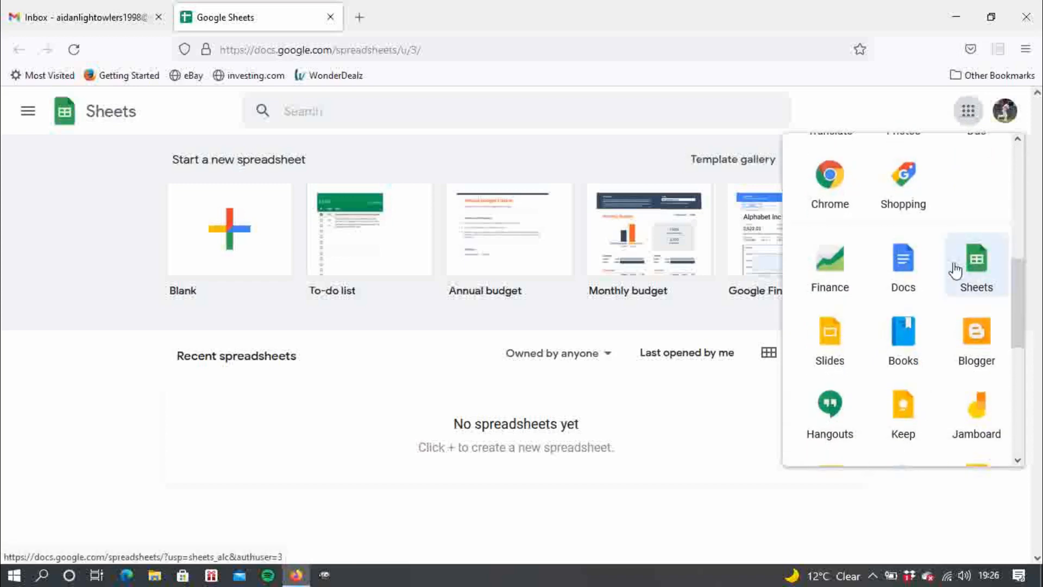
# Create a blank spreadsheet and name it Cricket Statistics Template
pyautogui.click(675, 400)
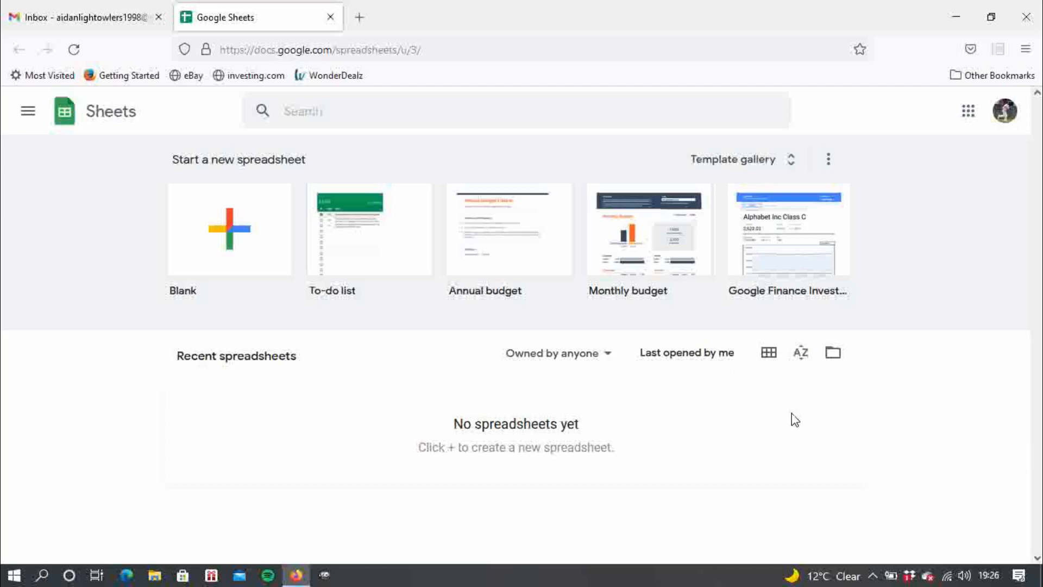
pyautogui.click(223, 215)
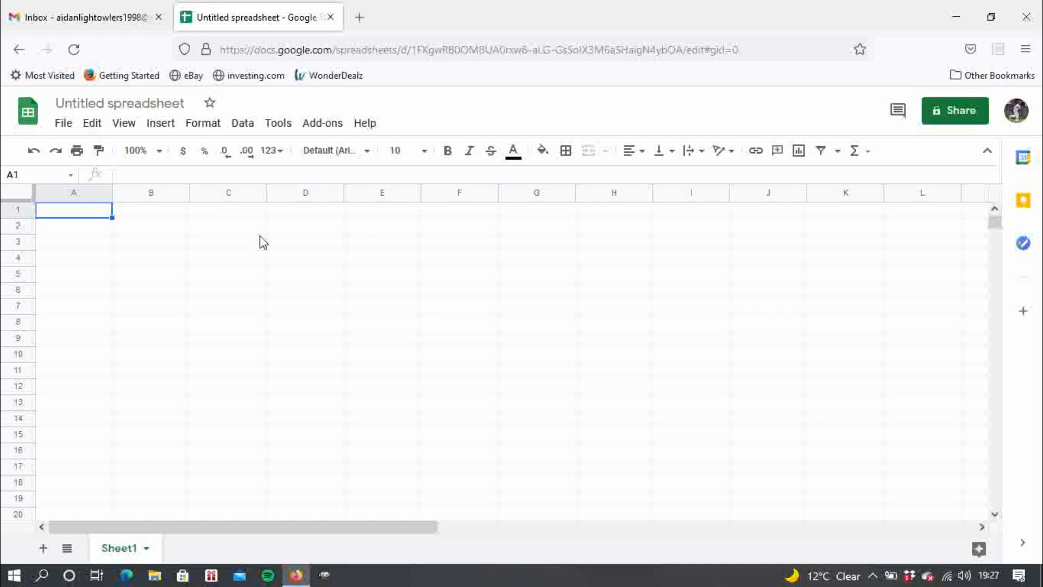
pyautogui.click(177, 106)
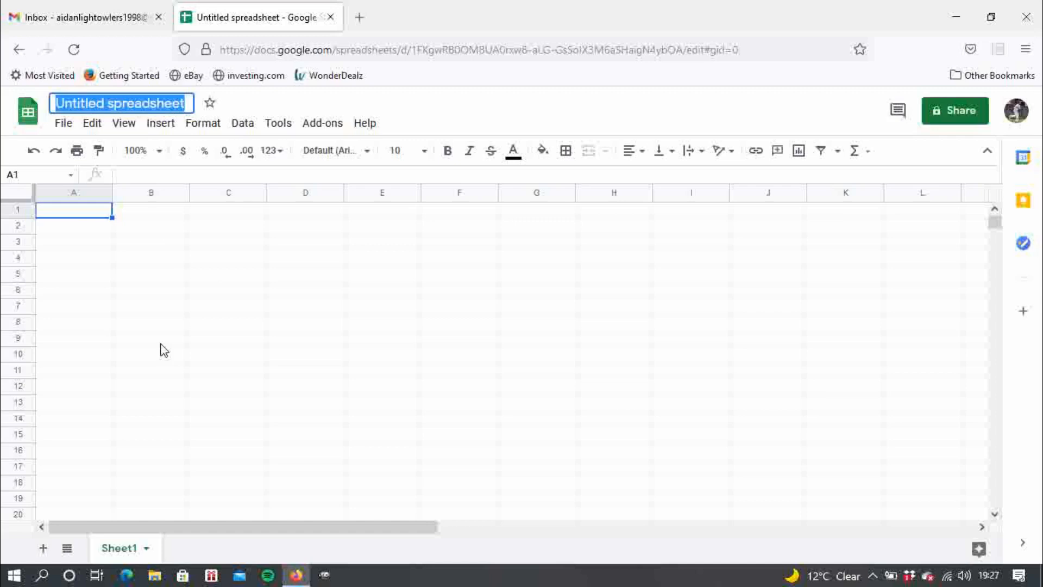
pyautogui.press('BackSpace')
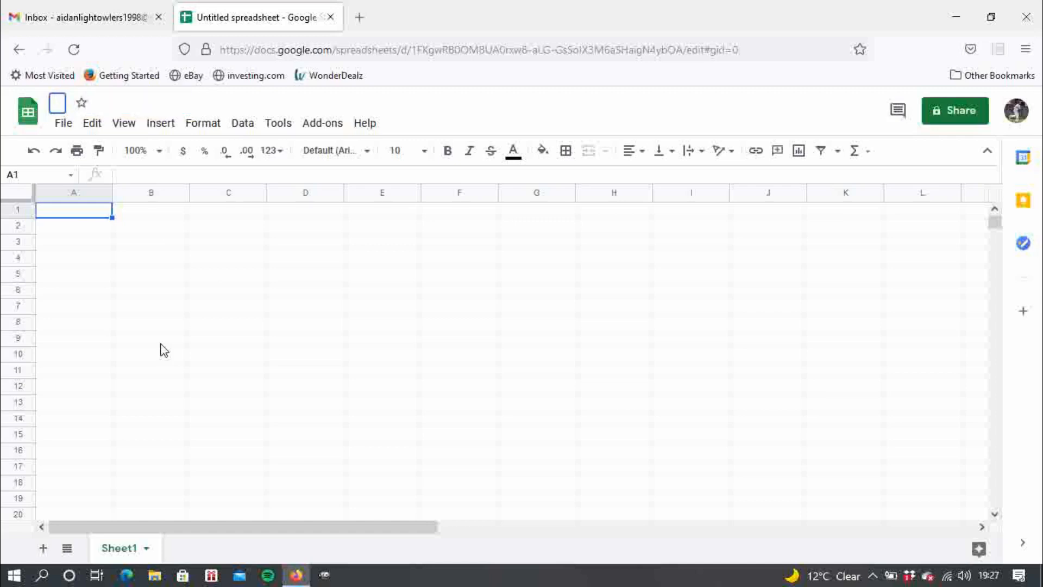
pyautogui.write('Crick')
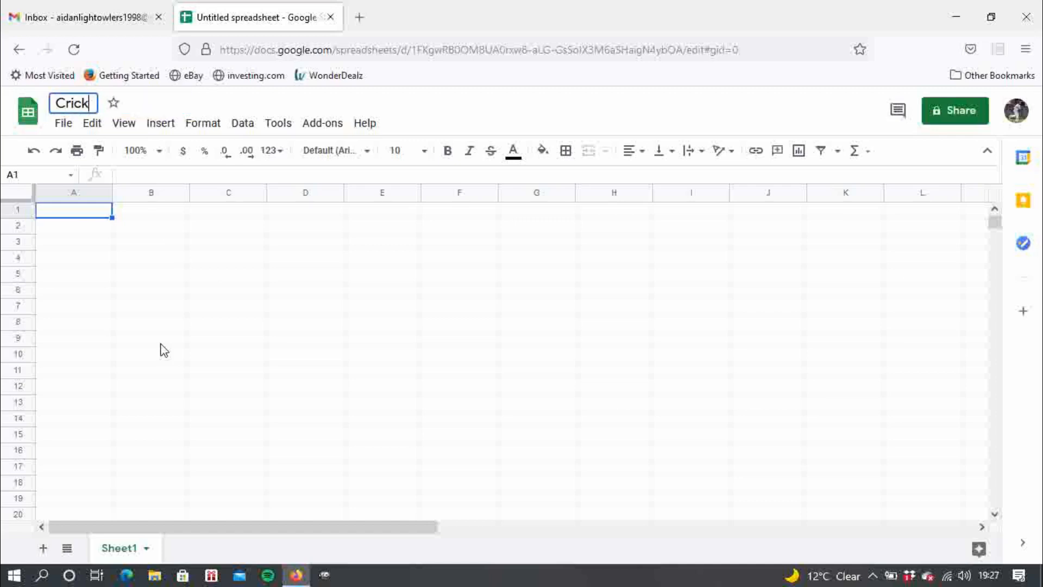
pyautogui.write('et S')
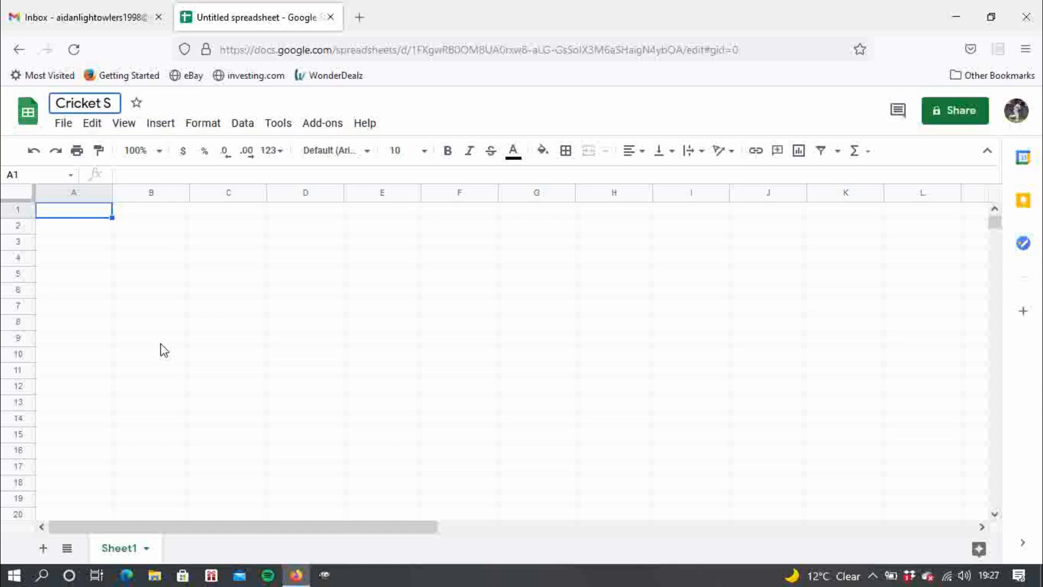
pyautogui.write('tatistics')
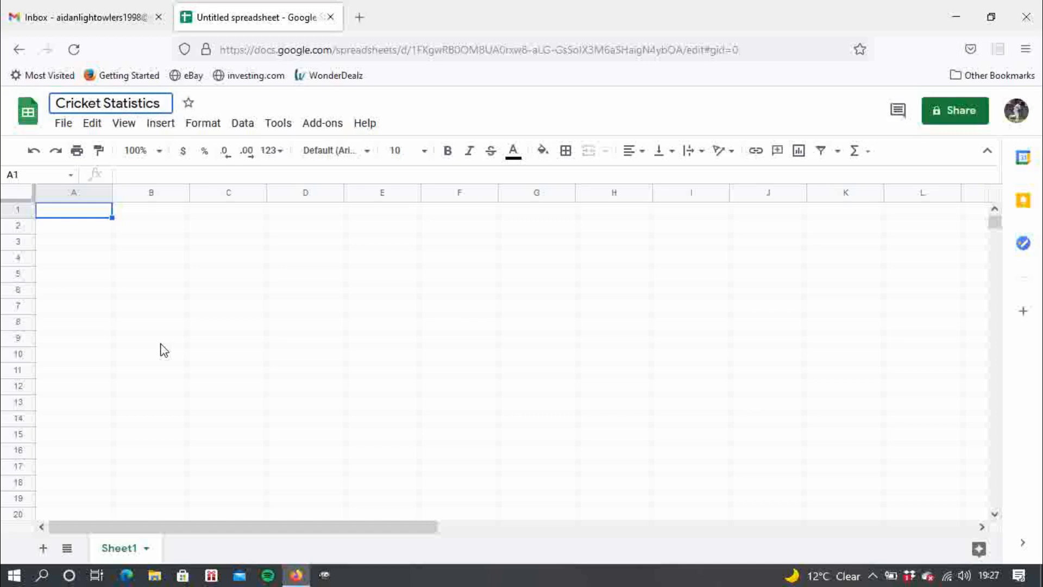
pyautogui.write(' Templa')
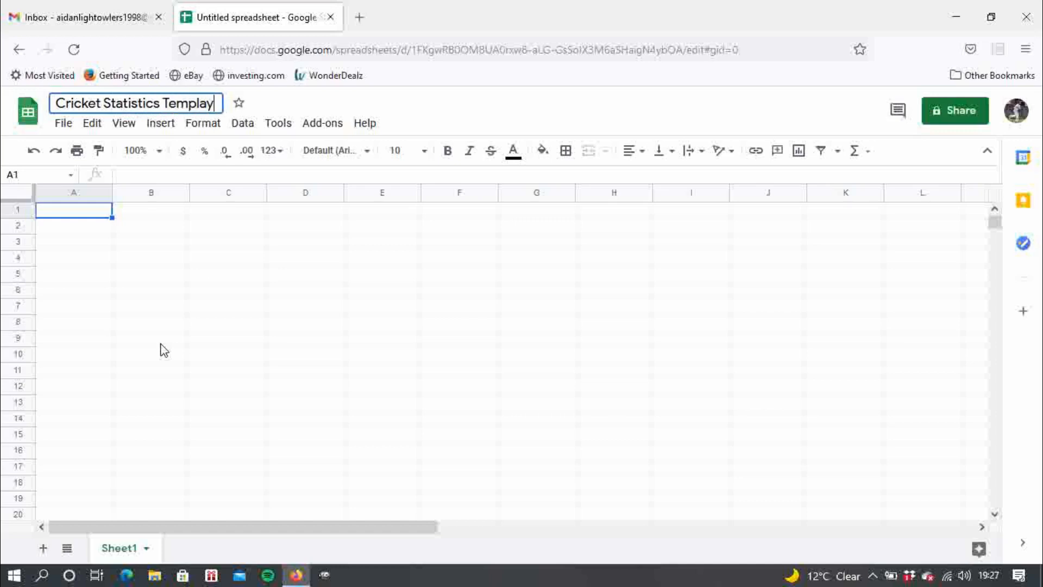
pyautogui.write('te')
pyautogui.press('Return')
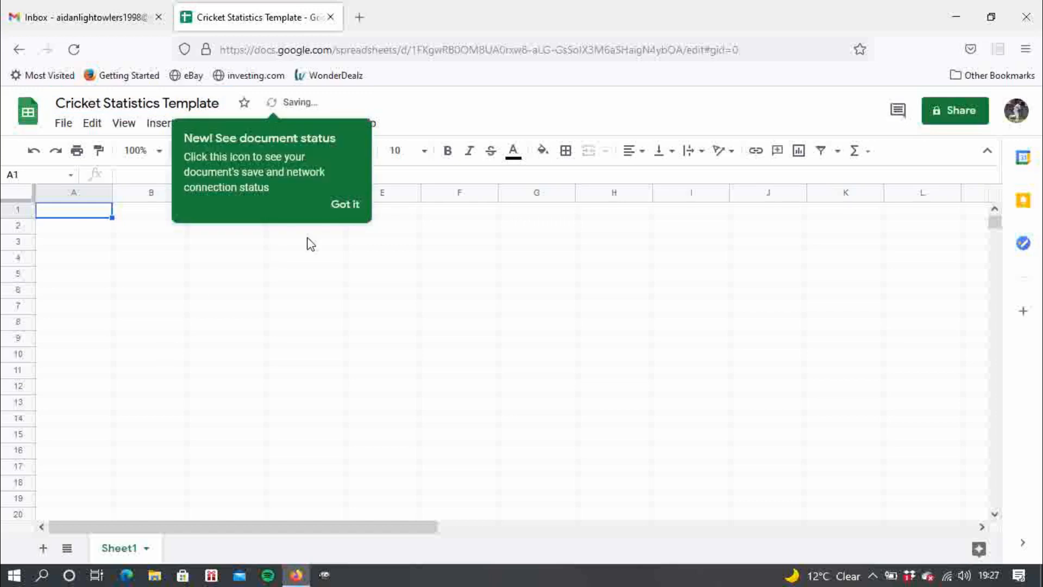
pyautogui.click(362, 205)
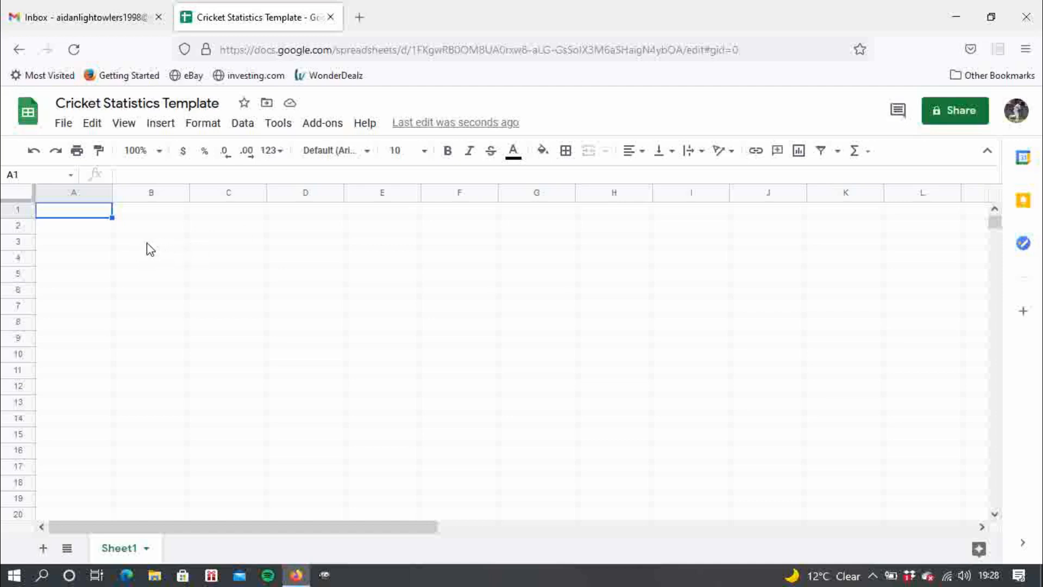
# Enter the year 2013 in cell A3, with the numbers 1 and 2 below it in A4 and A5
pyautogui.click(77, 246)
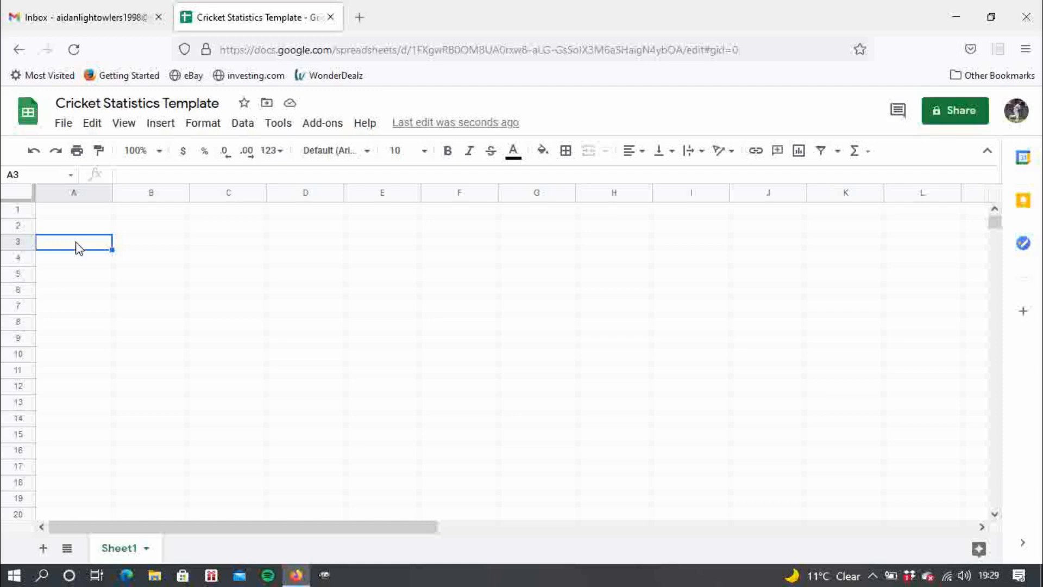
pyautogui.write('2013')
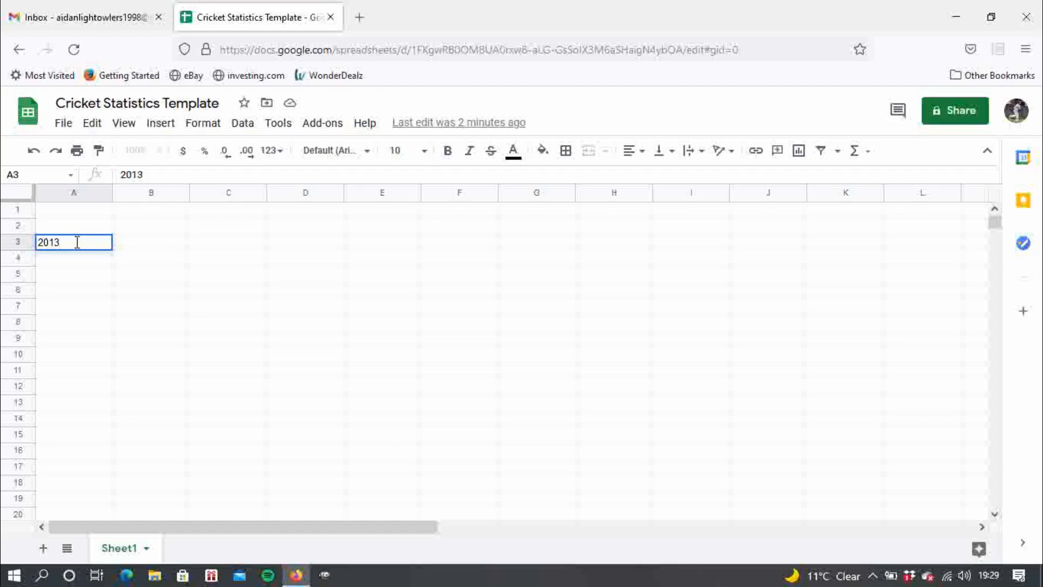
pyautogui.press('Return')
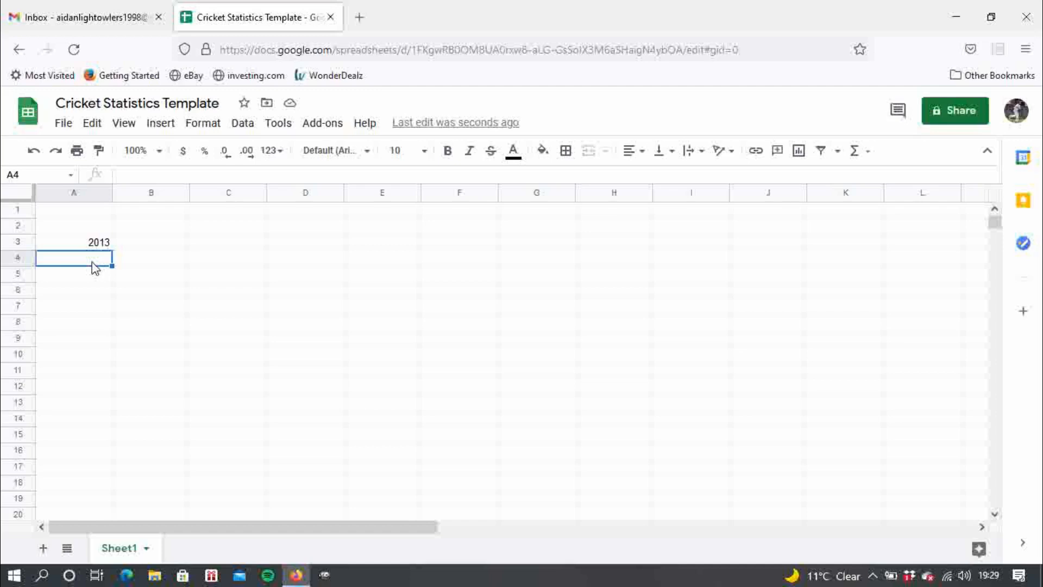
pyautogui.write('1')
pyautogui.press('Return')
pyautogui.write('2')
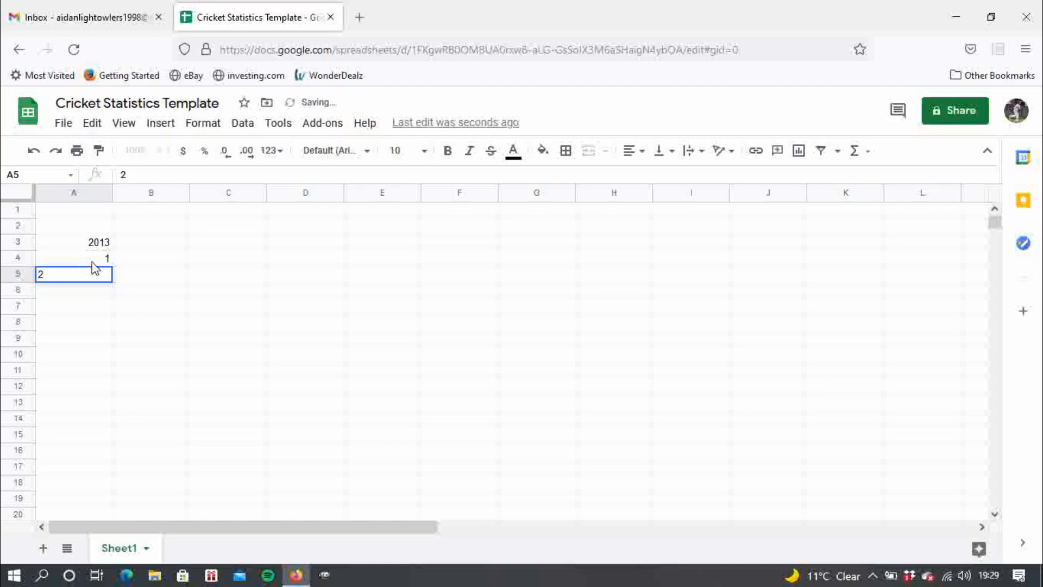
pyautogui.press('Return')
# Try to fill column A down to row 30 from cell A4 alone, and undo the fill
pyautogui.click(96, 263)
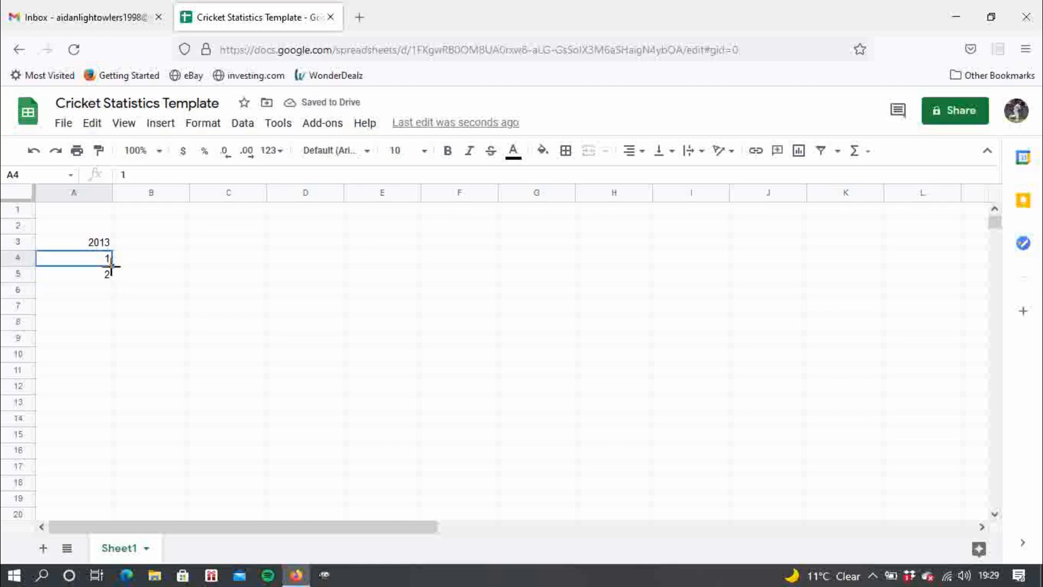
pyautogui.moveTo(112, 265); pyautogui.dragTo(102, 473)
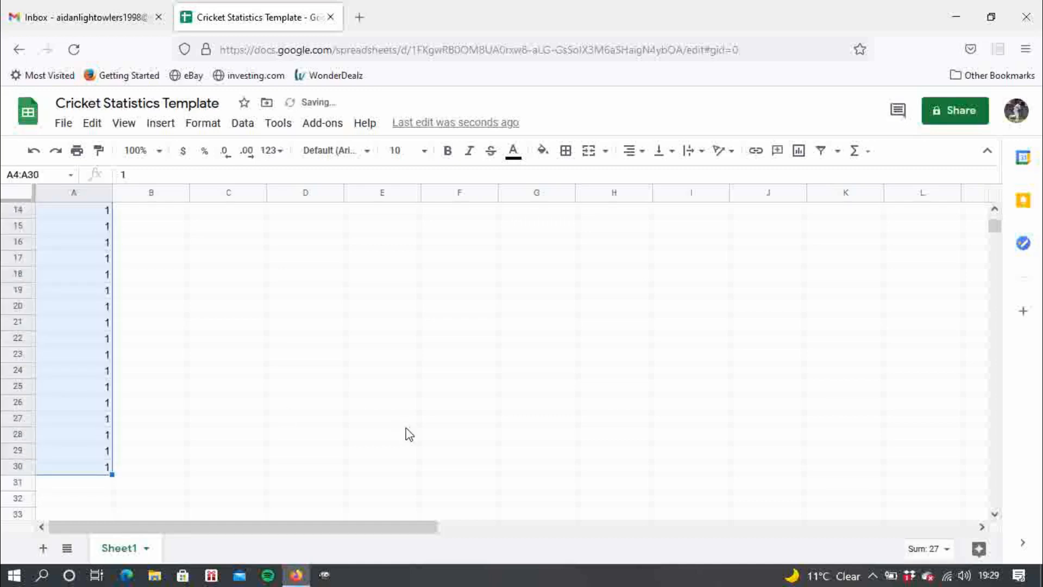
pyautogui.moveTo(992, 232); pyautogui.dragTo(994, 227)
pyautogui.hotkey('ctrl', 'z')
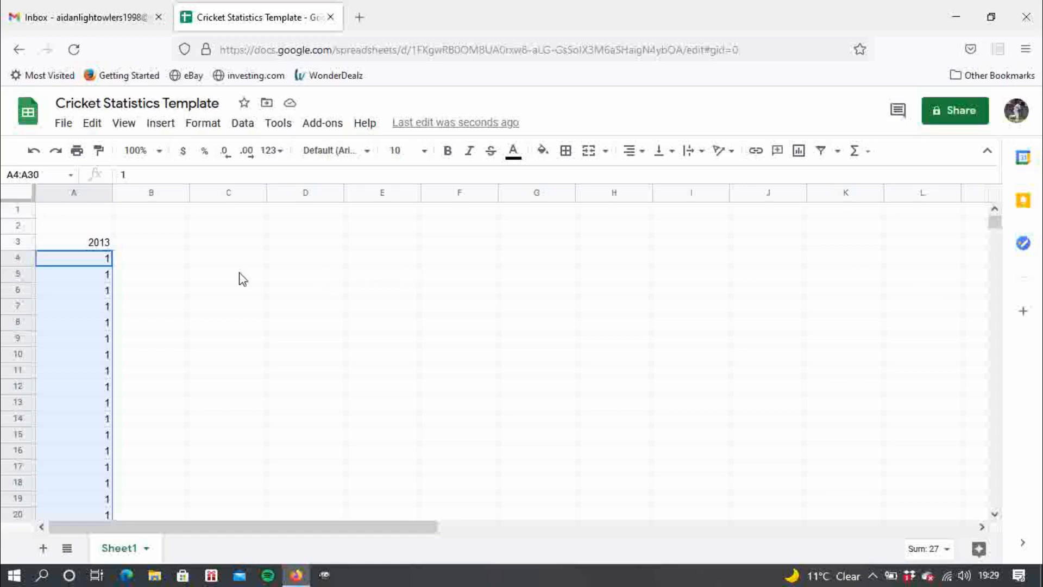
# Enter 2 in cell A5 and 3 in cell A6 to continue the numbering
pyautogui.click(105, 274)
pyautogui.write('2')
pyautogui.press('Return')
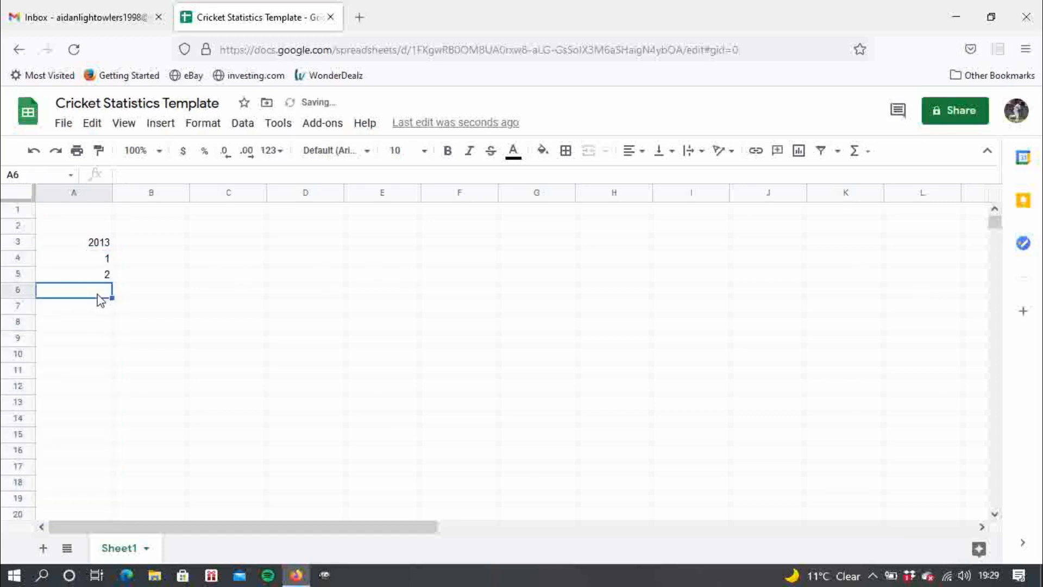
pyautogui.doubleClick(98, 294)
pyautogui.write('3')
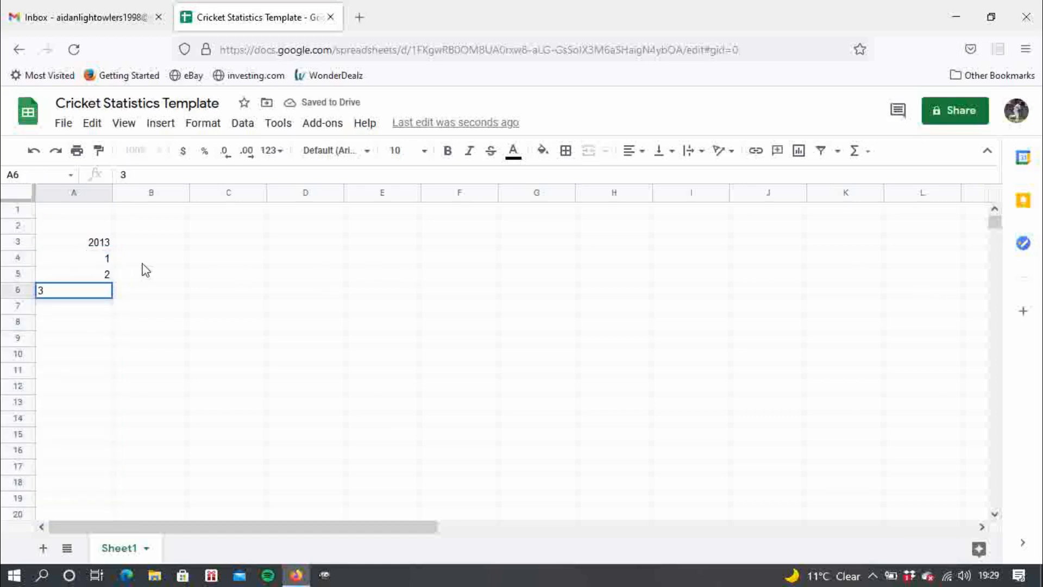
pyautogui.click(143, 263)
# Extend the number series in column A from A4 down to 27 in cell A30
pyautogui.click(102, 260)
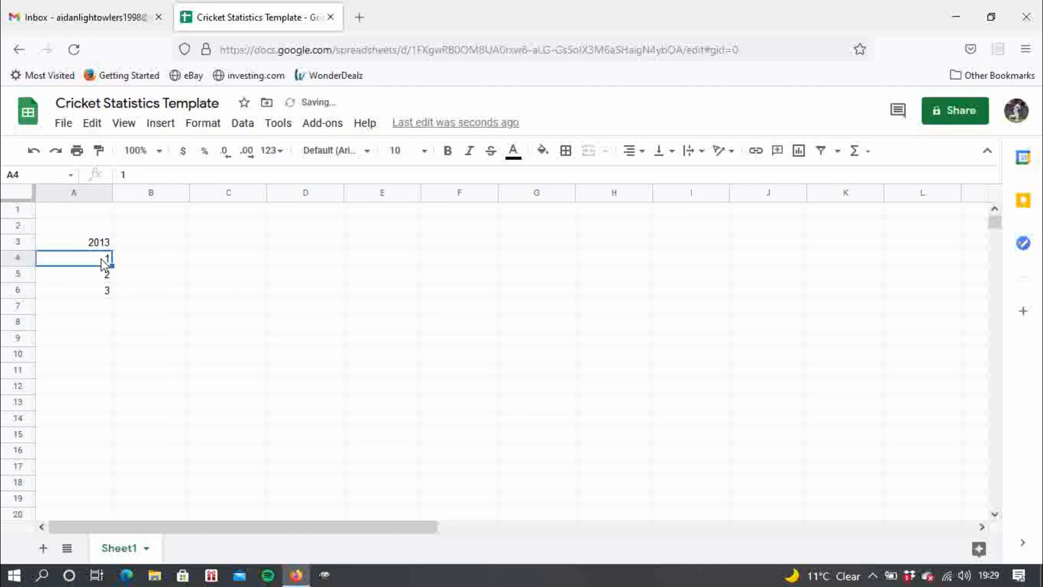
pyautogui.moveTo(103, 265); pyautogui.dragTo(100, 467)
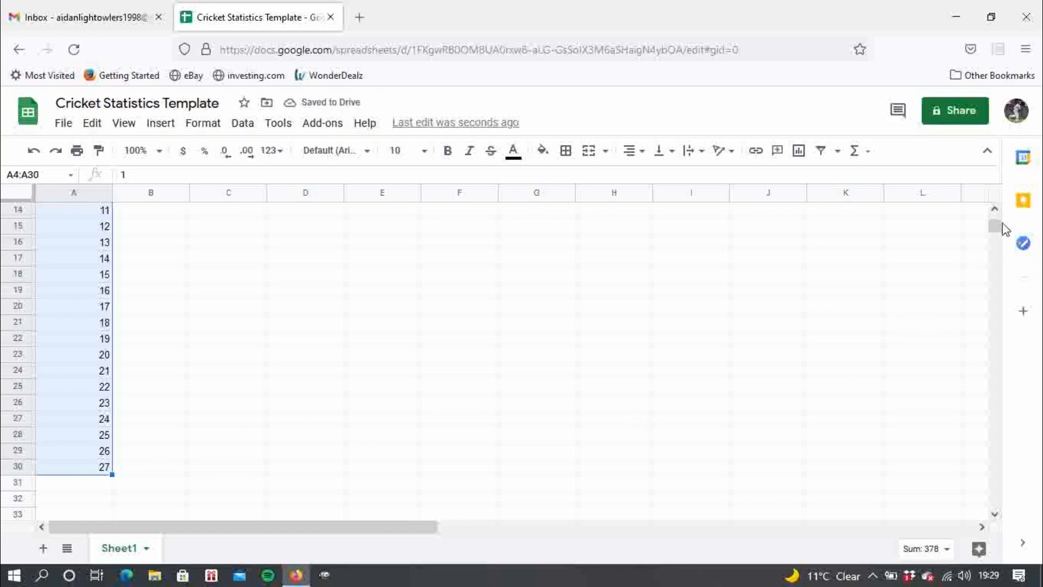
pyautogui.moveTo(995, 234); pyautogui.dragTo(994, 221)
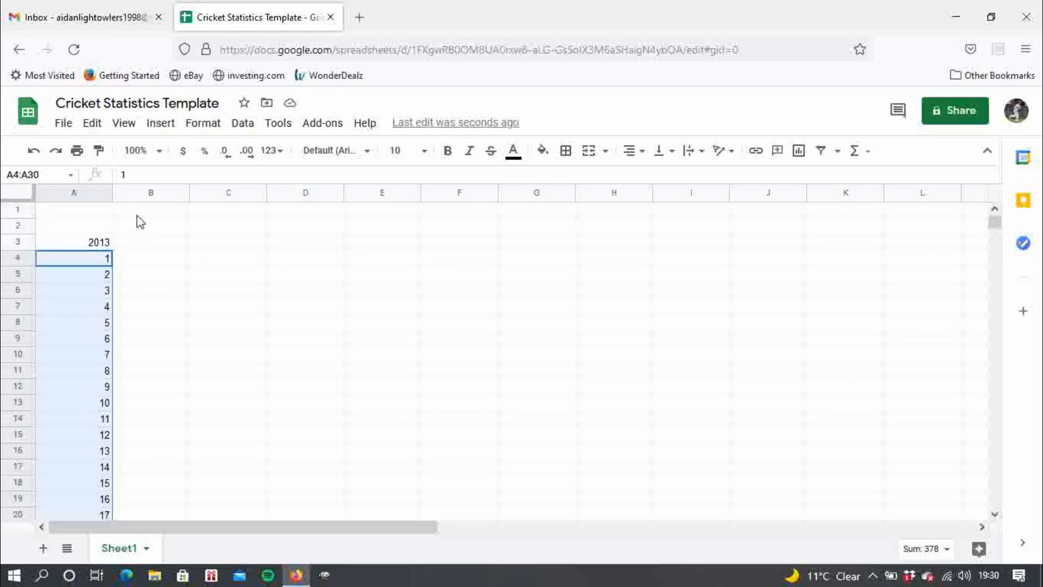
# Enter the section heading INFO in cell B1
pyautogui.click(150, 258)
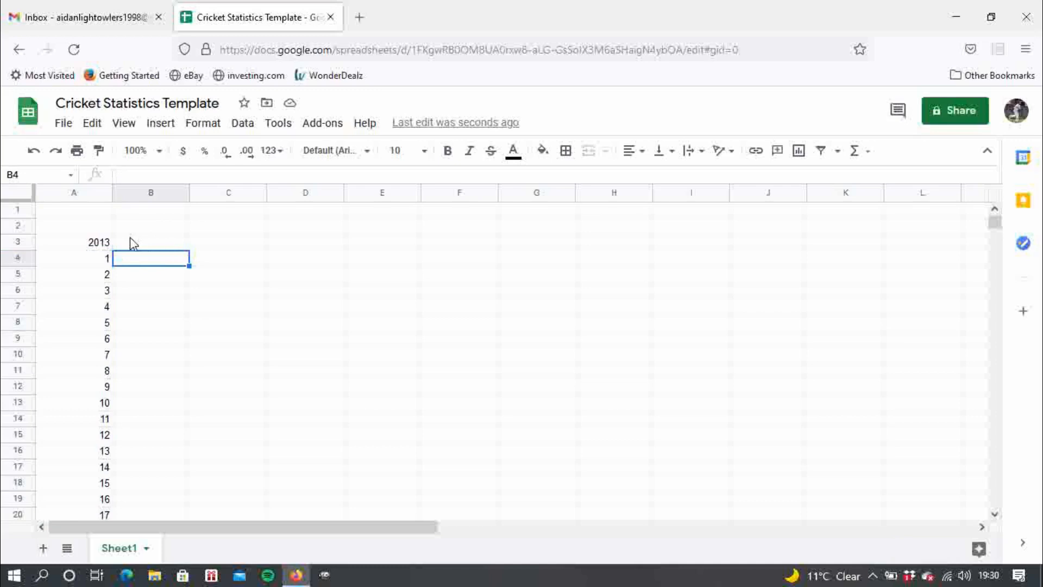
pyautogui.click(150, 212)
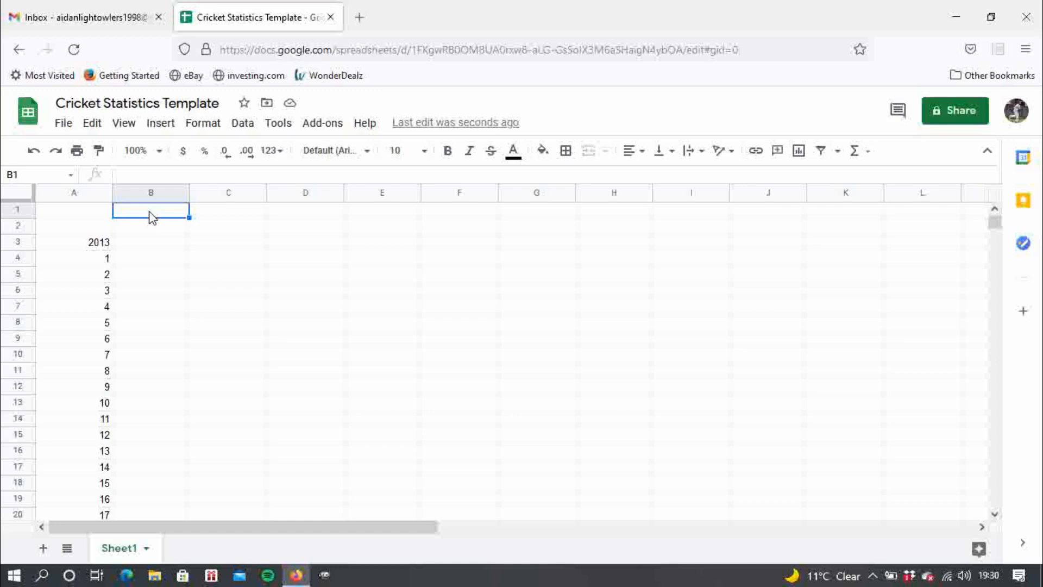
pyautogui.write('INFO')
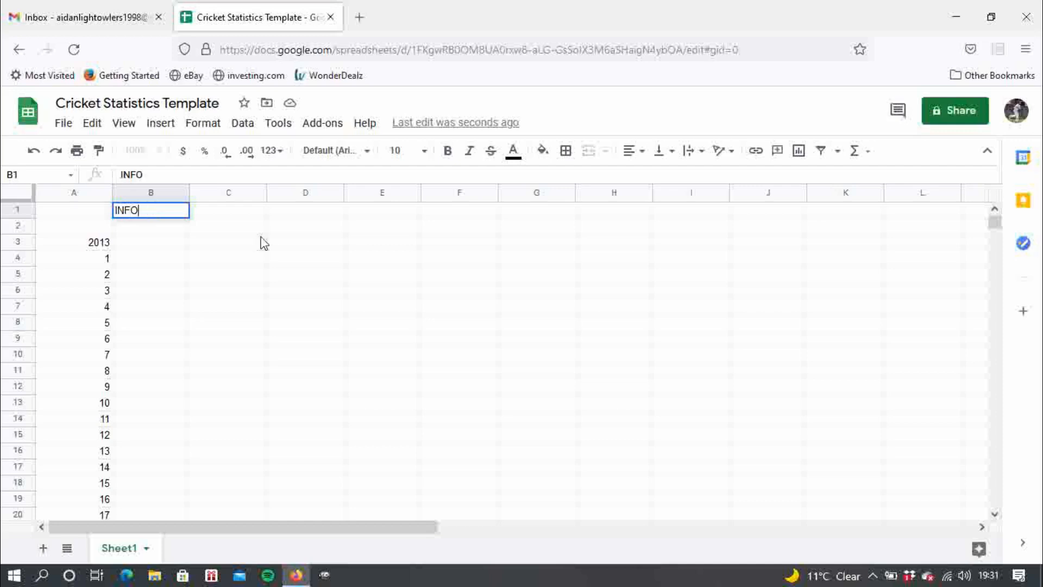
# Enter the column headings DATE in cell C2 and GAME in cell D2
pyautogui.click(226, 232)
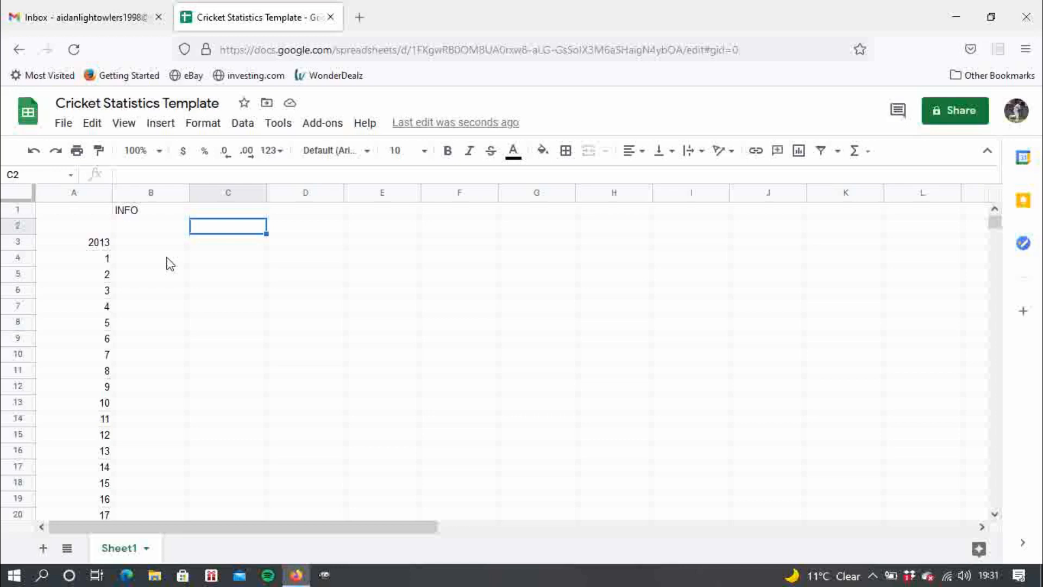
pyautogui.write('DATE')
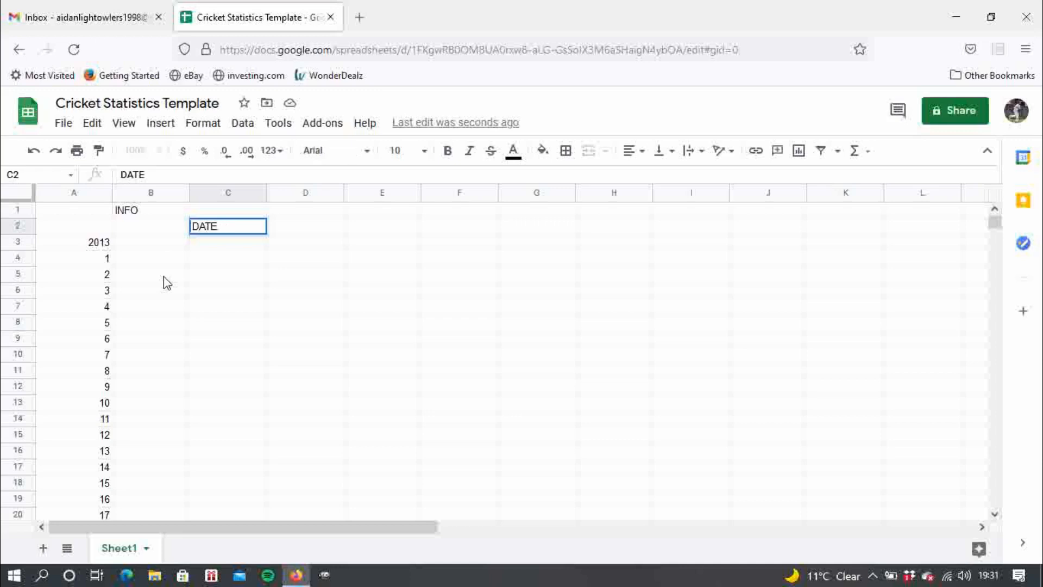
pyautogui.press('Tab')
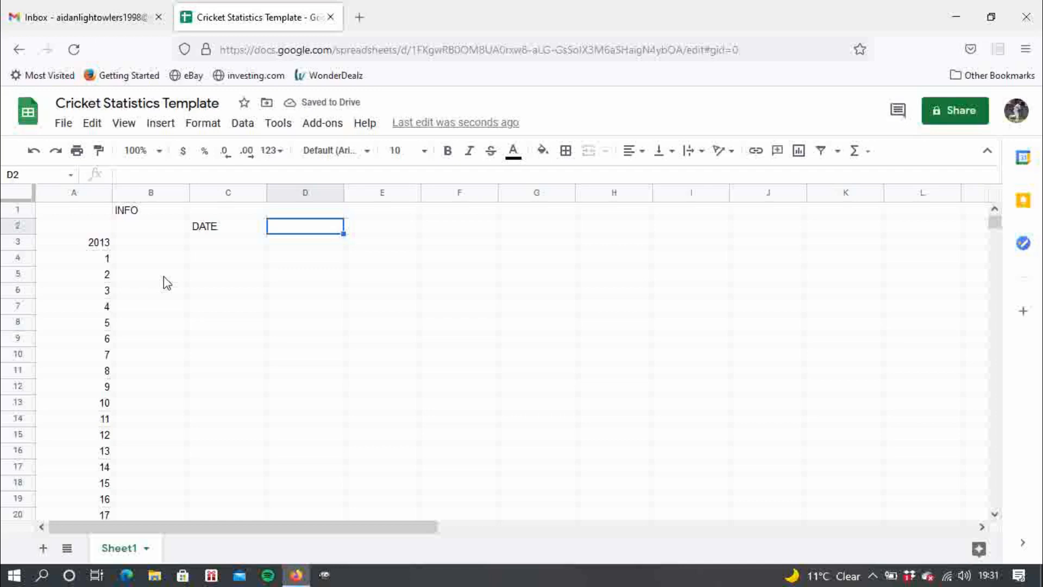
pyautogui.write('GAME')
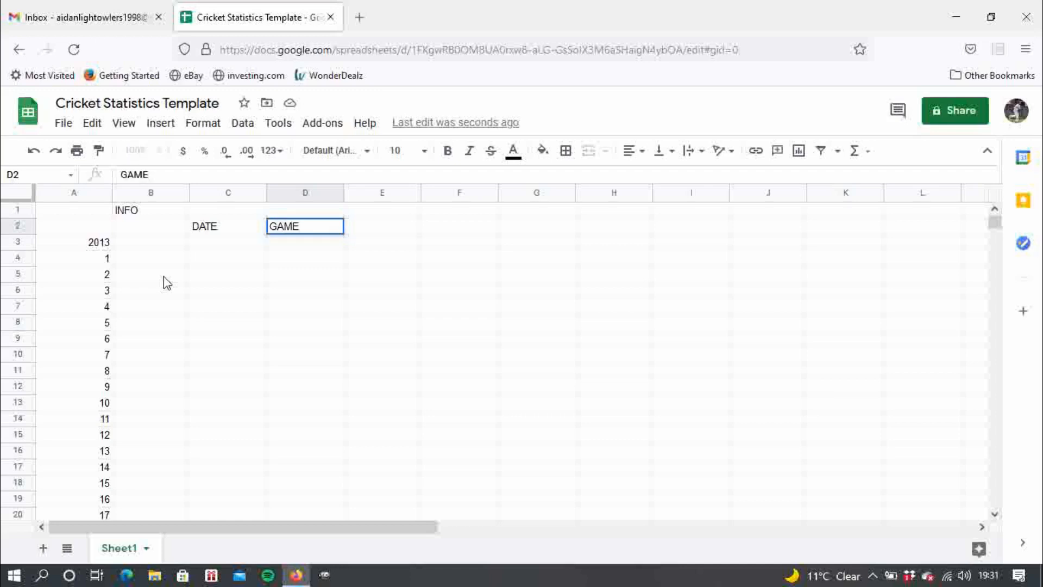
pyautogui.press('Tab')
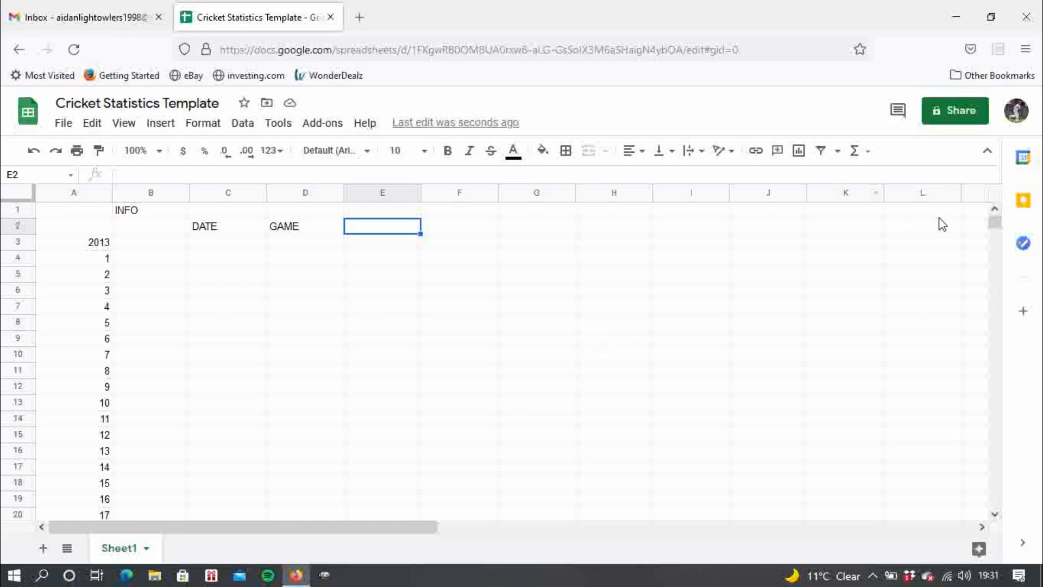
# Enter the column headings GROUND in cell E2 and COUNTRY in cell F2
pyautogui.moveTo(997, 227); pyautogui.dragTo(1001, 234)
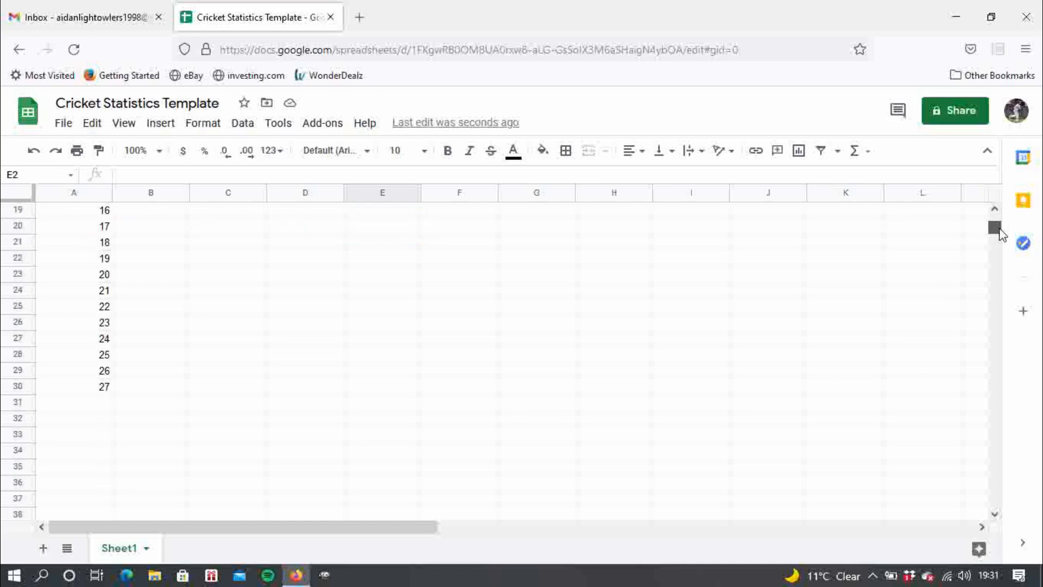
pyautogui.moveTo(1000, 229); pyautogui.dragTo(999, 218)
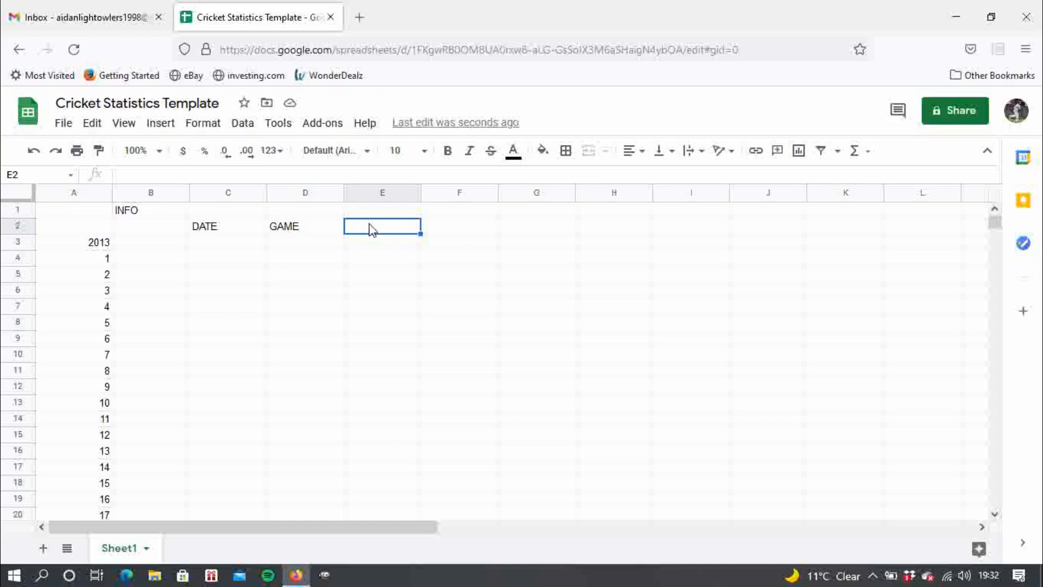
pyautogui.write('GROUND')
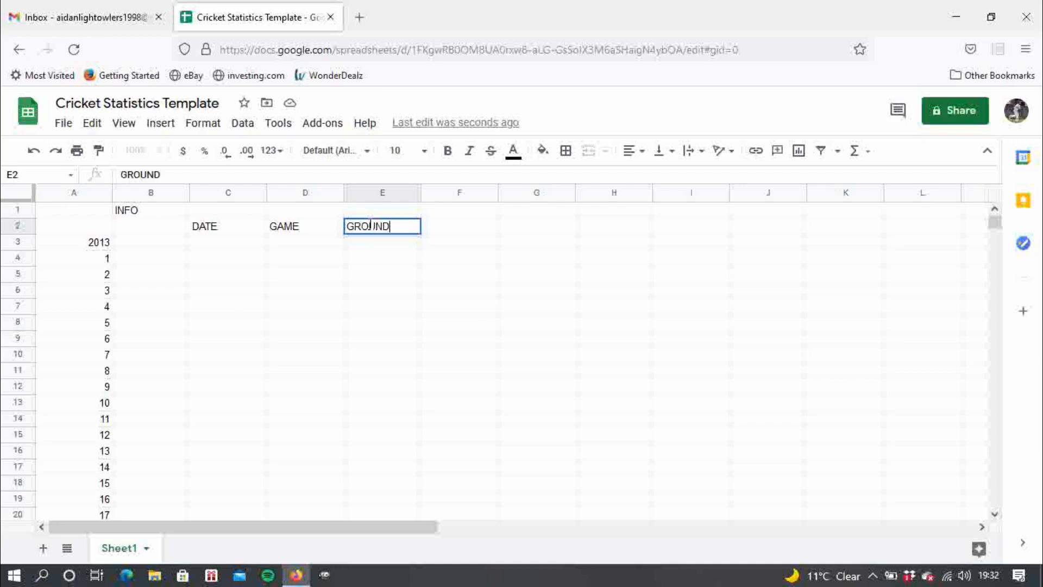
pyautogui.press('Tab')
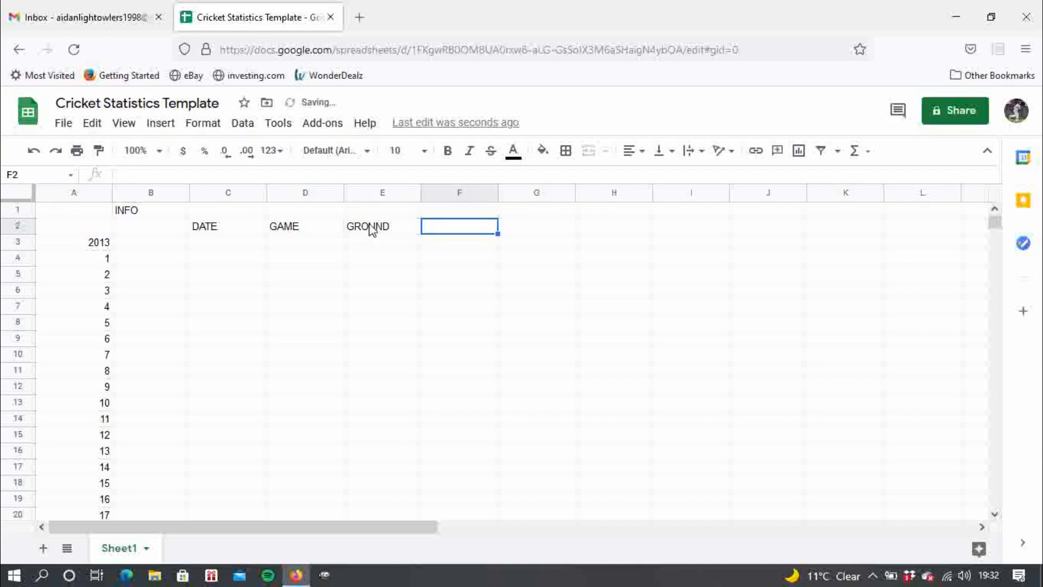
pyautogui.write('COU')
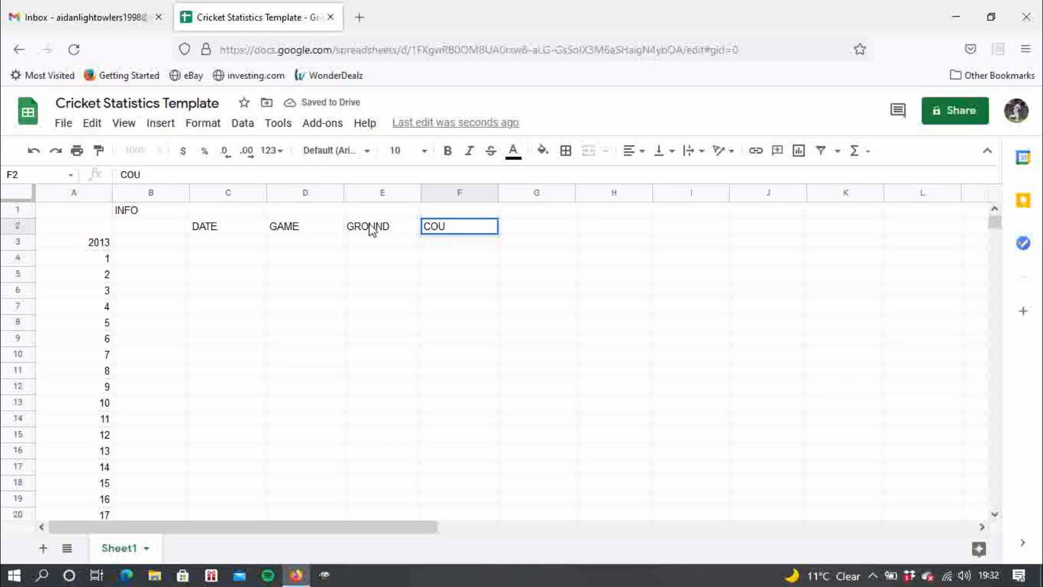
pyautogui.write('NTRY')
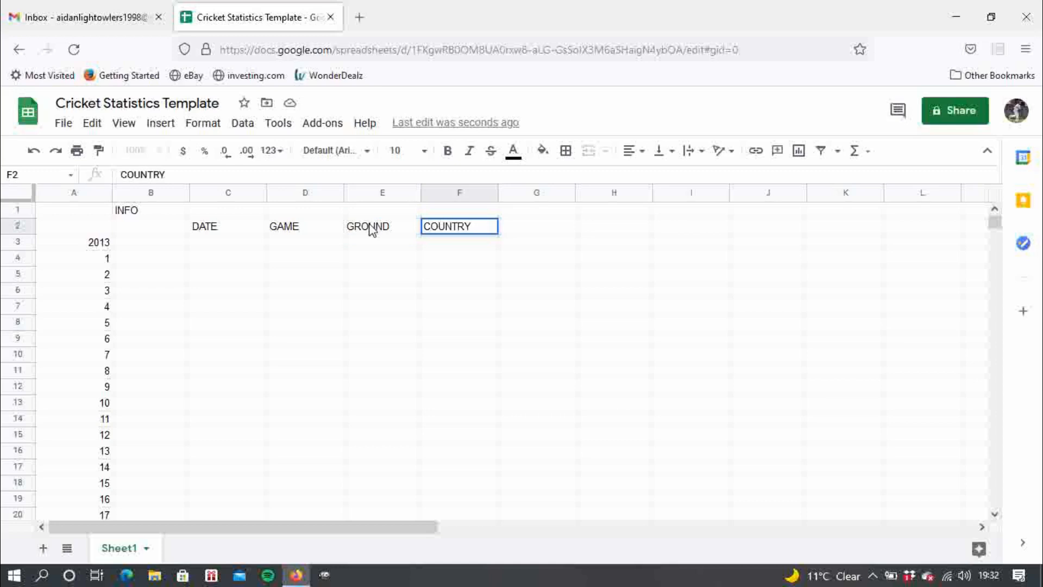
pyautogui.press('Tab')
# Enter the column headings COUNTY/PROVINCE in cell G2 and TOWN/CITY in cell H2
pyautogui.write('CO')
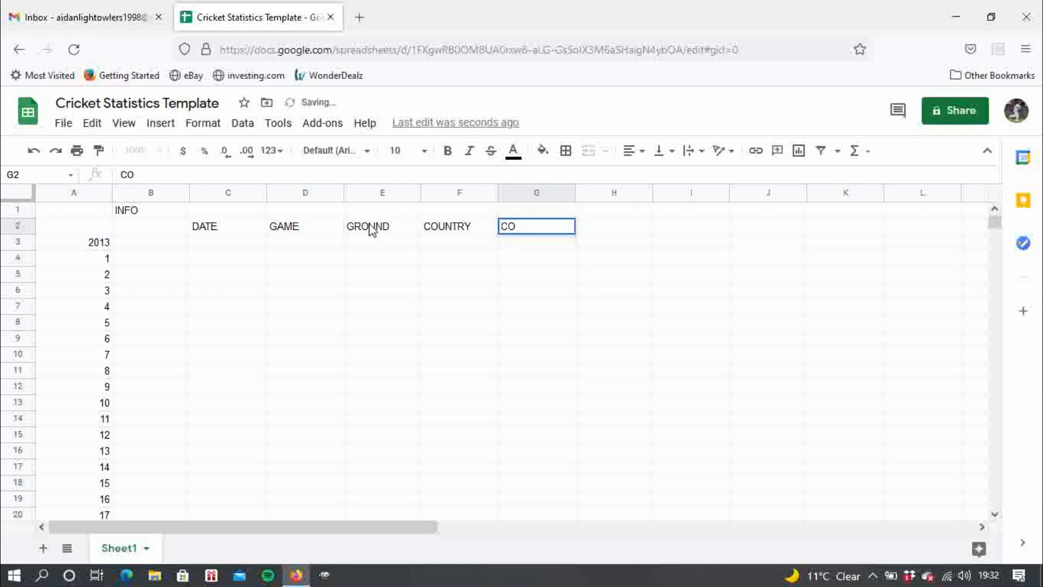
pyautogui.write('UNTY')
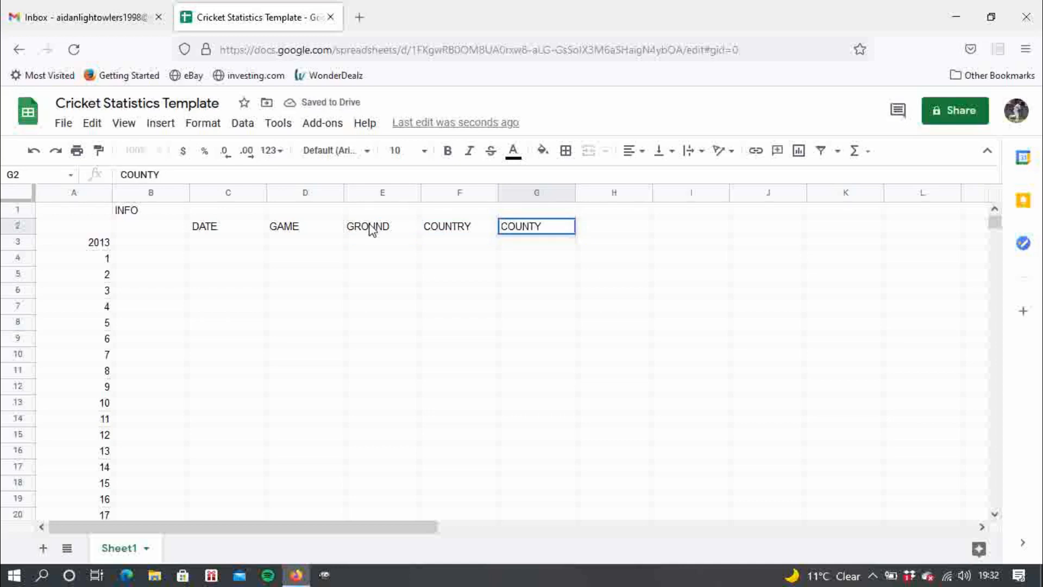
pyautogui.write('/PROVINCE')
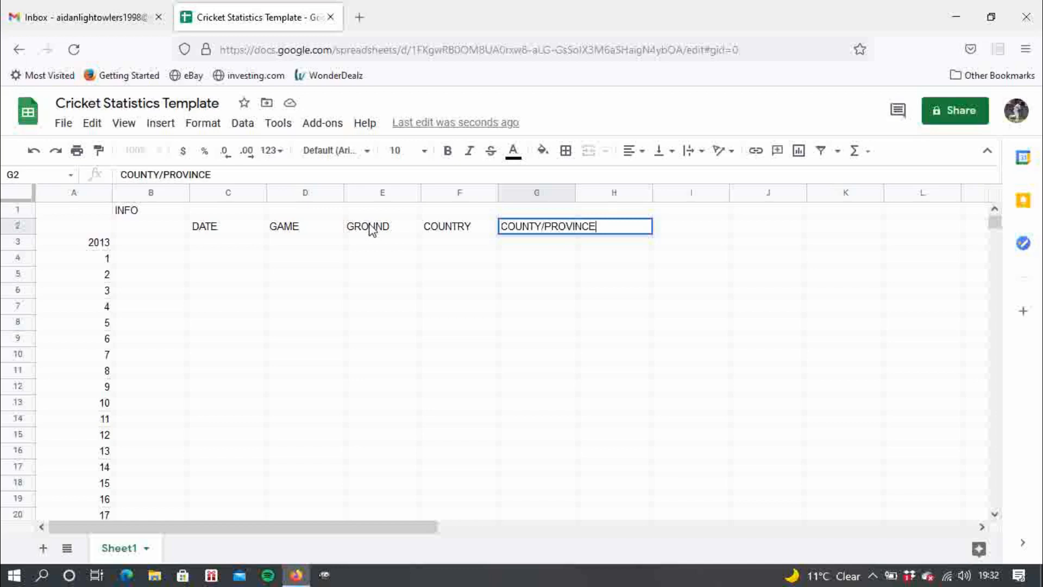
pyautogui.press('Return')
pyautogui.press('Right')
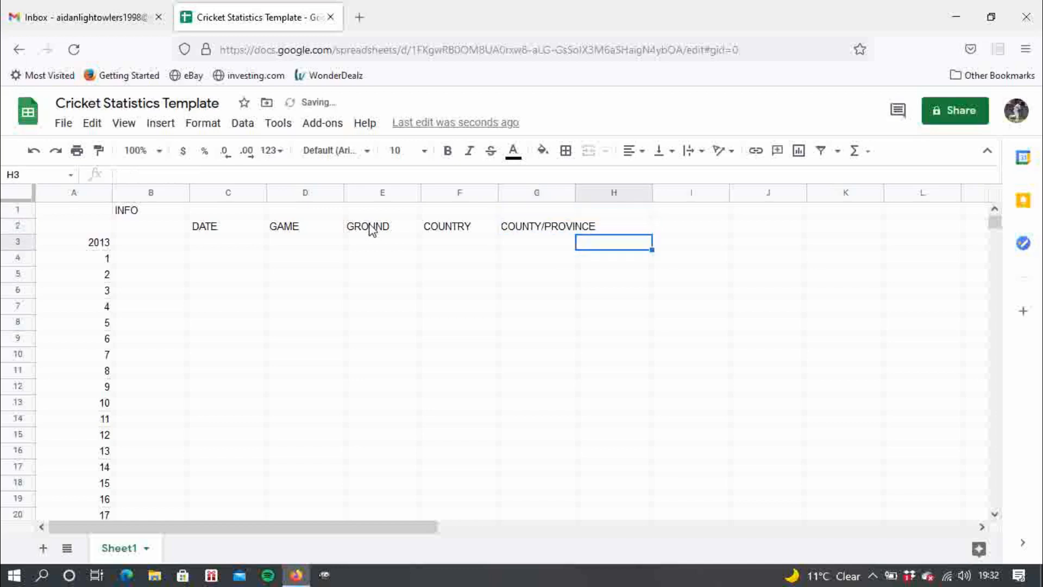
pyautogui.press('Up')
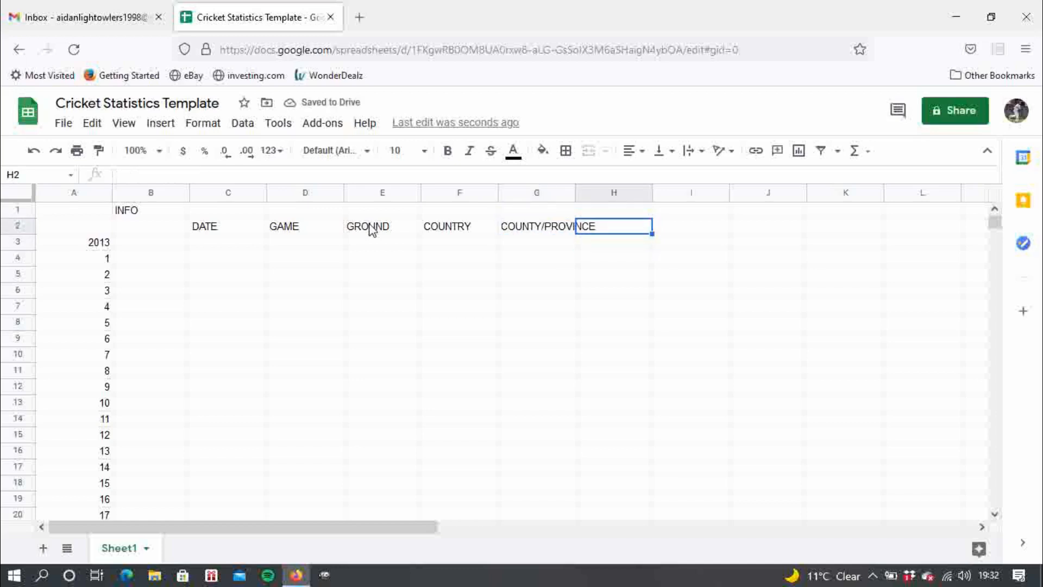
pyautogui.write('TO')
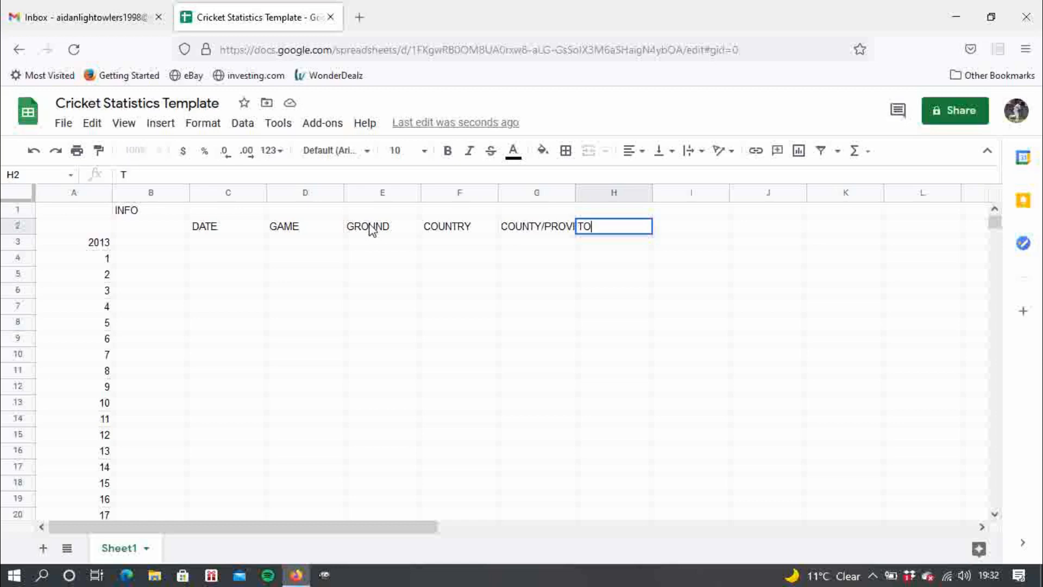
pyautogui.write('WN/CITY')
pyautogui.press('Tab')
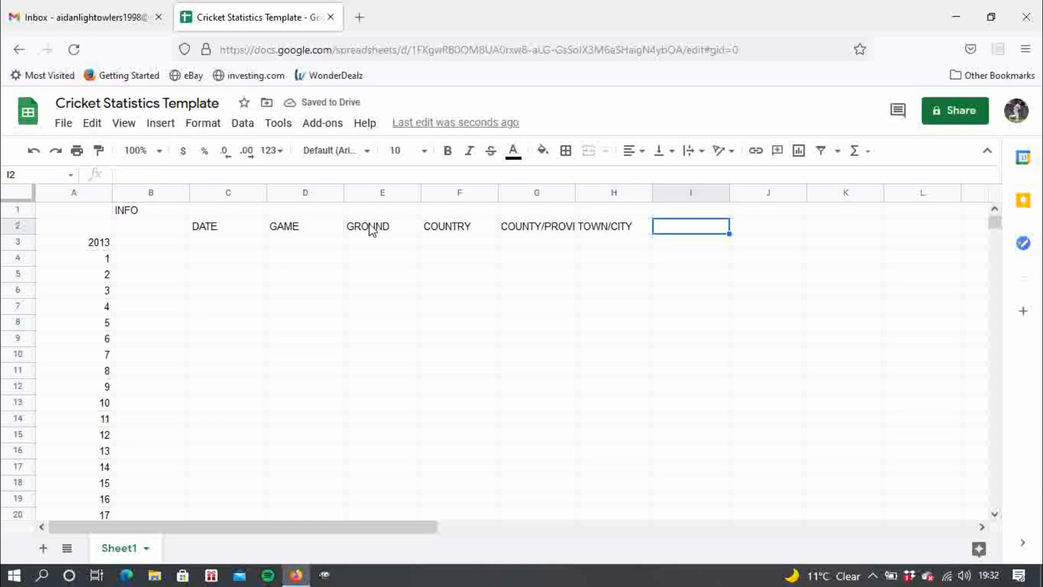
# Enter the column headings TEAM in cell I2 and VERSUS in cell J2
pyautogui.write('TEAM')
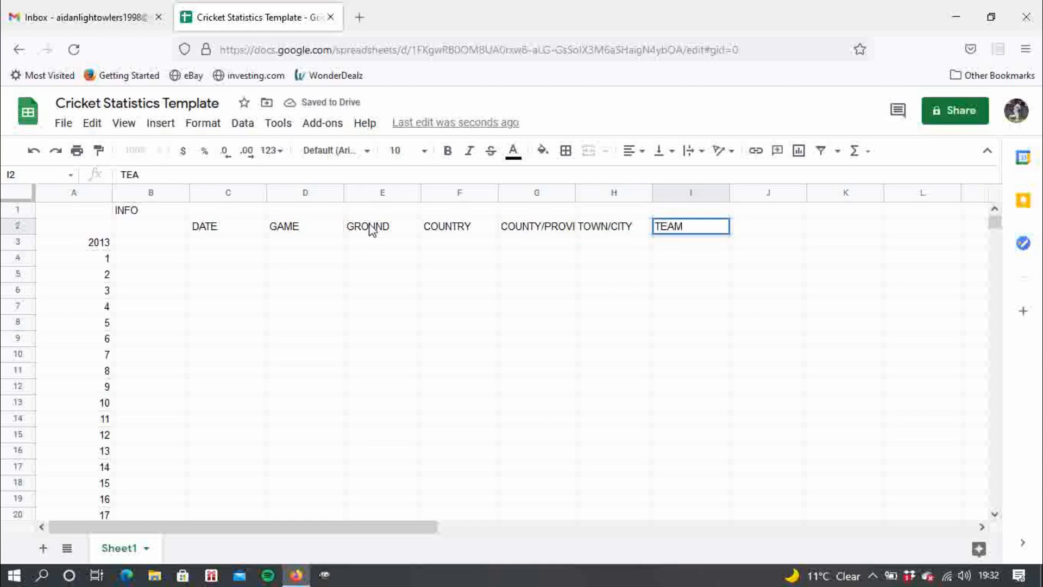
pyautogui.press('Tab')
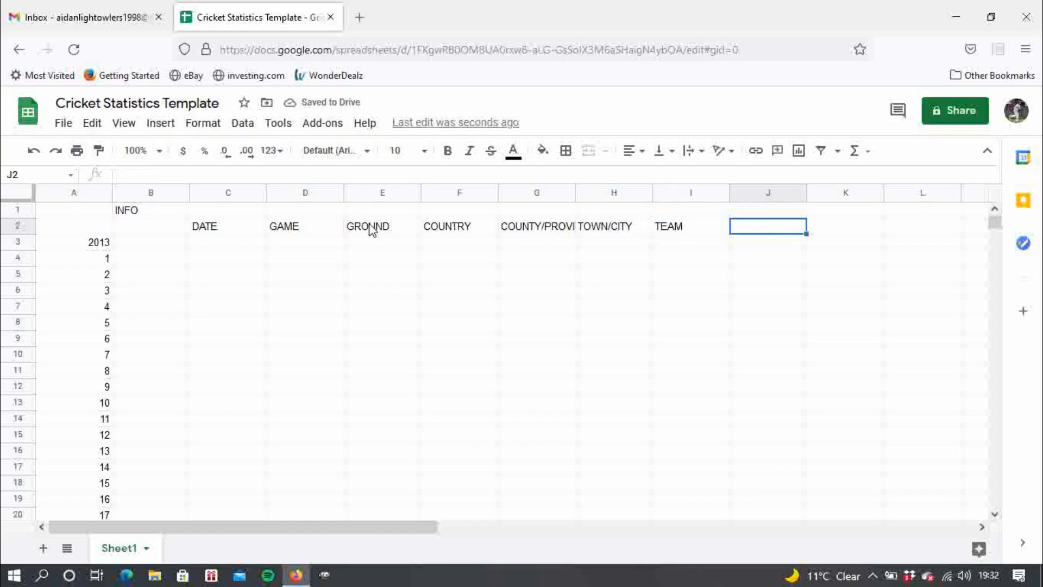
pyautogui.write('VERSUS')
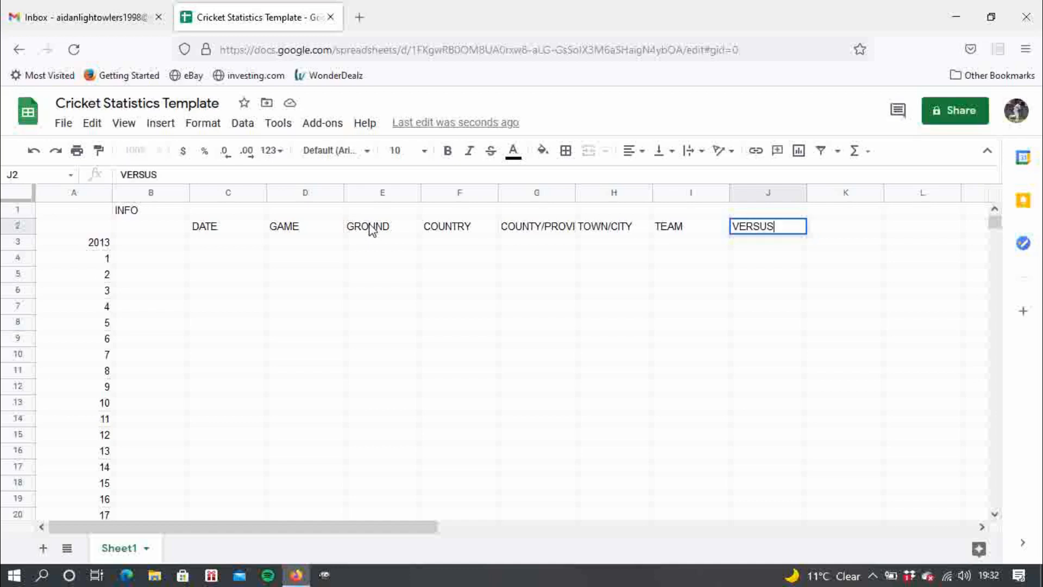
pyautogui.press('Tab')
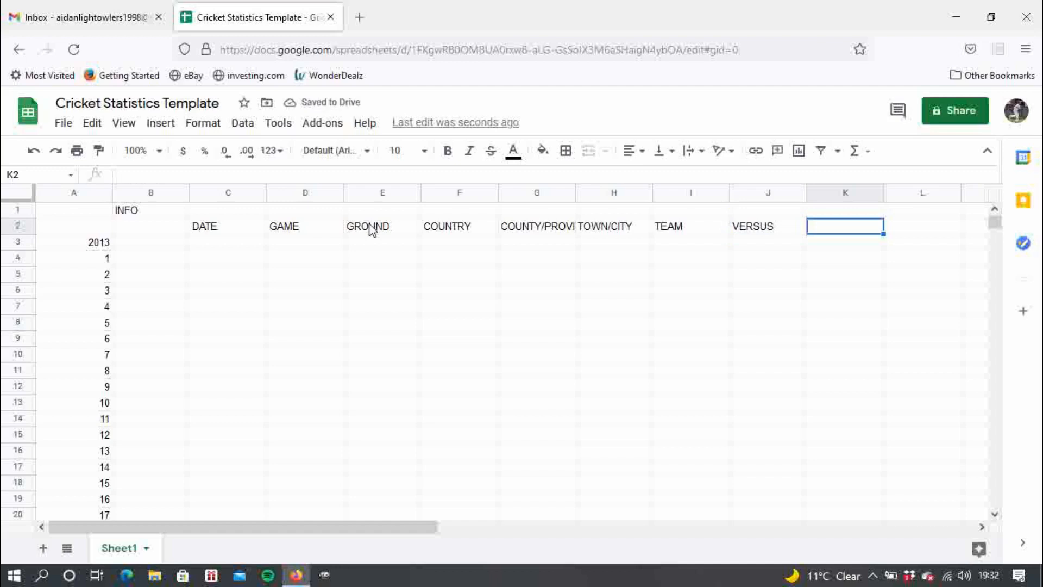
# Enter the column headings FORMAT in cell K2 and COMPETITION in cell L2
pyautogui.write('FORMAT')
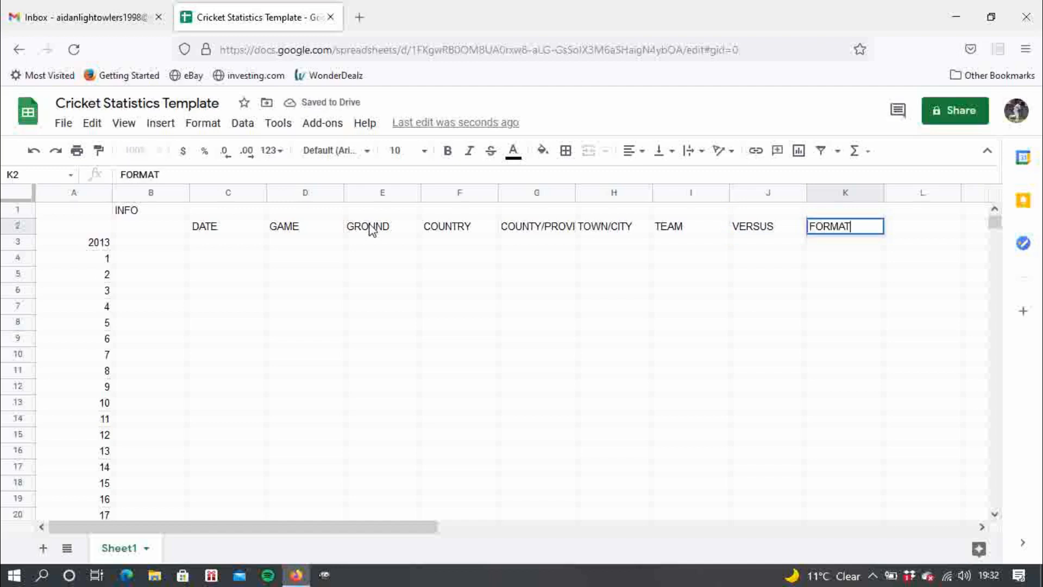
pyautogui.press('Tab')
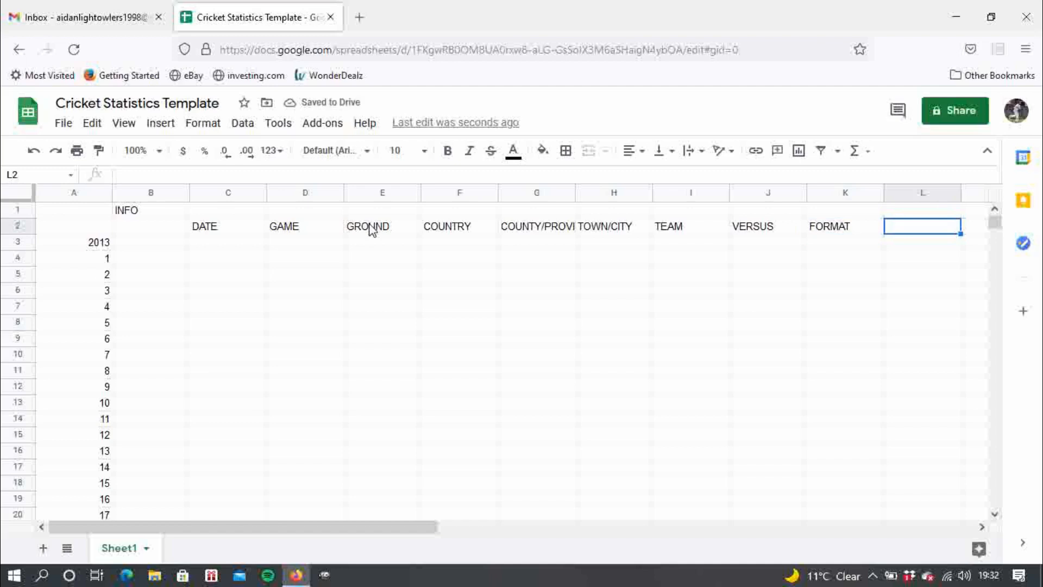
pyautogui.write('COMPET')
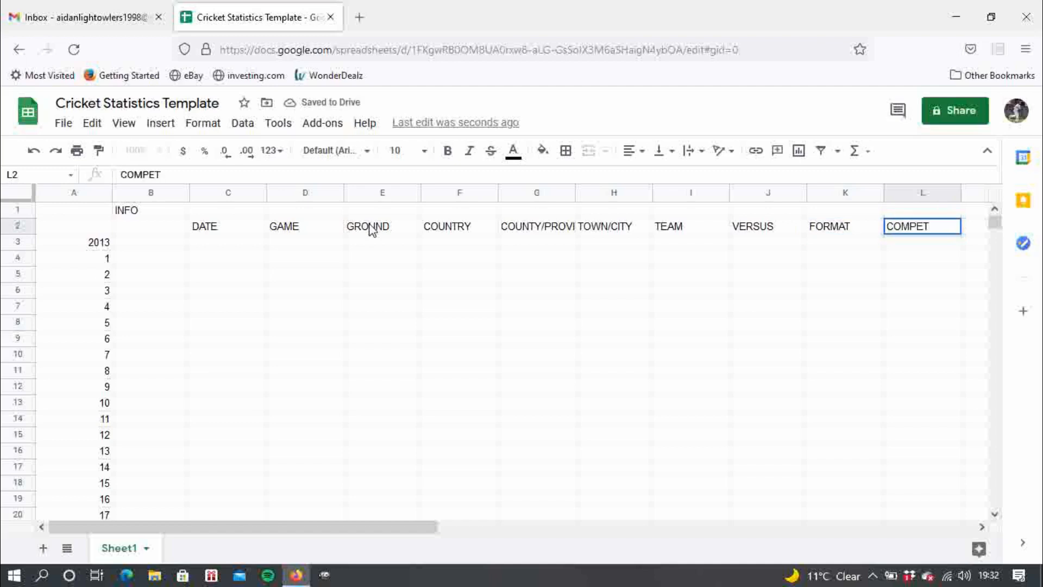
pyautogui.write('ITIO')
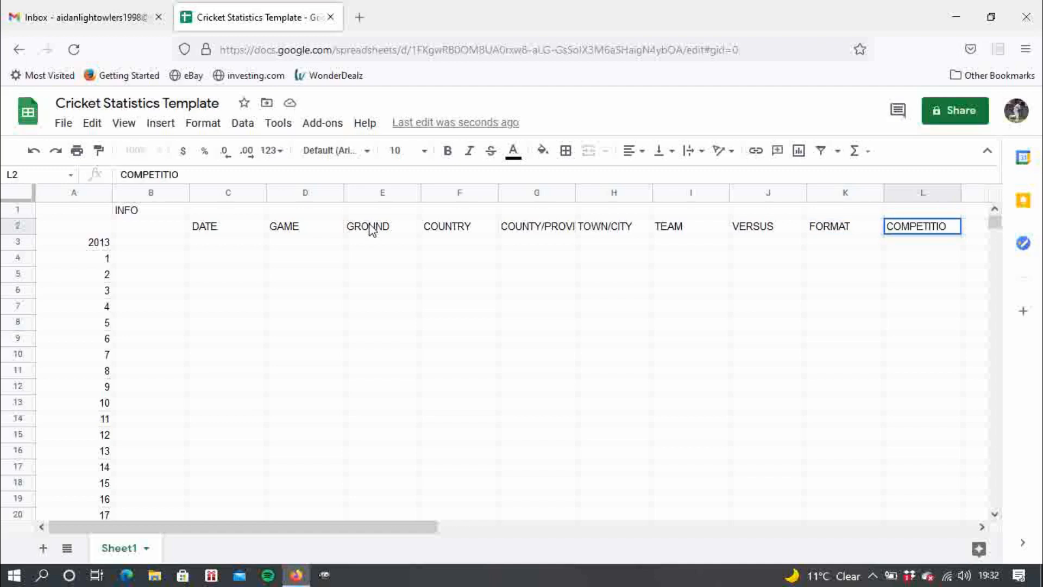
pyautogui.write('N')
pyautogui.press('Return')
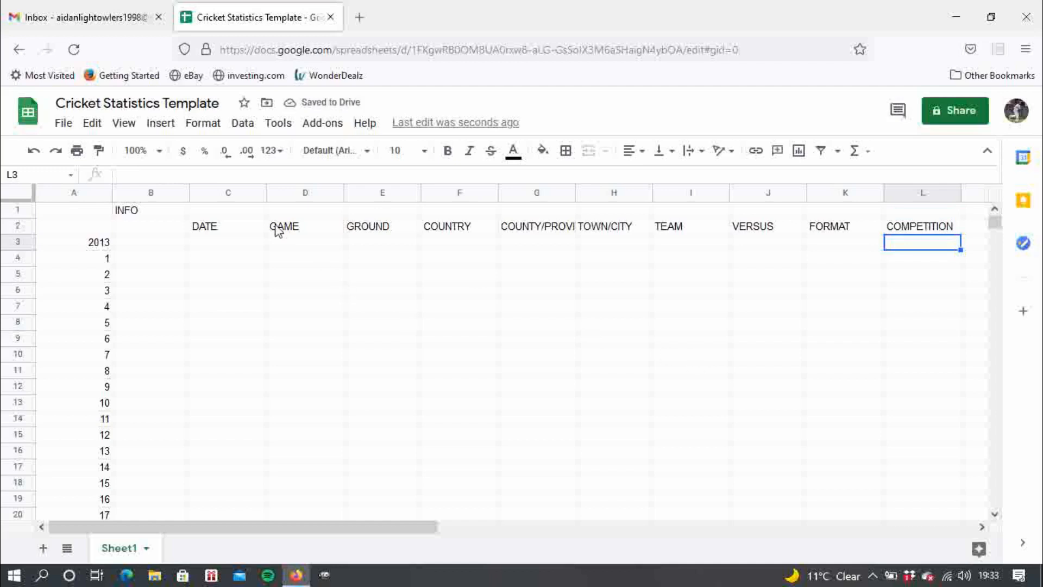
# Narrow column C so that its width fits the DATE heading
pyautogui.click(223, 191)
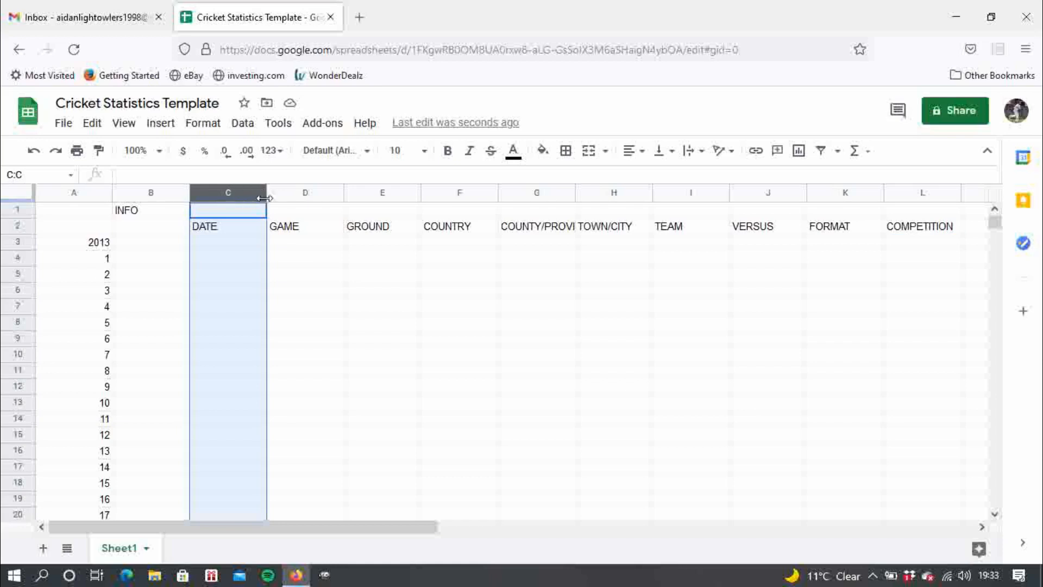
pyautogui.moveTo(266, 196)
pyautogui.mouseDown()
pyautogui.moveTo(226, 196)
pyautogui.moveTo(250, 197)
pyautogui.mouseUp()
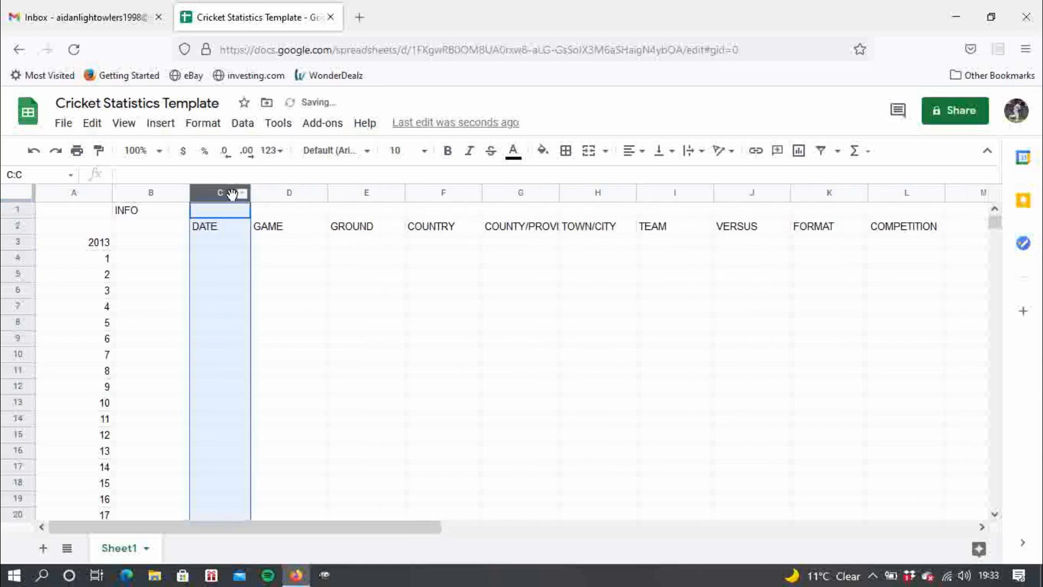
pyautogui.doubleClick(250, 195)
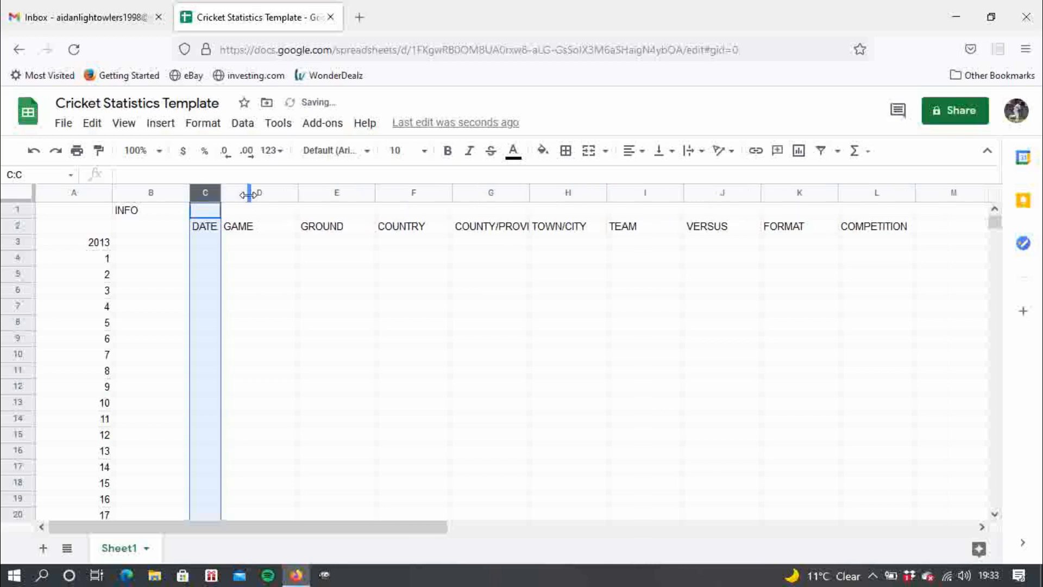
# Fit the widths of columns D through L to their headings, from GAME to COMPETITION
pyautogui.click(235, 196)
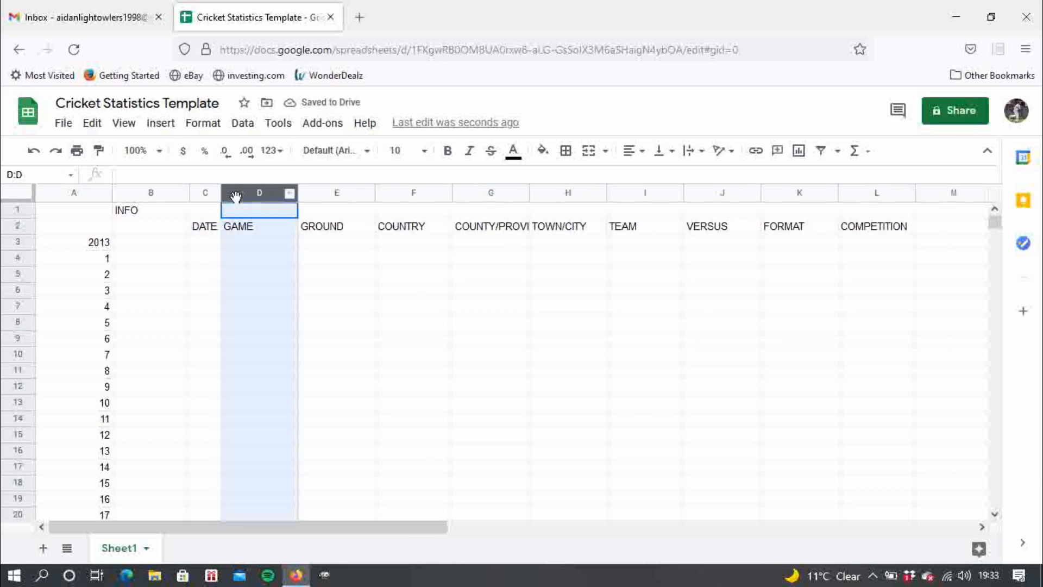
pyautogui.keyDown('shift'); pyautogui.click(317, 198); pyautogui.keyUp('shift')
pyautogui.moveTo(483, 189); pyautogui.dragTo(879, 190)
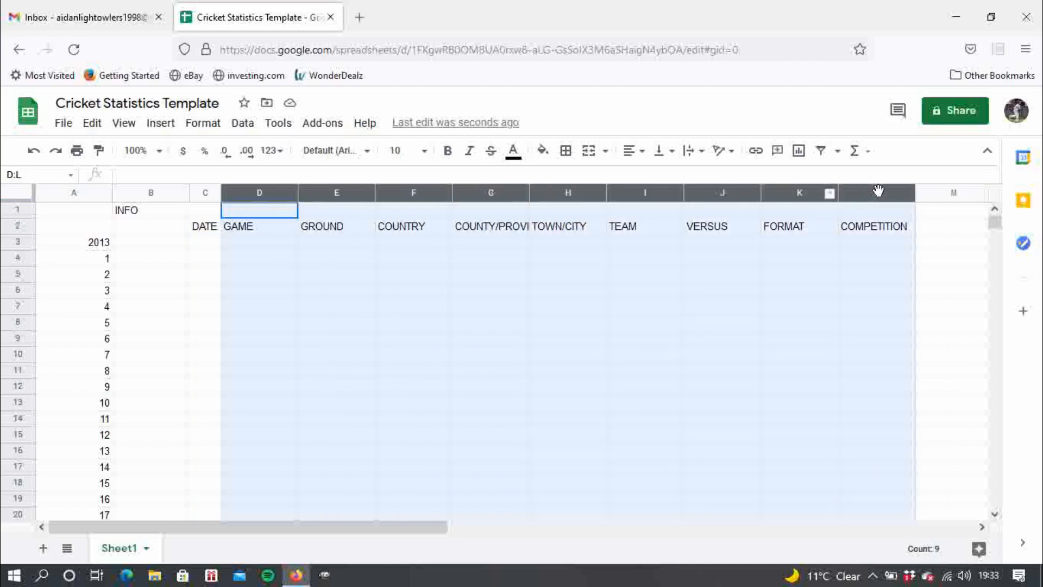
pyautogui.doubleClick(915, 196)
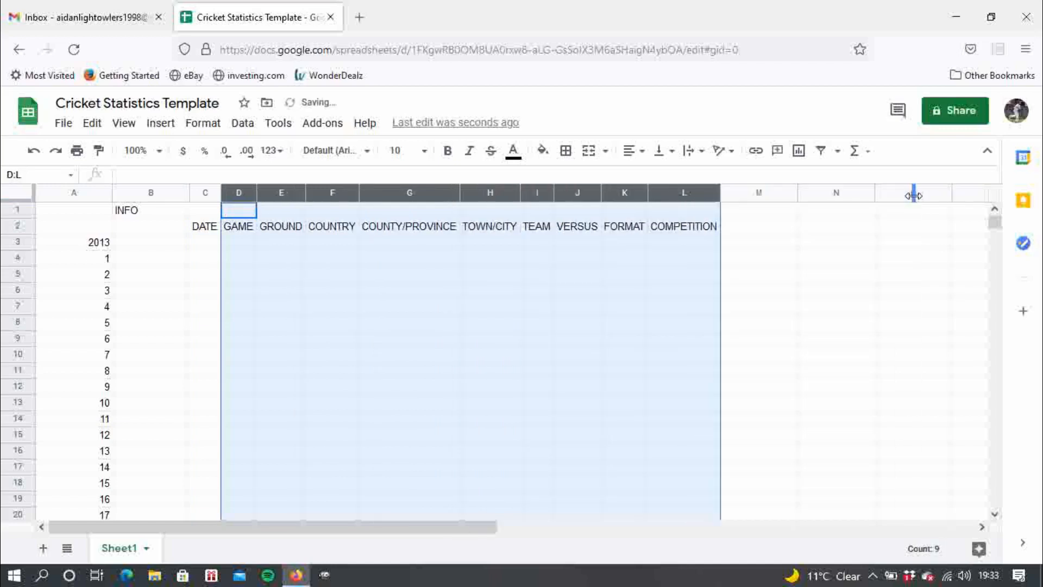
pyautogui.click(325, 261)
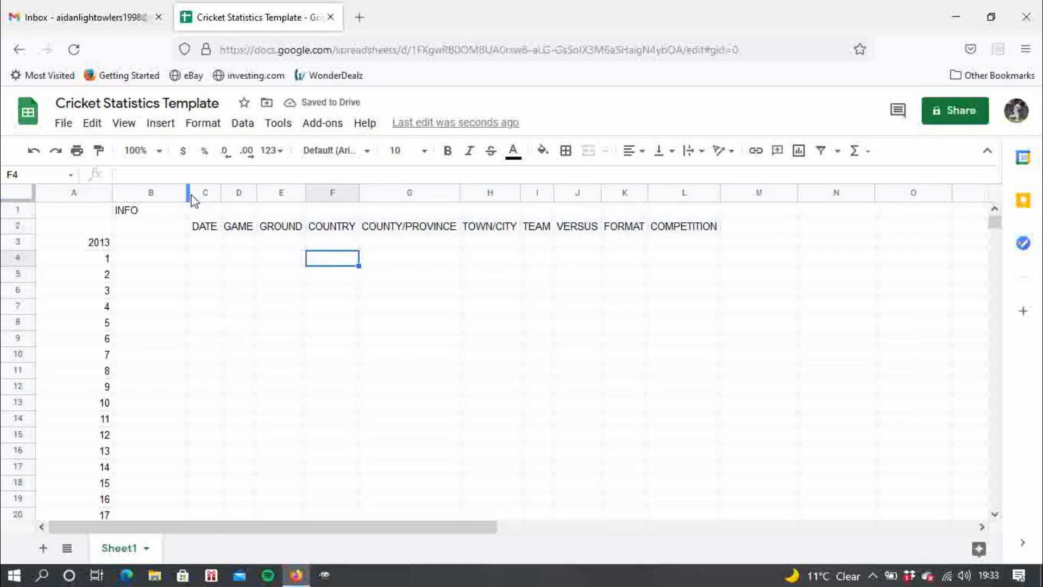
# Narrow columns A and B so that their widths fit the game numbers and the INFO heading
pyautogui.moveTo(189, 197); pyautogui.dragTo(111, 194)
pyautogui.doubleClick(111, 194)
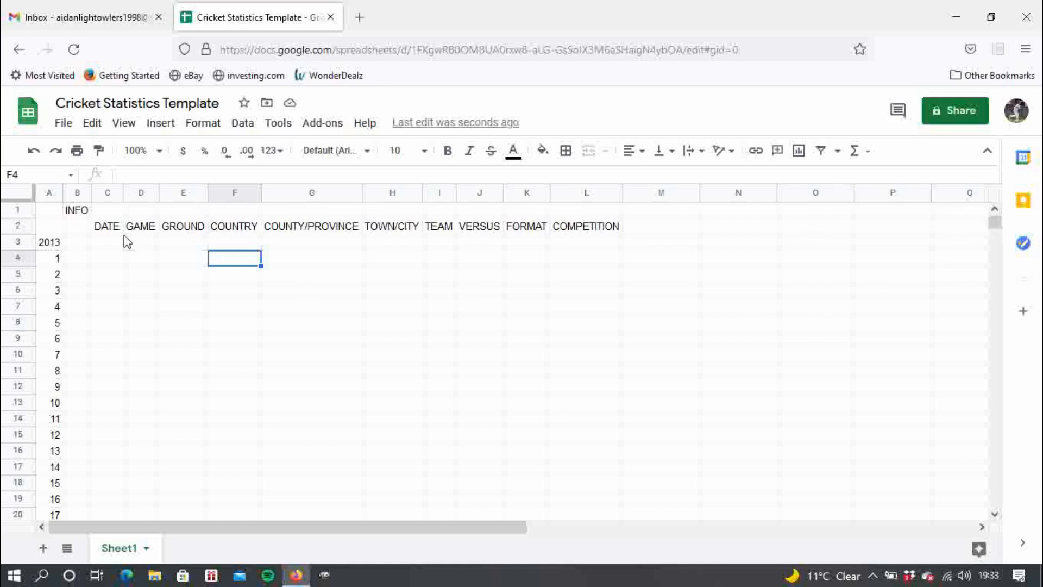
# Give the INFO cell B1 a black fill and white text
pyautogui.click(85, 214)
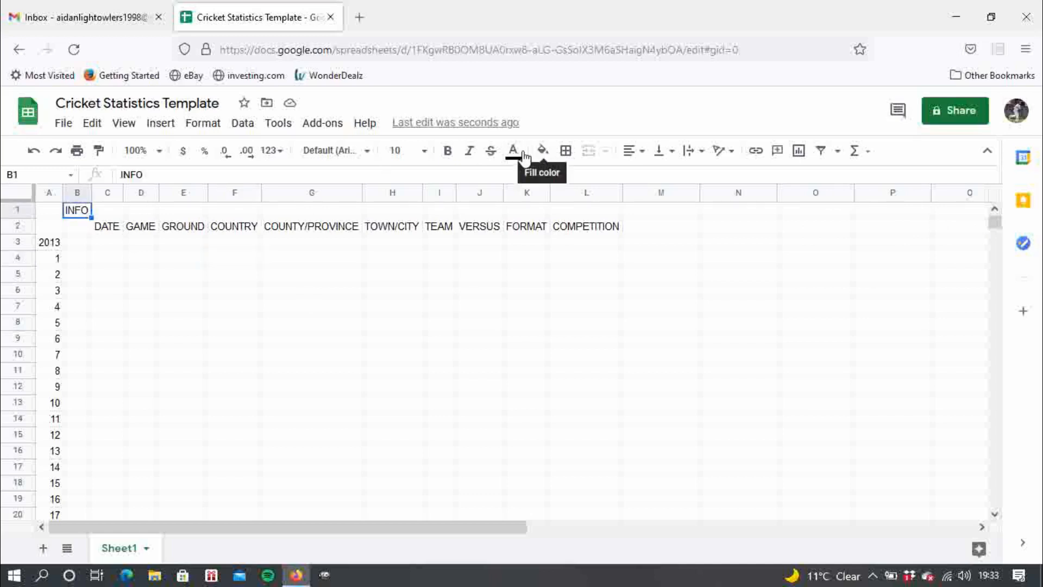
pyautogui.click(547, 157)
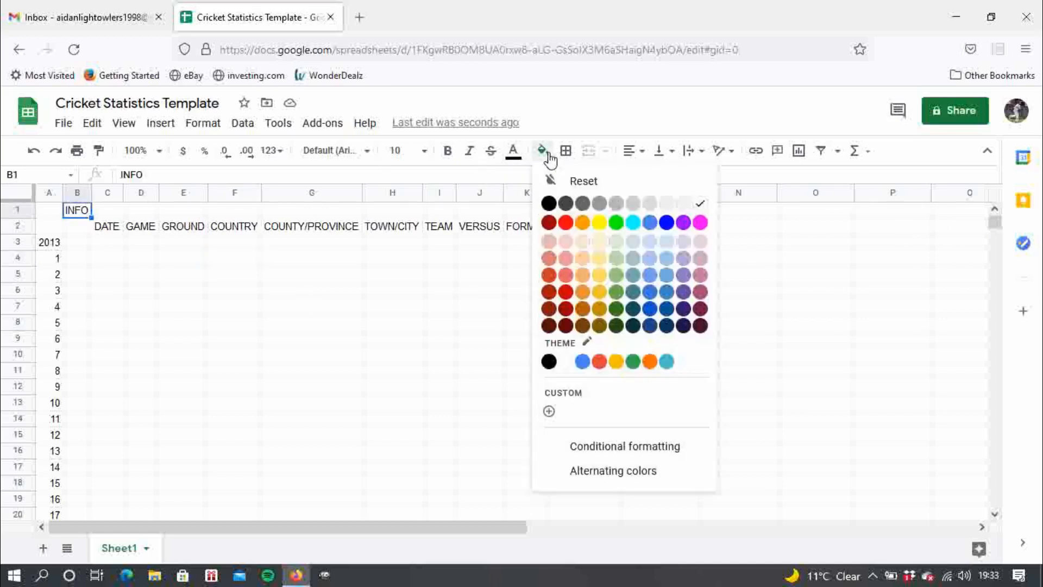
pyautogui.click(549, 203)
pyautogui.click(516, 156)
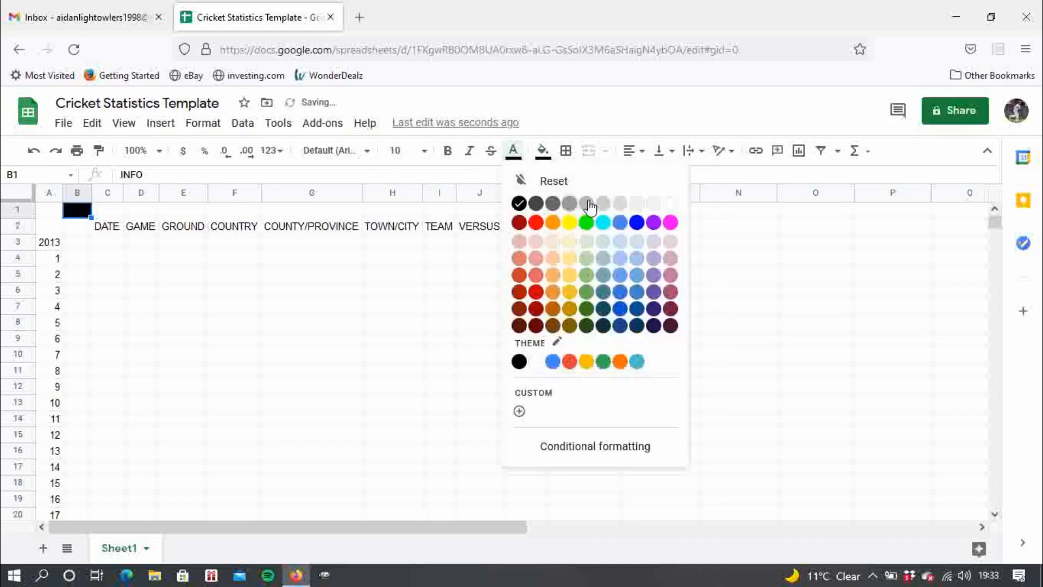
pyautogui.click(669, 206)
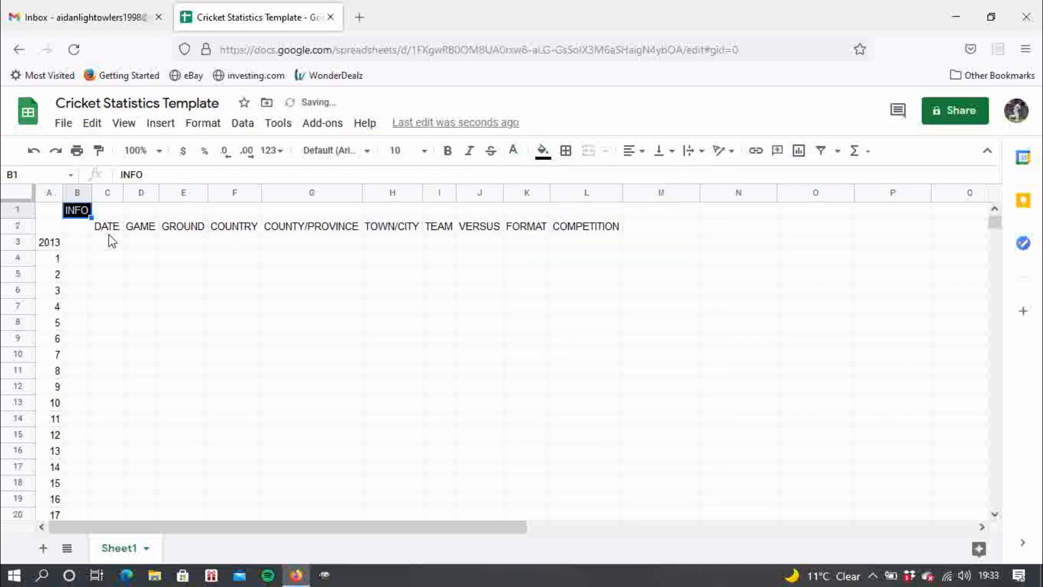
# Format the 2013 cell A3 with a black fill and white text
pyautogui.click(62, 244)
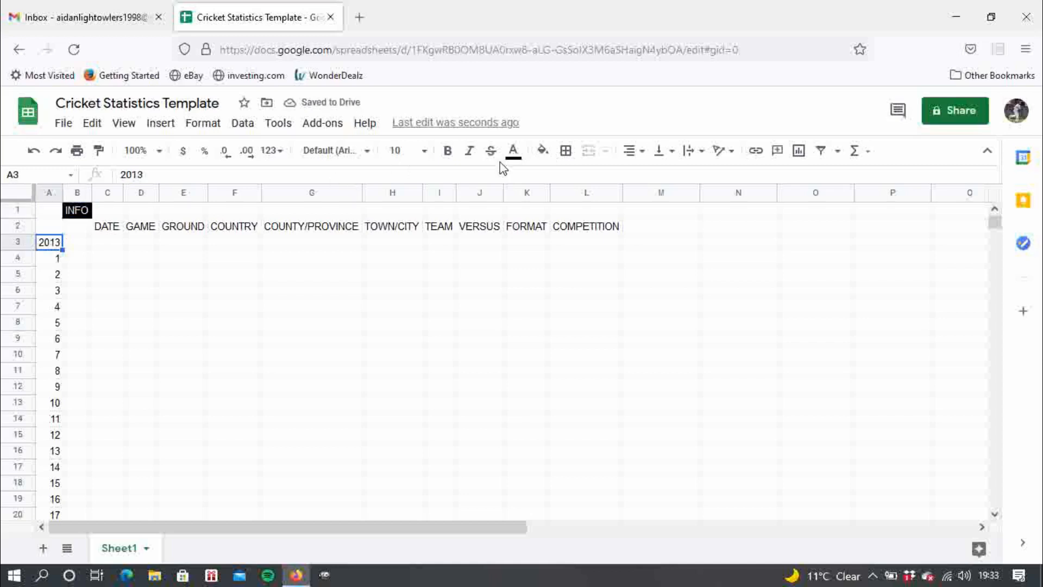
pyautogui.click(540, 153)
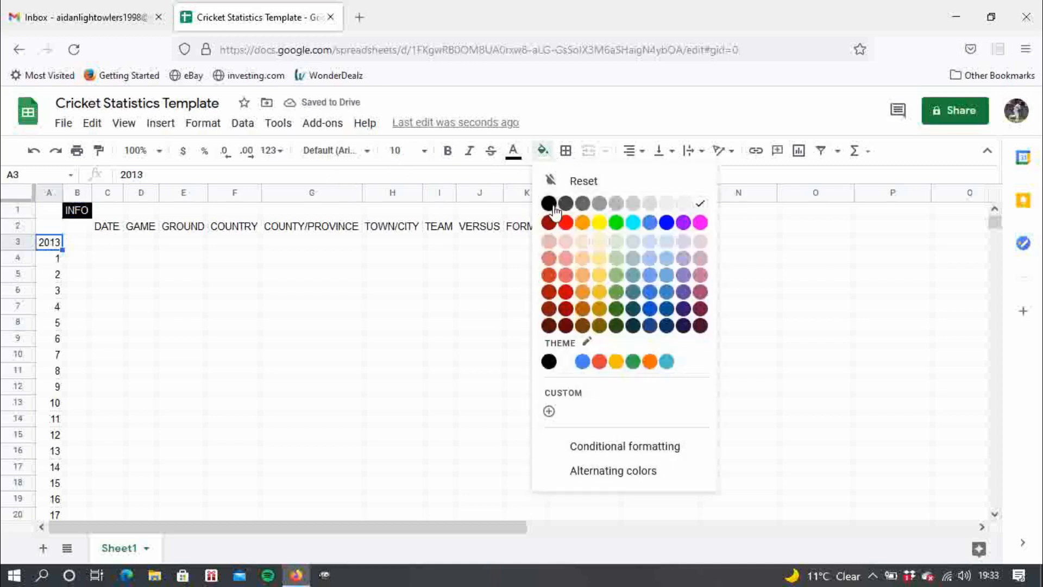
pyautogui.click(549, 203)
pyautogui.click(516, 158)
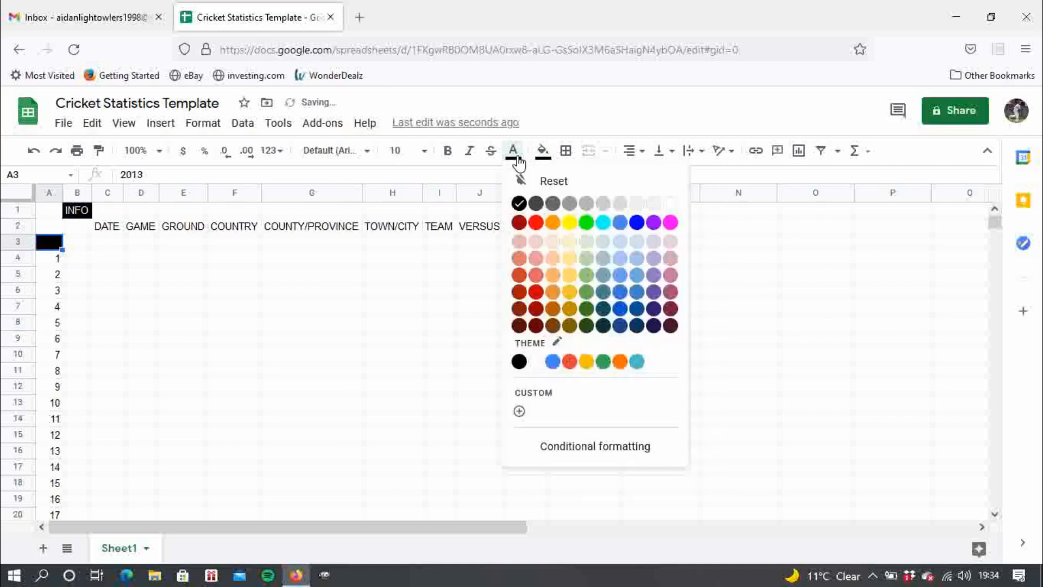
pyautogui.click(671, 204)
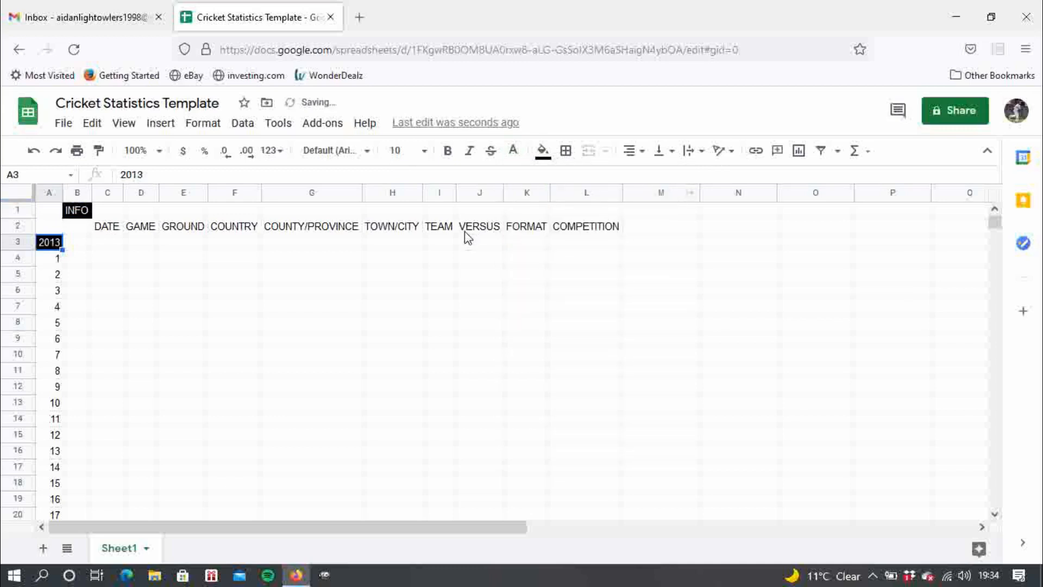
pyautogui.click(165, 261)
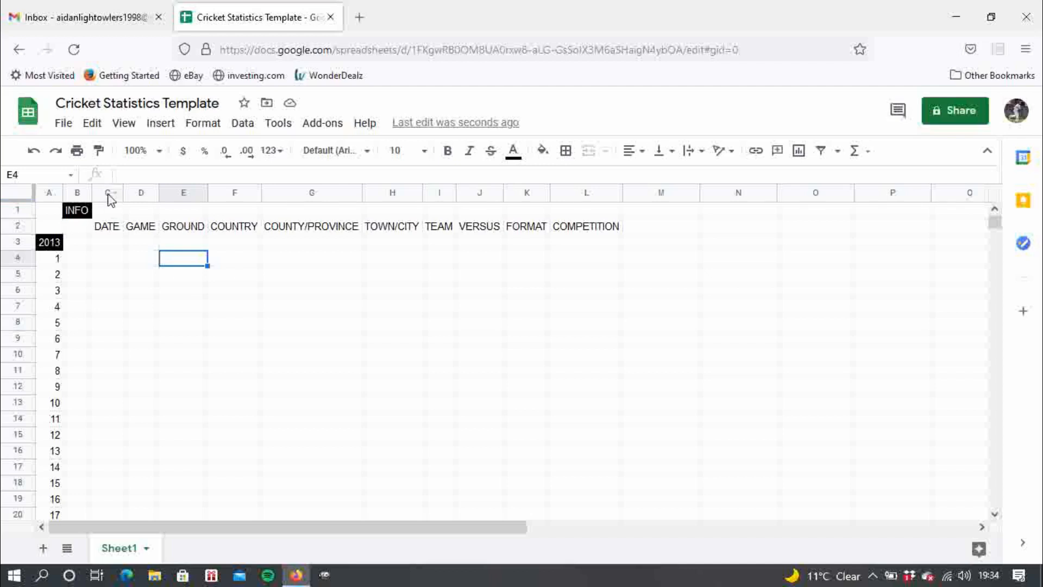
pyautogui.click(66, 176)
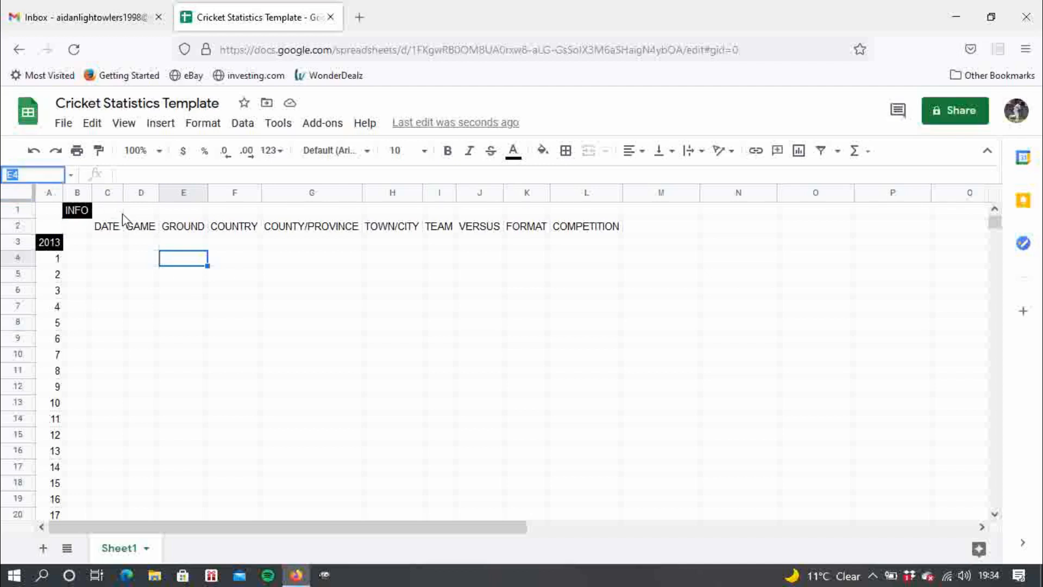
pyautogui.click(143, 256)
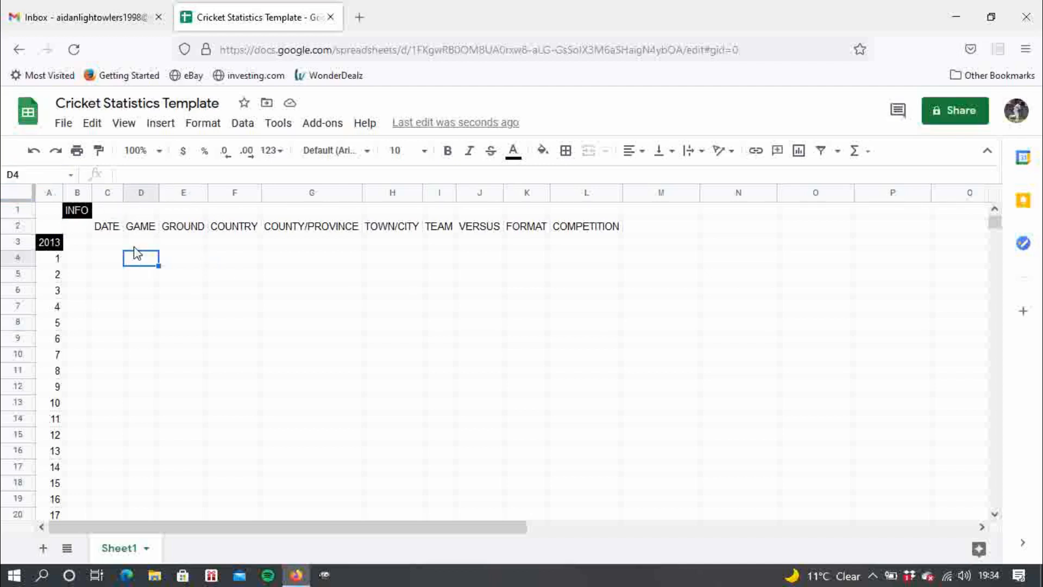
pyautogui.click(109, 194)
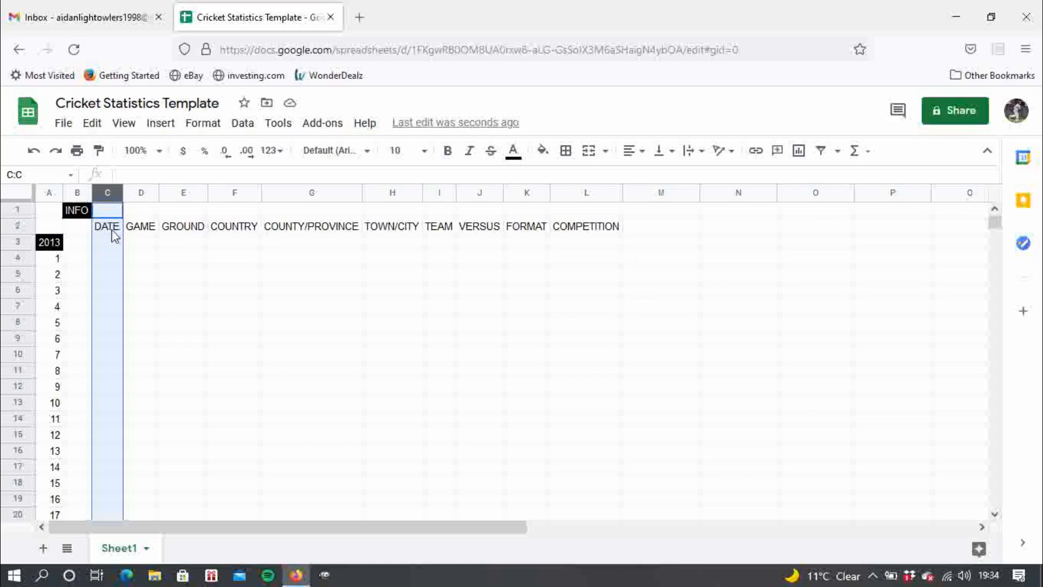
pyautogui.moveTo(109, 196); pyautogui.dragTo(119, 197)
pyautogui.click(153, 213)
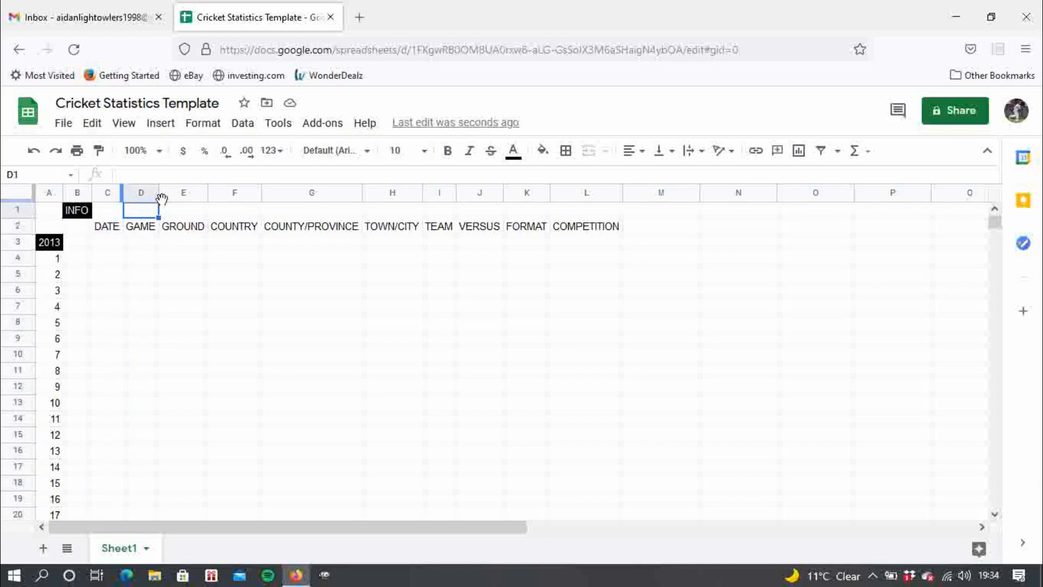
pyautogui.click(126, 258)
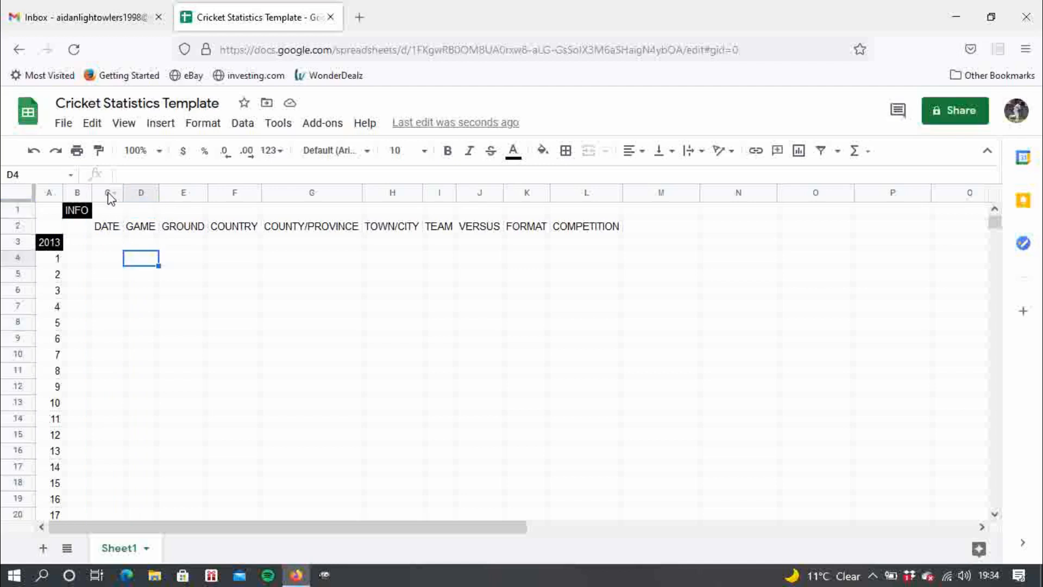
# Group columns C through L, from DATE to COMPETITION, so they can be collapsed under INFO
pyautogui.moveTo(108, 194); pyautogui.dragTo(255, 198)
pyautogui.moveTo(372, 198); pyautogui.dragTo(576, 194)
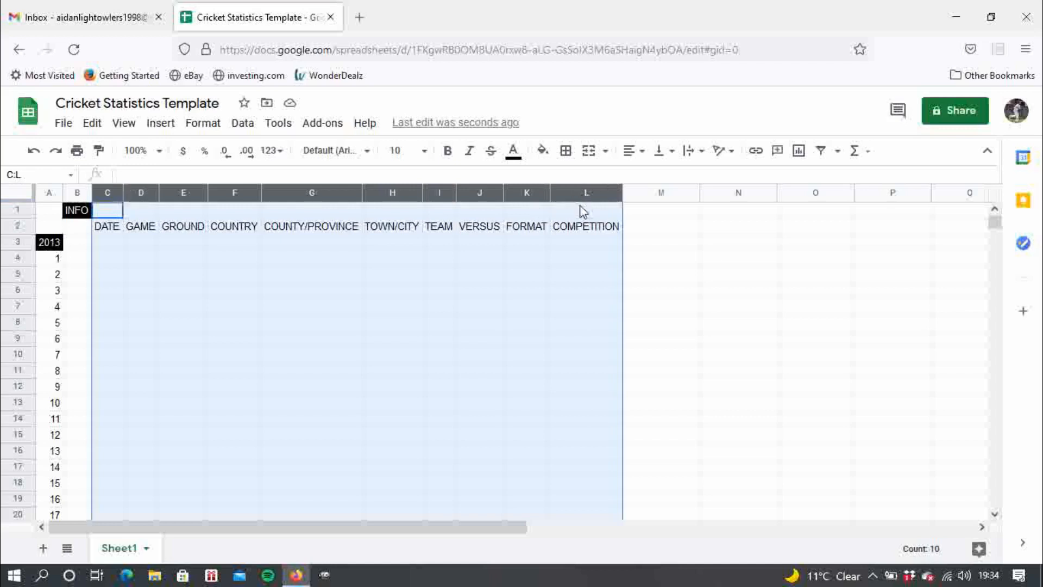
pyautogui.click(245, 124)
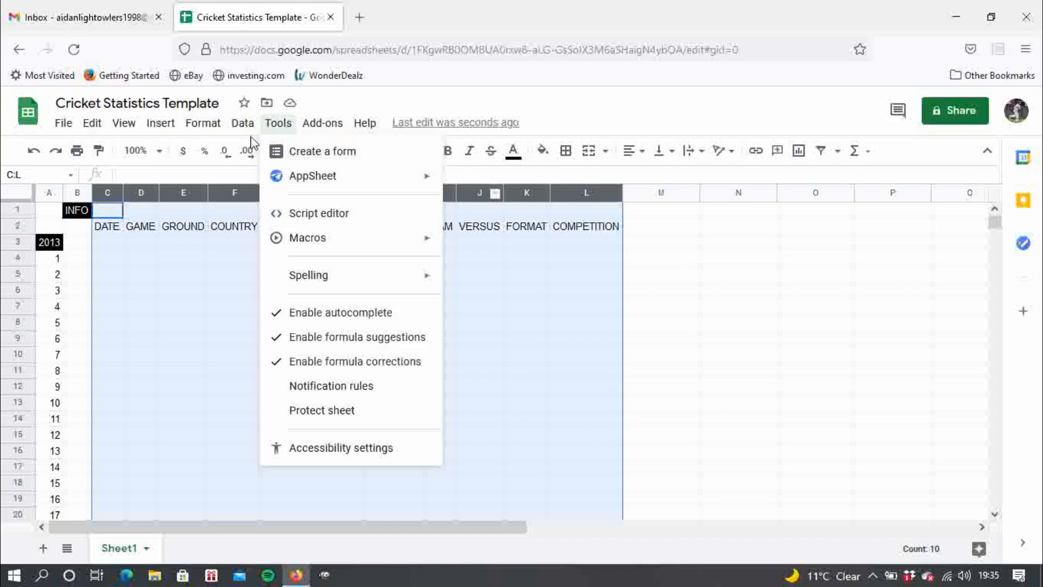
pyautogui.moveTo(242, 128)
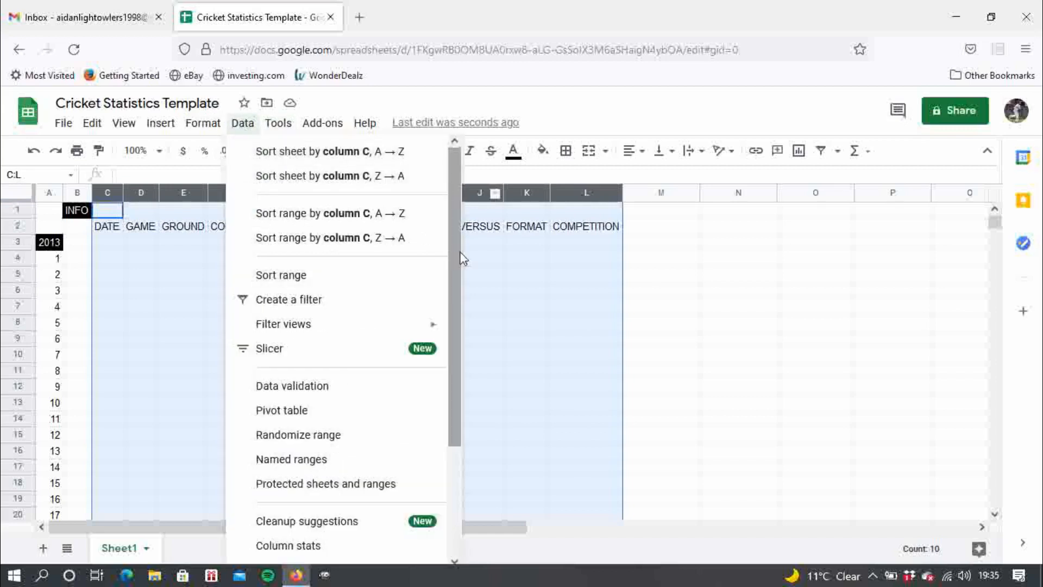
pyautogui.moveTo(462, 258); pyautogui.dragTo(465, 406)
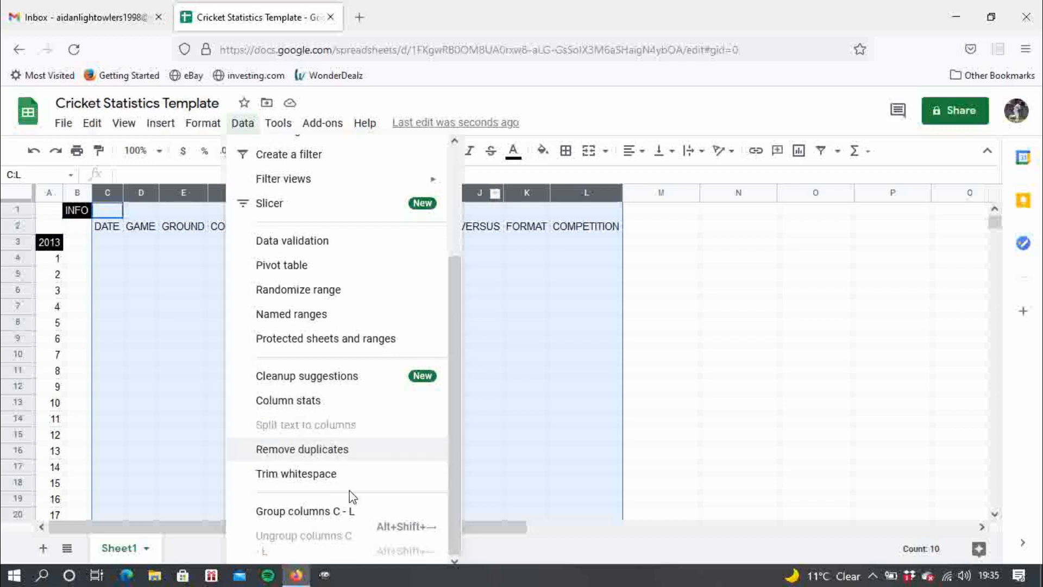
pyautogui.click(302, 512)
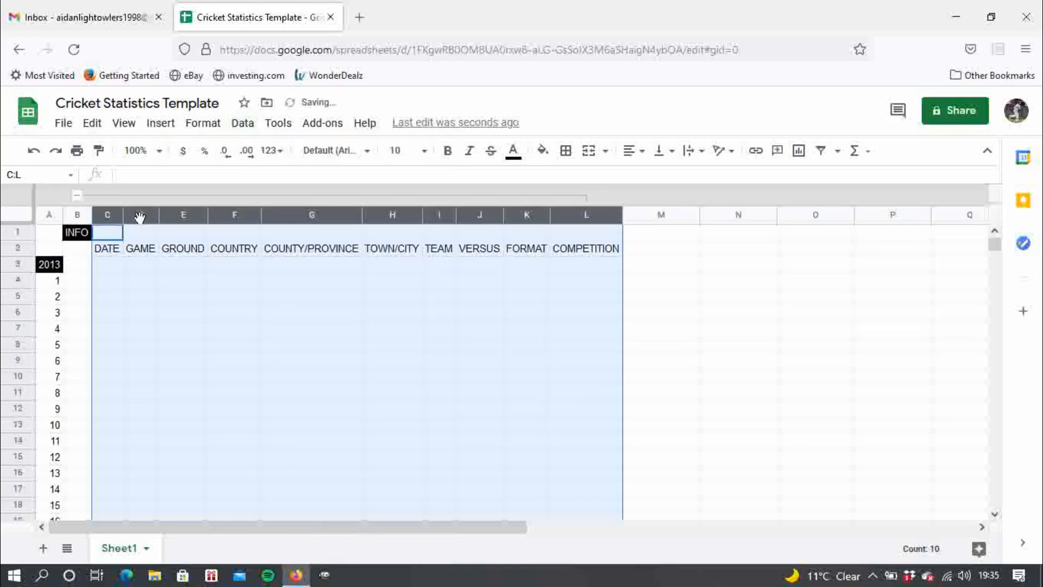
# Collapse and expand the INFO column group twice to check how it works
pyautogui.click(77, 195)
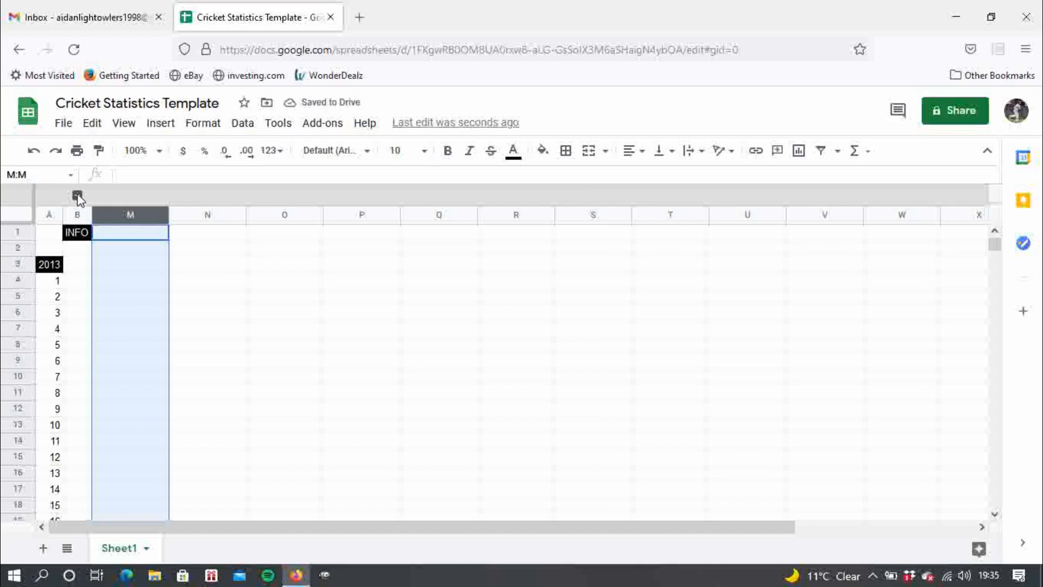
pyautogui.click(77, 195)
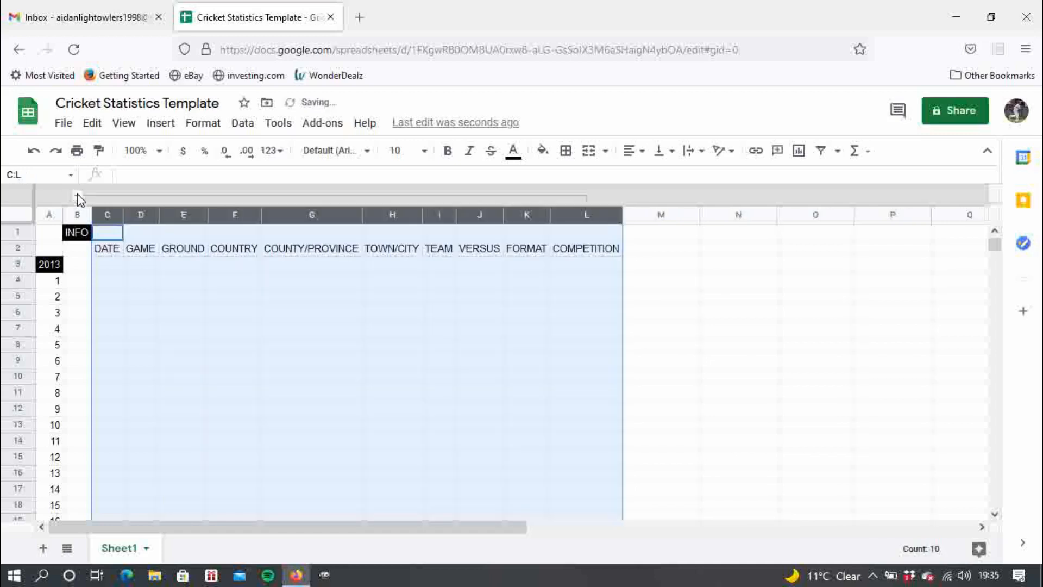
pyautogui.click(109, 280)
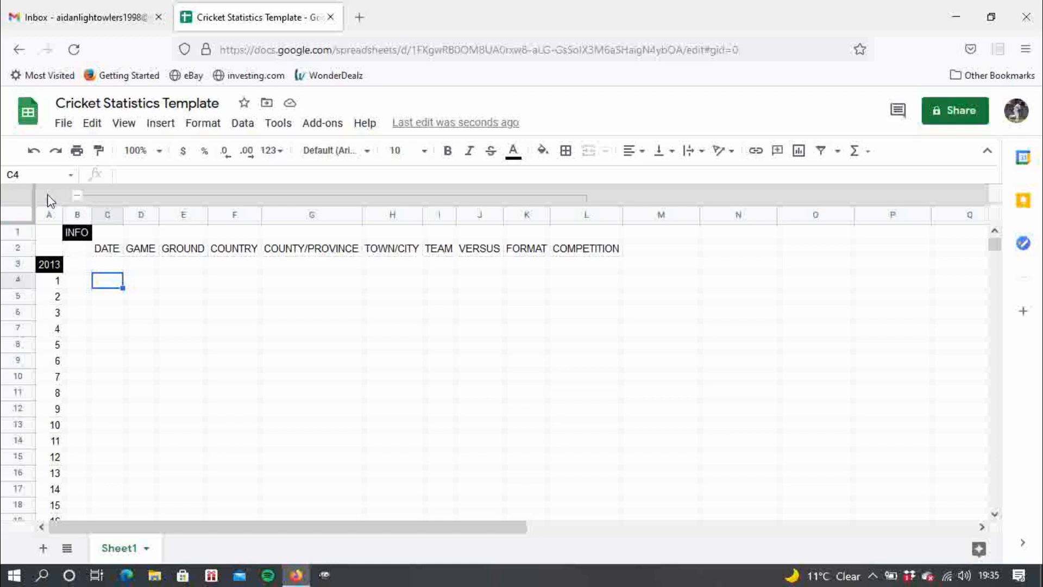
pyautogui.click(78, 197)
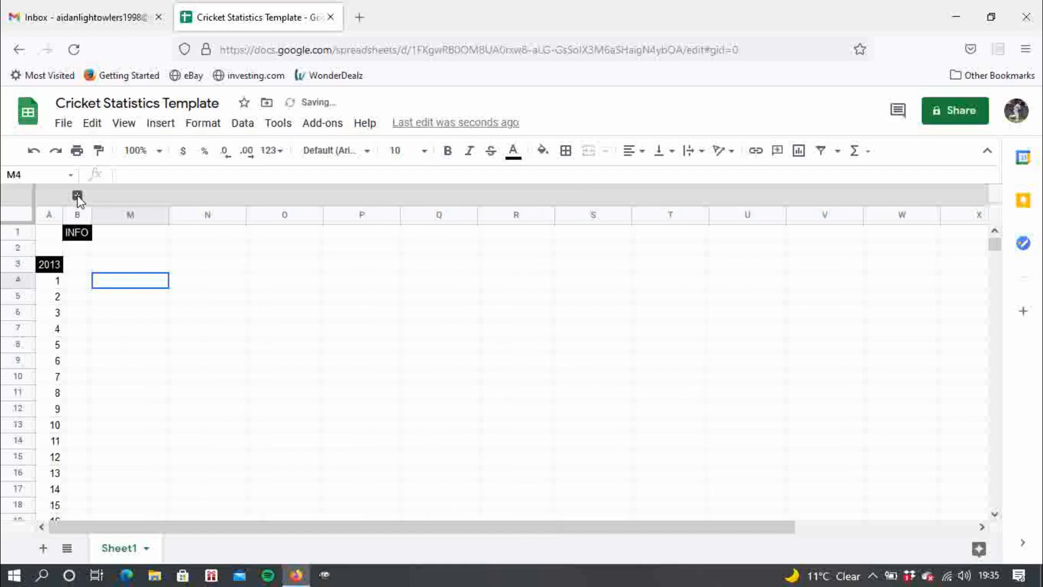
pyautogui.click(77, 197)
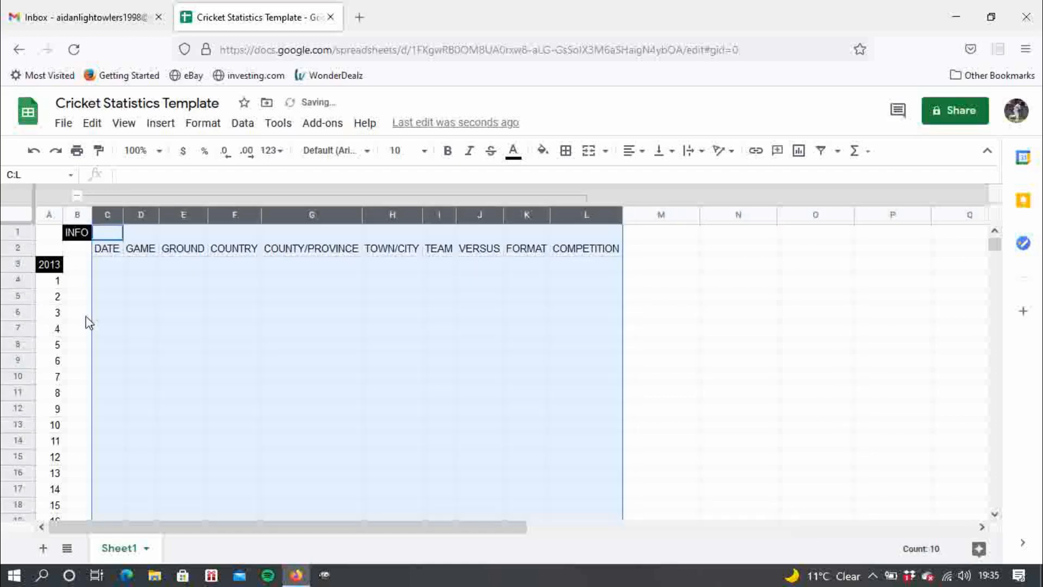
pyautogui.click(76, 284)
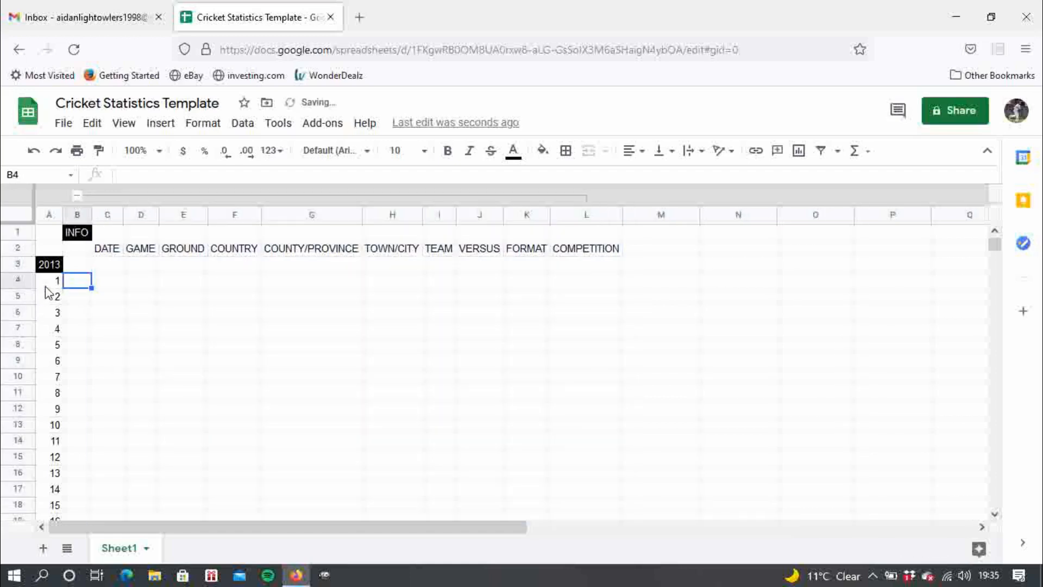
pyautogui.click(112, 297)
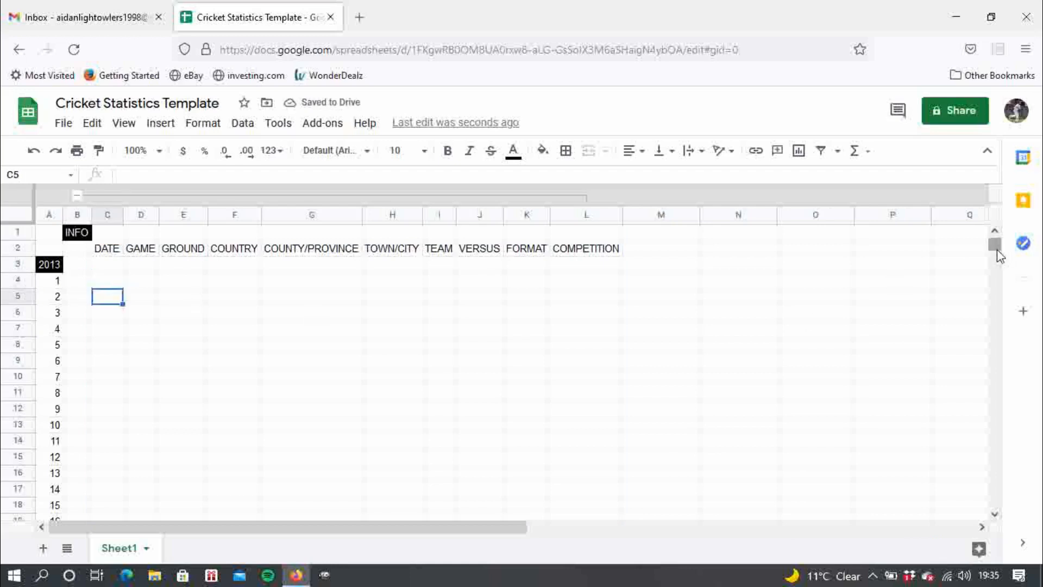
# Extend the game numbers in column A by entering 28, 29 and 30 in cells A31 to A33
pyautogui.moveTo(997, 250); pyautogui.dragTo(997, 256)
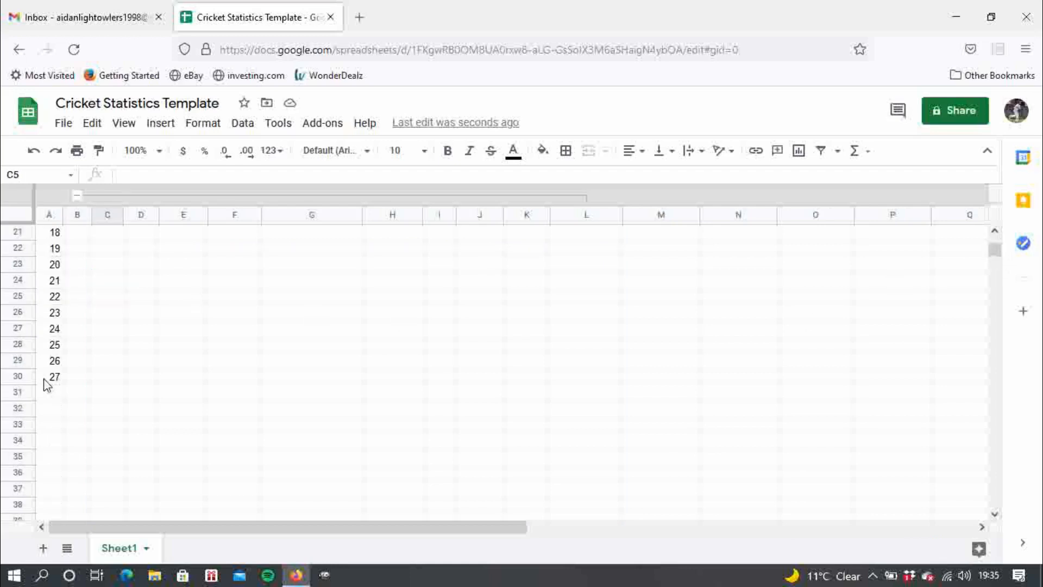
pyautogui.click(58, 397)
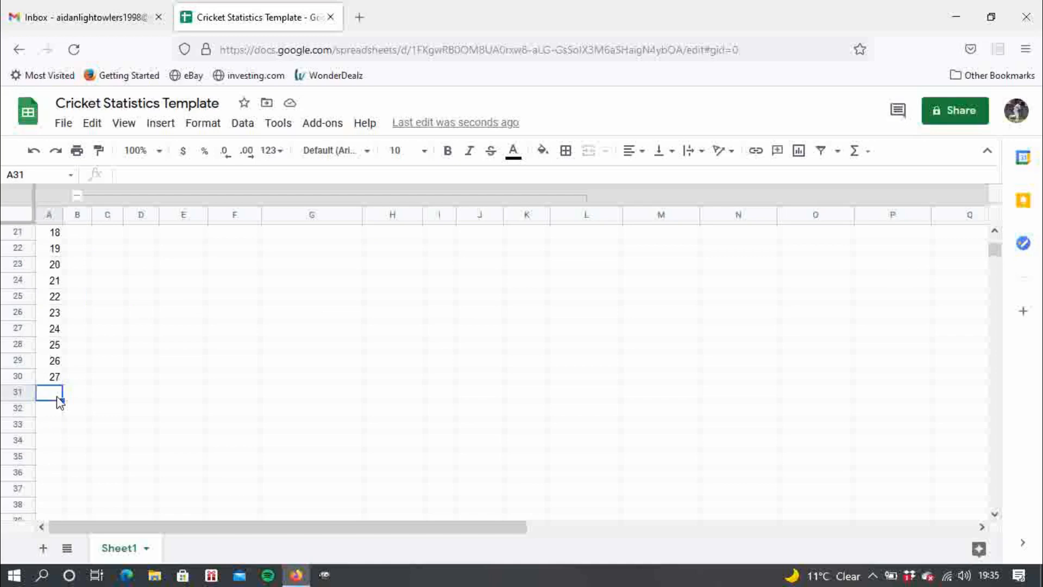
pyautogui.write('28')
pyautogui.press('Return')
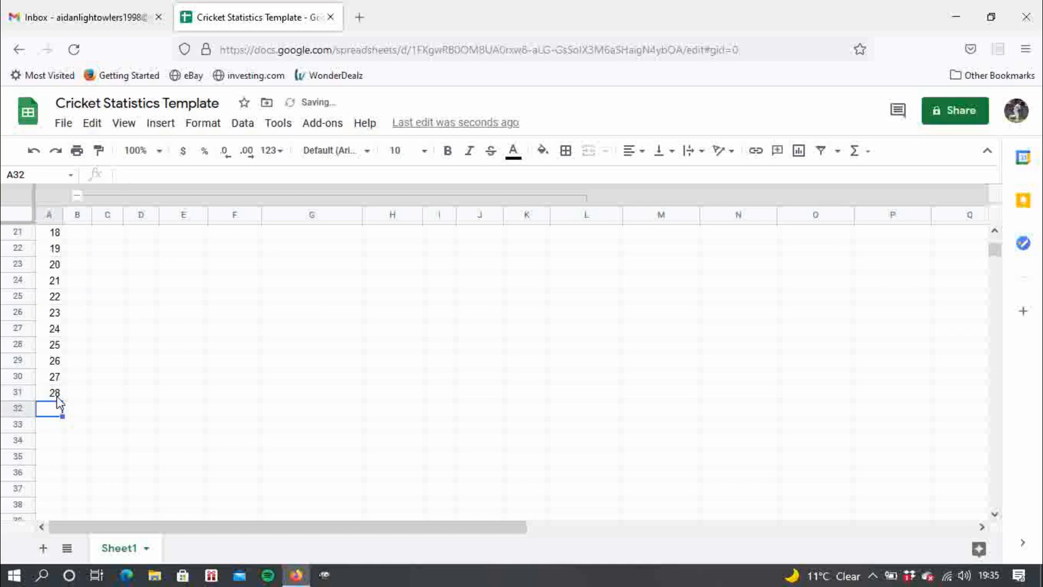
pyautogui.write('29')
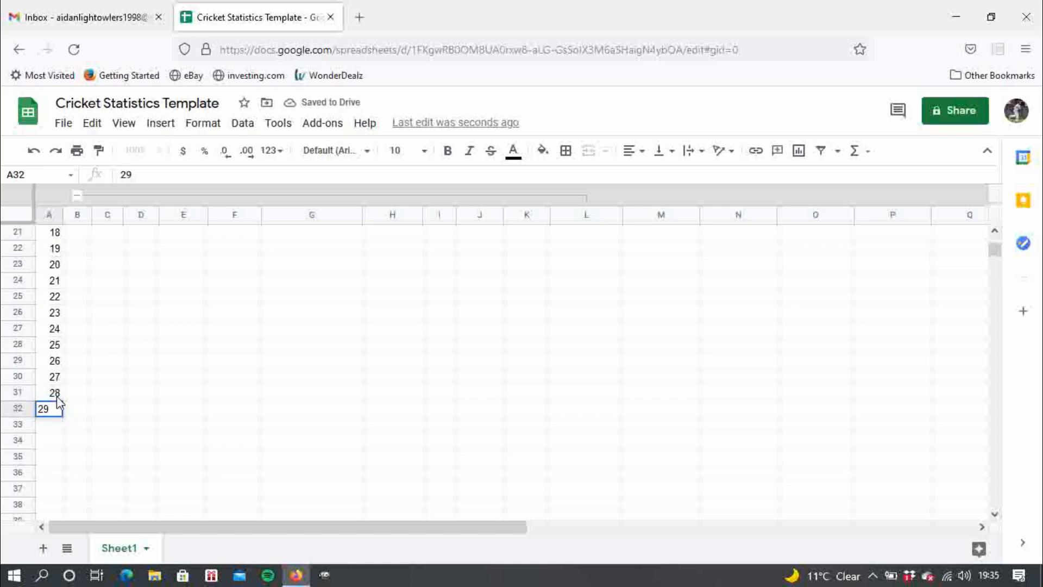
pyautogui.press('Return')
pyautogui.write('30')
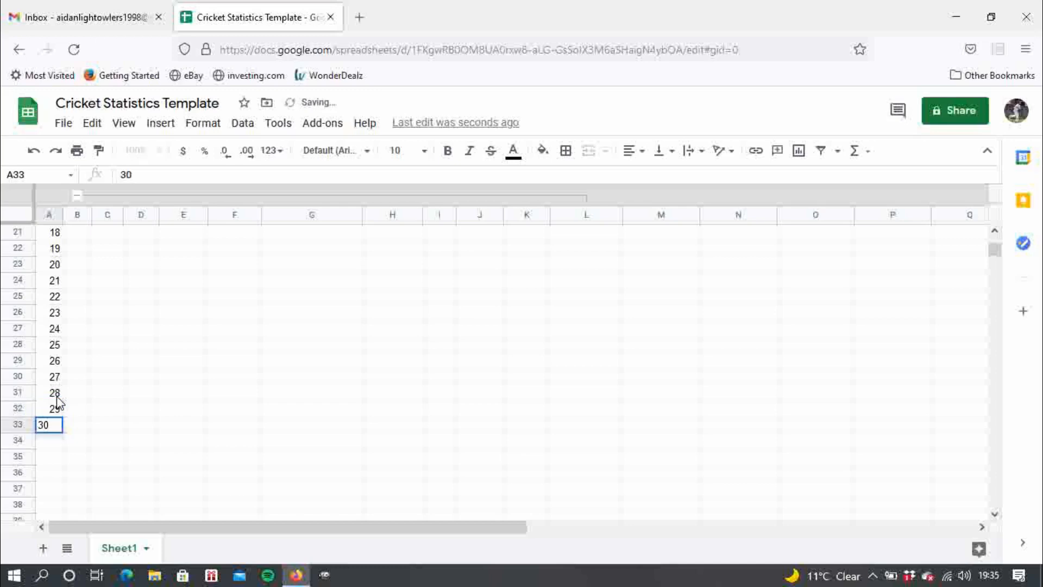
pyautogui.press('Return')
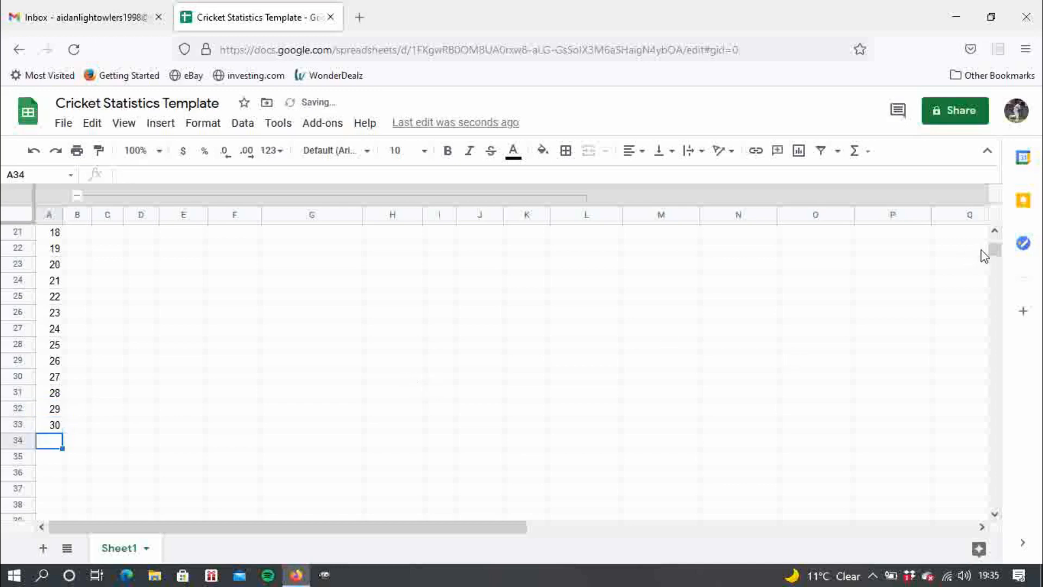
# Group rows 4 to 33, holding games 1 to 30, so they can be collapsed under 2013
pyautogui.moveTo(994, 250); pyautogui.dragTo(994, 240)
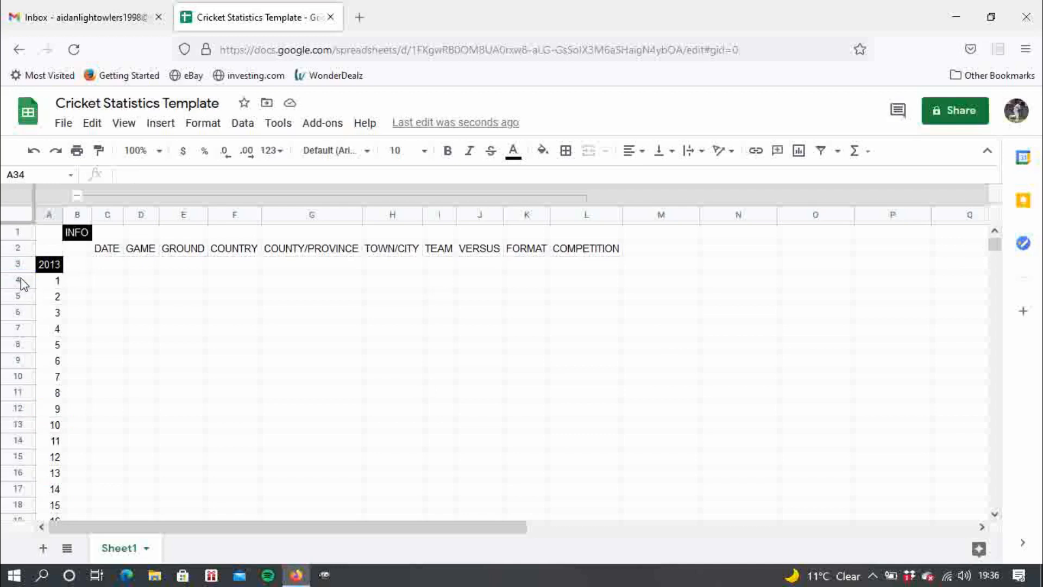
pyautogui.moveTo(20, 282); pyautogui.dragTo(22, 459)
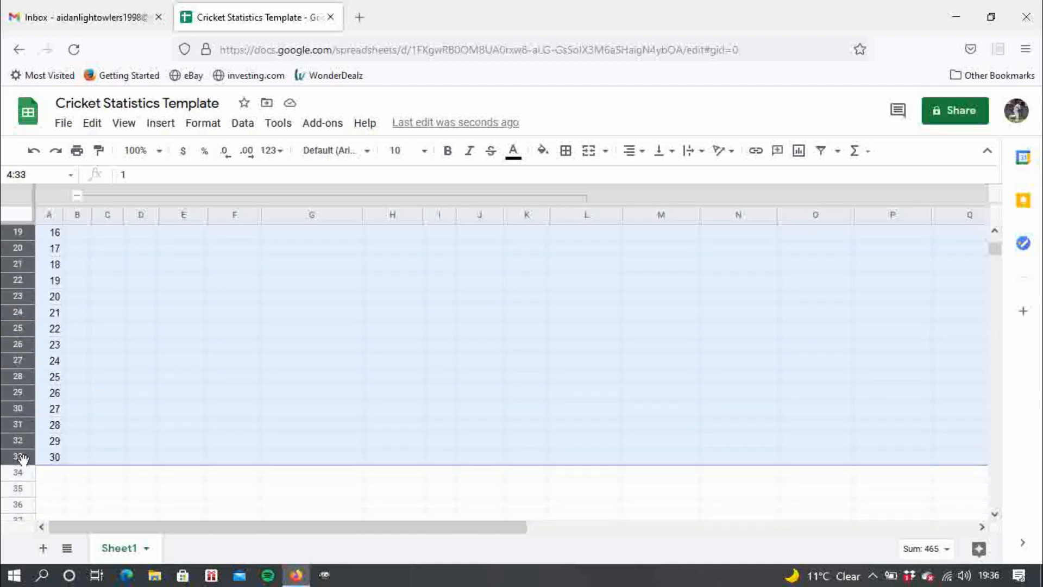
pyautogui.rightClick(23, 459)
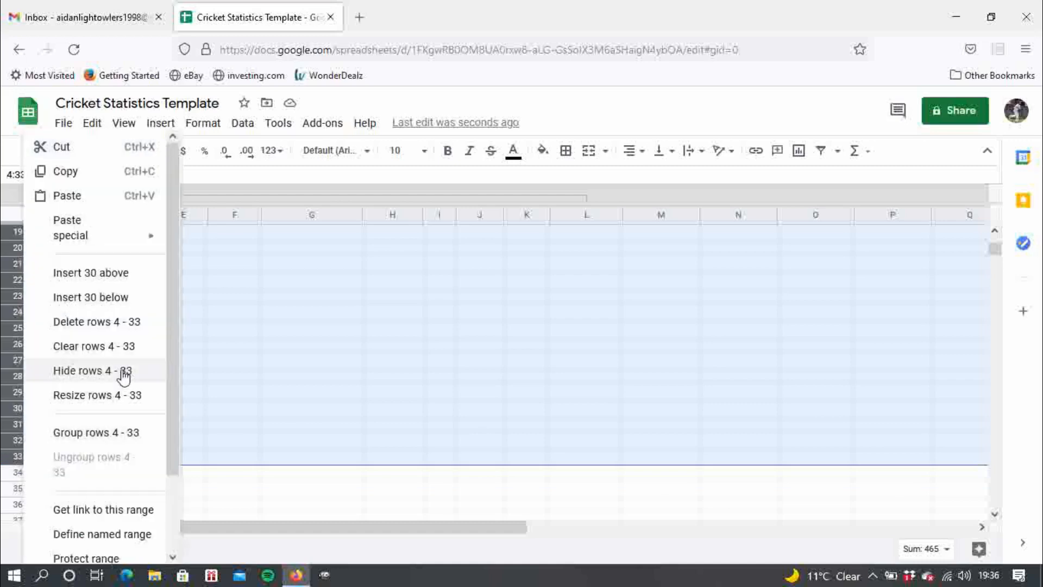
pyautogui.moveTo(177, 331); pyautogui.dragTo(168, 454)
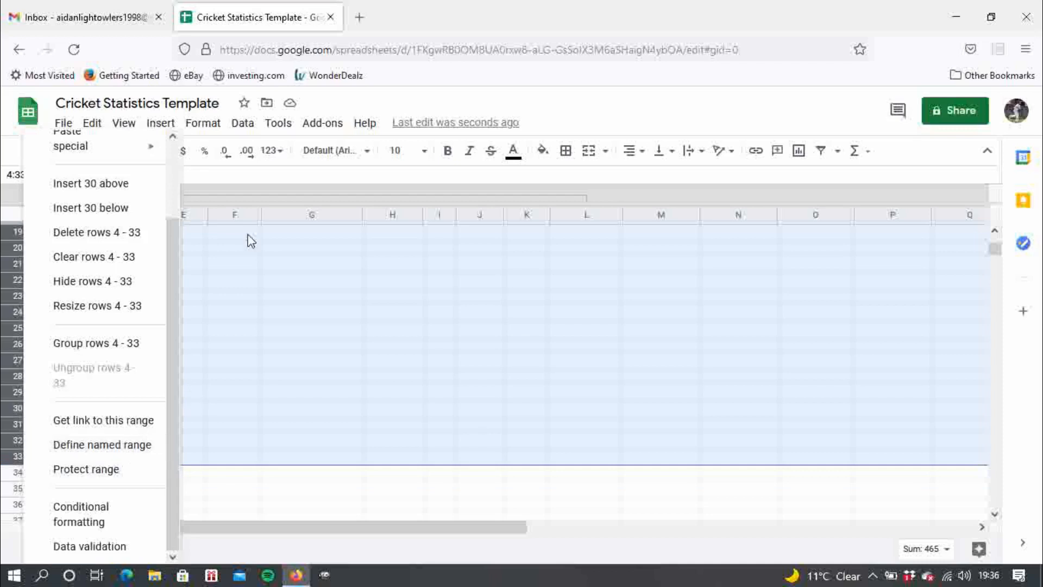
pyautogui.click(238, 129)
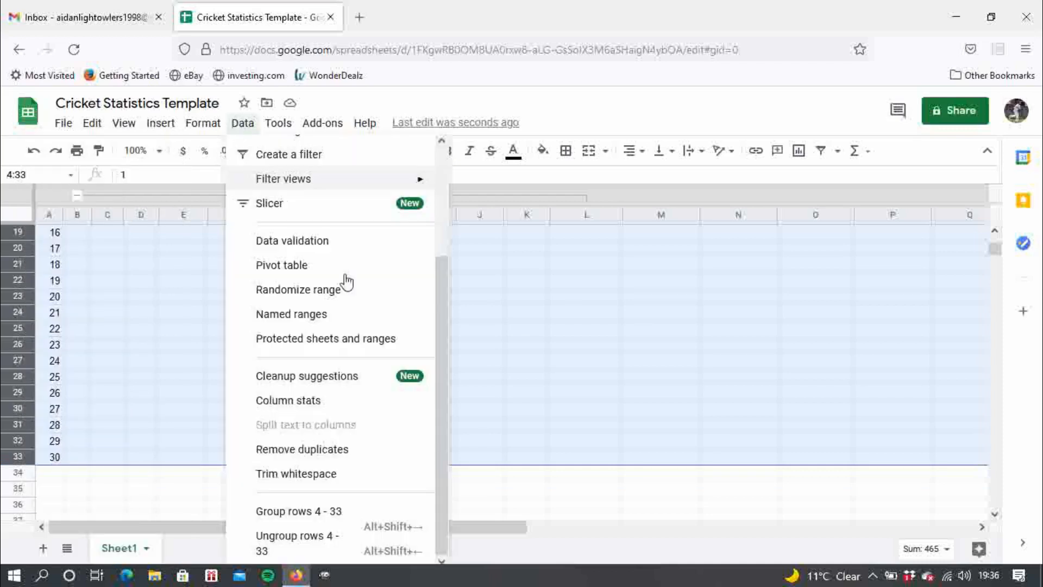
pyautogui.click(292, 514)
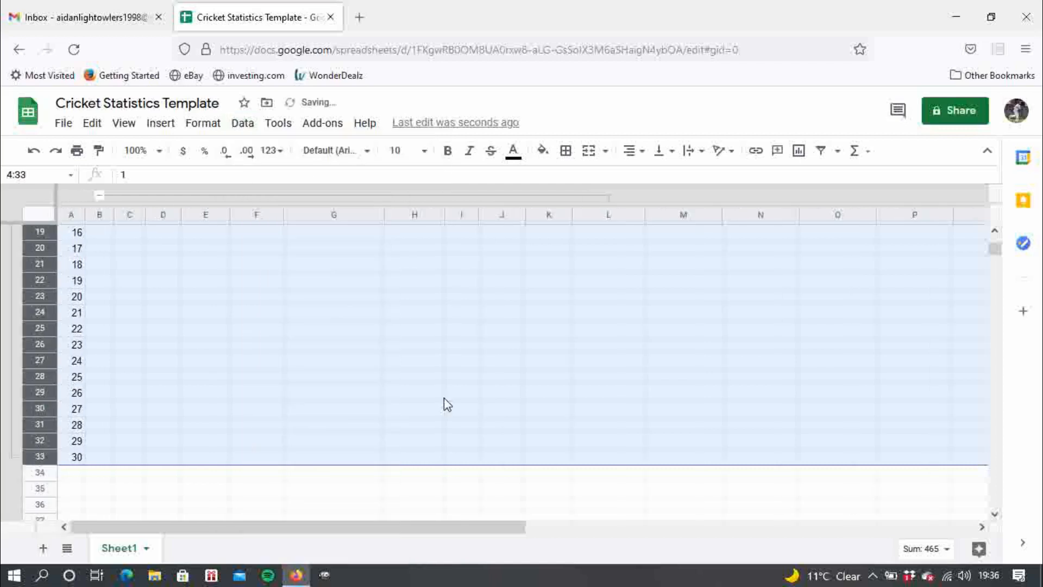
# Collapse and expand both the 2013 row group and the INFO column group to check how they work
pyautogui.scroll(6, 992, 253)
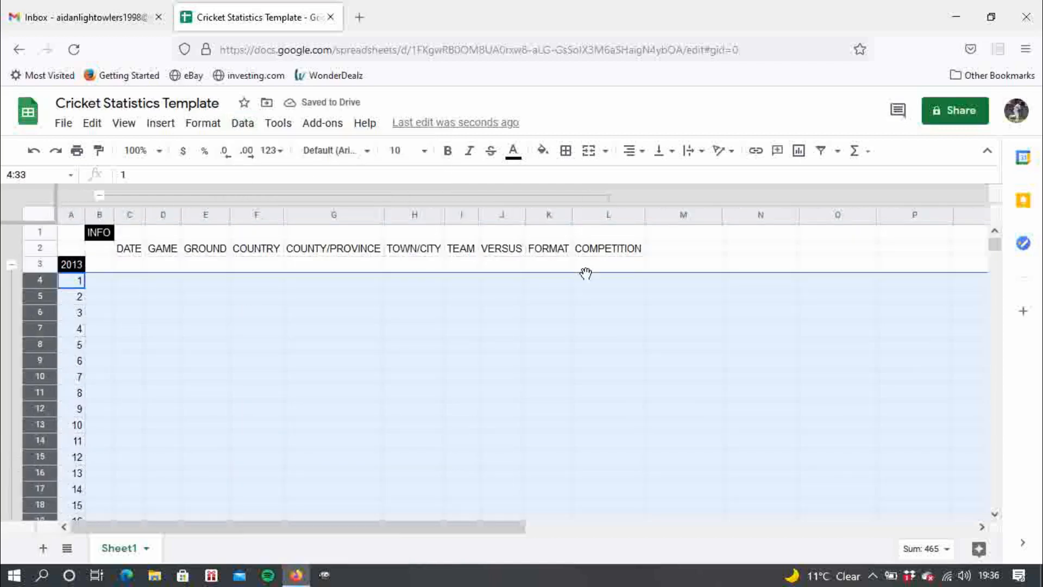
pyautogui.click(12, 265)
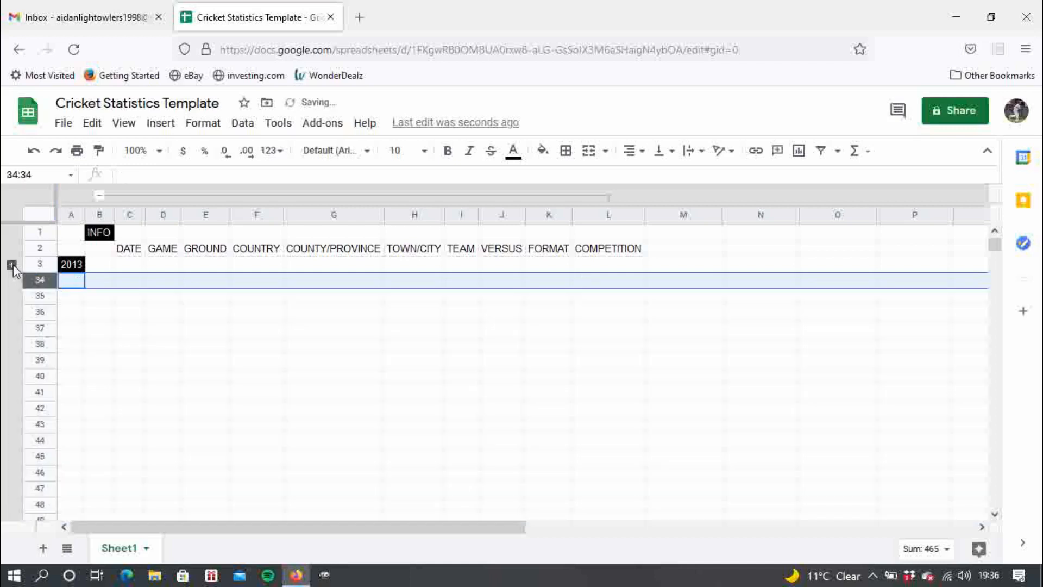
pyautogui.click(100, 195)
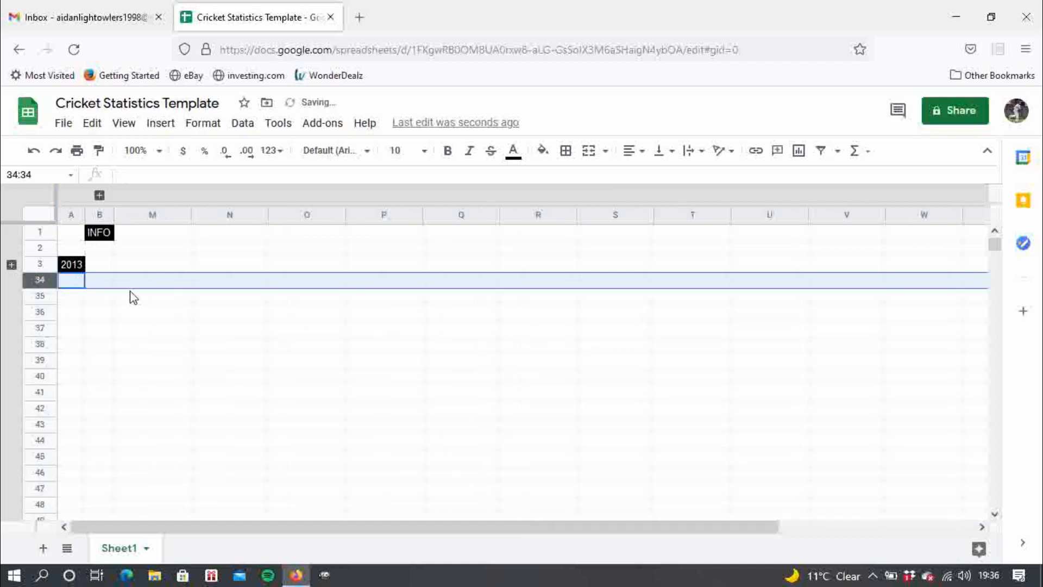
pyautogui.click(128, 318)
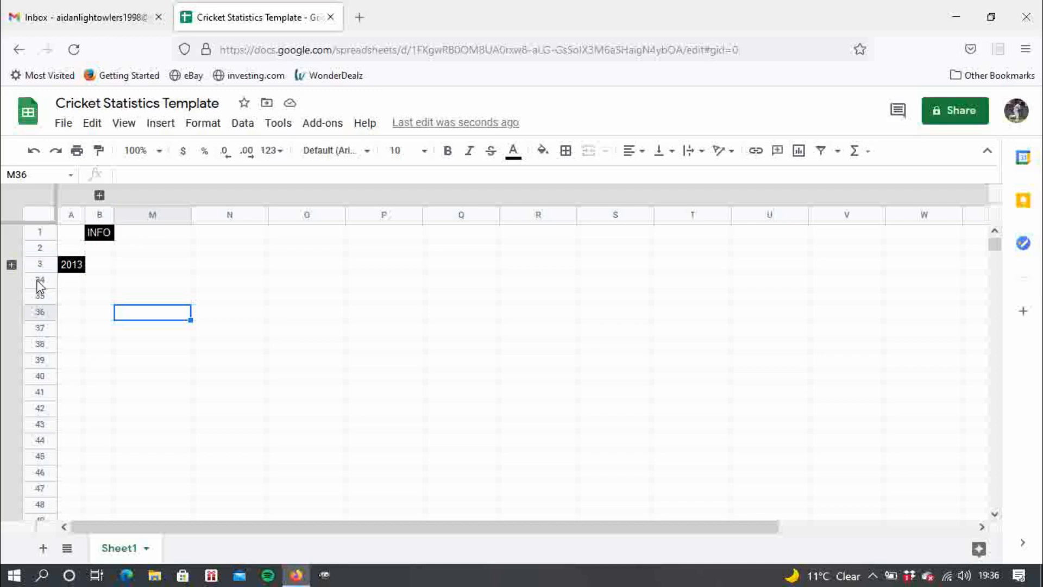
pyautogui.click(11, 266)
pyautogui.click(99, 194)
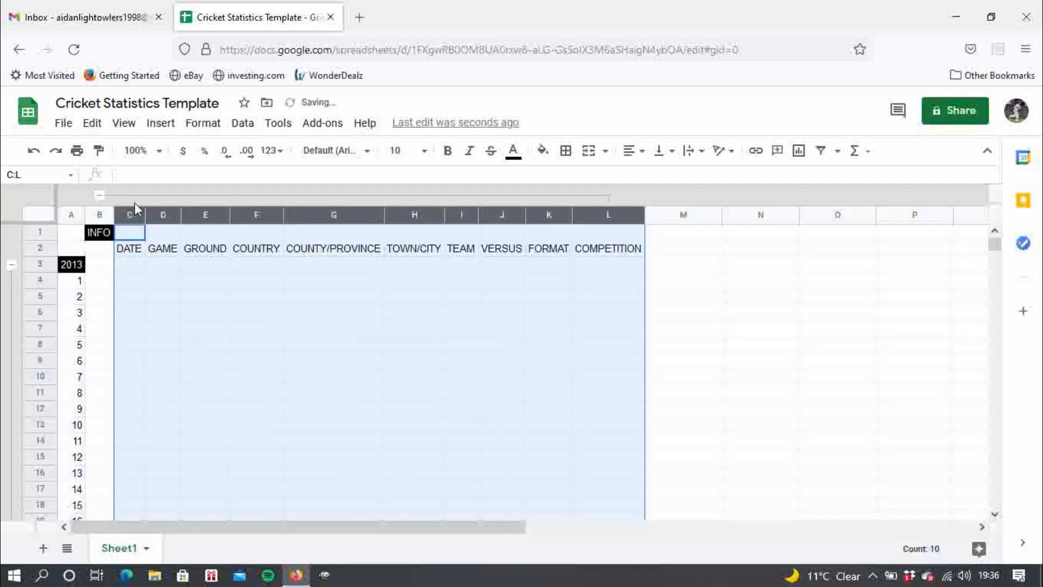
# Enter the heading MATCHES in cell M1, beside the INFO columns
pyautogui.click(669, 235)
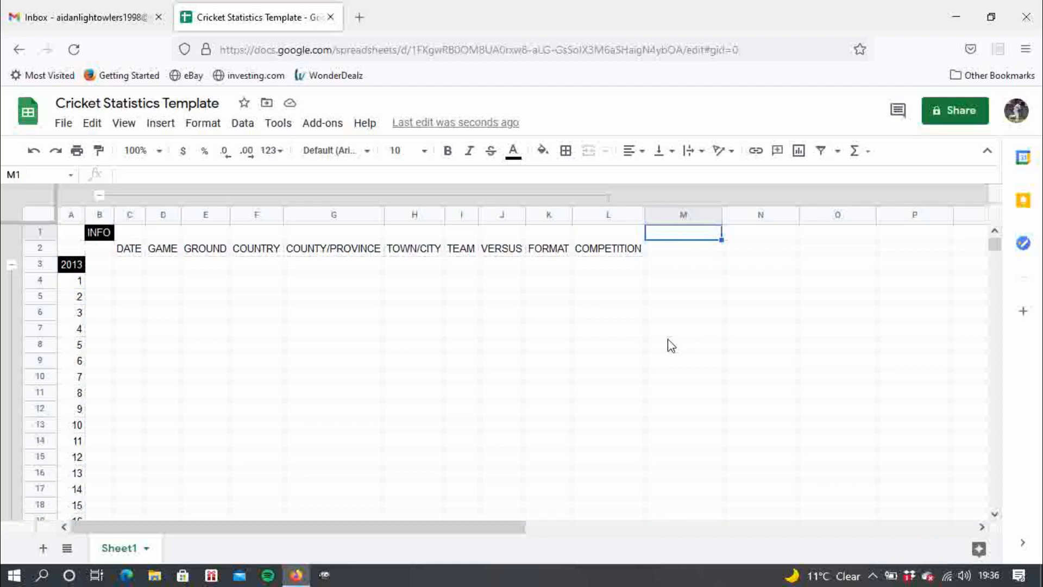
pyautogui.write('M')
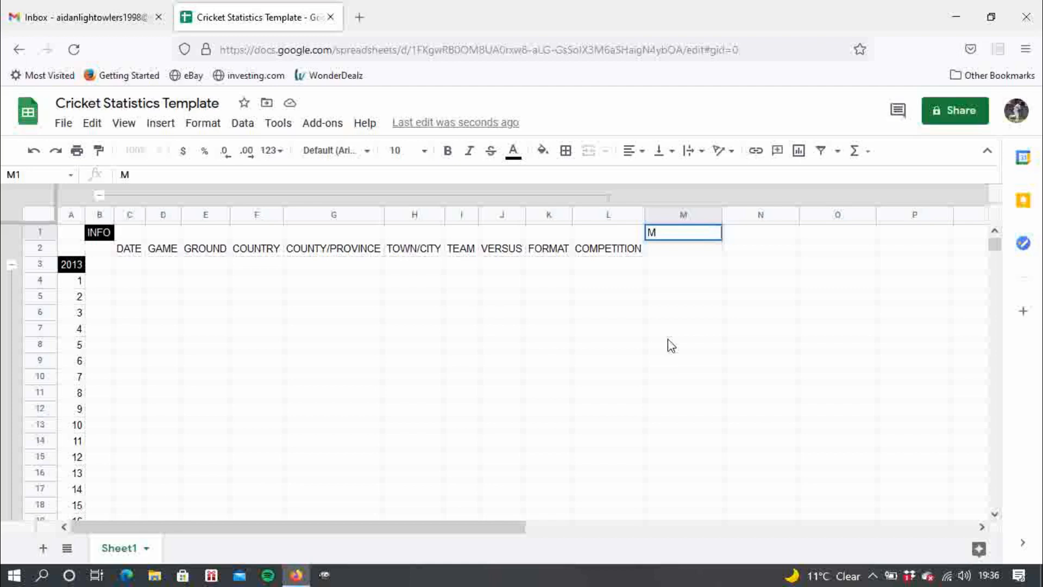
pyautogui.write('ATCHES')
pyautogui.press('Return')
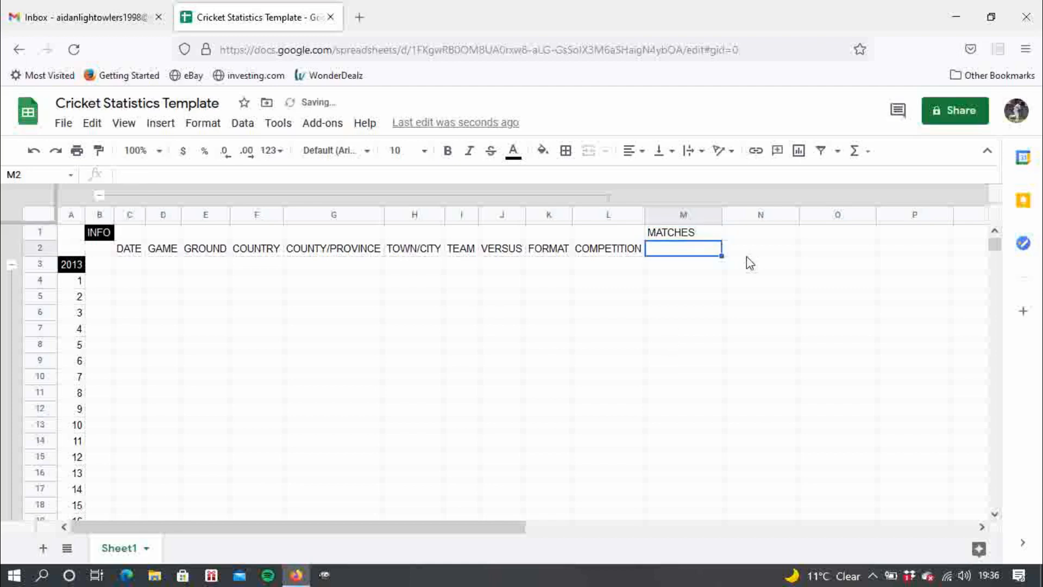
# Format the MATCHES heading cell with a red fill and white text
pyautogui.click(700, 235)
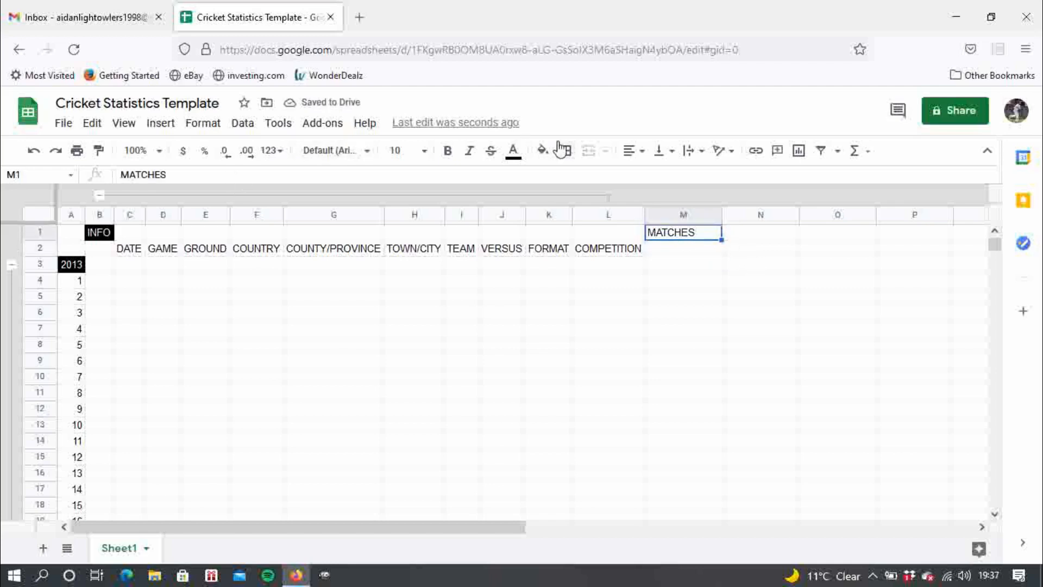
pyautogui.click(544, 151)
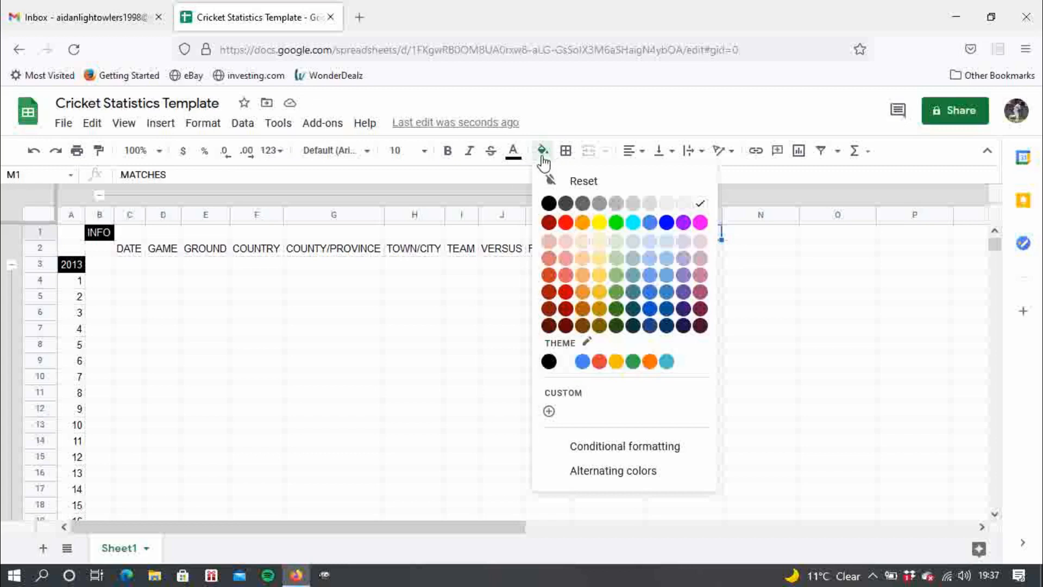
pyautogui.click(566, 223)
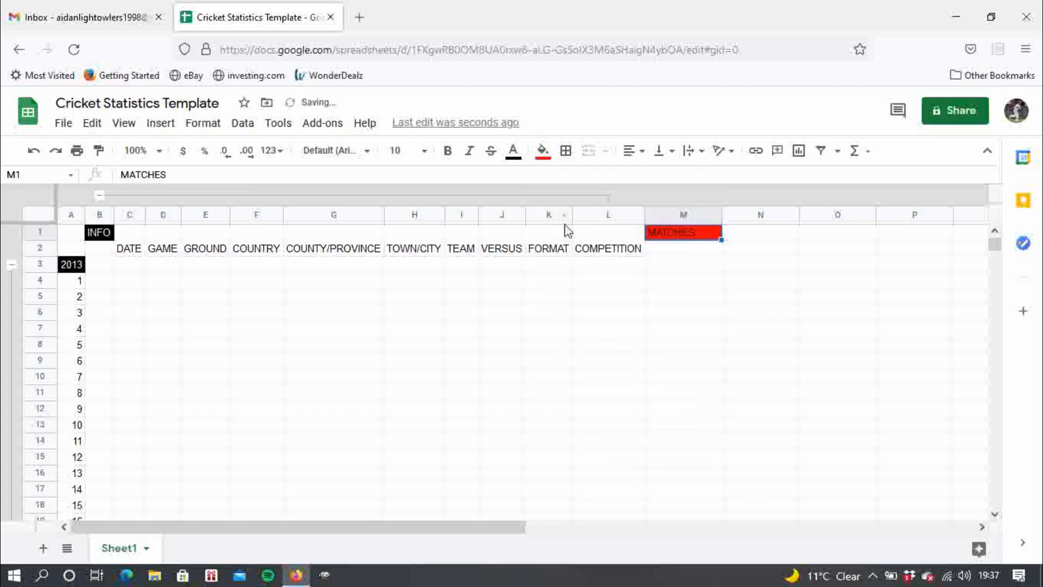
pyautogui.click(512, 157)
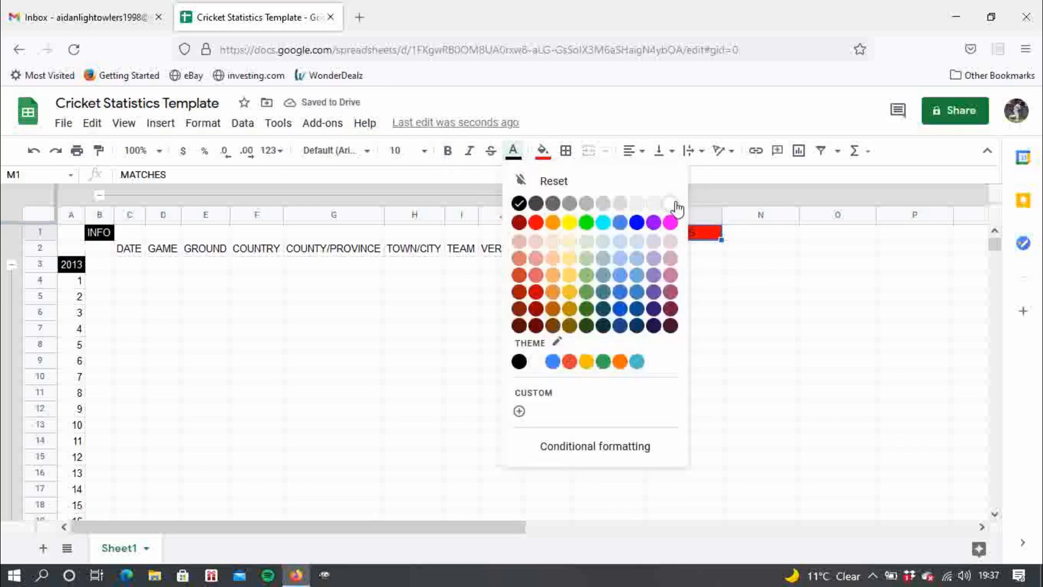
pyautogui.click(672, 204)
# Enter the match column headings PLAYED, HOME, AWAY and NEUTRAL in cells N2 to Q2
pyautogui.click(748, 250)
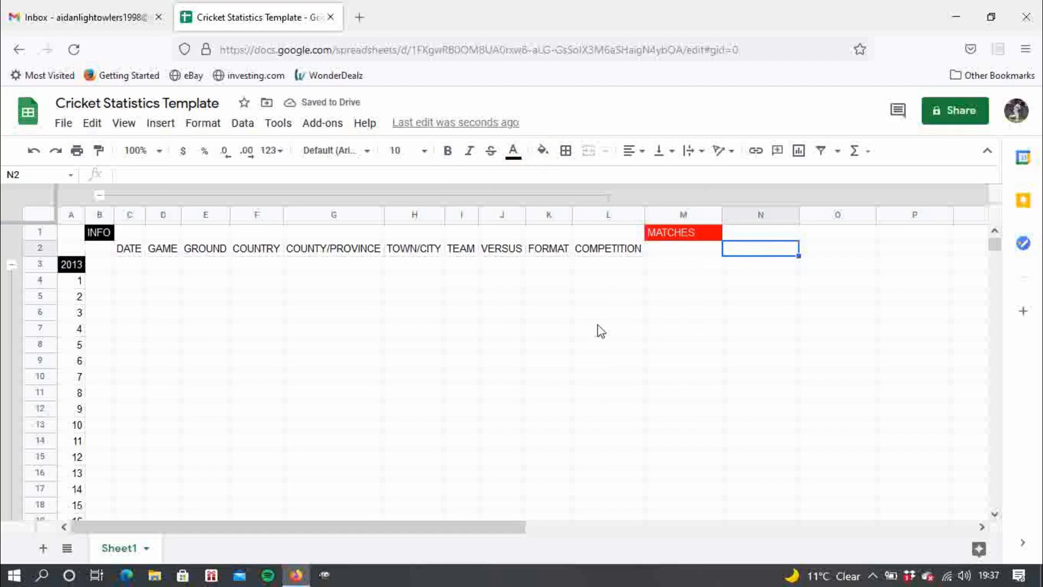
pyautogui.write('PLAYED')
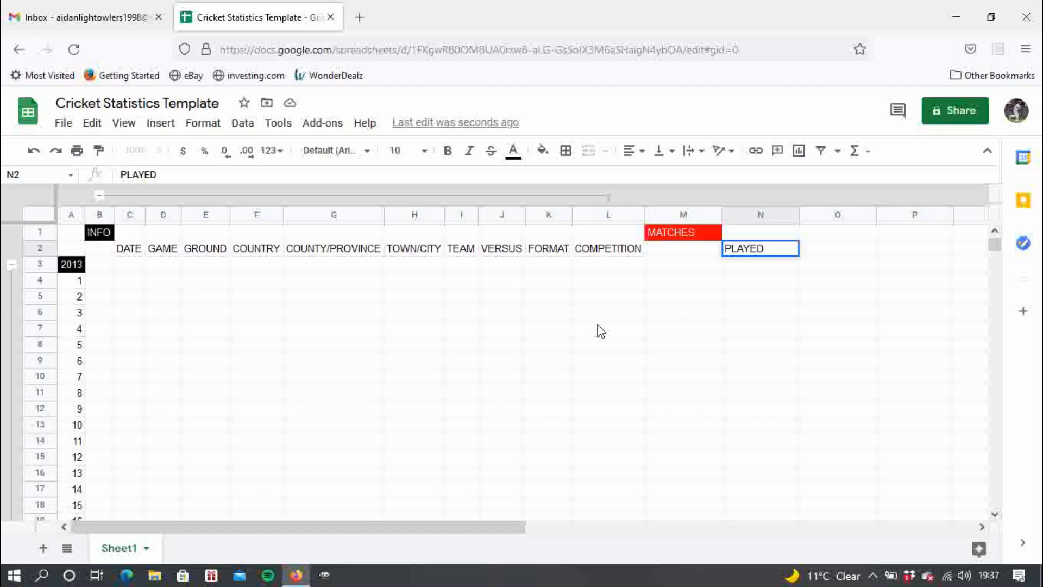
pyautogui.press('Tab')
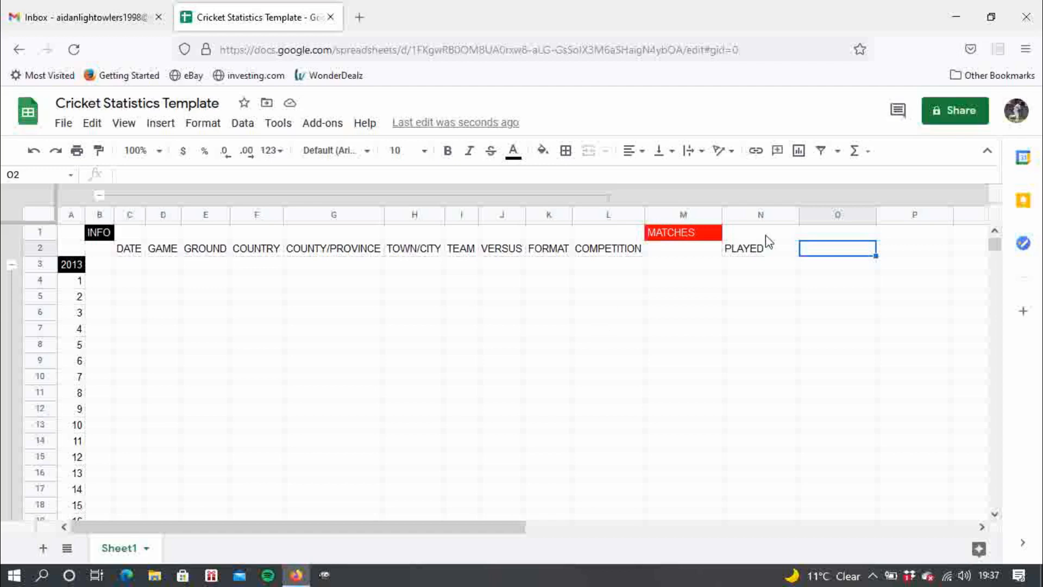
pyautogui.click(751, 238)
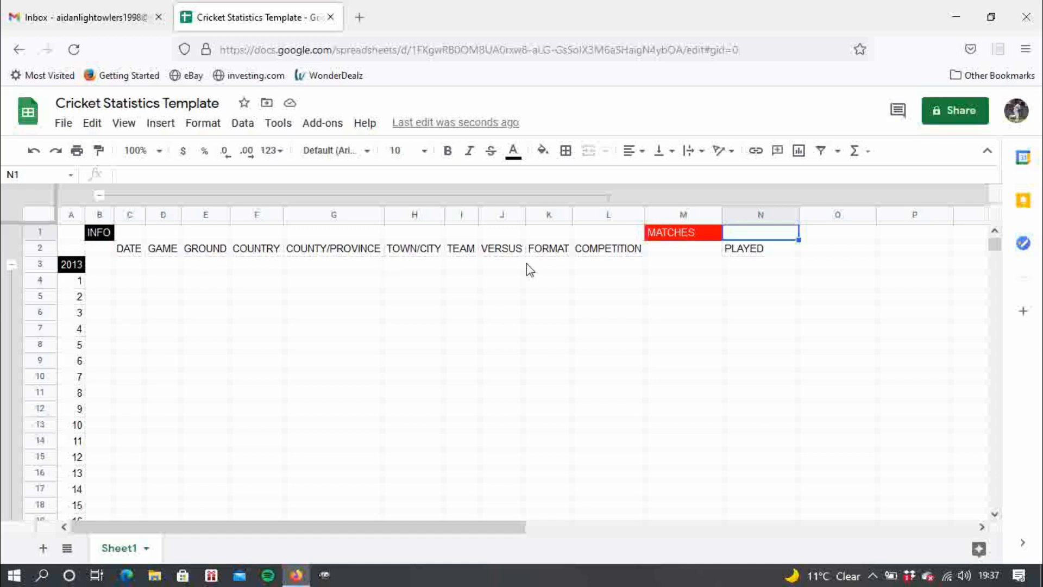
pyautogui.click(849, 255)
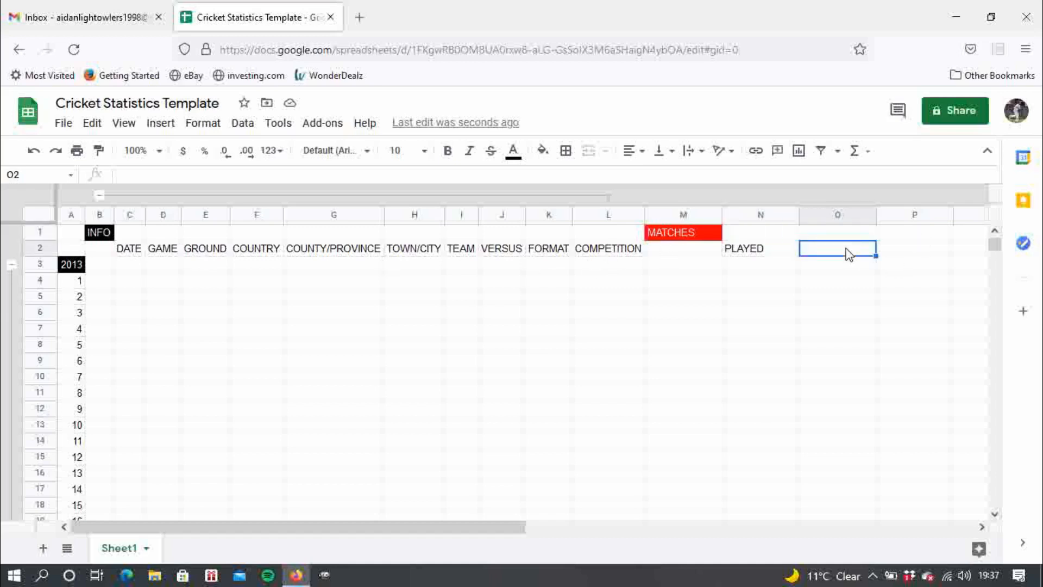
pyautogui.write('h')
pyautogui.press('BackSpace')
pyautogui.write('HOME')
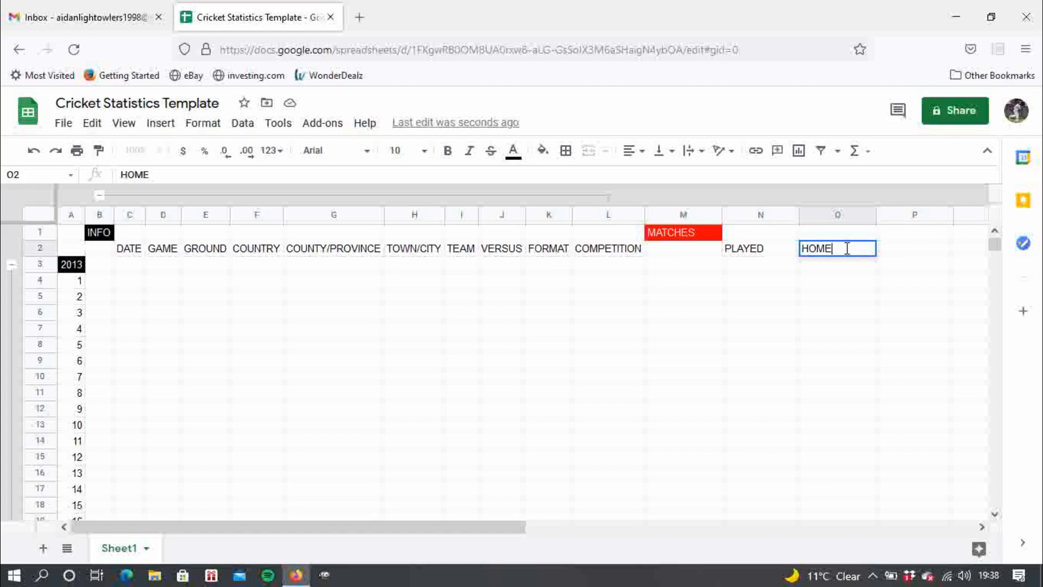
pyautogui.press('Tab')
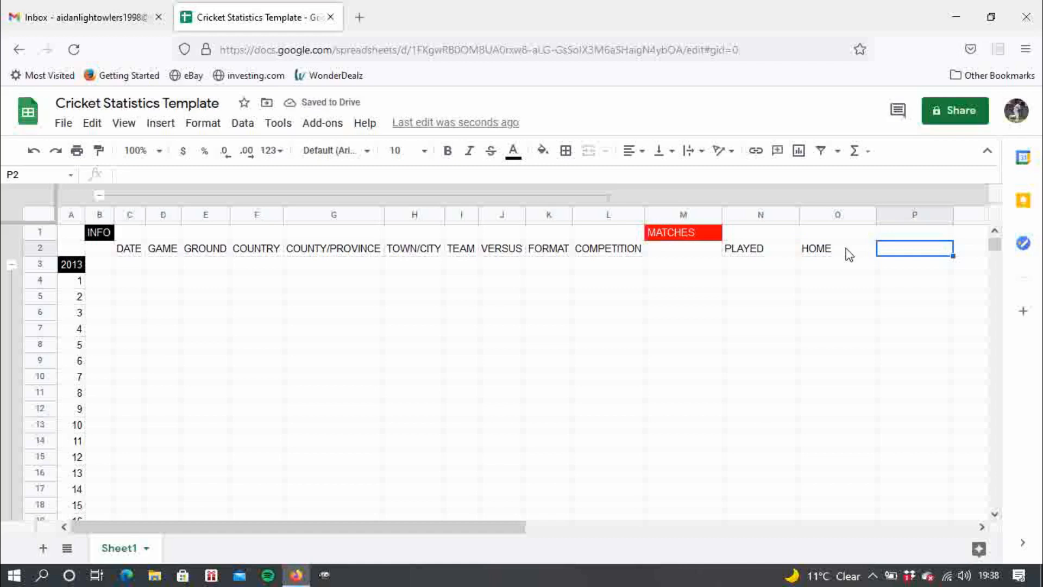
pyautogui.write('AWAY')
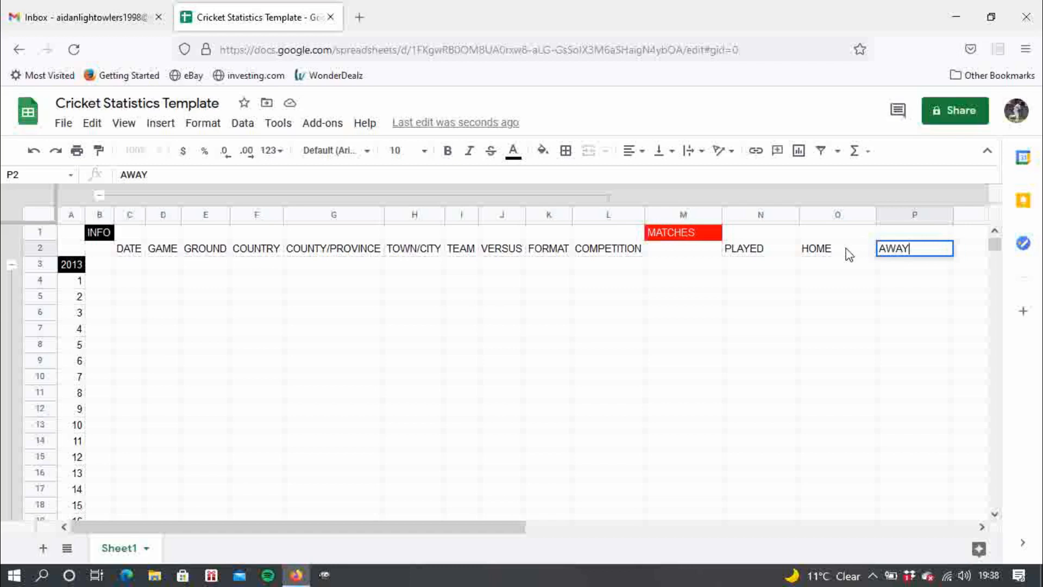
pyautogui.press('Tab')
pyautogui.write('NEUTRAL')
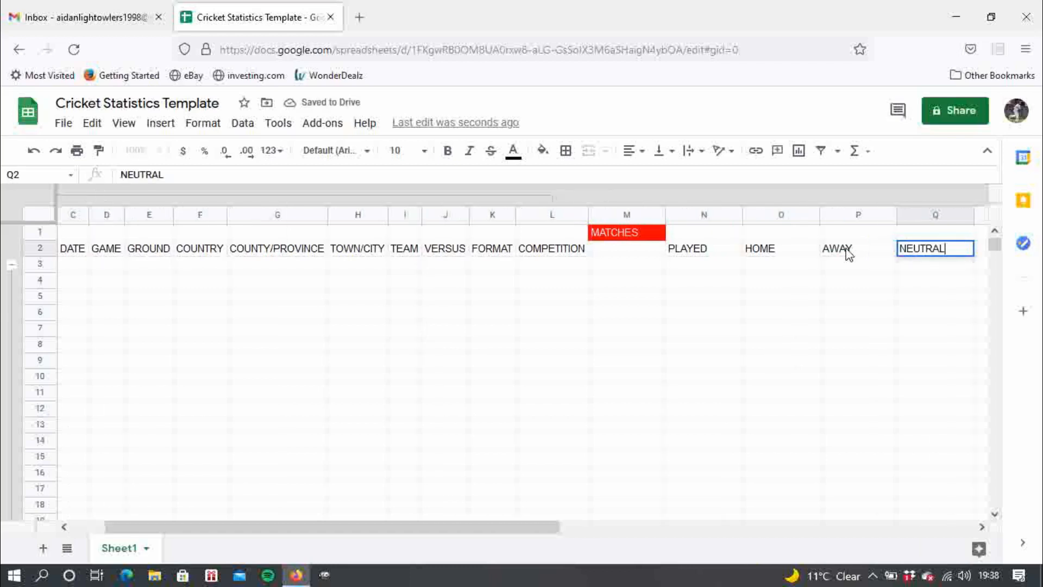
pyautogui.press('Tab')
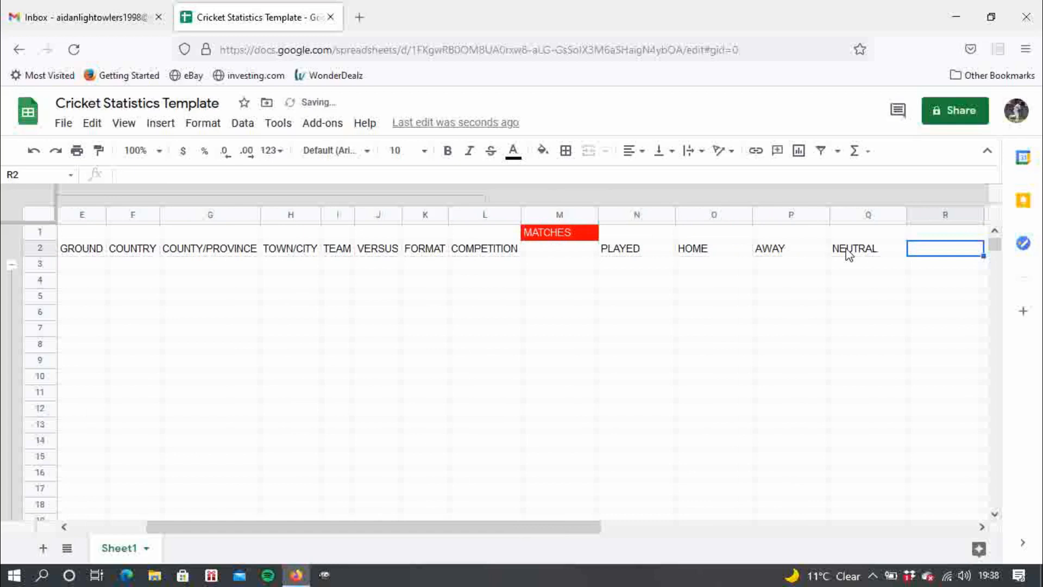
# Enter the match column headings WON, DRAWN, LOST and CAPTAIN in cells R2 to U2
pyautogui.write('WON')
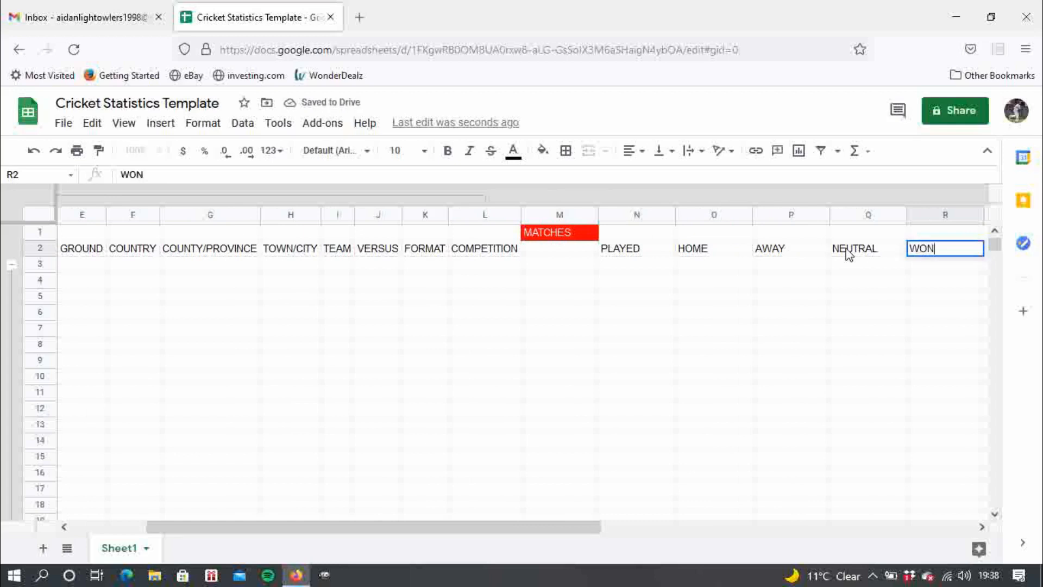
pyautogui.press('Tab')
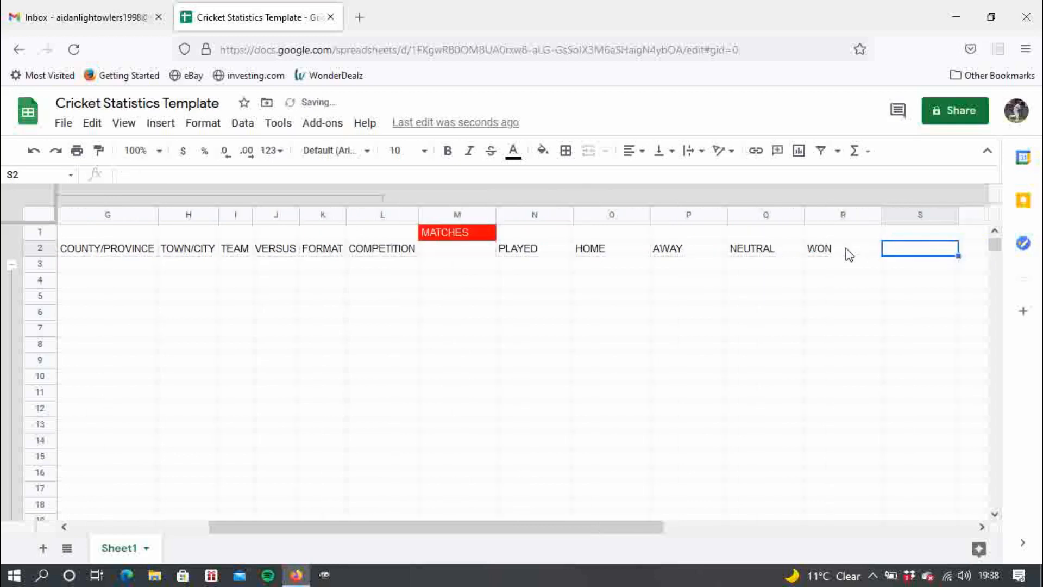
pyautogui.write('DRAWN')
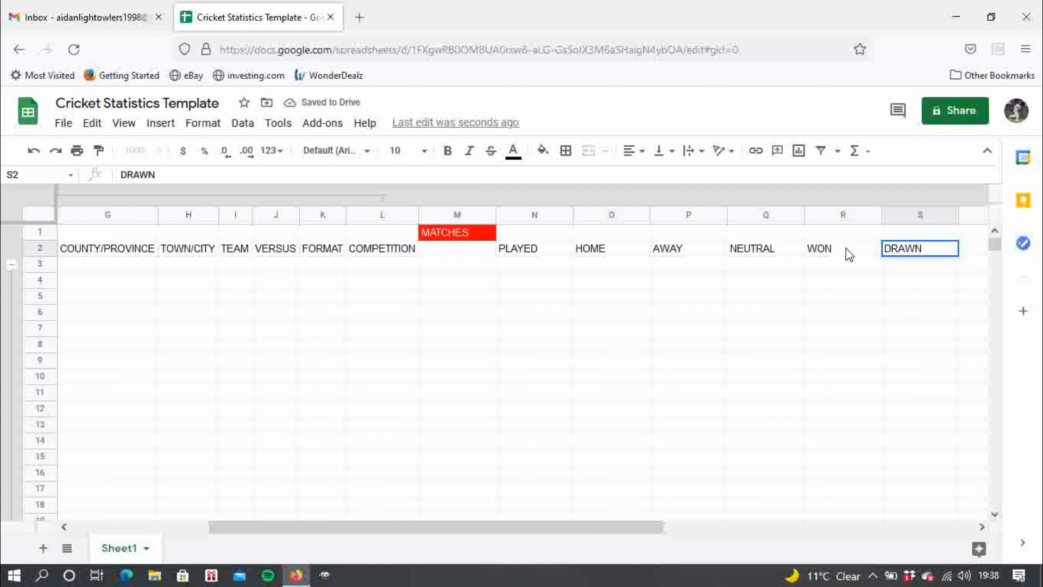
pyautogui.press('Tab')
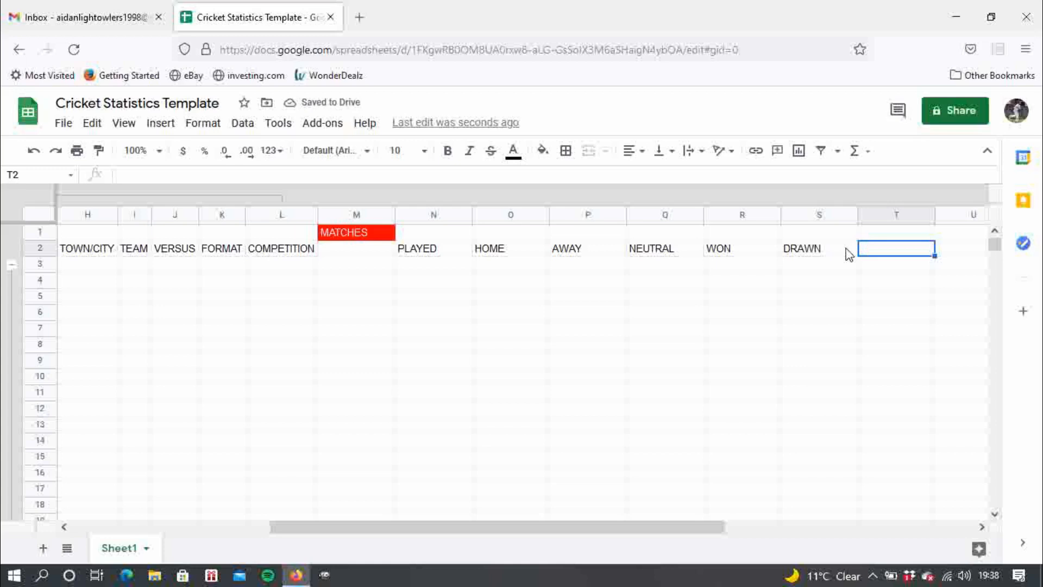
pyautogui.write('LOST')
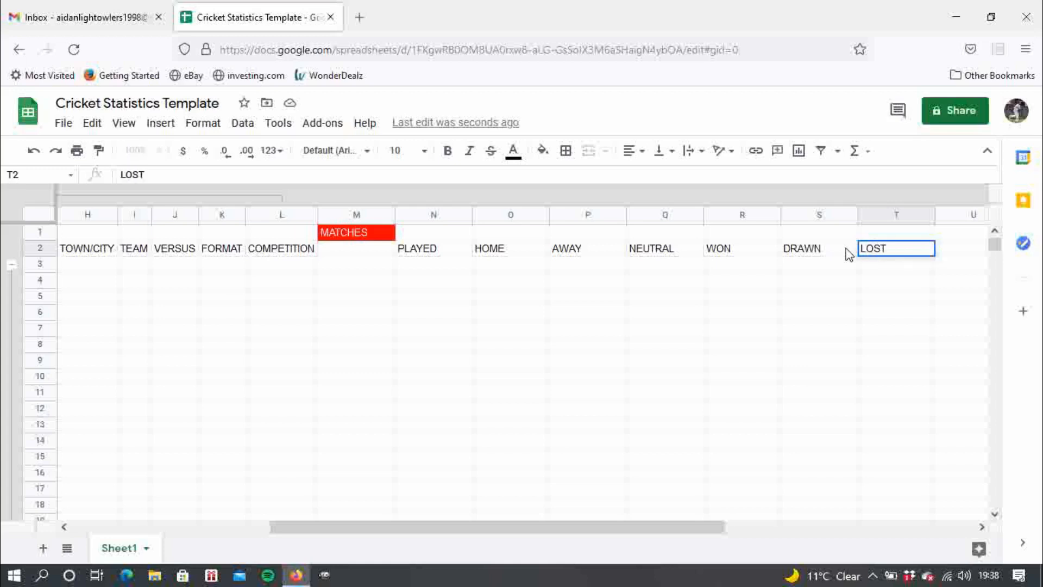
pyautogui.press('Tab')
pyautogui.write('C')
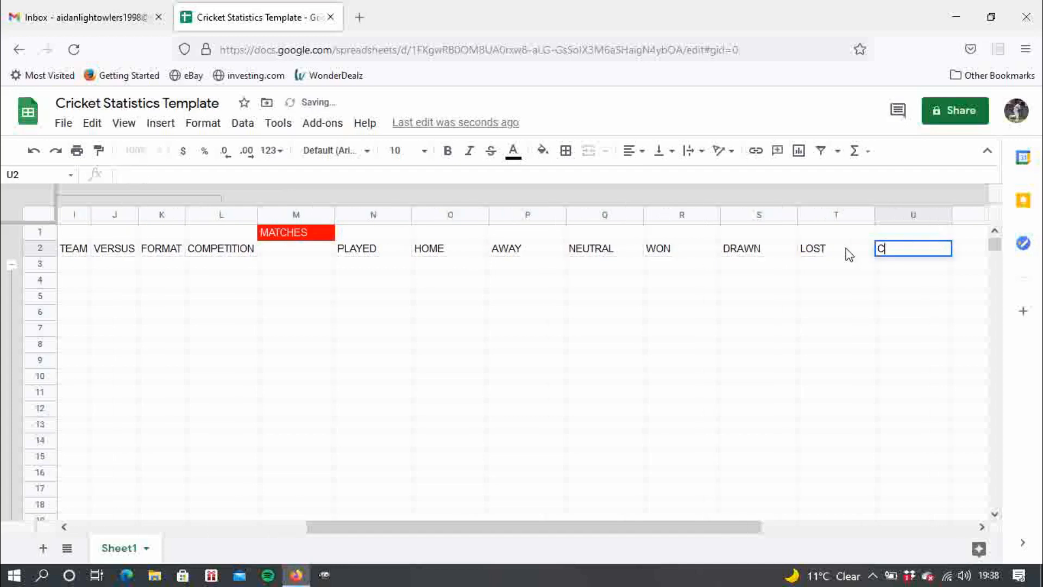
pyautogui.write('APTAIN')
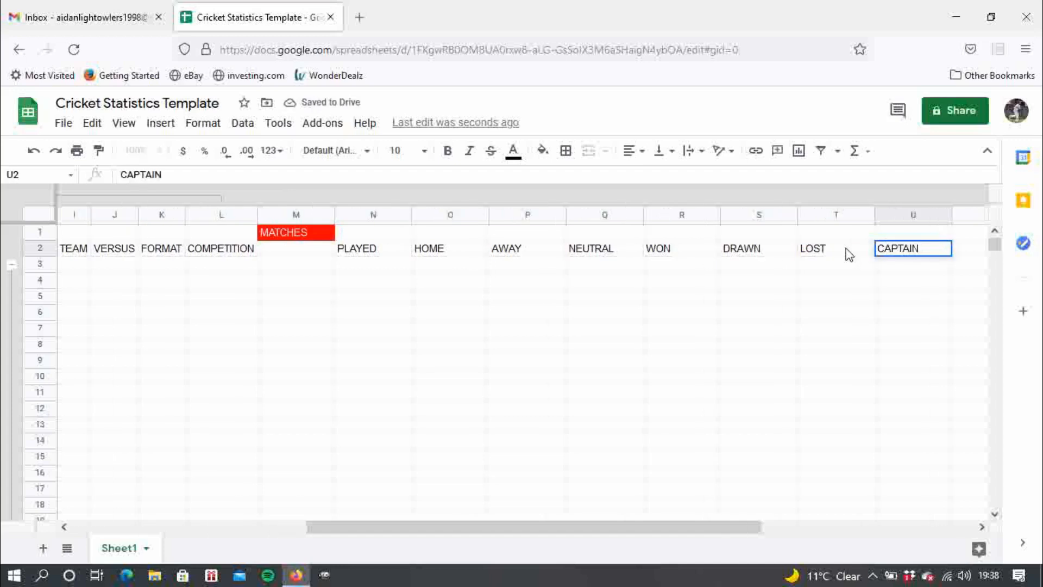
pyautogui.press('Return')
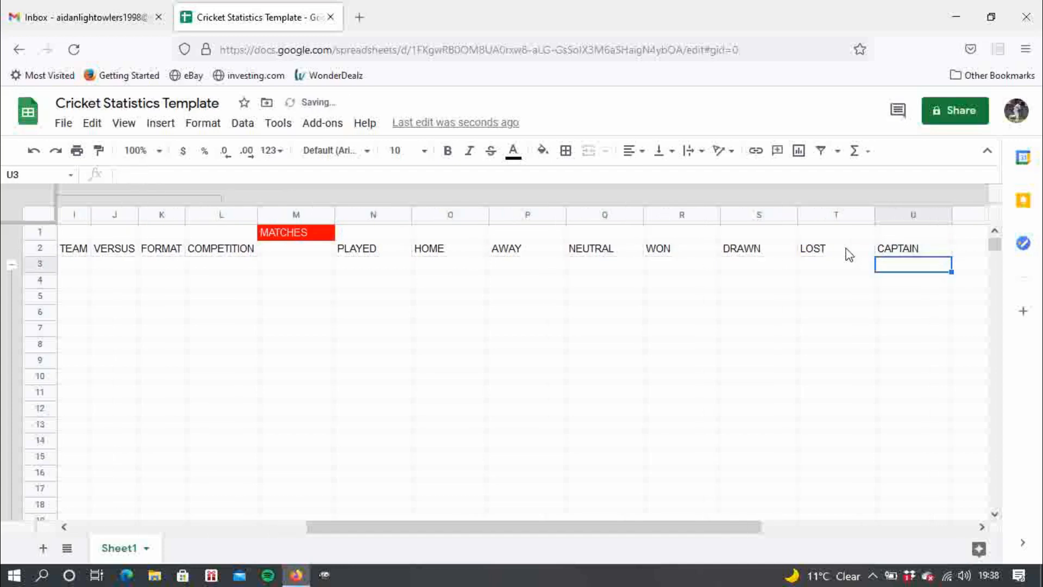
# Fit the widths of the MATCHES column and columns N to U to their contents
pyautogui.click(473, 319)
pyautogui.moveTo(365, 220); pyautogui.dragTo(942, 214)
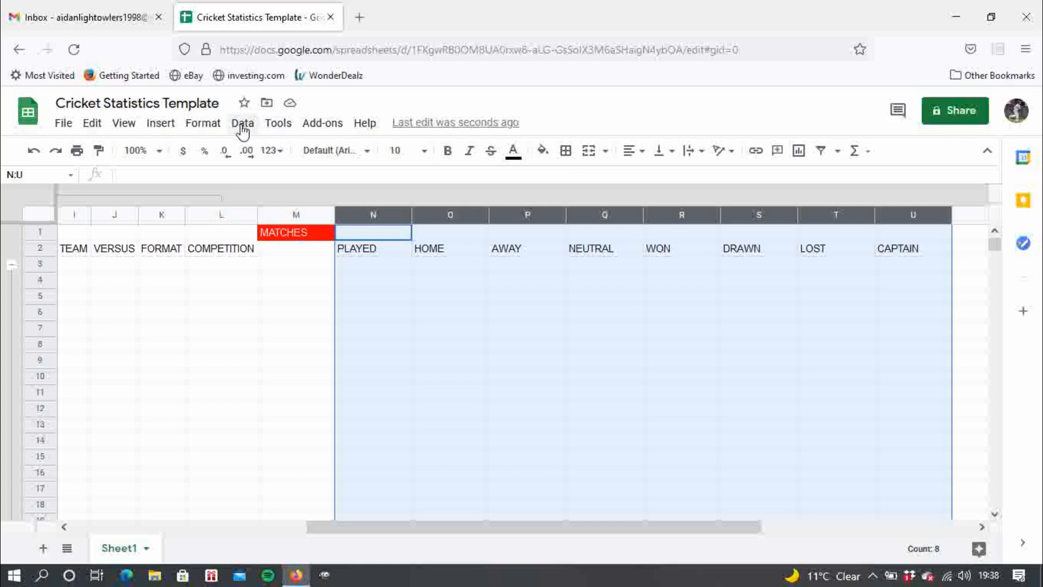
pyautogui.doubleClick(410, 215)
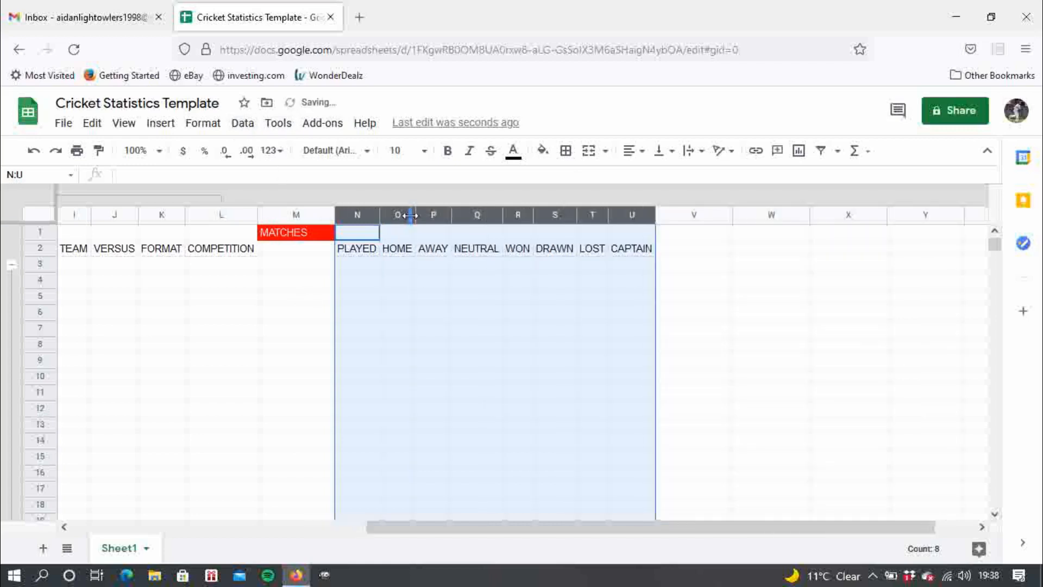
pyautogui.doubleClick(335, 215)
pyautogui.click(353, 291)
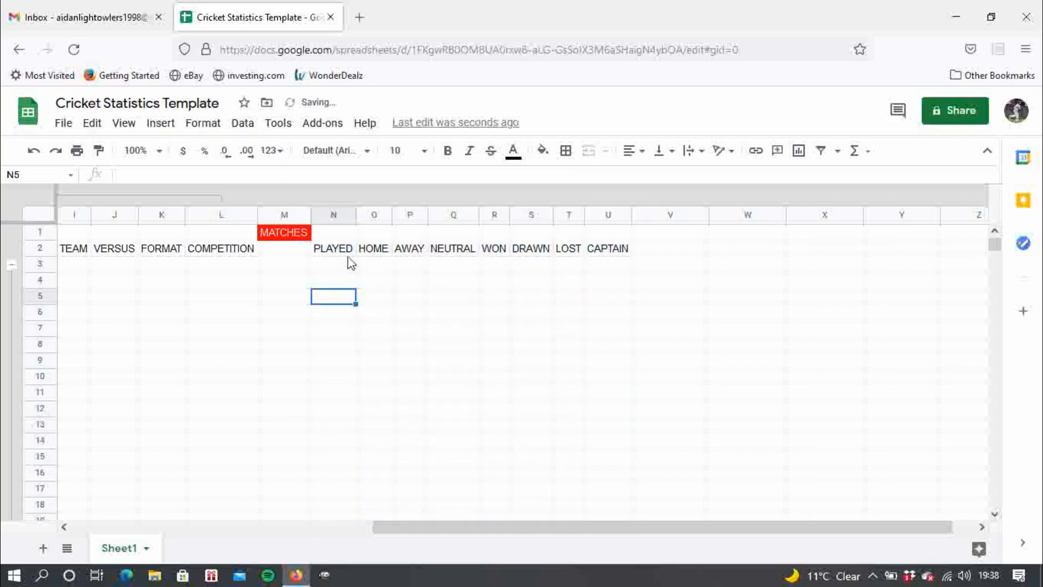
# Group columns N to U, PLAYED through CAPTAIN, into a collapsible column group
pyautogui.moveTo(337, 219); pyautogui.dragTo(600, 218)
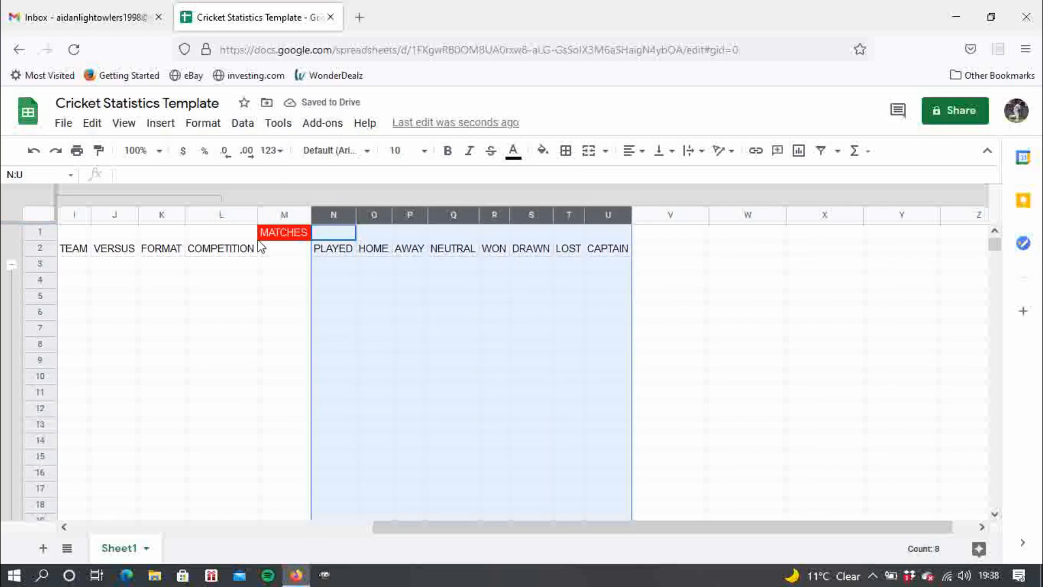
pyautogui.click(243, 123)
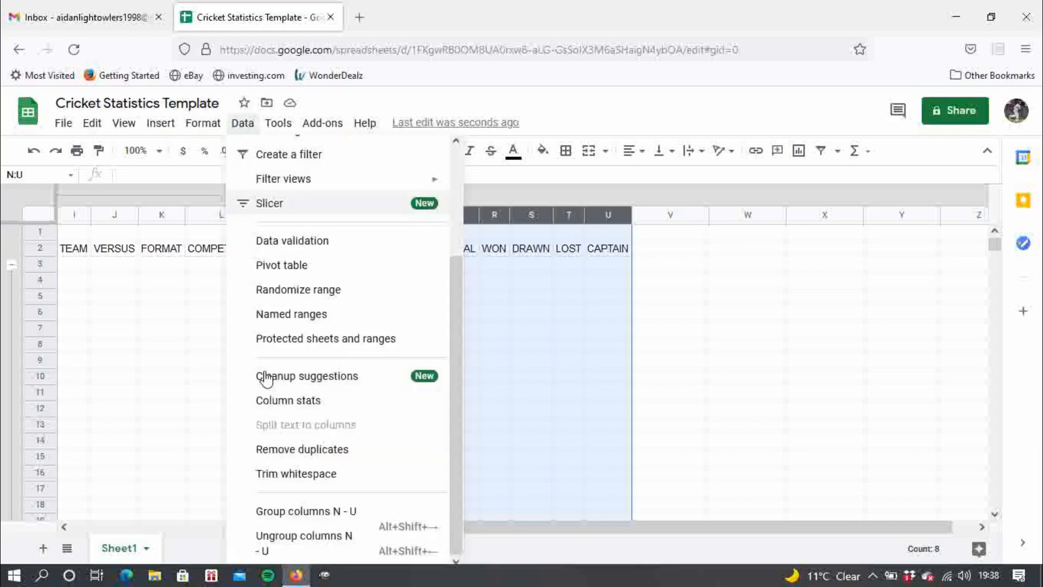
pyautogui.click(302, 513)
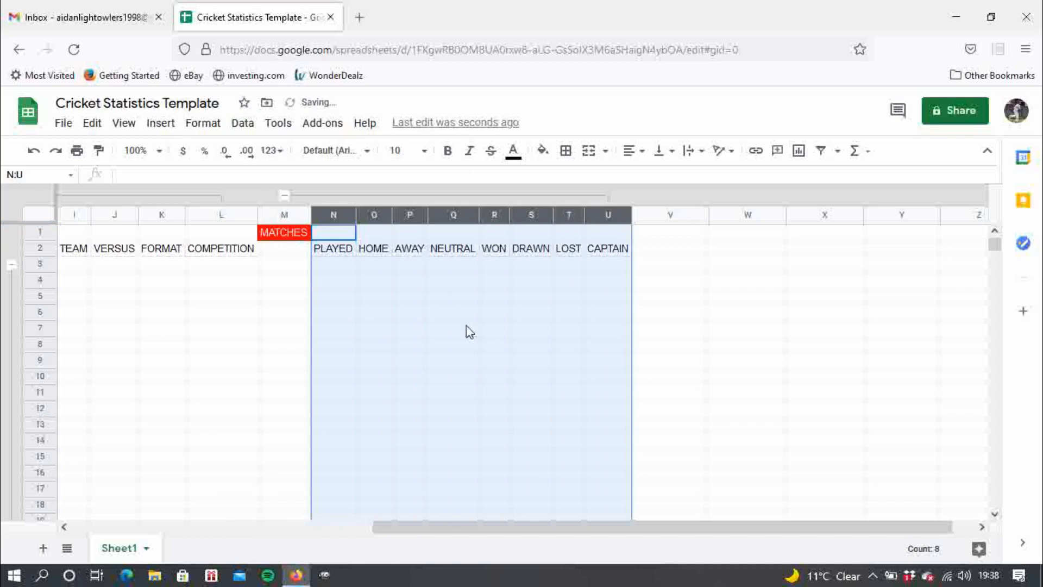
pyautogui.click(698, 264)
# Enter the heading BATTING in cell V1 and give the cell an orange fill
pyautogui.click(655, 235)
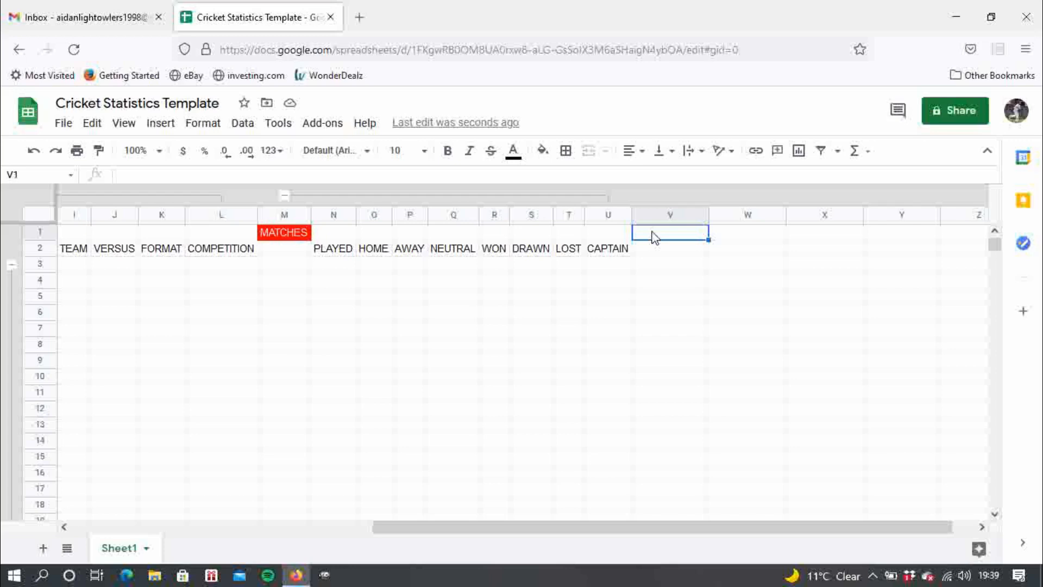
pyautogui.write('BAT')
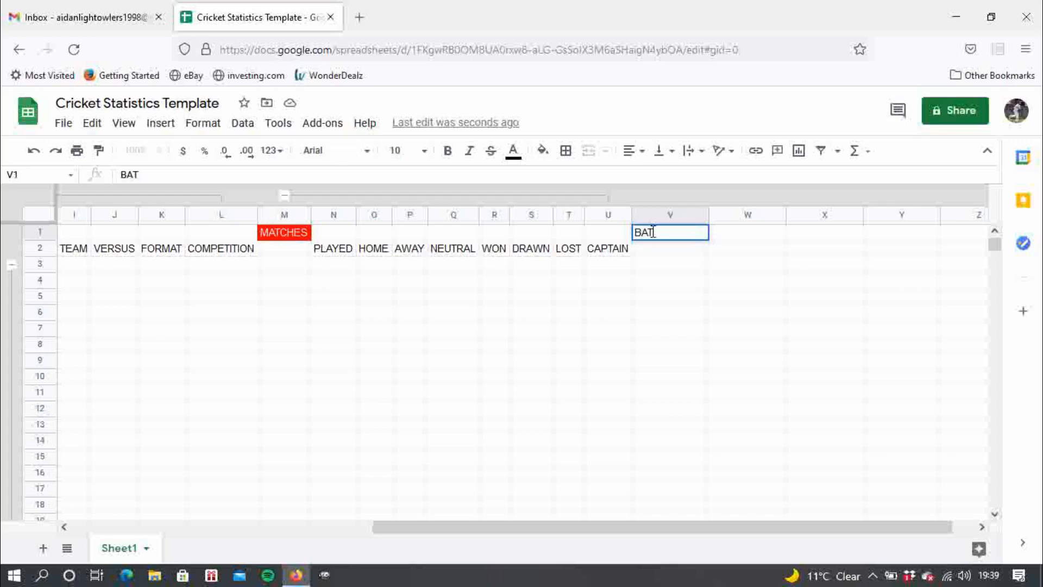
pyautogui.write('TING')
pyautogui.click(757, 268)
pyautogui.click(683, 238)
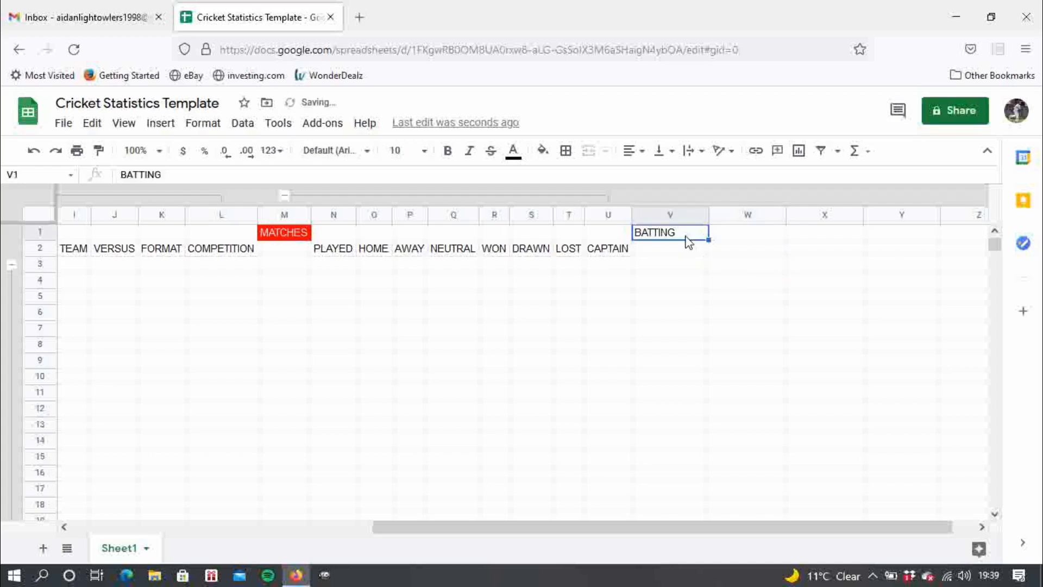
pyautogui.click(543, 152)
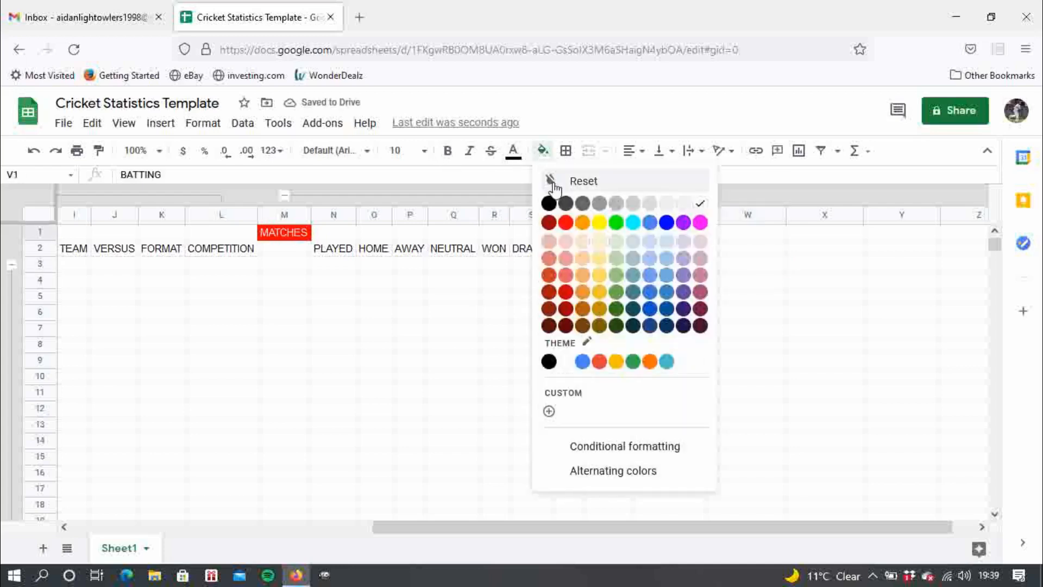
pyautogui.click(582, 222)
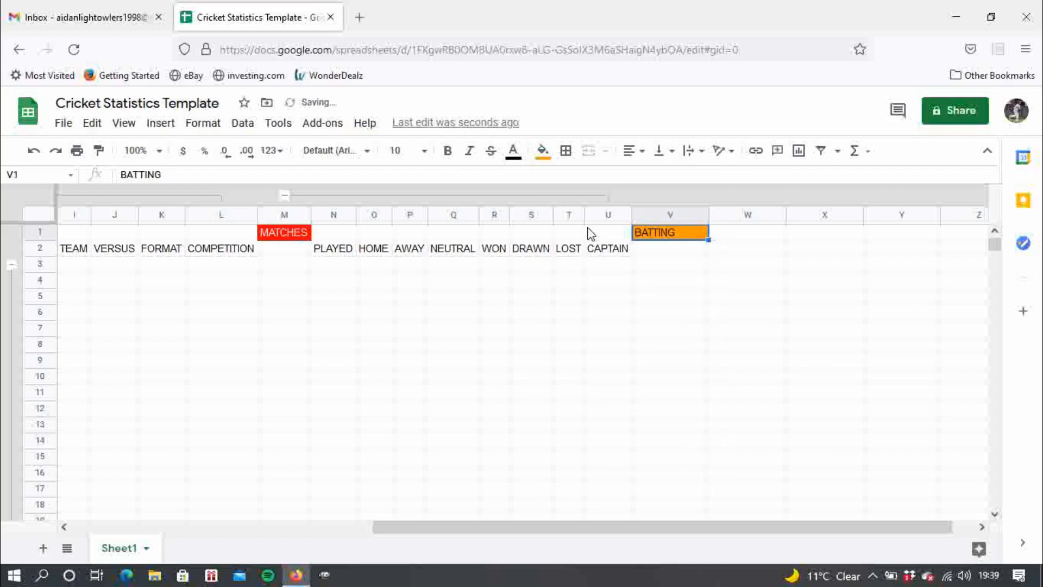
# Enter the batting column headings NUMBER, RUNS, BALLS and STRIKE RATE in cells W2 to Z2
pyautogui.click(728, 251)
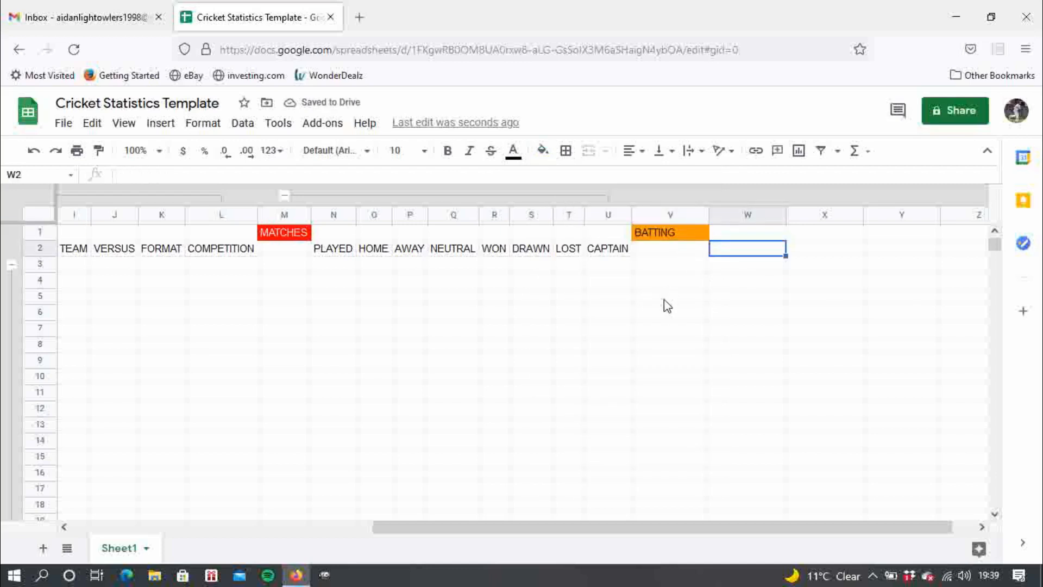
pyautogui.write('NUMBE')
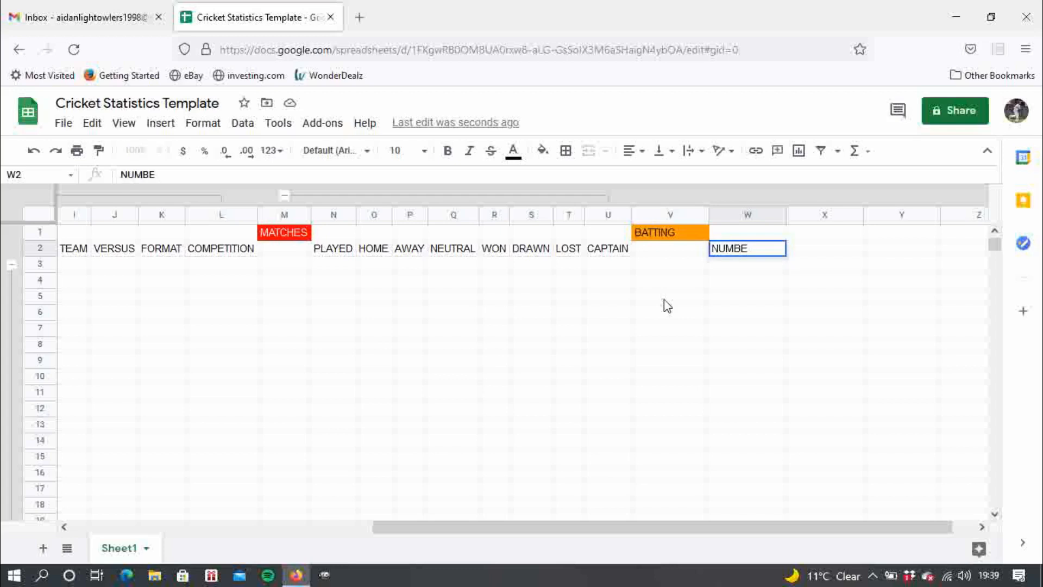
pyautogui.write('R')
pyautogui.press('Tab')
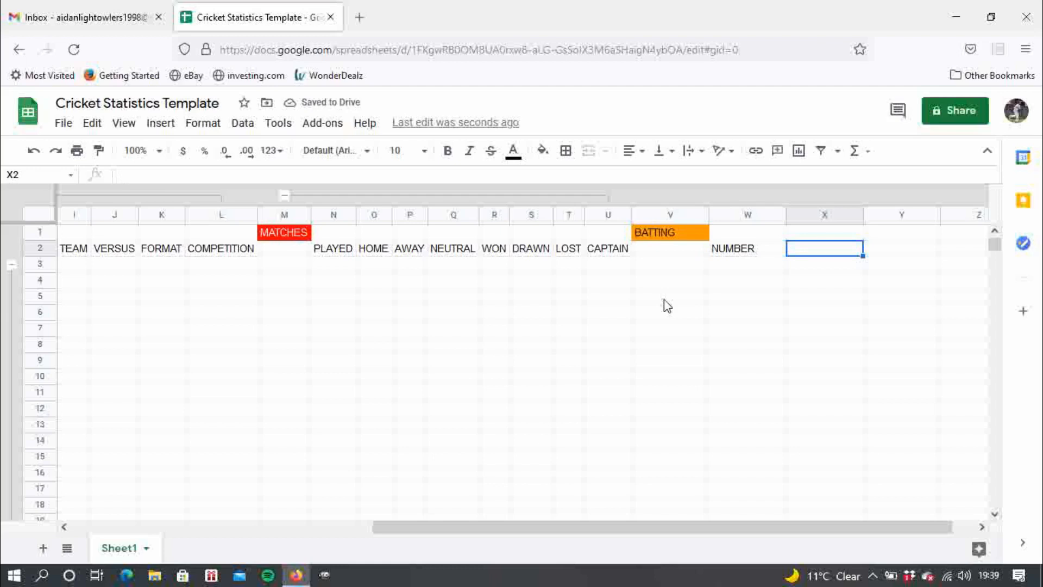
pyautogui.write('RUNS')
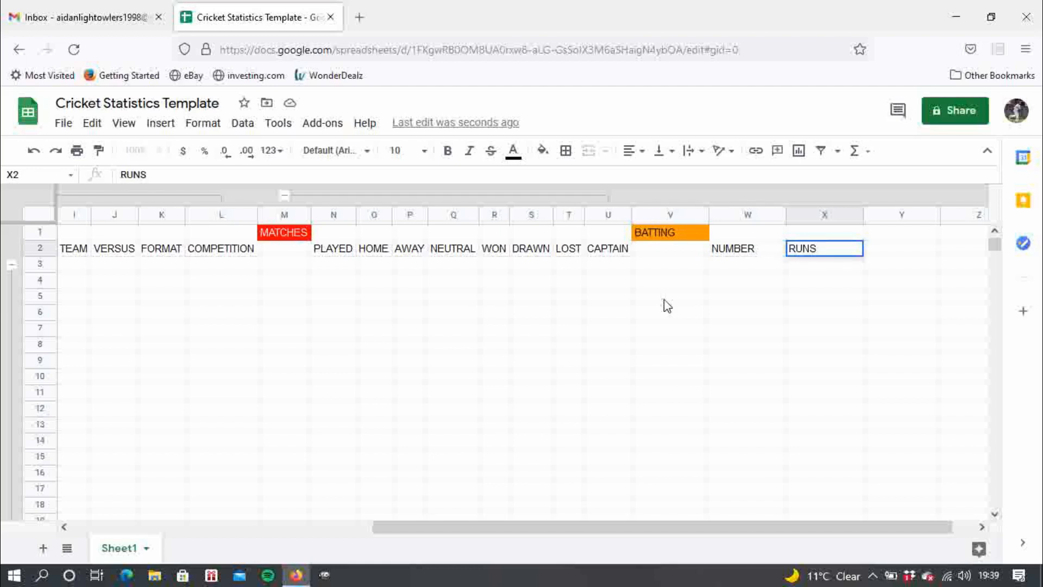
pyautogui.press('Tab')
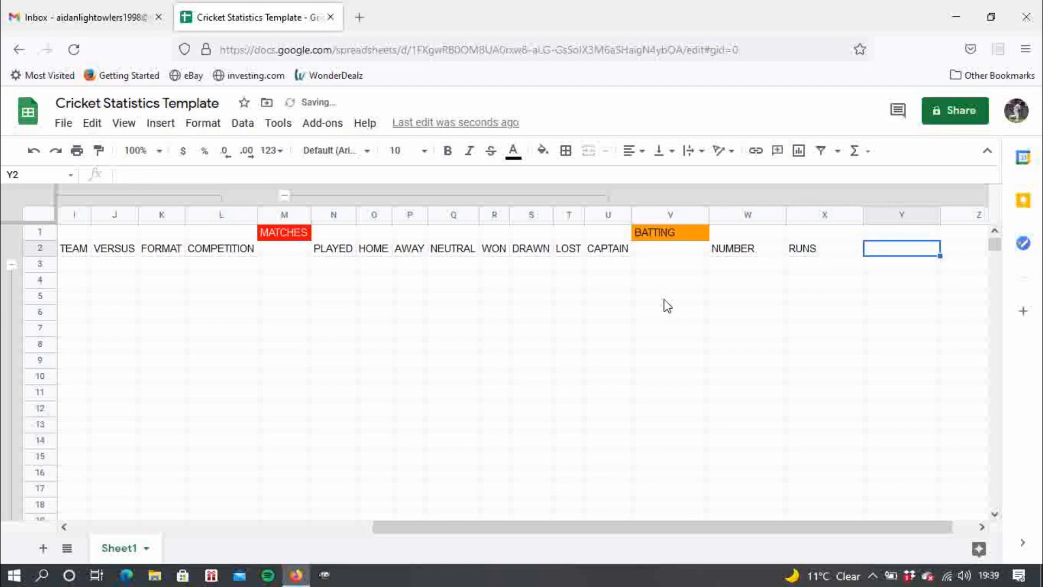
pyautogui.write('BALLS')
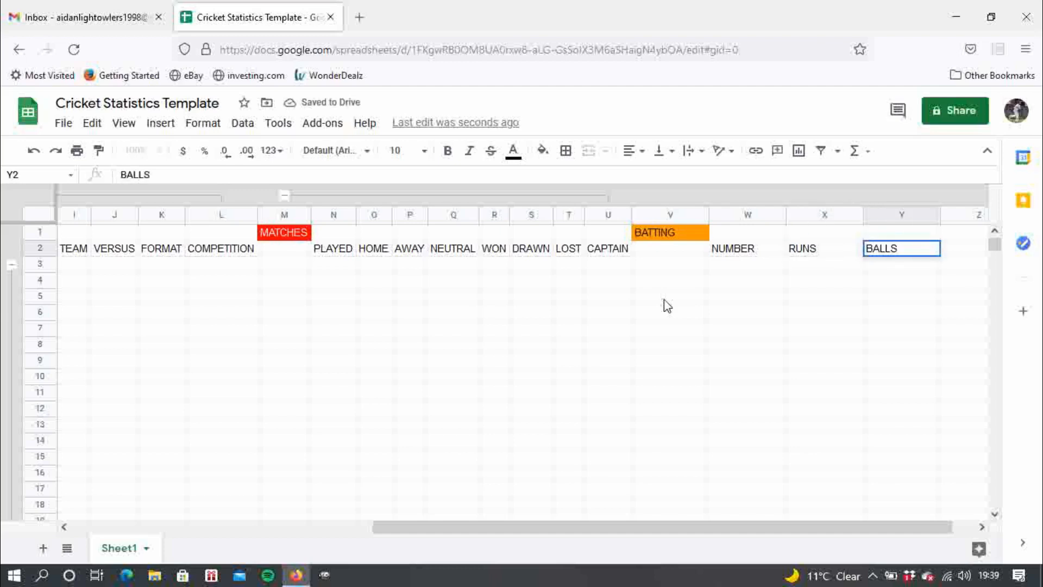
pyautogui.press('Tab')
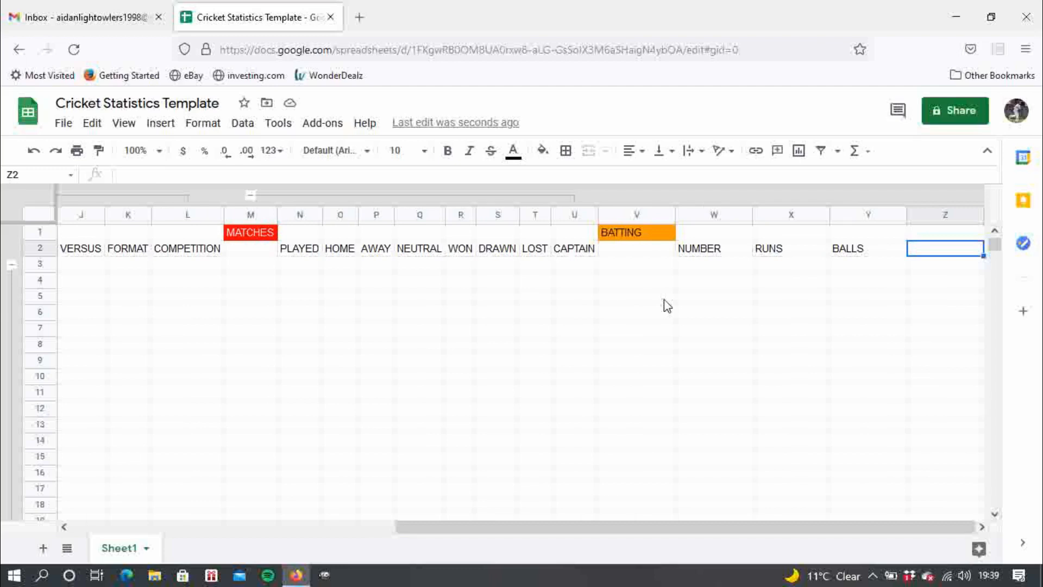
pyautogui.write('STRIKE')
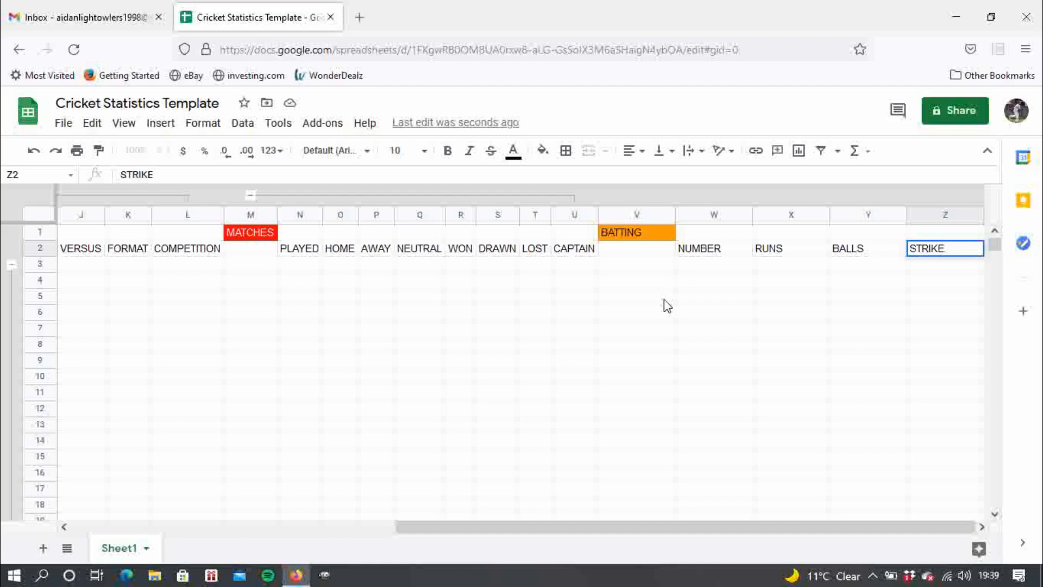
pyautogui.write(' RATE')
pyautogui.press('Return')
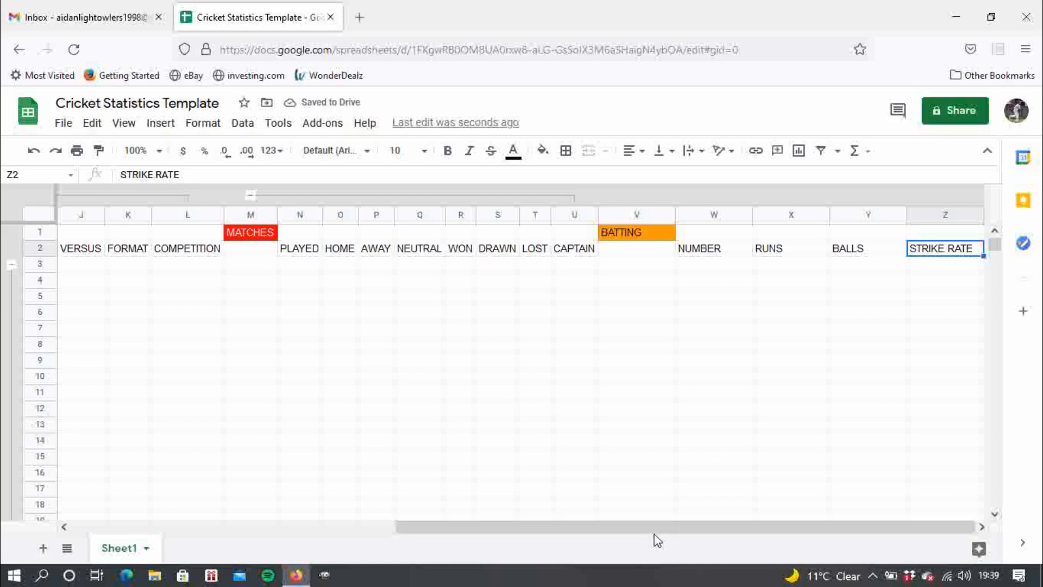
# Insert 14 blank columns one at a time after the STRIKE RATE column, extending the sheet from column Z to AN
pyautogui.rightClick(957, 215)
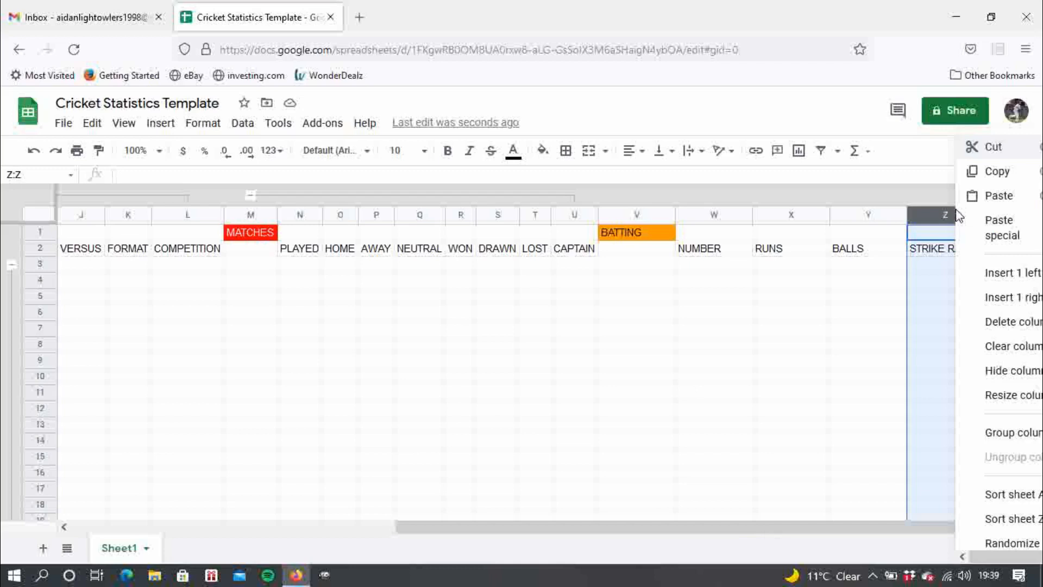
pyautogui.click(979, 297)
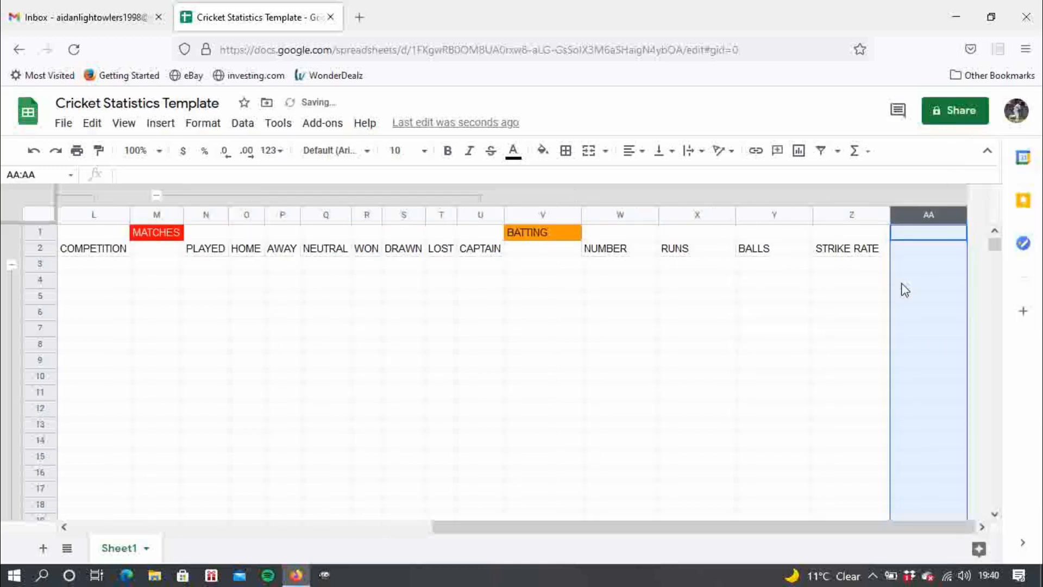
pyautogui.rightClick(900, 211)
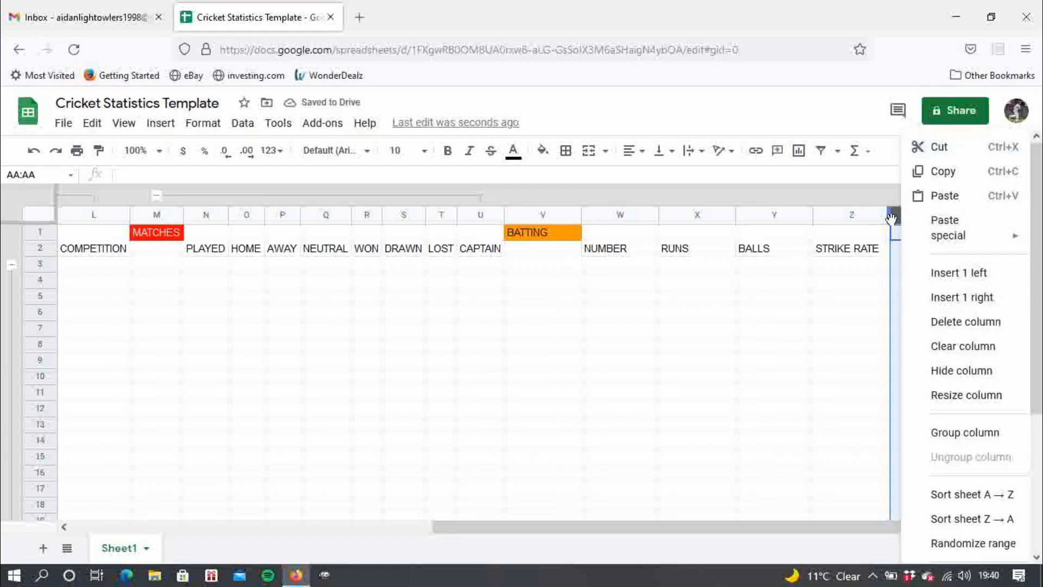
pyautogui.click(920, 298)
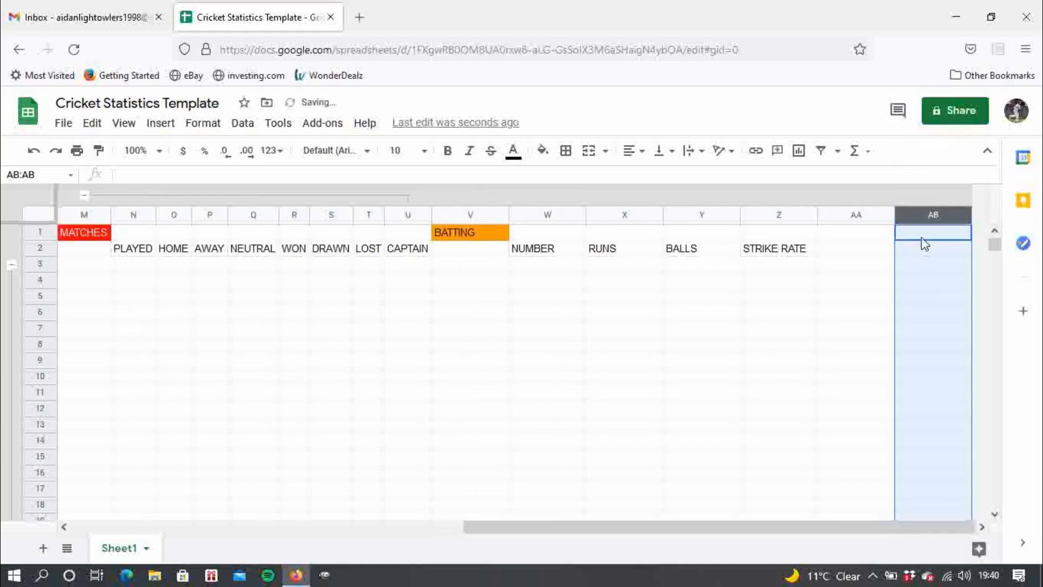
pyautogui.rightClick(921, 217)
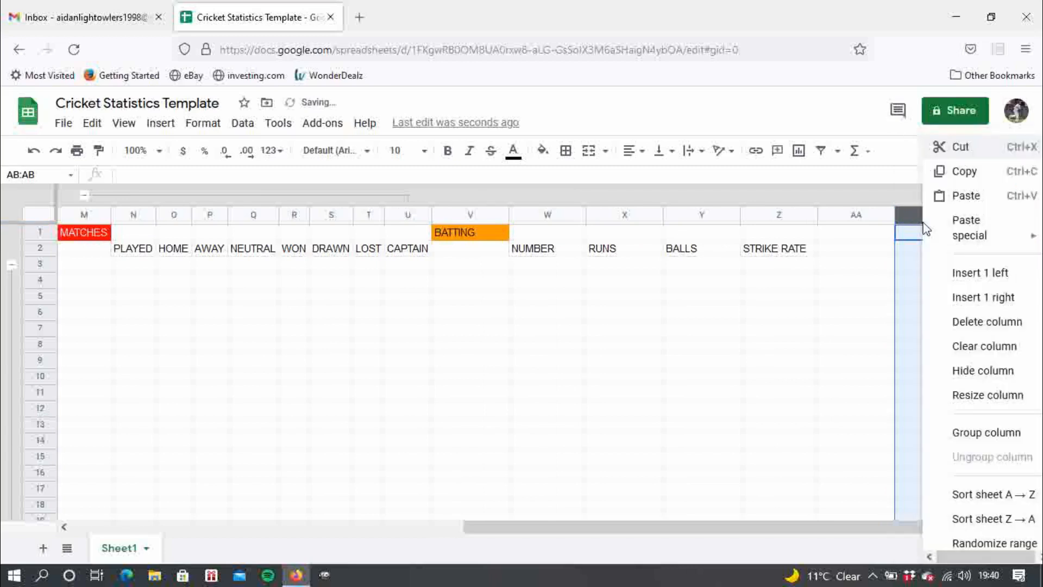
pyautogui.click(953, 303)
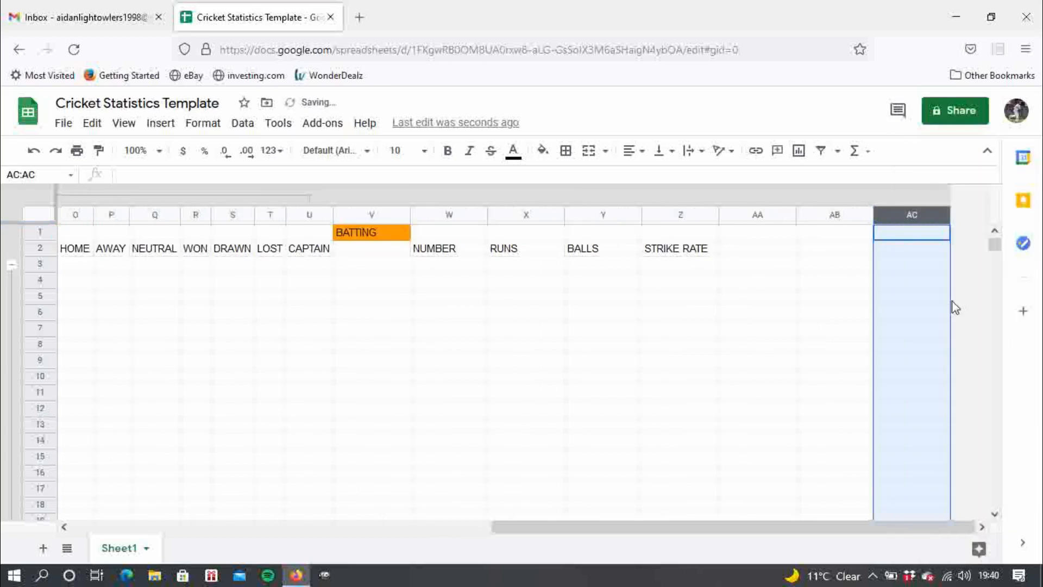
pyautogui.rightClick(906, 216)
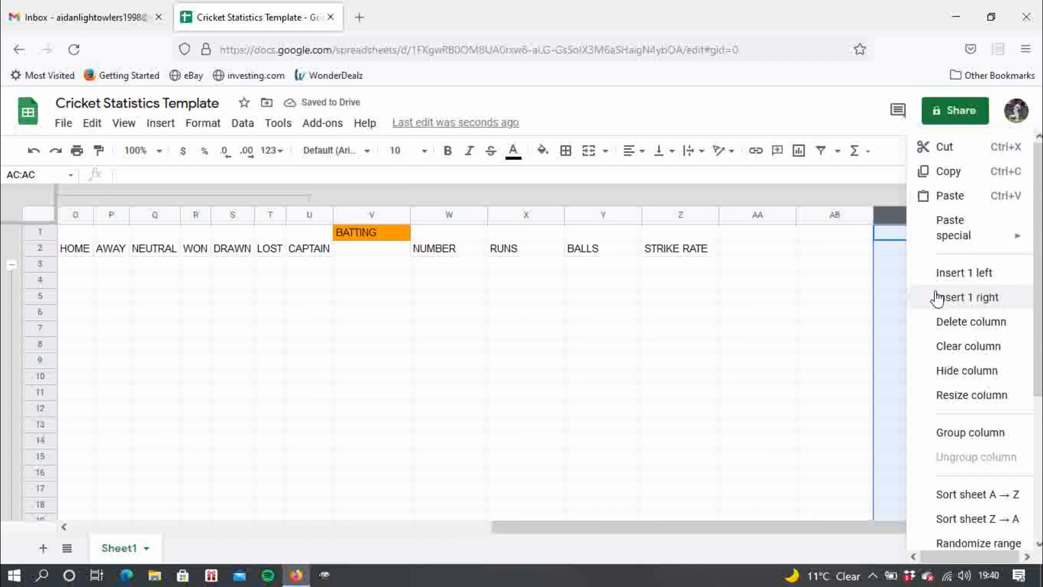
pyautogui.click(938, 297)
pyautogui.rightClick(916, 216)
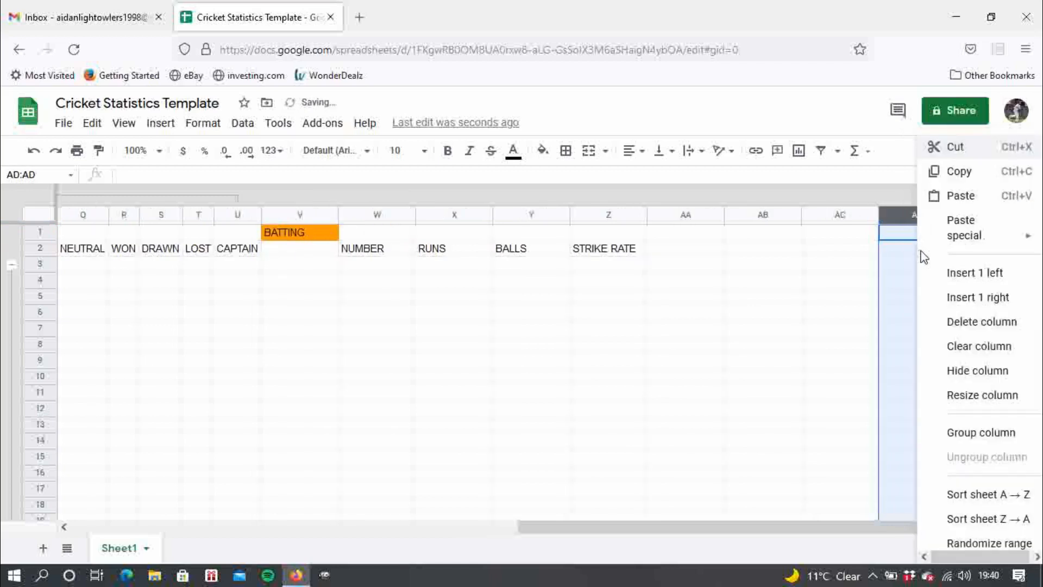
pyautogui.click(959, 298)
pyautogui.rightClick(927, 218)
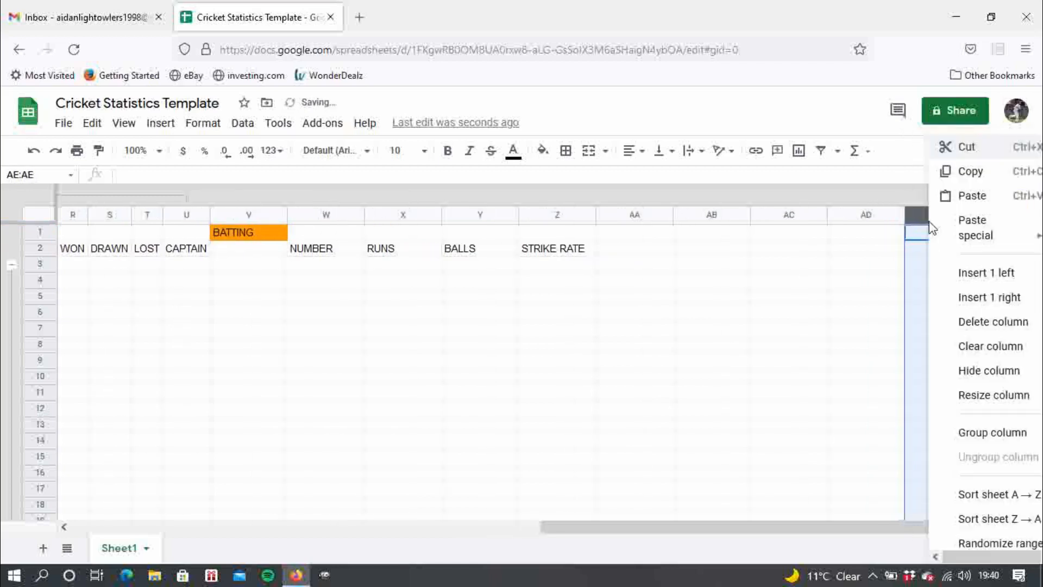
pyautogui.click(967, 297)
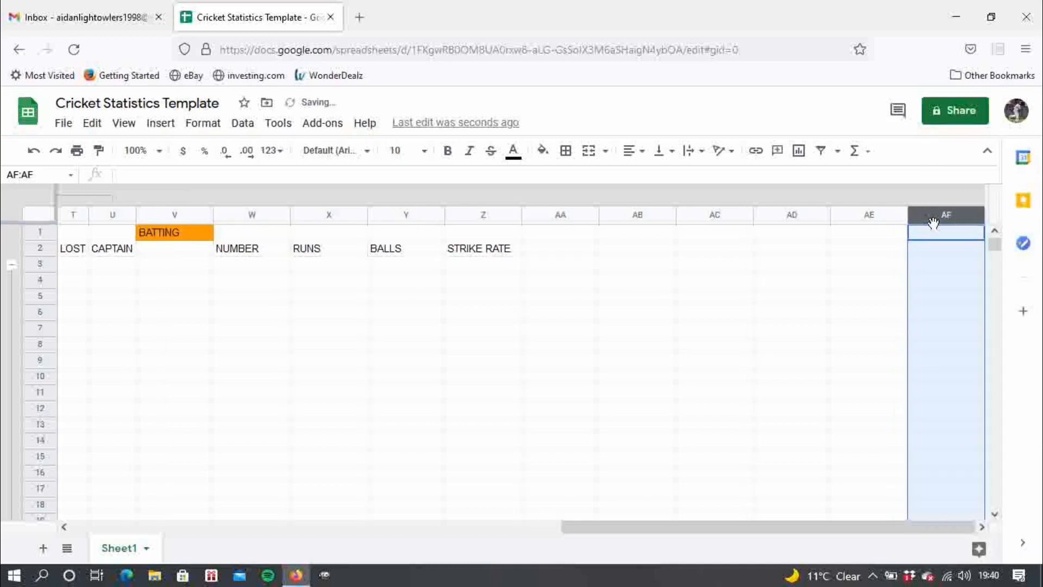
pyautogui.rightClick(931, 222)
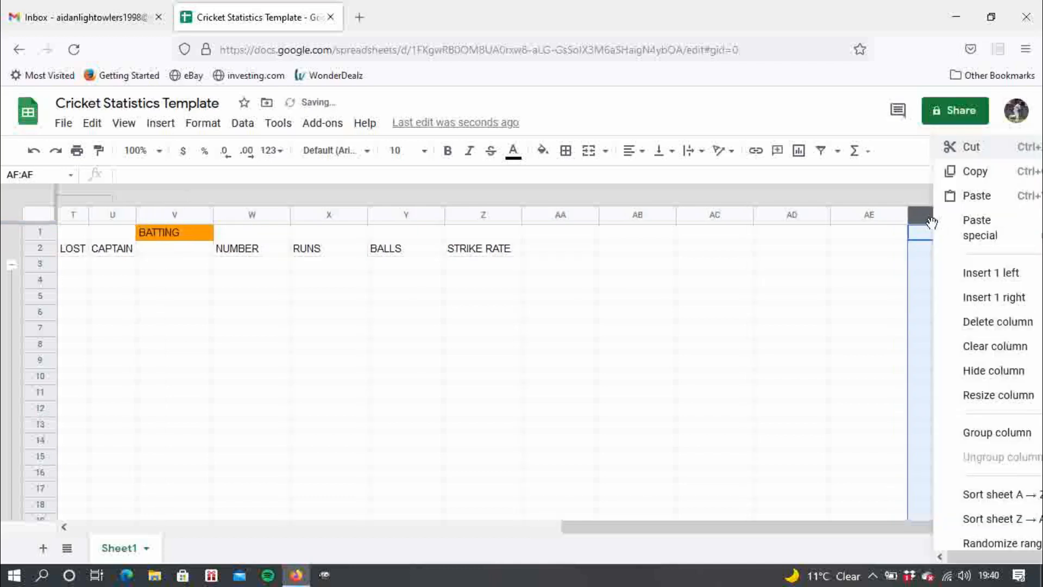
pyautogui.click(968, 297)
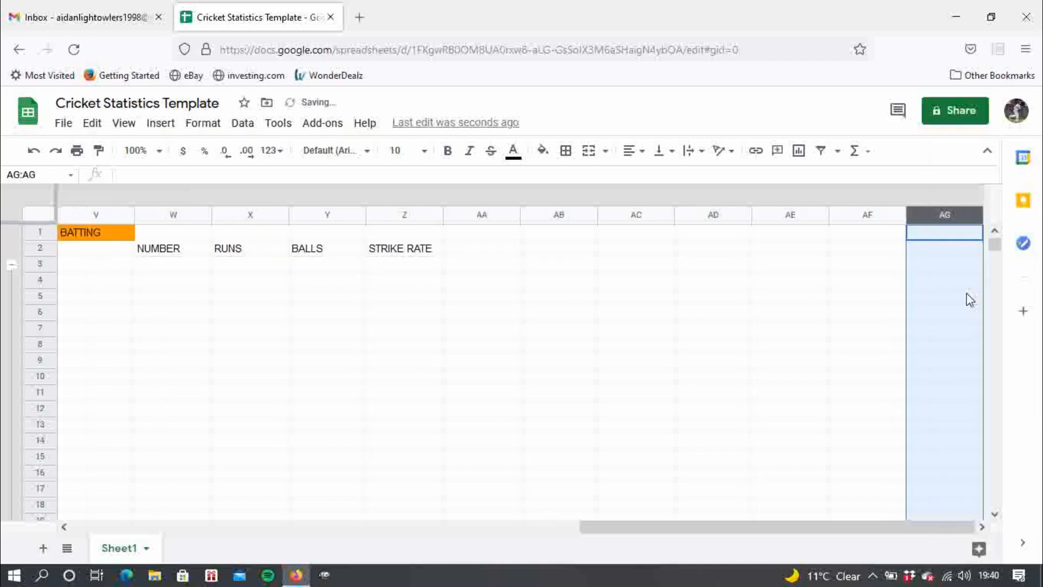
pyautogui.rightClick(938, 214)
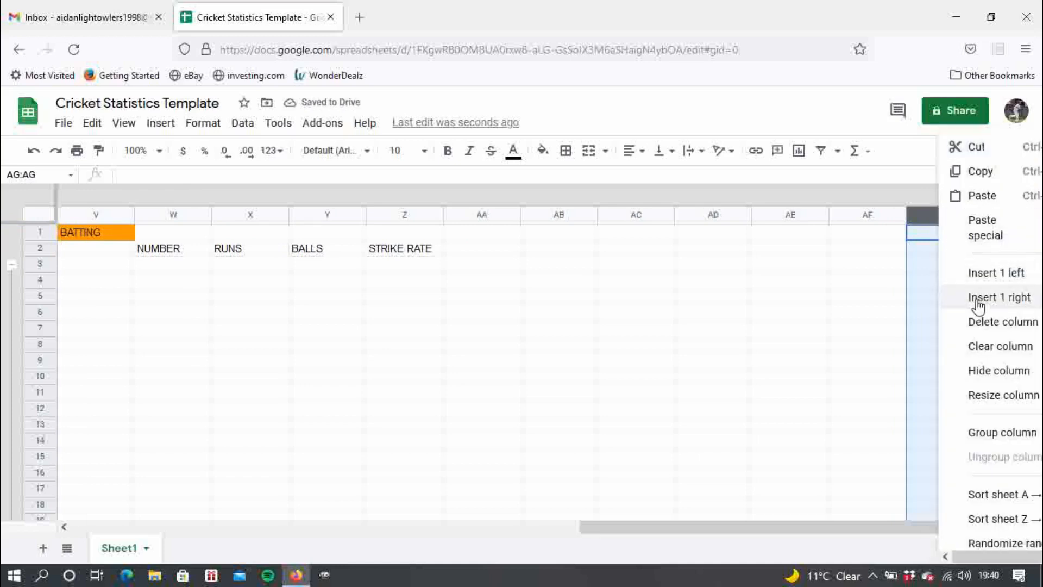
pyautogui.click(976, 303)
pyautogui.rightClick(943, 220)
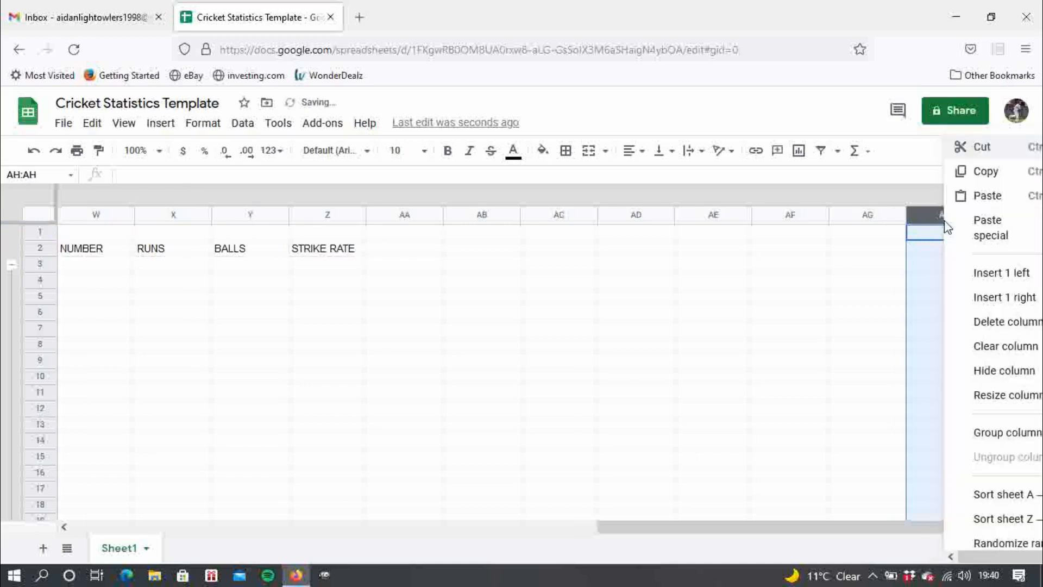
pyautogui.click(976, 299)
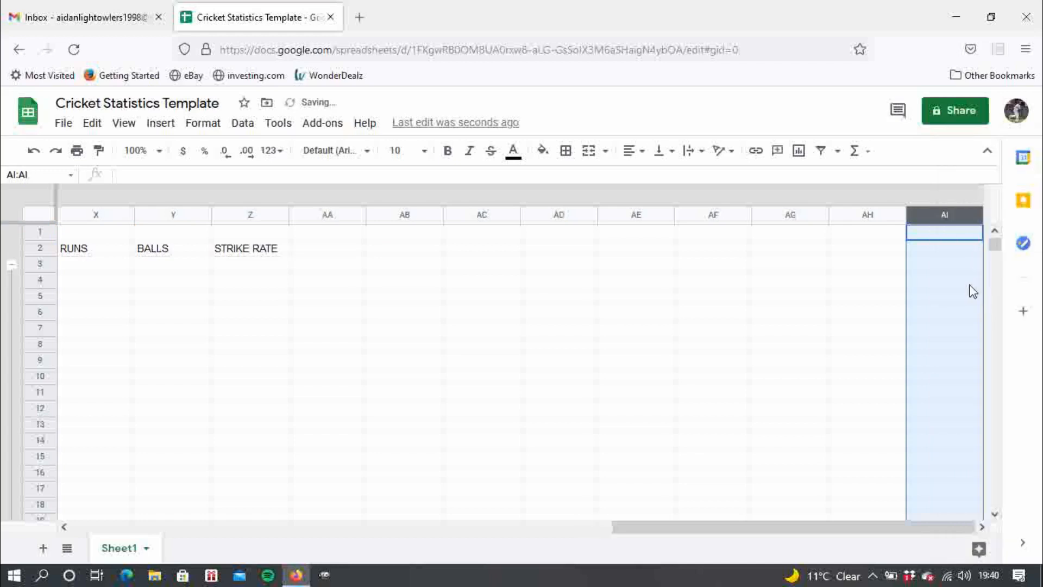
pyautogui.rightClick(924, 214)
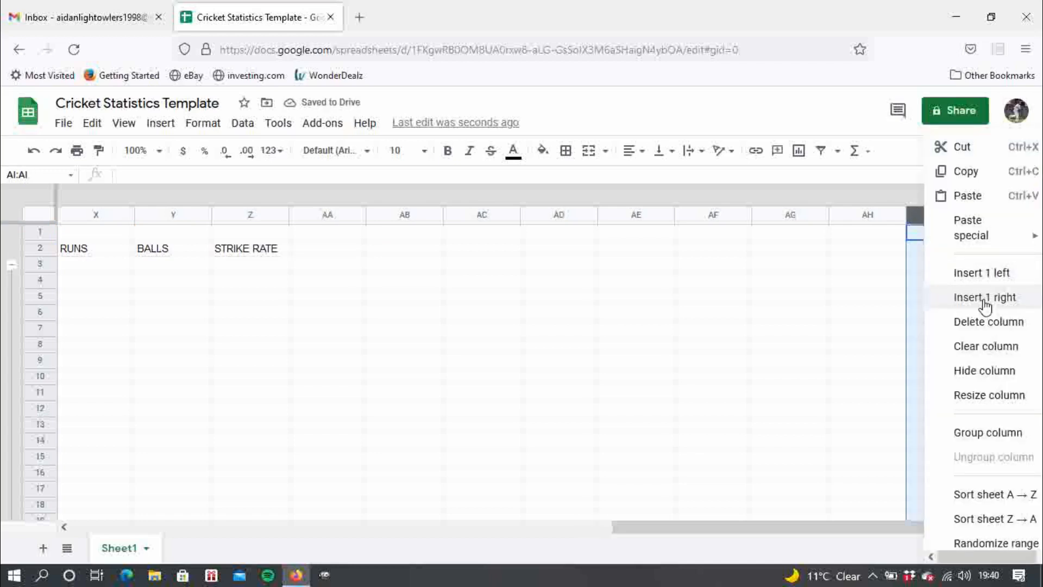
pyautogui.click(978, 299)
pyautogui.rightClick(931, 219)
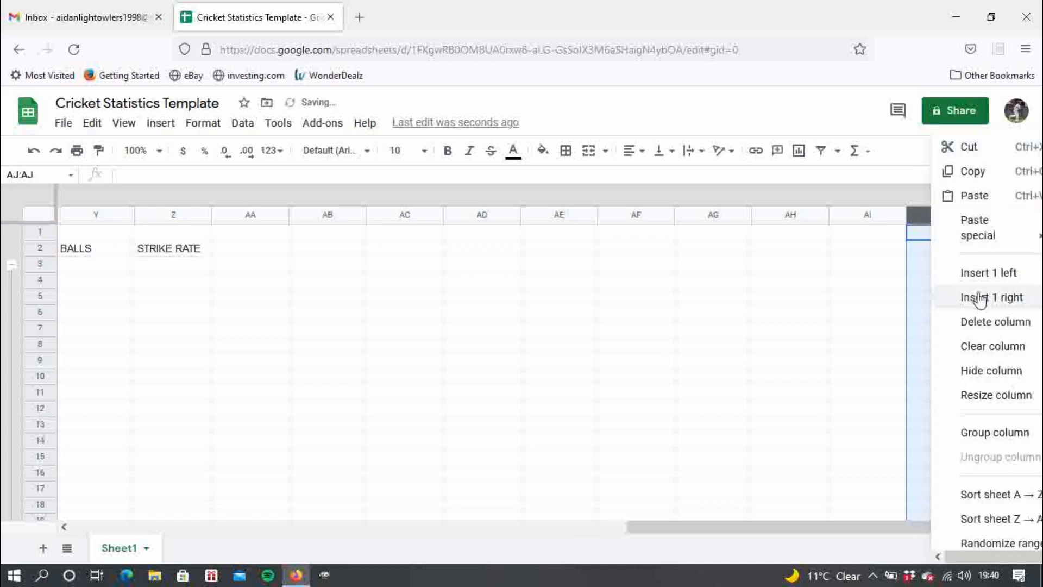
pyautogui.click(976, 299)
pyautogui.rightClick(954, 214)
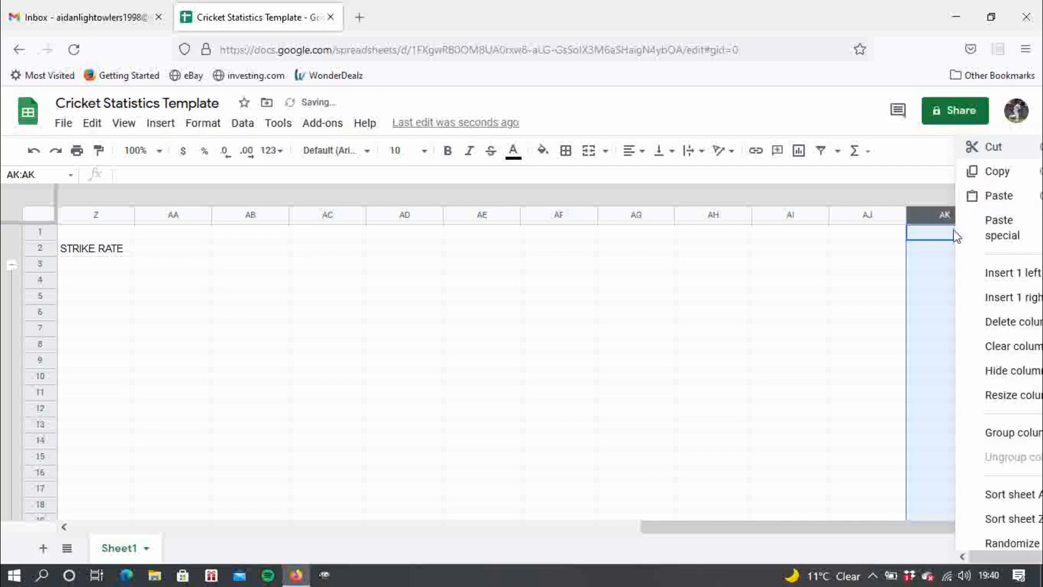
pyautogui.click(977, 299)
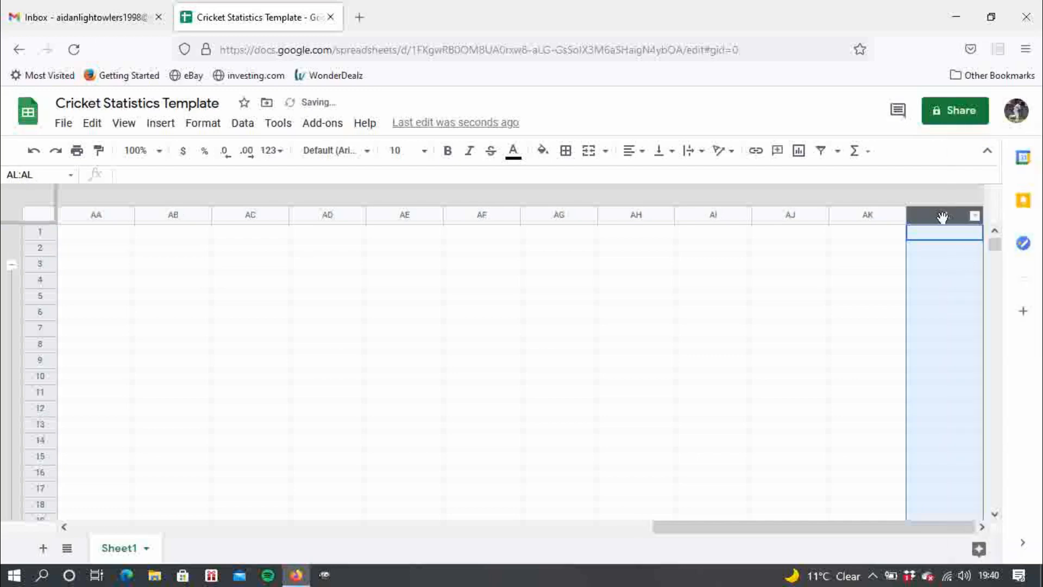
pyautogui.rightClick(942, 217)
pyautogui.click(973, 300)
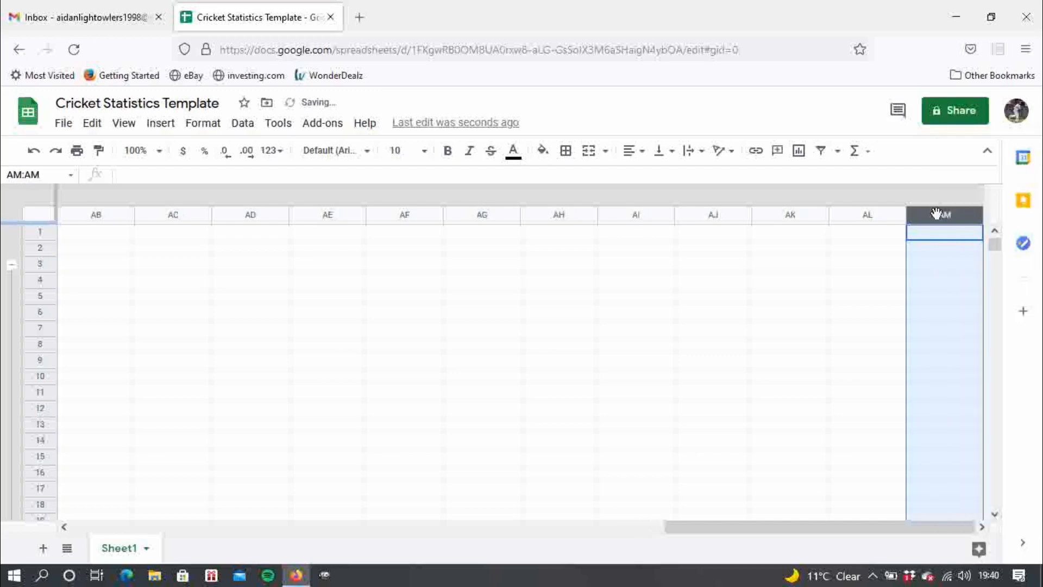
pyautogui.rightClick(935, 221)
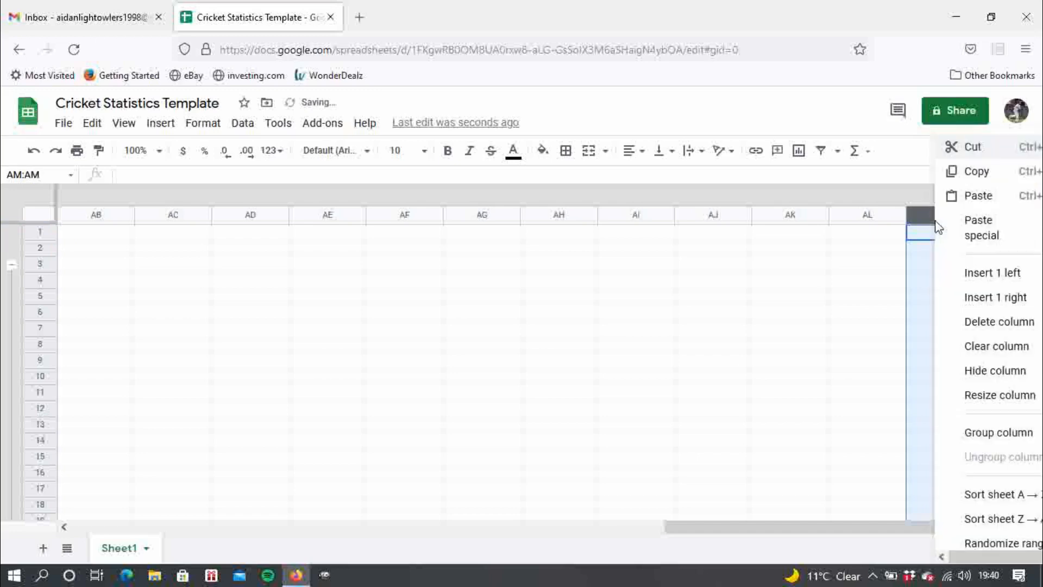
pyautogui.click(956, 298)
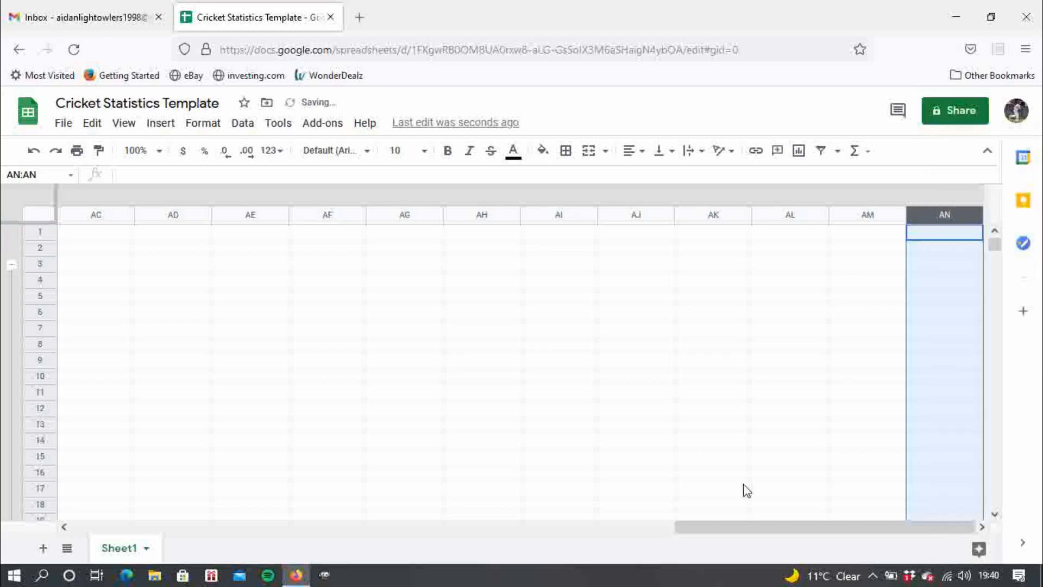
# Enter the boundary headings FOURS and SIXES in cells AA2 and AB2, continuing the batting headings after STRIKE RATE
pyautogui.moveTo(727, 528); pyautogui.dragTo(521, 515)
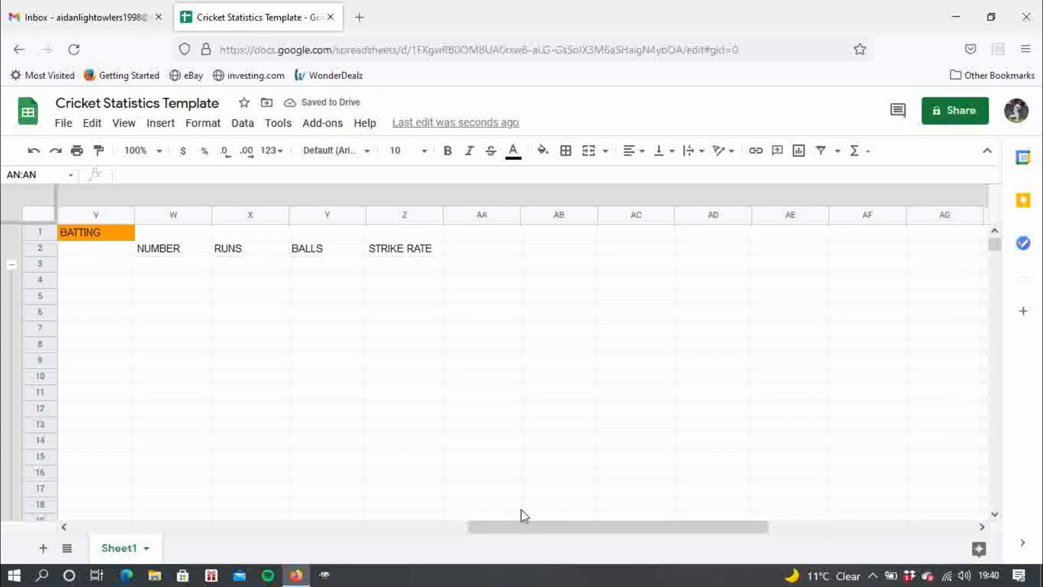
pyautogui.click(453, 251)
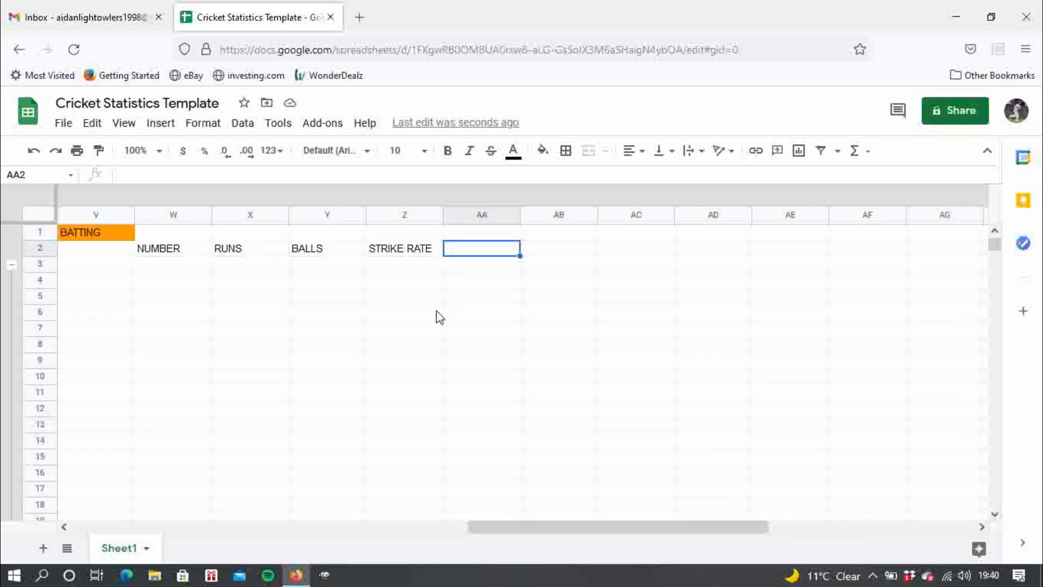
pyautogui.write('FOURS')
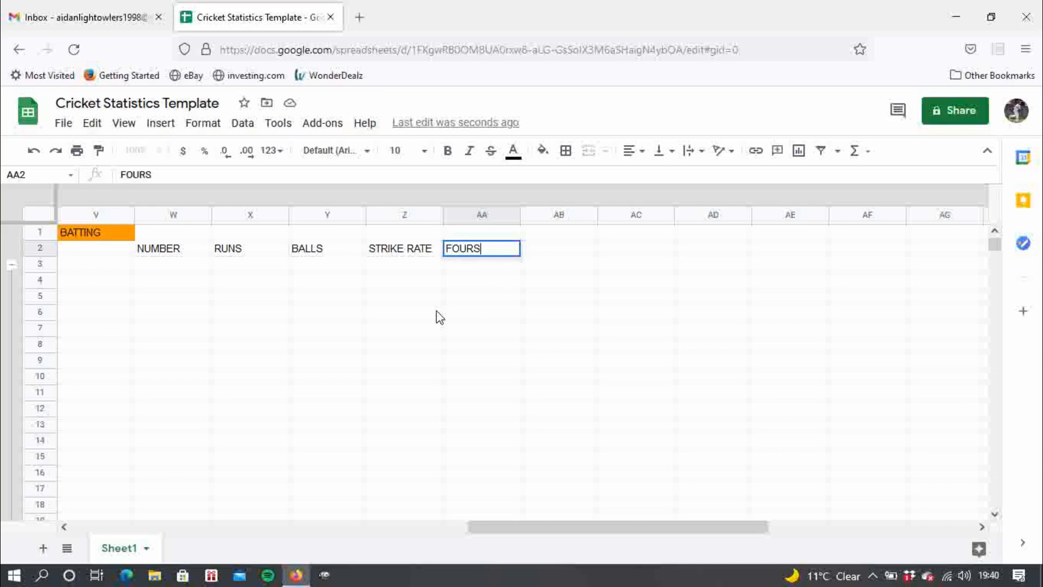
pyautogui.press('Tab')
pyautogui.write('SIXES')
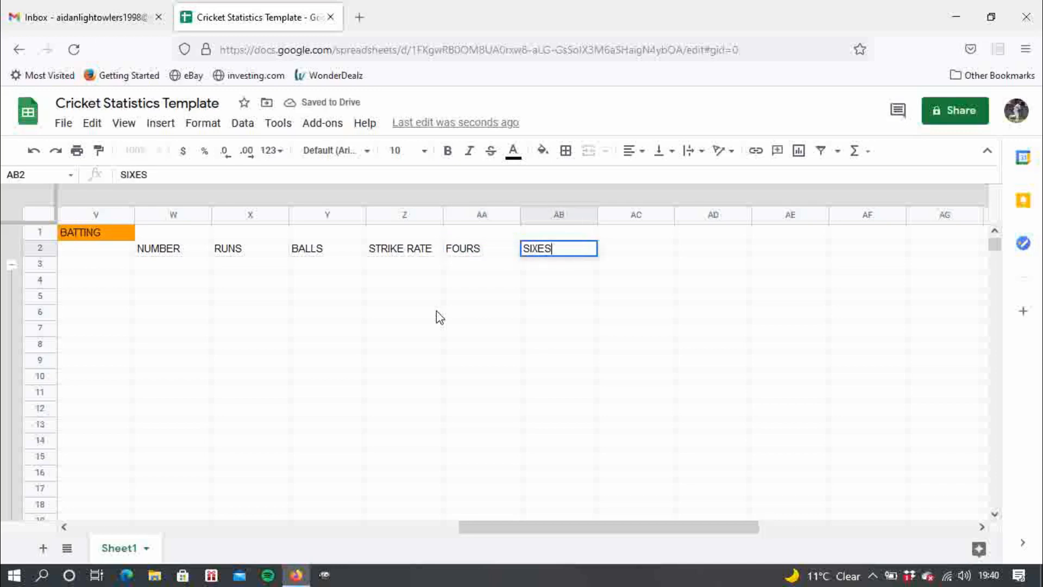
pyautogui.press('Tab')
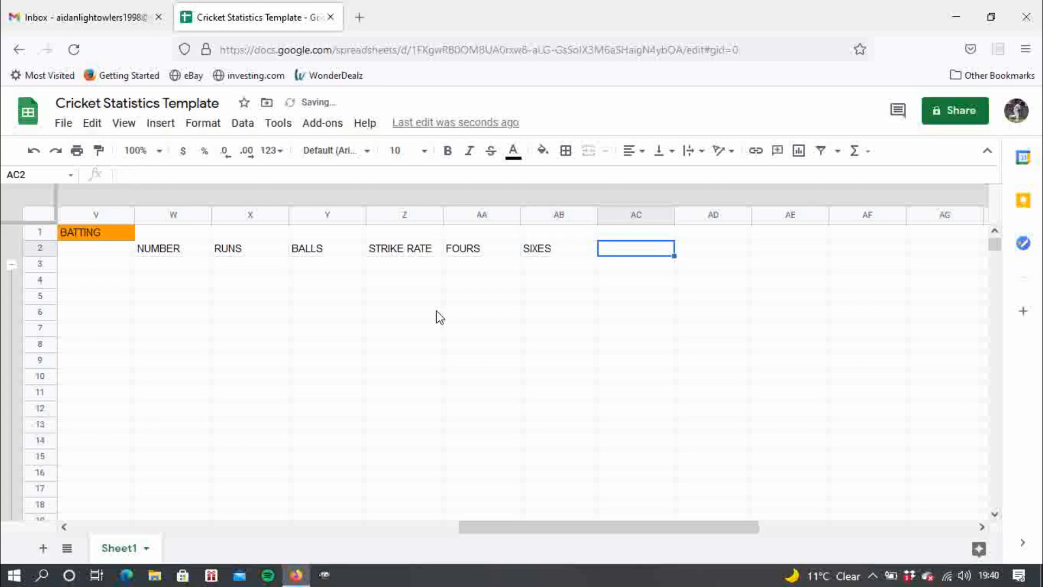
# Enter the innings outcome headings OUT, NOT OUT and DNB in cells AC2 to AE2
pyautogui.write('OUT')
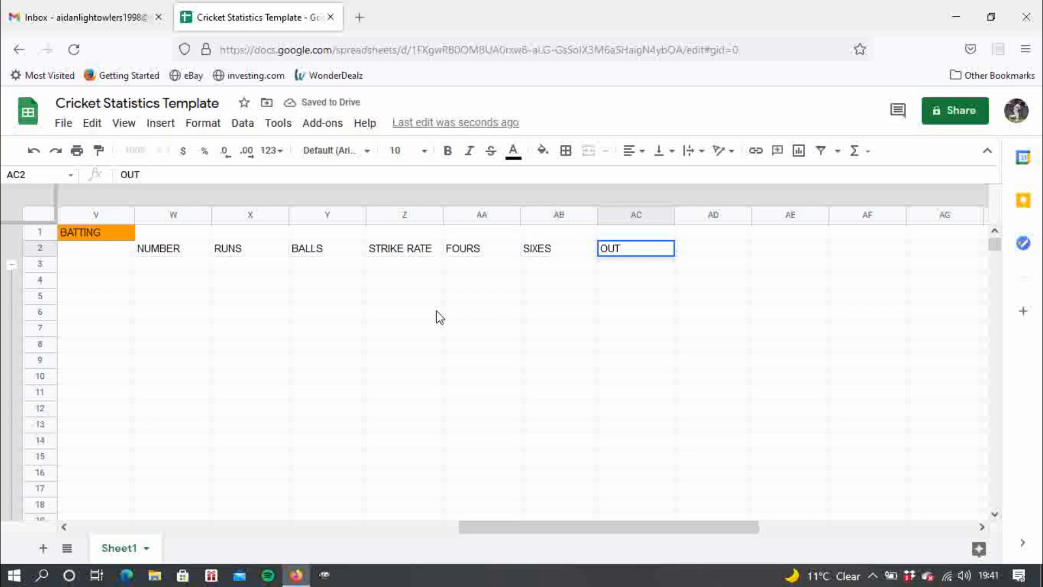
pyautogui.press('Tab')
pyautogui.write('NOT OUT')
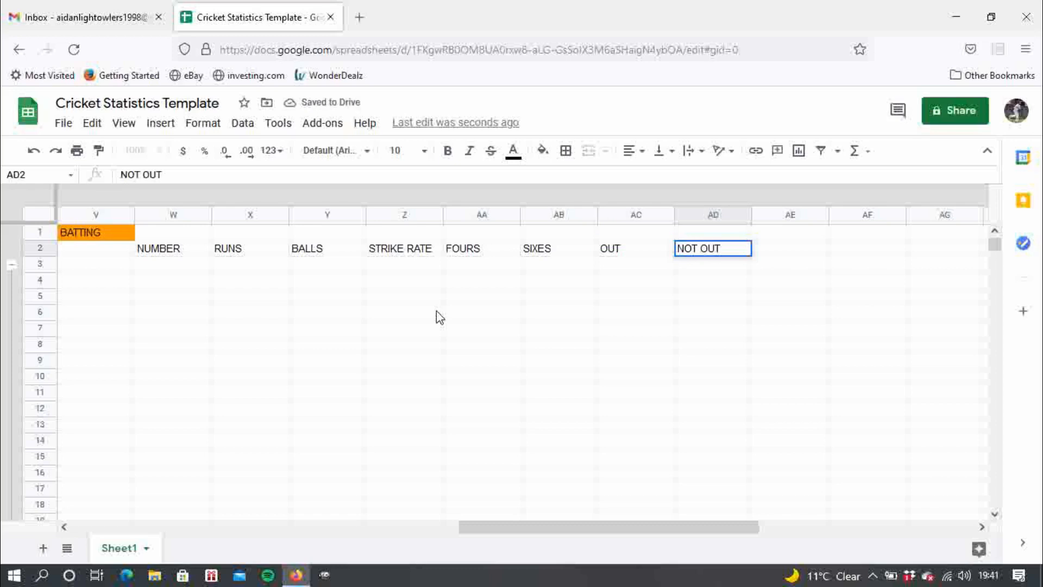
pyautogui.press('Tab')
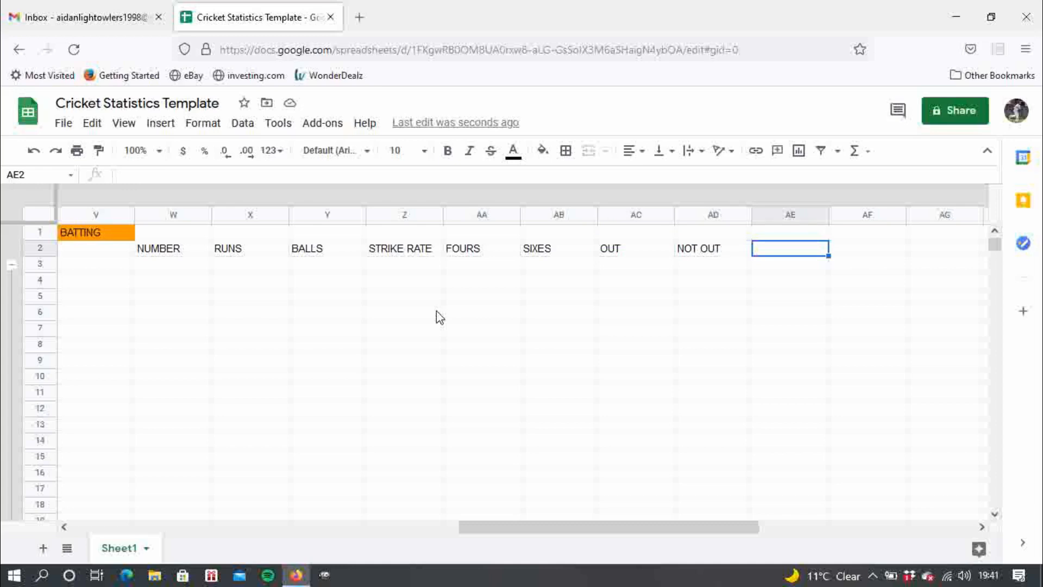
pyautogui.write('DNB')
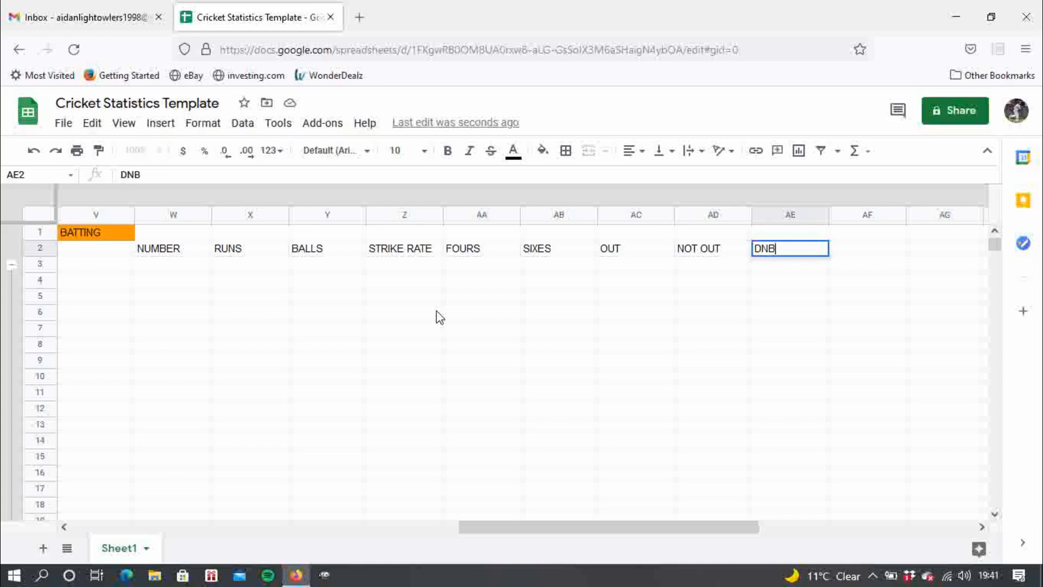
pyautogui.press('Tab')
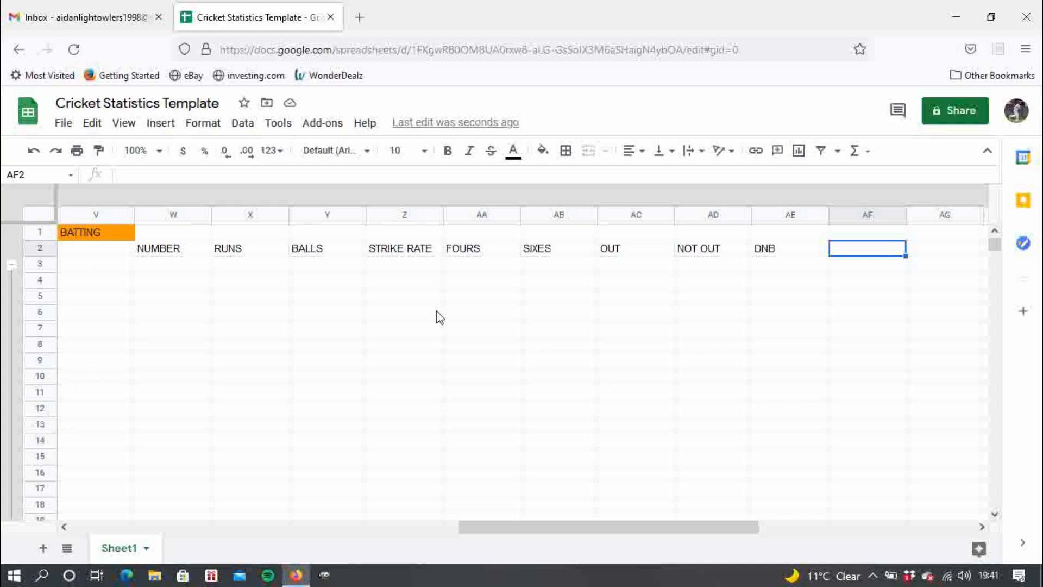
# Enter the dismissal heading BOWLED in cell AF2, beside the DNB heading
pyautogui.write('B')
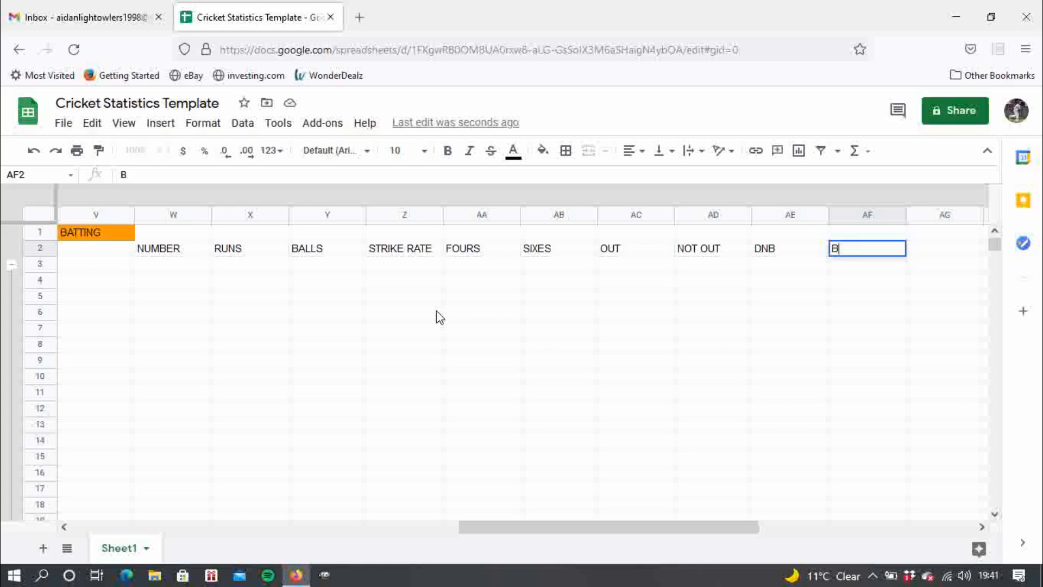
pyautogui.write('OWLED')
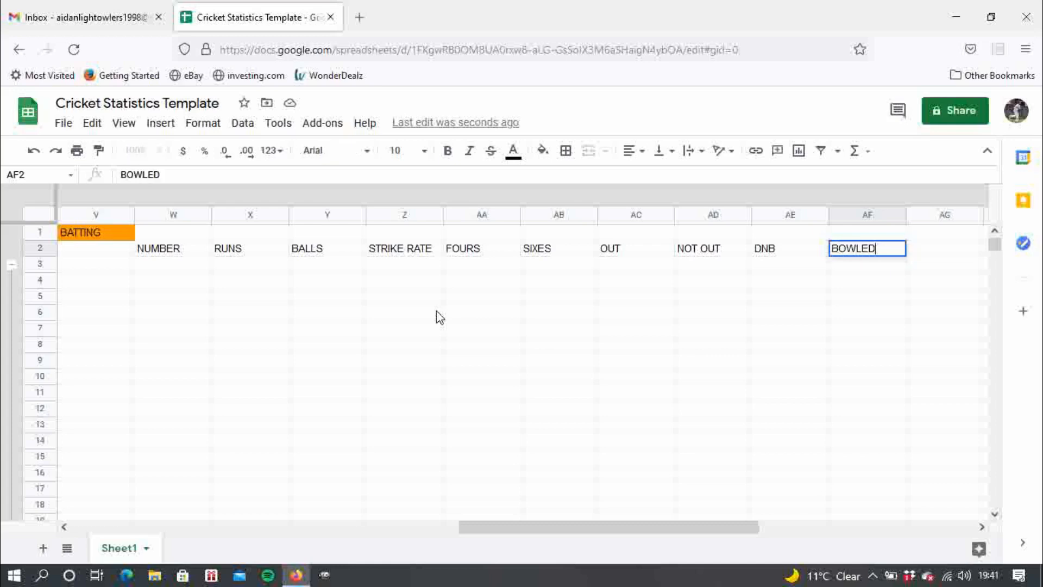
pyautogui.press('Tab')
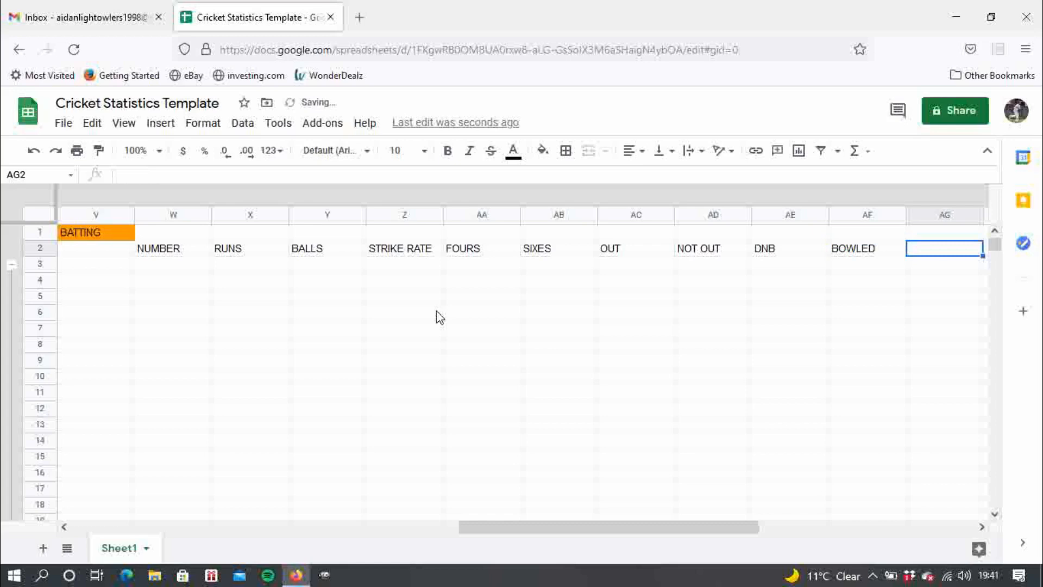
# Enter the dismissal headings CAUGHT, LBW and STUMPED in cells AG2 to AI2
pyautogui.write('CAUGHT')
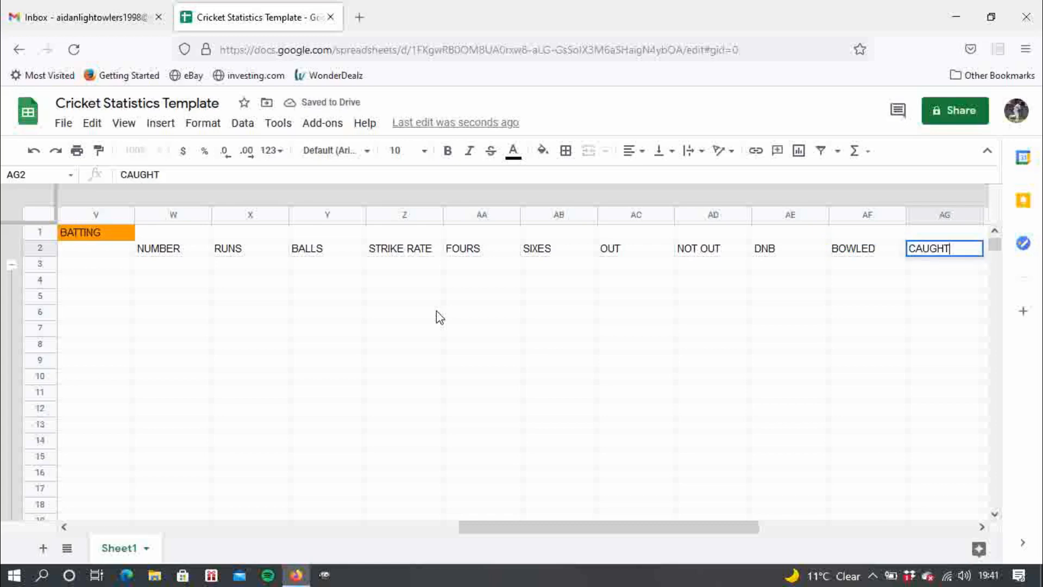
pyautogui.press('Tab')
pyautogui.write('LBW')
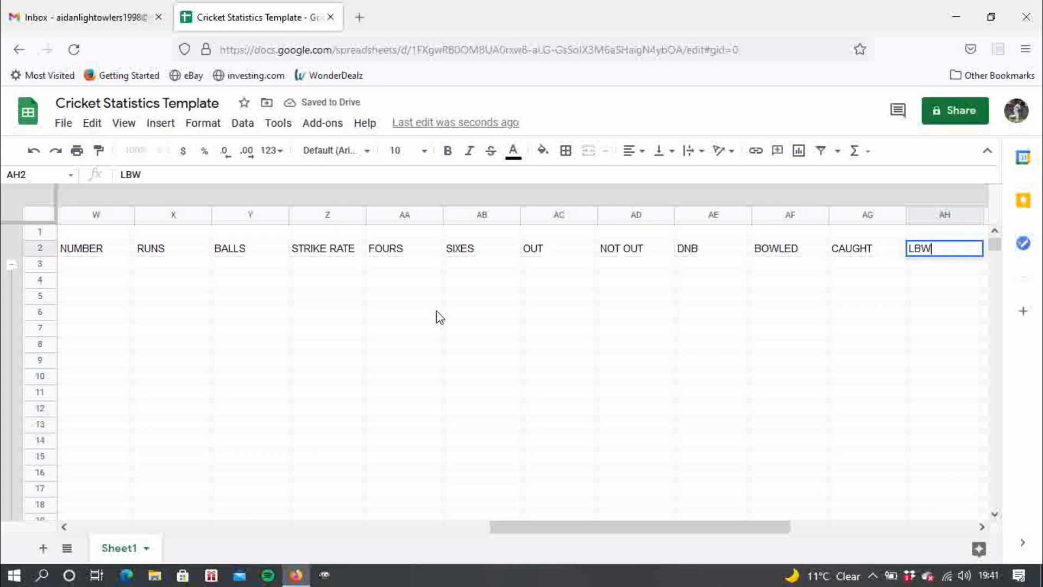
pyautogui.press('Tab')
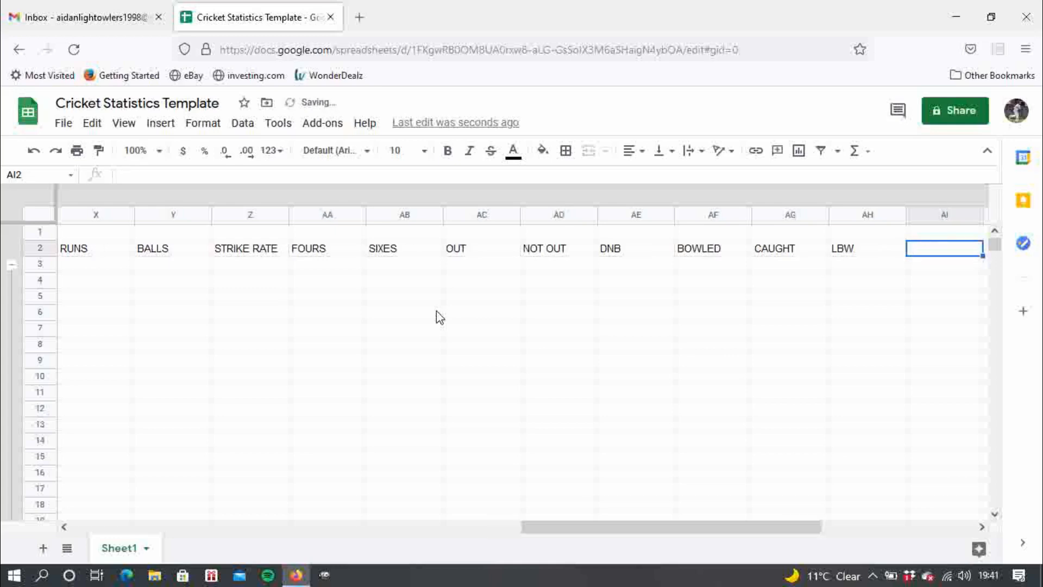
pyautogui.write('STUMPED')
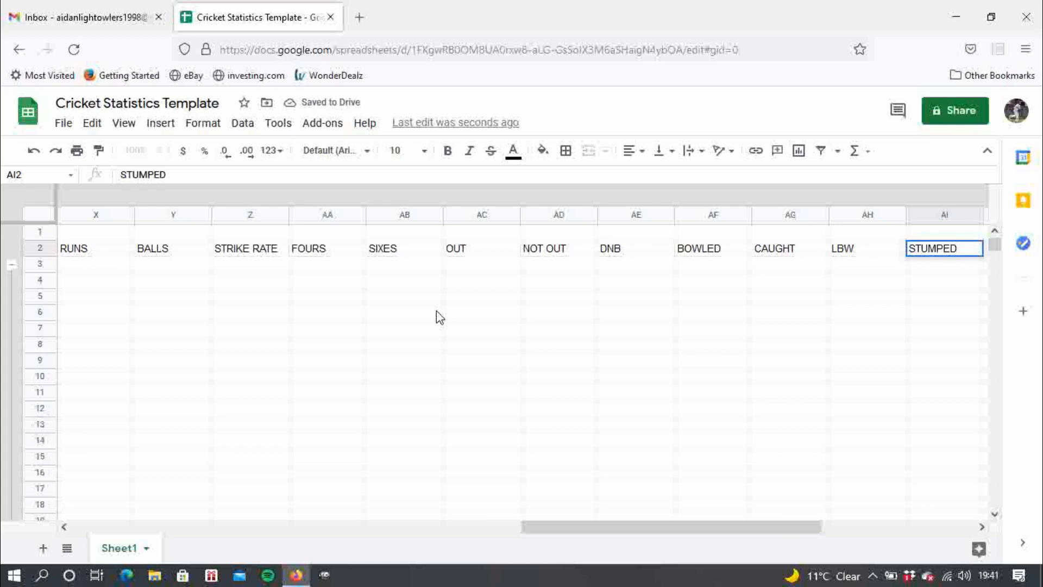
pyautogui.press('Tab')
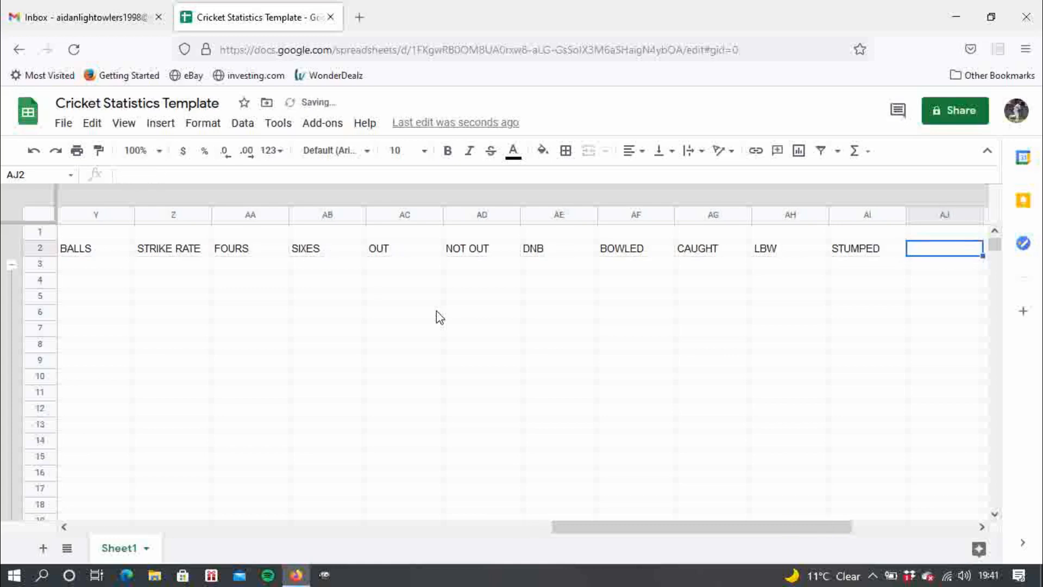
# Enter the dismissal headings RUN OUT and HIT WICKET in cells AJ2 and AK2
pyautogui.write('R')
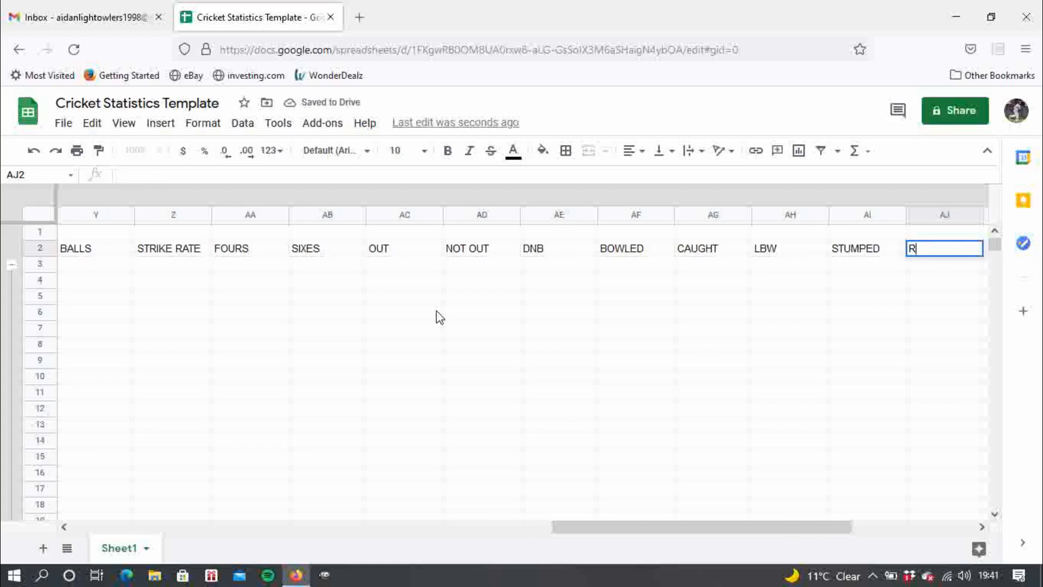
pyautogui.write('UN OUT')
pyautogui.press('Tab')
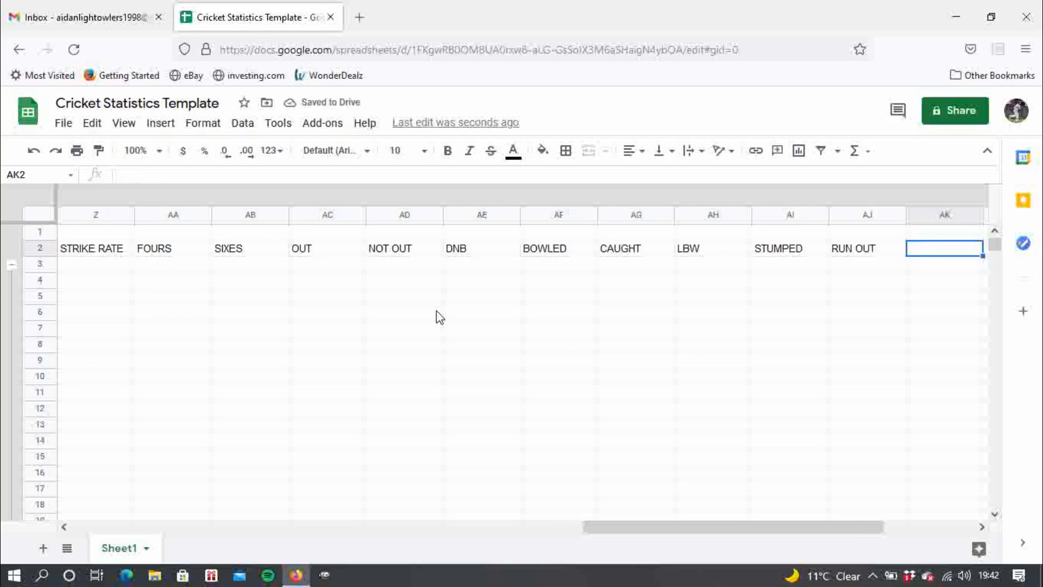
pyautogui.write('HIT WICKET')
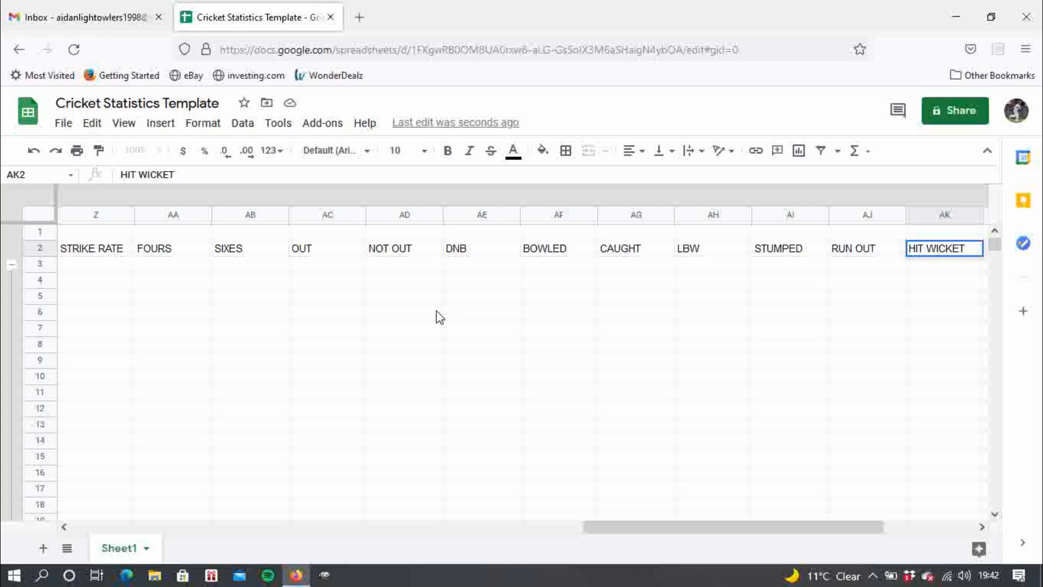
pyautogui.press('Tab')
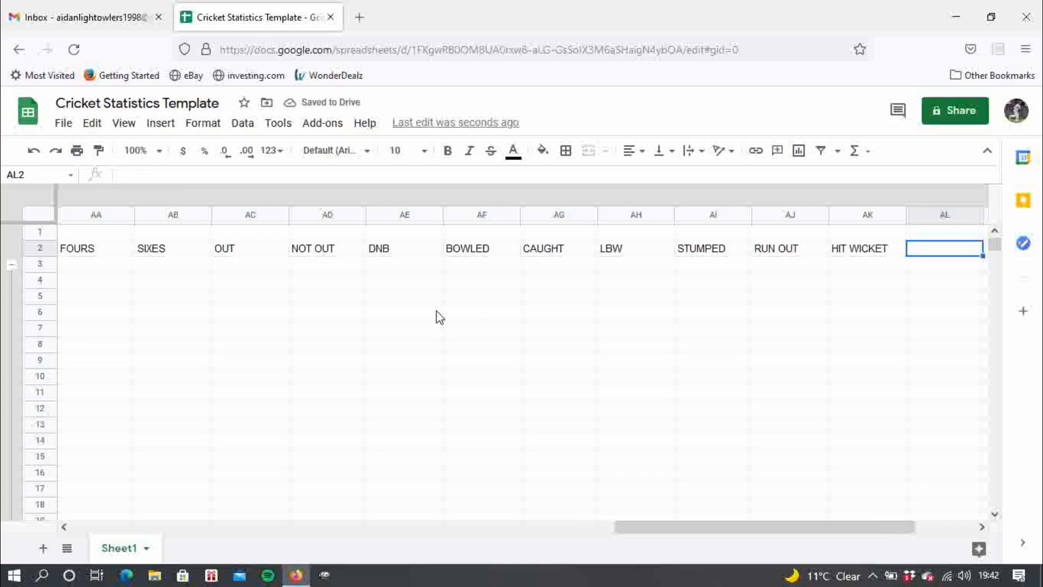
# Enter the remaining dismissal headings OBSTRUCTING FIELD, HANDLED BALL and HIT TWICE in cells AL2 to AN2
pyautogui.write('OBST')
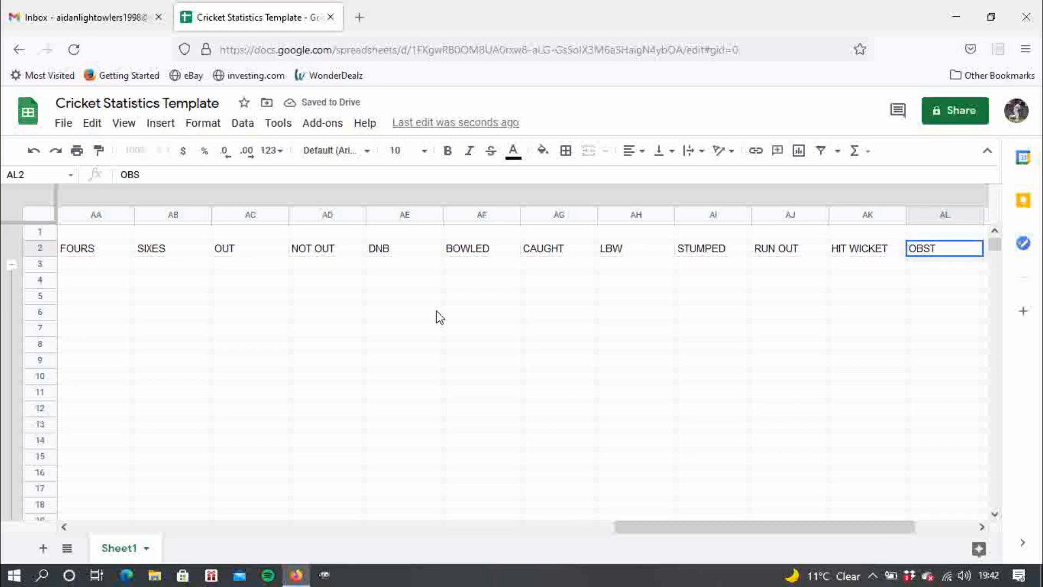
pyautogui.write('RUCTING')
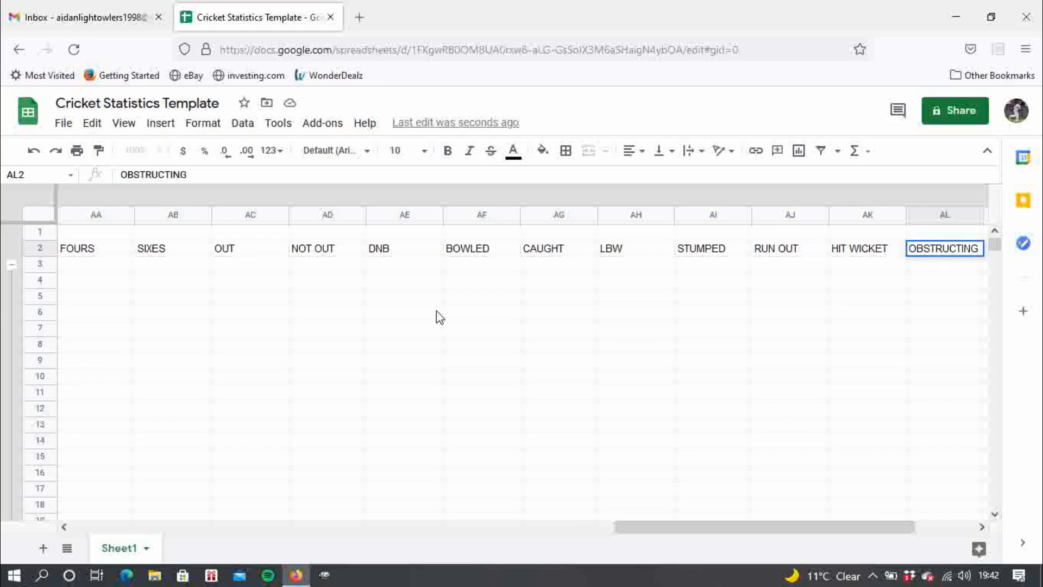
pyautogui.write(' FIELD')
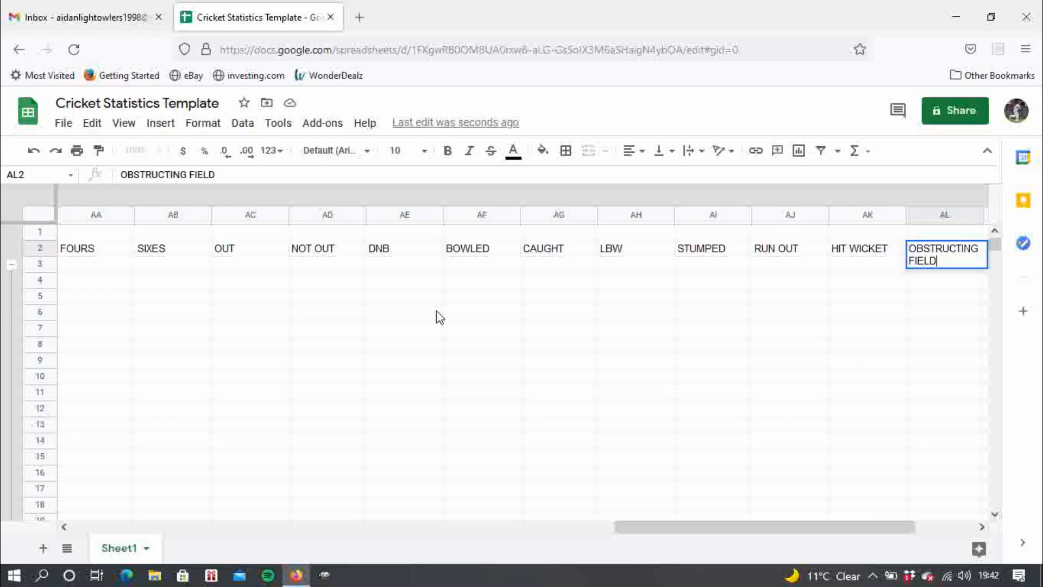
pyautogui.press('Tab')
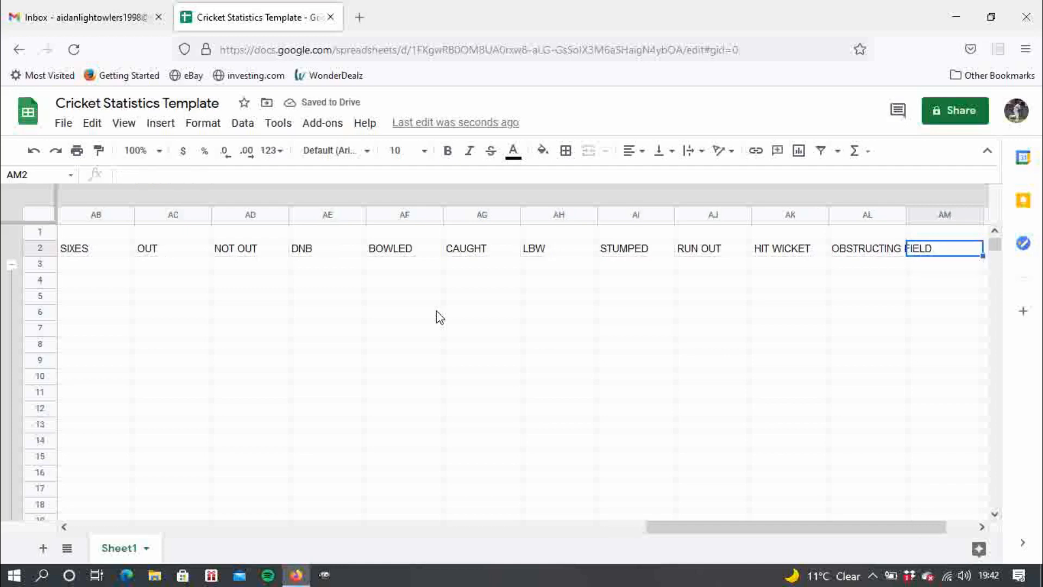
pyautogui.write('HANDLED ')
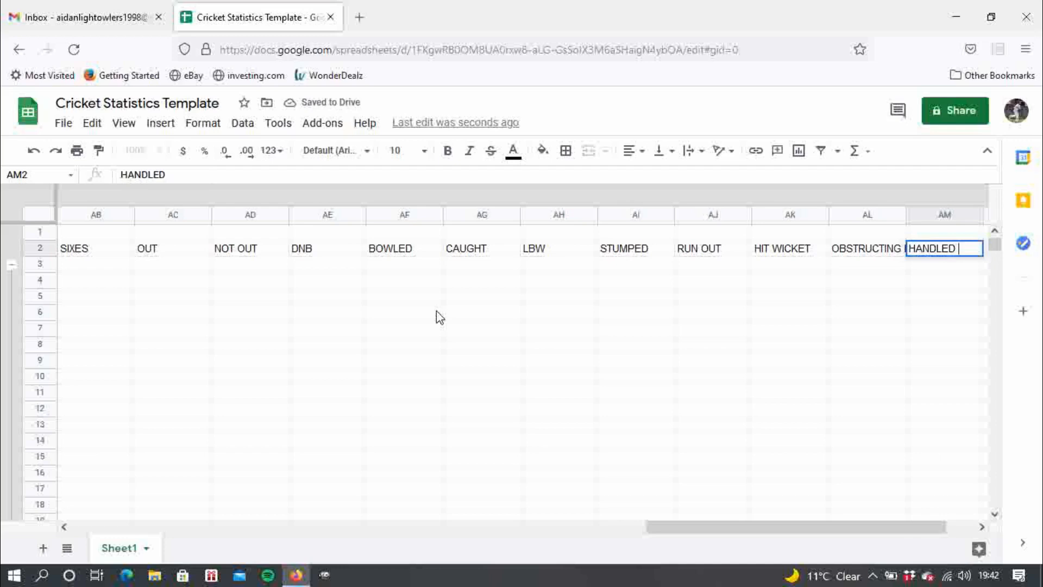
pyautogui.write('BALL')
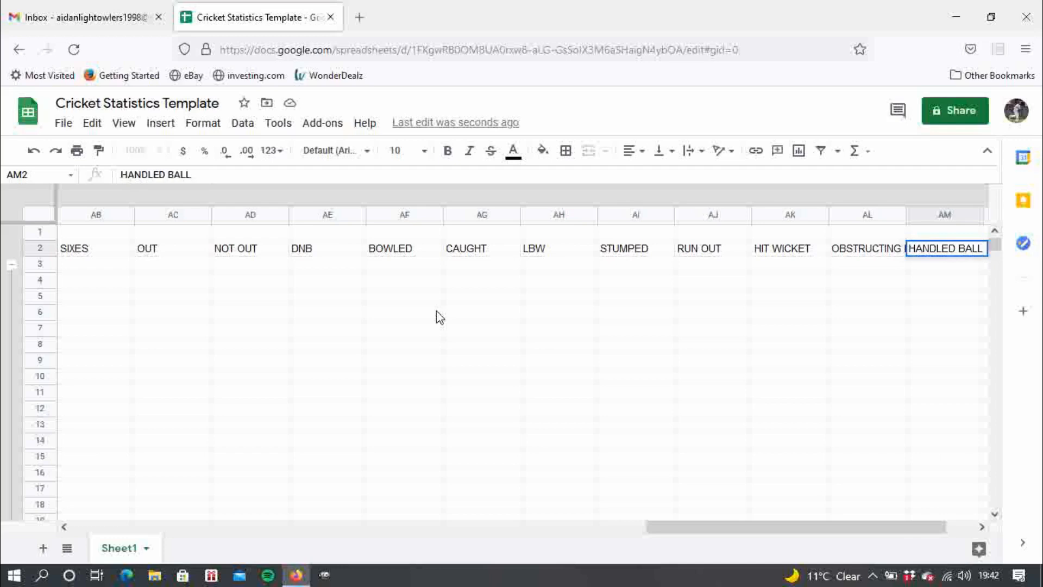
pyautogui.press('Tab')
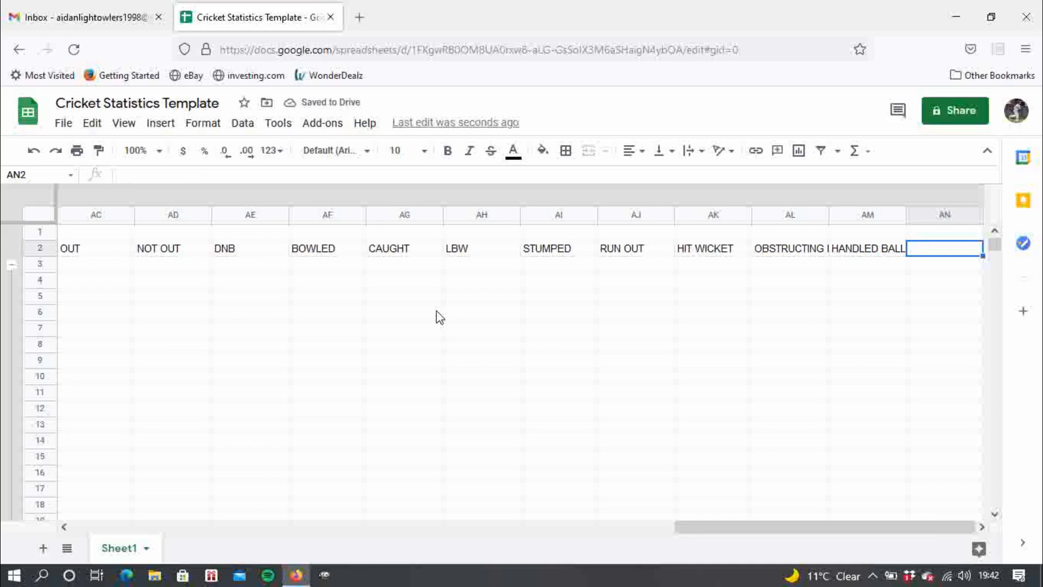
pyautogui.write('HIT ')
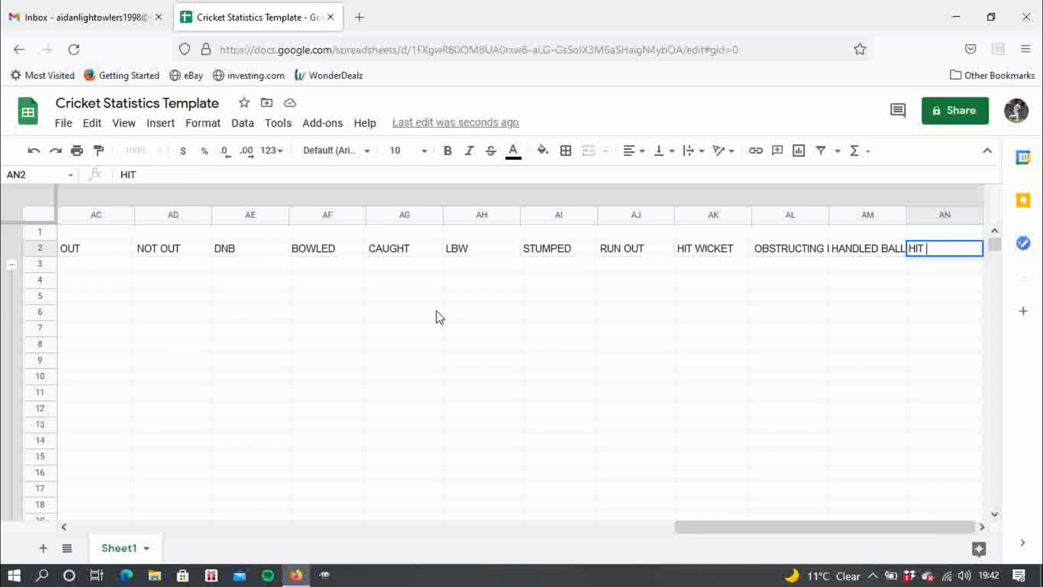
pyautogui.write('TWICE')
pyautogui.press('Return')
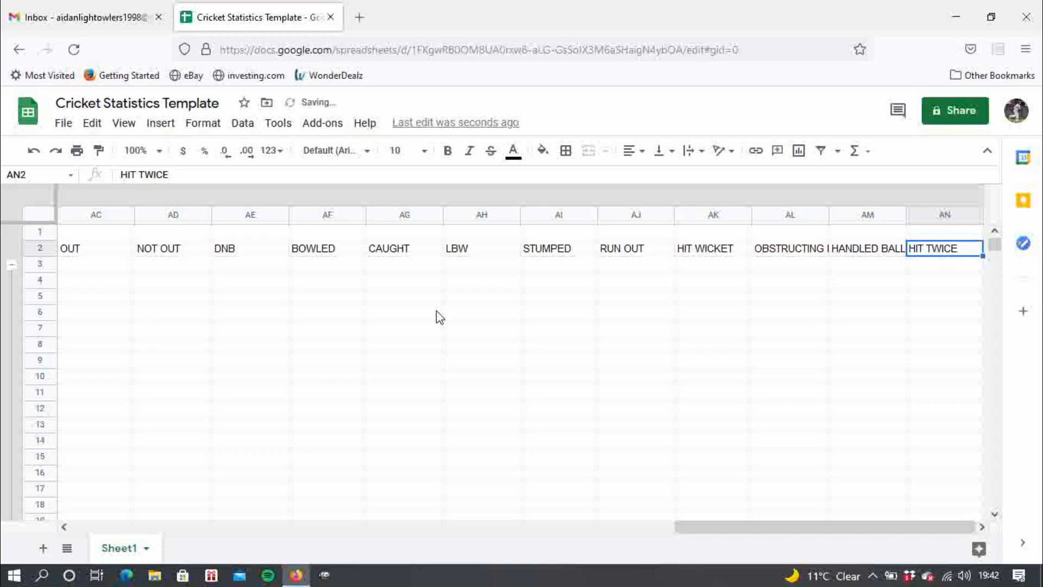
pyautogui.click(899, 329)
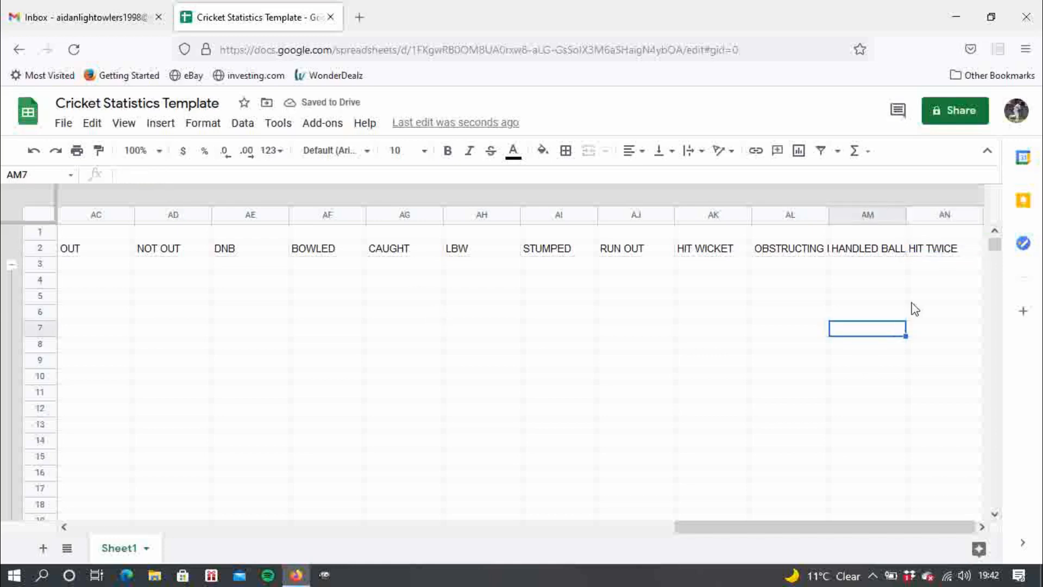
# Insert thirteen blank columns one at a time after the HIT TWICE column, extending the sheet through column BA
pyautogui.rightClick(957, 220)
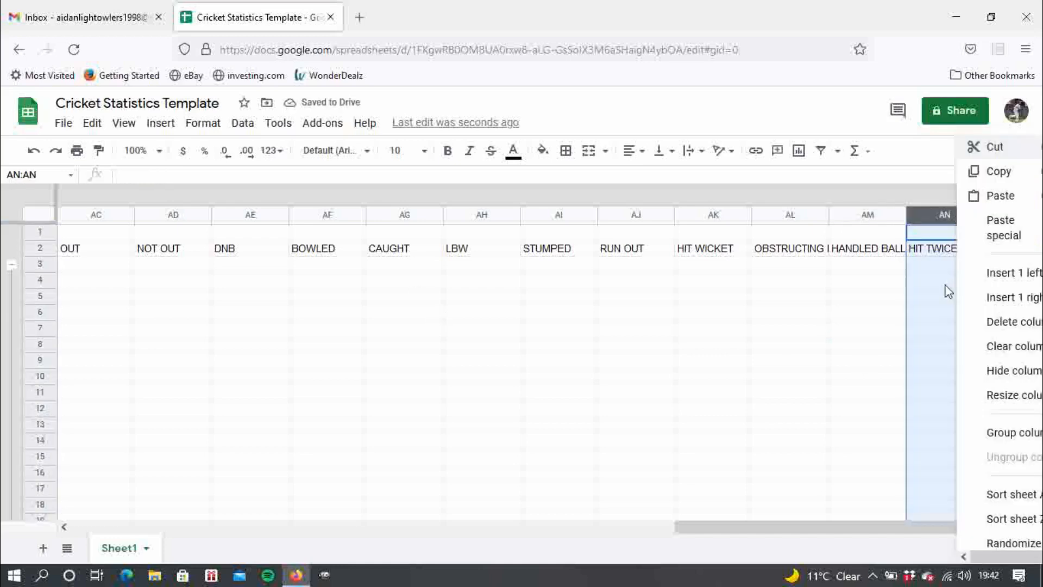
pyautogui.click(988, 293)
pyautogui.rightClick(941, 220)
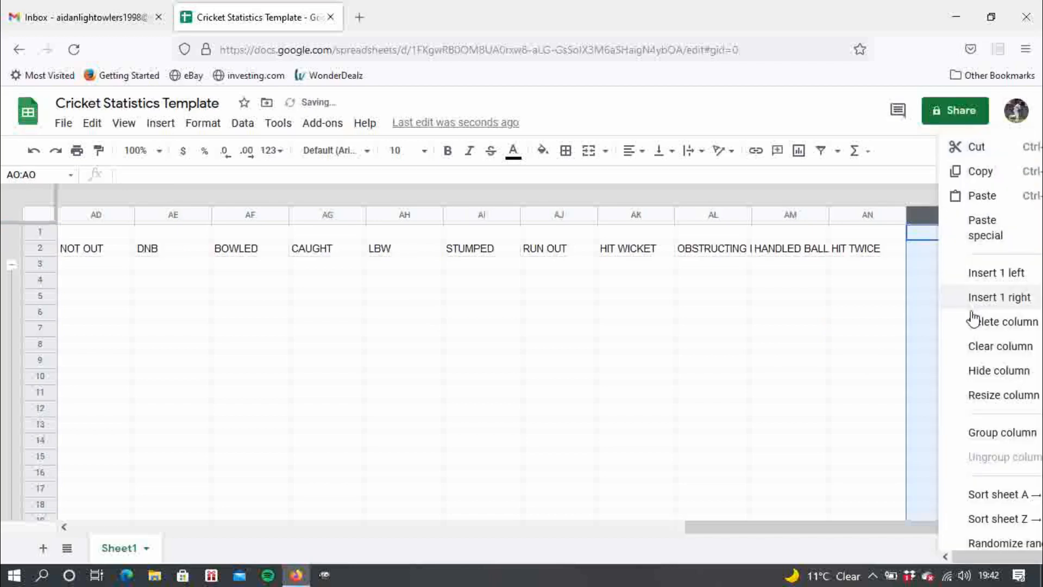
pyautogui.click(972, 299)
pyautogui.rightClick(944, 216)
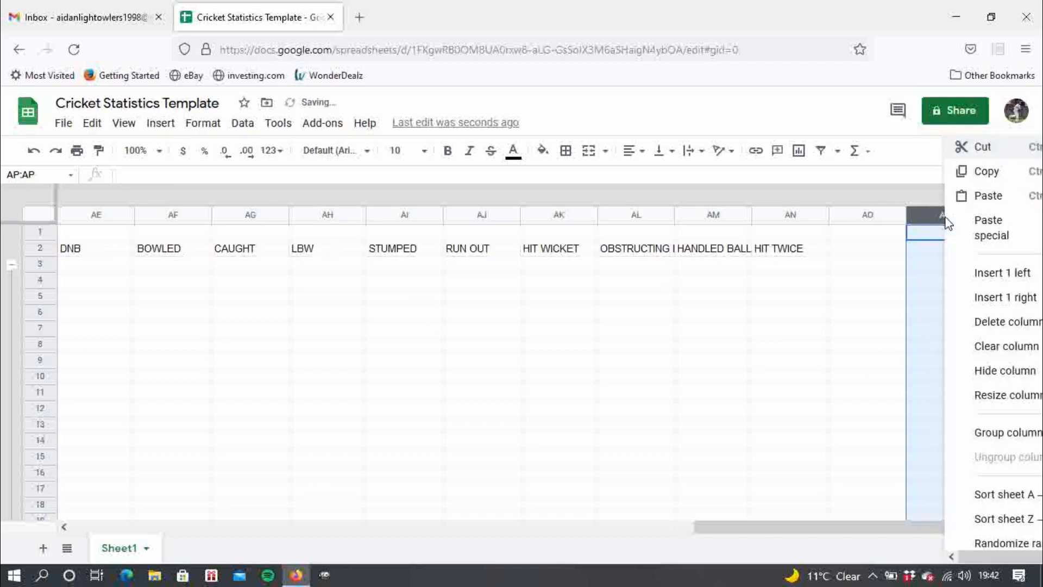
pyautogui.click(988, 301)
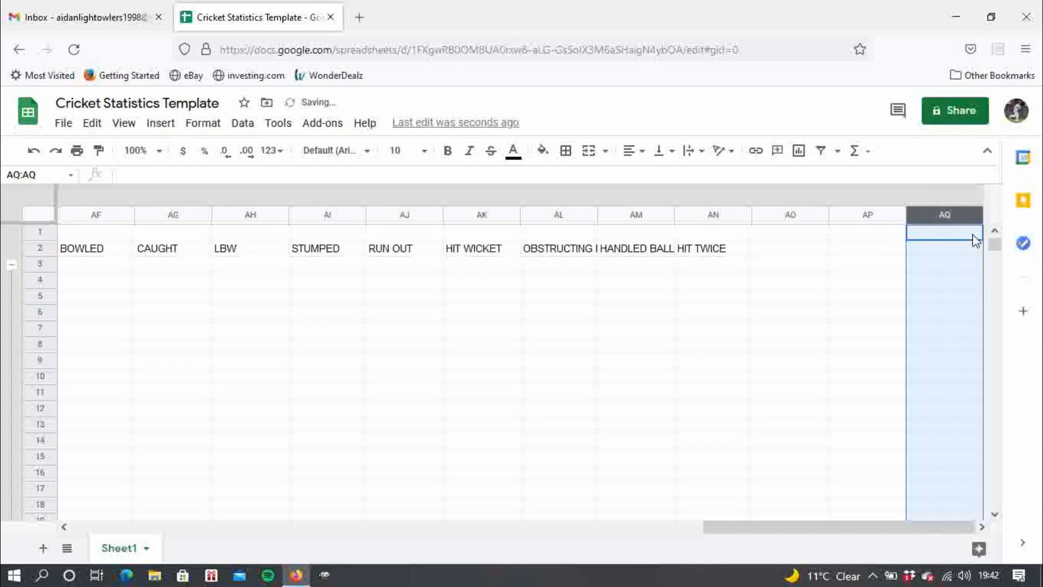
pyautogui.rightClick(949, 218)
pyautogui.click(983, 299)
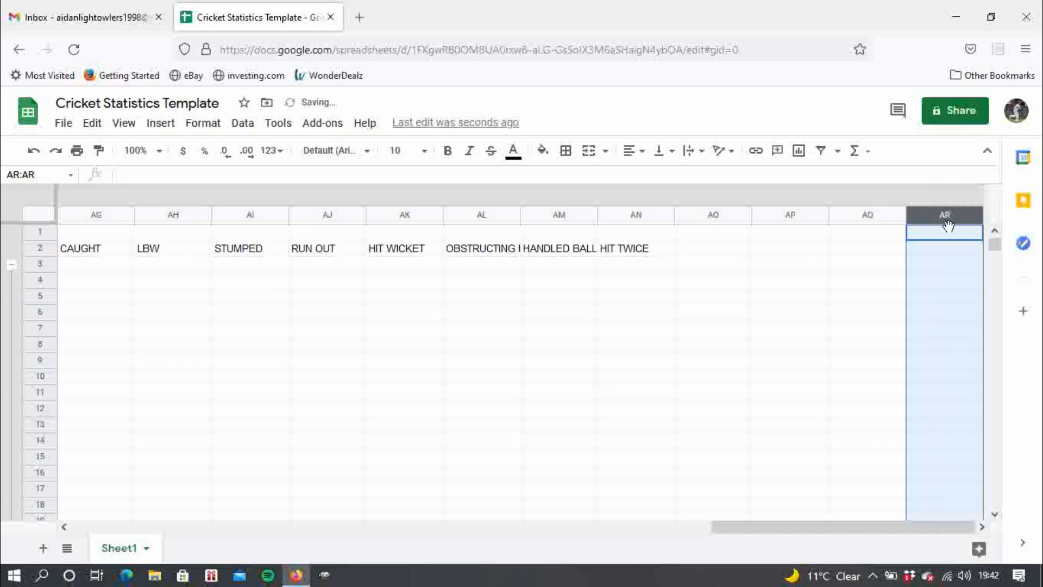
pyautogui.rightClick(945, 217)
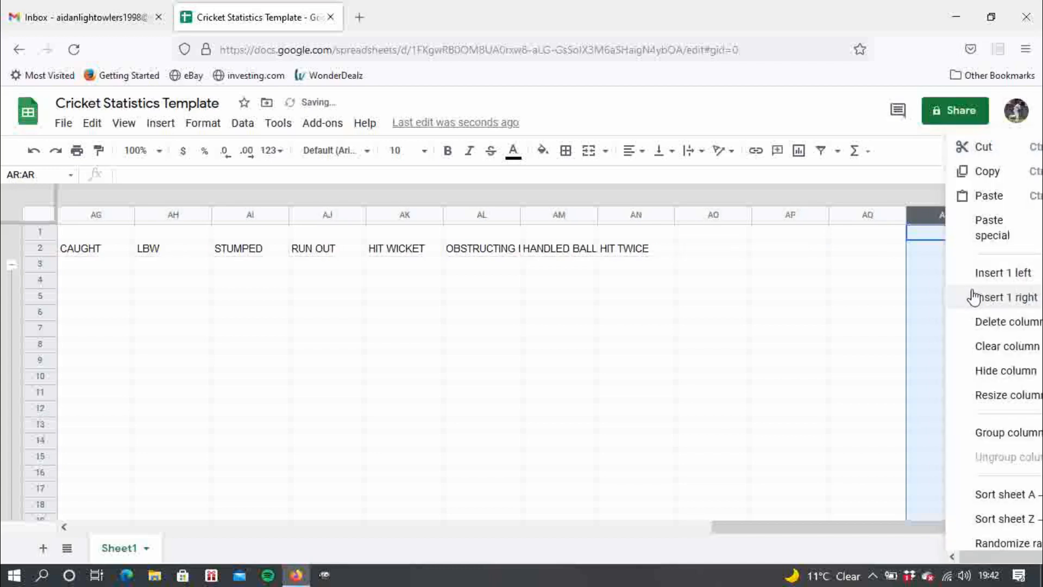
pyautogui.click(975, 297)
pyautogui.rightClick(944, 215)
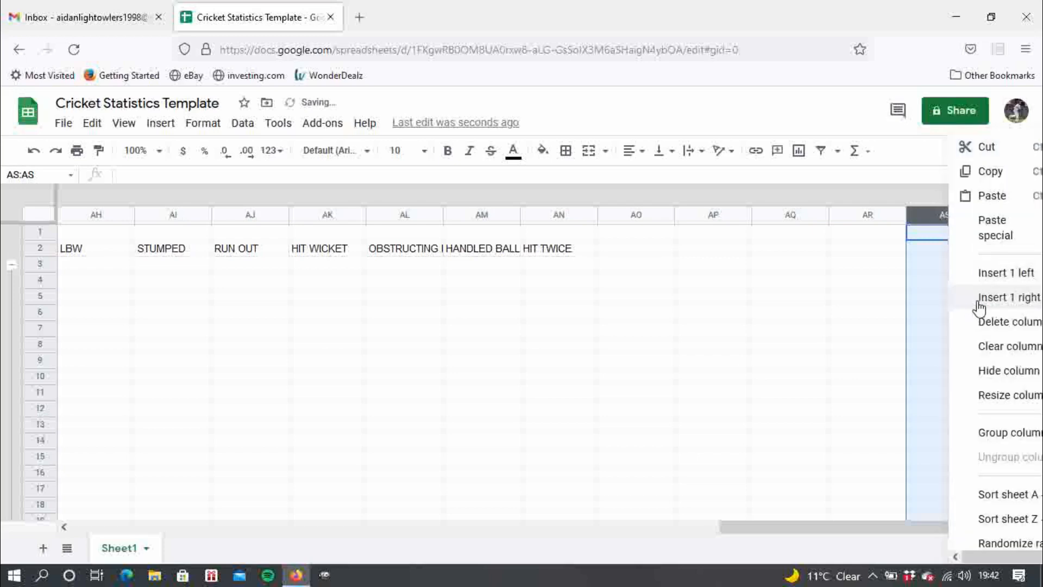
pyautogui.click(978, 298)
pyautogui.rightClick(942, 220)
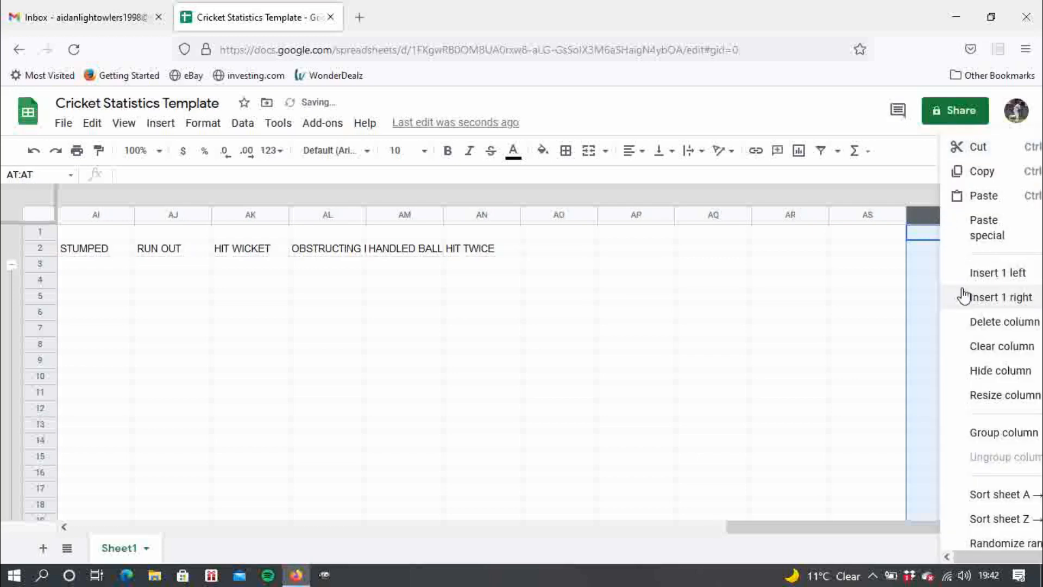
pyautogui.click(965, 297)
pyautogui.rightClick(933, 210)
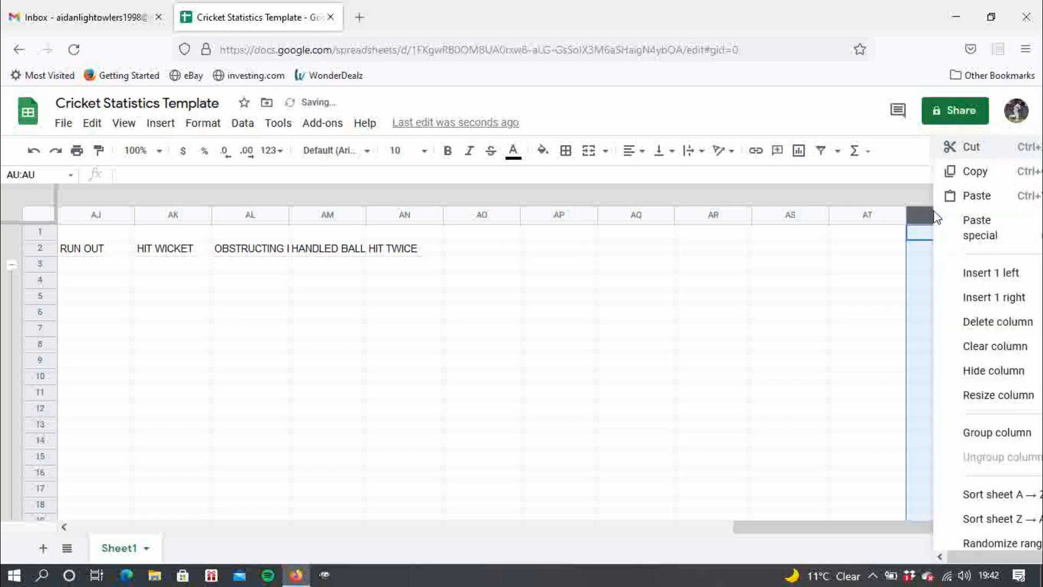
pyautogui.click(965, 297)
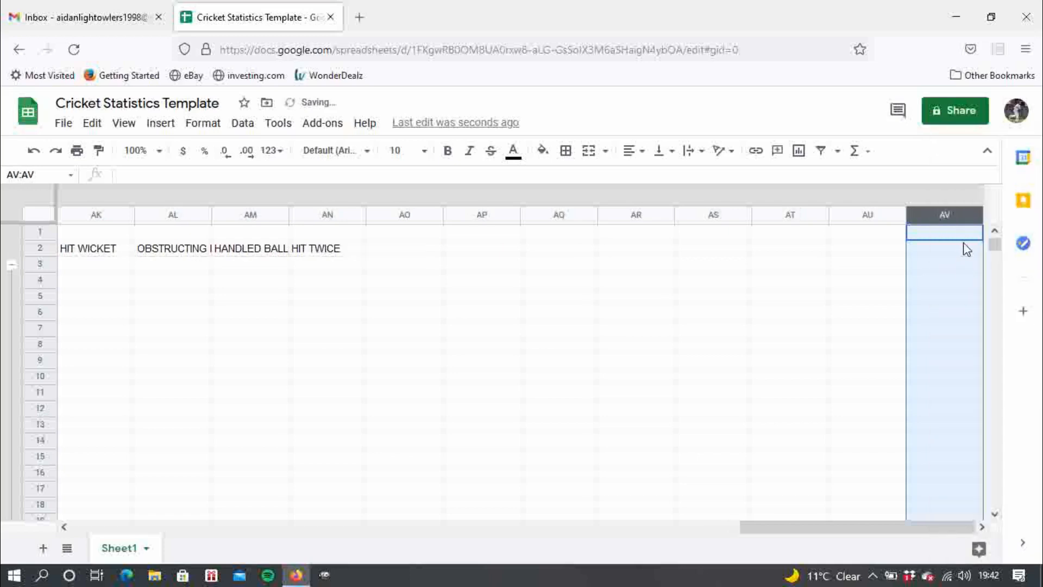
pyautogui.rightClick(939, 213)
pyautogui.click(965, 297)
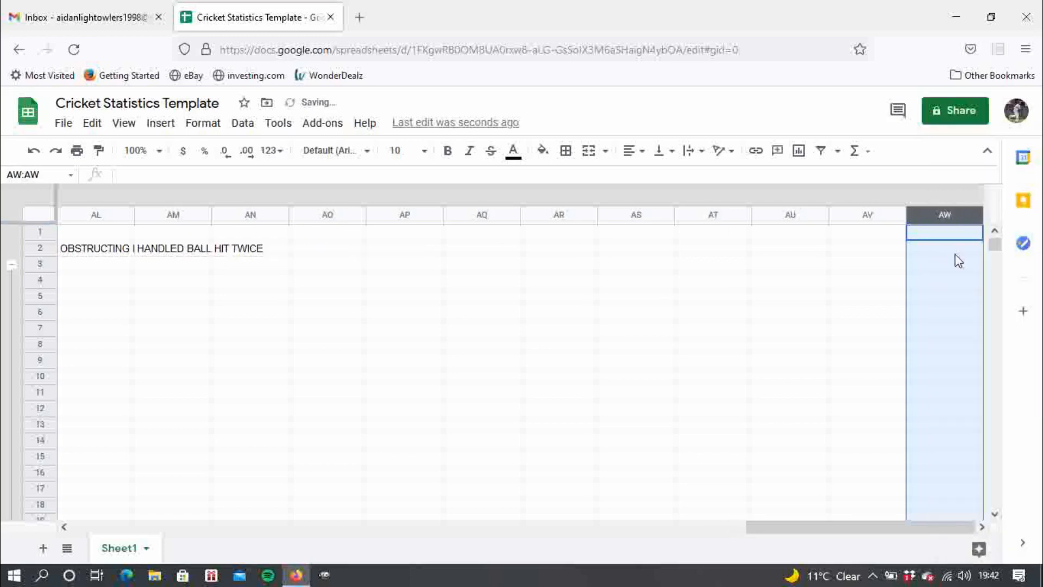
pyautogui.rightClick(950, 223)
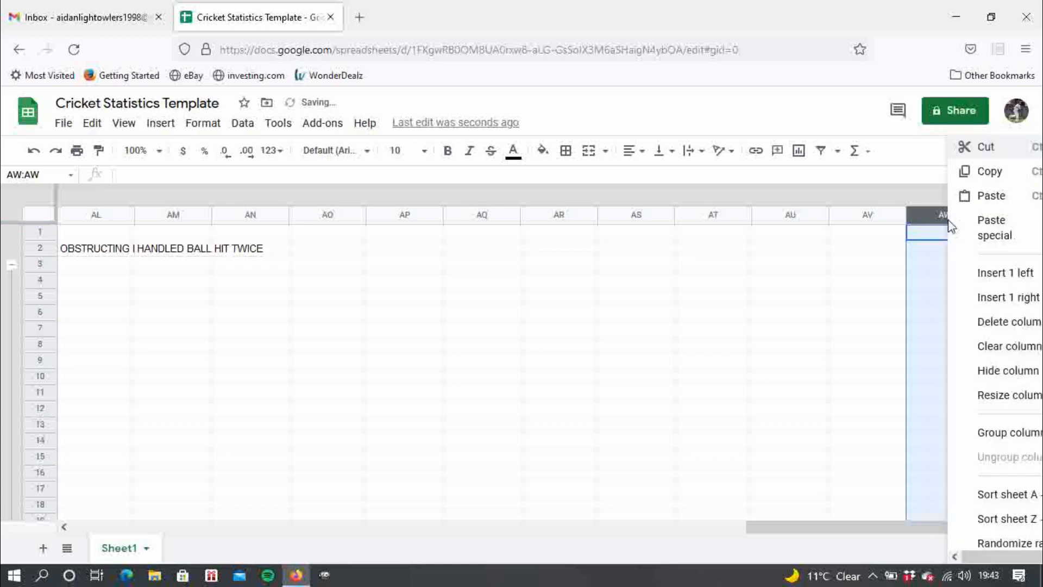
pyautogui.click(986, 298)
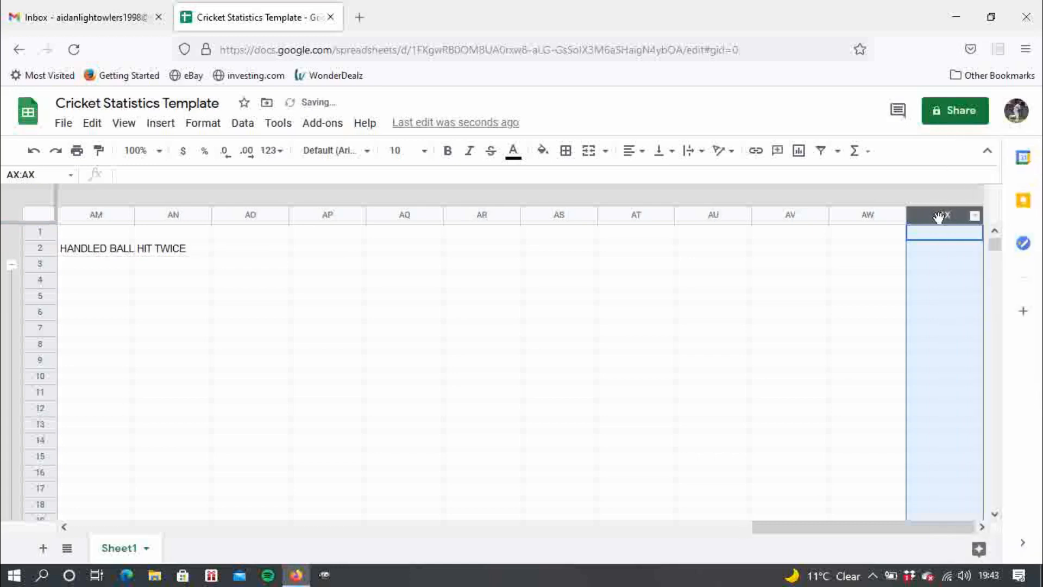
pyautogui.rightClick(939, 211)
pyautogui.click(971, 298)
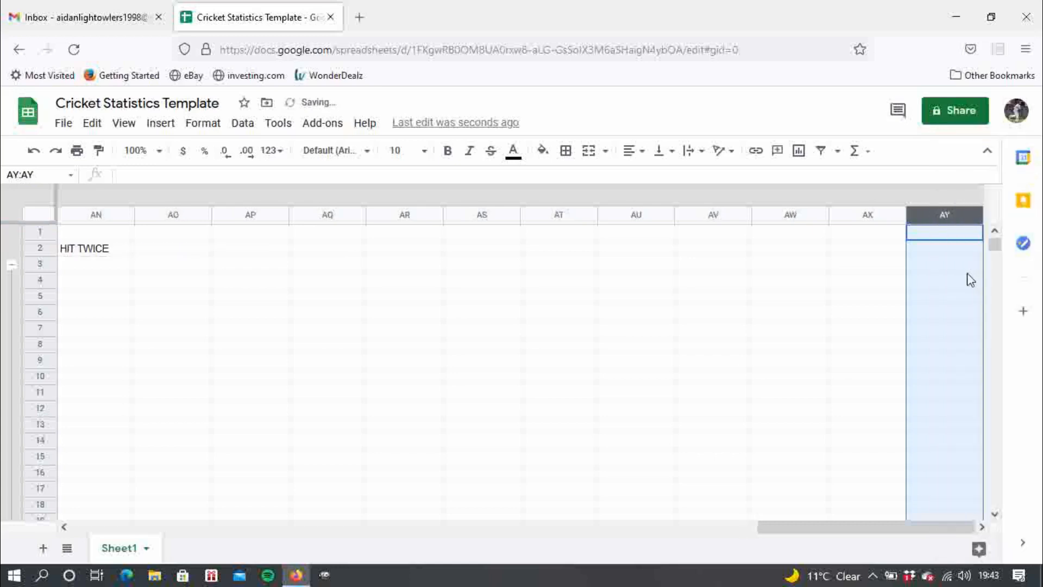
pyautogui.rightClick(956, 224)
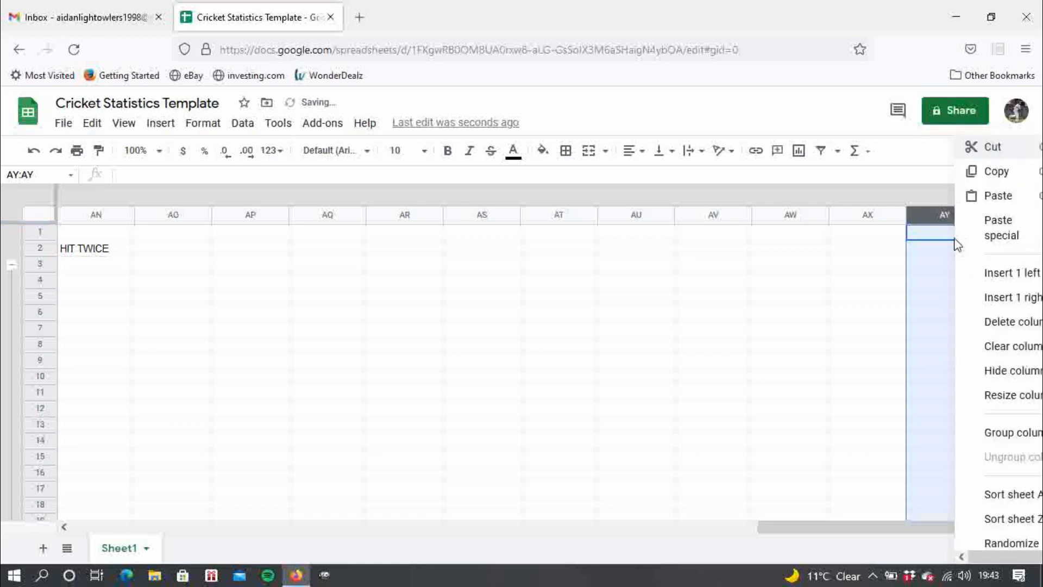
pyautogui.click(973, 299)
pyautogui.rightClick(943, 217)
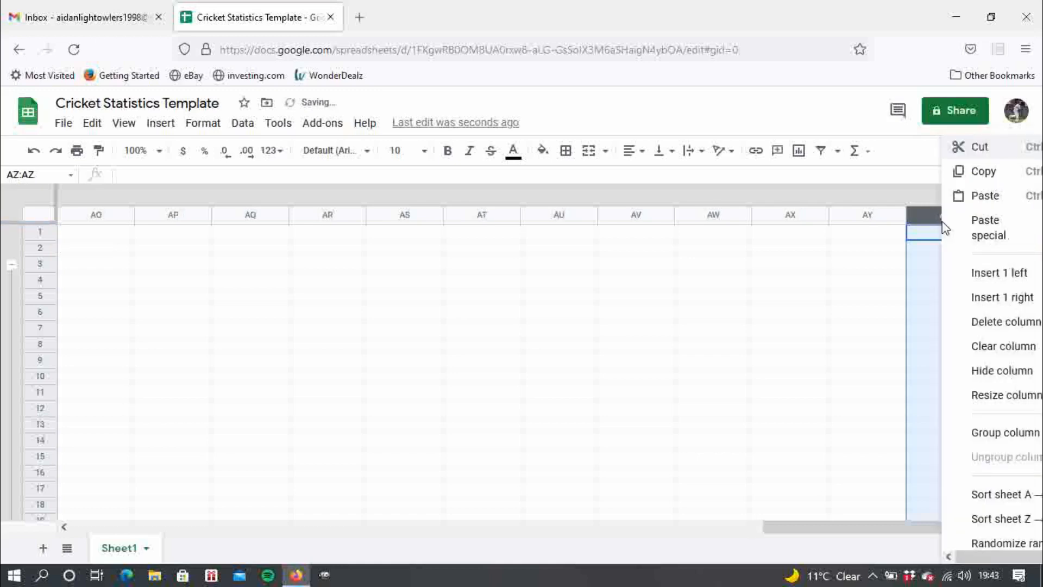
pyautogui.click(956, 300)
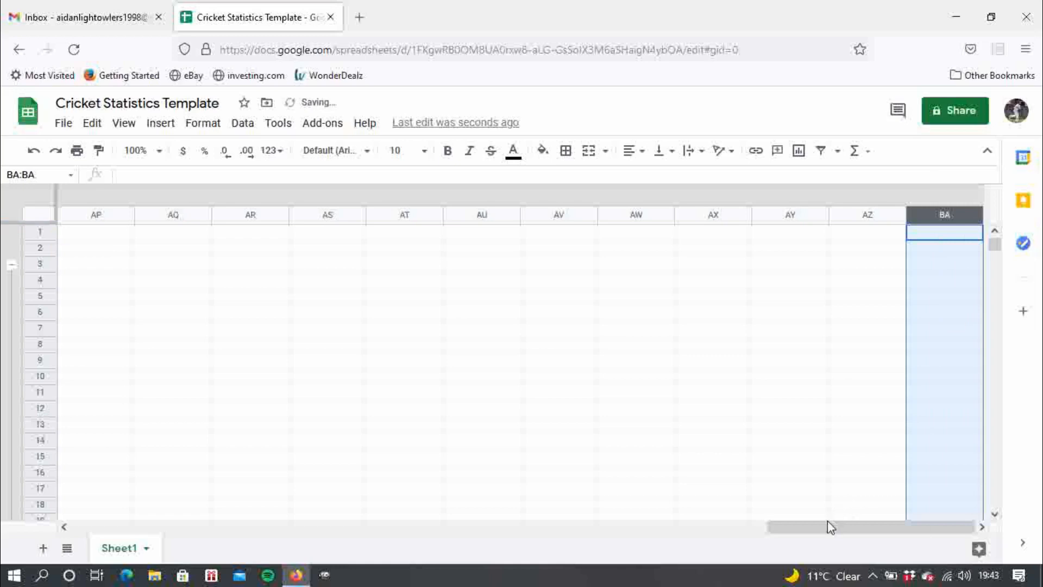
# Enter the dismissal headings TIMED OUT and RETIRED in cells AO2 and AP2, following HIT TWICE
pyautogui.moveTo(830, 526); pyautogui.dragTo(683, 492)
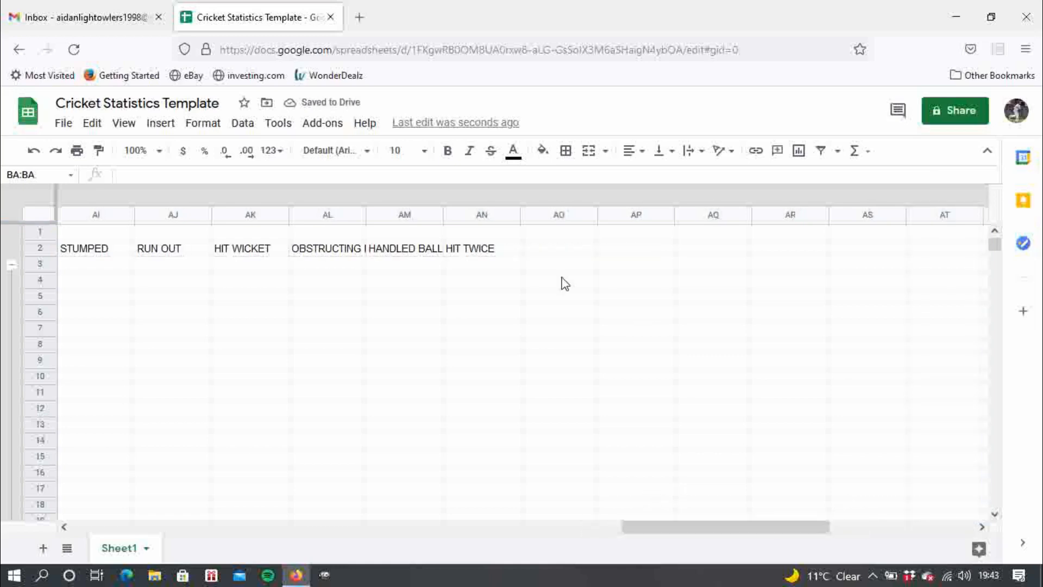
pyautogui.click(539, 252)
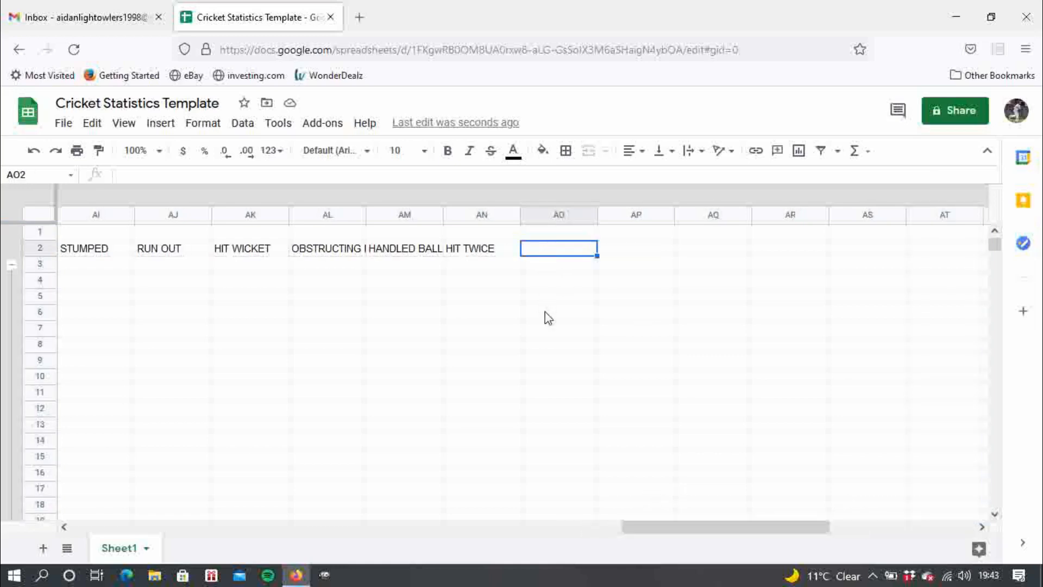
pyautogui.write('TIMED')
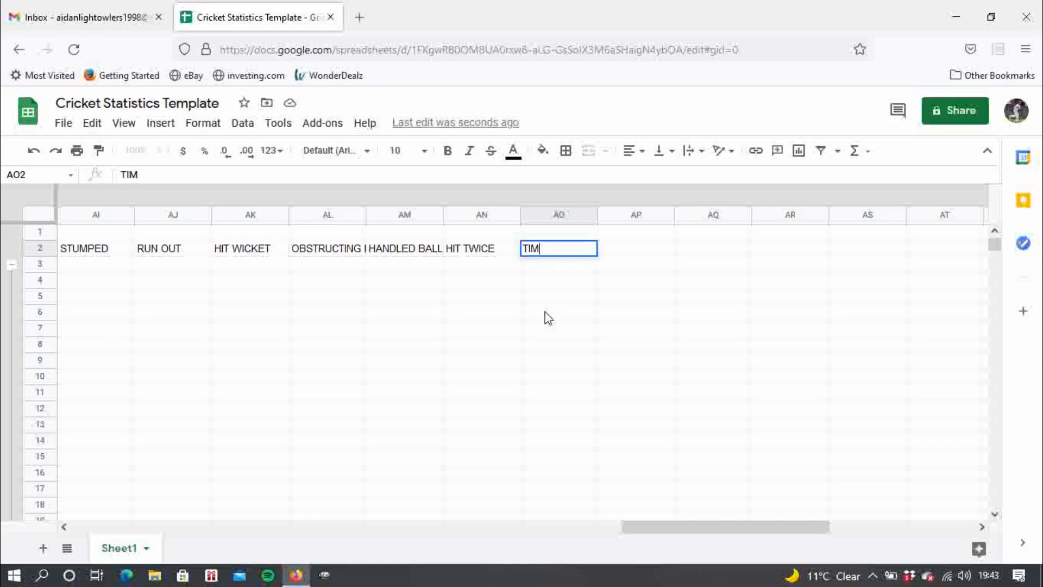
pyautogui.write('T')
pyautogui.press('Tab')
pyautogui.write('RETIRED')
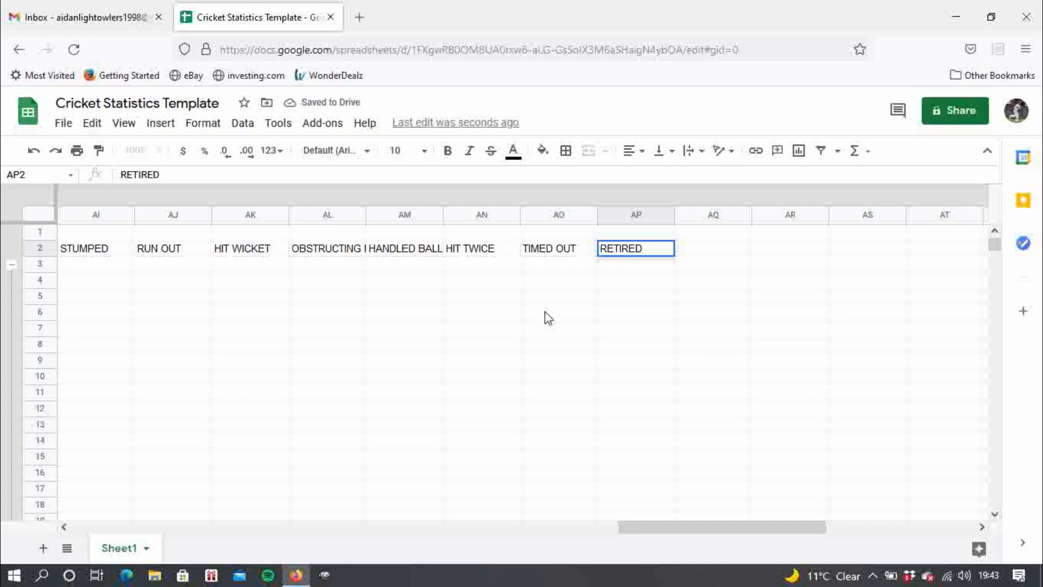
pyautogui.press('Tab')
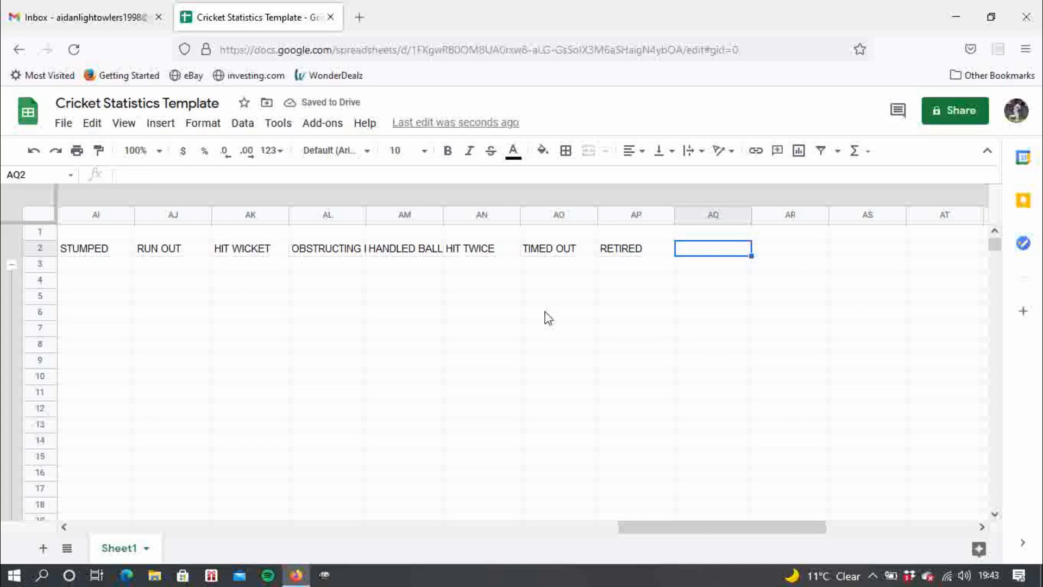
# Enter the batting milestone headings 50 and 100 in cells AQ2 and AR2, following RETIRED
pyautogui.write('50')
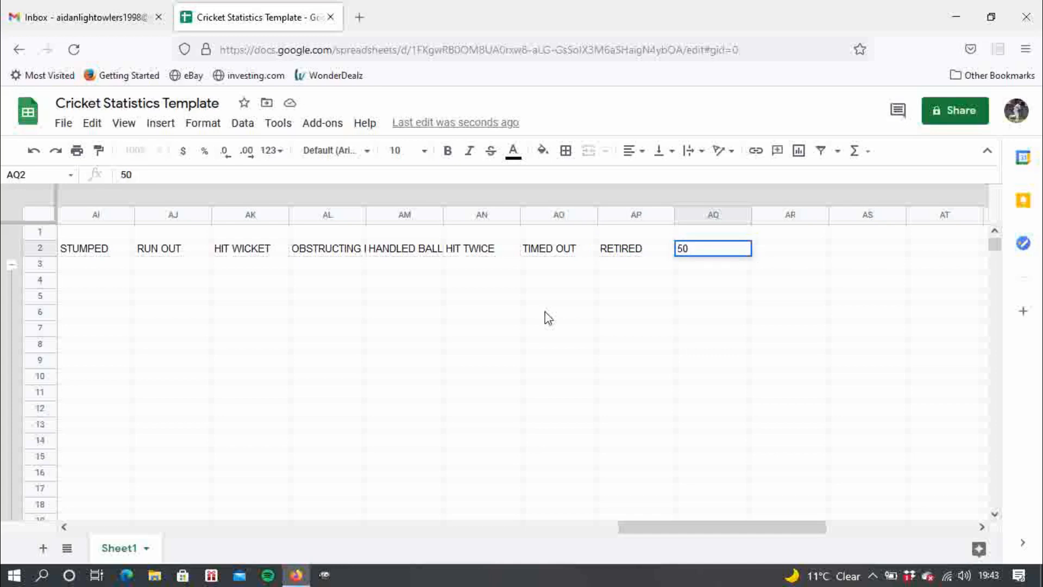
pyautogui.press('Tab')
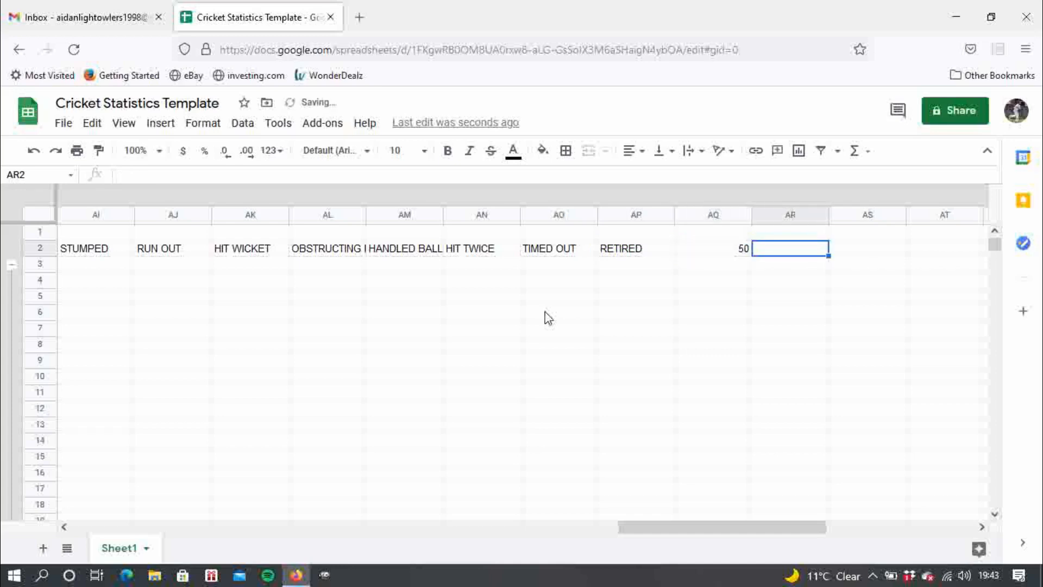
pyautogui.write('100')
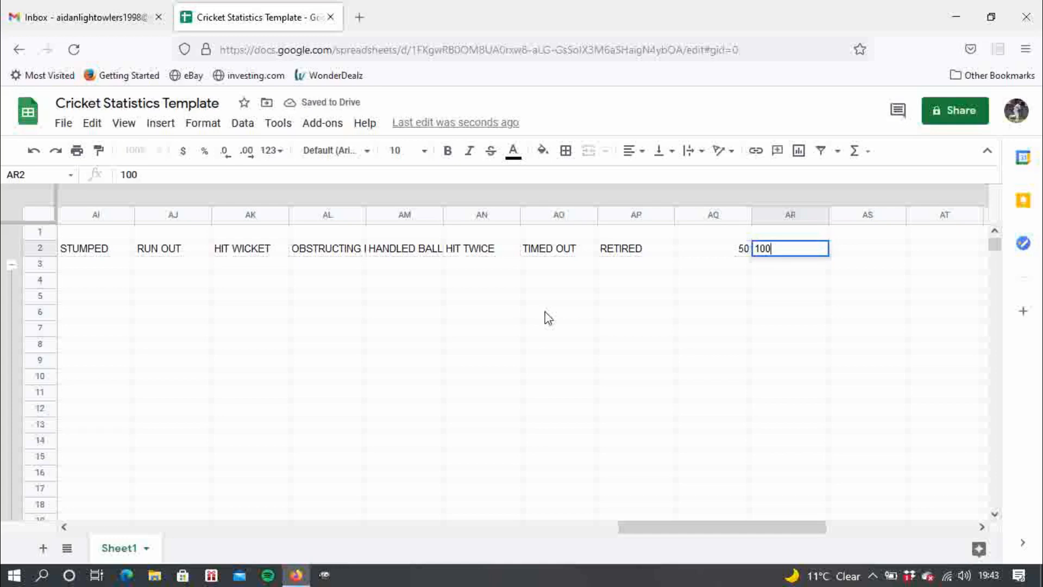
pyautogui.press('Tab')
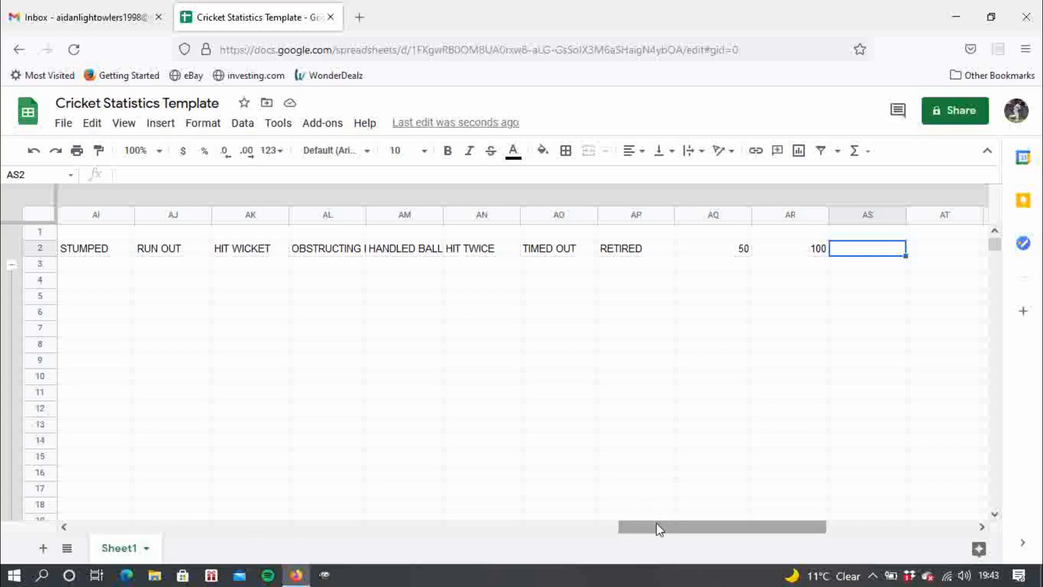
# Fit the widths of columns V to AR, from BATTING to the 100 heading, to their contents
pyautogui.moveTo(656, 523); pyautogui.dragTo(358, 472)
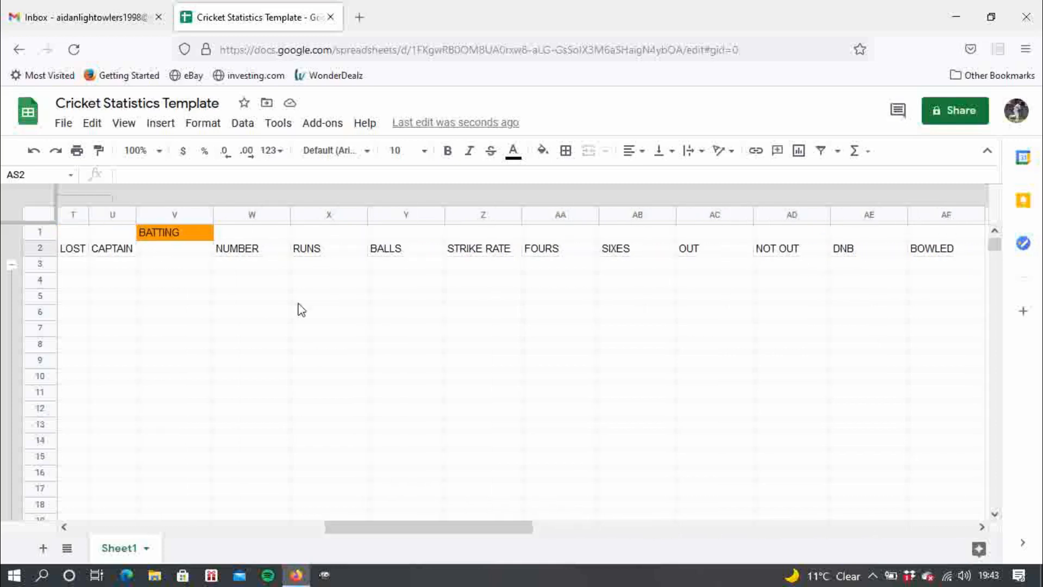
pyautogui.click(183, 216)
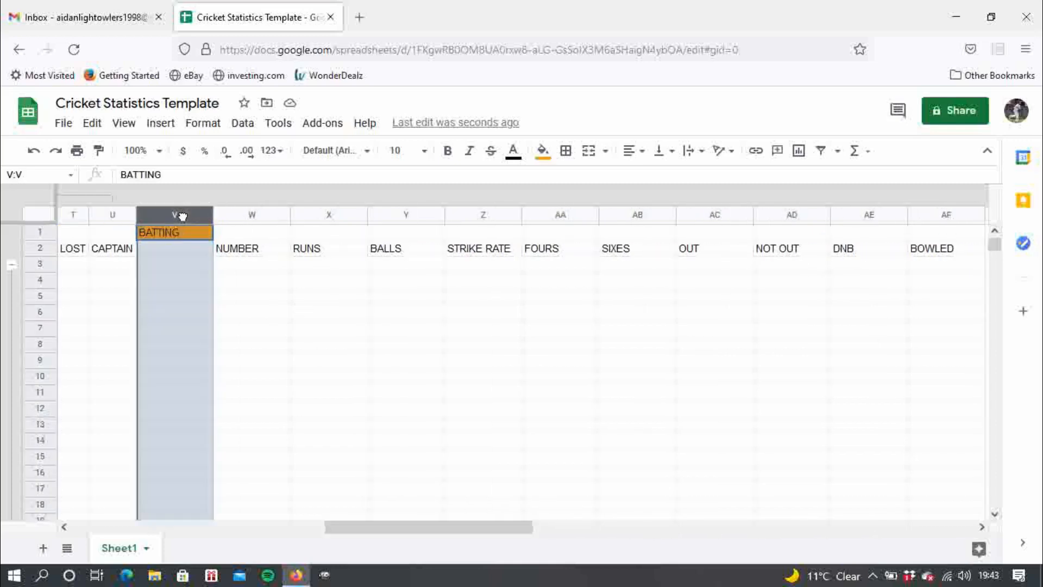
pyautogui.click(256, 282)
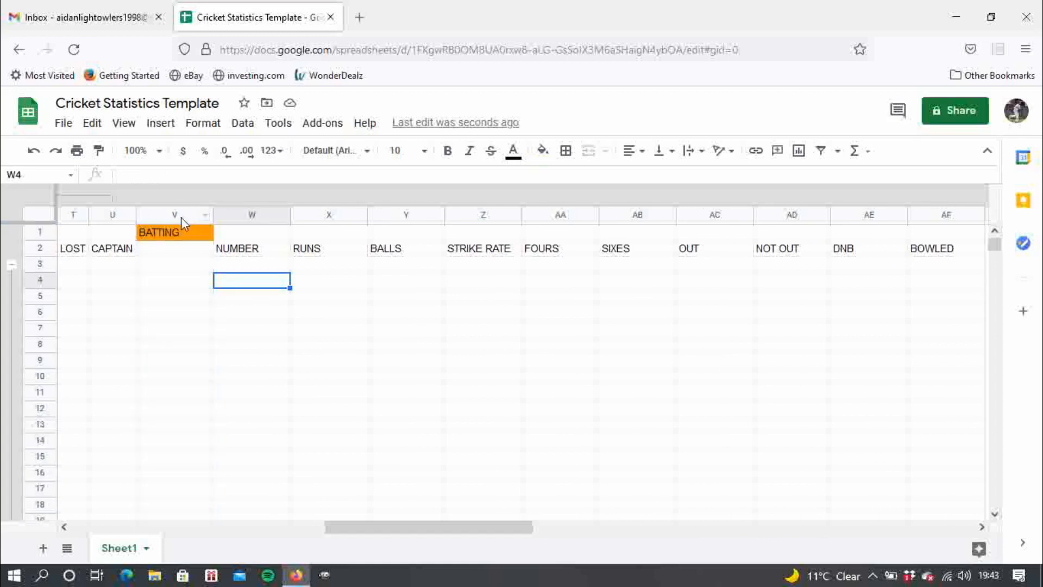
pyautogui.click(180, 217)
pyautogui.moveTo(181, 217)
pyautogui.mouseDown()
pyautogui.moveTo(269, 214)
pyautogui.moveTo(185, 214)
pyautogui.mouseUp()
pyautogui.click(180, 249)
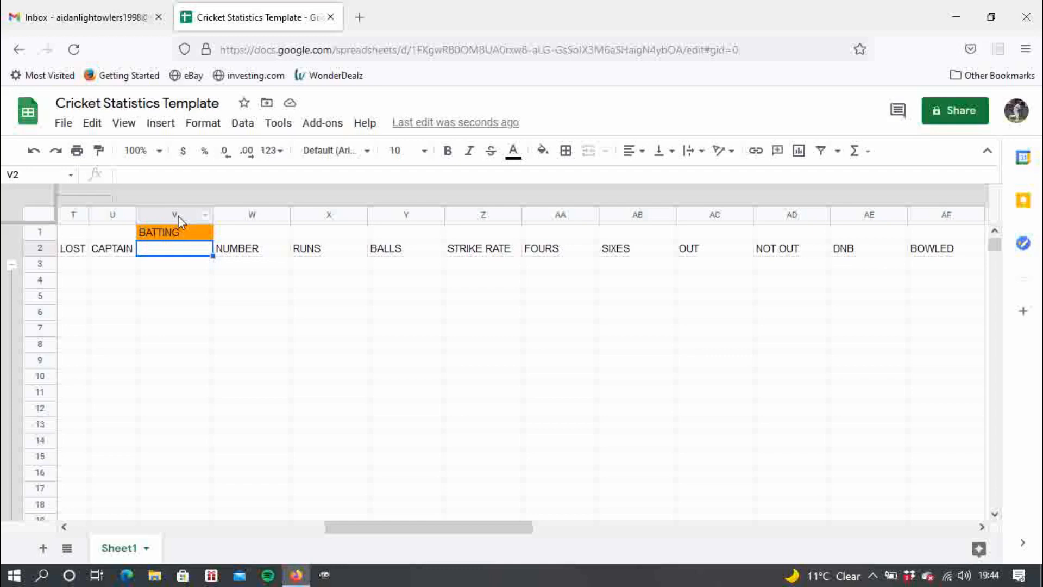
pyautogui.moveTo(178, 217); pyautogui.dragTo(304, 216)
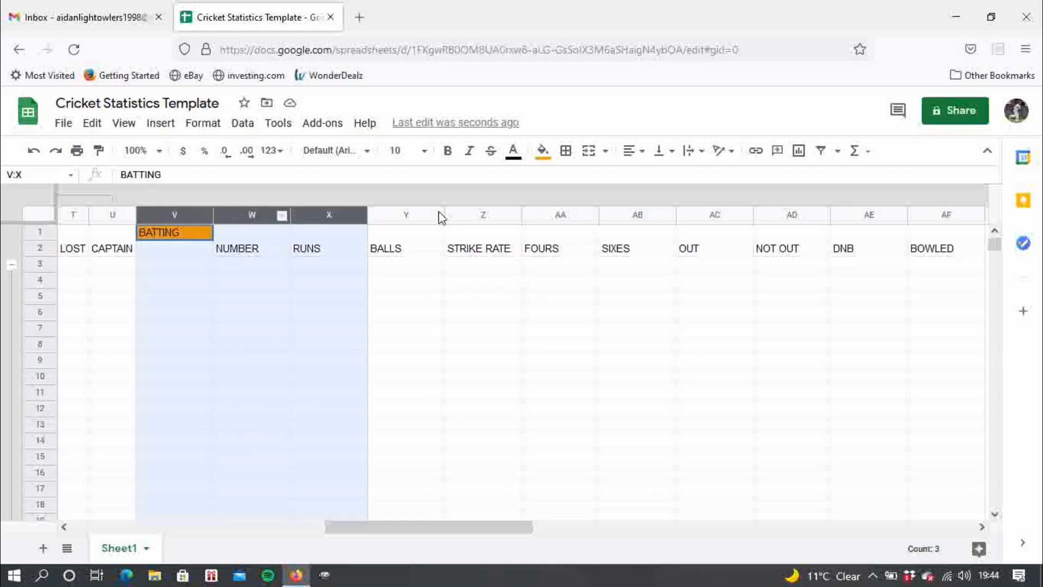
pyautogui.moveTo(441, 217); pyautogui.dragTo(751, 220)
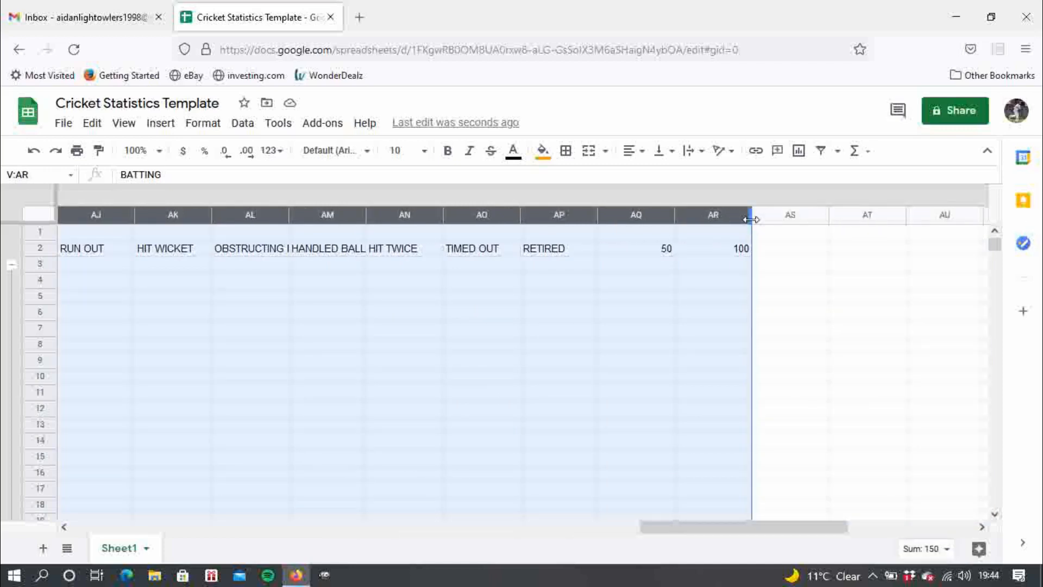
pyautogui.doubleClick(751, 220)
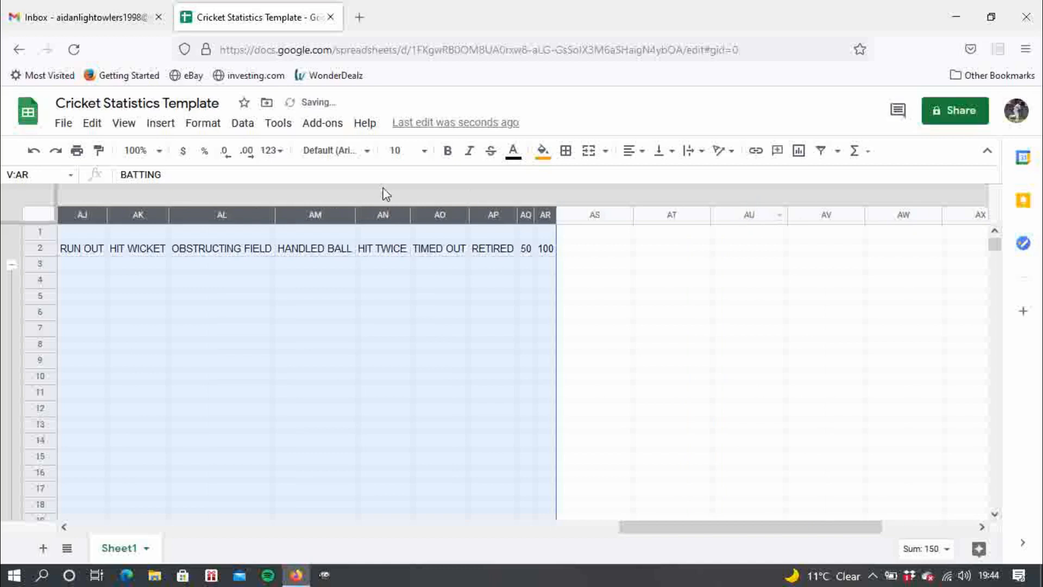
pyautogui.click(158, 319)
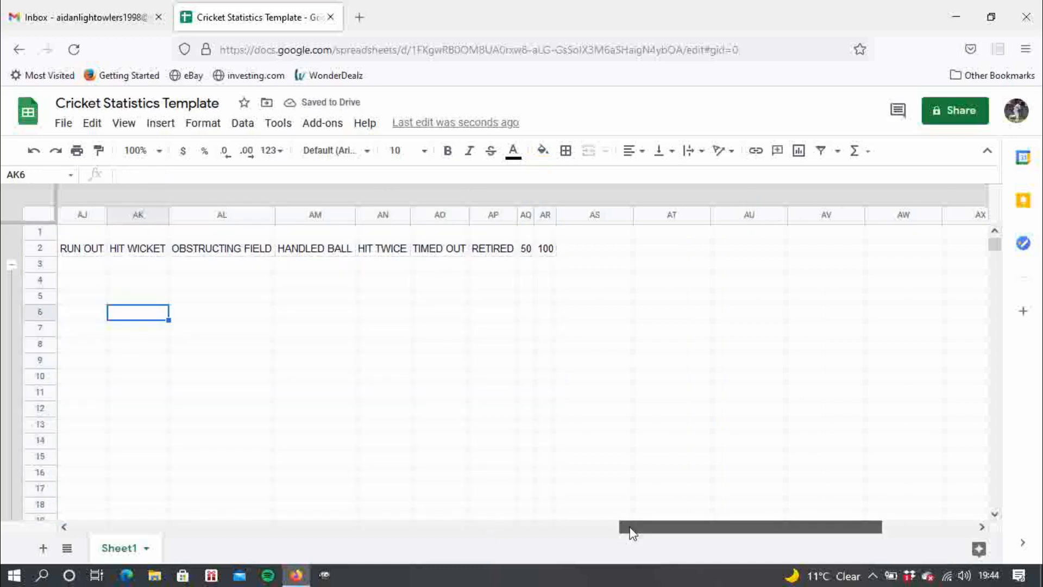
pyautogui.moveTo(632, 532); pyautogui.dragTo(409, 486)
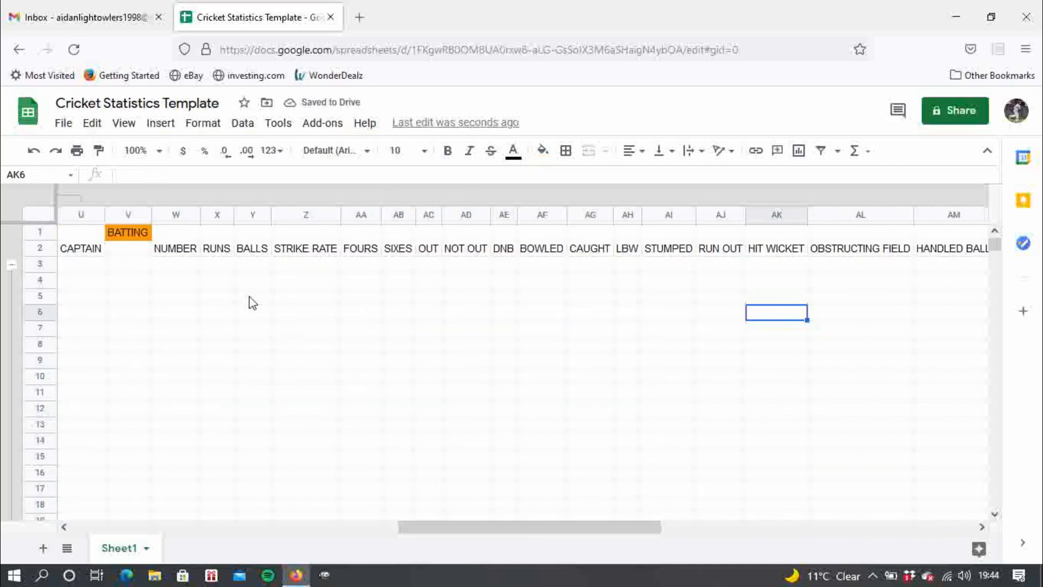
# Group columns W to AR, from NUMBER to the 100 heading, so the batting details can be collapsed
pyautogui.click(174, 215)
pyautogui.click(232, 279)
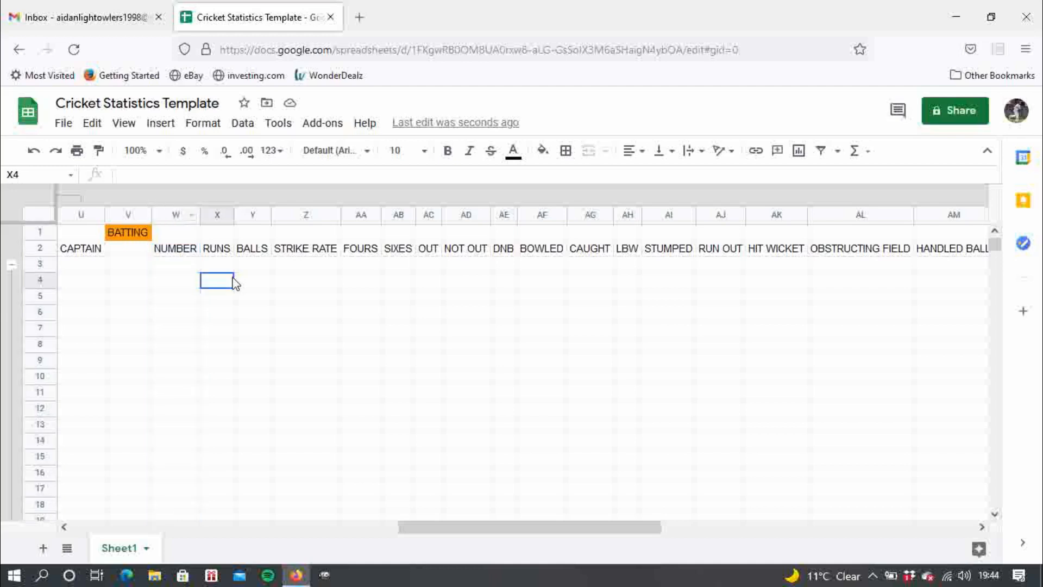
pyautogui.moveTo(179, 215); pyautogui.dragTo(624, 209)
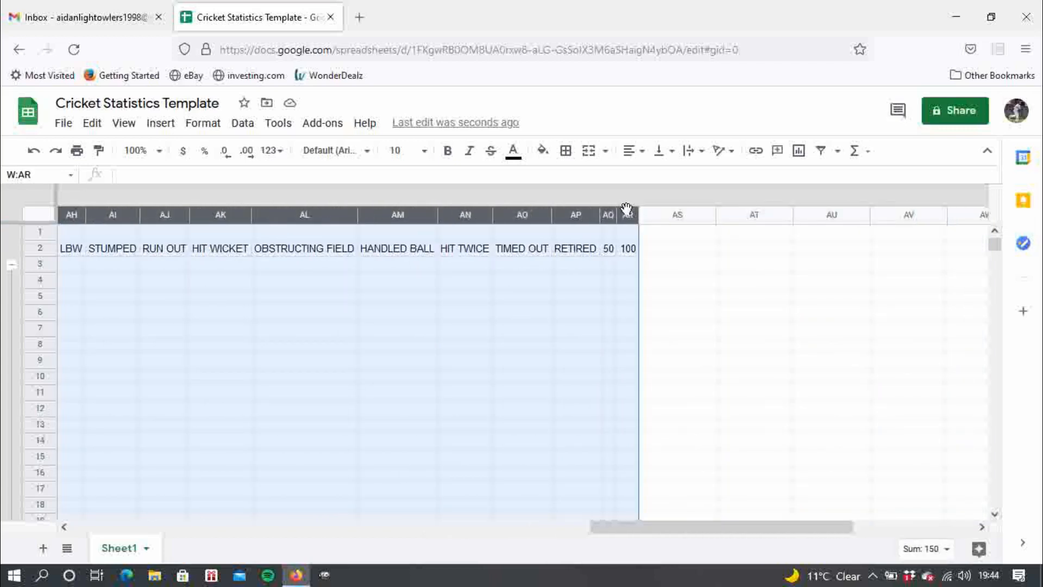
pyautogui.click(239, 124)
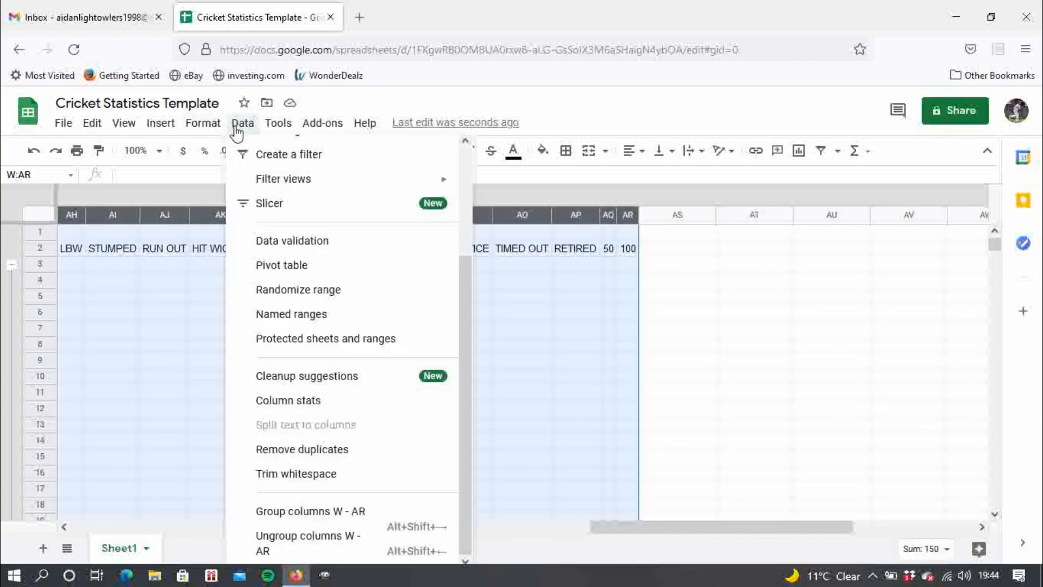
pyautogui.click(325, 516)
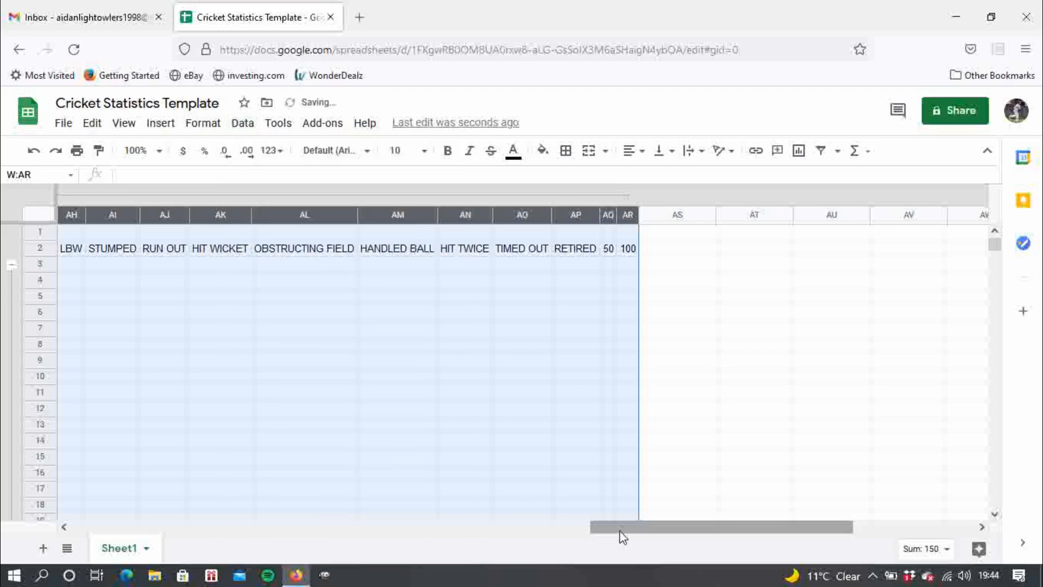
pyautogui.moveTo(619, 531); pyautogui.dragTo(387, 402)
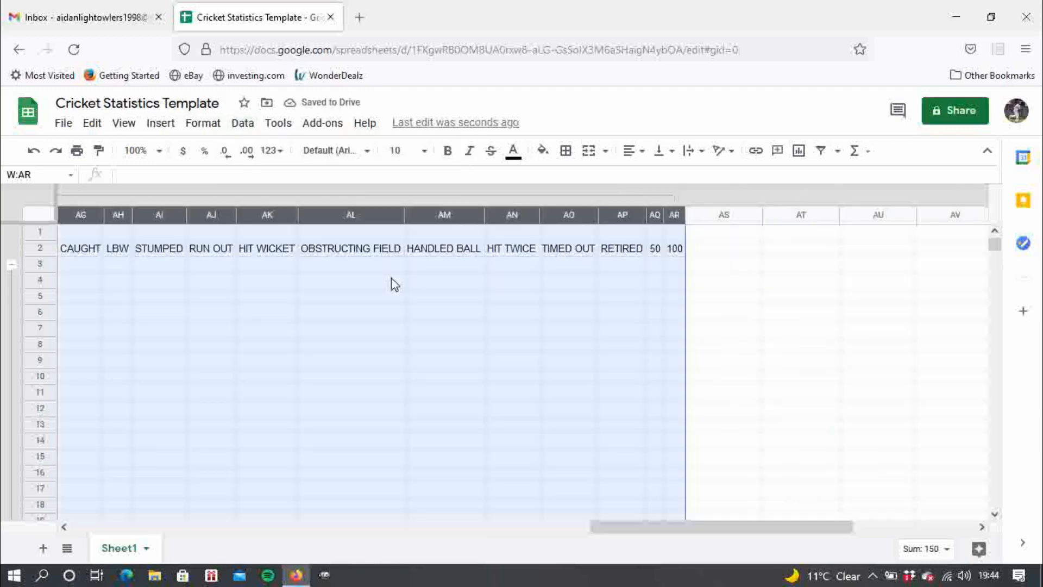
pyautogui.click(705, 266)
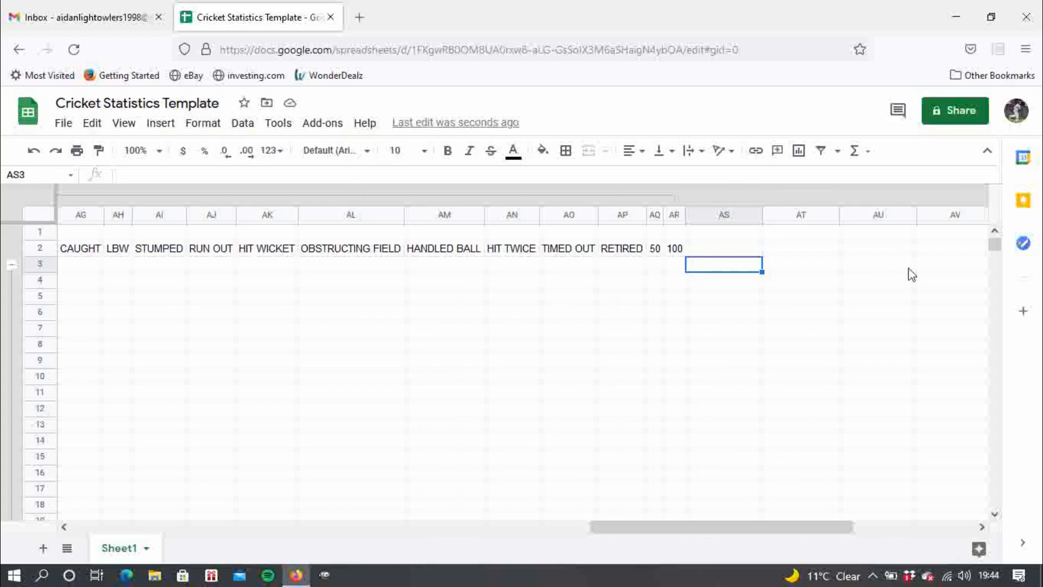
# Enter the section heading BOWLING in cell AS1 and fill the cell with yellow
pyautogui.moveTo(724, 531); pyautogui.dragTo(768, 530)
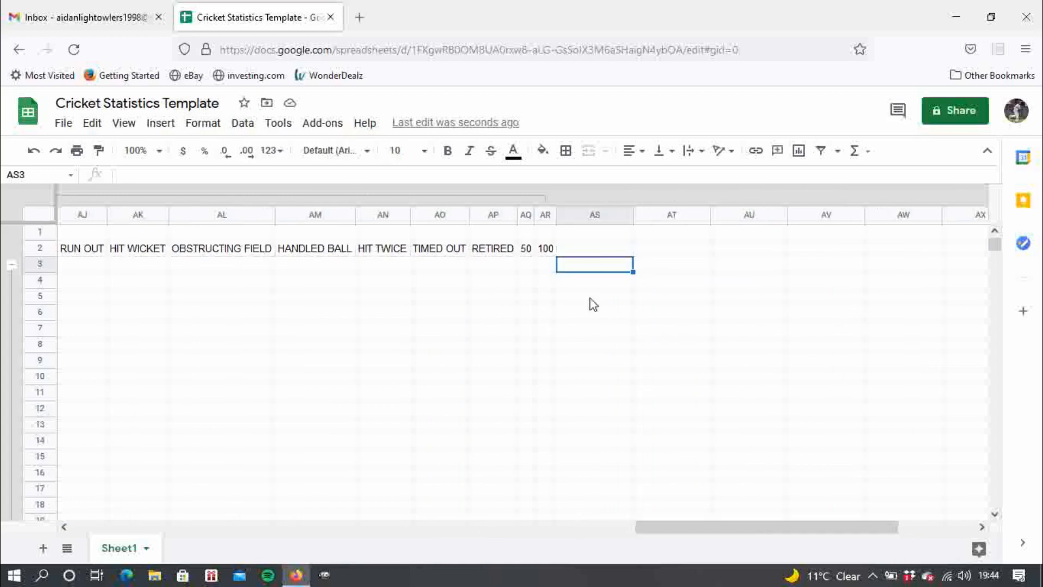
pyautogui.click(584, 235)
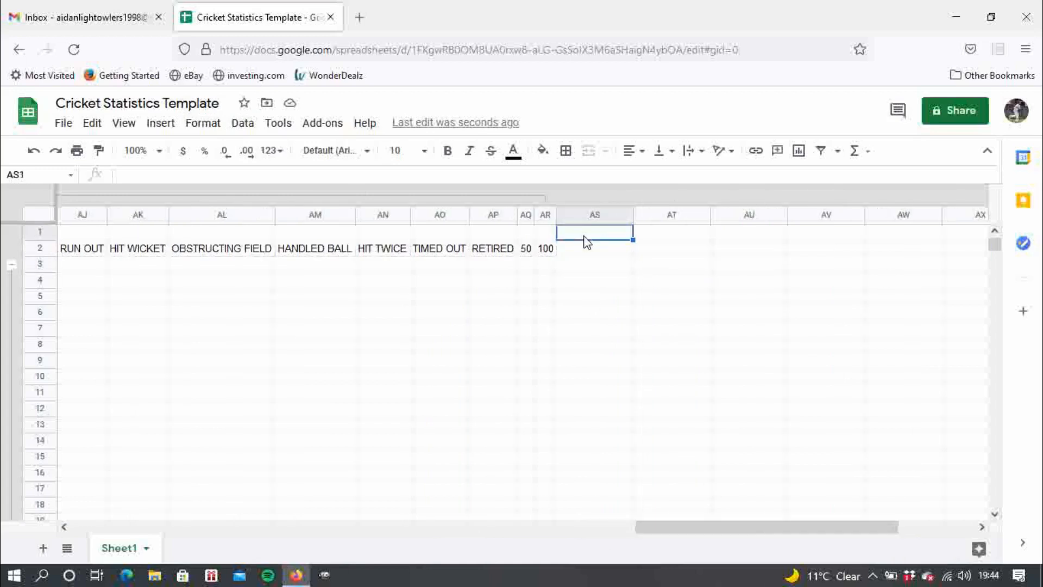
pyautogui.write('BOWLIN')
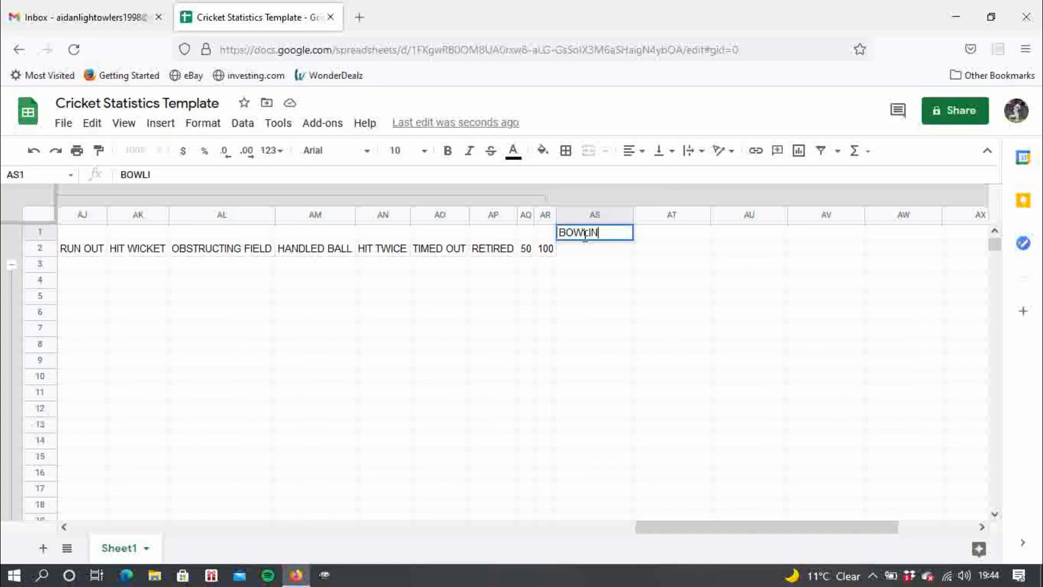
pyautogui.write('G')
pyautogui.press('Return')
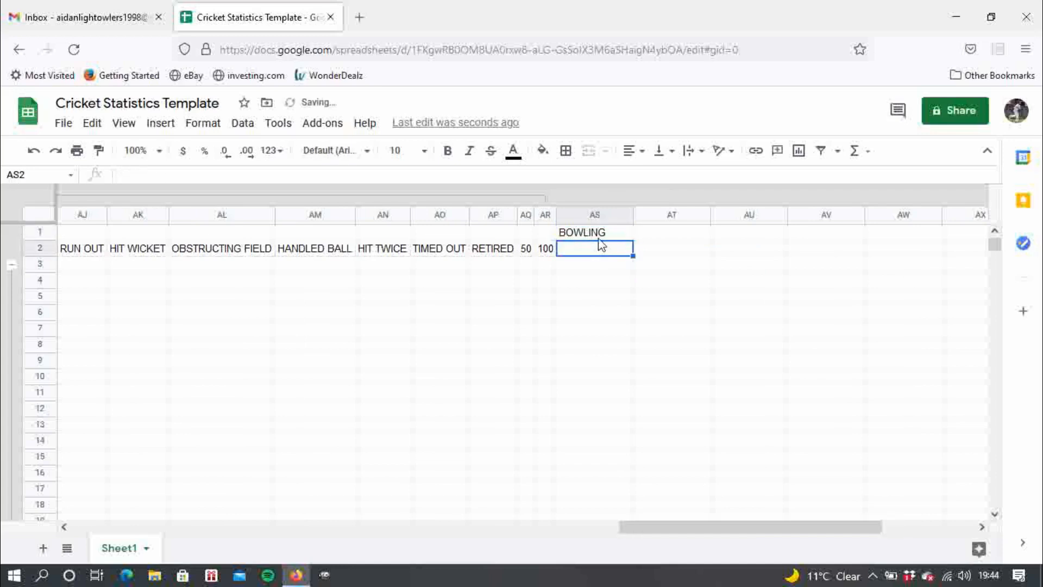
pyautogui.click(594, 232)
pyautogui.click(542, 152)
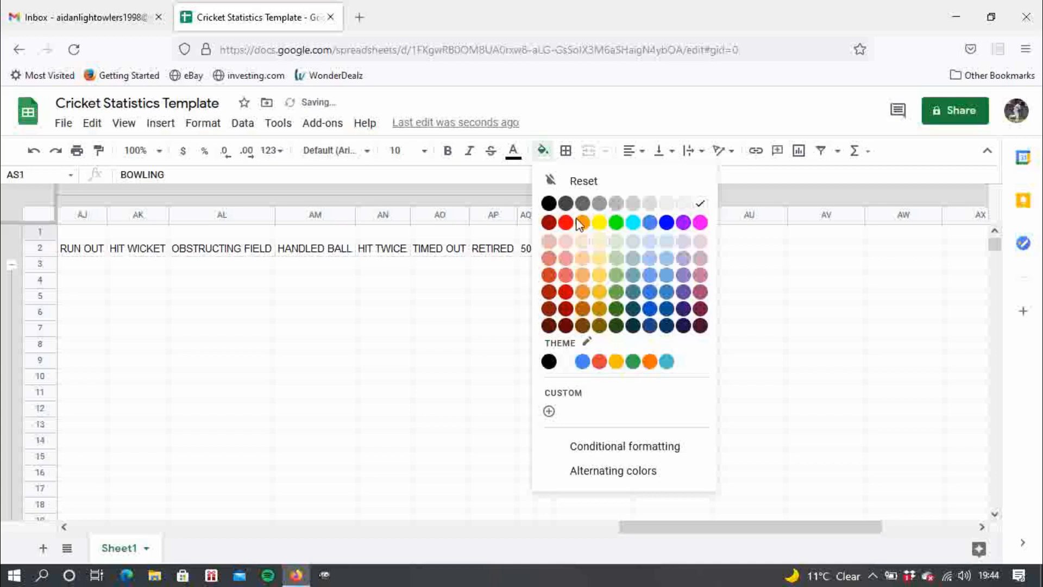
pyautogui.click(599, 222)
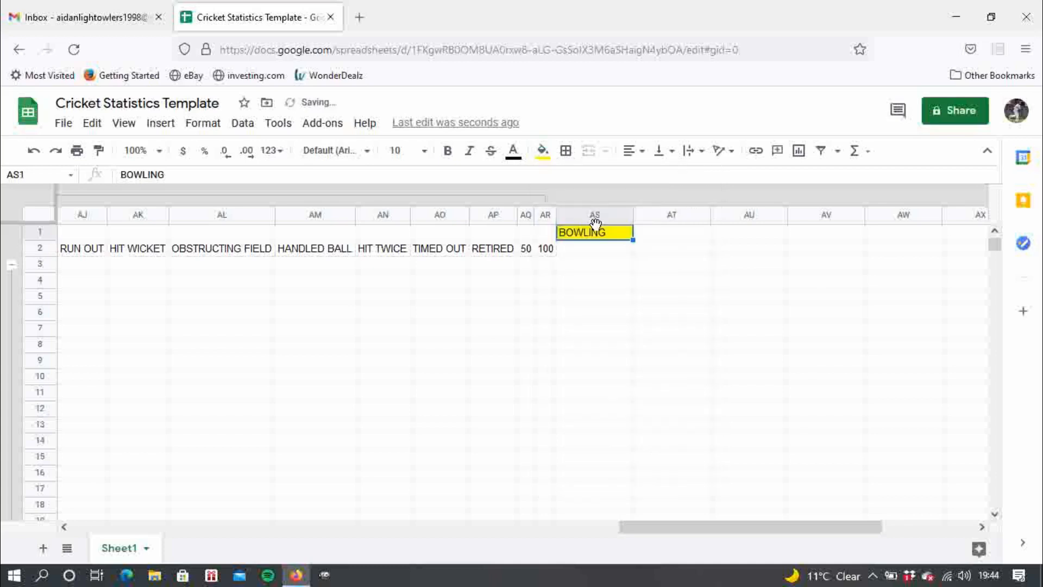
# Enter the bowling headings BALLS, OVERS and WICKETS in cells AT2 to AV2
pyautogui.click(674, 251)
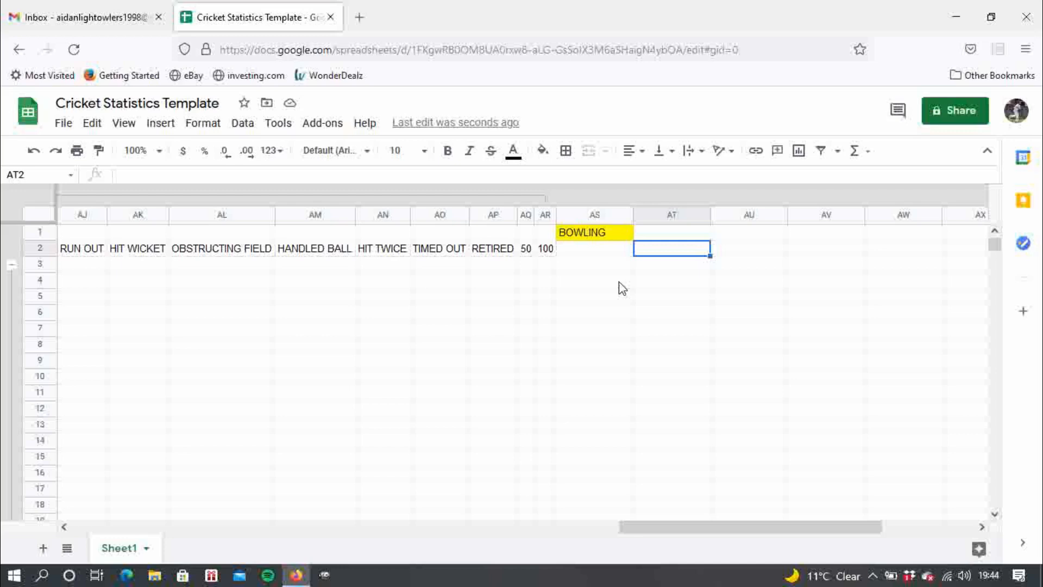
pyautogui.write('B')
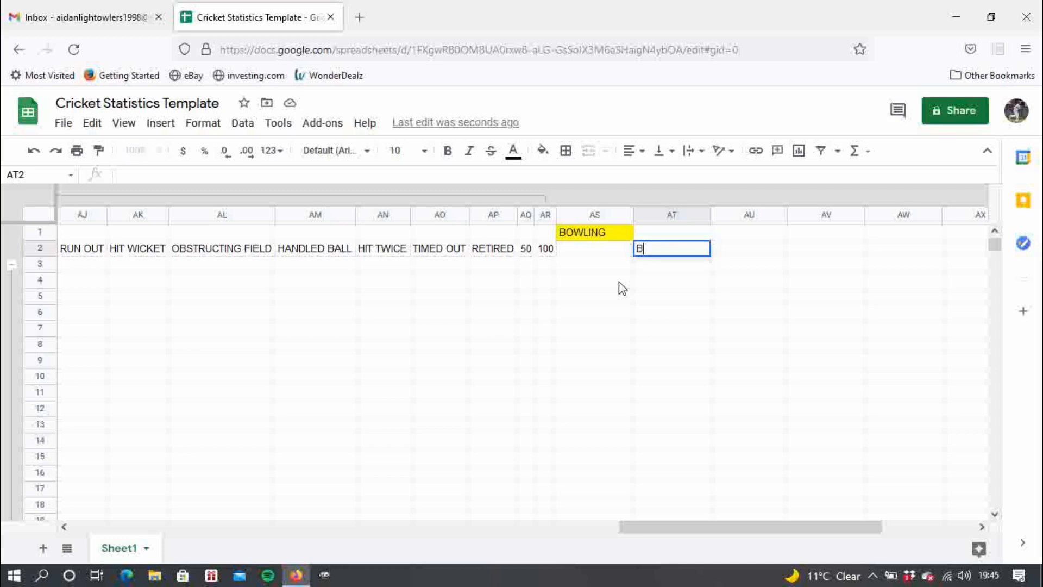
pyautogui.write('ALLS')
pyautogui.press('Return')
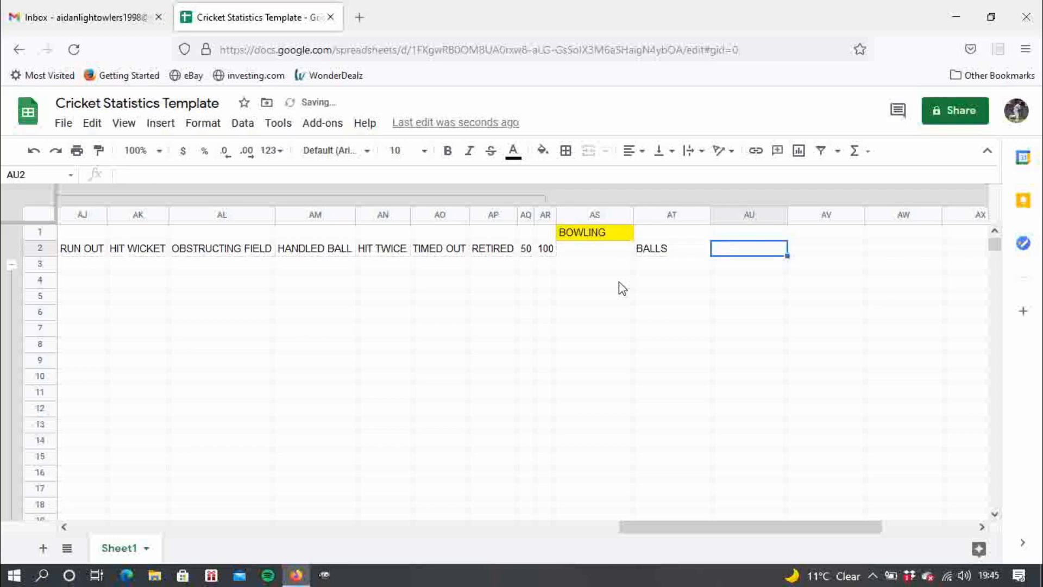
pyautogui.write('OVERS')
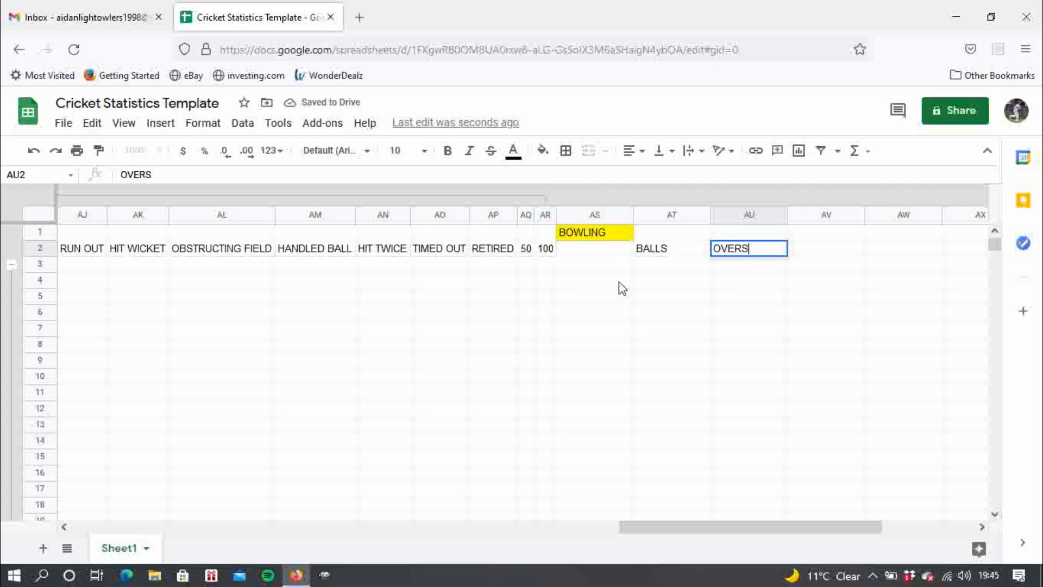
pyautogui.press('Tab')
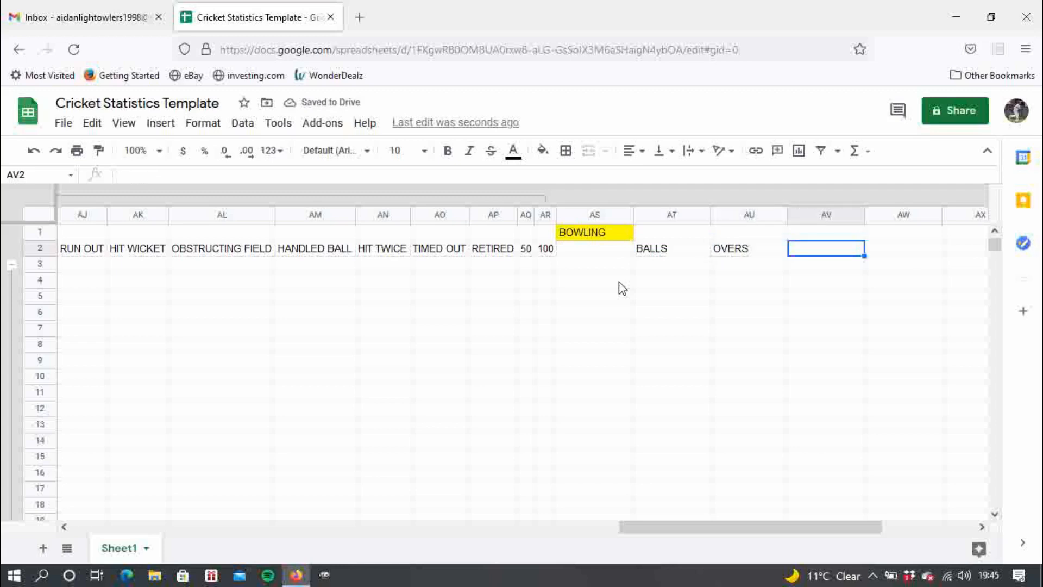
pyautogui.write('WICKETS')
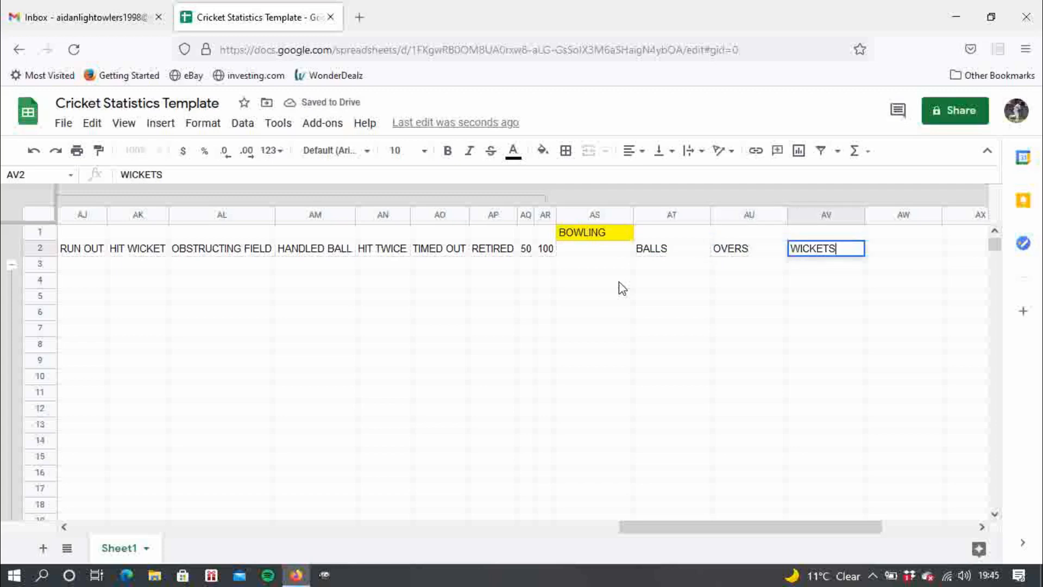
pyautogui.press('Return')
# Enter the heading RUNS in cell AW2, following WICKETS
pyautogui.press('Left')
pyautogui.press('Left')
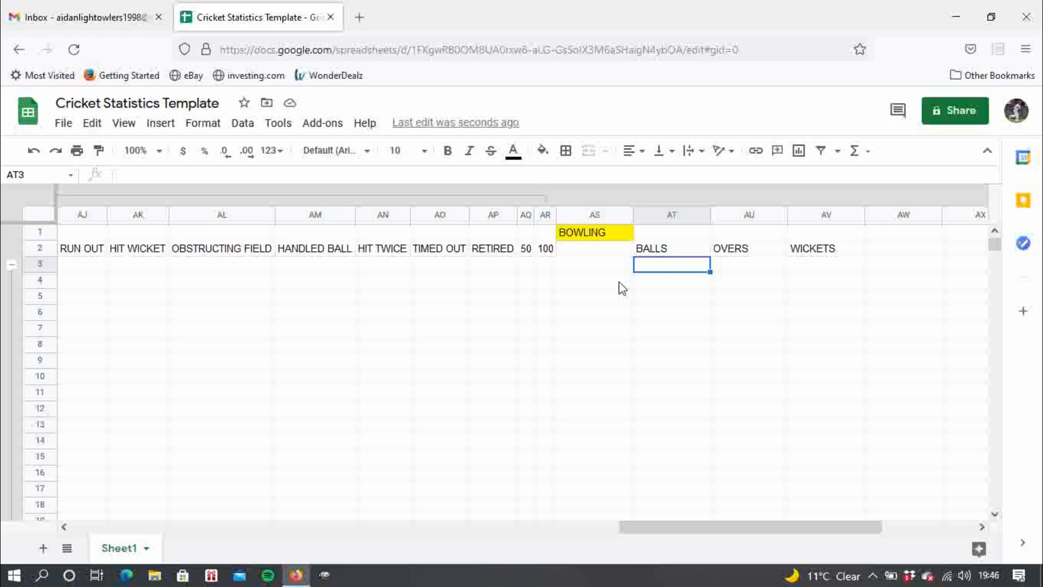
pyautogui.press('Right')
pyautogui.press('Right')
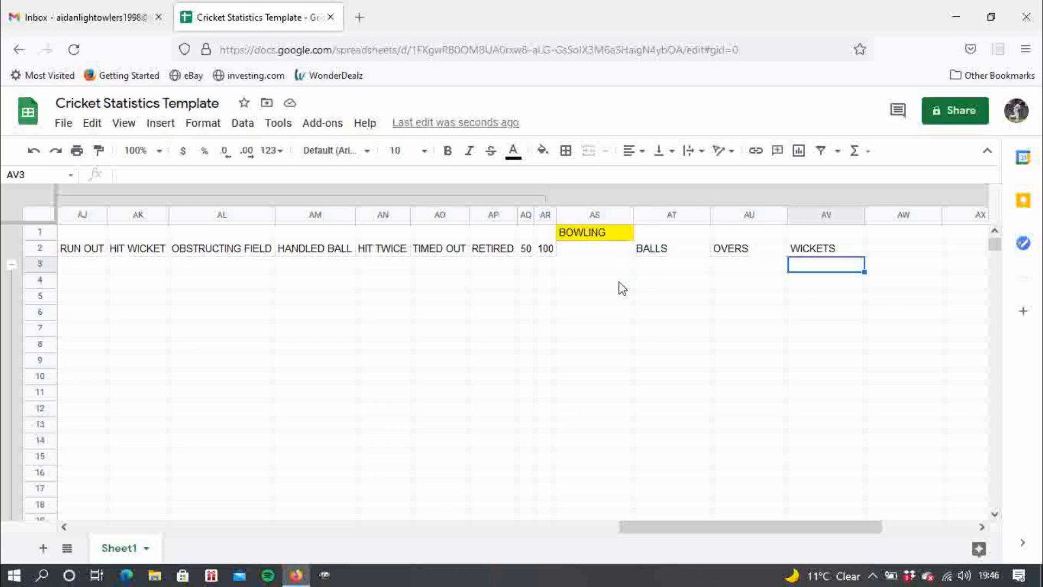
pyautogui.press('Right')
pyautogui.press('Up')
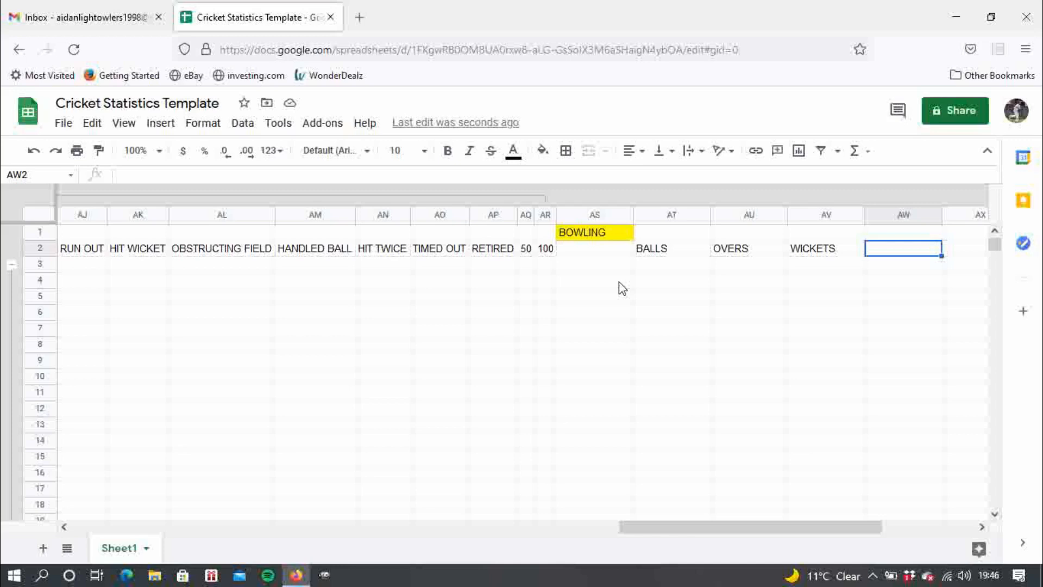
pyautogui.write('RUNS')
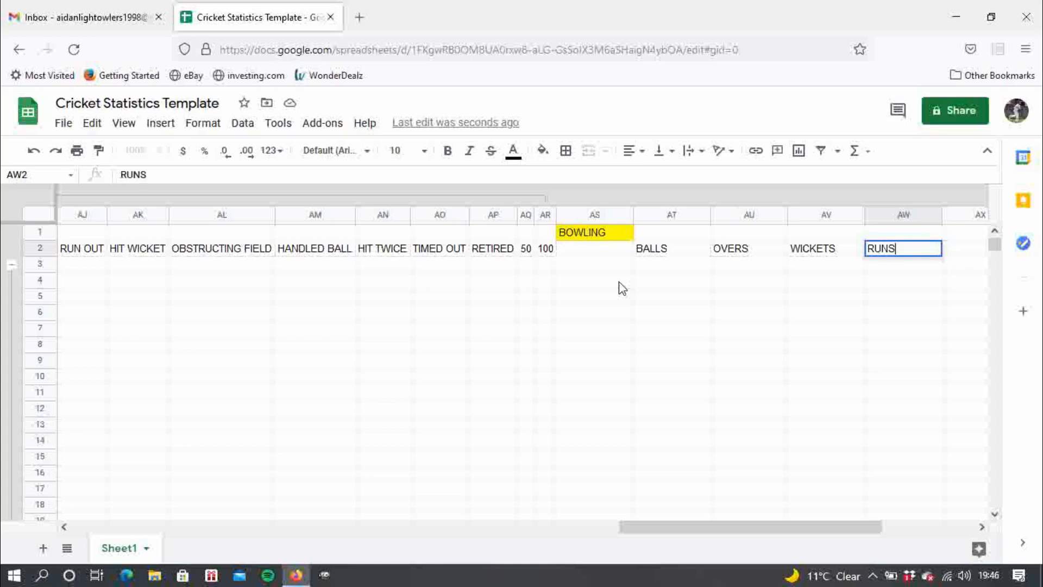
pyautogui.press('Tab')
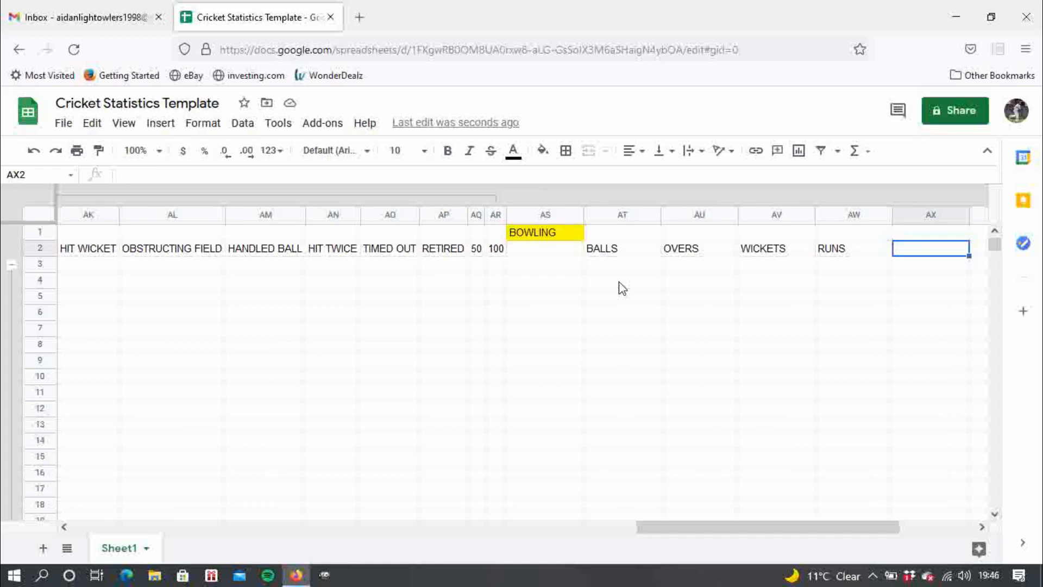
# Enter the extras headings WIDES and NO BALLS in cells AX2 and AY2, following RUNS
pyautogui.write('WIDES')
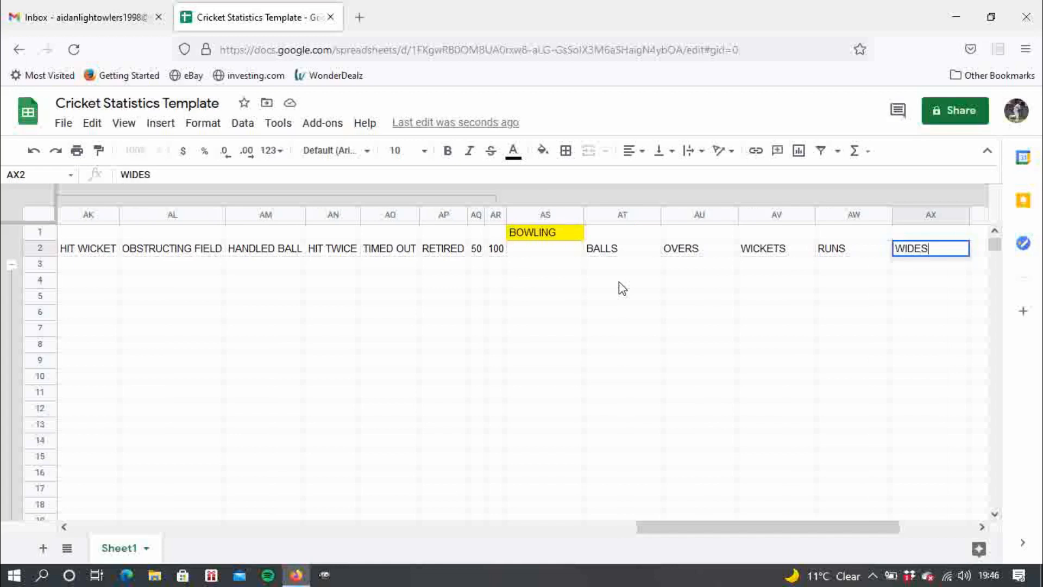
pyautogui.press('Tab')
pyautogui.write('NO')
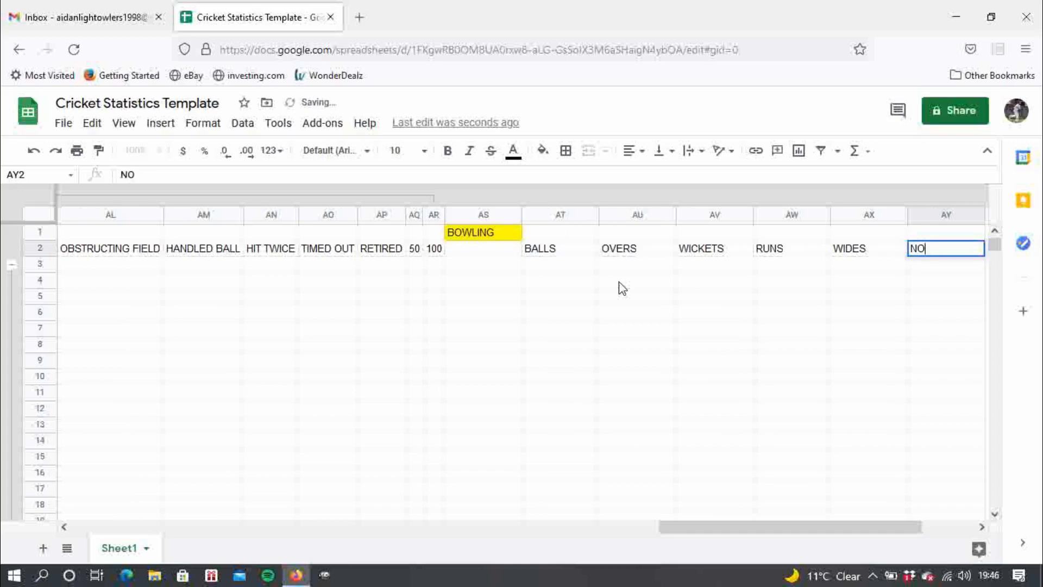
pyautogui.write(' BALLS')
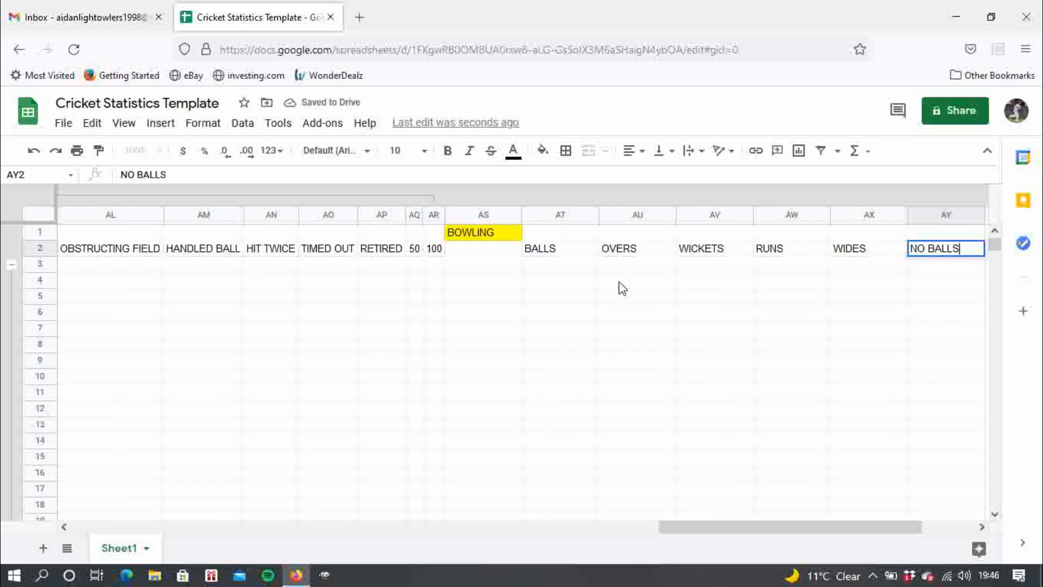
pyautogui.press('Tab')
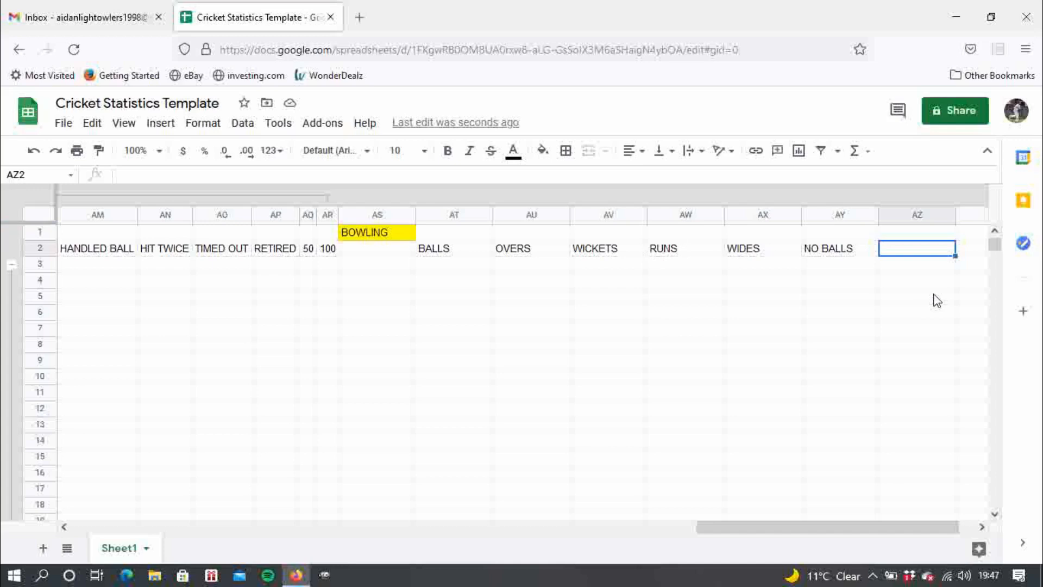
# Enter the wicket-type headings BOWLED and LBW in cells AZ2 and BA2, following NO BALLS
pyautogui.write('BOWLED')
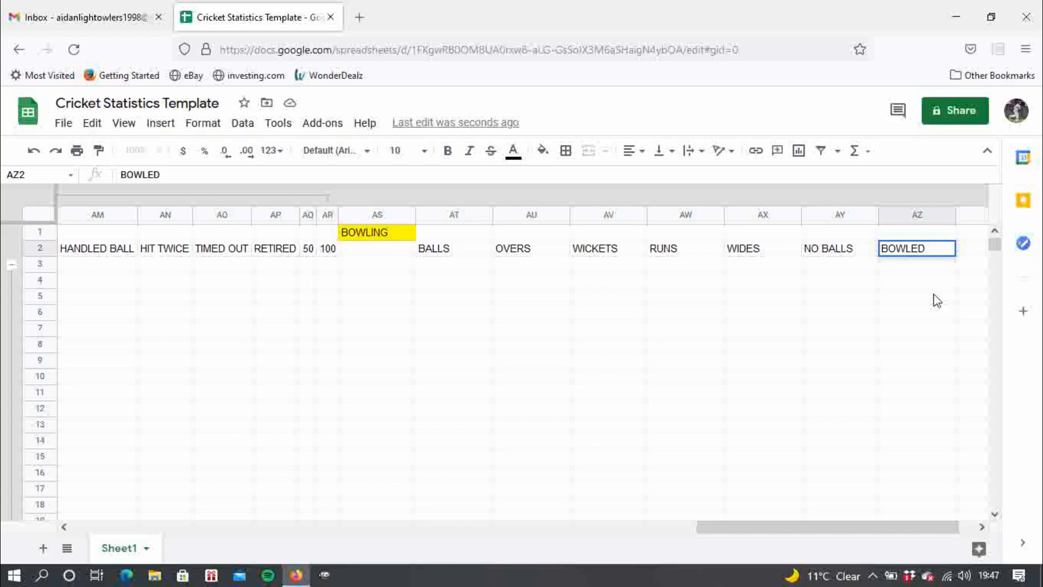
pyautogui.press('Tab')
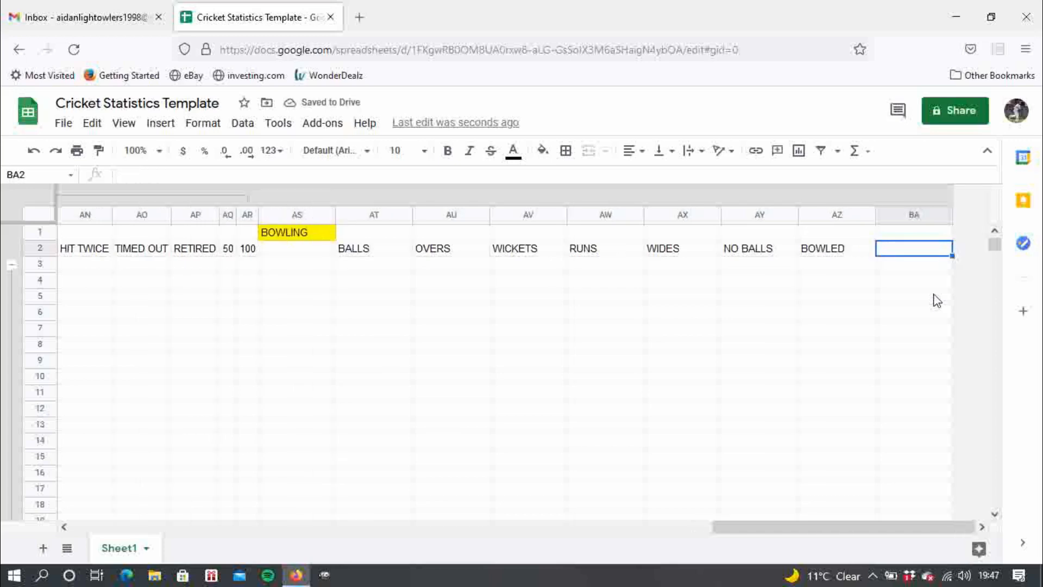
pyautogui.write('LBW')
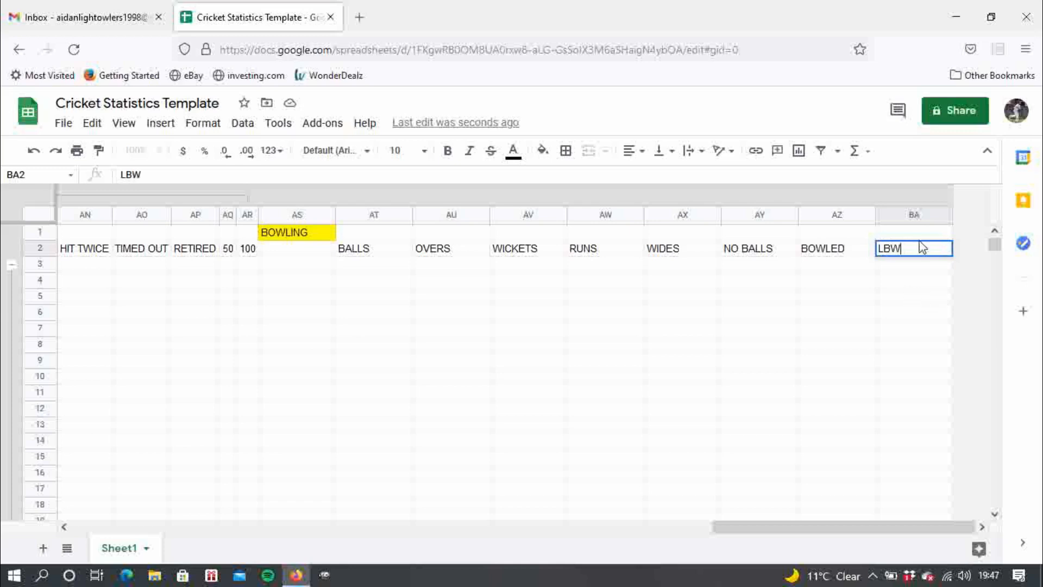
# Insert three blank columns one at a time after the LBW column, extending the sheet through column BD
pyautogui.rightClick(914, 215)
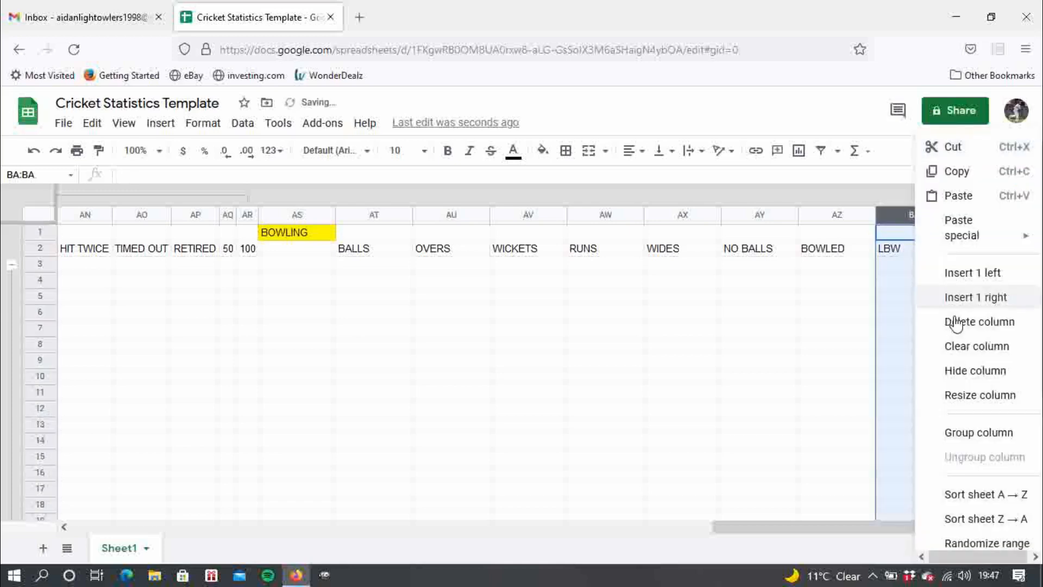
pyautogui.click(970, 298)
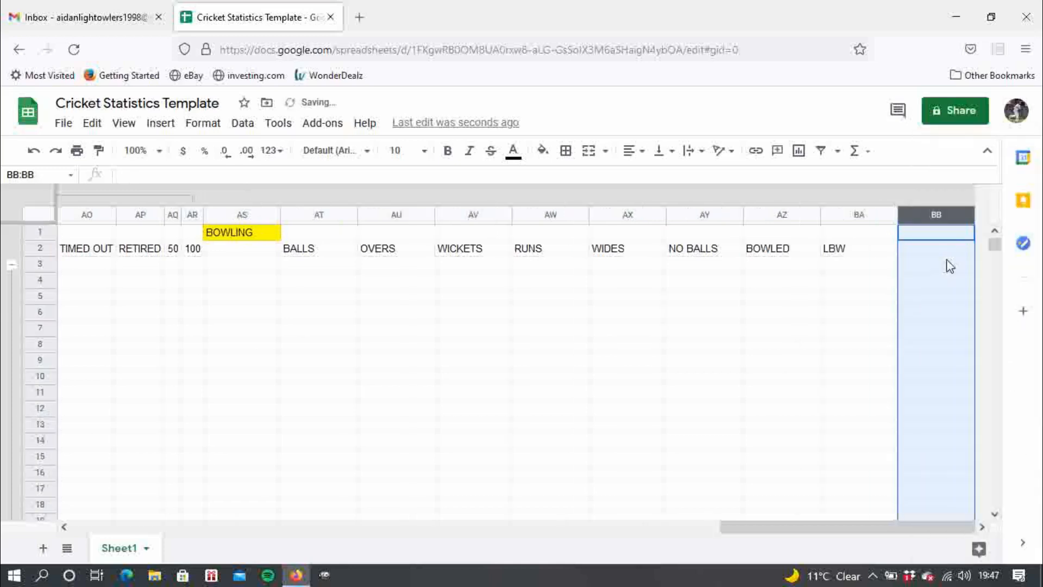
pyautogui.rightClick(924, 215)
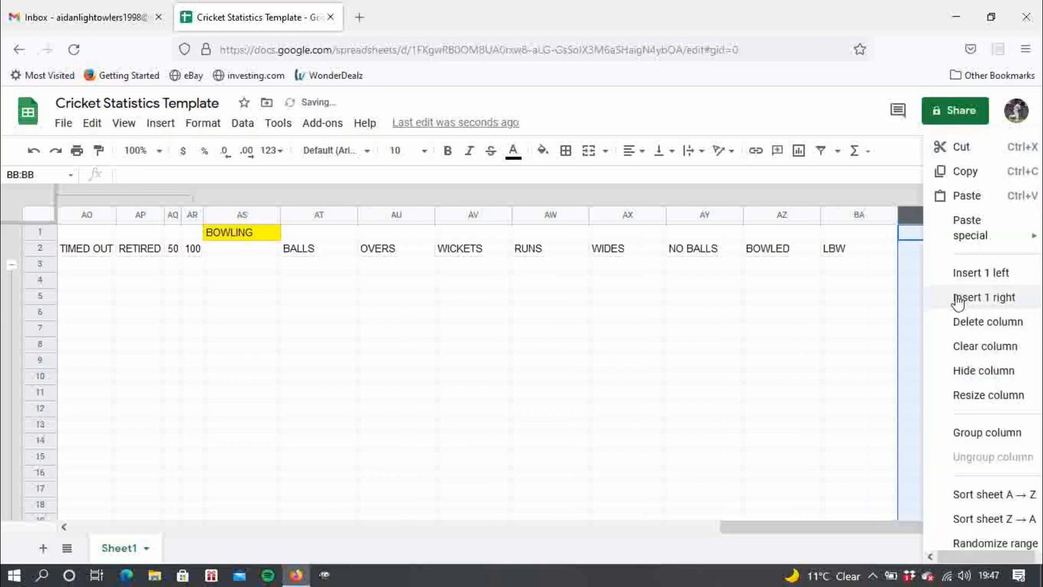
pyautogui.click(958, 299)
pyautogui.rightClick(933, 215)
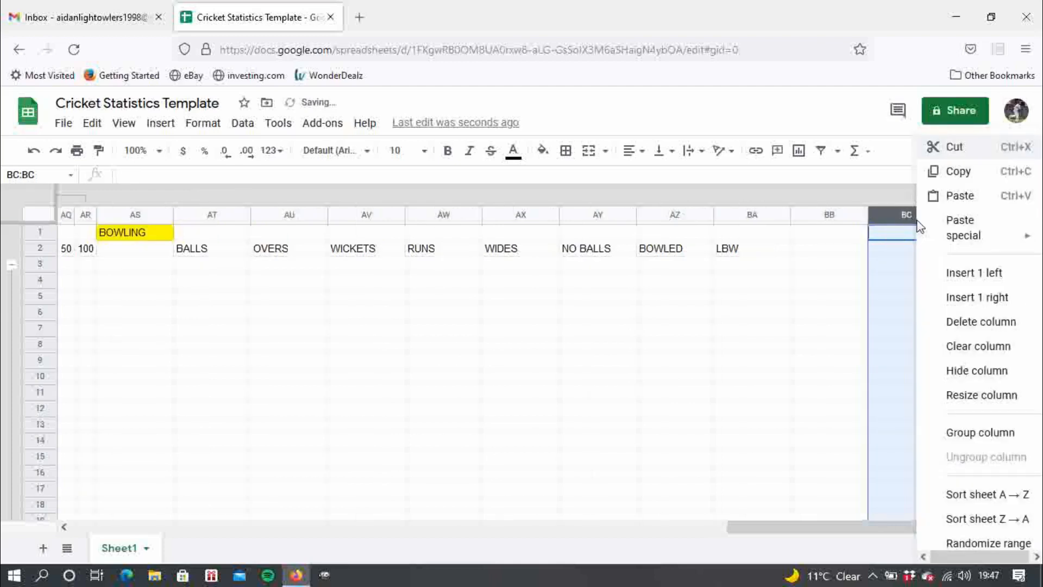
pyautogui.click(984, 299)
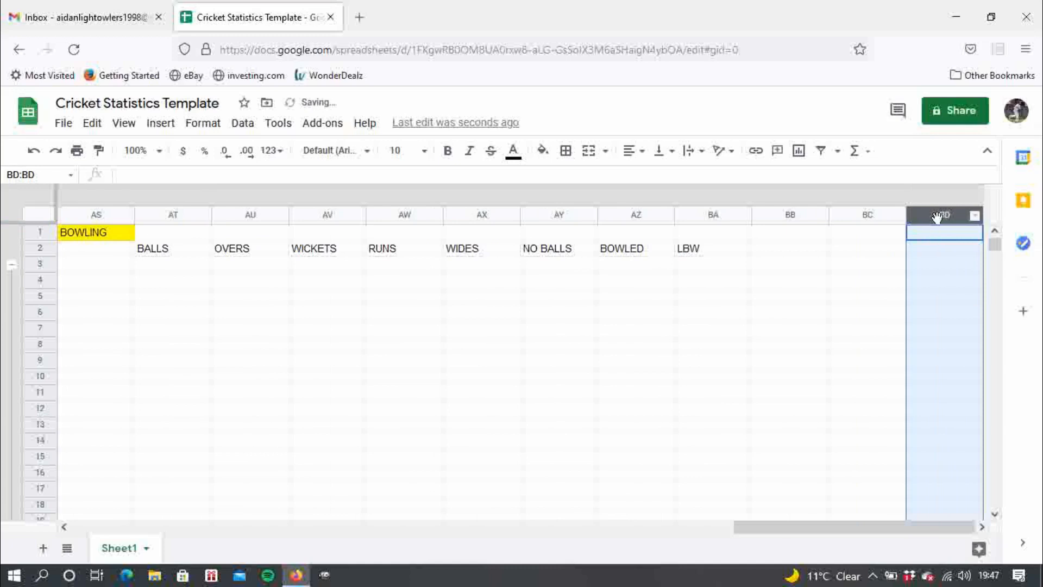
# Insert four more blank columns one at a time at the sheet's end, extending it from column BD through BH
pyautogui.rightClick(937, 216)
pyautogui.click(982, 297)
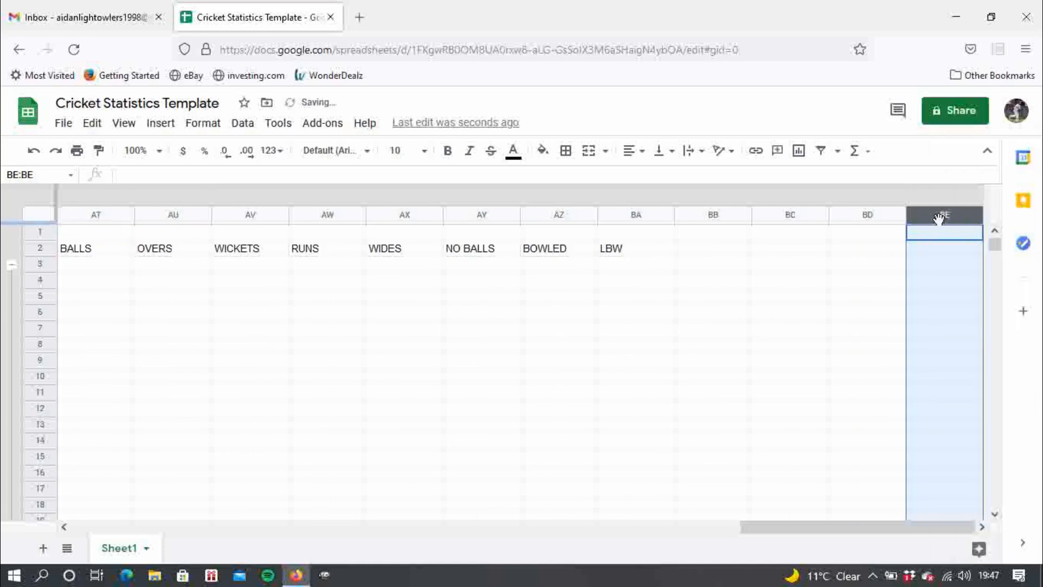
pyautogui.rightClick(939, 217)
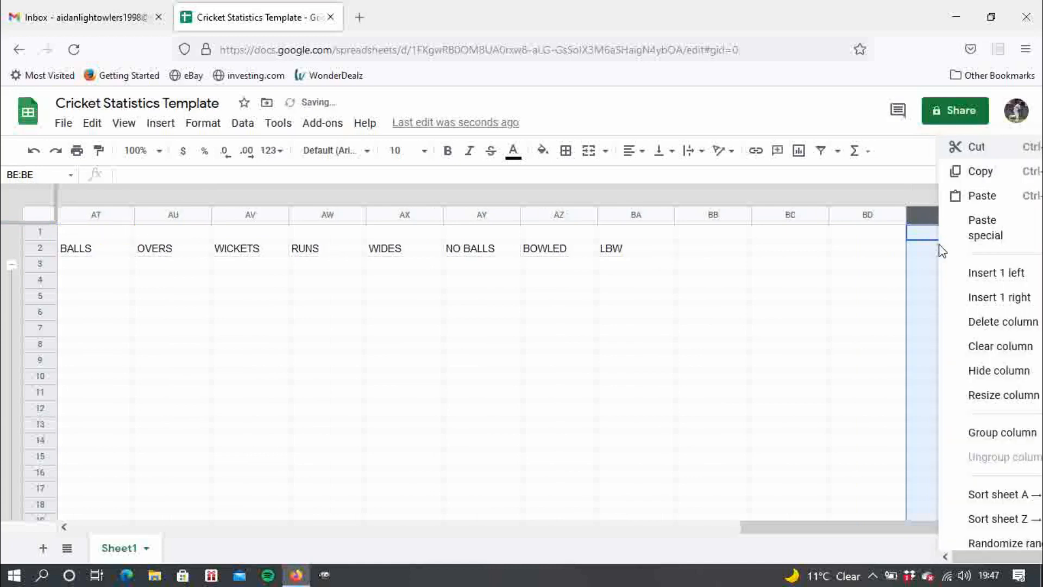
pyautogui.click(975, 299)
pyautogui.rightClick(940, 217)
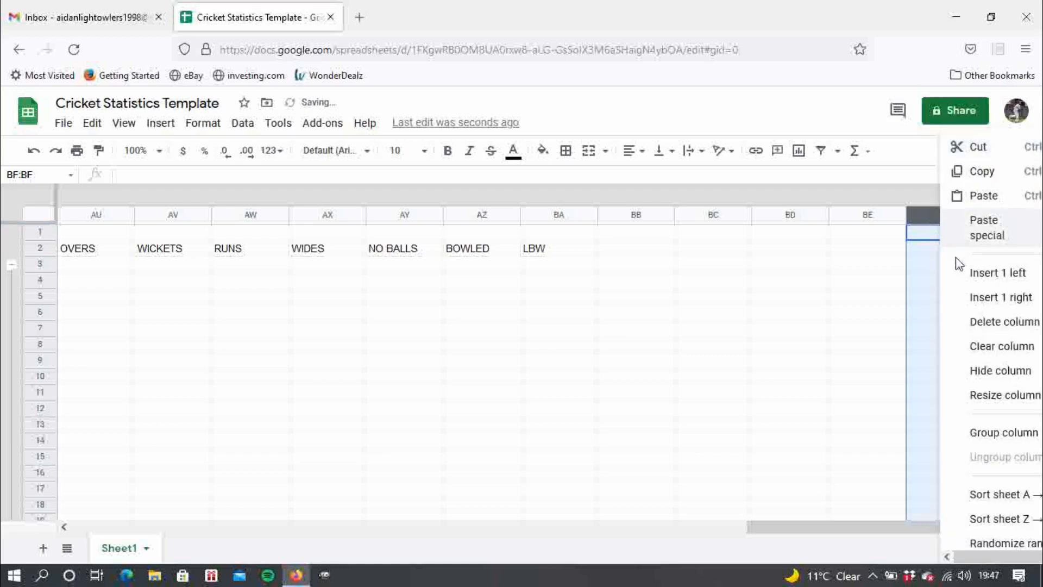
pyautogui.click(968, 296)
pyautogui.rightClick(943, 216)
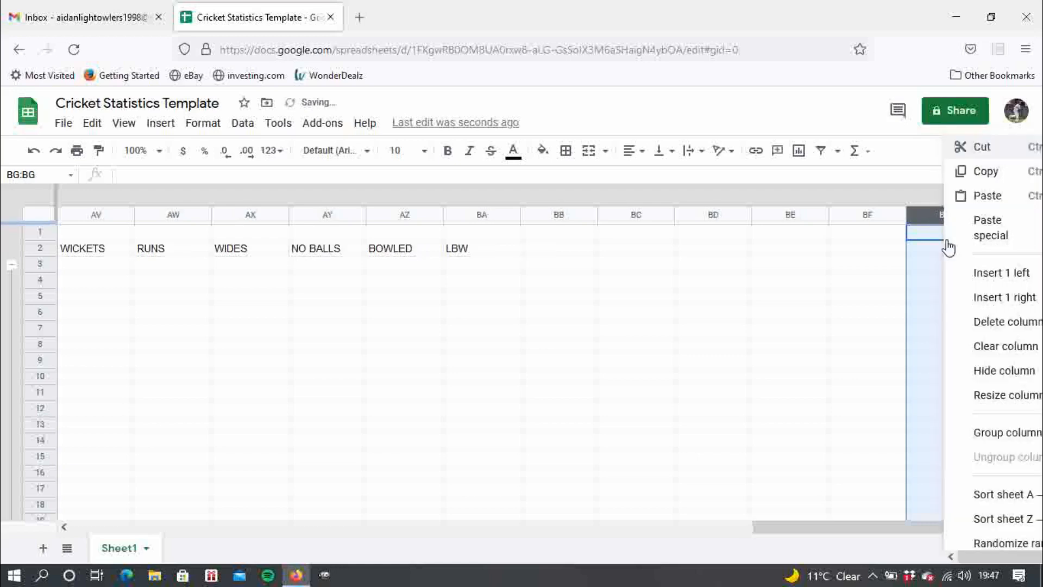
pyautogui.click(978, 297)
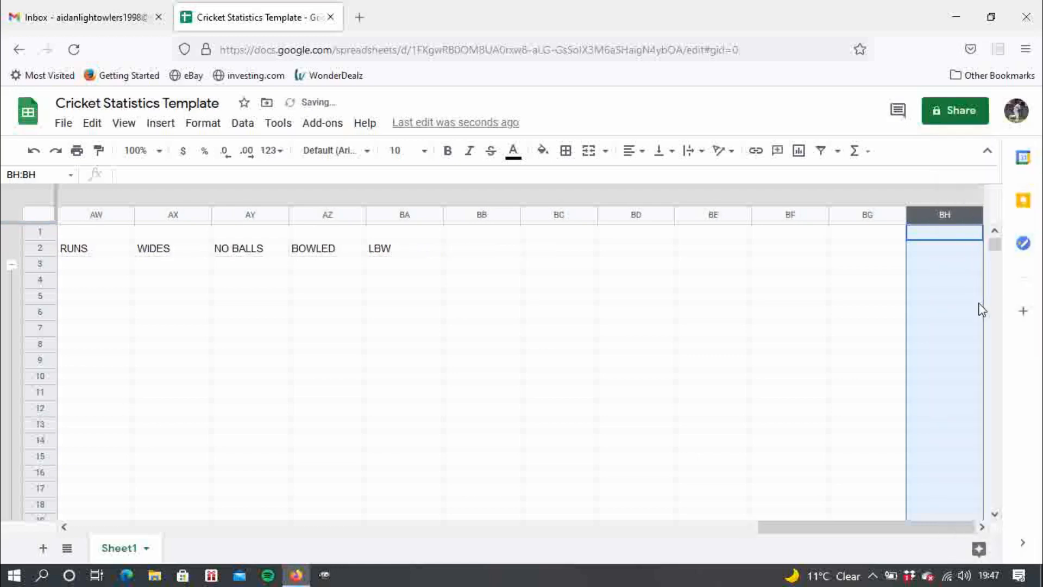
# Enter the wicket-type headings CAUGHT, STUMPED and HIT WICKET in cells BB2, BC2 and BD2, following LBW
pyautogui.click(466, 248)
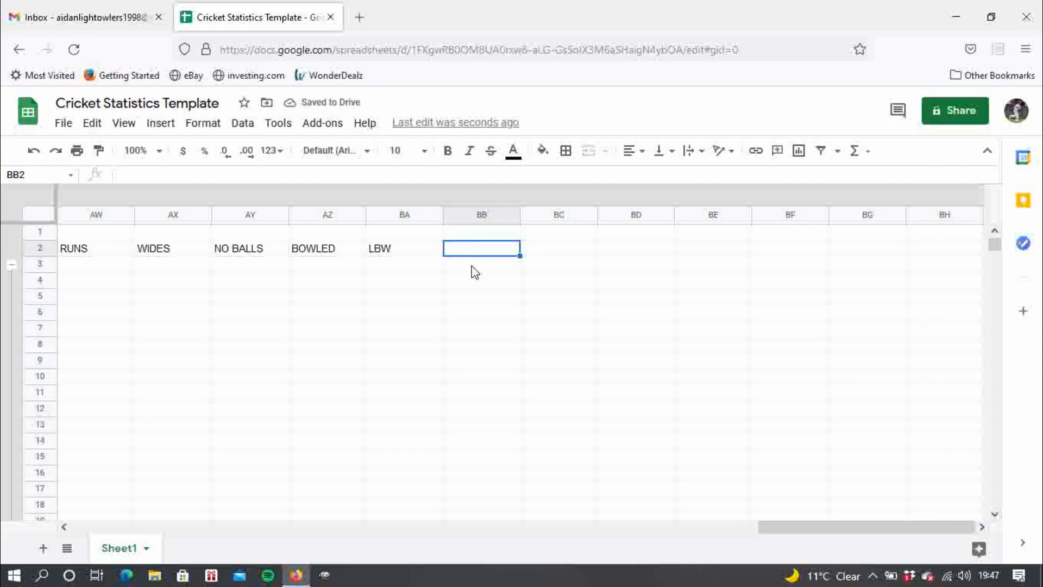
pyautogui.write('CAUGHT')
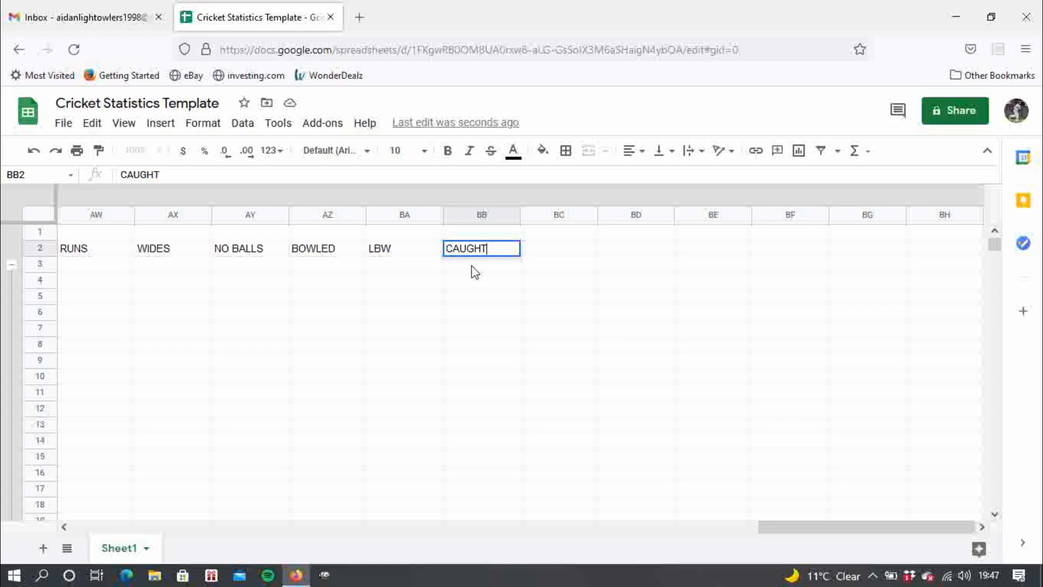
pyautogui.press('Tab')
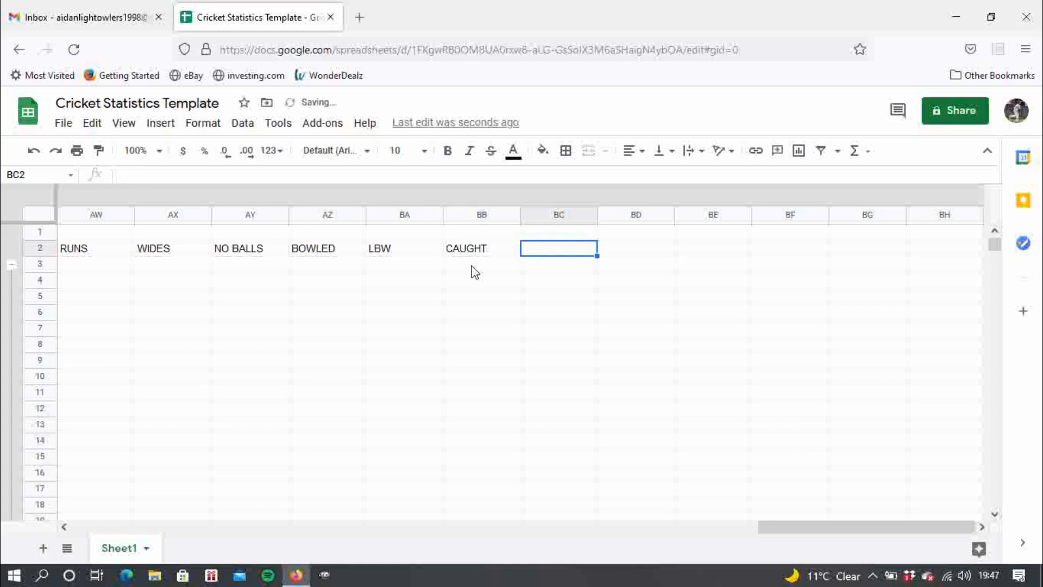
pyautogui.write('STUMPED')
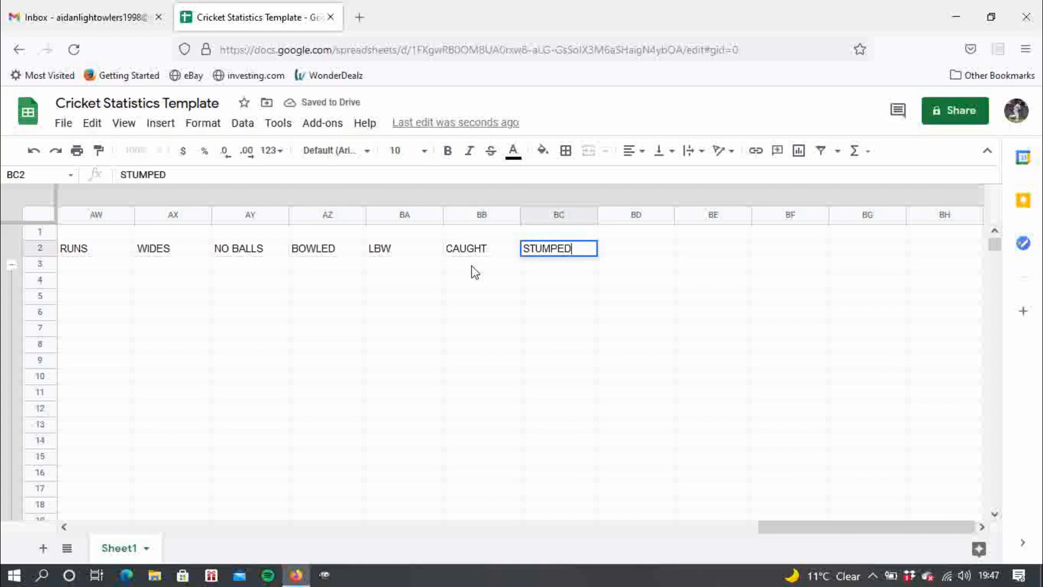
pyautogui.press('Tab')
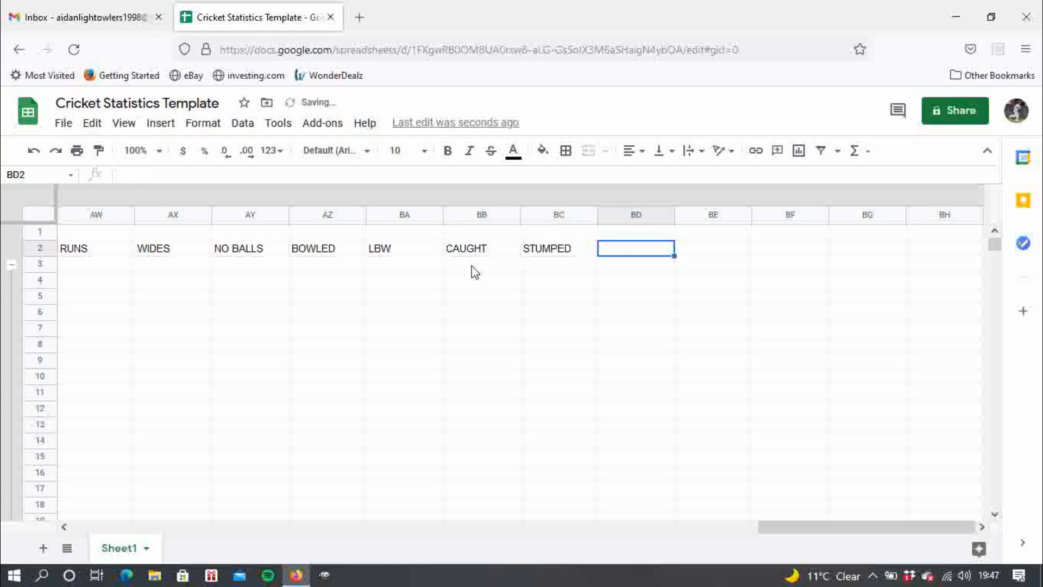
pyautogui.write('HIT')
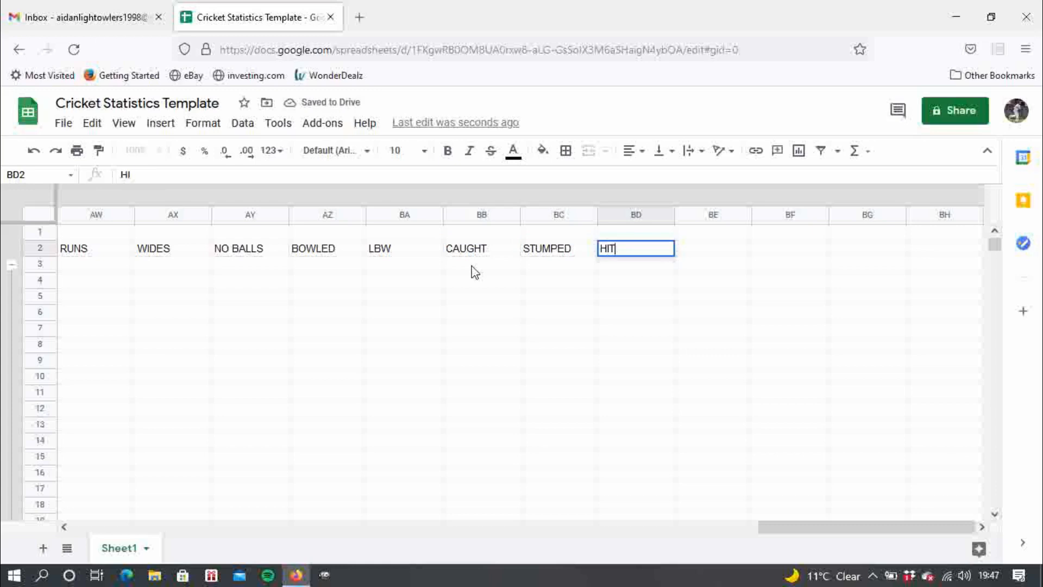
pyautogui.write(' WICKET')
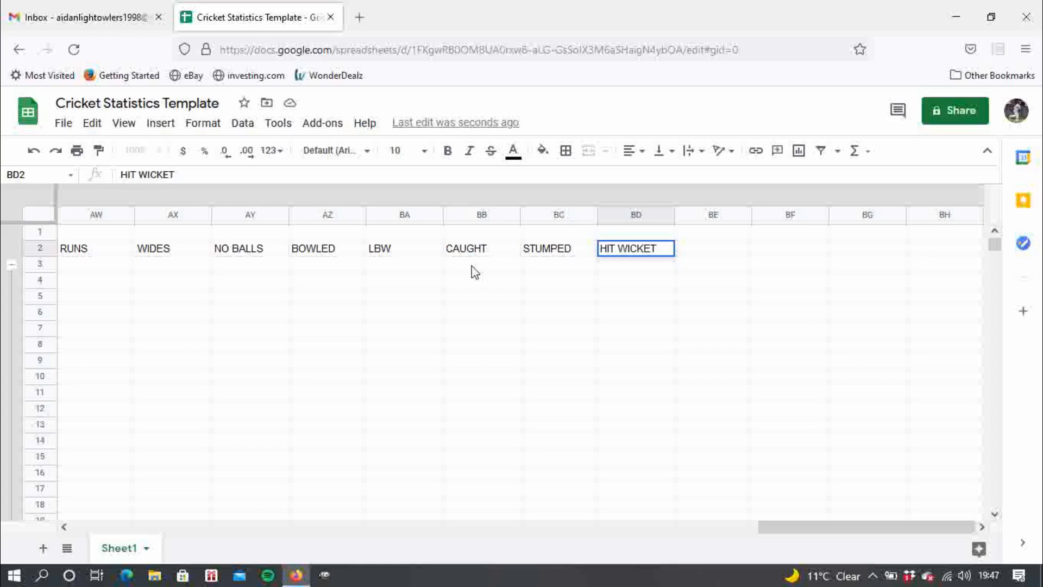
pyautogui.press('Tab')
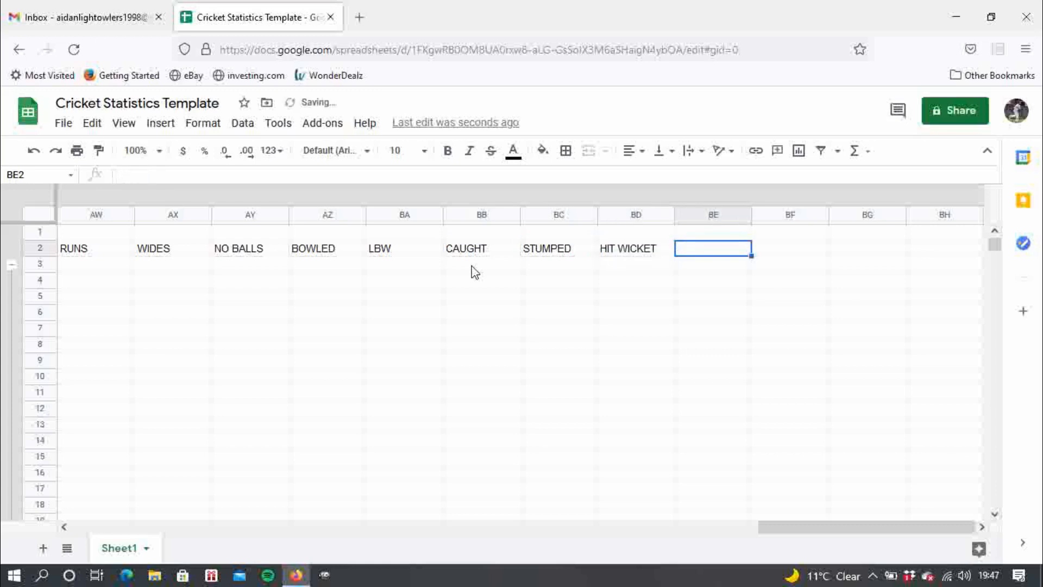
# Enter the bowling rate headings ECONOMY and AVERAGE in cells BE2 and BF2, following HIT WICKET
pyautogui.write('E')
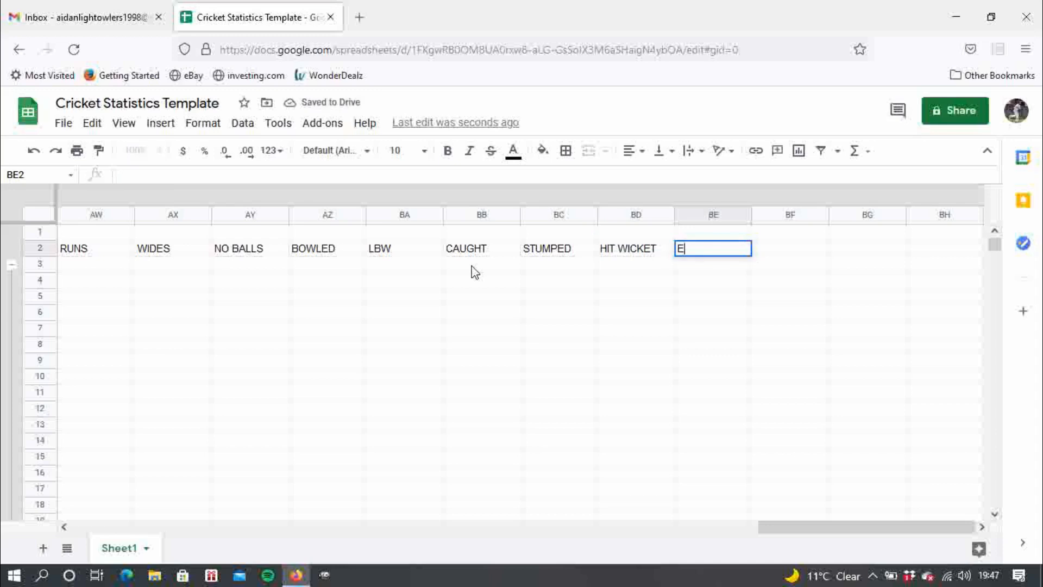
pyautogui.write('CONOMY')
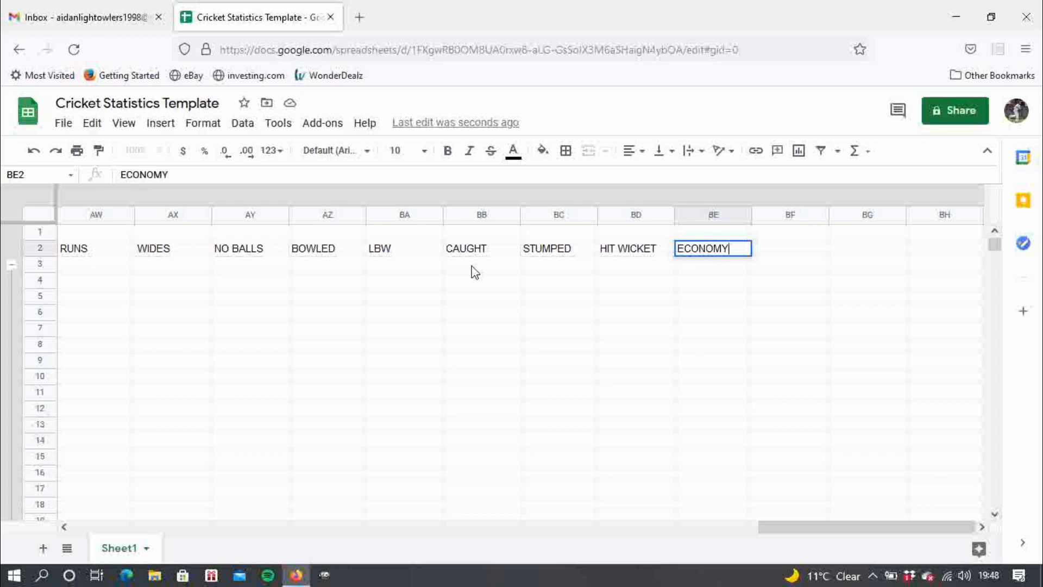
pyautogui.press('Tab')
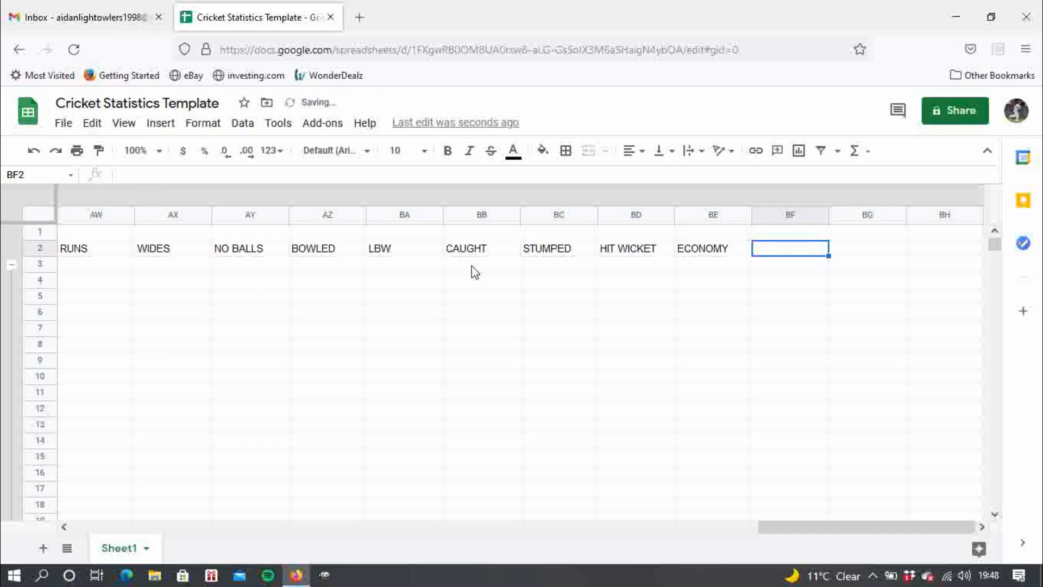
pyautogui.write('AVERAGE')
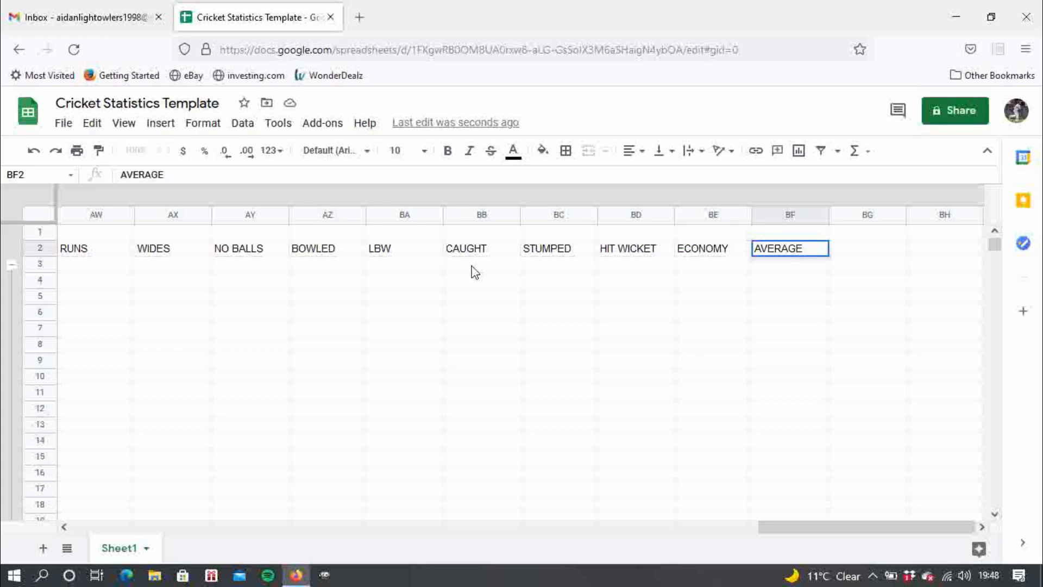
pyautogui.press('Return')
pyautogui.press('Up')
pyautogui.press('Right')
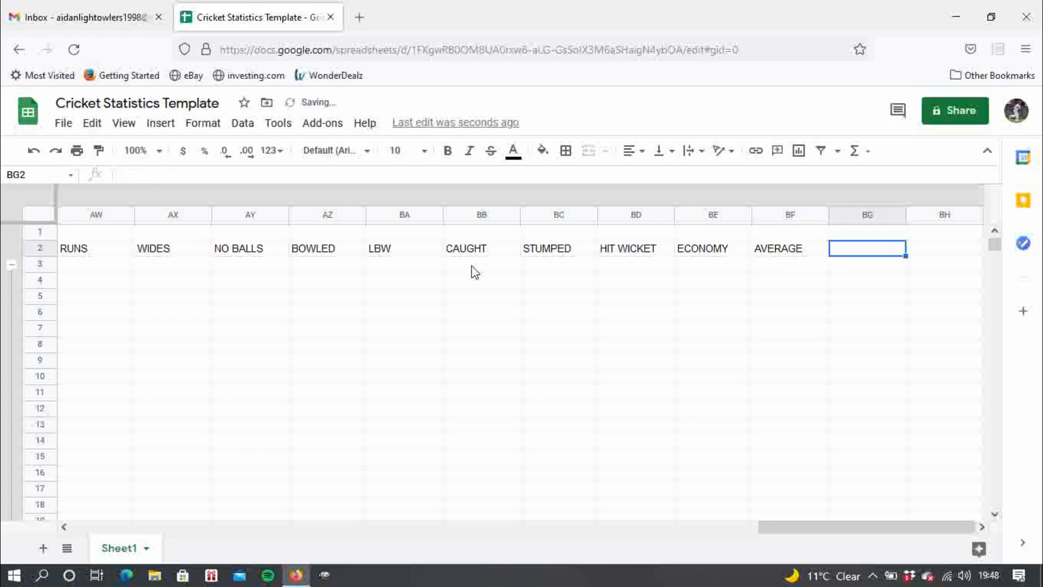
# Enter the heading STRIKE RATE in cell BG2, following AVERAGE
pyautogui.write('STREIK')
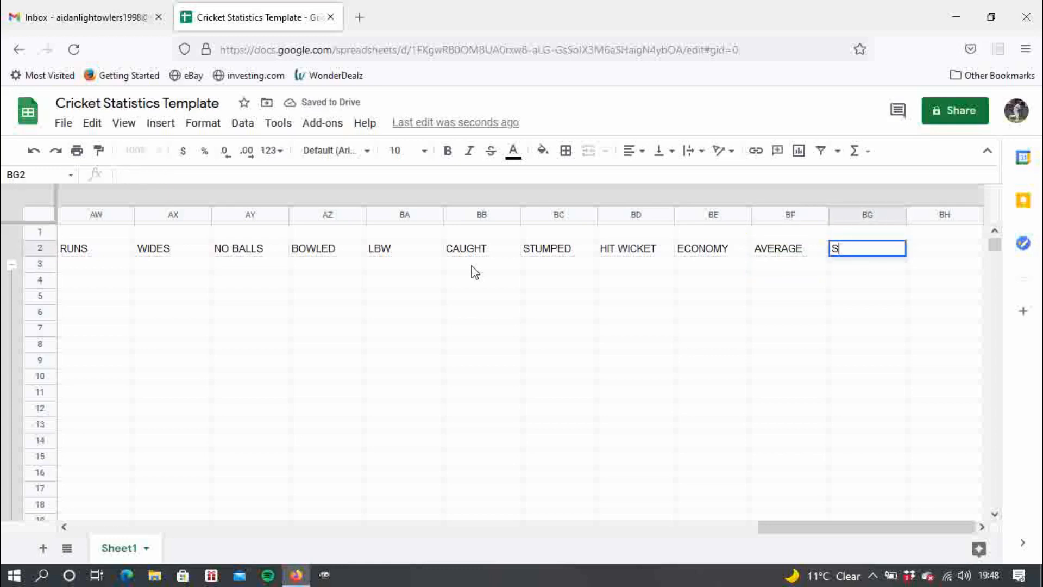
pyautogui.press('BackSpace')
pyautogui.press('BackSpace')
pyautogui.press('BackSpace')
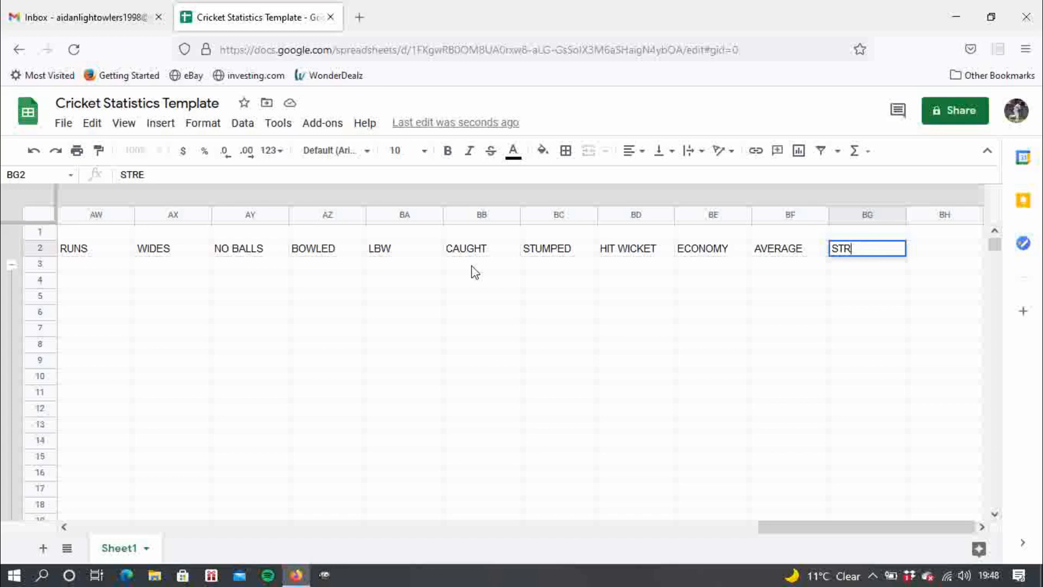
pyautogui.write('IKE')
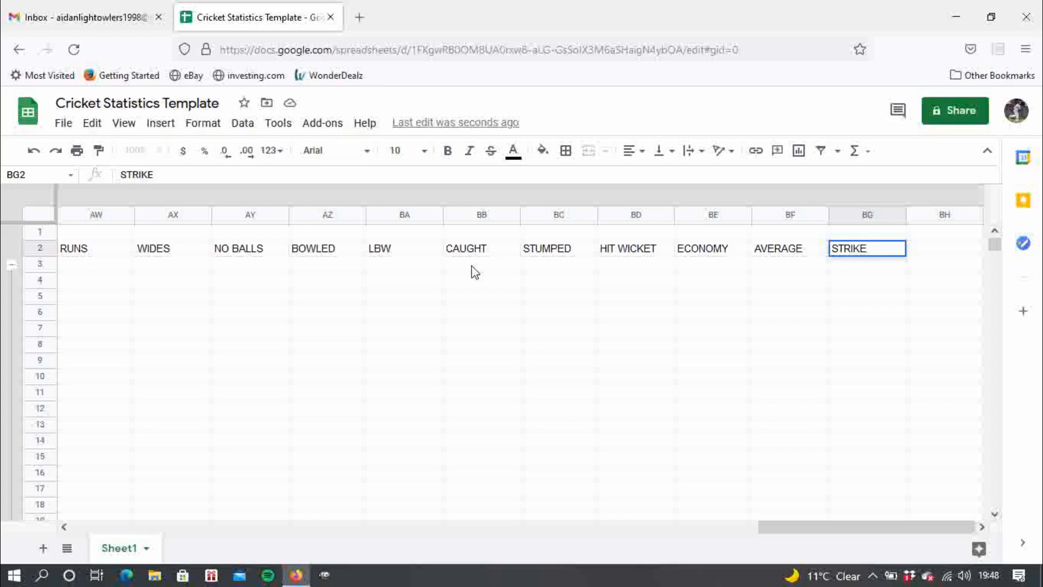
pyautogui.write(' RATE')
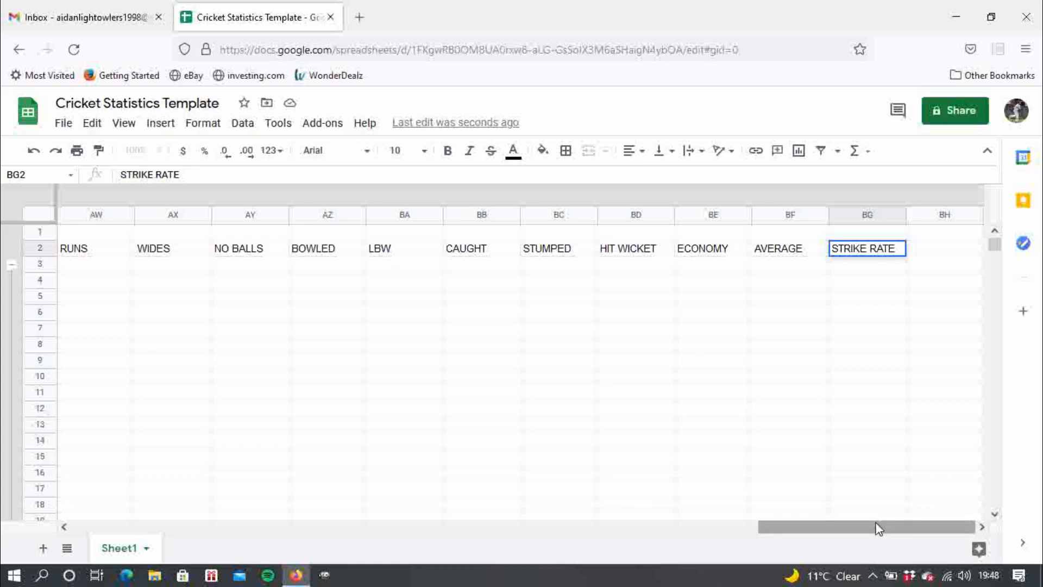
pyautogui.moveTo(877, 525); pyautogui.dragTo(764, 525)
pyautogui.click(548, 350)
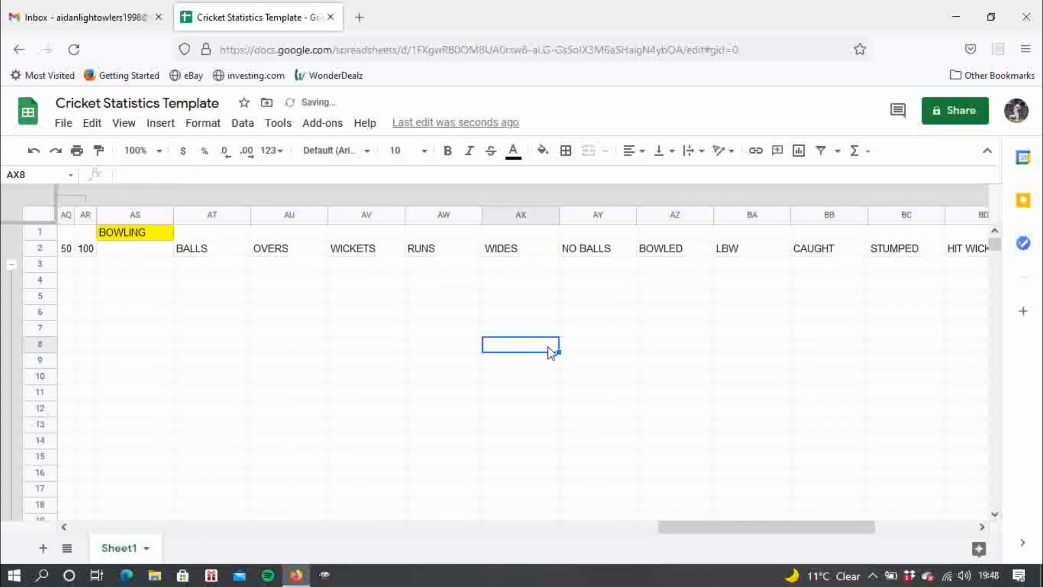
# Narrow bowling columns AS through BG slightly to one uniform width just fitting the STRIKE RATE heading
pyautogui.moveTo(154, 219); pyautogui.dragTo(866, 255)
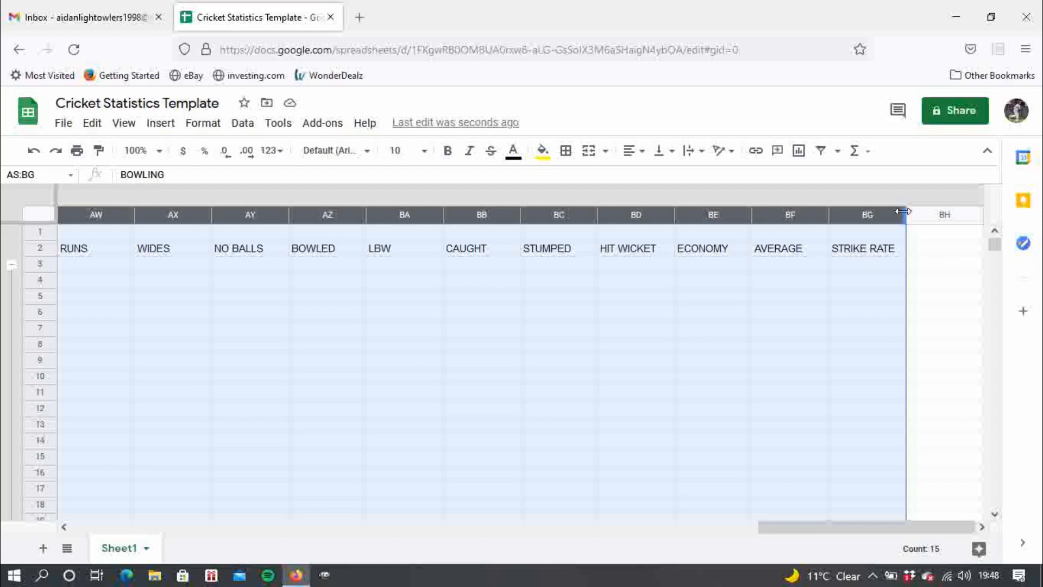
pyautogui.moveTo(906, 209); pyautogui.dragTo(899, 209)
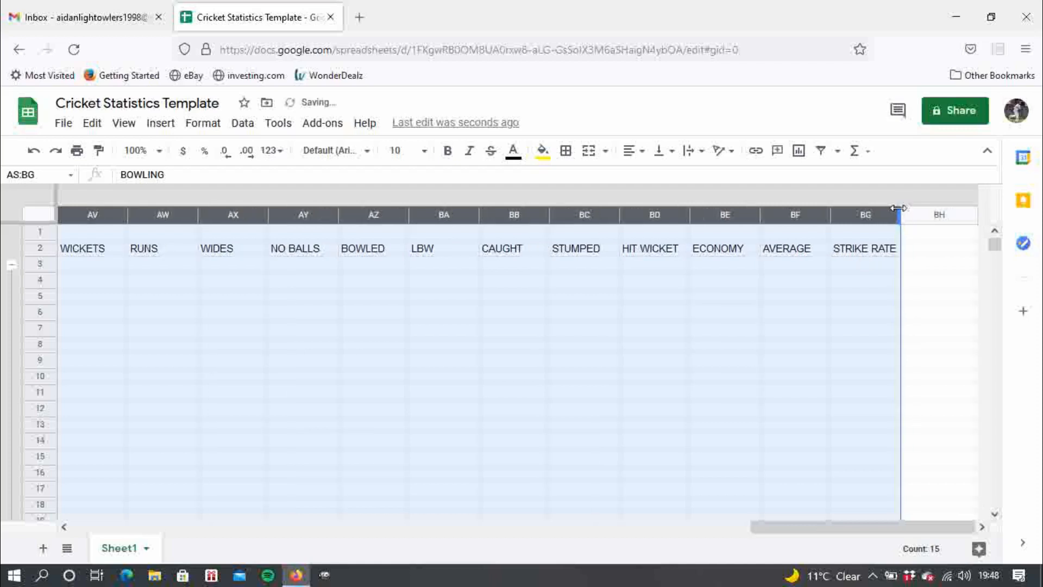
pyautogui.click(693, 294)
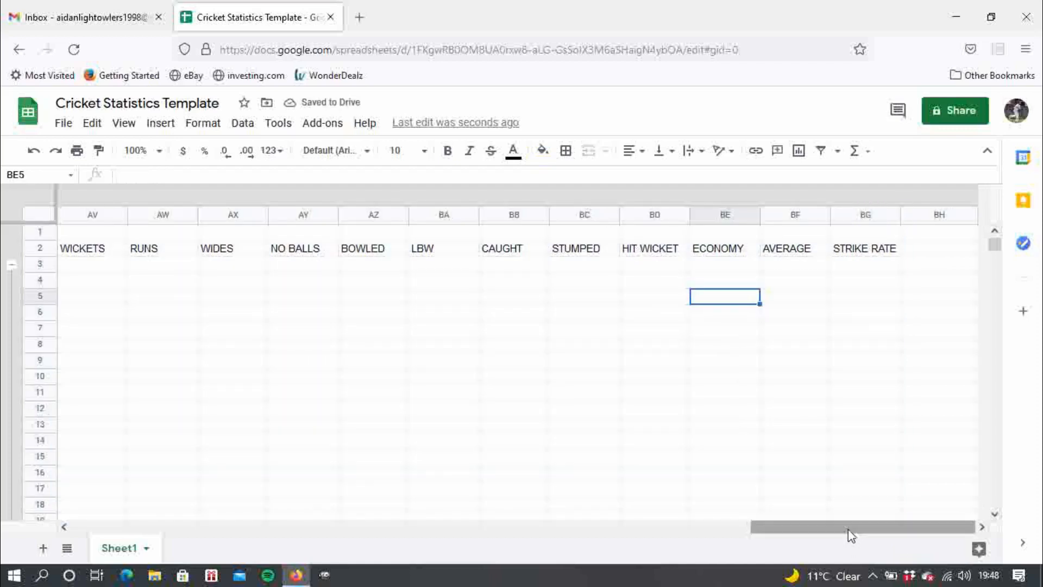
# Auto-fit the widths of columns AS through BG to their individual headings
pyautogui.moveTo(849, 527); pyautogui.dragTo(745, 496)
pyautogui.moveTo(253, 215); pyautogui.dragTo(902, 219)
pyautogui.doubleClick(899, 218)
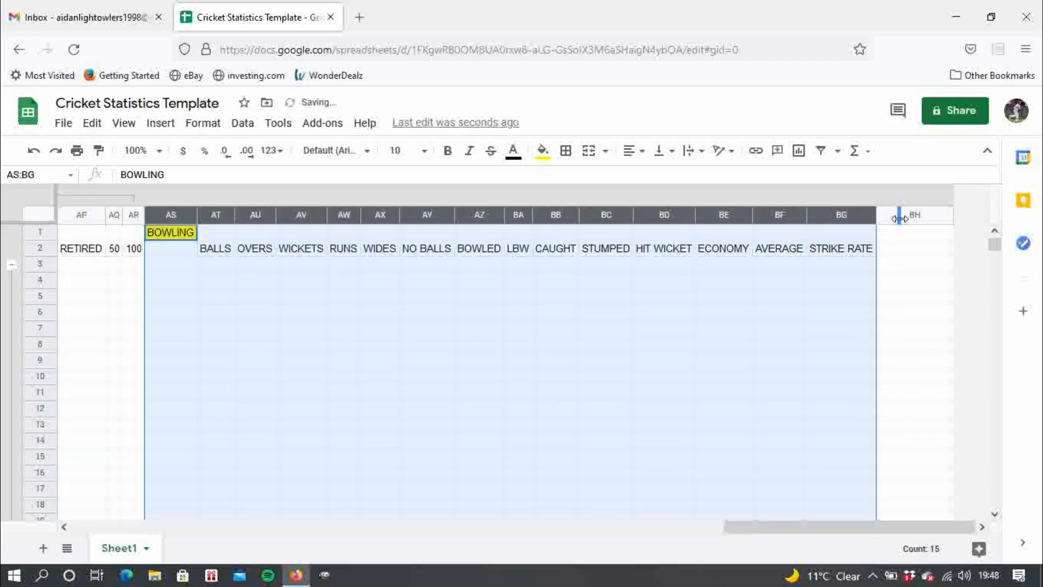
pyautogui.click(289, 335)
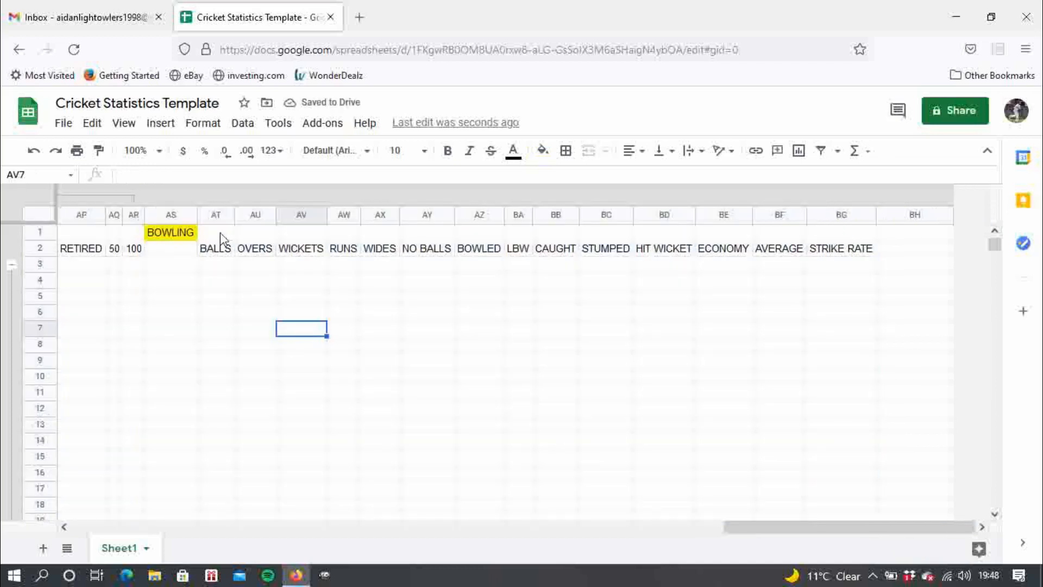
# Group columns AT through BG so the bowling details collapse under the BOWLING column
pyautogui.click(216, 215)
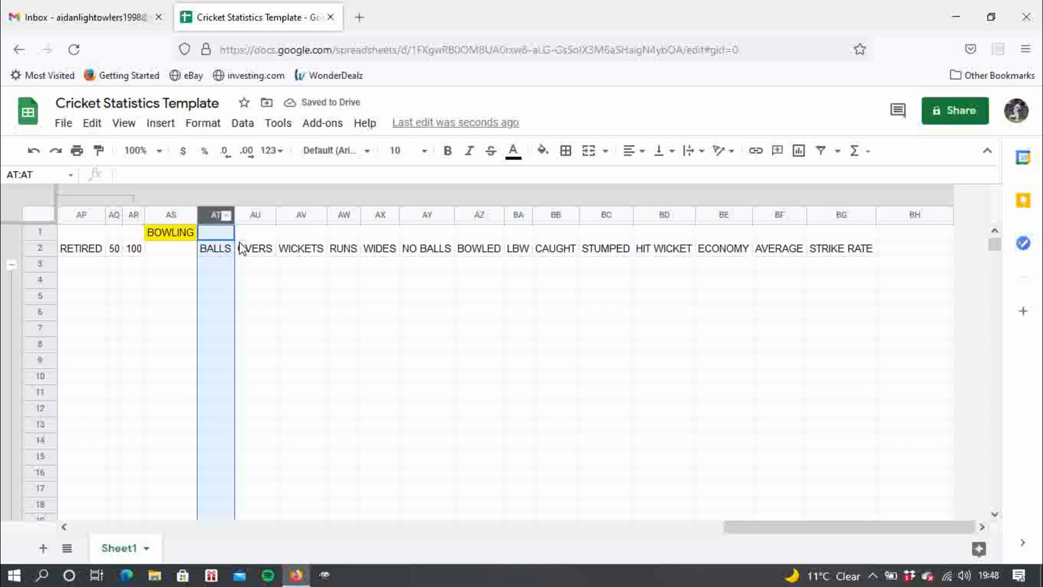
pyautogui.click(300, 297)
pyautogui.click(216, 217)
pyautogui.moveTo(216, 217); pyautogui.dragTo(841, 215)
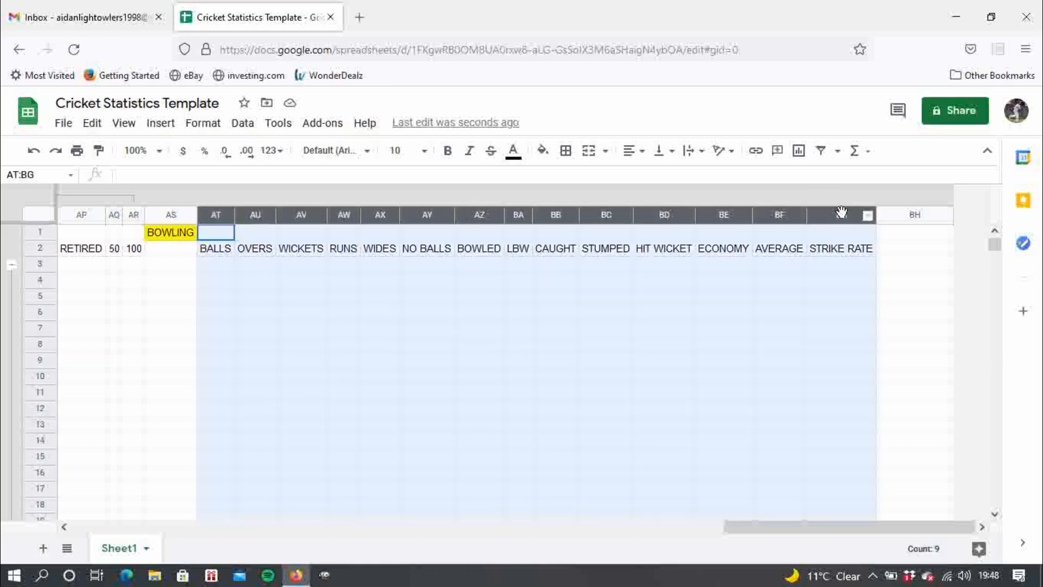
pyautogui.click(243, 131)
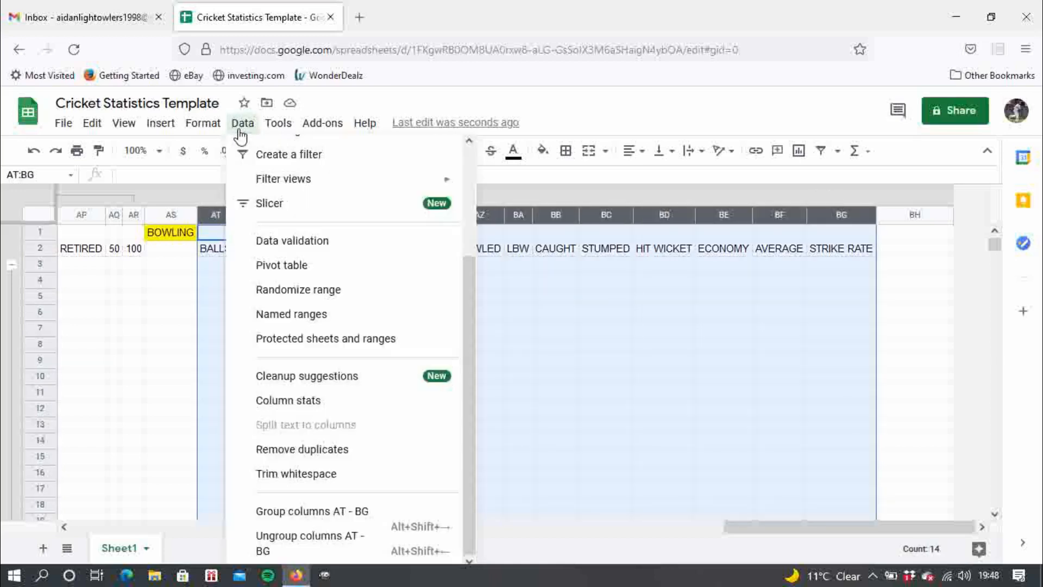
pyautogui.click(293, 510)
pyautogui.click(346, 347)
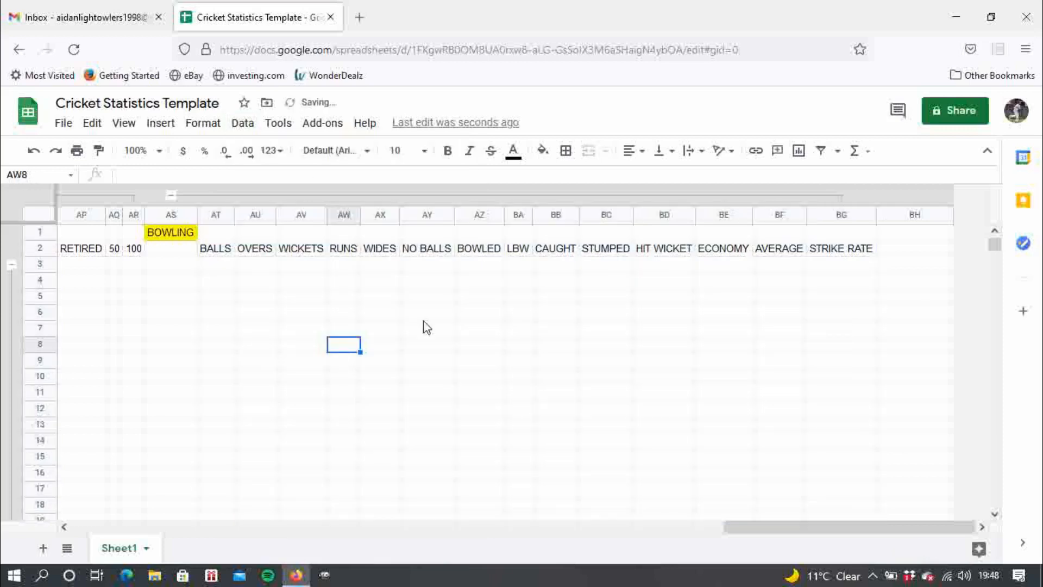
# Enter the section heading FIELDING in cell BH1, following the bowling columns
pyautogui.click(898, 213)
pyautogui.click(899, 232)
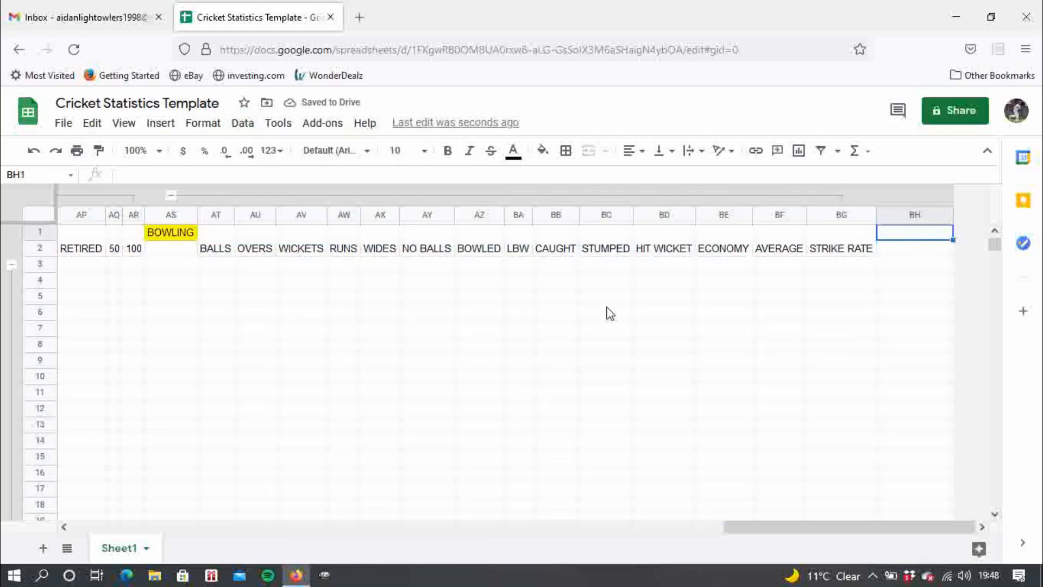
pyautogui.write('F')
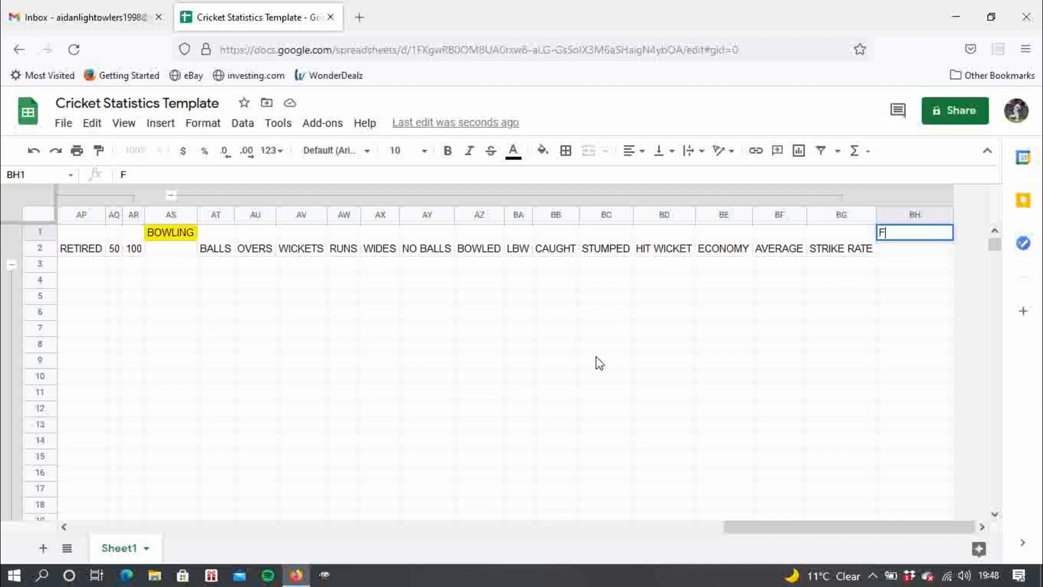
pyautogui.write('IELDING')
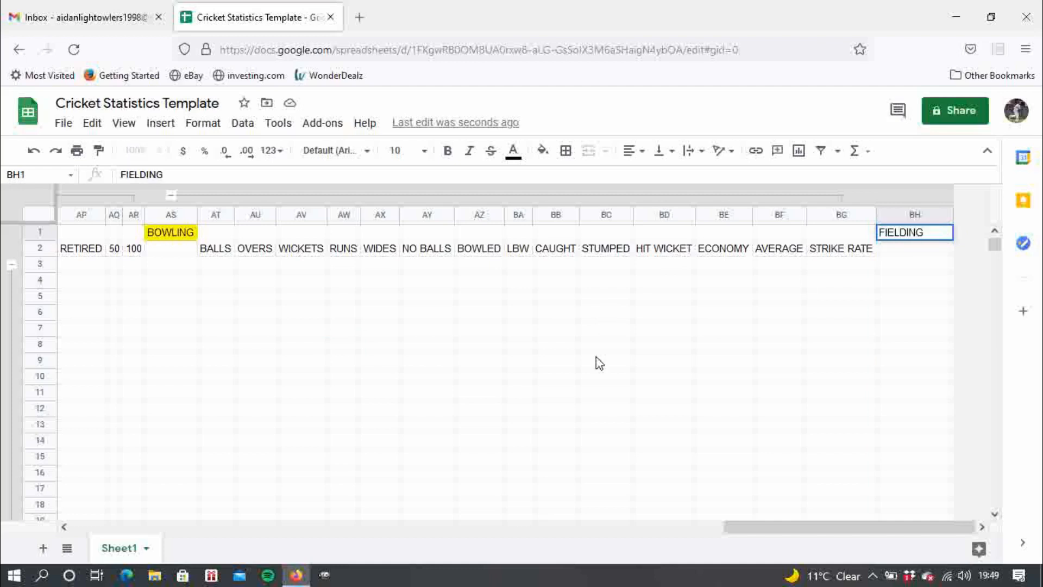
# Fill the FIELDING heading cell BH1 with green
pyautogui.click(787, 344)
pyautogui.click(918, 233)
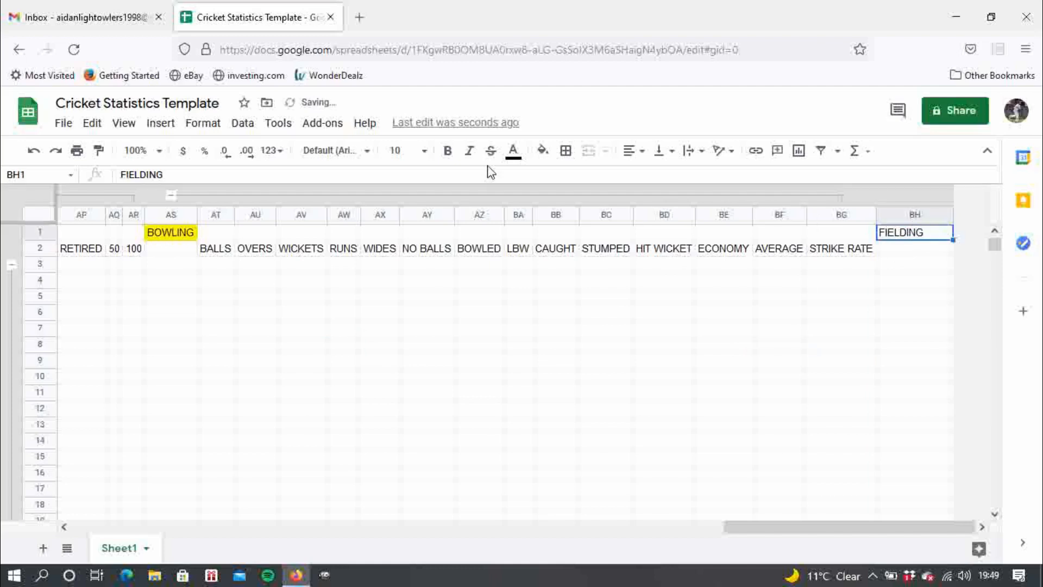
pyautogui.click(546, 155)
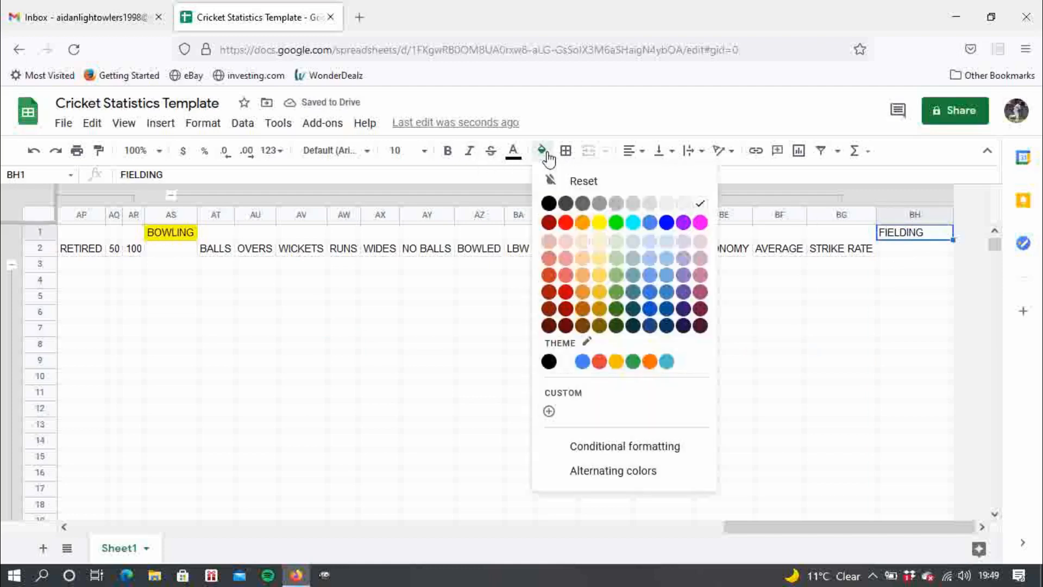
pyautogui.click(615, 222)
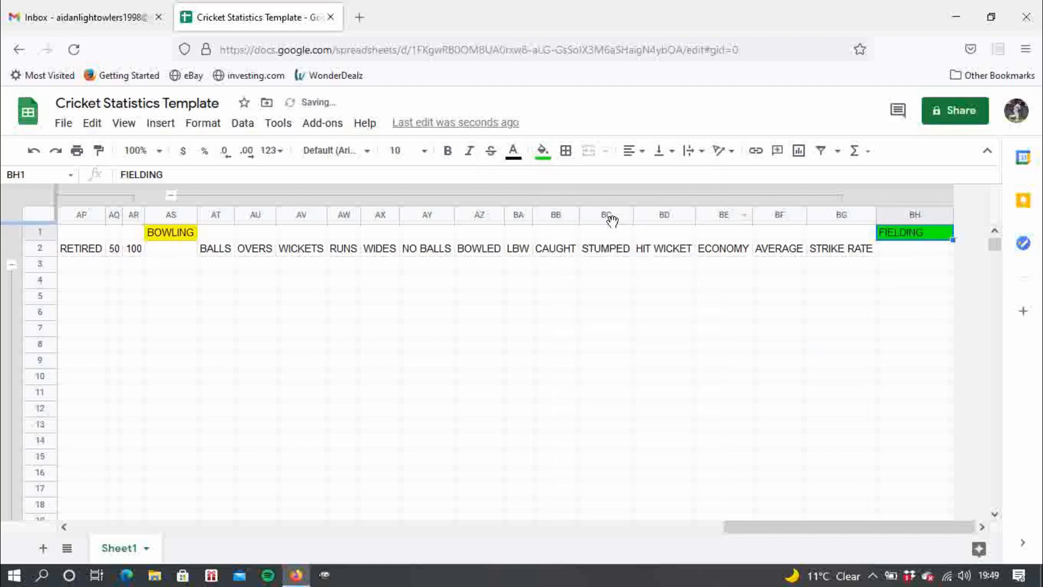
# Try inserting a column from cell BH2 beside the FIELDING heading, and undo the insertion
pyautogui.click(927, 255)
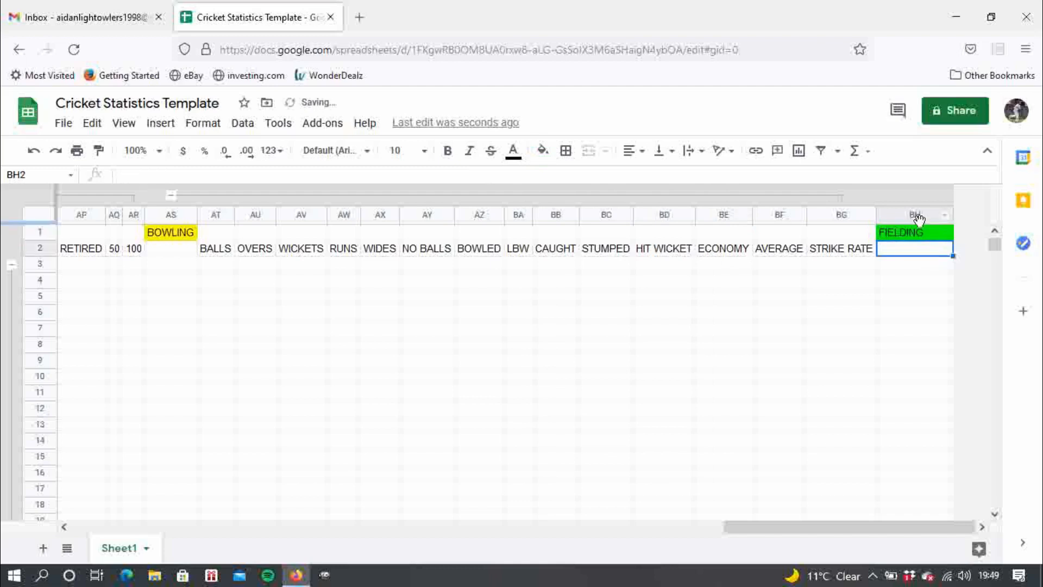
pyautogui.rightClick(921, 248)
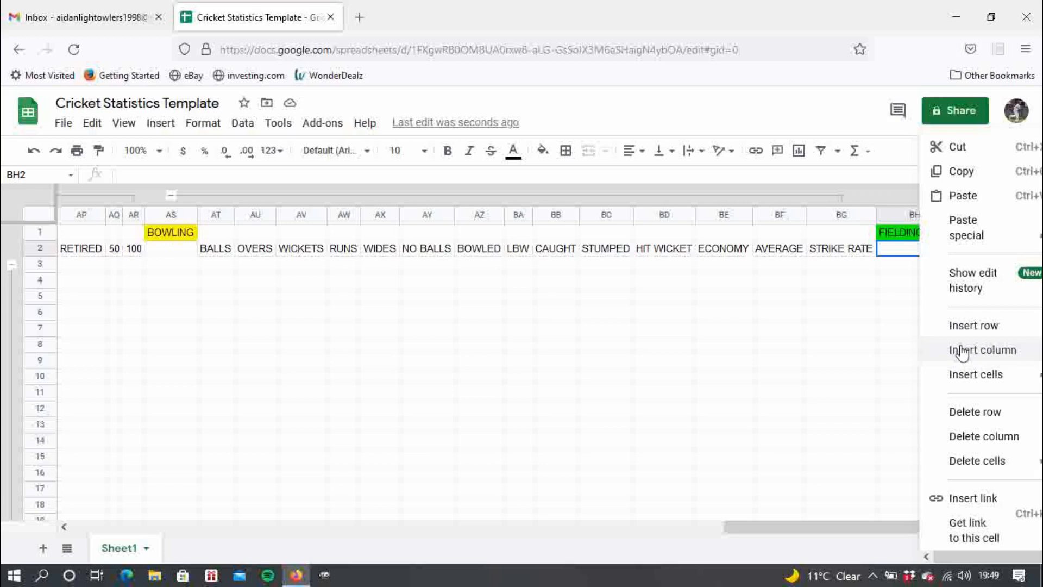
pyautogui.click(960, 350)
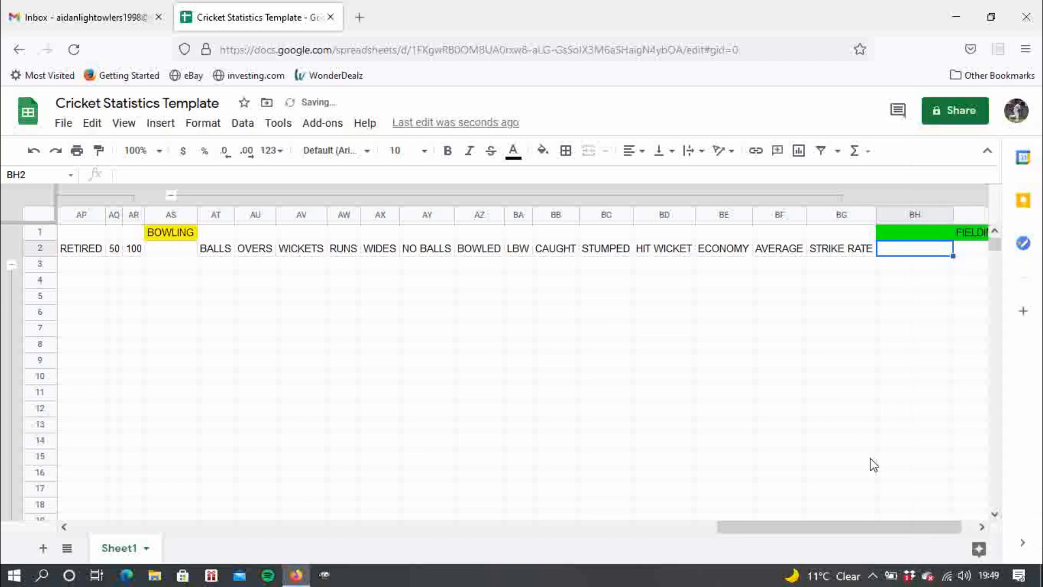
pyautogui.hotkey('ctrl', 'z')
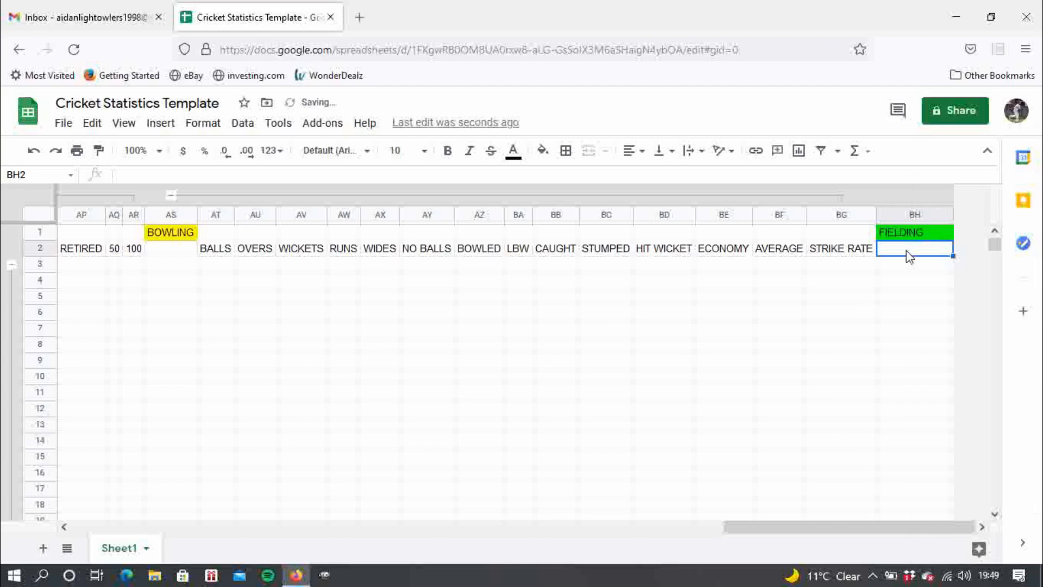
# Clear the FIELDING text from BH1 and insert one column to the right of column BH
pyautogui.click(921, 237)
pyautogui.press('Delete')
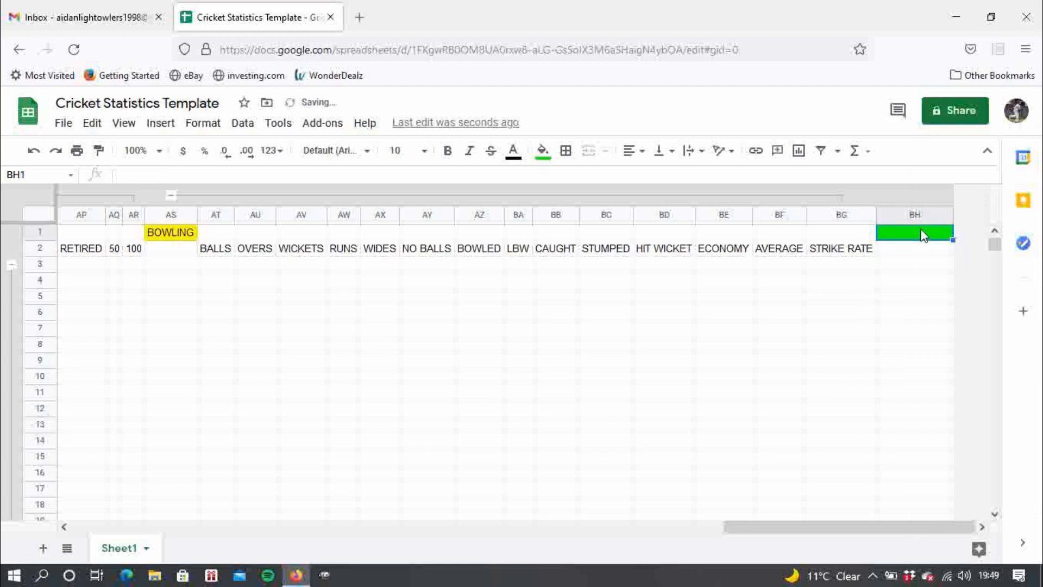
pyautogui.click(923, 215)
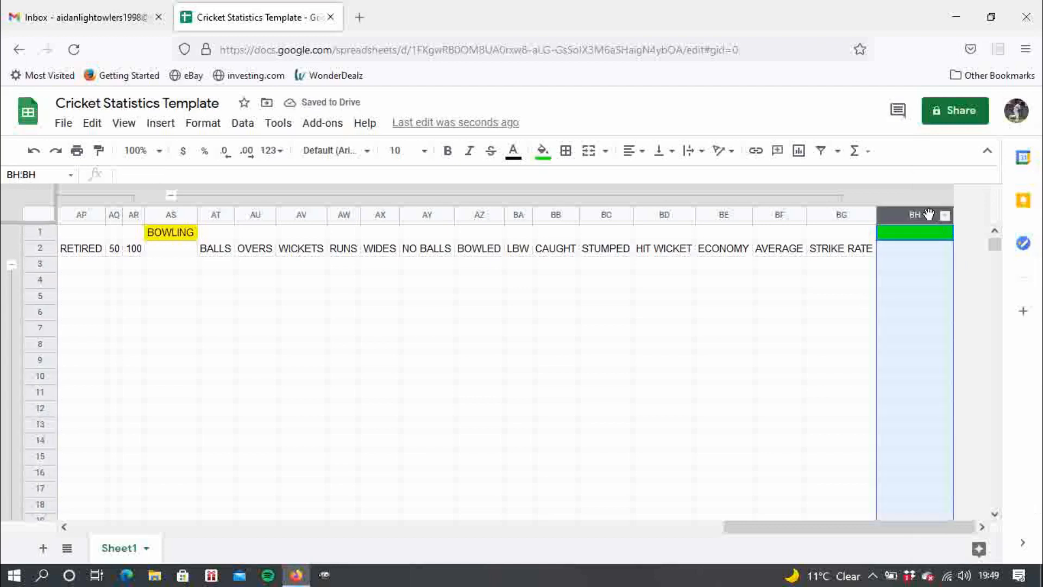
pyautogui.rightClick(924, 215)
pyautogui.click(989, 297)
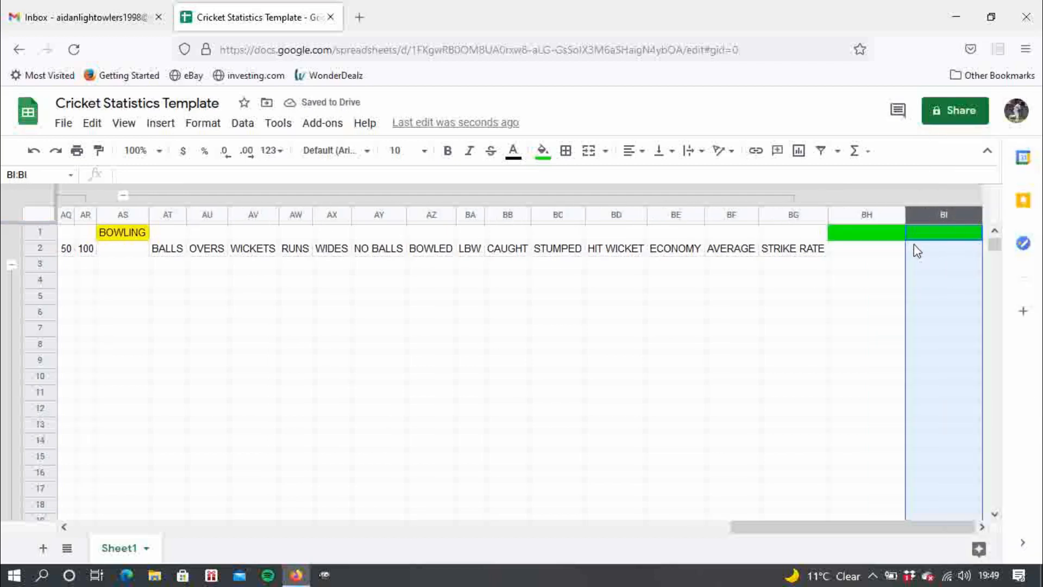
# Undo the column insertion and the earlier BH1 edits until the cell is empty and has no fill
pyautogui.click(872, 237)
pyautogui.hotkey('ctrl', 'z')
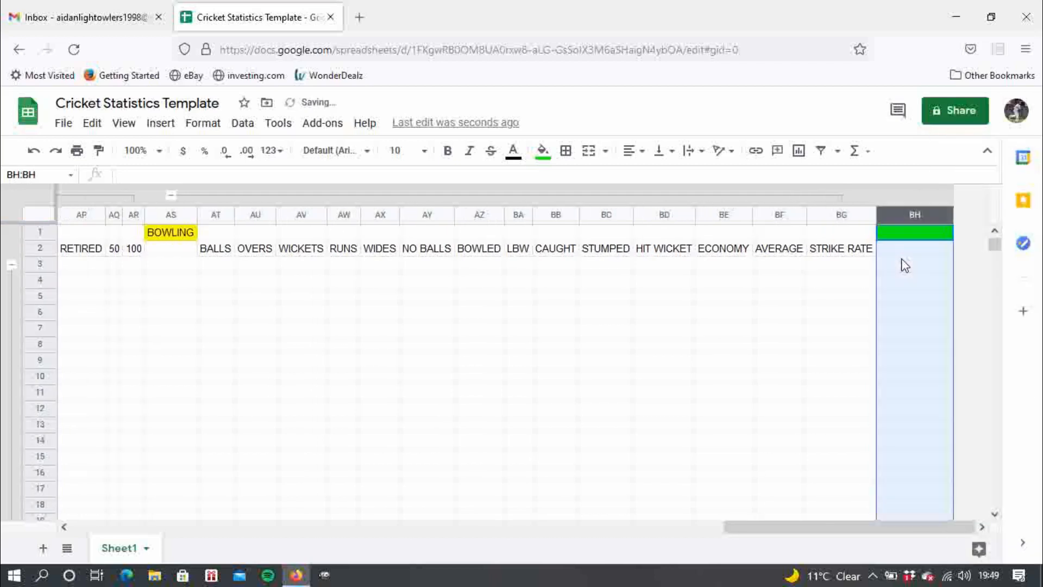
pyautogui.hotkey('ctrl', 'z')
pyautogui.hotkey('ctrl', 'z')
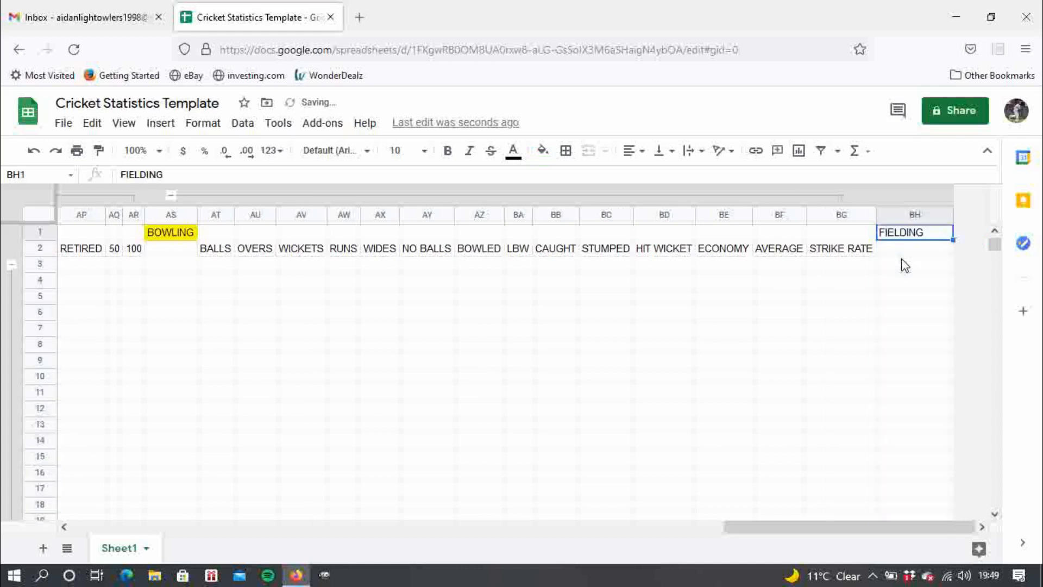
pyautogui.hotkey('ctrl', 'z')
# Add five blank columns, BI through BM, one after another to the right of column BH
pyautogui.rightClick(917, 217)
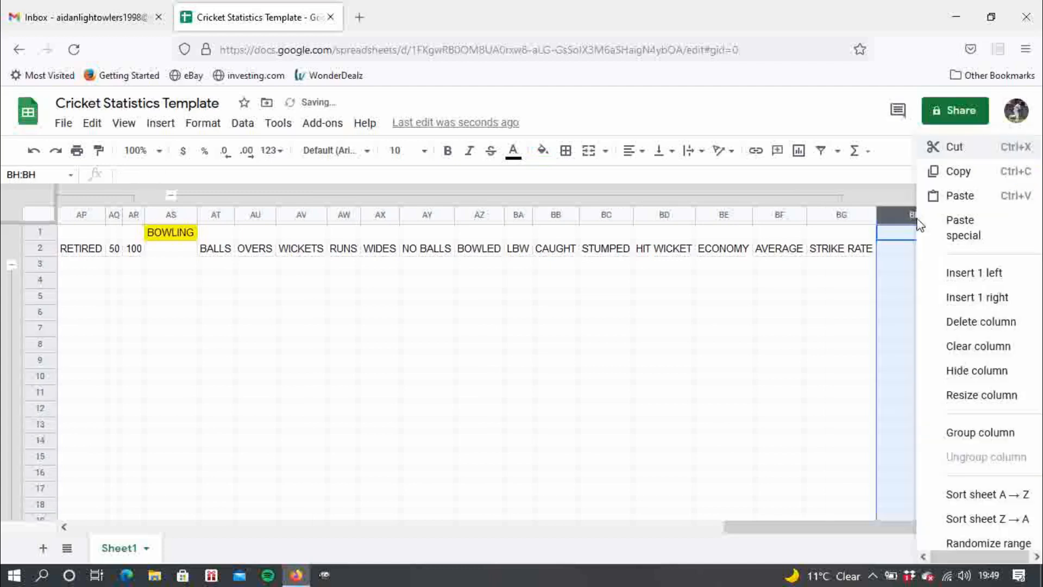
pyautogui.click(975, 298)
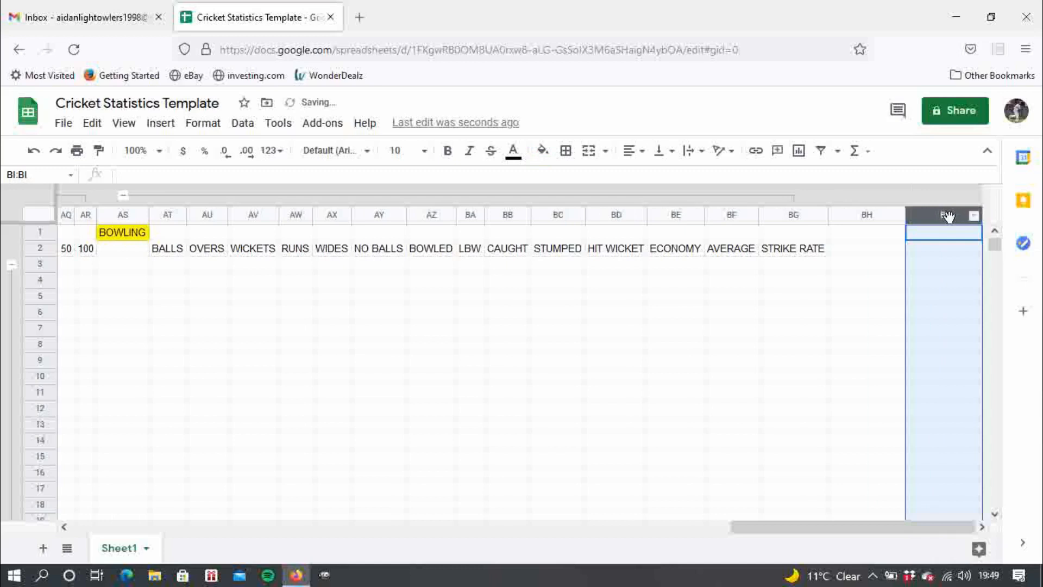
pyautogui.rightClick(948, 217)
pyautogui.click(982, 297)
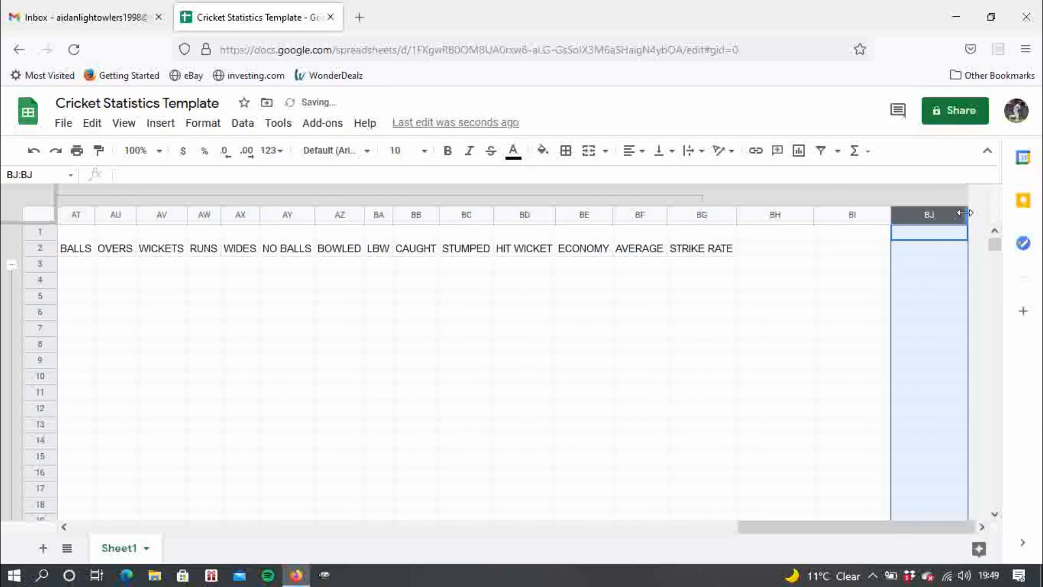
pyautogui.rightClick(930, 213)
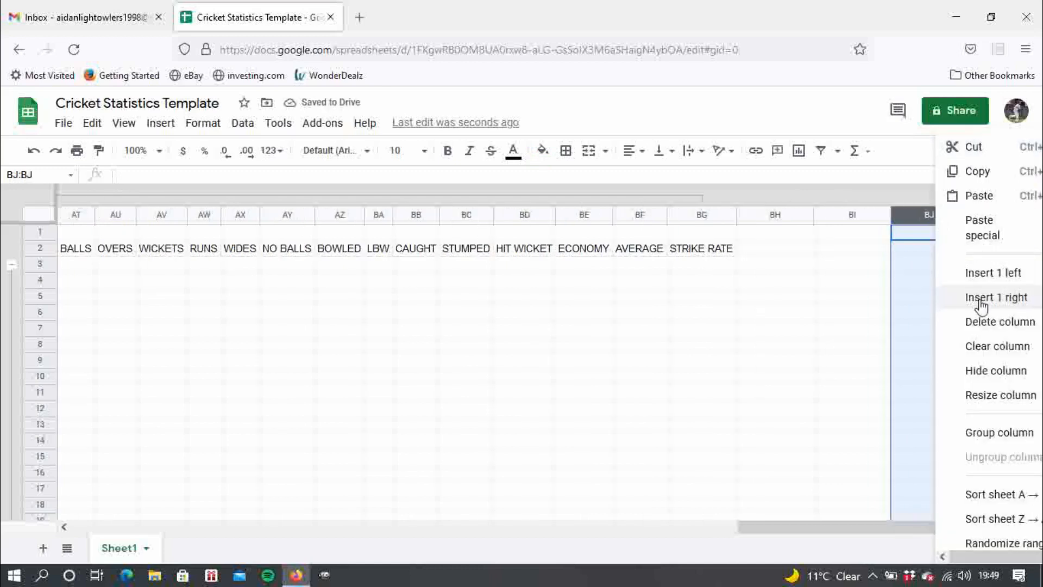
pyautogui.click(980, 301)
pyautogui.rightClick(928, 214)
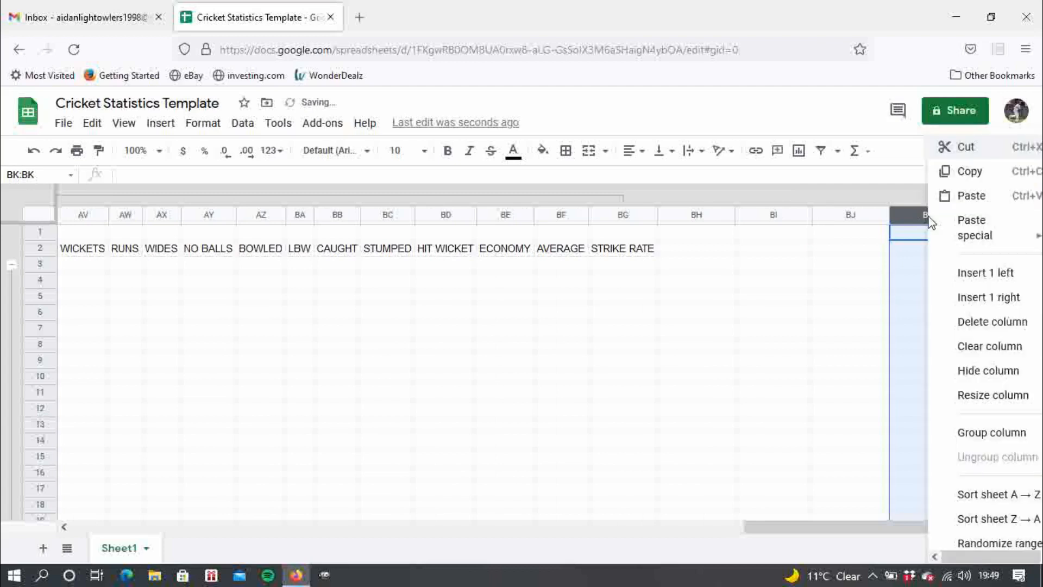
pyautogui.click(961, 298)
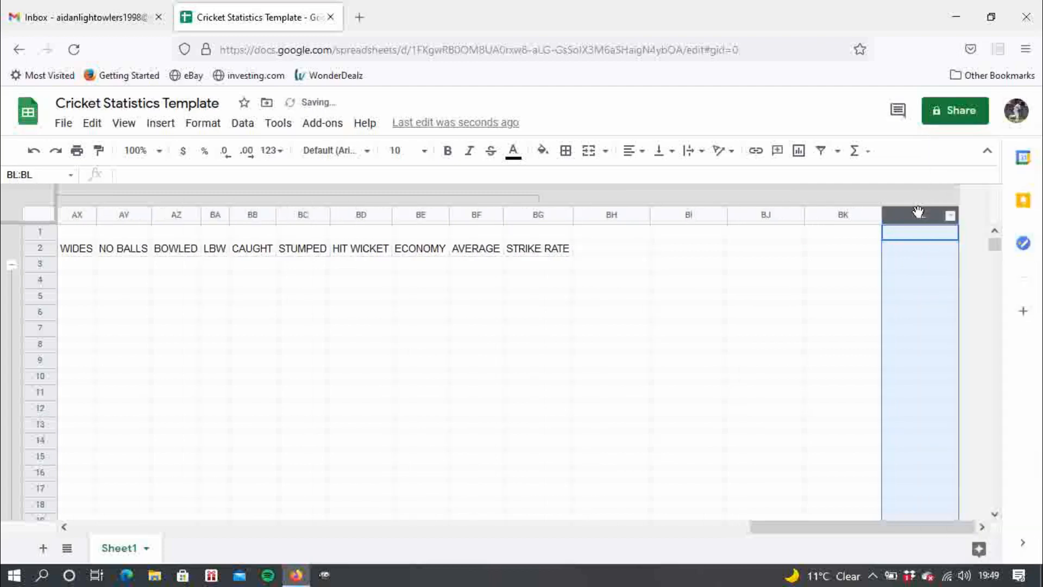
pyautogui.rightClick(922, 213)
pyautogui.click(978, 299)
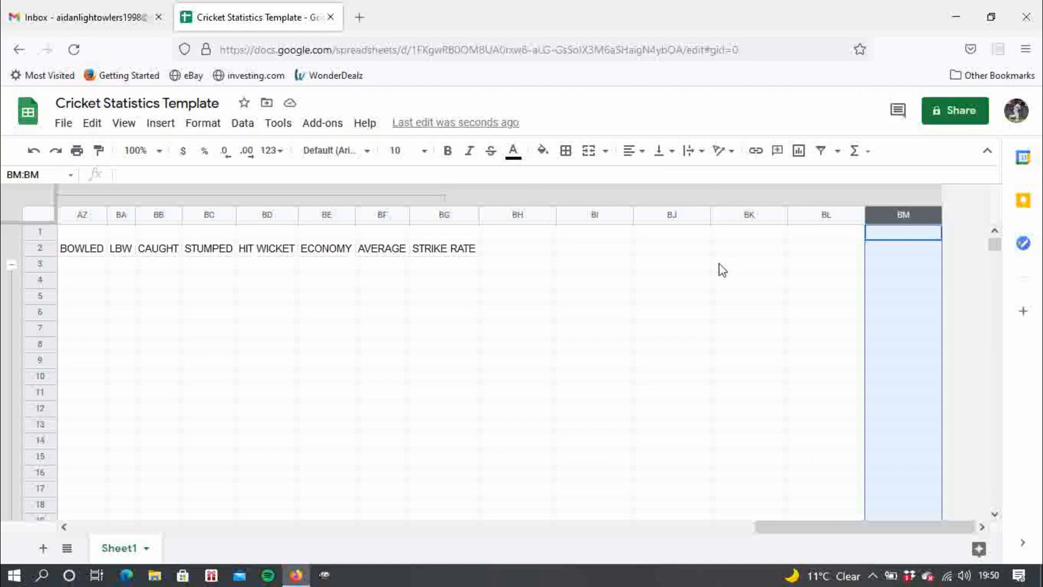
# Enter the section heading FIELDING in cell BH1 and fill the cell with green
pyautogui.click(499, 234)
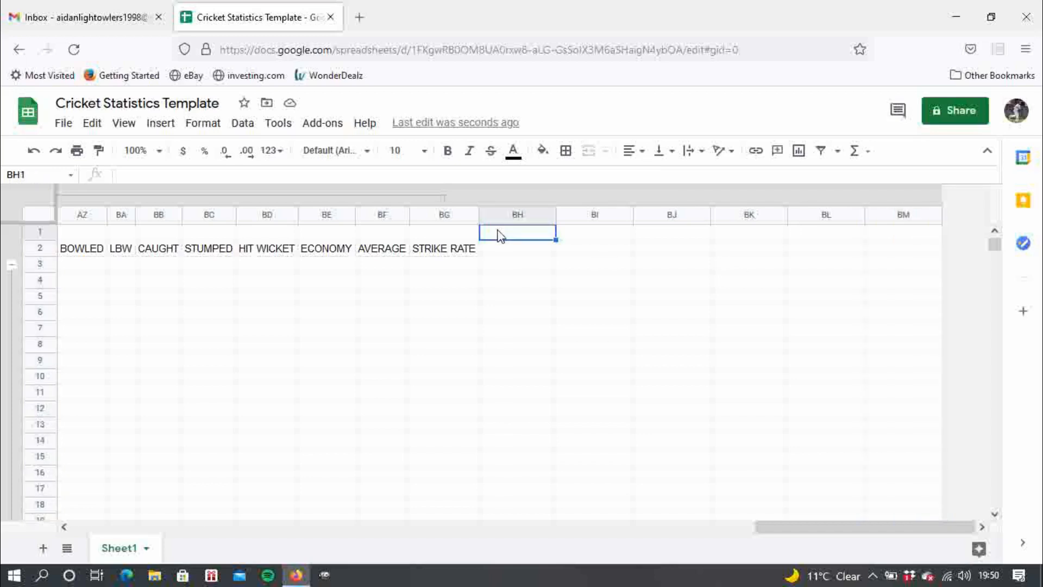
pyautogui.write('FIELD')
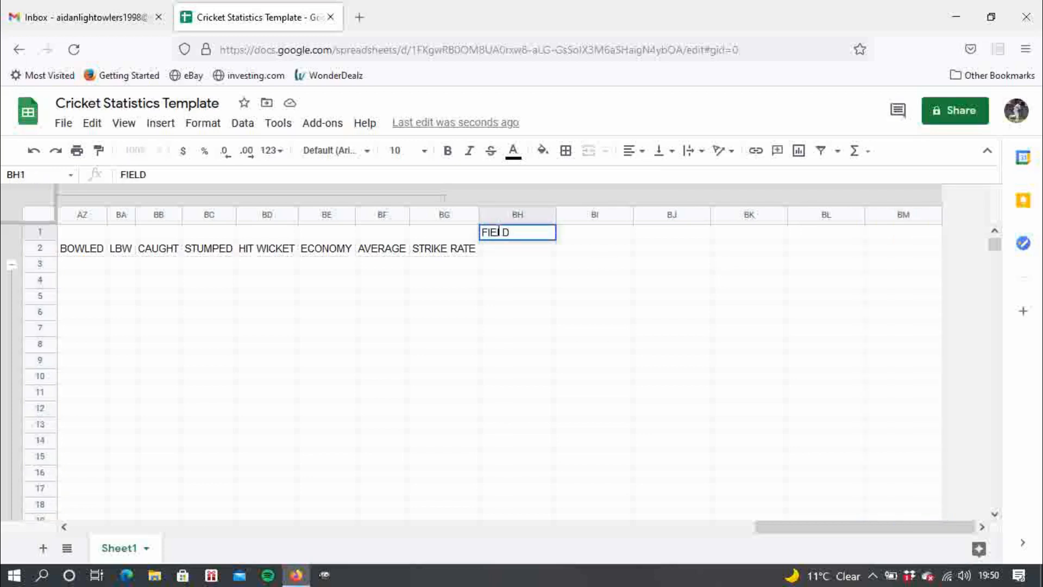
pyautogui.write('ING')
pyautogui.click(582, 253)
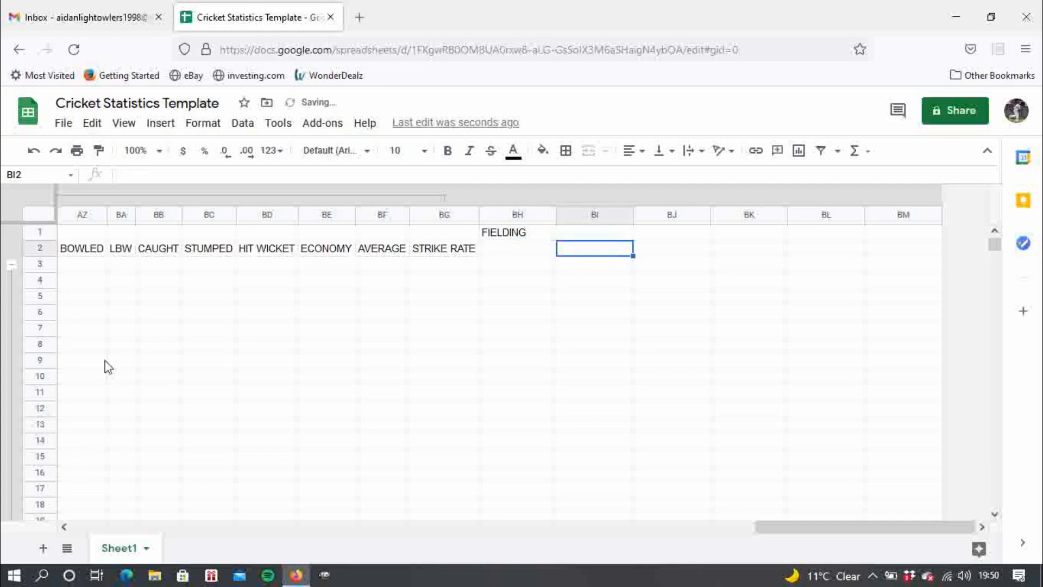
pyautogui.click(524, 235)
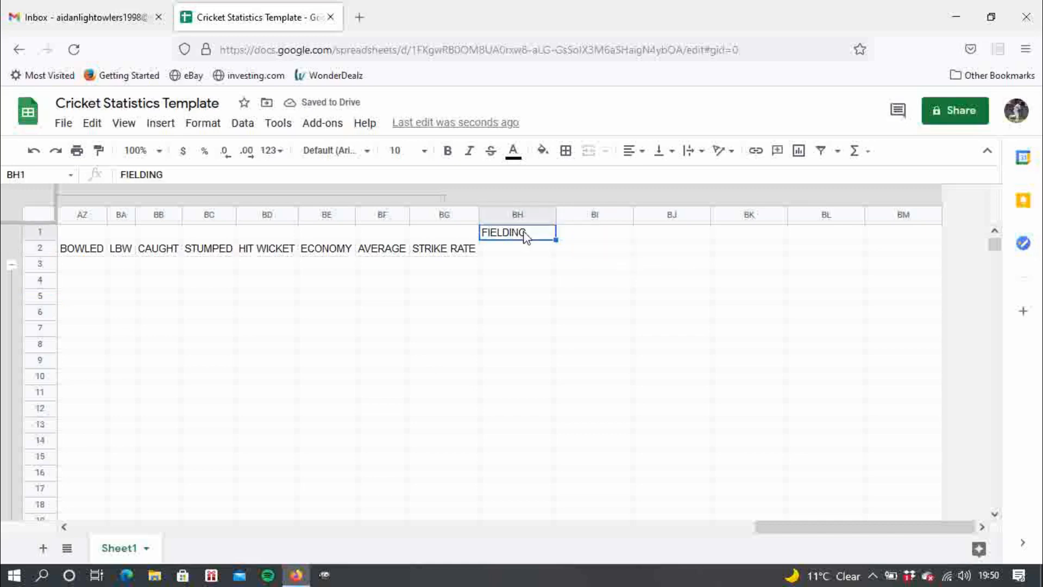
pyautogui.click(542, 150)
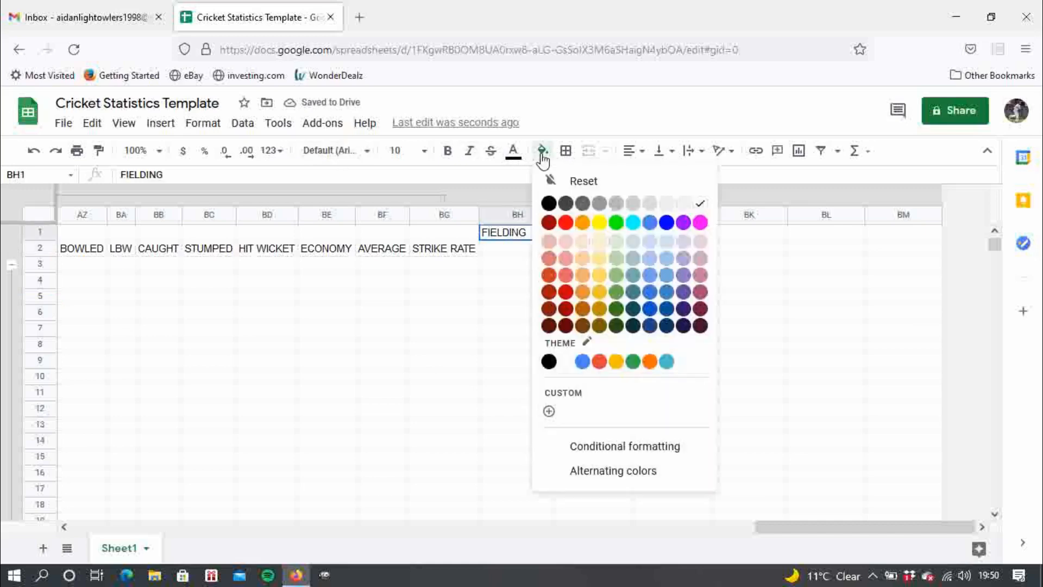
pyautogui.click(616, 222)
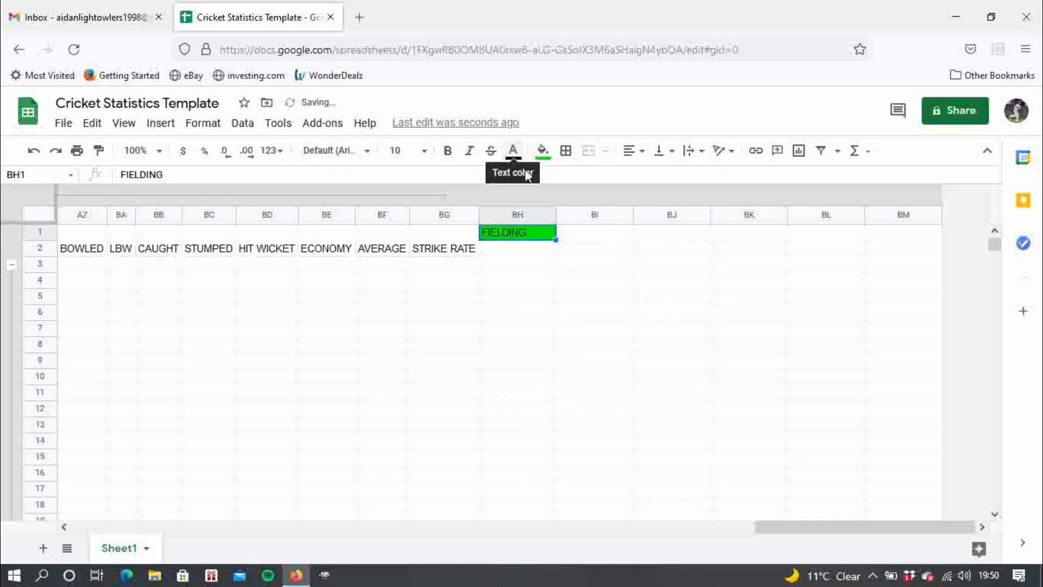
# Enter the fielding column headings KEEPING in BI2 and CATCHES in BJ2
pyautogui.click(585, 252)
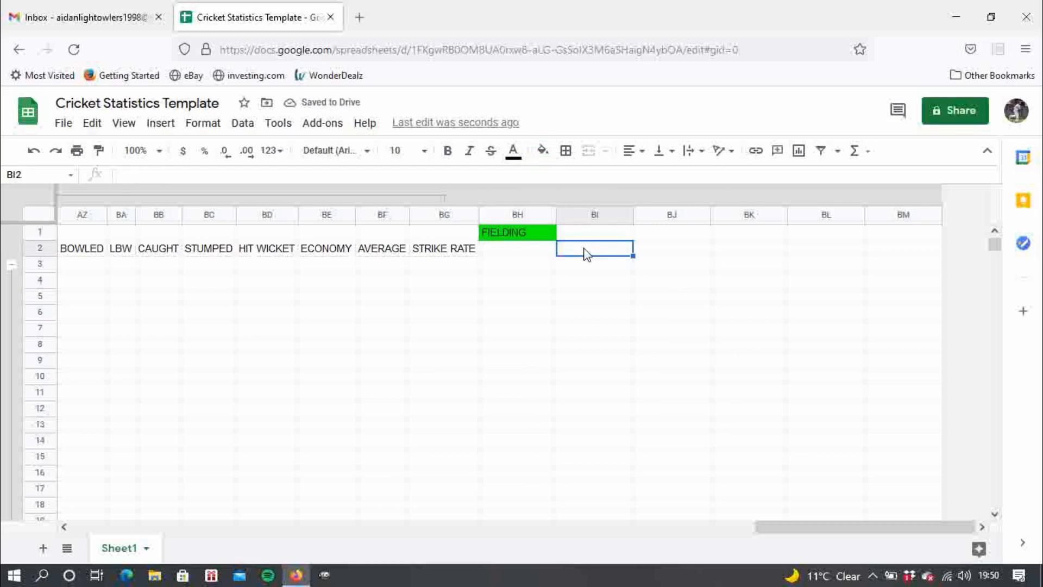
pyautogui.write('KEE')
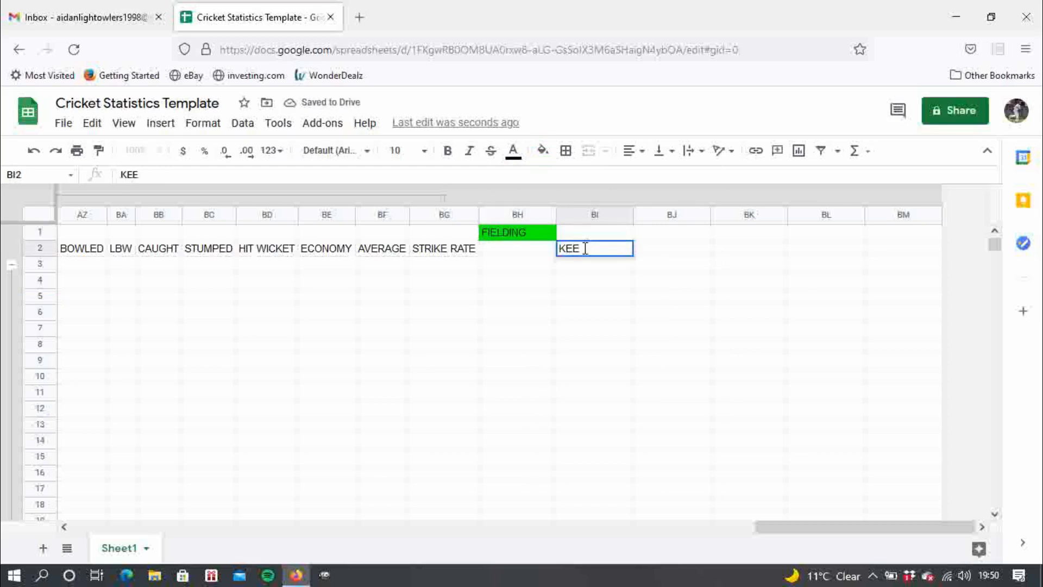
pyautogui.write('PING')
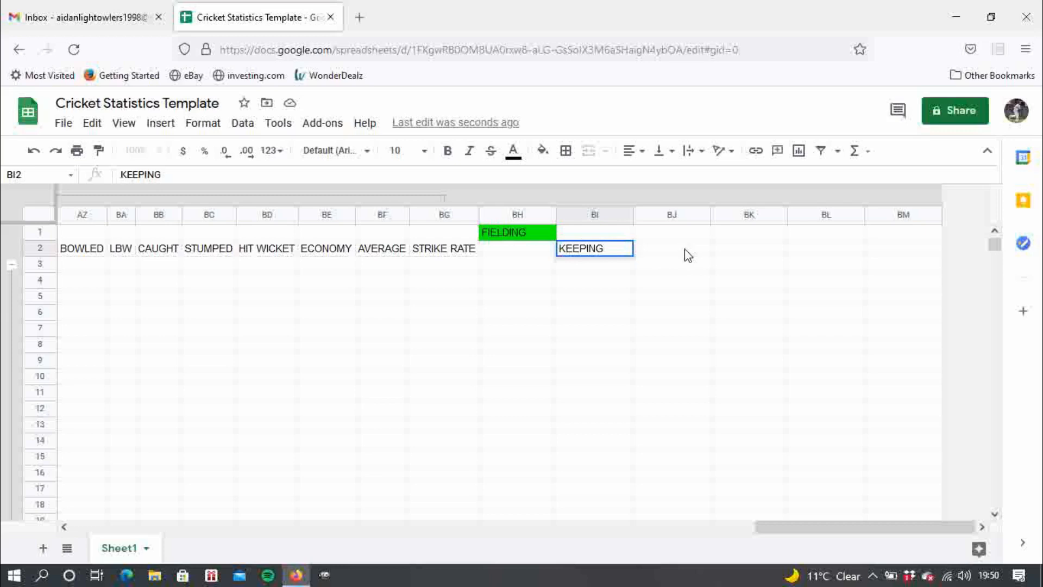
pyautogui.click(686, 254)
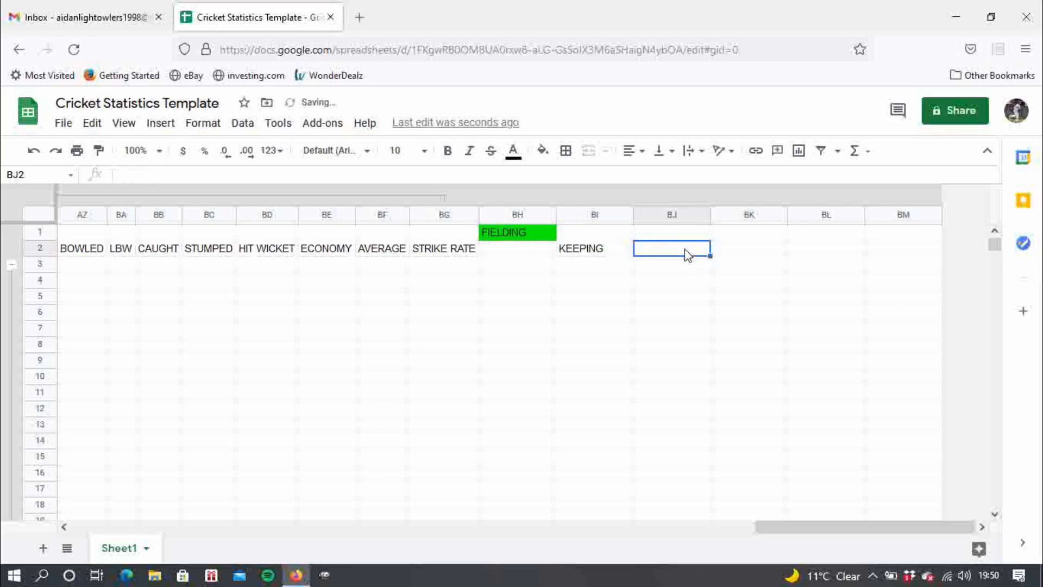
pyautogui.write('CATCHES')
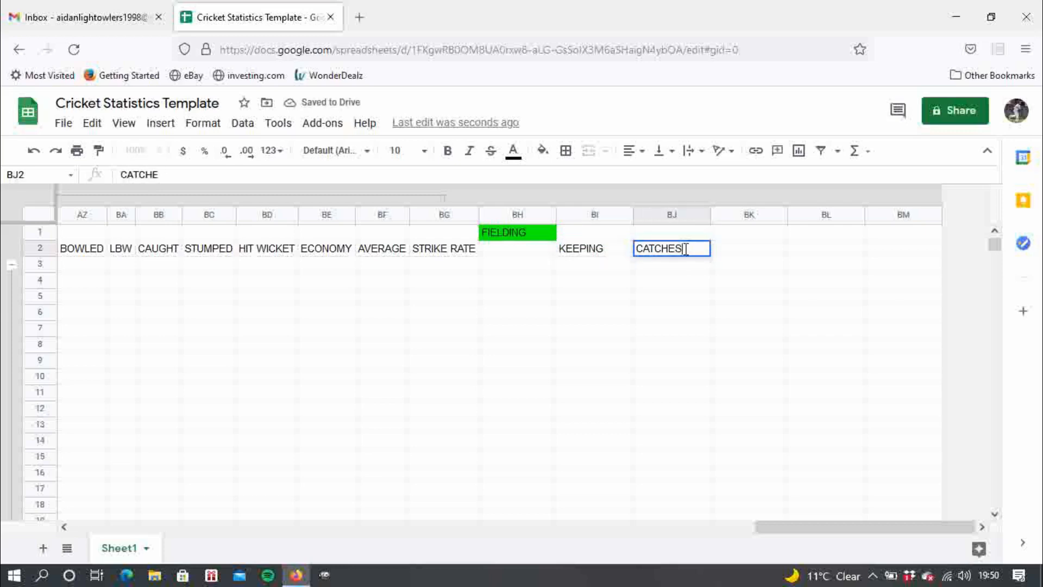
# Enter the fielding column headings RUN OUTS in BK2, STUMPINGS in BL2 and BYES in BM2
pyautogui.click(728, 258)
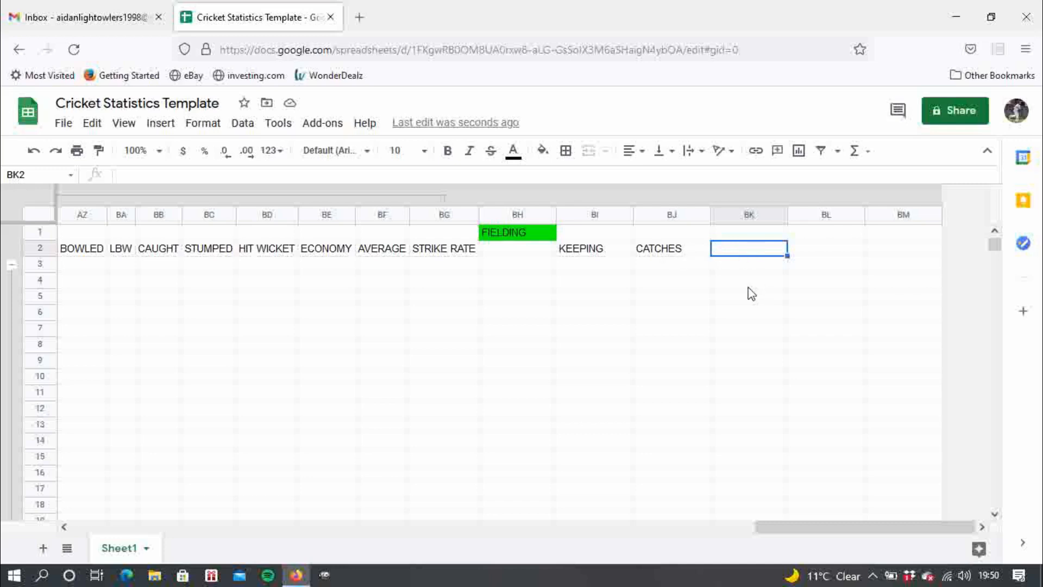
pyautogui.write('RUN')
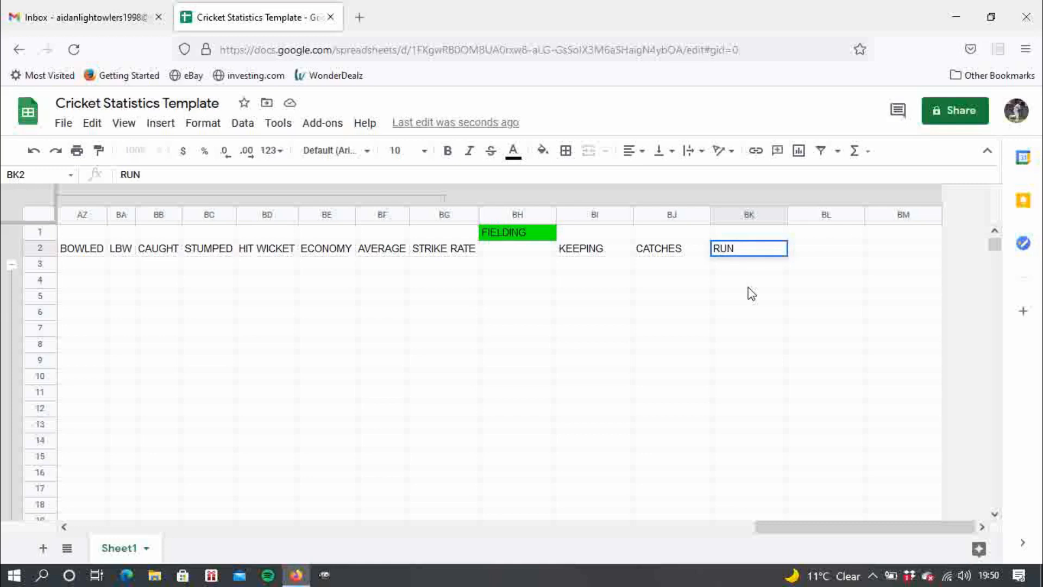
pyautogui.write(' OUTS')
pyautogui.click(825, 255)
pyautogui.write('STUM')
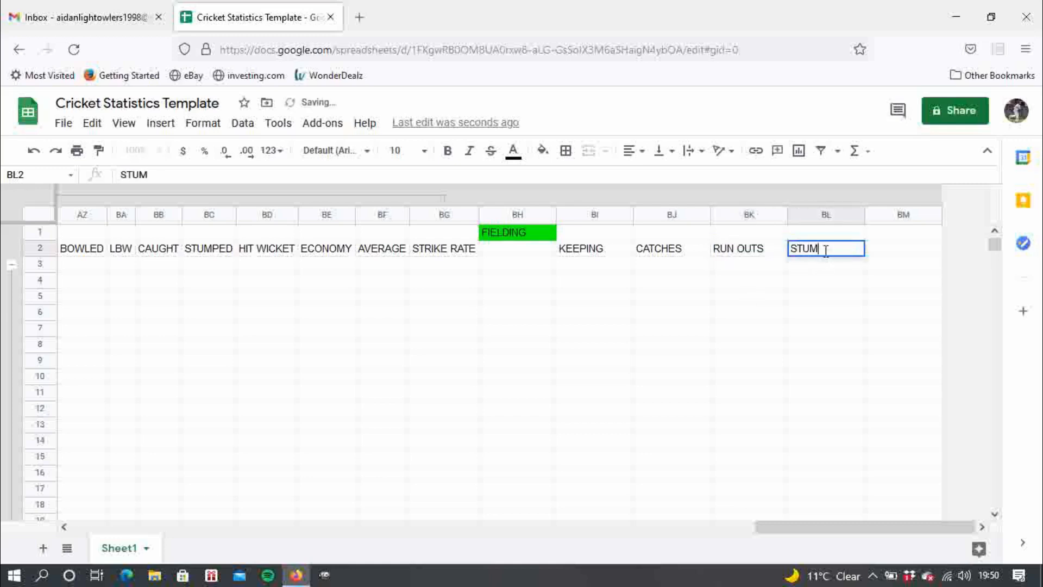
pyautogui.write('PINGS')
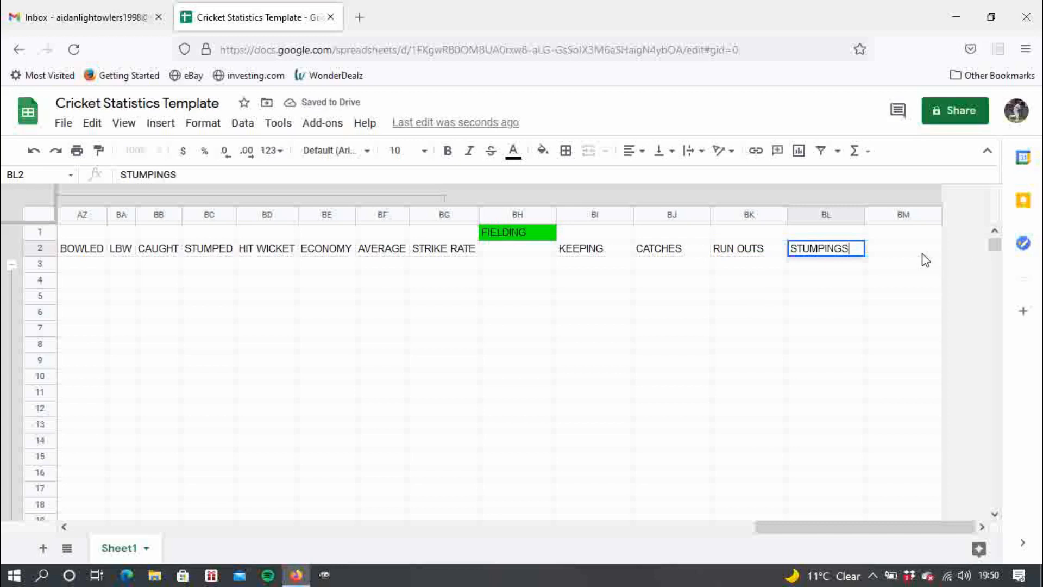
pyautogui.click(925, 260)
pyautogui.write('BYES')
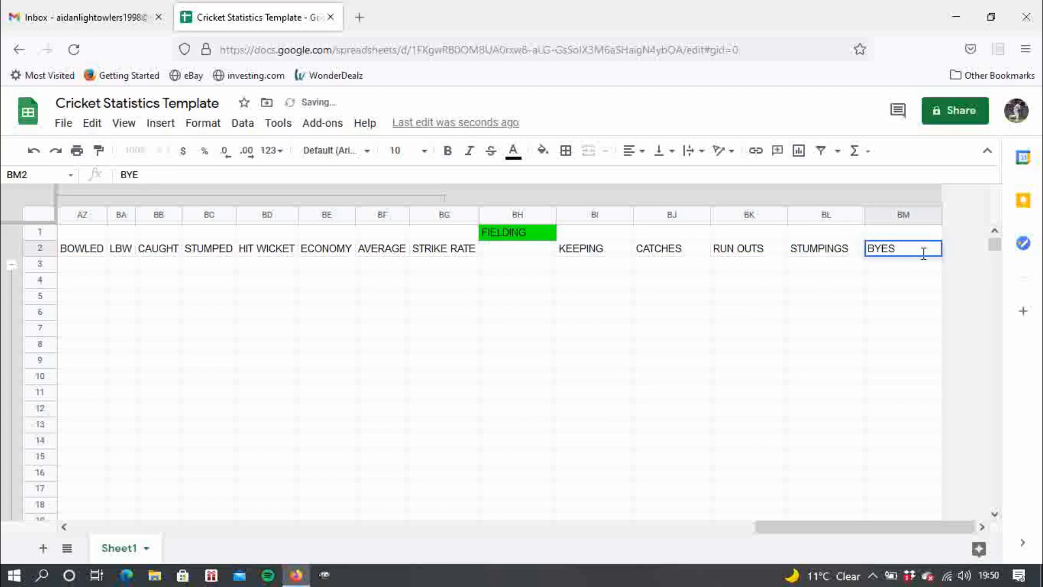
# Fit the widths of columns BH through BM to their fielding headings
pyautogui.click(837, 286)
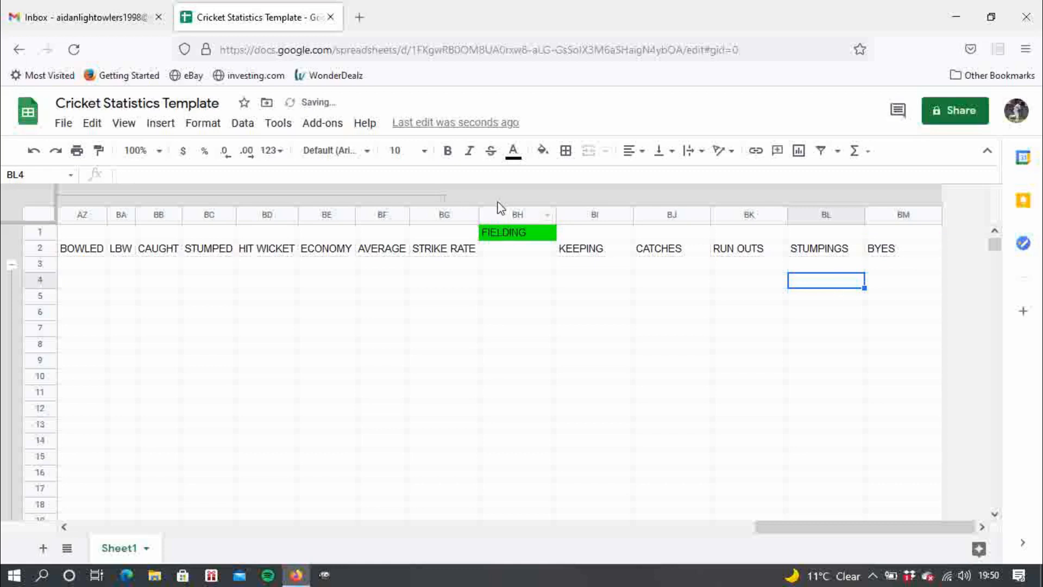
pyautogui.moveTo(513, 220); pyautogui.dragTo(838, 217)
pyautogui.click(757, 278)
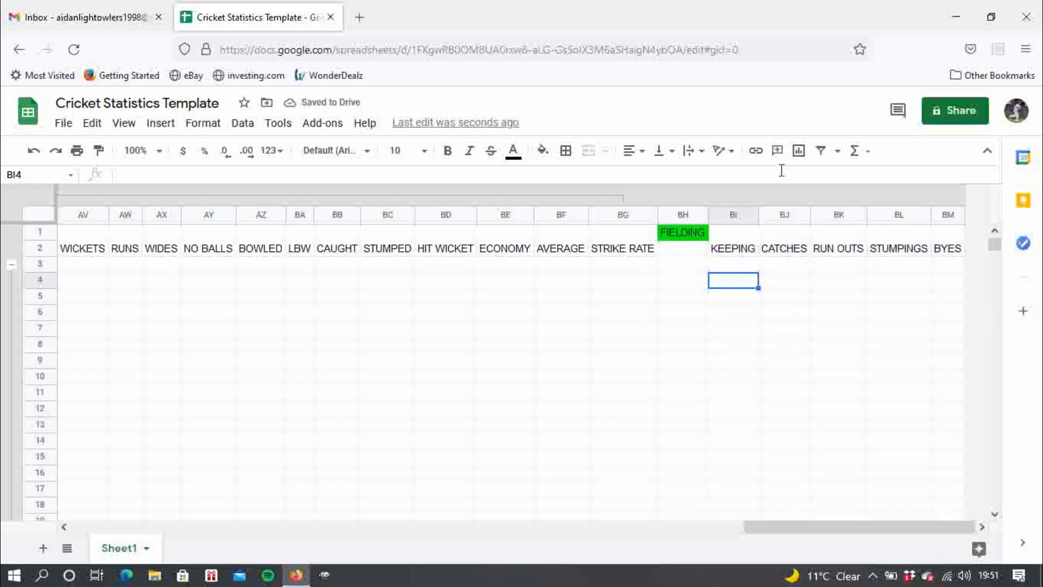
# Group the fielding detail columns BI through BM under the FIELDING heading
pyautogui.click(728, 215)
pyautogui.moveTo(728, 215); pyautogui.dragTo(948, 215)
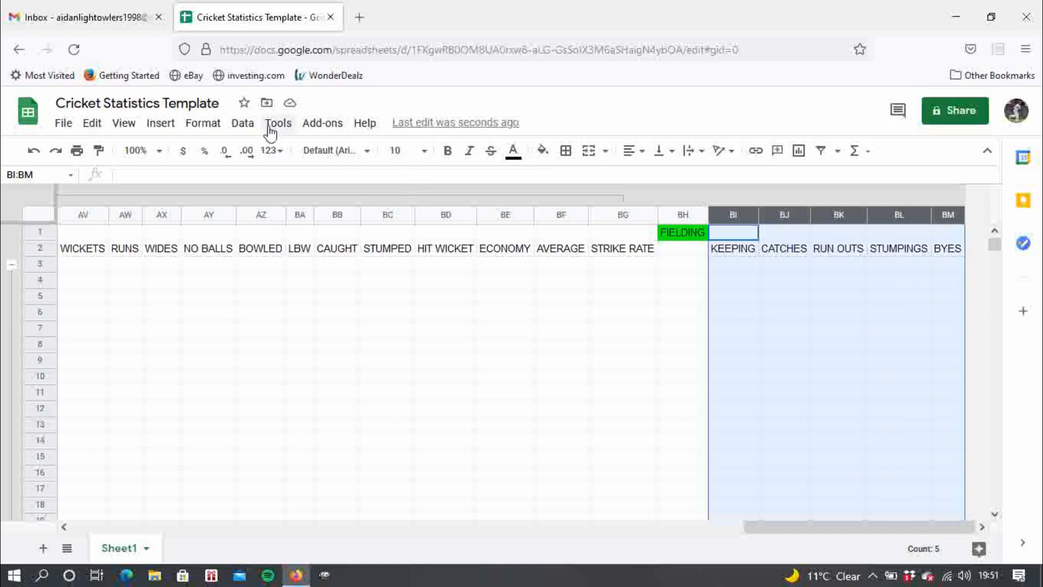
pyautogui.click(242, 123)
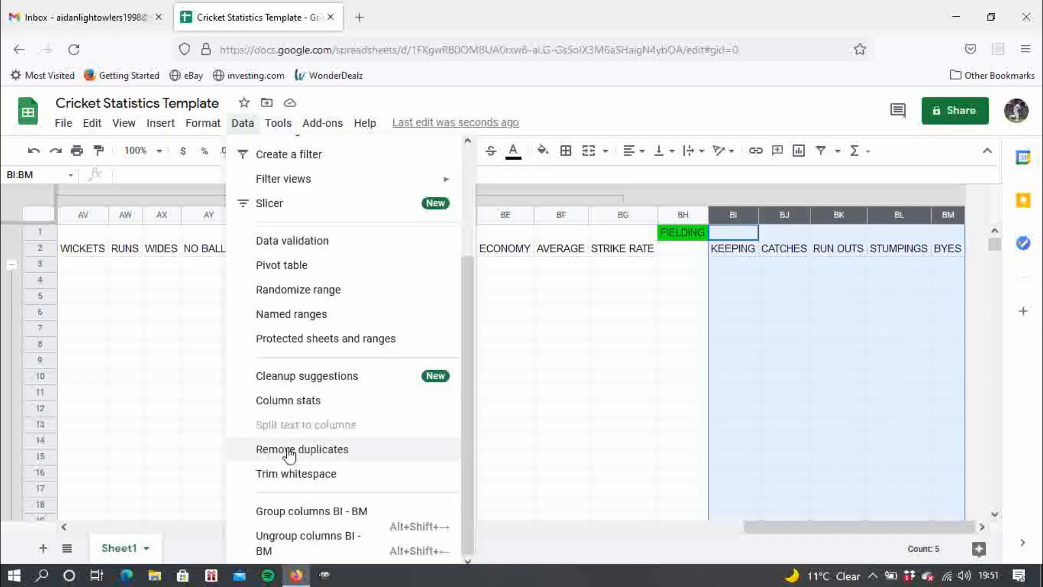
pyautogui.click(319, 511)
pyautogui.click(568, 380)
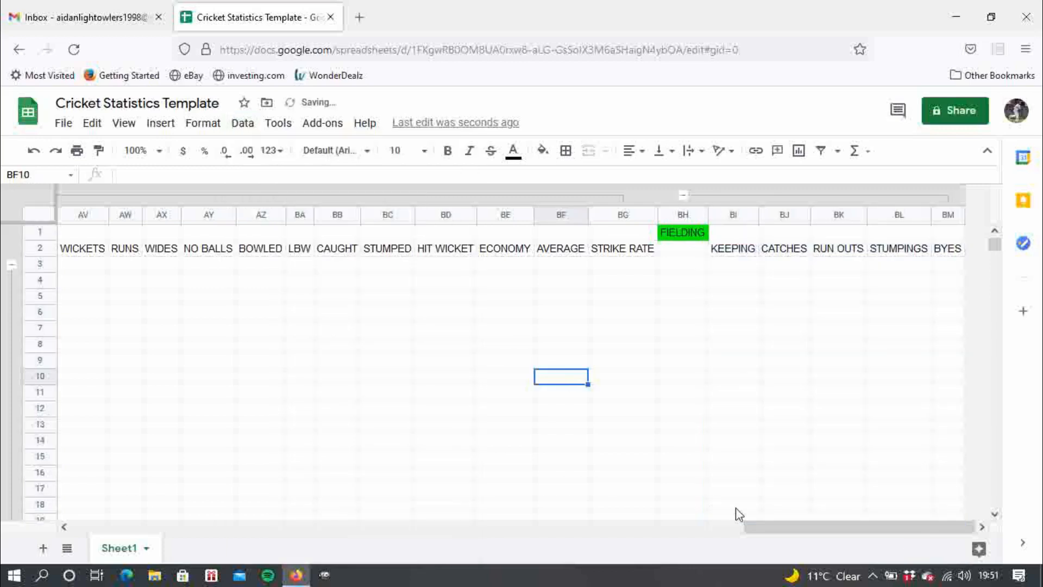
# Collapse the INFO, MATCHES, BATTING, BOWLING and FIELDING column groups and the 2013 row group
pyautogui.moveTo(764, 529); pyautogui.dragTo(131, 387)
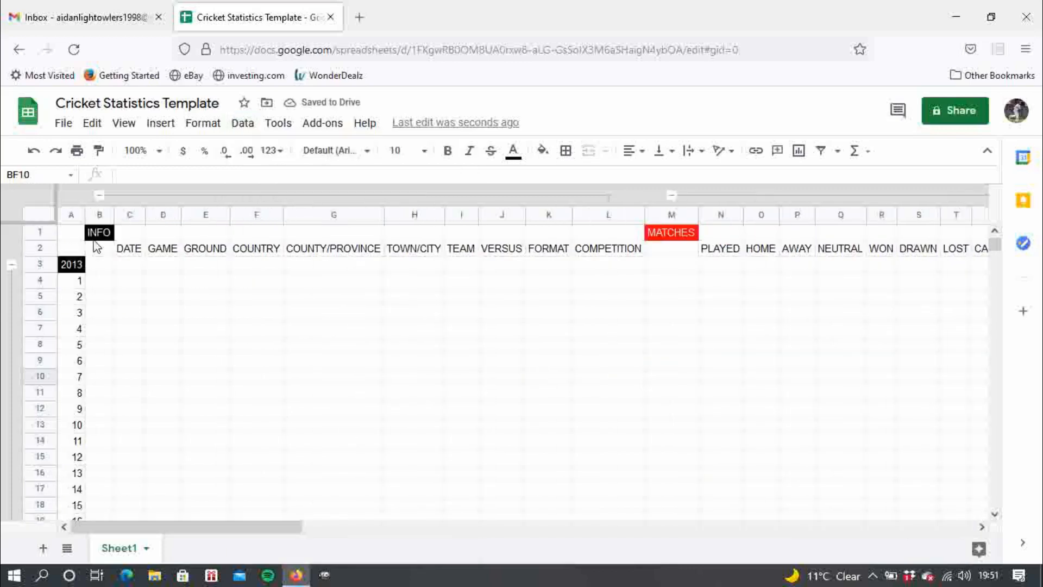
pyautogui.click(99, 196)
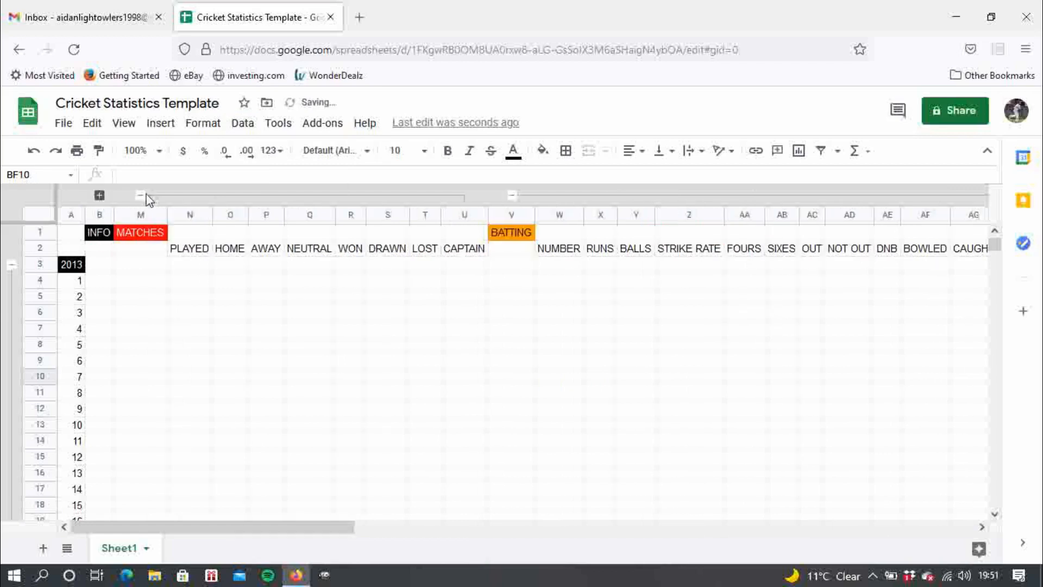
pyautogui.click(143, 195)
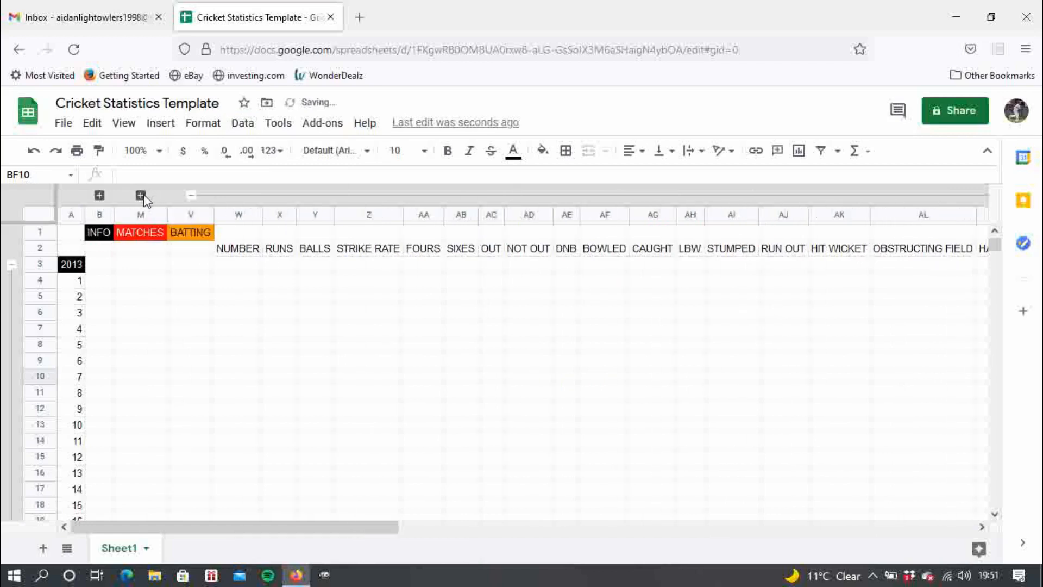
pyautogui.click(191, 195)
pyautogui.click(240, 195)
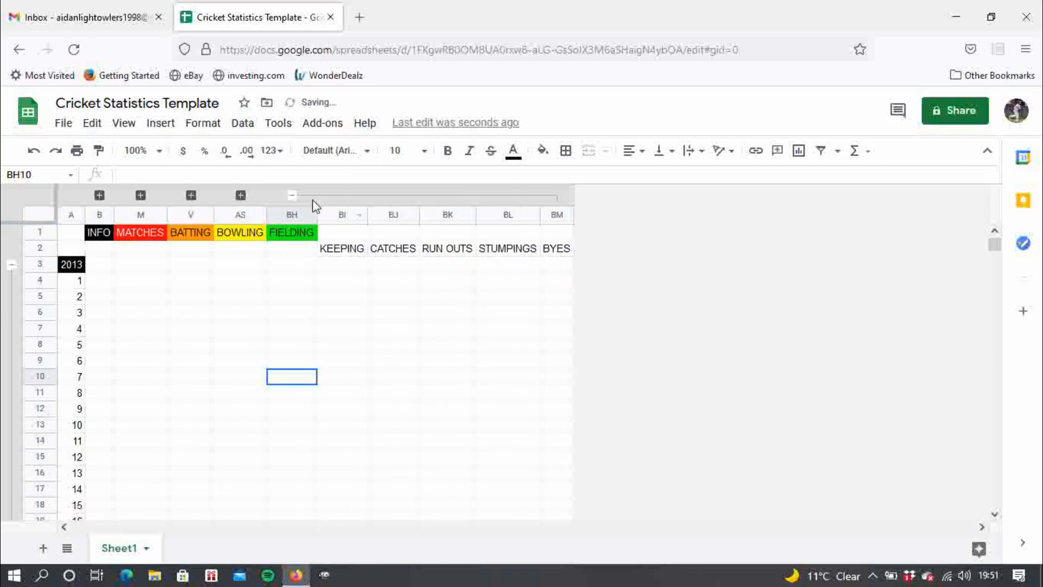
pyautogui.click(292, 195)
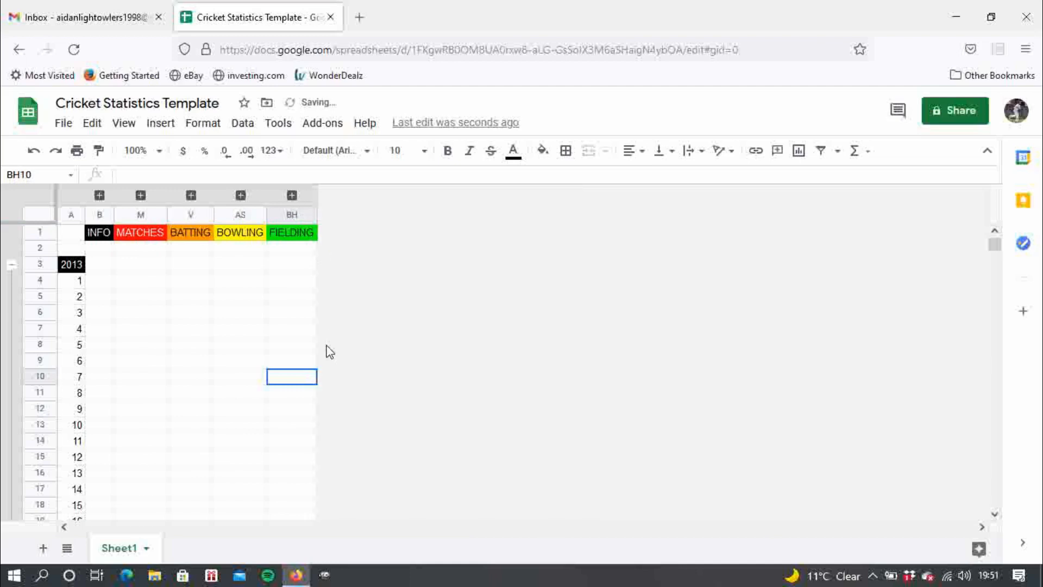
pyautogui.click(11, 265)
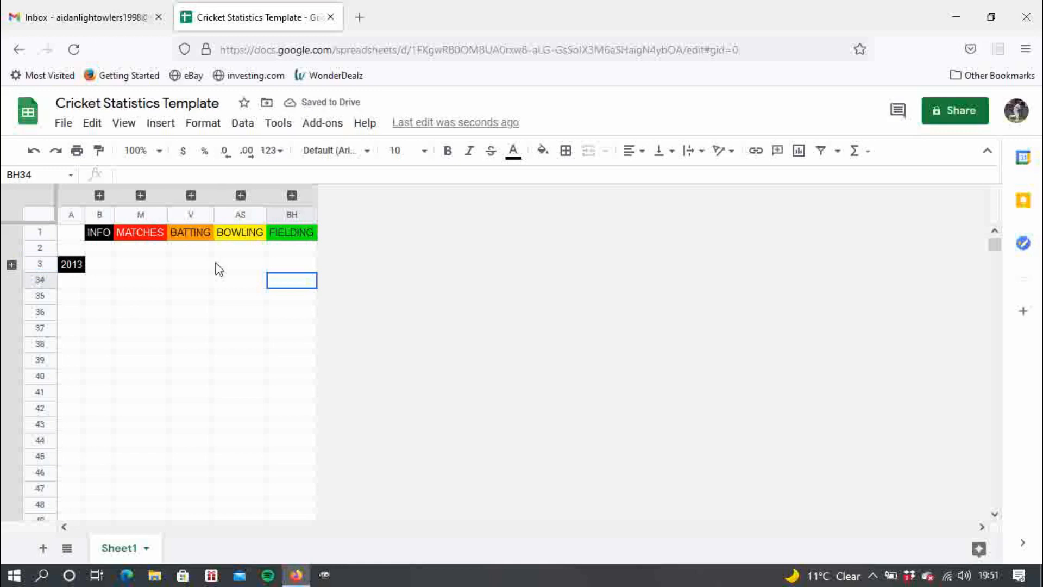
# Expand the 2013 row group and all five column groups from FIELDING back to INFO
pyautogui.click(12, 265)
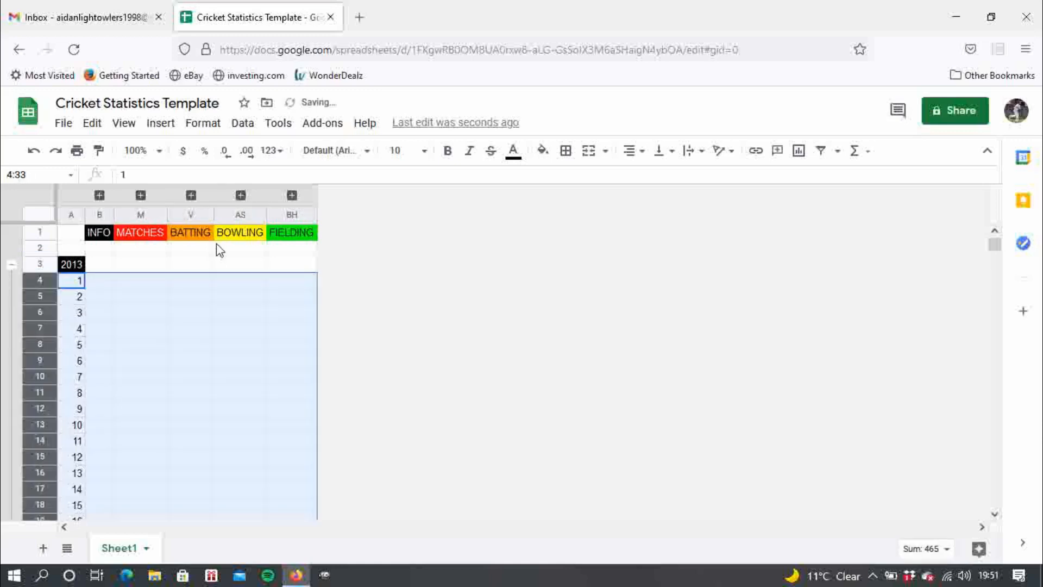
pyautogui.click(291, 197)
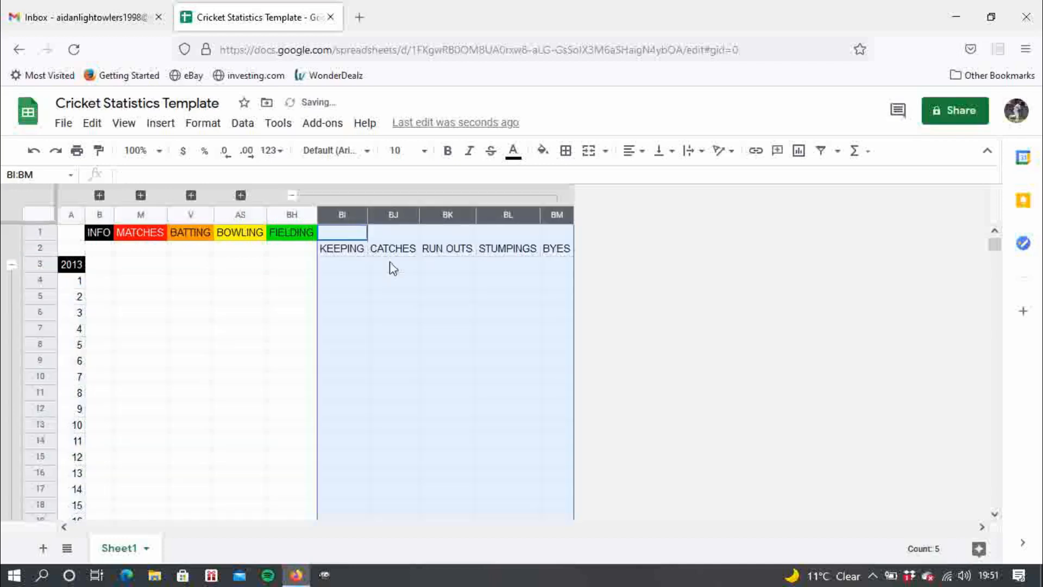
pyautogui.click(240, 195)
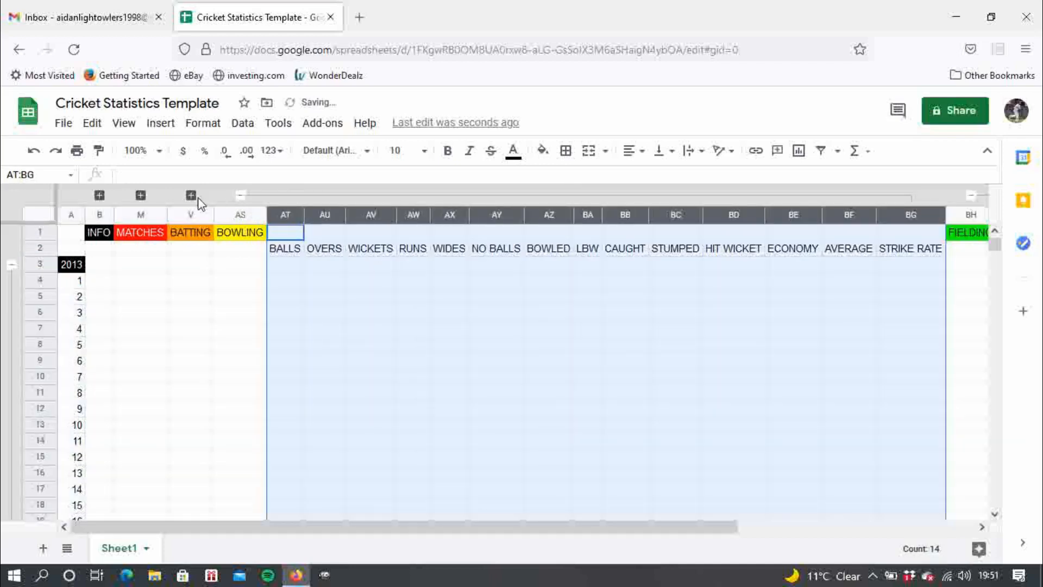
pyautogui.click(190, 196)
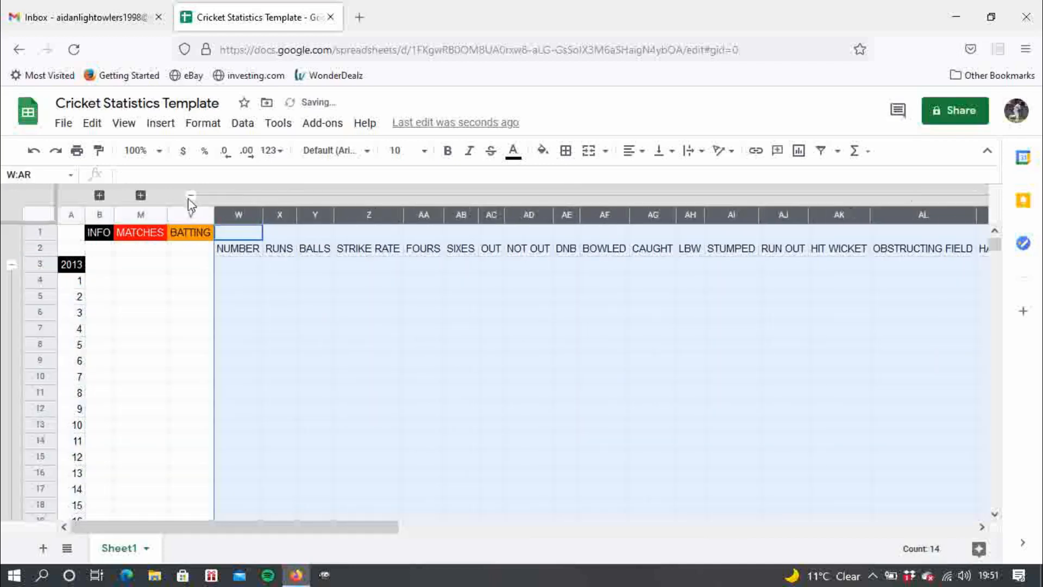
pyautogui.click(140, 195)
pyautogui.click(99, 194)
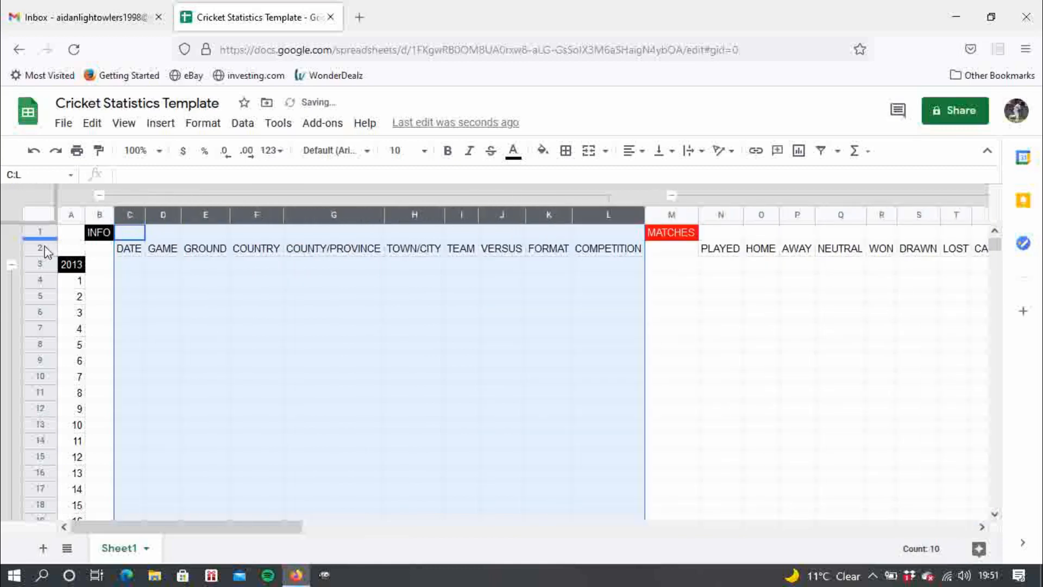
pyautogui.click(551, 345)
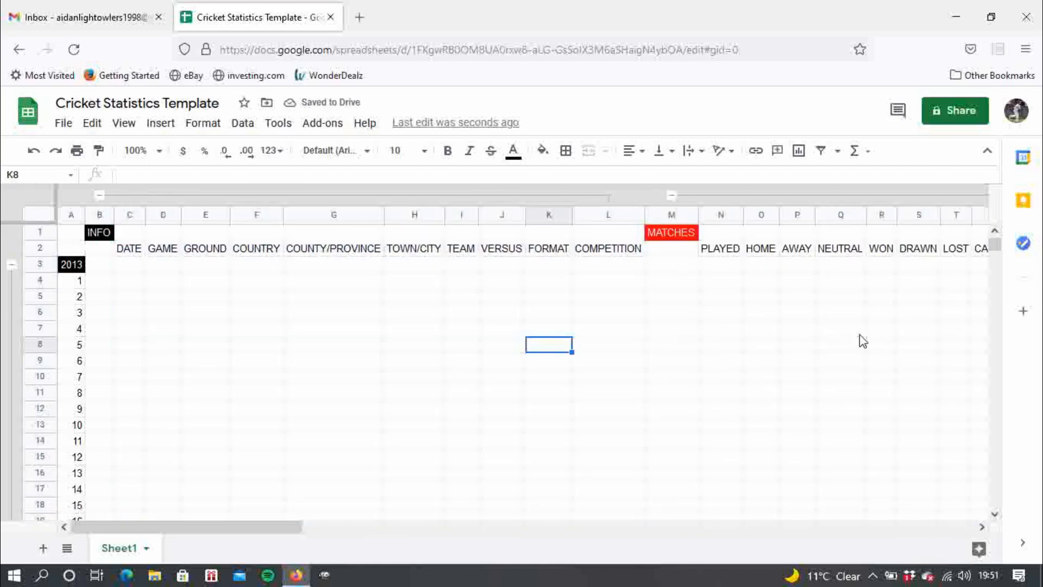
# Enter the year heading 2014 in cell A34, directly below the last 2013 game row
pyautogui.moveTo(997, 244); pyautogui.dragTo(998, 254)
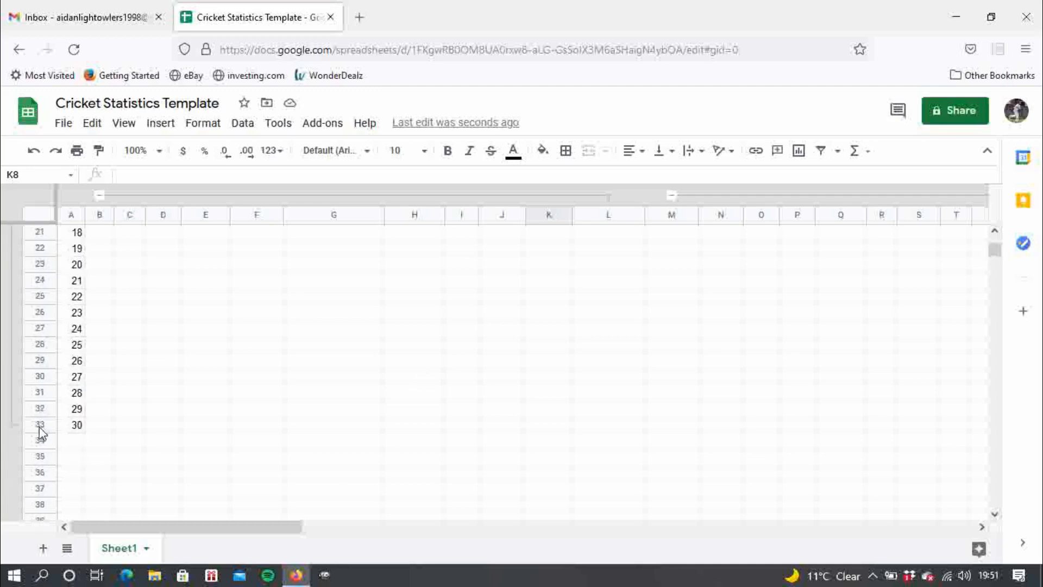
pyautogui.click(80, 447)
pyautogui.write('2014')
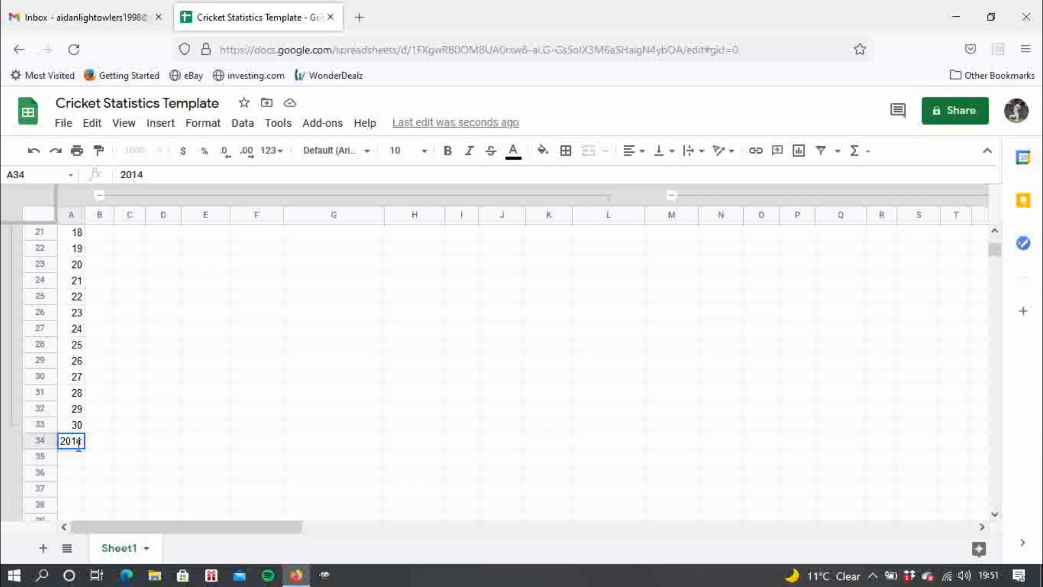
pyautogui.press('Return')
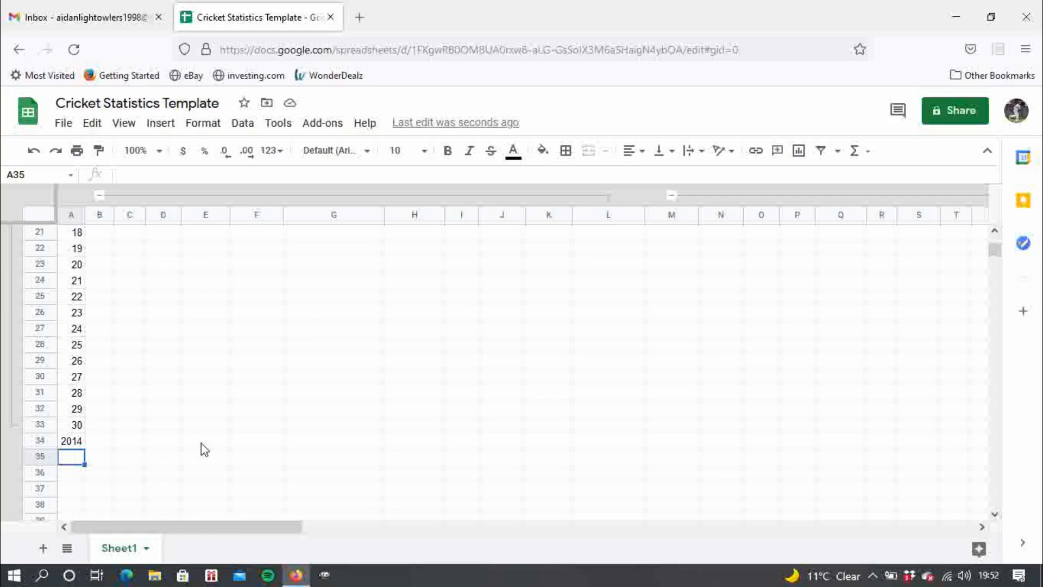
# Enter game numbers 1, 2 and 3 in A35 to A37 and extend the series down to 26 in A60
pyautogui.write('1')
pyautogui.press('Return')
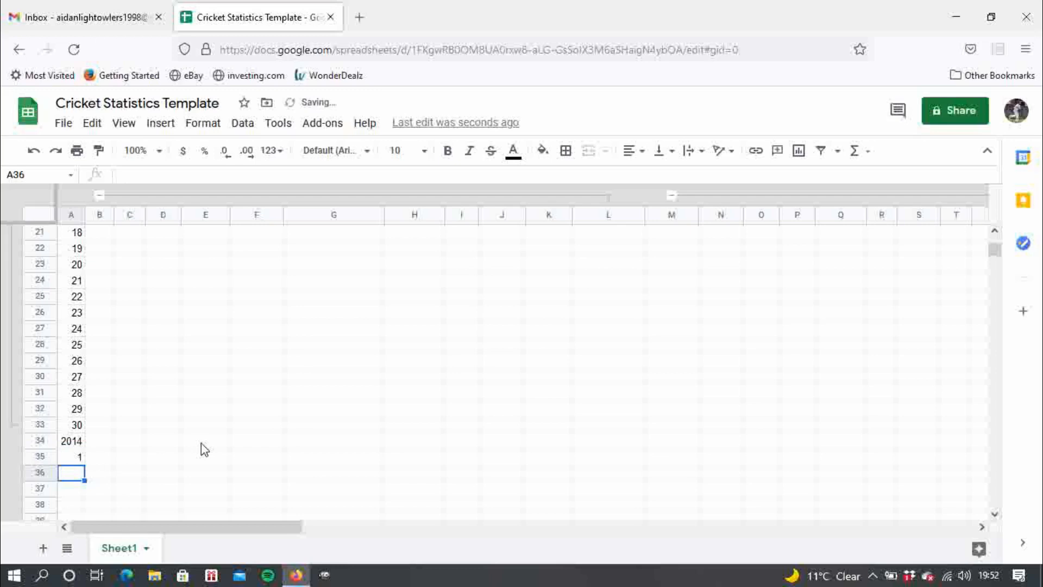
pyautogui.write('2')
pyautogui.press('Return')
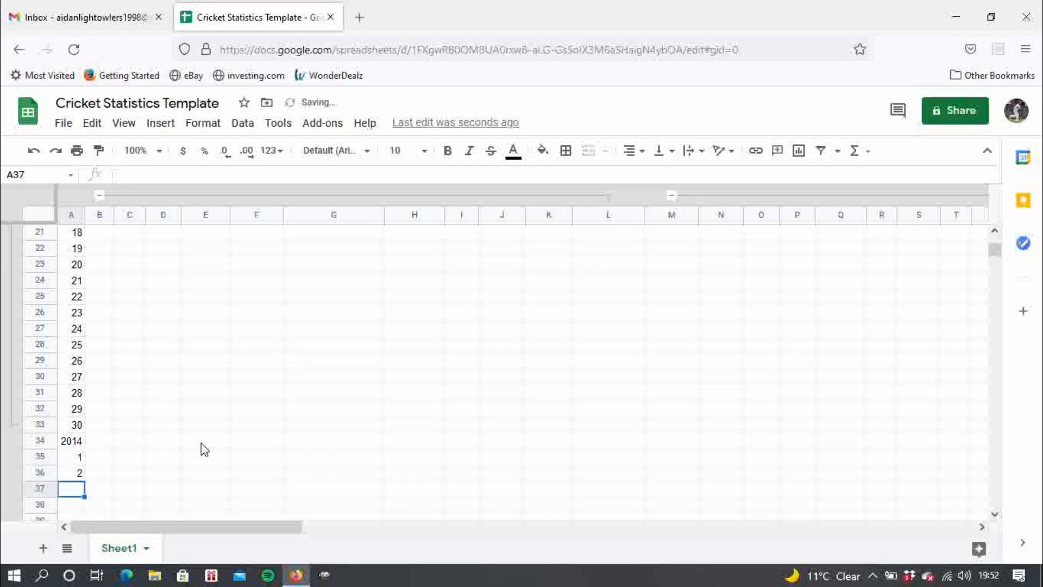
pyautogui.write('3')
pyautogui.press('Return')
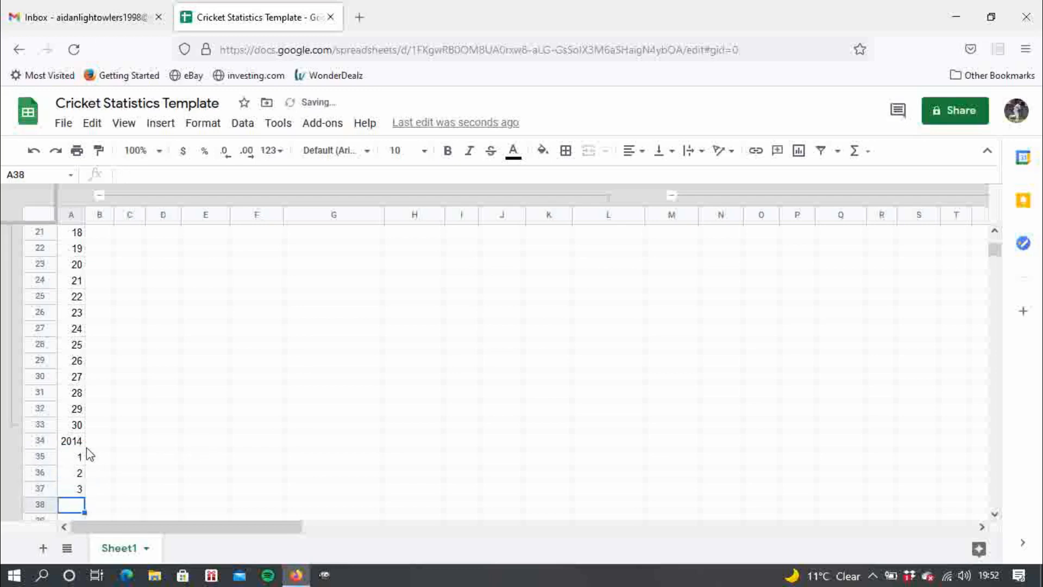
pyautogui.click(75, 460)
pyautogui.moveTo(75, 459); pyautogui.dragTo(81, 348)
# Enter the remaining 2014 game numbers 27, 28, 29 and 30 in cells A61 to A64
pyautogui.click(75, 360)
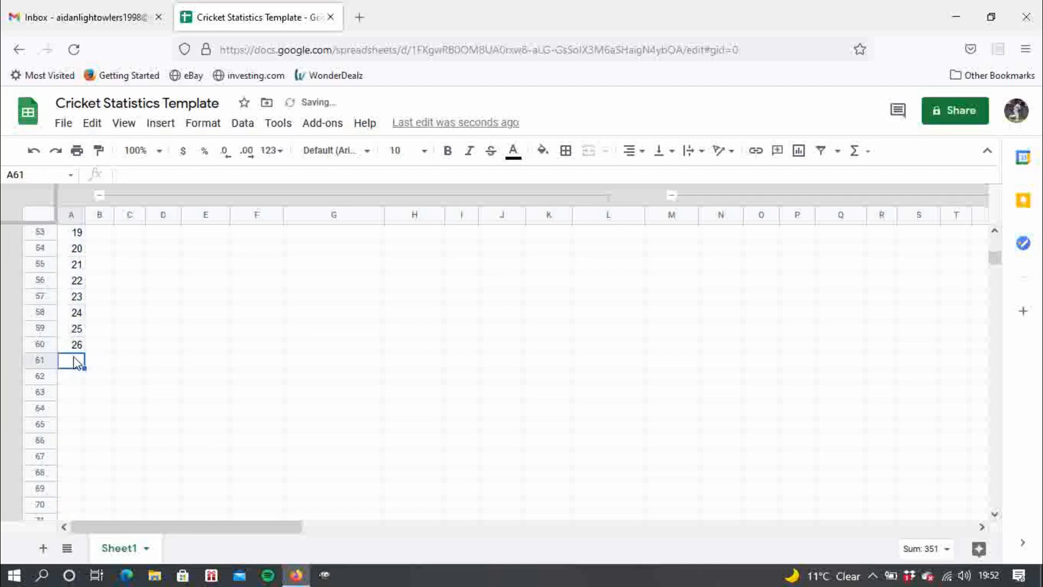
pyautogui.write('27')
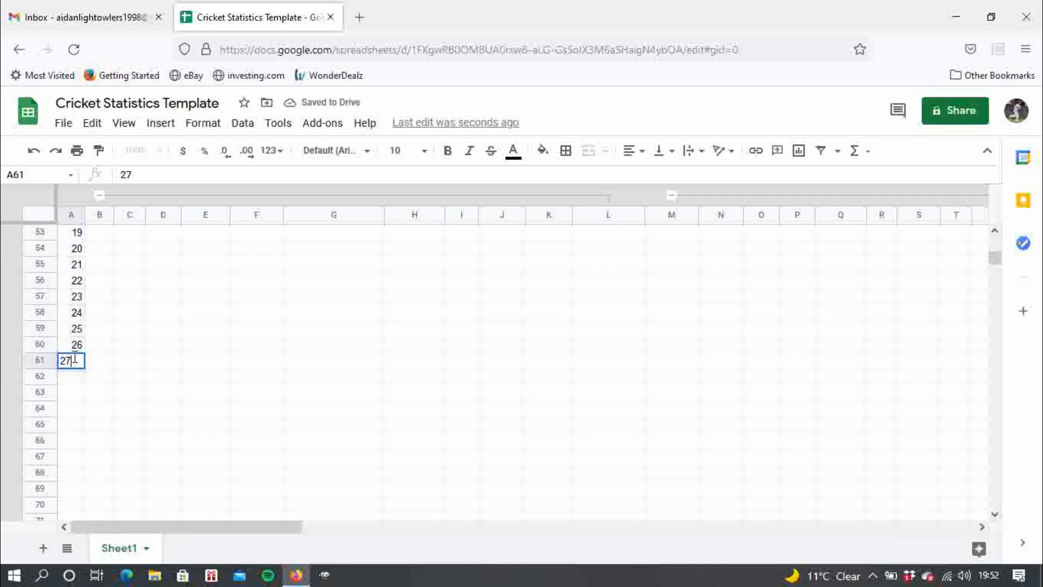
pyautogui.press('Return')
pyautogui.write('28')
pyautogui.press('Return')
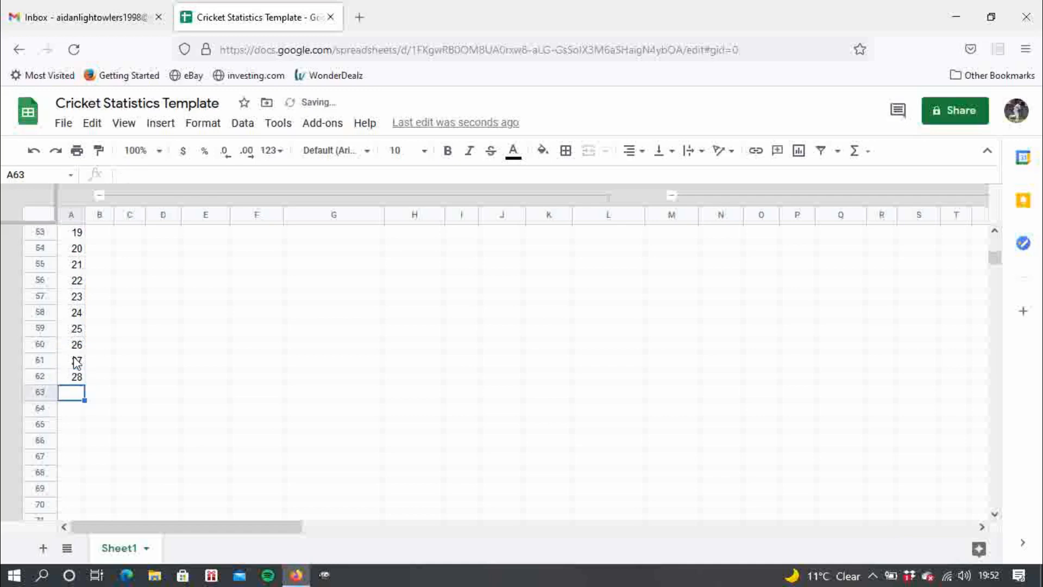
pyautogui.write('29')
pyautogui.press('Return')
pyautogui.write('30')
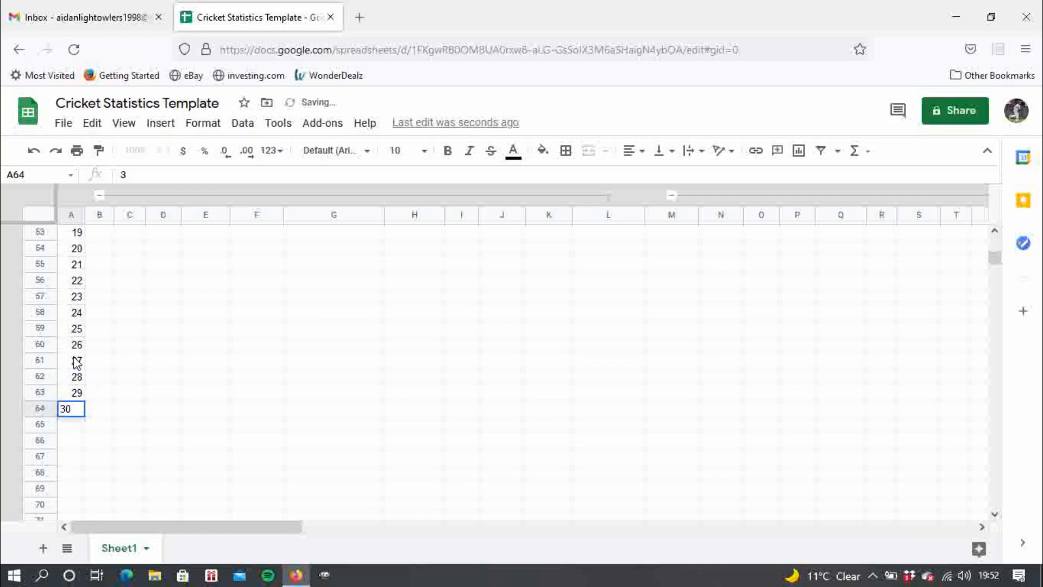
pyautogui.press('Return')
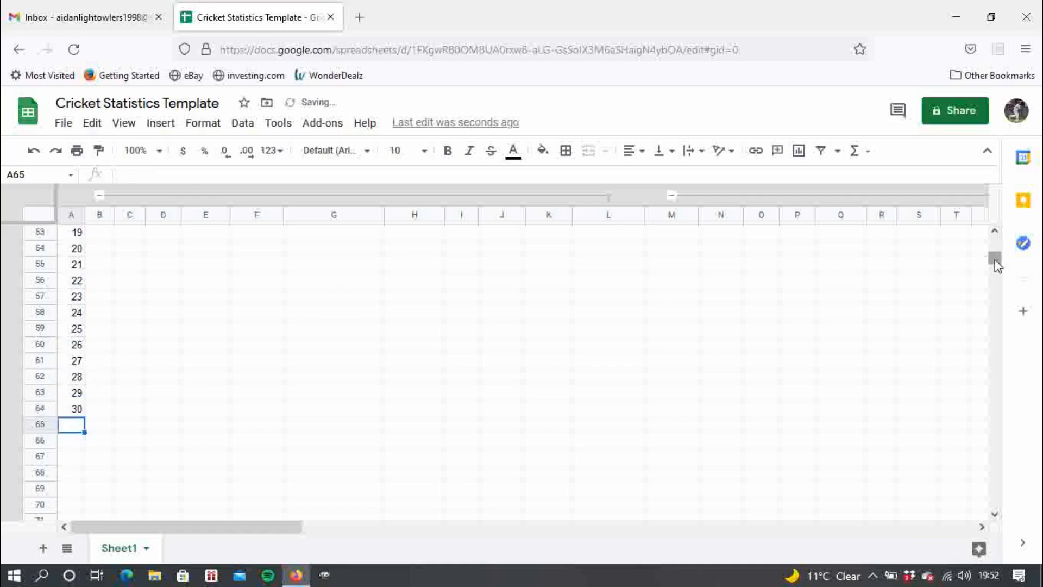
# Format the 2014 heading in cell A34 with a red fill and white text
pyautogui.moveTo(996, 259)
pyautogui.mouseDown()
pyautogui.moveTo(995, 239)
pyautogui.moveTo(998, 265)
pyautogui.mouseUp()
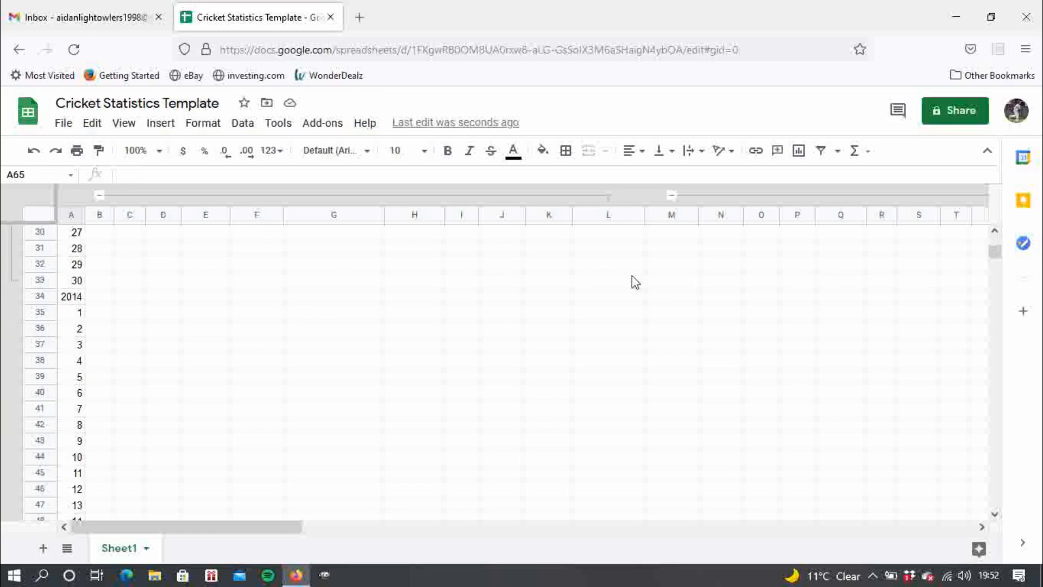
pyautogui.click(81, 299)
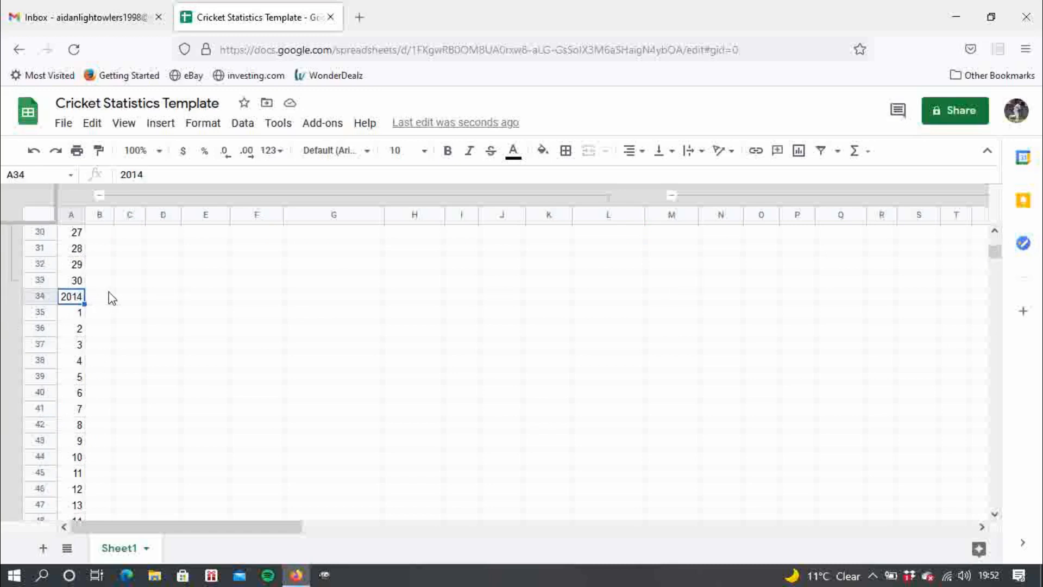
pyautogui.click(544, 161)
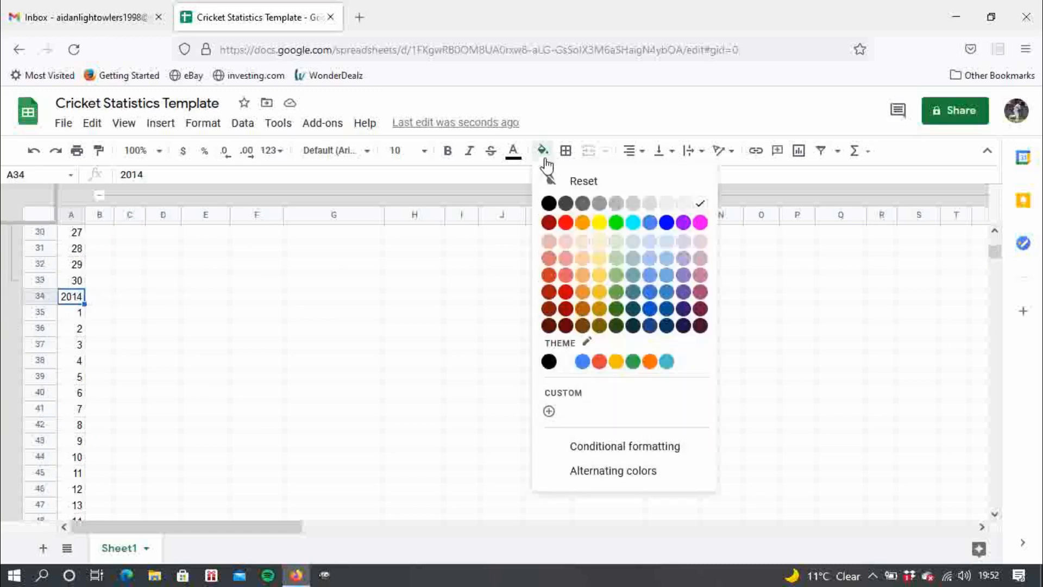
pyautogui.click(564, 225)
pyautogui.click(514, 153)
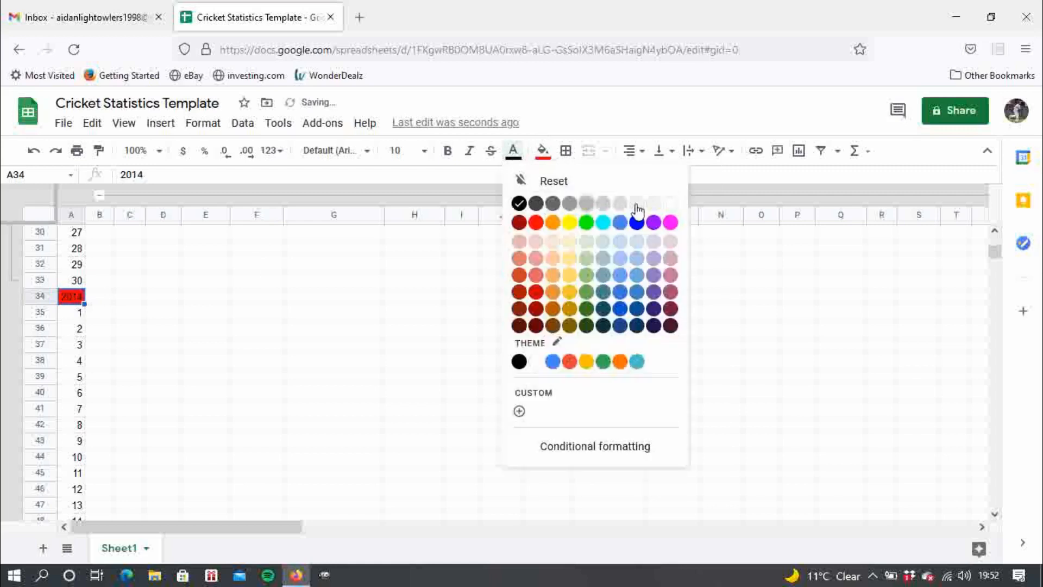
pyautogui.click(669, 212)
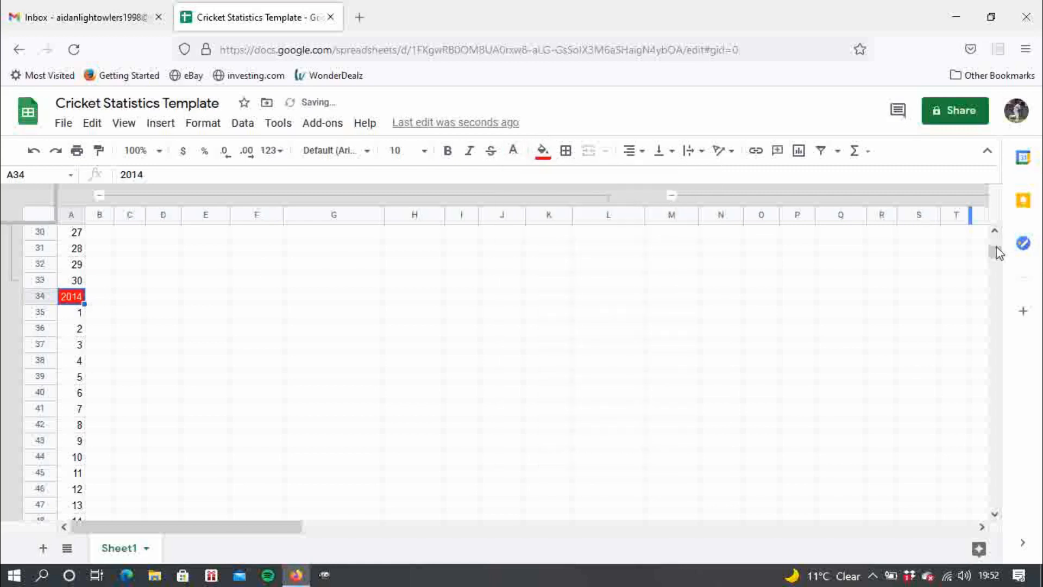
# Make the text of the INFO heading in cell B1 bold
pyautogui.moveTo(997, 250); pyautogui.dragTo(994, 227)
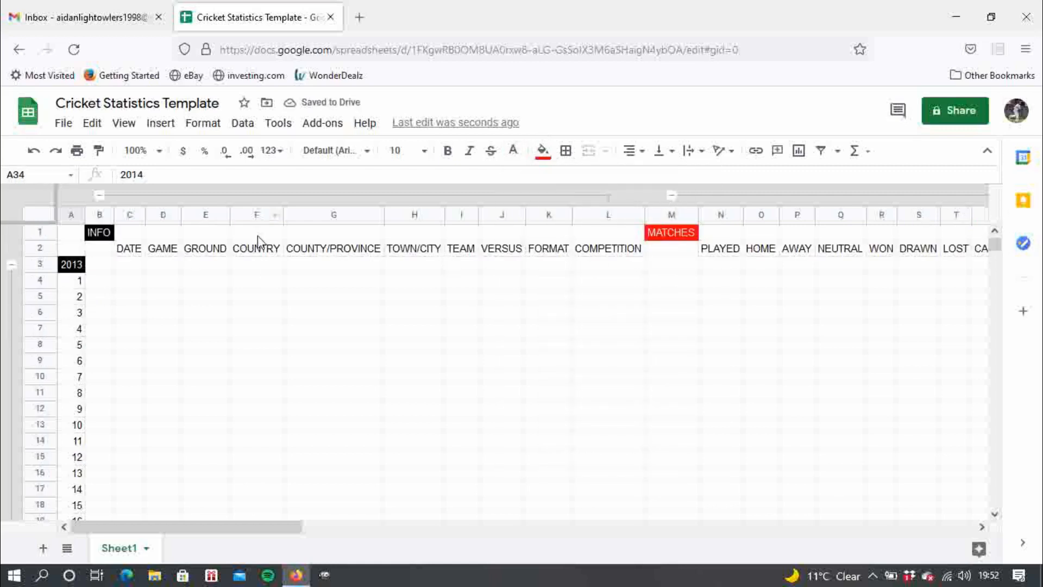
pyautogui.click(105, 238)
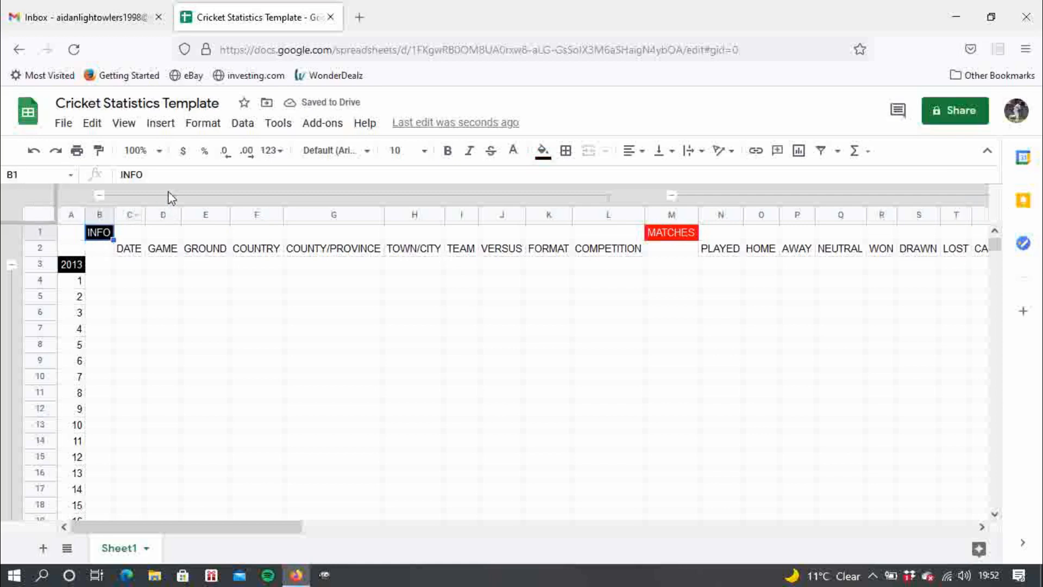
pyautogui.click(158, 174)
pyautogui.moveTo(158, 175); pyautogui.dragTo(111, 175)
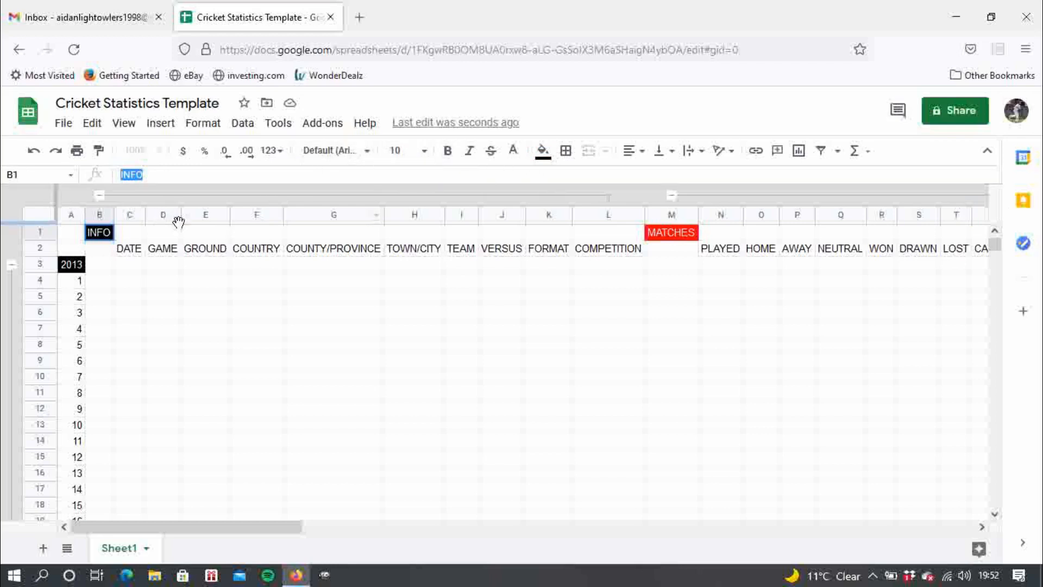
pyautogui.click(135, 234)
pyautogui.click(95, 235)
pyautogui.moveTo(161, 174); pyautogui.dragTo(81, 175)
pyautogui.click(458, 161)
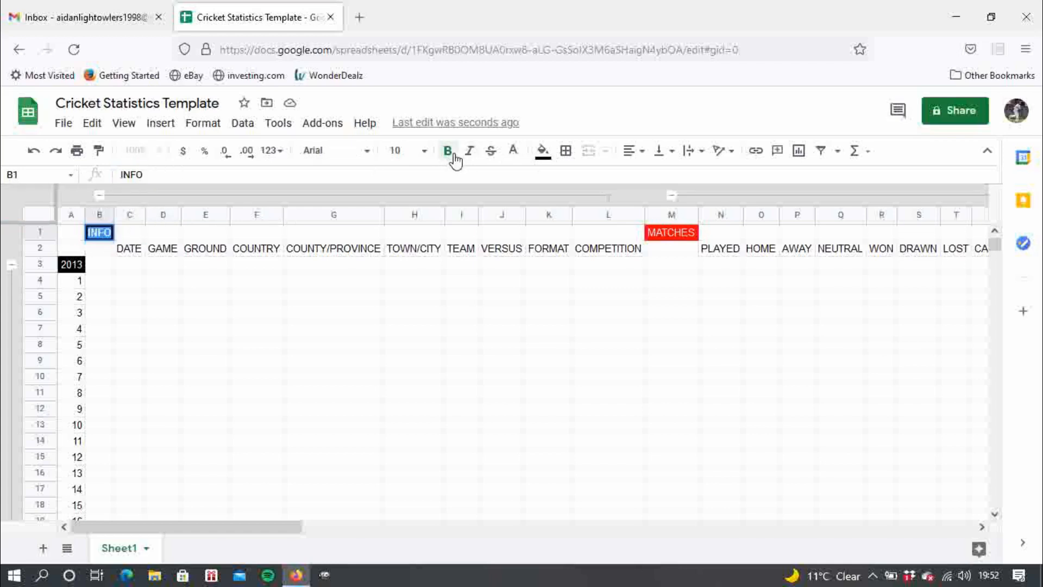
# Set the INFO heading's font size to 12 and widen column B to fit the text
pyautogui.click(424, 155)
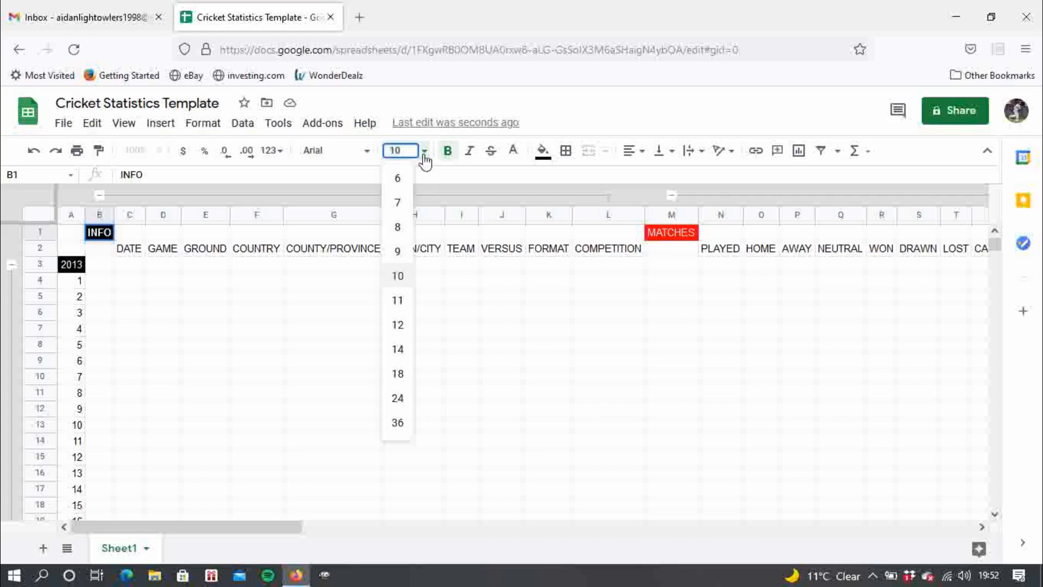
pyautogui.click(398, 349)
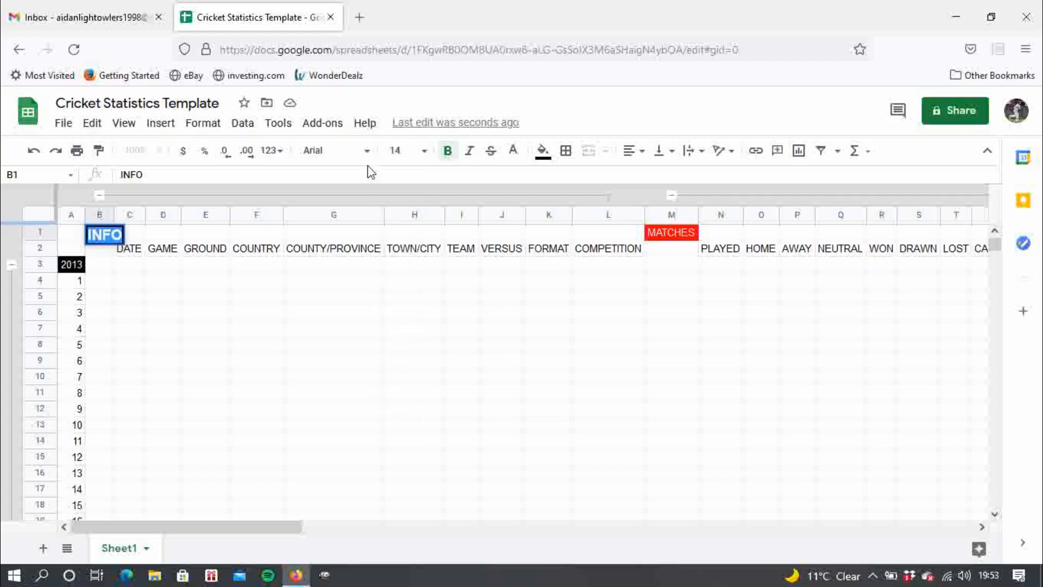
pyautogui.click(424, 151)
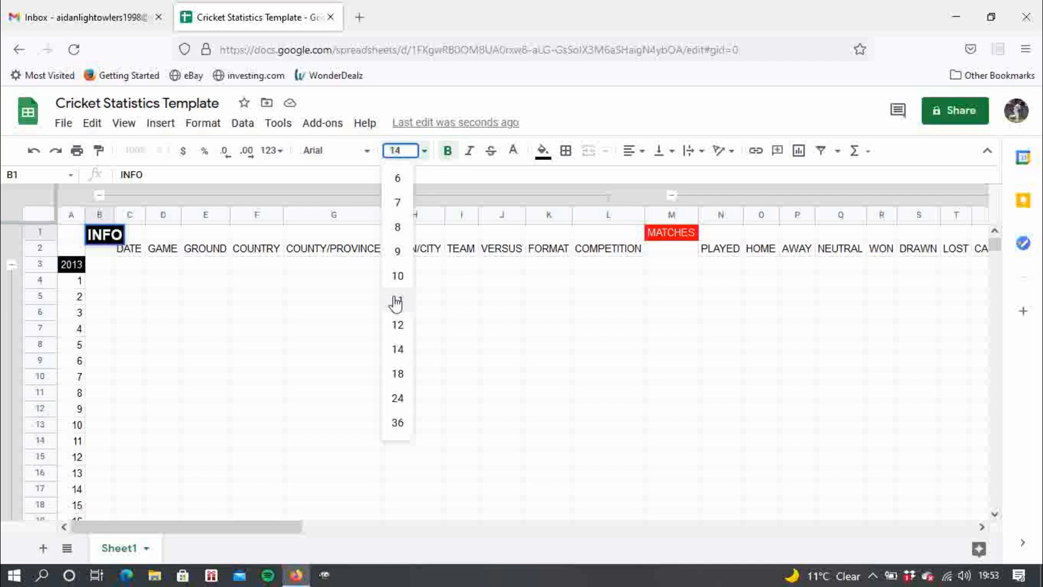
pyautogui.click(399, 328)
pyautogui.click(613, 271)
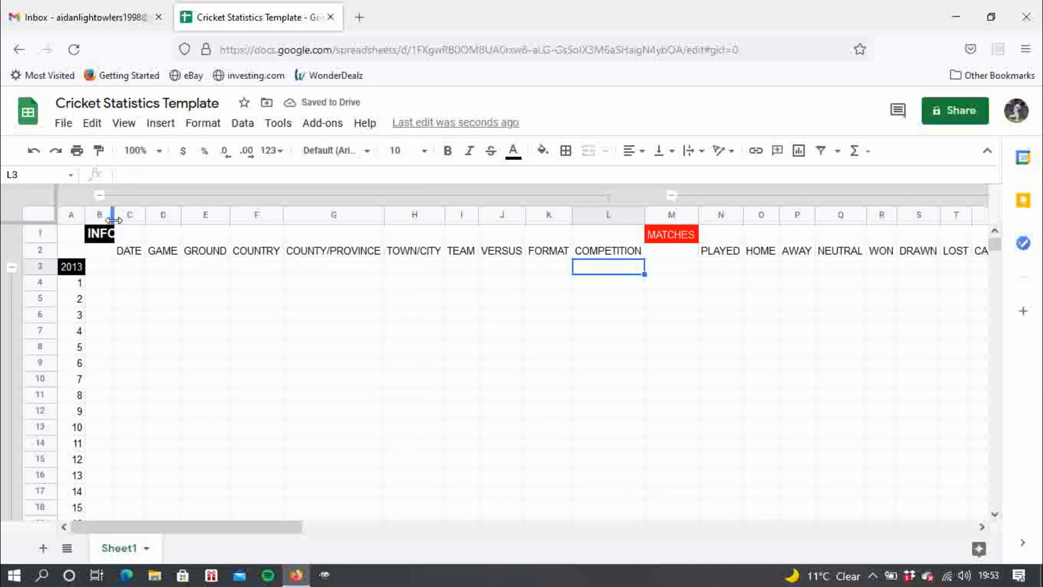
pyautogui.moveTo(113, 219); pyautogui.dragTo(120, 219)
pyautogui.click(181, 280)
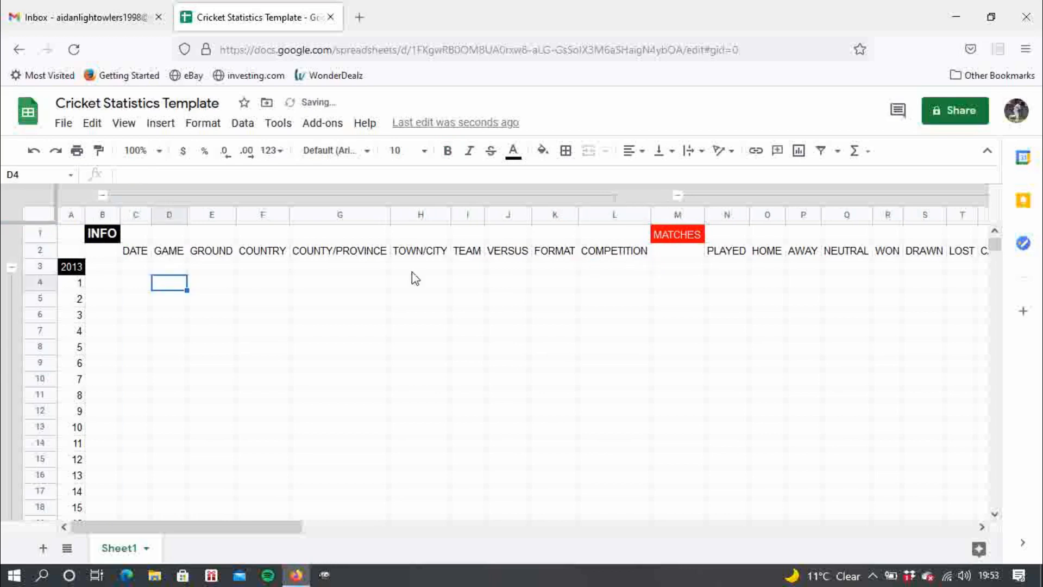
# Make the MATCHES heading bold at font size 12 and fit column M's width to it
pyautogui.click(675, 231)
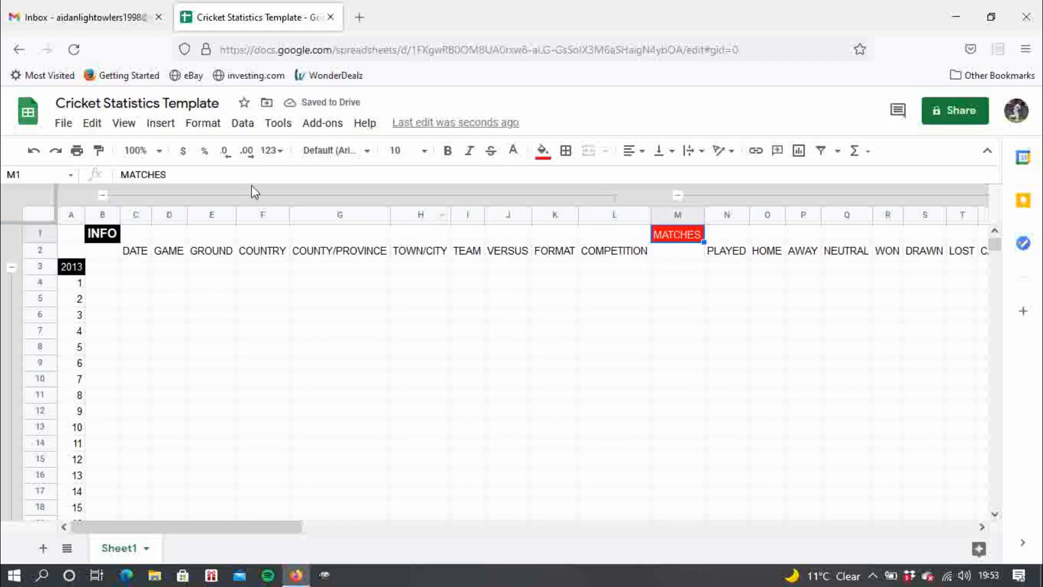
pyautogui.moveTo(166, 174); pyautogui.dragTo(104, 174)
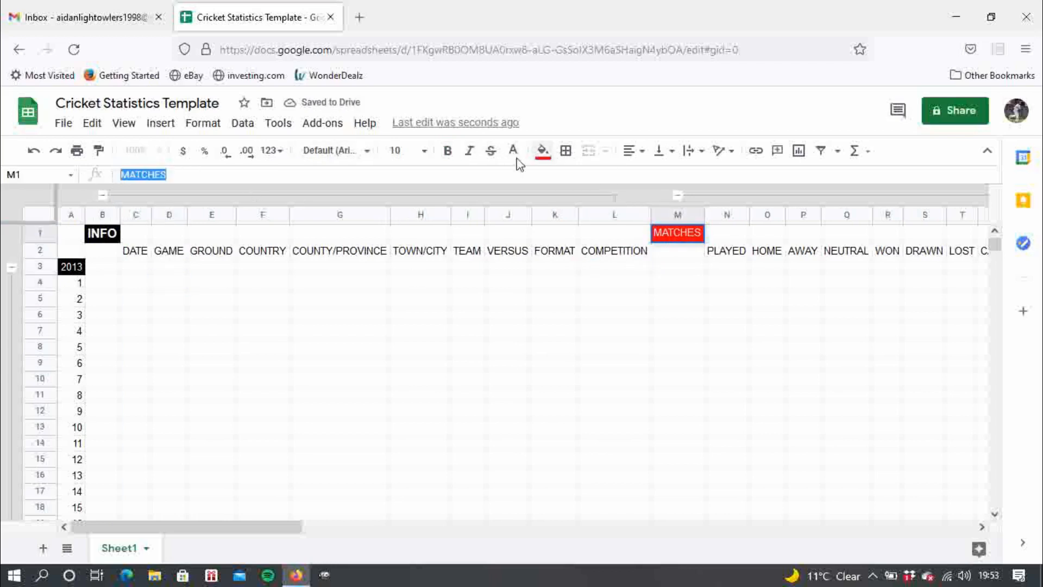
pyautogui.click(448, 152)
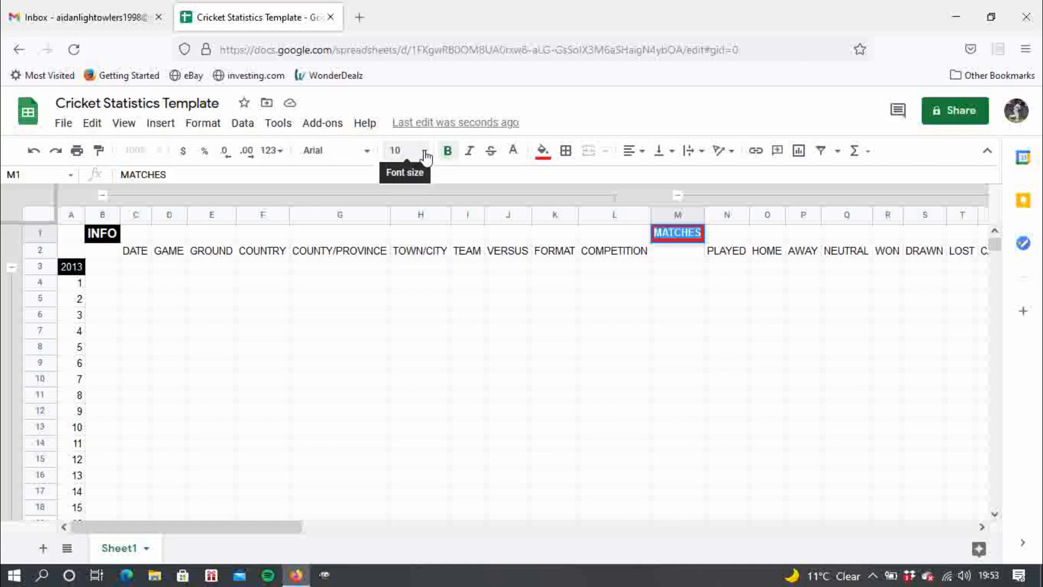
pyautogui.click(425, 153)
pyautogui.click(404, 324)
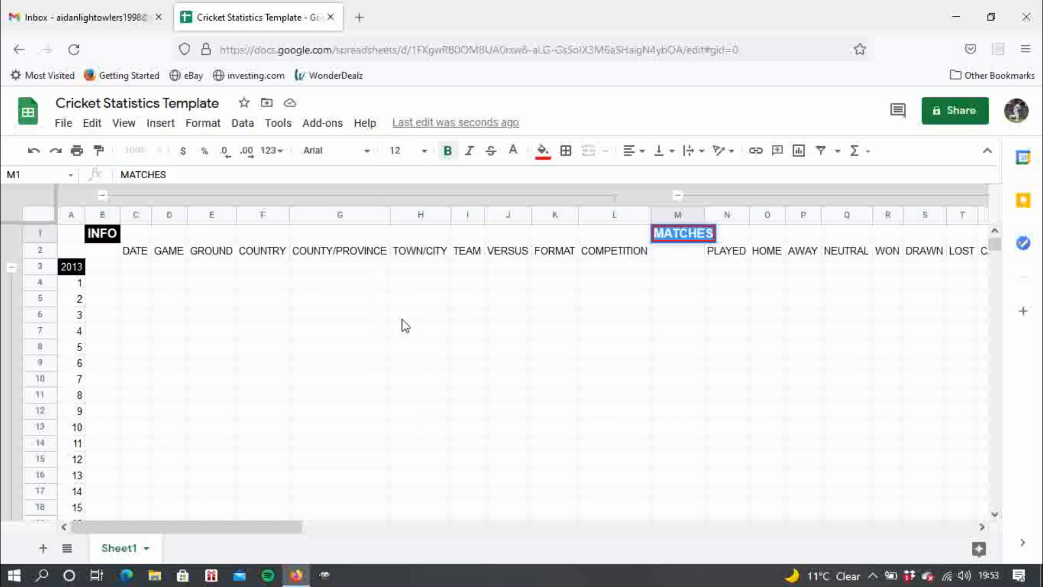
pyautogui.click(646, 302)
pyautogui.doubleClick(703, 214)
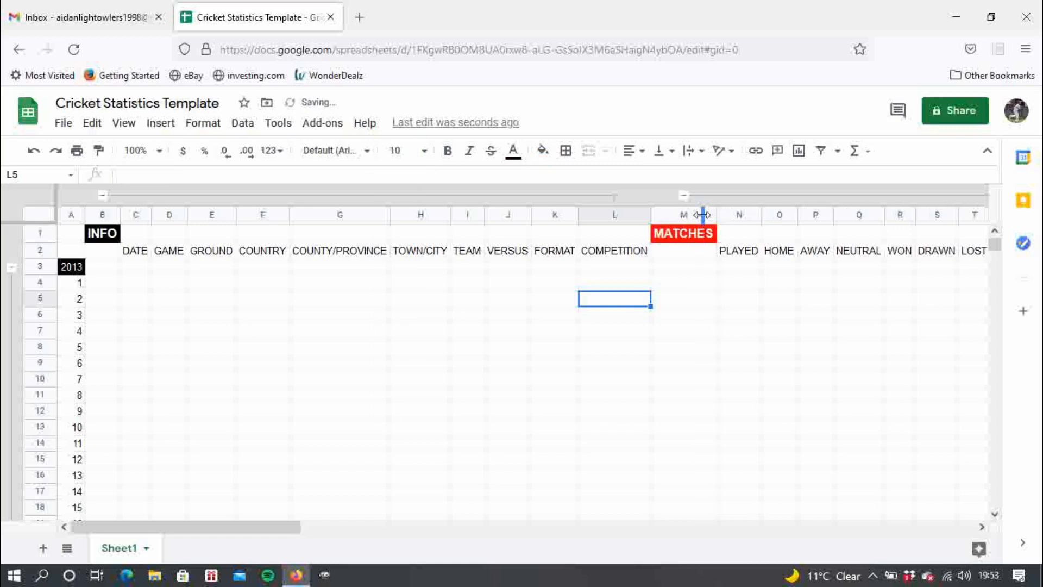
# Make the 2013 label in A3 bold with font size 12
pyautogui.click(79, 271)
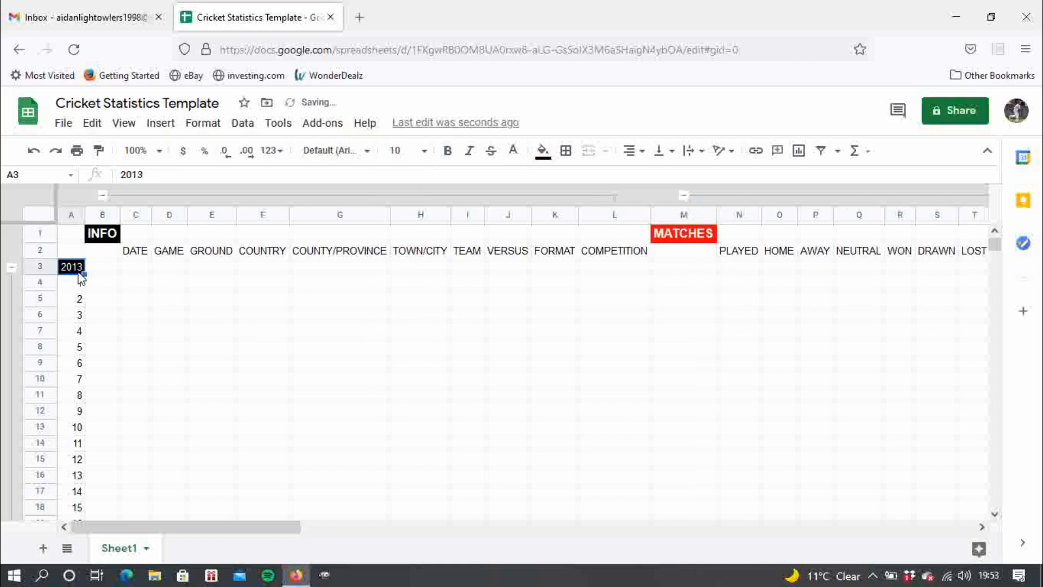
pyautogui.click(163, 175)
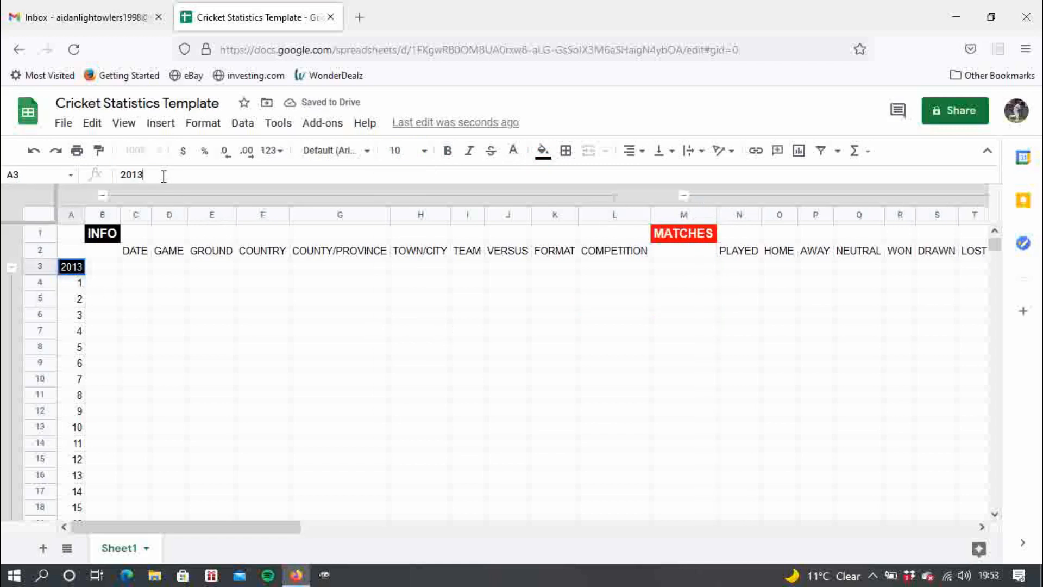
pyautogui.doubleClick(129, 175)
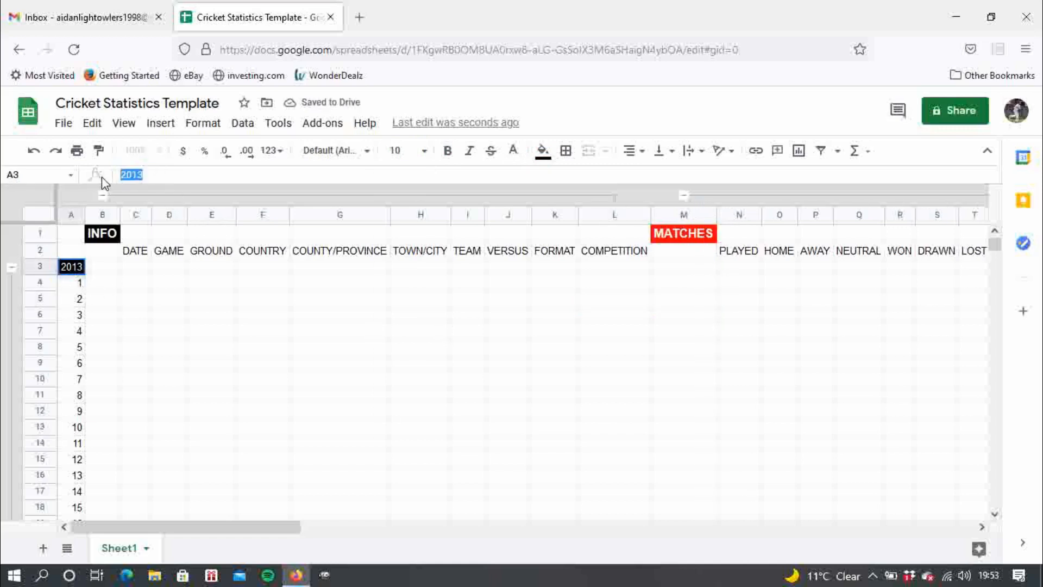
pyautogui.click(448, 154)
pyautogui.click(424, 153)
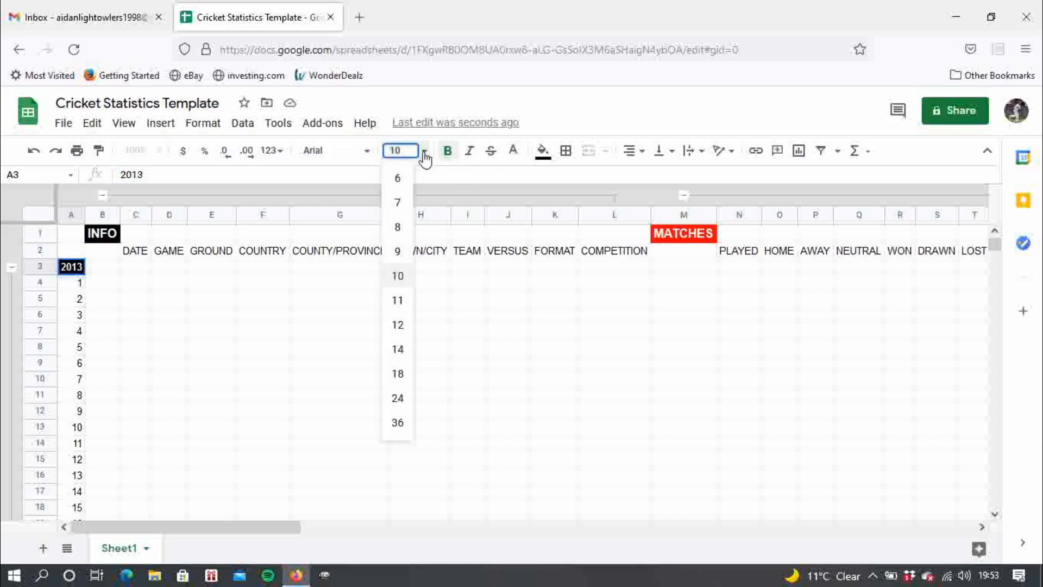
pyautogui.click(403, 325)
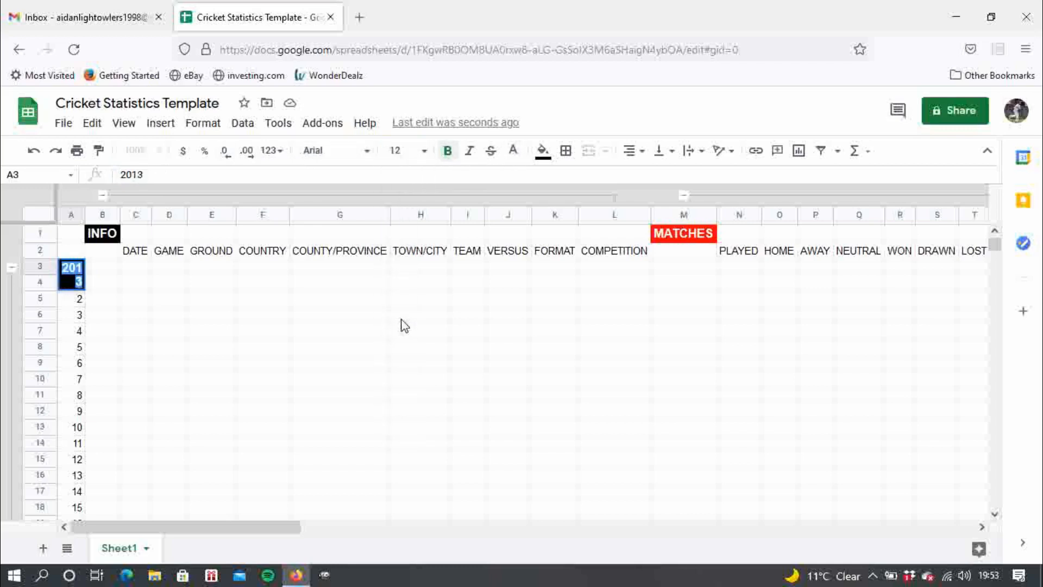
# Fit column A's width and row 3's height to the enlarged 2013 label
pyautogui.doubleClick(83, 215)
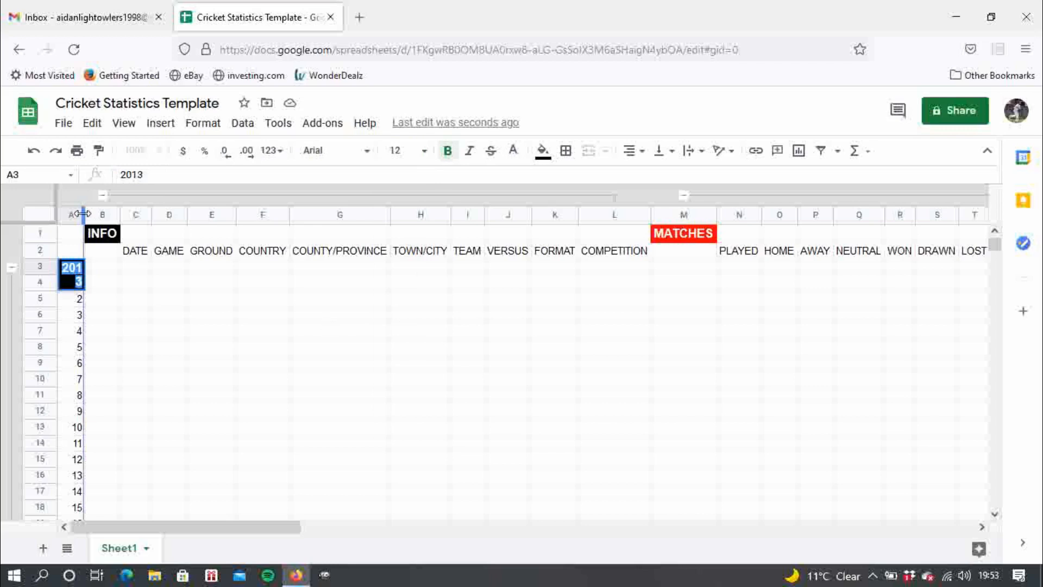
pyautogui.doubleClick(39, 273)
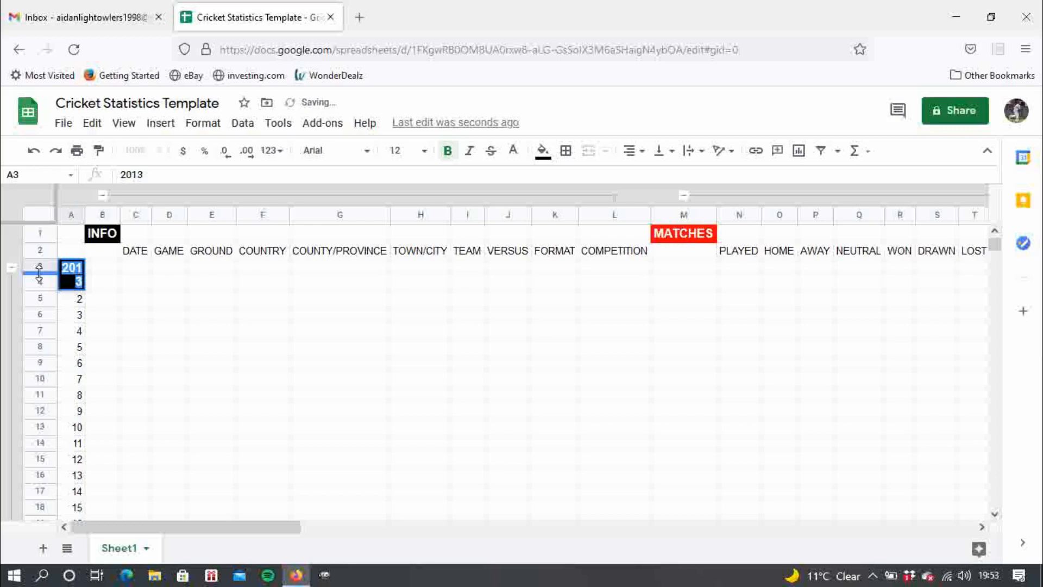
pyautogui.click(194, 297)
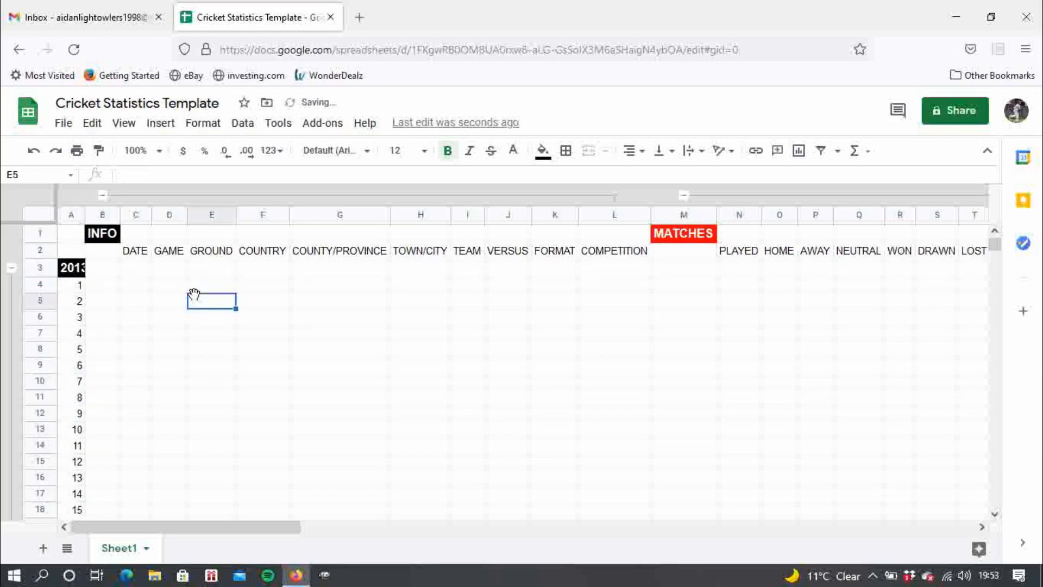
pyautogui.doubleClick(86, 217)
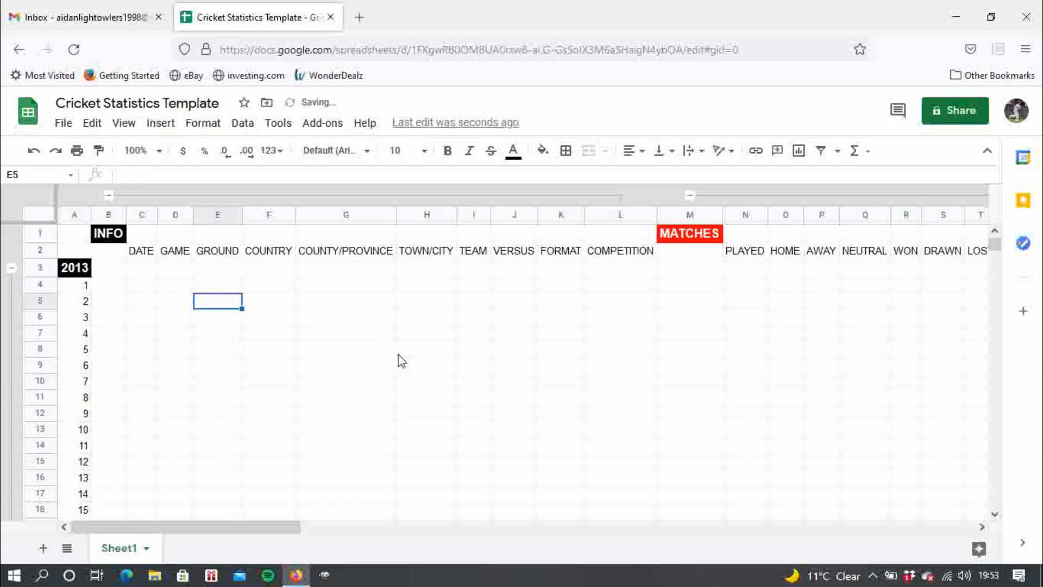
# Make the 2014 label in A34 bold with font size 12
pyautogui.click(995, 514)
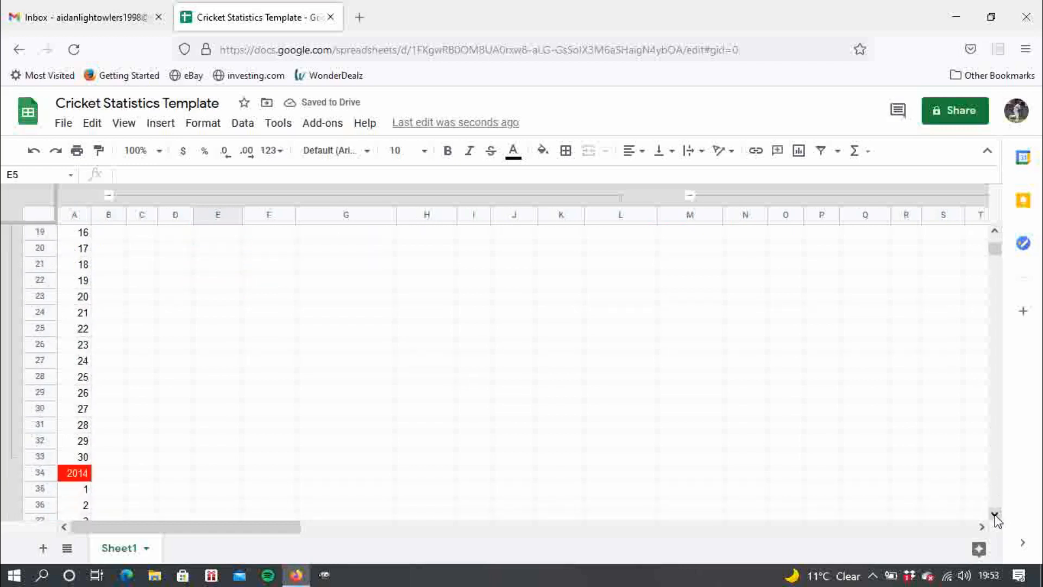
pyautogui.click(81, 478)
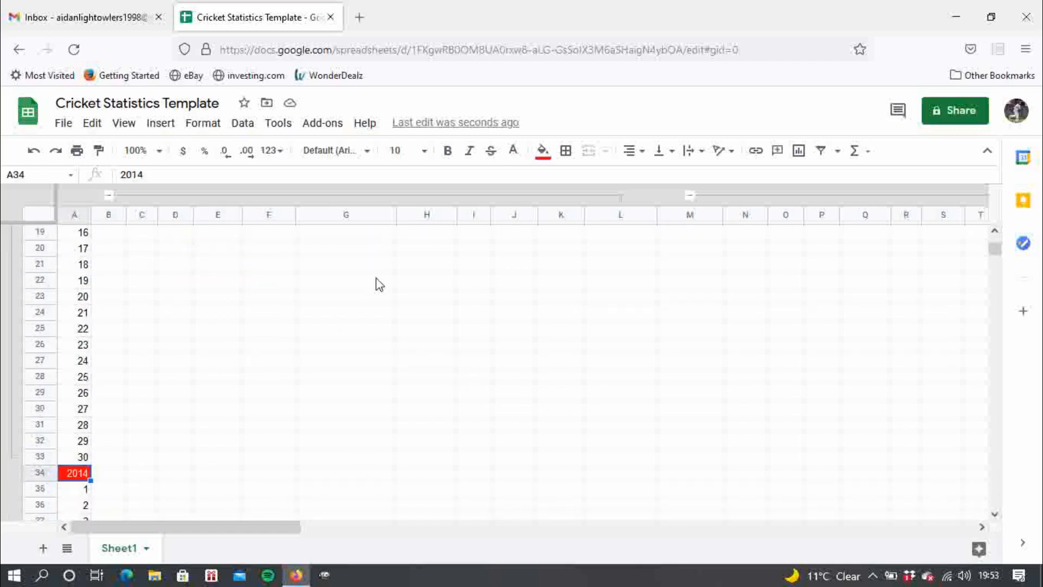
pyautogui.moveTo(198, 178); pyautogui.dragTo(62, 175)
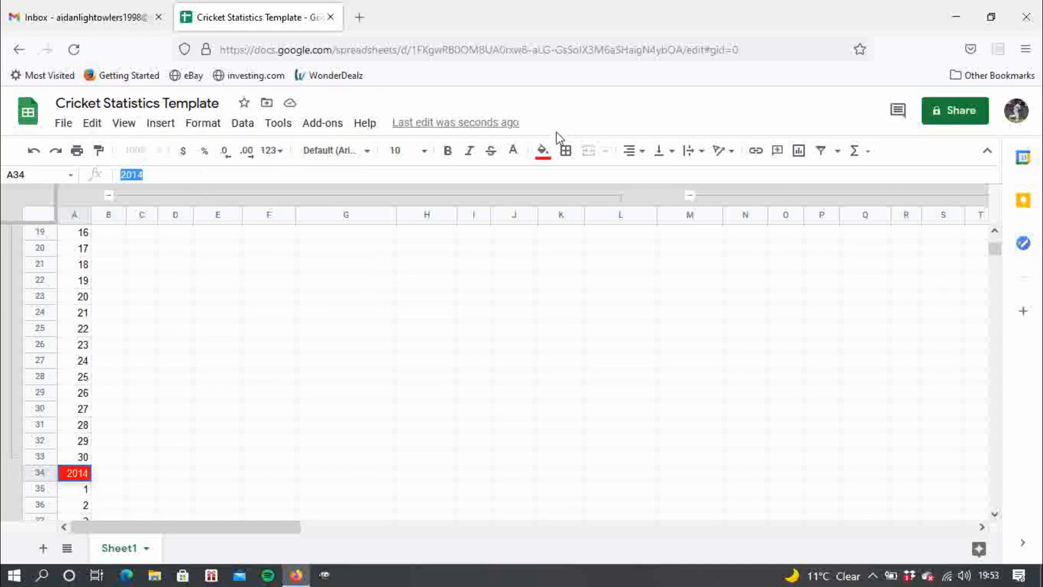
pyautogui.click(445, 155)
pyautogui.click(425, 154)
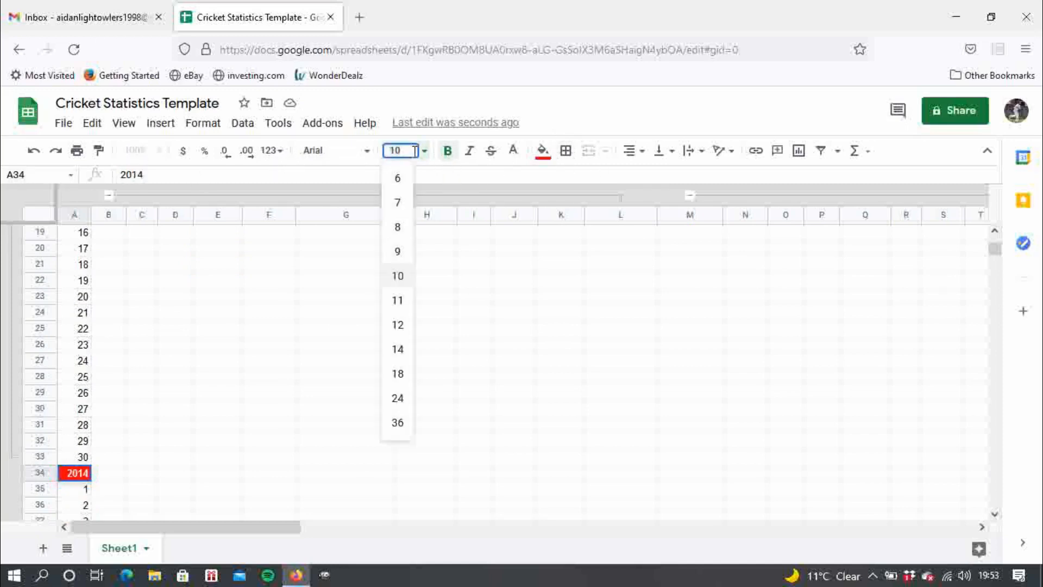
pyautogui.click(394, 325)
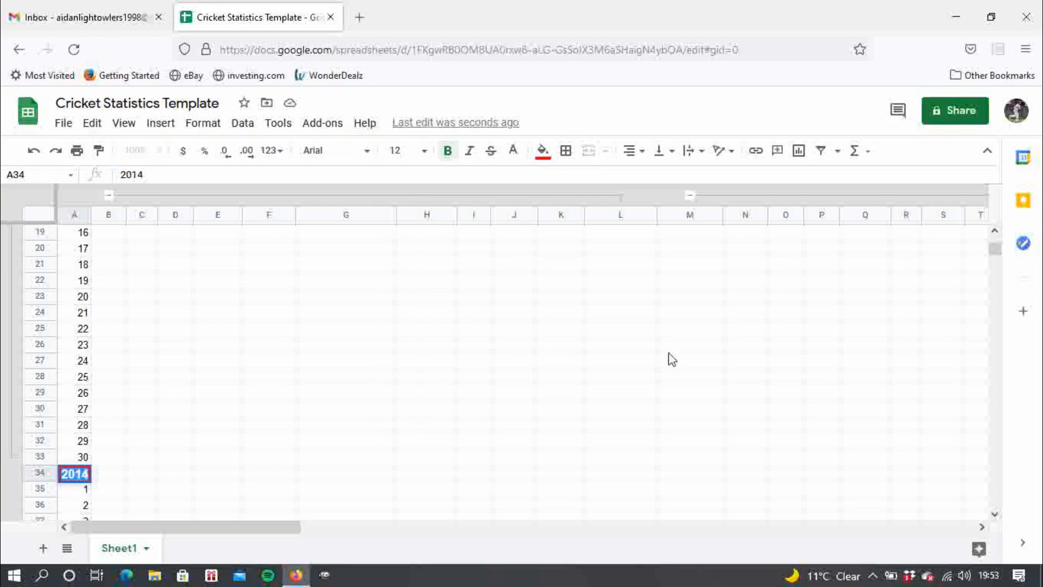
pyautogui.click(369, 377)
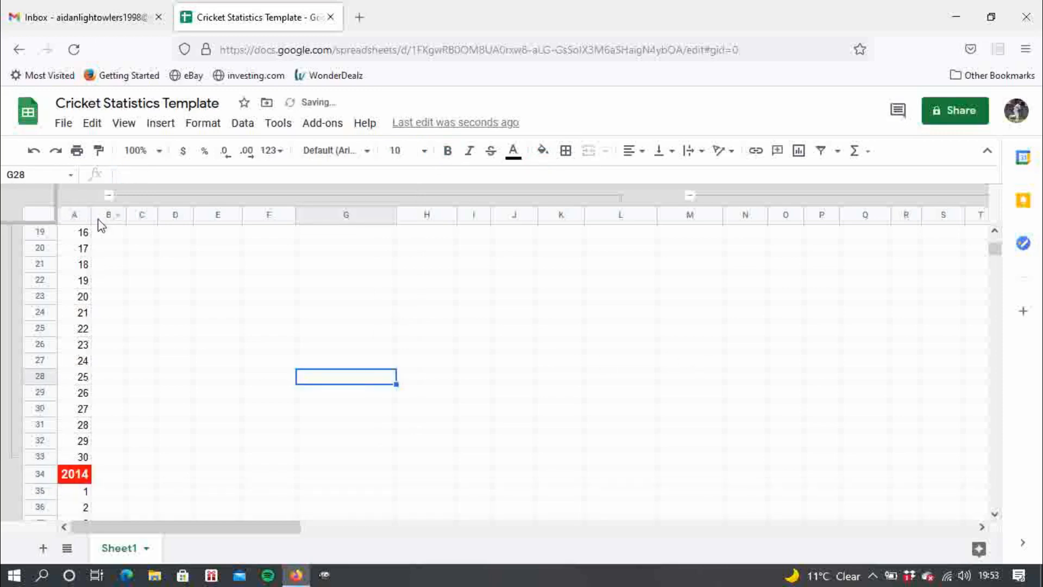
# Collapse the INFO and MATCHES column groups and the 2013 row group
pyautogui.moveTo(998, 249); pyautogui.dragTo(1001, 214)
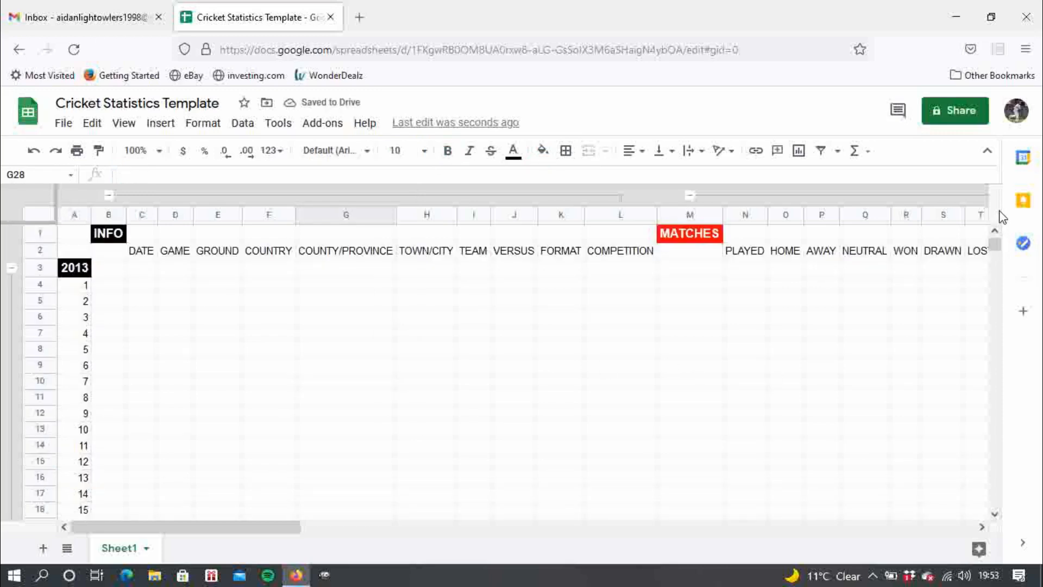
pyautogui.click(108, 195)
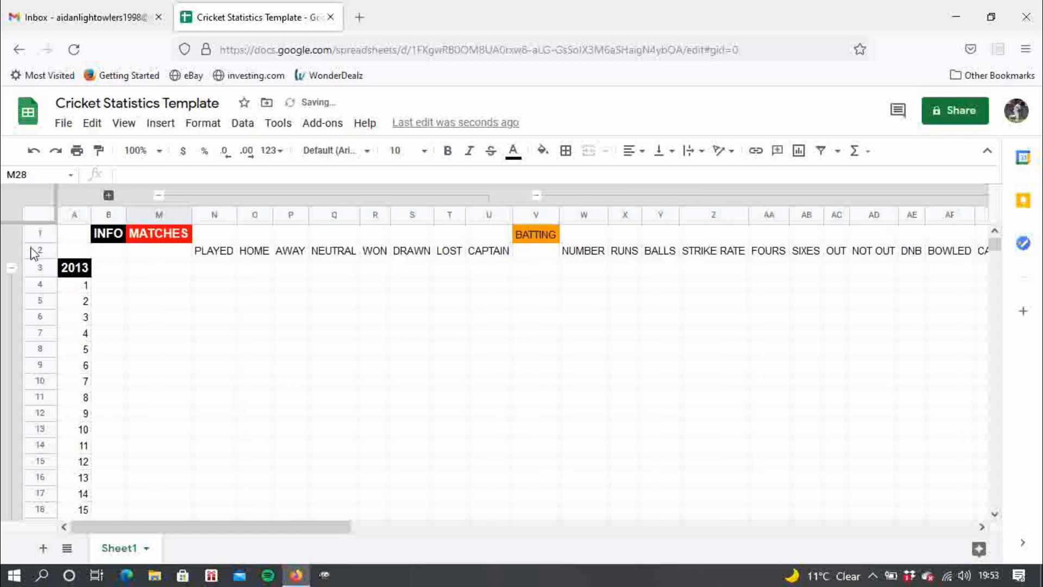
pyautogui.click(13, 268)
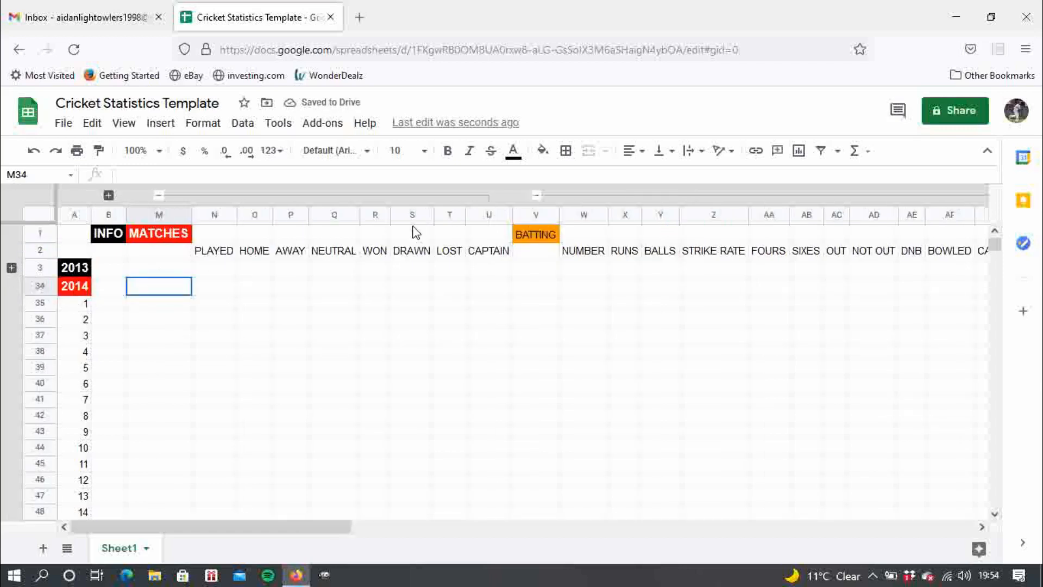
pyautogui.click(538, 235)
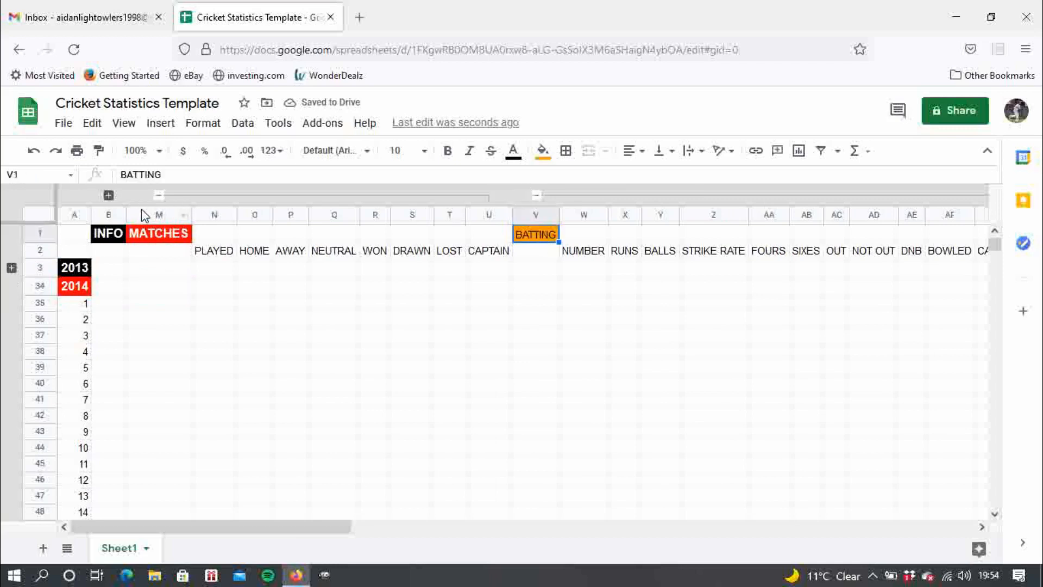
pyautogui.click(159, 195)
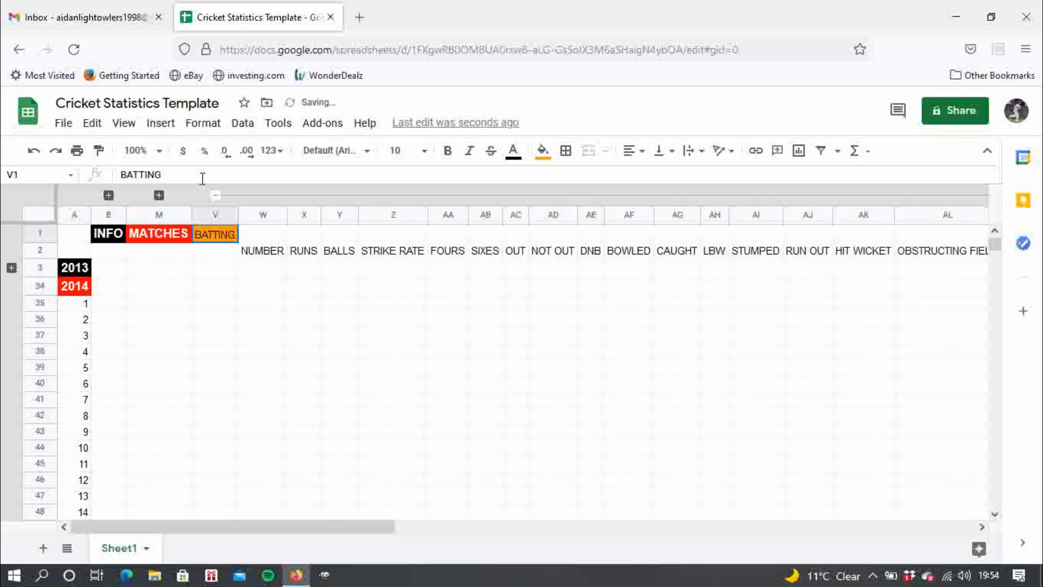
# Try to format the BATTING heading in V1 as bold with font size 12
pyautogui.click(202, 178)
pyautogui.moveTo(213, 178); pyautogui.dragTo(46, 169)
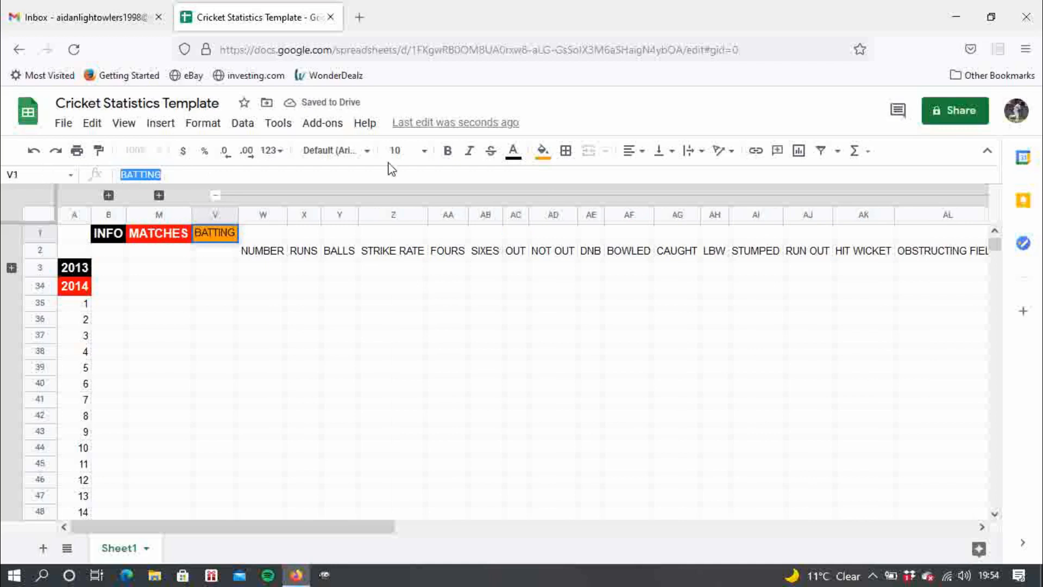
pyautogui.click(425, 154)
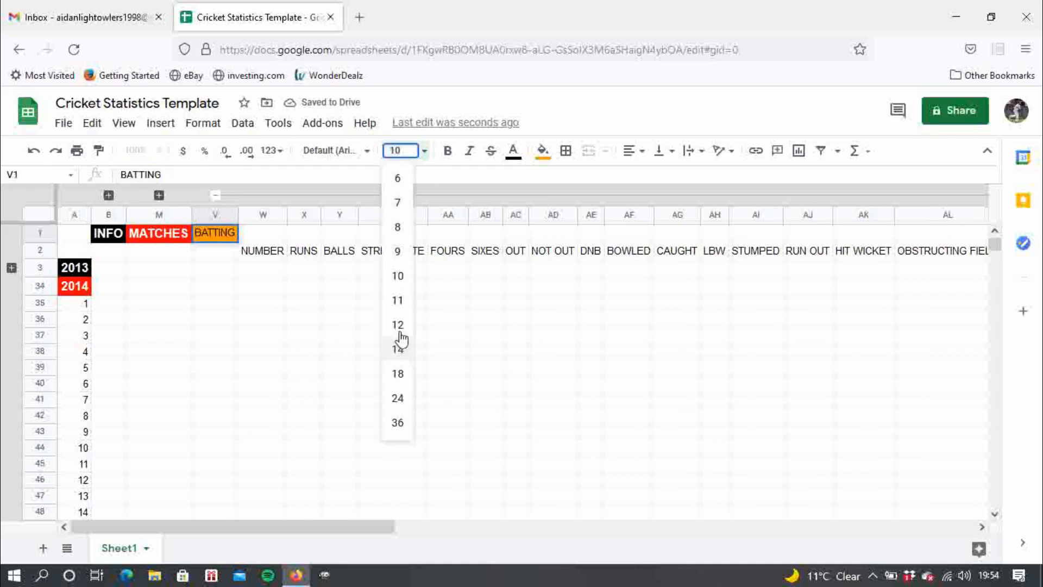
pyautogui.click(398, 325)
pyautogui.click(447, 152)
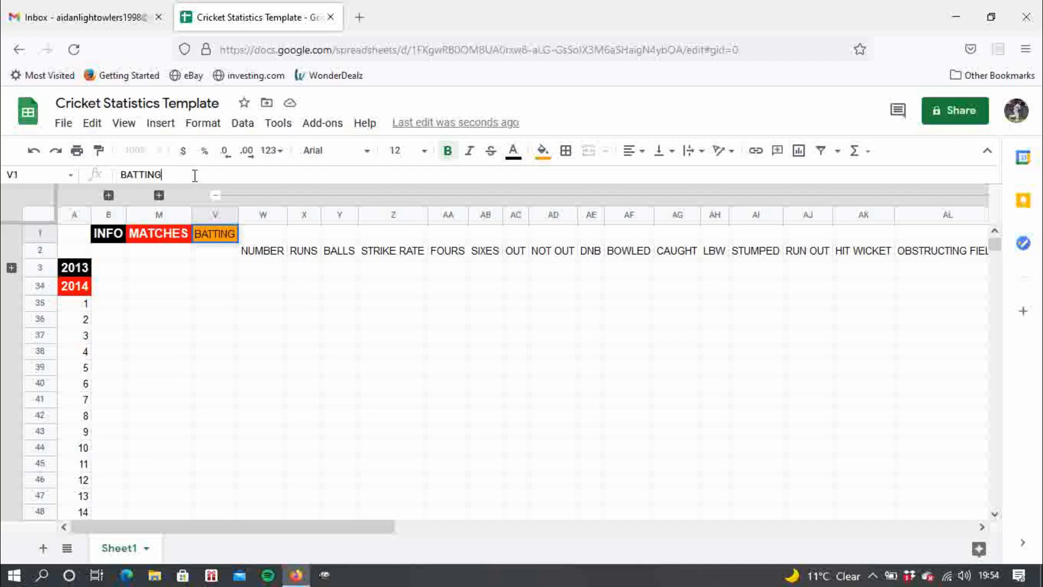
# Apply bold to the BATTING heading text in V1
pyautogui.moveTo(196, 174); pyautogui.dragTo(69, 175)
pyautogui.click(448, 151)
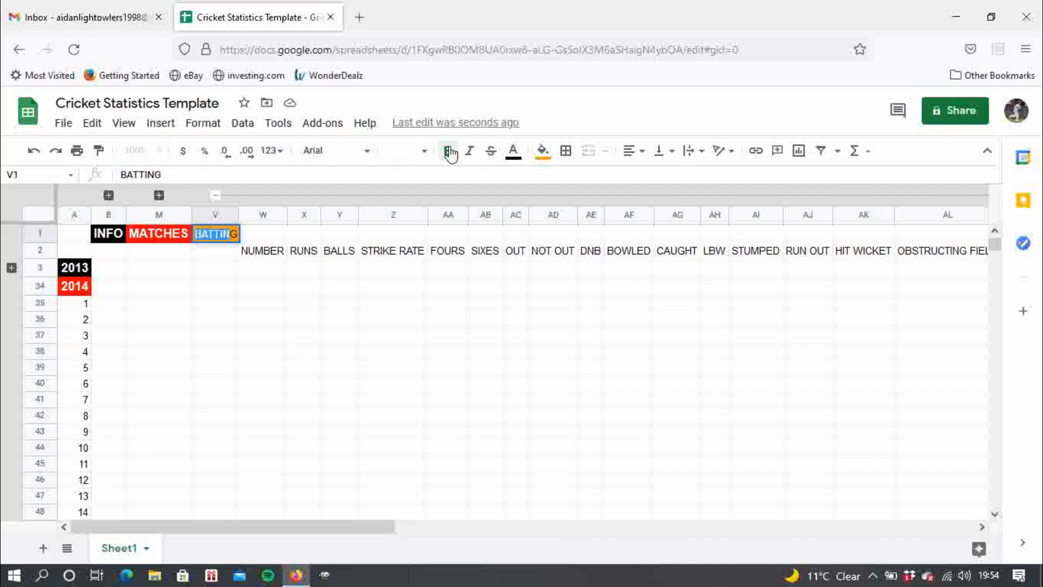
pyautogui.click(261, 303)
pyautogui.click(242, 235)
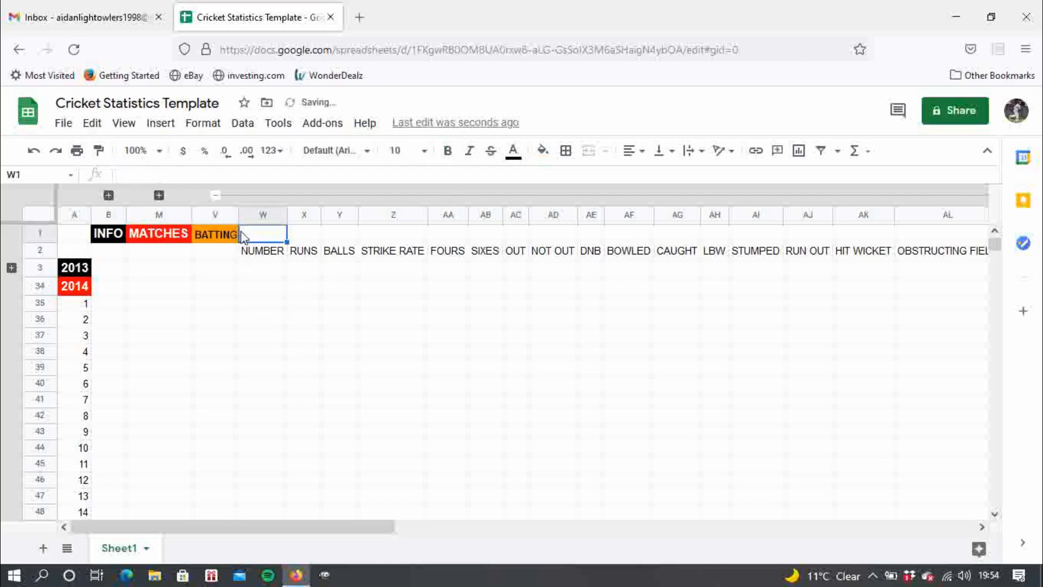
# Make the BATTING heading text in V1 bold with font size 12
pyautogui.click(226, 235)
pyautogui.moveTo(173, 168); pyautogui.dragTo(103, 169)
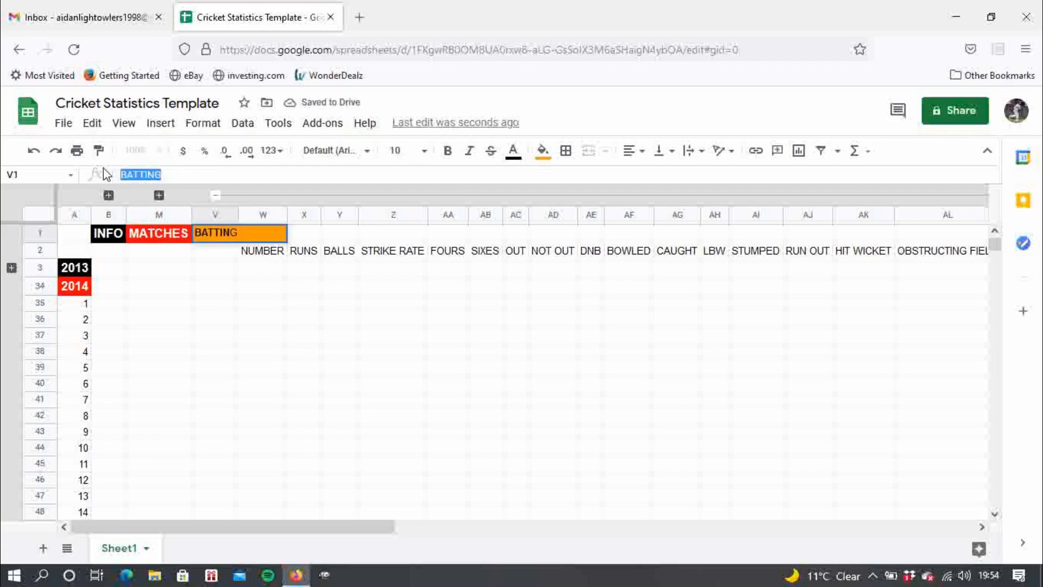
pyautogui.click(448, 152)
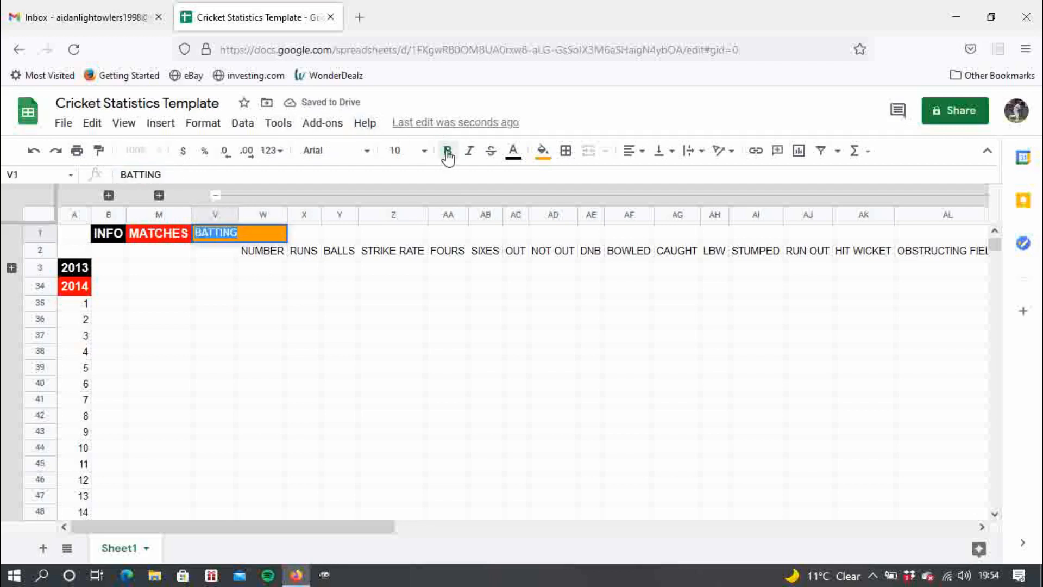
pyautogui.click(413, 153)
pyautogui.click(399, 324)
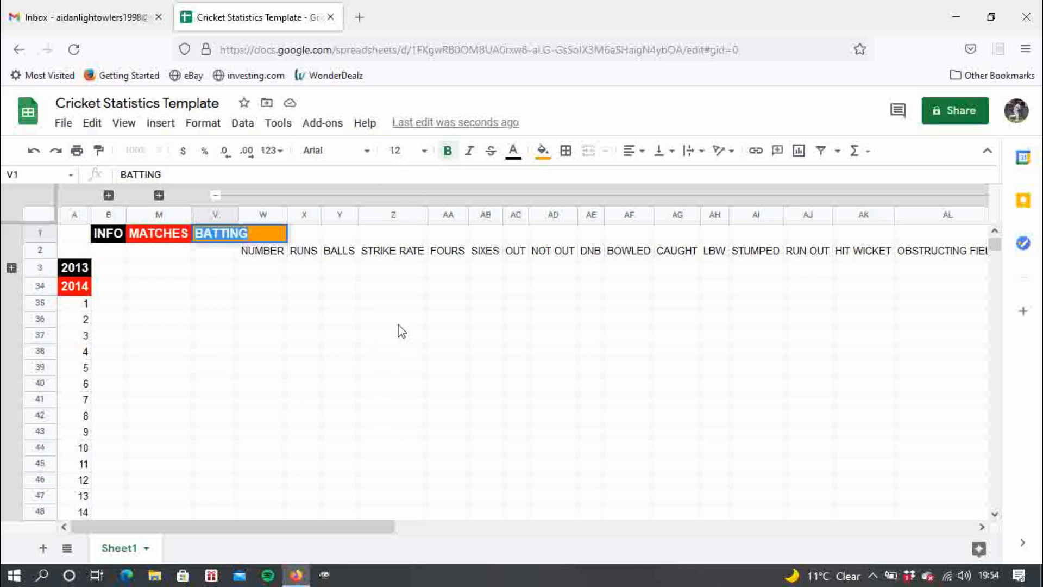
pyautogui.click(298, 322)
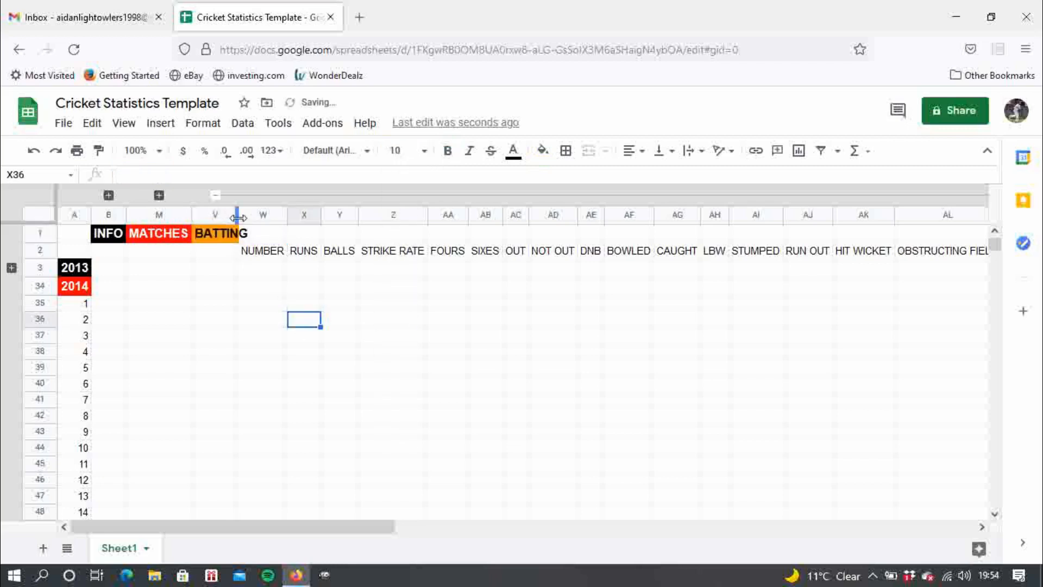
# Widen column V to fit the BATTING heading and collapse the BATTING column group
pyautogui.moveTo(237, 217); pyautogui.dragTo(251, 217)
pyautogui.click(226, 196)
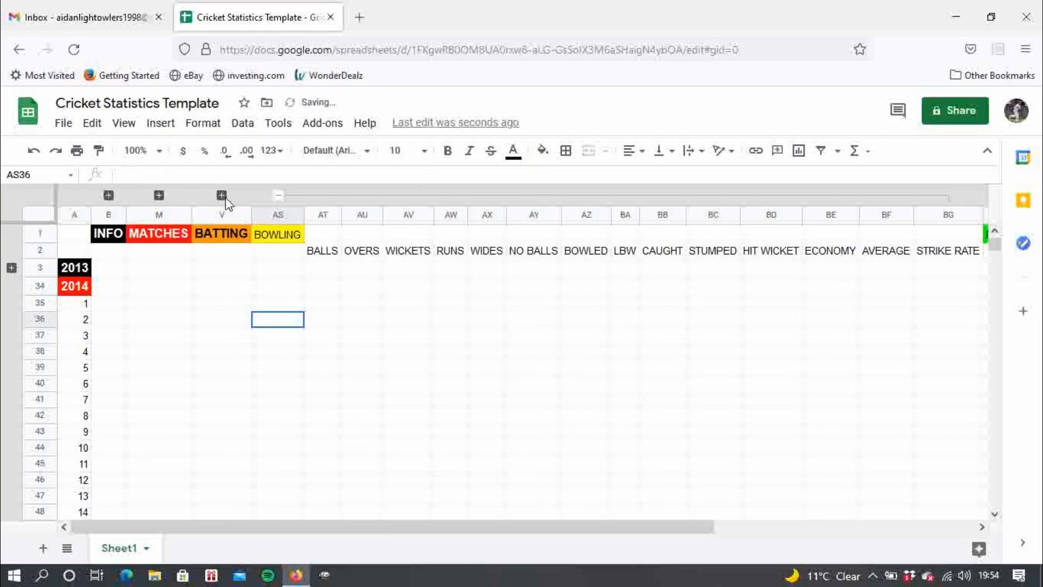
pyautogui.click(310, 289)
pyautogui.click(302, 291)
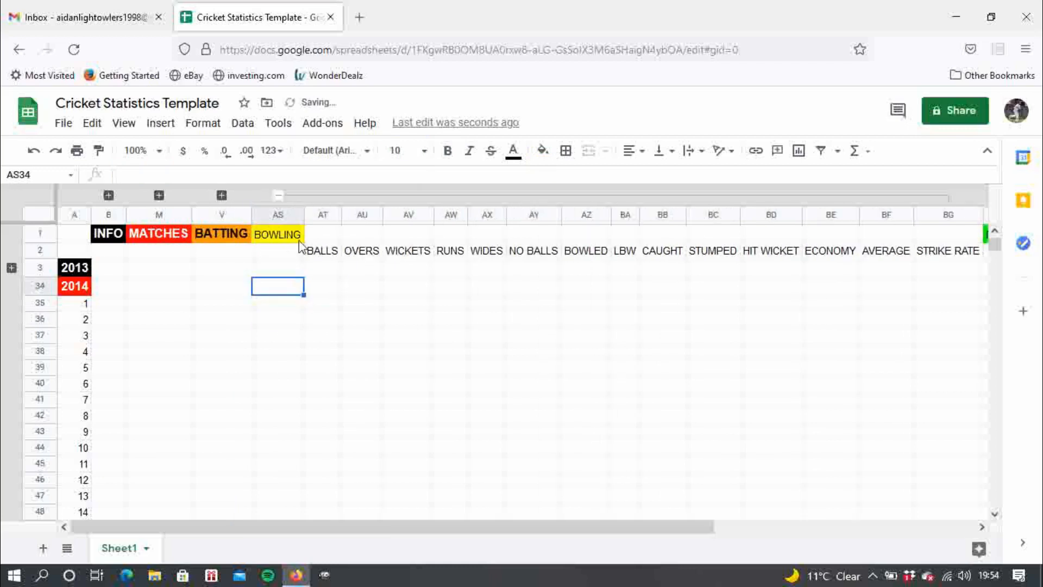
# Make the BOWLING heading text in AS1 bold with font size 12
pyautogui.click(298, 239)
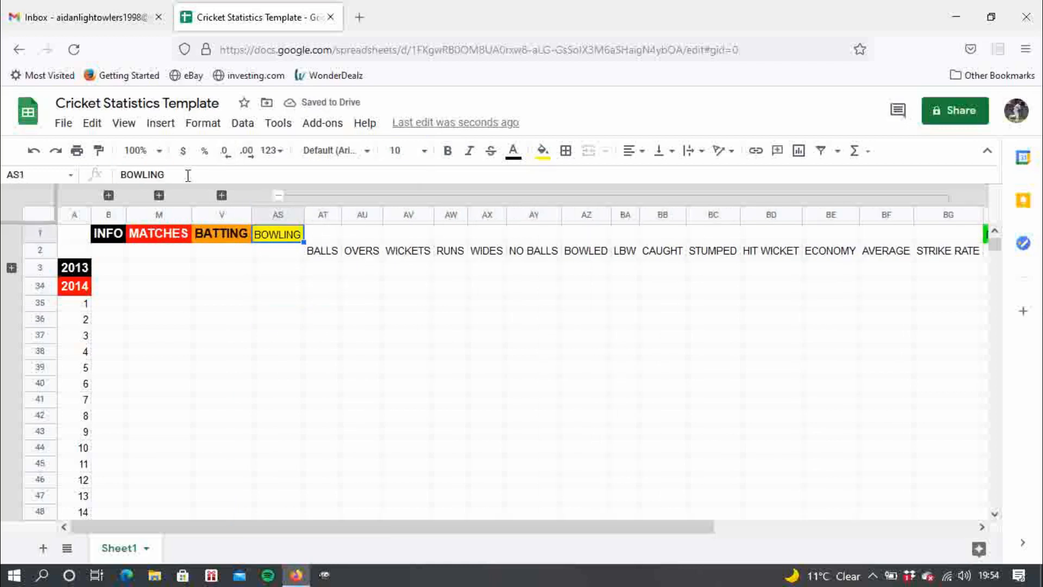
pyautogui.moveTo(188, 175); pyautogui.dragTo(63, 174)
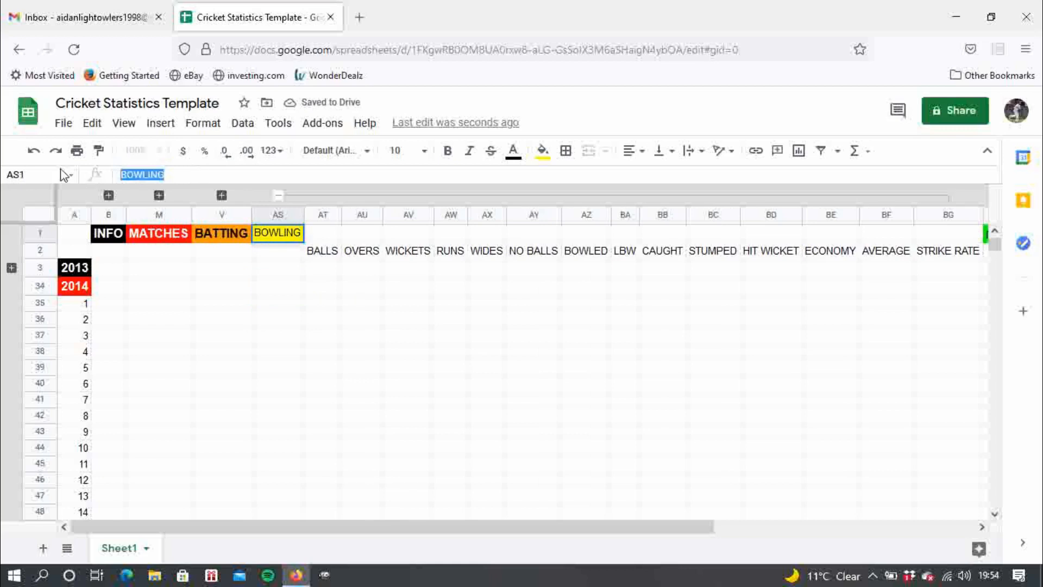
pyautogui.click(448, 151)
pyautogui.click(425, 150)
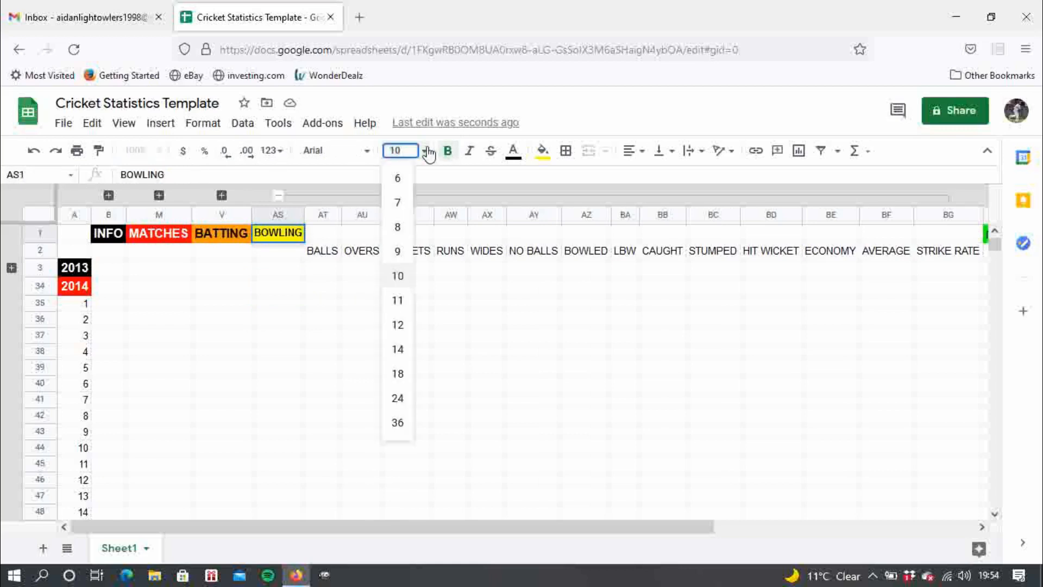
pyautogui.click(398, 325)
pyautogui.click(321, 333)
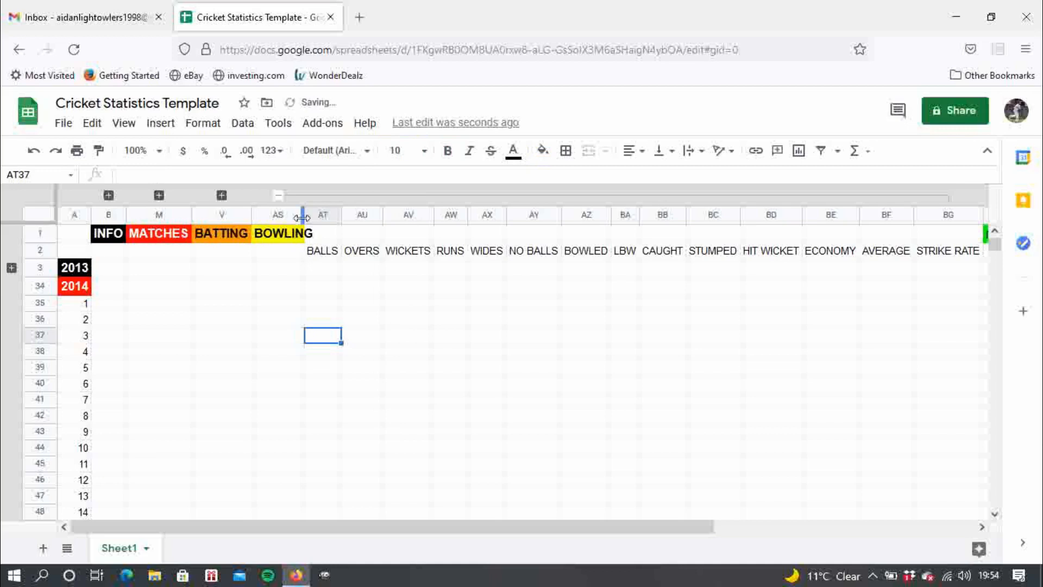
# Widen column AS to fit the BOWLING heading and collapse the BOWLING column group
pyautogui.moveTo(301, 217); pyautogui.dragTo(314, 217)
pyautogui.click(284, 195)
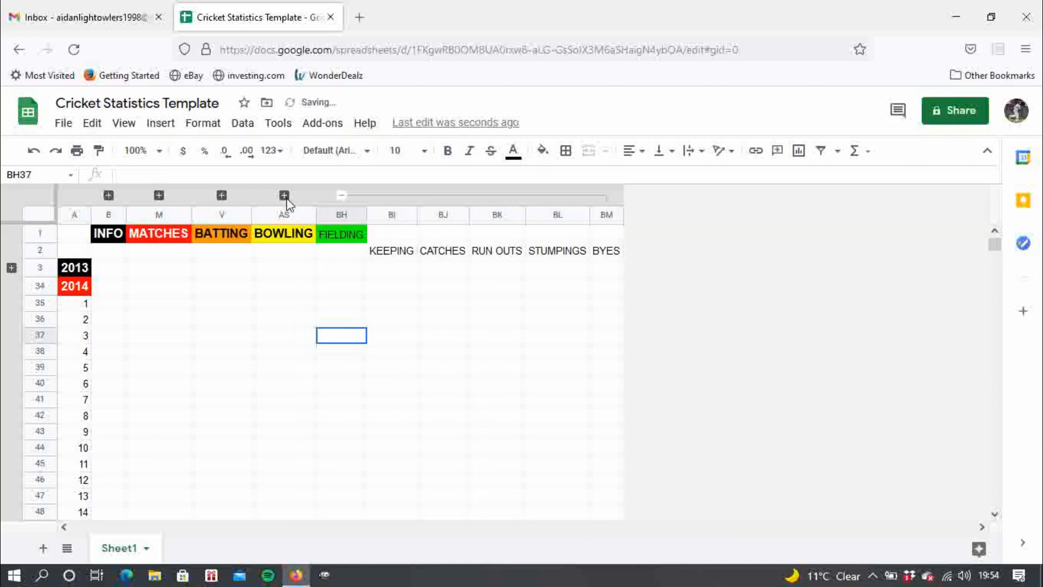
pyautogui.click(343, 269)
# Make the FIELDING heading text in BH1 bold with font size 12 and widen column BH to fit it
pyautogui.click(347, 237)
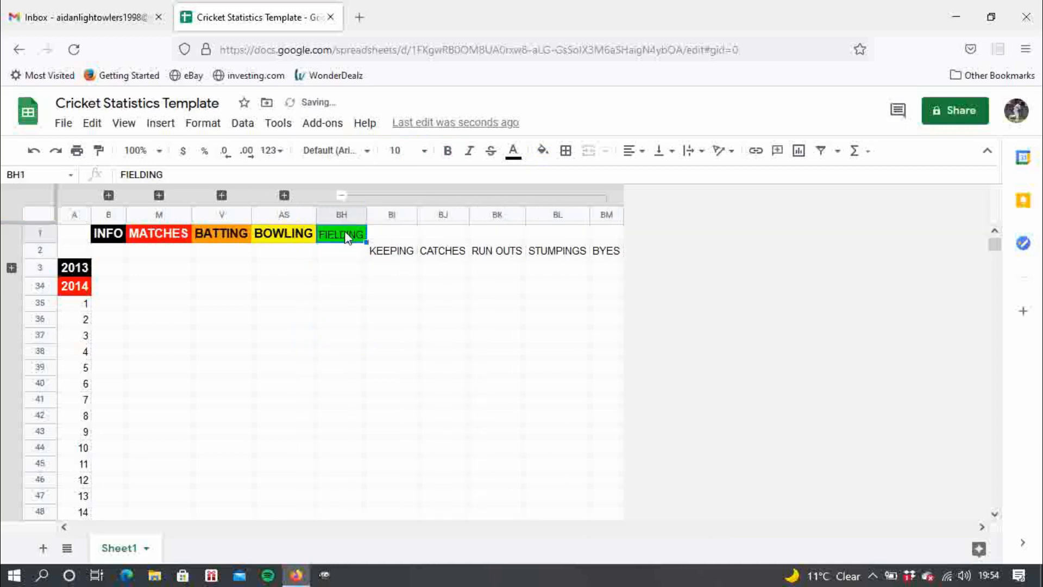
pyautogui.click(163, 175)
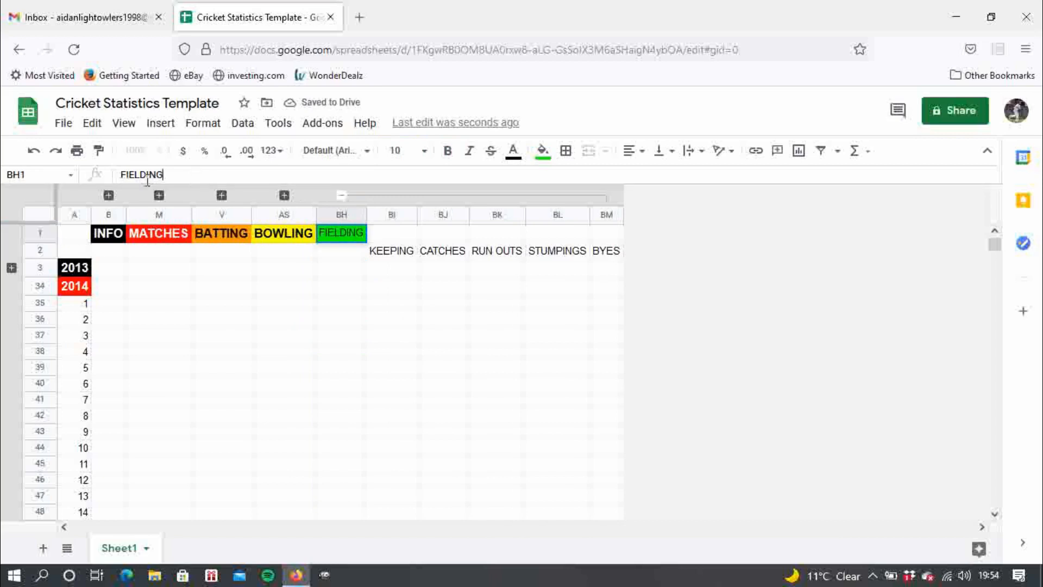
pyautogui.doubleClick(147, 175)
pyautogui.click(445, 152)
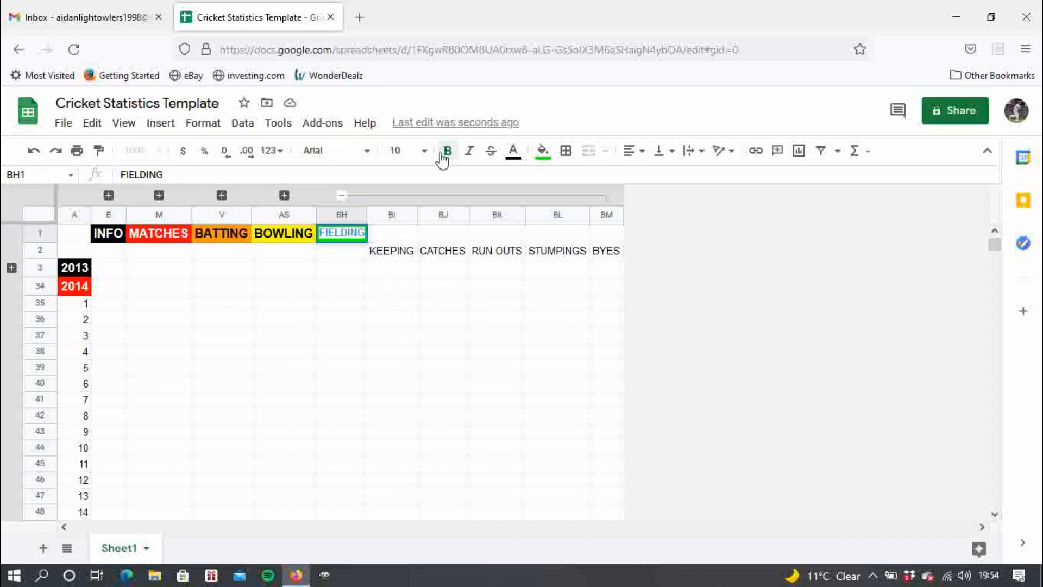
pyautogui.click(423, 151)
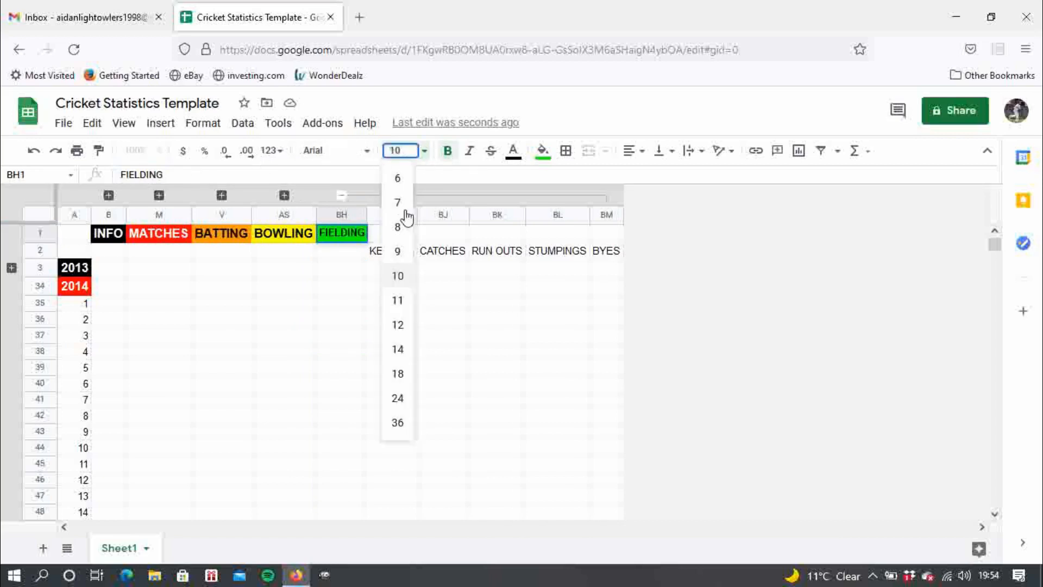
pyautogui.click(397, 325)
pyautogui.click(308, 294)
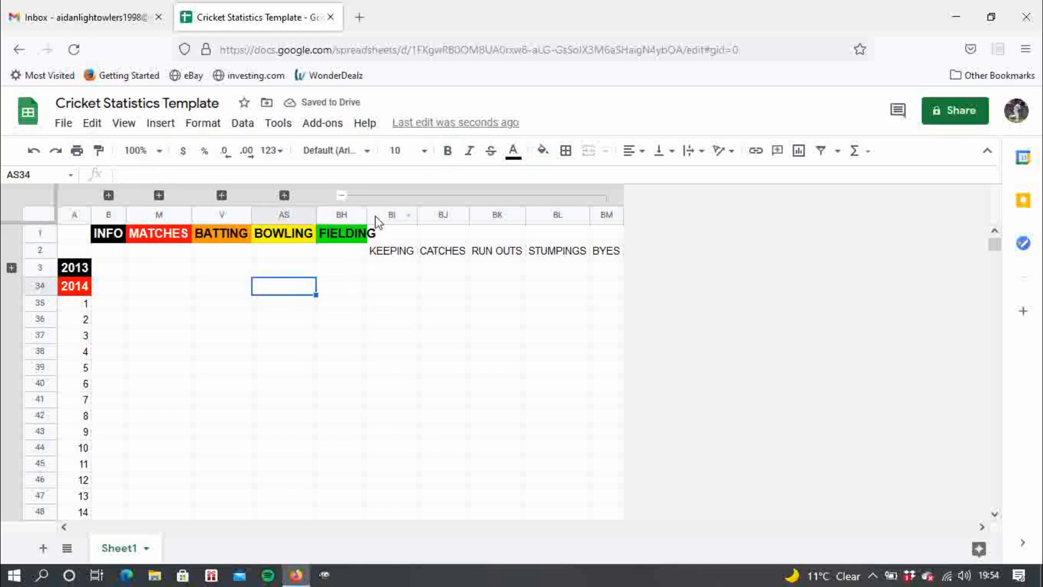
pyautogui.moveTo(364, 215); pyautogui.dragTo(379, 215)
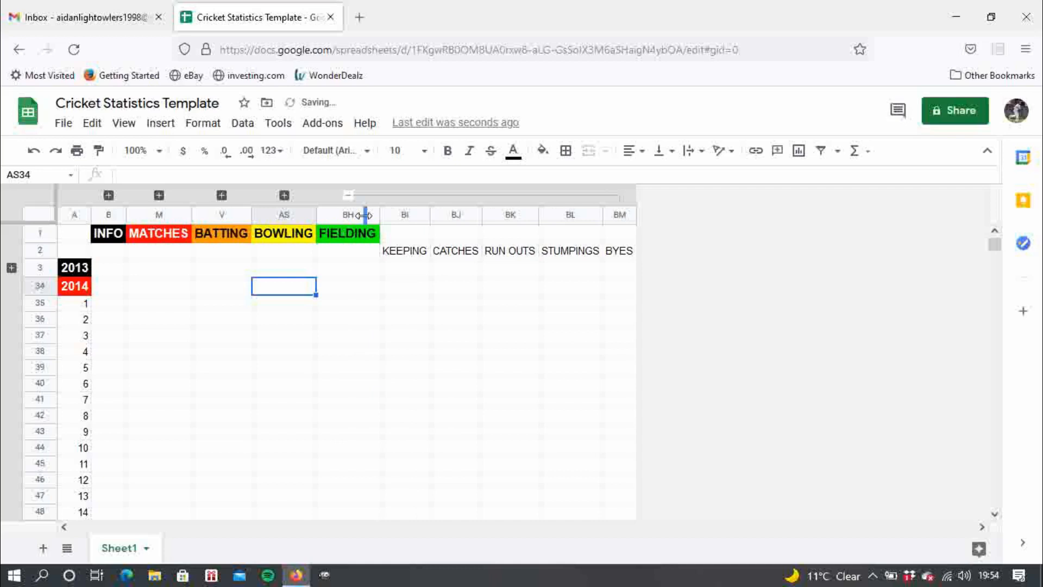
pyautogui.click(131, 321)
# Group rows 35 to 64, the numbered rows 1 to 30 under the 2014 label
pyautogui.click(45, 302)
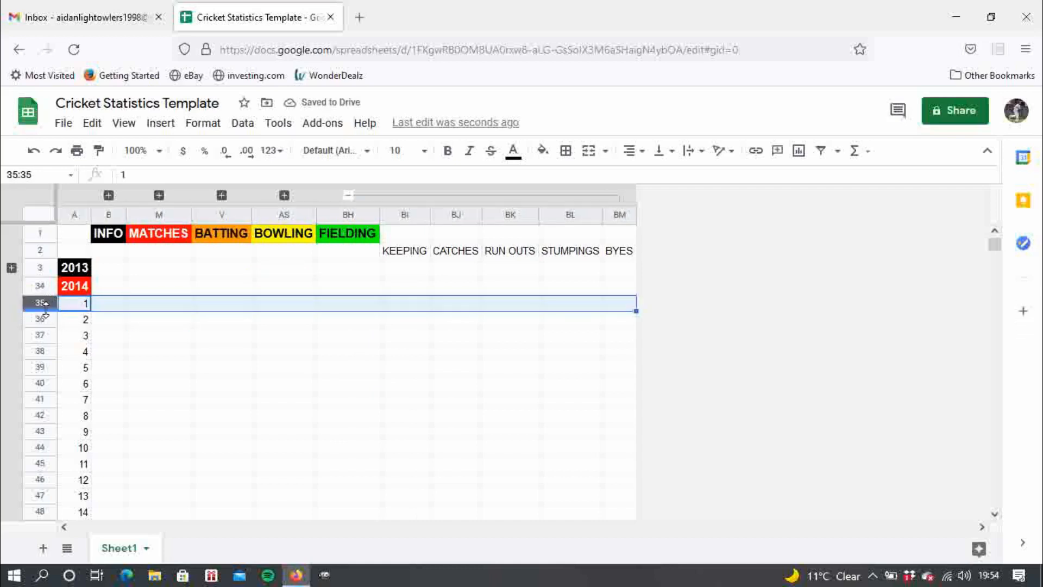
pyautogui.click(159, 335)
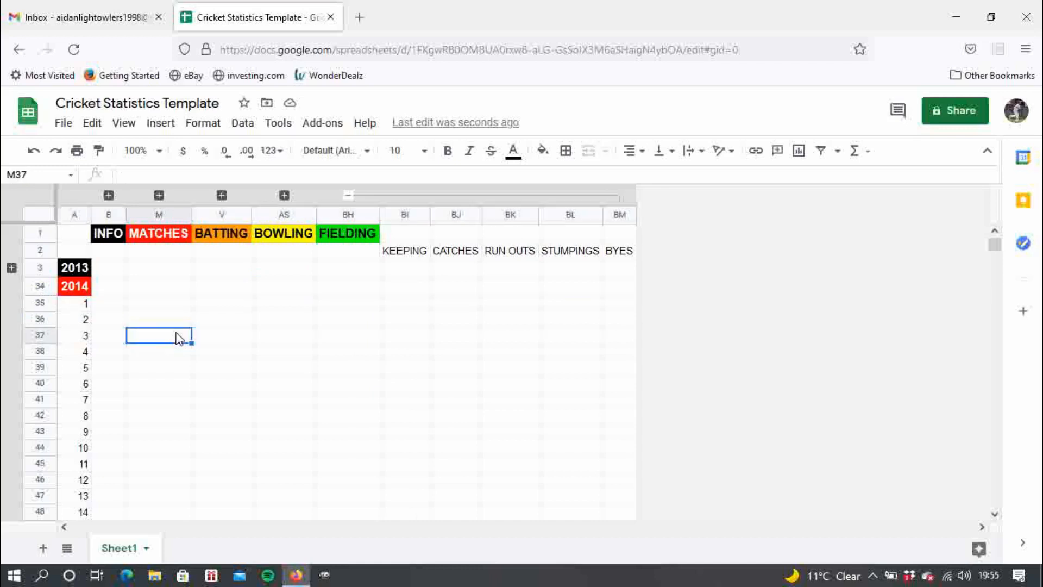
pyautogui.moveTo(39, 310); pyautogui.dragTo(40, 450)
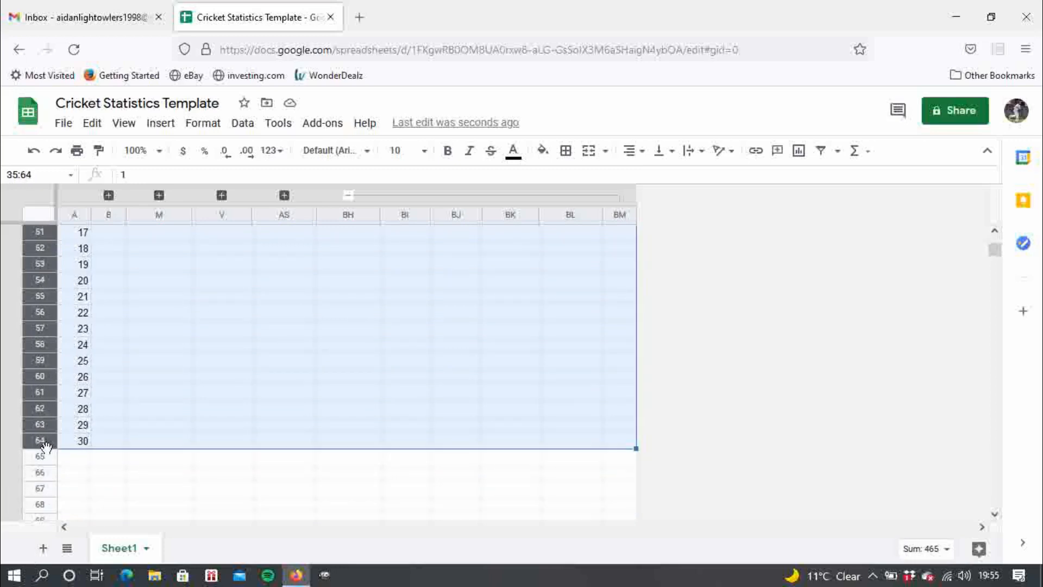
pyautogui.click(246, 128)
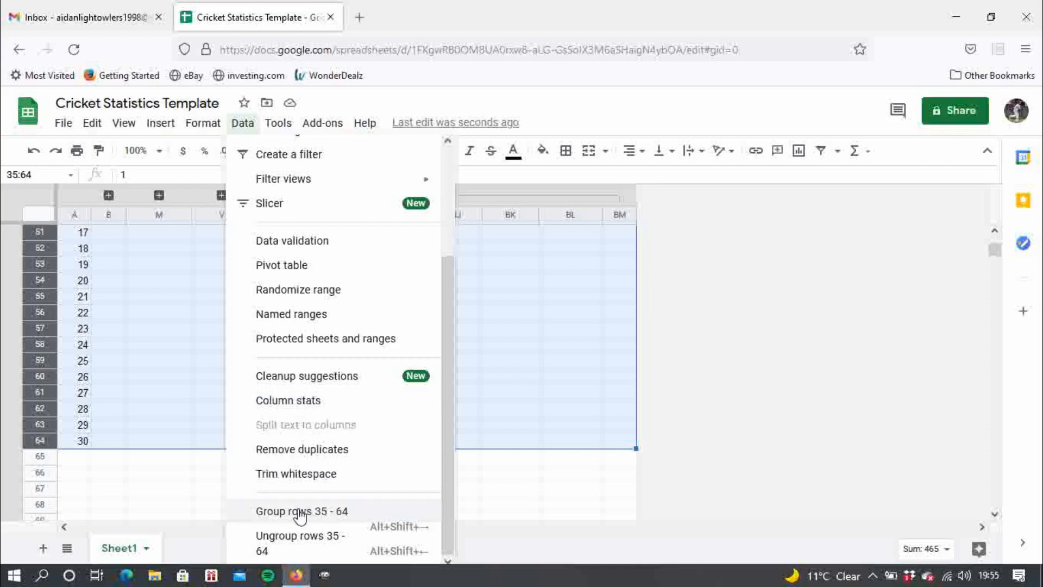
pyautogui.click(263, 513)
# Collapse the FIELDING column group and the 2014 row group
pyautogui.click(349, 195)
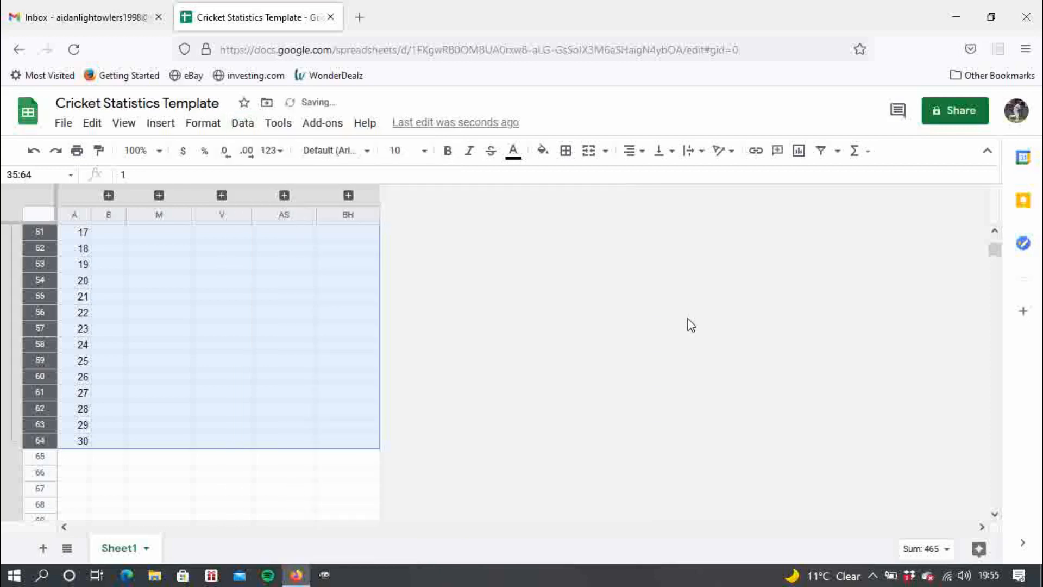
pyautogui.moveTo(990, 246); pyautogui.dragTo(993, 216)
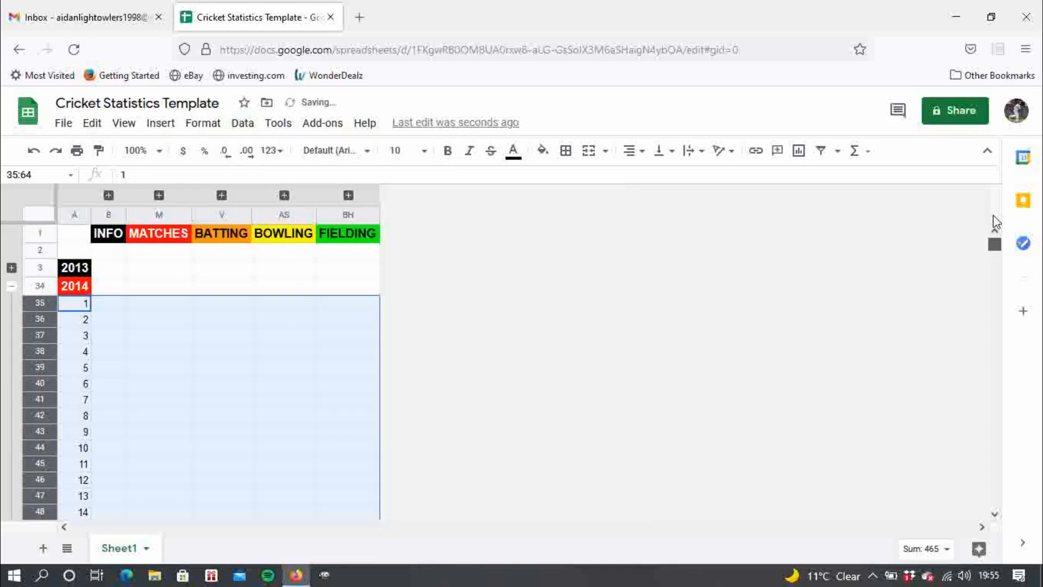
pyautogui.click(12, 286)
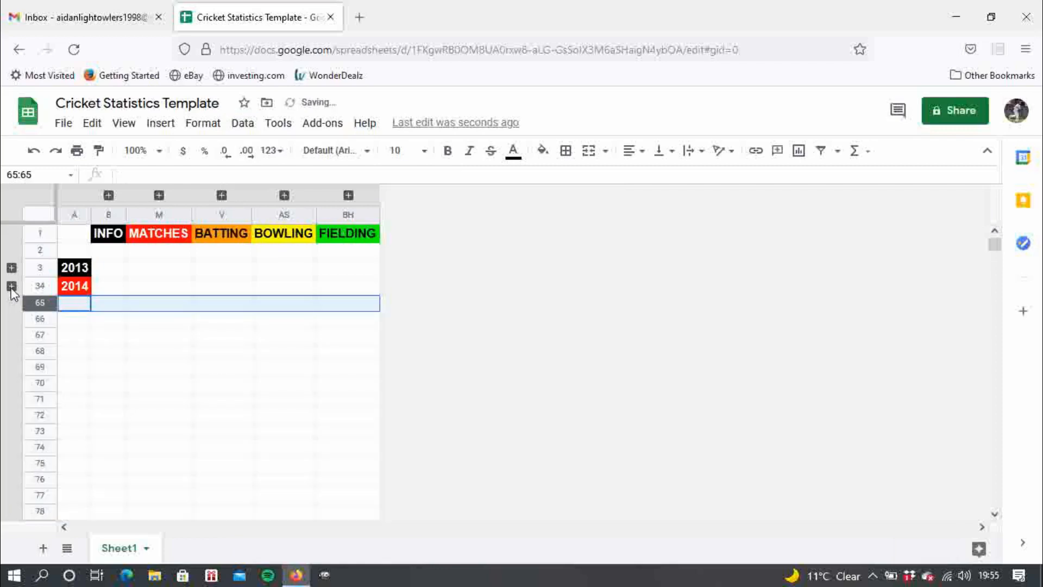
pyautogui.click(181, 341)
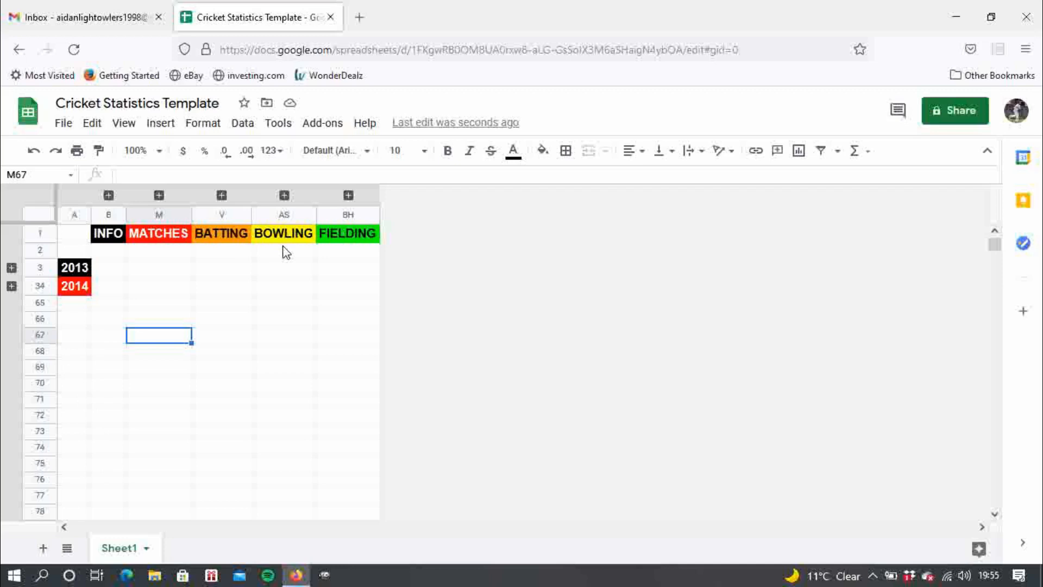
# Expand the INFO column group and the 2013 row group, and enter the date 01/05/2013 in C4
pyautogui.click(109, 195)
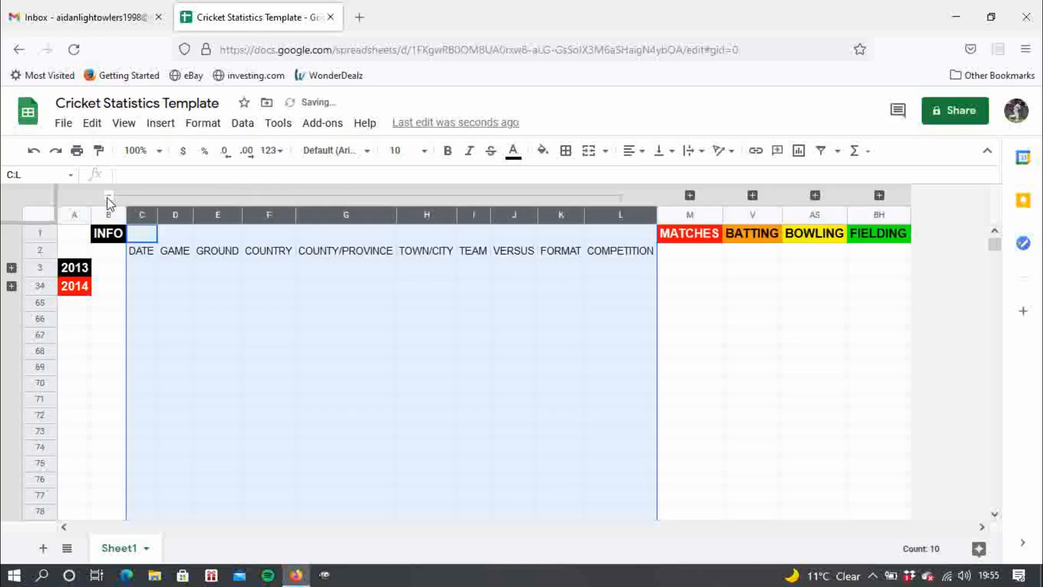
pyautogui.click(12, 268)
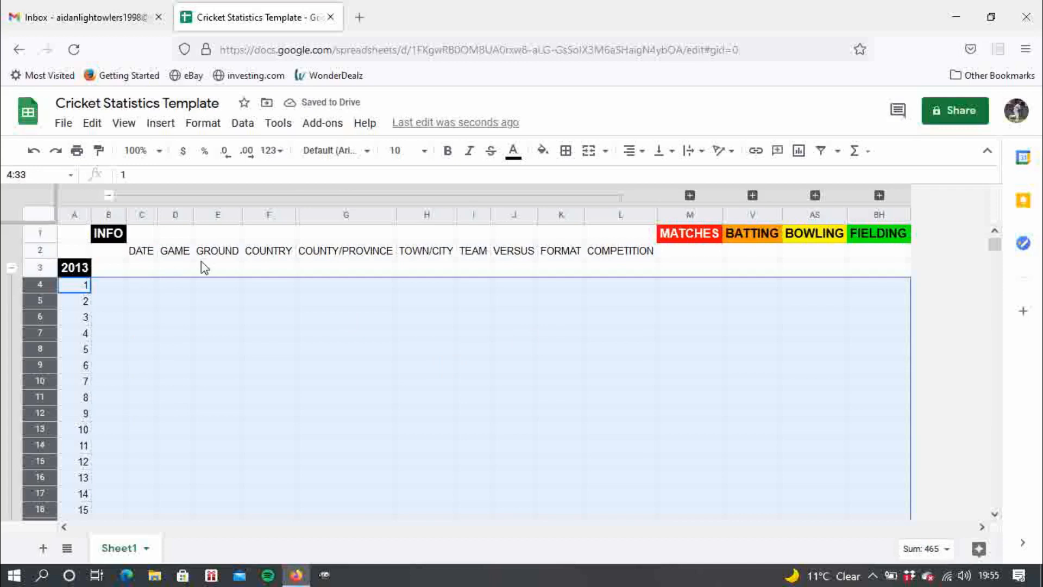
pyautogui.click(148, 286)
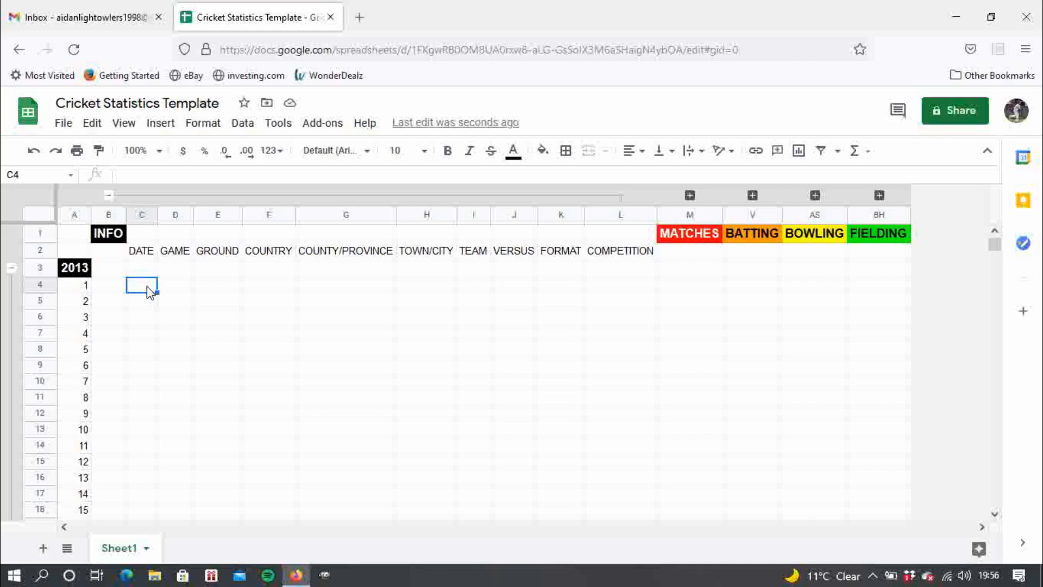
pyautogui.write('01/05')
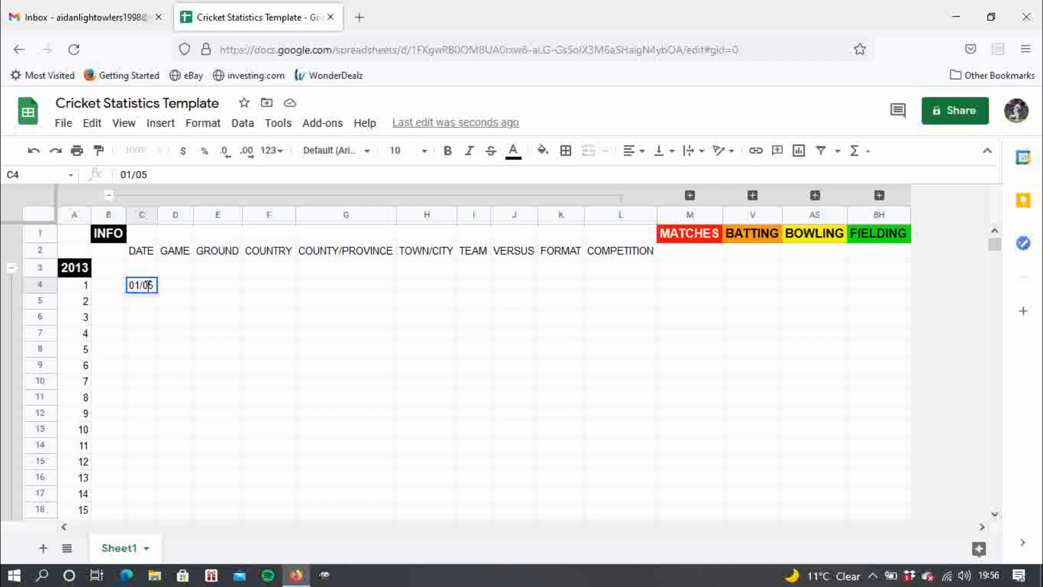
pyautogui.write('/2013')
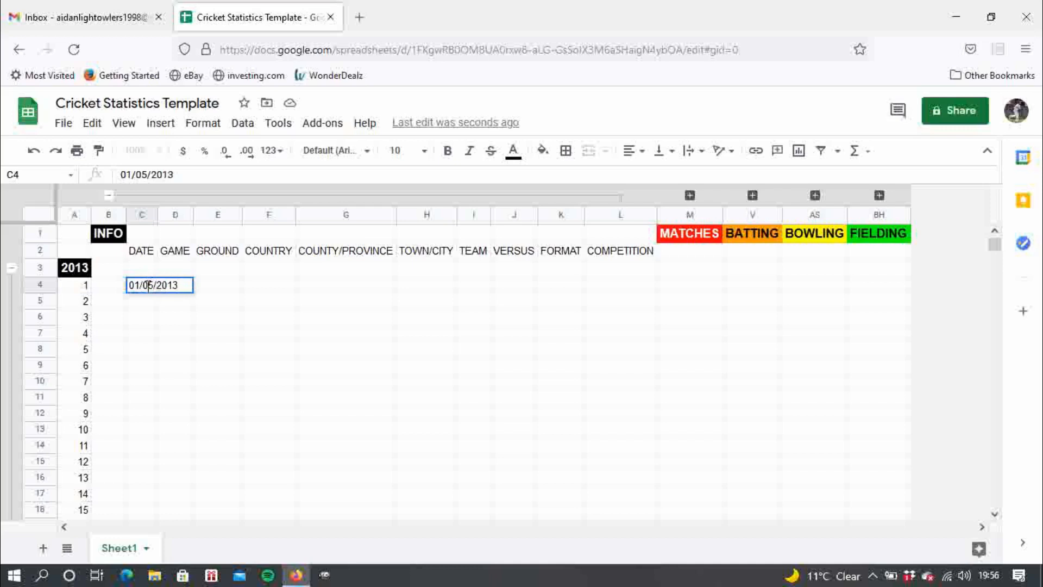
pyautogui.click(262, 282)
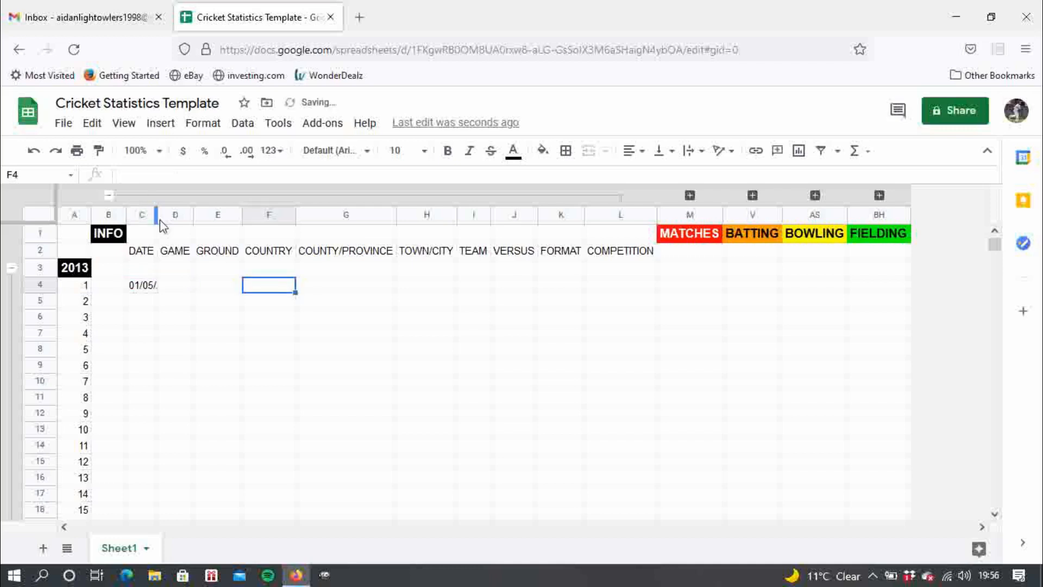
# Widen the DATE column C so the full date in C4 fits
pyautogui.moveTo(156, 215); pyautogui.dragTo(180, 215)
pyautogui.click(168, 288)
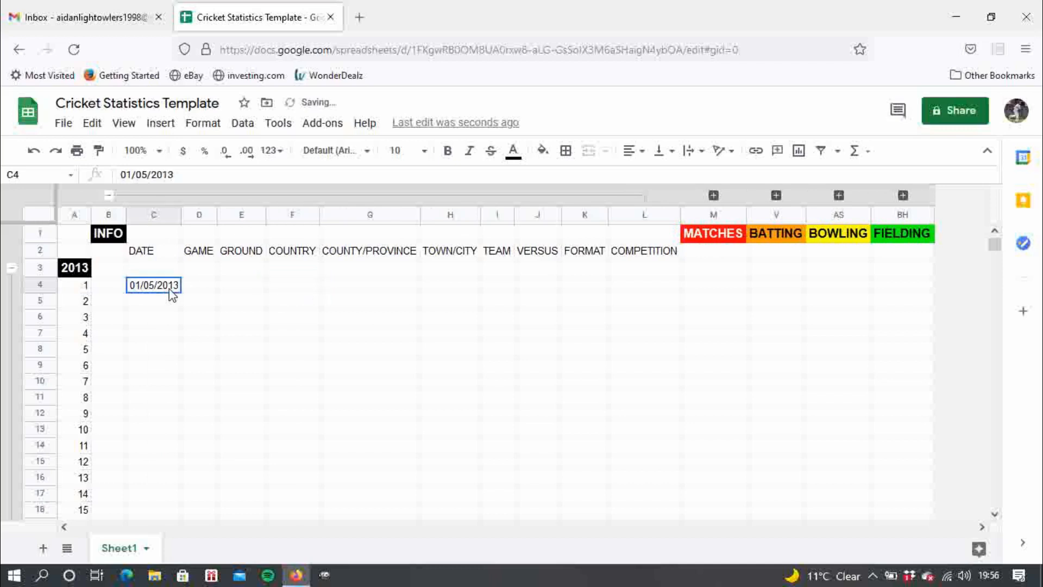
pyautogui.moveTo(223, 335); pyautogui.dragTo(226, 323)
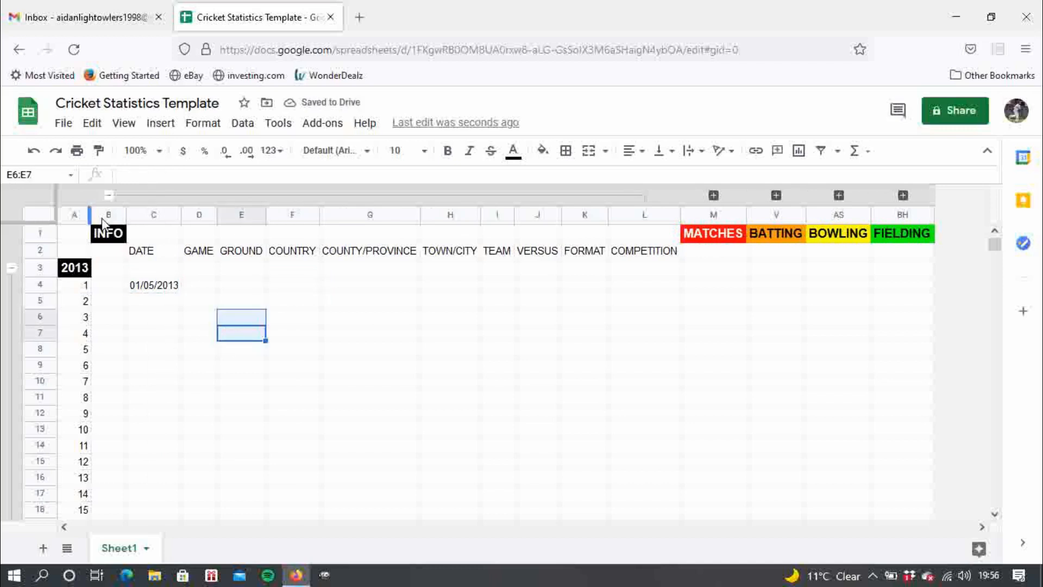
# Change the spreadsheet's locale to United Kingdom and save the settings with a reload
pyautogui.click(64, 124)
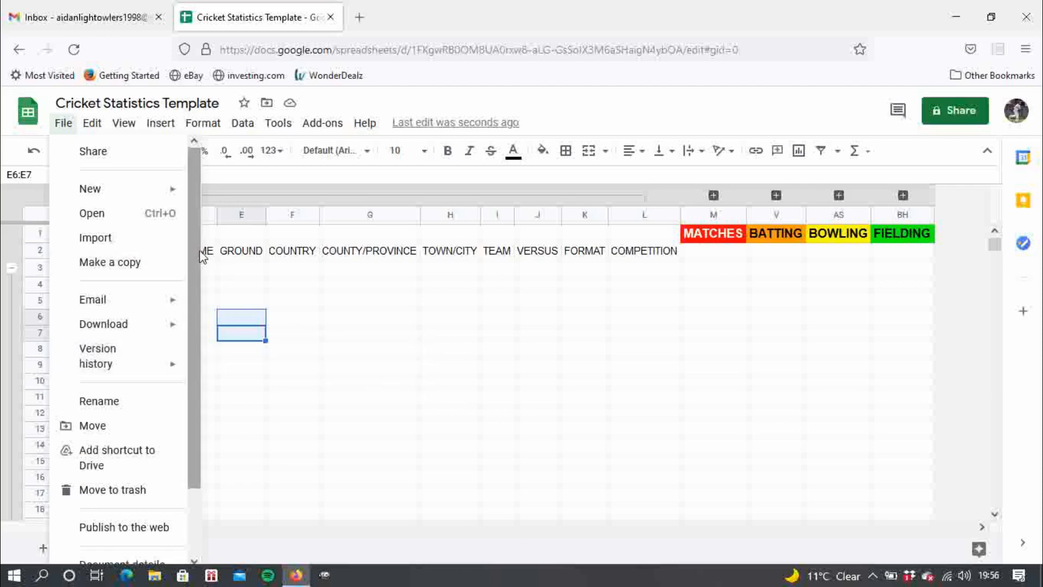
pyautogui.scroll(-2, 192, 346)
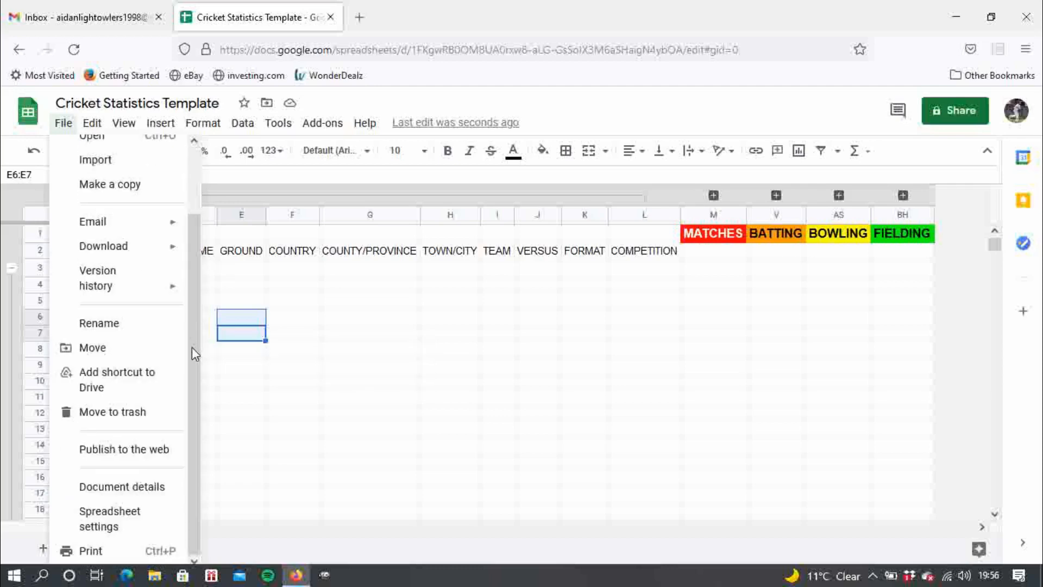
pyautogui.click(113, 517)
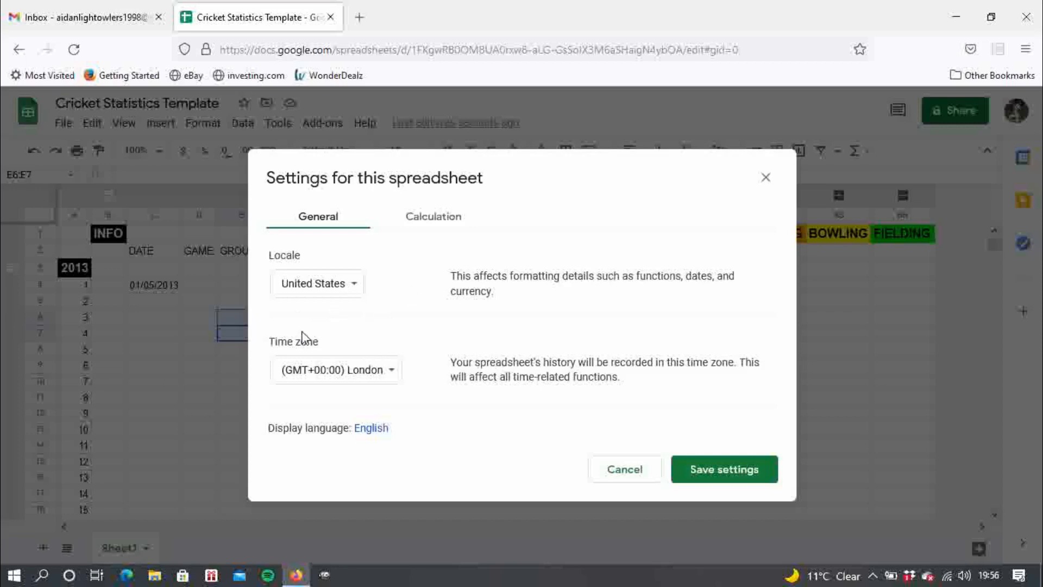
pyautogui.click(318, 292)
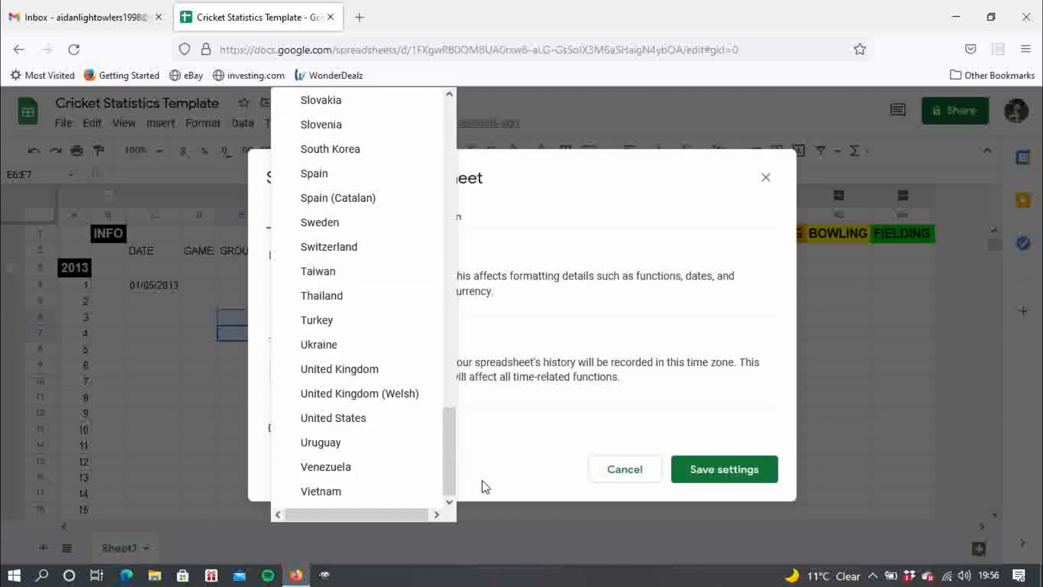
pyautogui.click(373, 371)
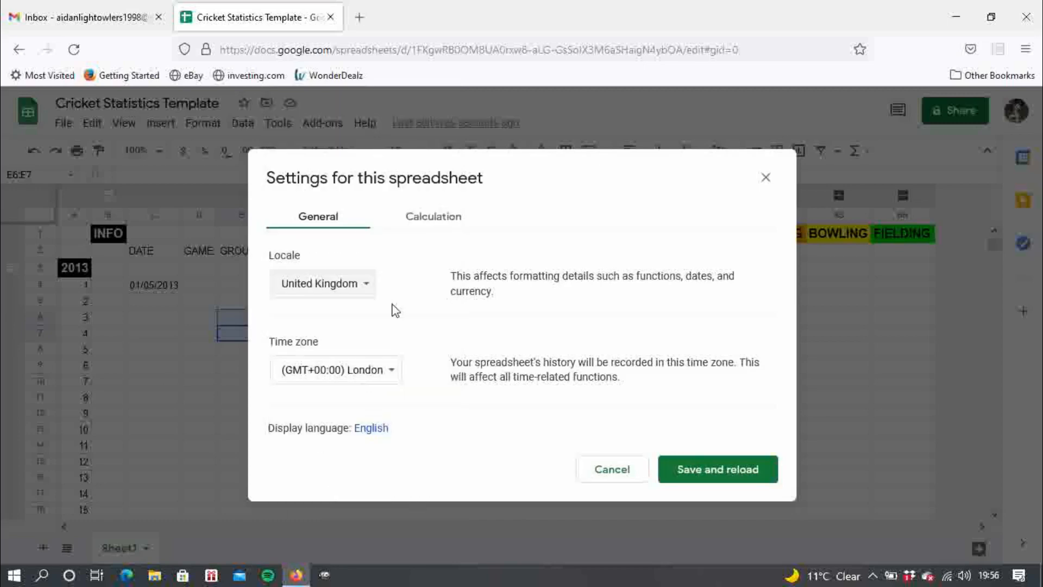
pyautogui.click(708, 480)
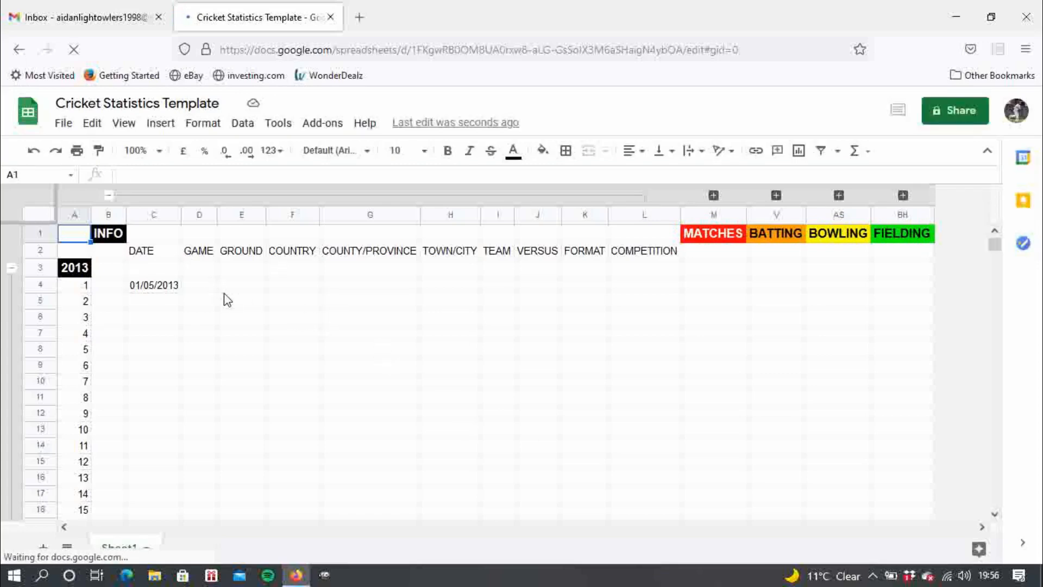
# Dismiss the cell edit history tip and enter 1 as the game number in D4
pyautogui.click(210, 287)
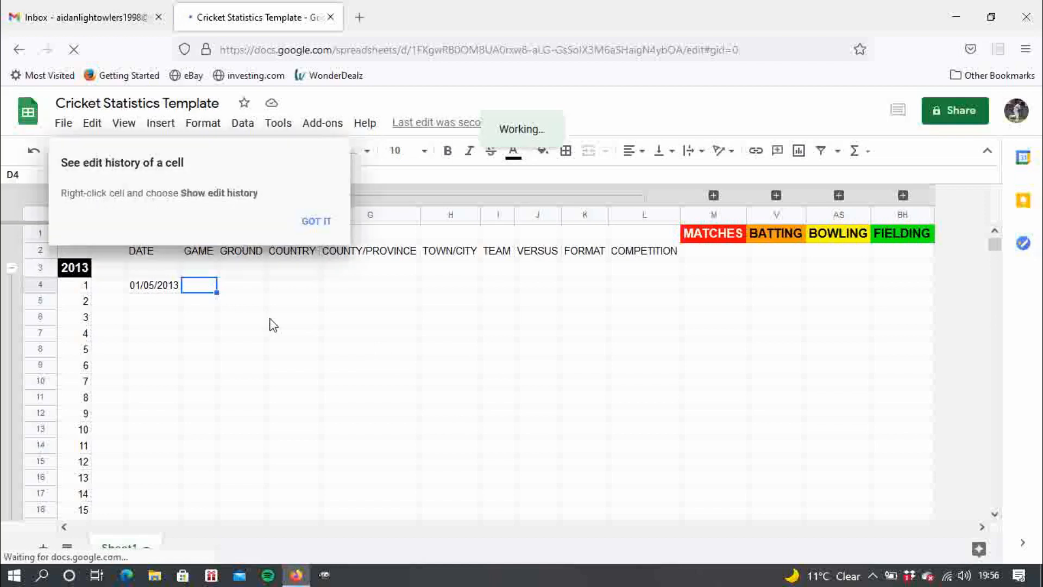
pyautogui.click(316, 223)
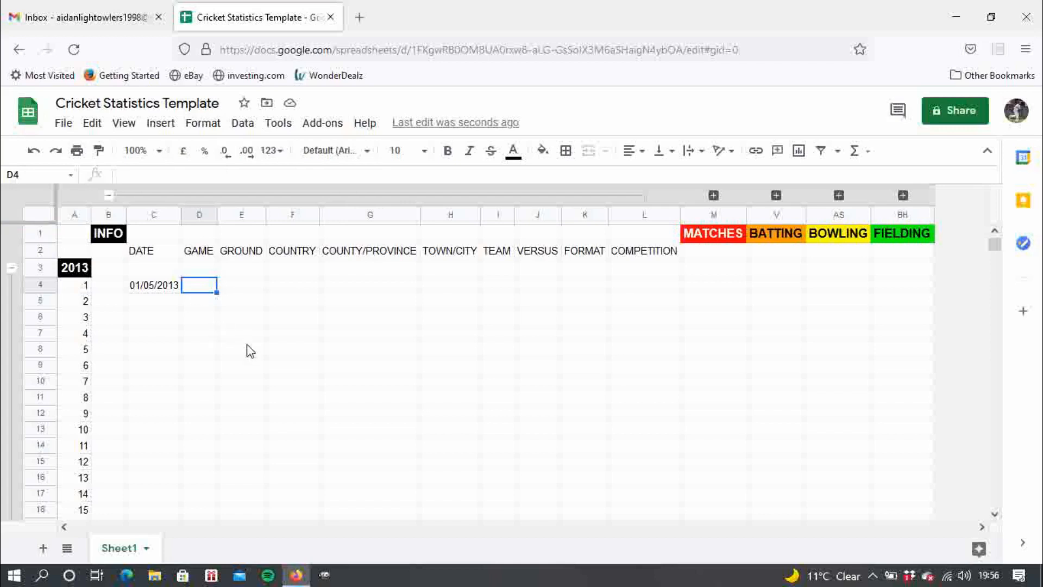
pyautogui.write('1')
pyautogui.press('Return')
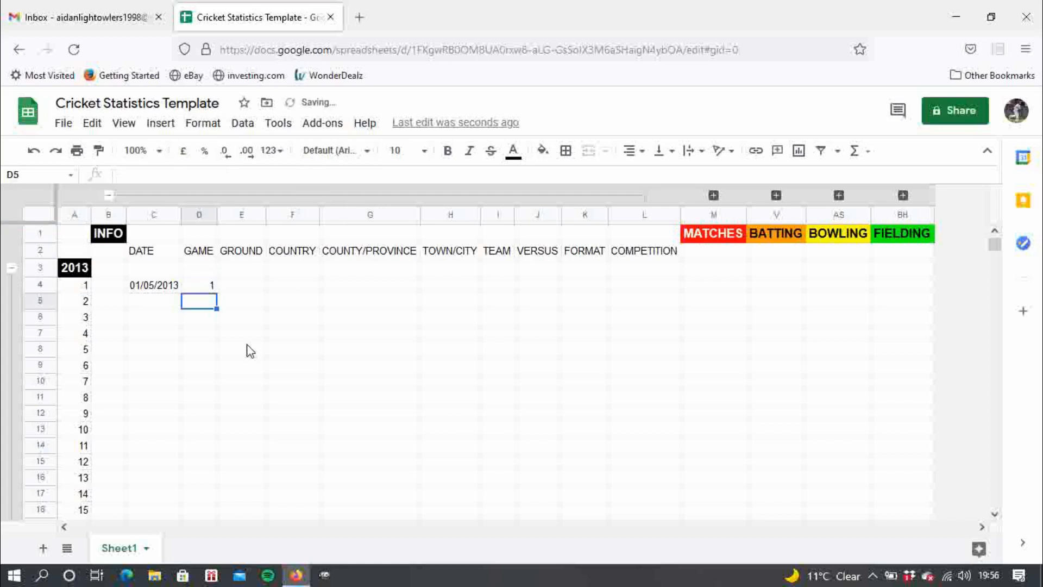
# Enter Lords as the ground in E4
pyautogui.press('Right')
pyautogui.press('Up')
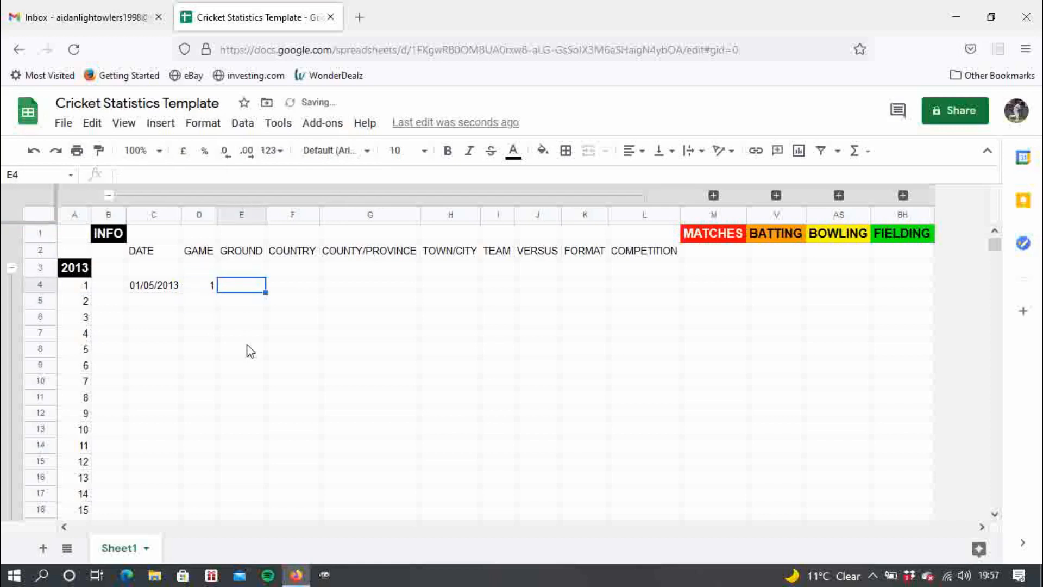
pyautogui.press('Return')
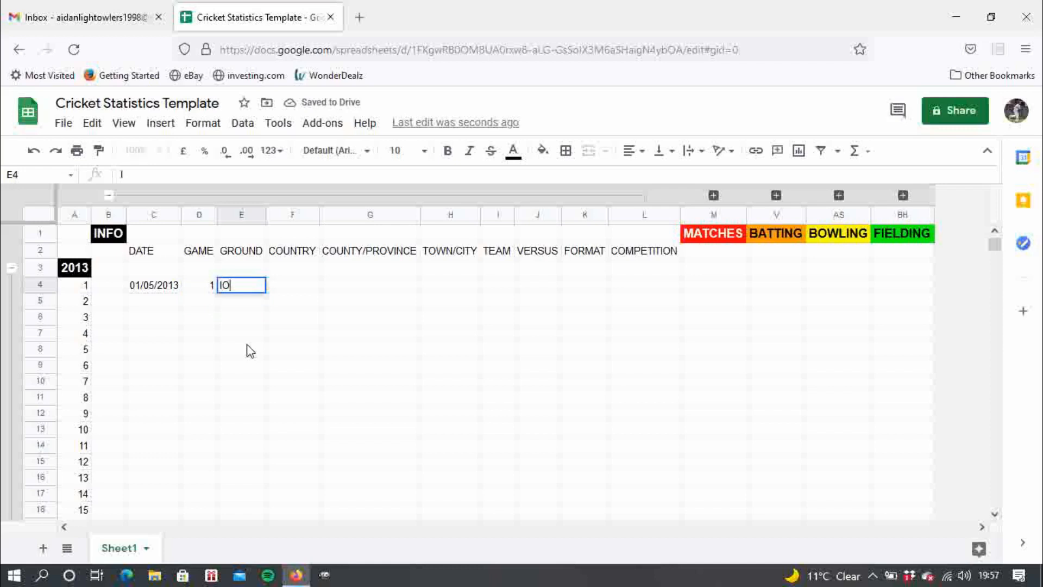
pyautogui.write('Lords')
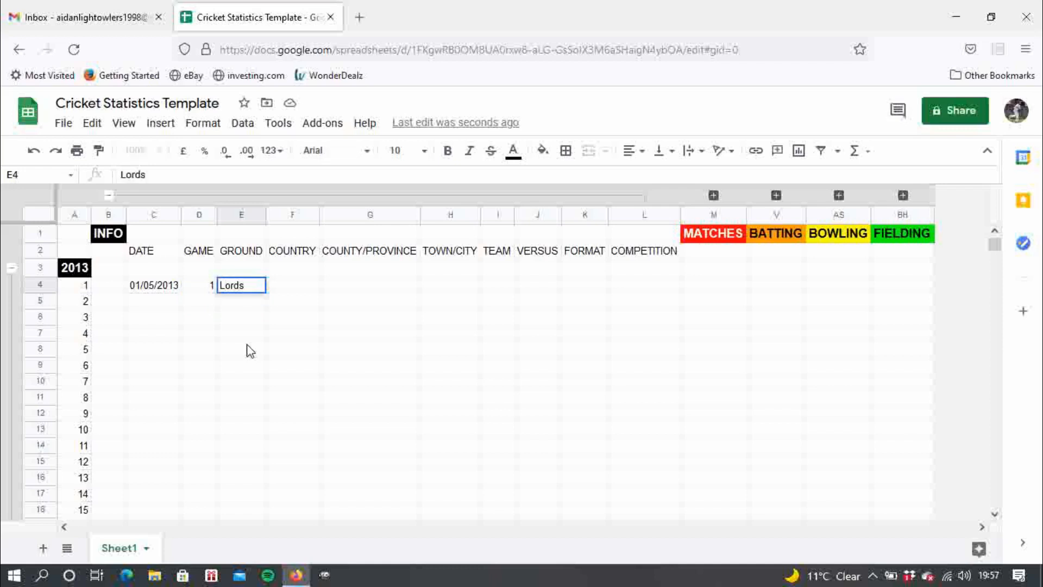
pyautogui.press('Tab')
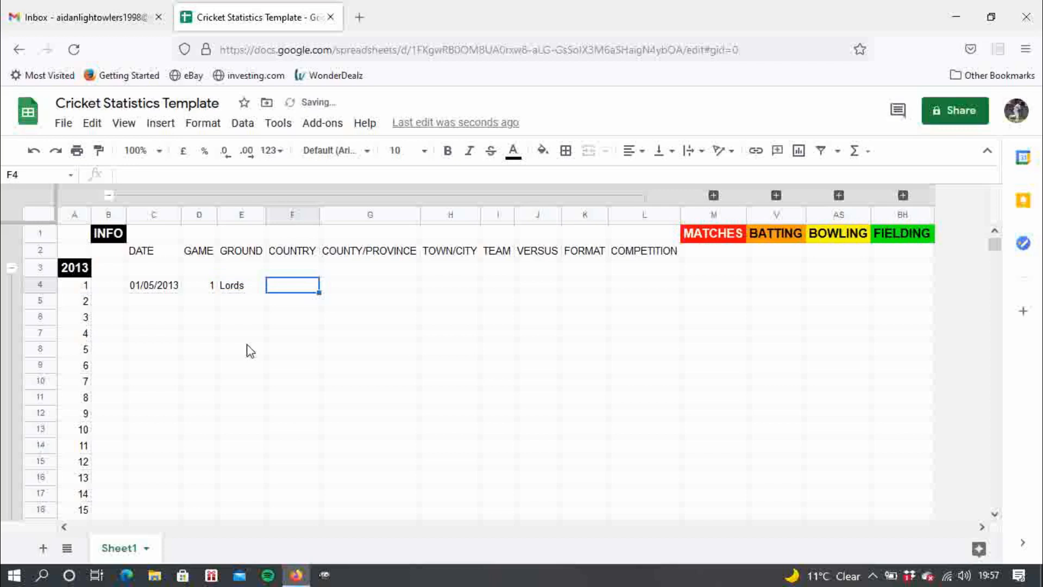
# Enter England as the country in F4
pyautogui.write('E')
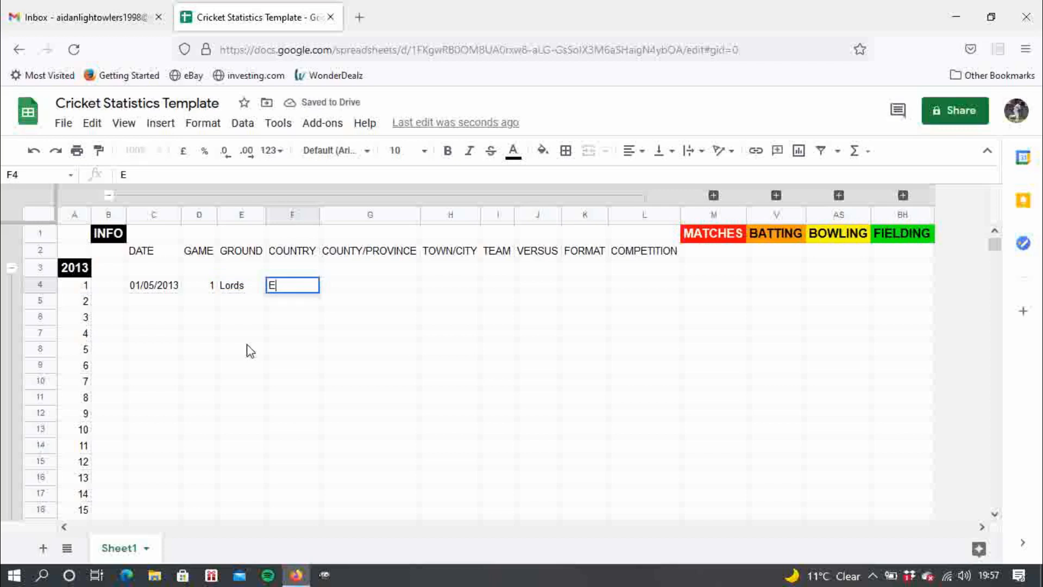
pyautogui.write('ngland')
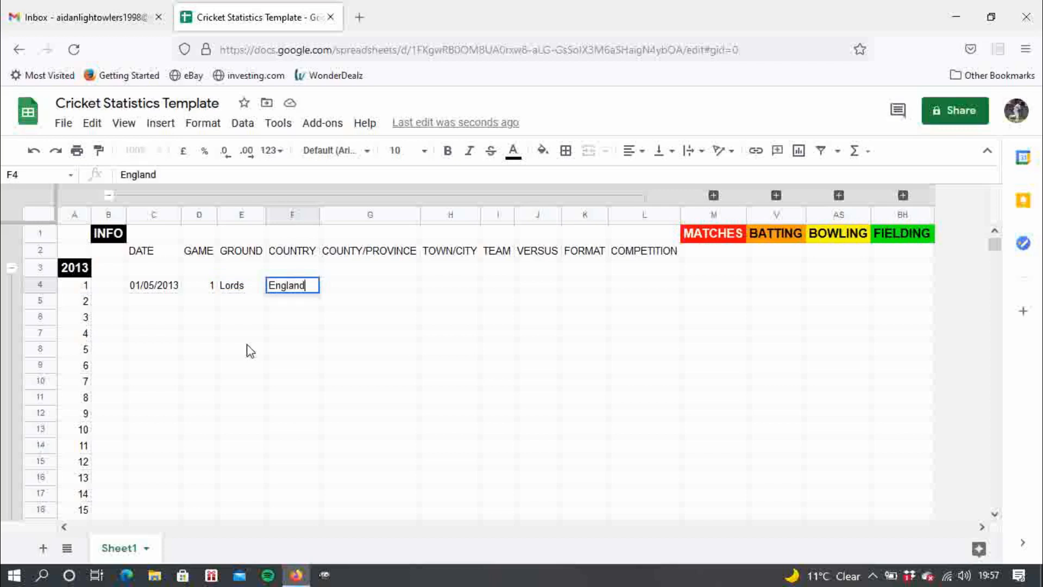
pyautogui.press('Tab')
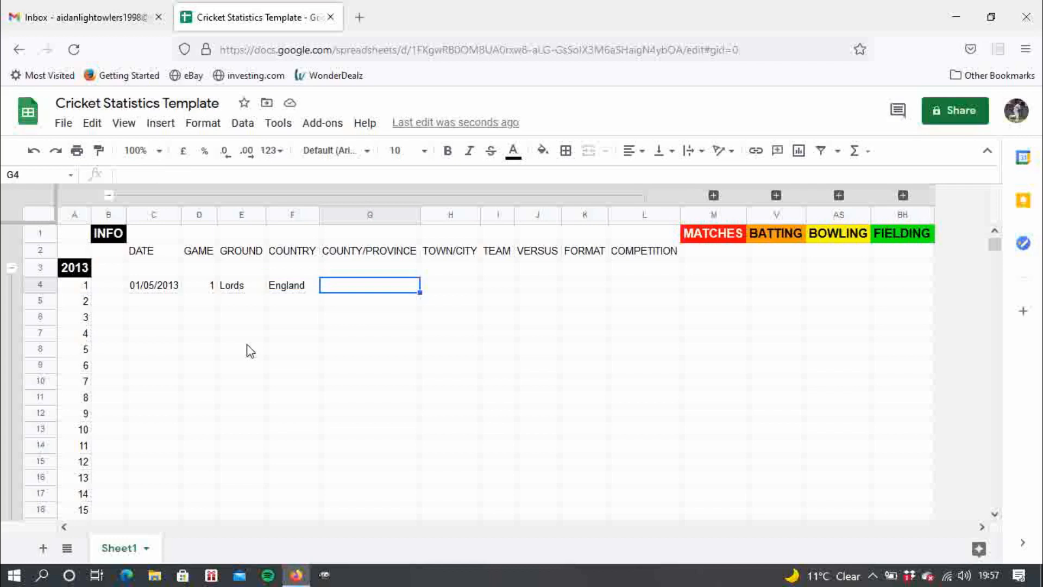
# Replace the ground in E4 with Walls Hill
pyautogui.press('Left')
pyautogui.press('Left')
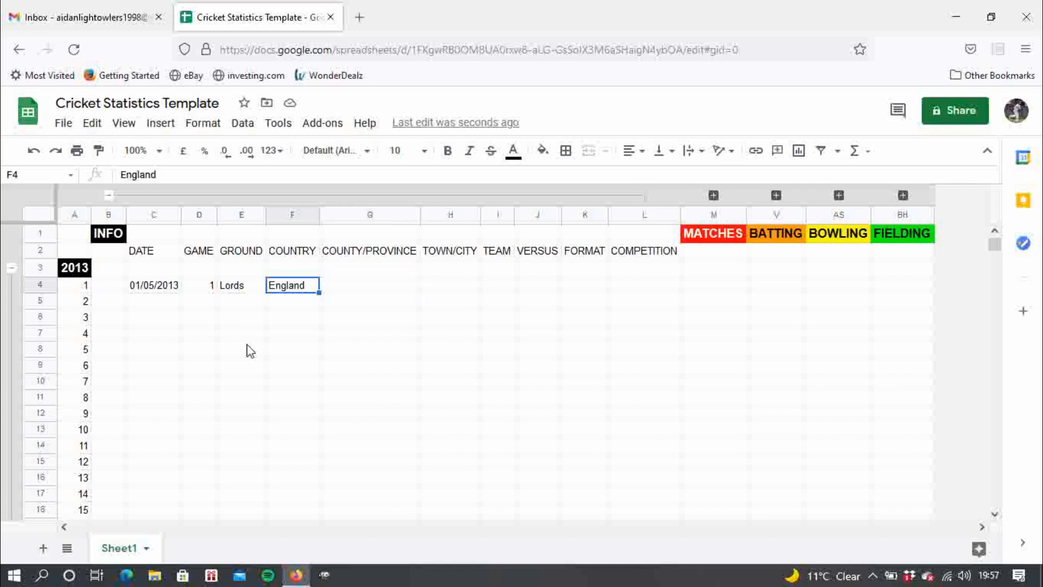
pyautogui.press('BackSpace')
pyautogui.write('B')
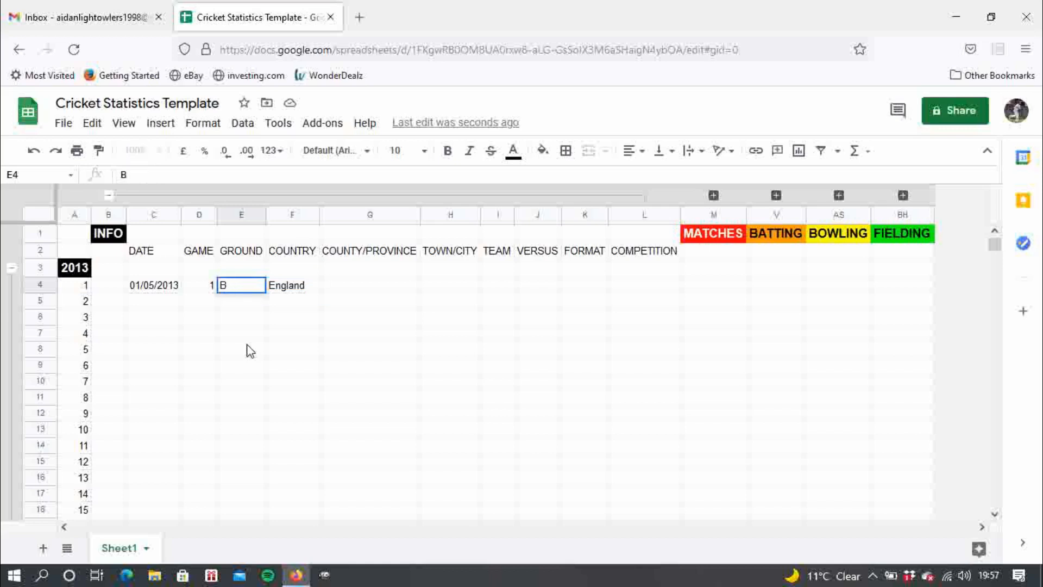
pyautogui.press('BackSpace')
pyautogui.write('Walls')
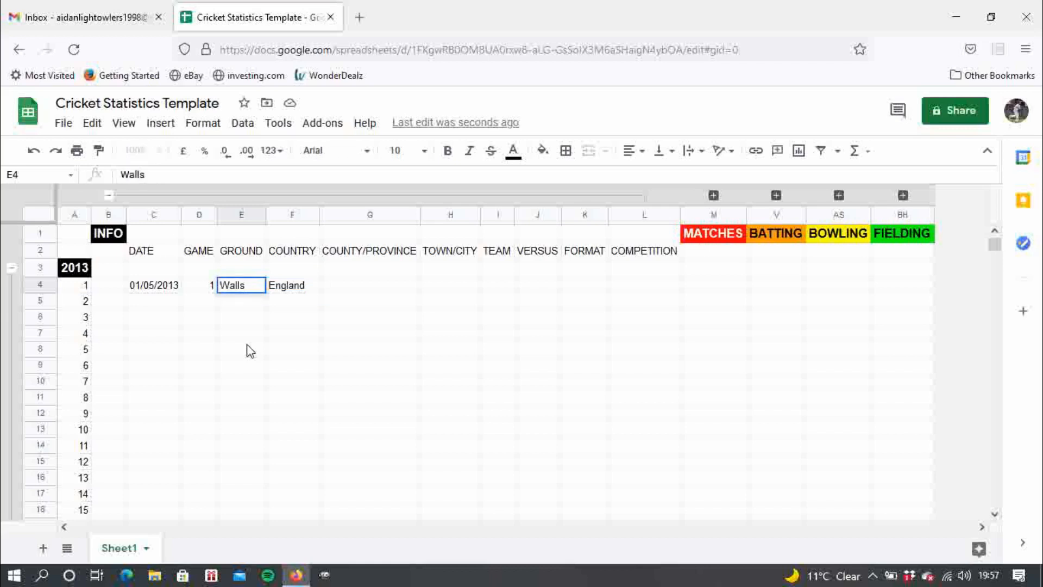
pyautogui.write(' Hill')
pyautogui.press('Tab')
# Enter Devon as the county in G4 and Torquay as the town in H4
pyautogui.press('Tab')
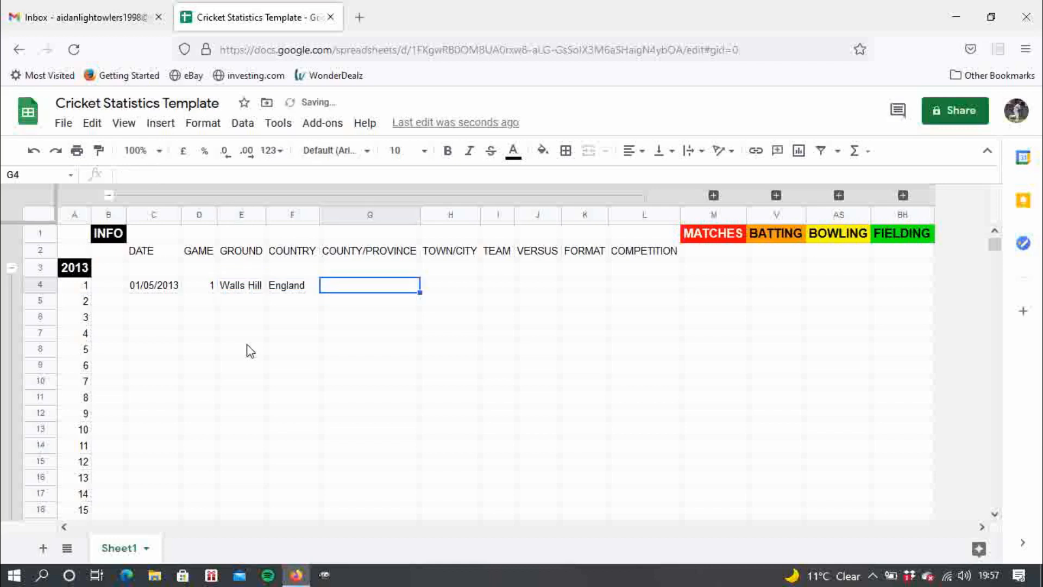
pyautogui.write('Devon')
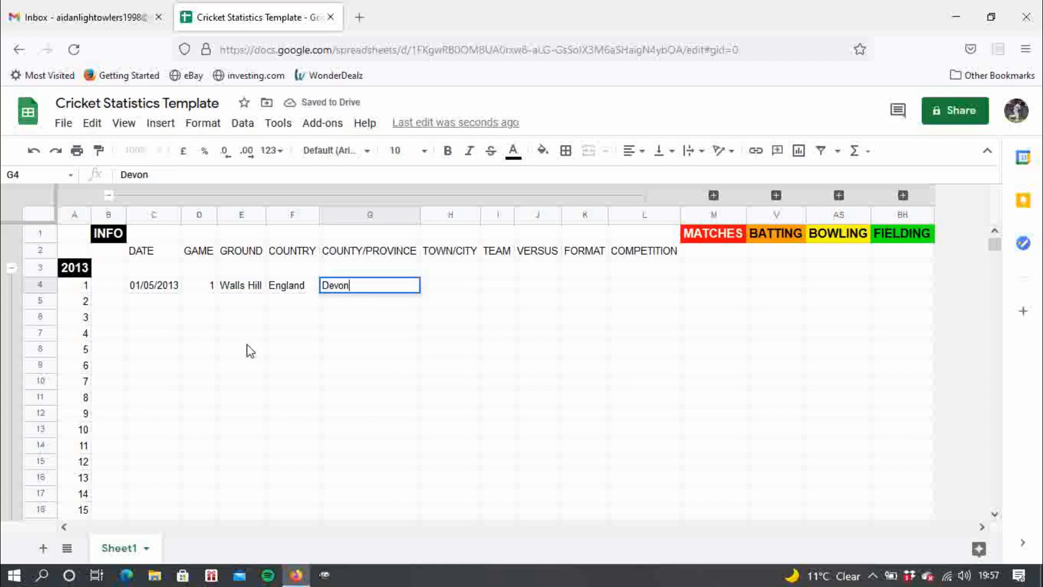
pyautogui.press('Tab')
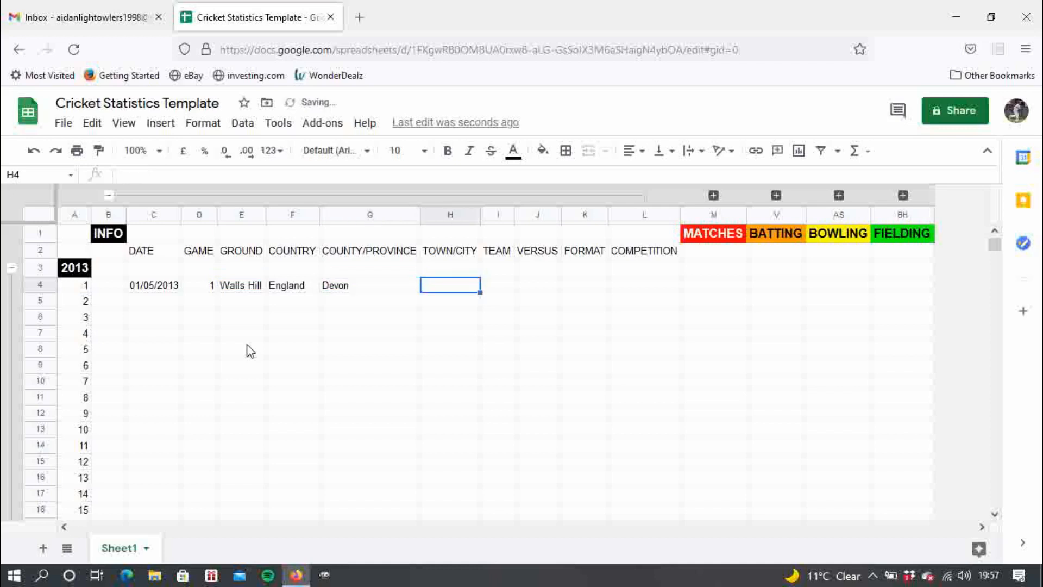
pyautogui.write('Torquay')
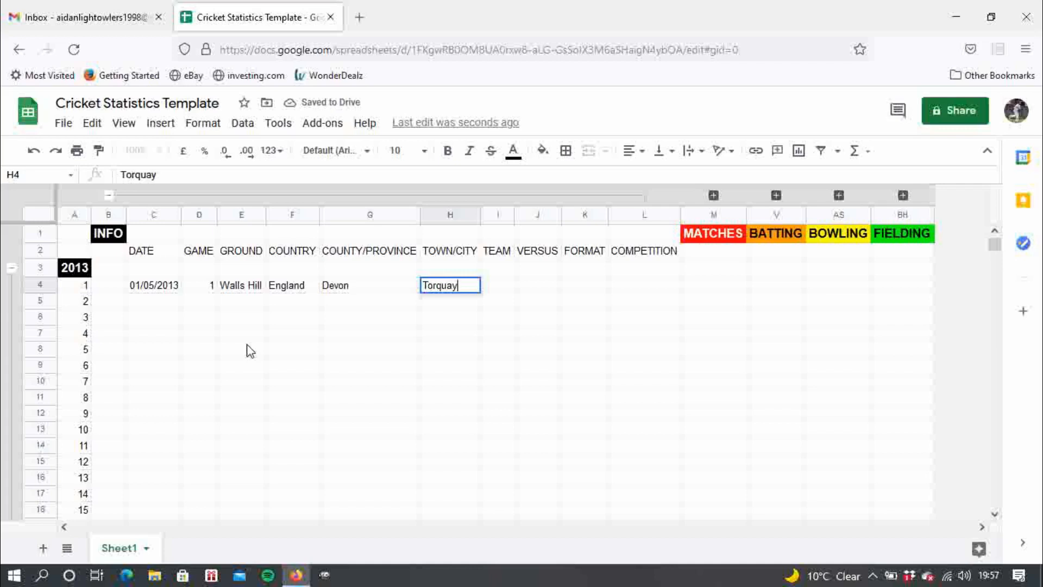
pyautogui.press('Tab')
# Enter the team Babbacombe CC (1st XI) in I4 and fit the TEAM column I to its content
pyautogui.write('Ba')
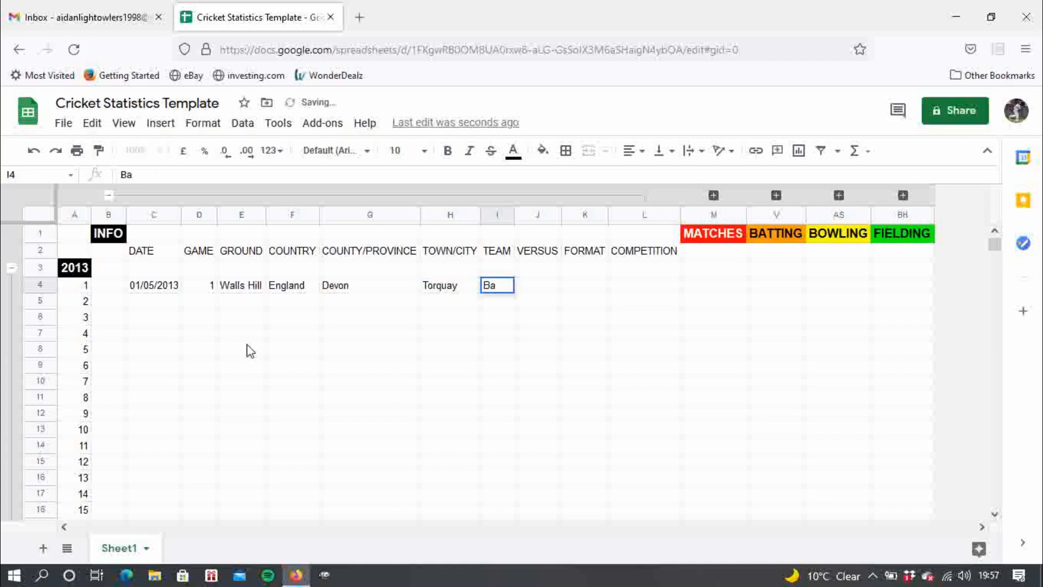
pyautogui.write('bbacom')
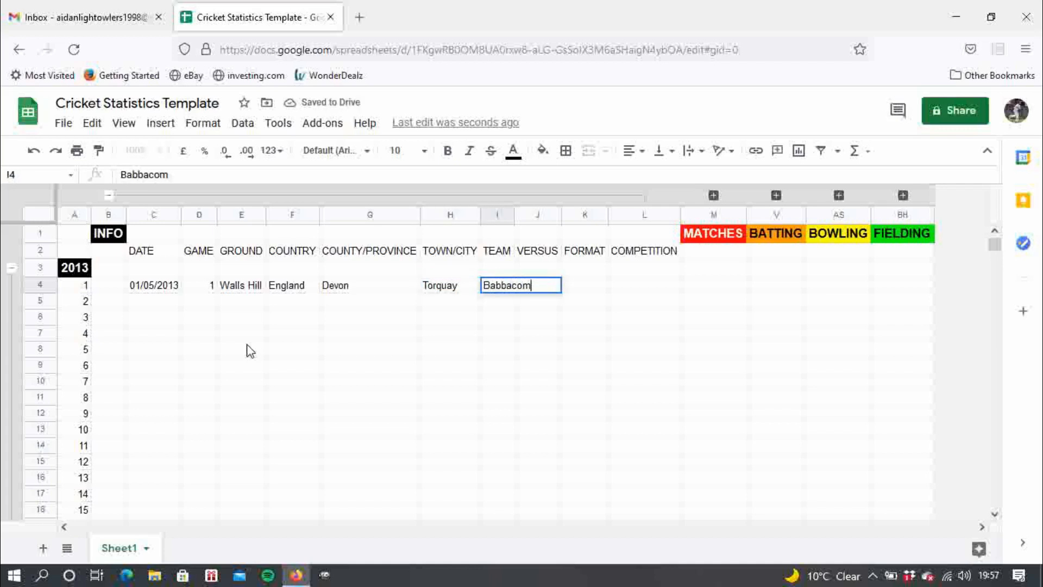
pyautogui.write('be CC ')
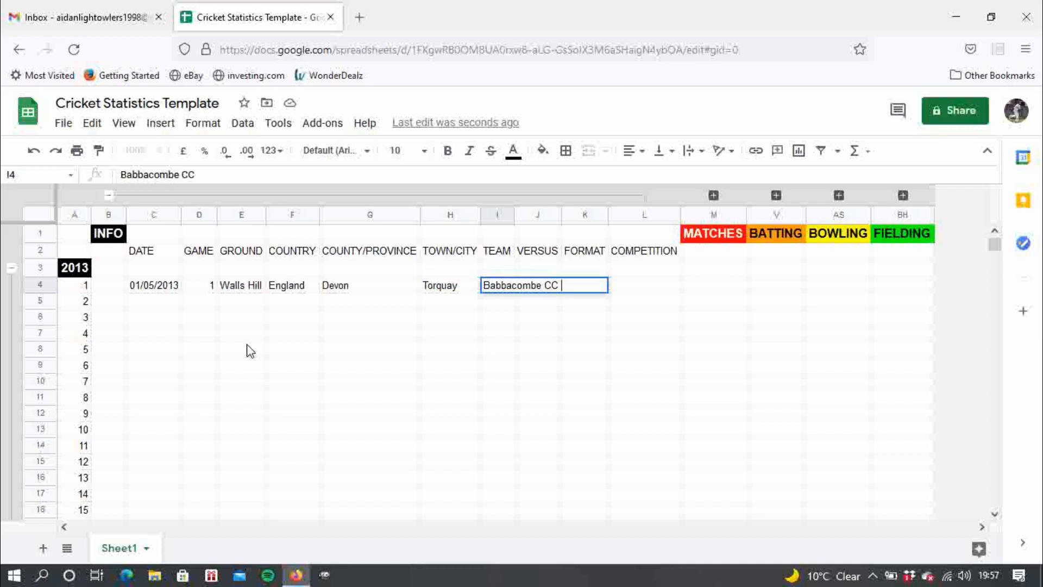
pyautogui.write('(1st XI)')
pyautogui.press('Return')
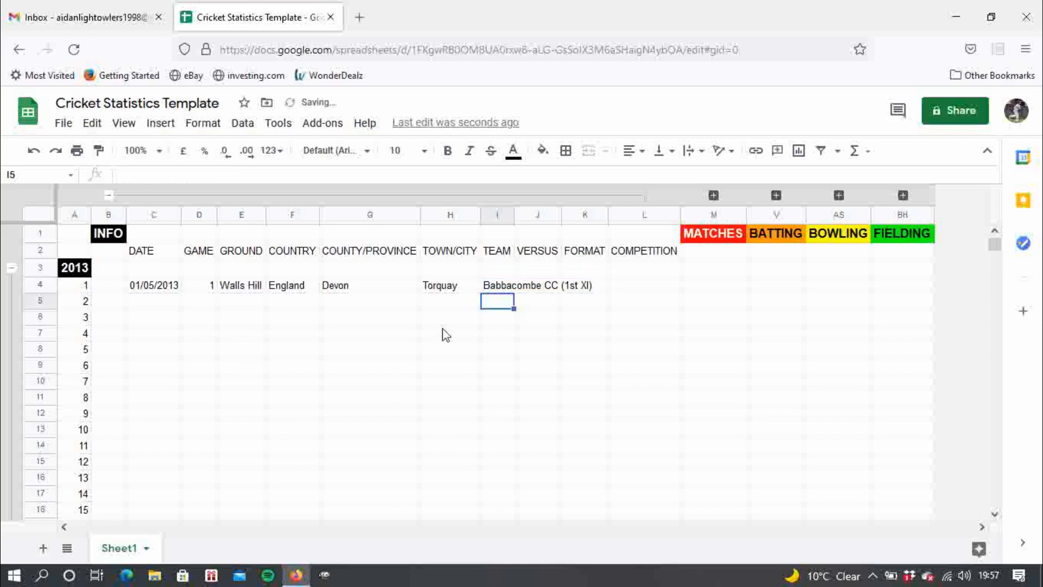
pyautogui.doubleClick(512, 219)
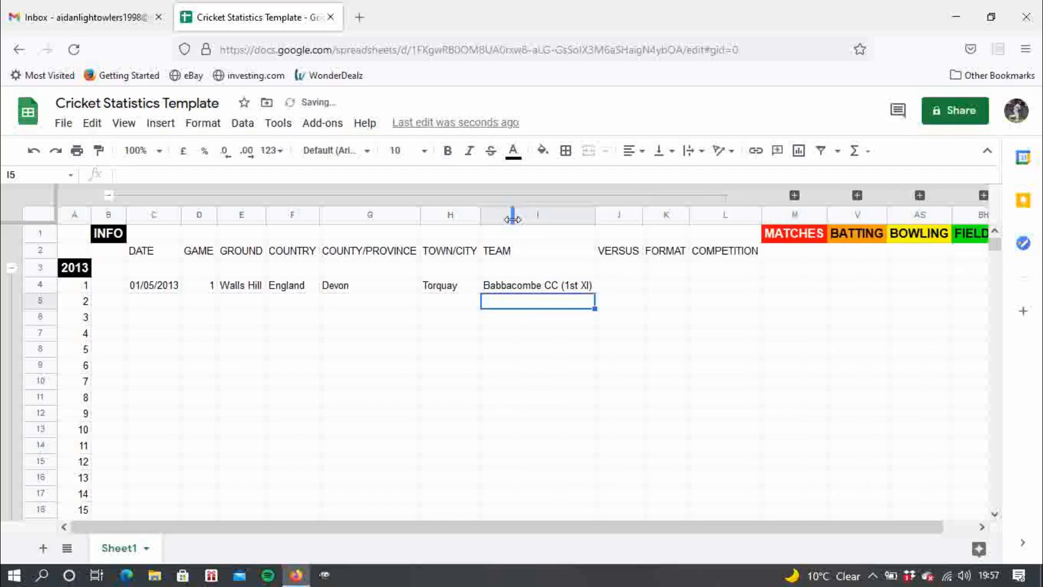
# Enter Babbacombe CC (2nd XI) as the opponent under VERSUS in J4
pyautogui.click(623, 288)
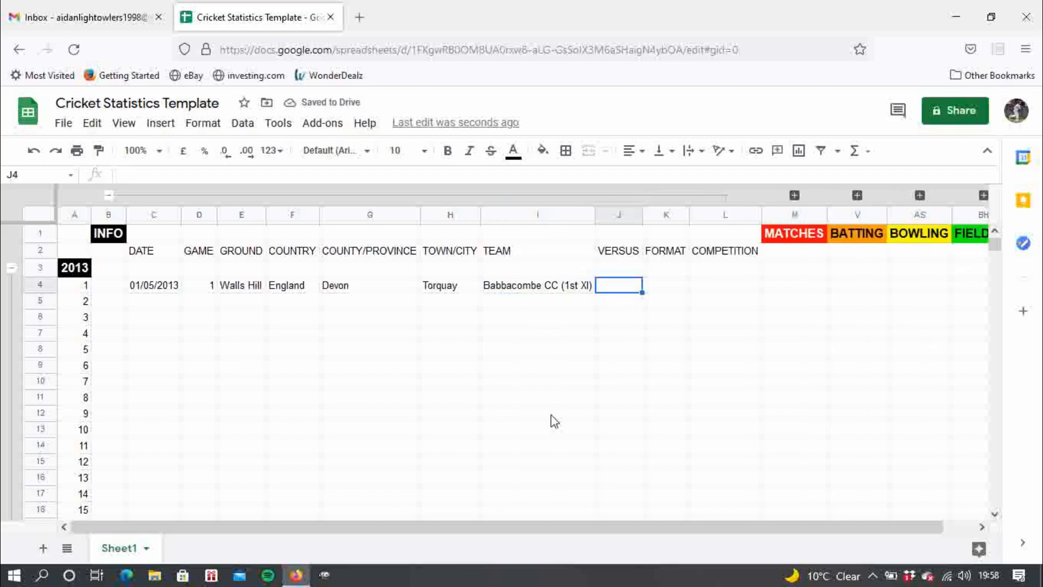
pyautogui.write('Babba')
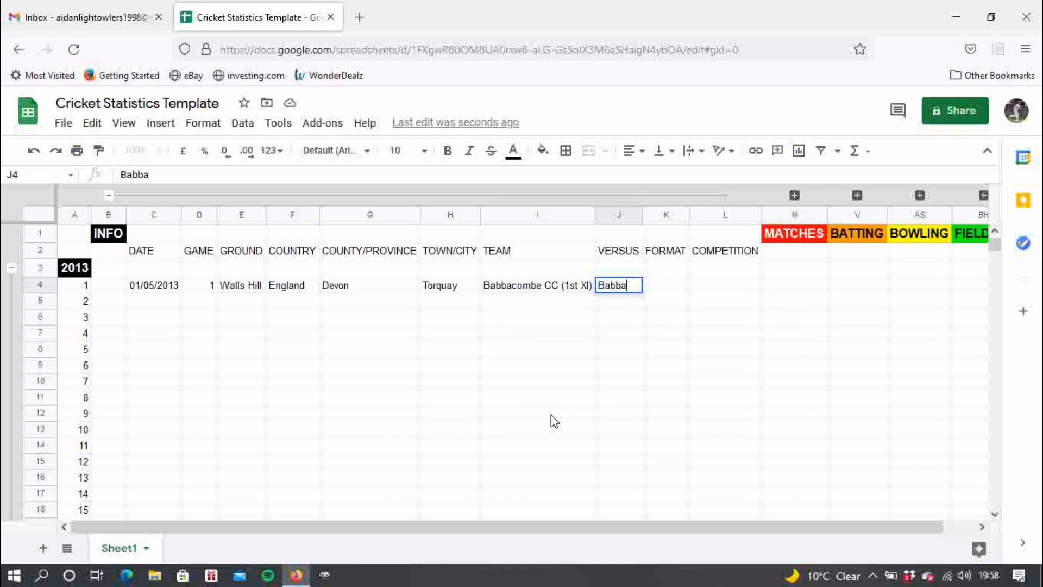
pyautogui.write('combe ')
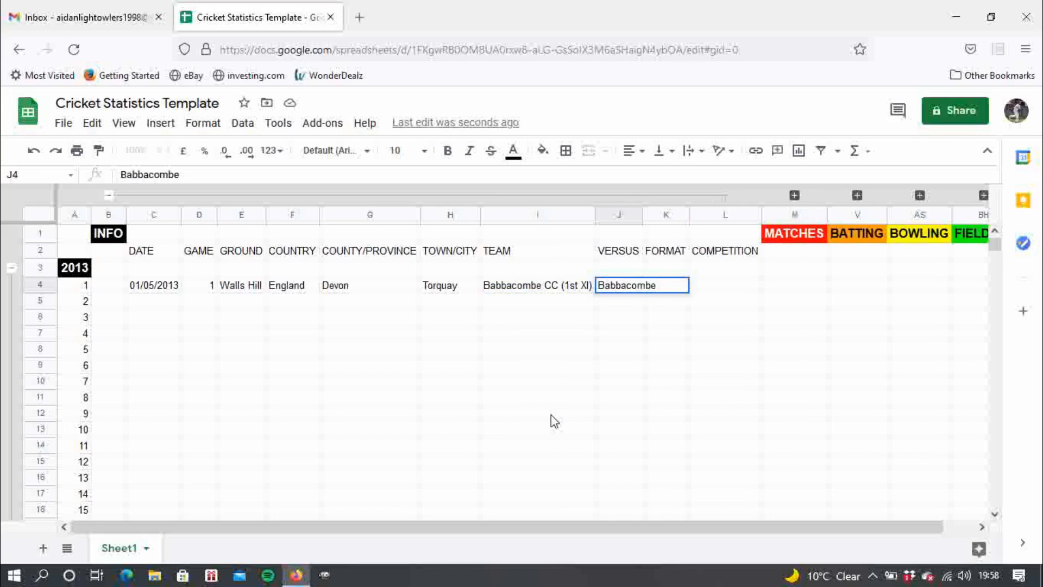
pyautogui.write('CC (2nd XI)')
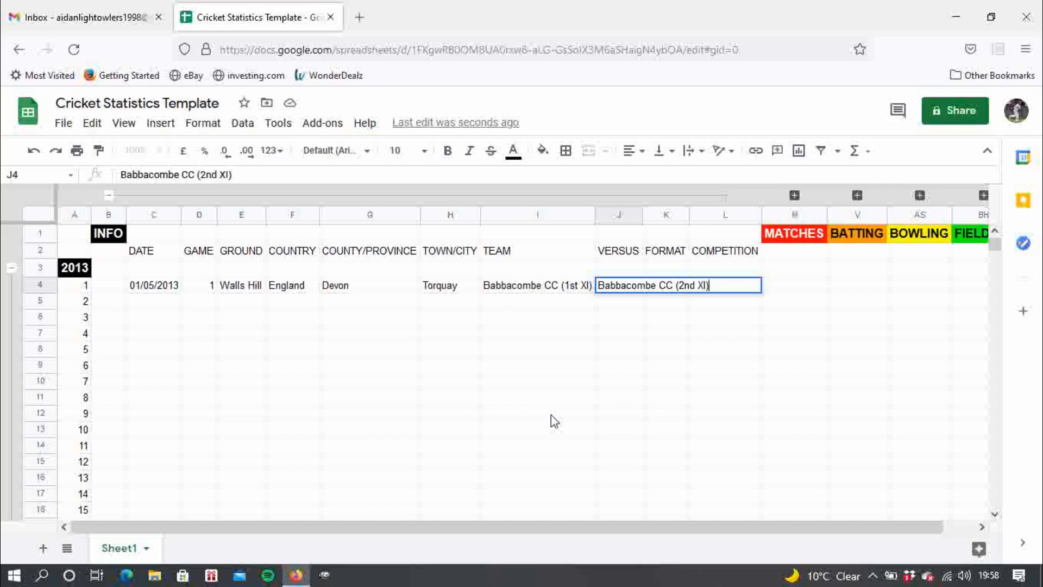
pyautogui.press('Return')
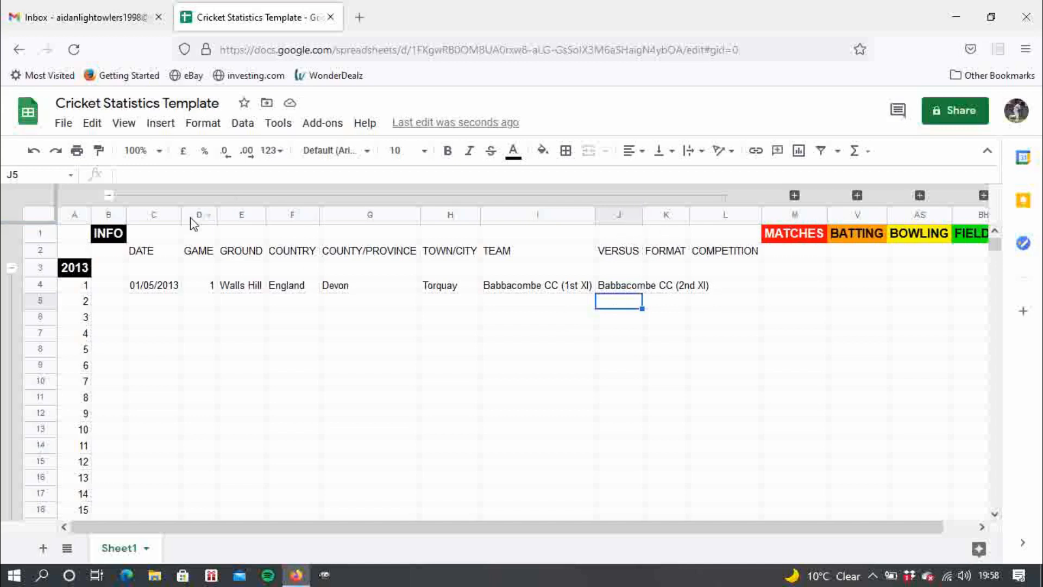
pyautogui.click(157, 216)
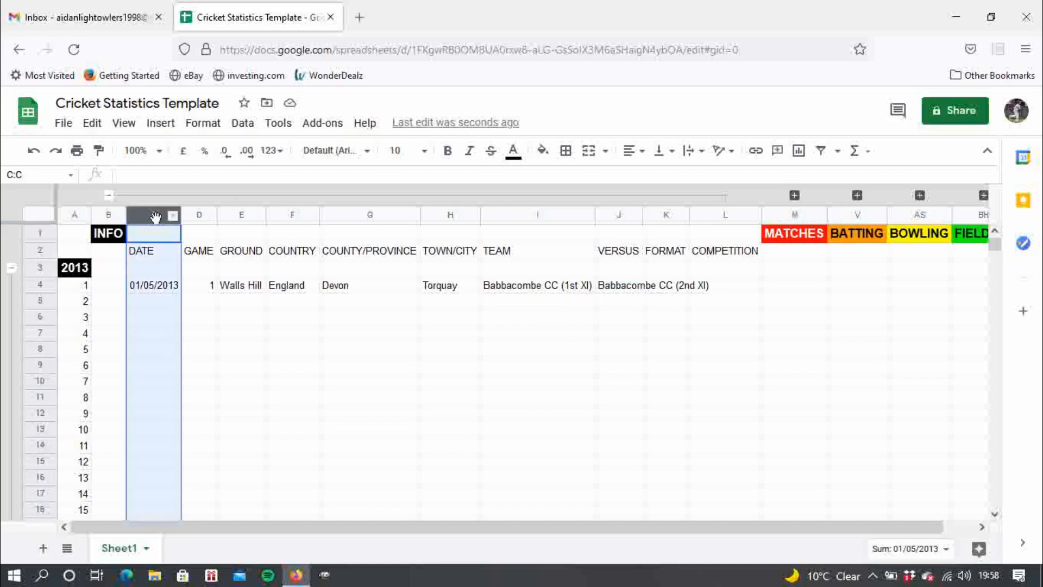
pyautogui.click(199, 268)
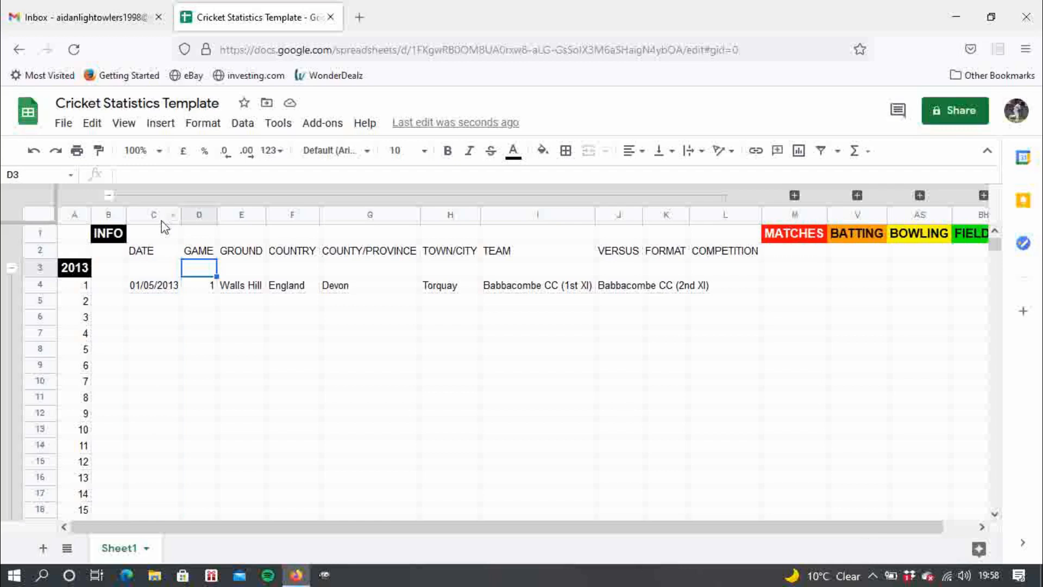
# Fit INFO columns C to L to their content and enter 20 Overs as the format in K4
pyautogui.moveTo(161, 220); pyautogui.dragTo(737, 217)
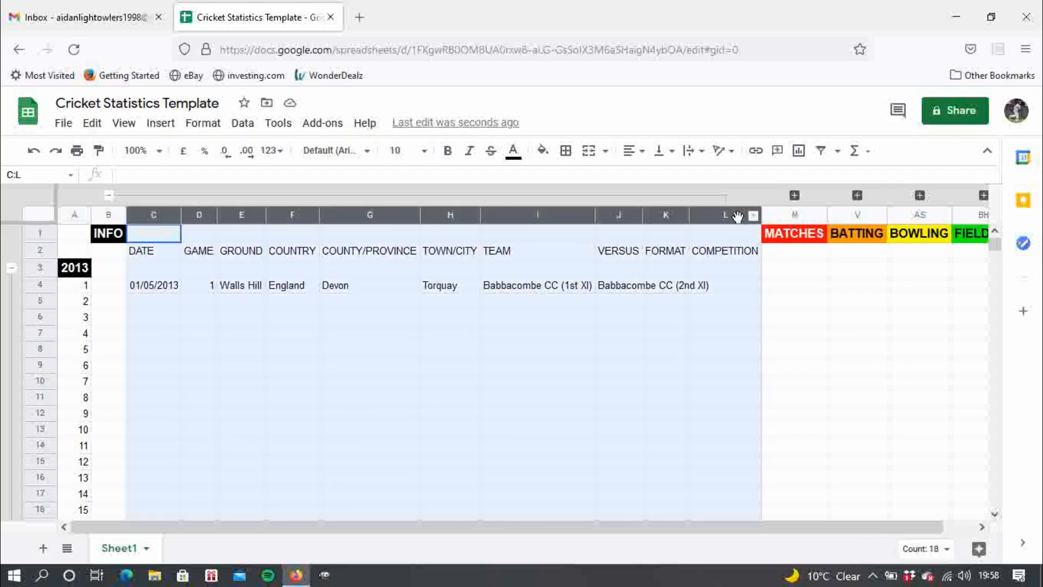
pyautogui.doubleClick(688, 213)
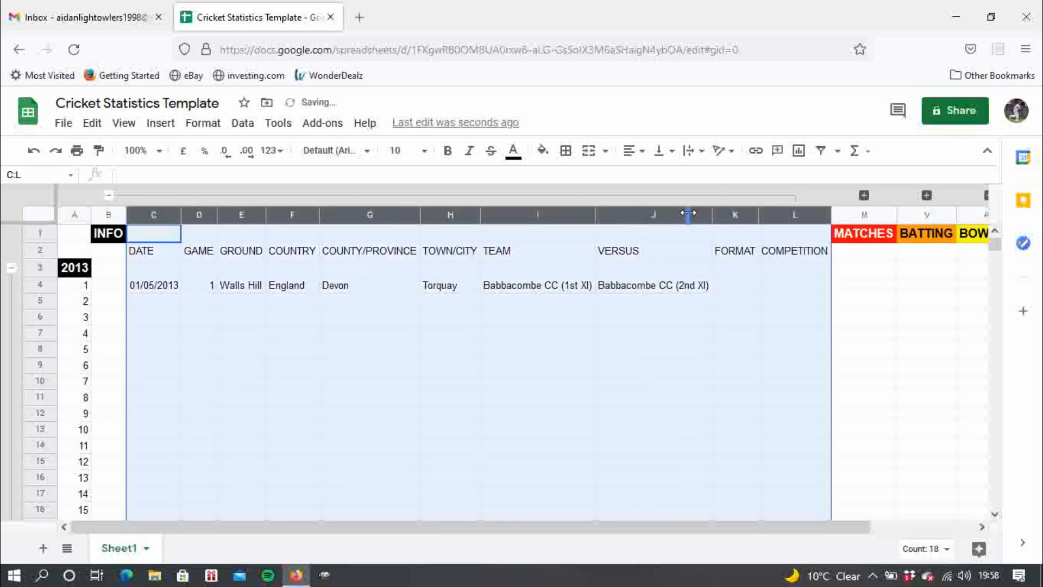
pyautogui.click(738, 290)
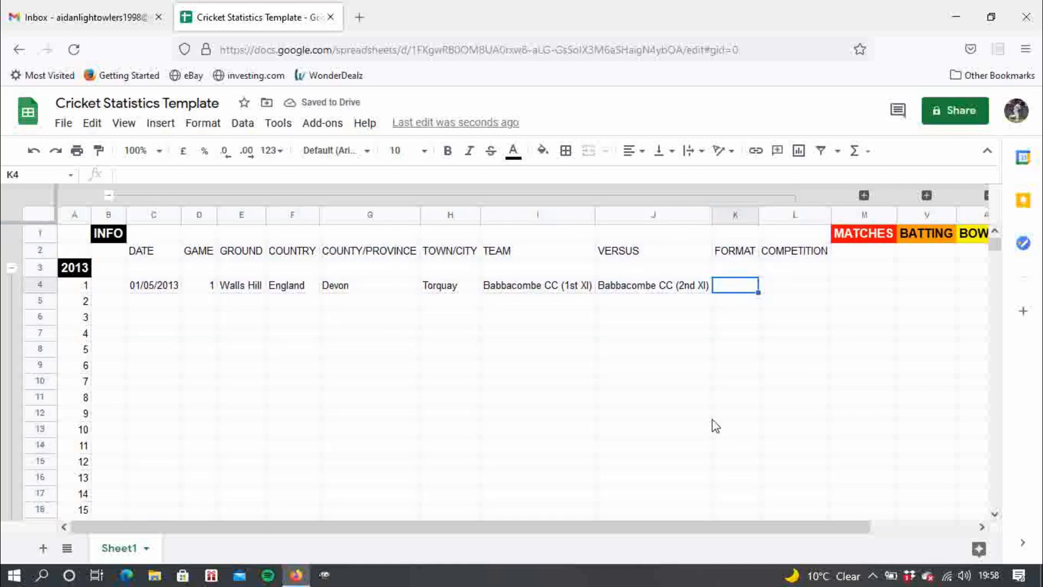
pyautogui.write('20')
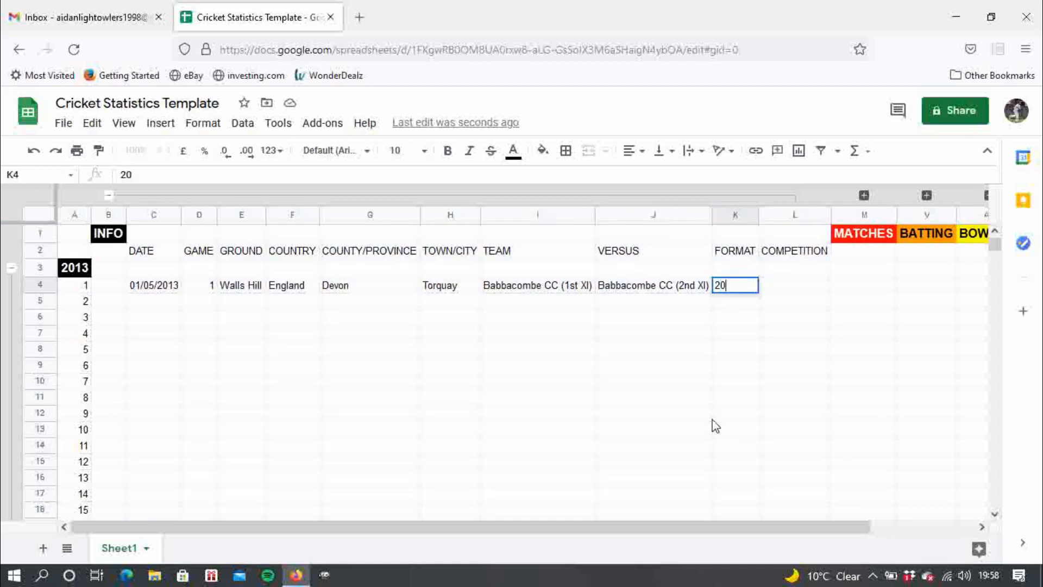
pyautogui.write(' Overs')
pyautogui.press('Return')
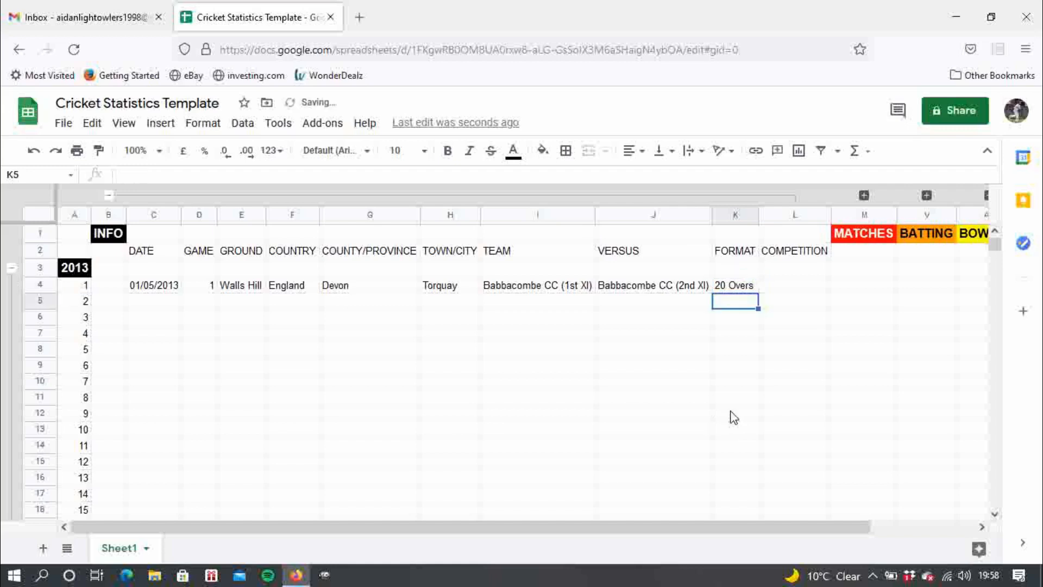
# Enter Friendly as the competition in L4
pyautogui.click(772, 289)
pyautogui.write('Frie')
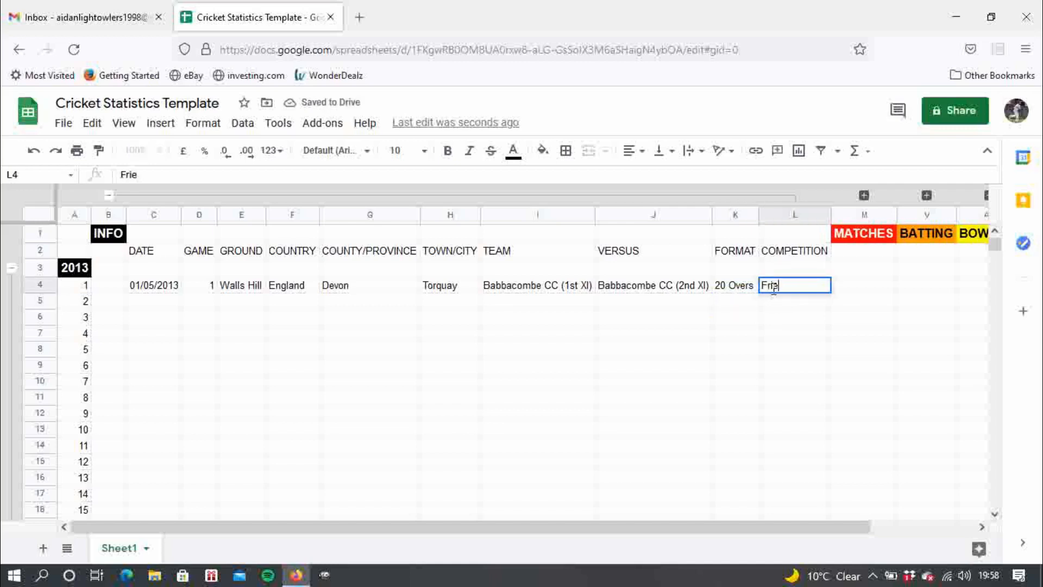
pyautogui.write('ndly')
pyautogui.press('Return')
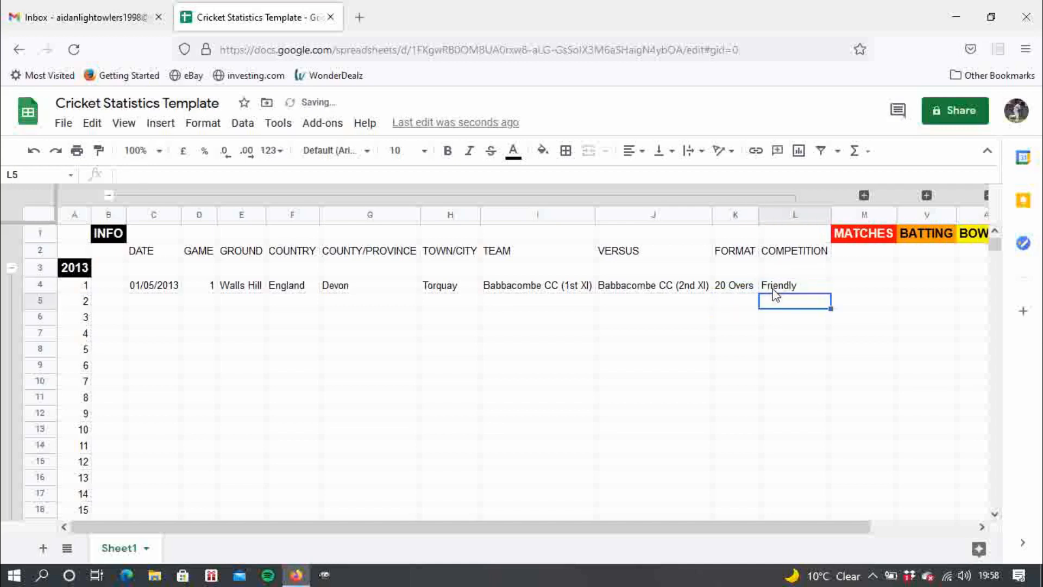
pyautogui.click(152, 303)
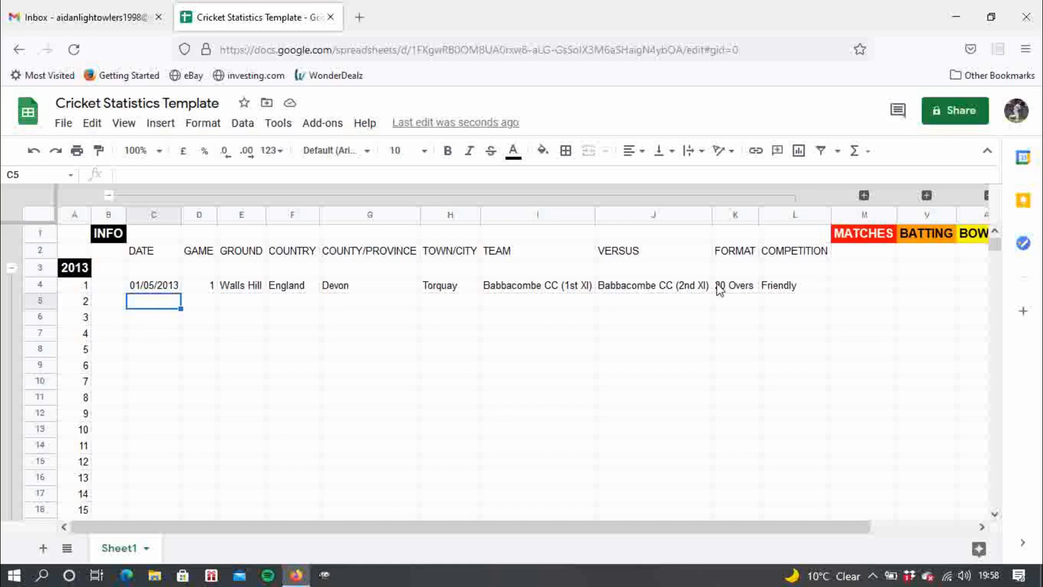
# Expand the MATCHES column group and enter PLAYED 1, HOME 1, AWAY 0 and NEUTRAL 0 in N4:Q4
pyautogui.moveTo(496, 527); pyautogui.dragTo(698, 527)
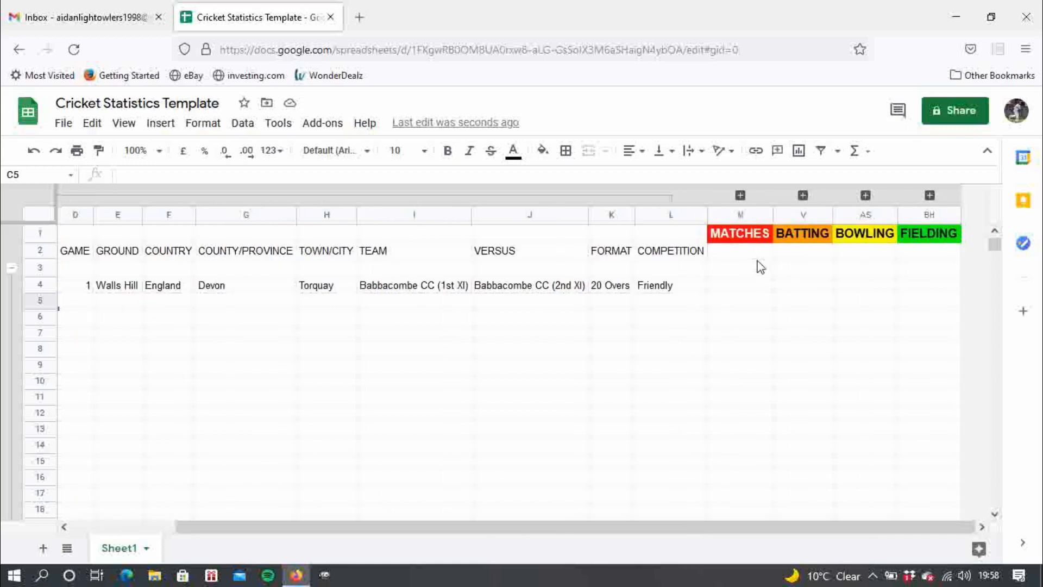
pyautogui.click(740, 195)
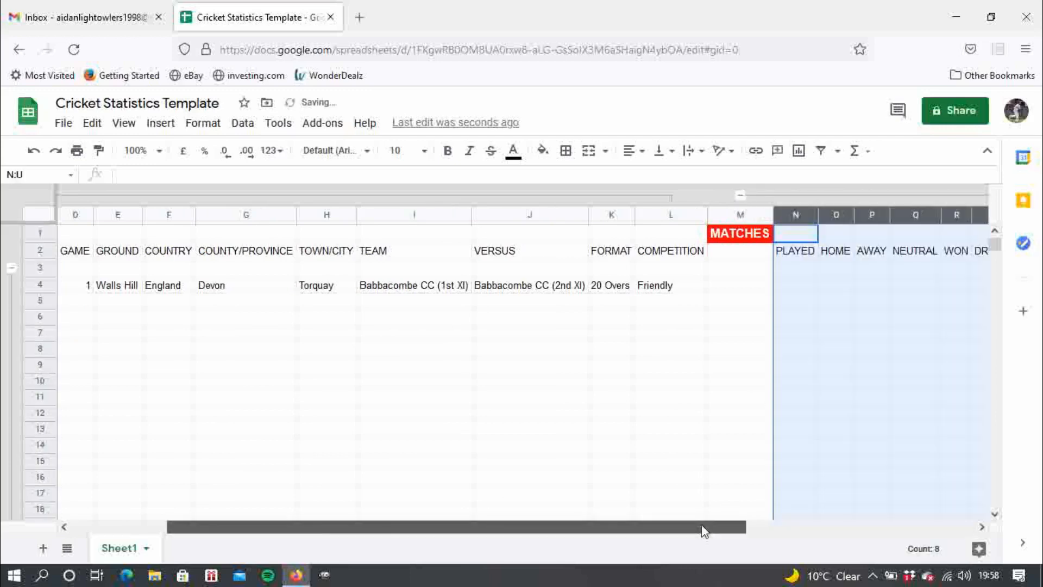
pyautogui.moveTo(705, 526); pyautogui.dragTo(943, 538)
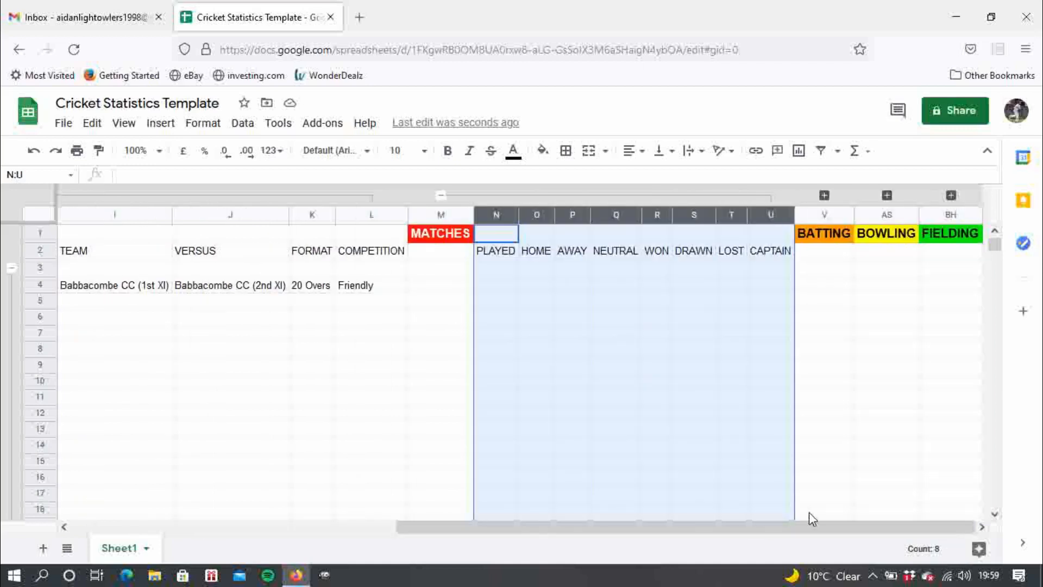
pyautogui.click(504, 284)
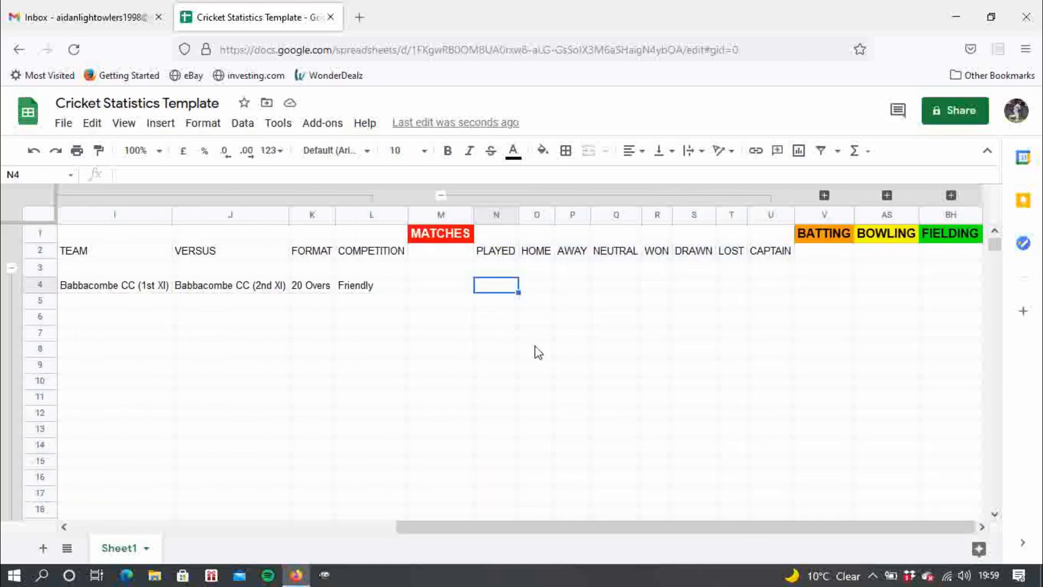
pyautogui.write('1')
pyautogui.press('Tab')
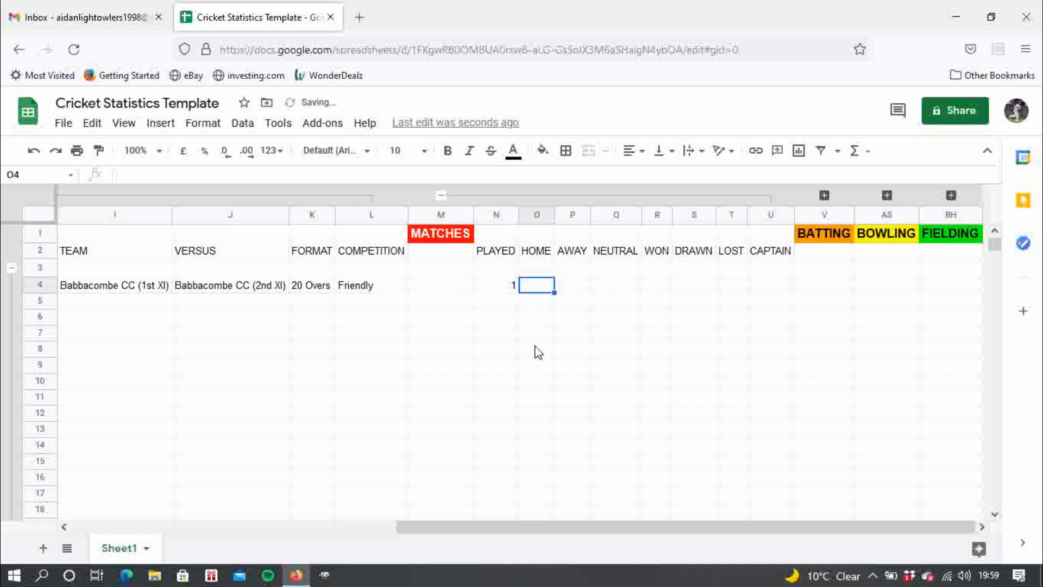
pyautogui.write('1')
pyautogui.press('Tab')
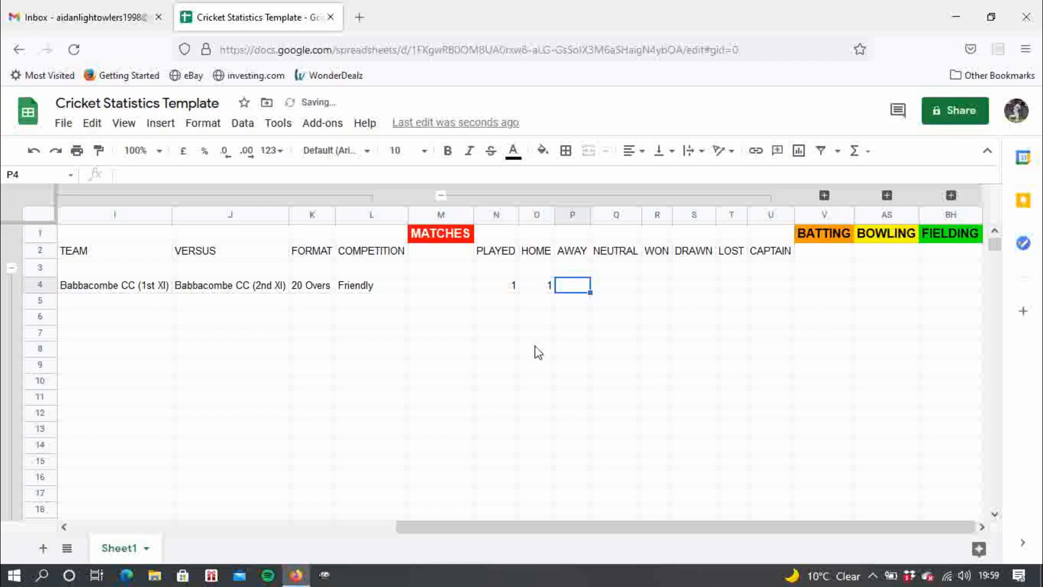
pyautogui.write('0')
pyautogui.press('Tab')
pyautogui.write('0')
pyautogui.press('Tab')
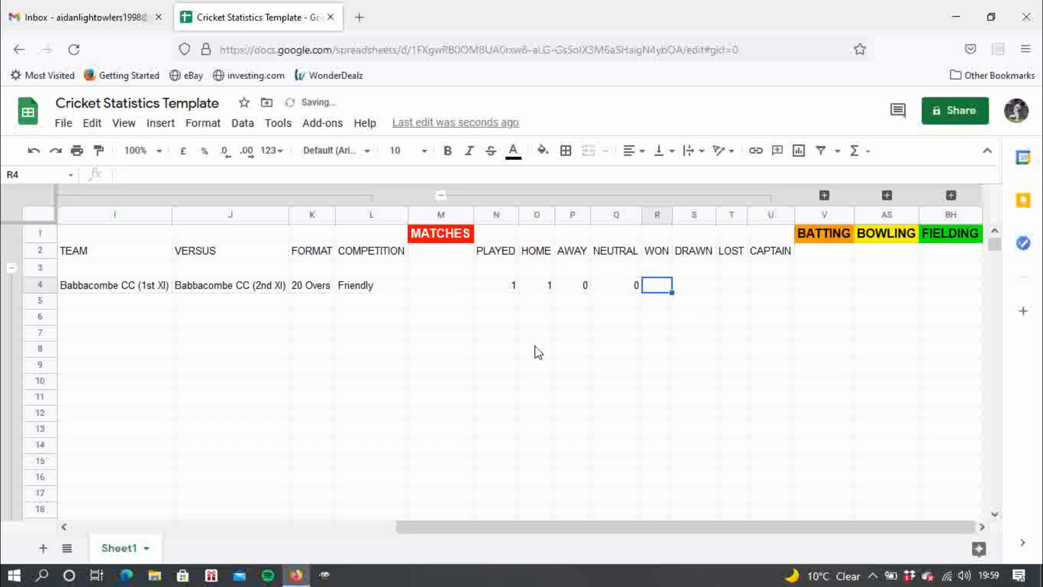
# Enter the match result in R4:U4 as WON 1, DRAWN 0, LOST 0 and CAPTAIN 0
pyautogui.write('1')
pyautogui.press('Tab')
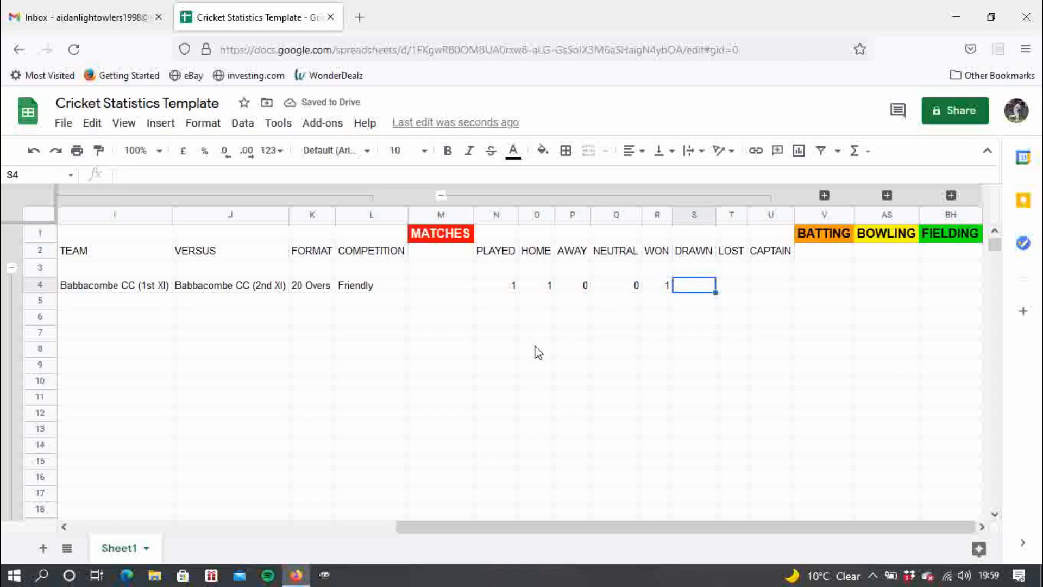
pyautogui.write('0')
pyautogui.press('Tab')
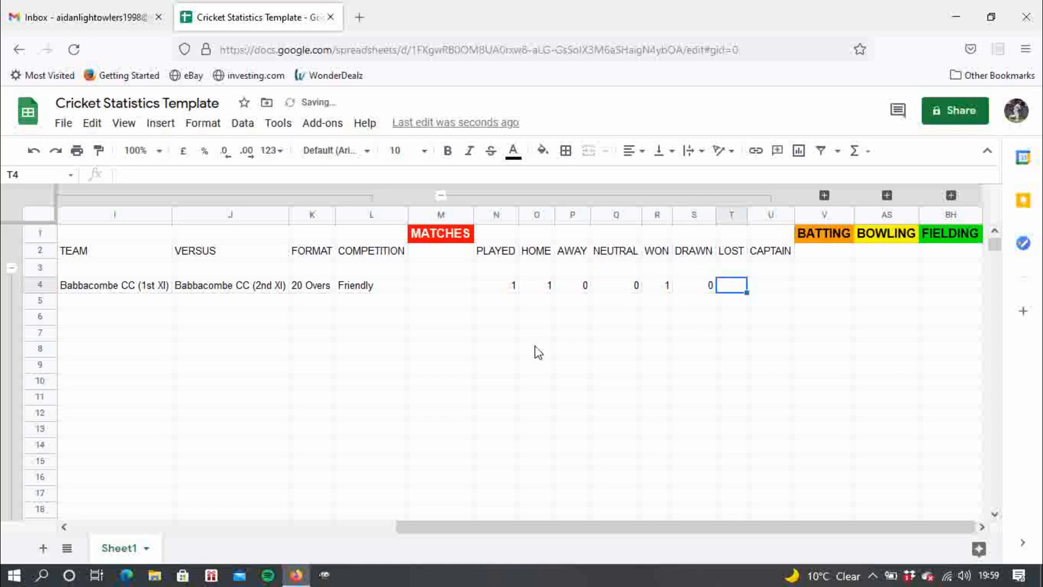
pyautogui.write('0')
pyautogui.press('Tab')
pyautogui.write('0')
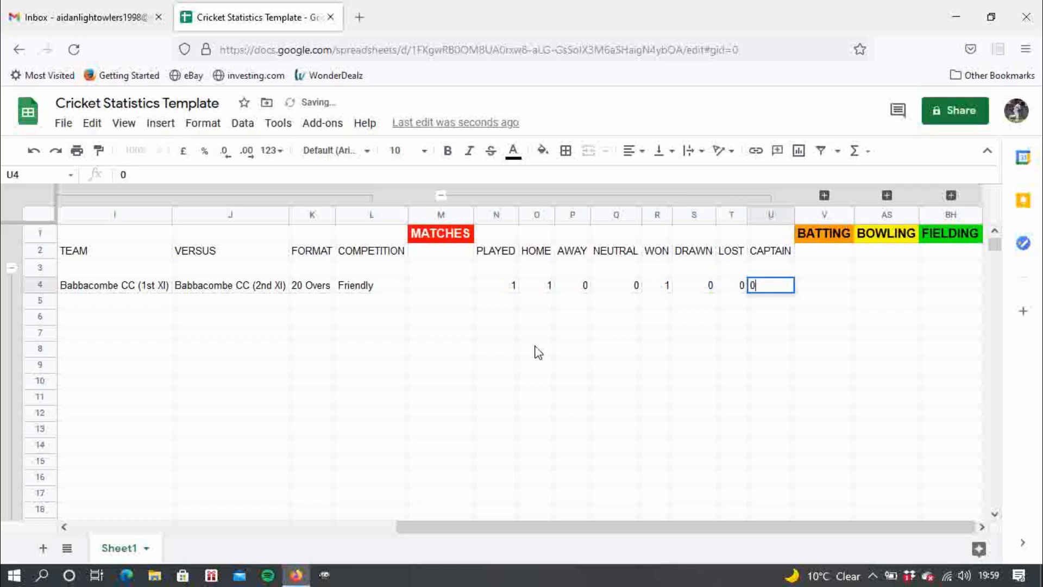
pyautogui.press('Tab')
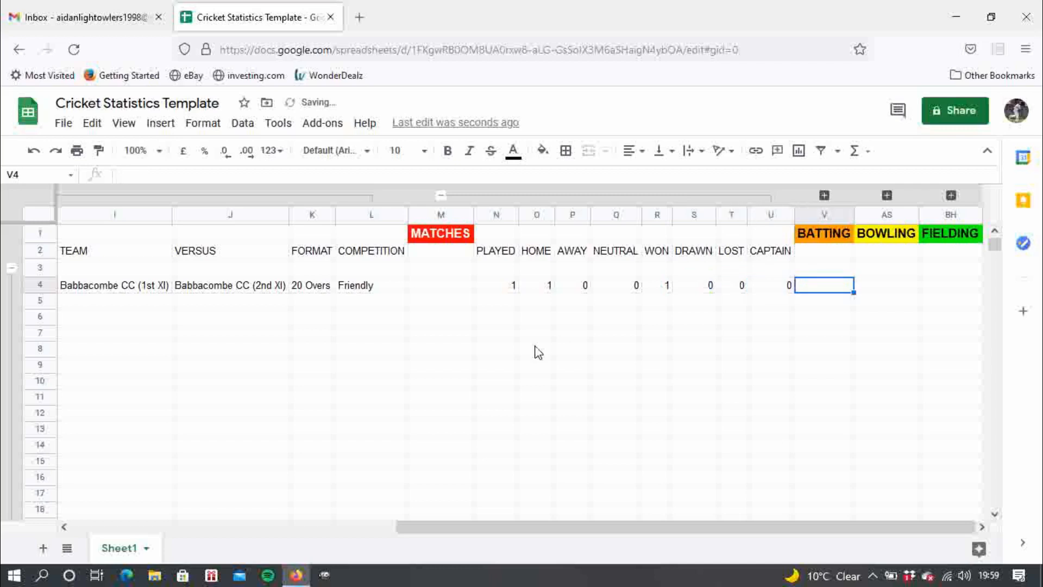
# Expand the BATTING column group and enter NUMBER 1, RUNS 20 and BALLS 50 in W4:Y4
pyautogui.click(824, 199)
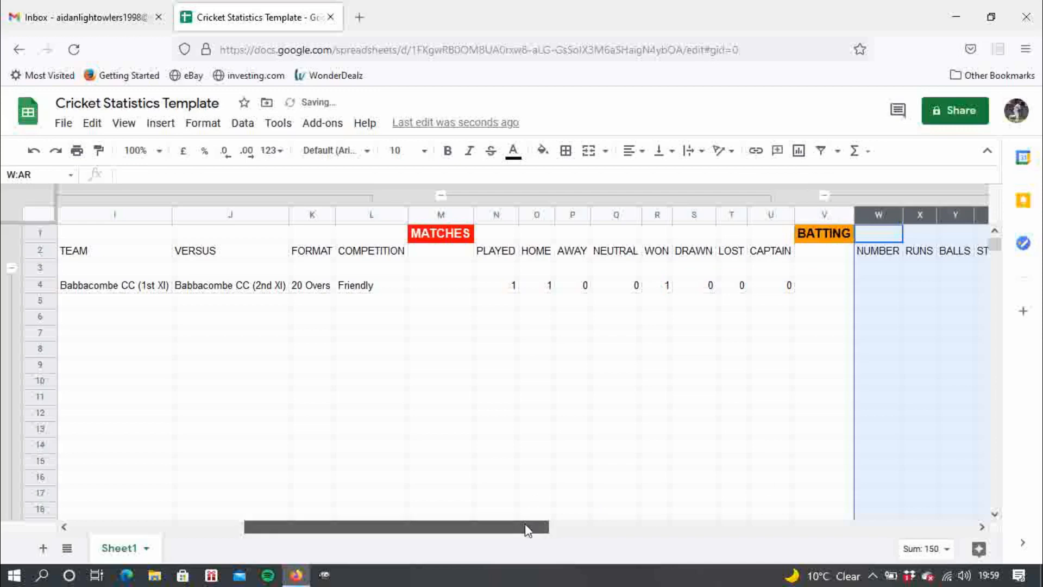
pyautogui.moveTo(525, 523); pyautogui.dragTo(733, 526)
pyautogui.click(381, 285)
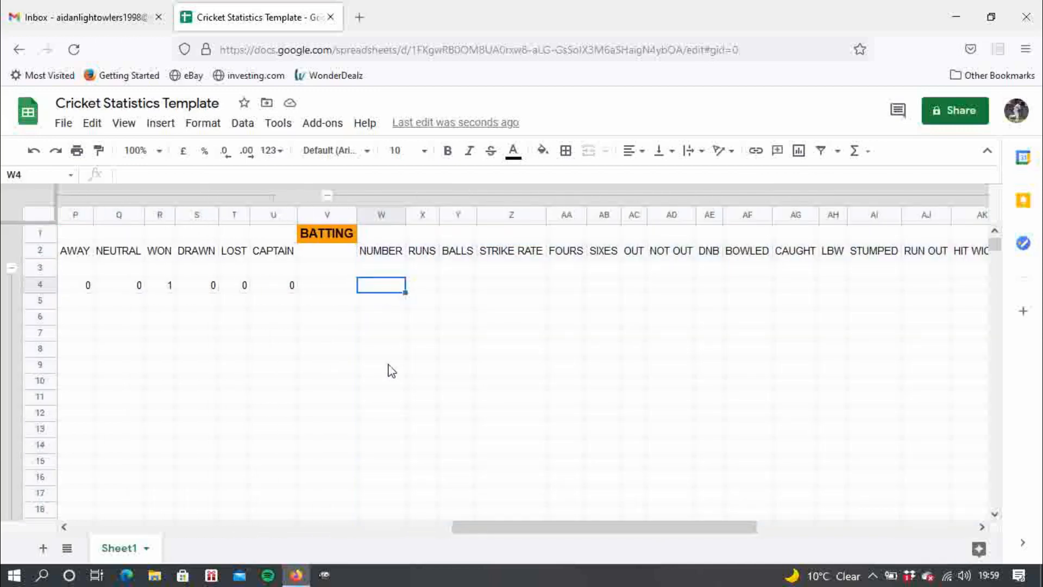
pyautogui.write('1')
pyautogui.press('Tab')
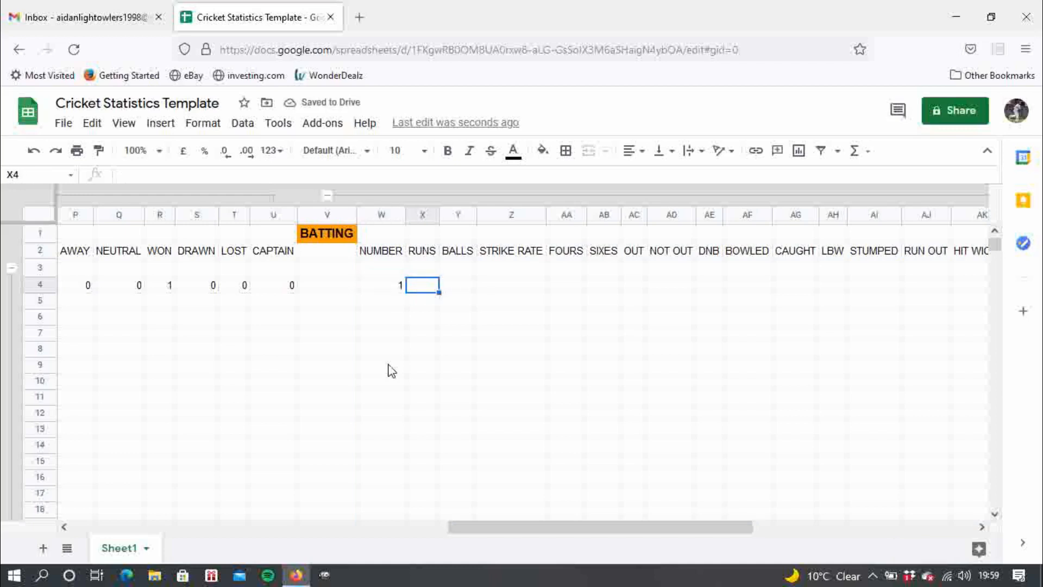
pyautogui.write('20')
pyautogui.press('Tab')
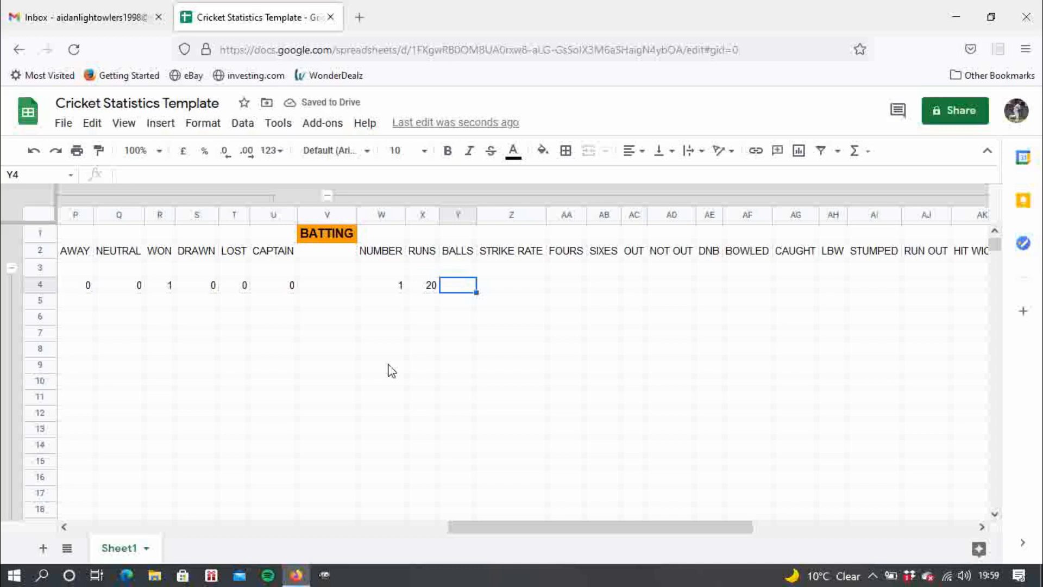
pyautogui.write('50')
pyautogui.press('Tab')
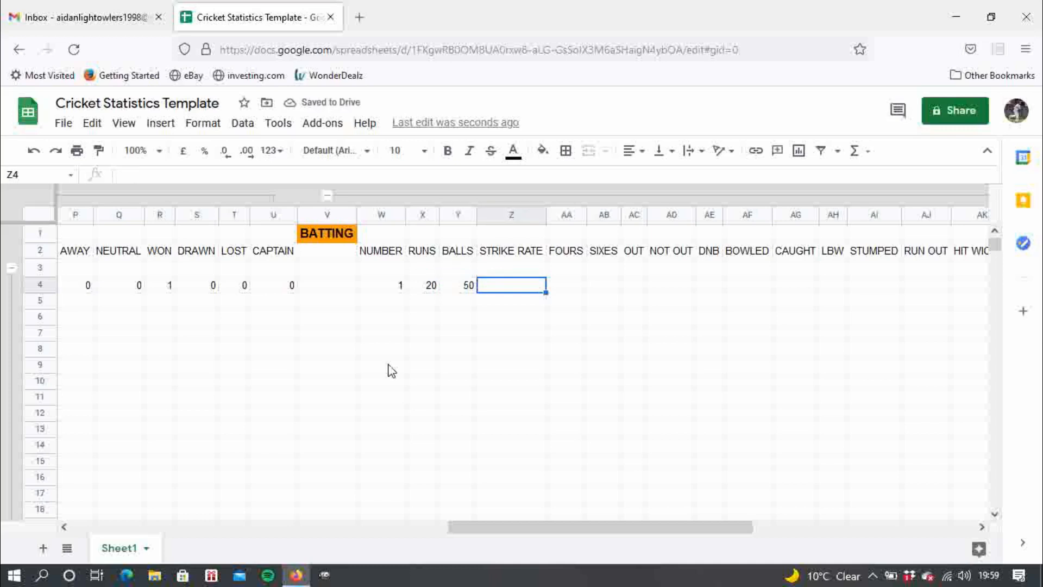
# Leave STRIKE RATE empty and enter FOURS 2, SIXES 1, OUT 1, NOT OUT 0 and DNB 0 in AA4:AE4
pyautogui.press('Tab')
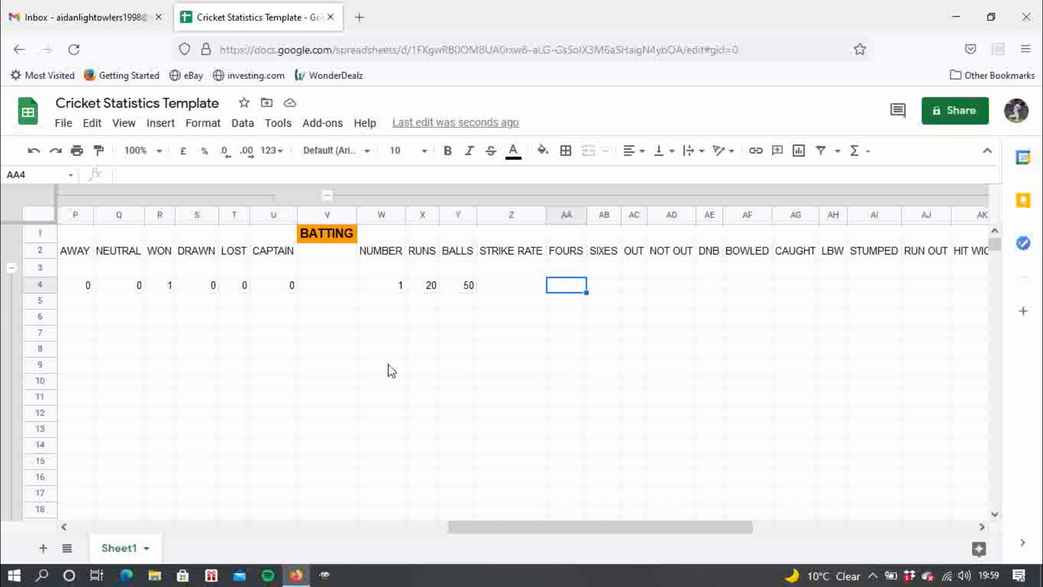
pyautogui.write('2')
pyautogui.press('Tab')
pyautogui.write('1')
pyautogui.press('Tab')
pyautogui.write('1')
pyautogui.press('Tab')
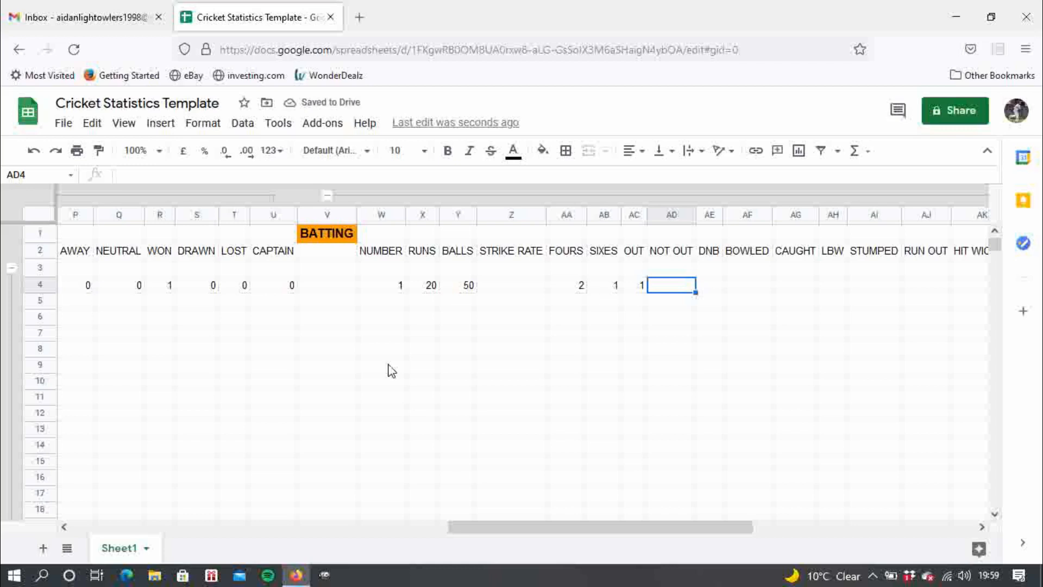
pyautogui.write('0')
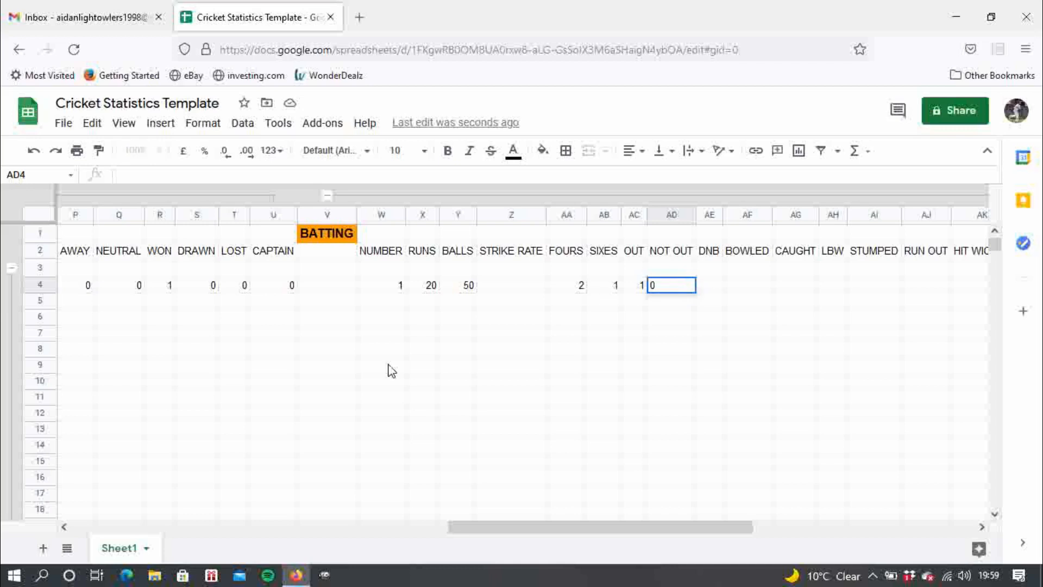
pyautogui.press('Tab')
pyautogui.write('0')
pyautogui.press('Tab')
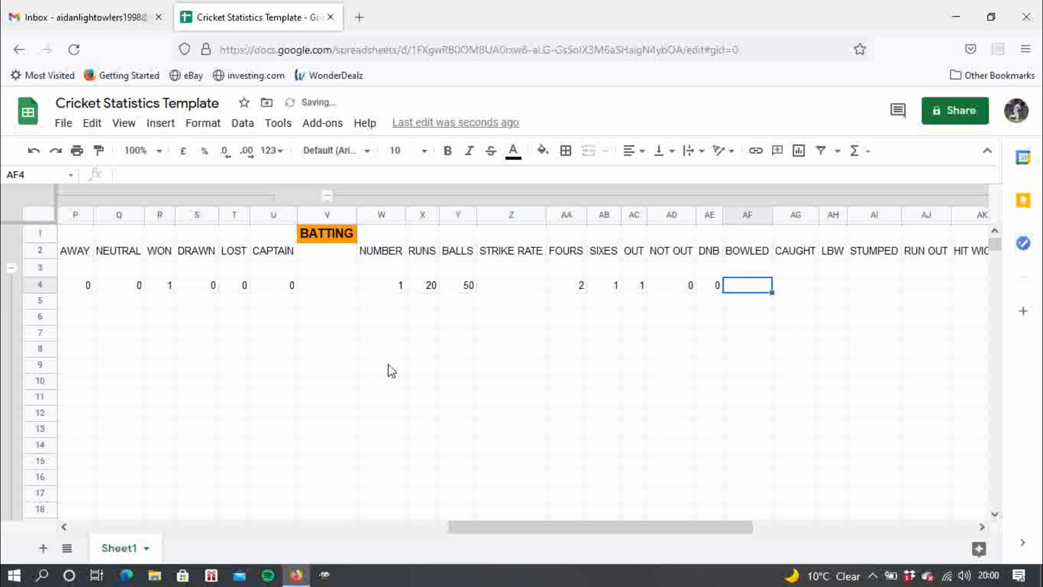
# Enter the dismissal type as BOWLED 1 in AF4 and CAUGHT 0 in AG4
pyautogui.write('1')
pyautogui.press('Tab')
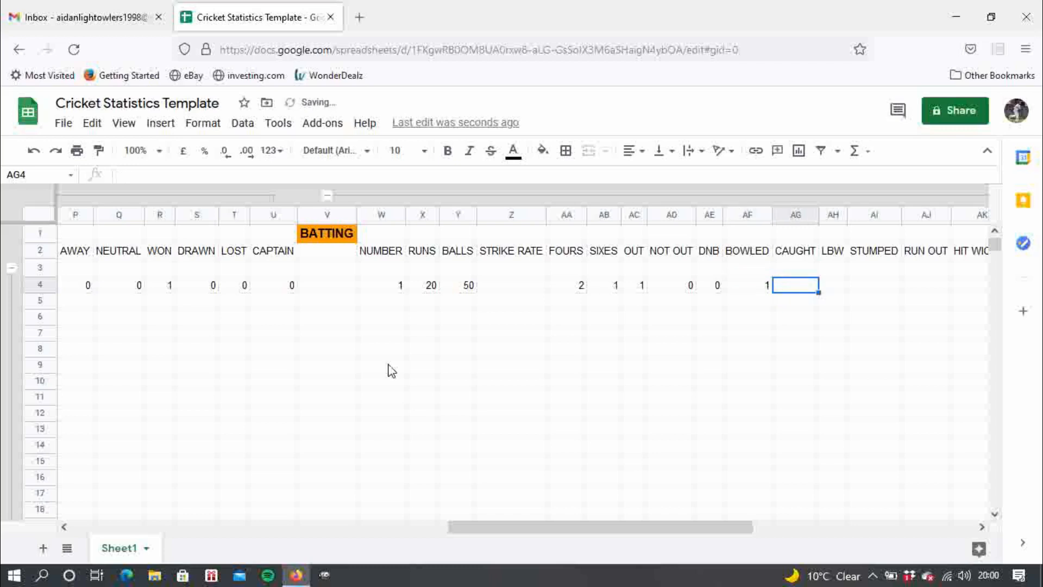
pyautogui.write('0')
pyautogui.press('Tab')
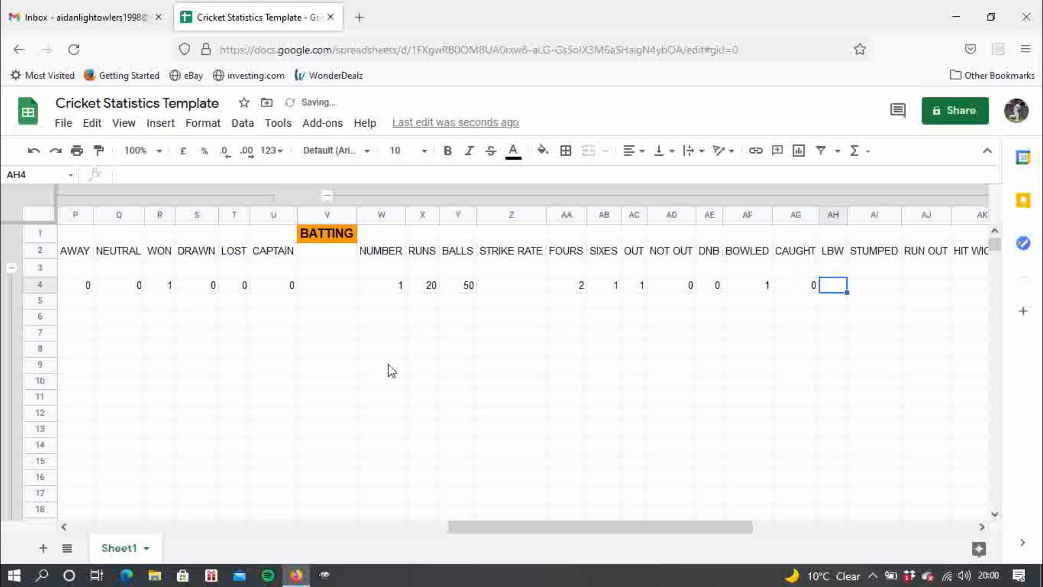
# Fill the 0 from the CAUGHT cell AG4 across the remaining batting columns to AR4
pyautogui.moveTo(595, 526); pyautogui.dragTo(843, 526)
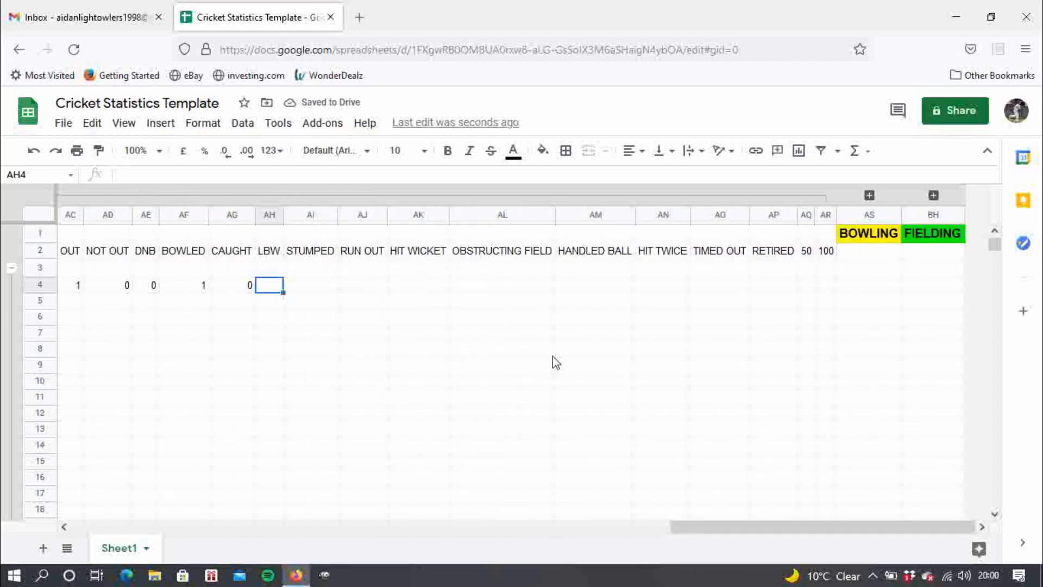
pyautogui.click(251, 288)
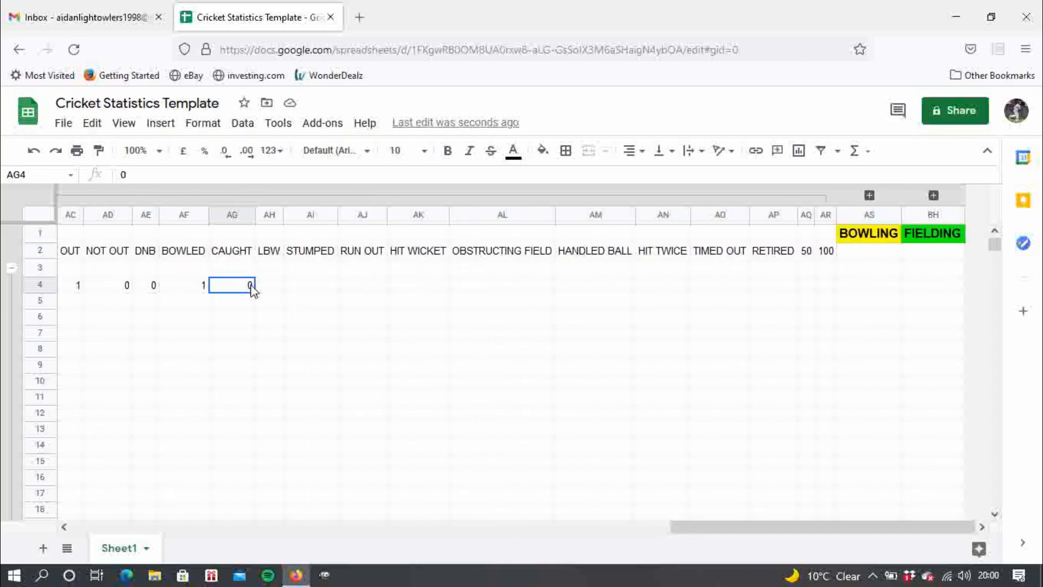
pyautogui.moveTo(254, 293); pyautogui.dragTo(830, 292)
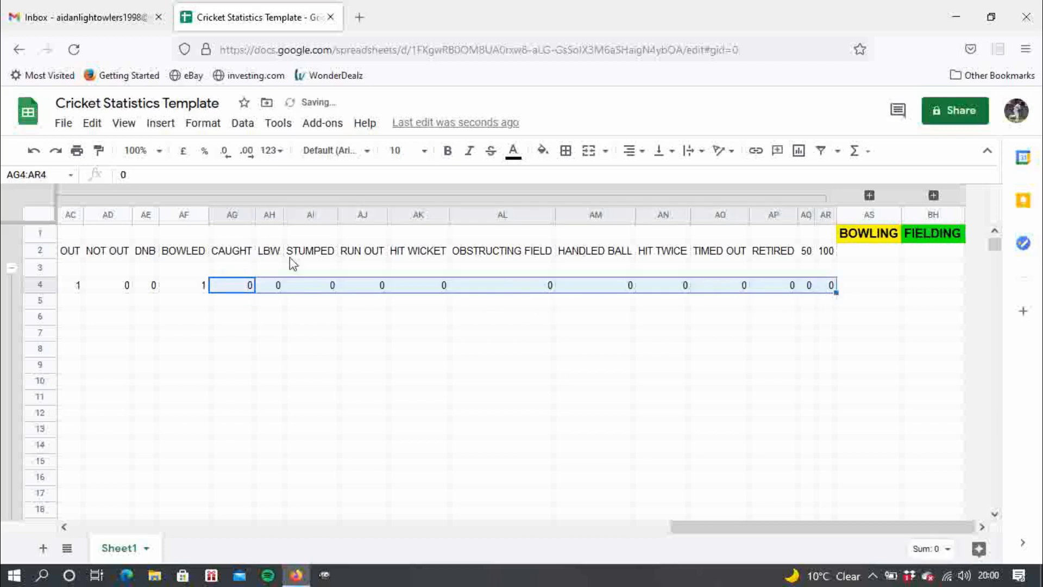
pyautogui.click(522, 354)
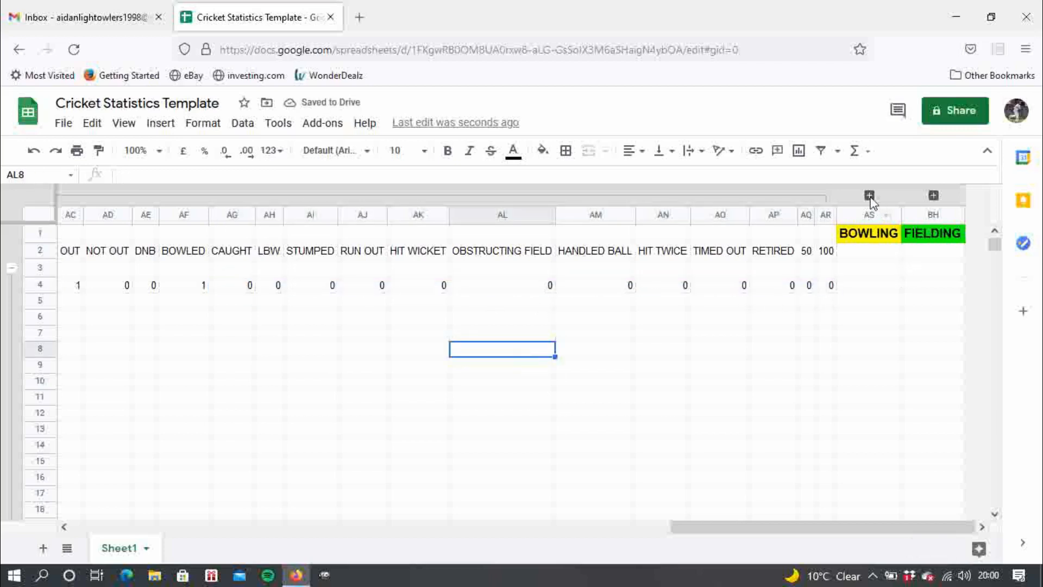
# Expand the BOWLING column group and enter BALLS 12 and OVERS 2 in AT4:AU4
pyautogui.moveTo(725, 524); pyautogui.dragTo(1001, 519)
pyautogui.click(217, 286)
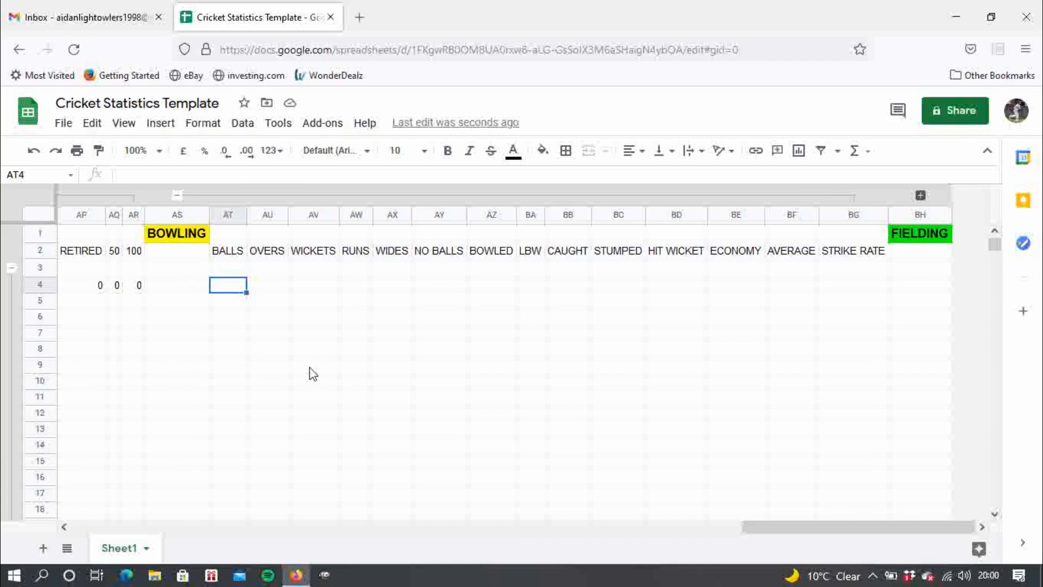
pyautogui.write('12')
pyautogui.press('Return')
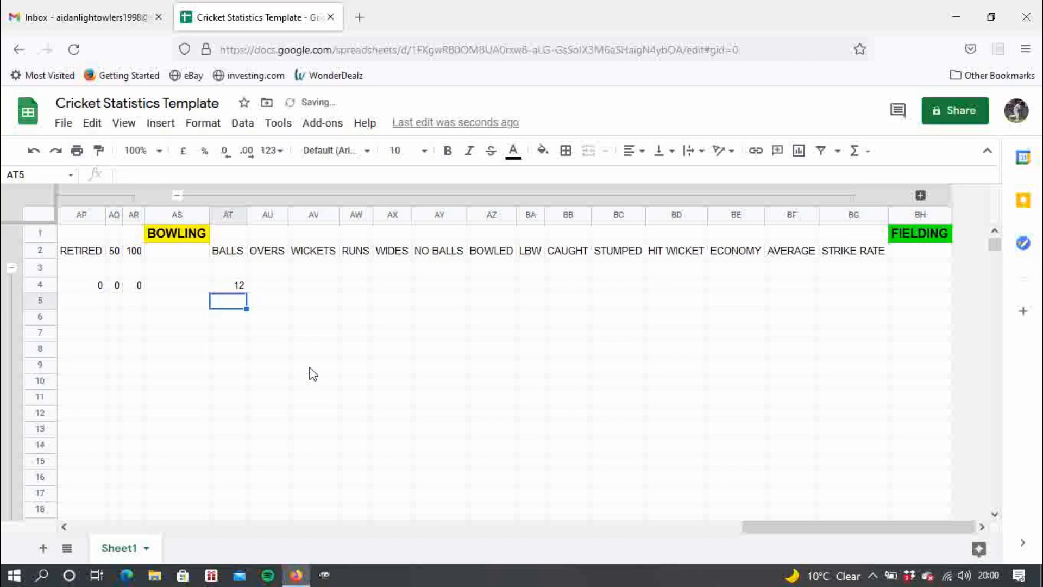
pyautogui.press('Up')
pyautogui.press('Right')
pyautogui.write('2')
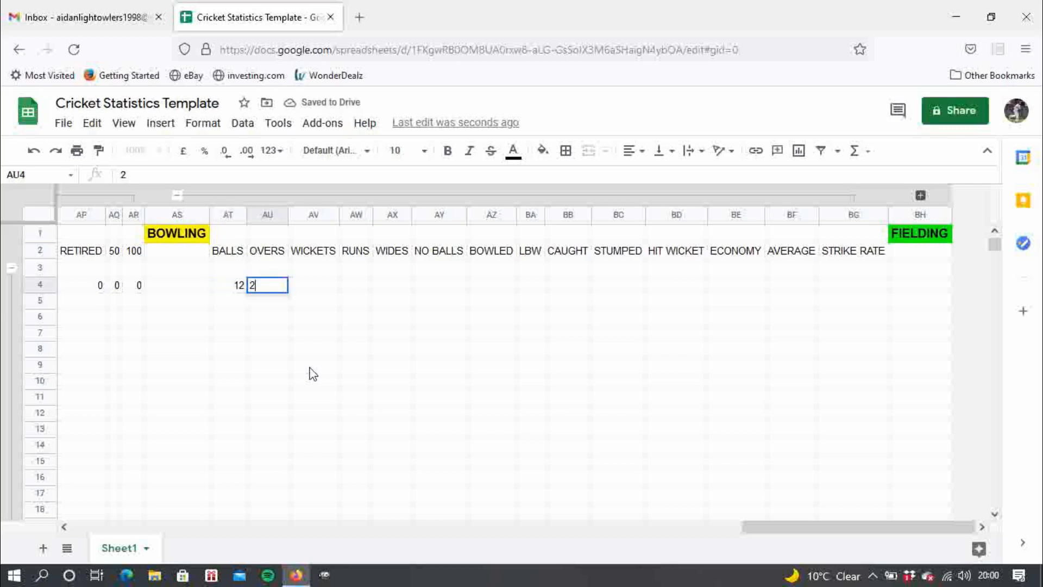
pyautogui.press('Tab')
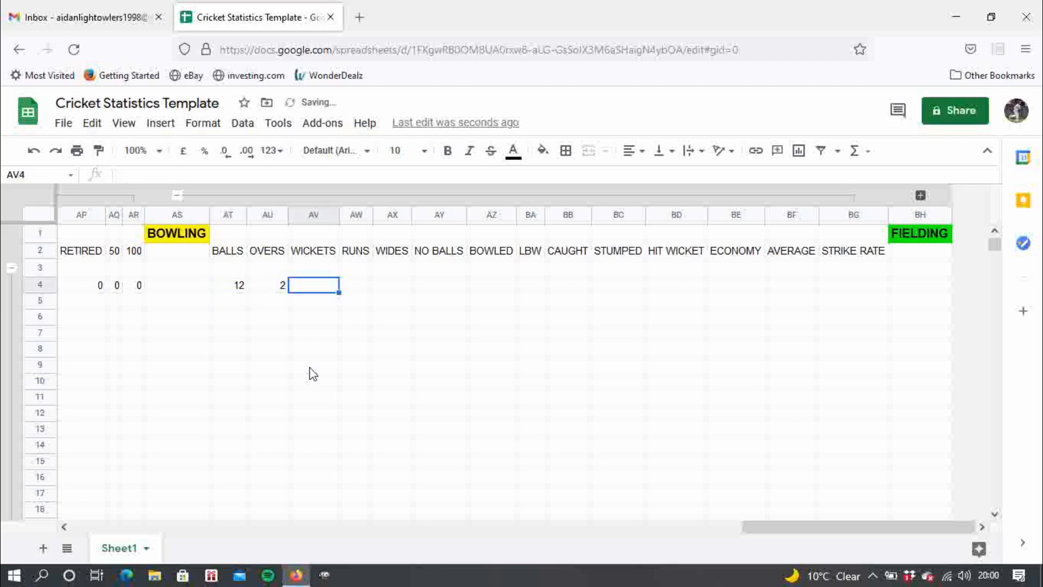
# Enter WICKETS 1, RUNS 24, WIDES 0 and NO BALLS 0 in AV4:AY4
pyautogui.write('1')
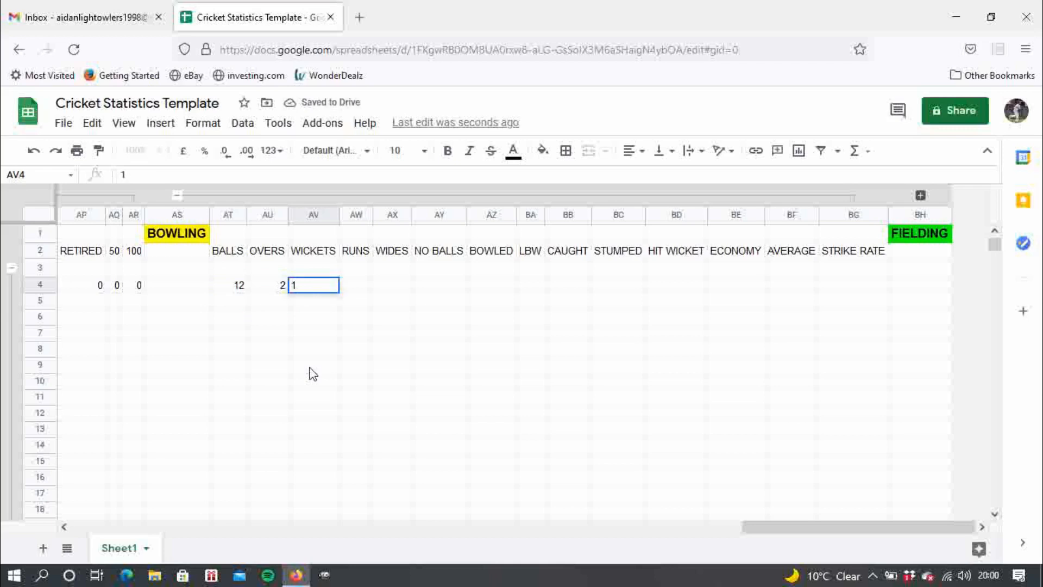
pyautogui.press('Tab')
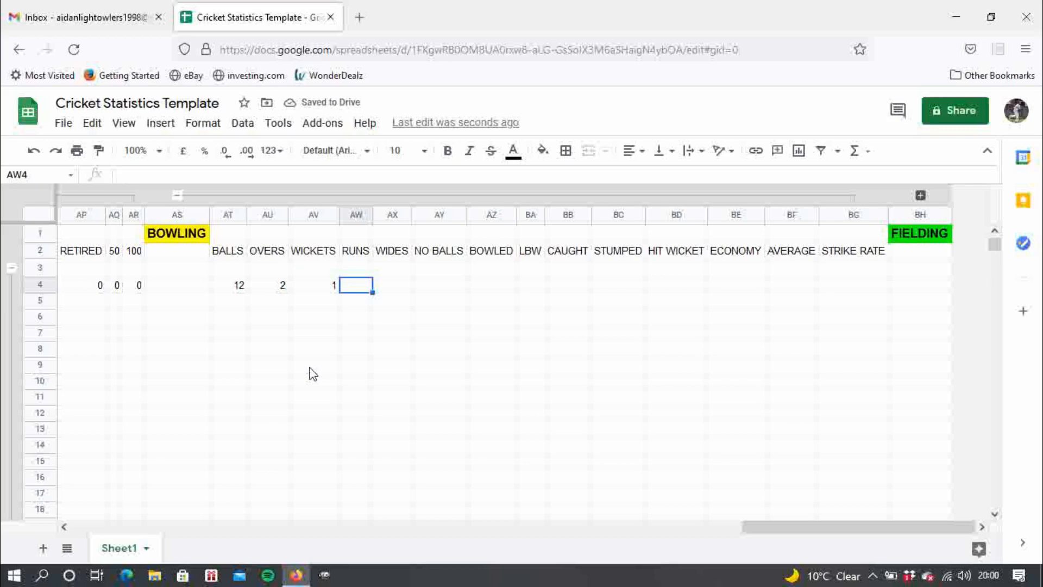
pyautogui.write('24')
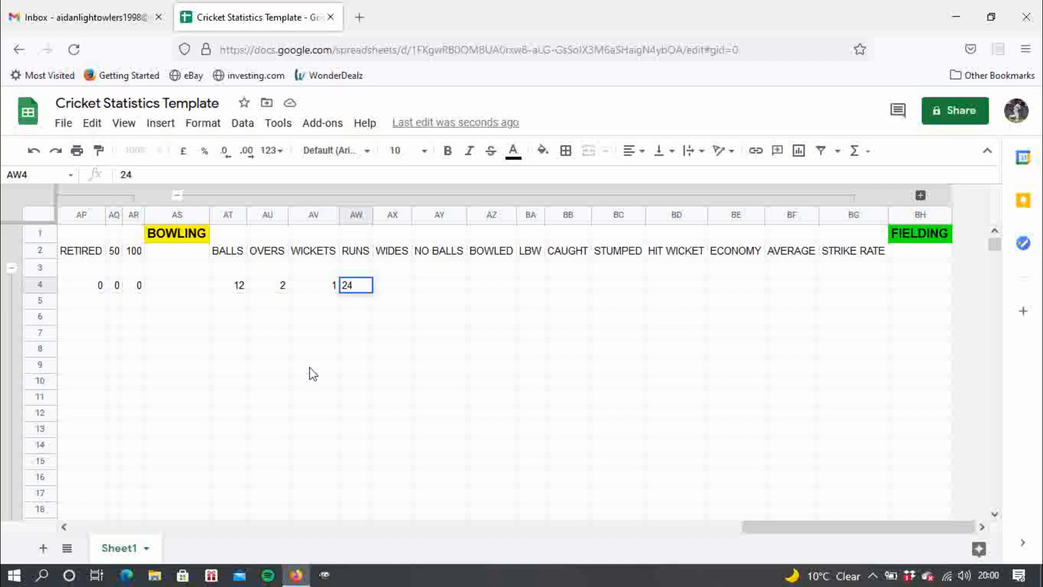
pyautogui.press('Tab')
pyautogui.write('0')
pyautogui.press('Tab')
pyautogui.write('0')
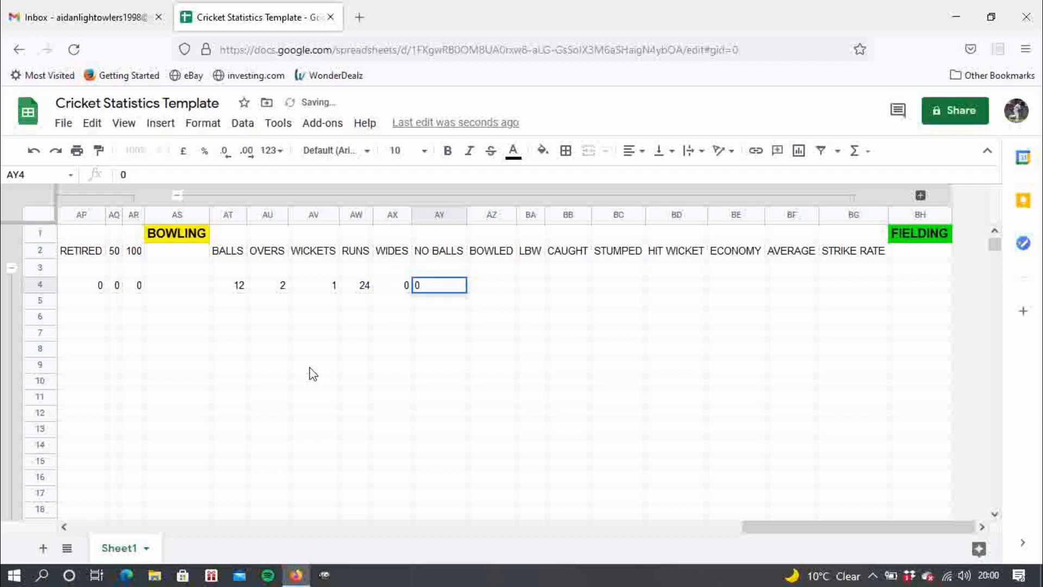
pyautogui.press('Tab')
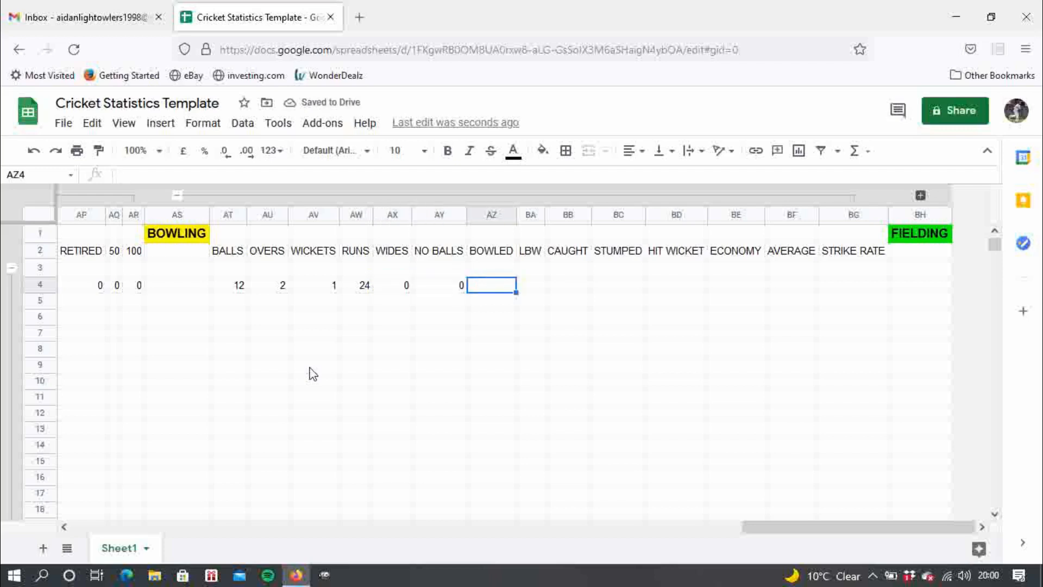
# Enter the bowling wicket types in AZ4:BD4 as BOWLED 1, LBW 0, CAUGHT 0, STUMPED 0 and HIT WICKET 0
pyautogui.write('1')
pyautogui.press('Tab')
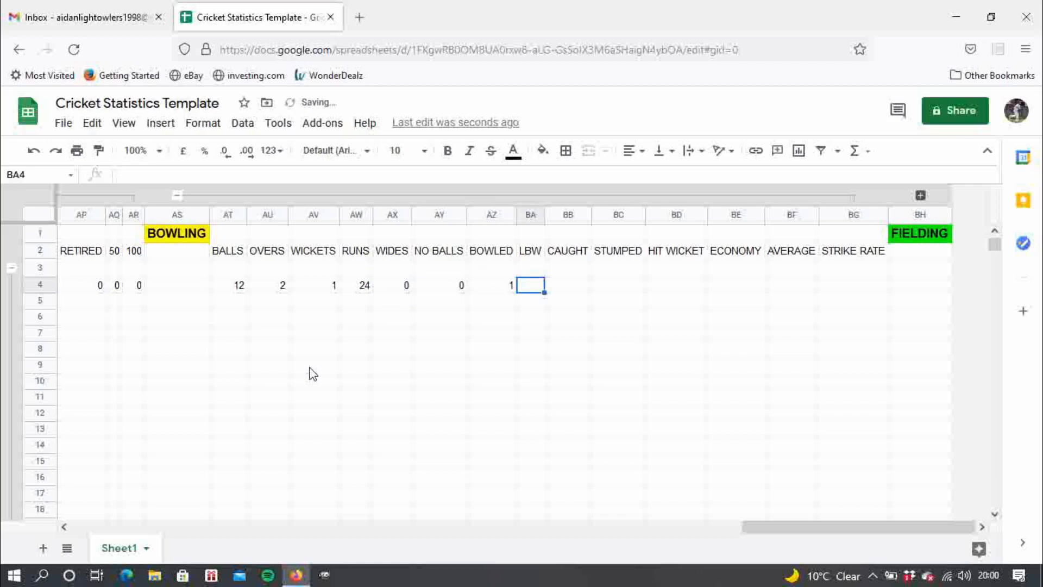
pyautogui.write('0')
pyautogui.press('Tab')
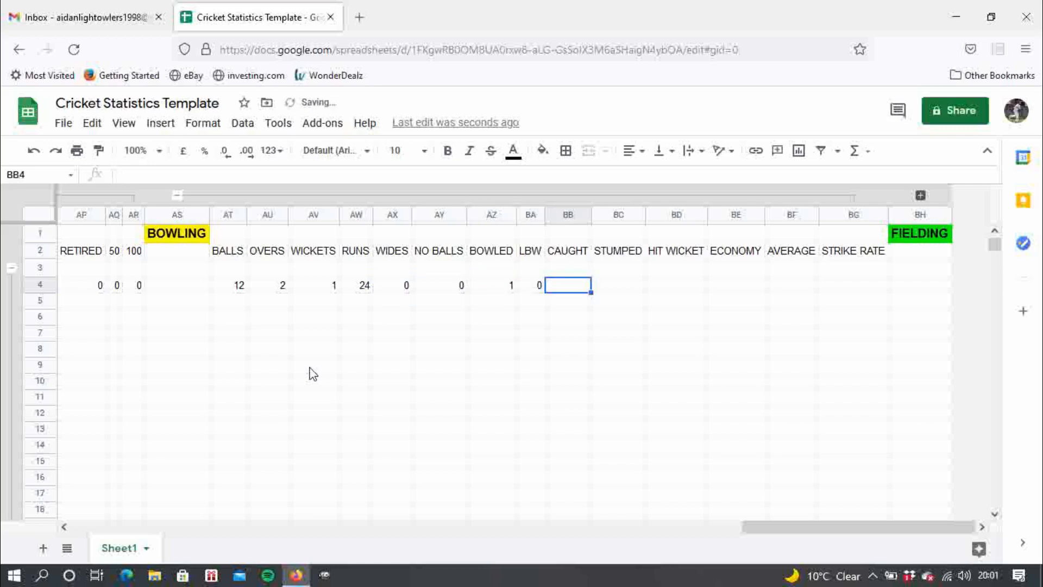
pyautogui.write('0')
pyautogui.press('Tab')
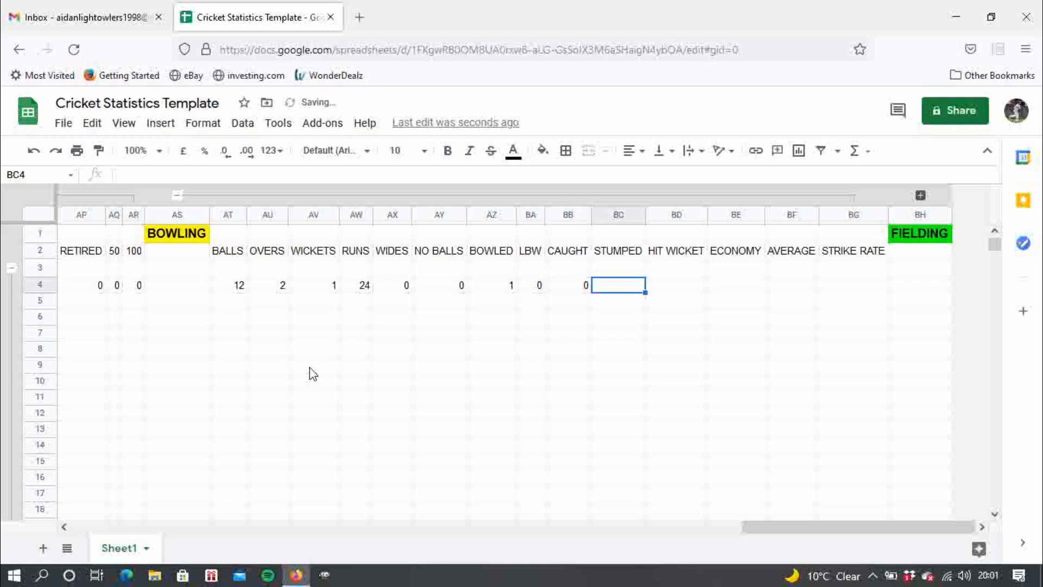
pyautogui.write('0')
pyautogui.press('Tab')
pyautogui.write('0')
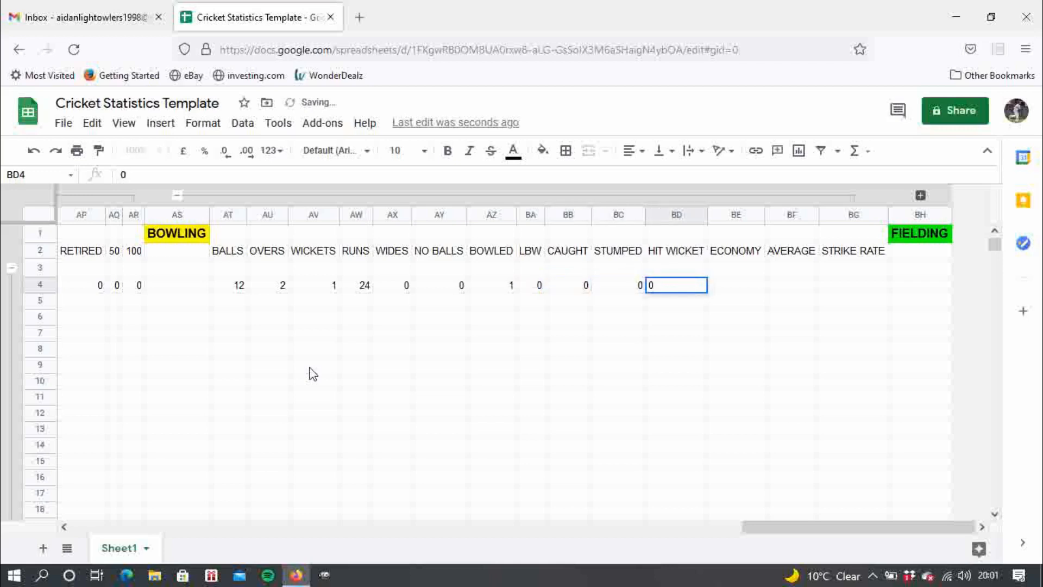
pyautogui.press('Tab')
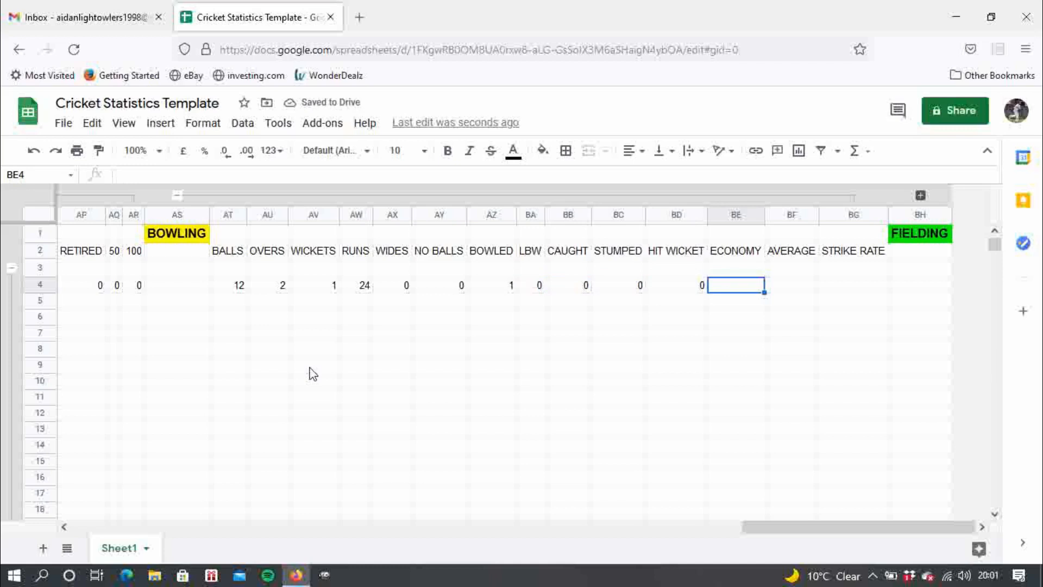
# Expand the FIELDING column group and enter KEEPING 0 and CATCHES 1 in BI4:BJ4
pyautogui.click(921, 196)
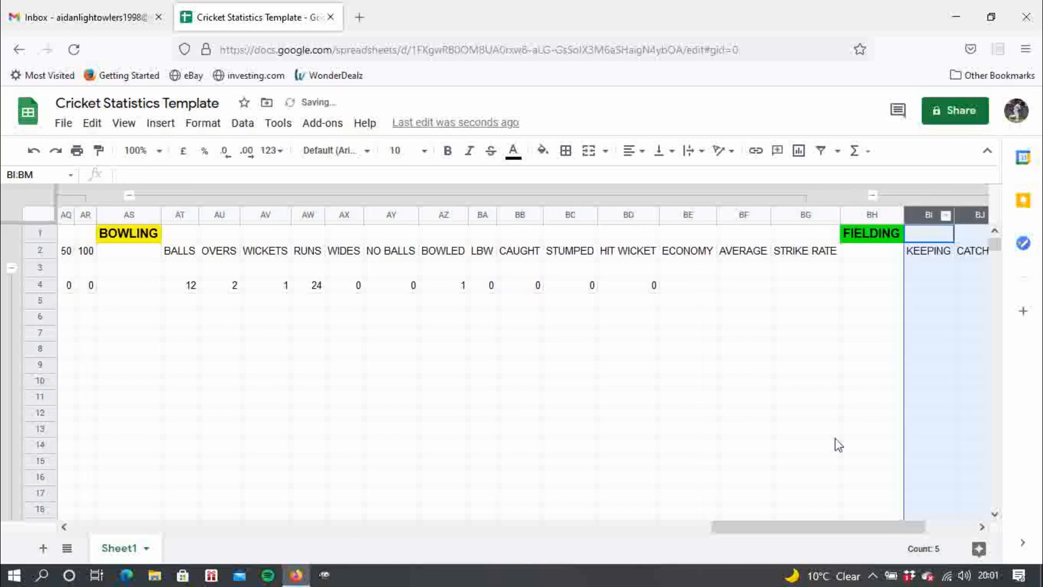
pyautogui.moveTo(807, 538); pyautogui.dragTo(956, 534)
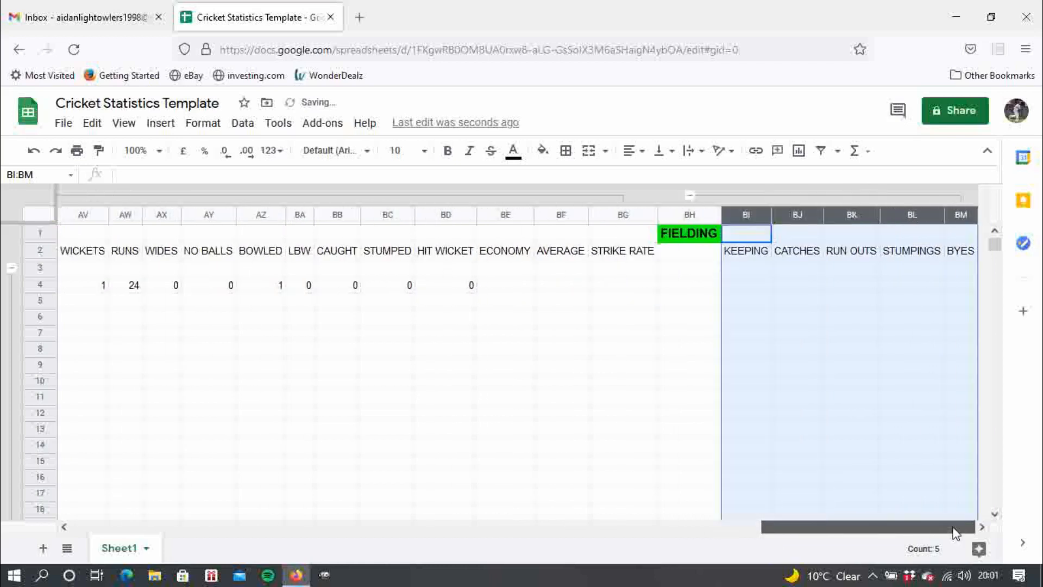
pyautogui.click(729, 283)
pyautogui.write('0')
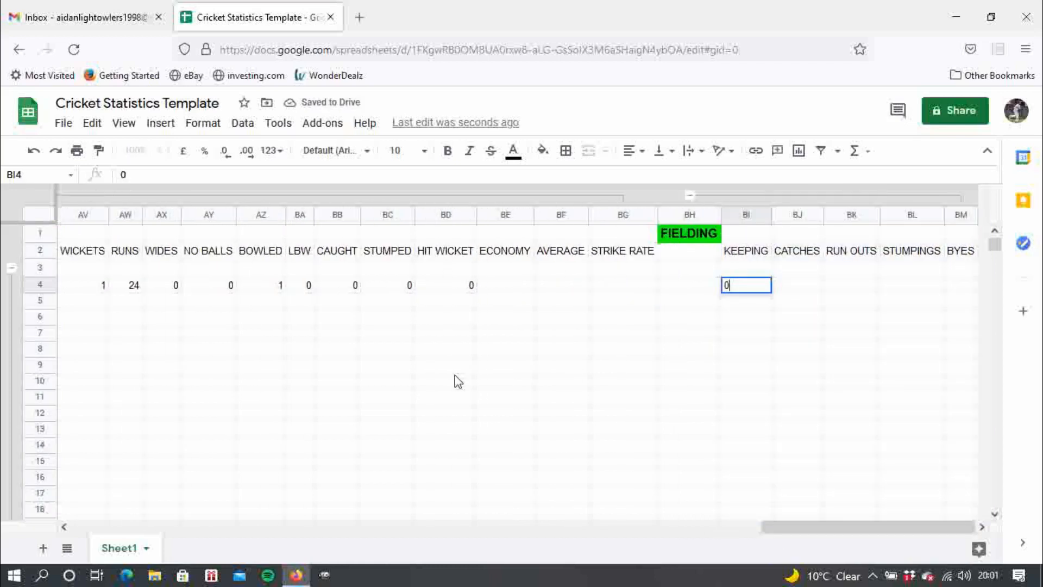
pyautogui.press('Tab')
pyautogui.write('1')
pyautogui.press('Tab')
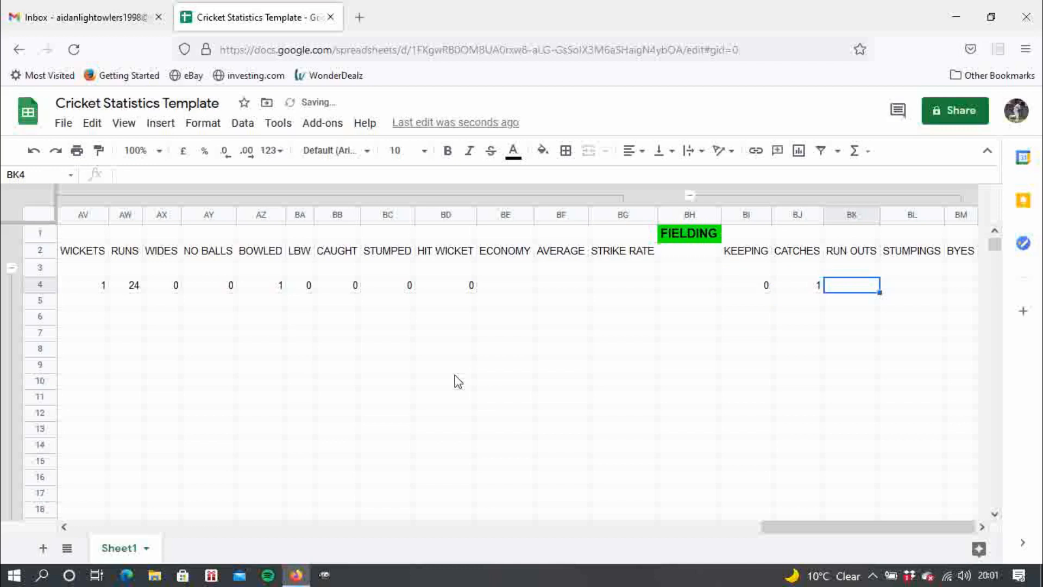
# Enter RUN OUTS 0, STUMPINGS 0 and BYES 0 in BK4:BM4
pyautogui.write('0')
pyautogui.press('Tab')
pyautogui.write('0')
pyautogui.press('Tab')
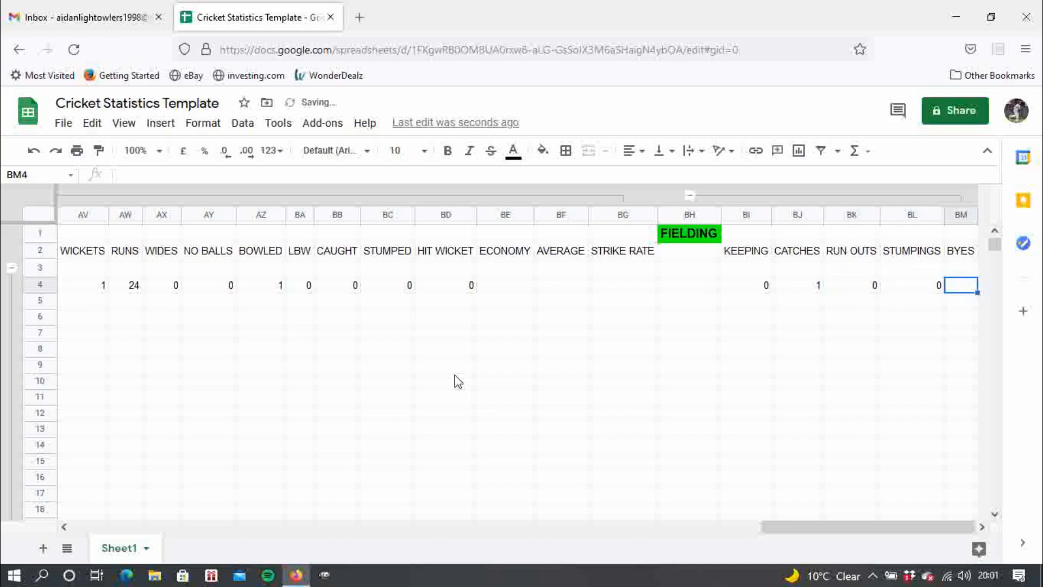
pyautogui.write('0')
pyautogui.press('Tab')
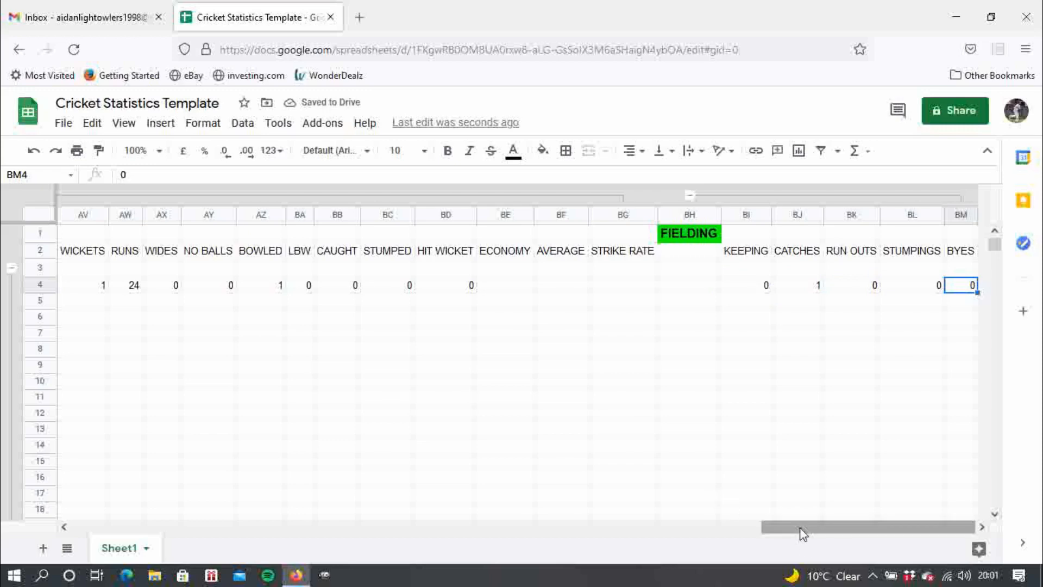
# Go back to the first columns, then collapse the INFO column group and expand it again
pyautogui.moveTo(799, 536); pyautogui.dragTo(488, 561)
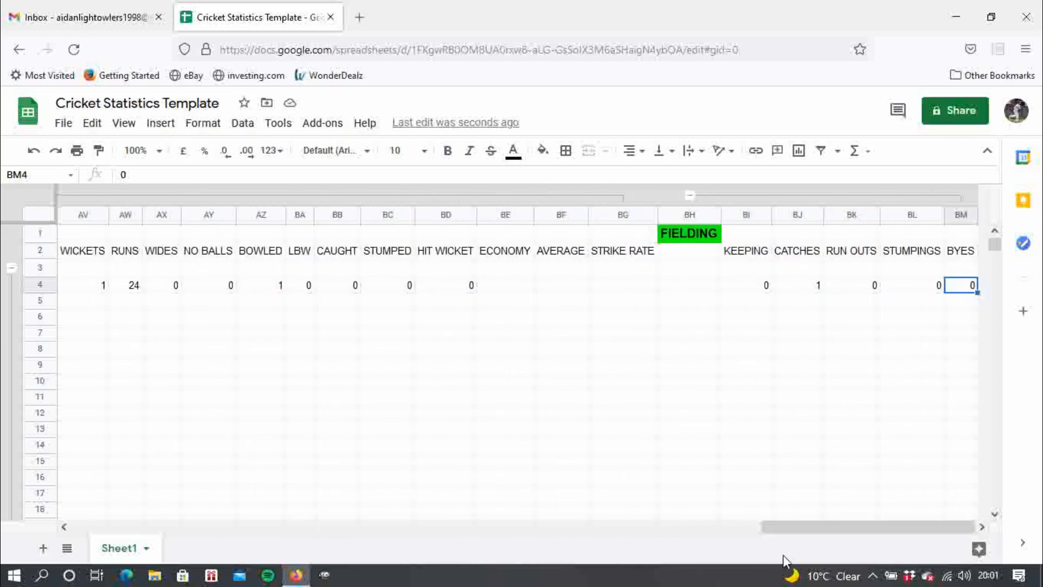
pyautogui.moveTo(791, 540); pyautogui.dragTo(272, 410)
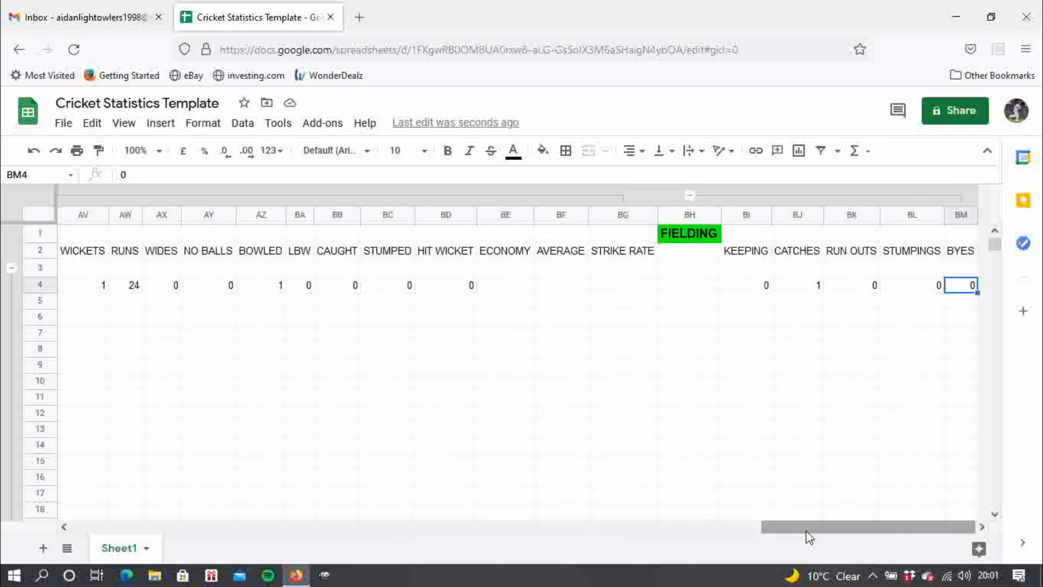
pyautogui.moveTo(808, 533); pyautogui.dragTo(110, 434)
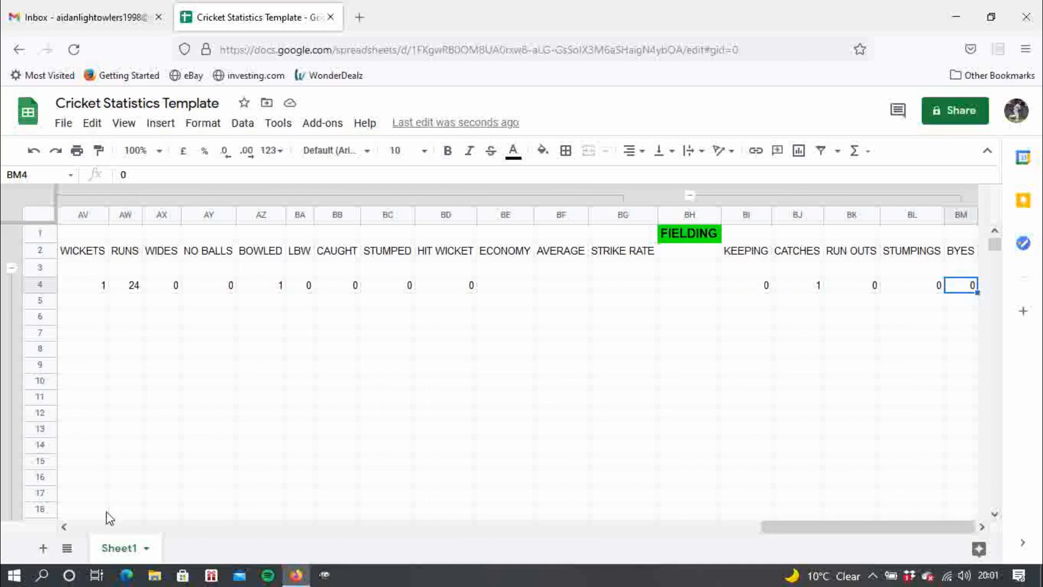
pyautogui.click(85, 533)
pyautogui.click(85, 527)
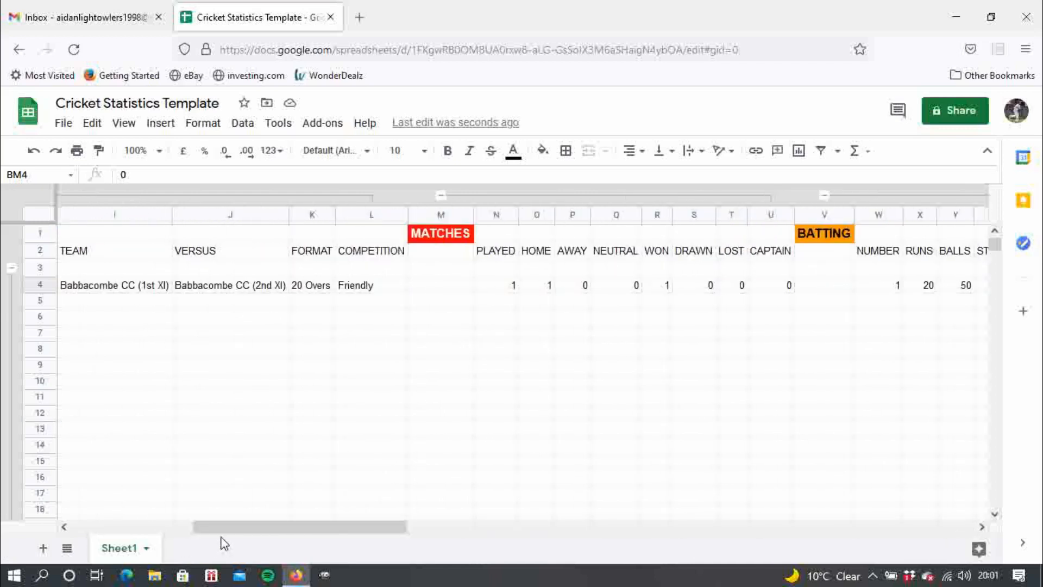
pyautogui.moveTo(226, 528); pyautogui.dragTo(74, 523)
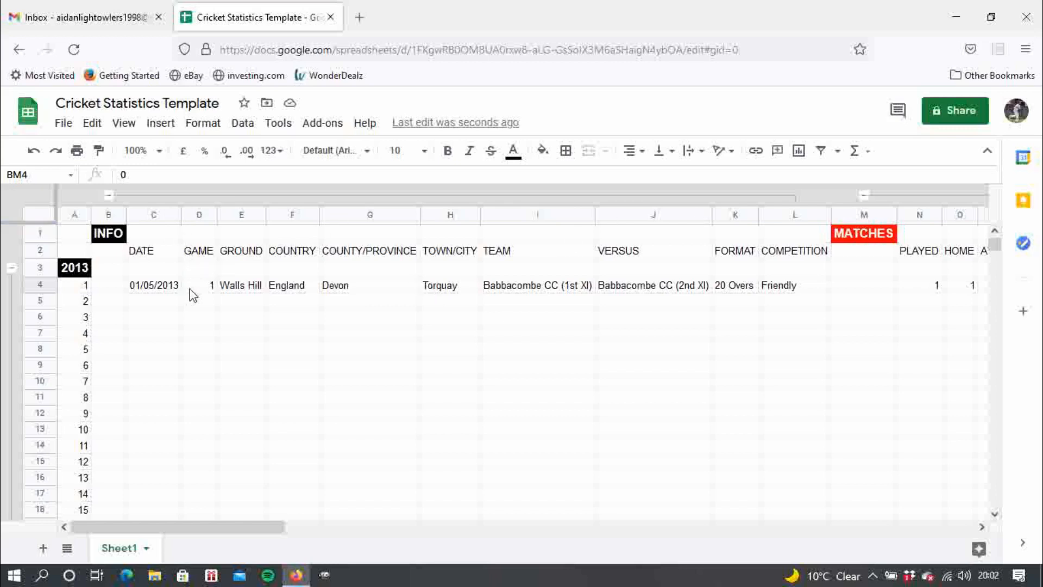
pyautogui.click(109, 196)
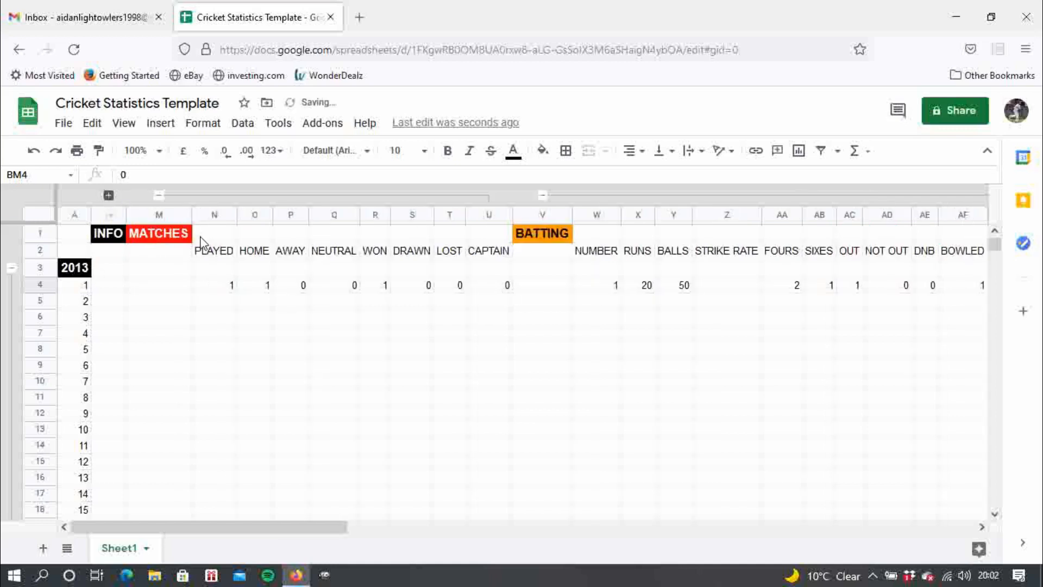
pyautogui.click(109, 196)
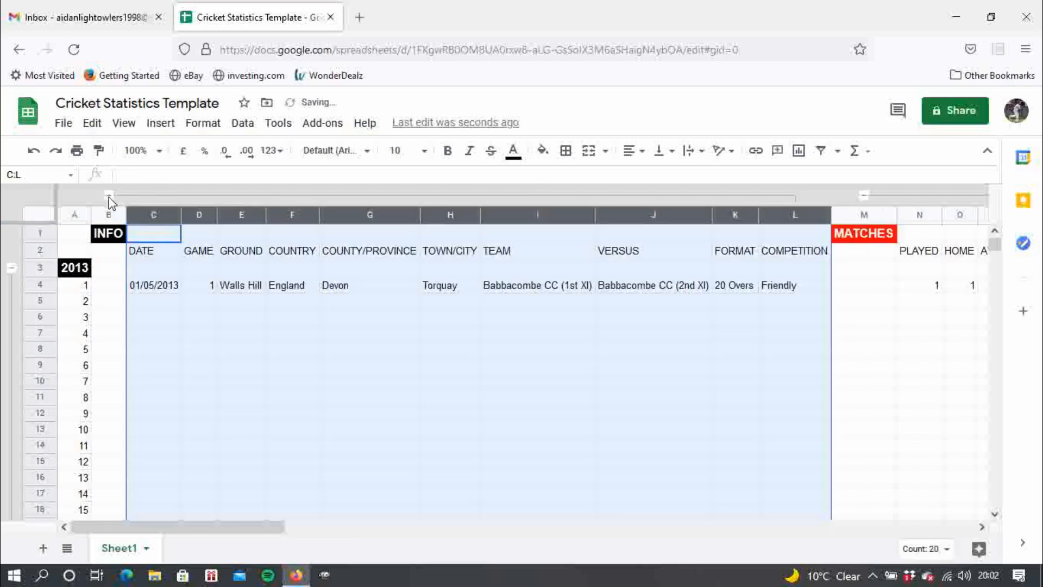
# Fill the date from C4 down the DATE column to C33 for all 30 rows of 2013
pyautogui.click(162, 302)
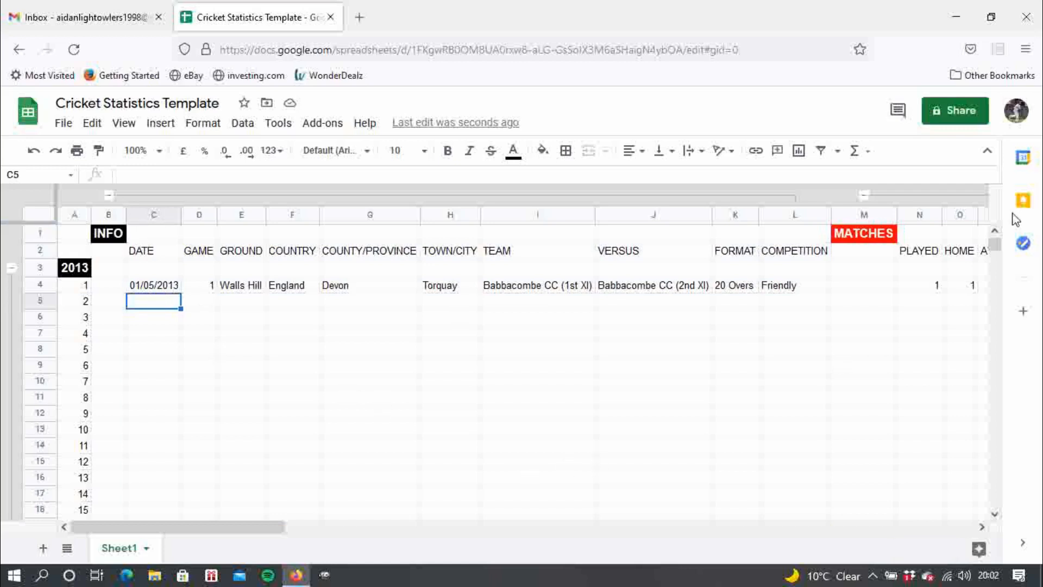
pyautogui.click(156, 288)
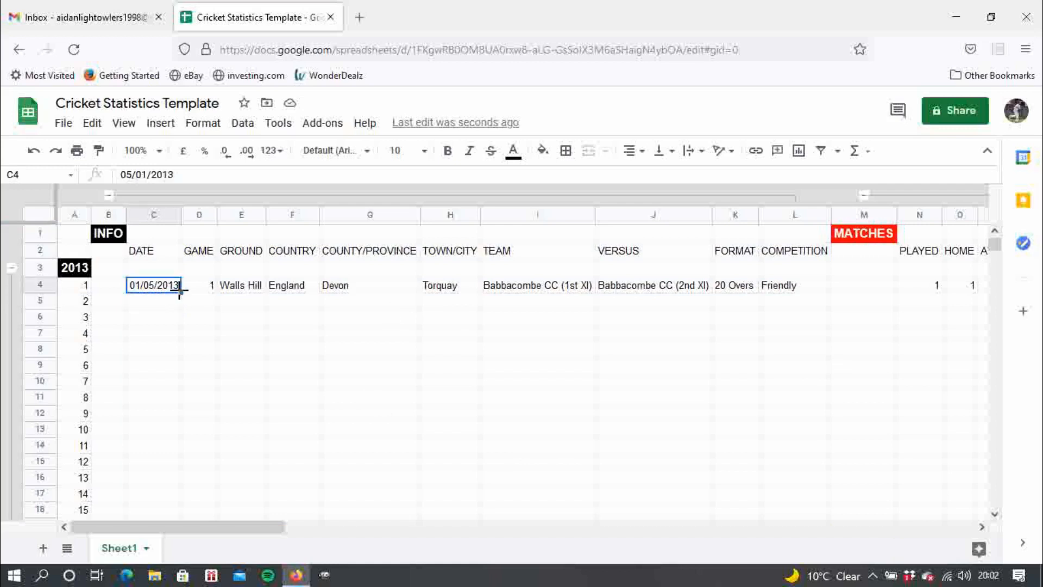
pyautogui.moveTo(179, 291); pyautogui.dragTo(169, 380)
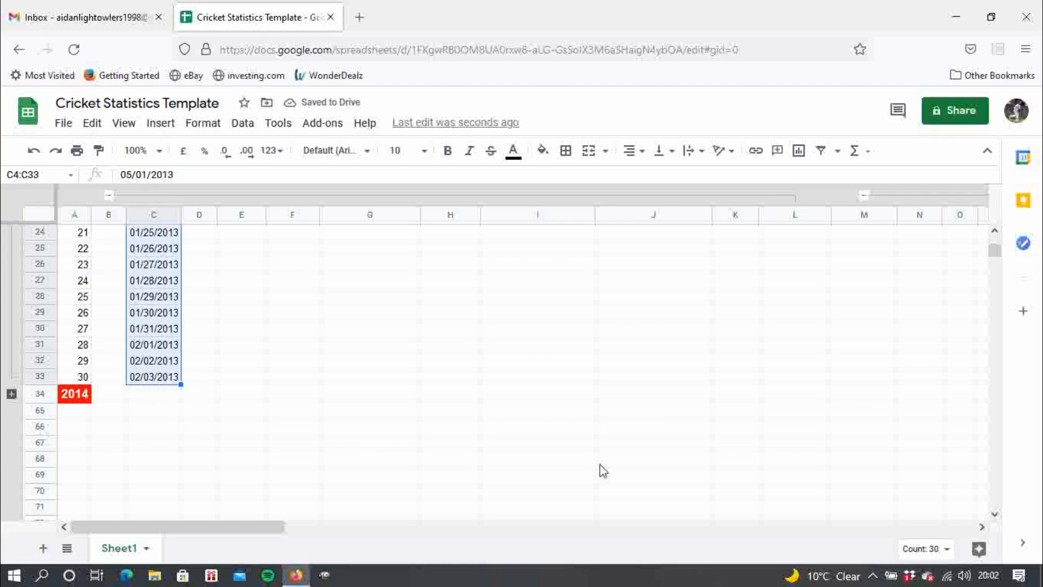
# Apply the Date number format to the date in C30, in the row of game 27
pyautogui.moveTo(994, 251); pyautogui.dragTo(994, 234)
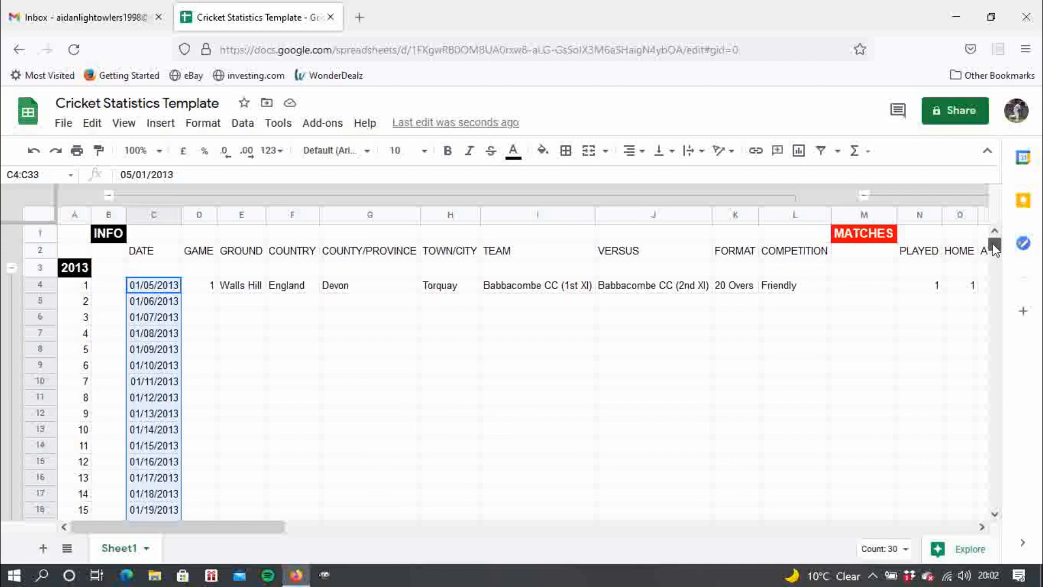
pyautogui.moveTo(994, 249); pyautogui.dragTo(995, 254)
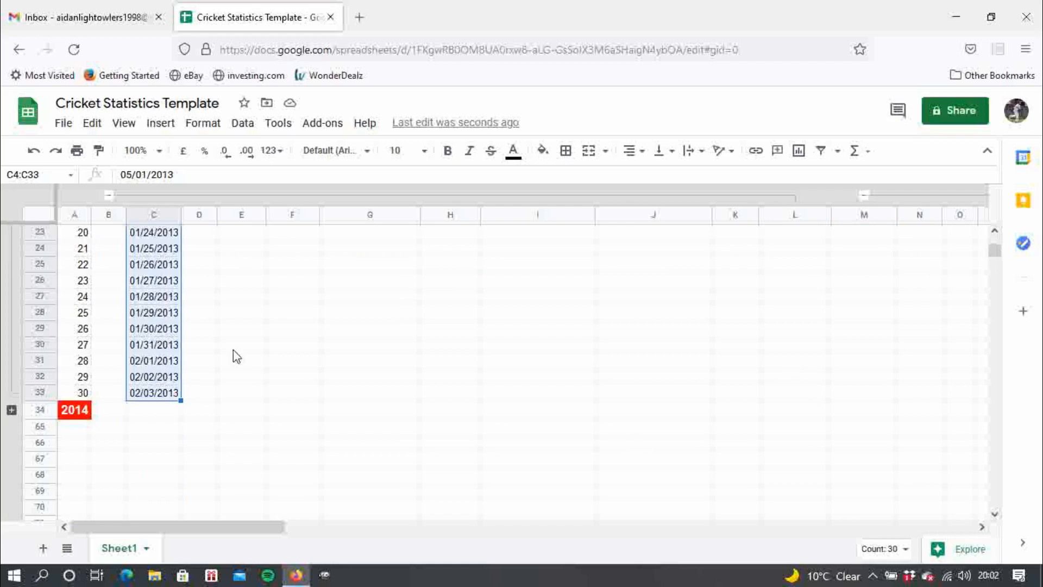
pyautogui.click(156, 348)
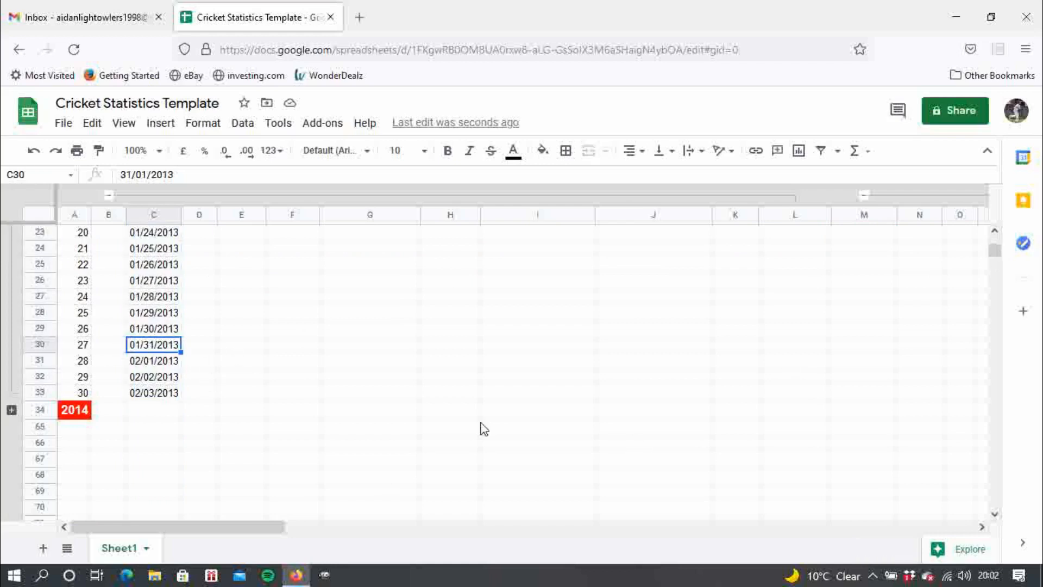
pyautogui.click(223, 133)
pyautogui.moveTo(250, 184)
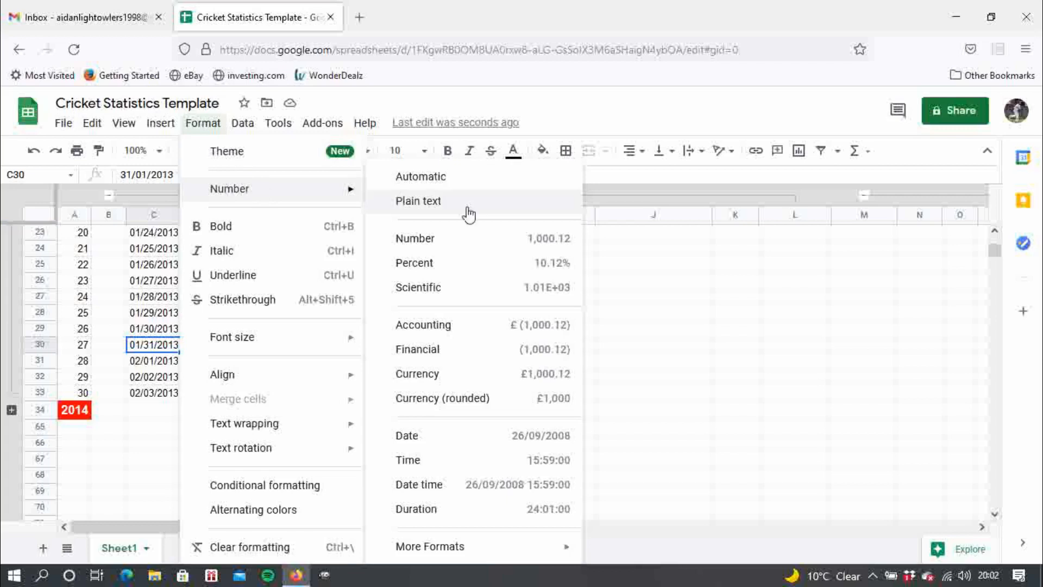
pyautogui.click(437, 439)
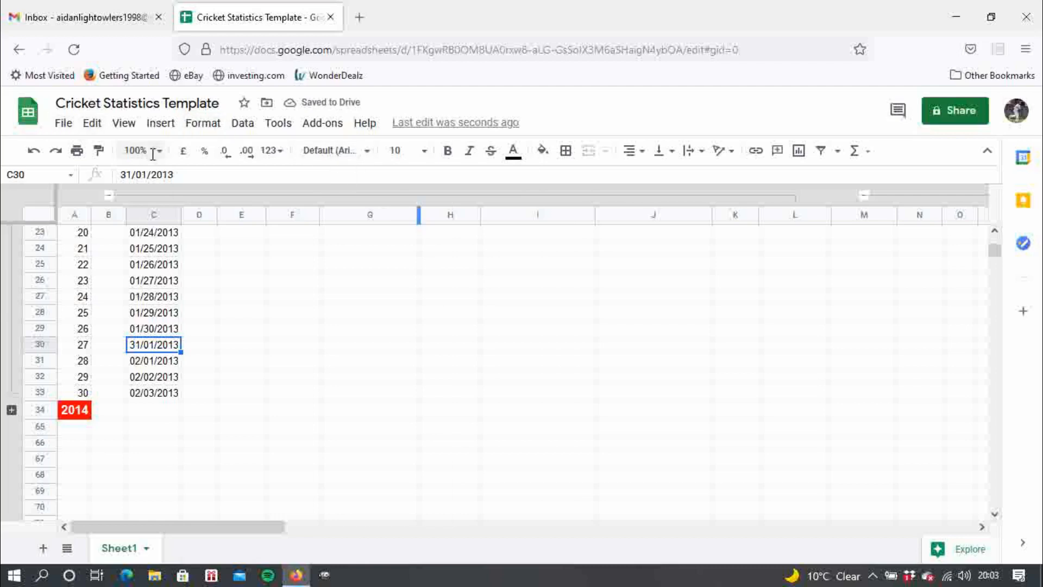
# Apply the Date number format to the whole DATE column C
pyautogui.click(202, 124)
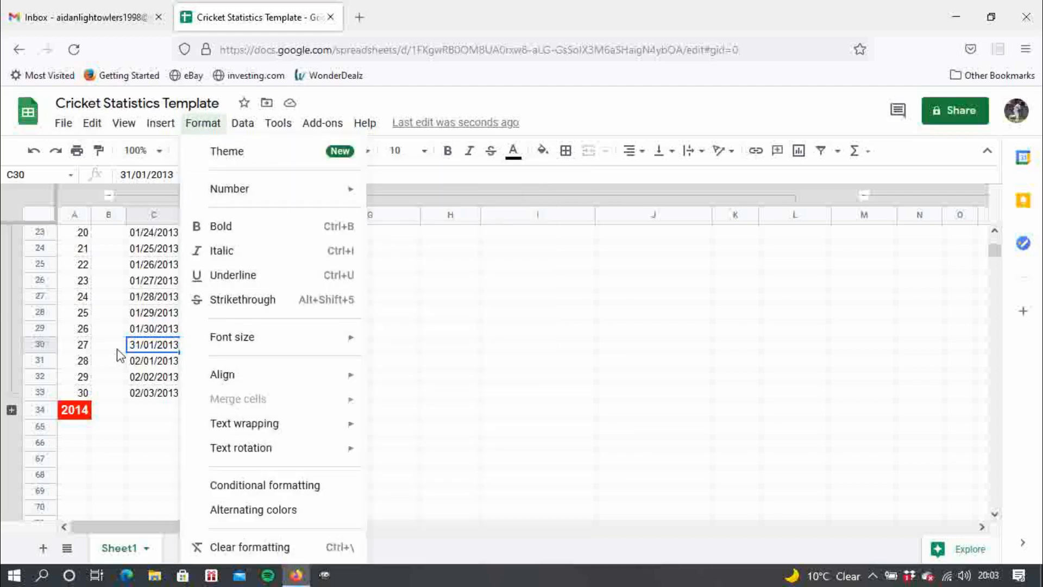
pyautogui.click(142, 349)
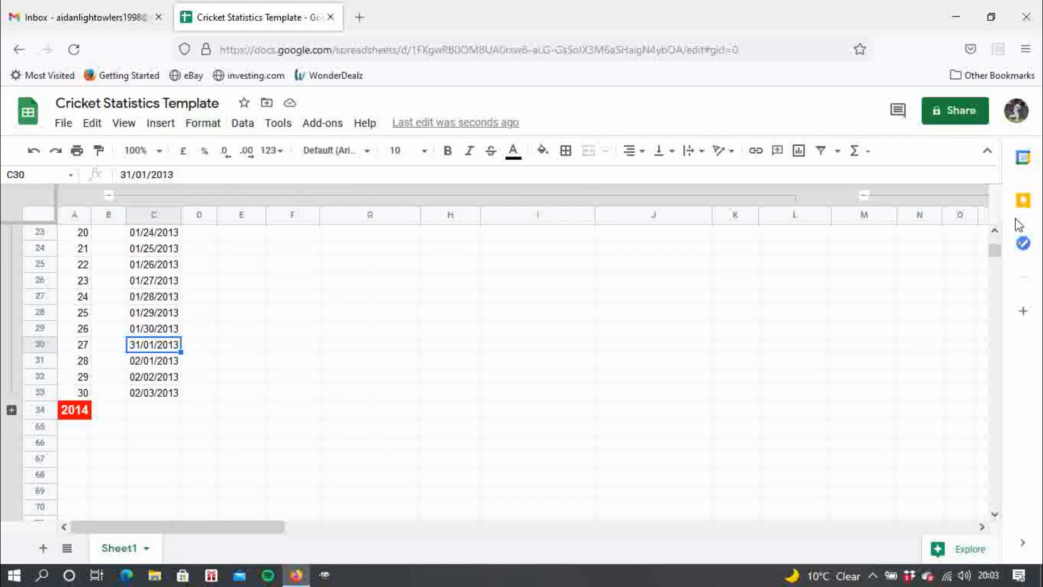
pyautogui.moveTo(996, 246); pyautogui.dragTo(1002, 225)
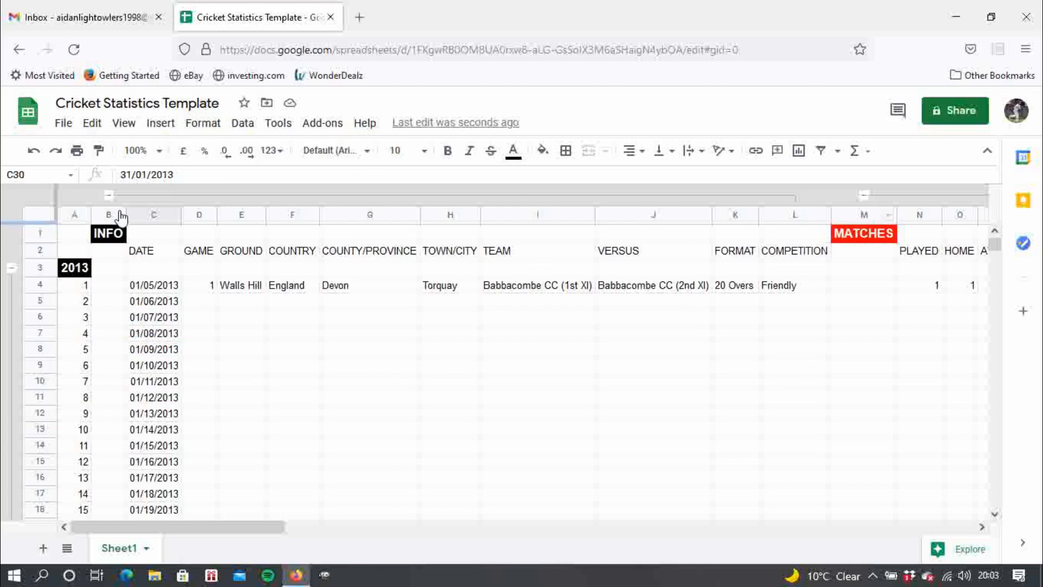
pyautogui.click(154, 216)
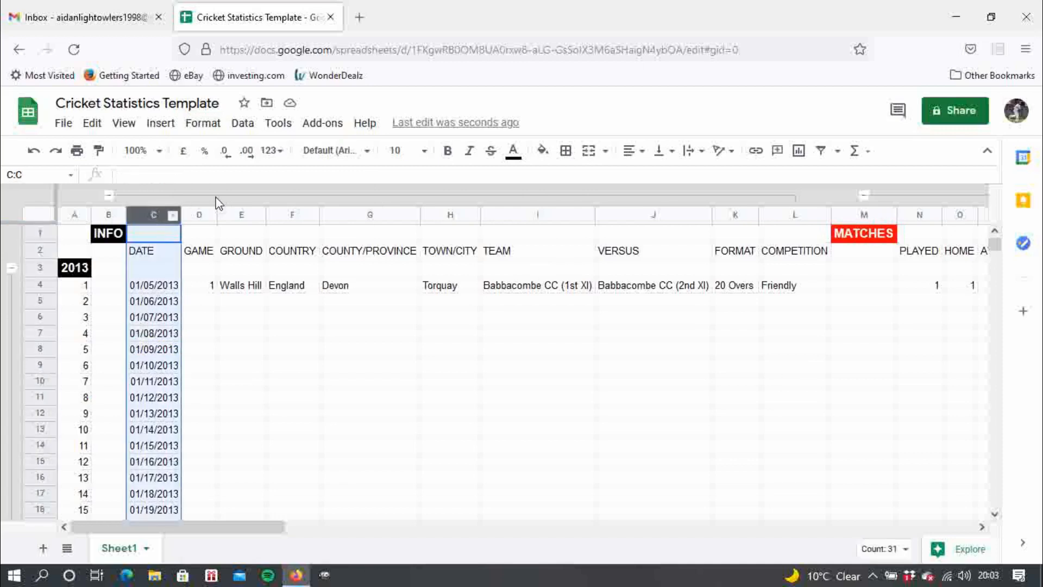
pyautogui.click(204, 125)
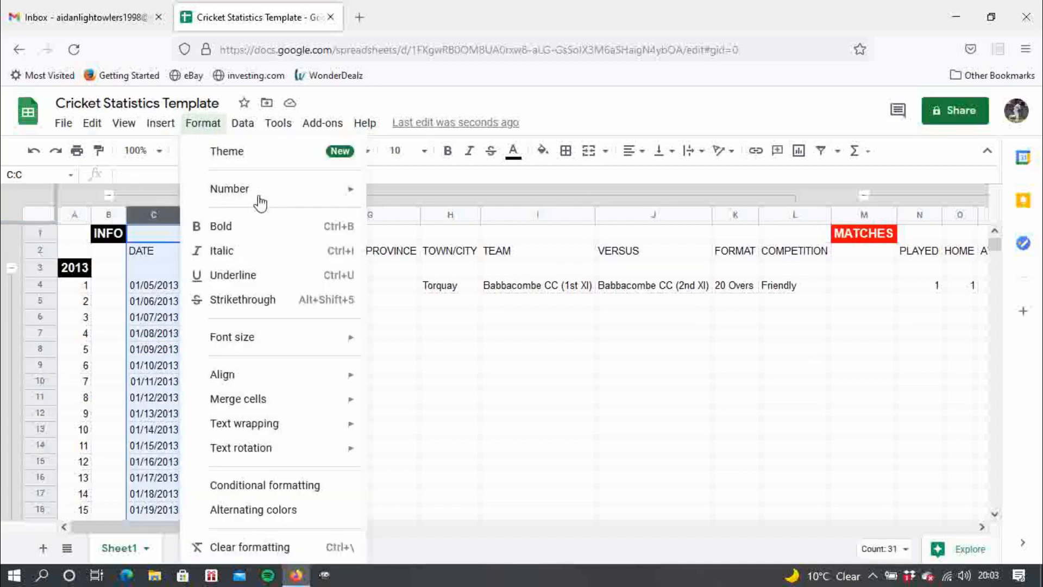
pyautogui.moveTo(262, 190)
pyautogui.moveTo(295, 191)
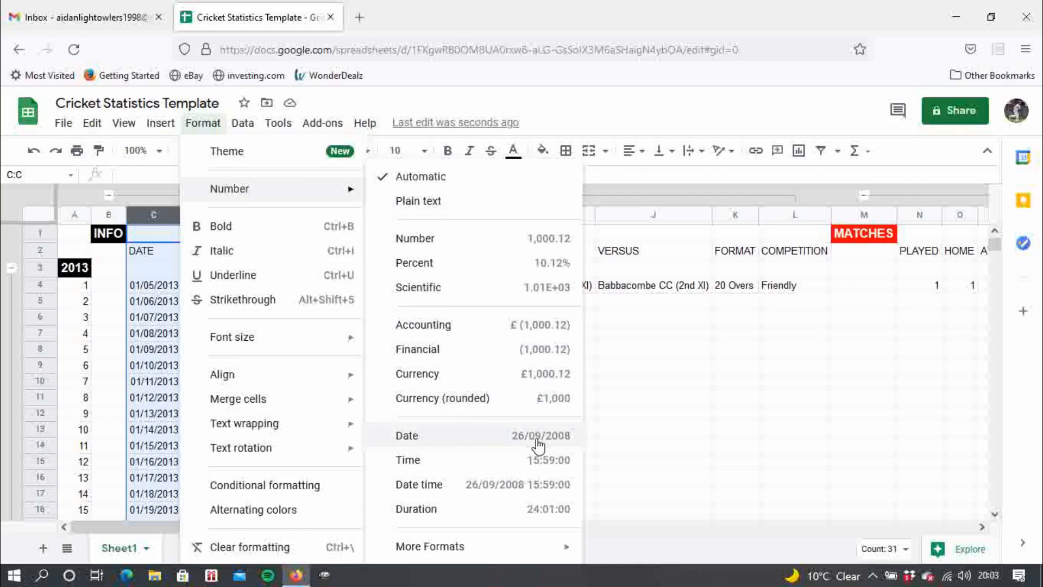
pyautogui.click(449, 440)
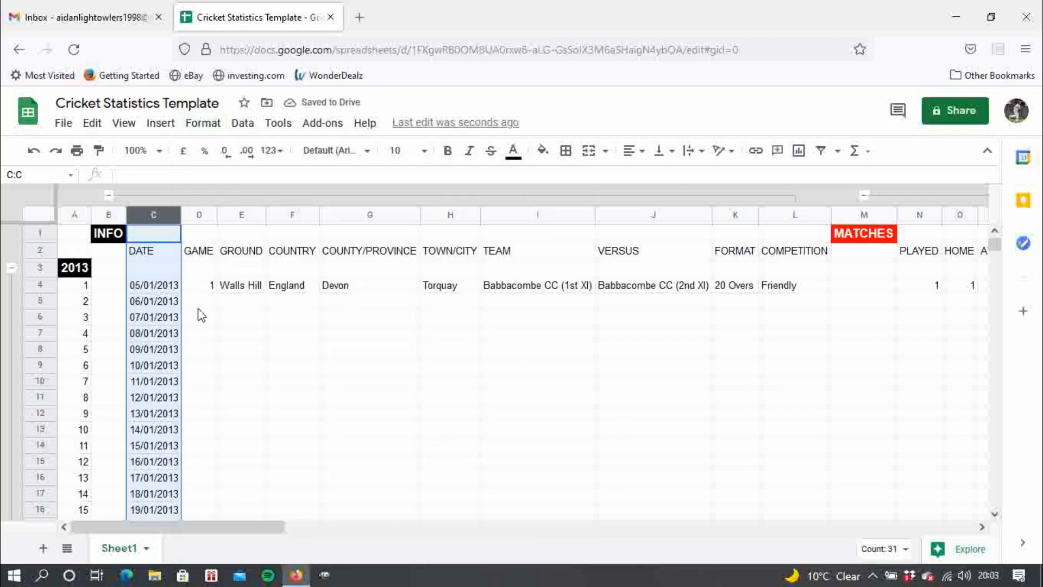
pyautogui.click(161, 288)
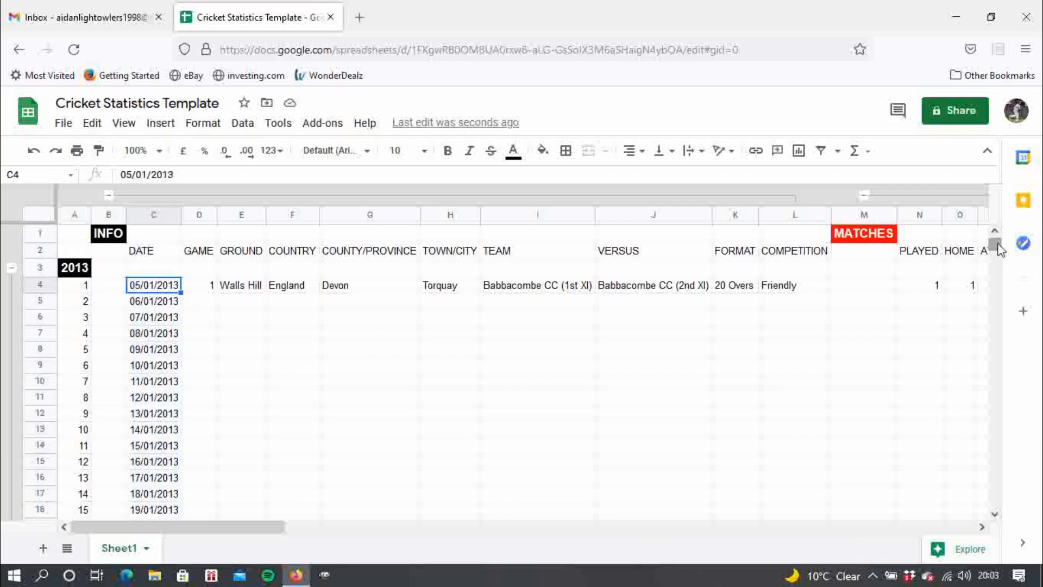
pyautogui.moveTo(994, 242)
pyautogui.mouseDown()
pyautogui.moveTo(997, 254)
pyautogui.moveTo(997, 235)
pyautogui.mouseUp()
# Enter game numbers 2 and 3 in D5:D6 and fill the series from D4 down the GAME column to D33
pyautogui.click(200, 280)
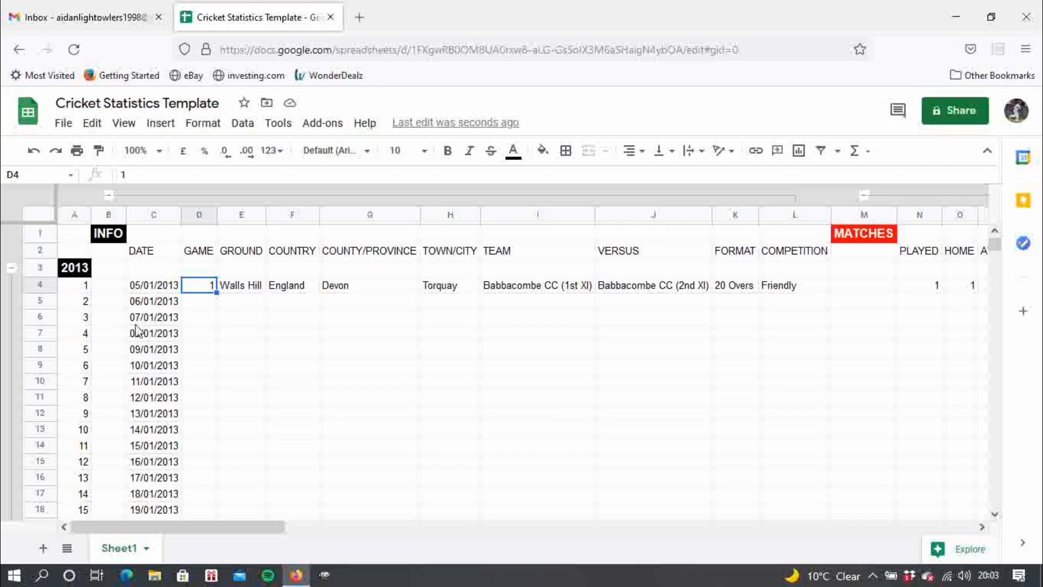
pyautogui.click(212, 306)
pyautogui.click(209, 283)
pyautogui.click(207, 301)
pyautogui.write('2')
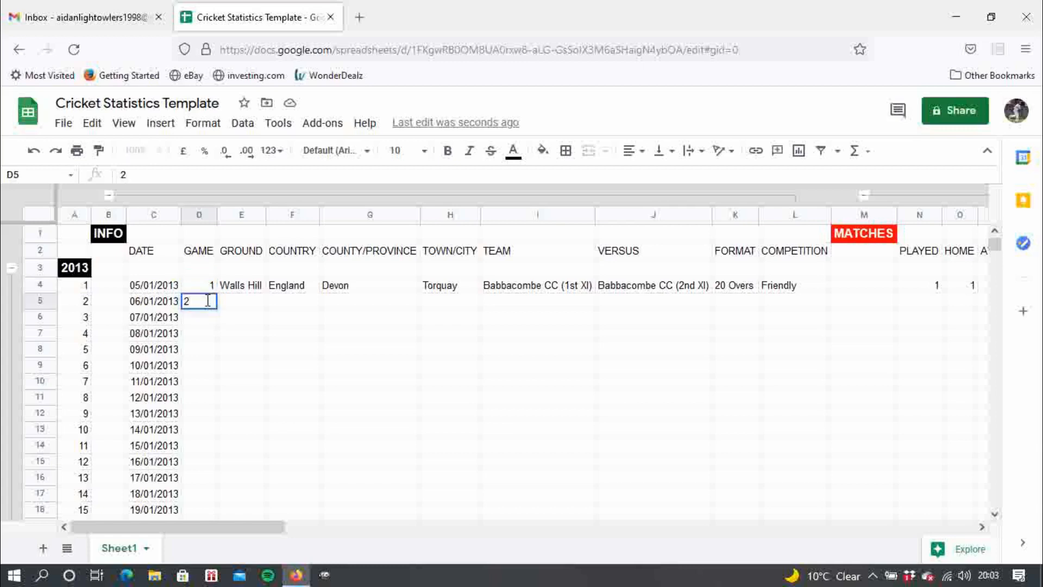
pyautogui.press('Return')
pyautogui.write('3')
pyautogui.press('Return')
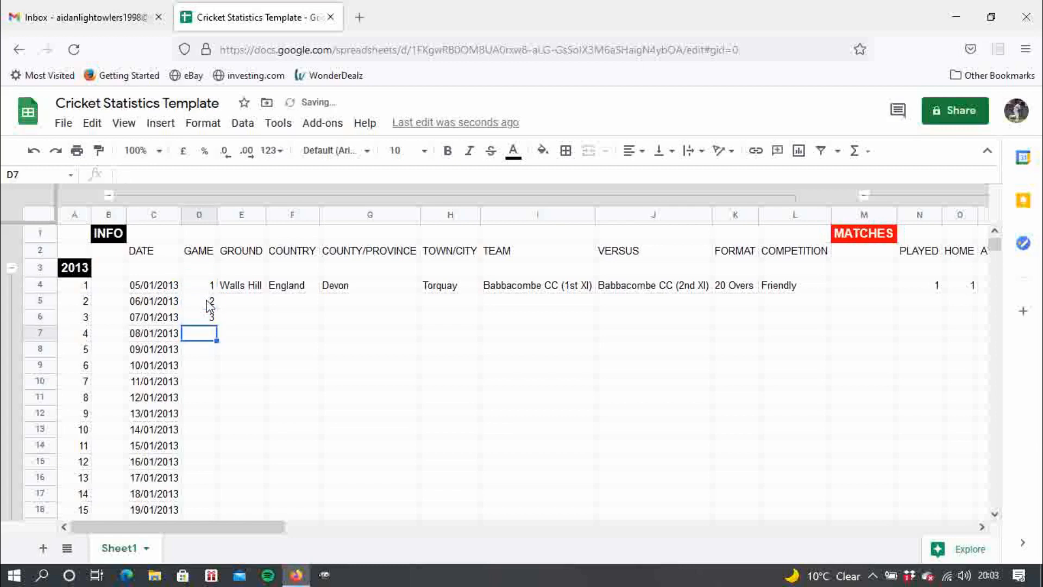
pyautogui.click(207, 283)
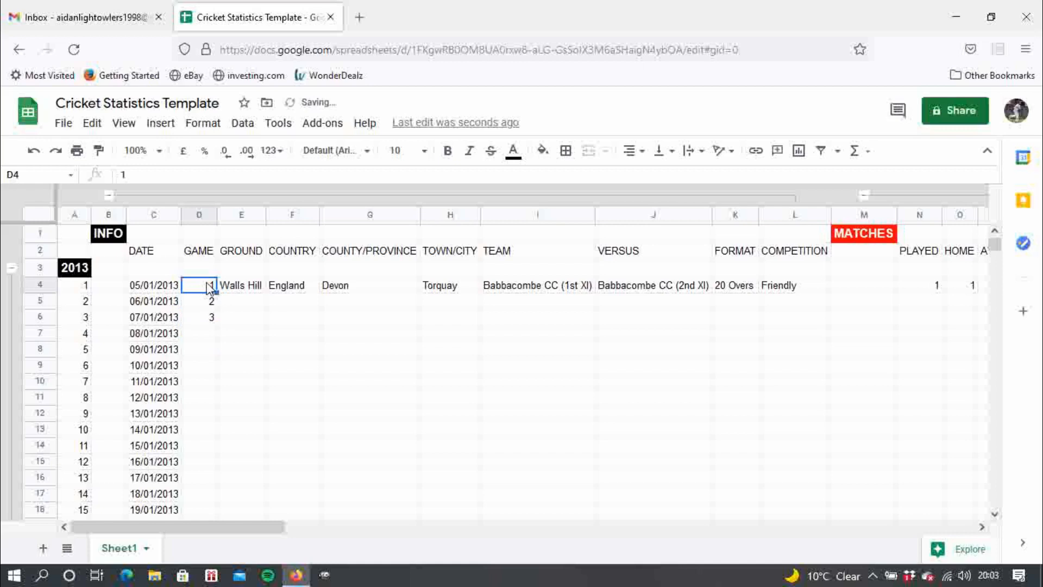
pyautogui.moveTo(207, 283); pyautogui.dragTo(219, 492)
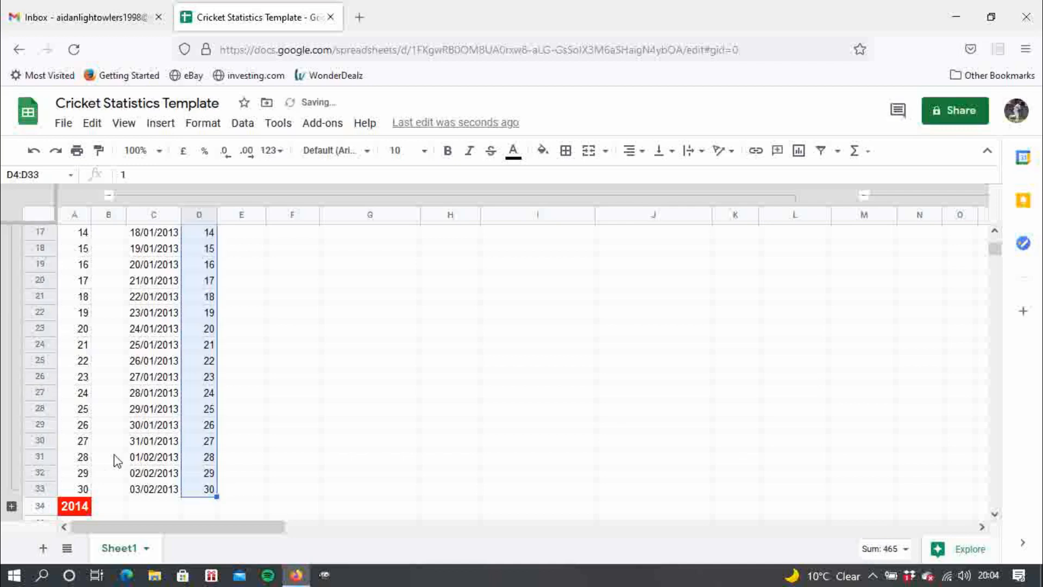
# Expand the 2014 row group below the 2013 rows
pyautogui.click(994, 513)
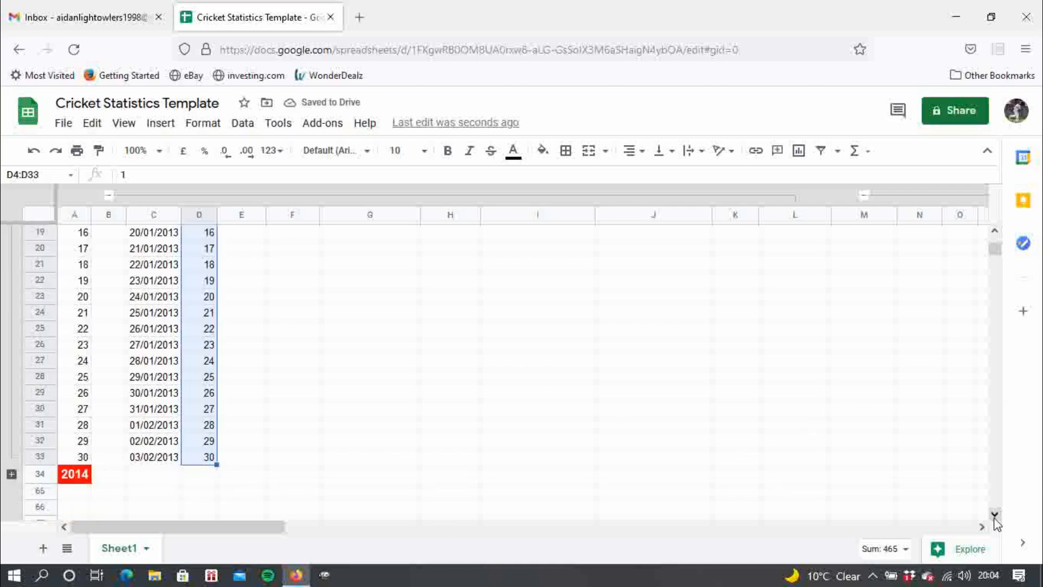
pyautogui.click(994, 514)
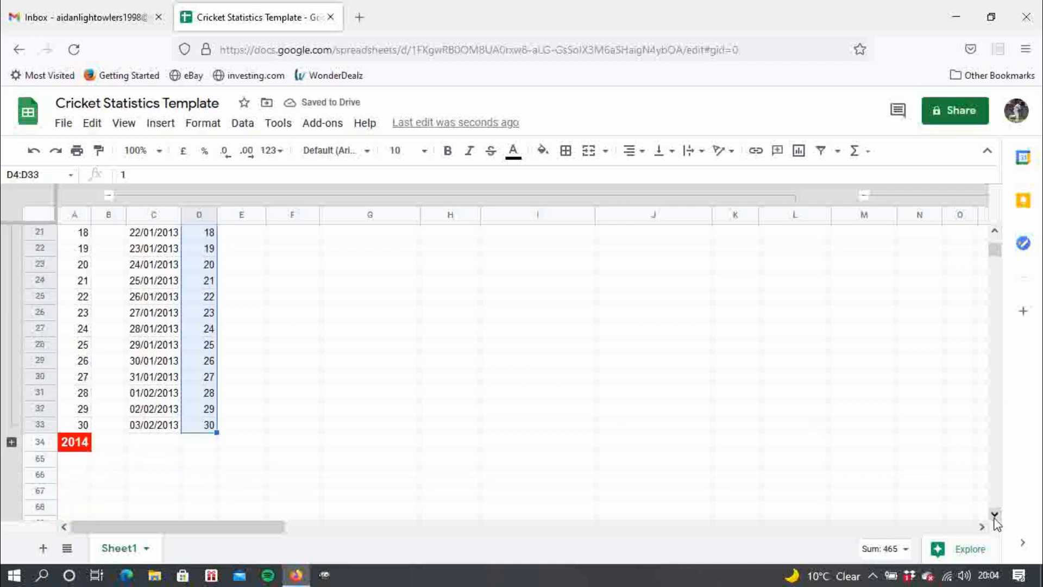
pyautogui.click(11, 444)
pyautogui.click(86, 459)
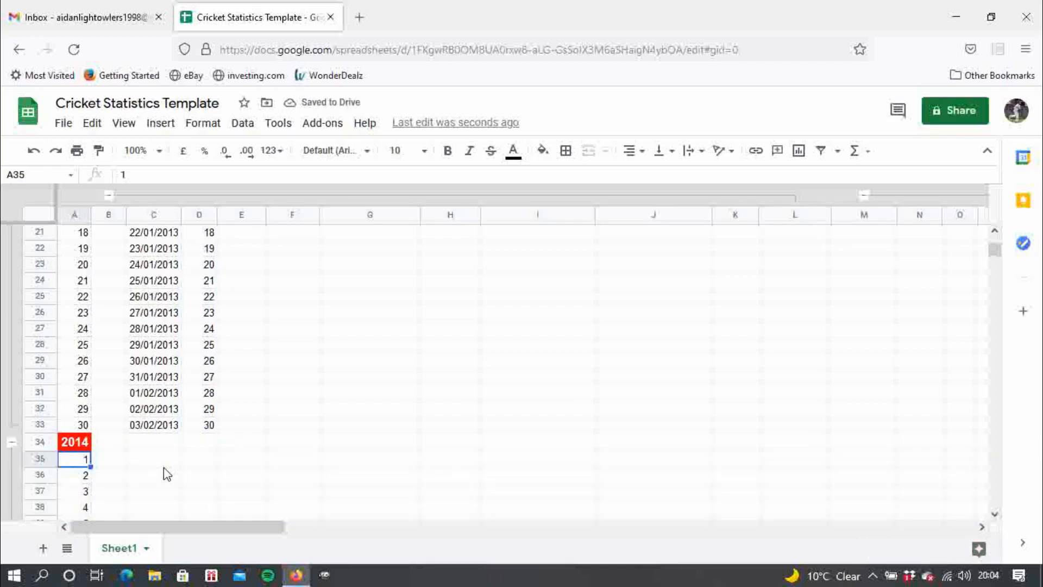
# Enter game numbers 31, 32 and 33 in D35:D37 and fill the series down to D64 for the 2014 rows
pyautogui.click(211, 461)
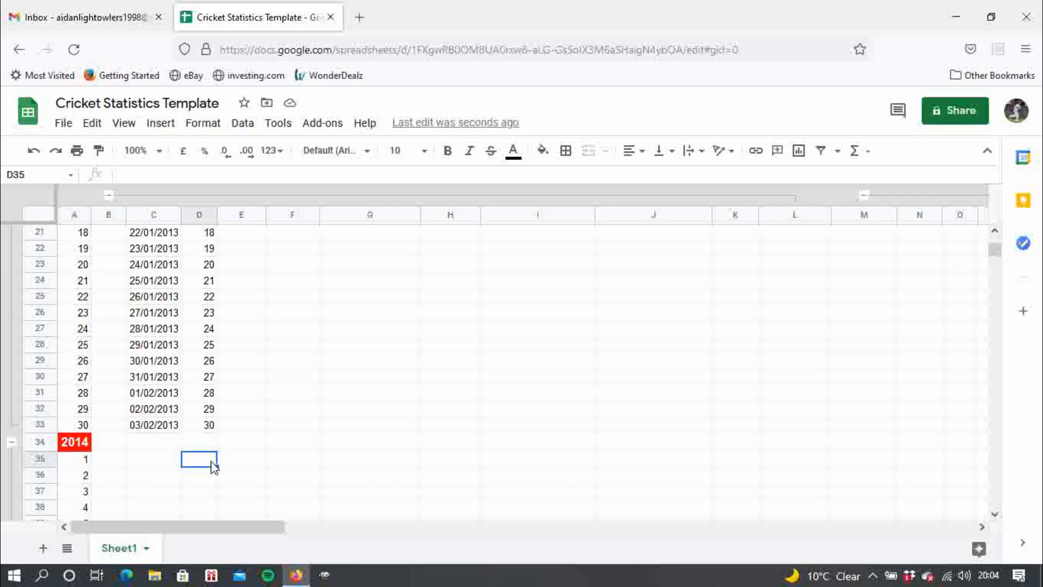
pyautogui.write('31')
pyautogui.press('Return')
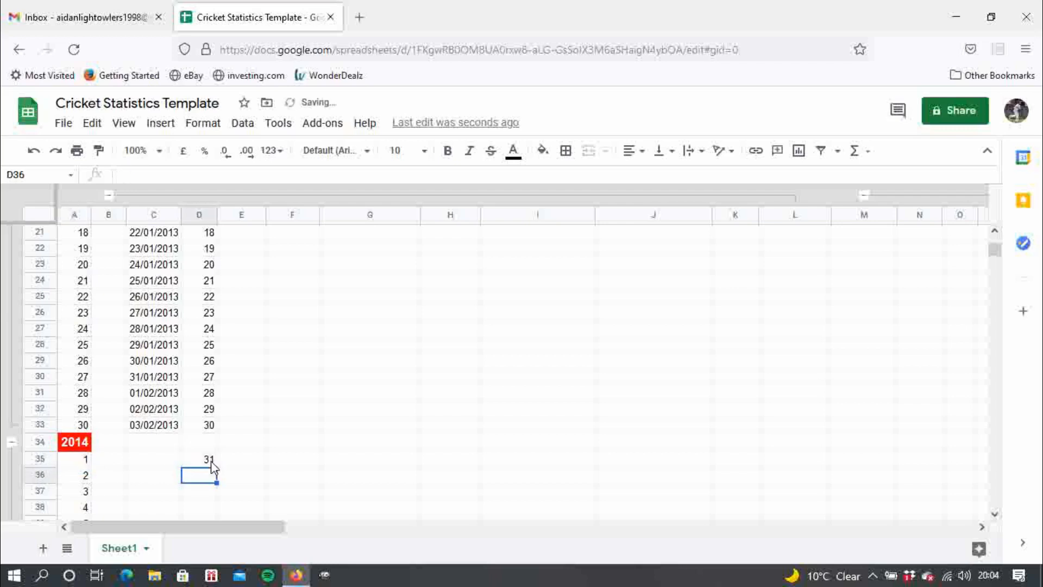
pyautogui.write('32')
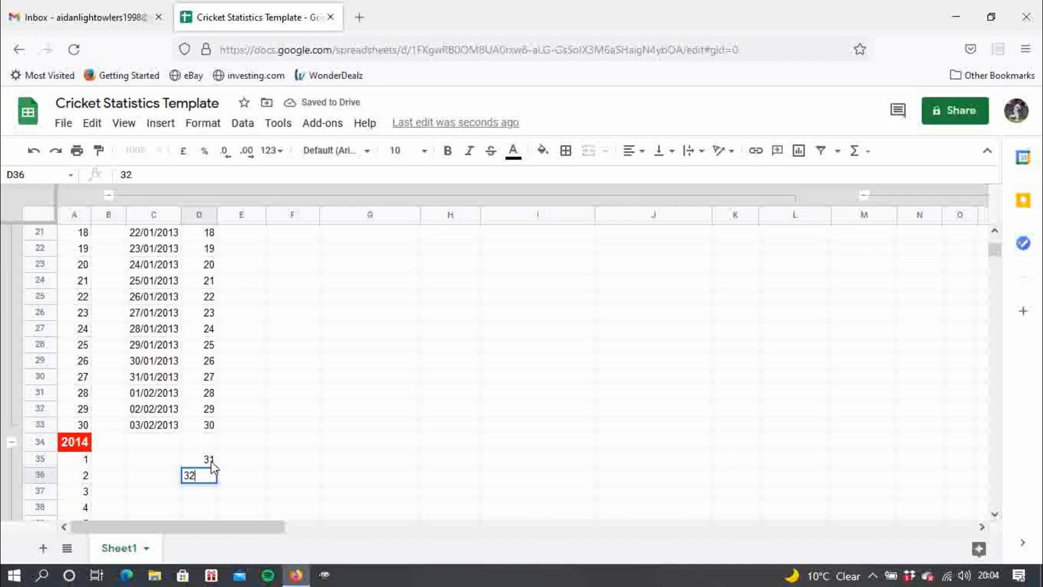
pyautogui.press('Return')
pyautogui.write('33')
pyautogui.press('Return')
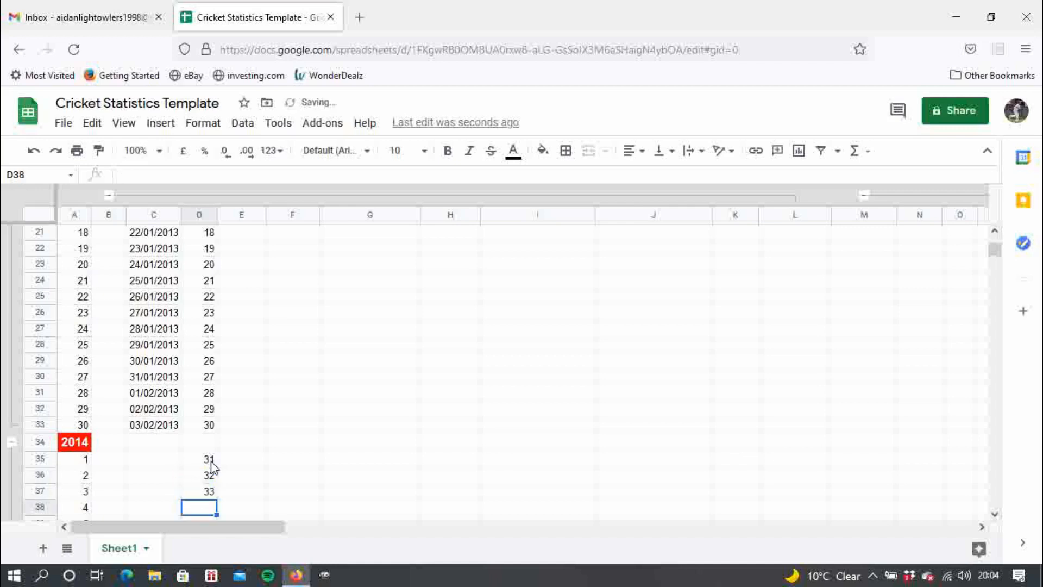
pyautogui.click(212, 466)
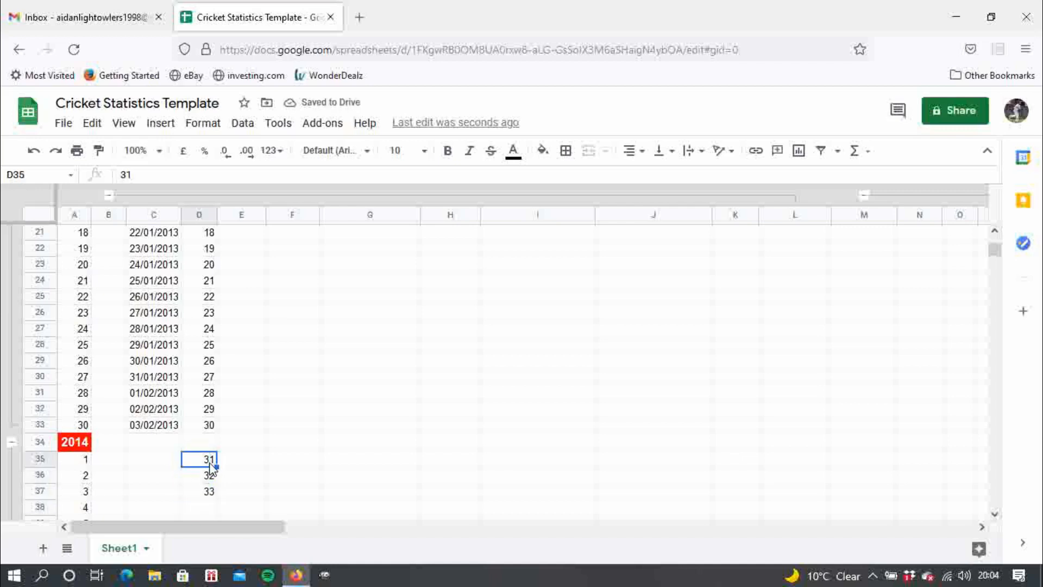
pyautogui.moveTo(209, 464); pyautogui.dragTo(209, 335)
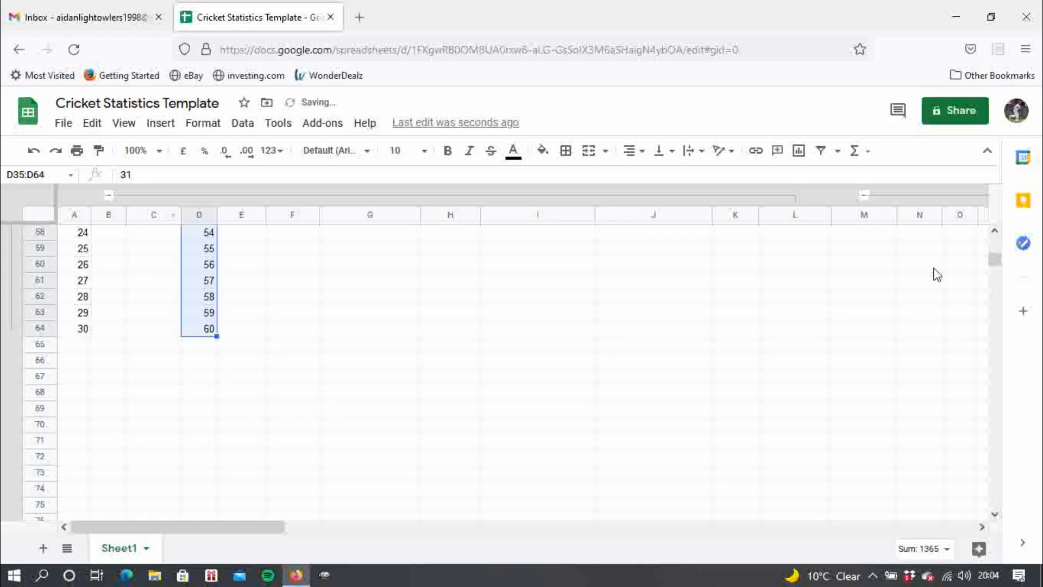
# Enter the date 01/01/2014 in C35 and fill it down the DATE column to C64 for all 2014 rows
pyautogui.moveTo(1005, 266)
pyautogui.mouseDown()
pyautogui.moveTo(998, 242)
pyautogui.moveTo(998, 263)
pyautogui.mouseUp()
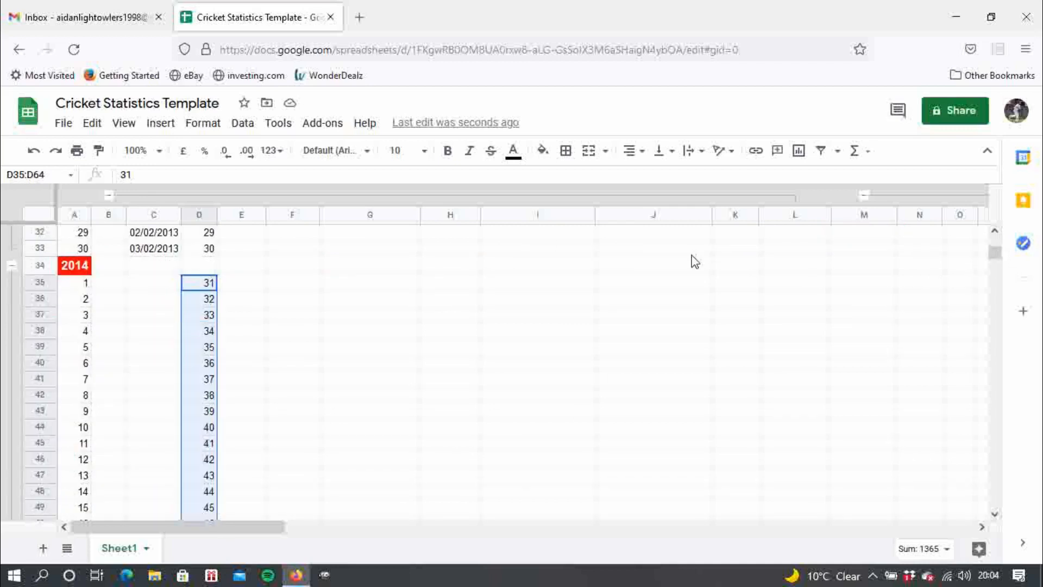
pyautogui.click(162, 288)
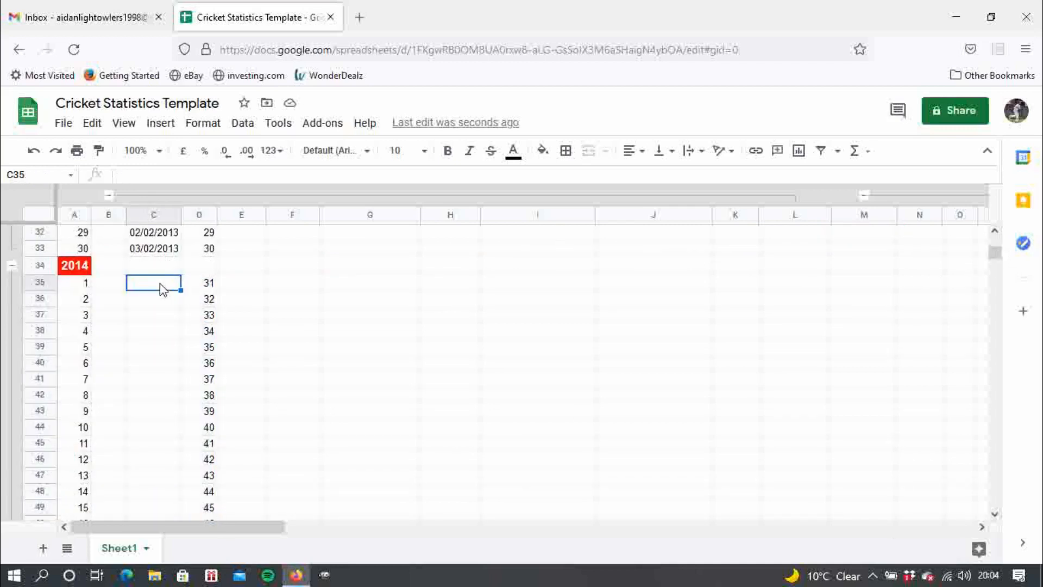
pyautogui.write('01/01/2014')
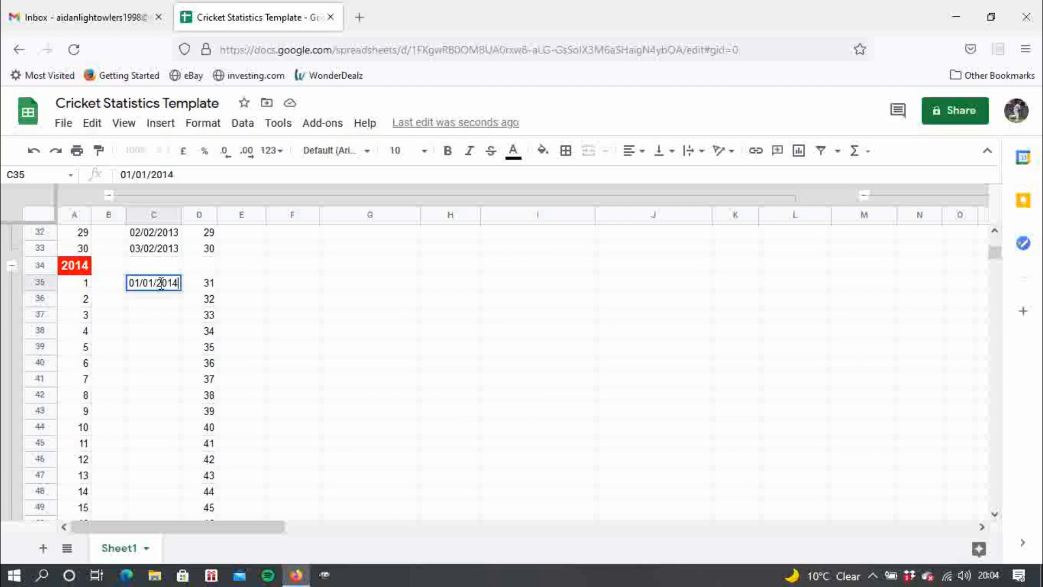
pyautogui.press('Return')
pyautogui.click(162, 283)
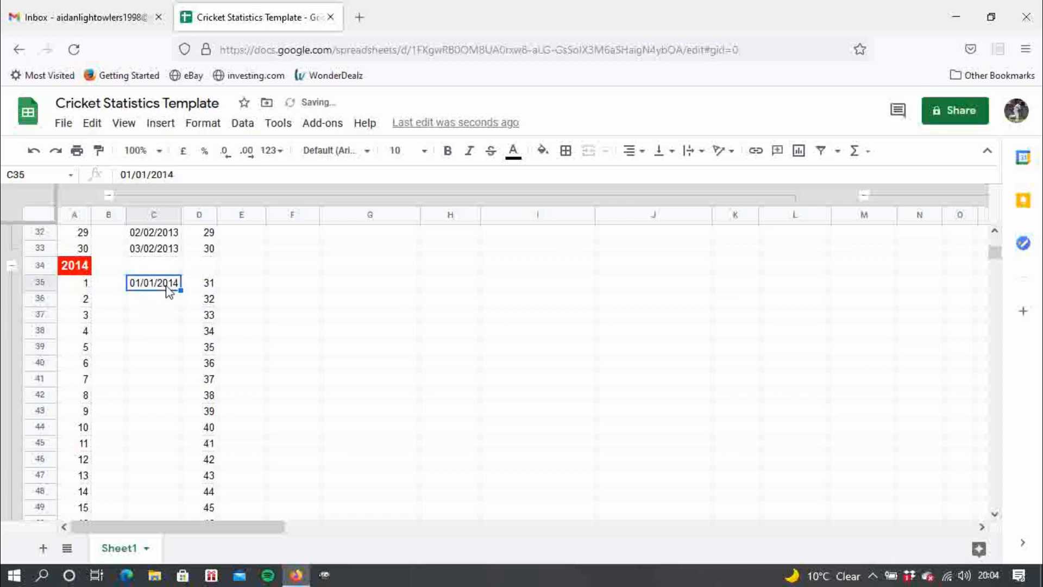
pyautogui.moveTo(180, 291); pyautogui.dragTo(175, 379)
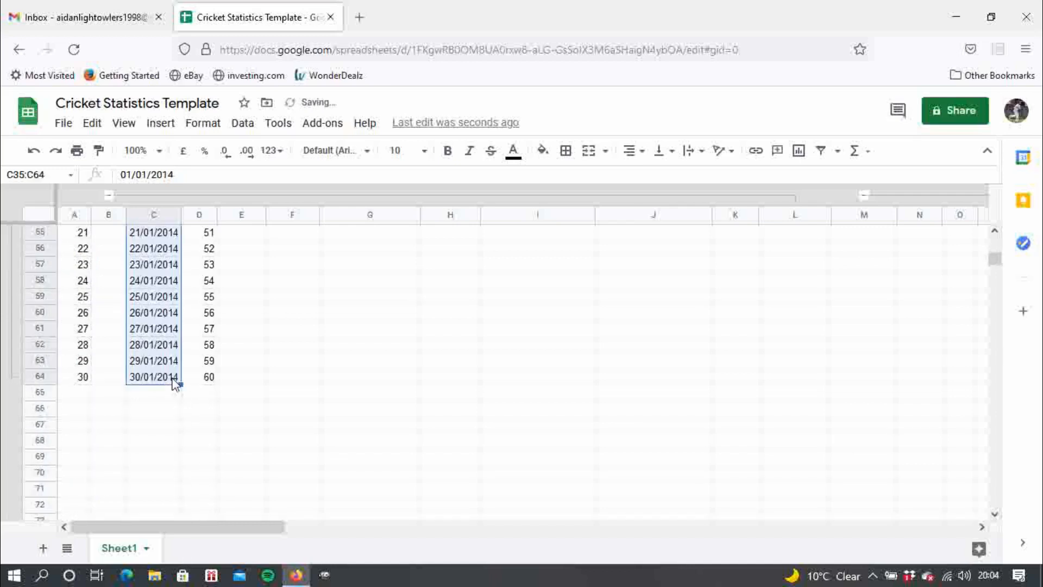
pyautogui.click(385, 431)
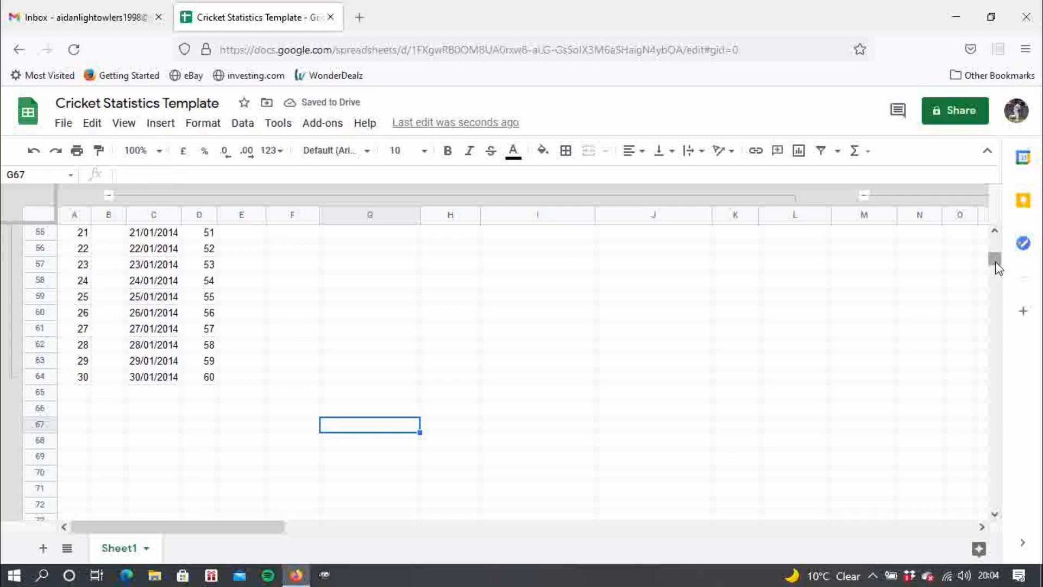
# Fill the first match's details from GROUND to COMPETITION in E4:L4 down to row 33 for all 2013 games
pyautogui.moveTo(996, 262); pyautogui.dragTo(997, 245)
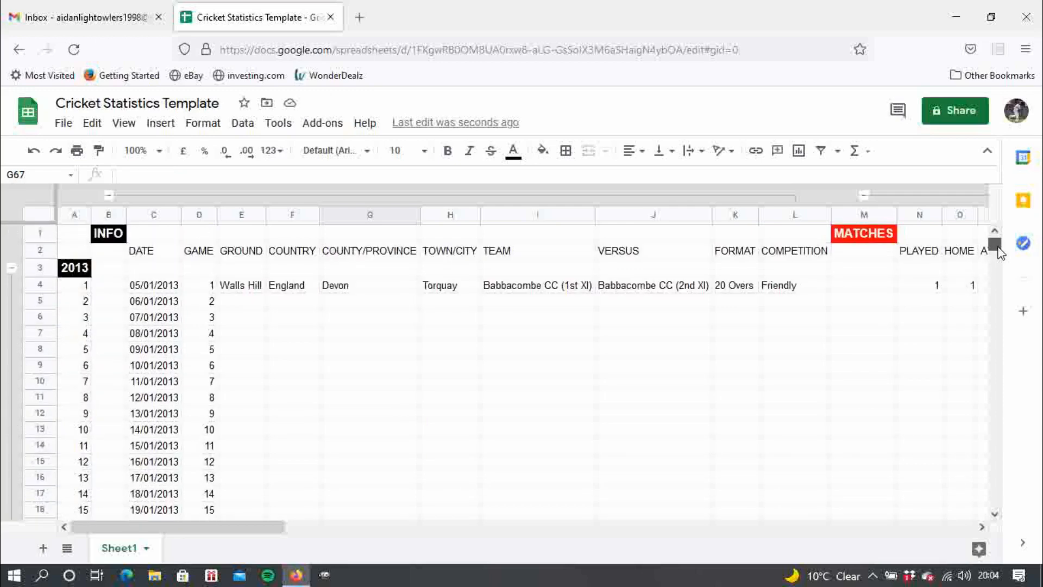
pyautogui.click(253, 291)
pyautogui.click(307, 333)
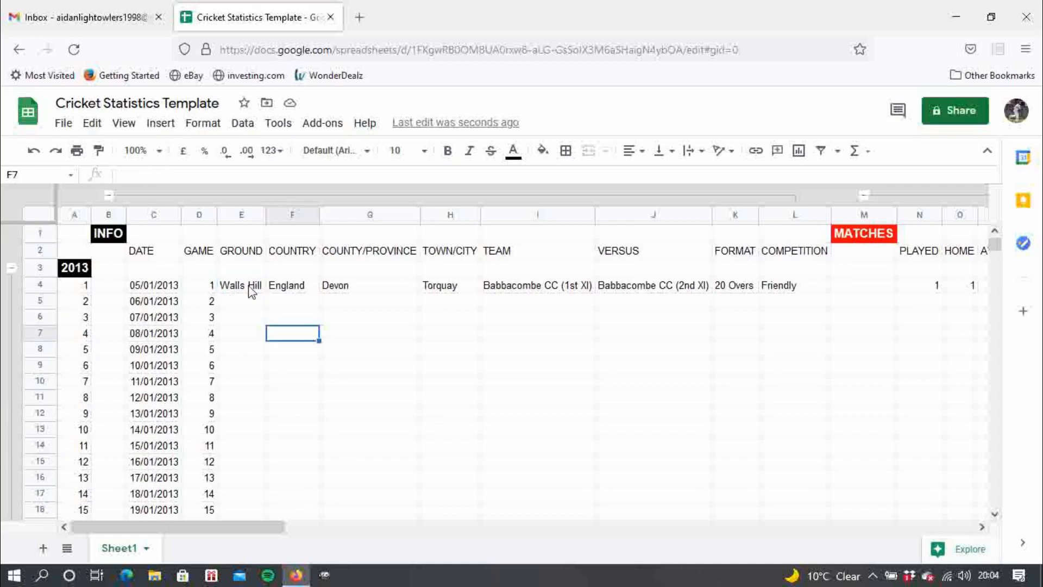
pyautogui.moveTo(251, 292); pyautogui.dragTo(820, 444)
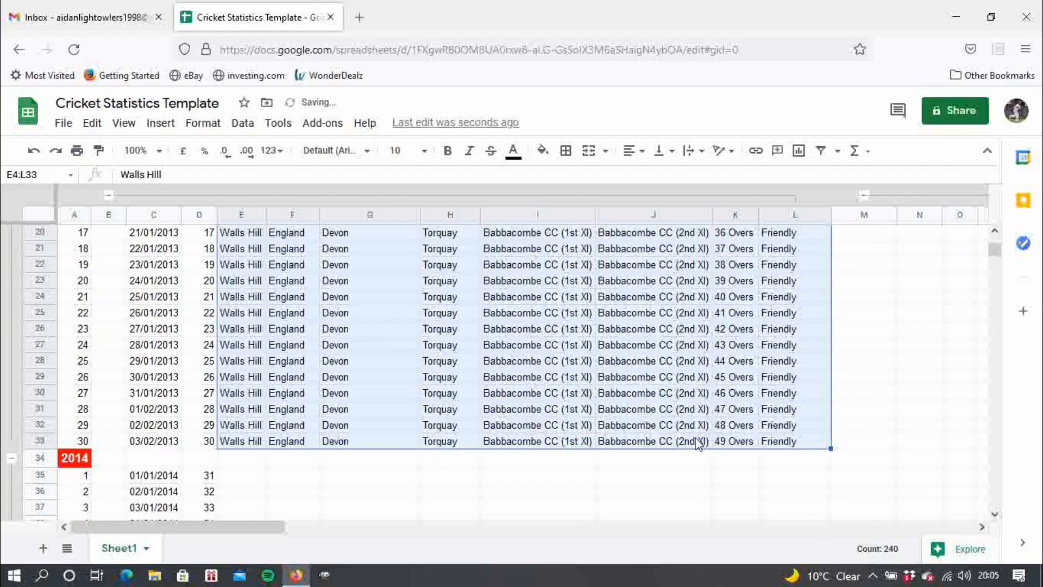
pyautogui.click(726, 444)
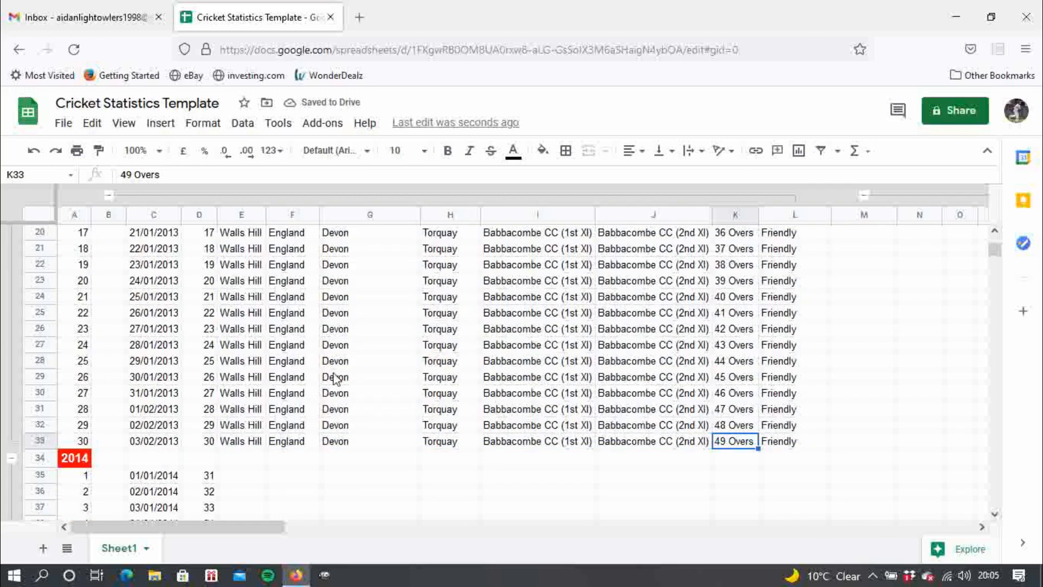
# Enter the ground Walls in E35 for the first 2014 game
pyautogui.click(240, 483)
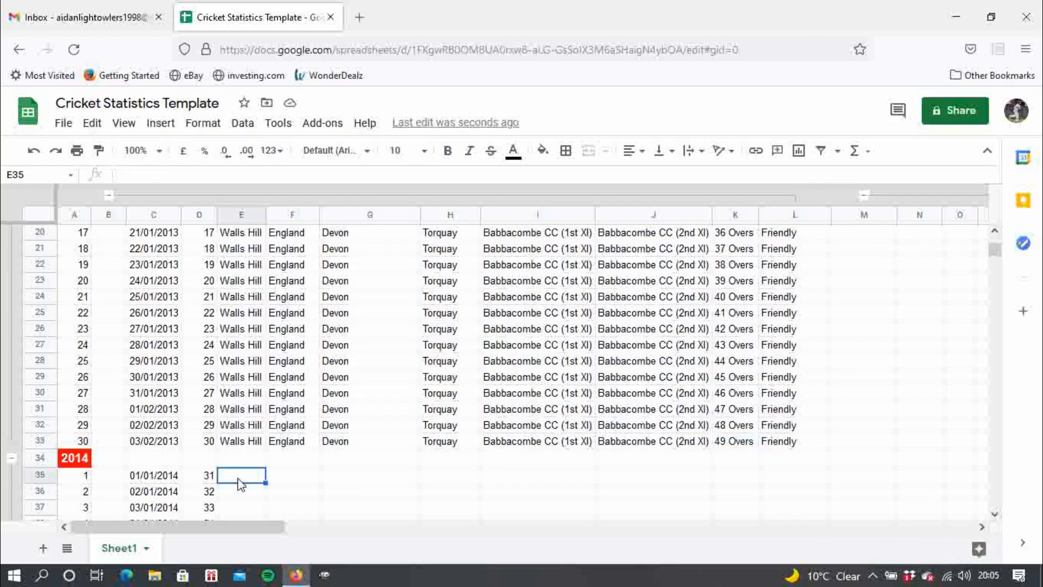
pyautogui.write('WA')
pyautogui.write('alls')
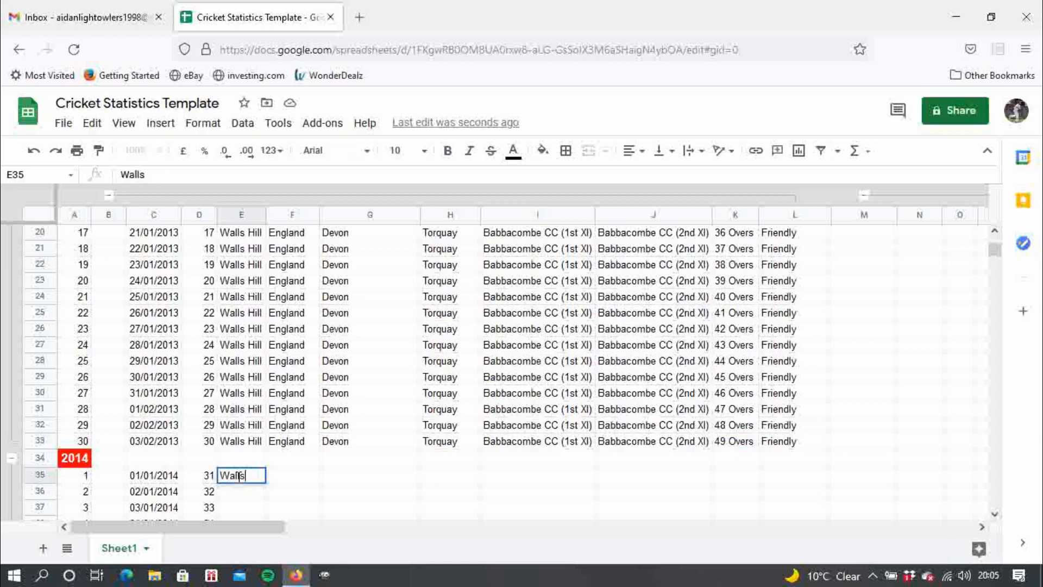
pyautogui.press('Return')
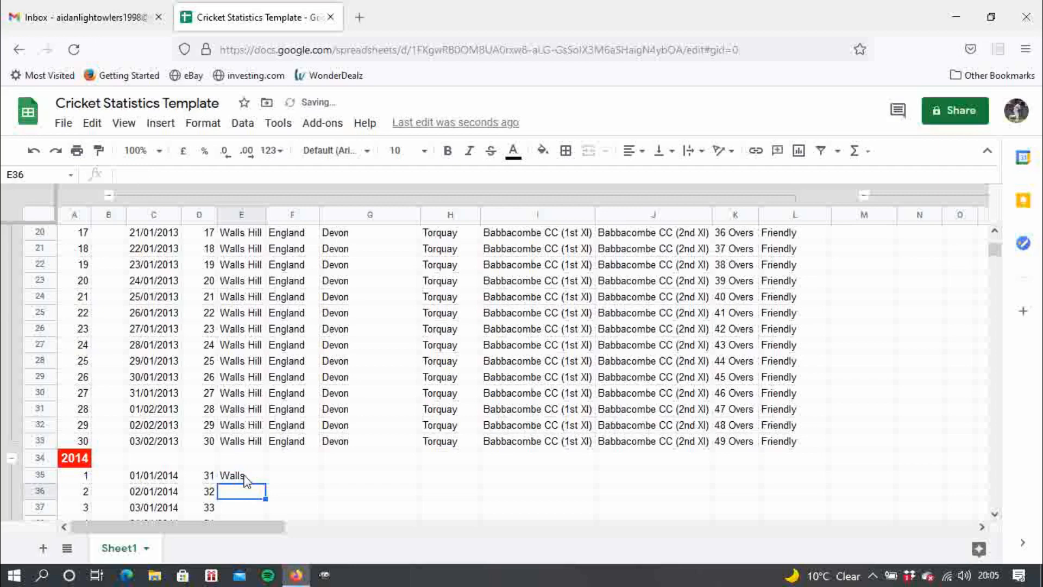
# Change the ground in E35 to Walls Hill and enter the country England in F35 for the first 2014 game
pyautogui.click(244, 476)
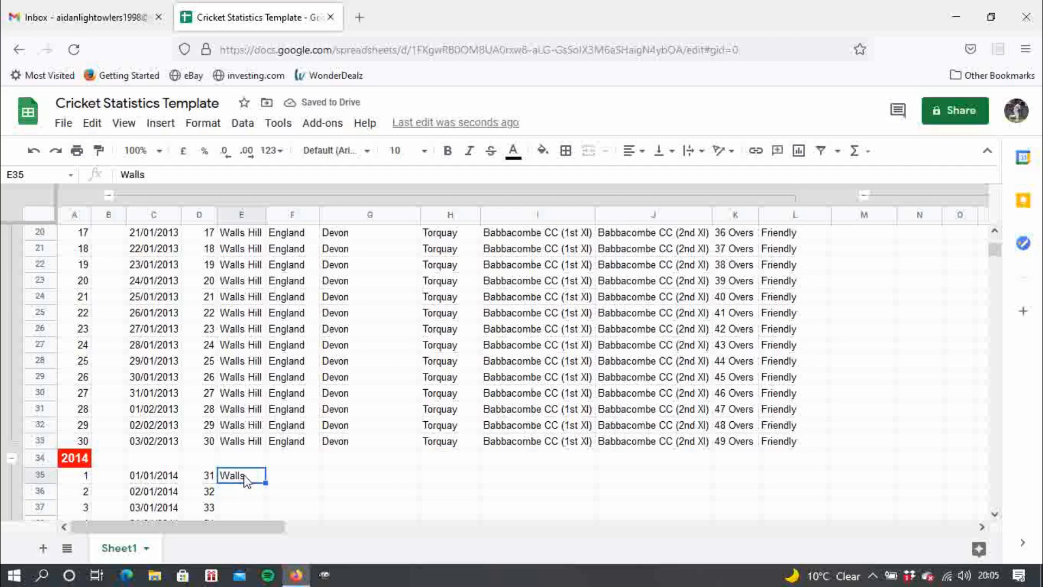
pyautogui.write('Walls')
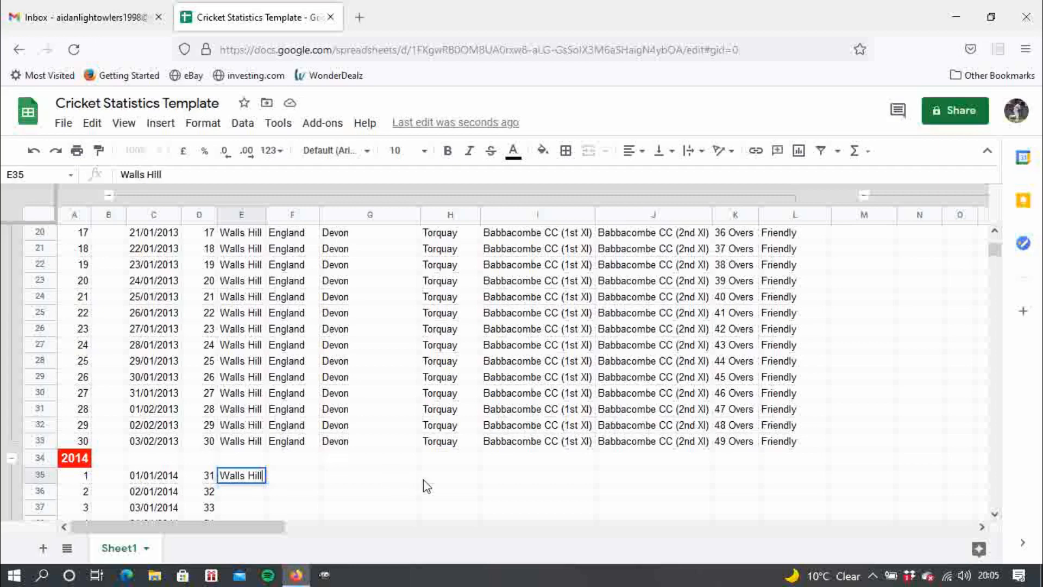
pyautogui.press('Return')
pyautogui.click(303, 478)
pyautogui.write('E')
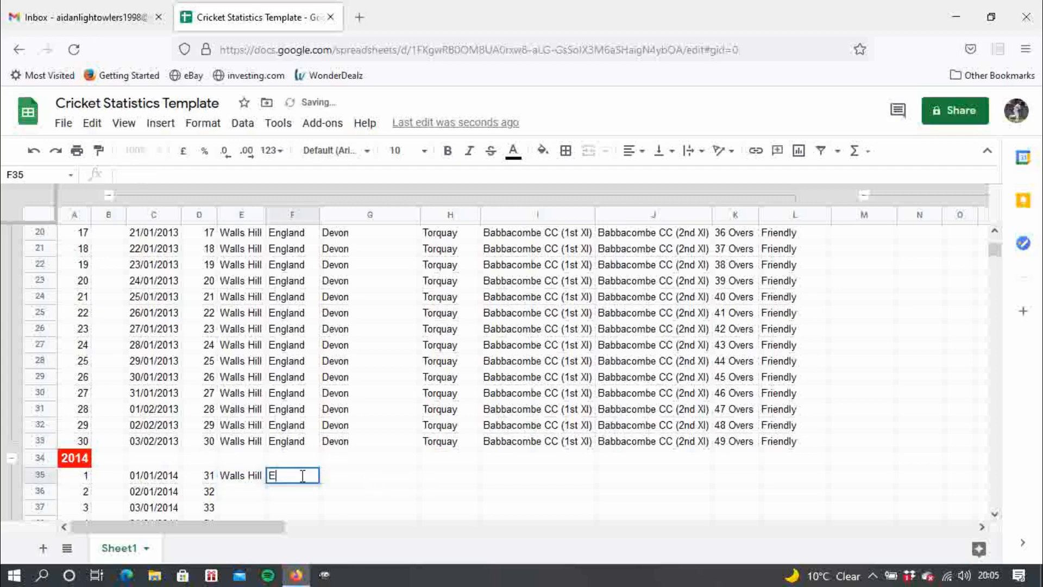
pyautogui.write('ngland')
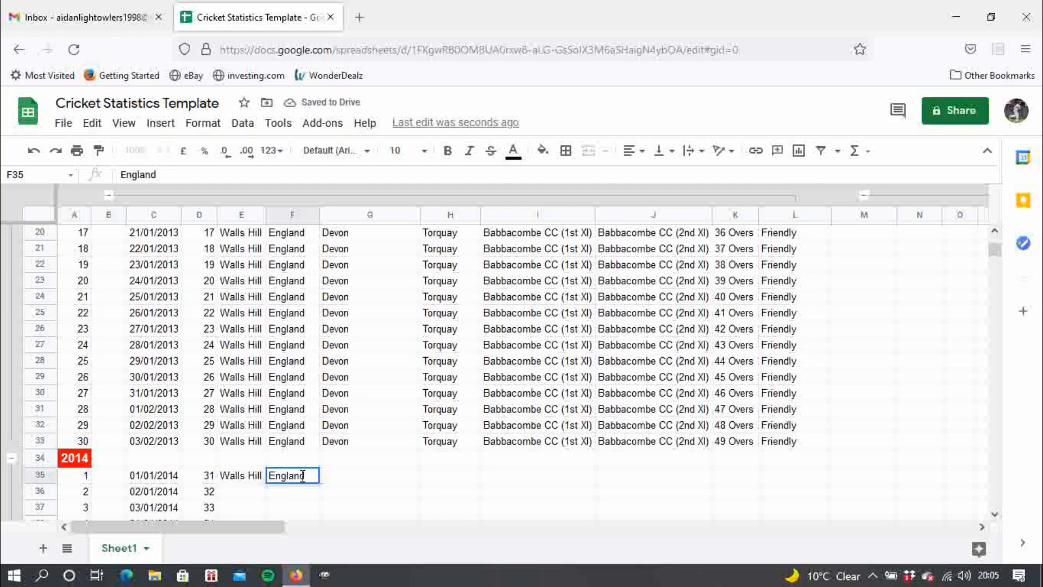
pyautogui.press('Return')
# Enter the county Devon in G35 and the town Torquay in H35 for the first 2014 game
pyautogui.click(347, 476)
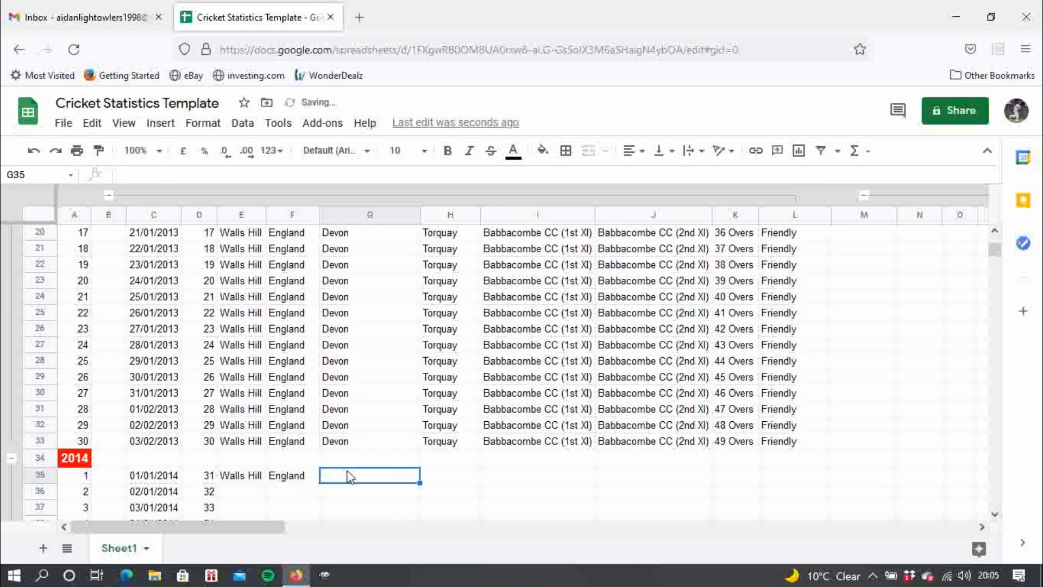
pyautogui.write('Devo')
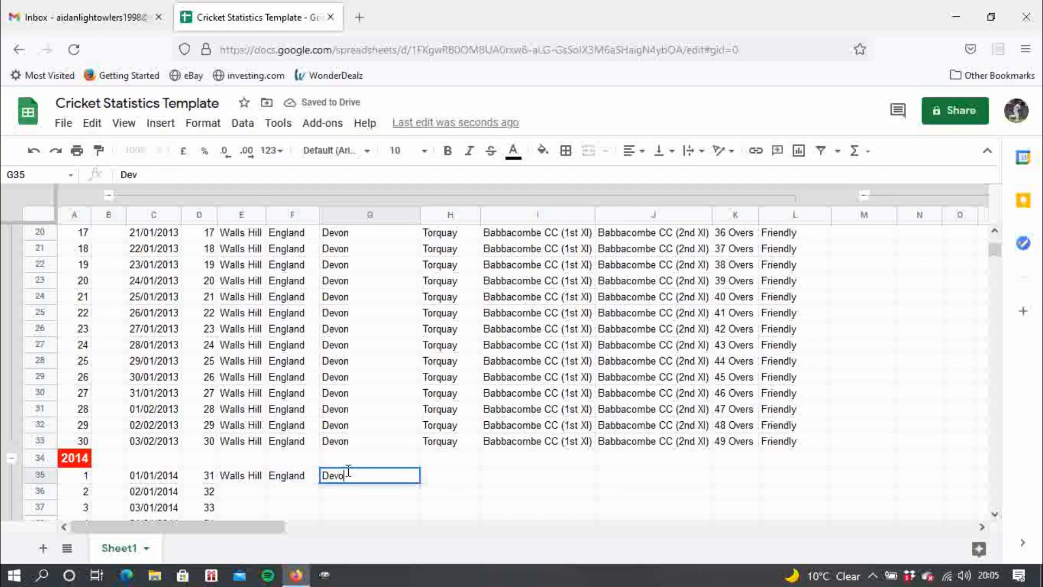
pyautogui.write('n')
pyautogui.press('Tab')
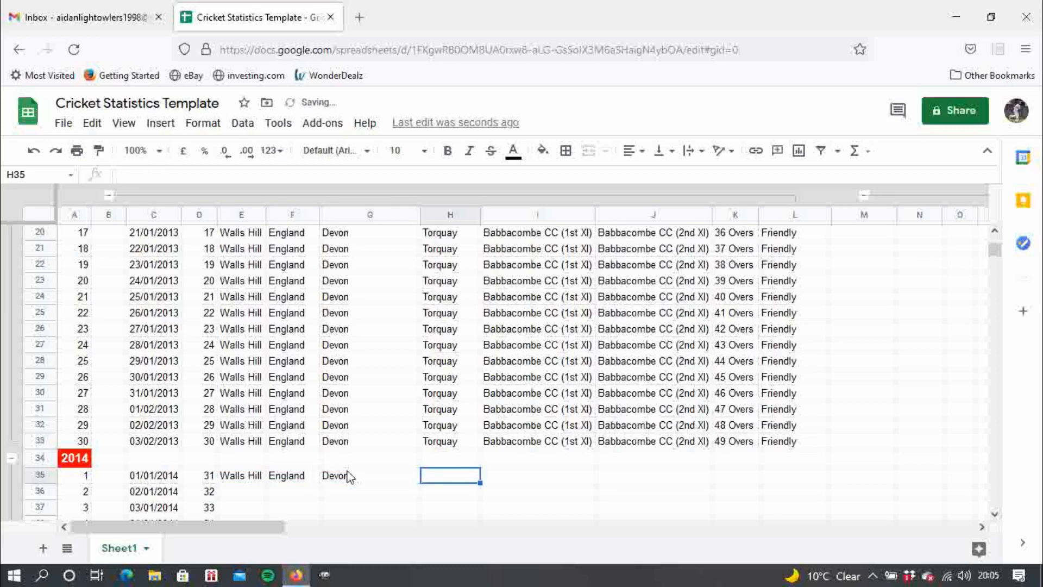
pyautogui.write('Torquay')
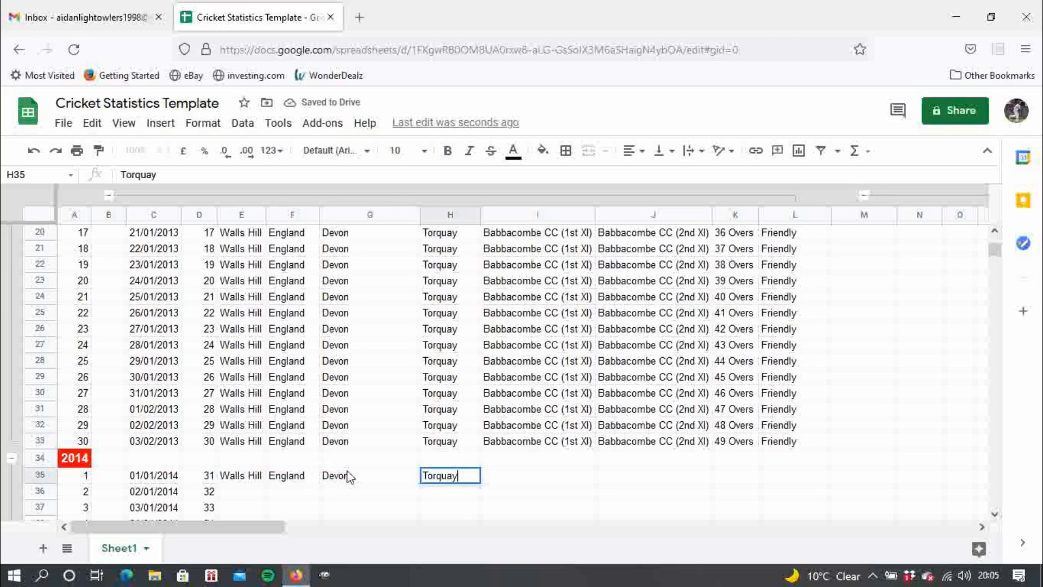
pyautogui.press('Tab')
# Enter Babbacombe as both the team in I35 and the opponent in J35
pyautogui.write('B')
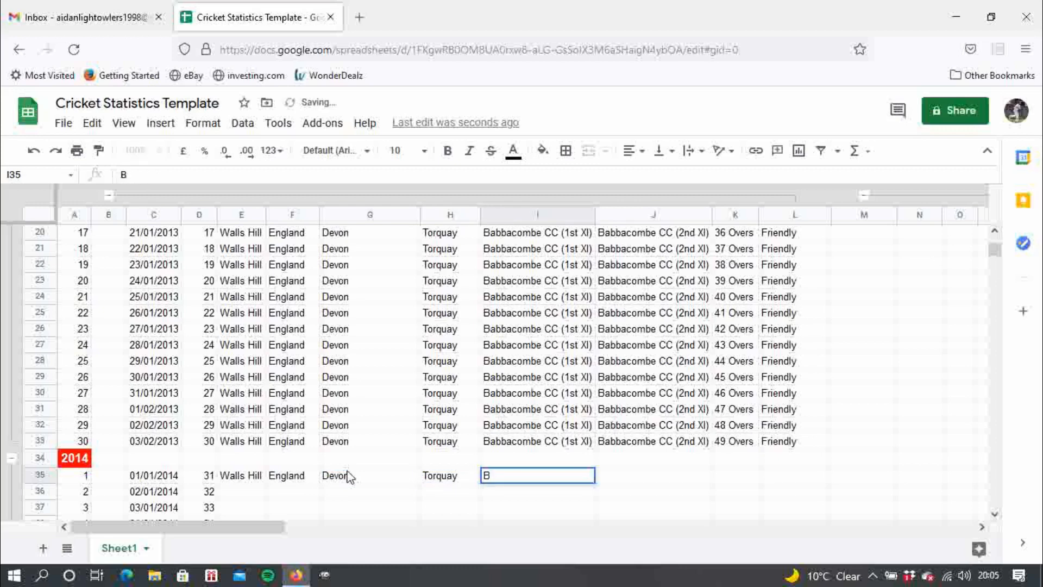
pyautogui.write('abbacombe')
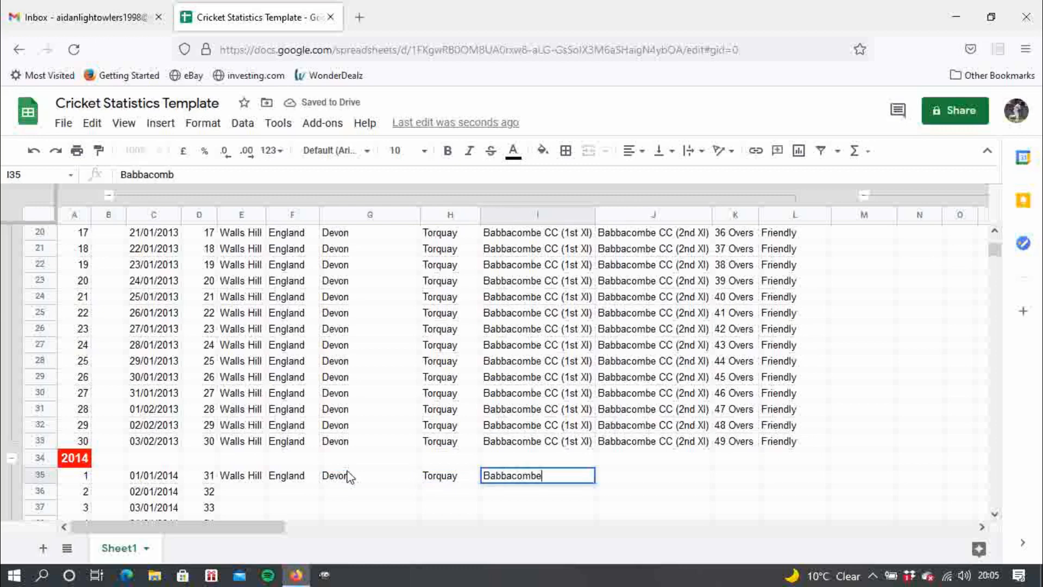
pyautogui.press('Return')
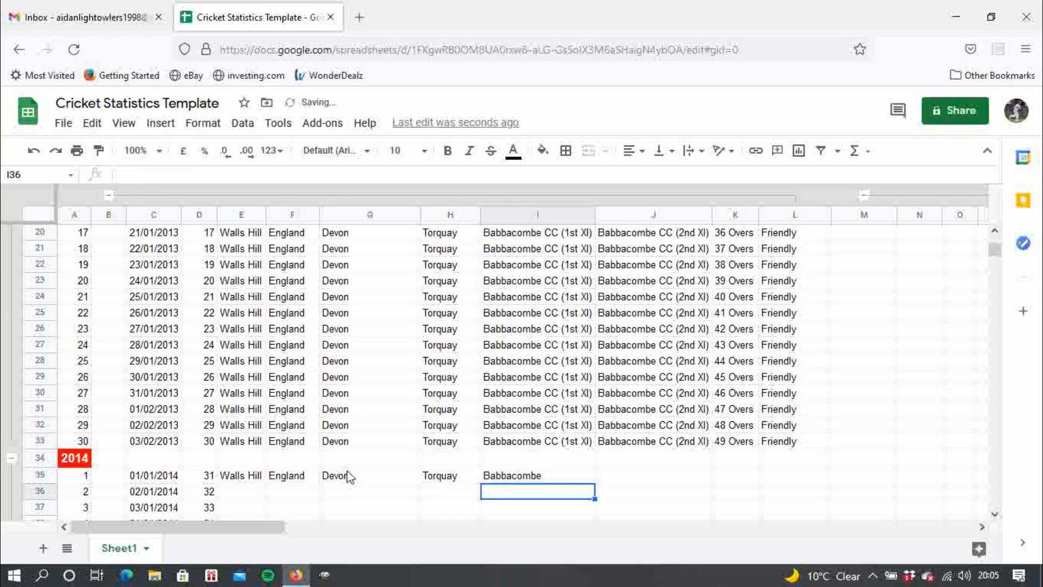
pyautogui.click(652, 477)
pyautogui.write('Babbaco')
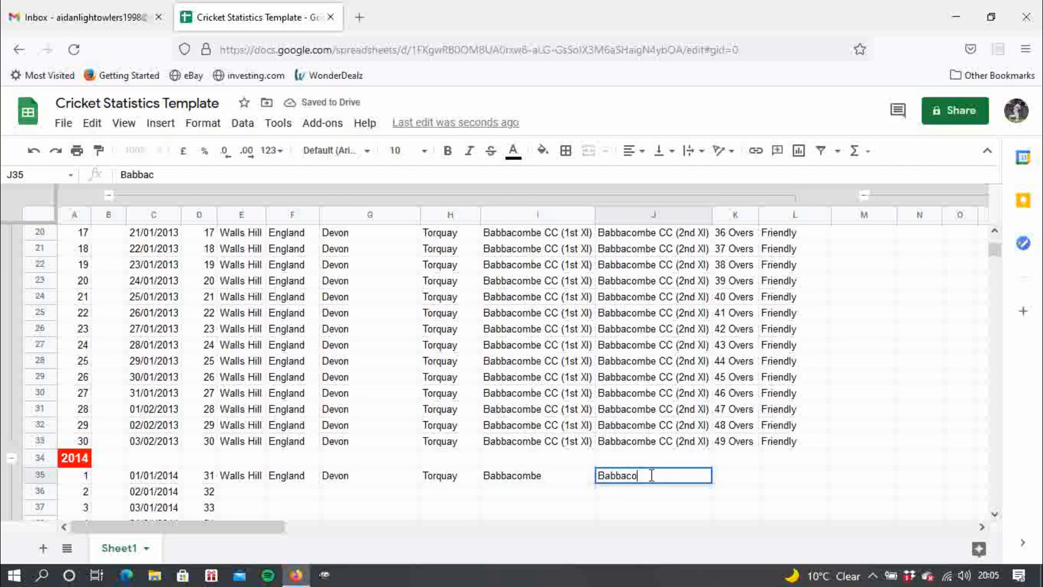
pyautogui.write('mbe')
pyautogui.press('Return')
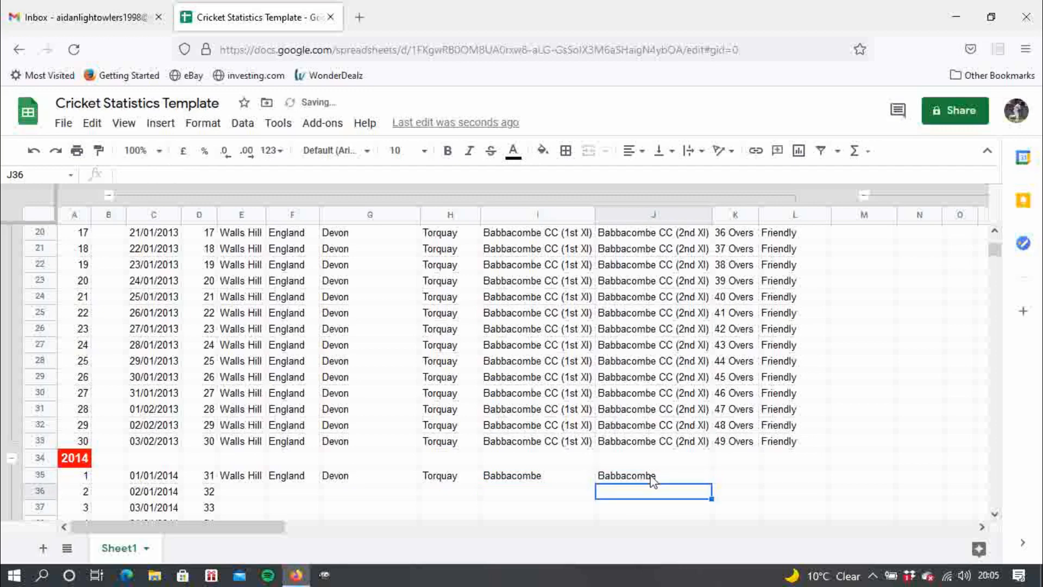
# Enter 50 as the match format in K35 for the first 2014 game
pyautogui.click(727, 479)
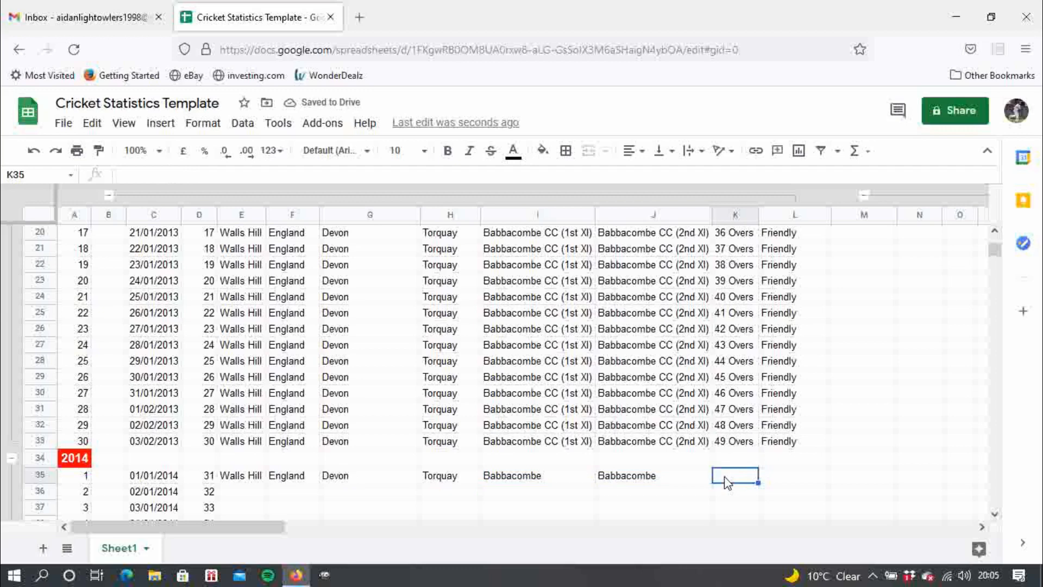
pyautogui.write('50')
pyautogui.press('Return')
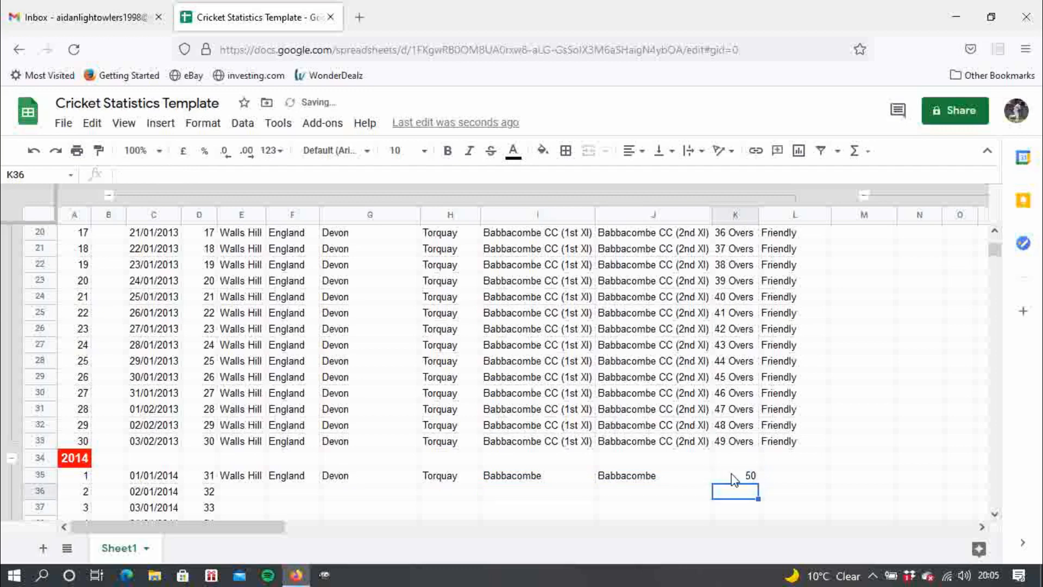
# Enter the competition Friendly in L35 for the first 2014 game
pyautogui.click(776, 478)
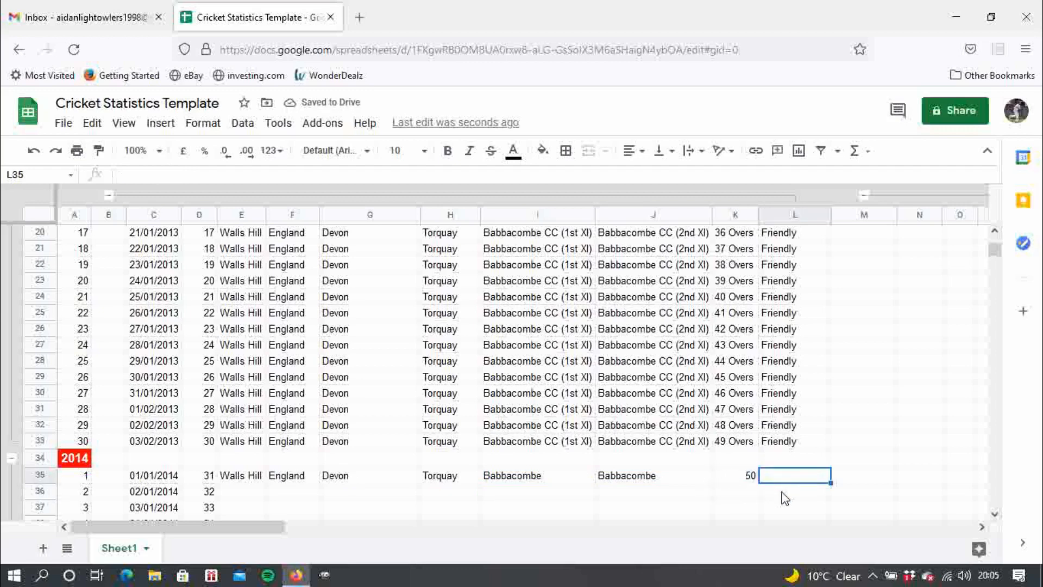
pyautogui.write('Fir')
pyautogui.press('BackSpace')
pyautogui.write('reindly')
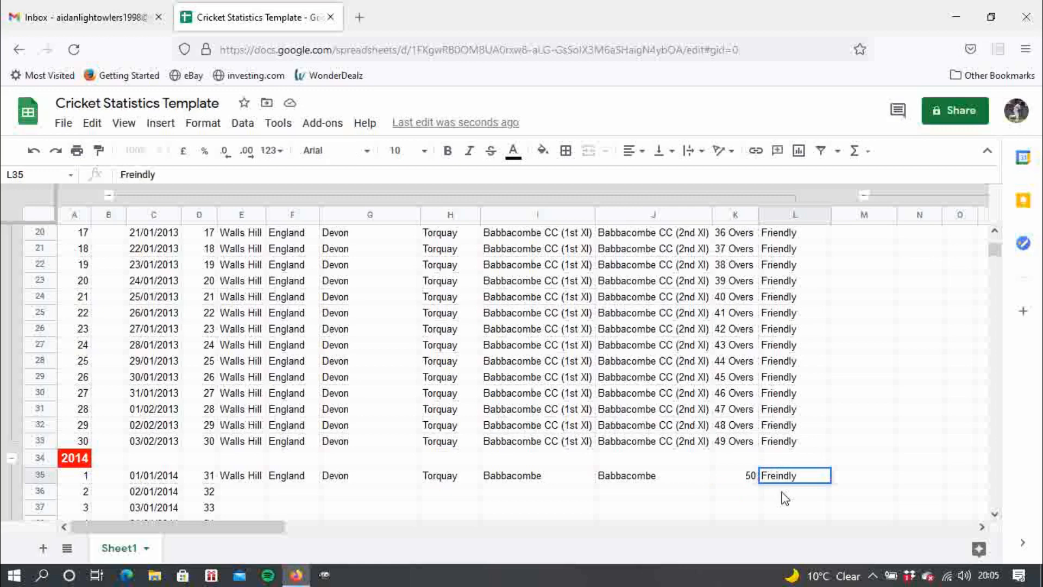
pyautogui.press('Return')
pyautogui.click(792, 478)
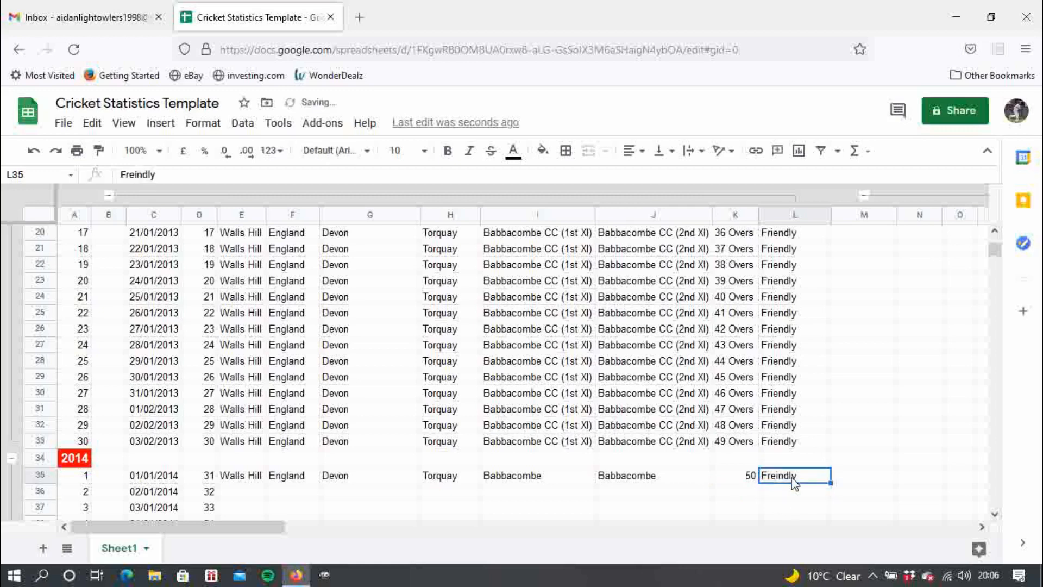
pyautogui.press('BackSpace')
pyautogui.write('Friendly')
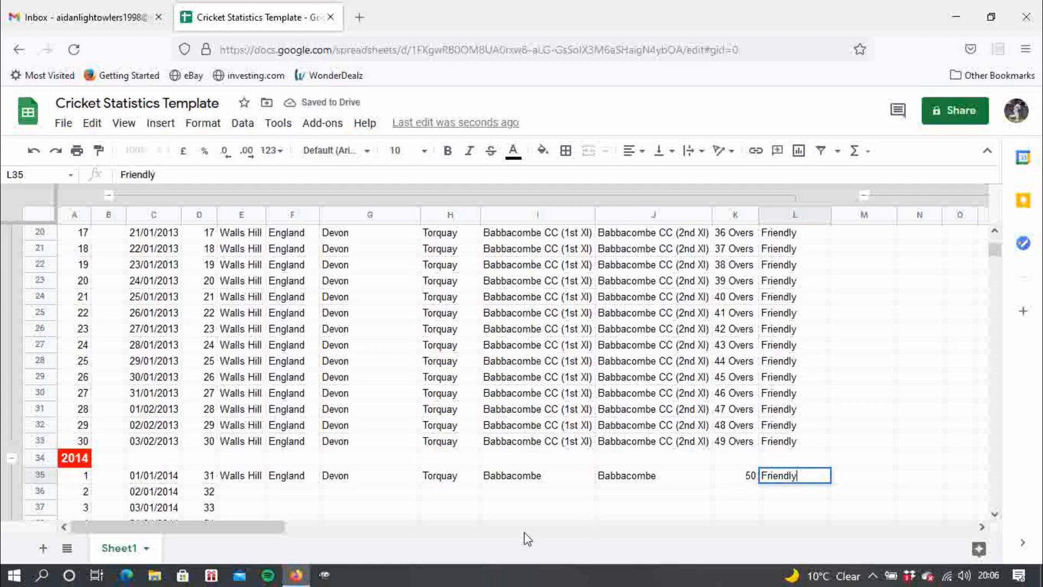
pyautogui.hscroll(1, 524, 537)
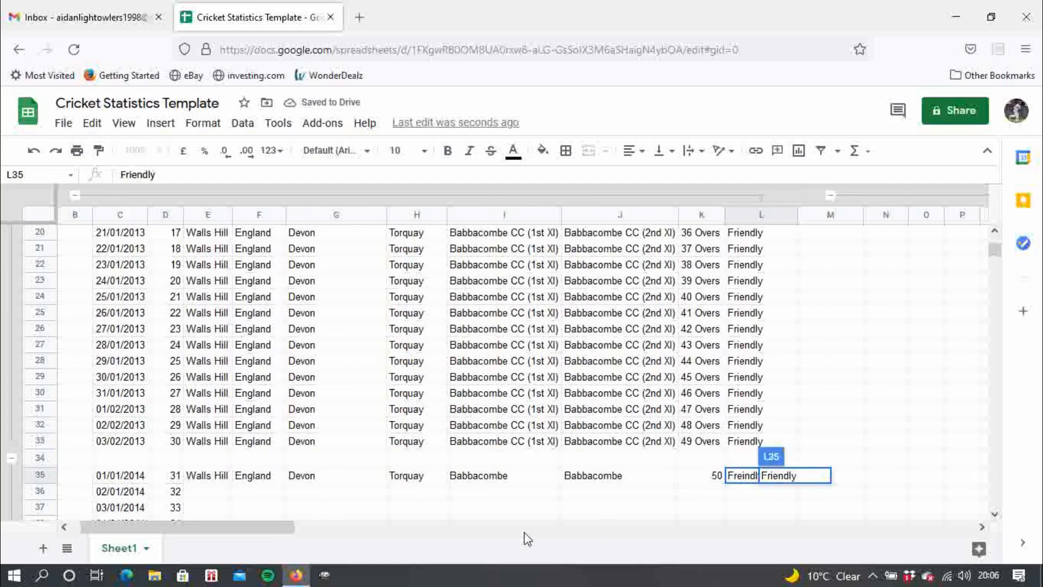
pyautogui.click(512, 513)
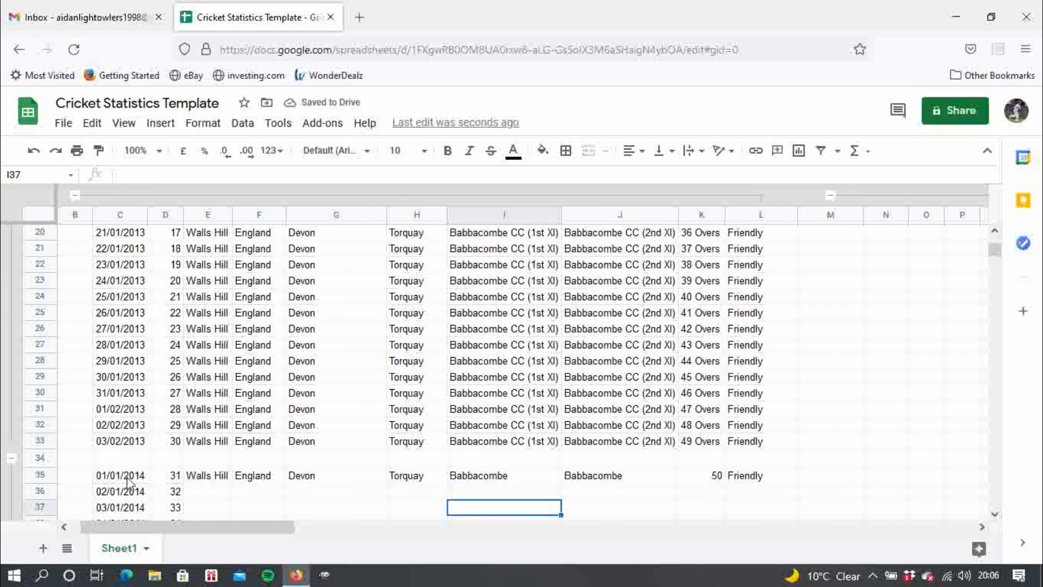
# Fill the first 2014 game's details from GROUND to COMPETITION in E35:L35 down to row 64
pyautogui.click(204, 481)
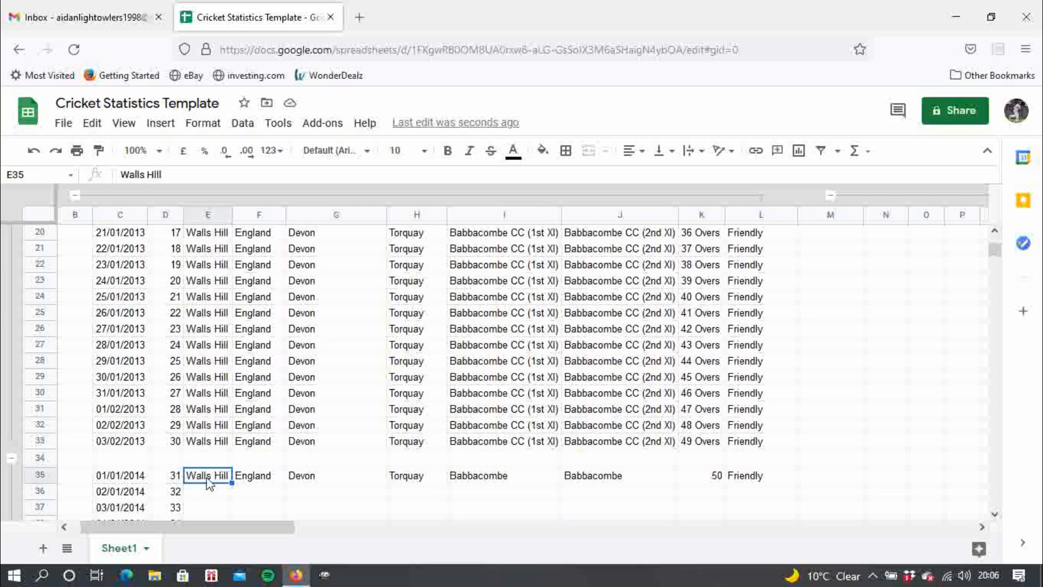
pyautogui.moveTo(209, 483); pyautogui.dragTo(786, 435)
pyautogui.click(854, 414)
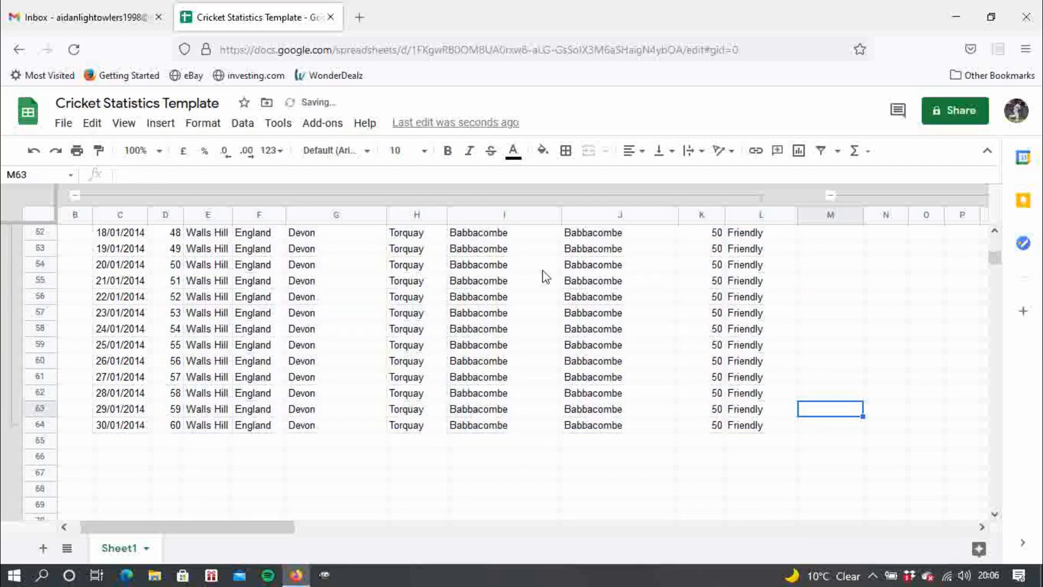
# Collapse the INFO column group so the MATCHES columns sit beside the row numbers
pyautogui.moveTo(995, 258); pyautogui.dragTo(996, 246)
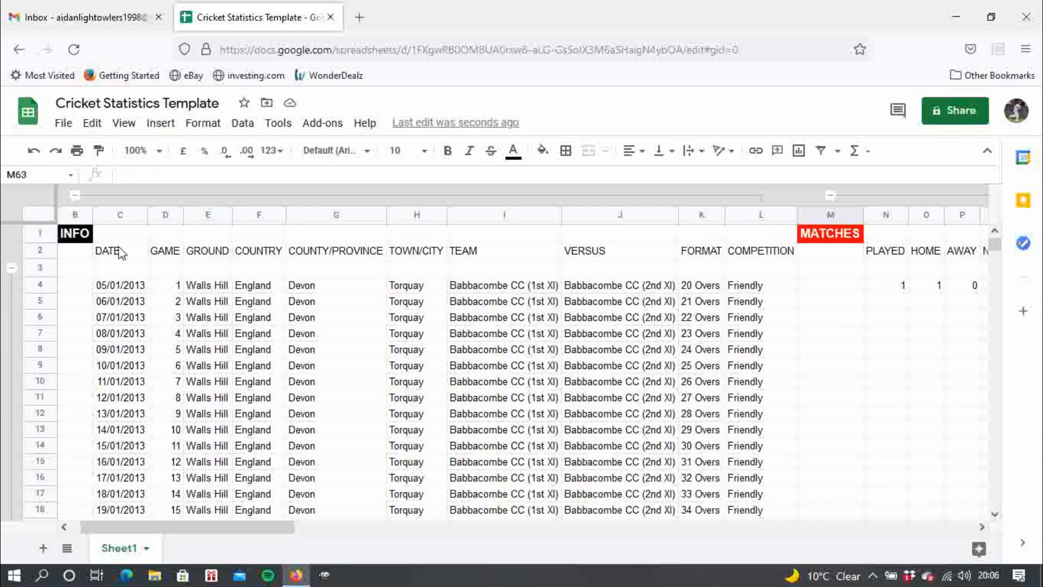
pyautogui.click(76, 194)
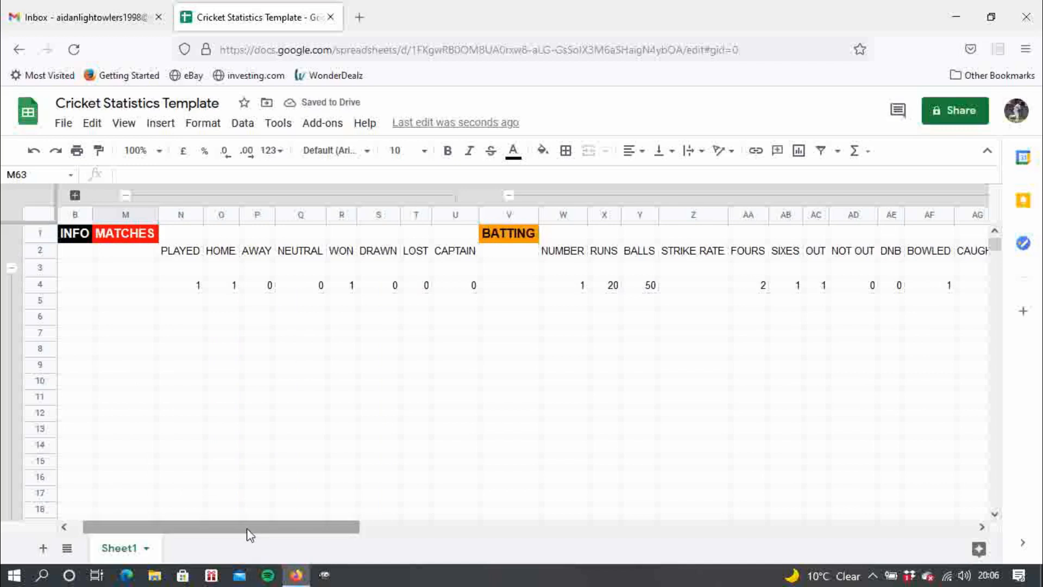
pyautogui.moveTo(246, 530); pyautogui.dragTo(124, 523)
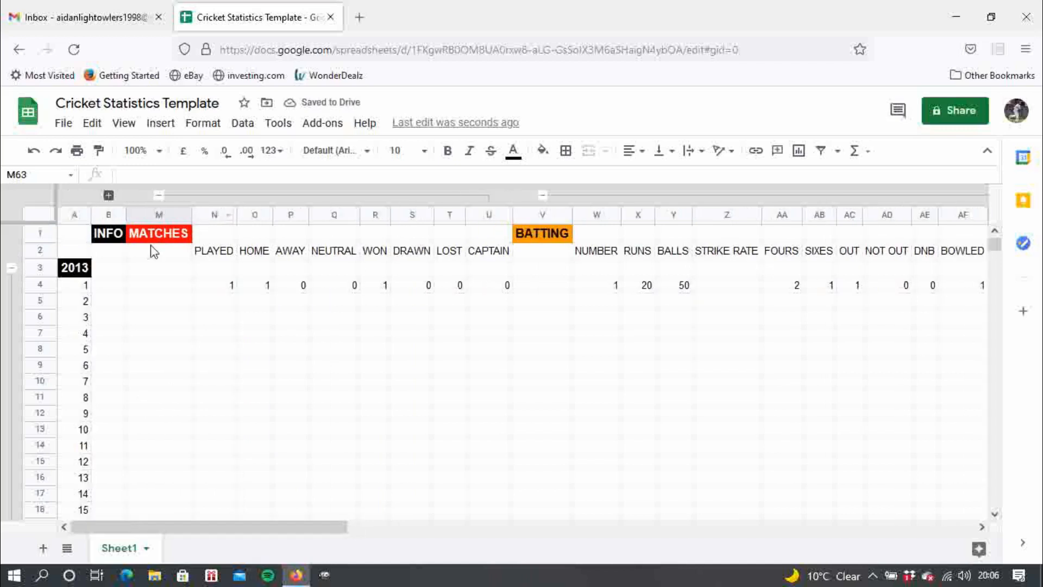
# Enter 1 in the PLAYED column at N5 and fill the 1 from N4 down to N33 for all 2013 games
pyautogui.click(231, 305)
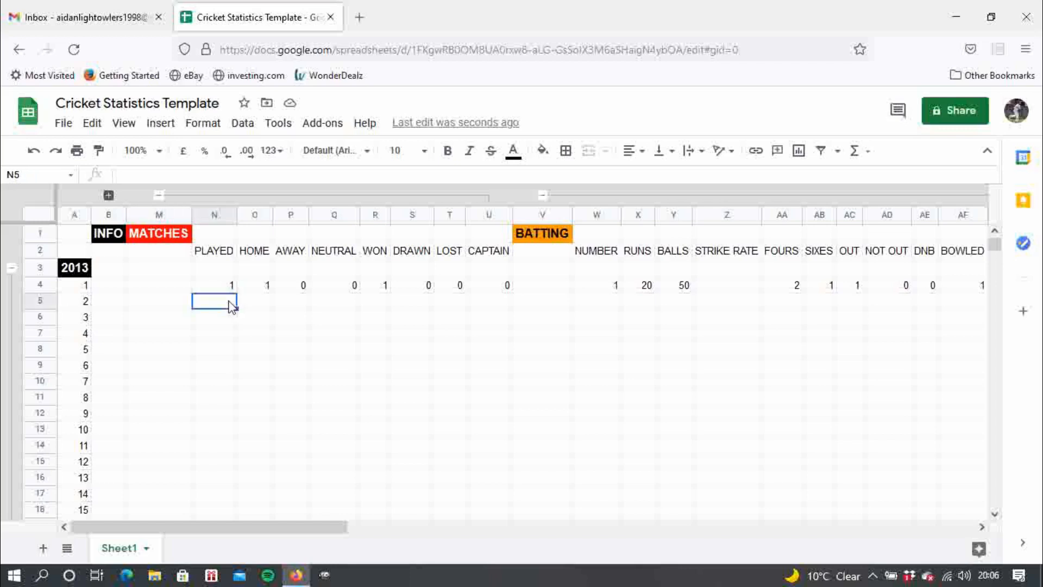
pyautogui.write('1')
pyautogui.press('Return')
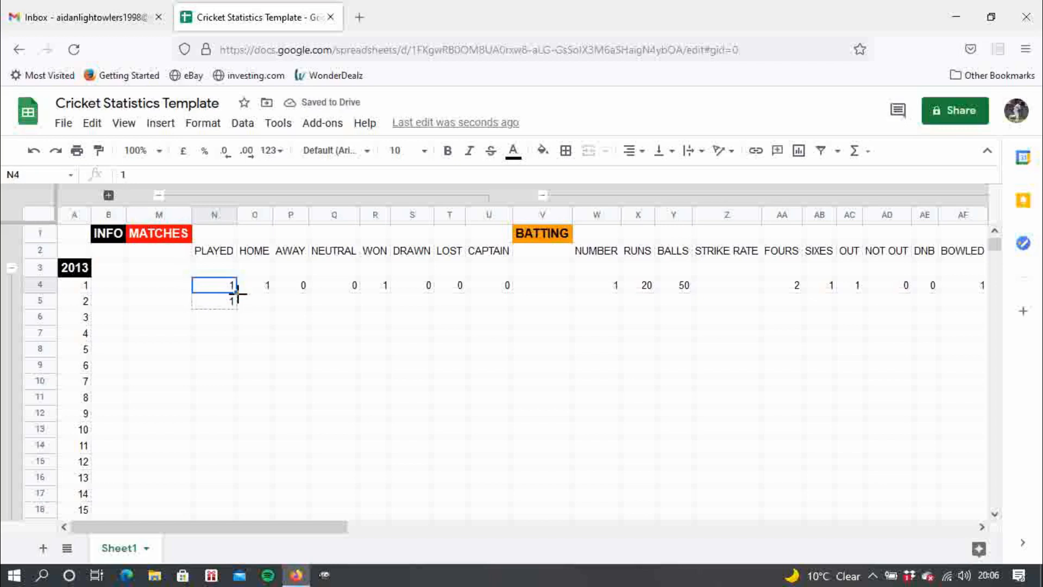
pyautogui.moveTo(236, 293); pyautogui.dragTo(235, 478)
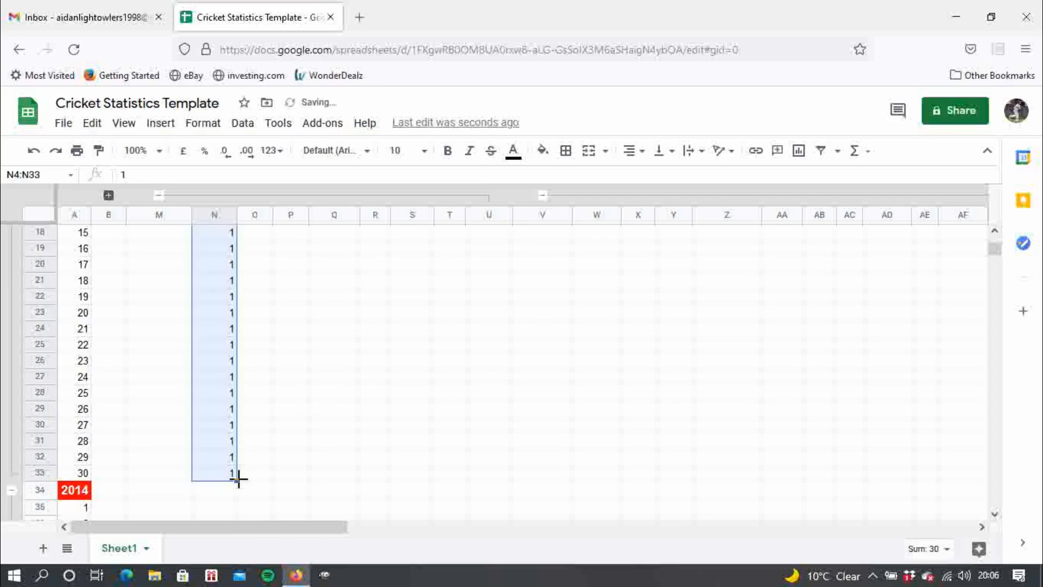
# Enter 1 in N35 and fill it down the PLAYED column to N64 for all 2014 games
pyautogui.click(227, 510)
pyautogui.write('1')
pyautogui.press('Return')
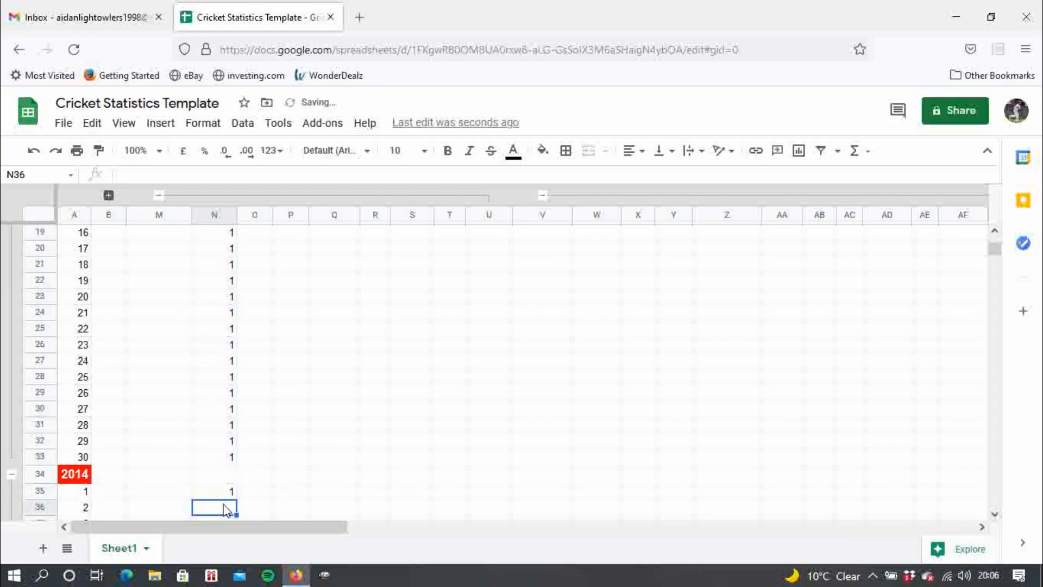
pyautogui.click(225, 492)
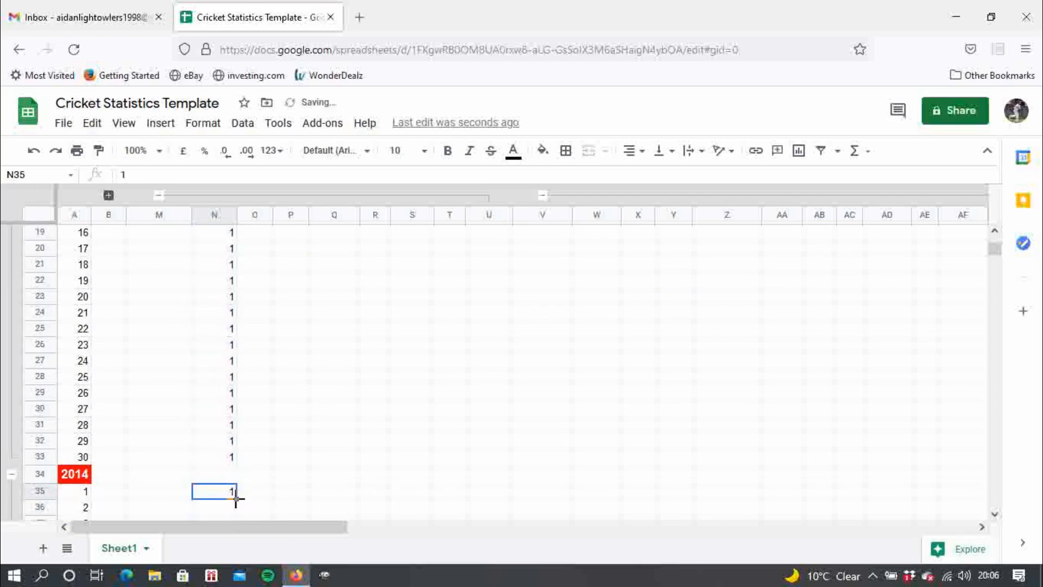
pyautogui.moveTo(235, 498); pyautogui.dragTo(231, 449)
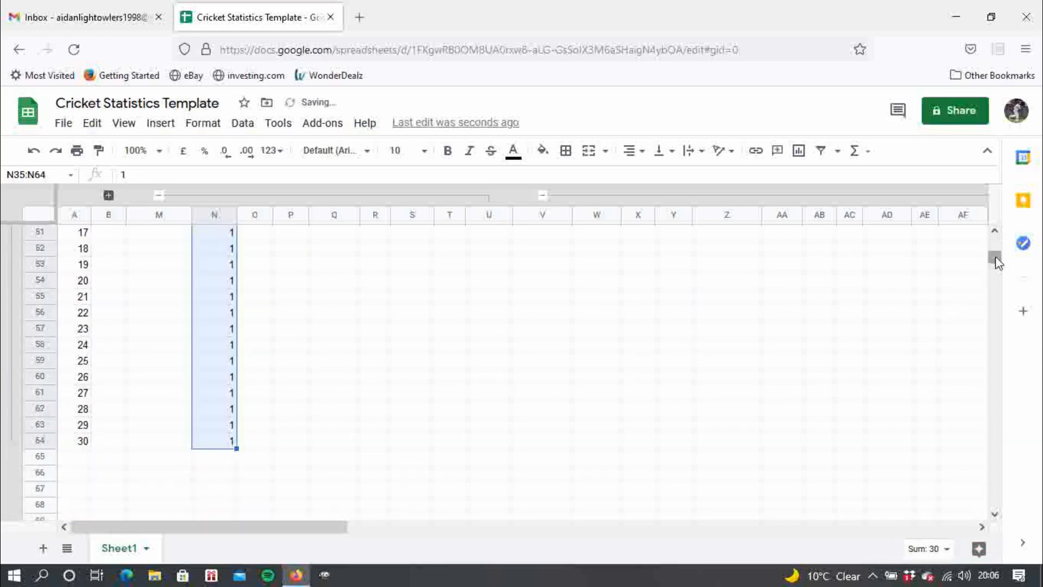
pyautogui.moveTo(998, 263); pyautogui.dragTo(998, 233)
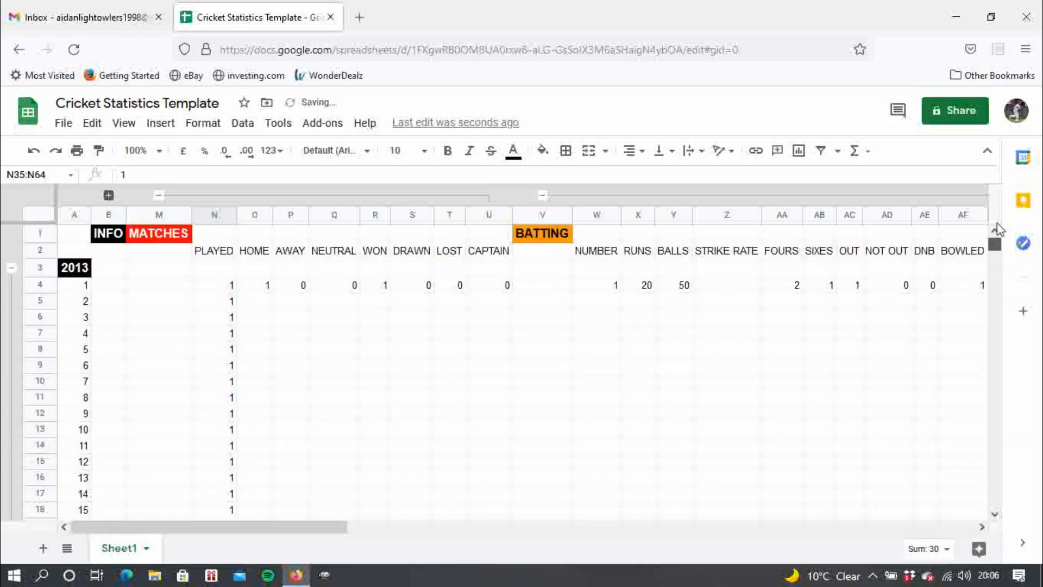
pyautogui.click(225, 238)
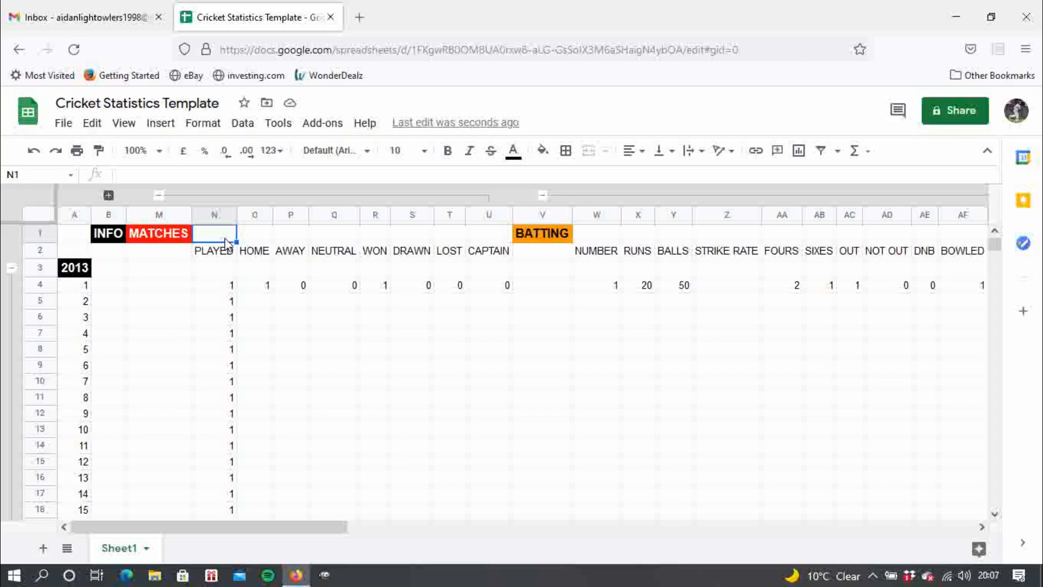
pyautogui.write('=')
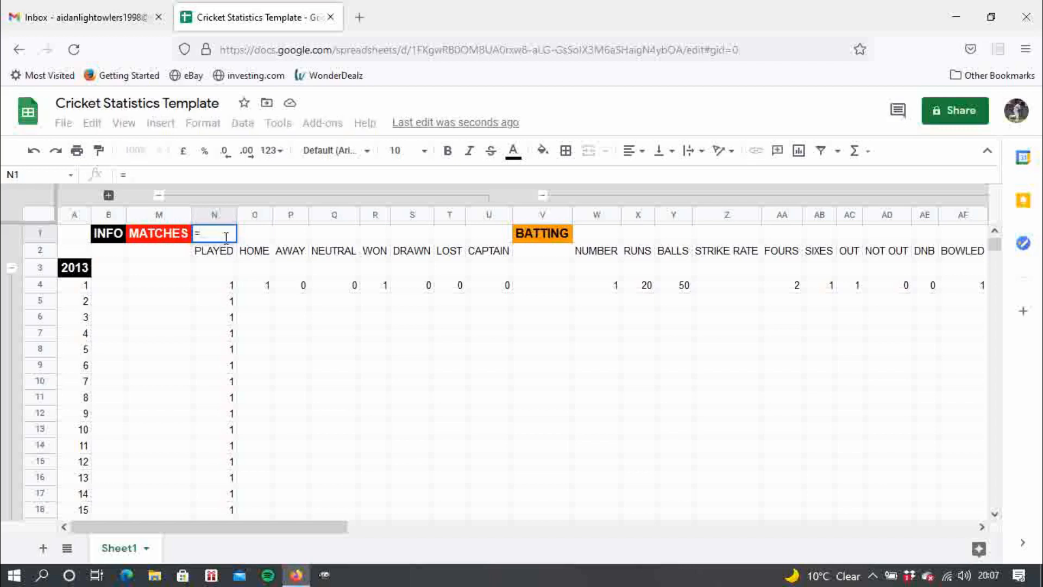
pyautogui.write('F')
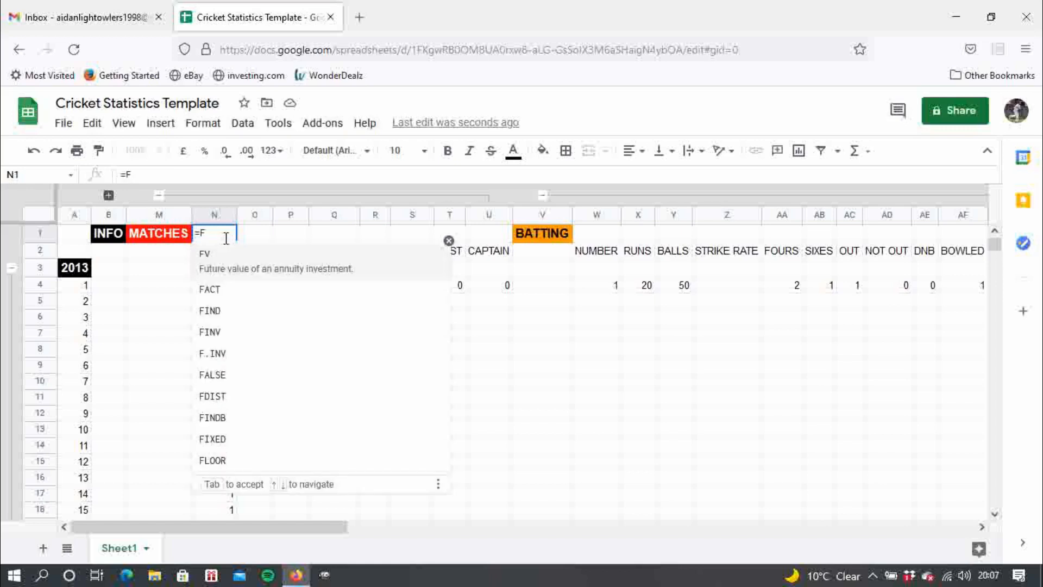
pyautogui.press('BackSpace')
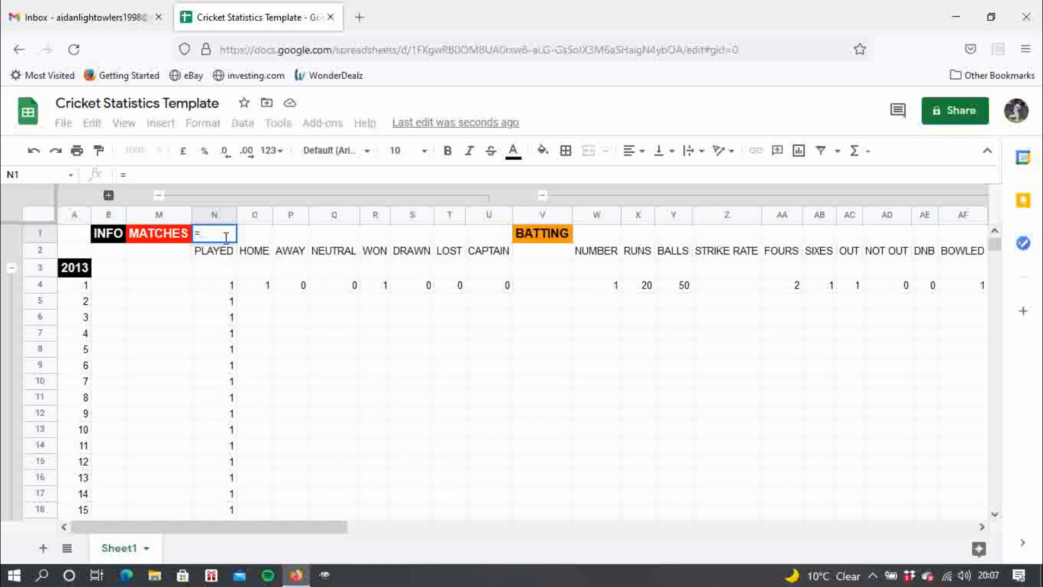
pyautogui.write('SUM')
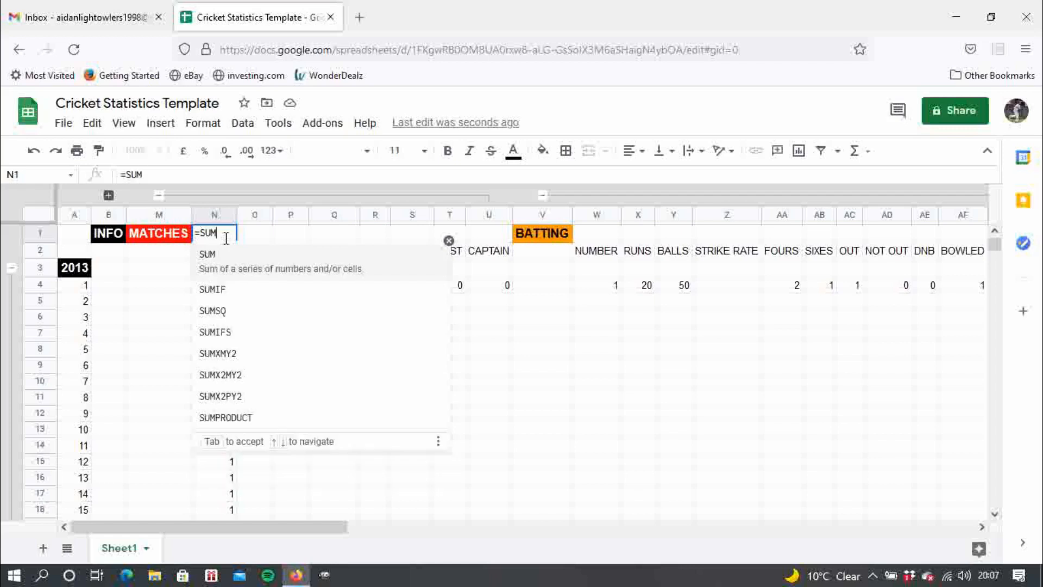
pyautogui.write('(')
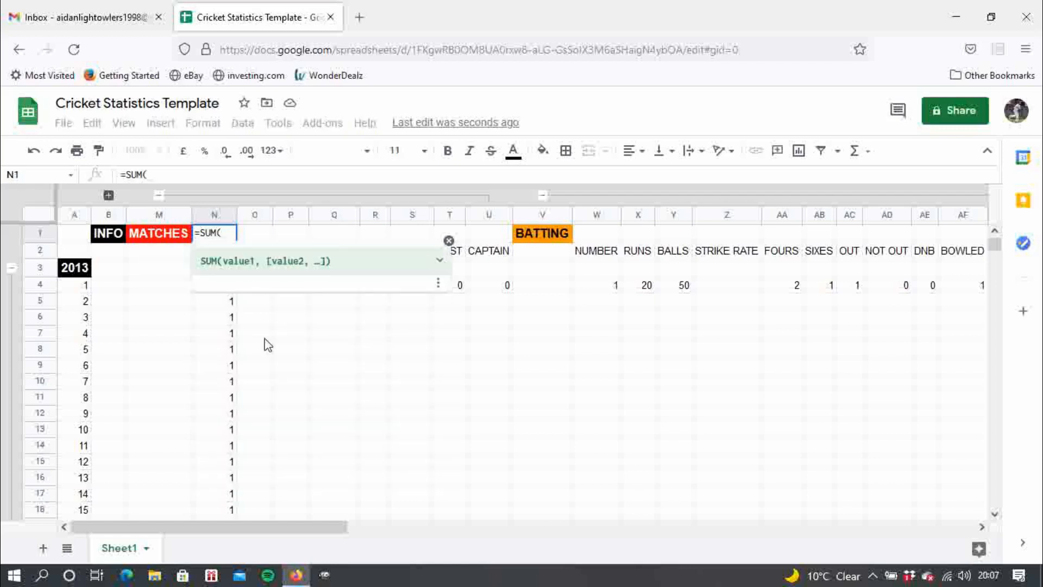
pyautogui.scroll(-3, 249, 329)
pyautogui.hscroll(3, 249, 329)
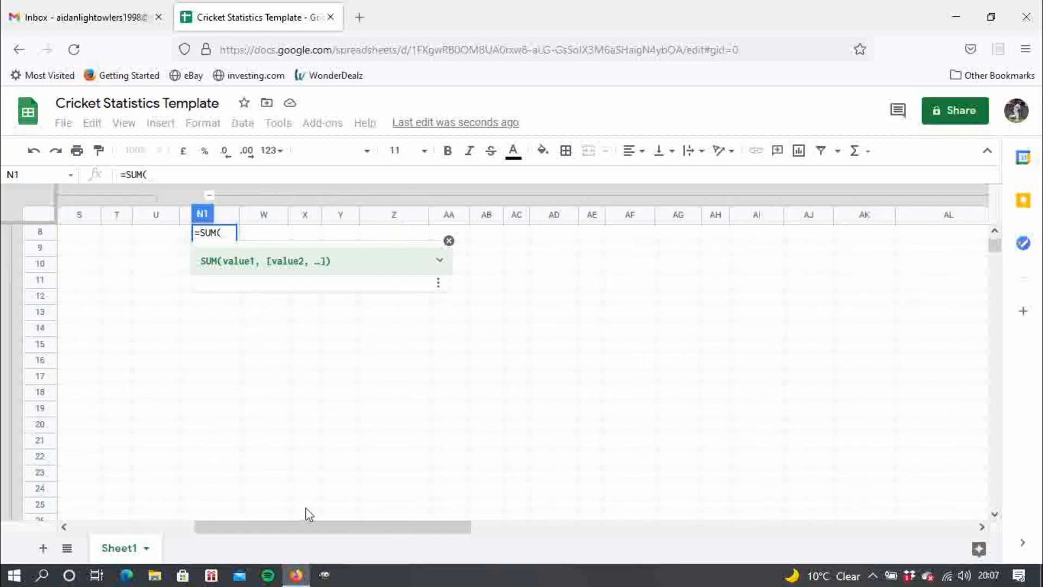
pyautogui.moveTo(282, 530); pyautogui.dragTo(40, 504)
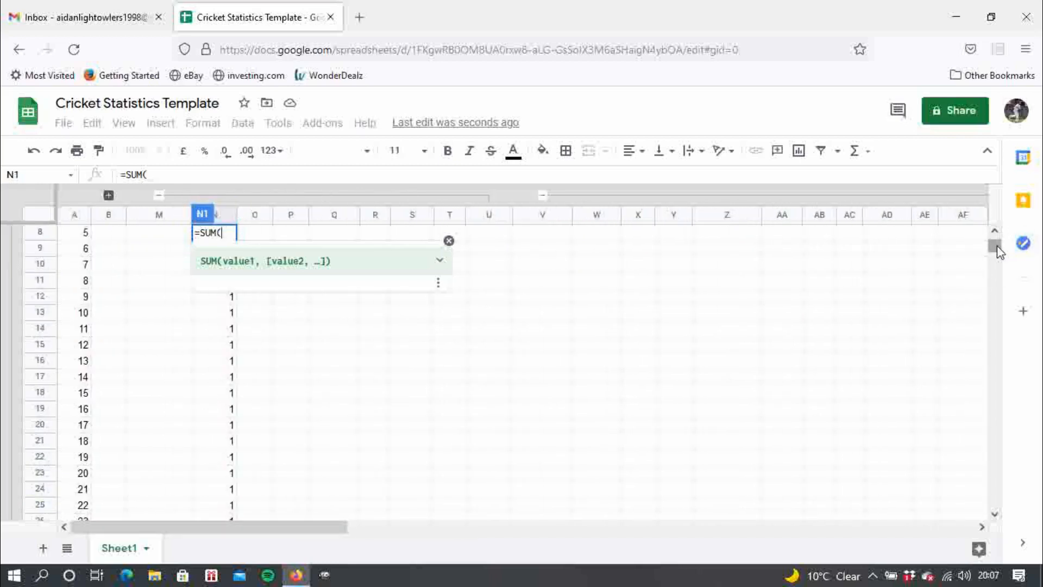
pyautogui.moveTo(998, 251); pyautogui.dragTo(997, 238)
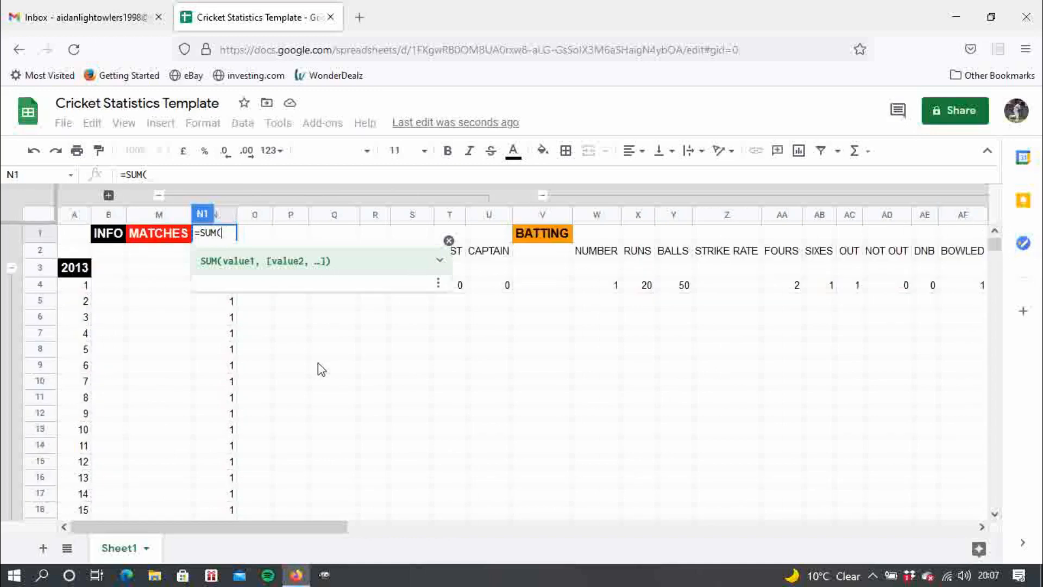
pyautogui.write('N')
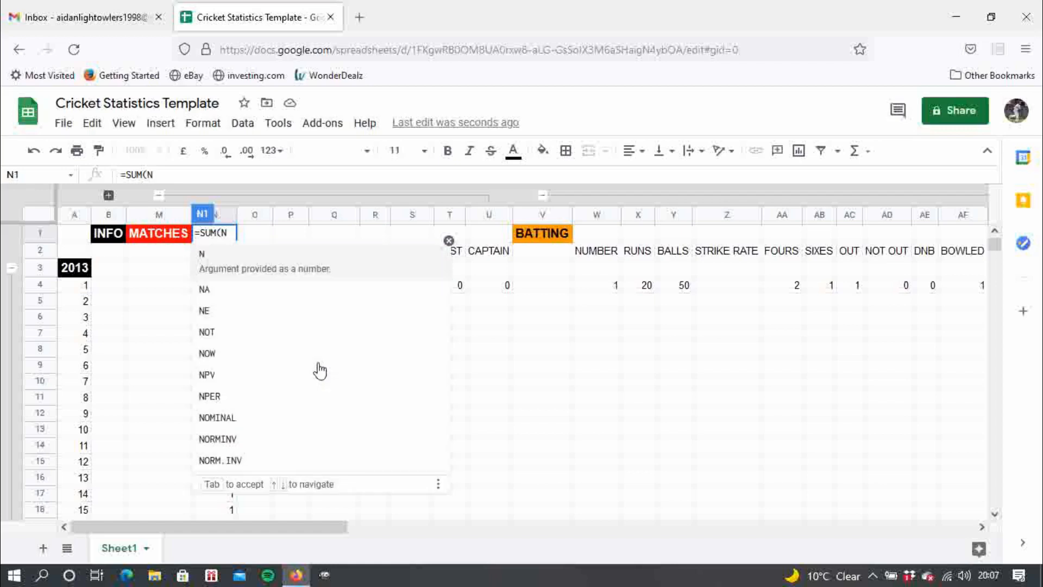
pyautogui.write('4')
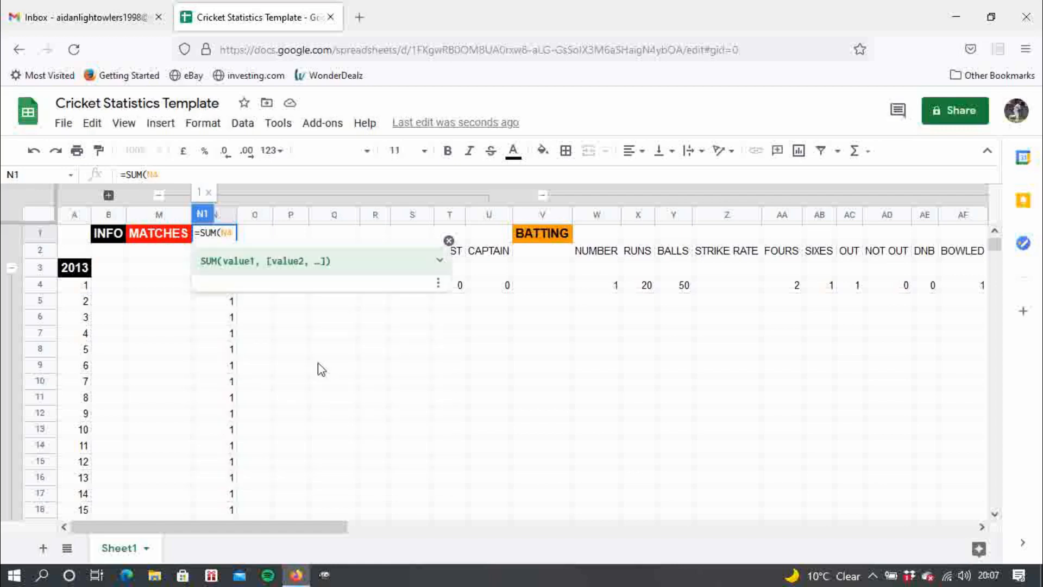
pyautogui.write(':')
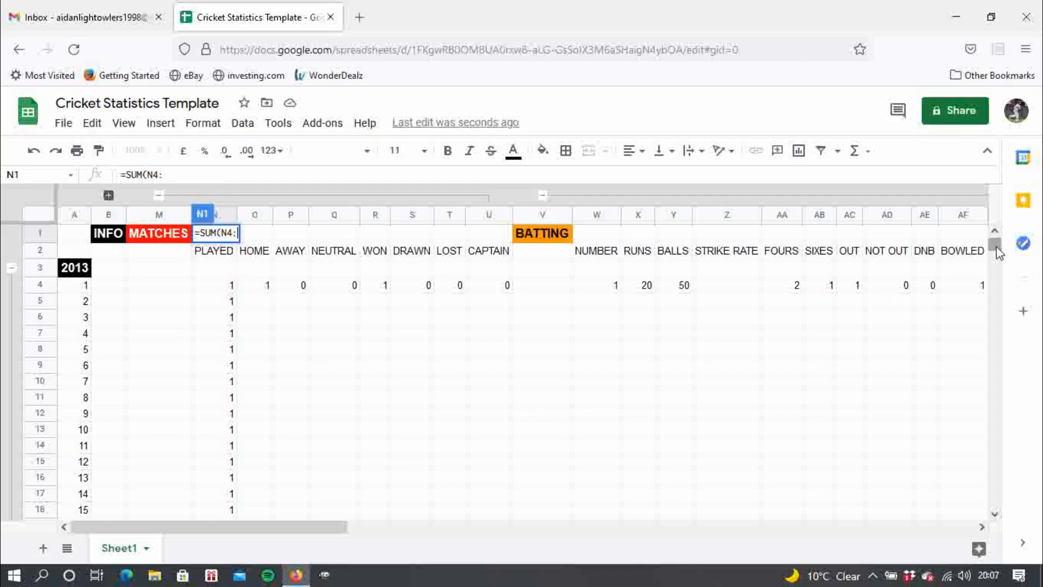
pyautogui.moveTo(997, 251); pyautogui.dragTo(997, 244)
pyautogui.press('BackSpace')
pyautogui.press('BackSpace')
pyautogui.press('BackSpace')
pyautogui.press('BackSpace')
pyautogui.press('BackSpace')
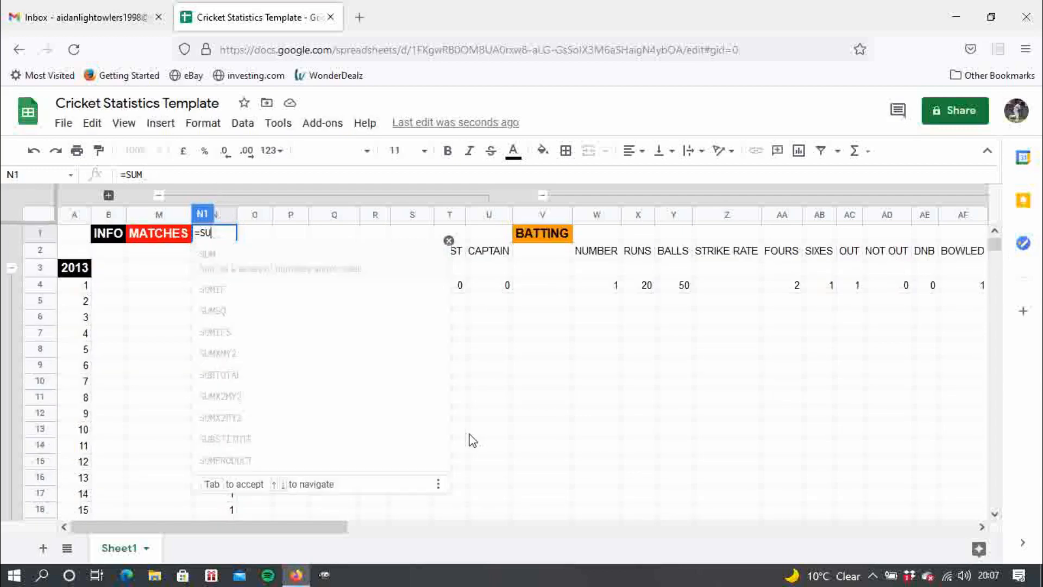
pyautogui.press('Escape')
pyautogui.click(411, 415)
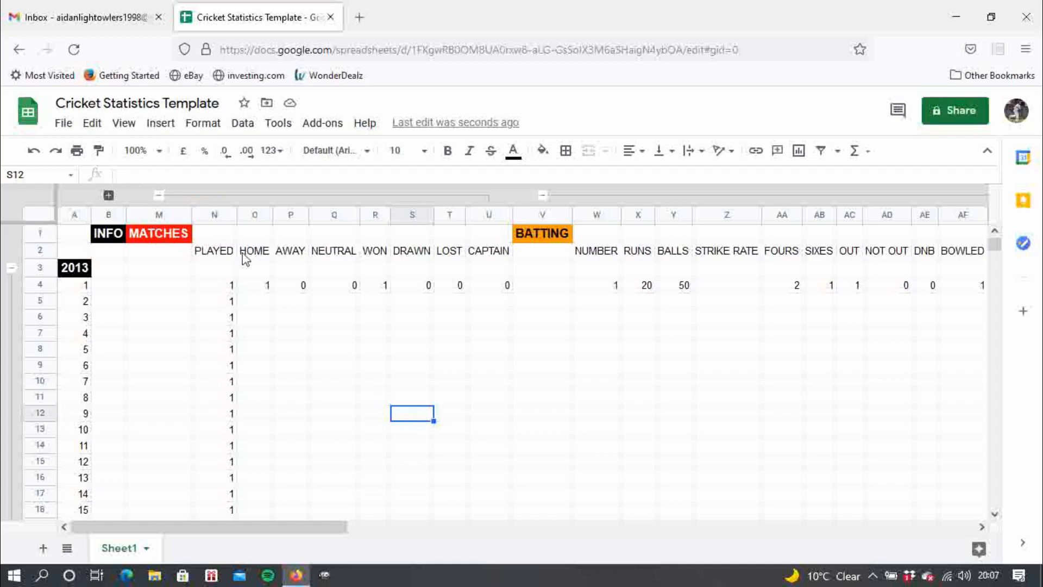
# Enter =SUM(N4:N33) in N3 to total the PLAYED column for the 2013 games
pyautogui.click(216, 270)
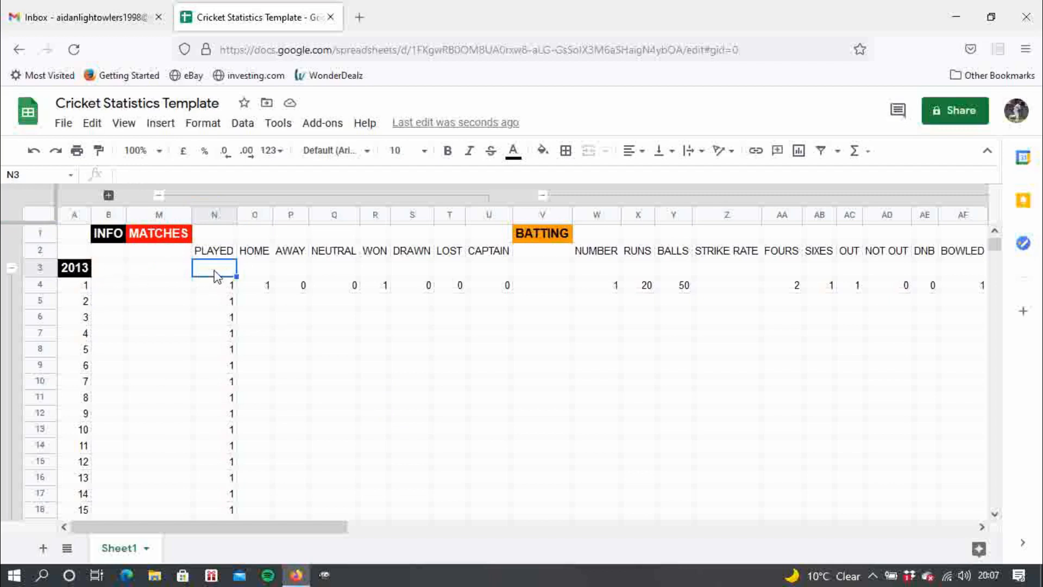
pyautogui.write('=')
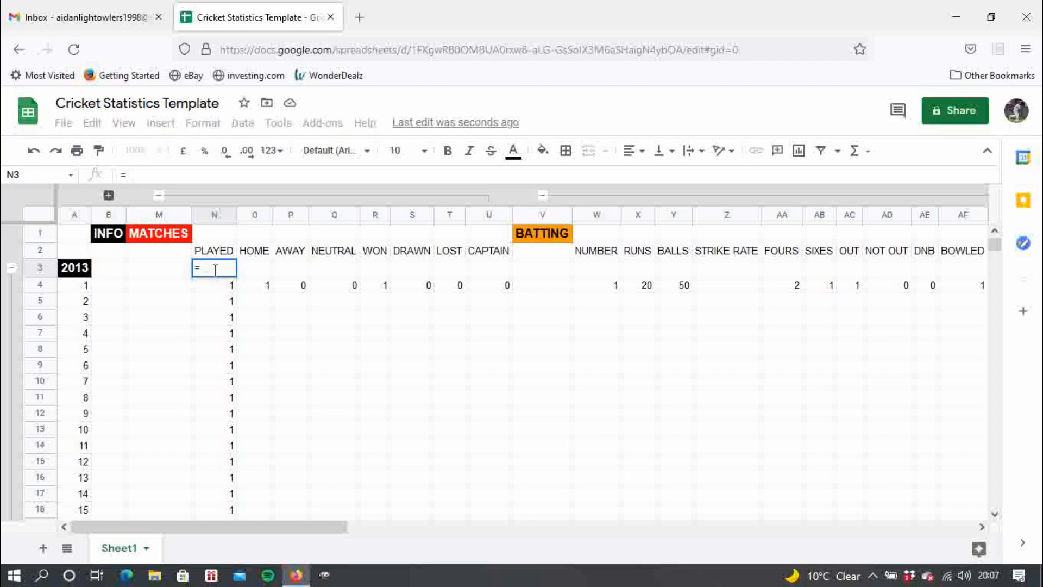
pyautogui.write('SU')
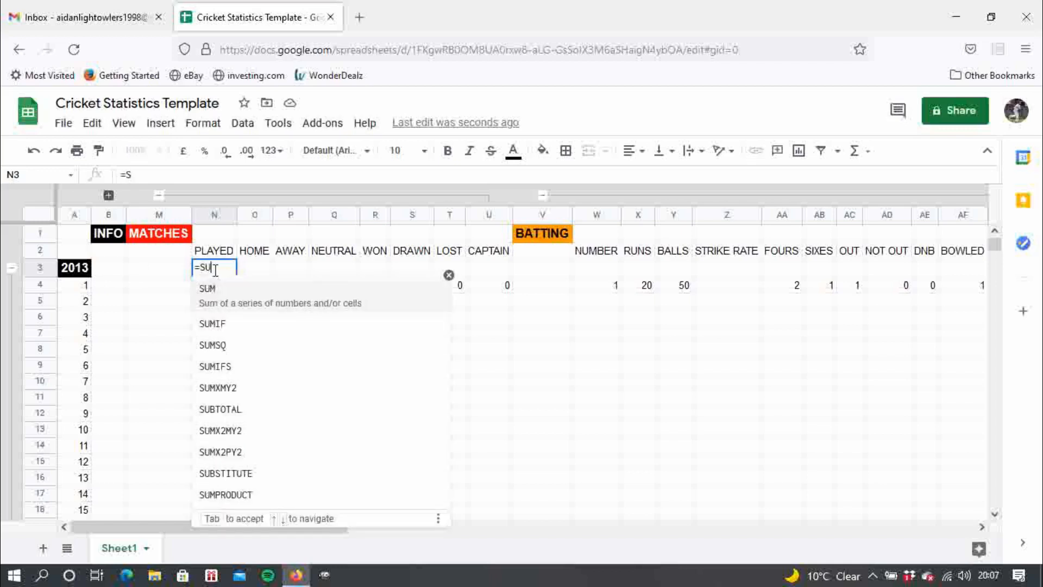
pyautogui.write('M(N$')
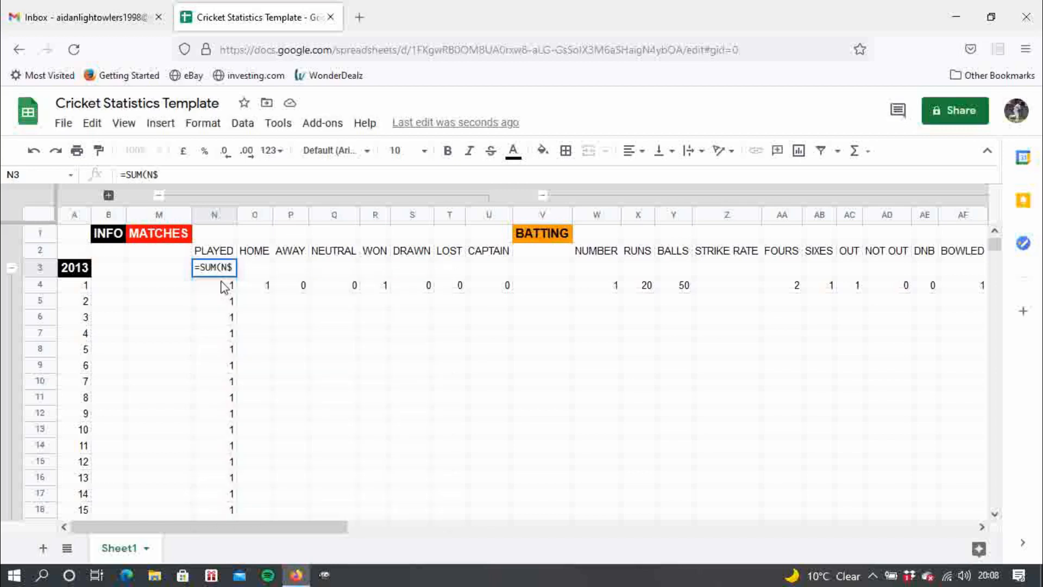
pyautogui.press('BackSpace')
pyautogui.write('4:')
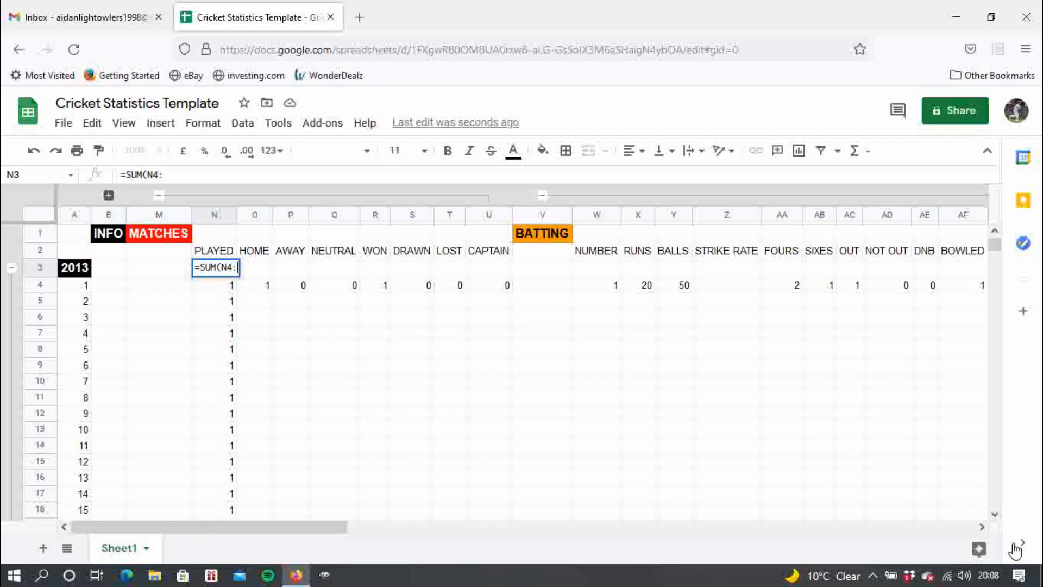
pyautogui.click(994, 514)
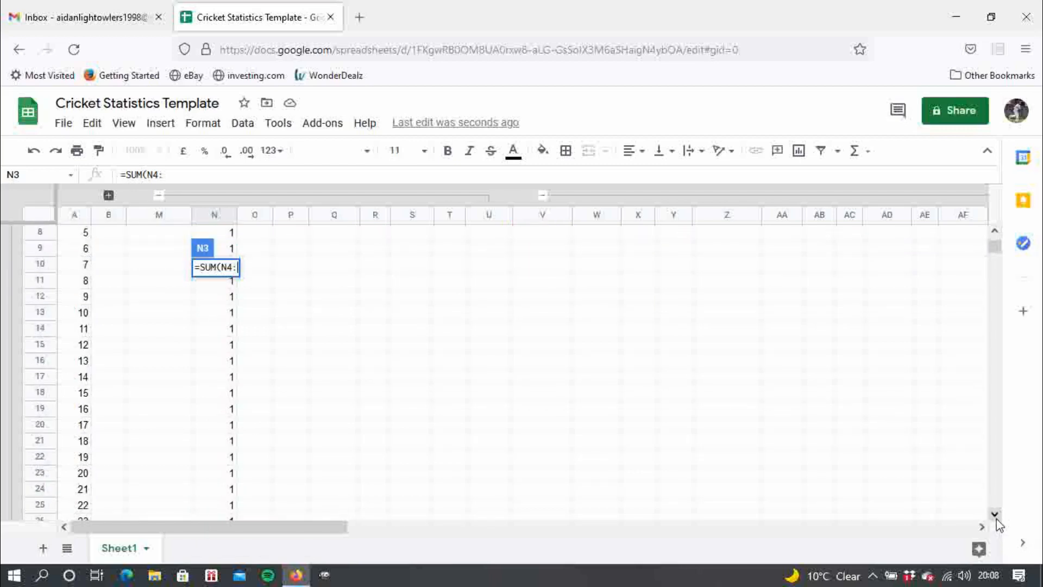
pyautogui.click(997, 519)
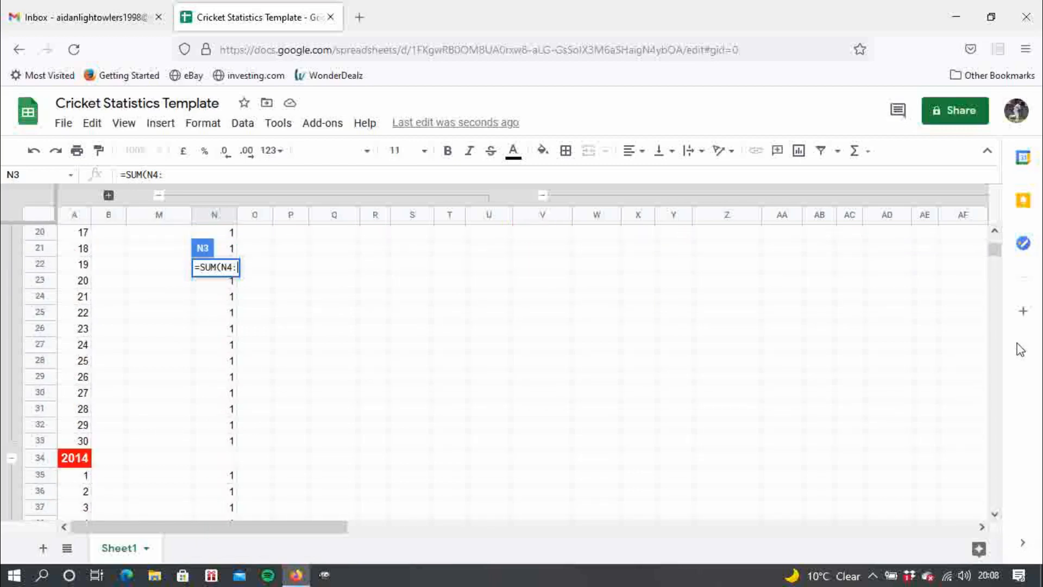
pyautogui.moveTo(997, 252); pyautogui.dragTo(1001, 203)
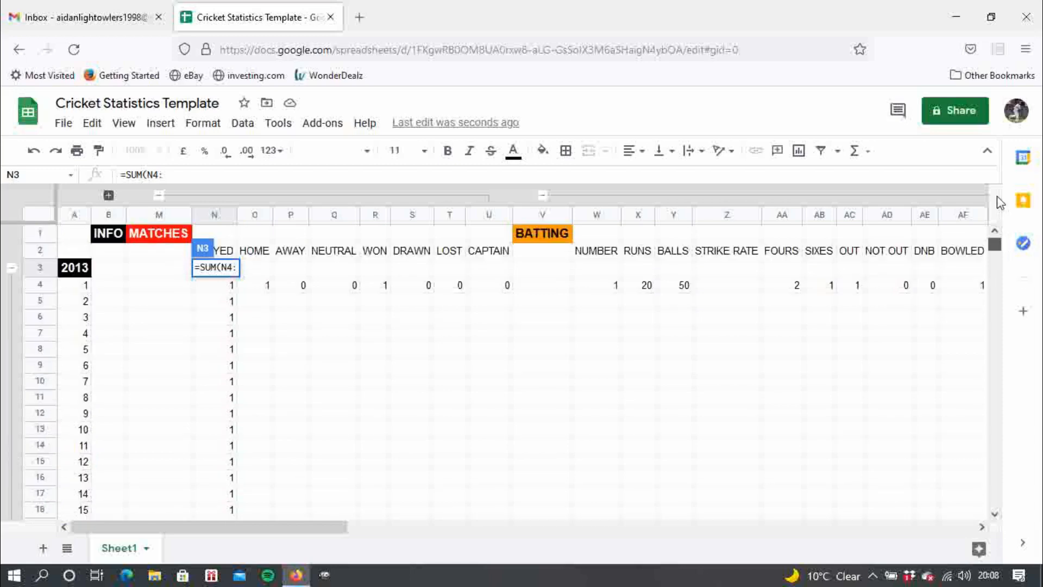
pyautogui.write('N')
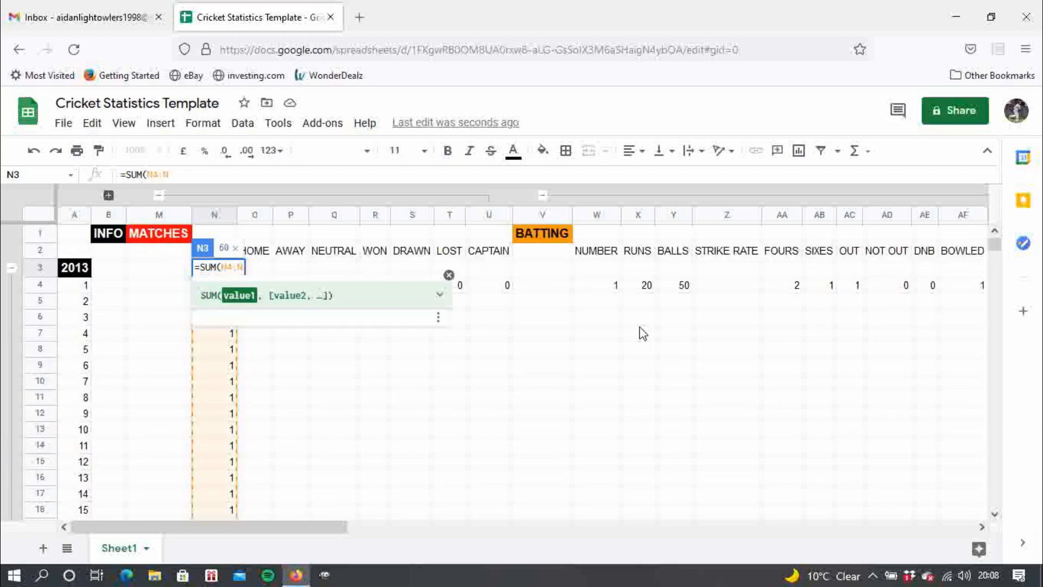
pyautogui.write('33)')
pyautogui.press('Return')
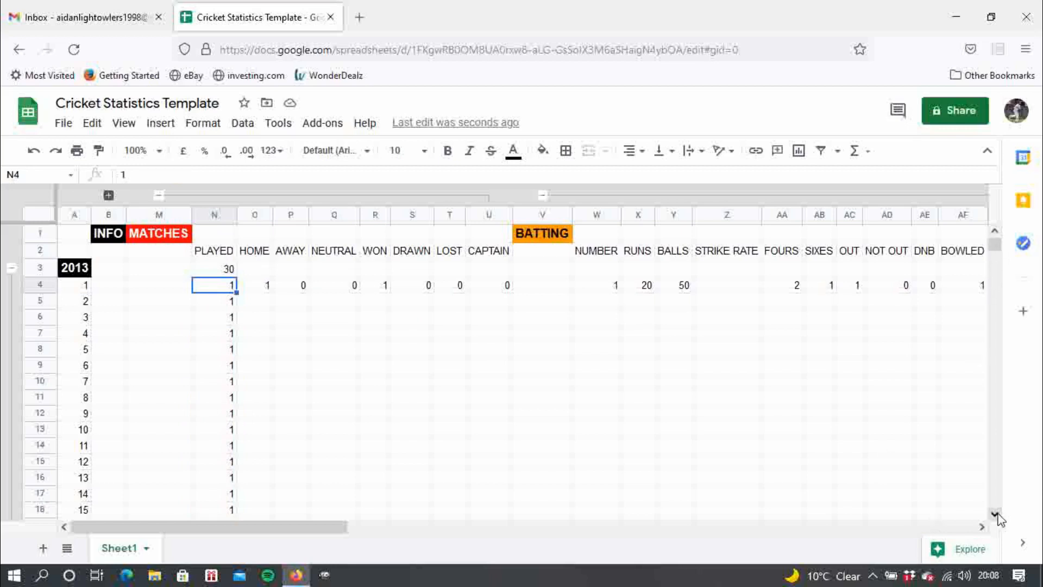
# Format the 2013 PLAYED total in N3 with a red fill and bold white text
pyautogui.click(220, 272)
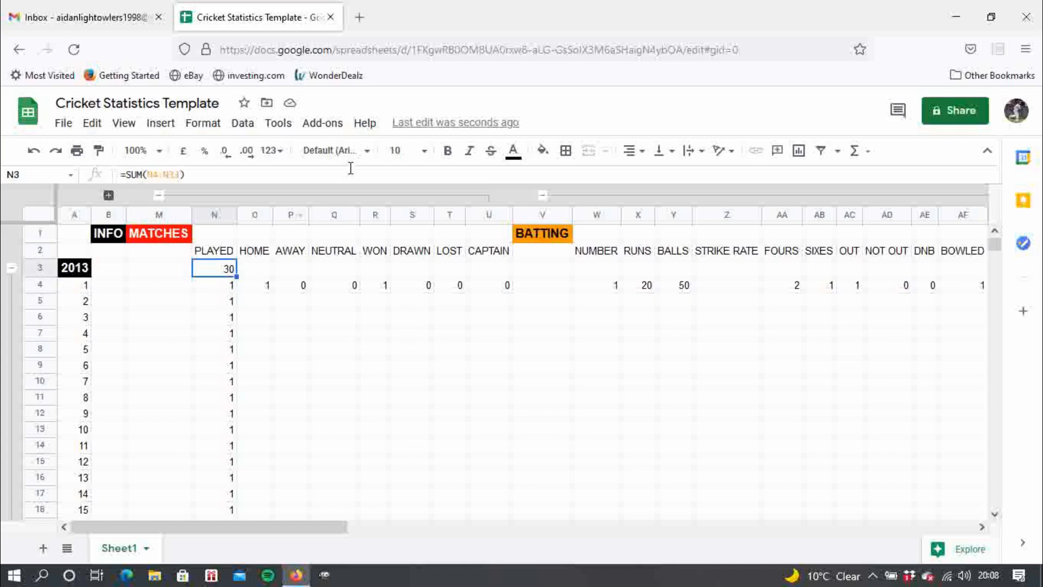
pyautogui.click(514, 153)
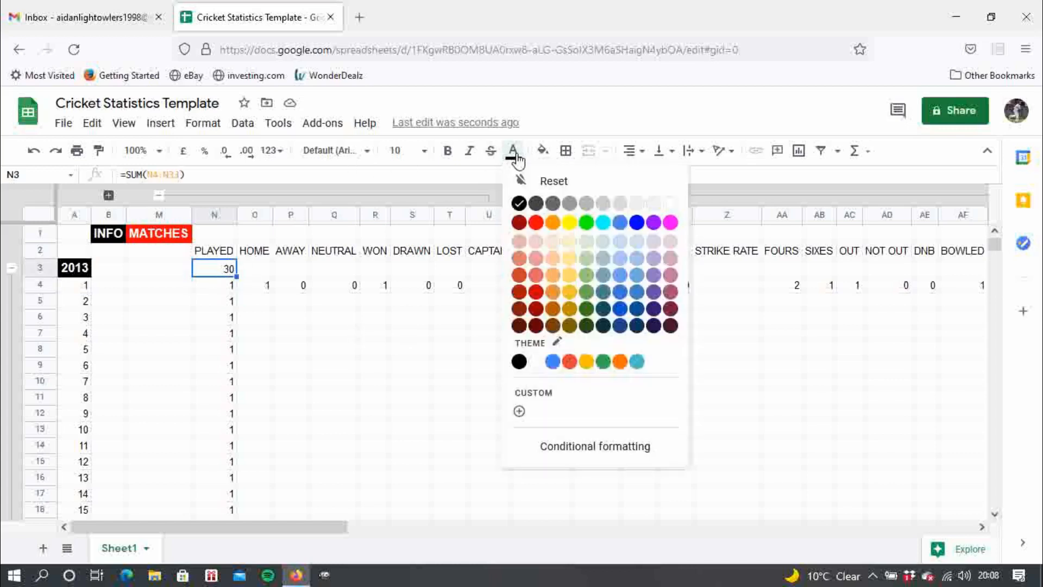
pyautogui.click(543, 152)
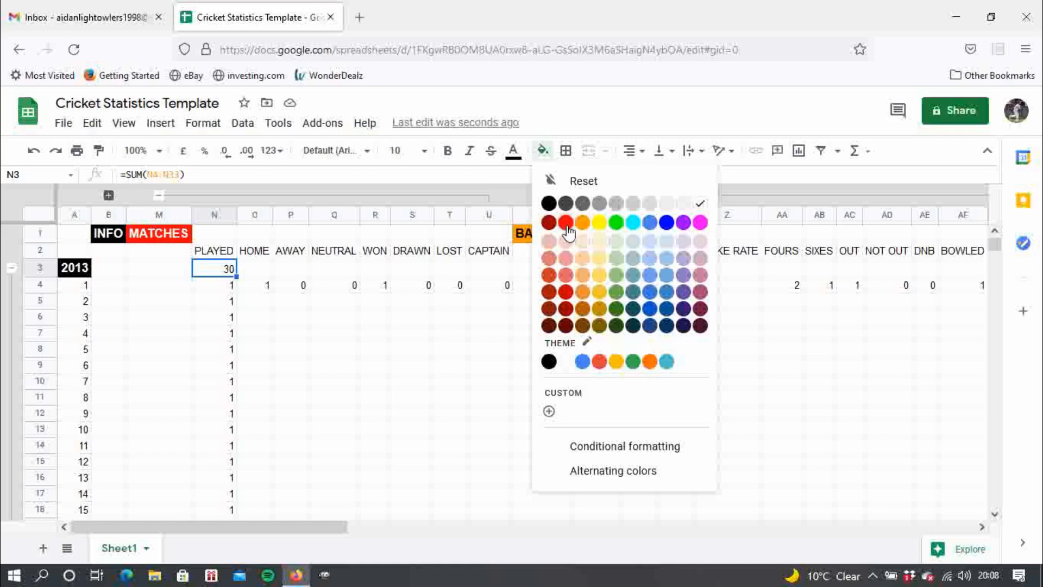
pyautogui.click(566, 224)
pyautogui.click(514, 153)
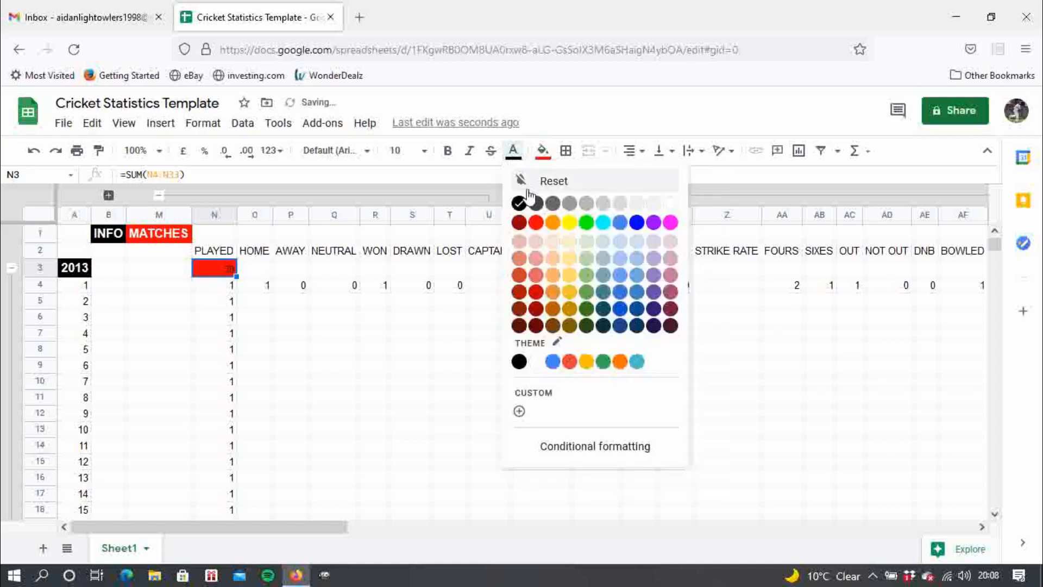
pyautogui.click(671, 208)
pyautogui.click(364, 334)
pyautogui.click(226, 272)
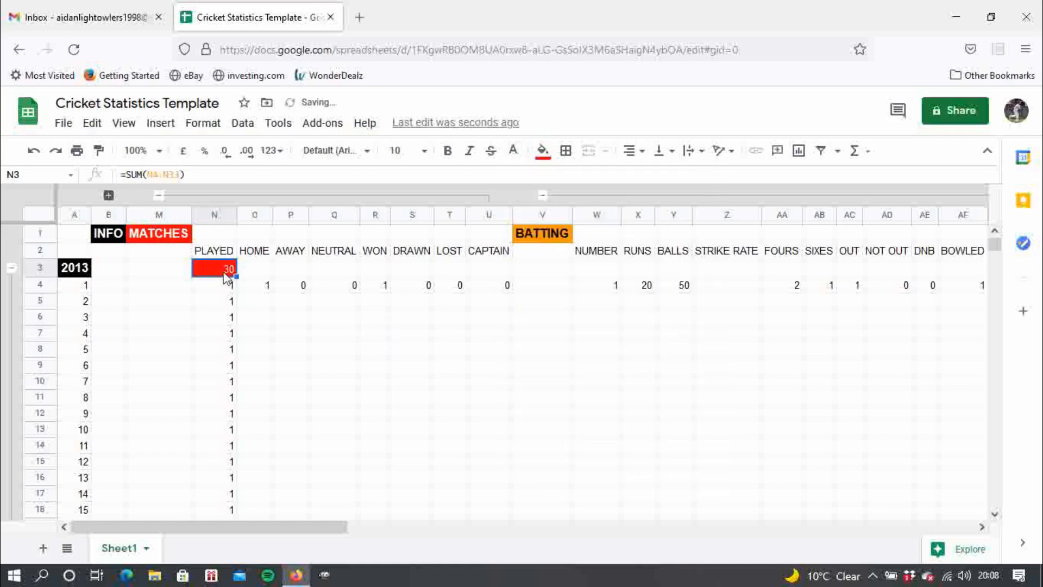
pyautogui.click(448, 151)
pyautogui.click(379, 350)
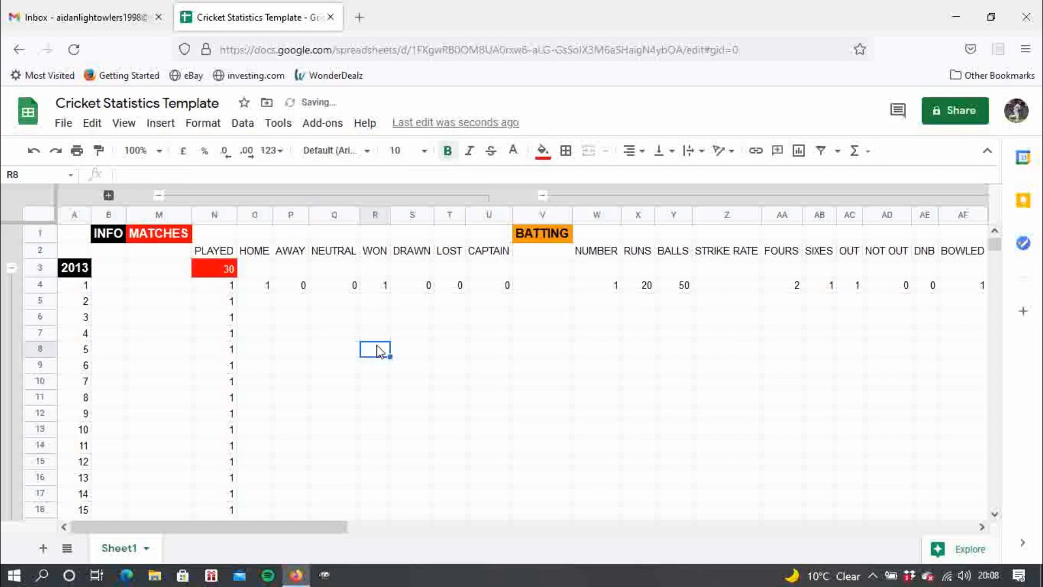
# Enter =SUM(N35:N64) in N34 to total the PLAYED column for the 2014 games
pyautogui.click(994, 514)
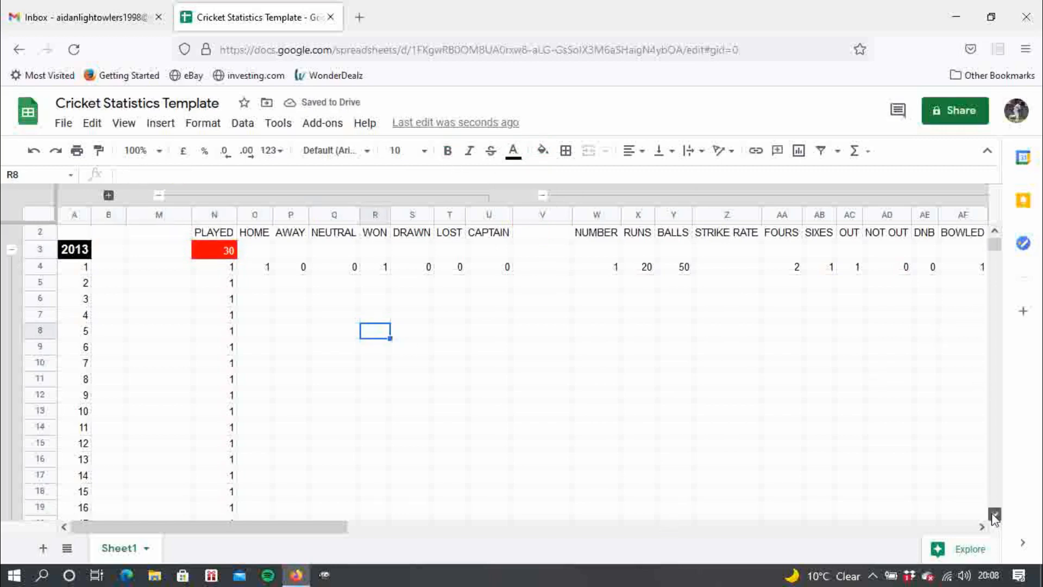
pyautogui.click(994, 514)
pyautogui.click(994, 514)
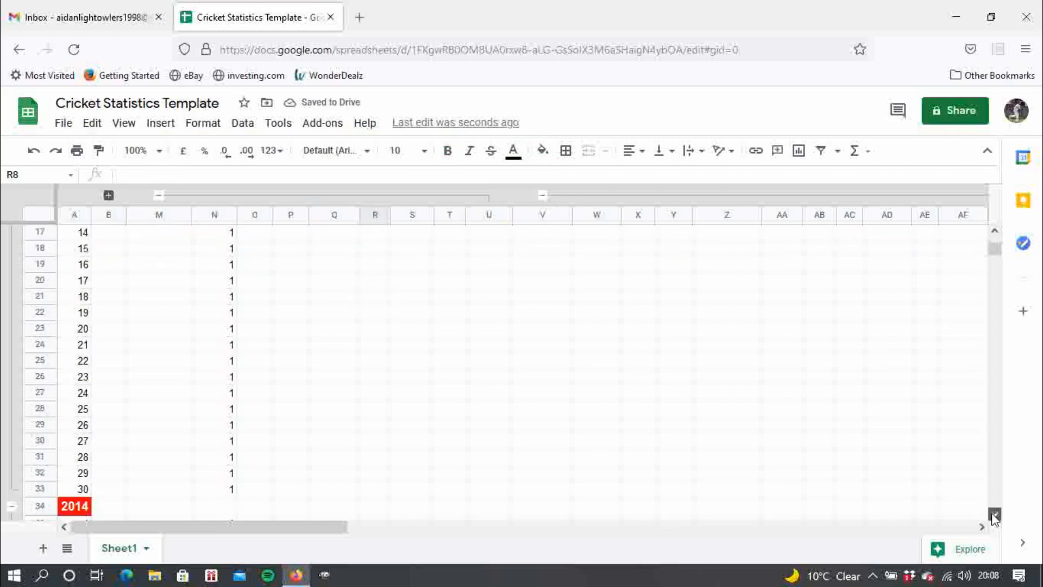
pyautogui.click(995, 514)
pyautogui.click(994, 514)
pyautogui.click(994, 514)
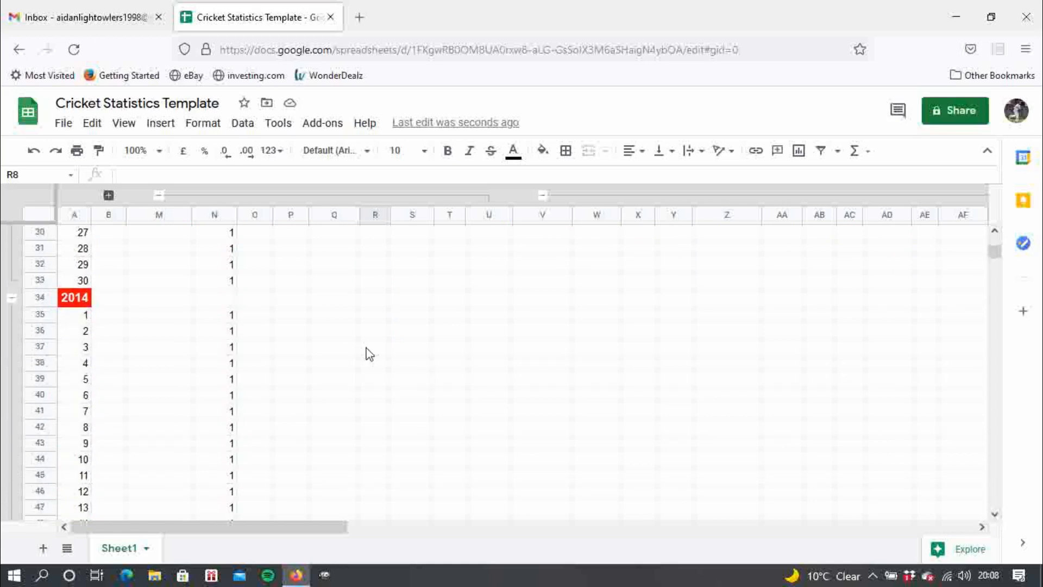
pyautogui.click(208, 303)
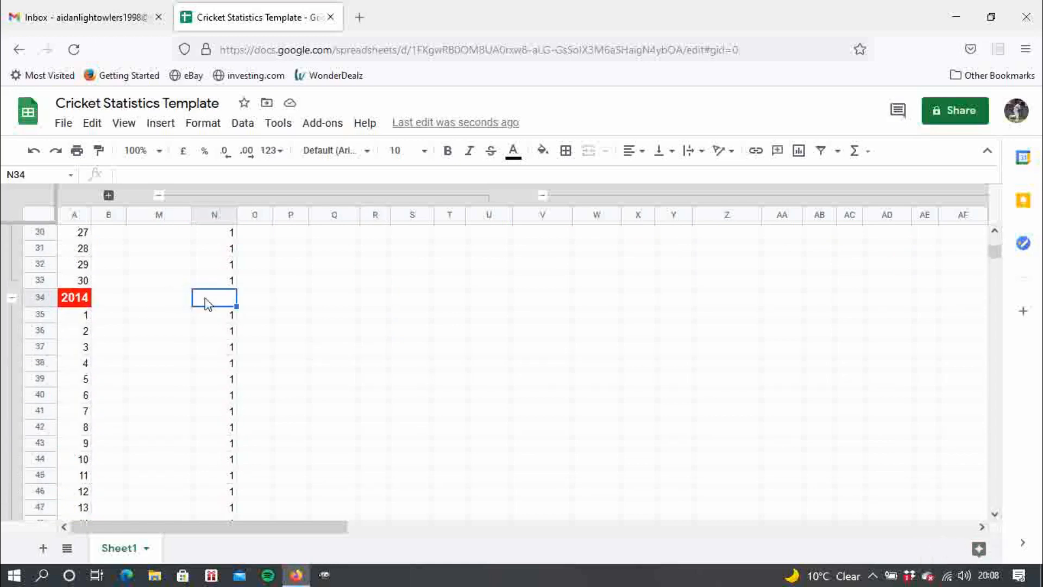
pyautogui.write('=S')
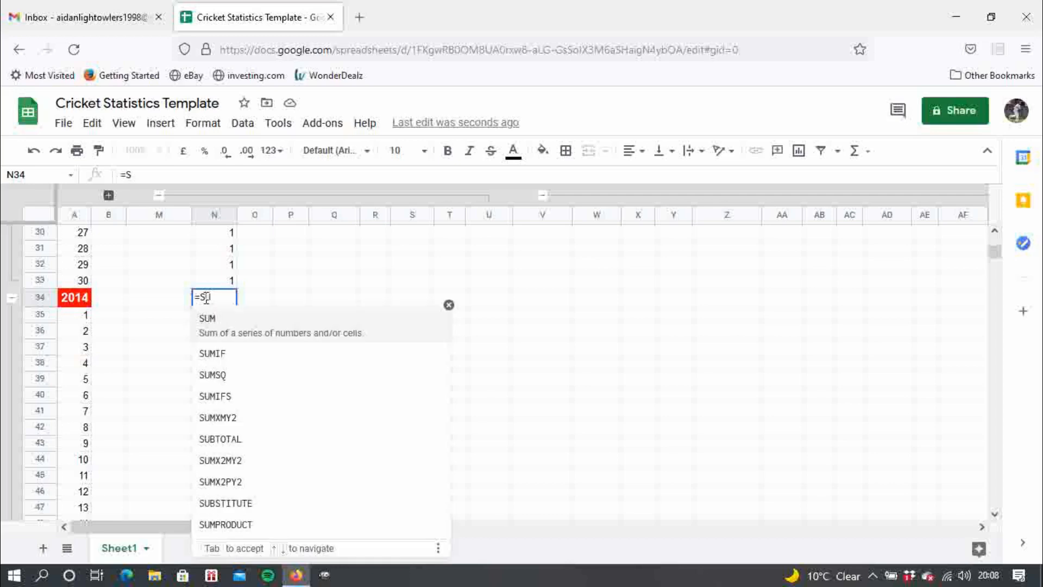
pyautogui.write('UM(')
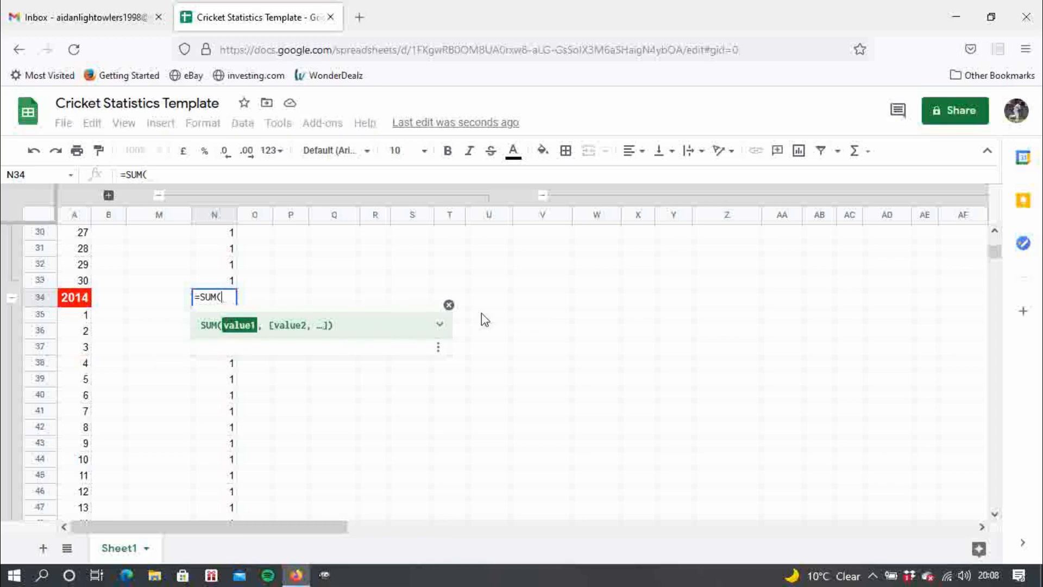
pyautogui.click(448, 308)
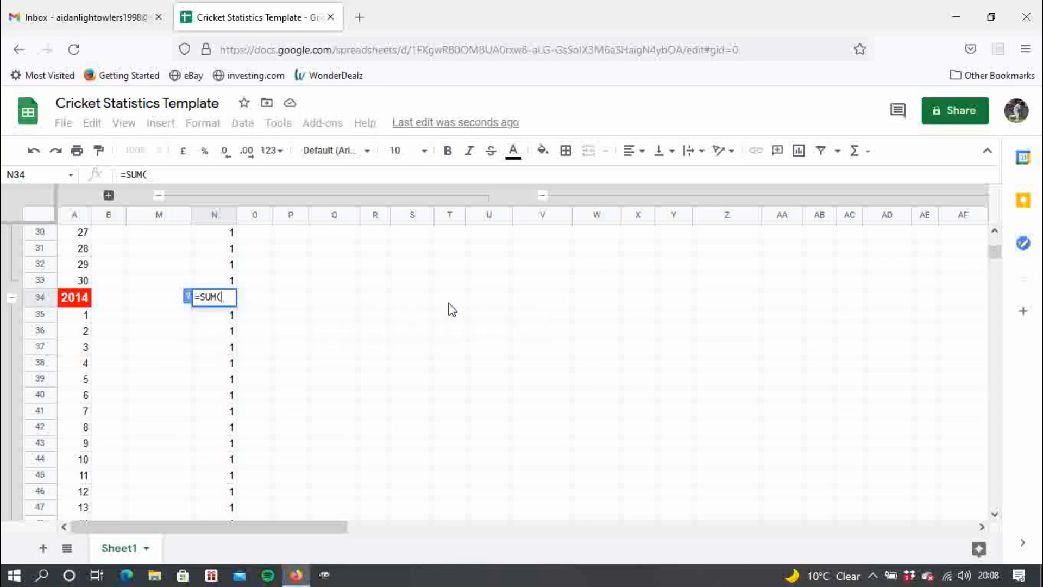
pyautogui.click(223, 317)
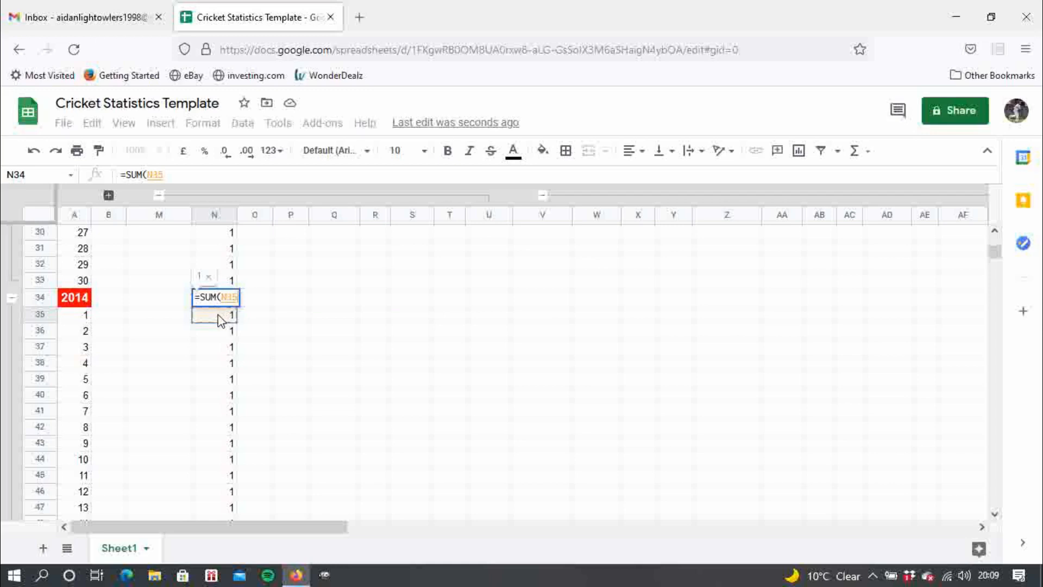
pyautogui.moveTo(221, 319); pyautogui.dragTo(226, 399)
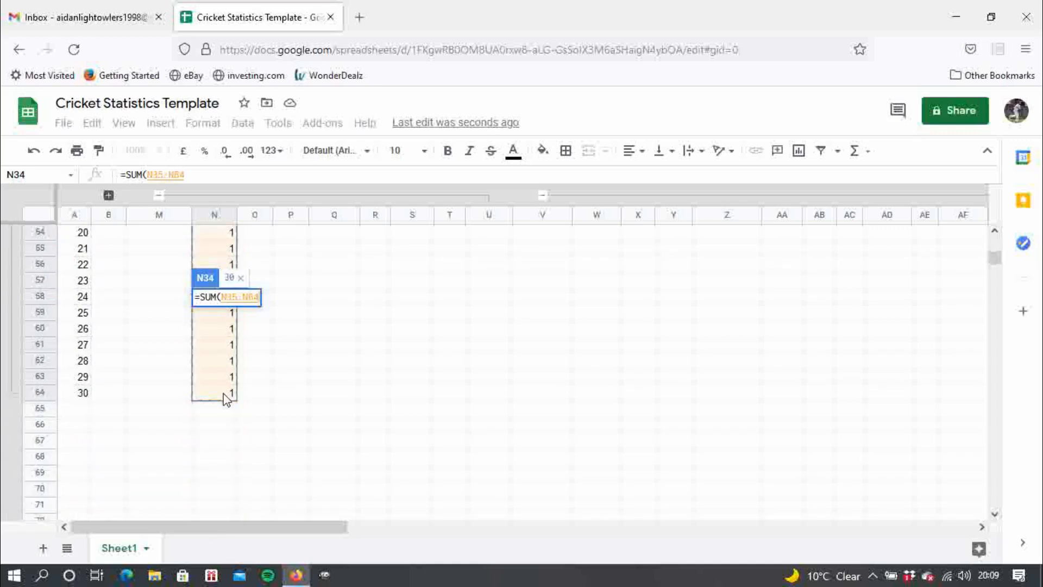
pyautogui.write(')')
pyautogui.press('Return')
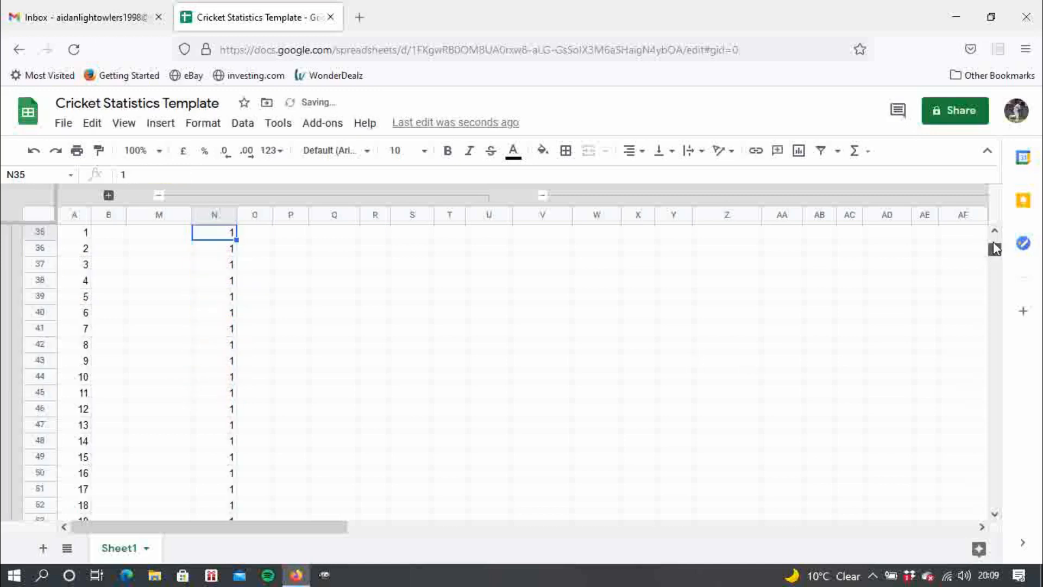
# Format the 2014 PLAYED total in N34 with a red fill and bold white text
pyautogui.moveTo(994, 249); pyautogui.dragTo(994, 239)
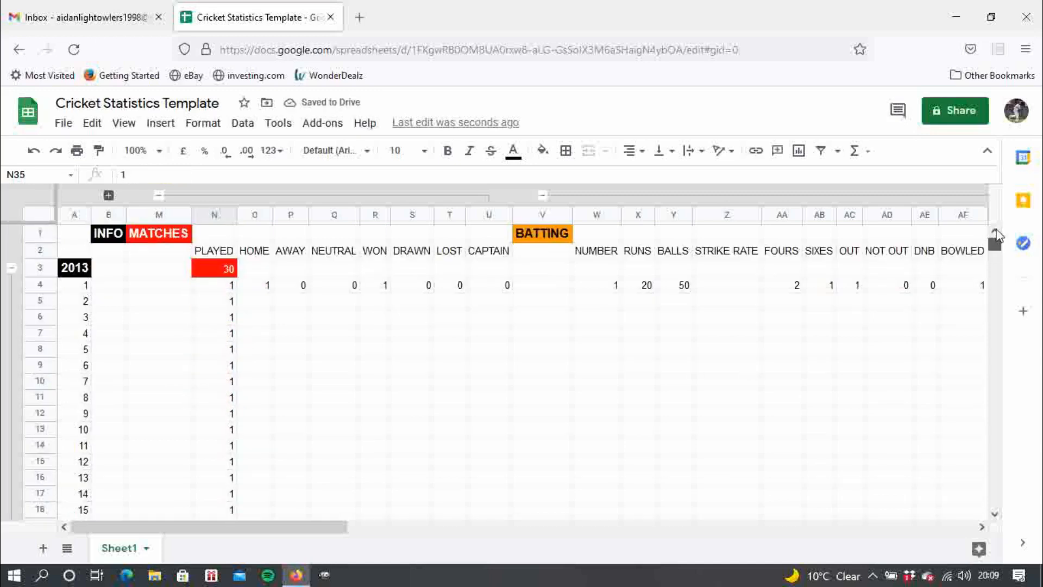
pyautogui.click(998, 515)
pyautogui.click(997, 515)
pyautogui.click(997, 515)
pyautogui.click(998, 515)
pyautogui.click(998, 515)
pyautogui.click(998, 515)
pyautogui.click(998, 515)
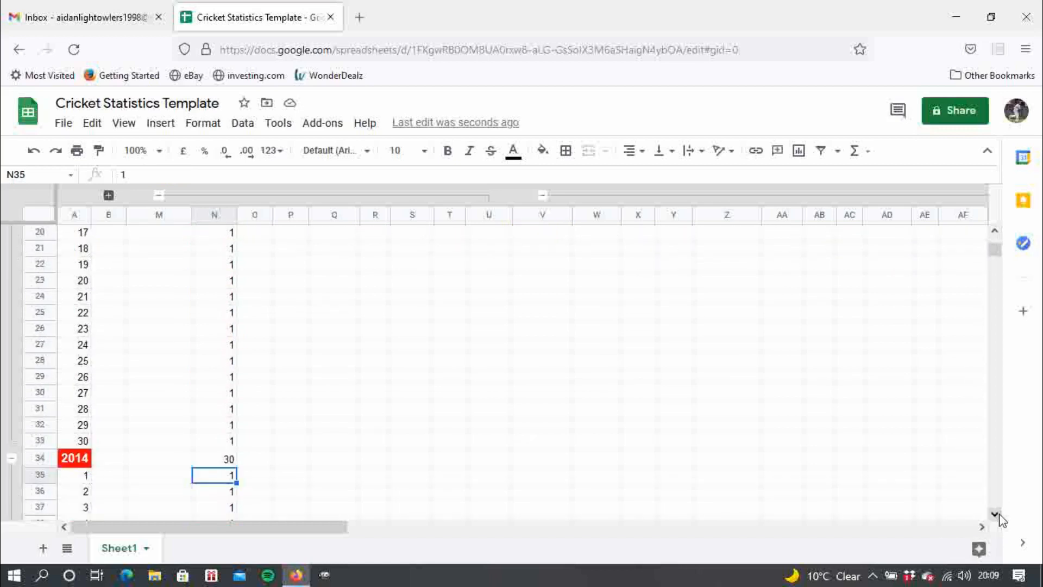
pyautogui.click(225, 459)
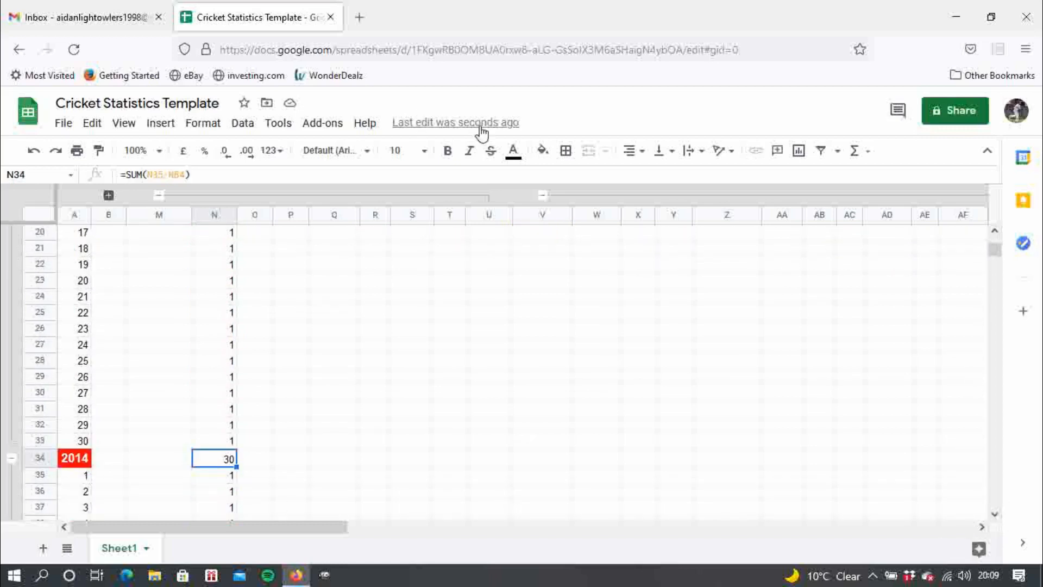
pyautogui.click(544, 152)
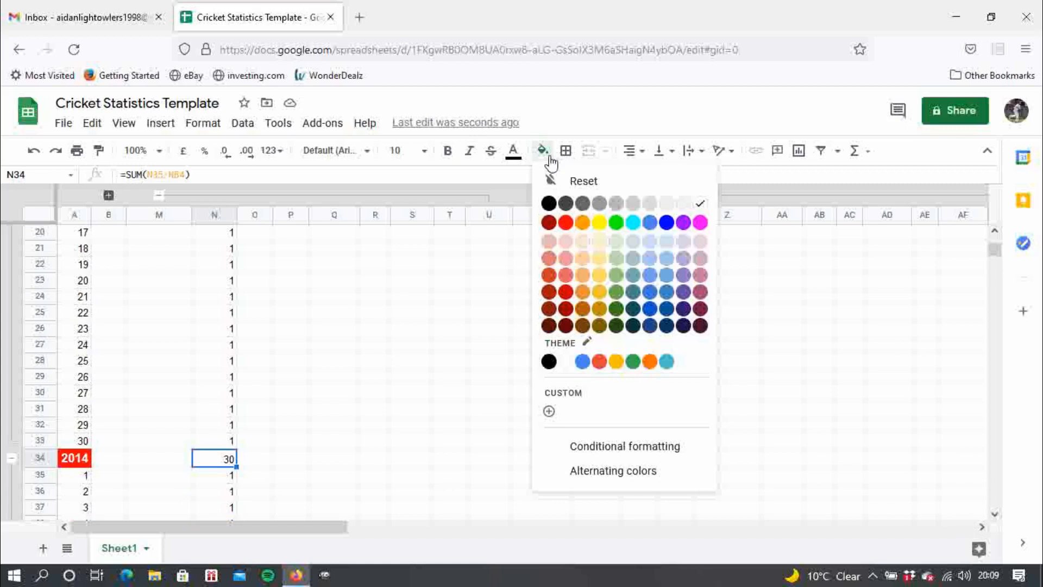
pyautogui.click(569, 226)
pyautogui.click(513, 151)
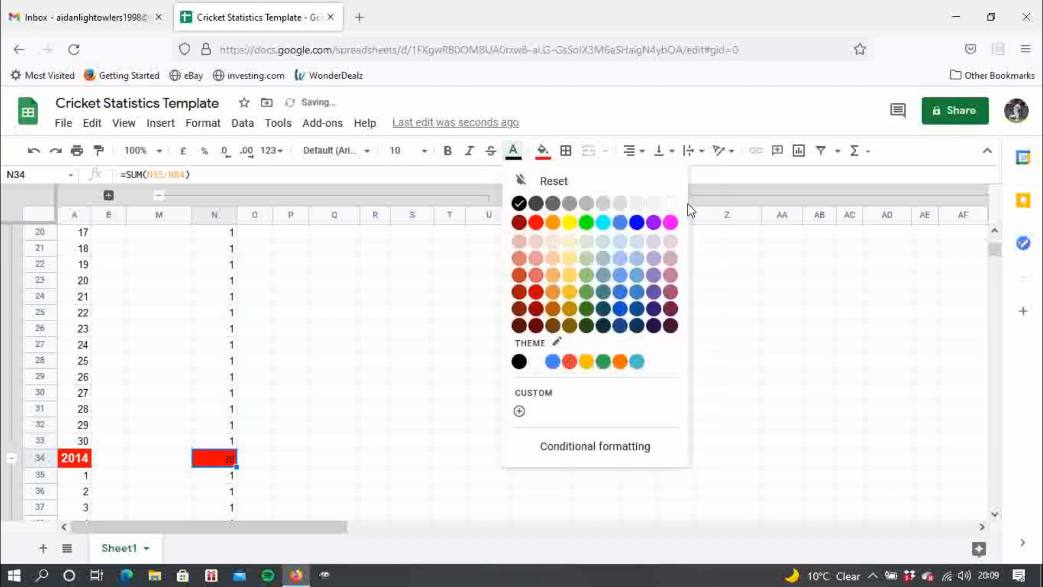
pyautogui.click(670, 204)
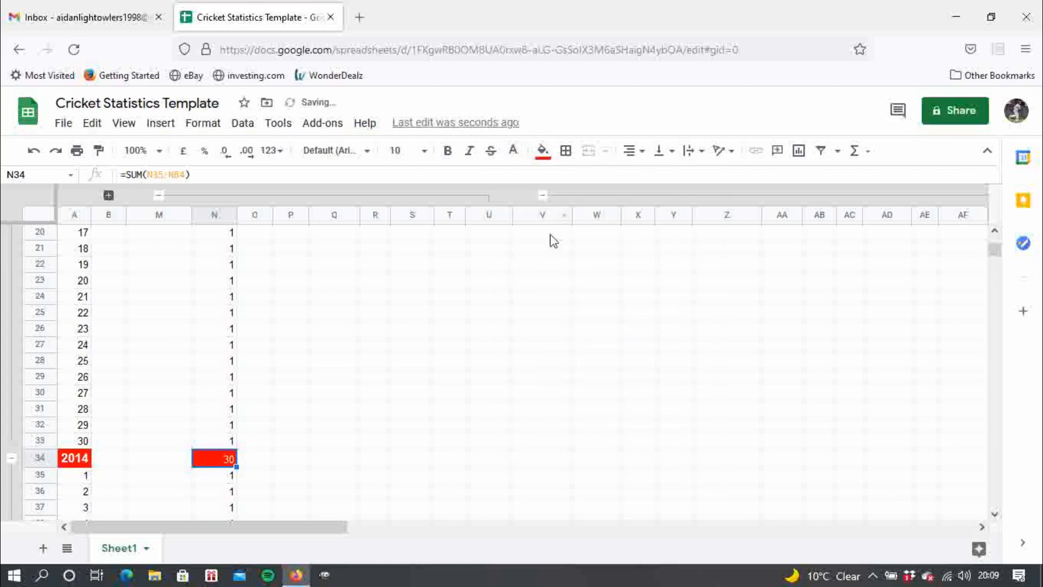
pyautogui.click(445, 155)
pyautogui.click(321, 427)
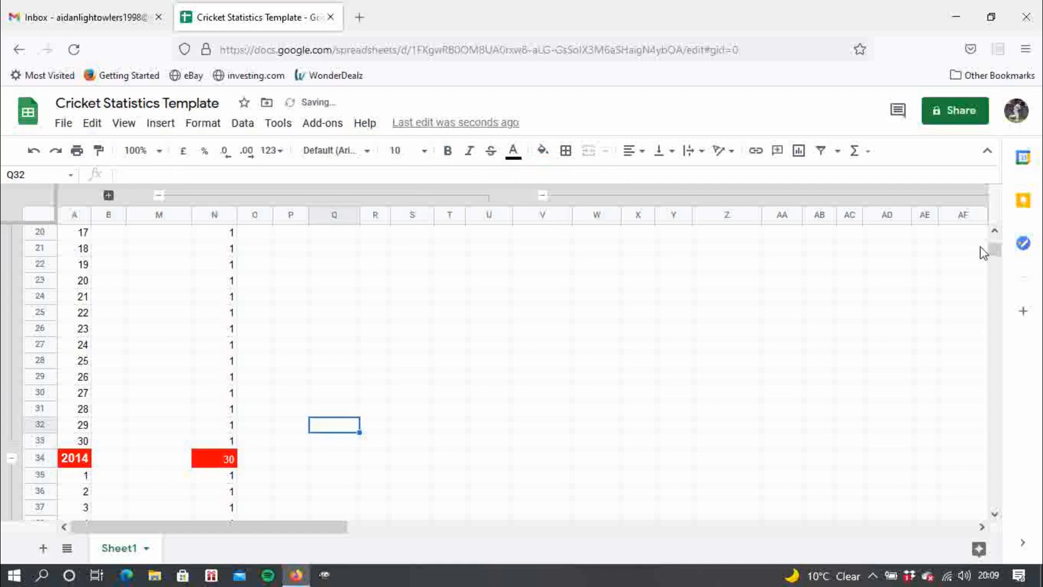
# Enter =SUM(N3,N34) in N1 to combine the 2013 and 2014 PLAYED totals into an overall total
pyautogui.scroll(6, 995, 247)
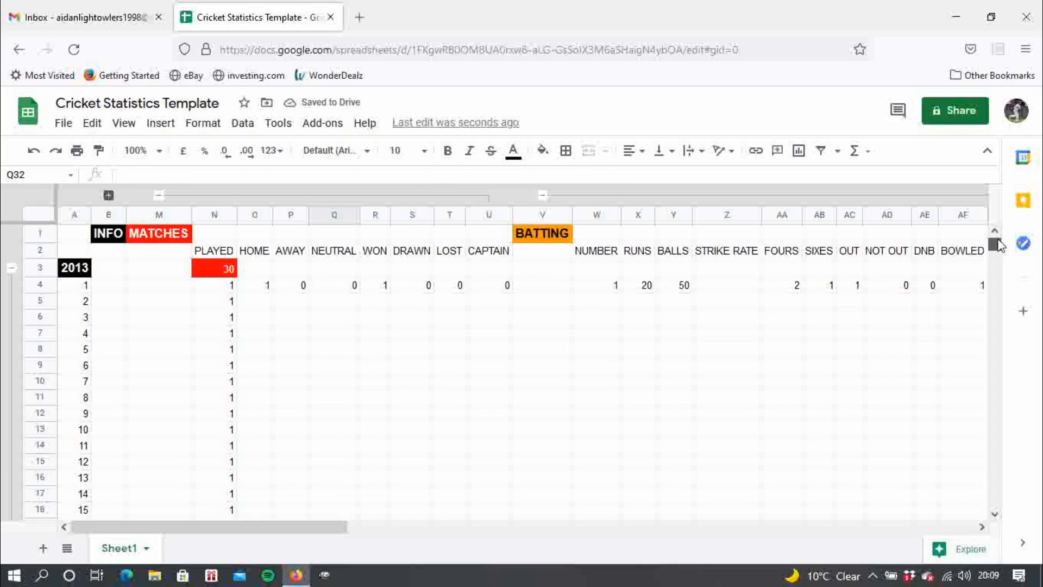
pyautogui.click(219, 238)
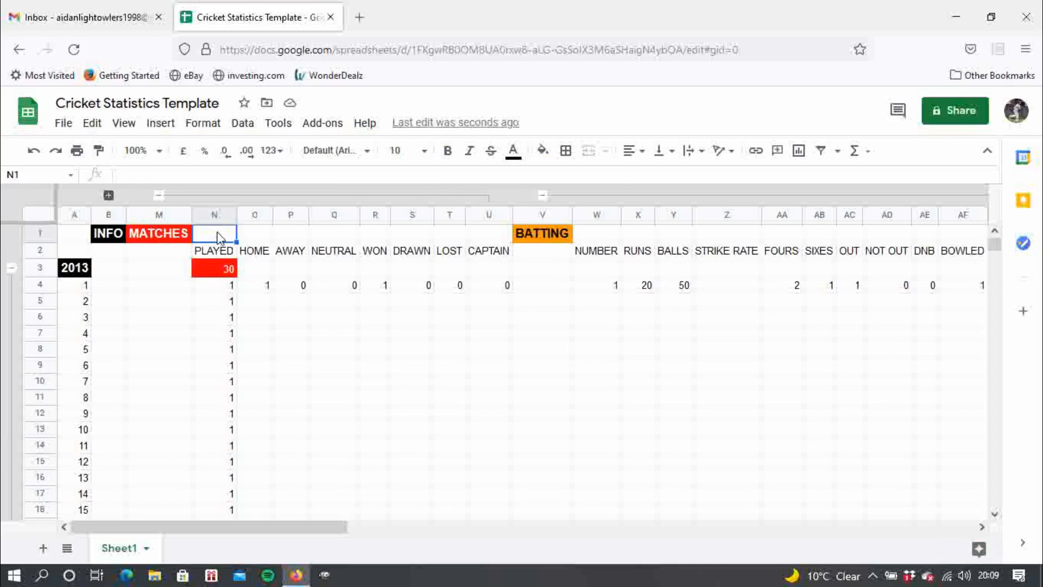
pyautogui.write('=SUM(N3')
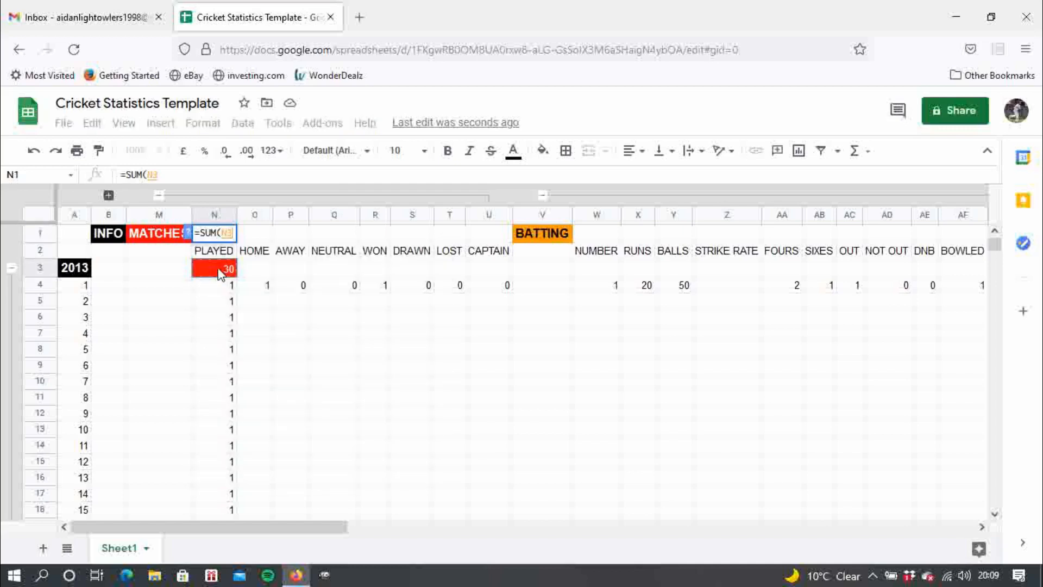
pyautogui.click(220, 270)
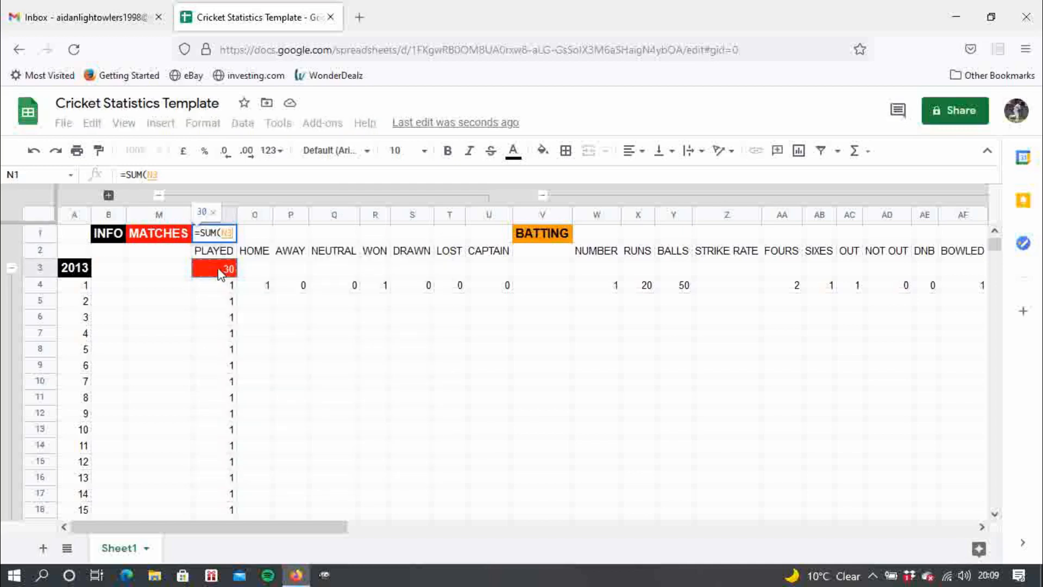
pyautogui.write(':')
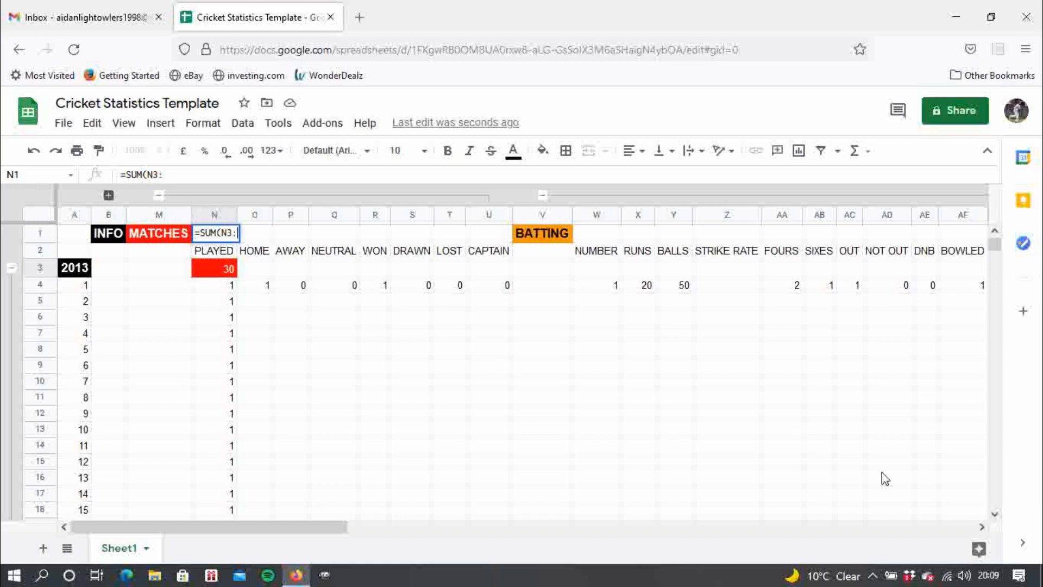
pyautogui.press('BackSpace')
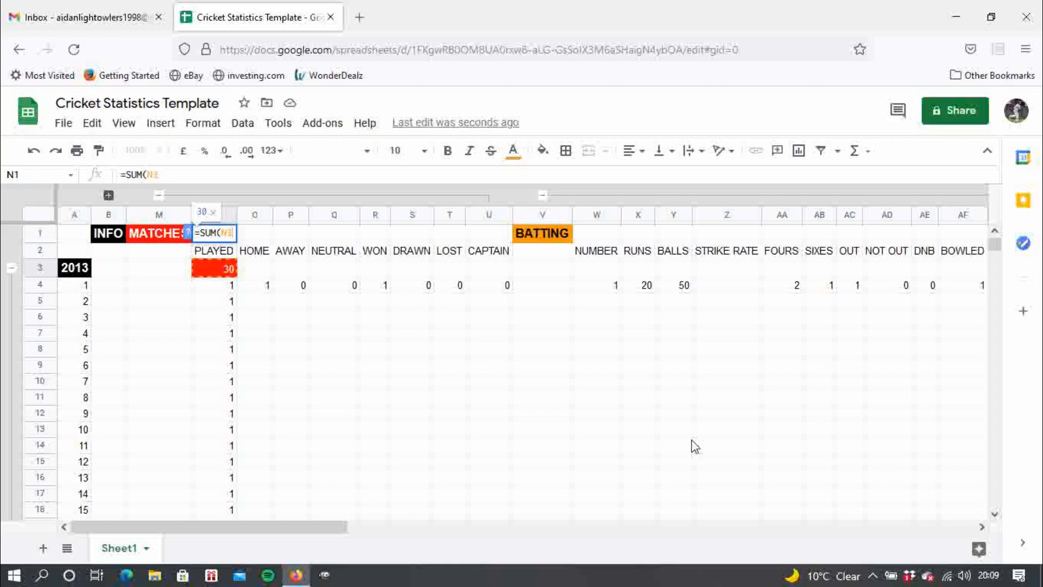
pyautogui.write(',')
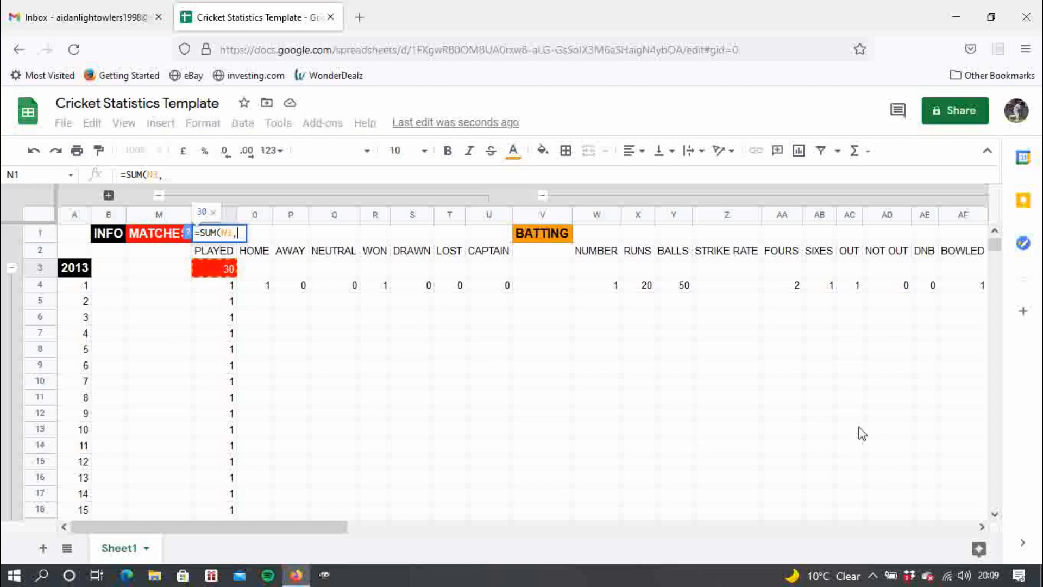
pyautogui.click(995, 514)
pyautogui.click(995, 514)
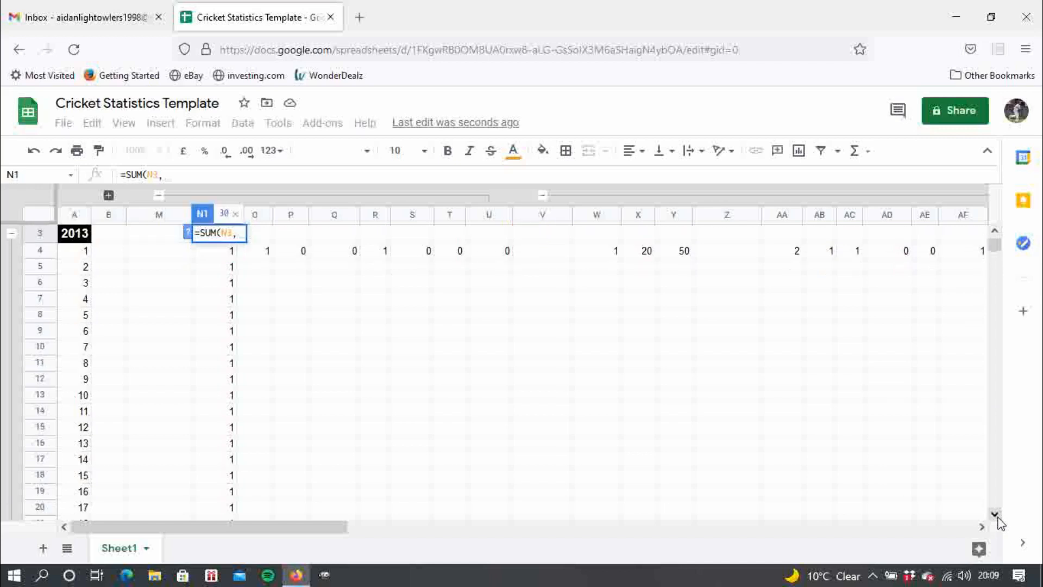
pyautogui.click(995, 514)
pyautogui.click(995, 514)
pyautogui.click(995, 514)
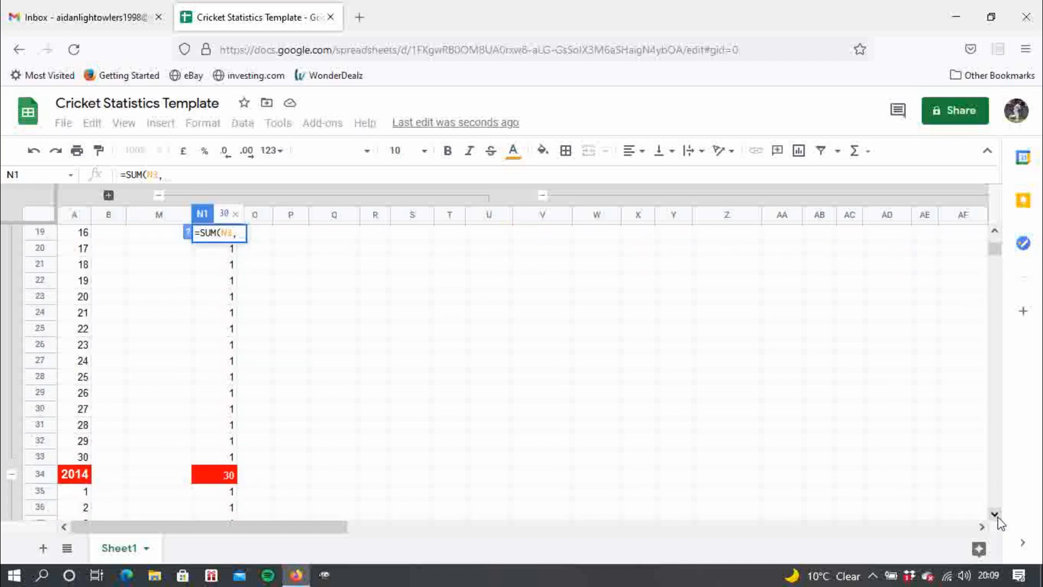
pyautogui.click(228, 475)
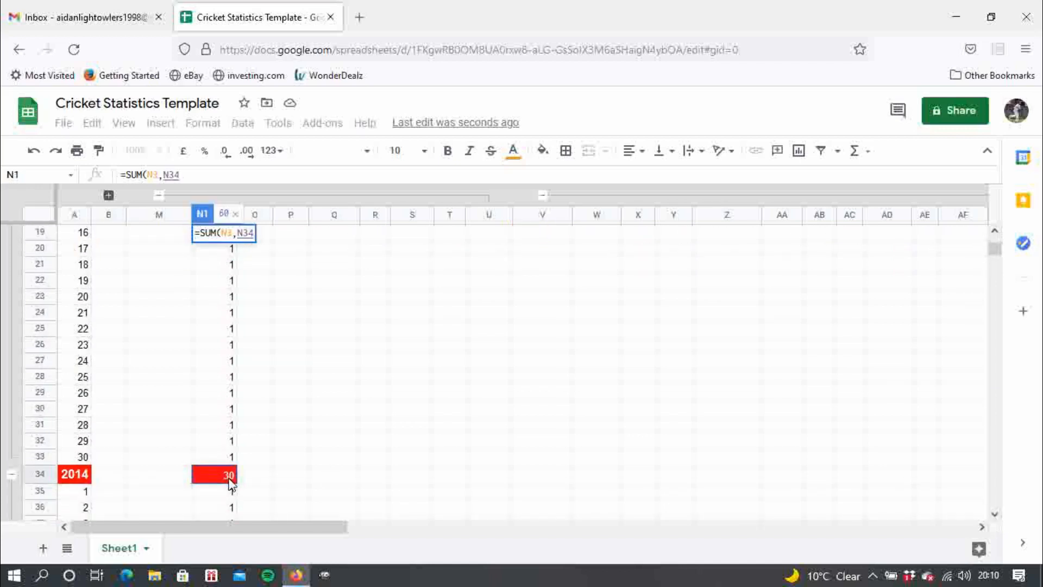
pyautogui.write(')')
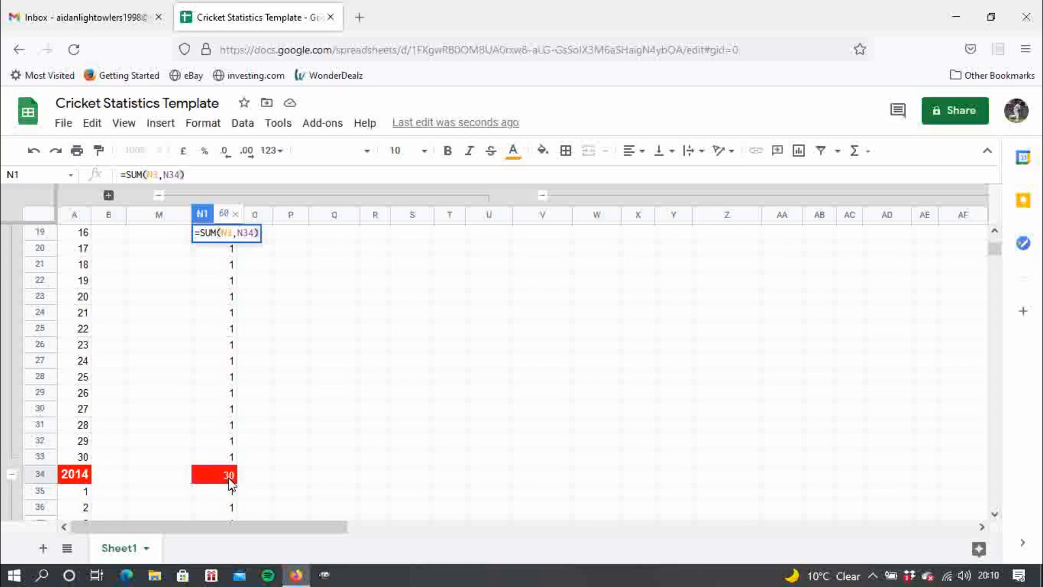
pyautogui.press('Return')
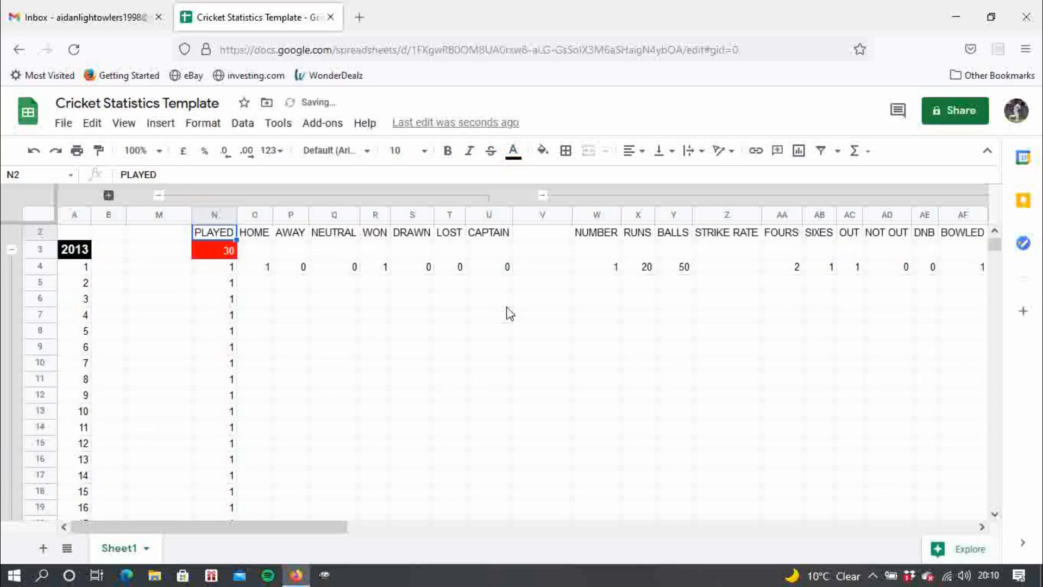
pyautogui.click(994, 231)
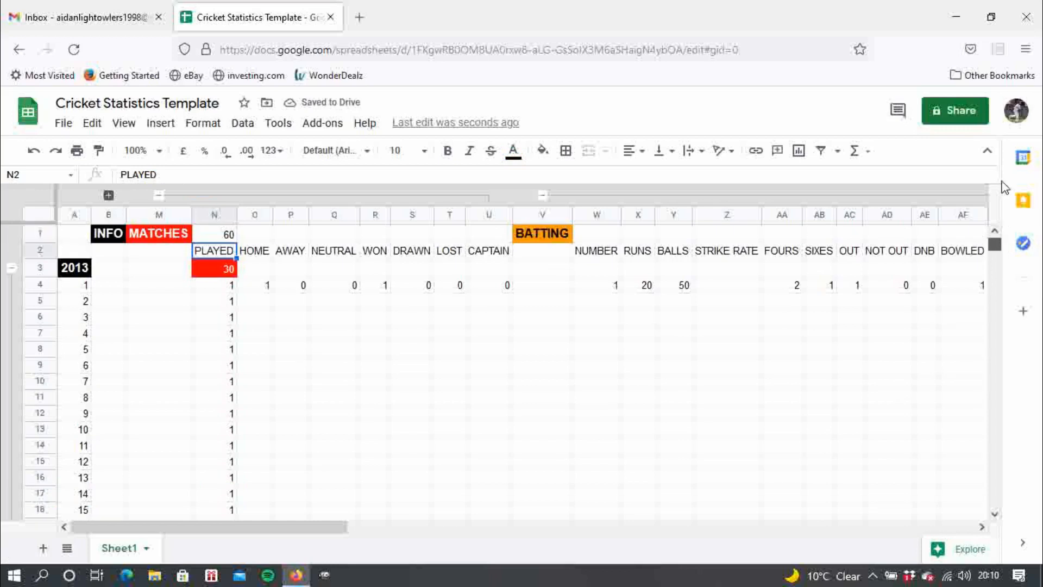
# Compare the formula of the overall PLAYED total in N1 with that of the 2013 season total in N3
pyautogui.click(225, 241)
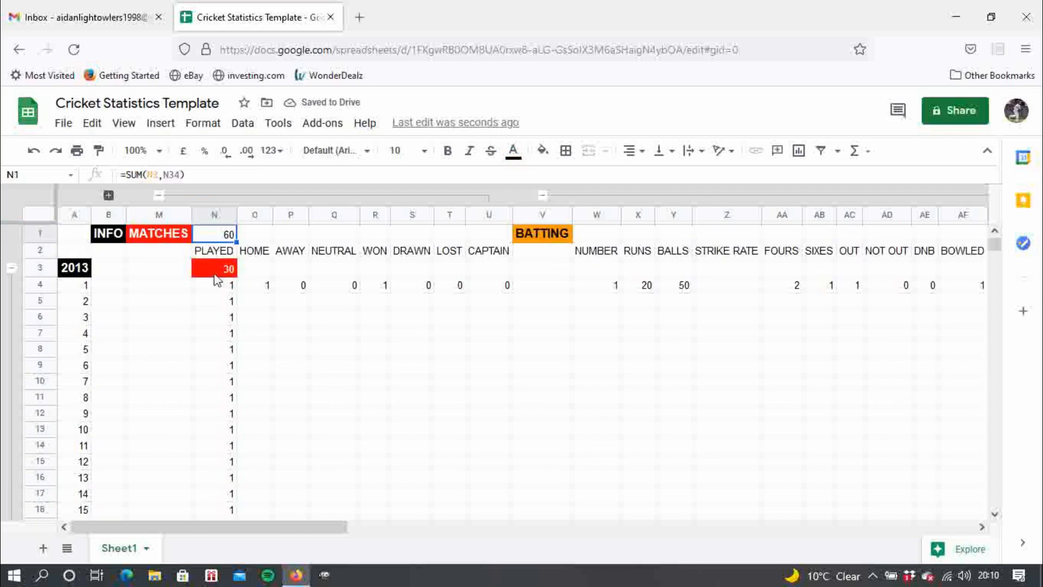
pyautogui.click(216, 271)
pyautogui.click(229, 238)
pyautogui.click(216, 267)
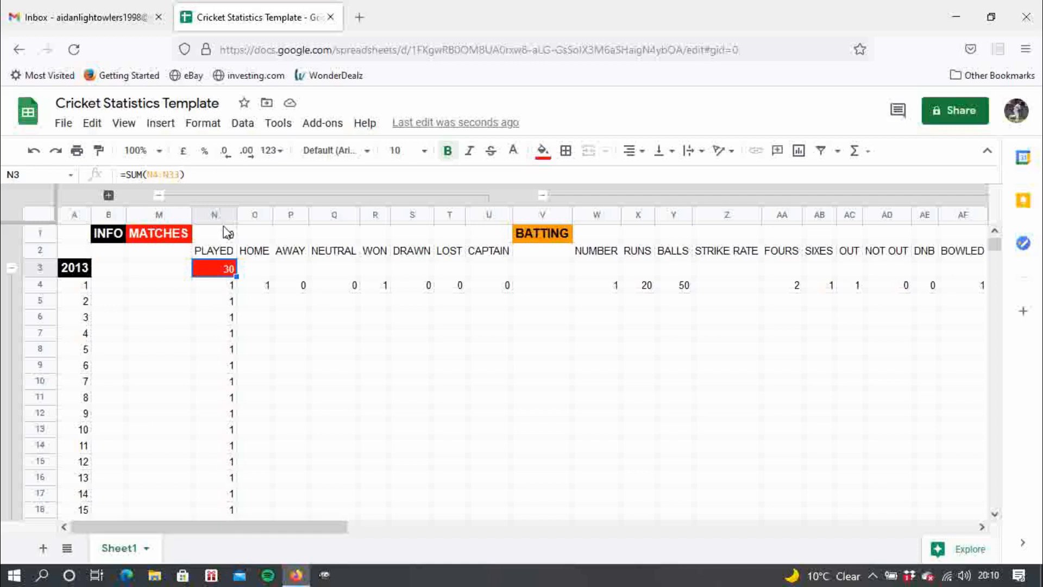
pyautogui.click(164, 174)
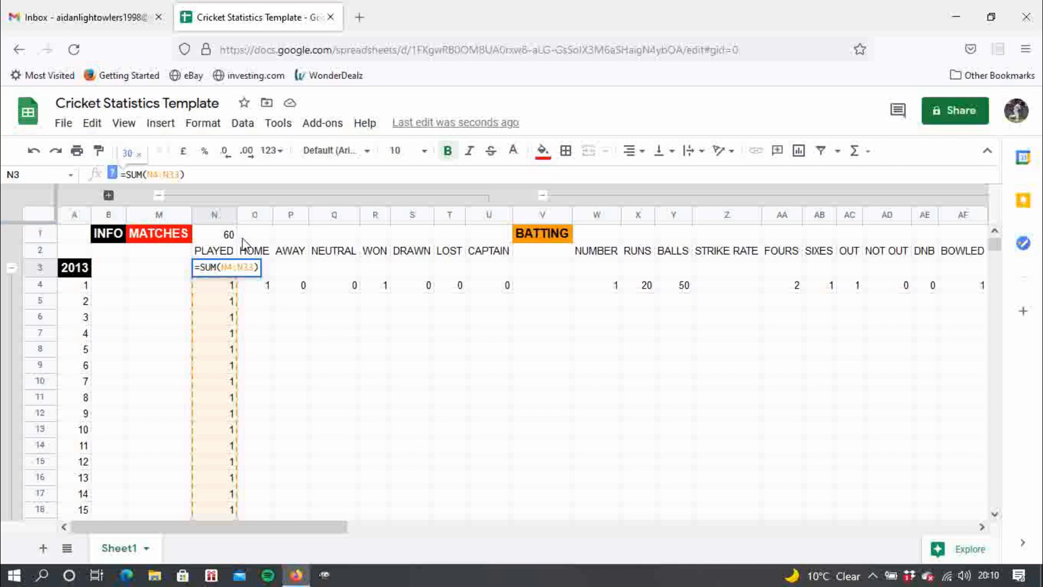
pyautogui.click(297, 320)
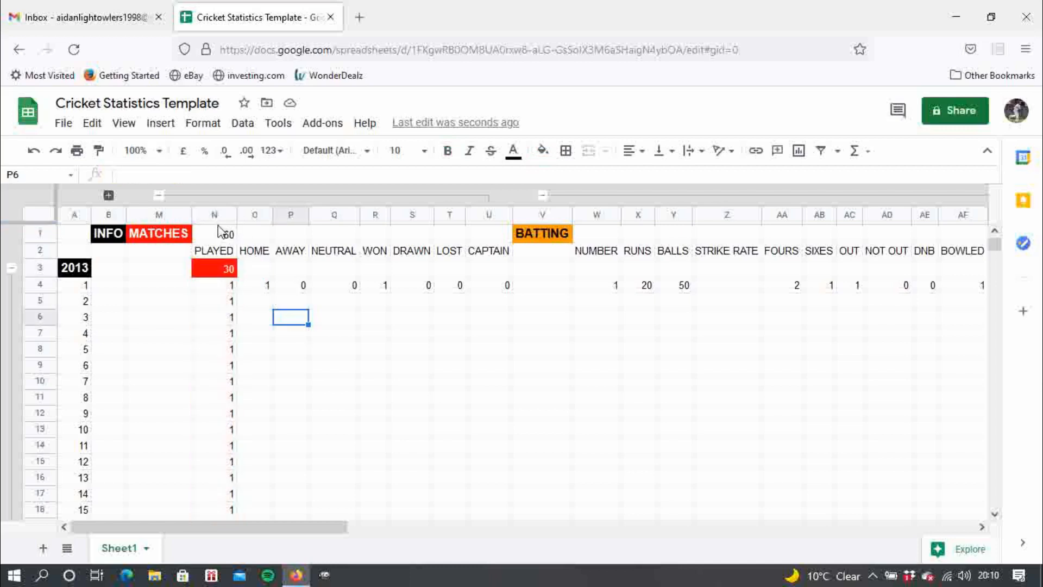
pyautogui.click(220, 232)
pyautogui.doubleClick(221, 232)
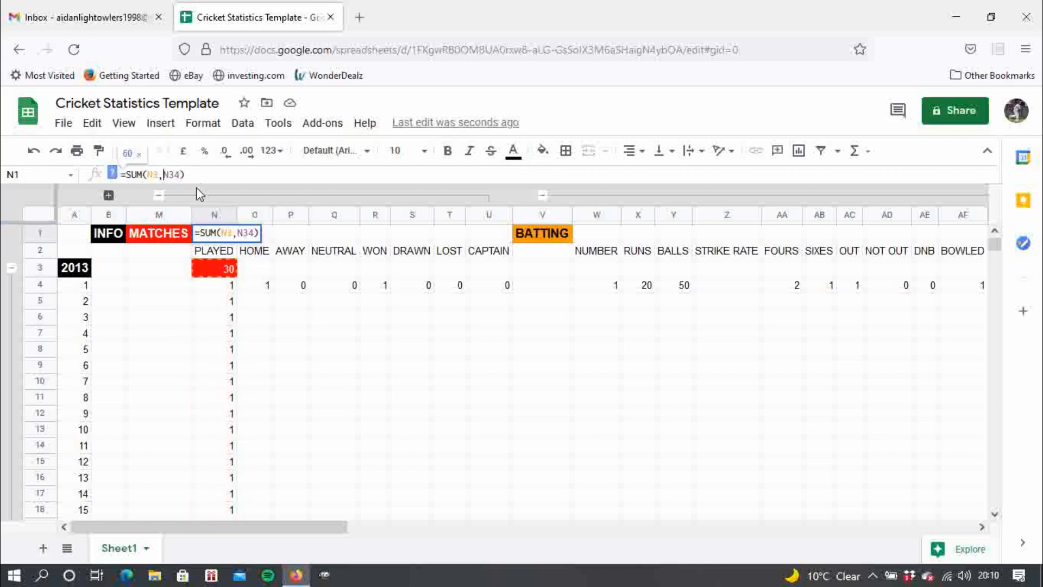
# Change the overall PLAYED total in N1 to the range formula =SUM(N3:N34)
pyautogui.press('BackSpace')
pyautogui.write(':')
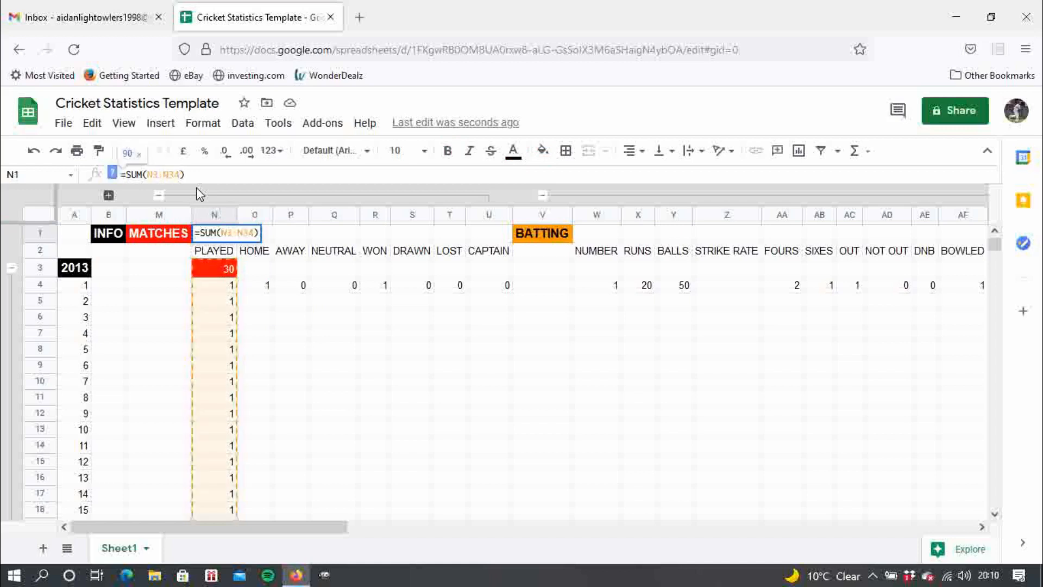
pyautogui.press('Return')
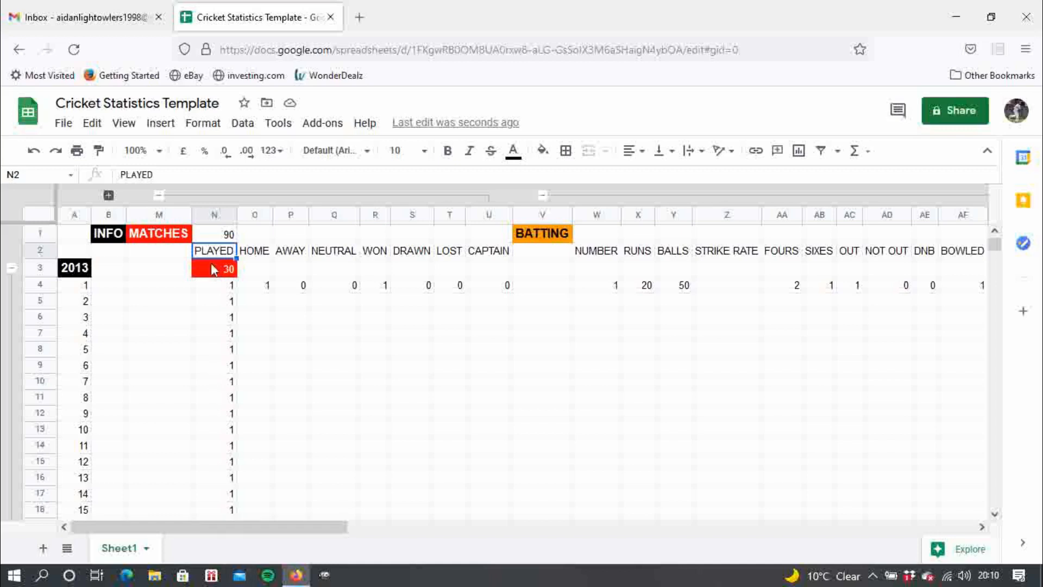
# Restore the overall PLAYED total in N1 to =SUM(N3,N34), checking that the 2014 total sits in N34
pyautogui.click(211, 235)
pyautogui.click(194, 178)
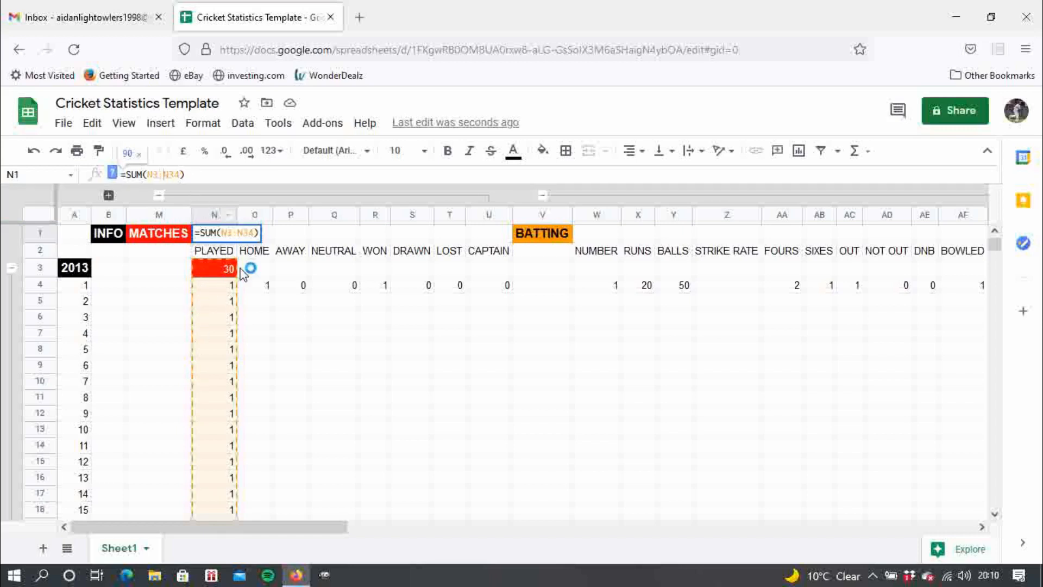
pyautogui.press('BackSpace')
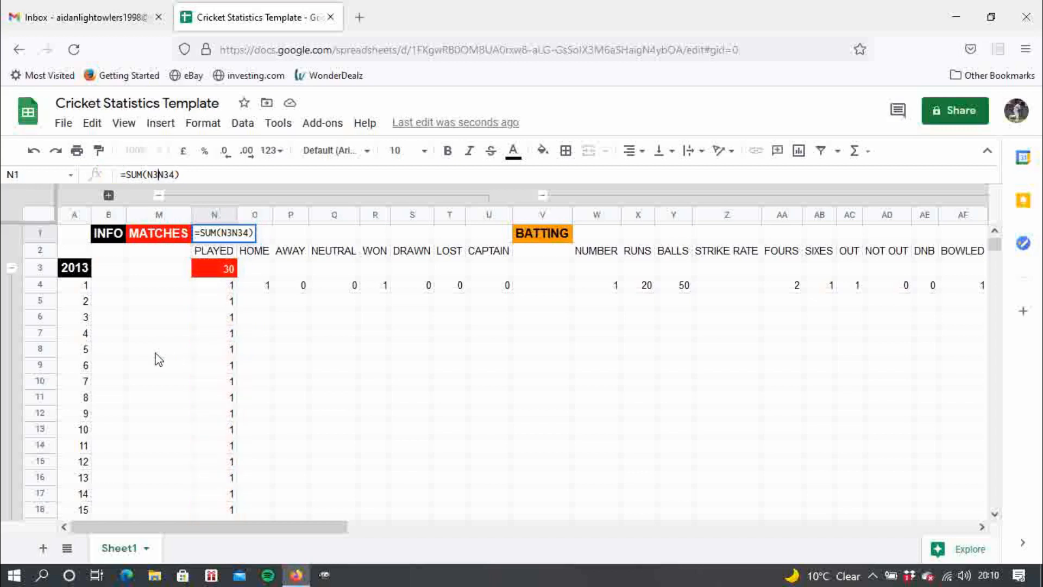
pyautogui.write(',')
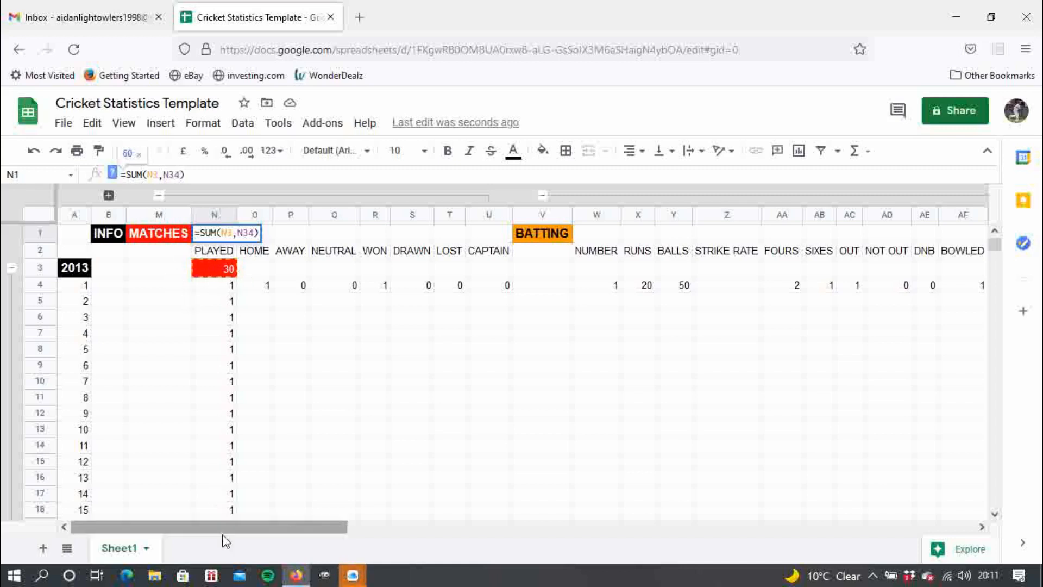
pyautogui.click(999, 515)
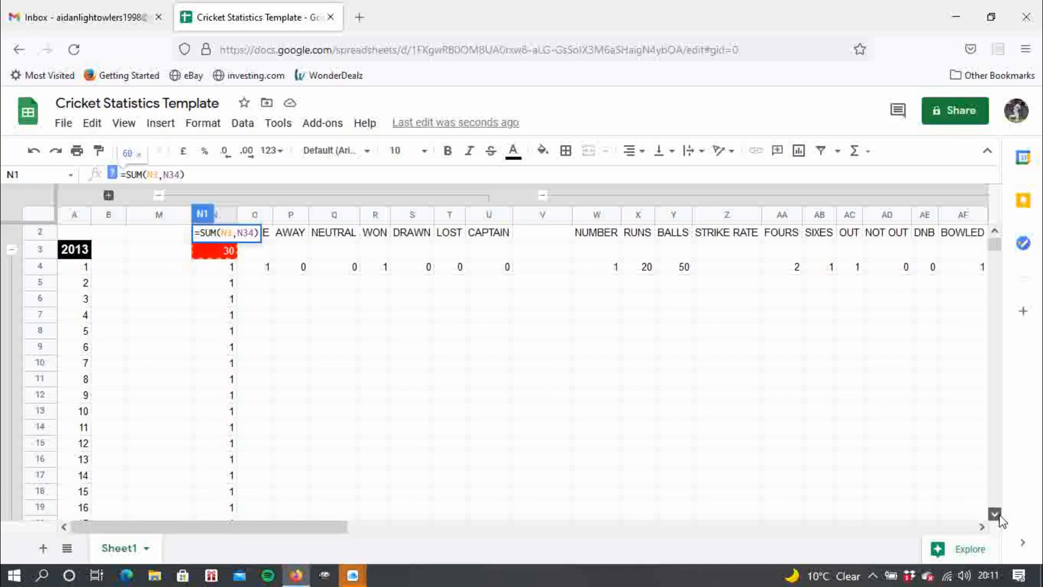
pyautogui.moveTo(1003, 520); pyautogui.dragTo(1002, 517)
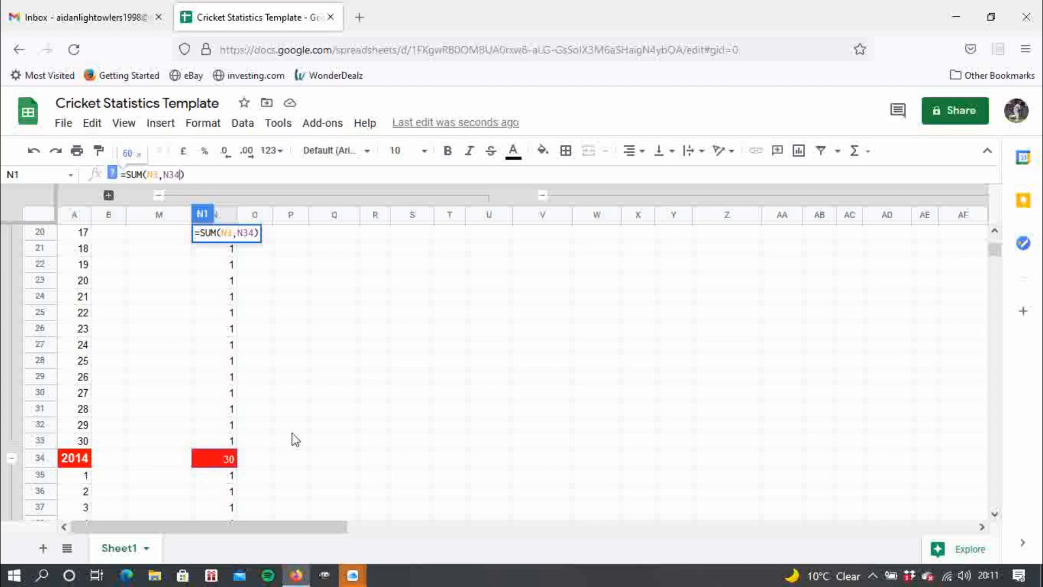
pyautogui.press('Return')
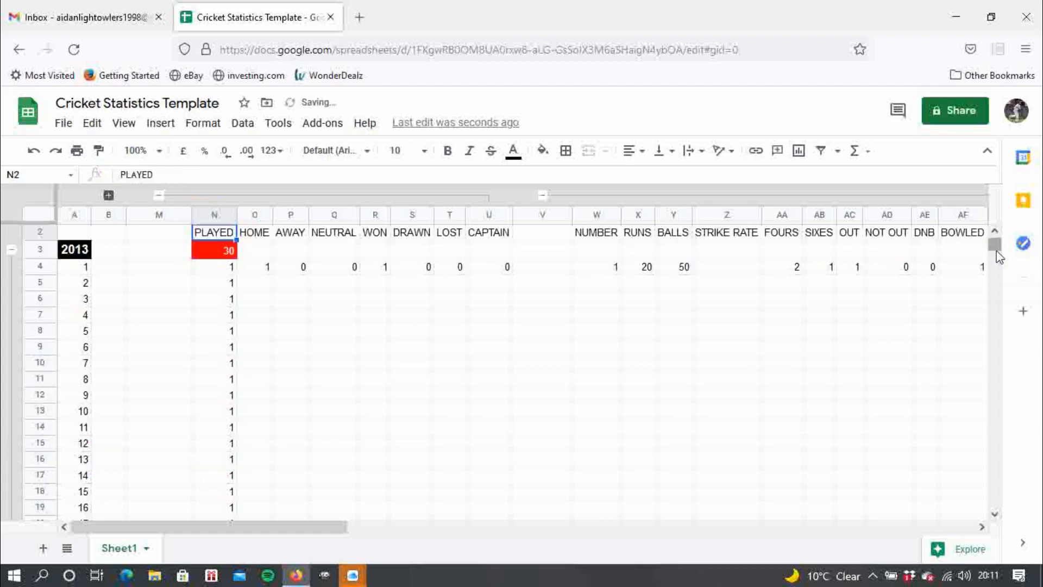
# Make the overall PLAYED total in N1 bold
pyautogui.click(995, 231)
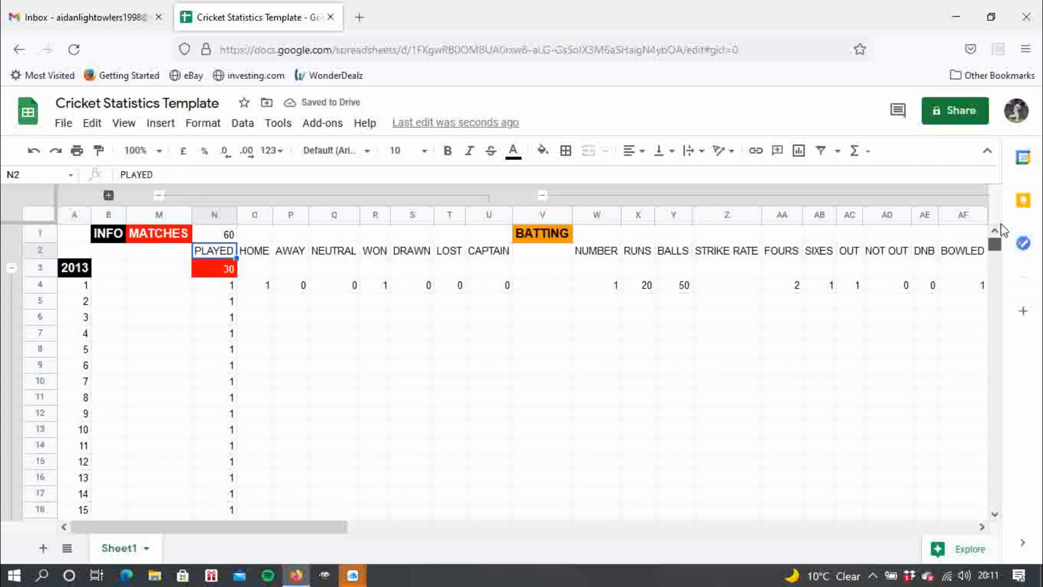
pyautogui.click(232, 239)
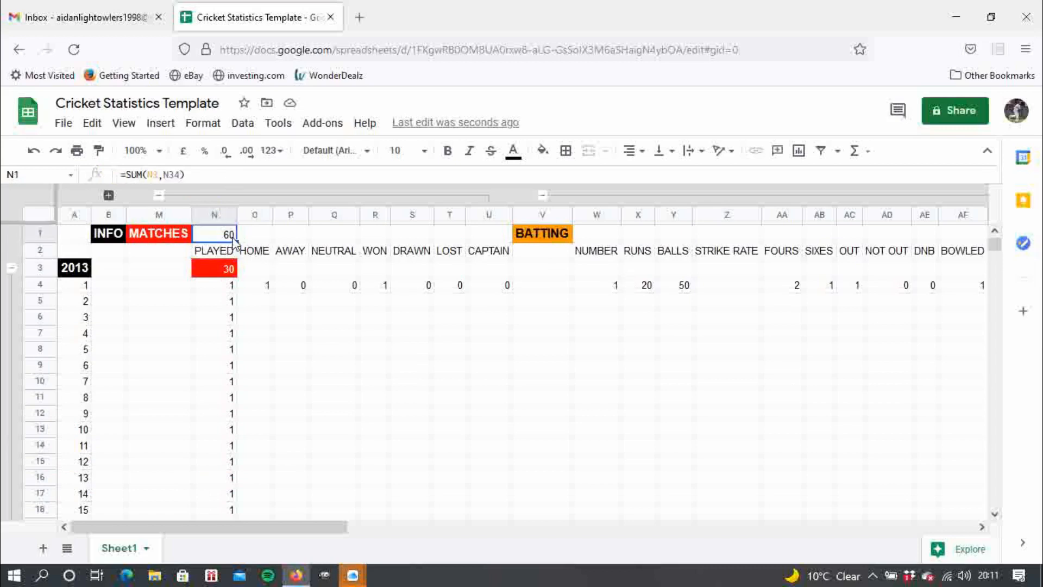
pyautogui.click(447, 151)
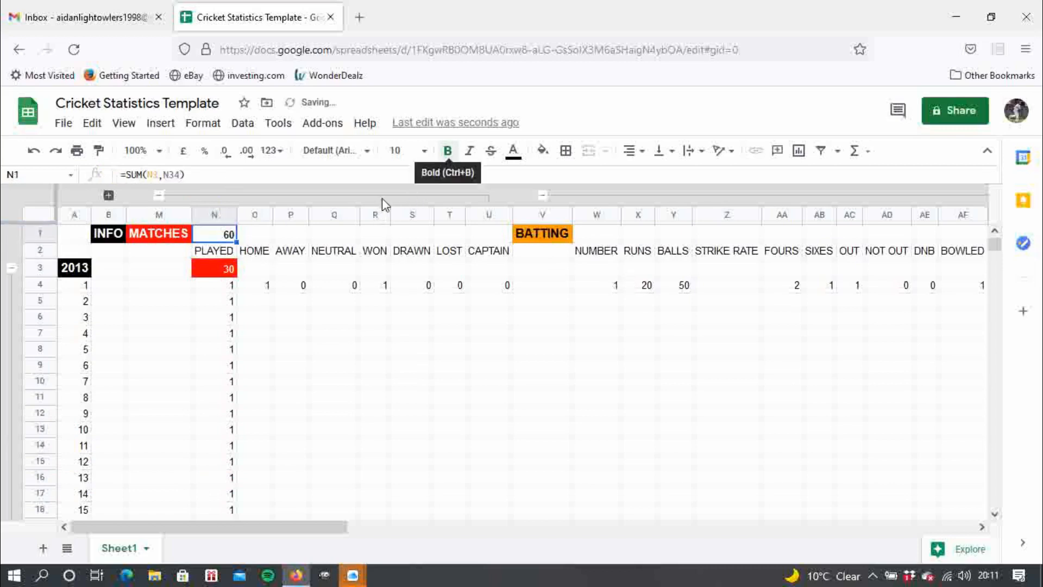
# Enter 1 in the HOME column for 2013 games 2 to 9 (O5:O12)
pyautogui.click(261, 238)
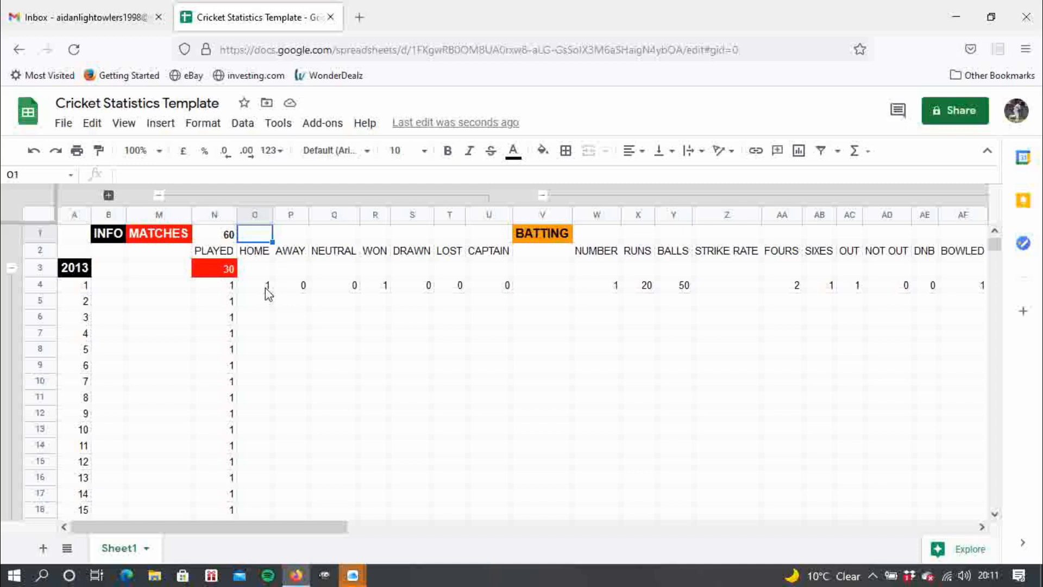
pyautogui.click(266, 301)
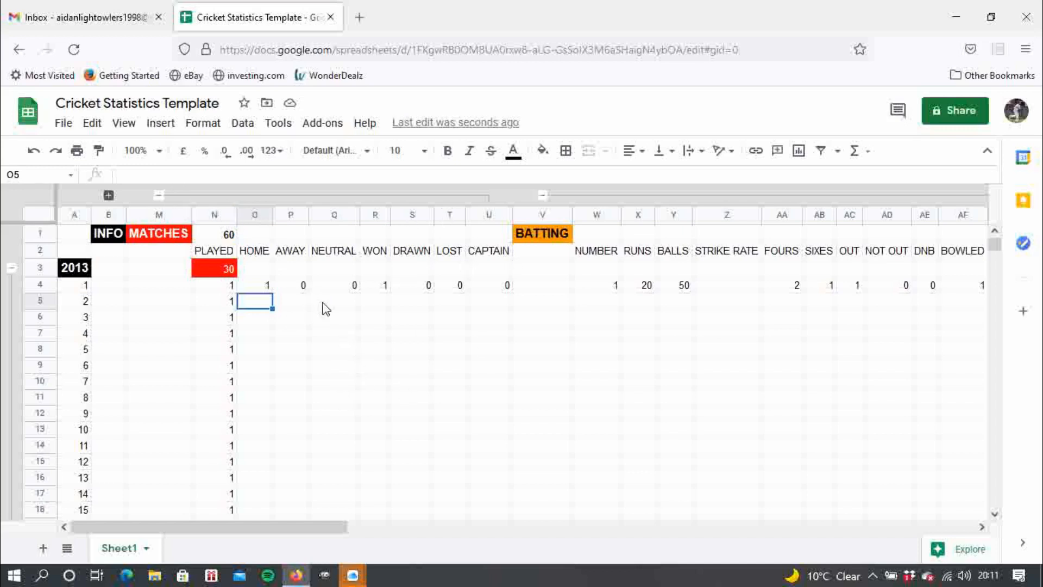
pyautogui.write('1')
pyautogui.press('Return')
pyautogui.write('1')
pyautogui.press('Return')
pyautogui.write('1')
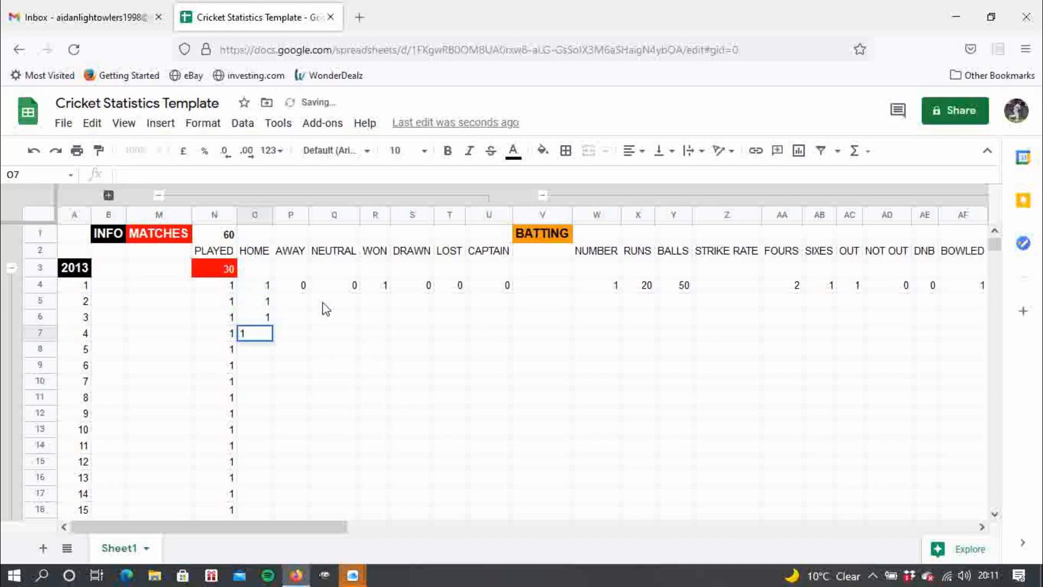
pyautogui.press('Return')
pyautogui.write('1')
pyautogui.press('Return')
pyautogui.write('1 1')
pyautogui.press('Return')
pyautogui.write('1')
pyautogui.press('Return')
pyautogui.write('1')
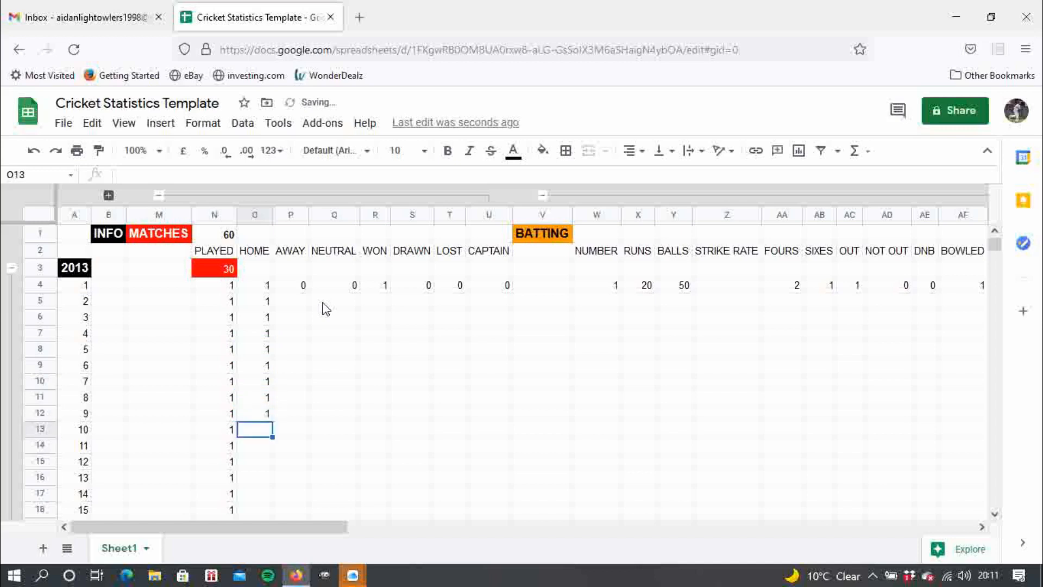
# Enter 0 in the AWAY column for 2013 games 10 to 16 (P13:P19)
pyautogui.press('Right')
pyautogui.write('0')
pyautogui.press('Down')
pyautogui.press('Down')
pyautogui.write('0')
pyautogui.press('Down')
pyautogui.press('Up')
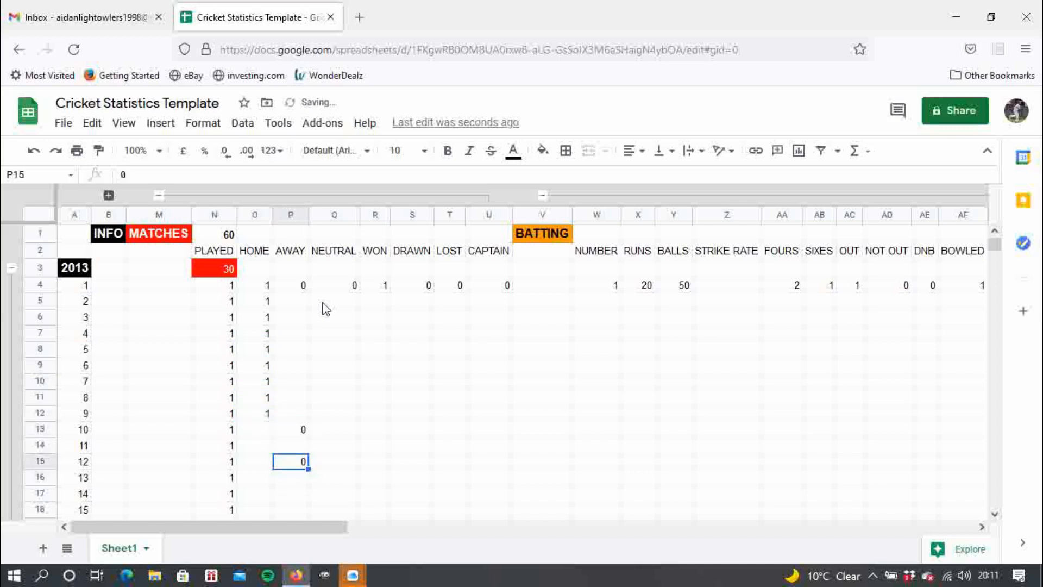
pyautogui.press('Up')
pyautogui.write('0')
pyautogui.press('Return')
pyautogui.press('Down')
pyautogui.write('0')
pyautogui.press('Return')
pyautogui.write('0')
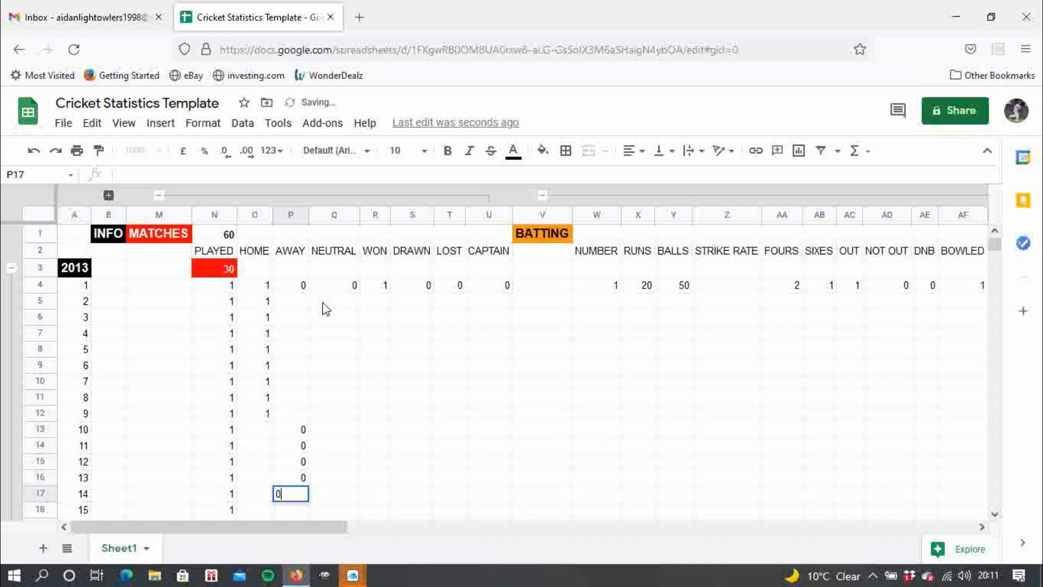
pyautogui.press('Return')
pyautogui.press('Down')
pyautogui.write('0')
pyautogui.press('Up')
pyautogui.write('0')
pyautogui.press('Return')
pyautogui.press('Down')
pyautogui.press('Down')
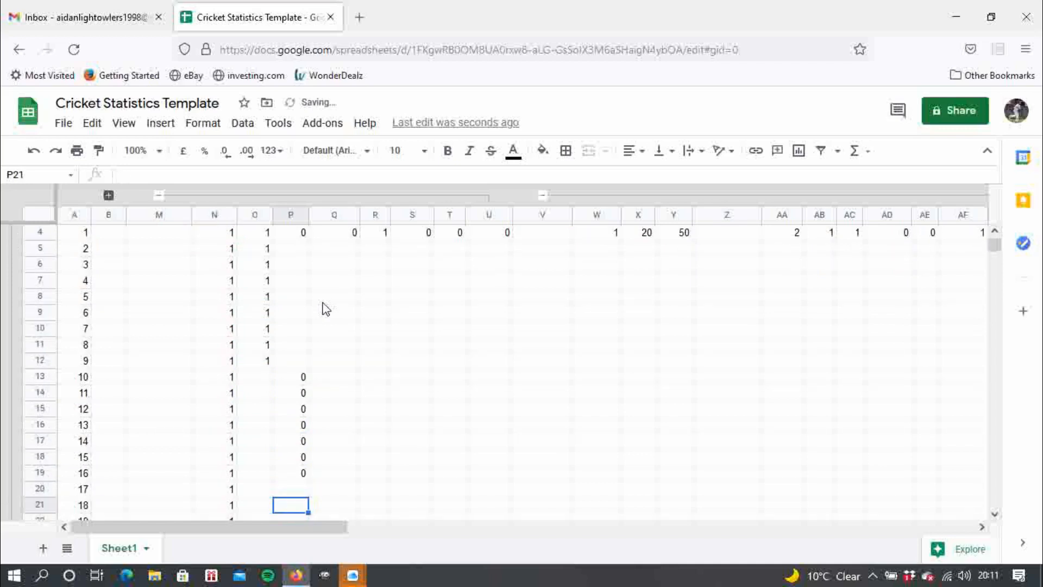
# Enter 1 in the NEUTRAL column for 2013 games 17 to 30 (Q20:Q33)
pyautogui.press('Right')
pyautogui.press('Up')
pyautogui.write('1')
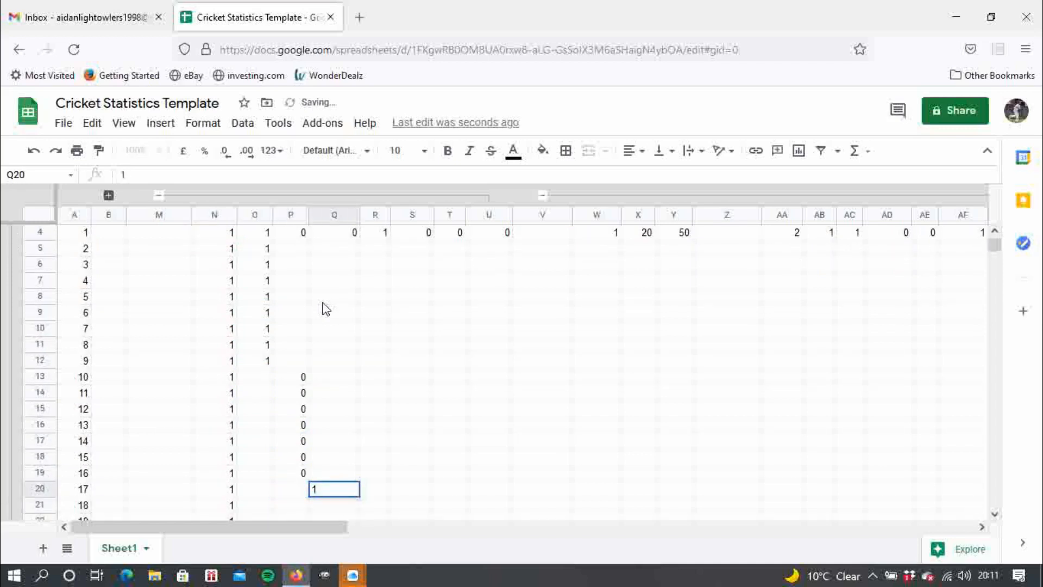
pyautogui.press('Return')
pyautogui.write('1')
pyautogui.press('Return')
pyautogui.write('1')
pyautogui.press('Return')
pyautogui.write('1')
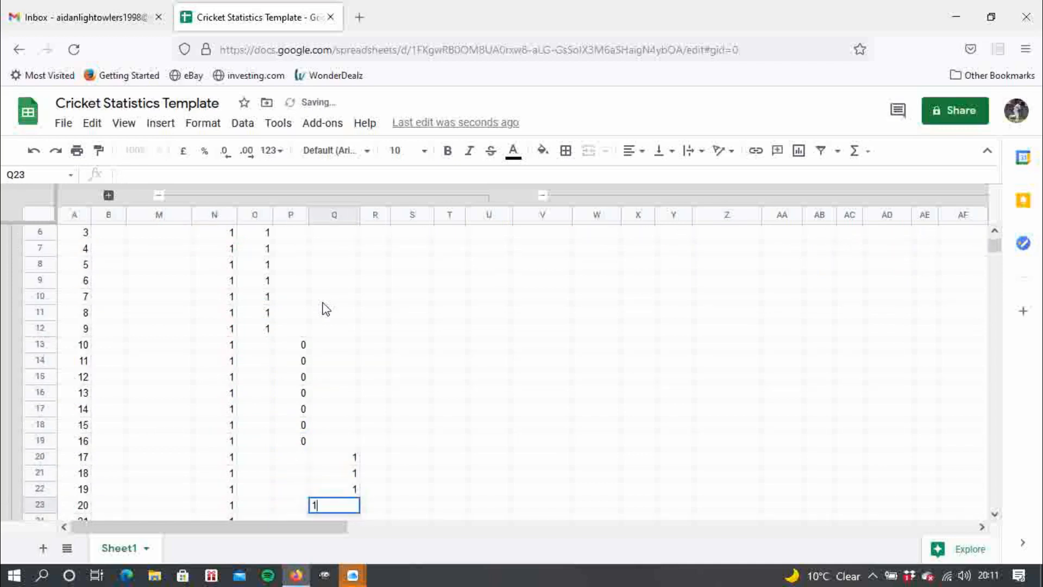
pyautogui.press('Return')
pyautogui.write('1')
pyautogui.press('Return')
pyautogui.write('1')
pyautogui.press('Return')
pyautogui.write('1')
pyautogui.press('Return')
pyautogui.write('1')
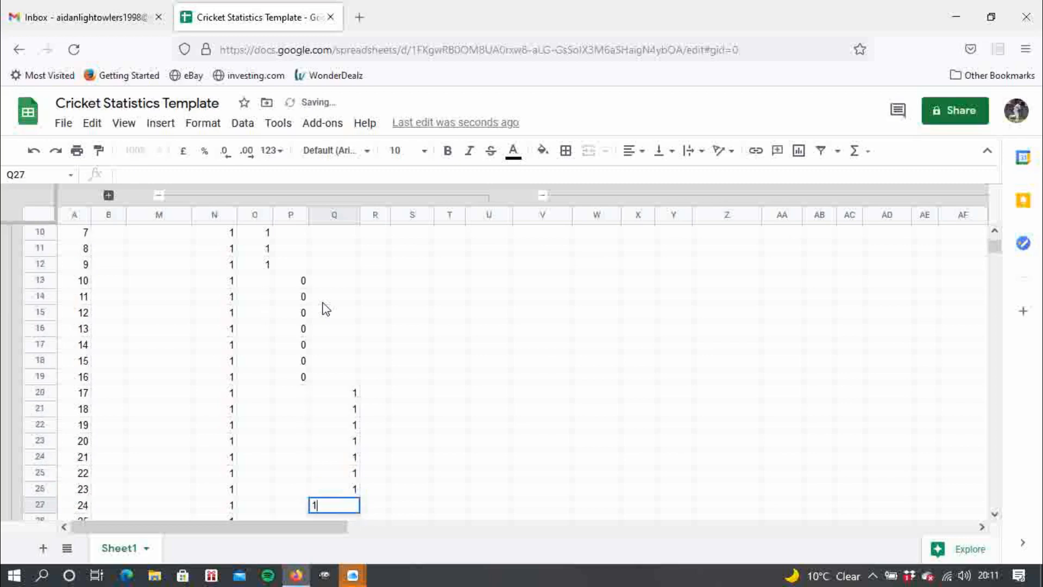
pyautogui.press('Return')
pyautogui.write('1')
pyautogui.press('Return')
pyautogui.write('1')
pyautogui.press('Return')
pyautogui.write('1')
pyautogui.press('Return')
pyautogui.write('1')
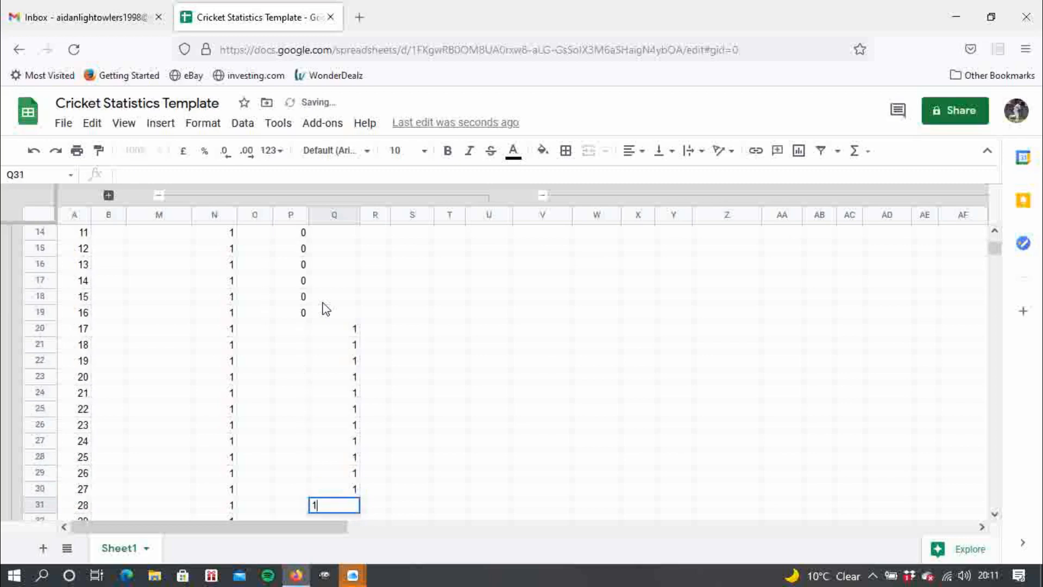
pyautogui.press('Return')
pyautogui.write('1')
pyautogui.press('Return')
pyautogui.write('1')
pyautogui.press('Return')
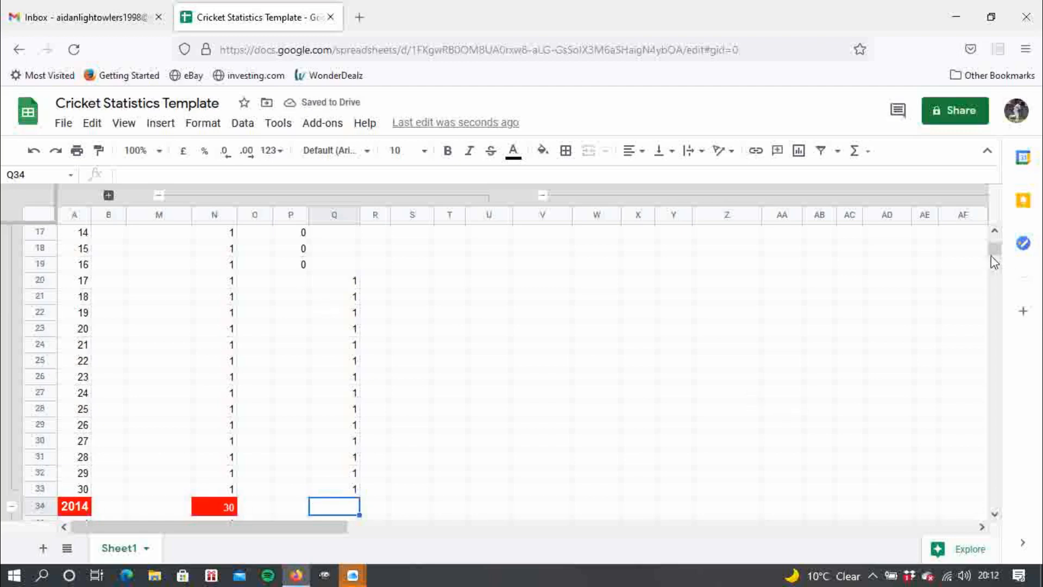
# Set the AWAY values for 2013 games 10 to 16 (P13:P19) to 1
pyautogui.scroll(2, 994, 263)
pyautogui.scroll(3, 994, 258)
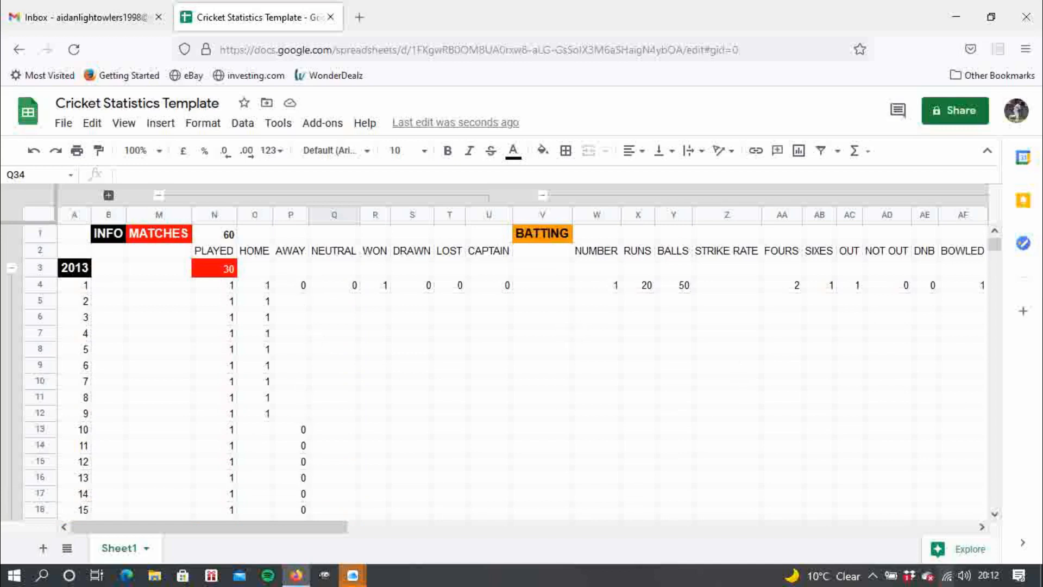
pyautogui.scroll(-2, 992, 522)
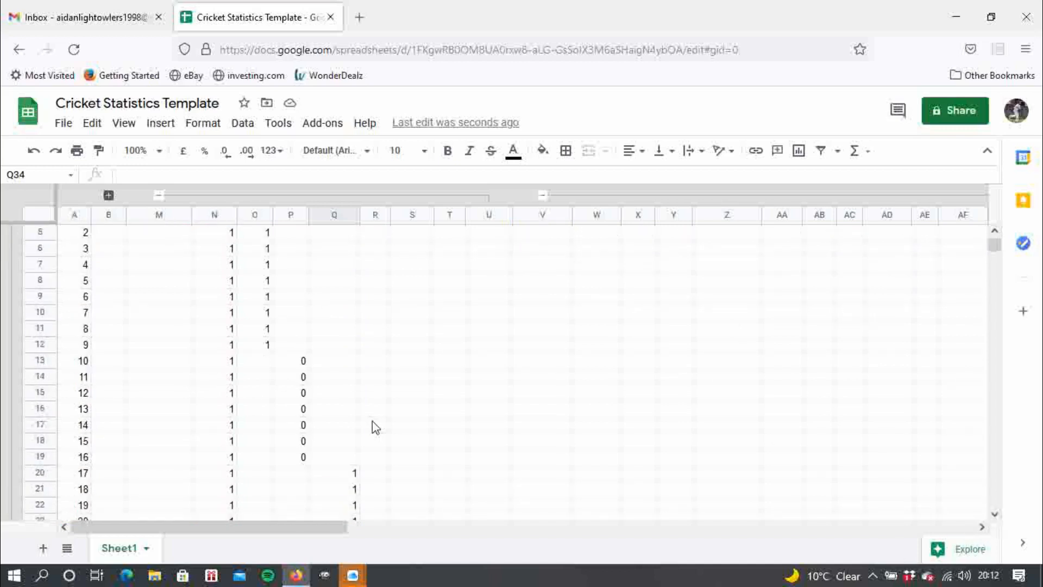
pyautogui.click(298, 368)
pyautogui.write('1')
pyautogui.press('Return')
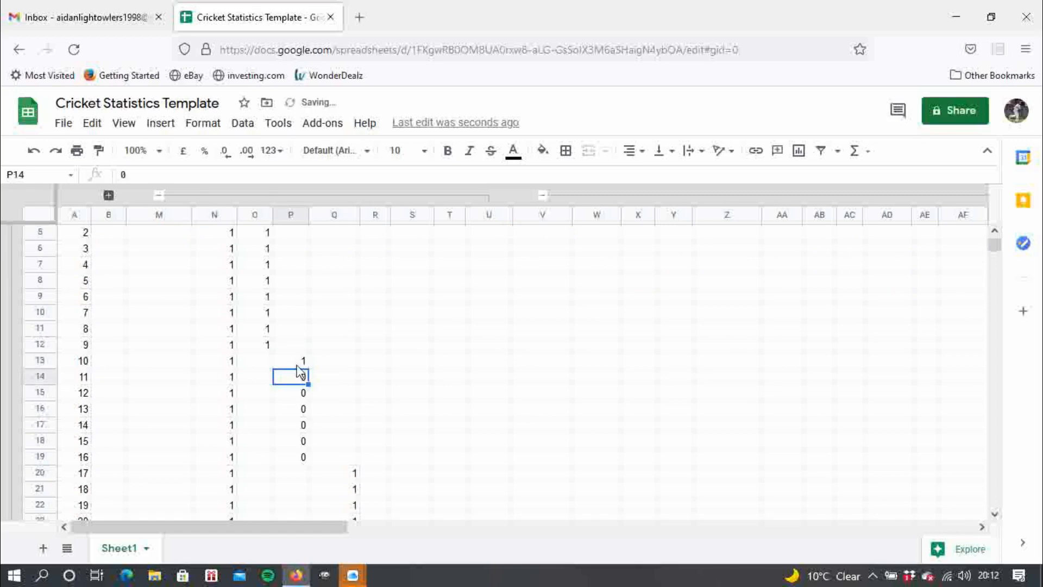
pyautogui.write('1')
pyautogui.press('Return')
pyautogui.write('1')
pyautogui.press('Return')
pyautogui.write('1')
pyautogui.press('Return')
pyautogui.write('1')
pyautogui.press('Return')
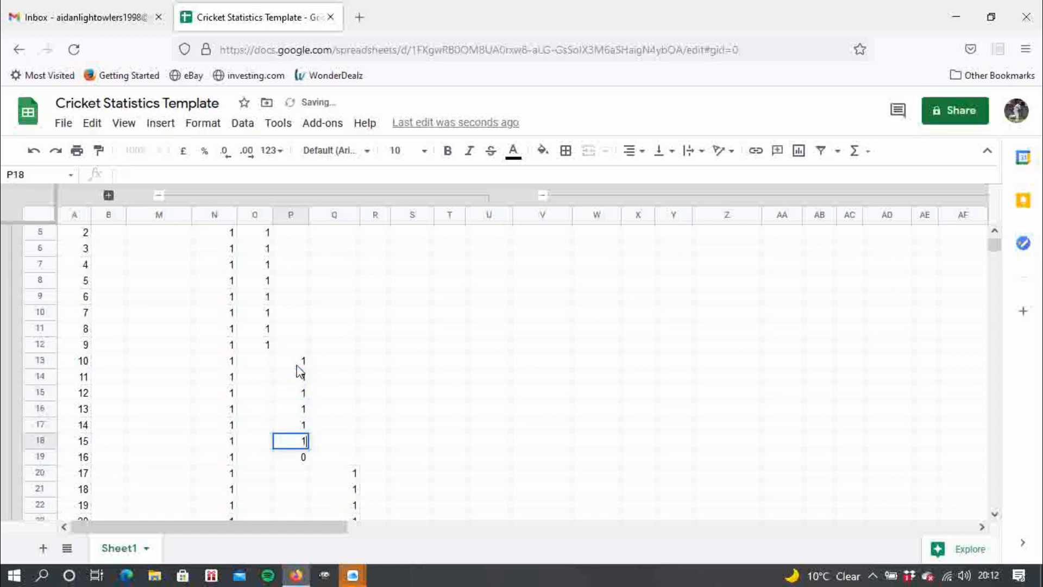
pyautogui.write('1 1')
# Fill 0 in the NEUTRAL column for 2013 games 2 to 16 and in the AWAY column for games 2 to 9
pyautogui.press('Up')
pyautogui.press('Right')
pyautogui.write('0')
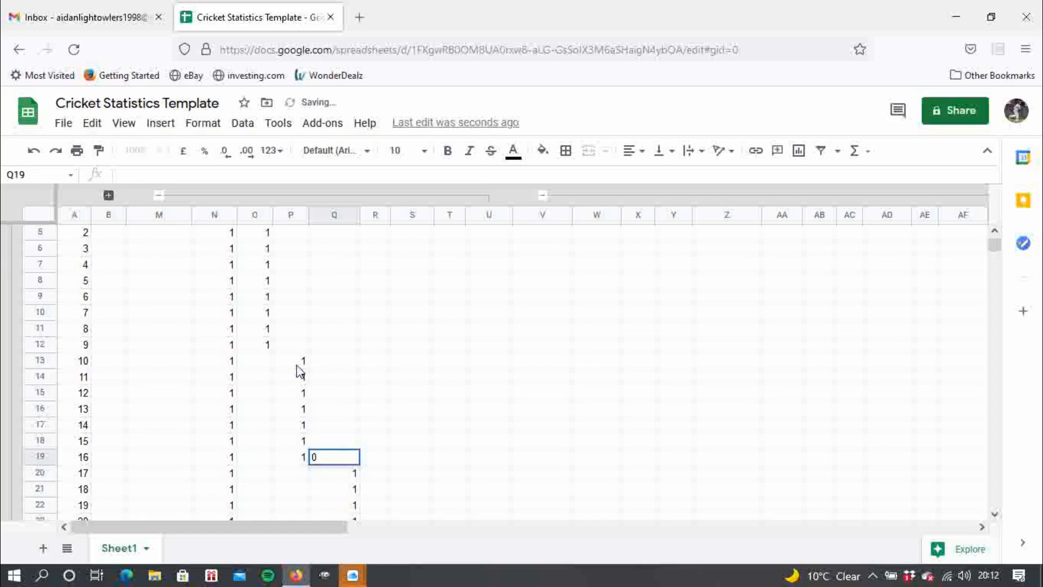
pyautogui.press('Up')
pyautogui.click(343, 456)
pyautogui.moveTo(357, 462); pyautogui.dragTo(304, 407)
pyautogui.click(282, 292)
# Enter 0 in HOME cell O13 and fill it down through 2013 game 30 (O33)
pyautogui.click(269, 434)
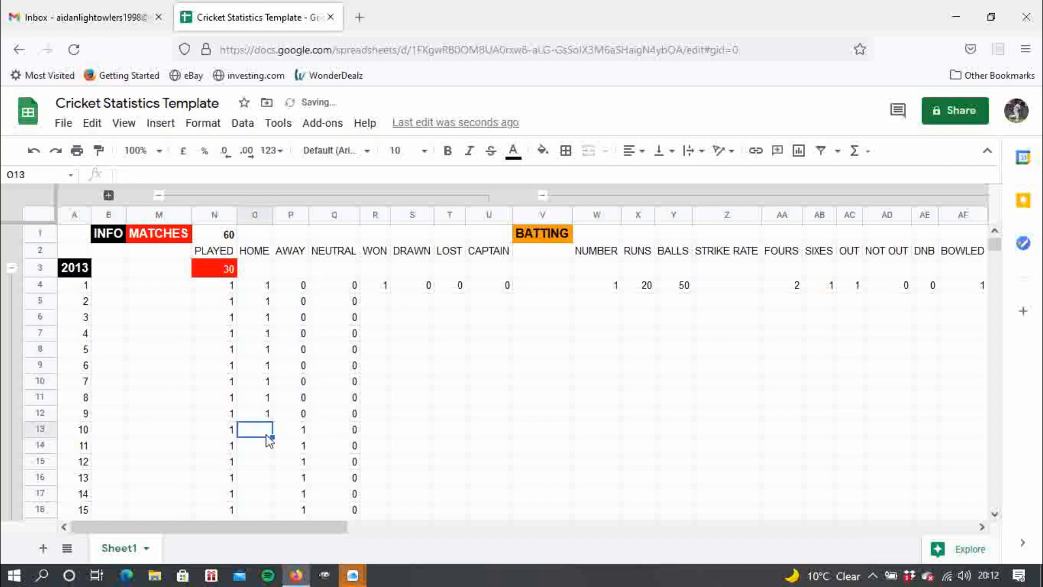
pyautogui.write('0')
pyautogui.press('Return')
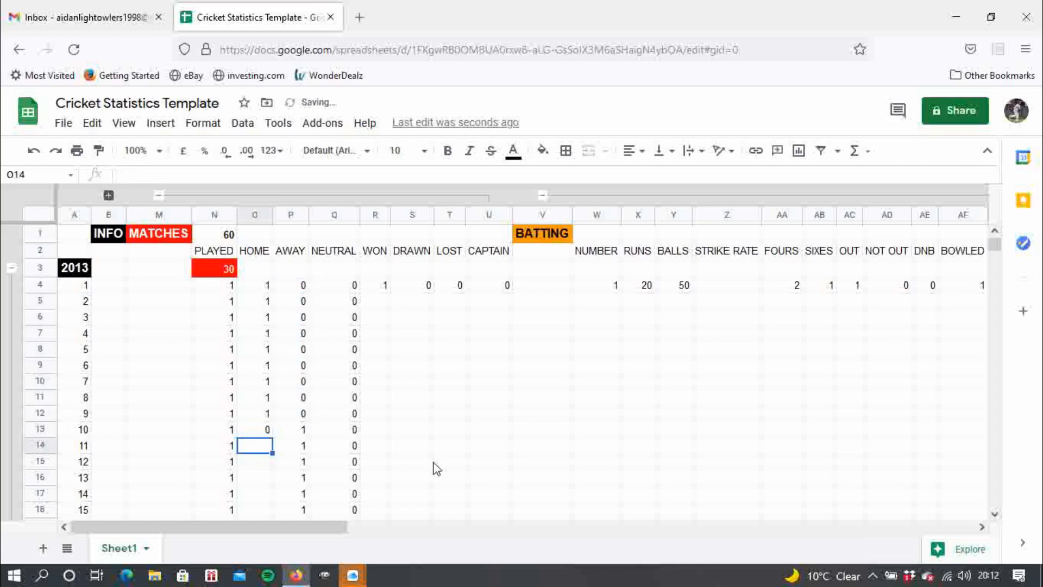
pyautogui.click(265, 433)
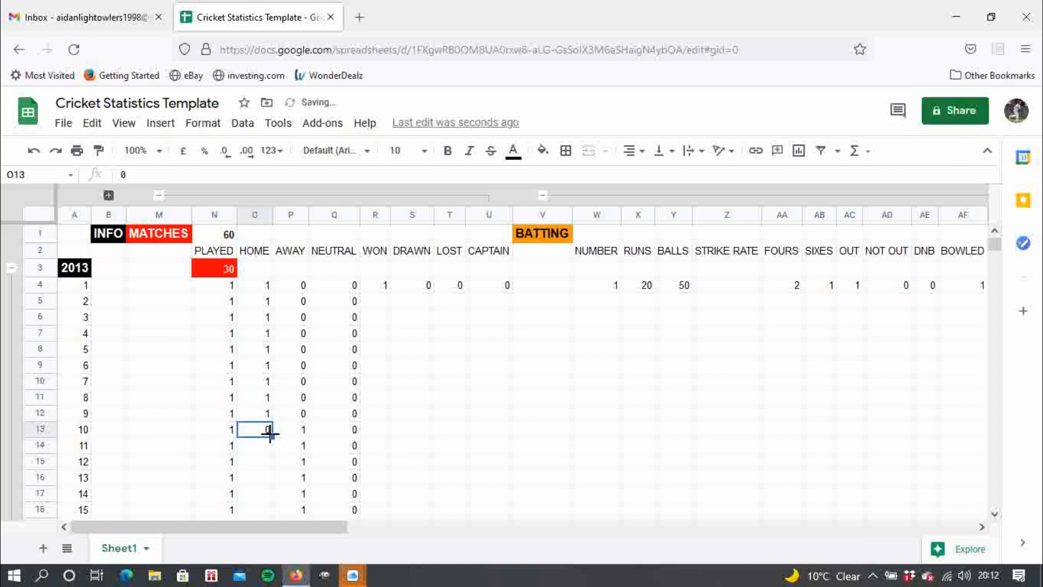
pyautogui.moveTo(270, 433); pyautogui.dragTo(283, 284)
# Enter 0 in AWAY cell P33 and fill it up to 2013 game 17 (P20)
pyautogui.click(287, 286)
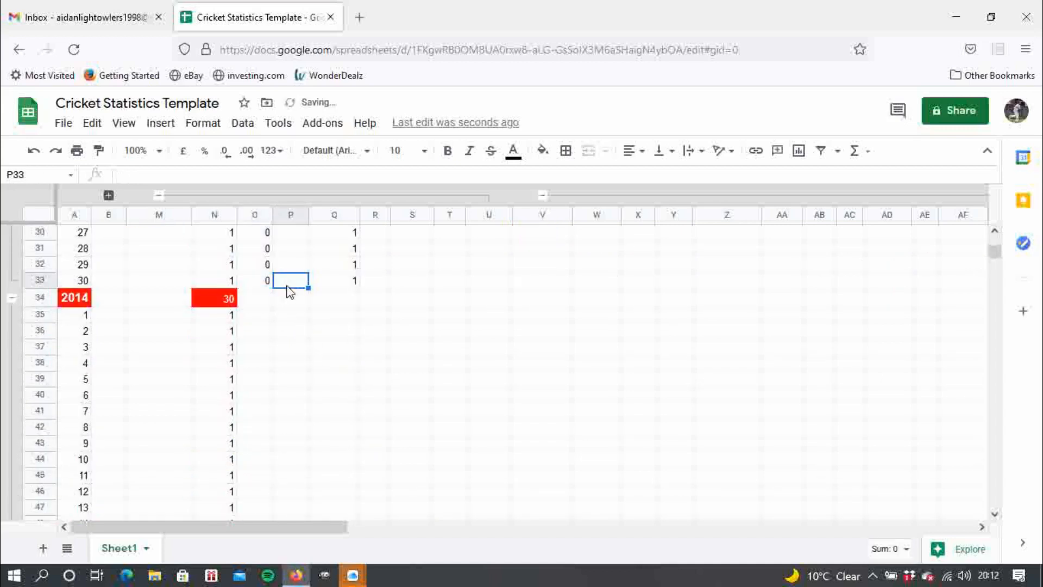
pyautogui.write('0')
pyautogui.press('Return')
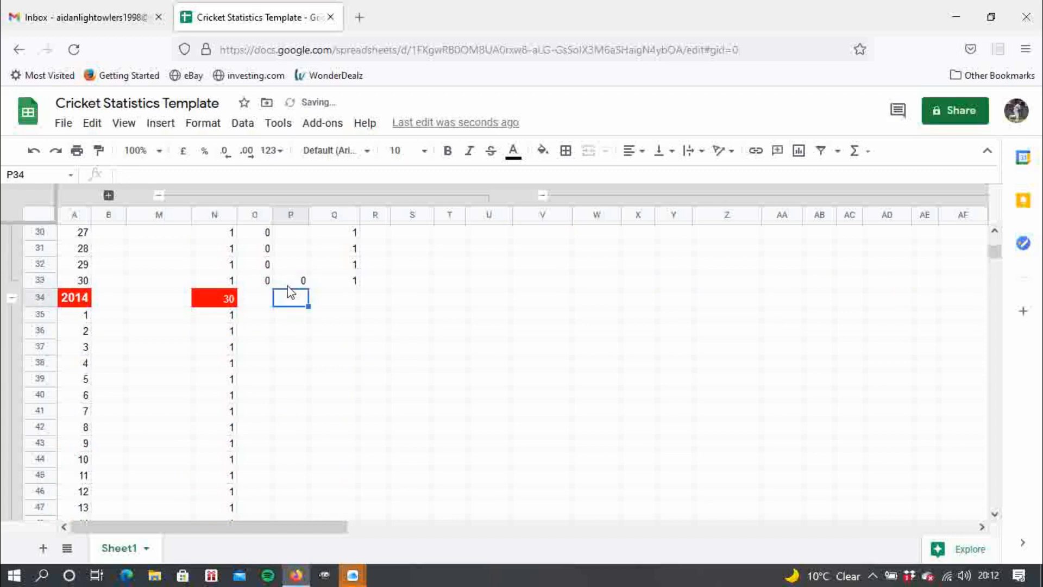
pyautogui.click(288, 285)
pyautogui.moveTo(309, 286); pyautogui.dragTo(304, 361)
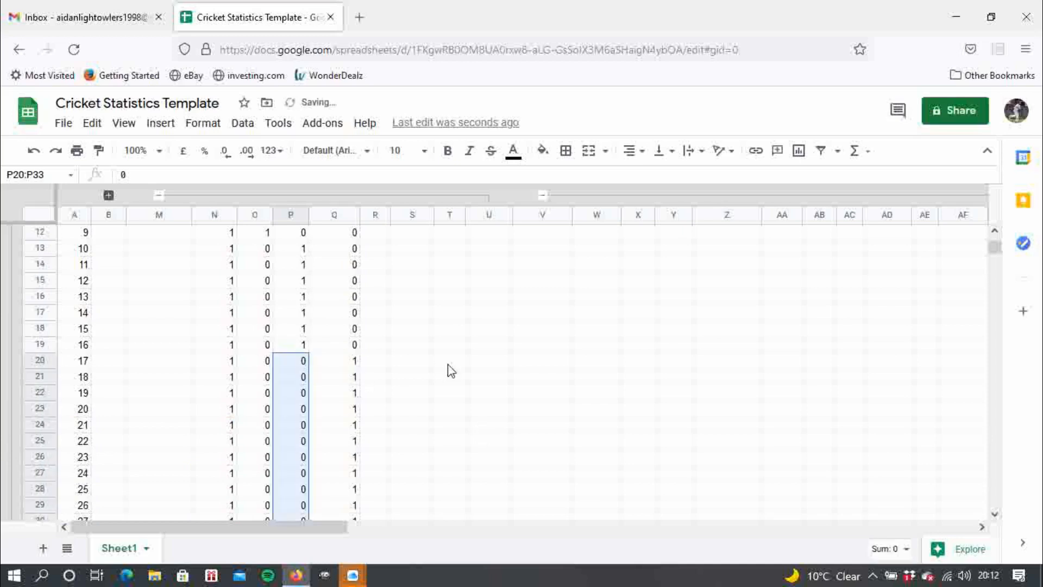
pyautogui.moveTo(993, 253); pyautogui.dragTo(997, 232)
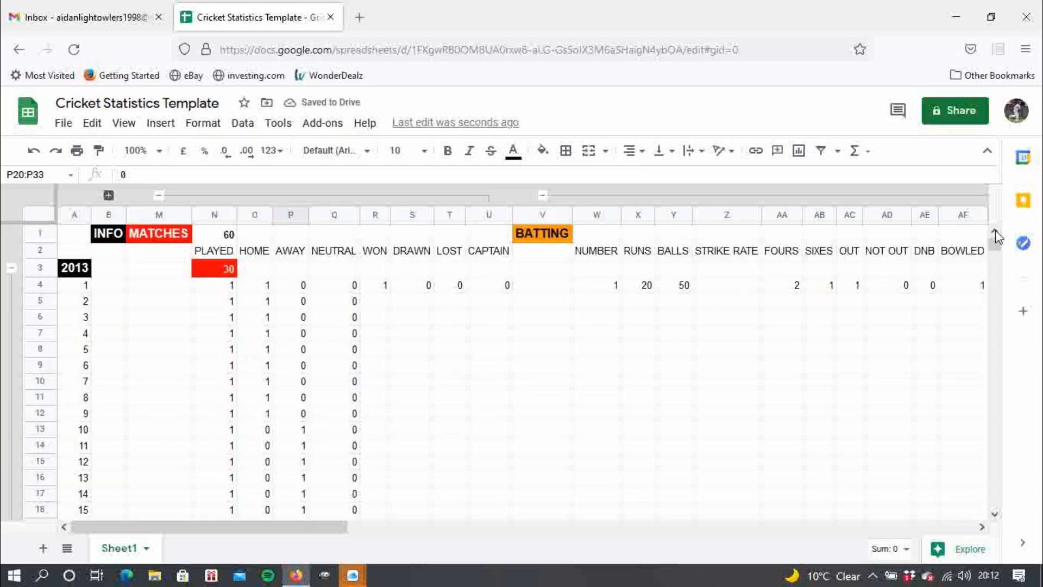
# Enter 1 in WON cell R5 and fill it down through 2013 game 14 (R17)
pyautogui.click(368, 305)
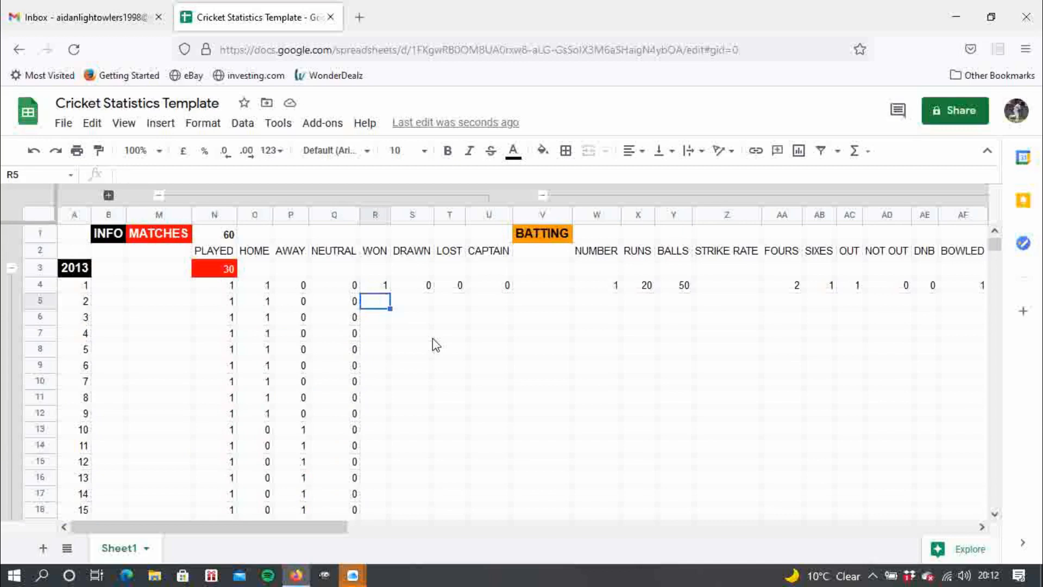
pyautogui.write('1')
pyautogui.press('Return')
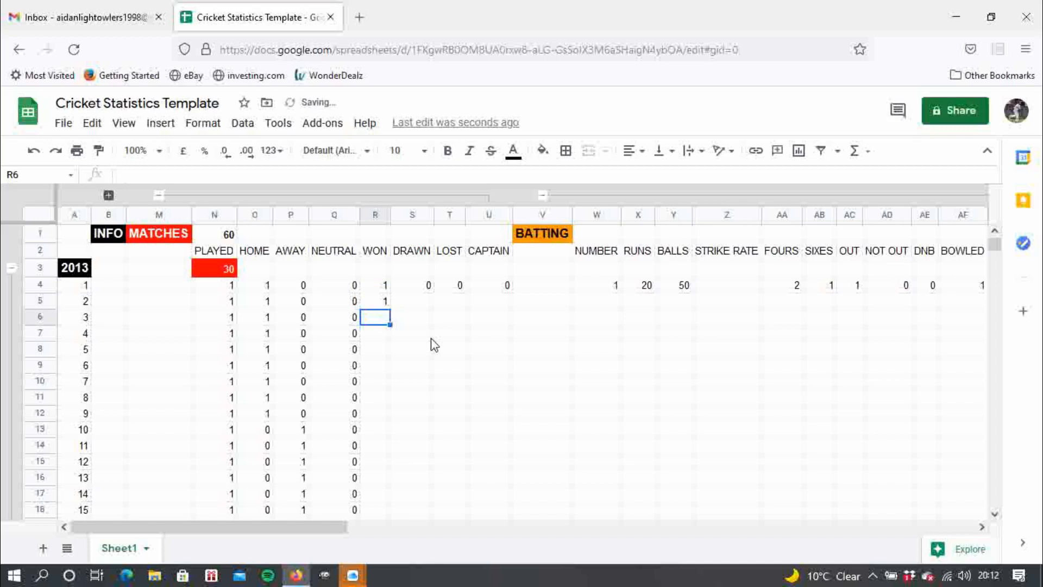
pyautogui.click(381, 302)
pyautogui.moveTo(388, 309); pyautogui.dragTo(405, 403)
# Enter 1 in DRAWN cell S18 and fill it down through 2013 game 30 (S33)
pyautogui.click(418, 407)
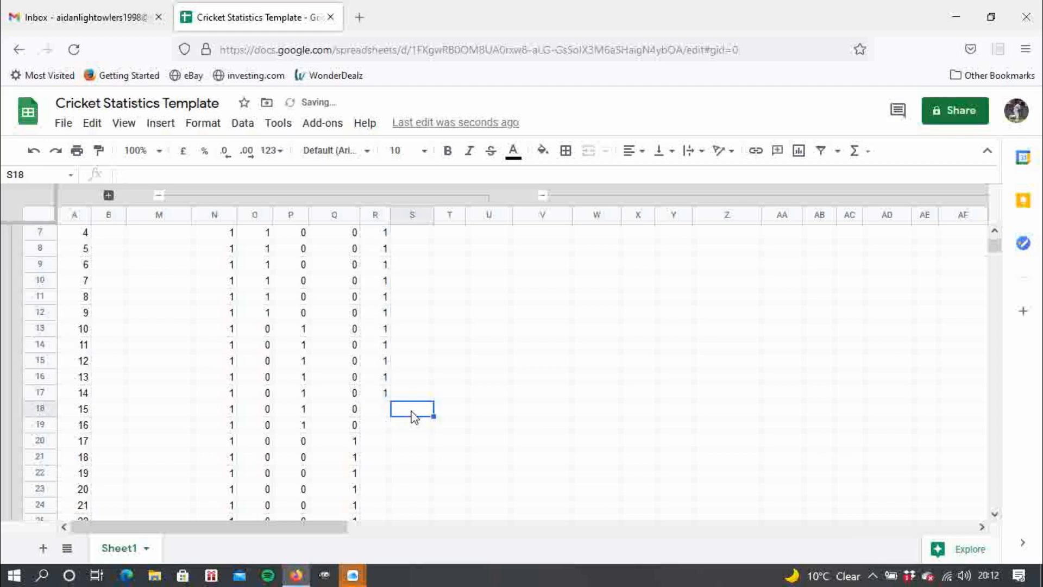
pyautogui.write('1')
pyautogui.click(464, 415)
pyautogui.click(422, 414)
pyautogui.moveTo(433, 416); pyautogui.dragTo(431, 289)
# Enter 0 in WON cell R33 and fill it up to 2013 game 15 (R18)
pyautogui.click(377, 286)
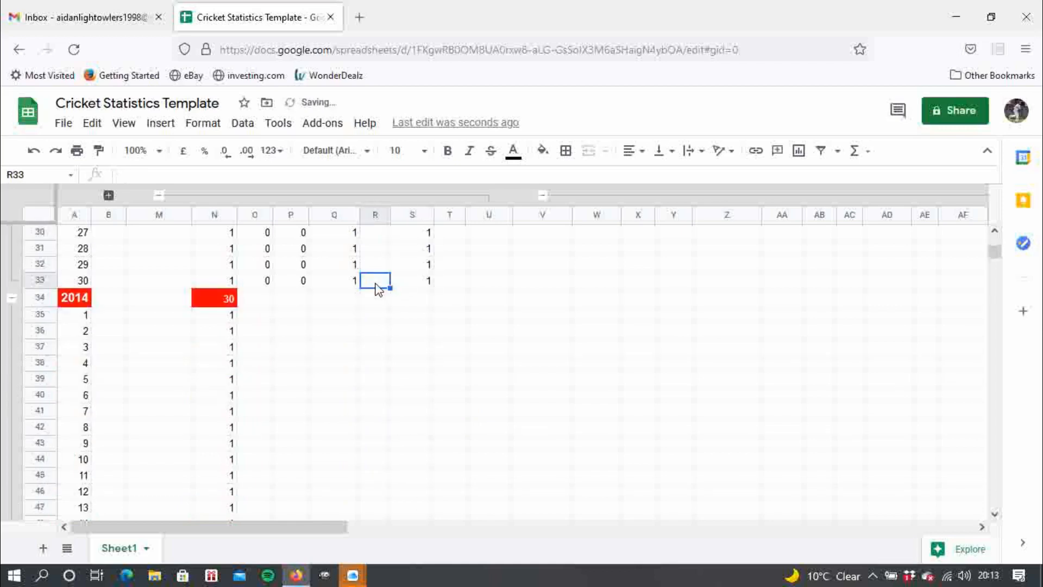
pyautogui.write('0')
pyautogui.press('Escape')
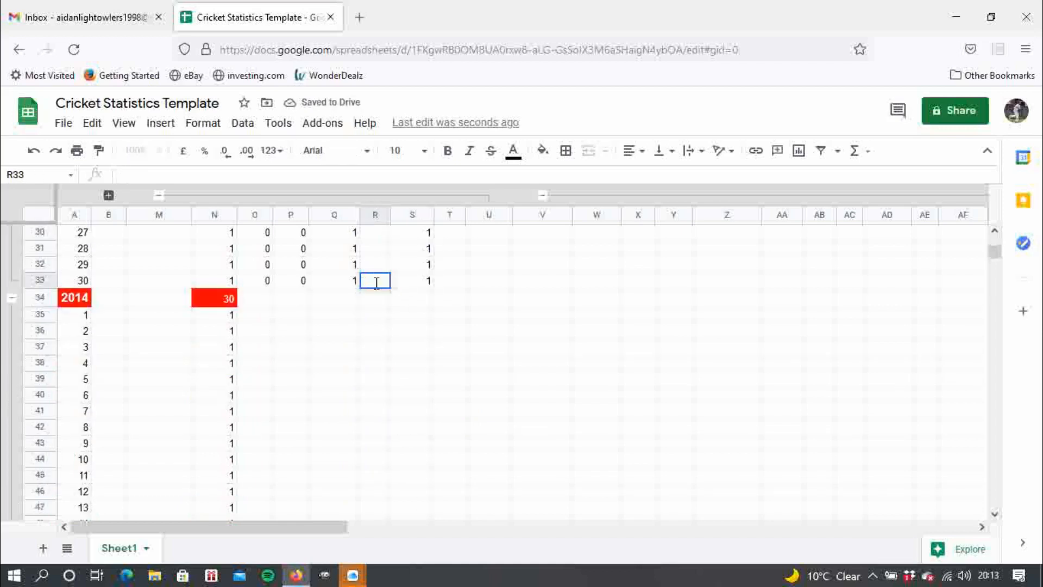
pyautogui.press('Return')
pyautogui.click(375, 281)
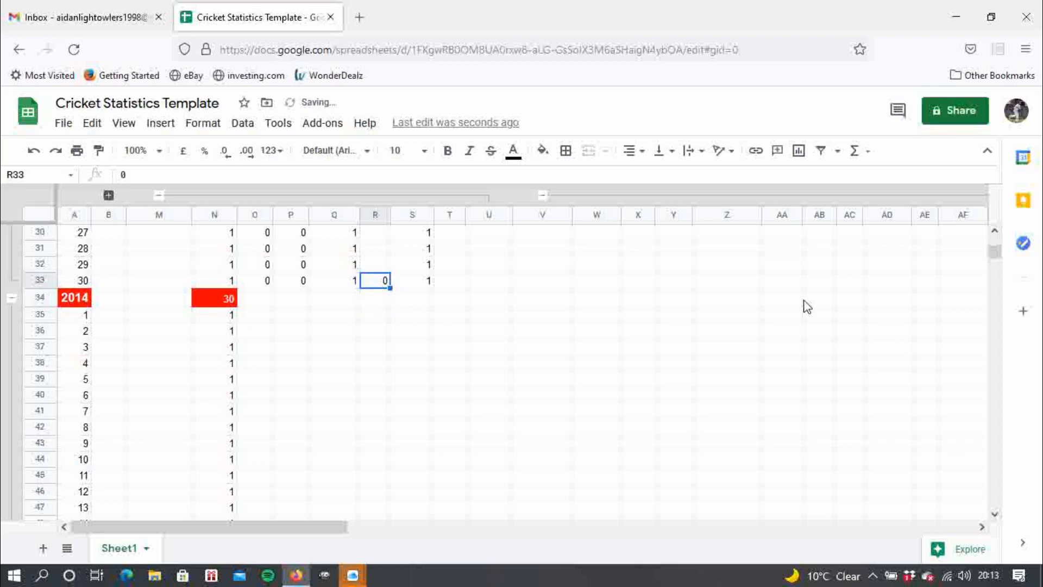
pyautogui.scroll(7, 993, 245)
pyautogui.scroll(-4, 994, 242)
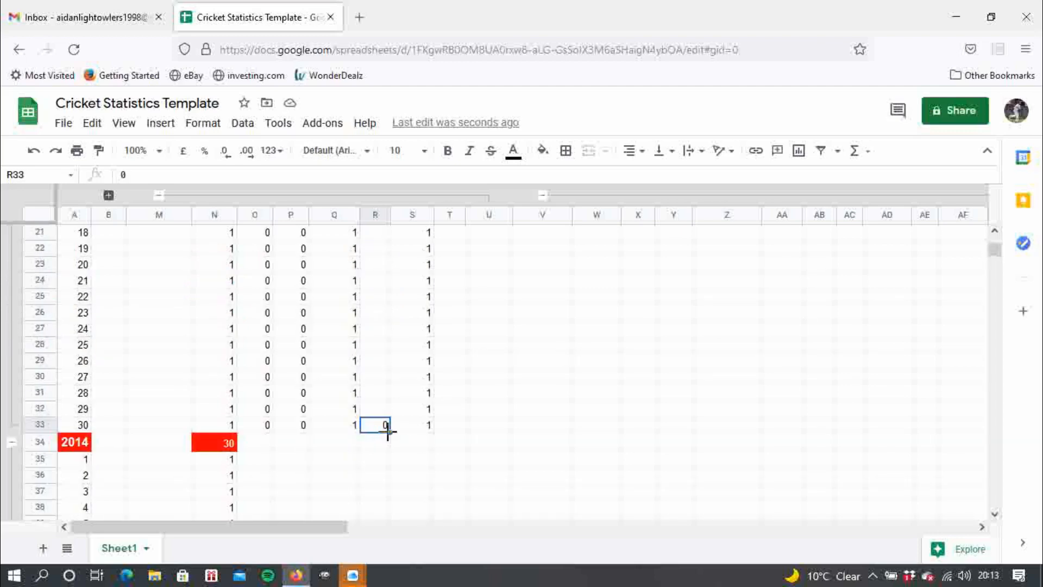
pyautogui.moveTo(390, 432); pyautogui.dragTo(399, 298)
# Enter 0 in DRAWN cell S17 and fill it up to 2013 game 2 (S5)
pyautogui.click(413, 280)
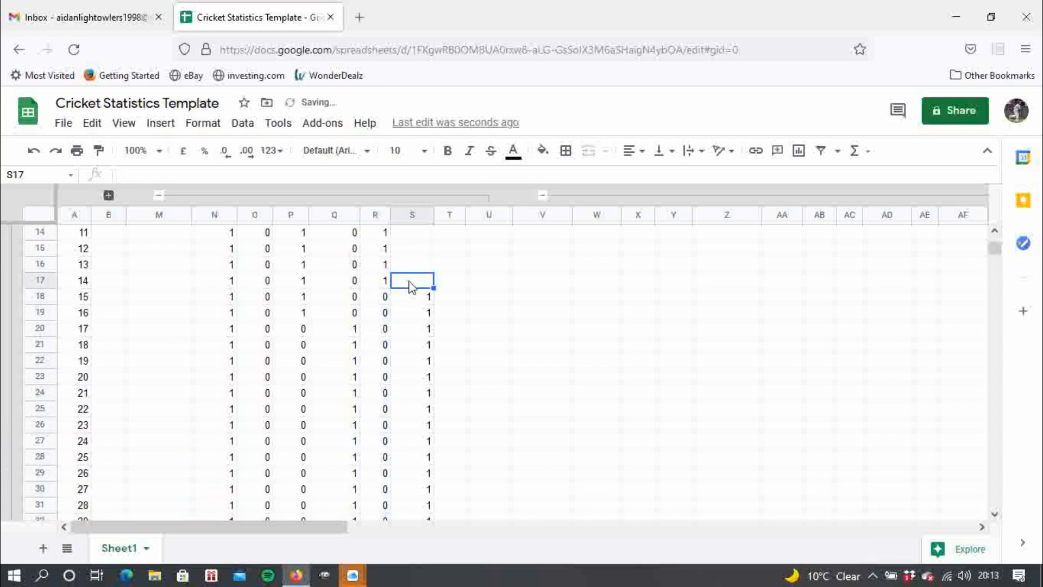
pyautogui.write('0')
pyautogui.click(455, 282)
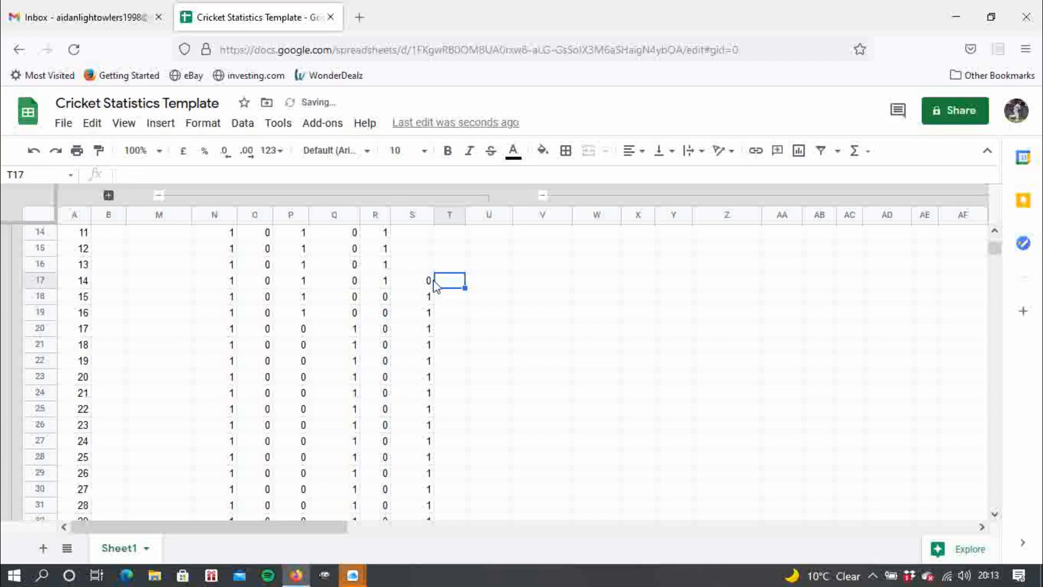
pyautogui.click(430, 281)
pyautogui.scroll(5, 464, 205)
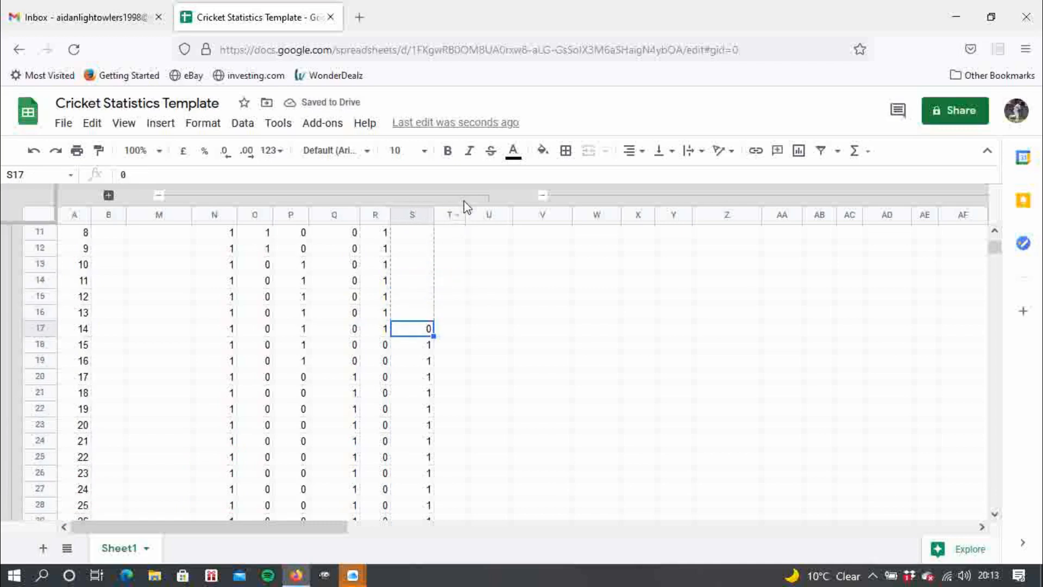
pyautogui.scroll(1, 465, 201)
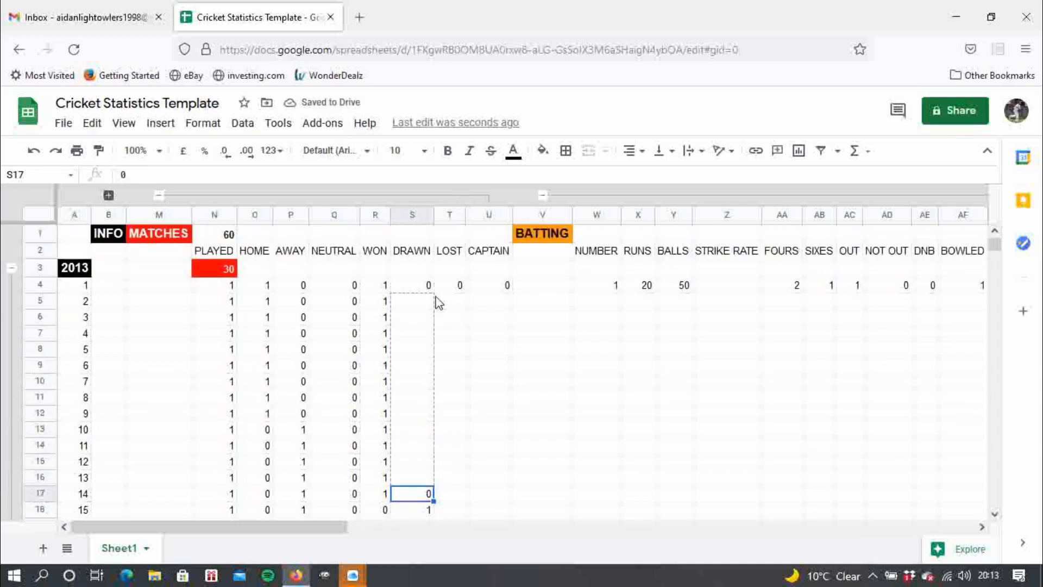
pyautogui.keyDown('shift'); pyautogui.click(429, 301); pyautogui.keyUp('shift')
pyautogui.hotkey('ctrl', 'Return')
# Fill the game 1 zeros in the LOST and CAPTAIN columns (T4 and U4) down through 2013 game 30
pyautogui.click(455, 305)
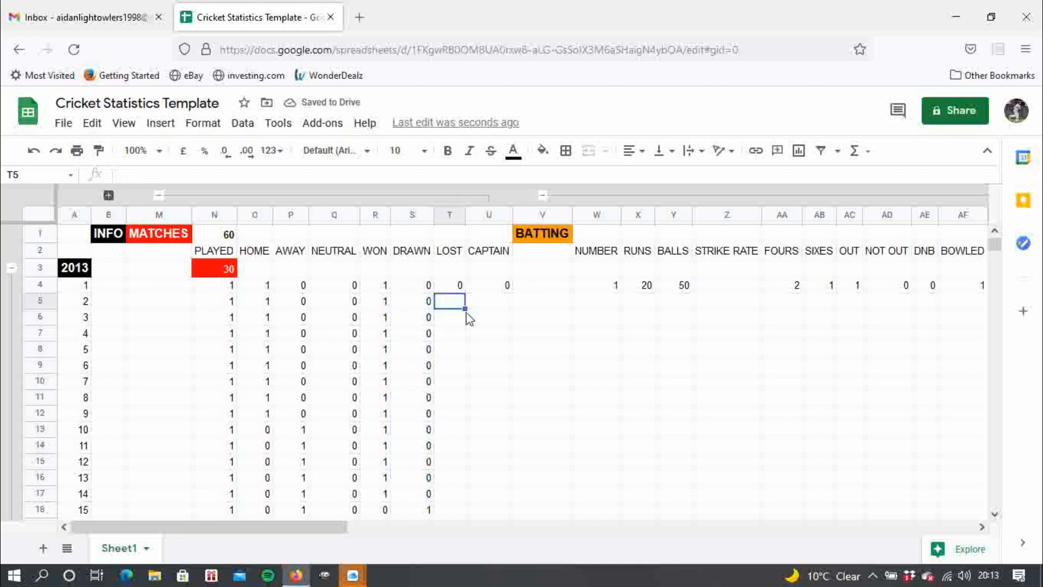
pyautogui.click(457, 288)
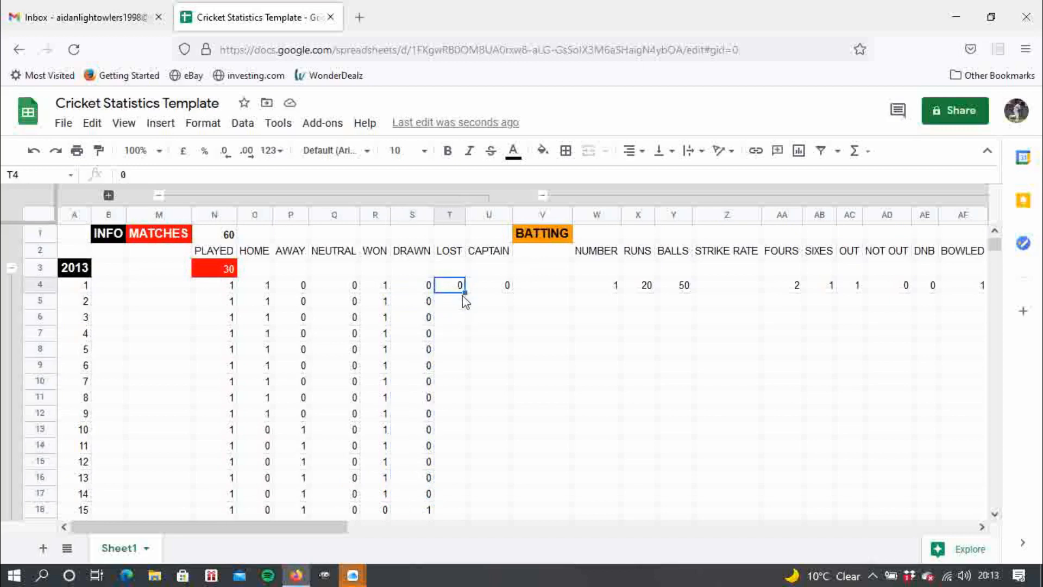
pyautogui.moveTo(463, 294); pyautogui.dragTo(462, 476)
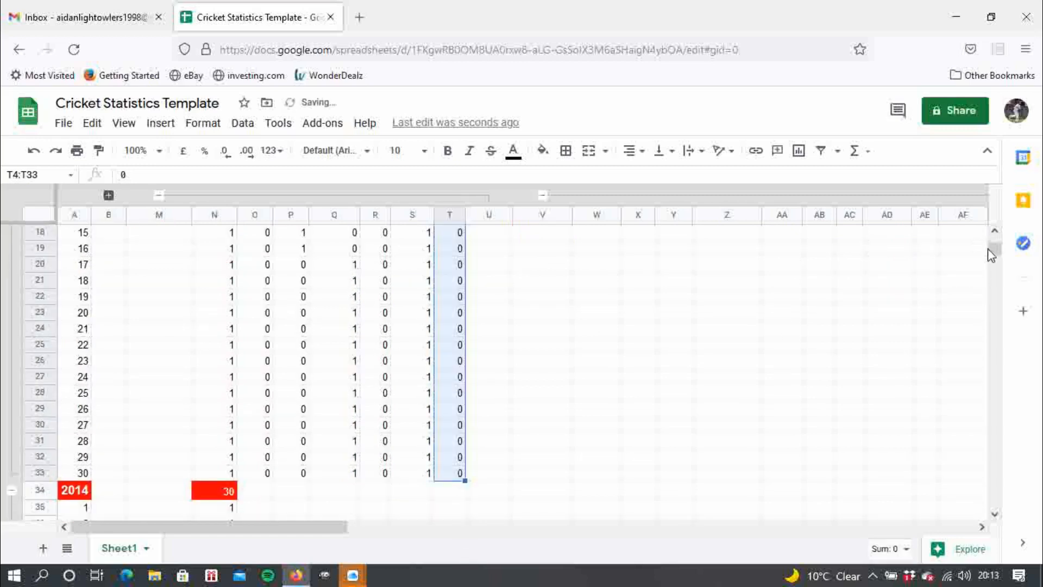
pyautogui.moveTo(990, 254); pyautogui.dragTo(994, 233)
pyautogui.click(508, 288)
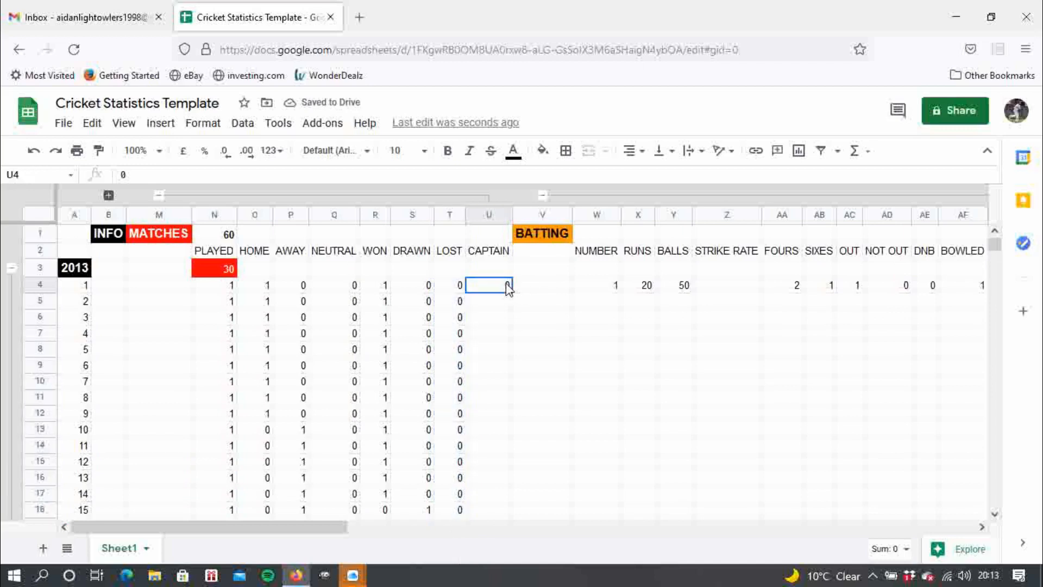
pyautogui.moveTo(510, 291); pyautogui.dragTo(498, 428)
# Enter 1 in HOME cell O35 and fill it down through 2014 game 30 (O64)
pyautogui.click(257, 462)
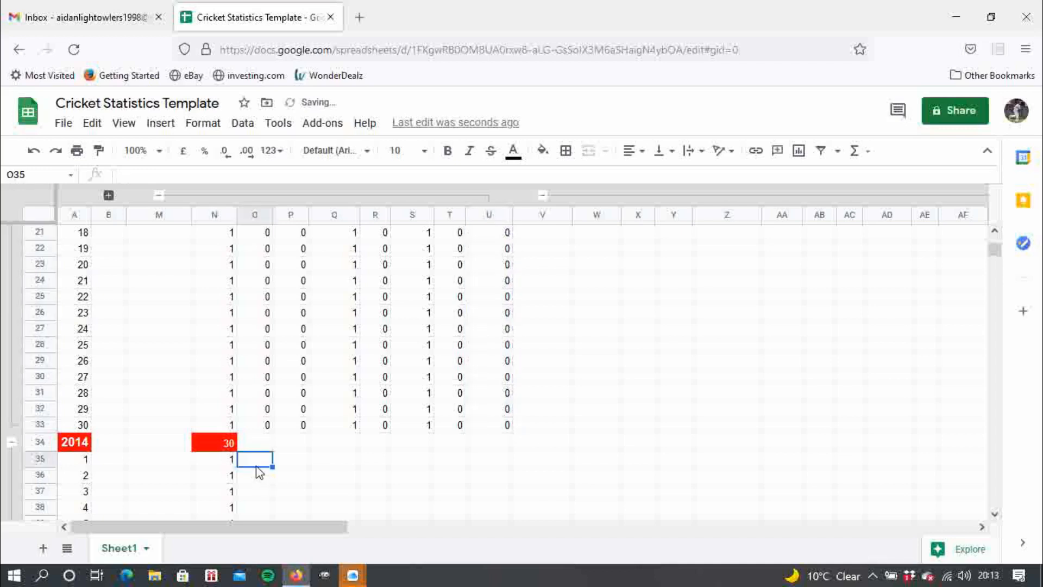
pyautogui.write('1')
pyautogui.press('Return')
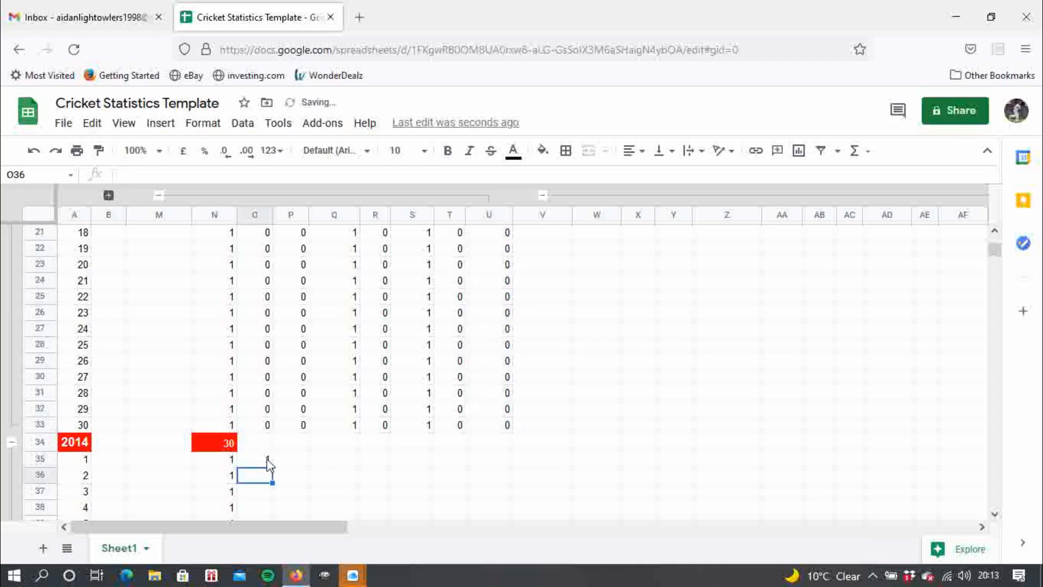
pyautogui.click(268, 459)
pyautogui.moveTo(272, 467); pyautogui.dragTo(272, 432)
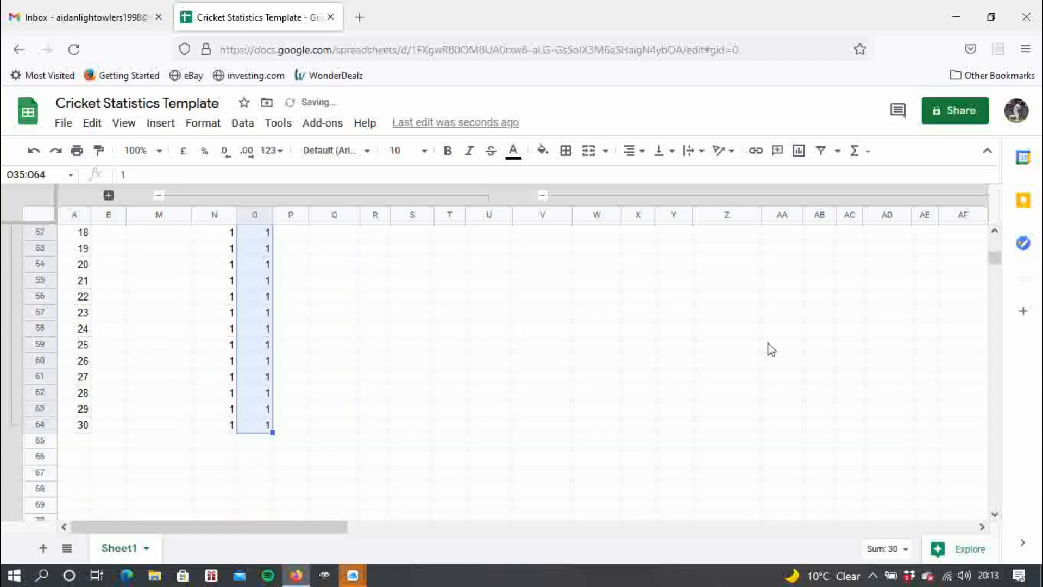
# Enter 0 in AWAY cell P35 and fill it across the AWAY and NEUTRAL columns for all 2014 games (P35:Q64)
pyautogui.click(995, 231)
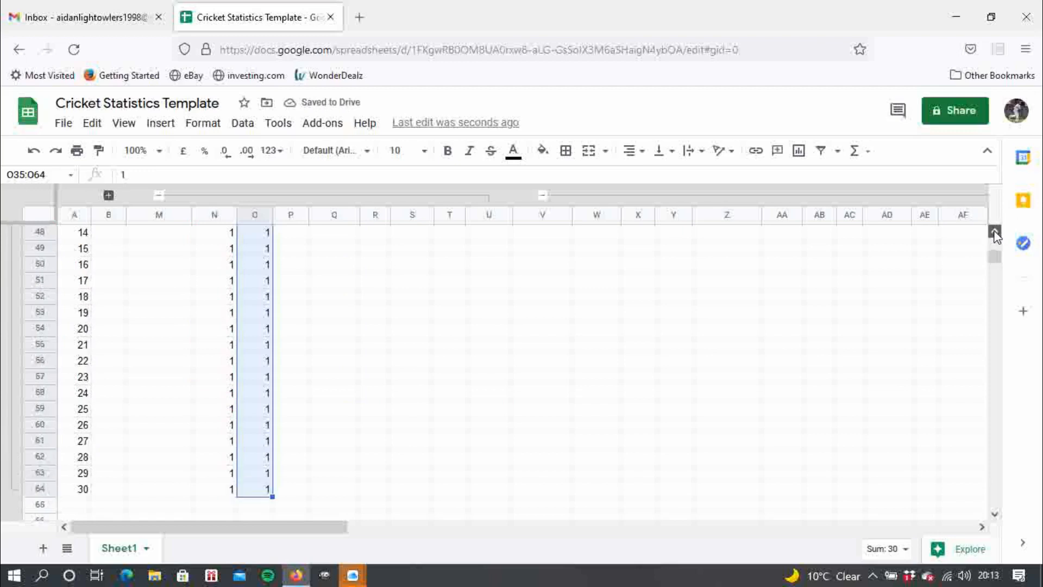
pyautogui.click(995, 233)
pyautogui.click(995, 233)
pyautogui.click(995, 232)
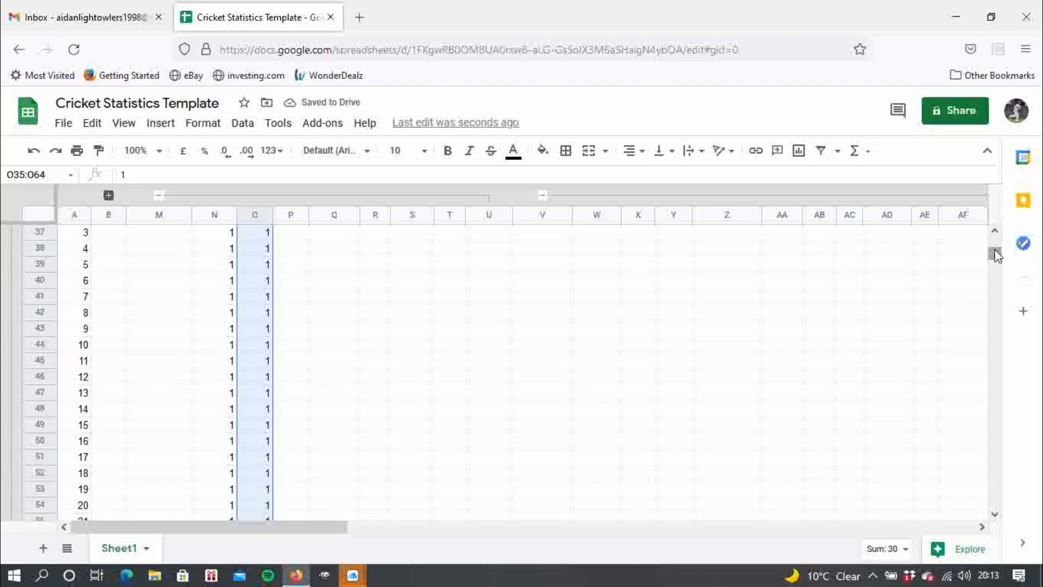
pyautogui.moveTo(997, 255); pyautogui.dragTo(995, 251)
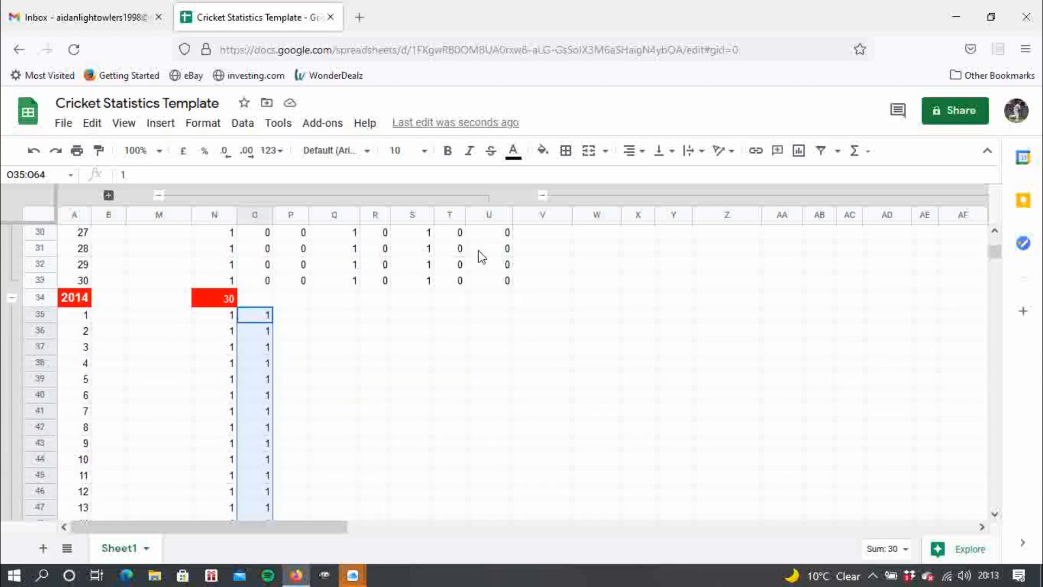
pyautogui.click(298, 318)
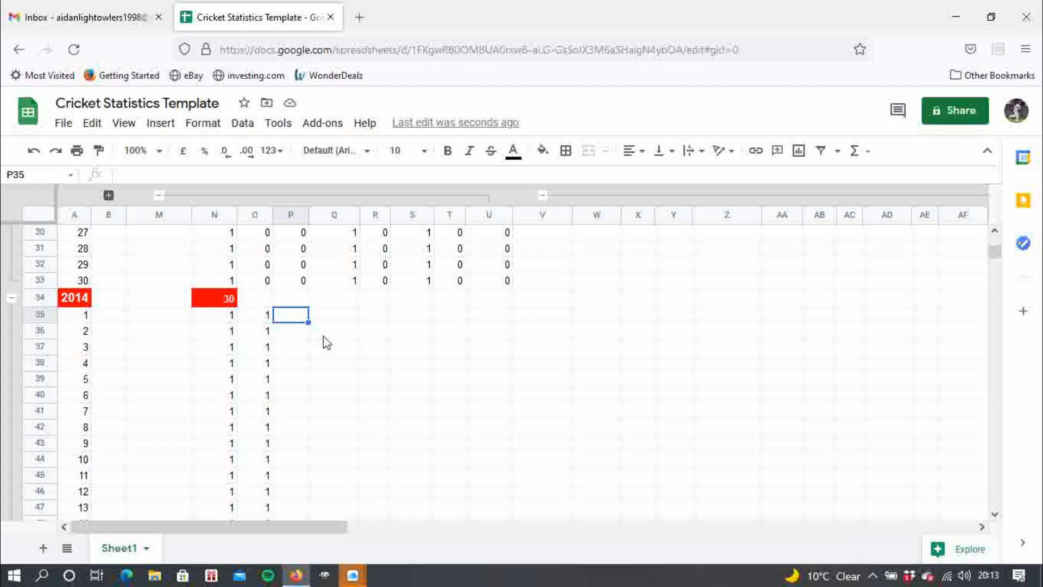
pyautogui.write('0')
pyautogui.click(334, 322)
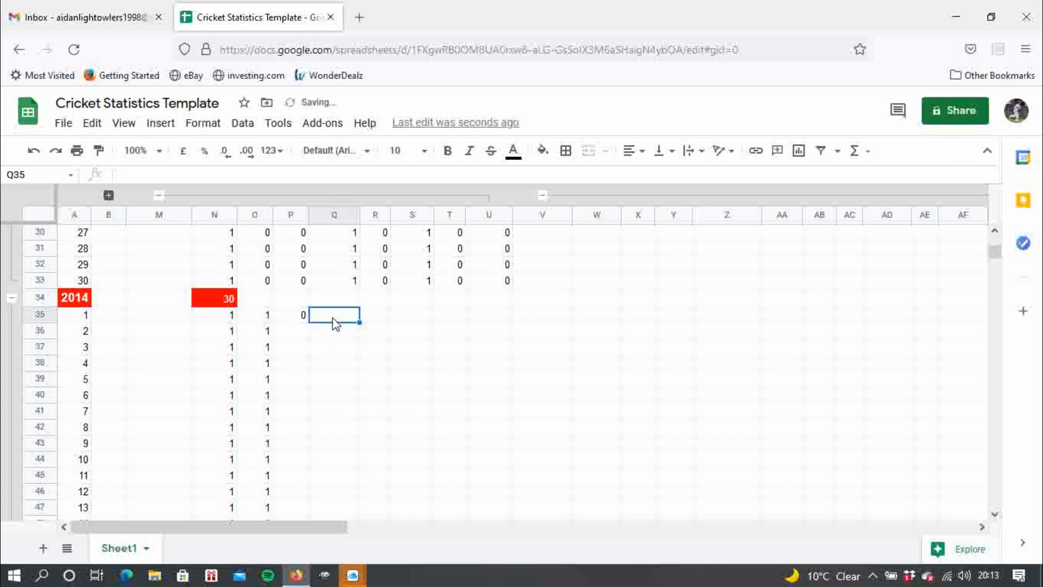
pyautogui.click(298, 321)
pyautogui.moveTo(308, 322); pyautogui.dragTo(352, 381)
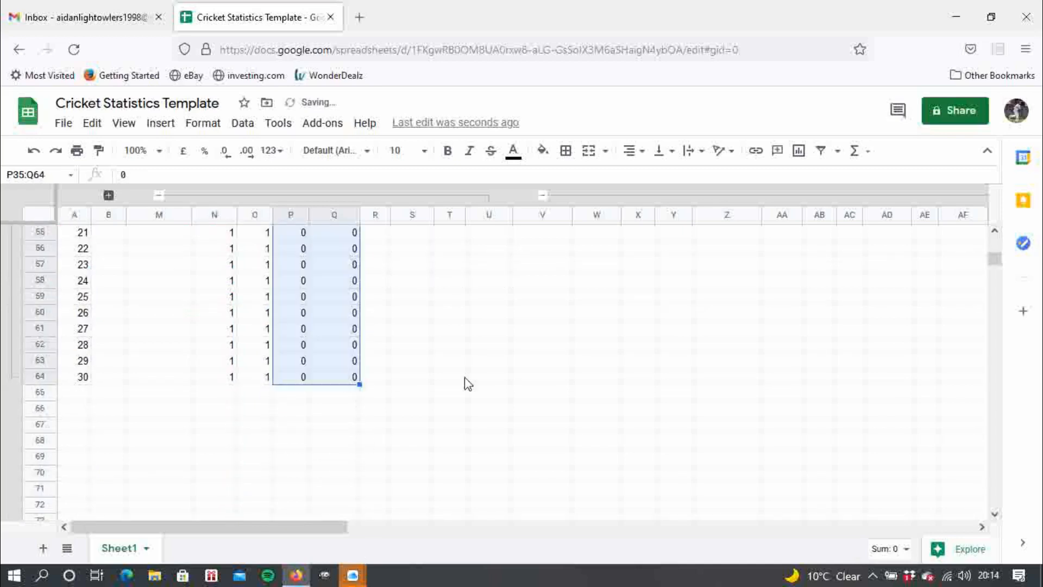
# Enter 1 in WON cell R35 and fill it down through 2014 game 30 (R64)
pyautogui.click(994, 233)
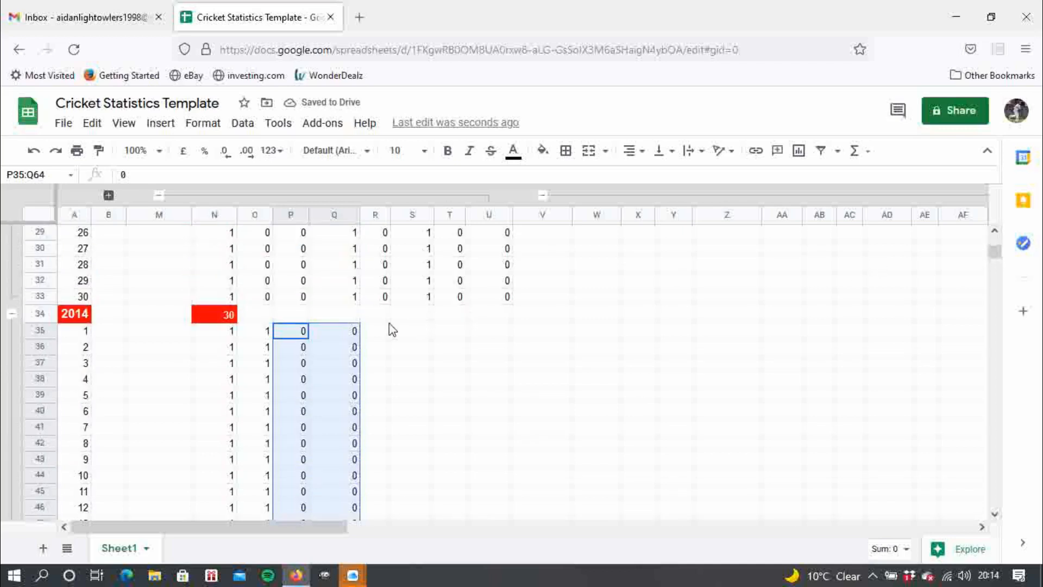
pyautogui.click(384, 329)
pyautogui.write('1')
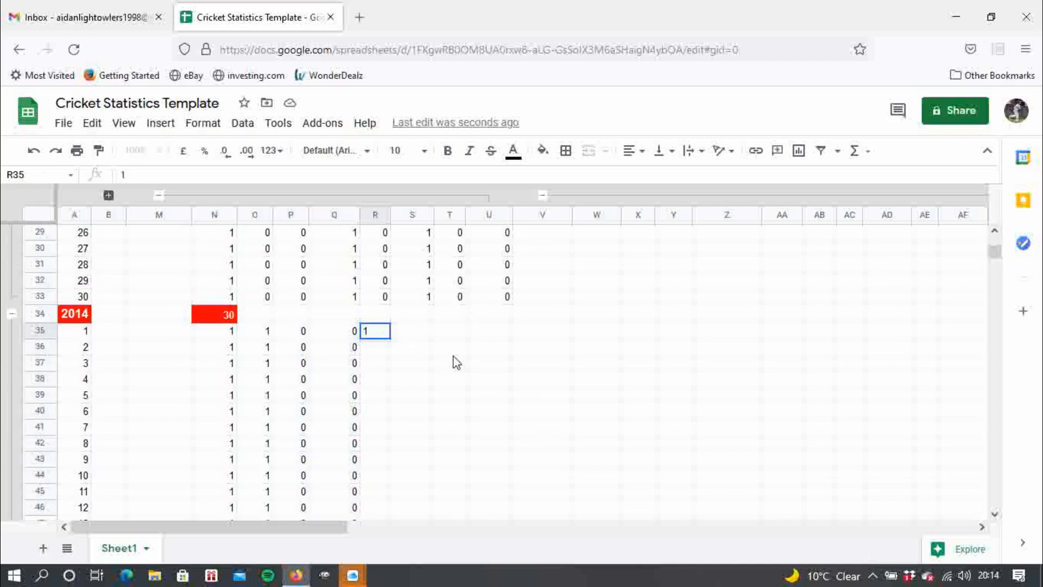
pyautogui.press('Return')
pyautogui.click(386, 332)
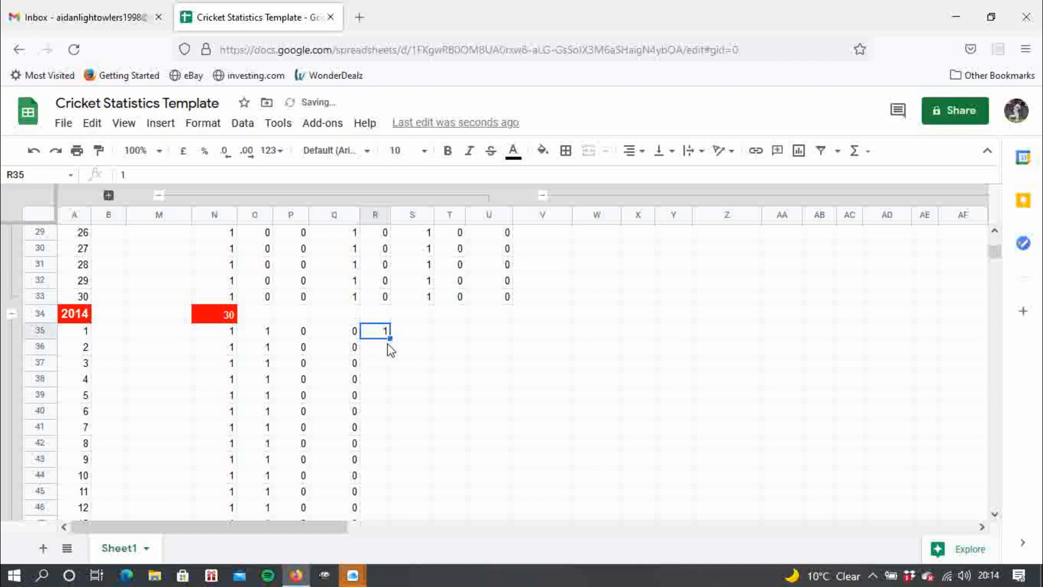
pyautogui.moveTo(390, 338); pyautogui.dragTo(397, 413)
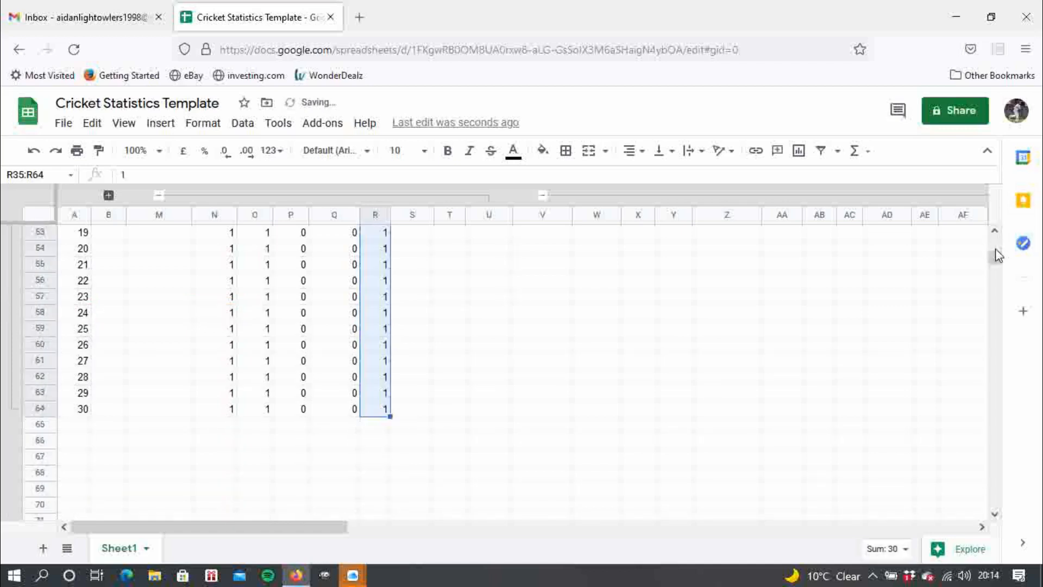
# Enter 0 in DRAWN cell S35 and fill it across the DRAWN and LOST columns for all 2014 games (S35:T64)
pyautogui.click(995, 231)
pyautogui.click(996, 232)
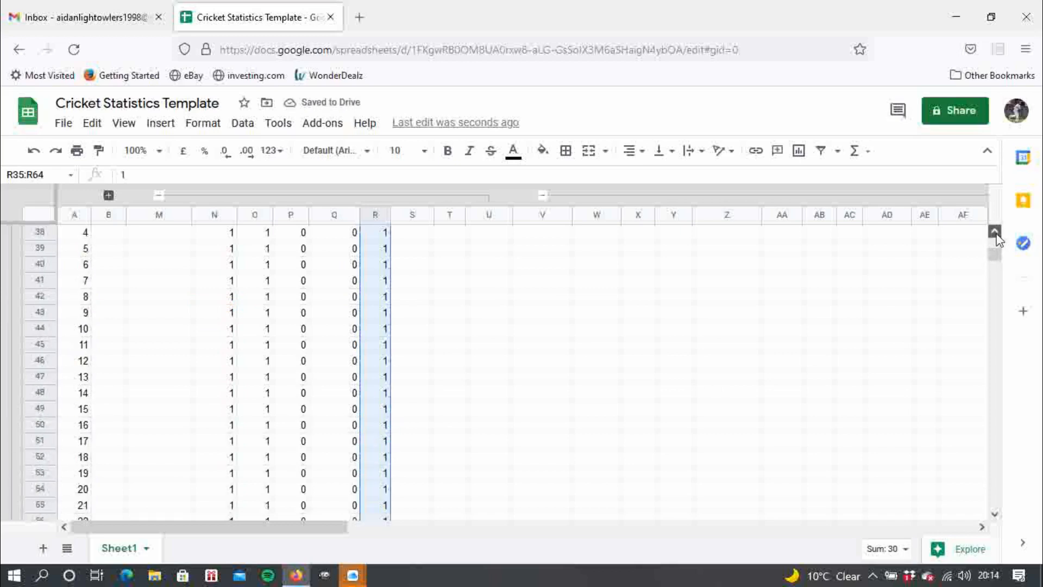
pyautogui.click(416, 333)
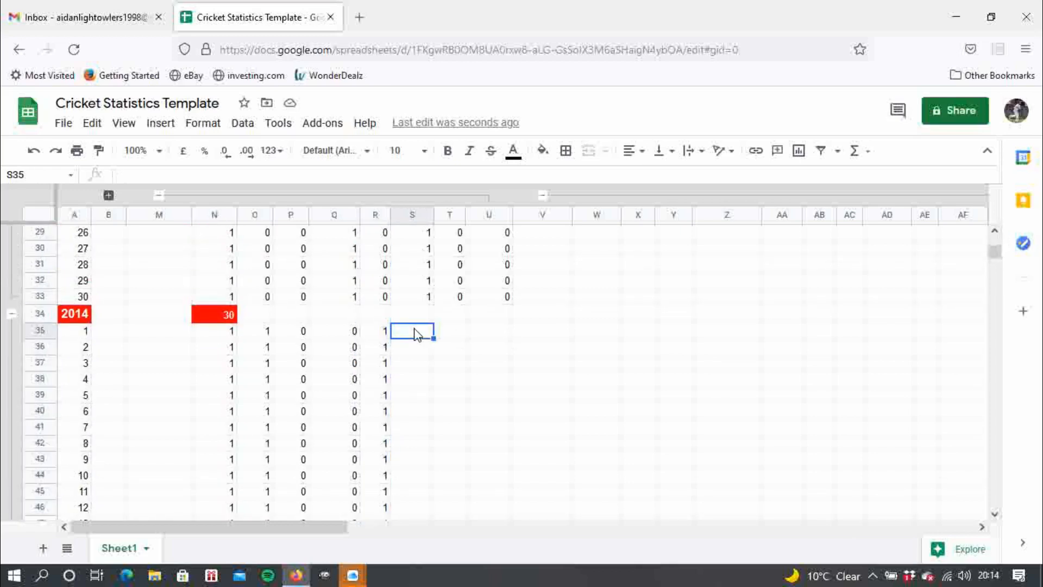
pyautogui.write('0')
pyautogui.press('Return')
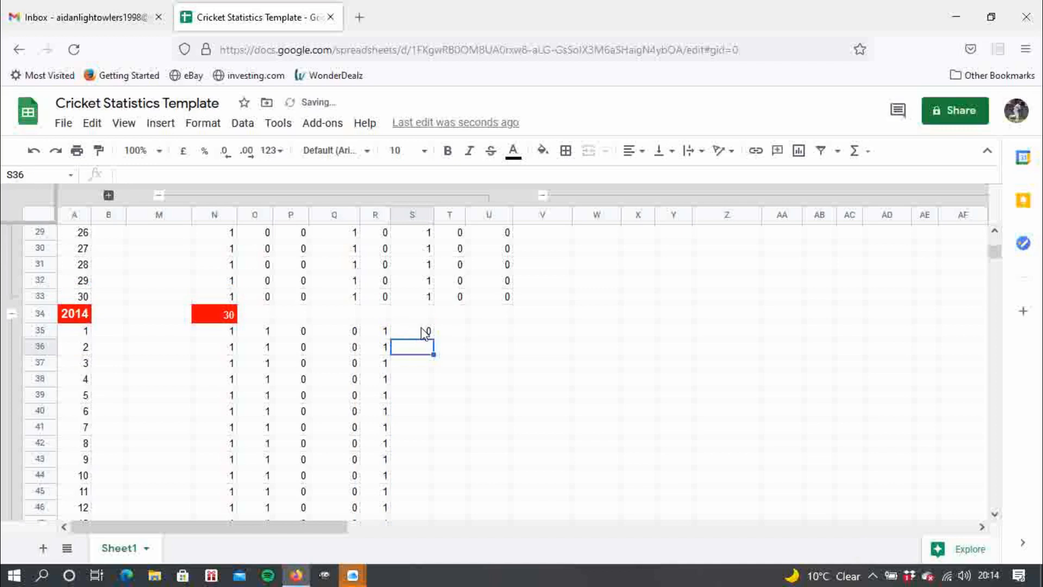
pyautogui.click(425, 333)
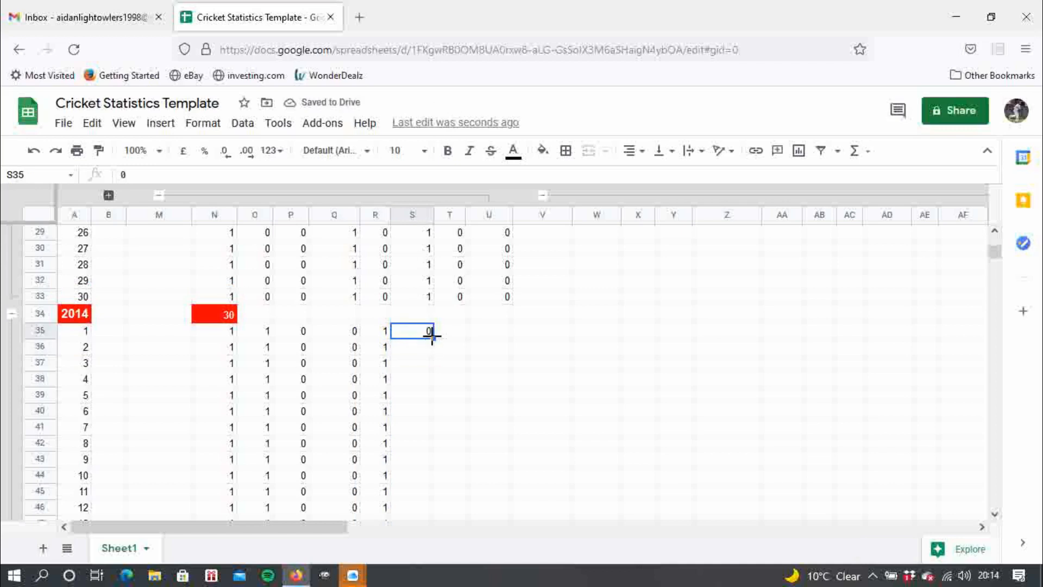
pyautogui.moveTo(432, 336); pyautogui.dragTo(450, 490)
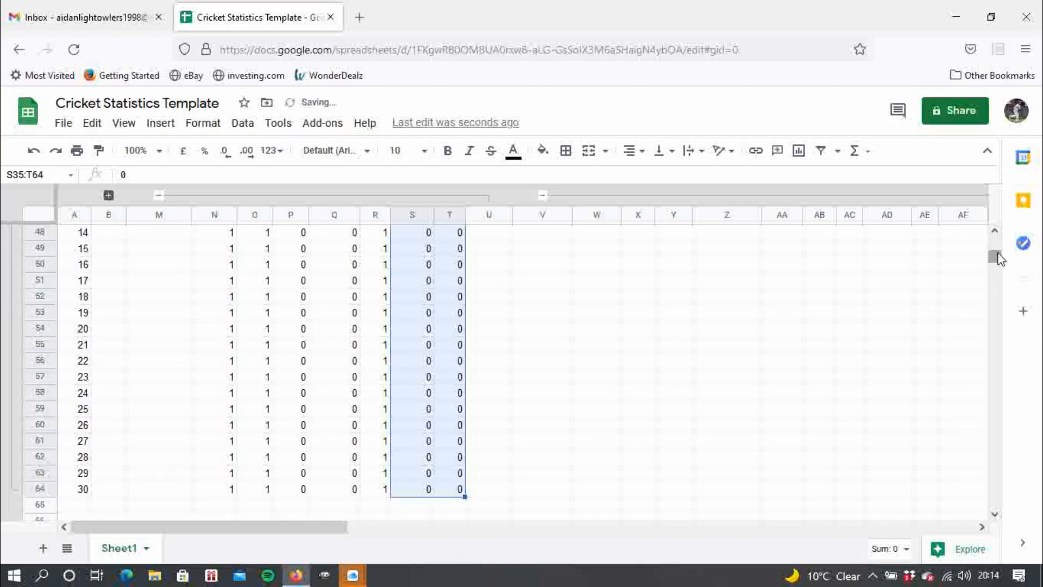
# Enter 1 in CAPTAIN cell U35 and fill it down through 2014 game 30 (U64)
pyautogui.moveTo(1000, 260); pyautogui.dragTo(999, 247)
pyautogui.scroll(-9, 998, 247)
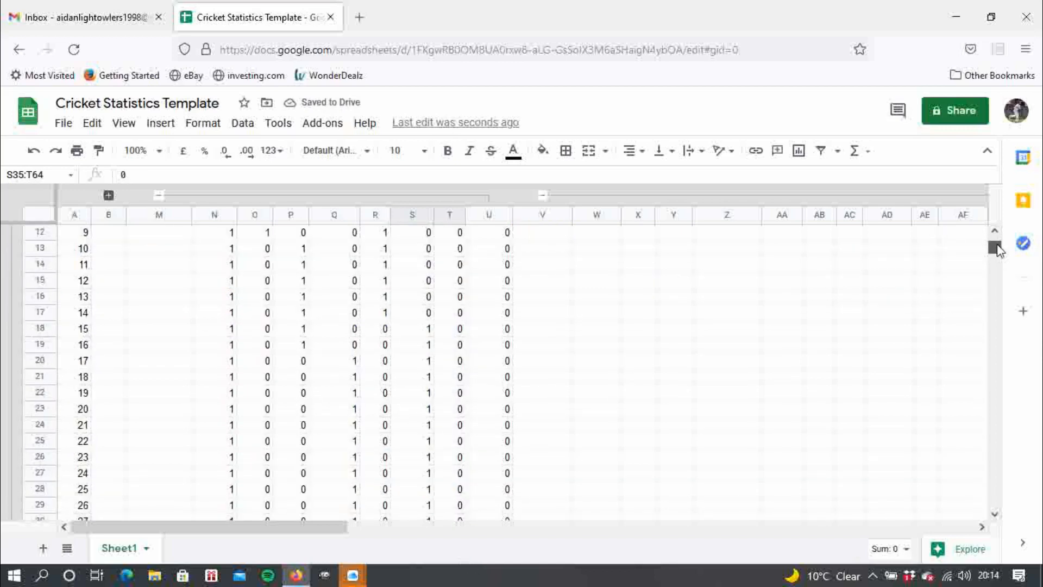
pyautogui.click(485, 368)
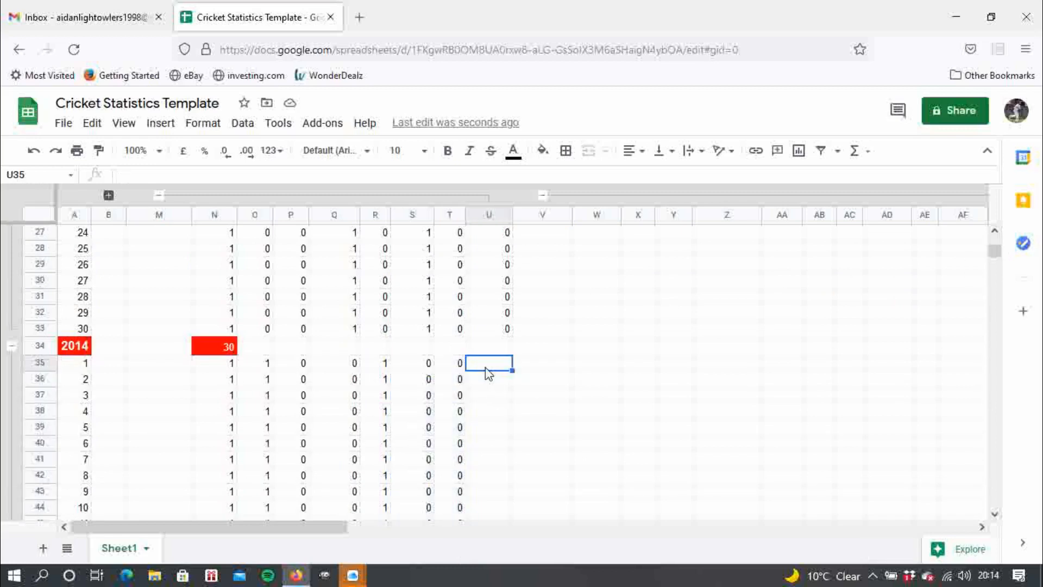
pyautogui.write('1')
pyautogui.click(552, 360)
pyautogui.click(510, 369)
pyautogui.moveTo(510, 368); pyautogui.dragTo(503, 492)
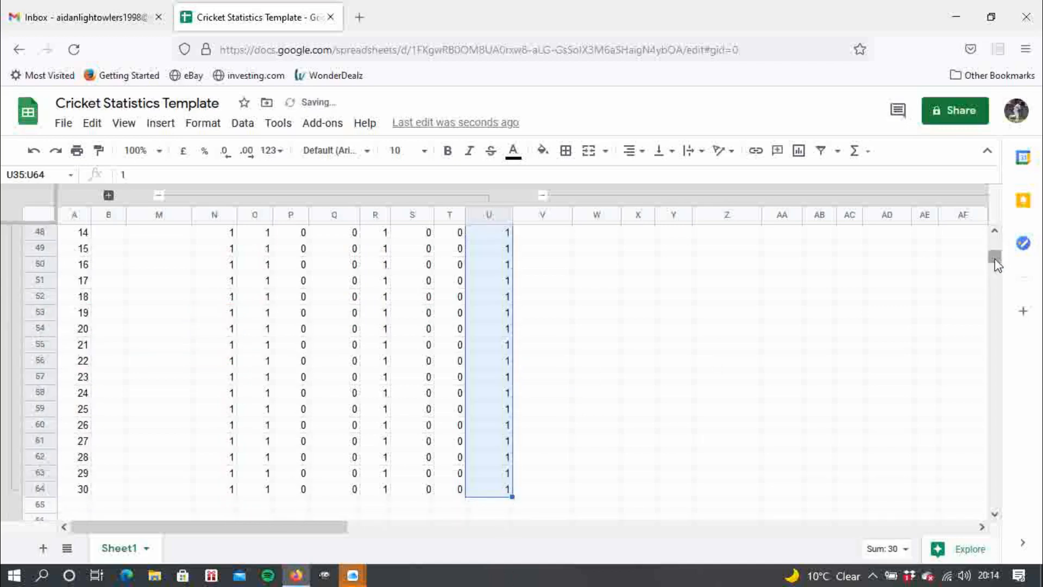
# Start a formula in cell O3 for the 2013 HOME season total
pyautogui.moveTo(995, 259); pyautogui.dragTo(995, 243)
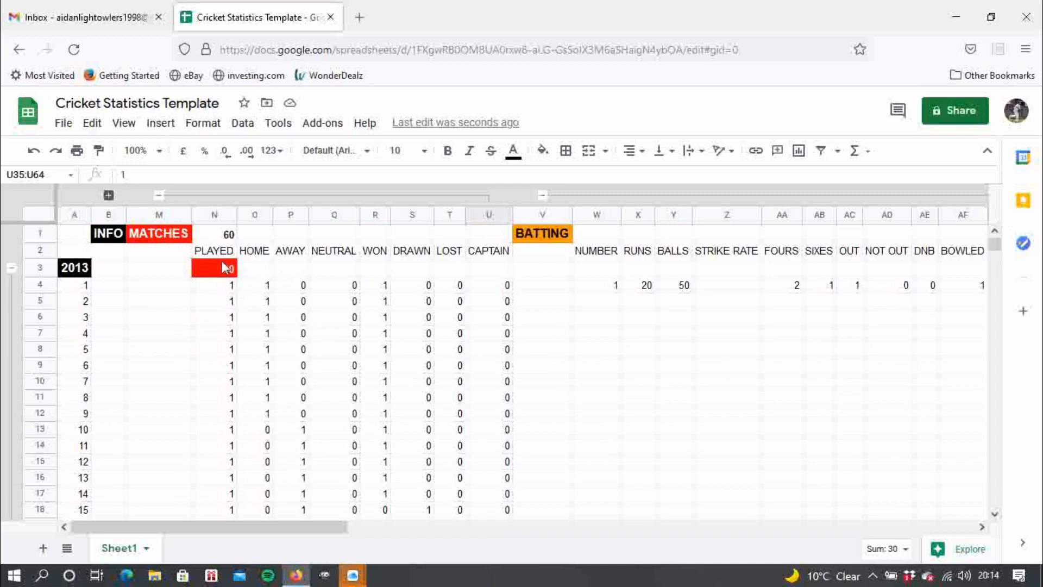
pyautogui.click(252, 269)
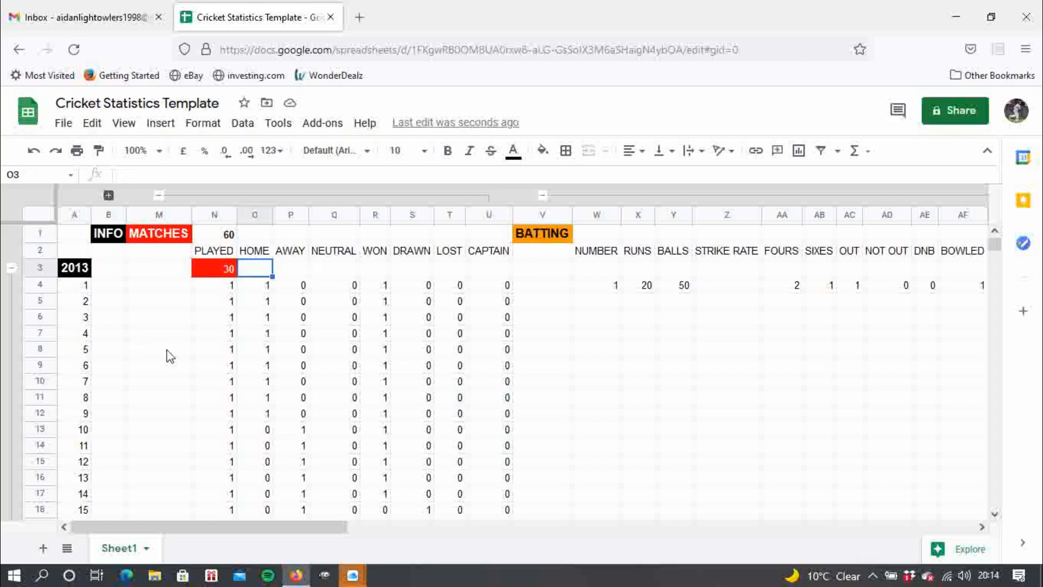
pyautogui.write('=')
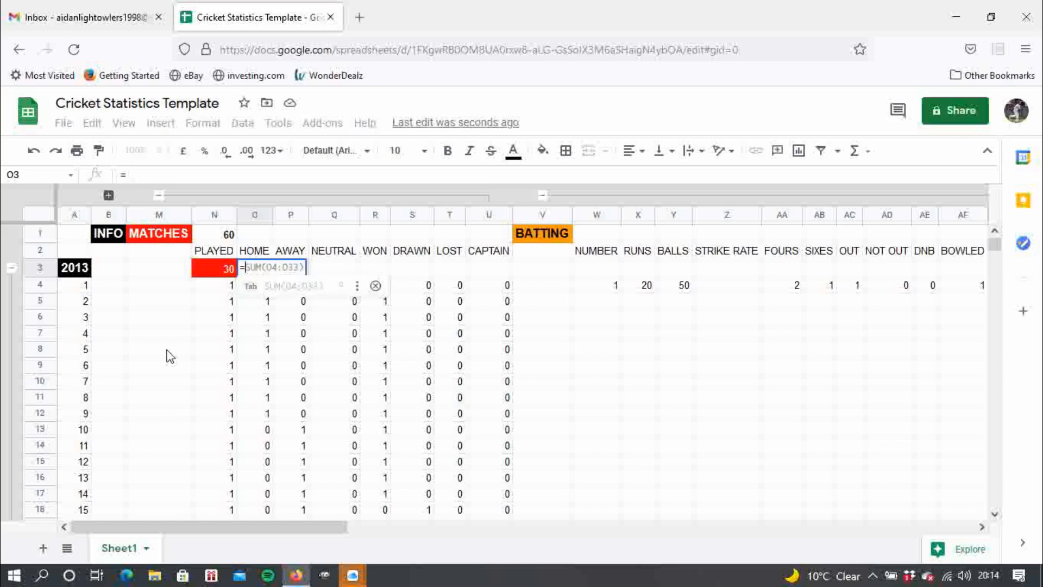
# Total the 2013 HOME column in O3 with =SUM(O4:O33) and extend the formula across to CAPTAIN in U3
pyautogui.write('SUM')
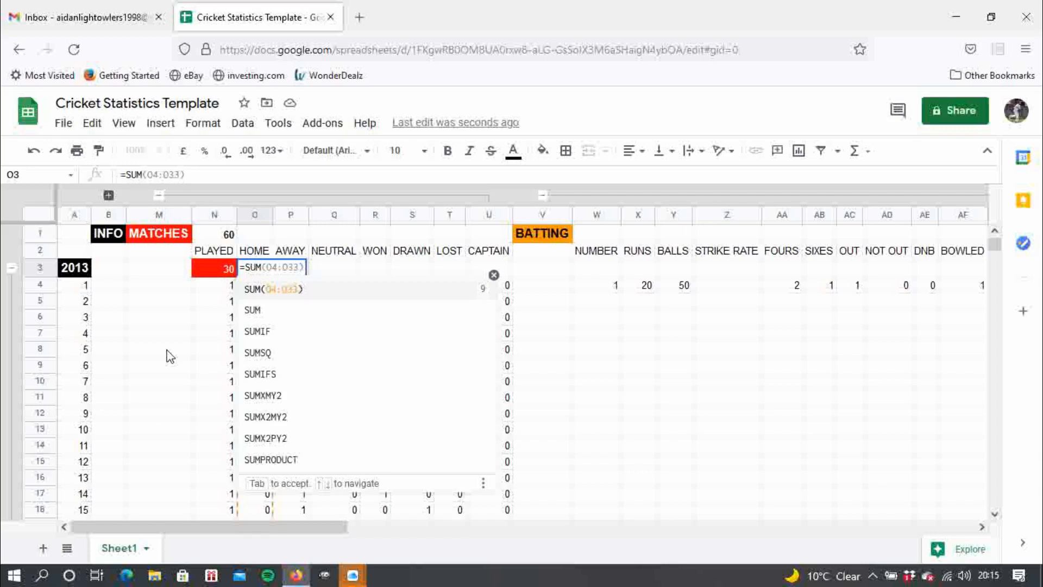
pyautogui.press('Tab')
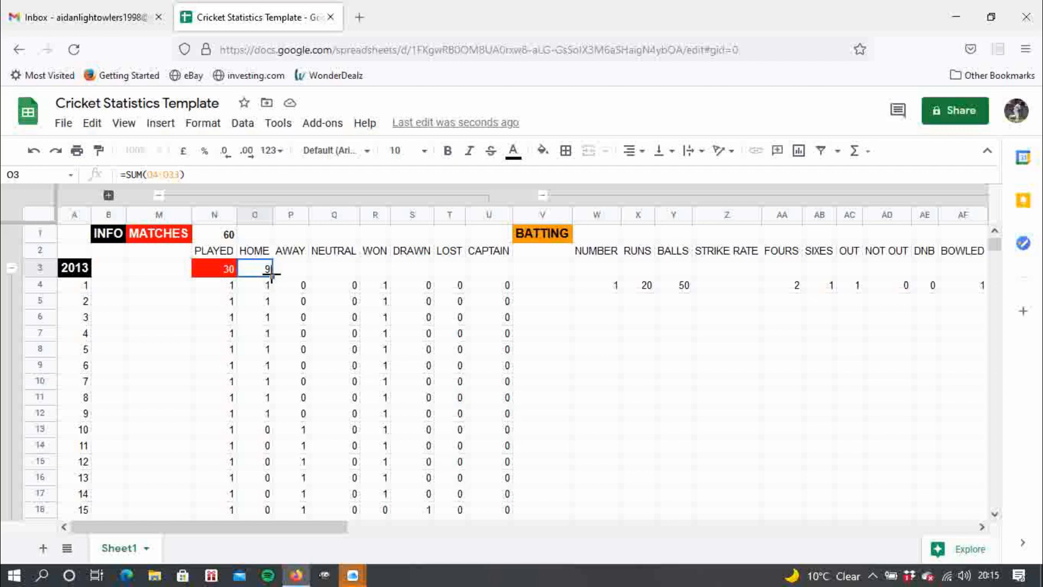
pyautogui.moveTo(271, 275); pyautogui.dragTo(494, 271)
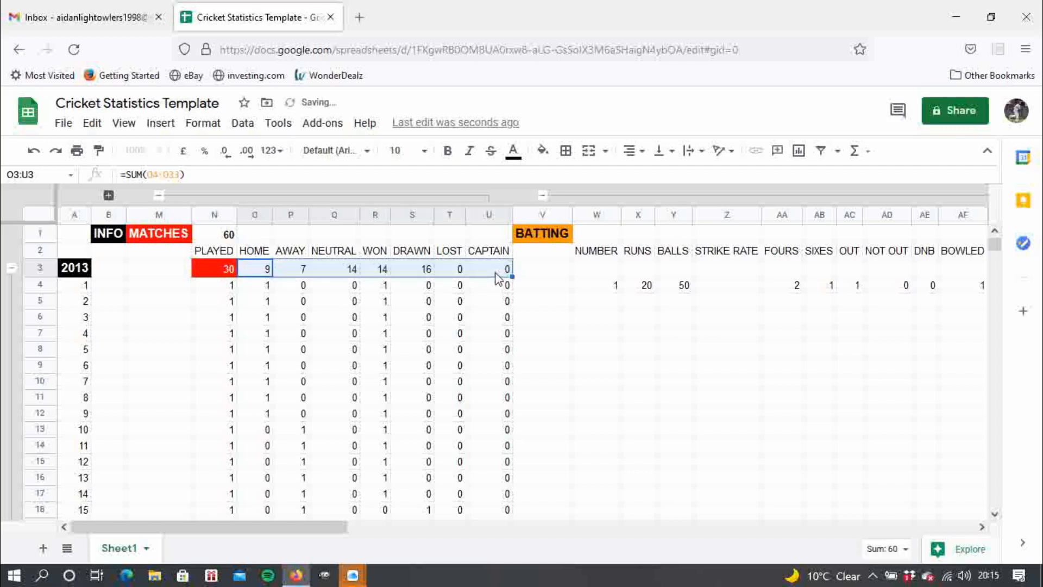
# Check the copied SUM formulas in the 2013 totals row from HOME to LOST
pyautogui.click(297, 273)
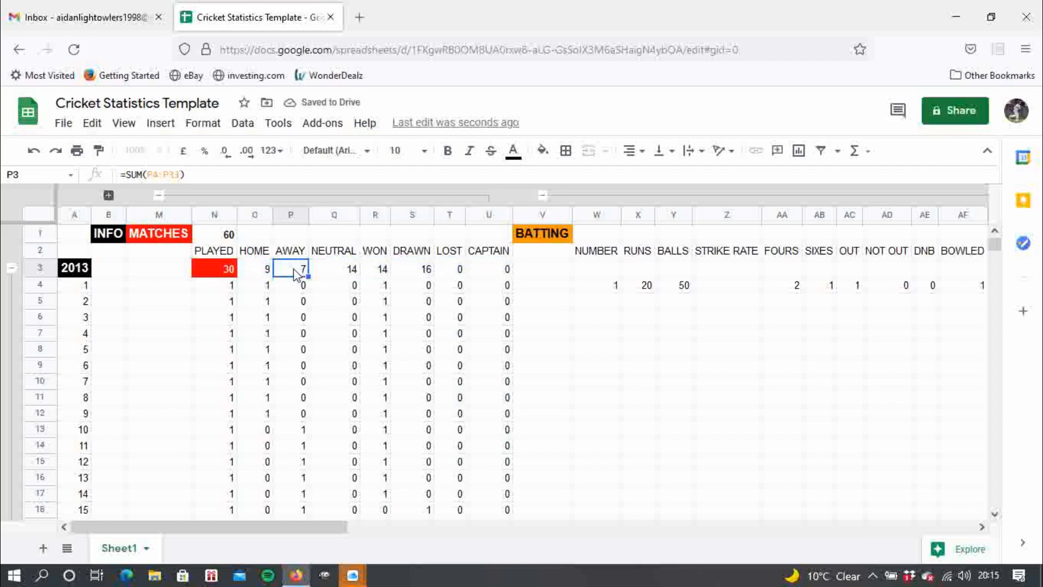
pyautogui.click(321, 272)
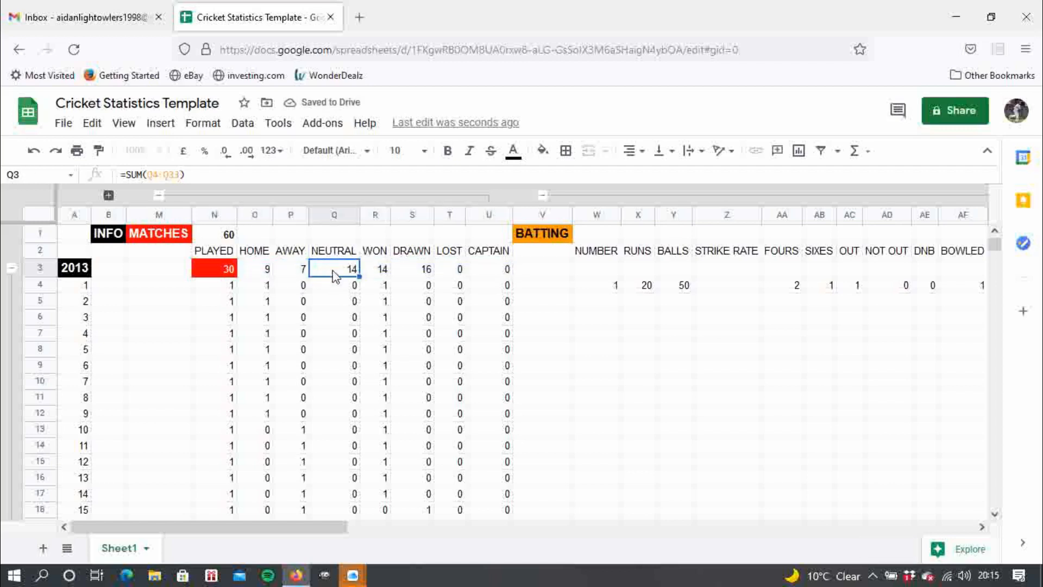
pyautogui.click(378, 277)
pyautogui.click(414, 272)
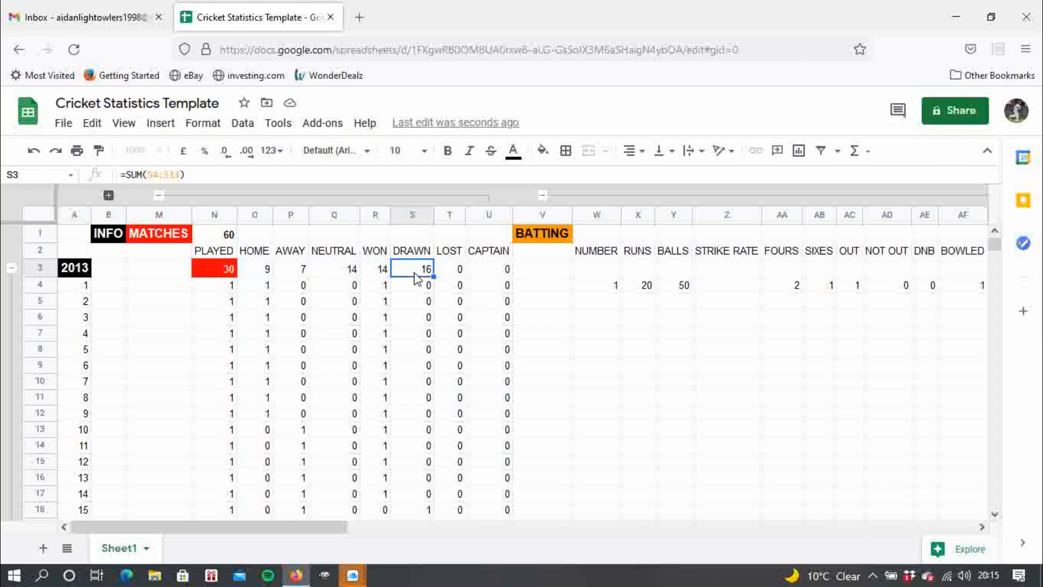
pyautogui.click(449, 273)
pyautogui.click(427, 270)
pyautogui.click(261, 271)
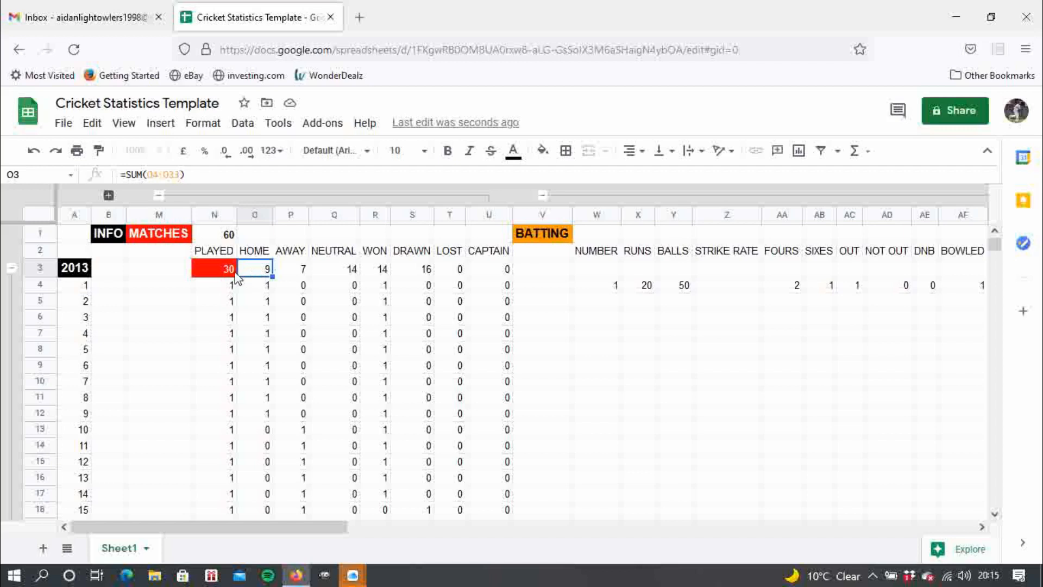
# Copy the red formatting of the 2013 PLAYED total in N3 onto the totals O3:U3
pyautogui.click(235, 276)
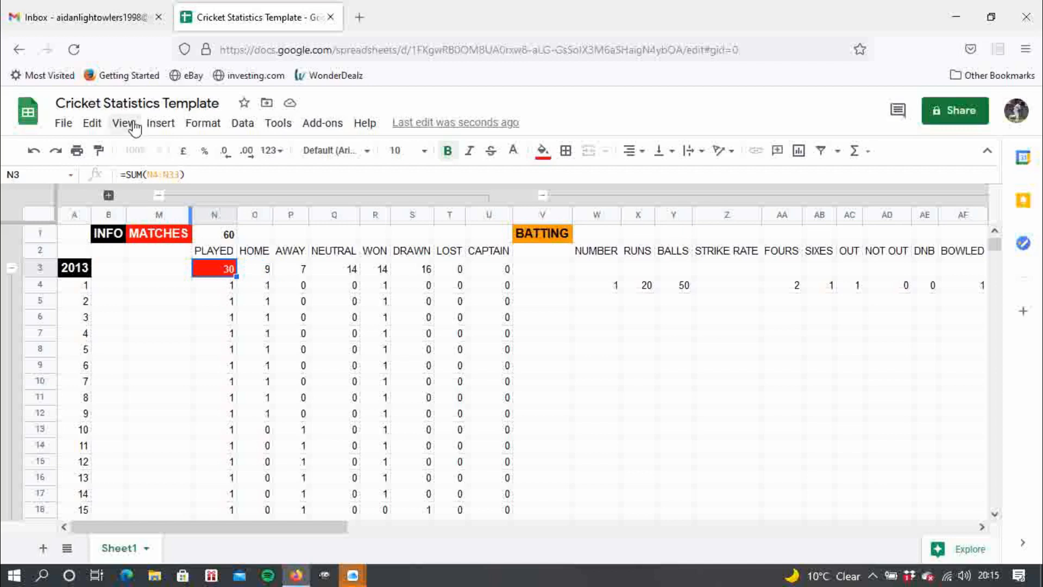
pyautogui.click(99, 152)
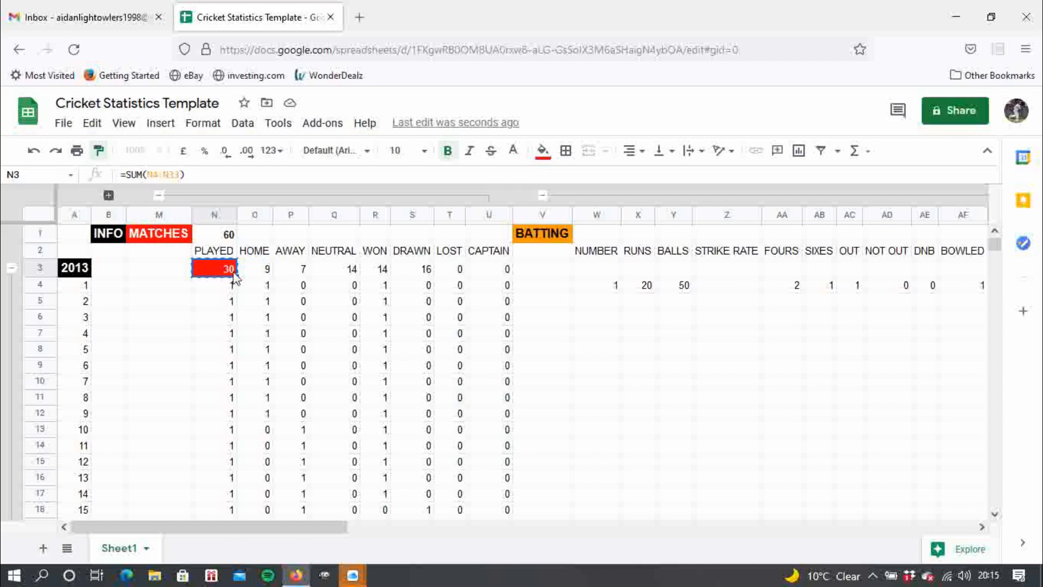
pyautogui.moveTo(244, 273); pyautogui.dragTo(490, 274)
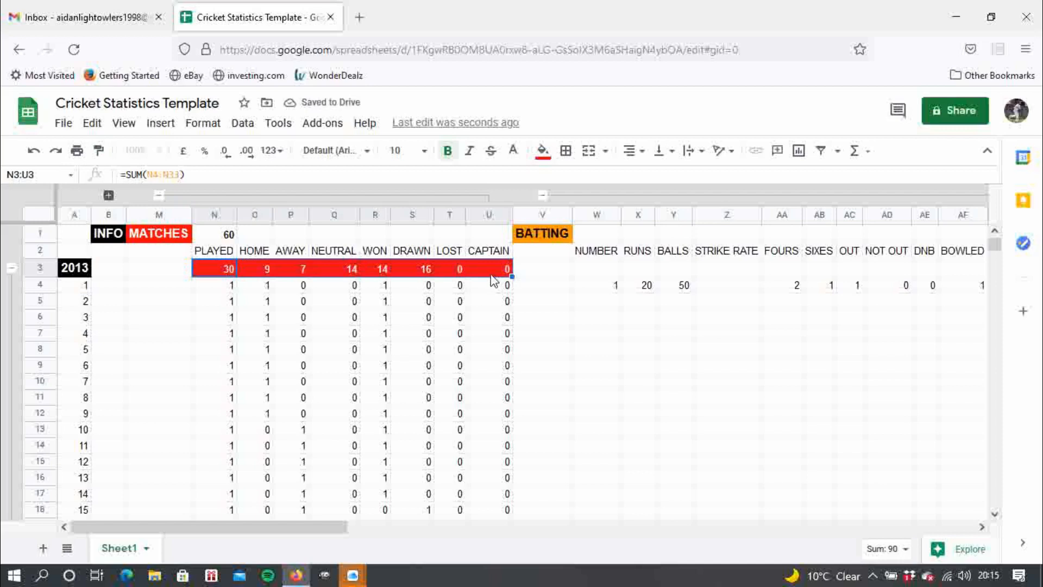
pyautogui.click(580, 352)
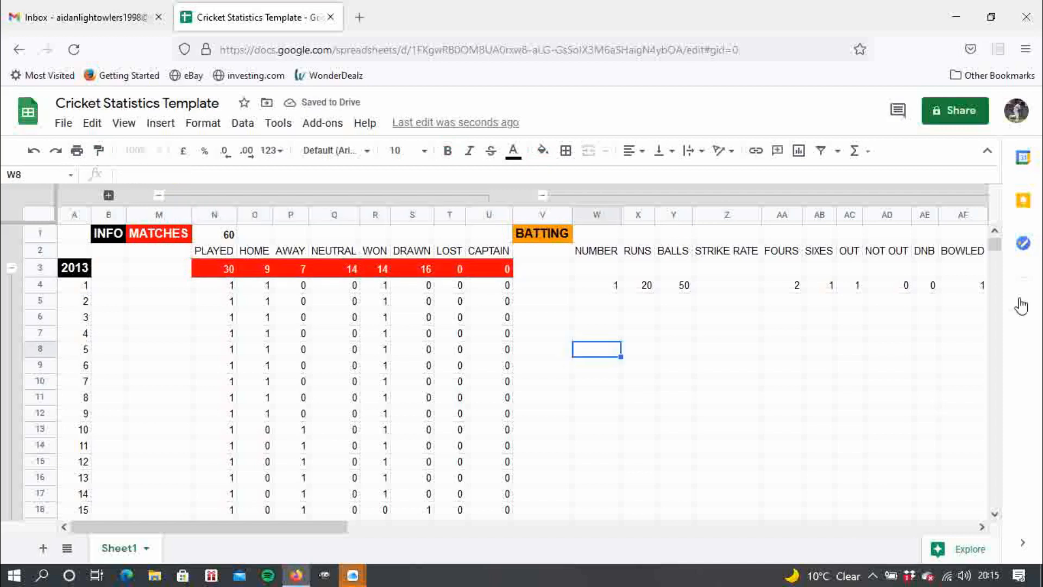
# Extend the 2014 PLAYED total formula from N34 across to CAPTAIN in U34 and check the copied column ranges
pyautogui.click(996, 513)
pyautogui.click(996, 515)
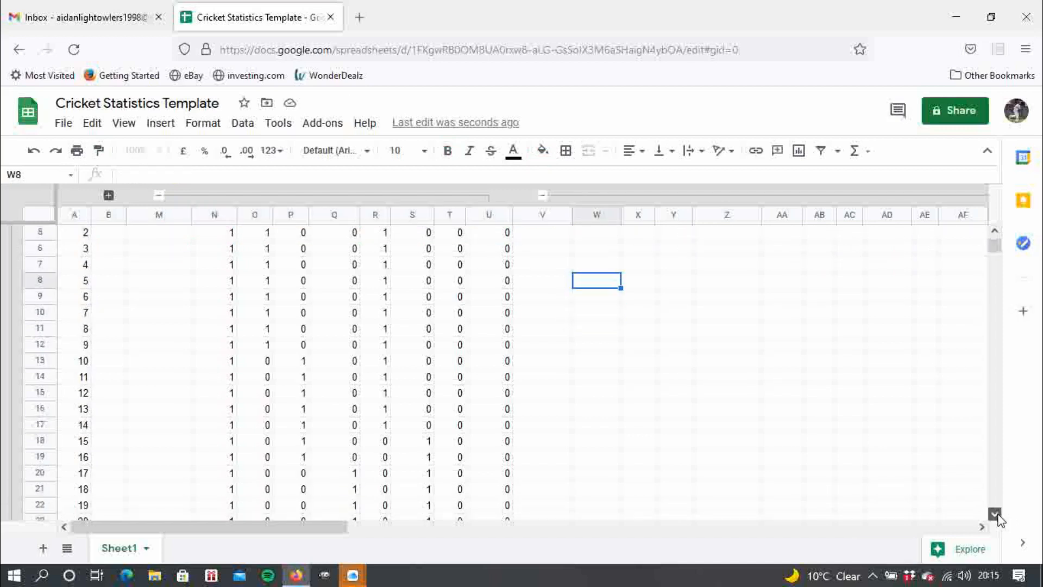
pyautogui.click(998, 514)
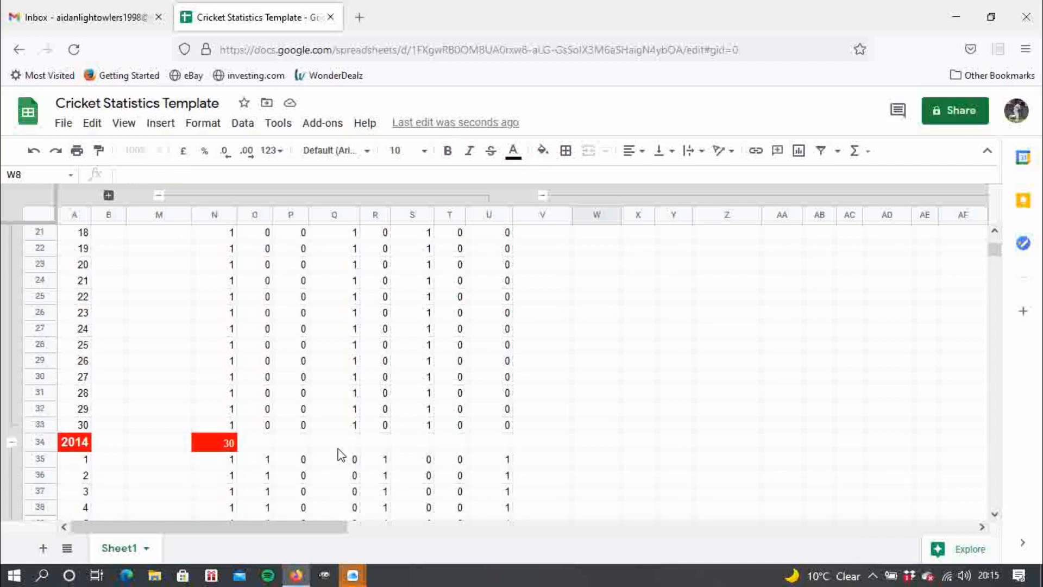
pyautogui.click(236, 448)
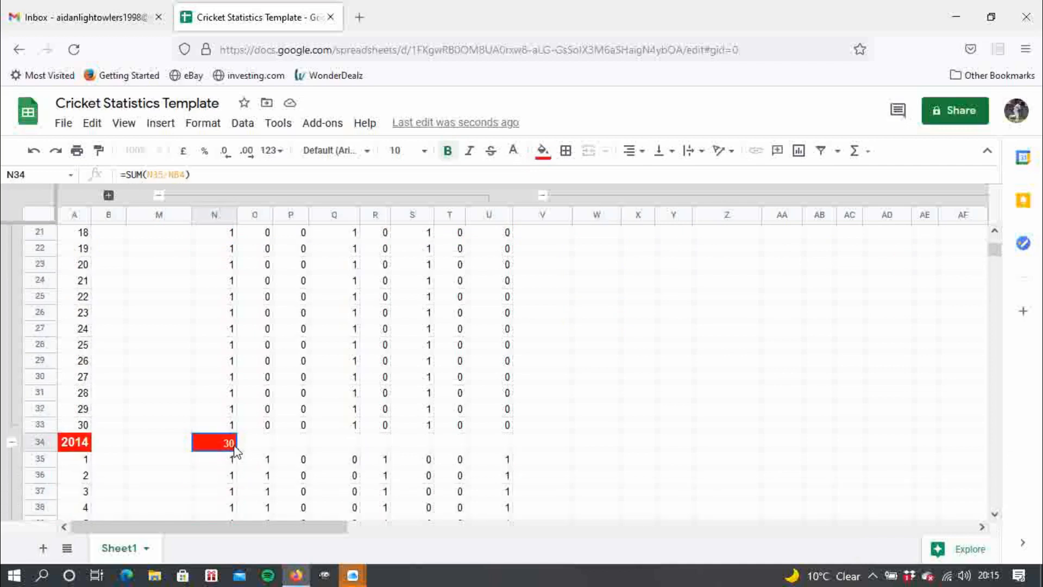
pyautogui.moveTo(235, 448); pyautogui.dragTo(496, 452)
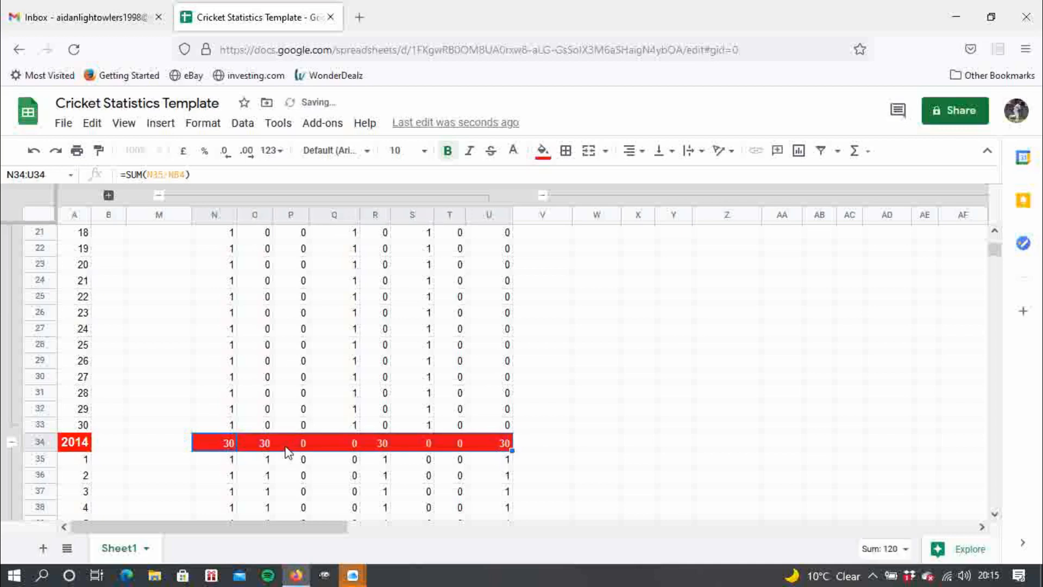
pyautogui.click(267, 448)
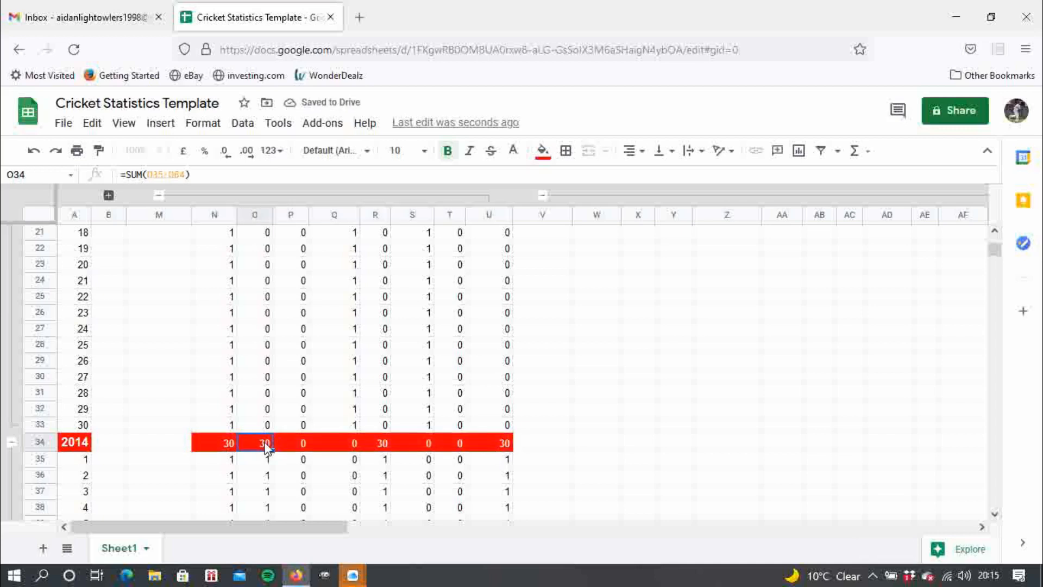
pyautogui.click(297, 449)
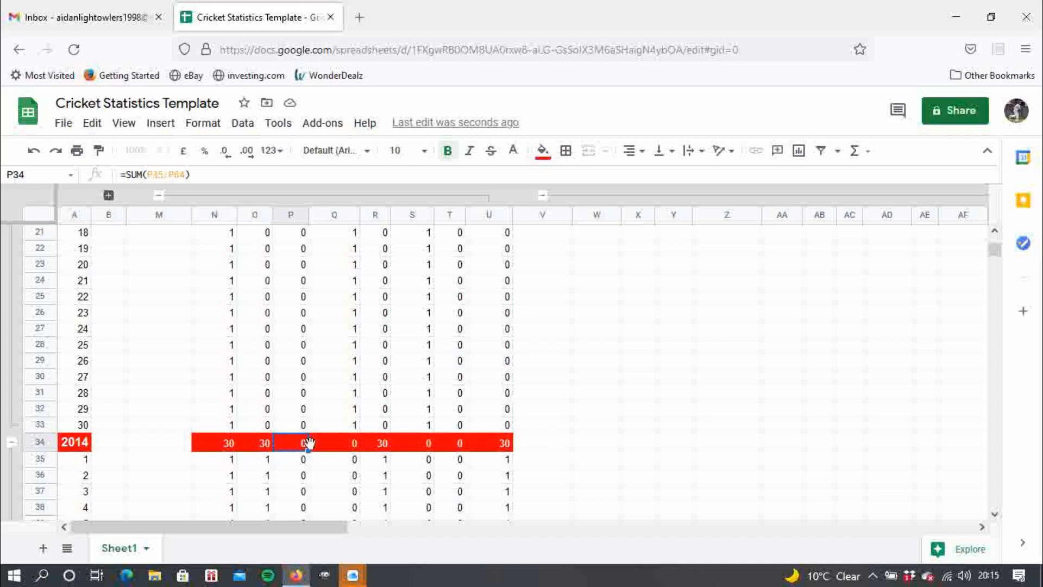
pyautogui.click(348, 448)
pyautogui.click(387, 448)
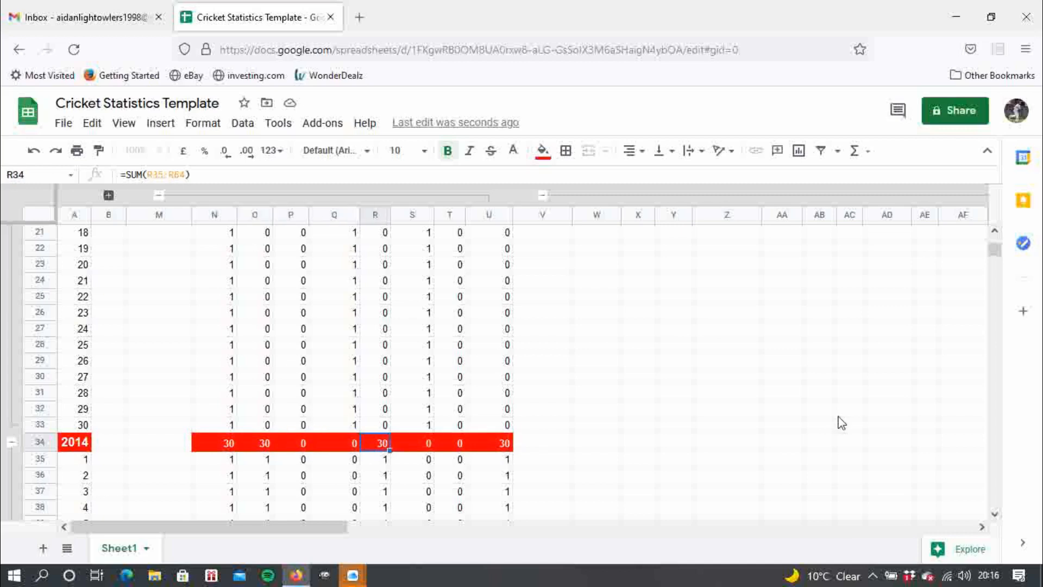
# Extend the overall PLAYED total formula =SUM(N3,N34) from N1 across to CAPTAIN in U1
pyautogui.scroll(1, 999, 253)
pyautogui.moveTo(999, 252); pyautogui.dragTo(999, 229)
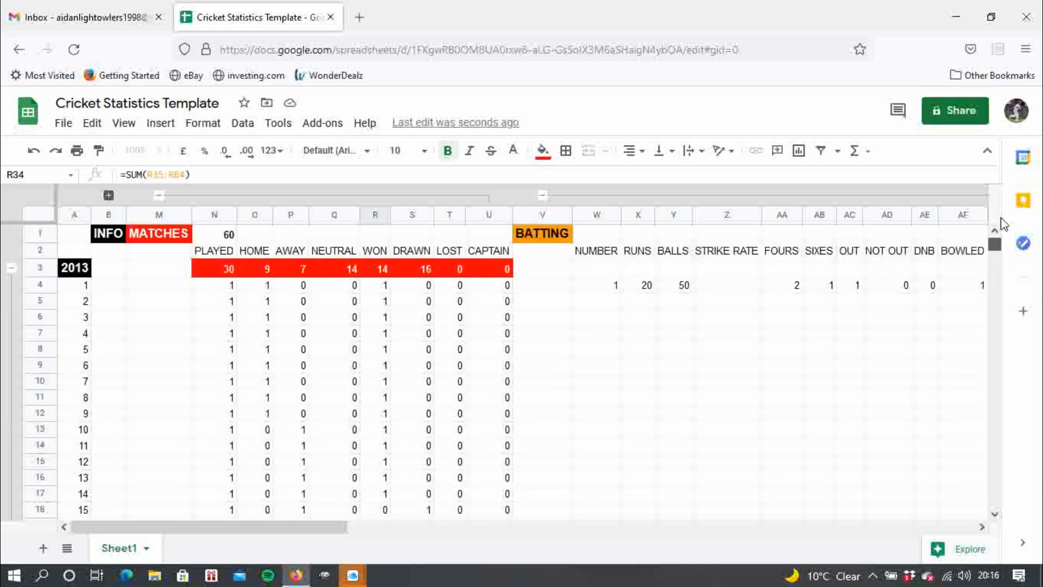
pyautogui.click(247, 240)
pyautogui.click(229, 238)
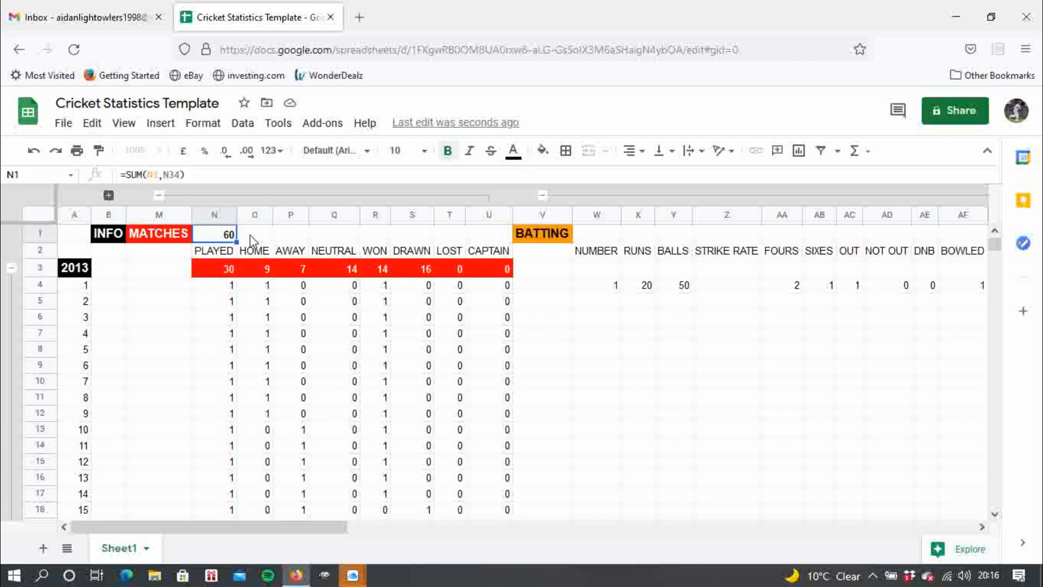
pyautogui.click(251, 236)
pyautogui.click(229, 236)
pyautogui.moveTo(237, 241); pyautogui.dragTo(505, 236)
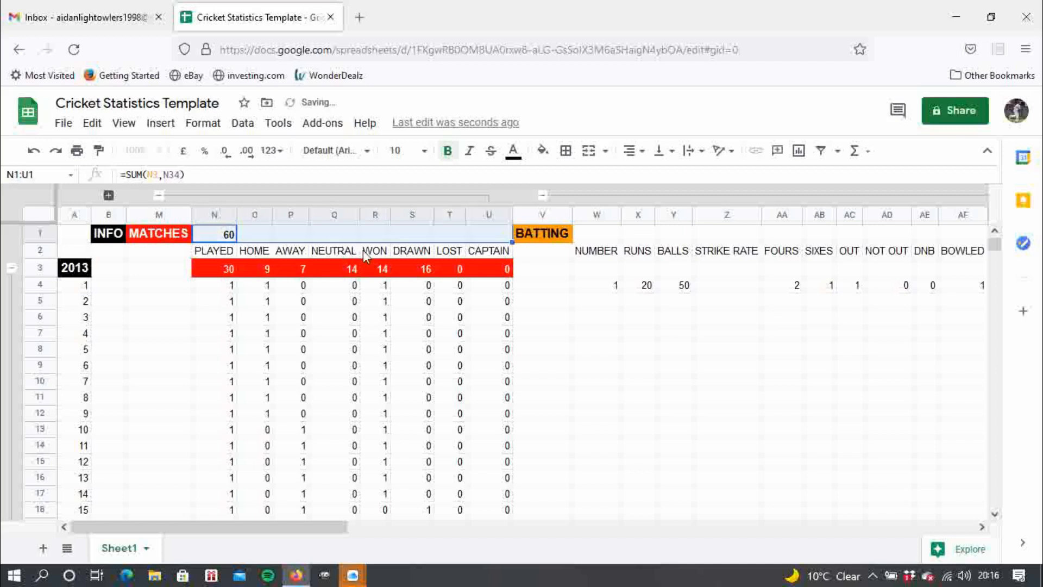
# Check the overall total formulas in row 1 from HOME to LOST
pyautogui.click(267, 235)
pyautogui.click(288, 236)
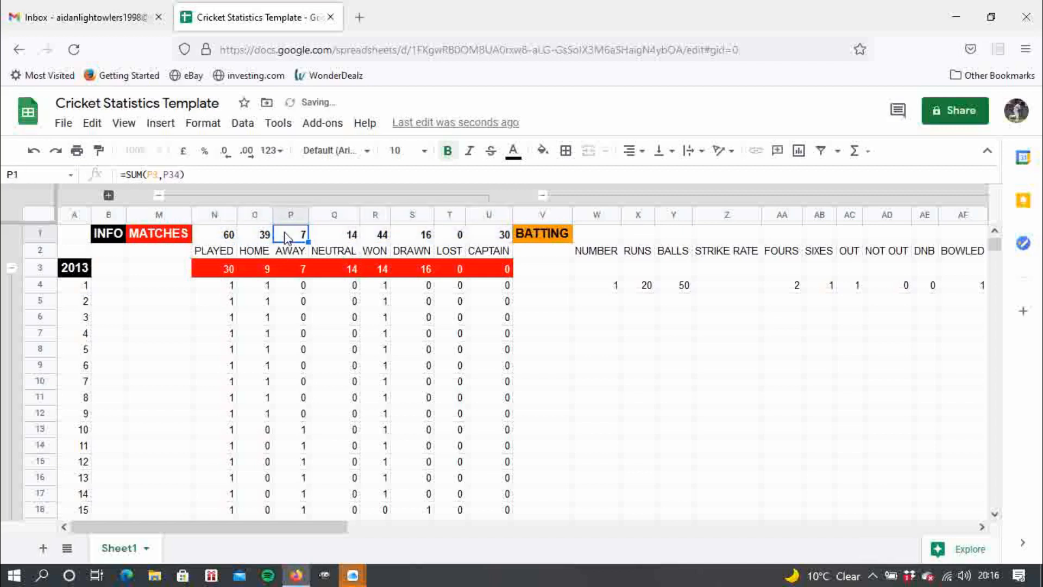
pyautogui.click(329, 239)
pyautogui.click(383, 240)
pyautogui.click(418, 241)
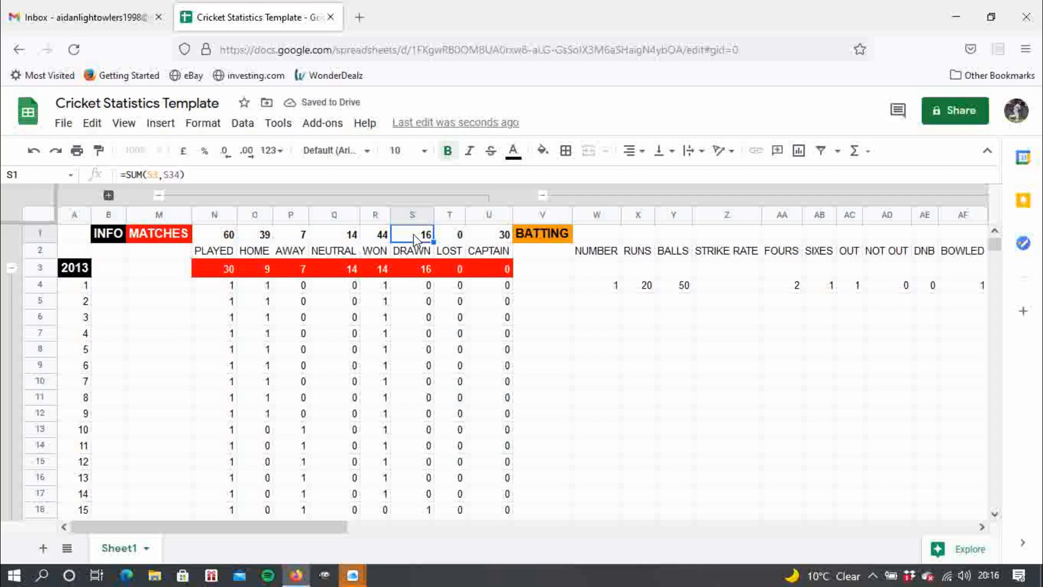
pyautogui.click(461, 237)
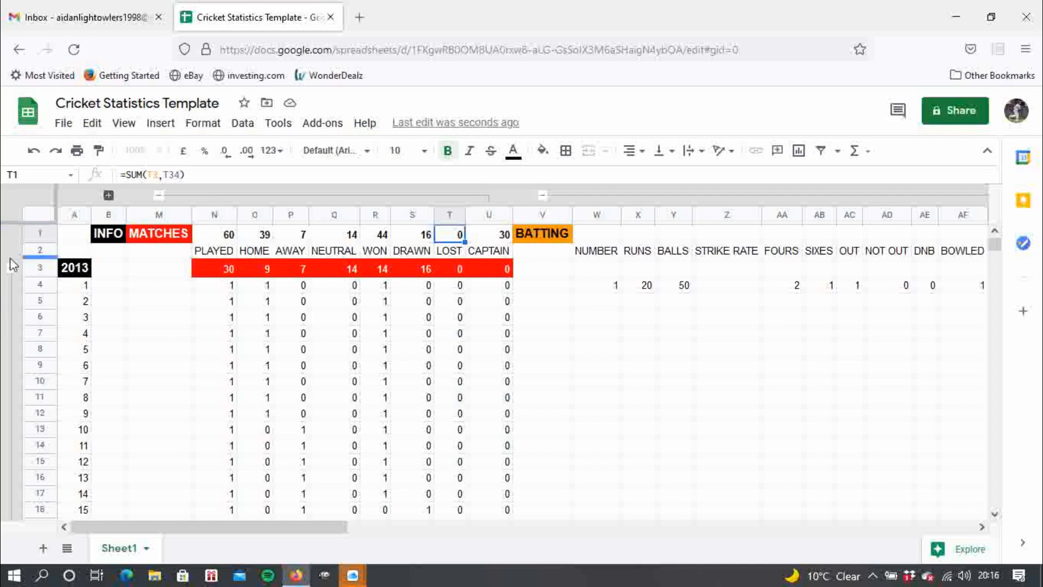
# Collapse the 2013 and 2014 row groups and the MATCHES column group
pyautogui.click(11, 267)
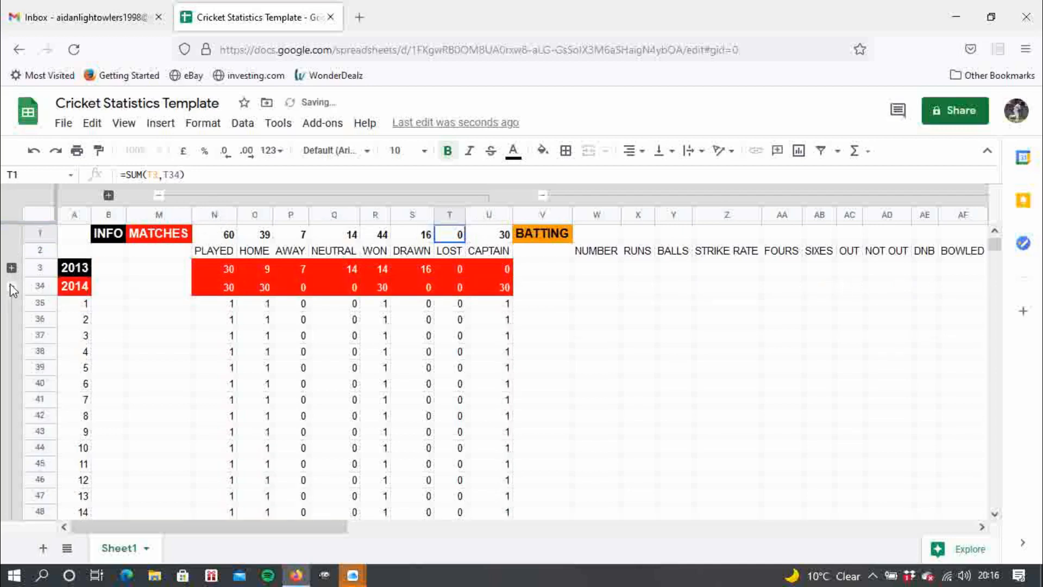
pyautogui.click(11, 286)
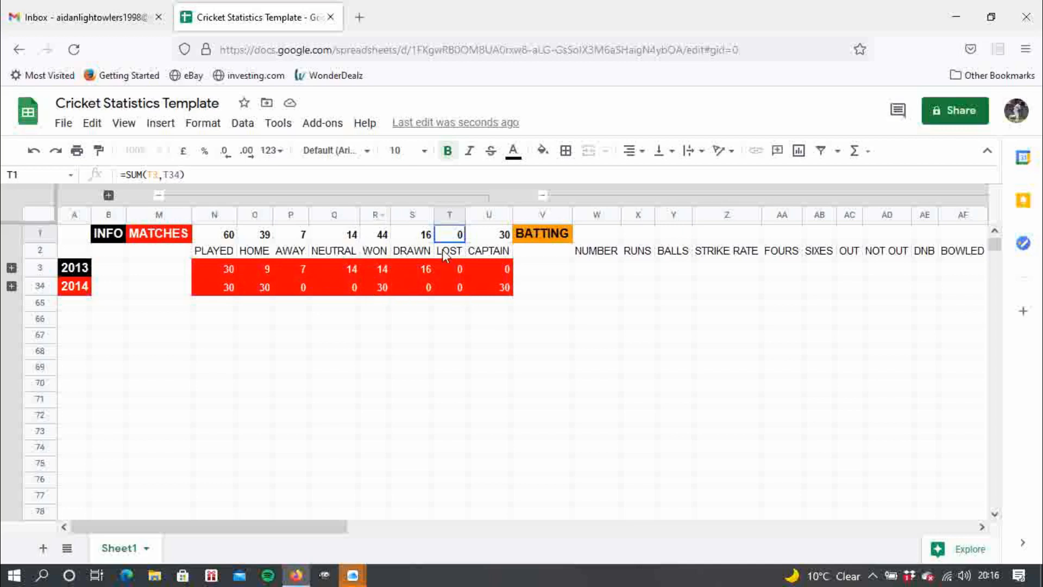
pyautogui.click(159, 195)
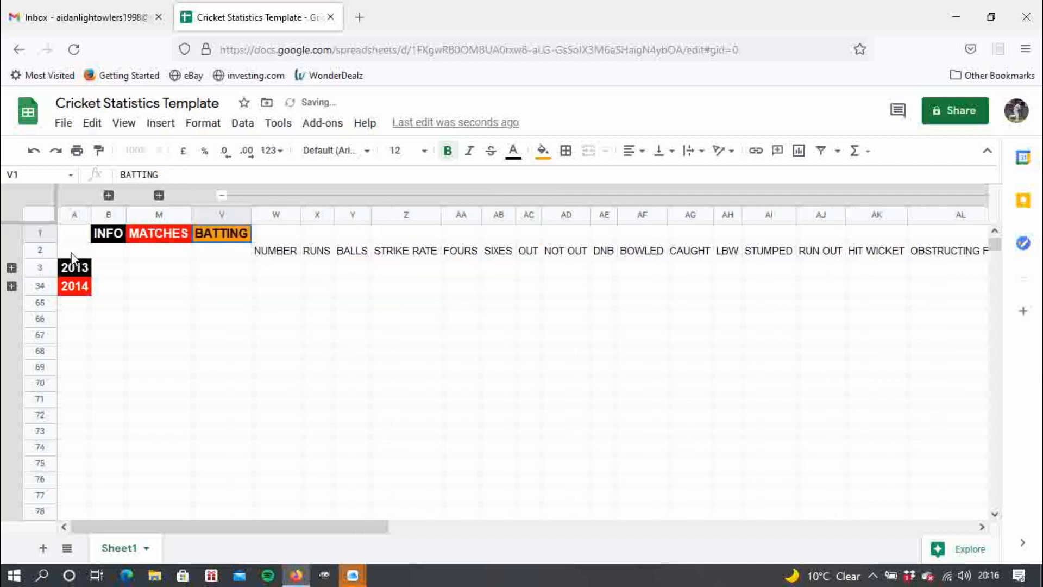
# Expand the 2013 and 2014 row groups to show the individual match rows for batting
pyautogui.click(11, 267)
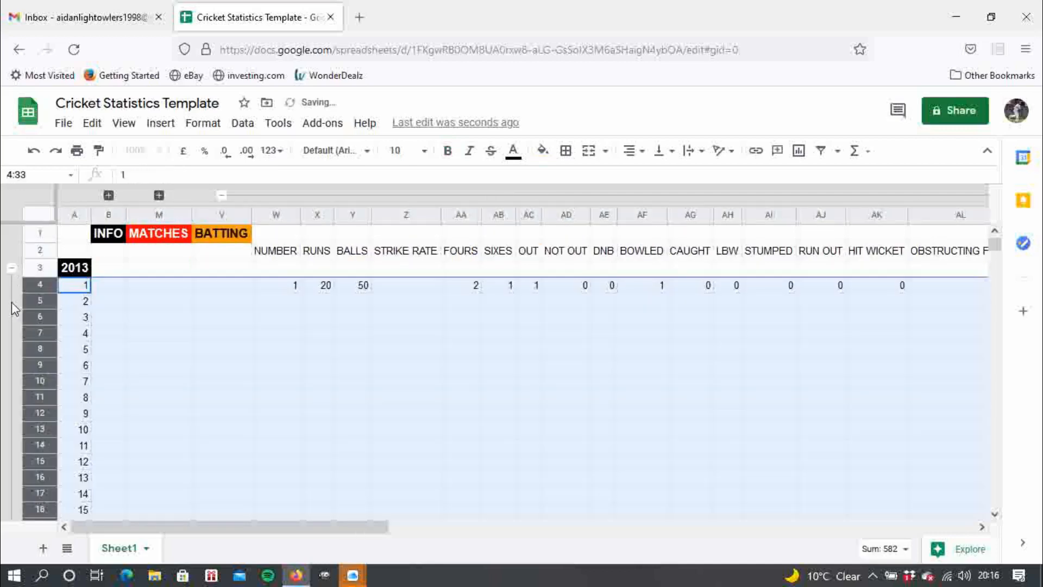
pyautogui.click(11, 269)
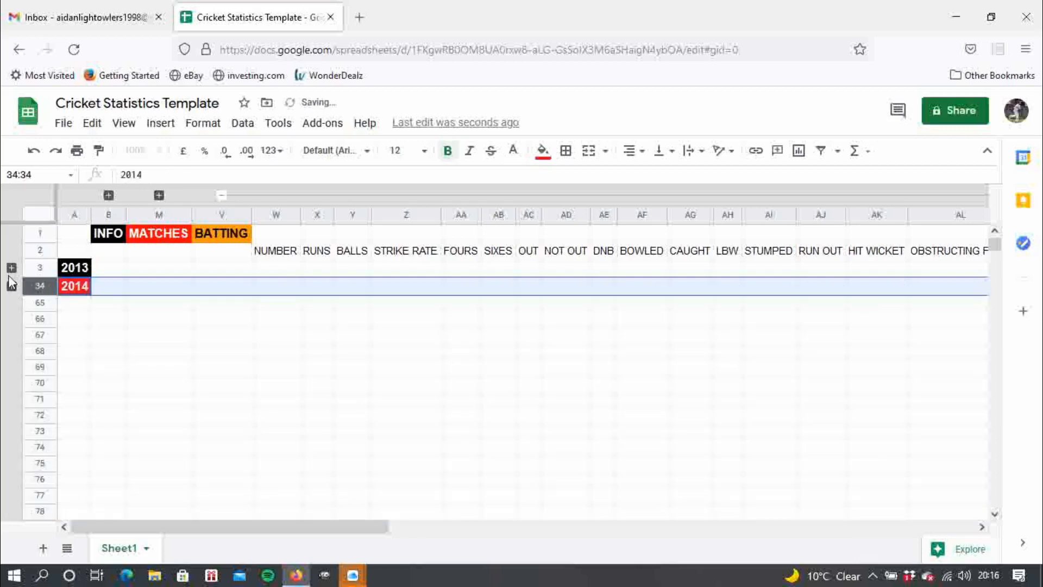
pyautogui.click(12, 286)
pyautogui.click(12, 267)
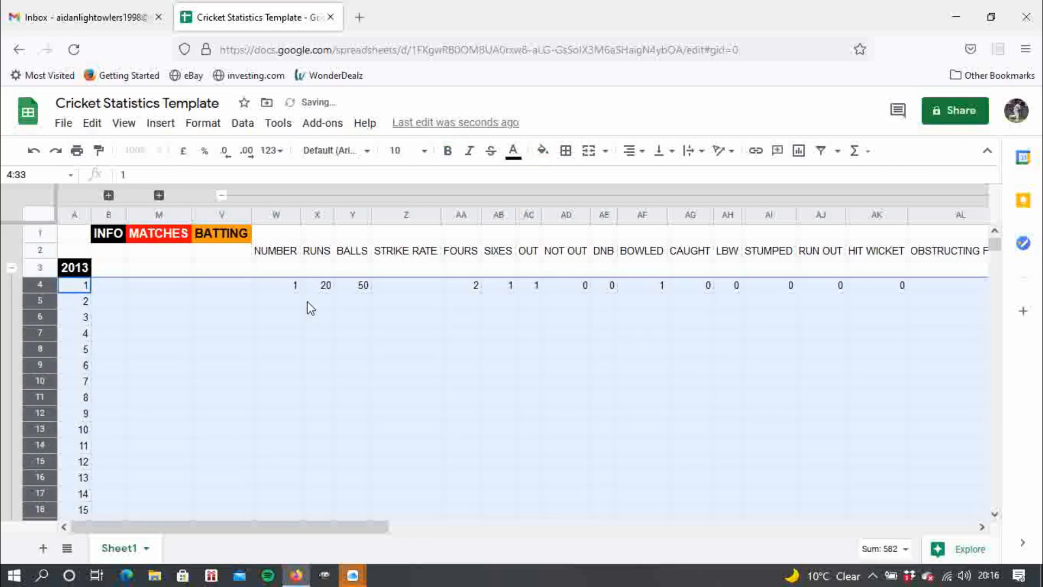
# Fill the batting NUMBER column with 1 for every 2013 match (W4:W33) and every 2014 match (W35:W64)
pyautogui.click(292, 288)
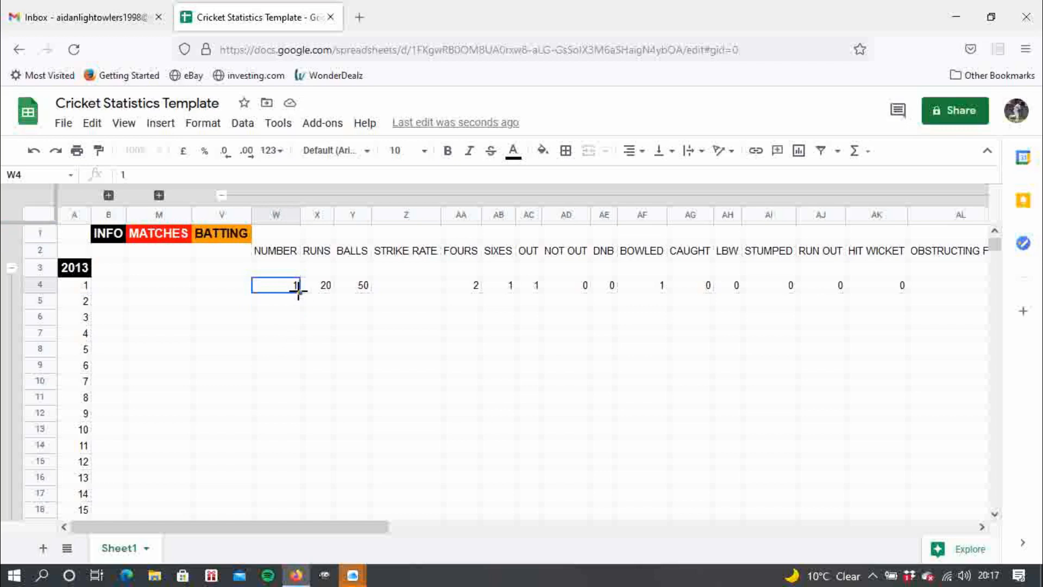
pyautogui.moveTo(298, 292); pyautogui.dragTo(298, 454)
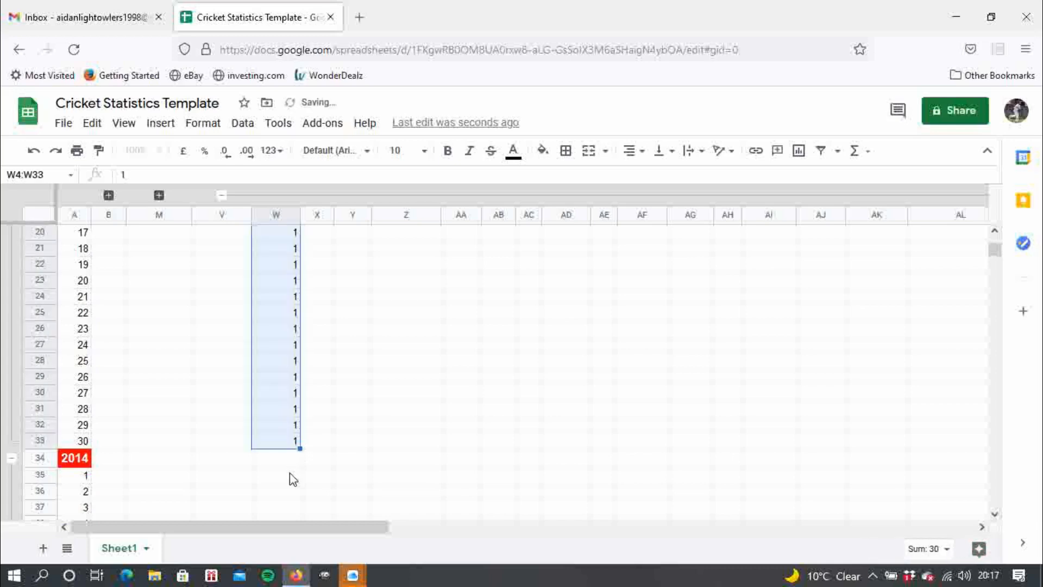
pyautogui.click(289, 473)
pyautogui.write('1')
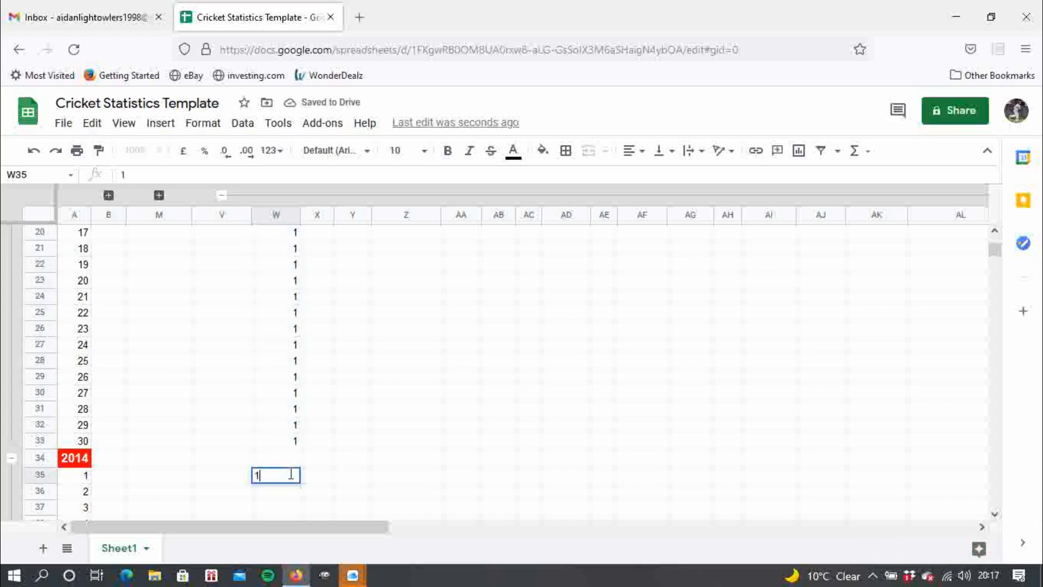
pyautogui.press('Return')
pyautogui.click(293, 478)
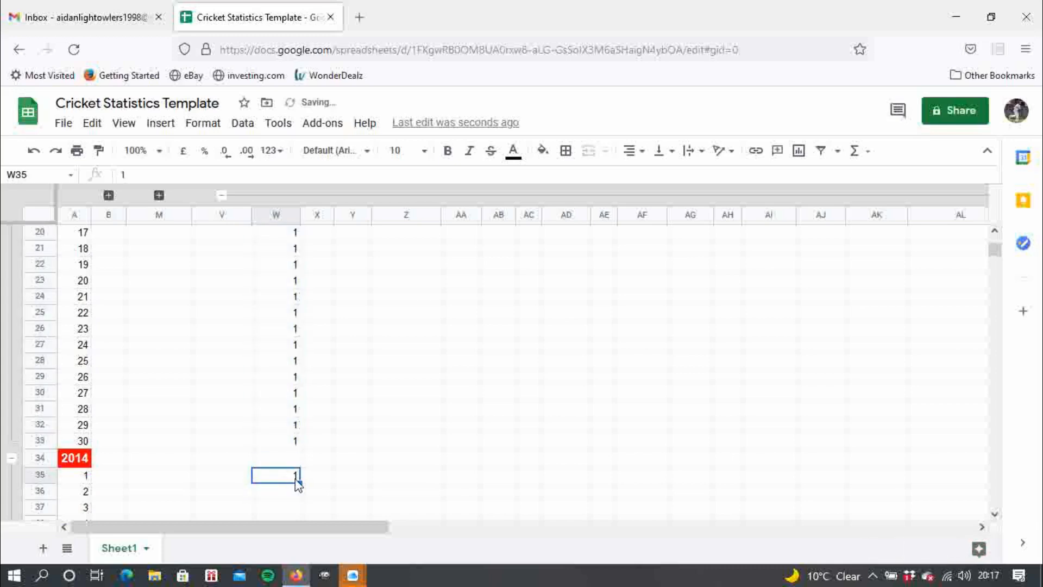
pyautogui.moveTo(299, 482)
pyautogui.mouseDown()
pyautogui.moveTo(309, 580)
pyautogui.moveTo(305, 478)
pyautogui.mouseUp()
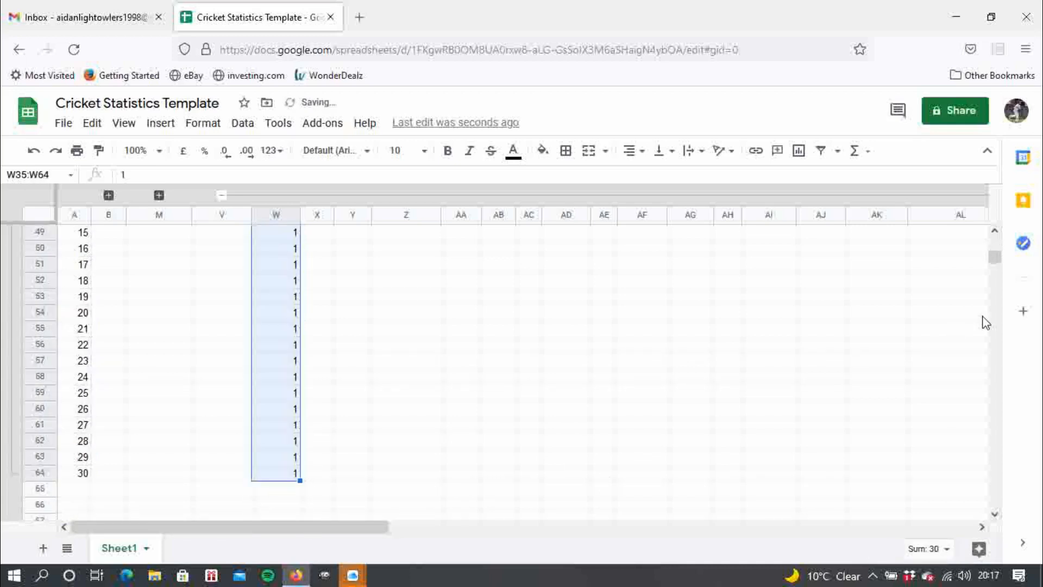
# Enter 21, 22 and 23 as the batting RUNS for 2013 matches 2 to 4 (X5:X7)
pyautogui.moveTo(993, 264); pyautogui.dragTo(1005, 216)
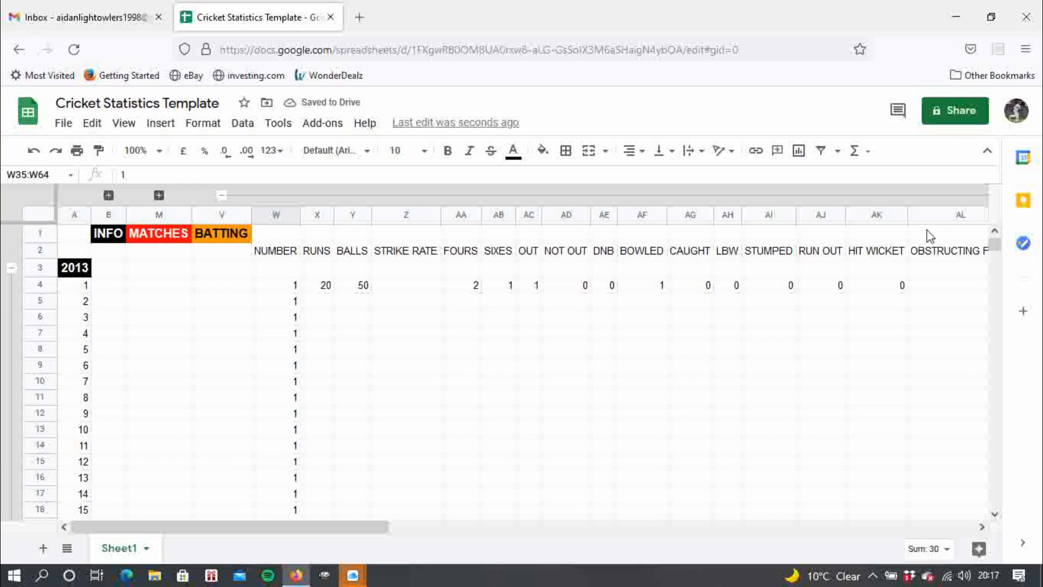
pyautogui.click(331, 305)
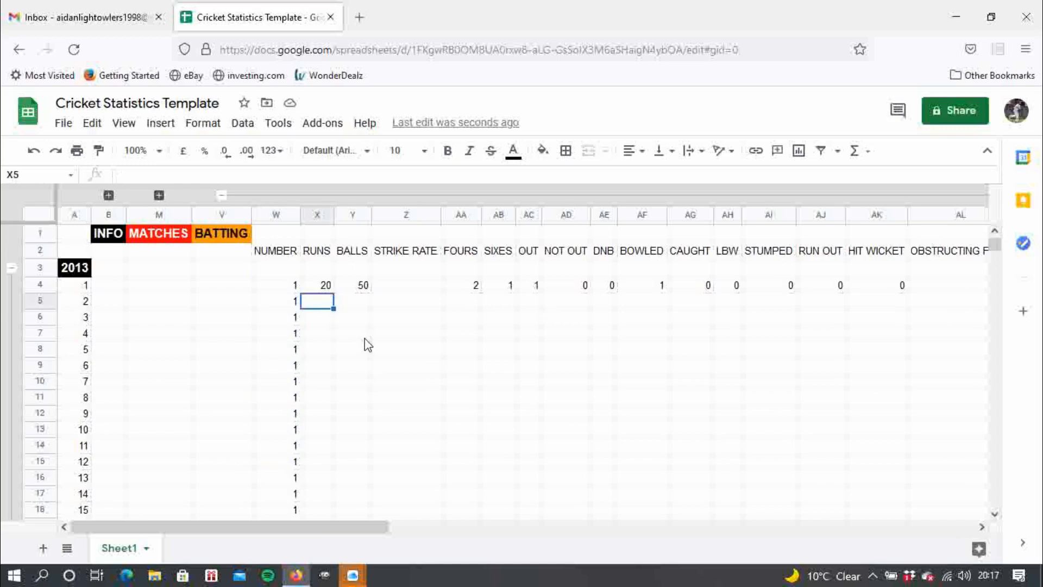
pyautogui.write('21')
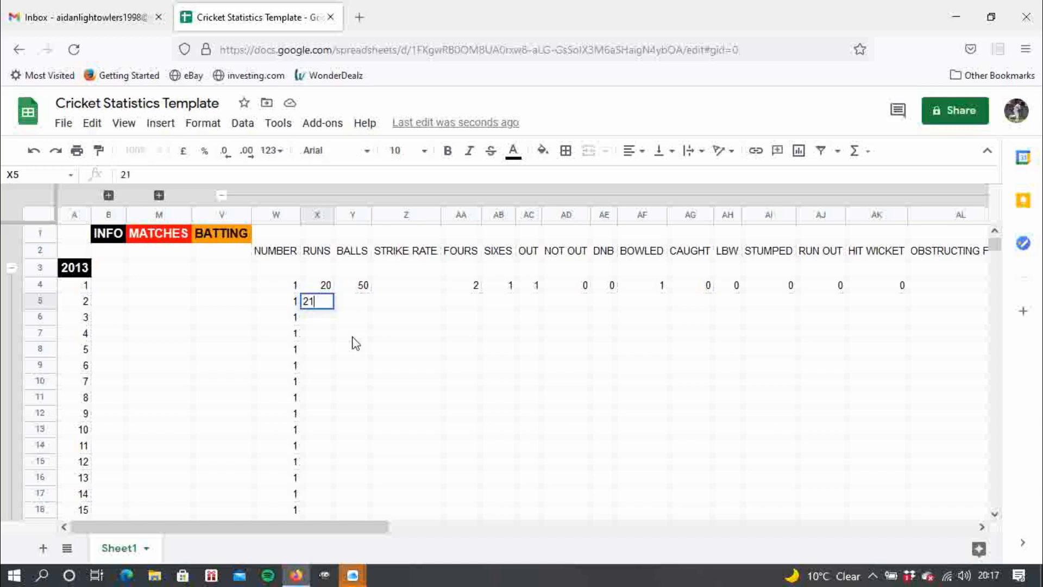
pyautogui.press('Return')
pyautogui.write('22')
pyautogui.press('Return')
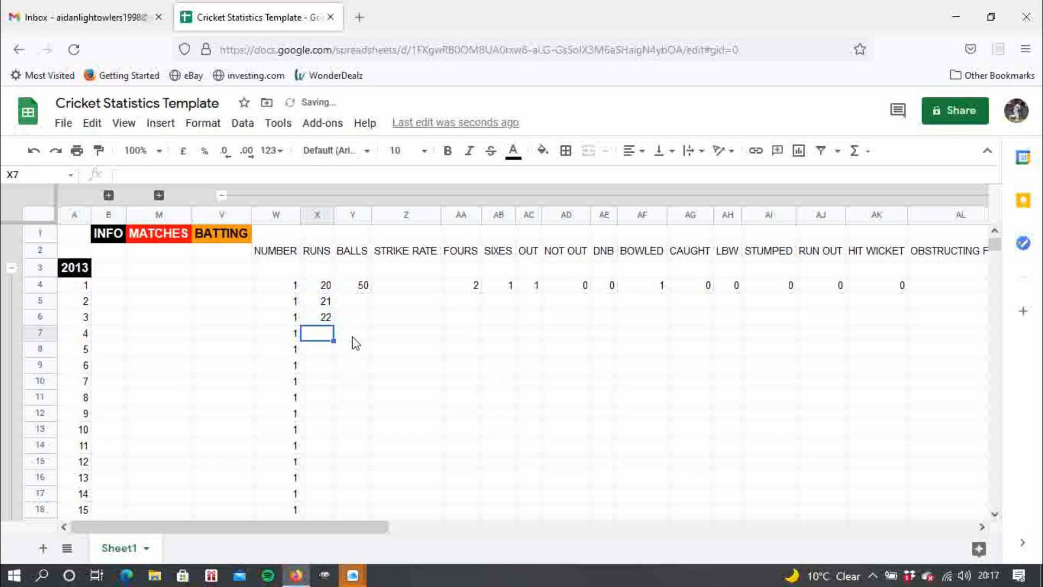
pyautogui.write('23')
pyautogui.press('Return')
# Fill the batting RUNS column with 20 for every 2013 match (X4:X33)
pyautogui.click(324, 287)
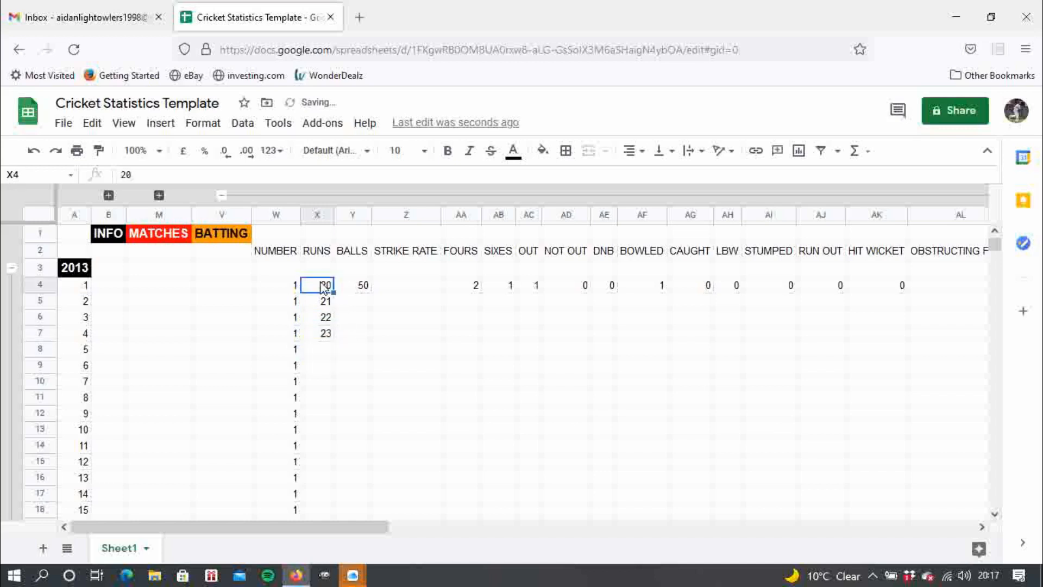
pyautogui.moveTo(334, 293); pyautogui.dragTo(336, 433)
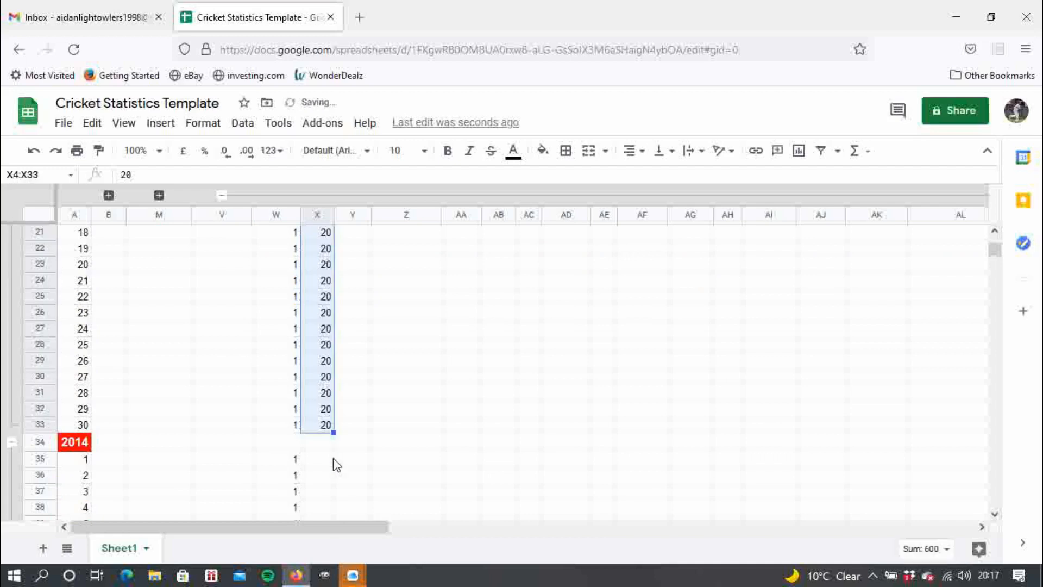
# Enter 51, 52 and 53 as the first 2014 RUNS from X35 and extend the series to 80 in X64
pyautogui.click(323, 463)
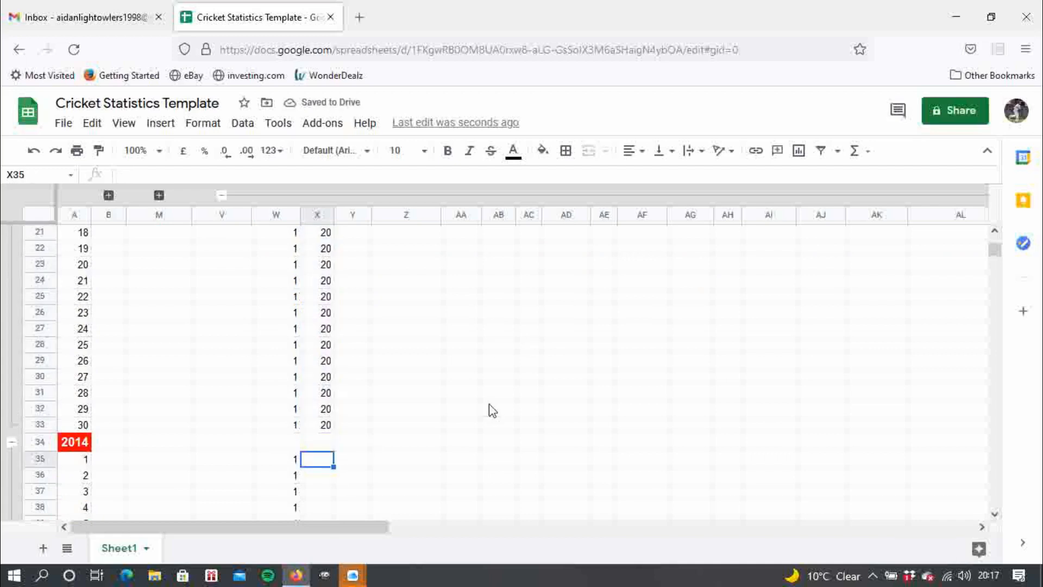
pyautogui.write('51')
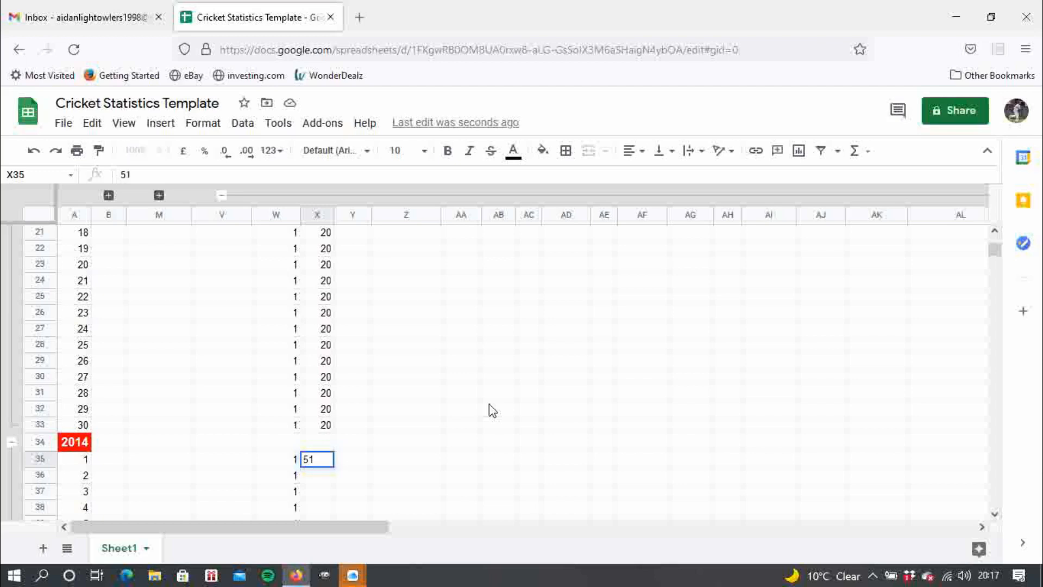
pyautogui.press('Return')
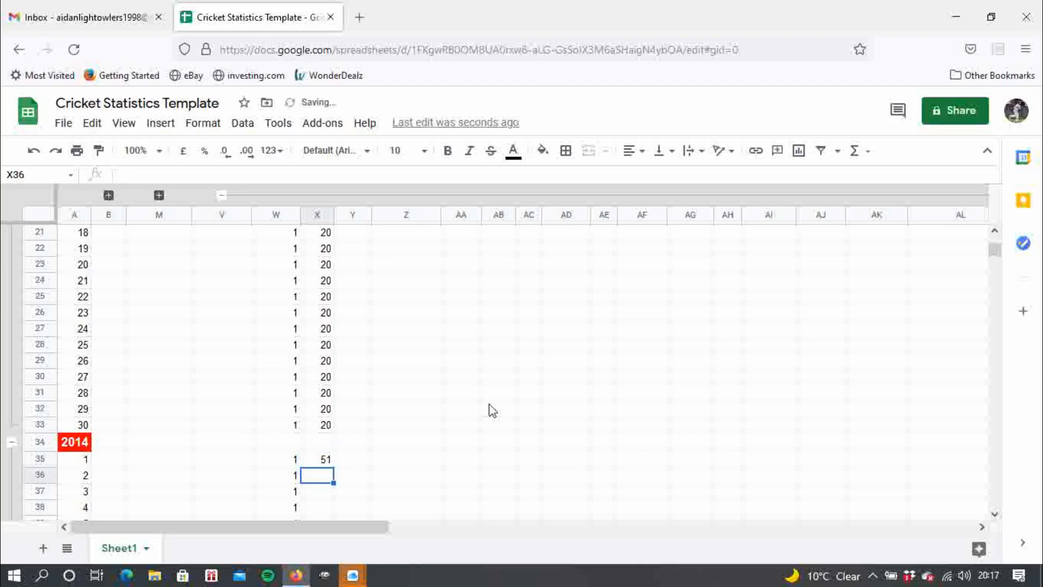
pyautogui.write('52')
pyautogui.press('Return')
pyautogui.write('53')
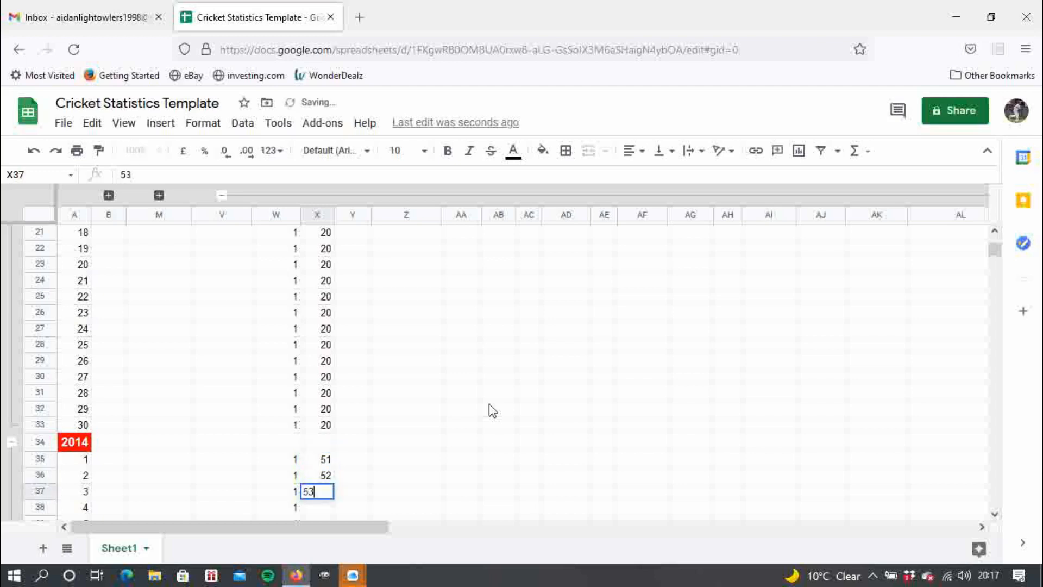
pyautogui.press('Return')
pyautogui.click(326, 460)
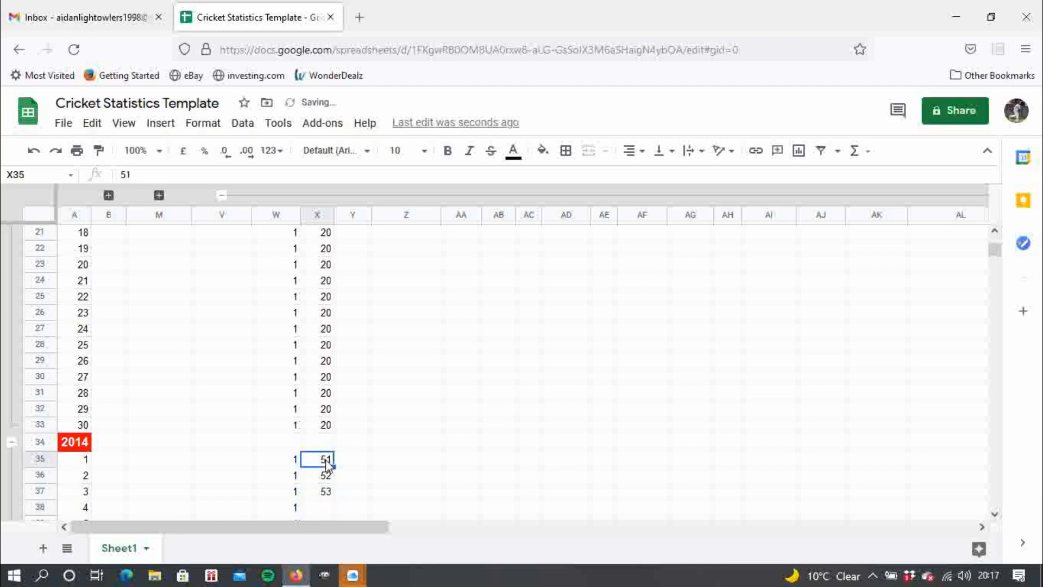
pyautogui.moveTo(326, 460)
pyautogui.mouseDown()
pyautogui.moveTo(335, 518)
pyautogui.moveTo(333, 463)
pyautogui.mouseUp()
pyautogui.click(644, 426)
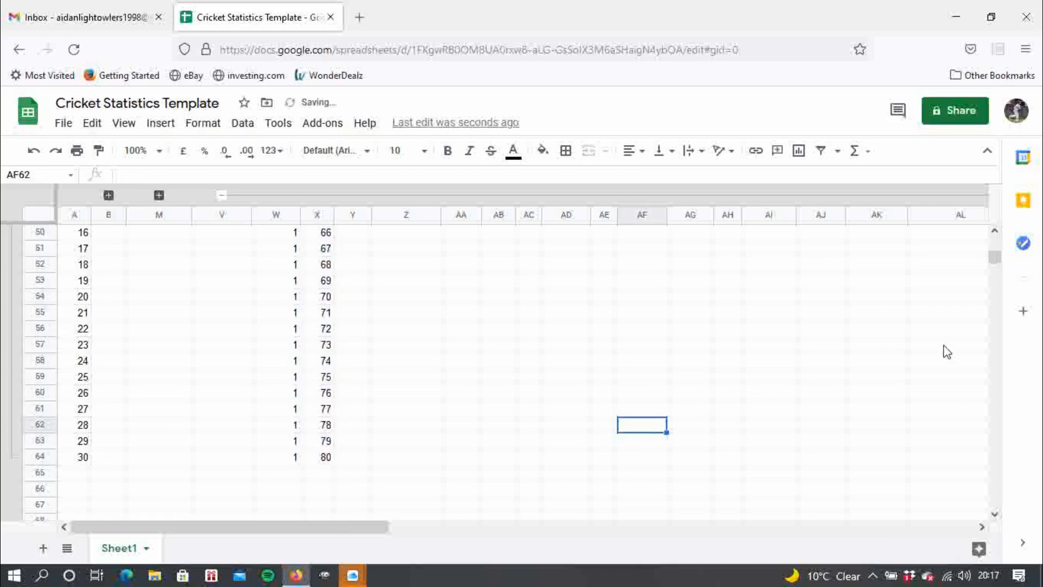
# Enter 51 and 52 as the batting BALLS for 2013 matches 2 and 3 (Y5:Y6)
pyautogui.moveTo(996, 256); pyautogui.dragTo(996, 235)
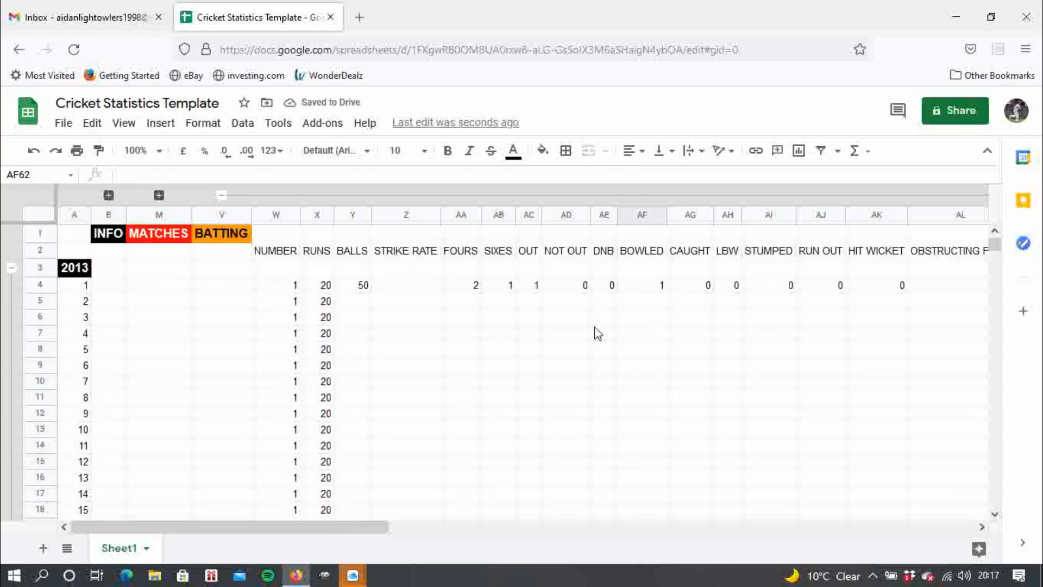
pyautogui.click(353, 302)
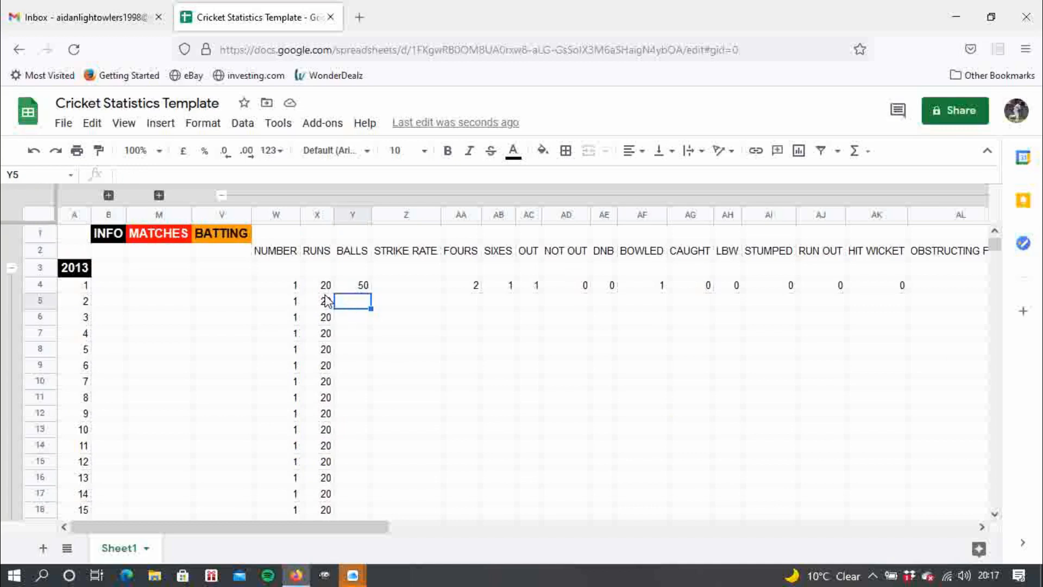
pyautogui.write('51')
pyautogui.press('Return')
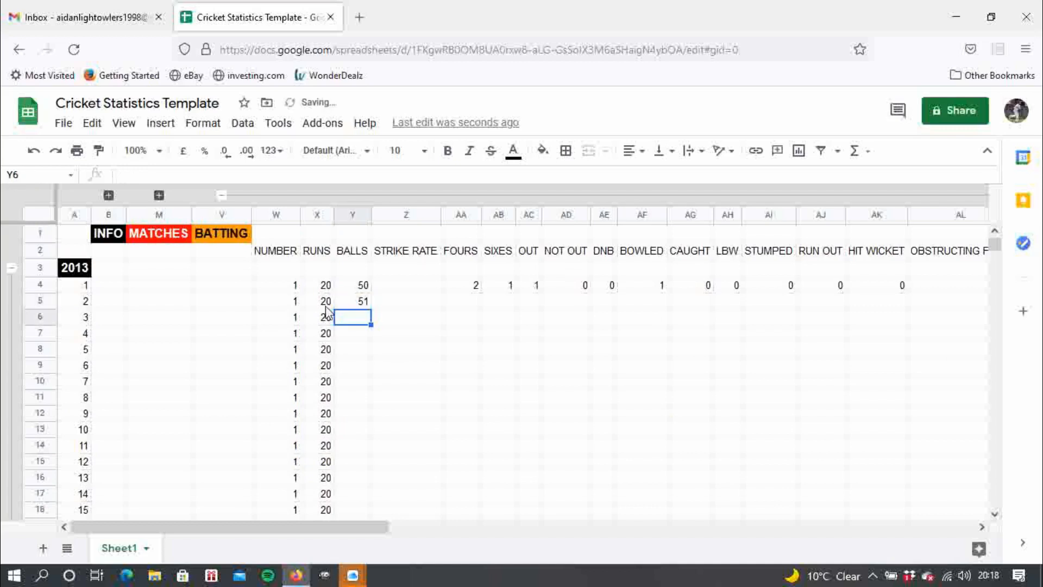
pyautogui.write('53')
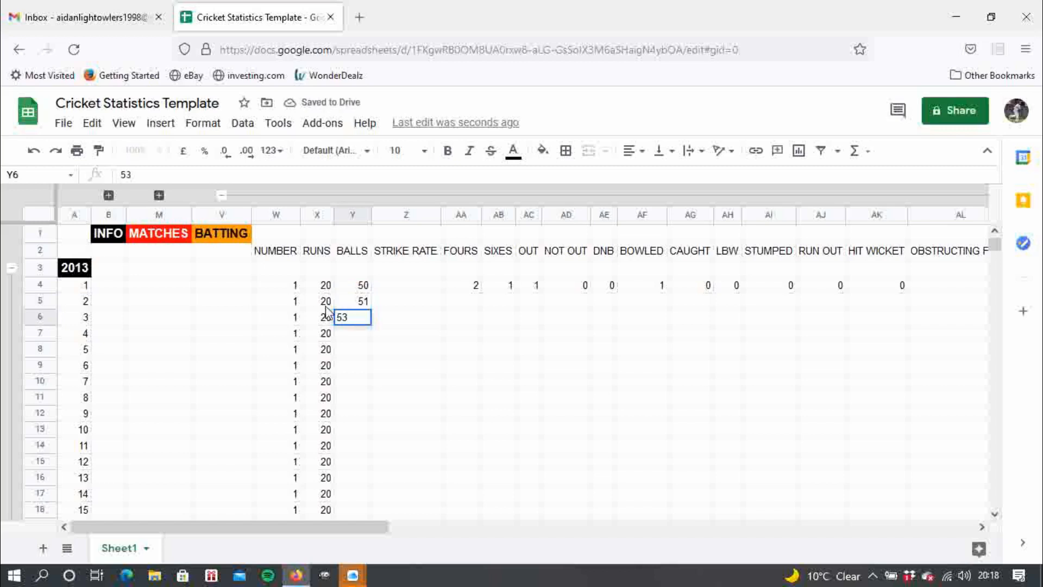
pyautogui.press('Return')
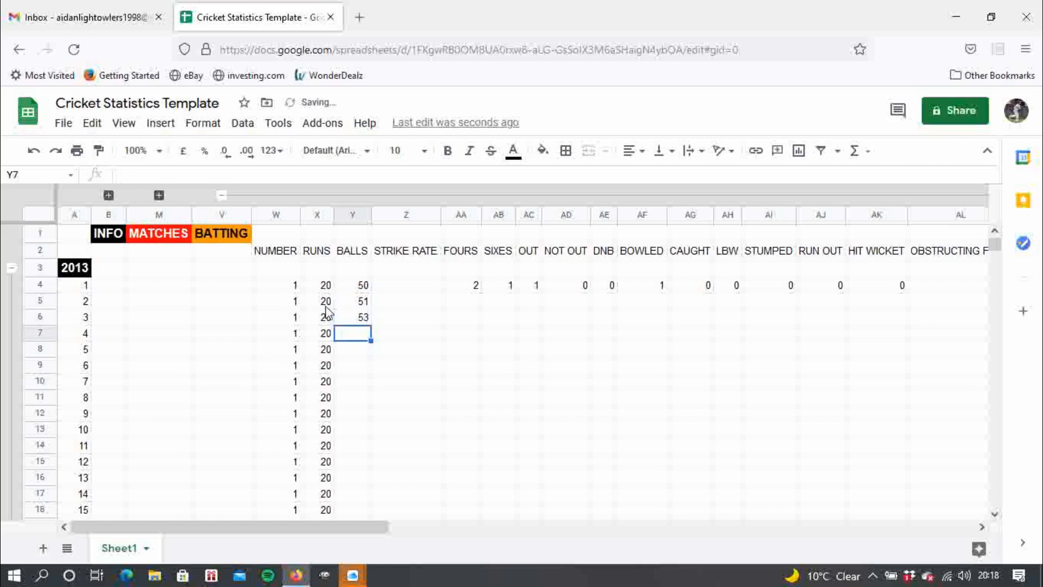
pyautogui.hotkey('ctrl', 'Right')
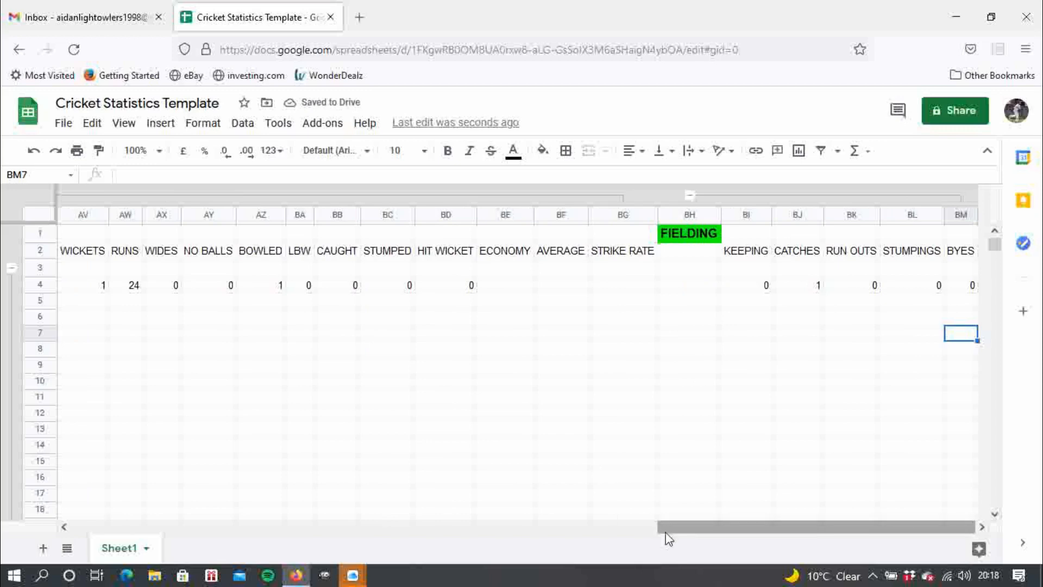
pyautogui.moveTo(668, 530); pyautogui.dragTo(161, 482)
pyautogui.click(218, 320)
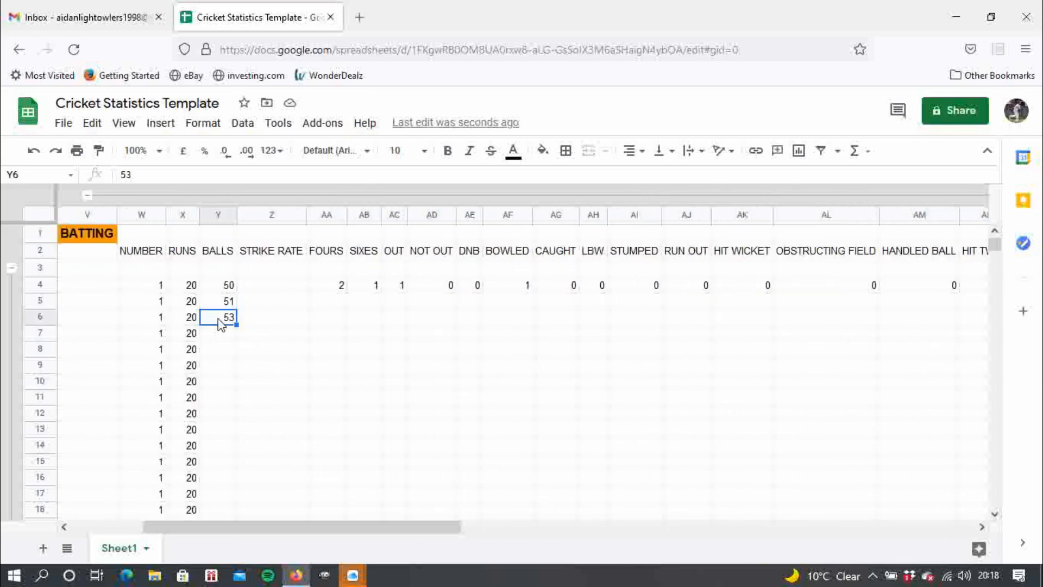
pyautogui.write('52')
pyautogui.press('Return')
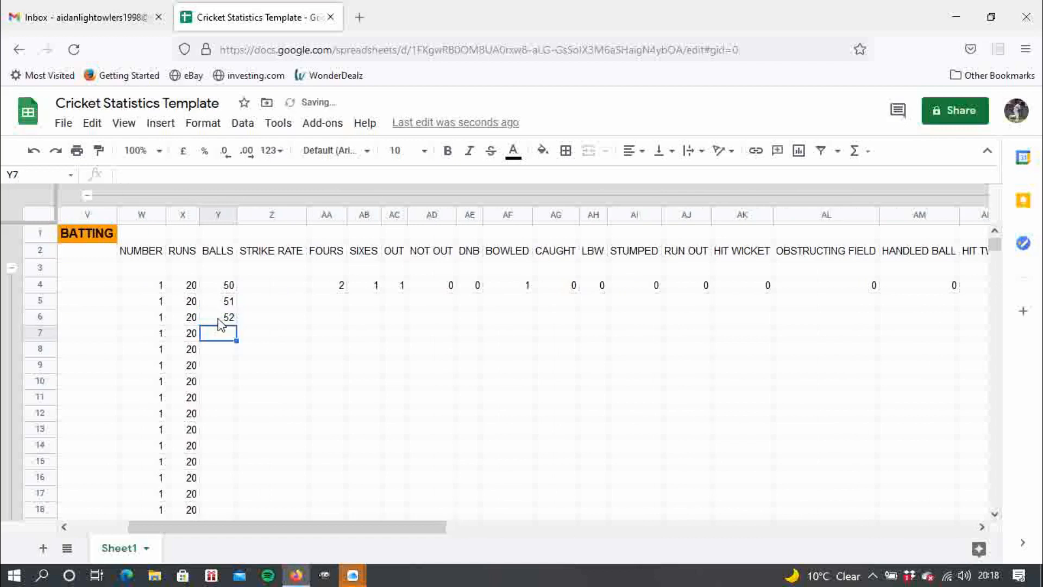
# Enter 53 and 54 as BALLS in Y7:Y8 and extend the 2013 series from Y4 to 79 in Y33
pyautogui.write('53')
pyautogui.press('Return')
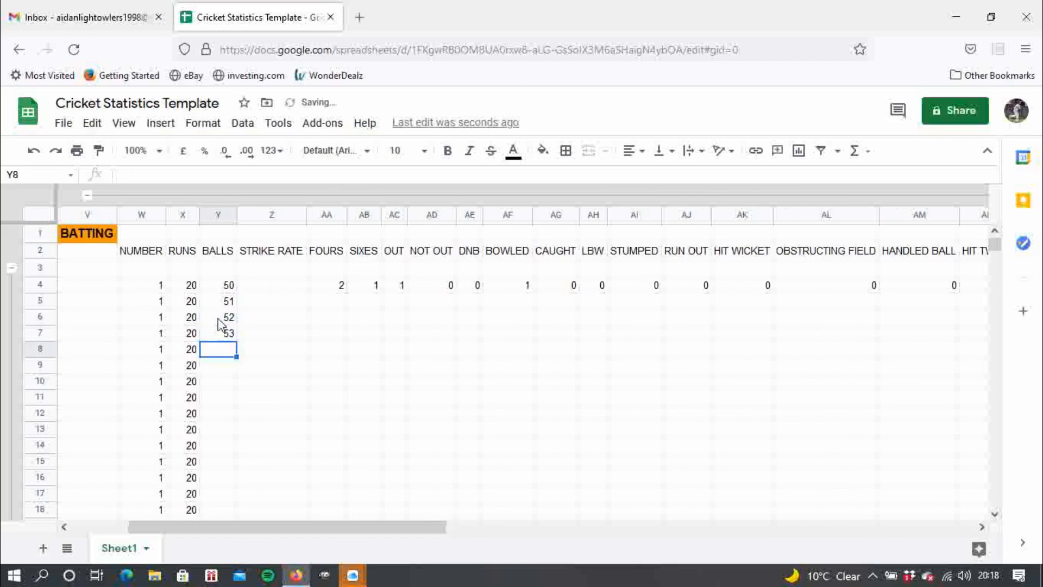
pyautogui.write('54')
pyautogui.press('Return')
pyautogui.click(231, 290)
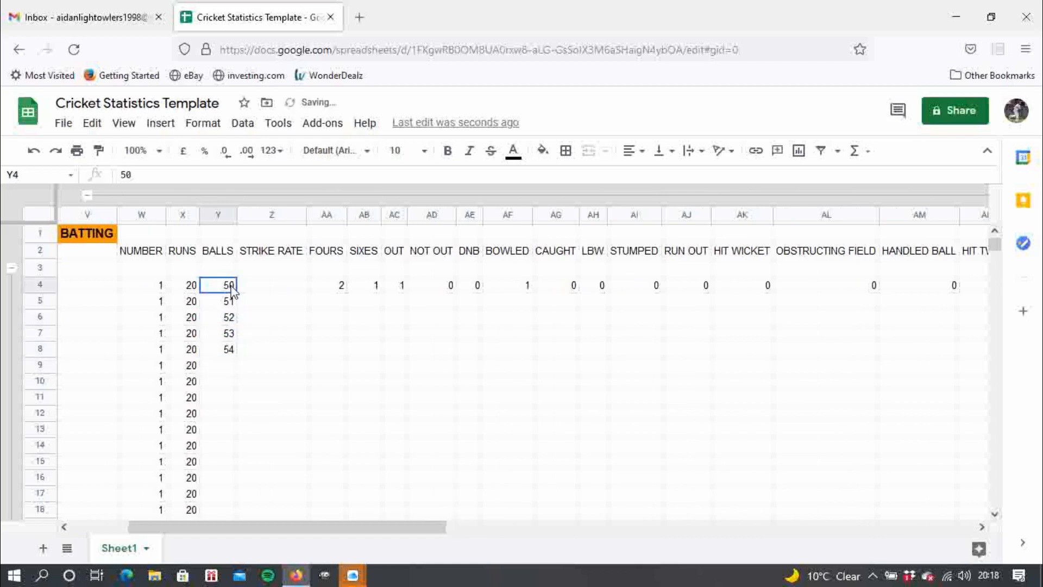
pyautogui.moveTo(232, 289); pyautogui.dragTo(235, 414)
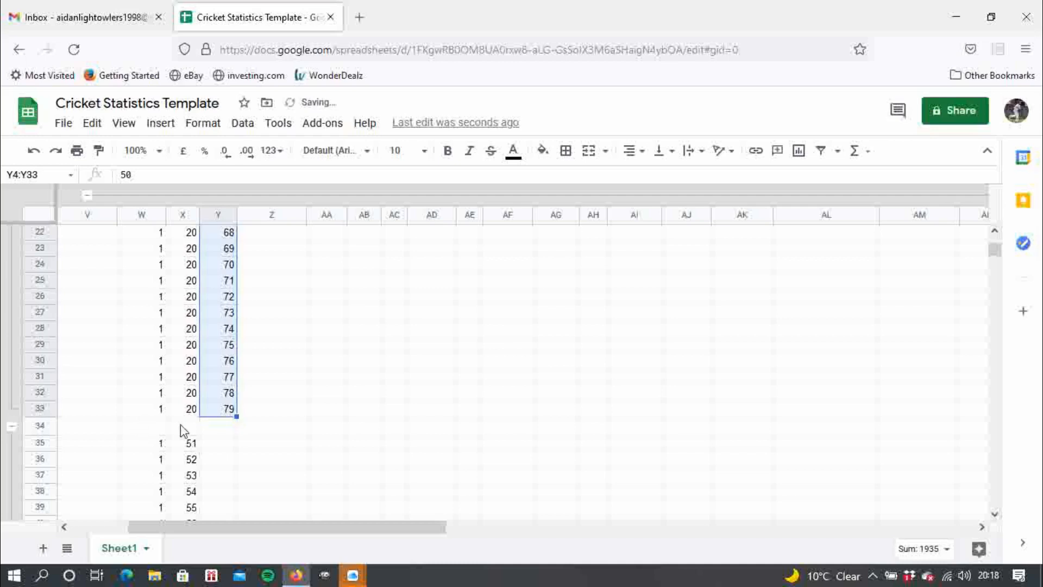
# Enter 80, 81, 82 and 83 as the first 2014 BALLS from Y35 and extend the series to 109 in Y64
pyautogui.click(223, 446)
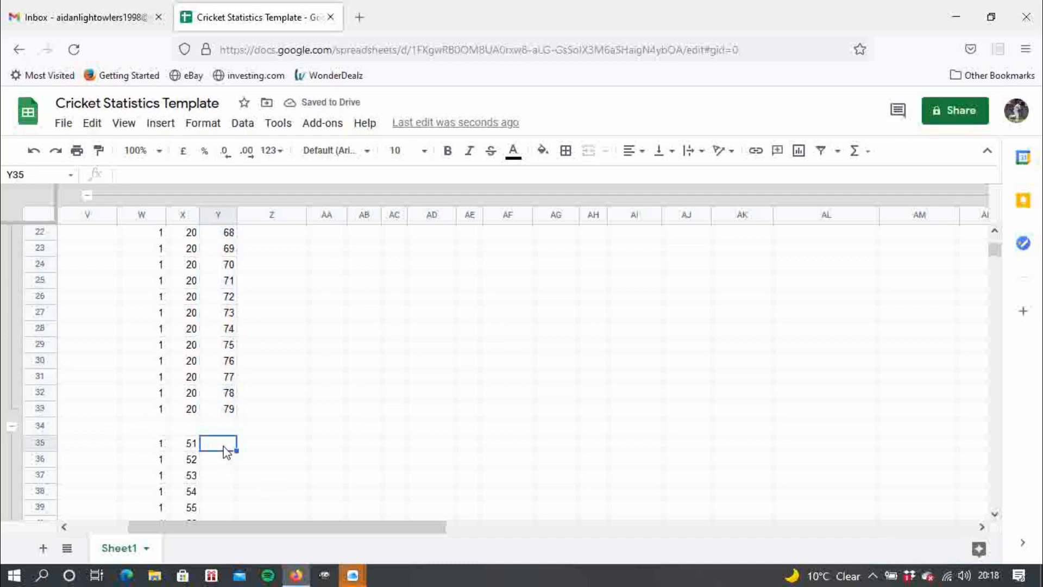
pyautogui.write('80')
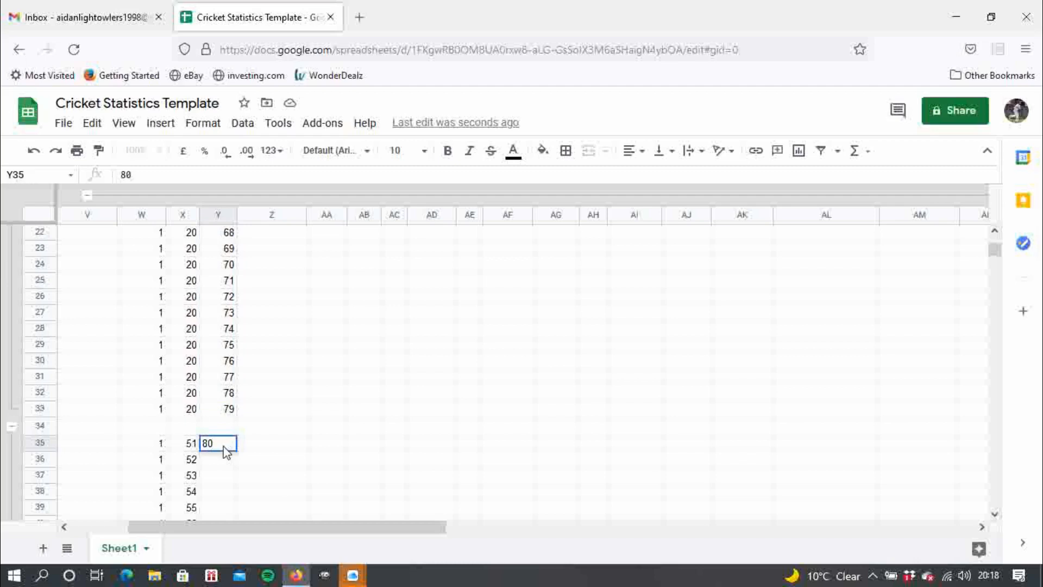
pyautogui.press('Return')
pyautogui.write('81')
pyautogui.press('Return')
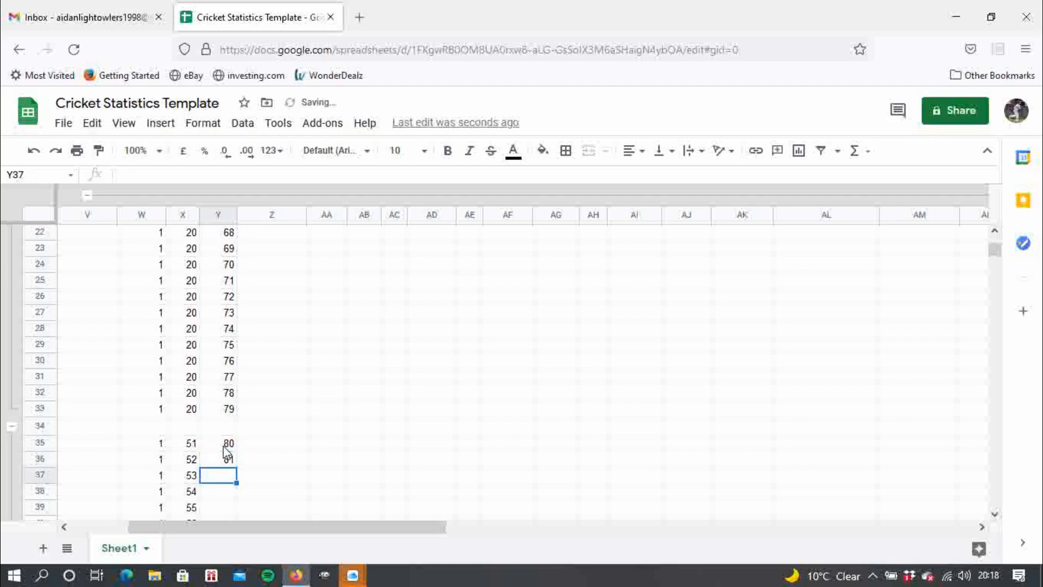
pyautogui.write('82')
pyautogui.press('Return')
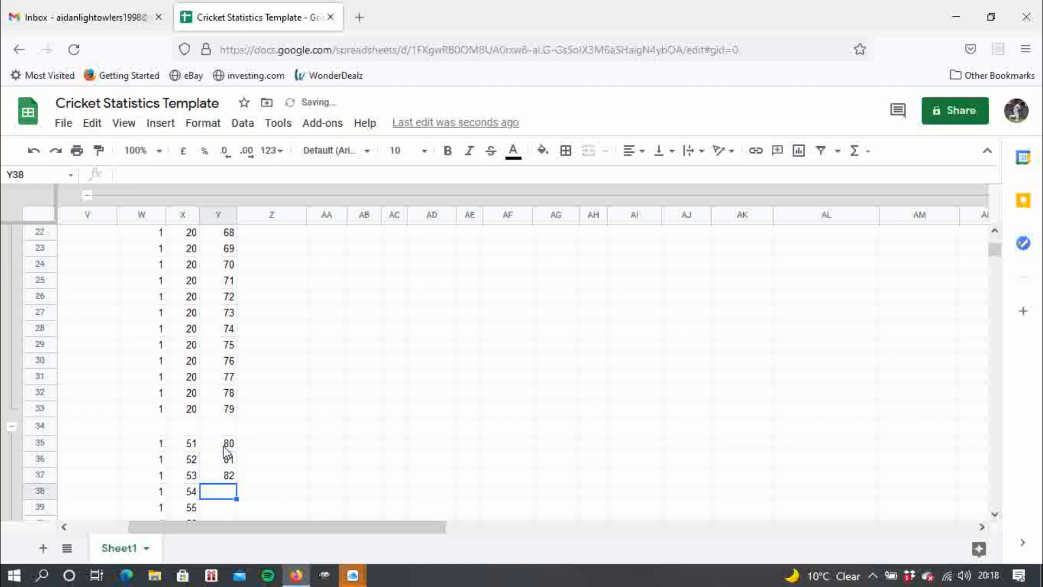
pyautogui.write('83')
pyautogui.press('Return')
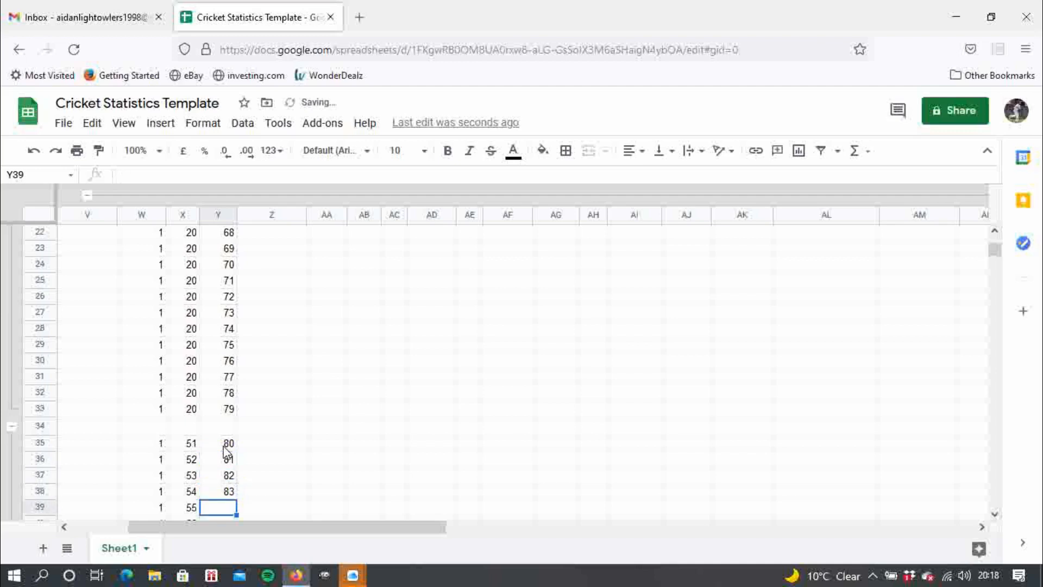
pyautogui.moveTo(224, 447); pyautogui.dragTo(227, 498)
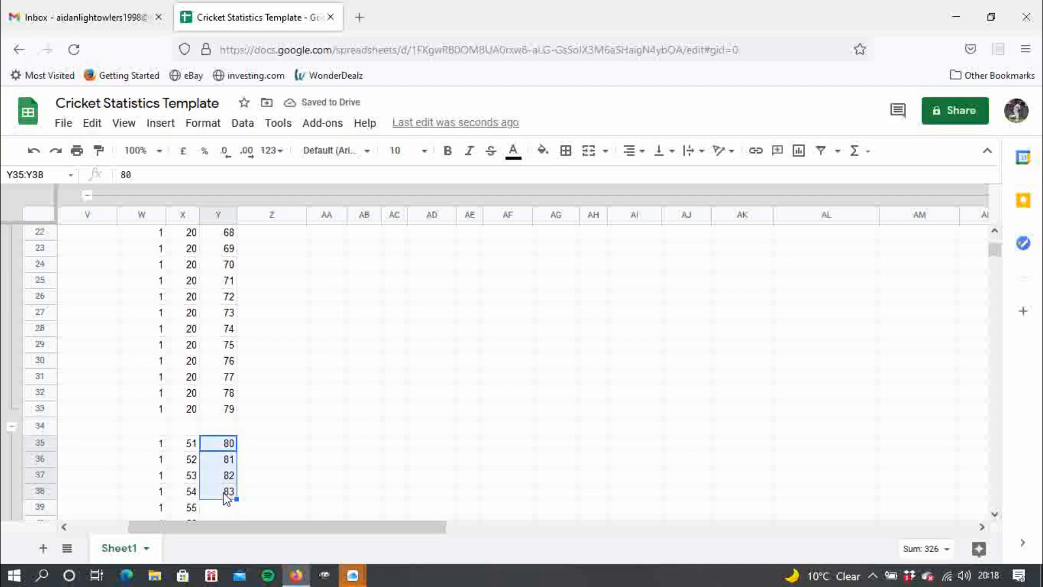
pyautogui.moveTo(239, 552); pyautogui.dragTo(233, 432)
pyautogui.click(322, 431)
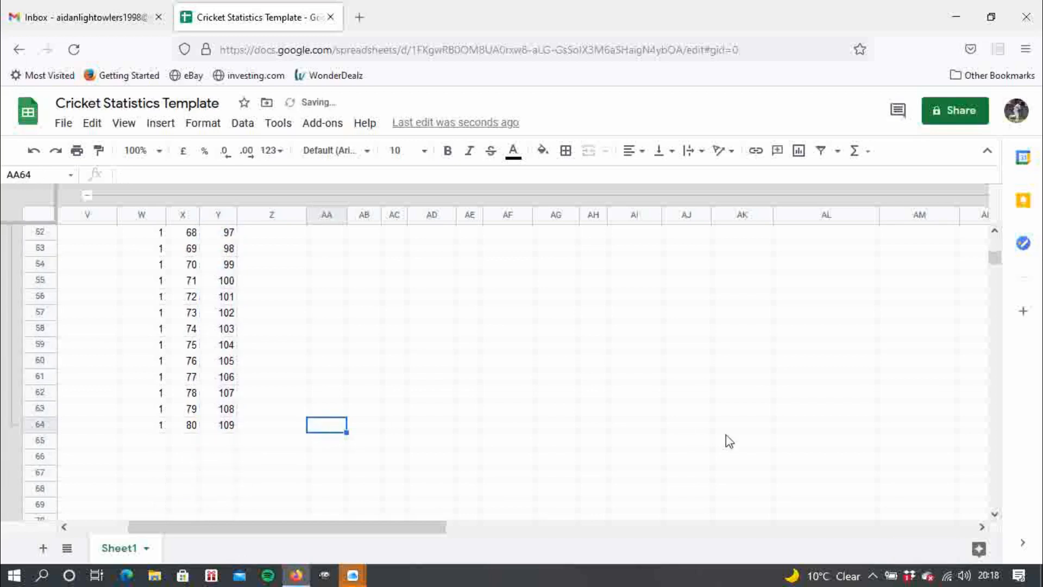
# Enter 3, 4 and 5 as FOURS in AA5:AA7 and extend the 2013 series from AA4 to 31 in AA33
pyautogui.moveTo(994, 259); pyautogui.dragTo(994, 231)
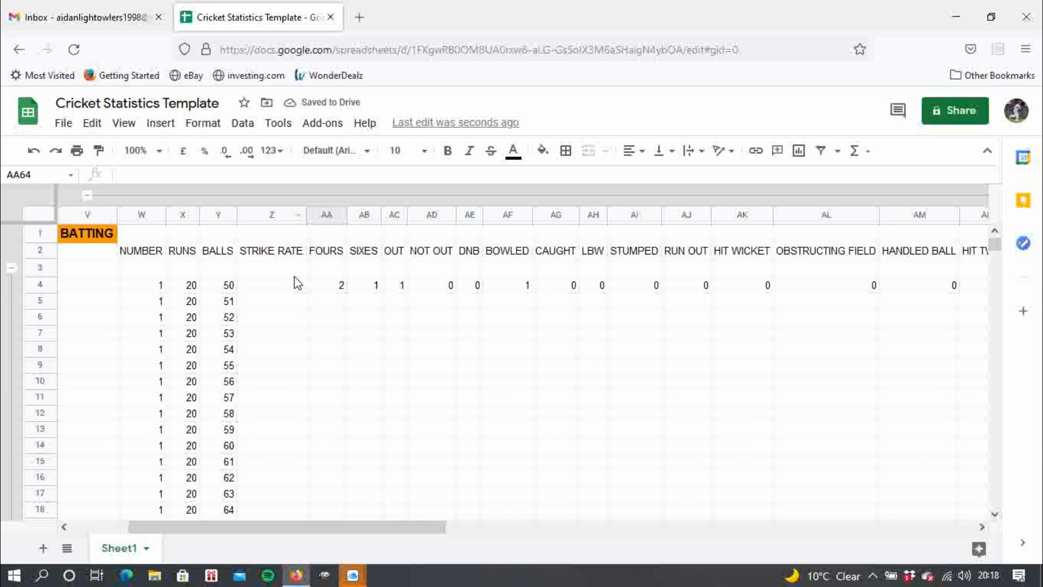
pyautogui.click(336, 301)
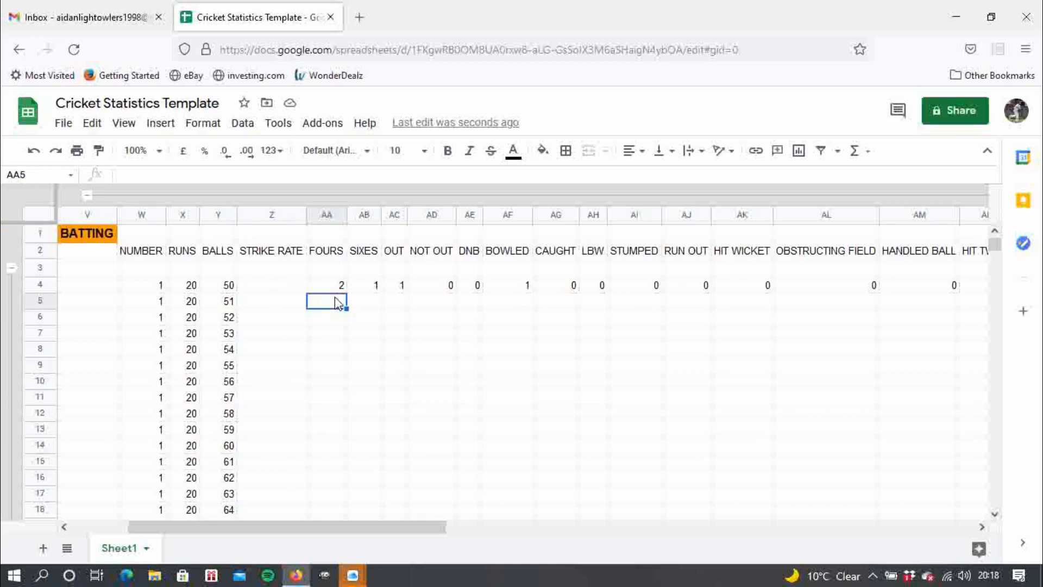
pyautogui.write('3')
pyautogui.press('Return')
pyautogui.write('4')
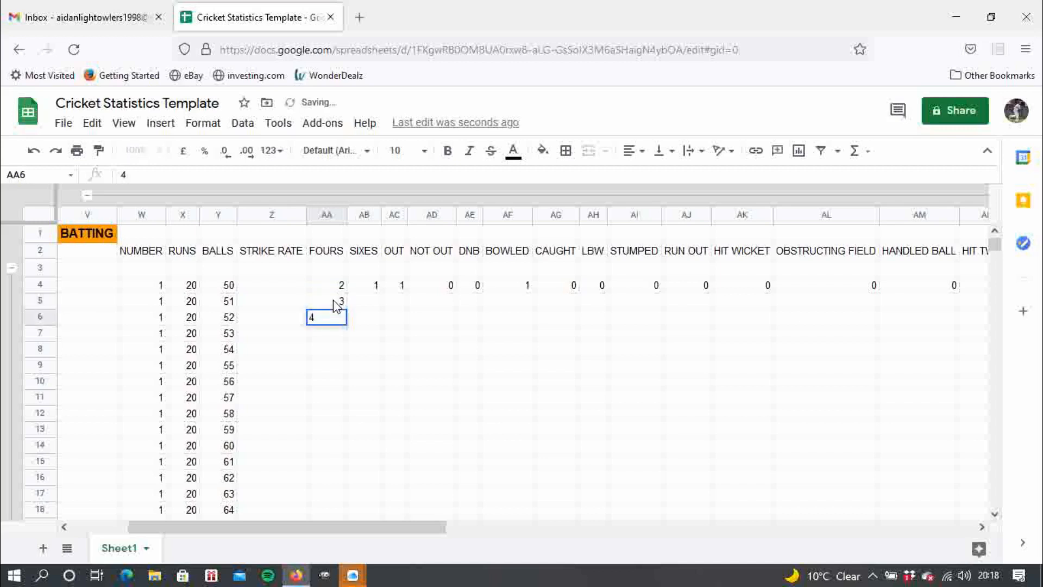
pyautogui.press('Return')
pyautogui.write('5')
pyautogui.press('Return')
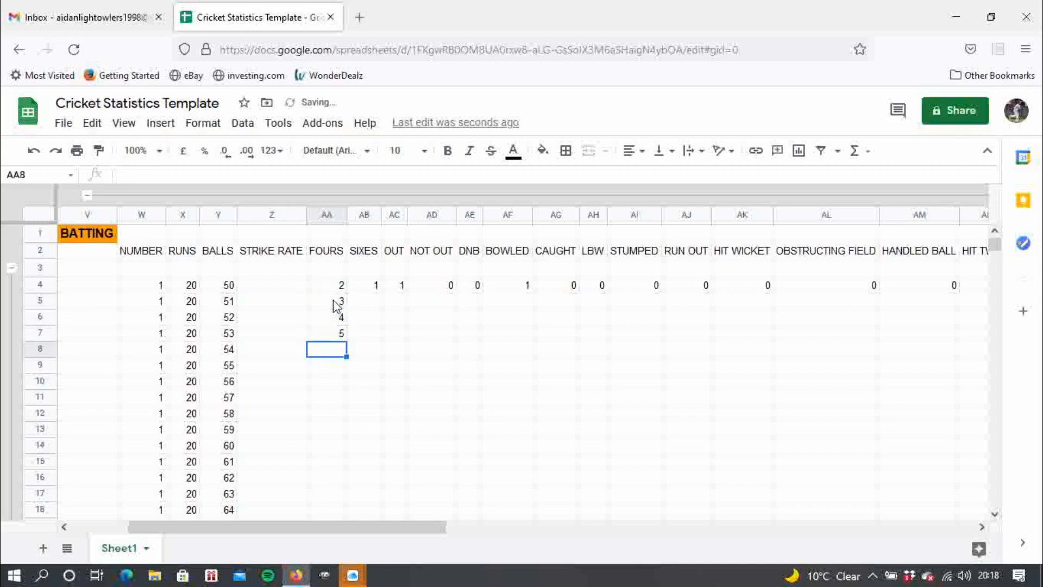
pyautogui.moveTo(334, 288); pyautogui.dragTo(341, 341)
pyautogui.moveTo(340, 289); pyautogui.dragTo(348, 466)
# Enter 32, 33 and 34 as the first 2014 FOURS from AA35 and extend the series to 61 in AA64
pyautogui.click(333, 493)
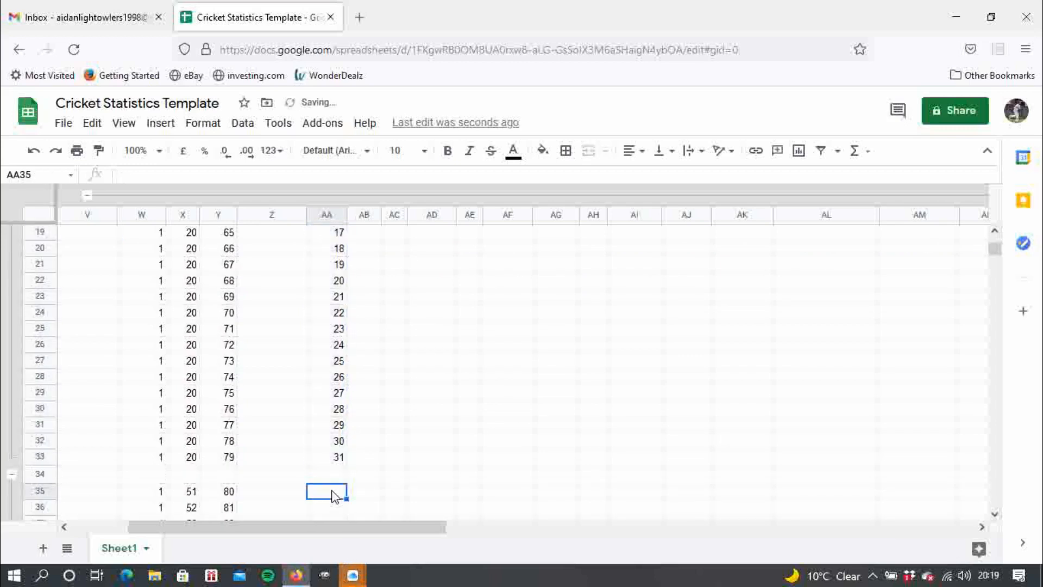
pyautogui.write('32')
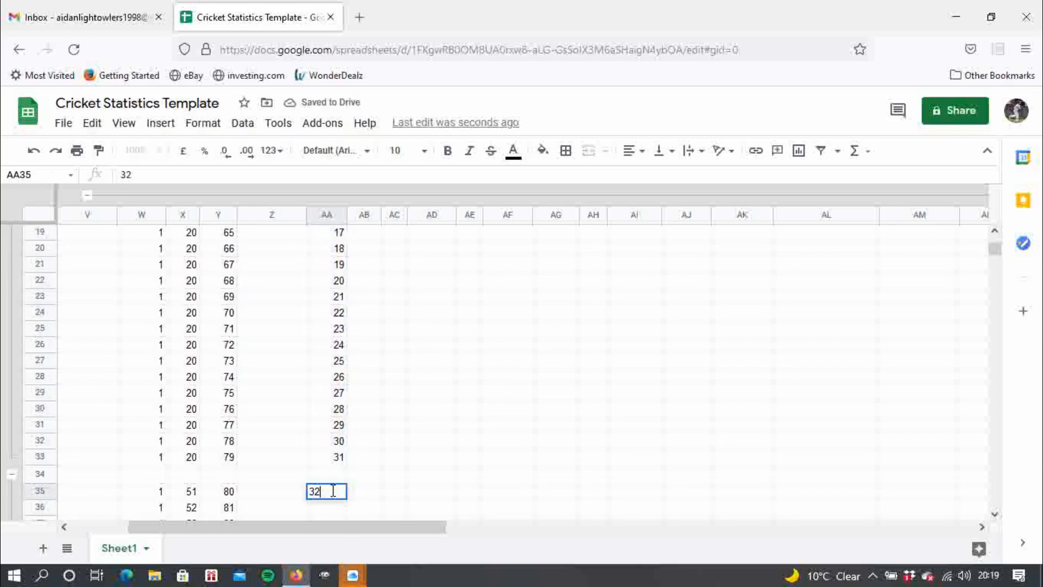
pyautogui.press('Return')
pyautogui.write('33')
pyautogui.press('Return')
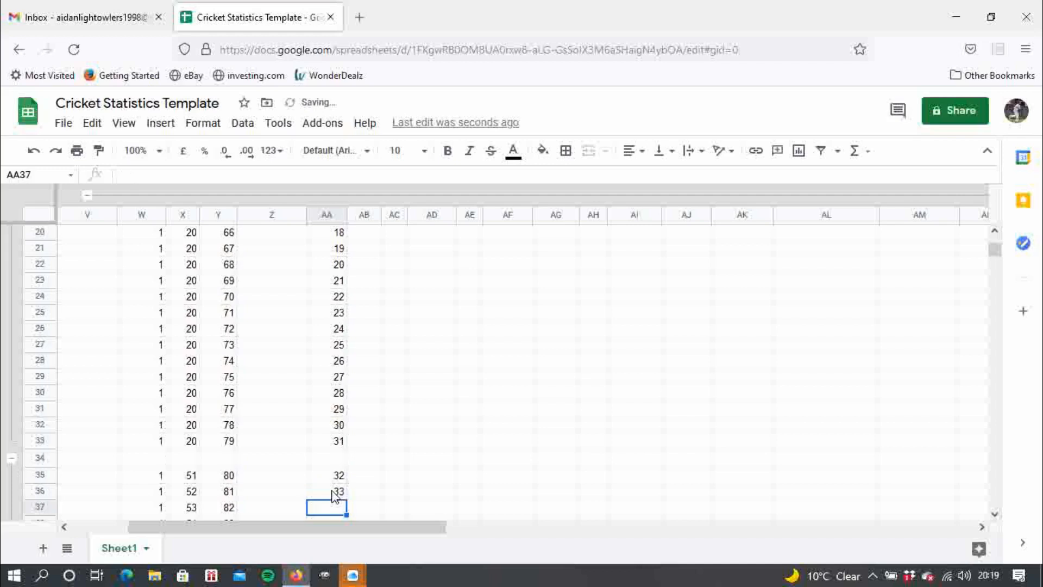
pyautogui.write('34')
pyautogui.press('Return')
pyautogui.click(340, 461)
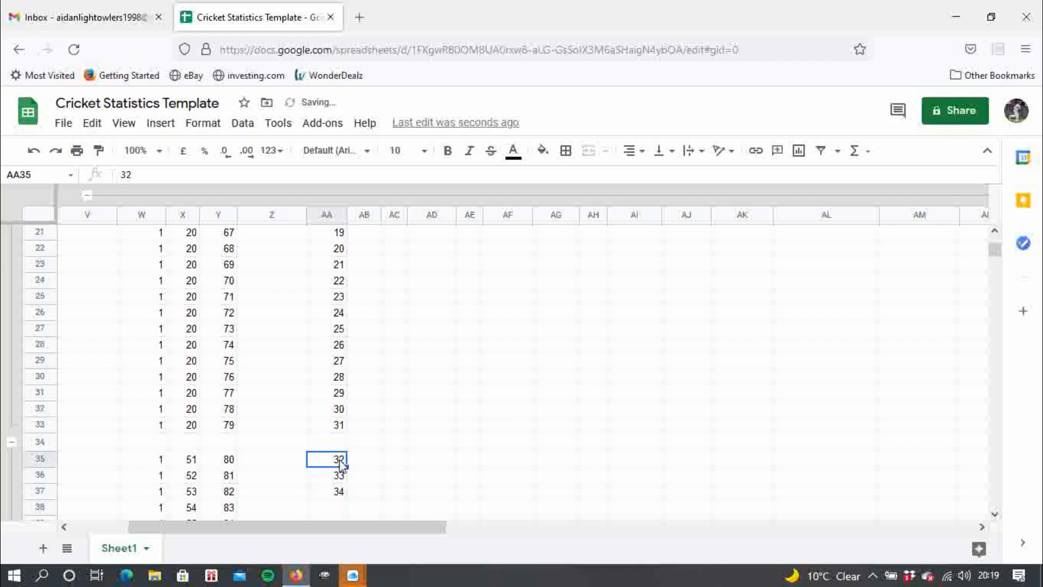
pyautogui.moveTo(340, 462); pyautogui.dragTo(341, 492)
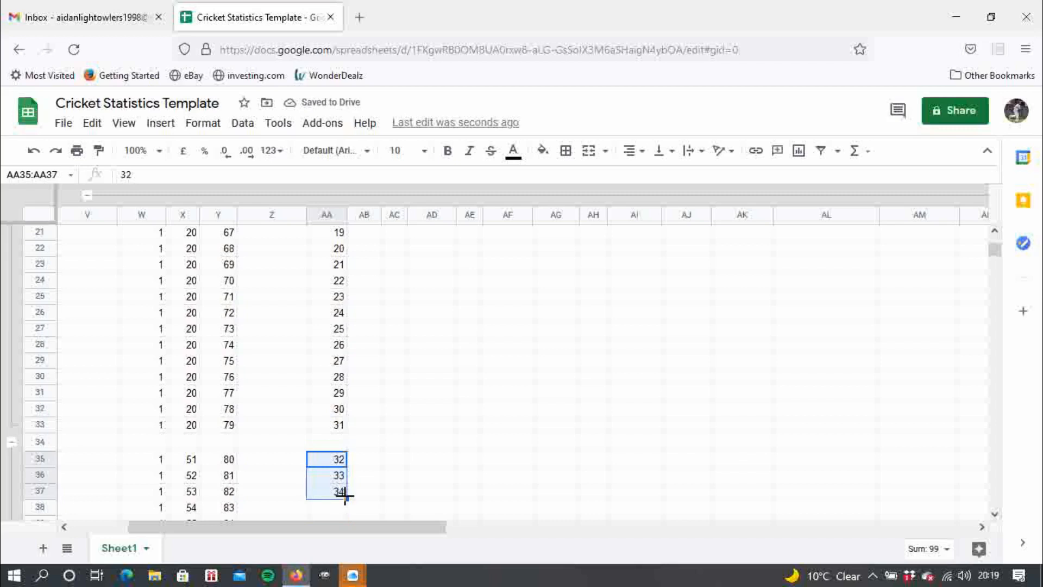
pyautogui.moveTo(347, 551); pyautogui.dragTo(346, 495)
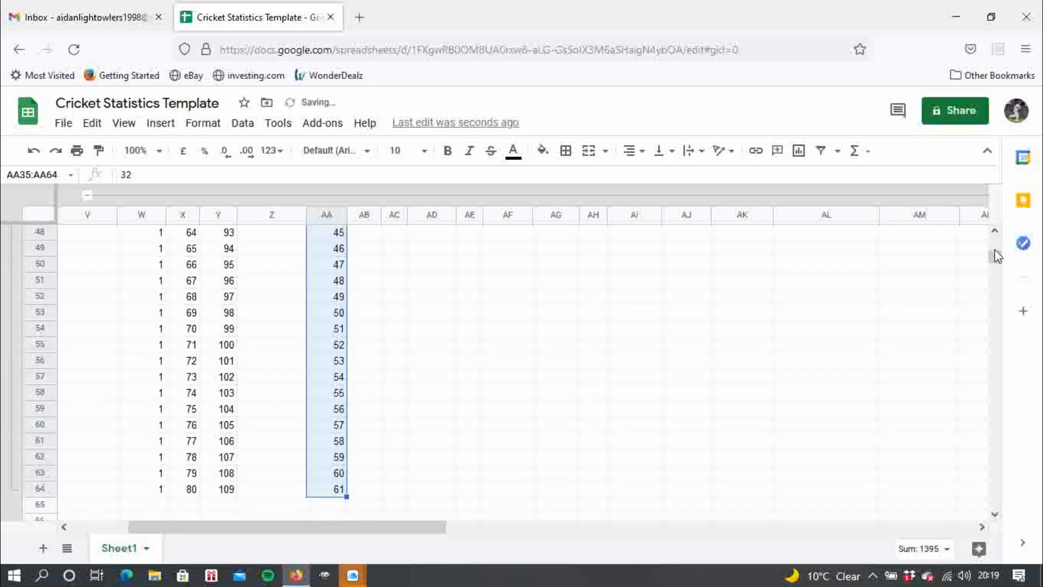
# Copy the 3 from AA5 into the SIXES cell AB5 and fill it down the 2013 matches to AB33
pyautogui.click(995, 232)
pyautogui.scroll(15, 994, 236)
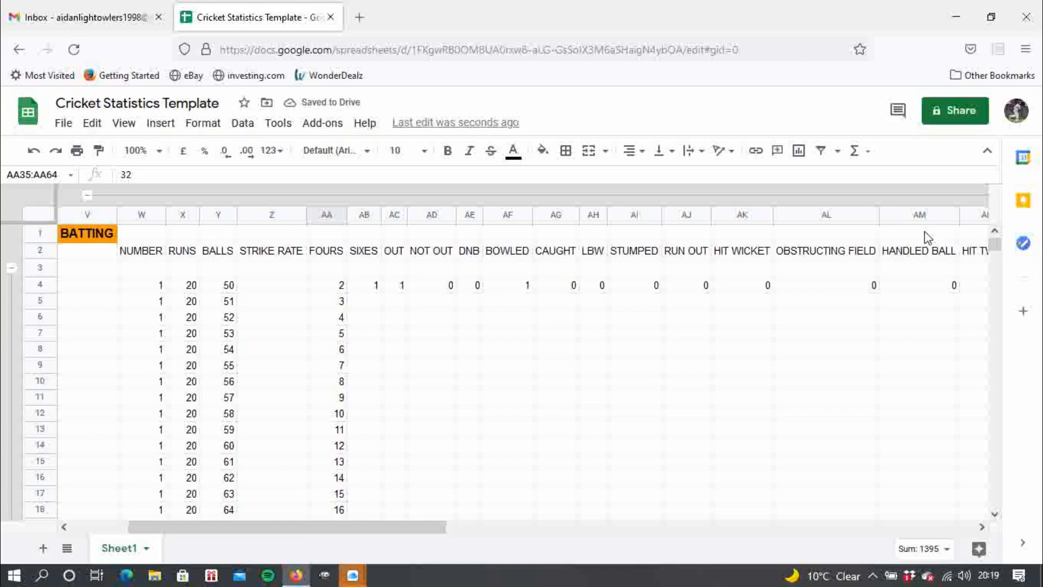
pyautogui.click(341, 303)
pyautogui.moveTo(346, 309); pyautogui.dragTo(371, 308)
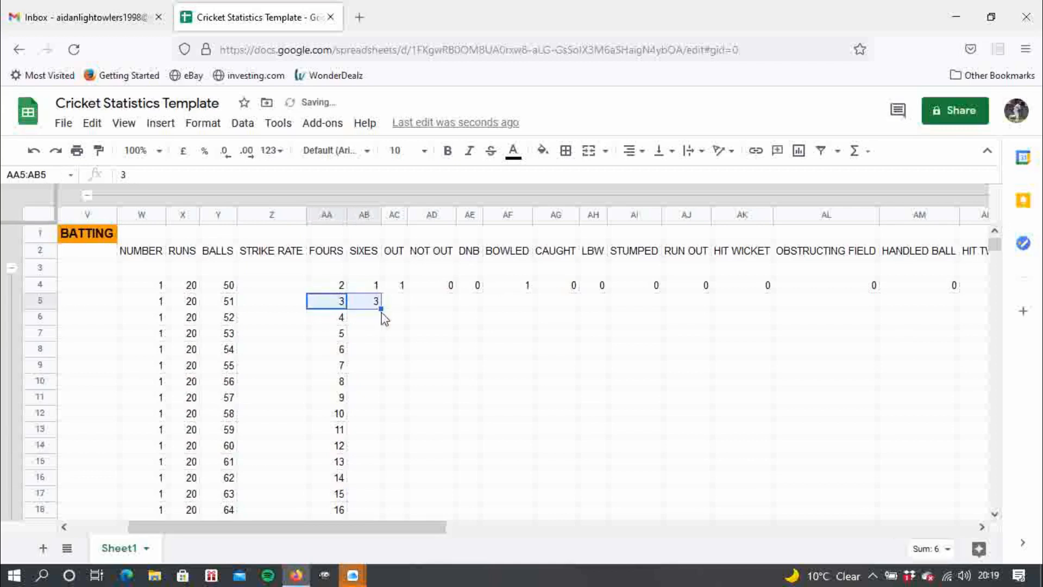
pyautogui.click(372, 319)
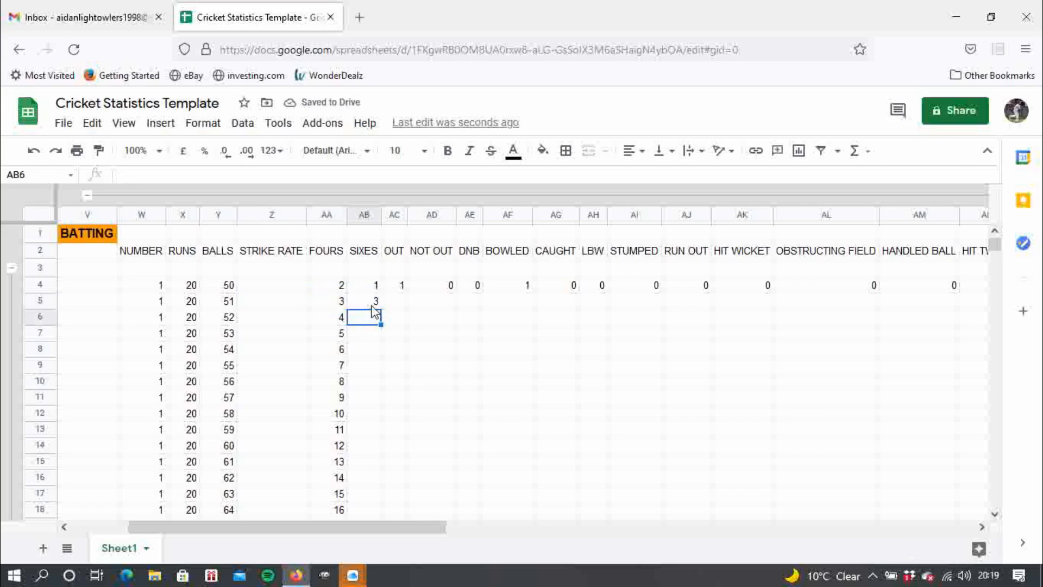
pyautogui.click(379, 307)
pyautogui.moveTo(378, 312); pyautogui.dragTo(377, 399)
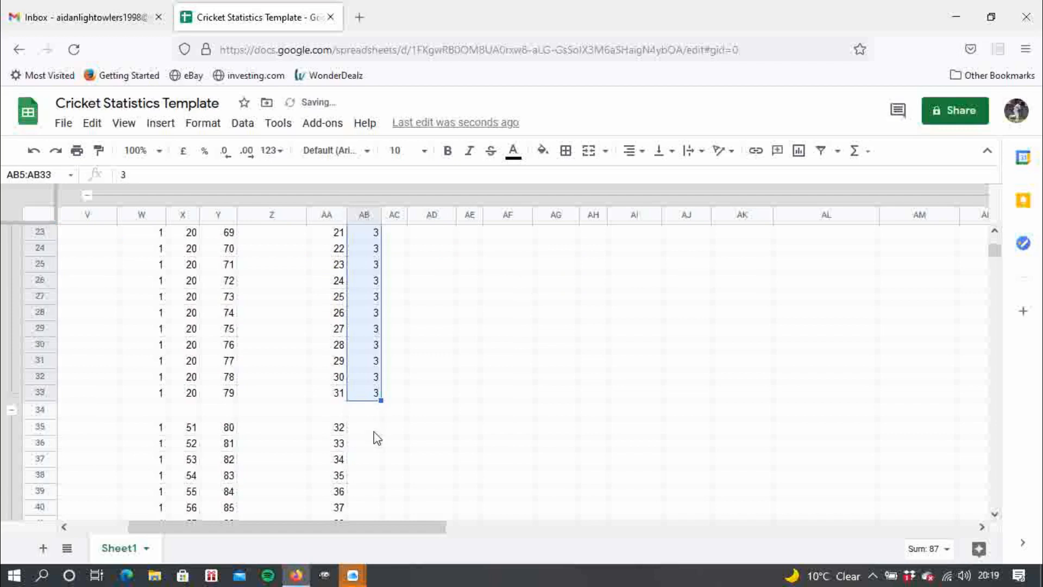
# Enter 1, 2 and 3 as the first 2014 SIXES from AB35 and extend the series down to AB64
pyautogui.click(373, 427)
pyautogui.write('1')
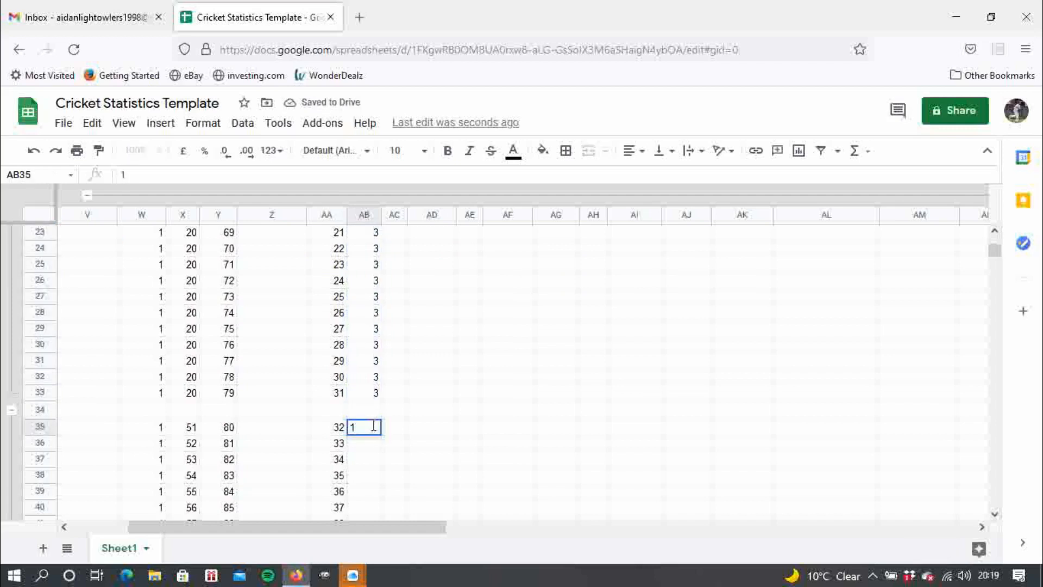
pyautogui.press('Return')
pyautogui.write('2')
pyautogui.press('Return')
pyautogui.write('3')
pyautogui.press('Return')
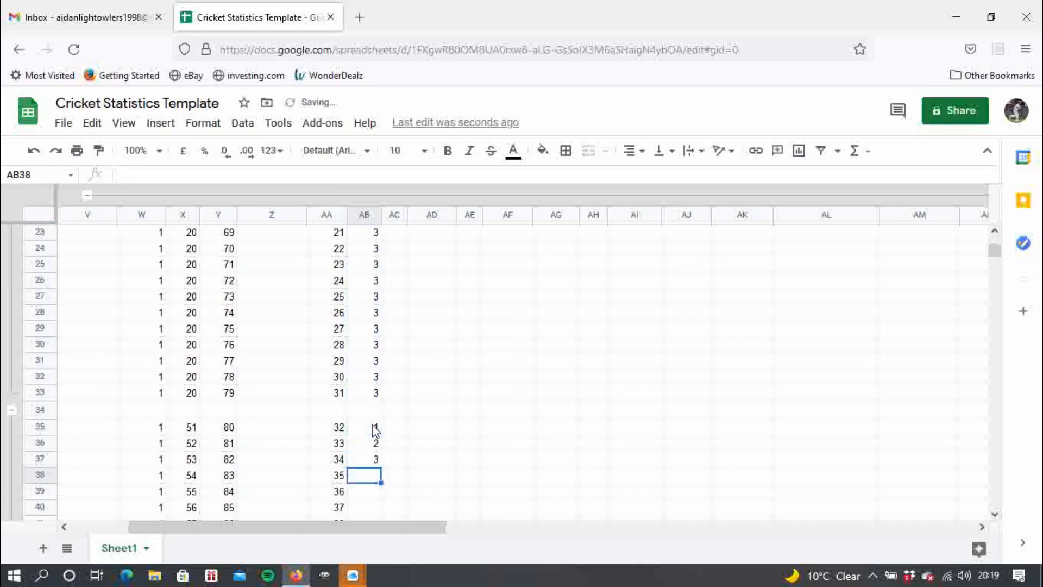
pyautogui.click(375, 431)
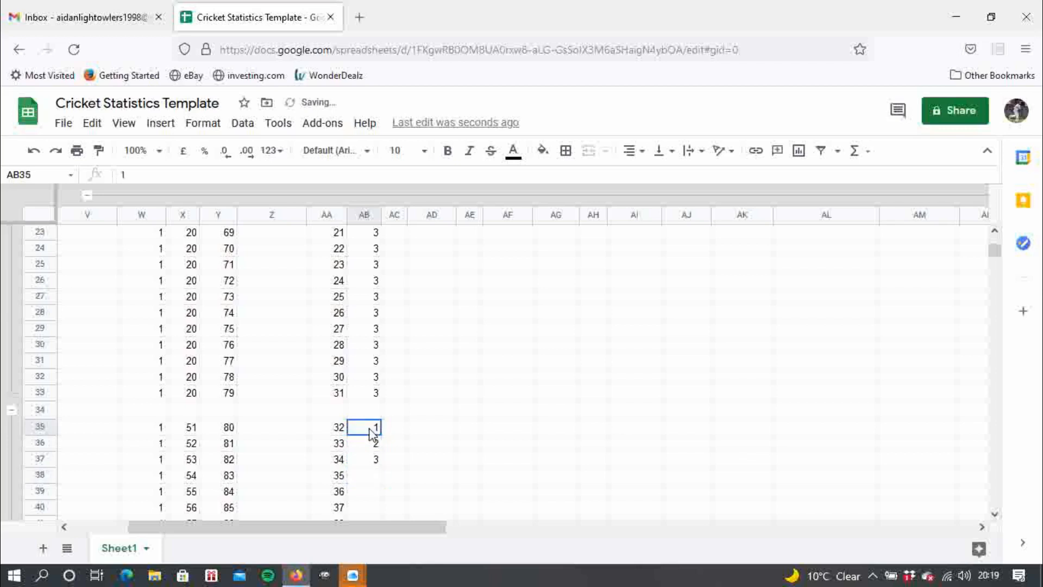
pyautogui.moveTo(372, 434); pyautogui.dragTo(377, 459)
# Enter 1 in the OUT column for the 2013 matches in AC5:AC21
pyautogui.moveTo(996, 261); pyautogui.dragTo(999, 206)
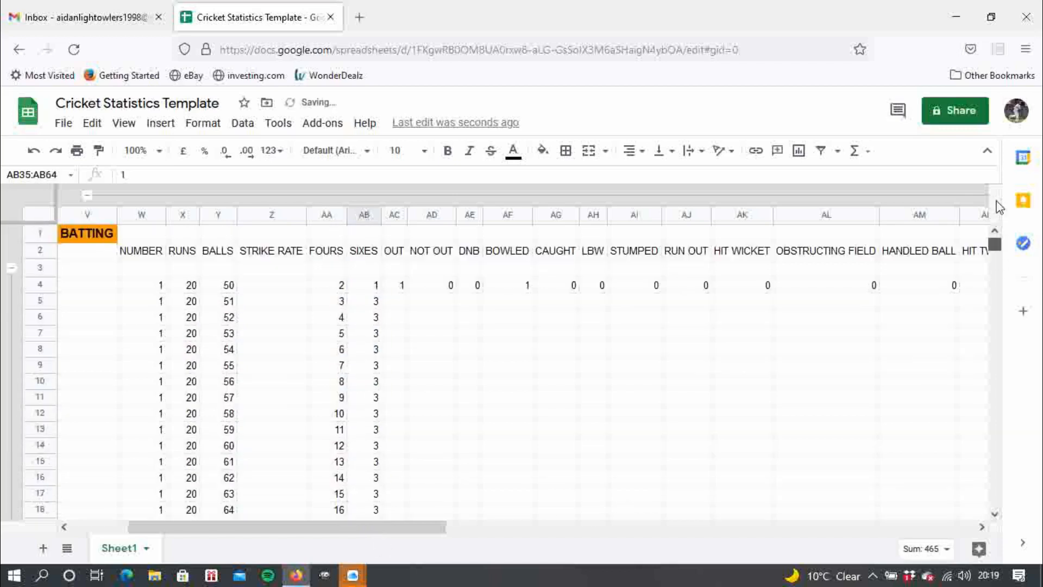
pyautogui.click(394, 303)
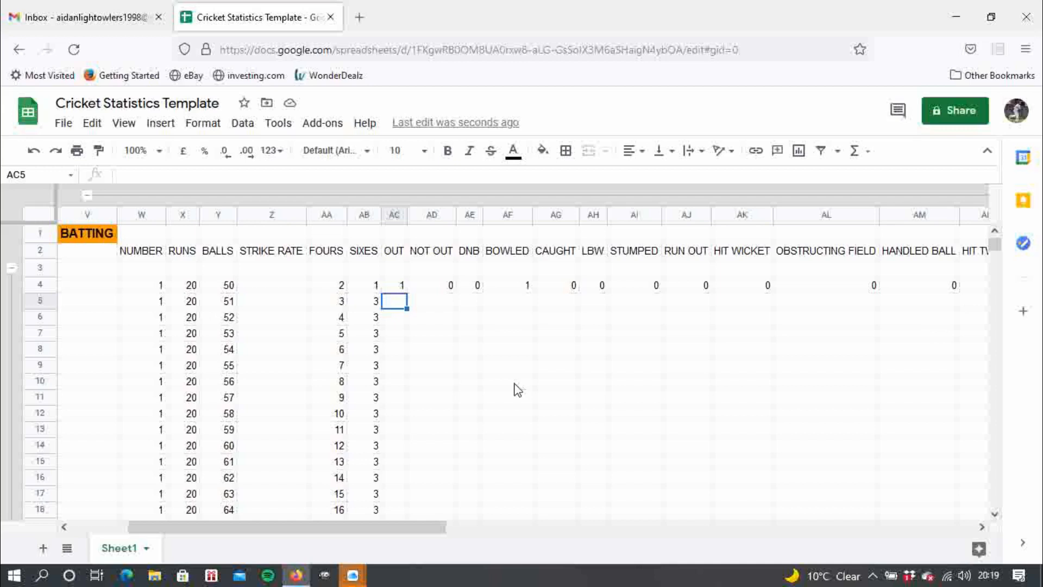
pyautogui.write('1 1')
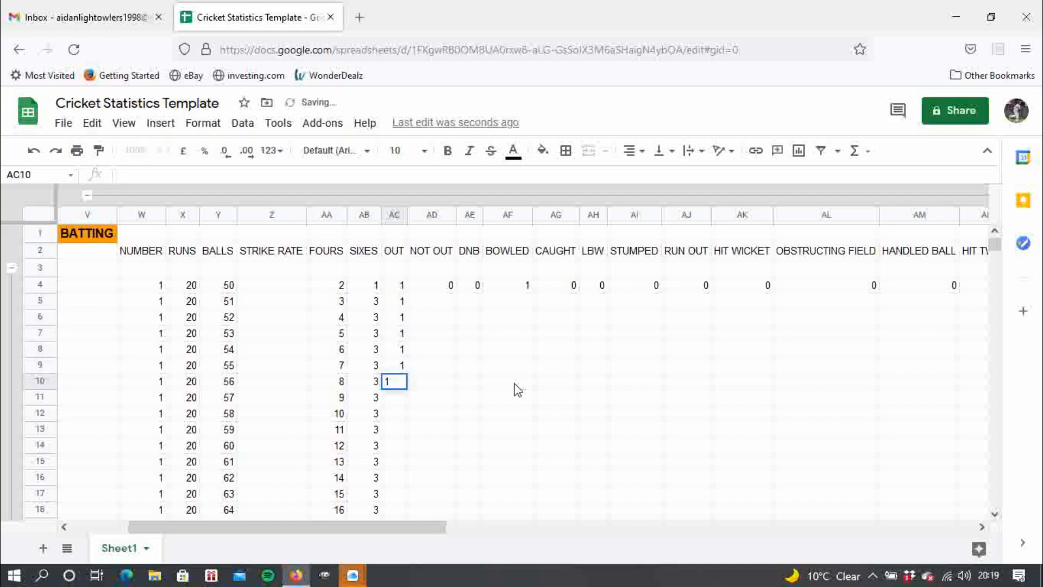
pyautogui.write(' 1 1 1 1 1 1 1 1 1')
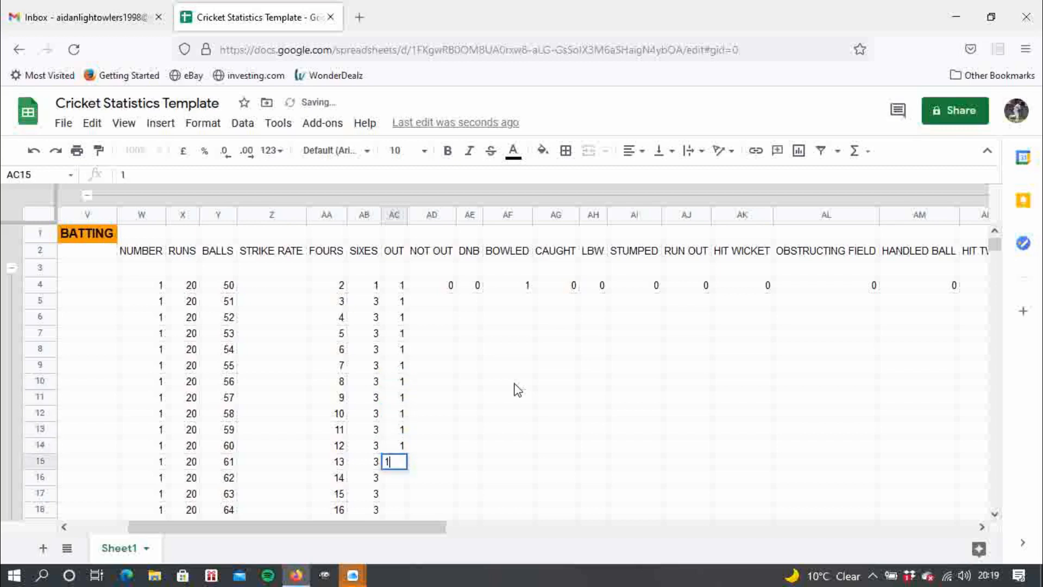
pyautogui.write(' 1 1 1 1 1')
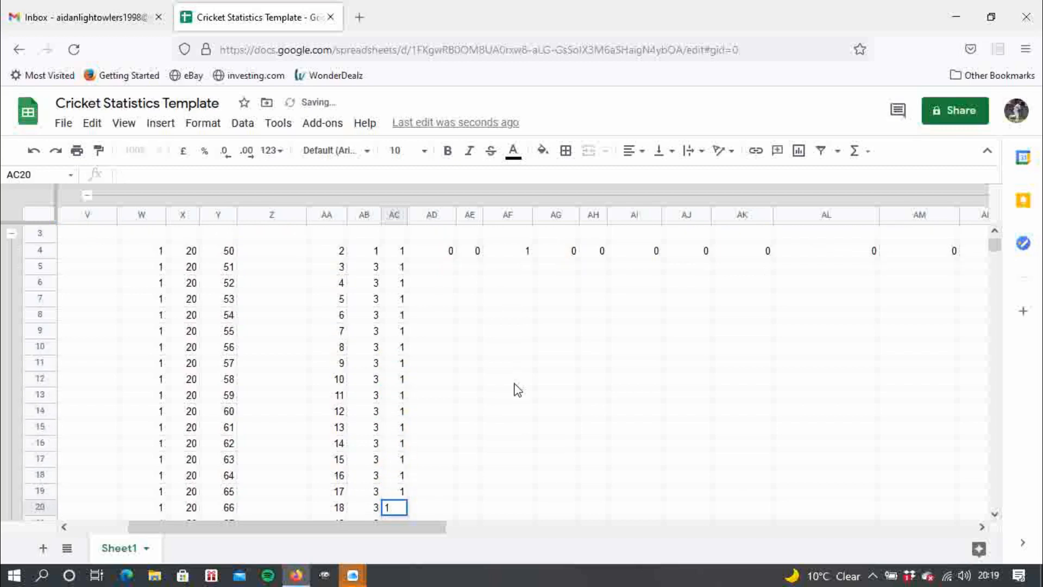
pyautogui.press('Return')
pyautogui.write('1')
pyautogui.press('Return')
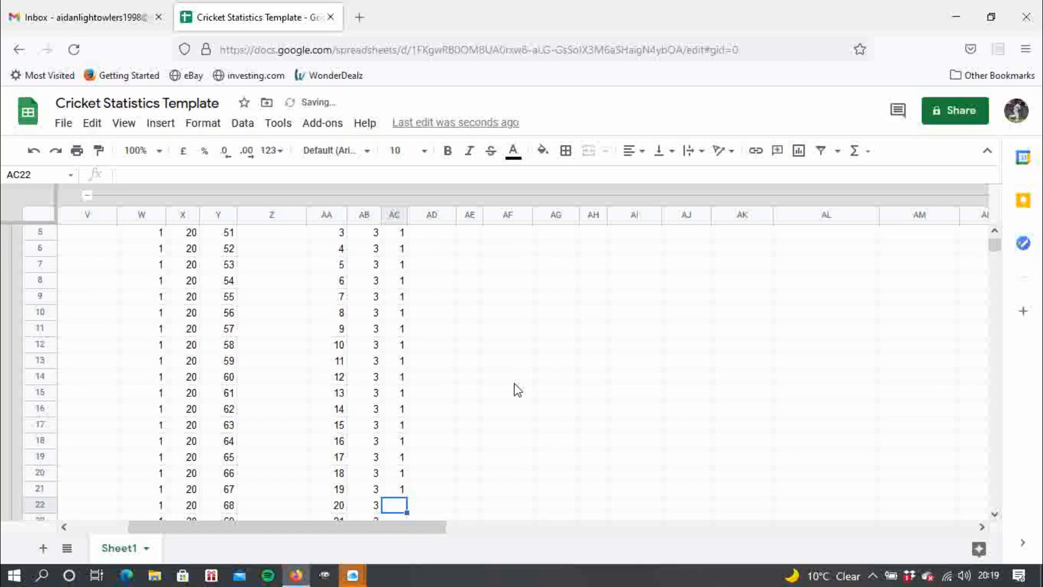
# Enter 0 in the OUT column for the remaining 2013 matches in AC22:AC33
pyautogui.write('0')
pyautogui.press('Return')
pyautogui.write('0')
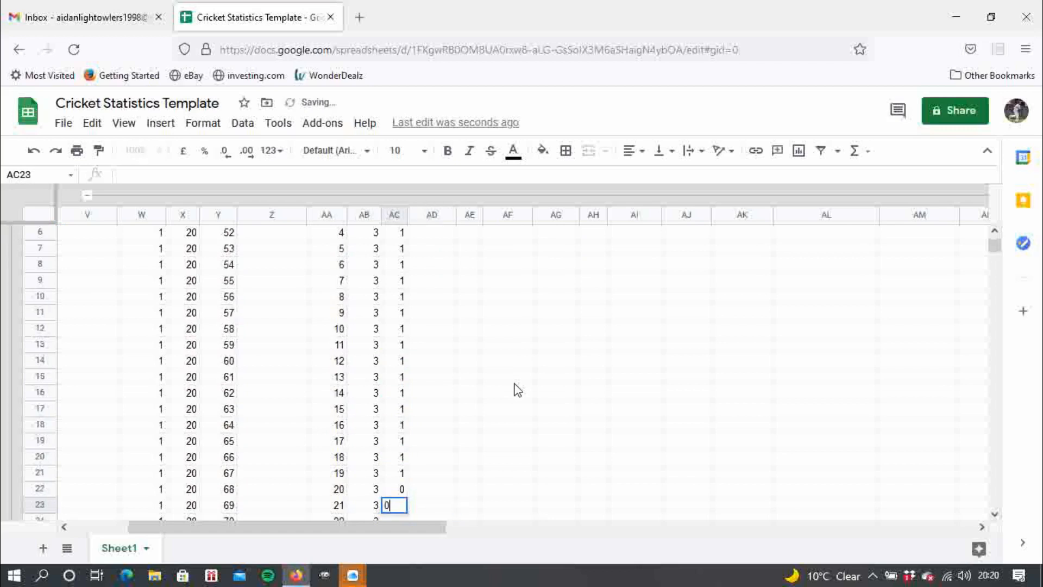
pyautogui.press('Return')
pyautogui.write('0')
pyautogui.press('Return')
pyautogui.write('0')
pyautogui.press('Return')
pyautogui.write('0')
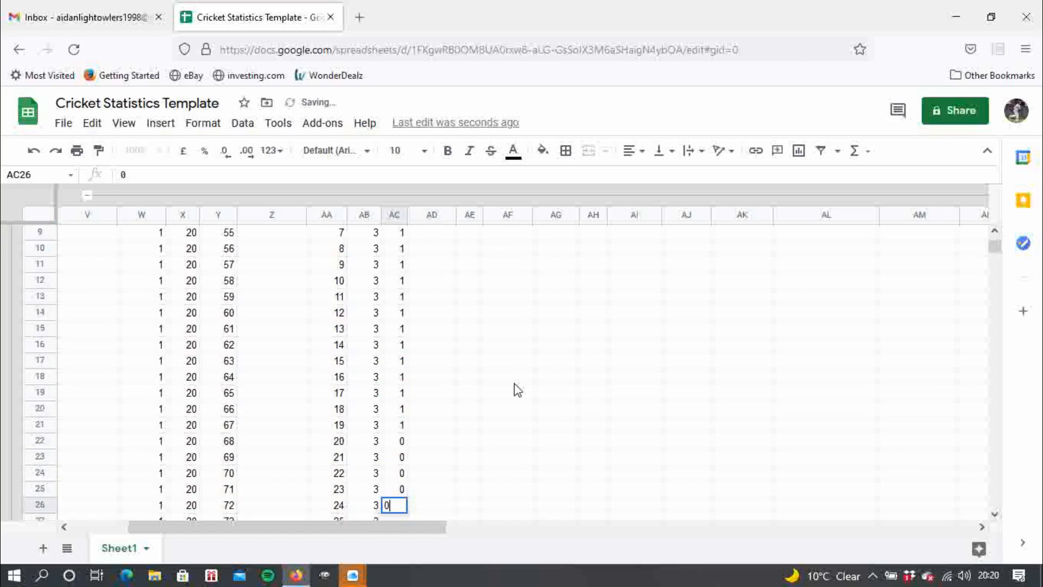
pyautogui.press('Return')
pyautogui.write('0')
pyautogui.press('Return')
pyautogui.write('0')
pyautogui.press('Return')
pyautogui.write('0')
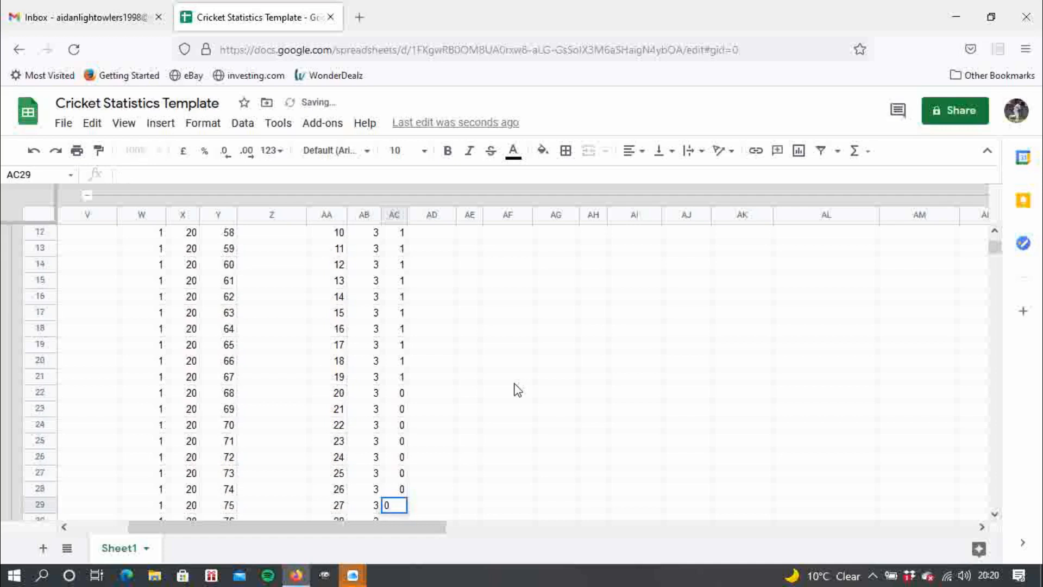
pyautogui.press('Return')
pyautogui.write('0')
pyautogui.press('Return')
pyautogui.write('0')
pyautogui.press('Return')
pyautogui.write('0')
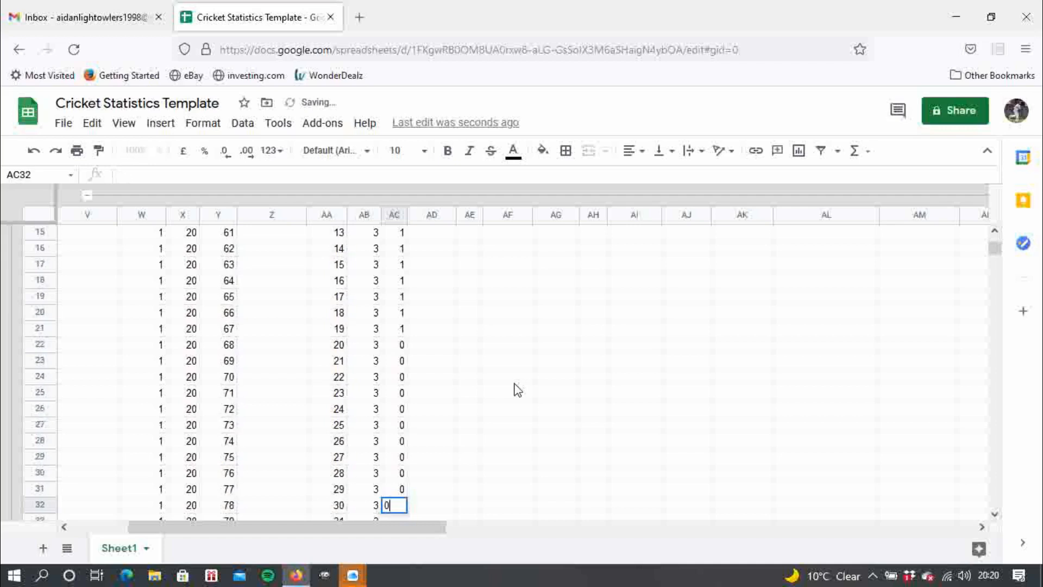
pyautogui.press('Return')
pyautogui.write('0')
pyautogui.press('Return')
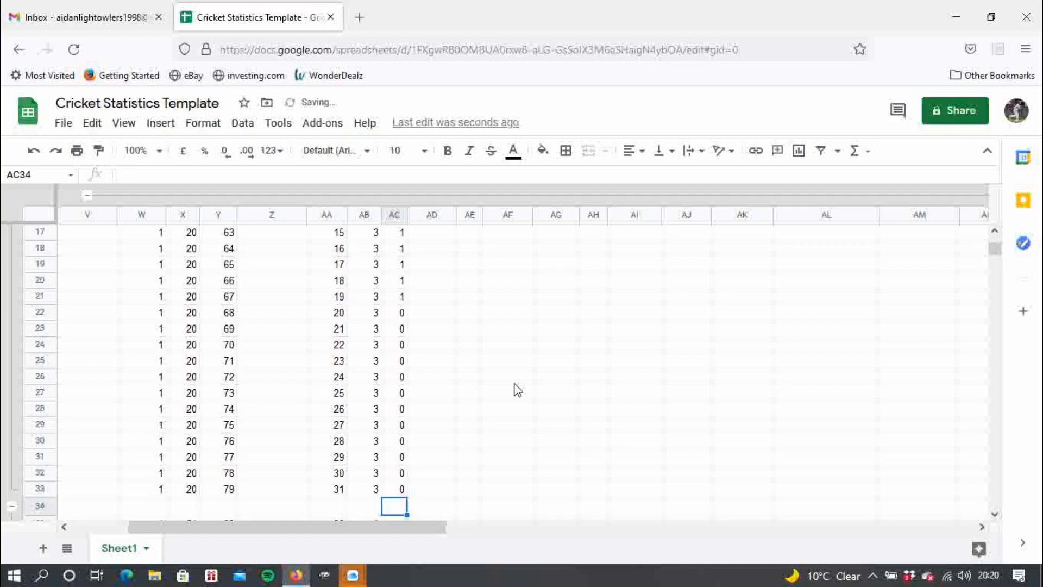
# Enter 1 in the NOT OUT column for the 2013 matches in AD22:AD33
pyautogui.press('Right')
pyautogui.press('Up')
pyautogui.press('Up')
pyautogui.press('Up')
pyautogui.press('Up')
pyautogui.press('Up')
pyautogui.press('Up')
pyautogui.press('Up')
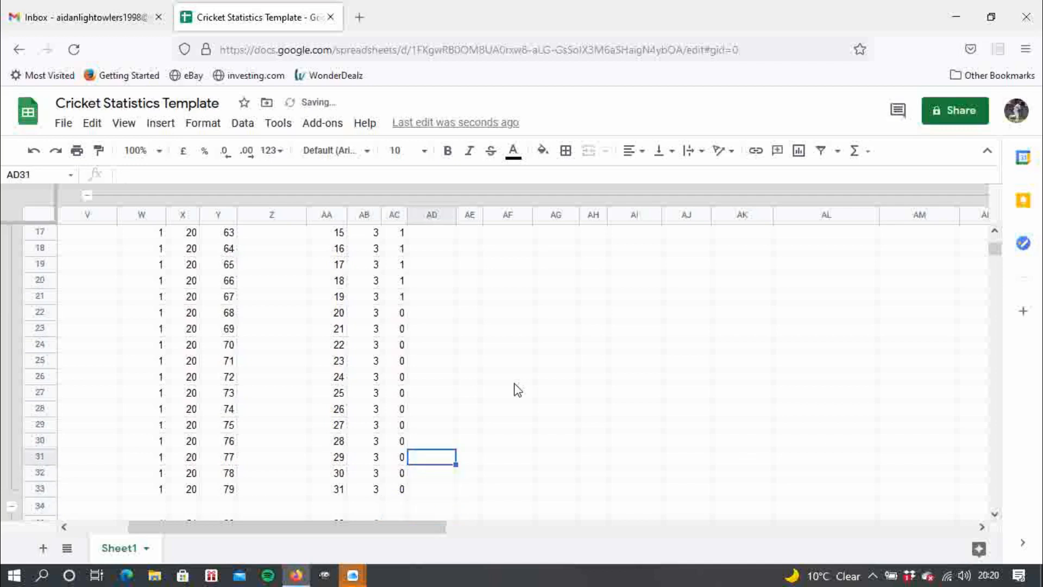
pyautogui.press('Up')
pyautogui.press('Up')
pyautogui.press('Up')
pyautogui.press('Up')
pyautogui.press('Up')
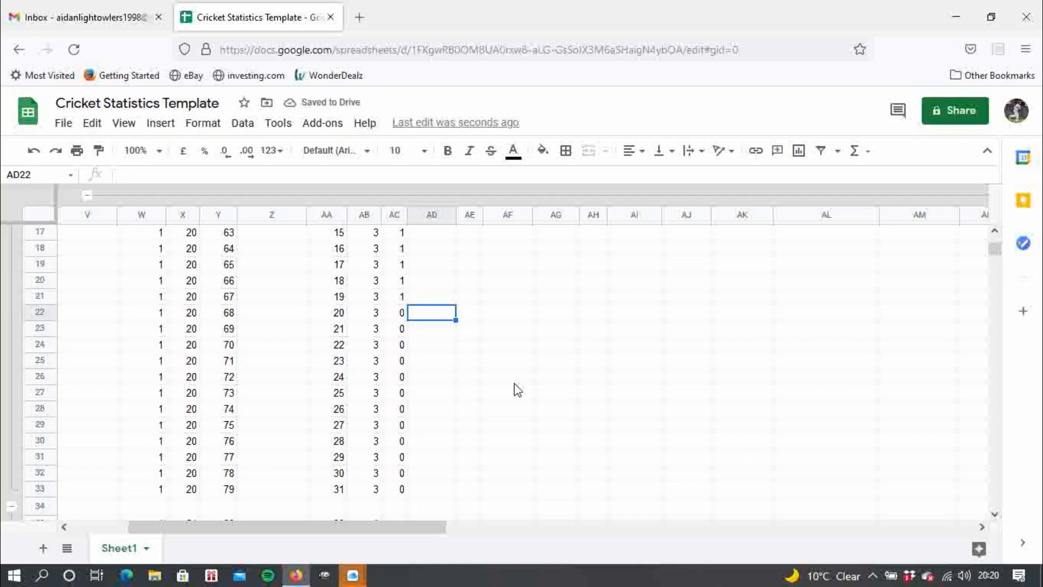
pyautogui.write('1')
pyautogui.press('Return')
pyautogui.write('1')
pyautogui.press('Return')
pyautogui.write('1')
pyautogui.press('Return')
pyautogui.write('1')
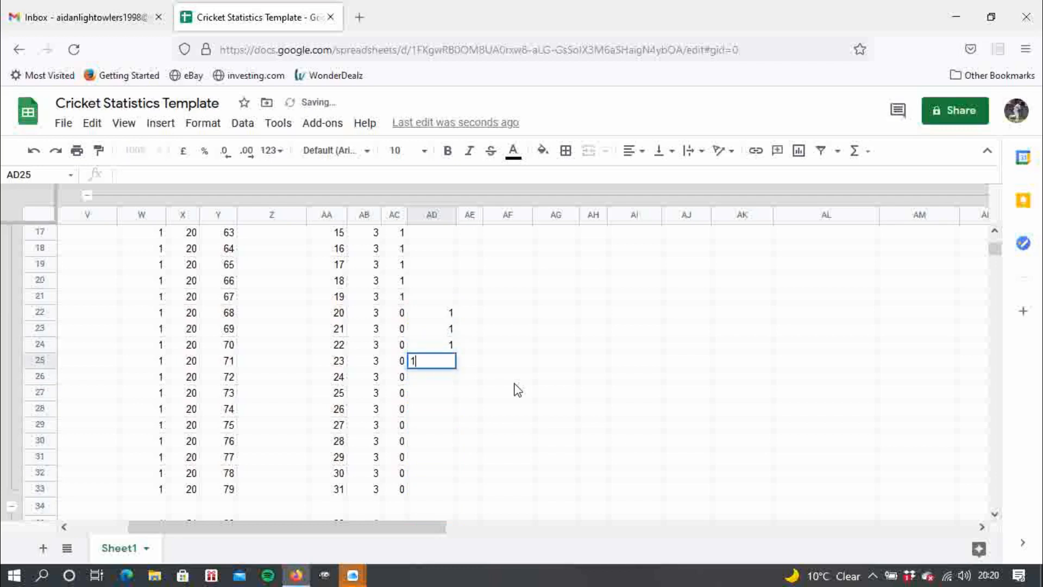
pyautogui.press('Return')
pyautogui.write('1 1 1 ')
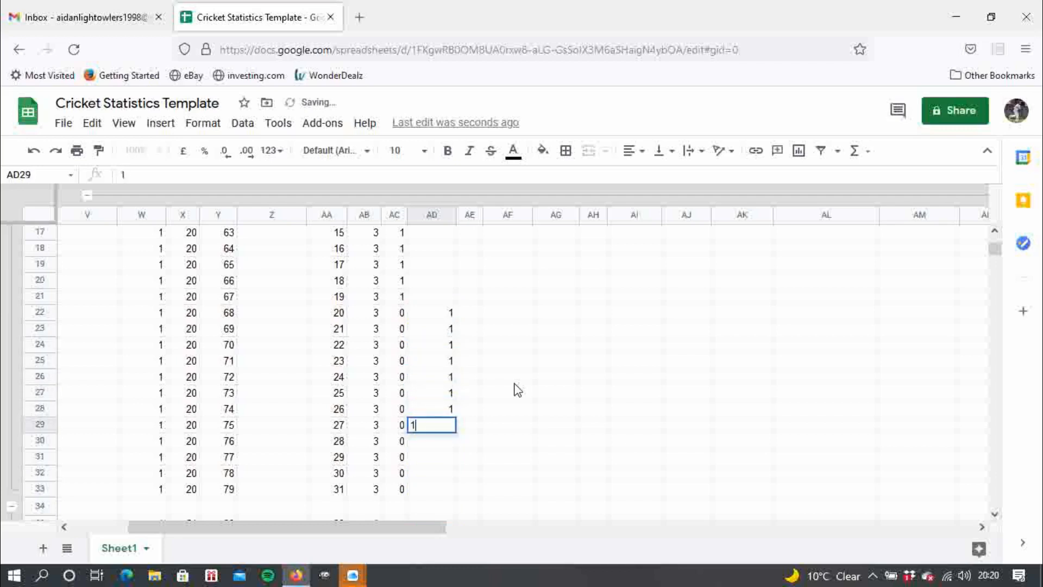
pyautogui.write('1 1 1')
pyautogui.press('Return')
pyautogui.write('1')
pyautogui.press('Return')
pyautogui.write('1')
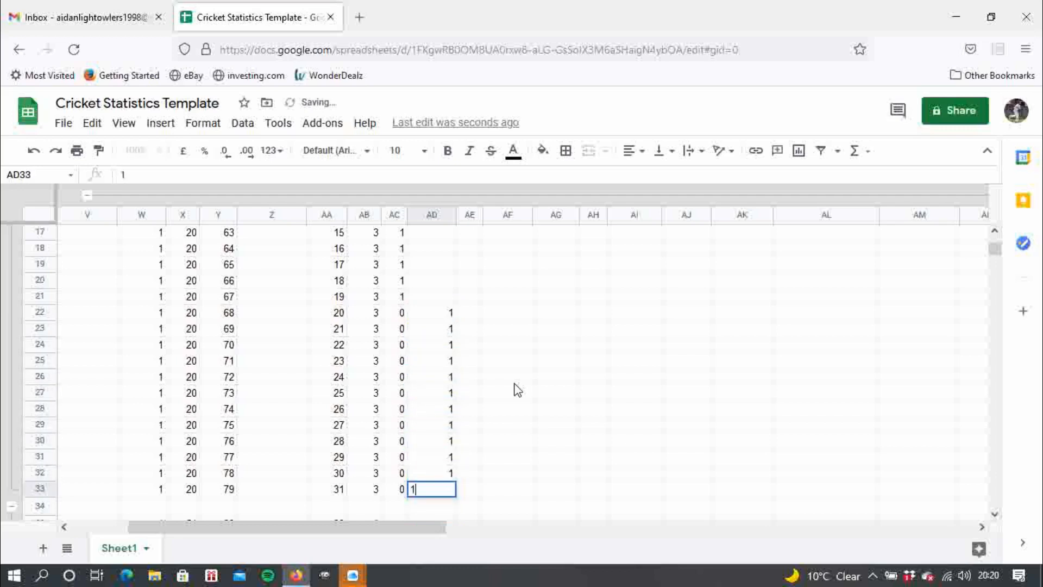
# Enter 0 as NOT OUT in AD21 and fill it up the 2013 matches to AD5
pyautogui.press('Up')
pyautogui.press('Up')
pyautogui.press('Up')
pyautogui.press('Up')
pyautogui.press('Up')
pyautogui.press('Up')
pyautogui.press('Up')
pyautogui.press('Up')
pyautogui.press('Up')
pyautogui.press('Up')
pyautogui.press('Up')
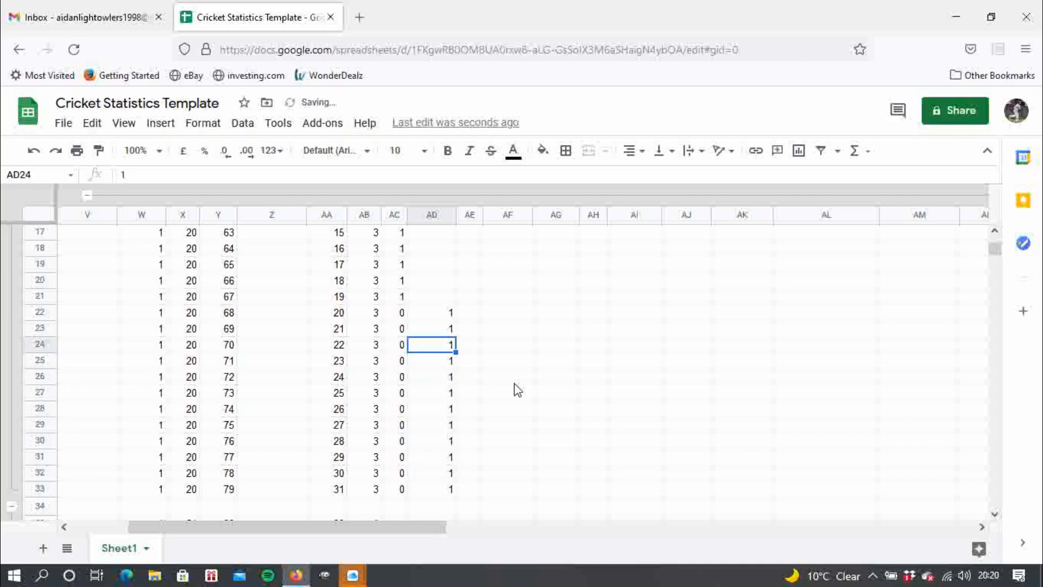
pyautogui.press('Up')
pyautogui.write('0')
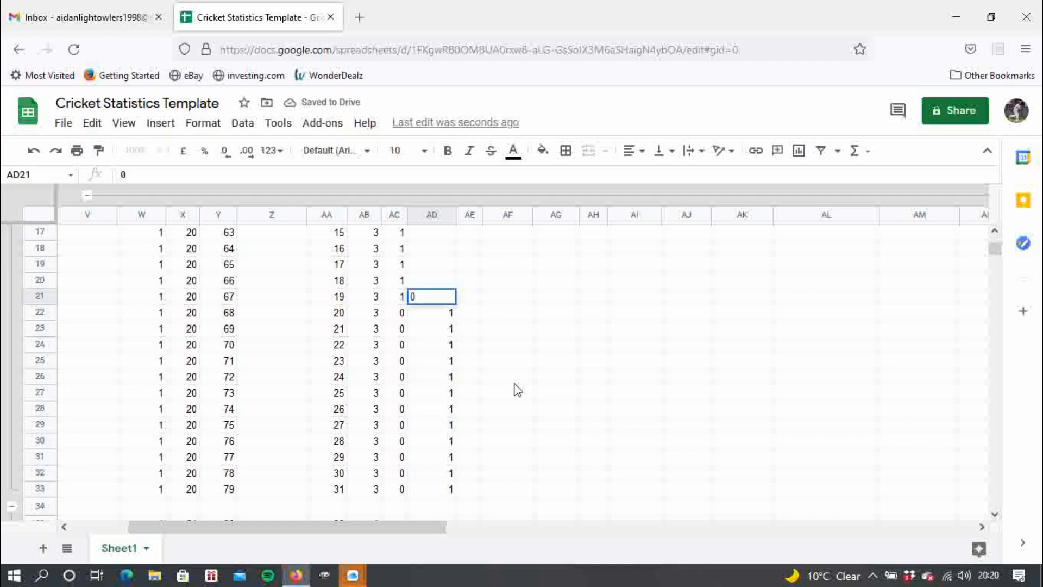
pyautogui.click(472, 302)
pyautogui.click(440, 298)
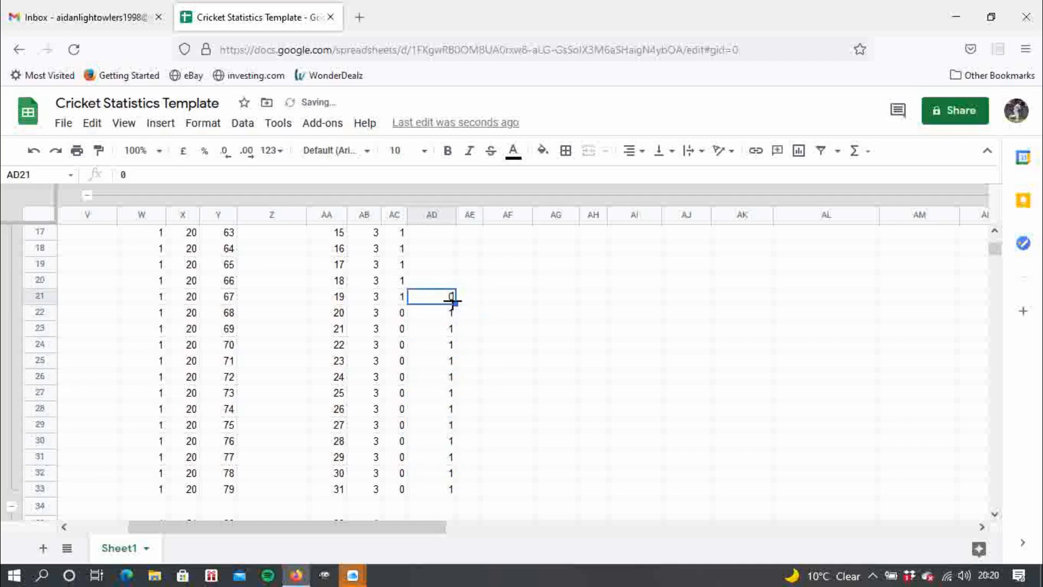
pyautogui.moveTo(455, 303)
pyautogui.mouseDown()
pyautogui.moveTo(474, 184)
pyautogui.moveTo(452, 330)
pyautogui.moveTo(448, 296)
pyautogui.mouseUp()
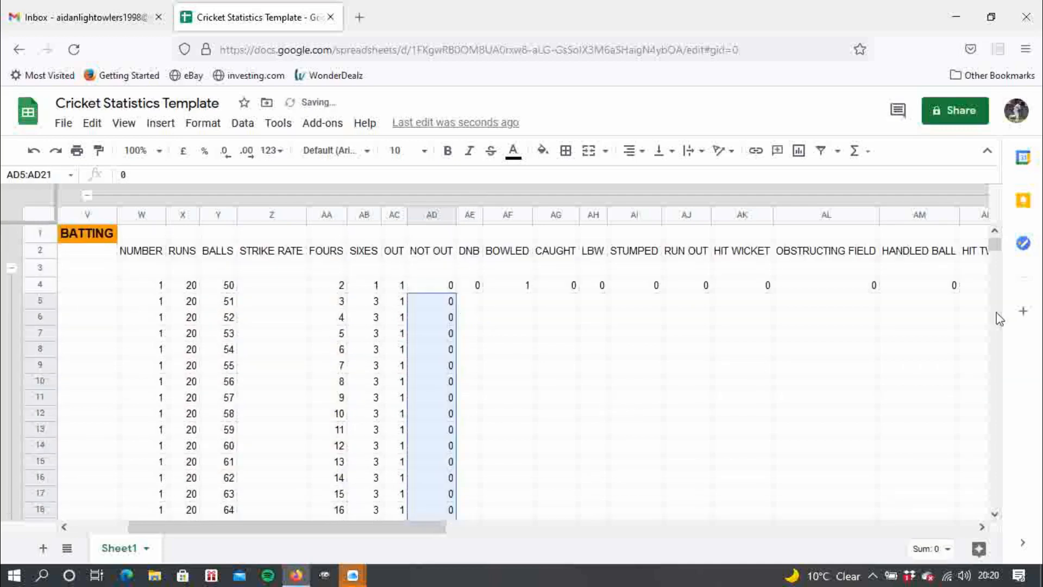
# Fill the 0 in the DNB column down from AE4 through the 2013 matches to AE33
pyautogui.click(467, 299)
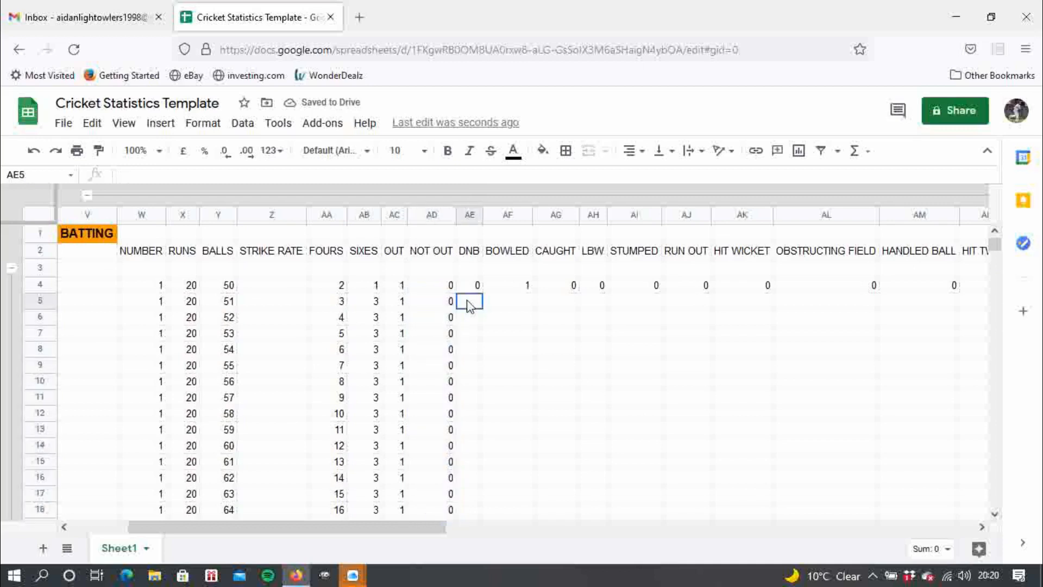
pyautogui.click(479, 291)
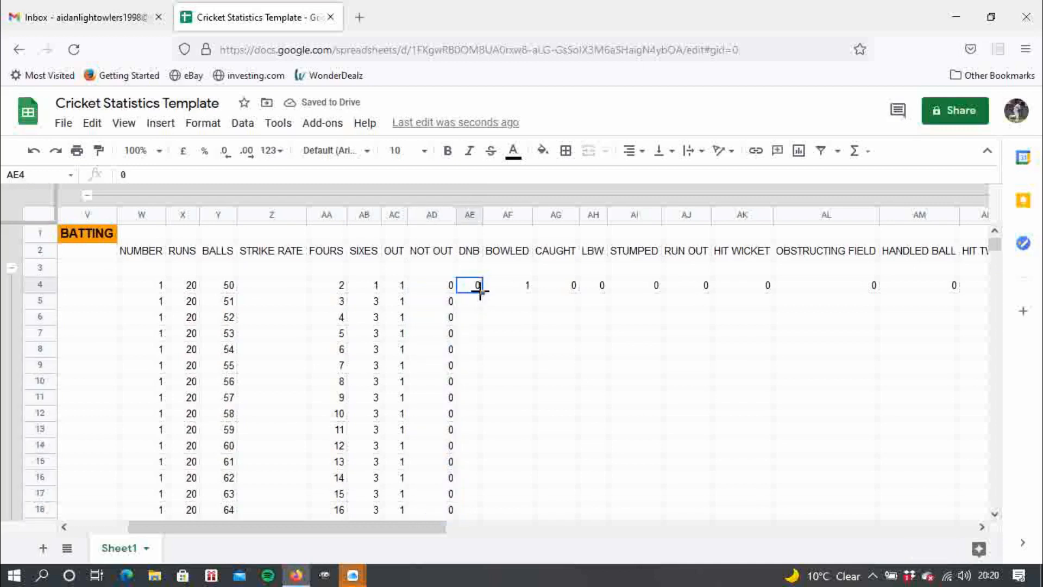
pyautogui.moveTo(480, 293)
pyautogui.mouseDown()
pyautogui.moveTo(492, 529)
pyautogui.moveTo(496, 389)
pyautogui.moveTo(485, 287)
pyautogui.moveTo(481, 296)
pyautogui.mouseUp()
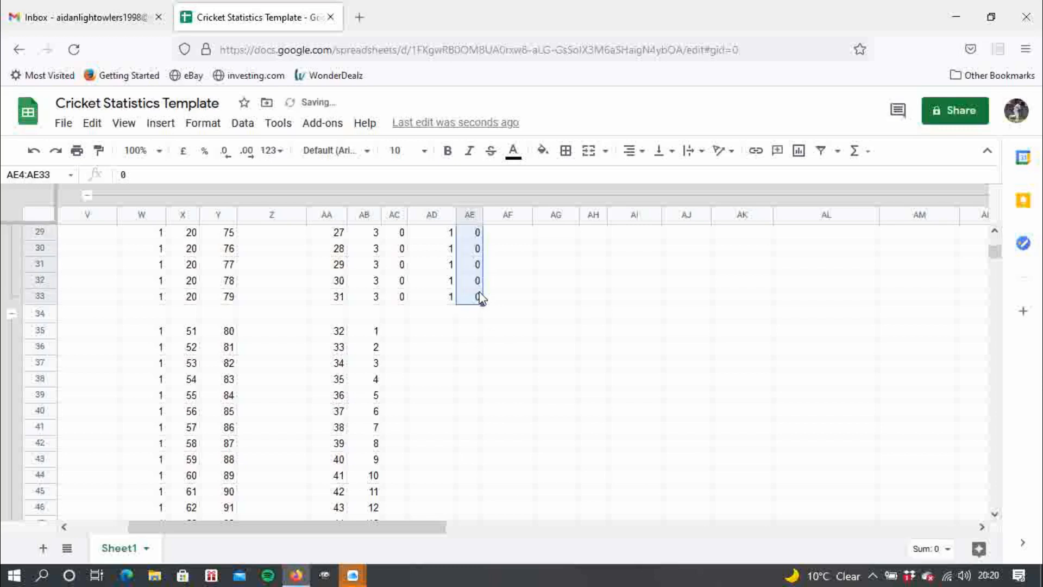
# Enter 1 in the OUT column for all the 2014 matches in AC35:AC64
pyautogui.click(393, 330)
pyautogui.write('1')
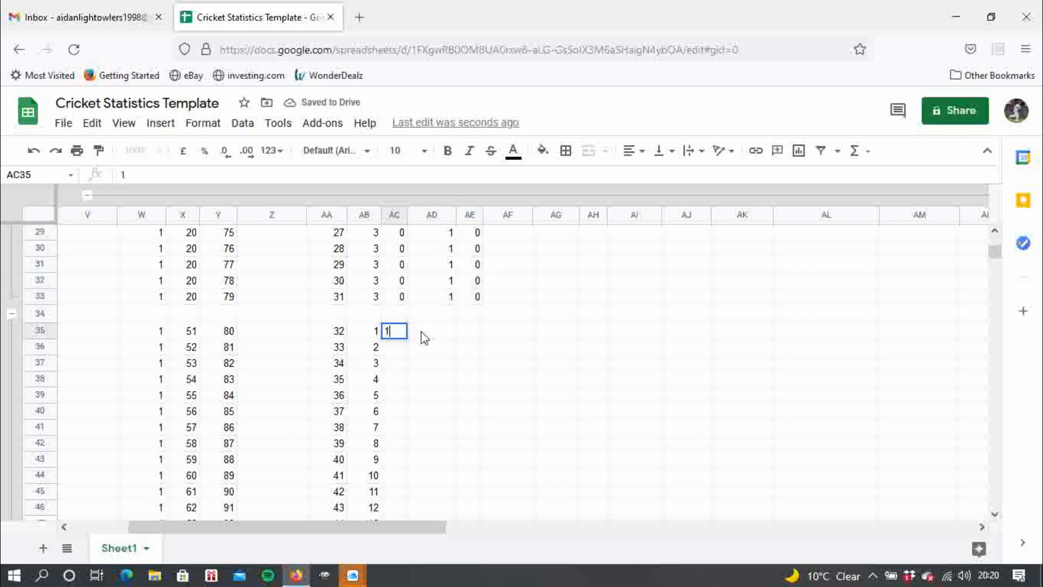
pyautogui.click(449, 345)
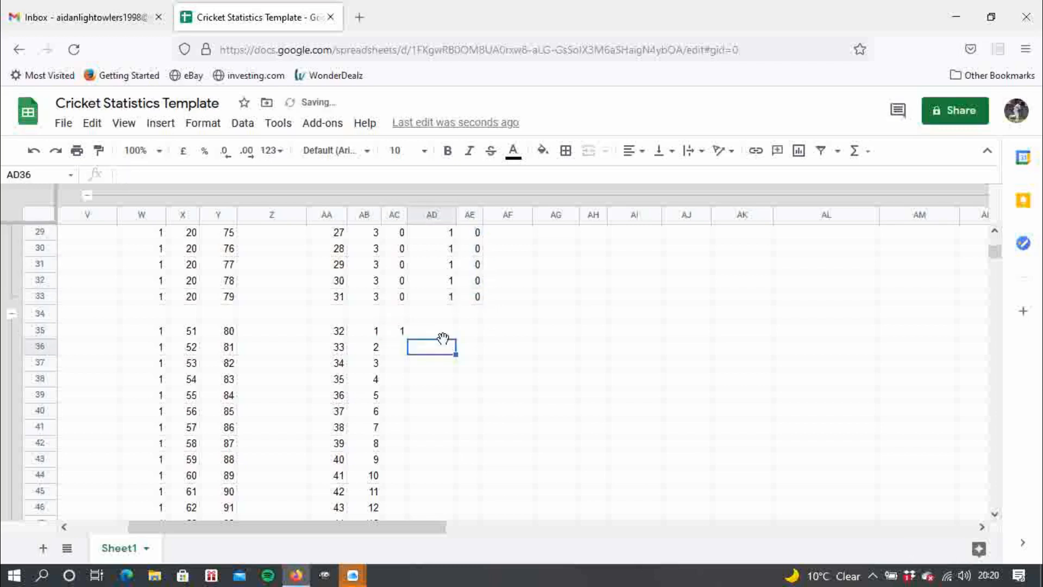
pyautogui.click(403, 332)
pyautogui.moveTo(407, 338); pyautogui.dragTo(417, 400)
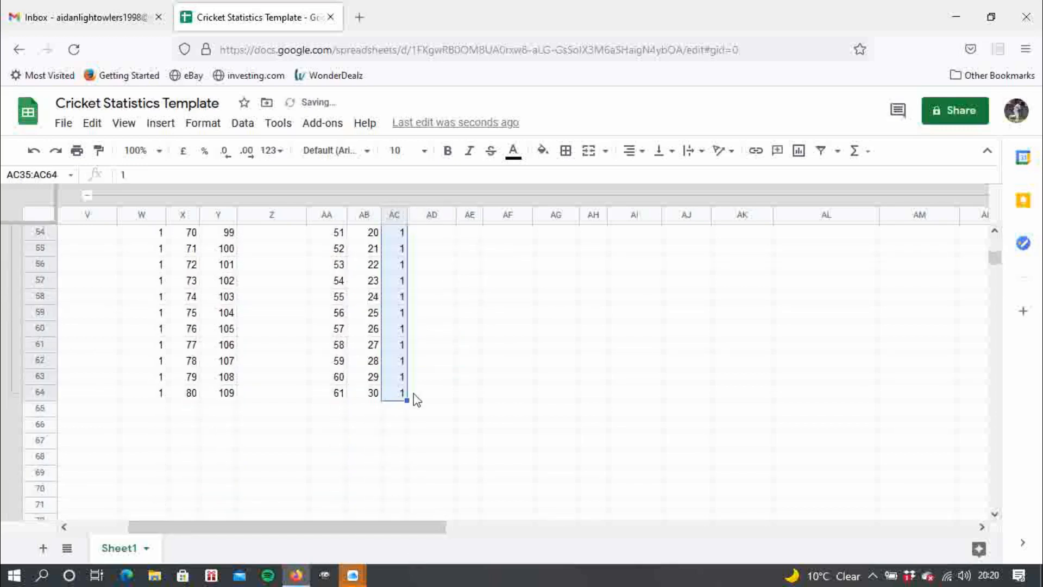
# Enter 0 in AD64, extend it to AE64, and fill both NOT OUT and DNB up the 2014 matches to row 35
pyautogui.click(424, 399)
pyautogui.write('0')
pyautogui.press('Return')
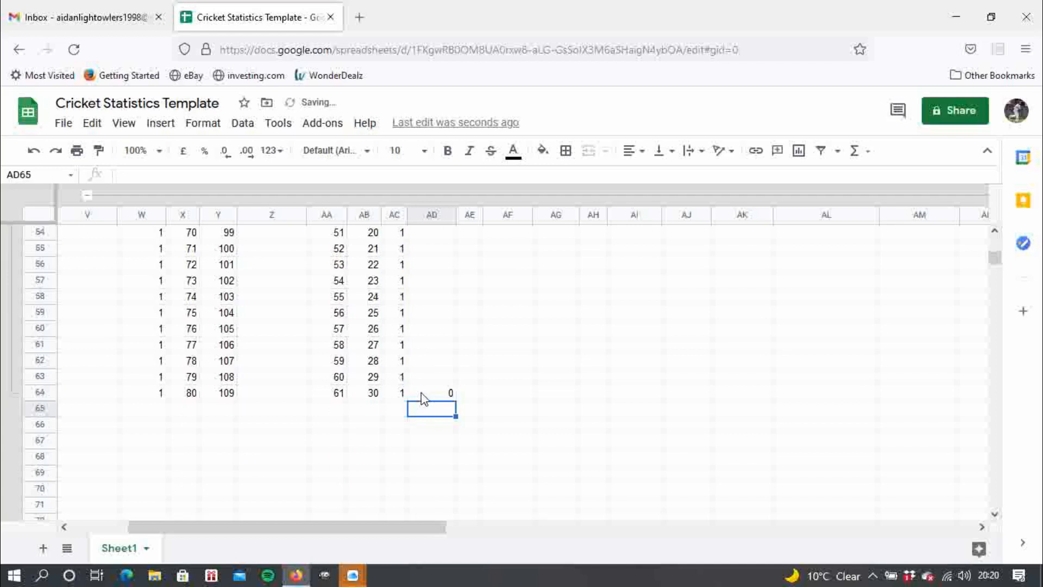
pyautogui.click(454, 396)
pyautogui.moveTo(459, 397); pyautogui.dragTo(479, 399)
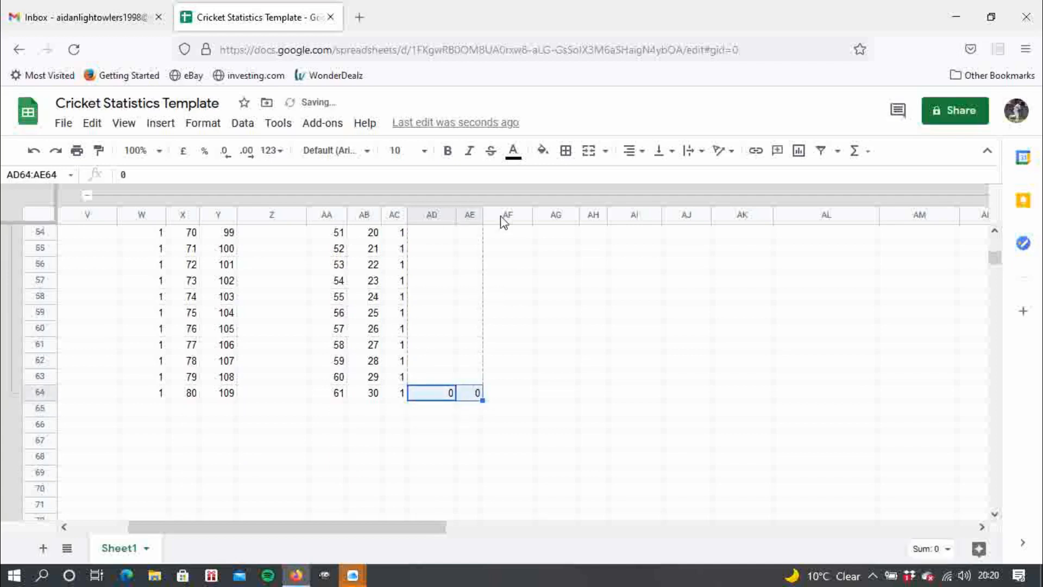
pyautogui.scroll(8, 512, 191)
pyautogui.scroll(1, 512, 194)
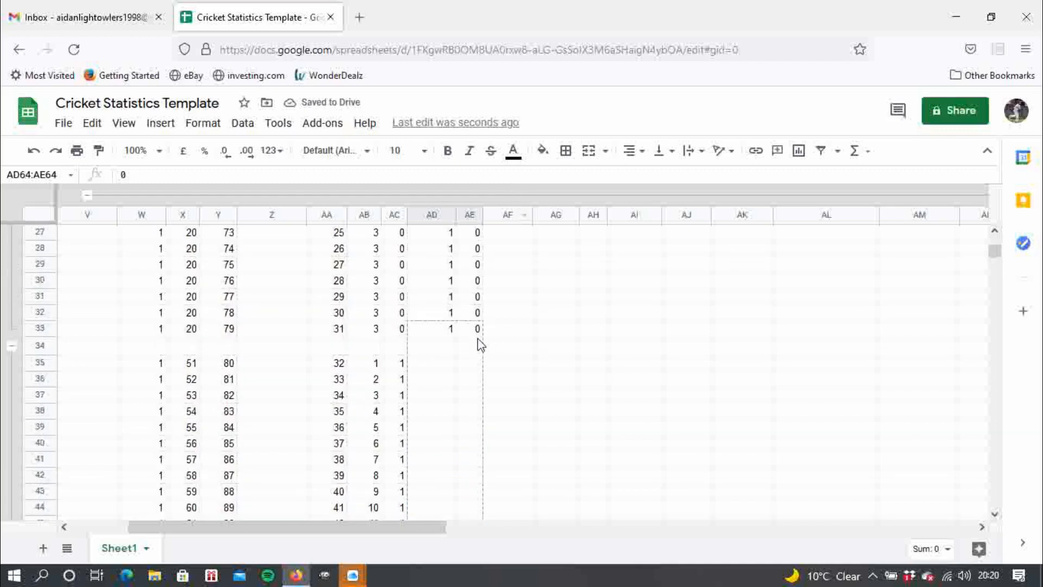
pyautogui.moveTo(474, 360); pyautogui.dragTo(471, 364)
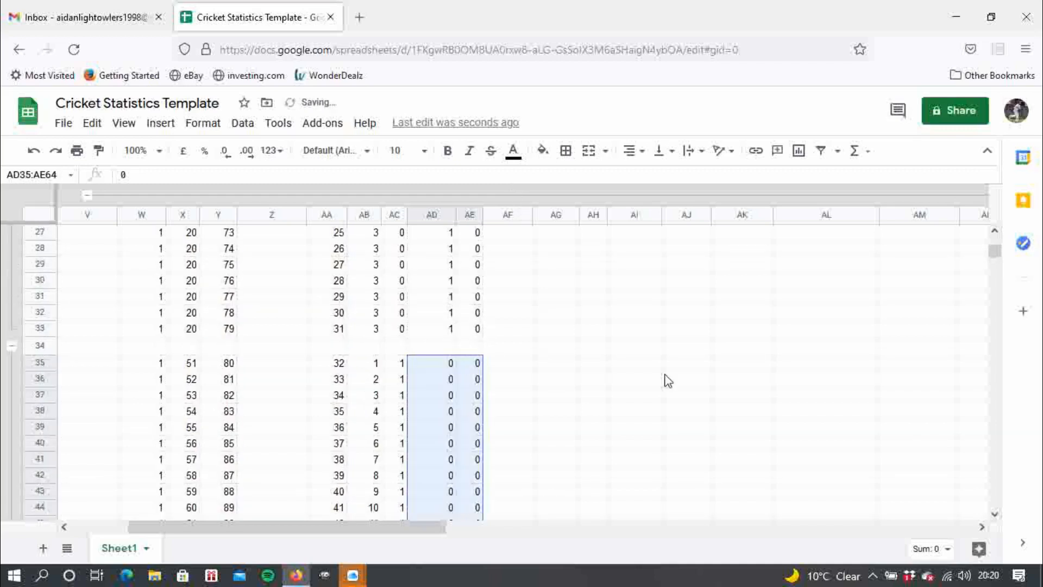
# Fill the row 4 values down to row 16 with 1 in the BOWLED column and 0 in the CAUGHT column
pyautogui.moveTo(995, 253); pyautogui.dragTo(996, 238)
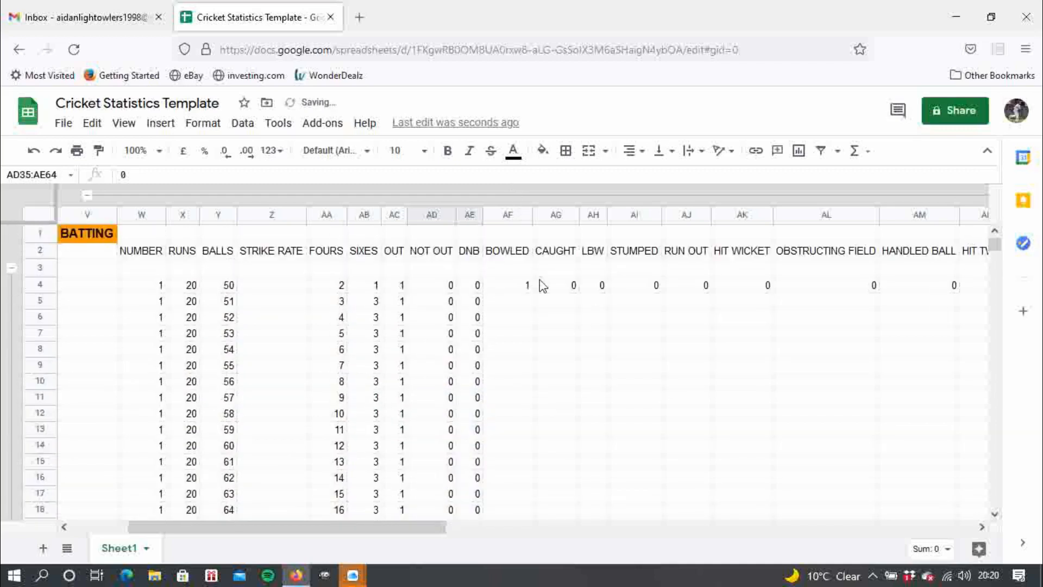
pyautogui.click(521, 302)
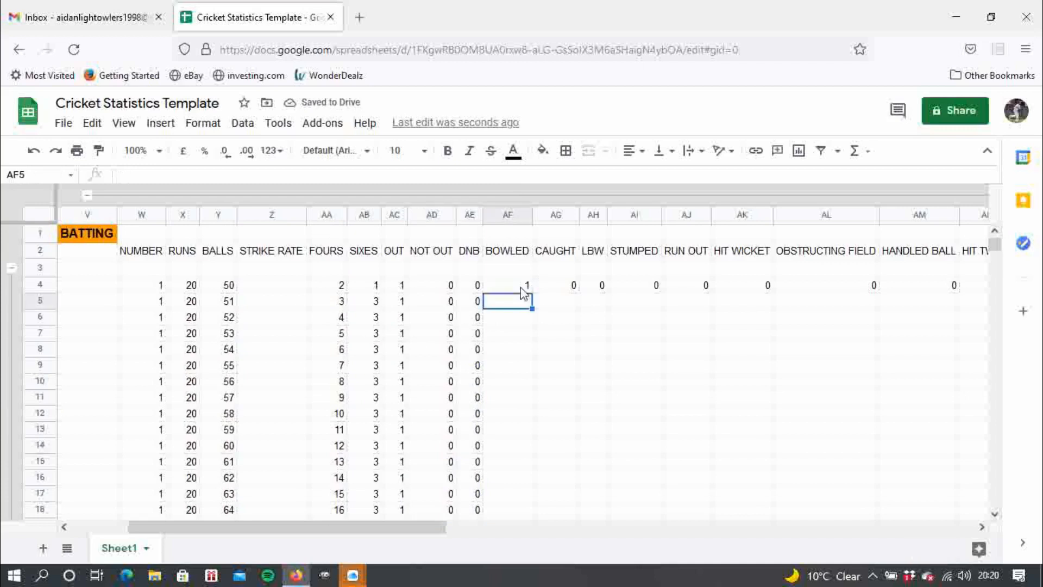
pyautogui.click(522, 287)
pyautogui.moveTo(532, 293); pyautogui.dragTo(528, 482)
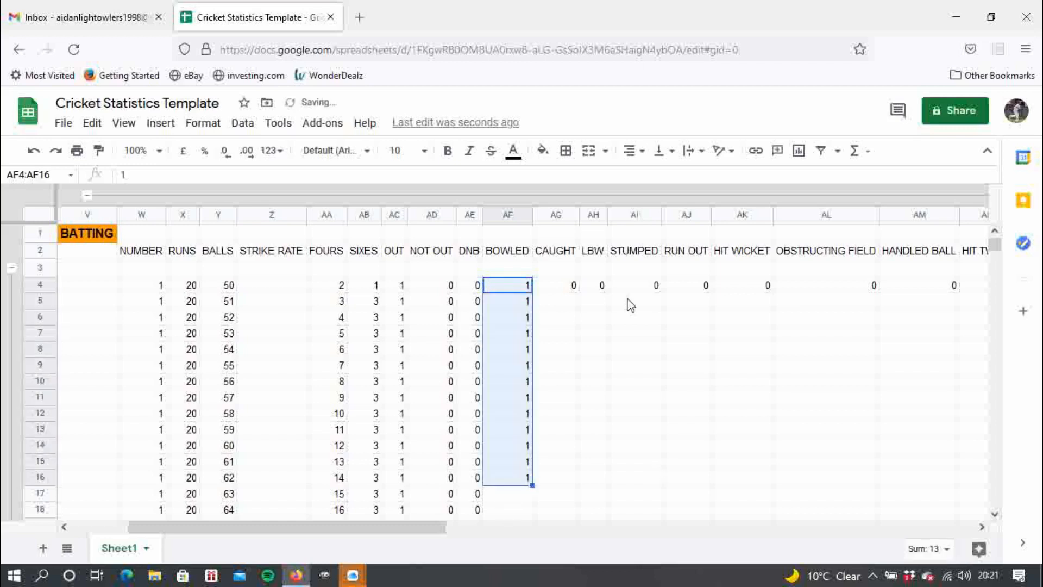
pyautogui.click(575, 289)
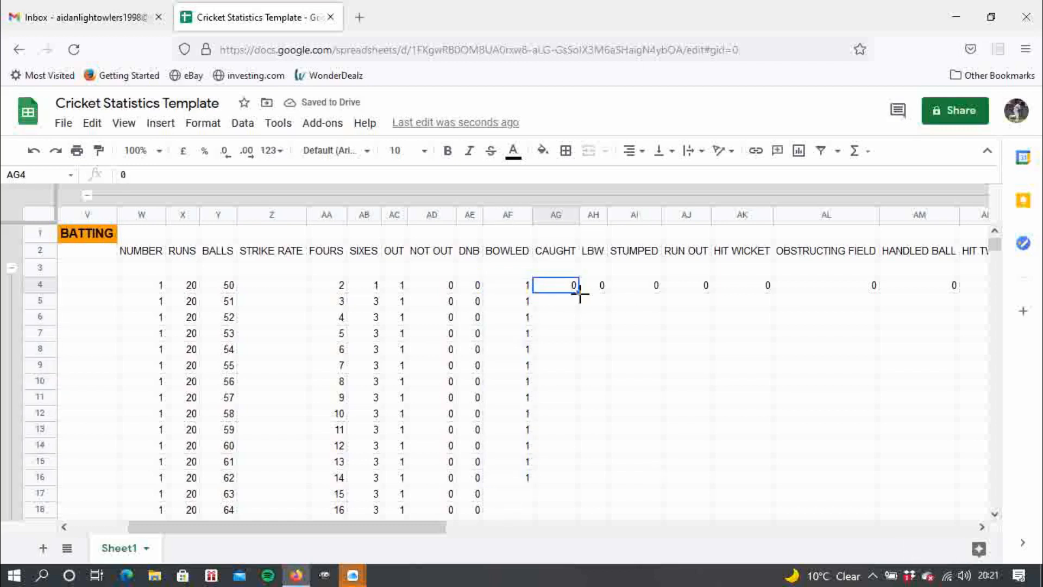
pyautogui.moveTo(579, 293); pyautogui.dragTo(577, 487)
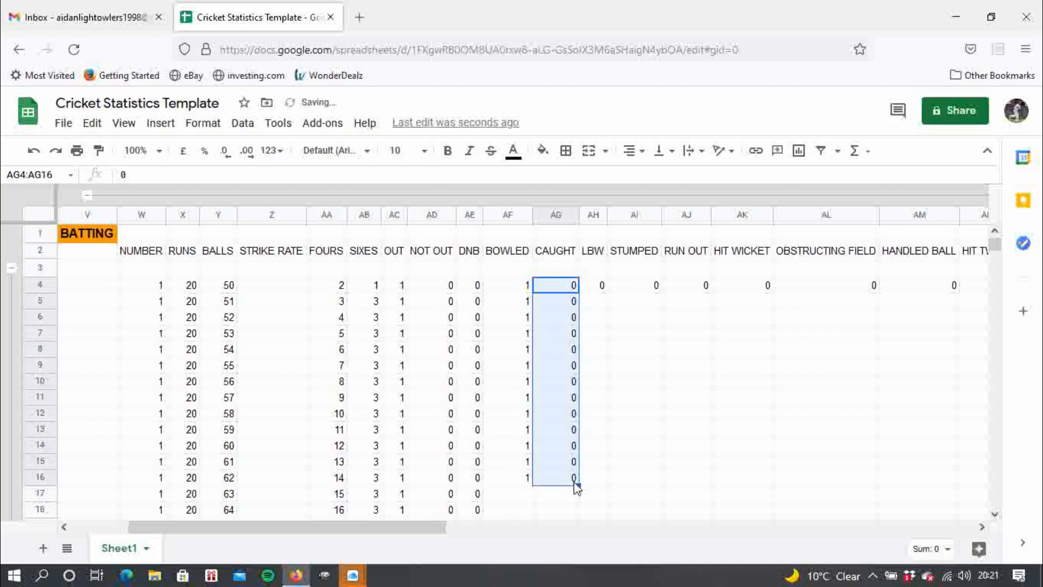
# Enter 0 in the BOWLED column for the remaining 2013 matches in AF17:AF33
pyautogui.click(526, 496)
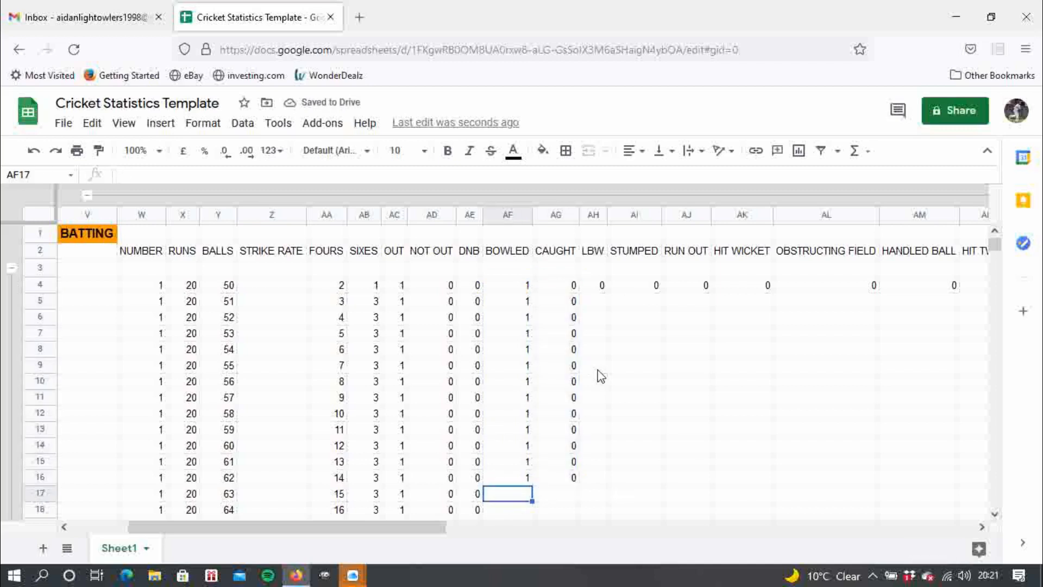
pyautogui.write('0')
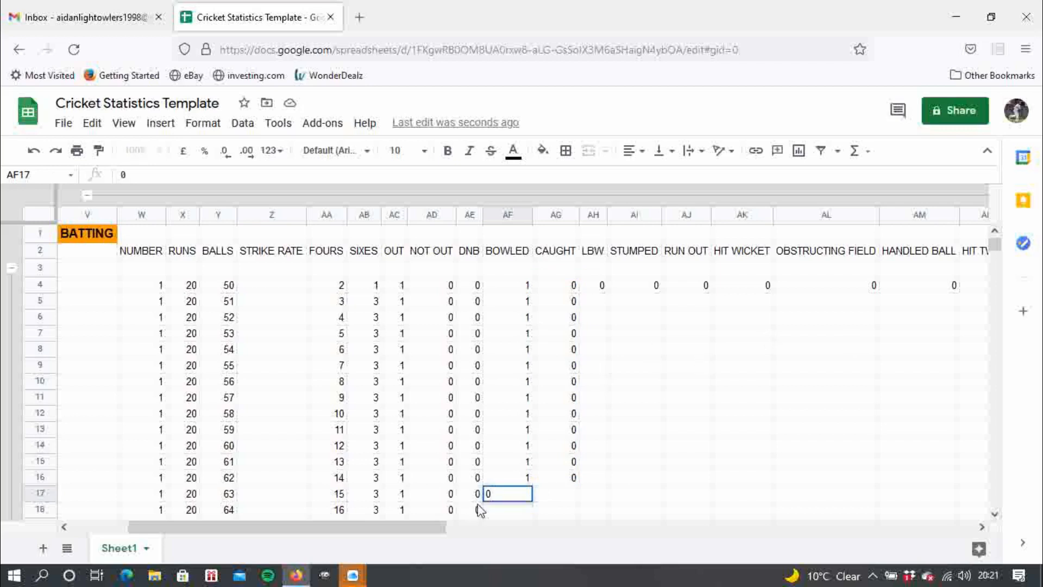
pyautogui.click(546, 493)
pyautogui.click(528, 500)
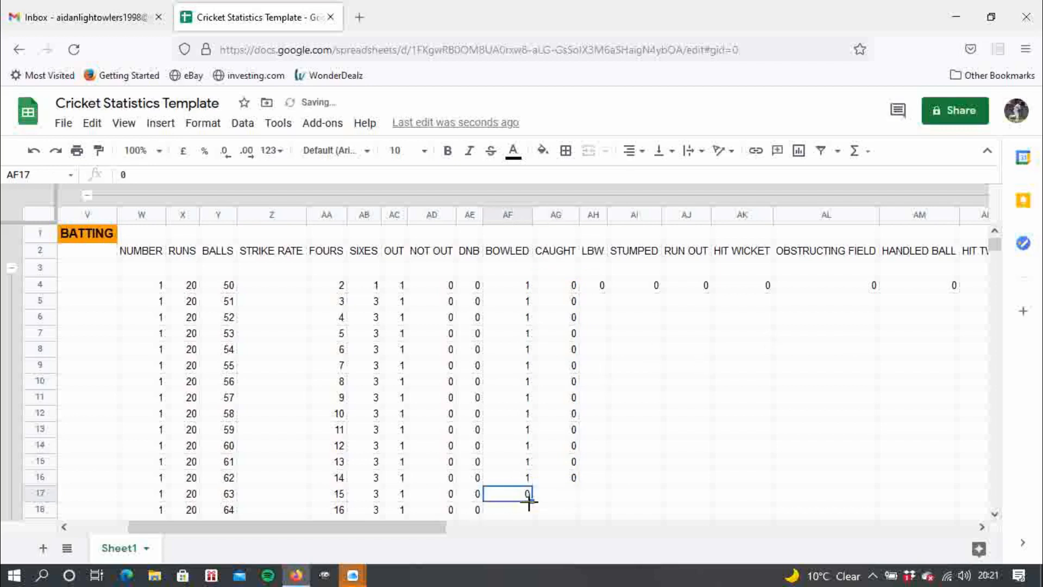
pyautogui.moveTo(528, 500); pyautogui.dragTo(533, 330)
# Enter 1 as CAUGHT in AG33 and fill it up the 2013 matches to AG17
pyautogui.click(556, 328)
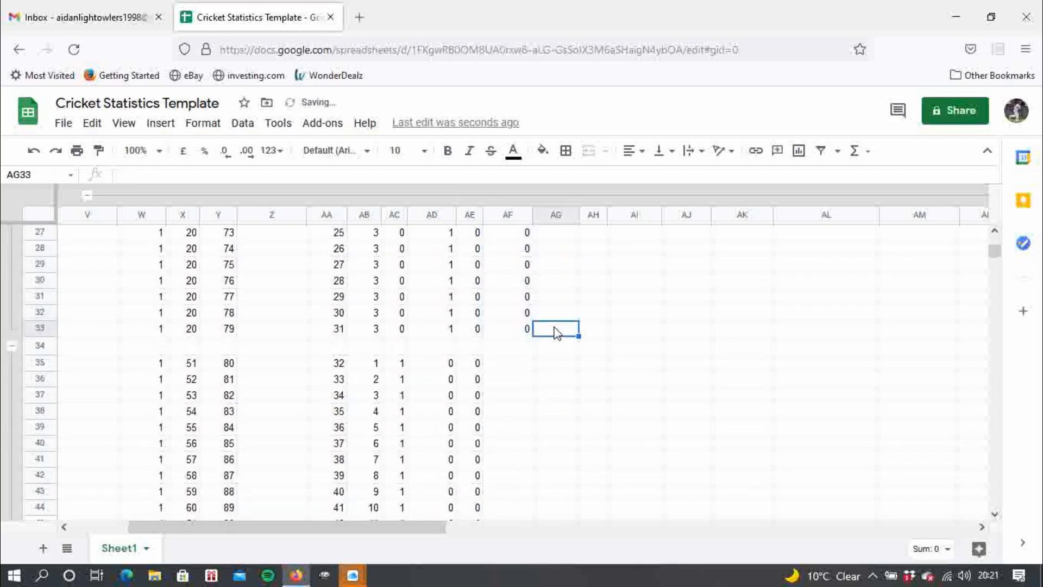
pyautogui.write('1')
pyautogui.press('Return')
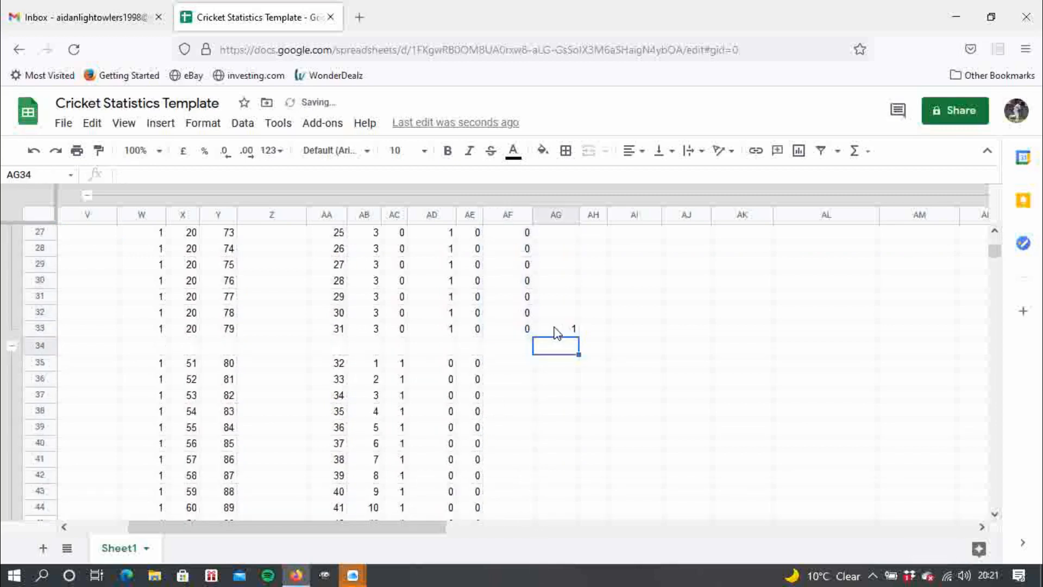
pyautogui.click(556, 330)
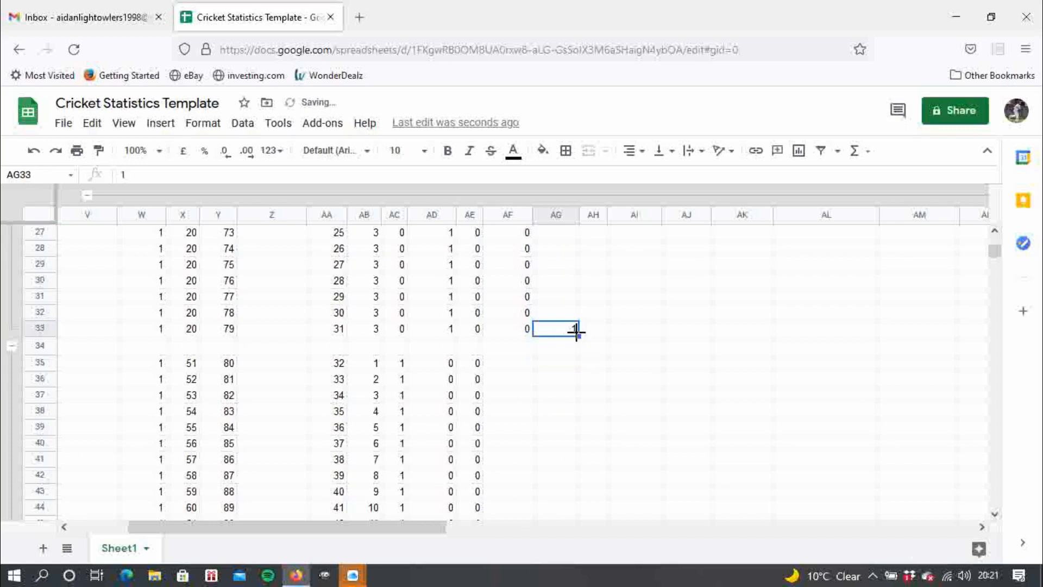
pyautogui.moveTo(576, 331)
pyautogui.mouseDown()
pyautogui.moveTo(599, 214)
pyautogui.moveTo(612, 210)
pyautogui.moveTo(577, 334)
pyautogui.mouseUp()
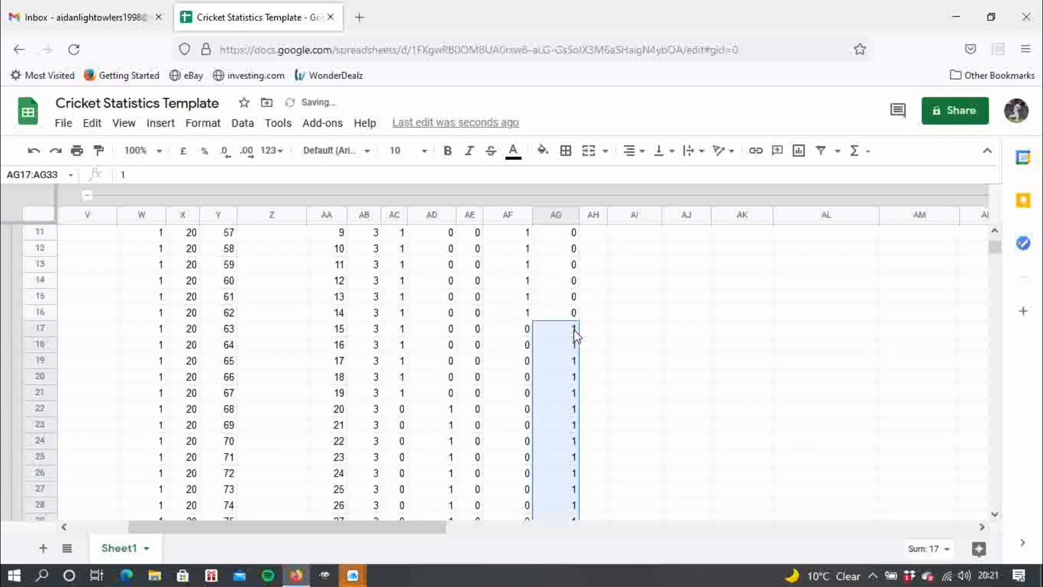
# Enter 1 in the BOWLED column for all the 2014 matches in AF35:AF64
pyautogui.click(994, 513)
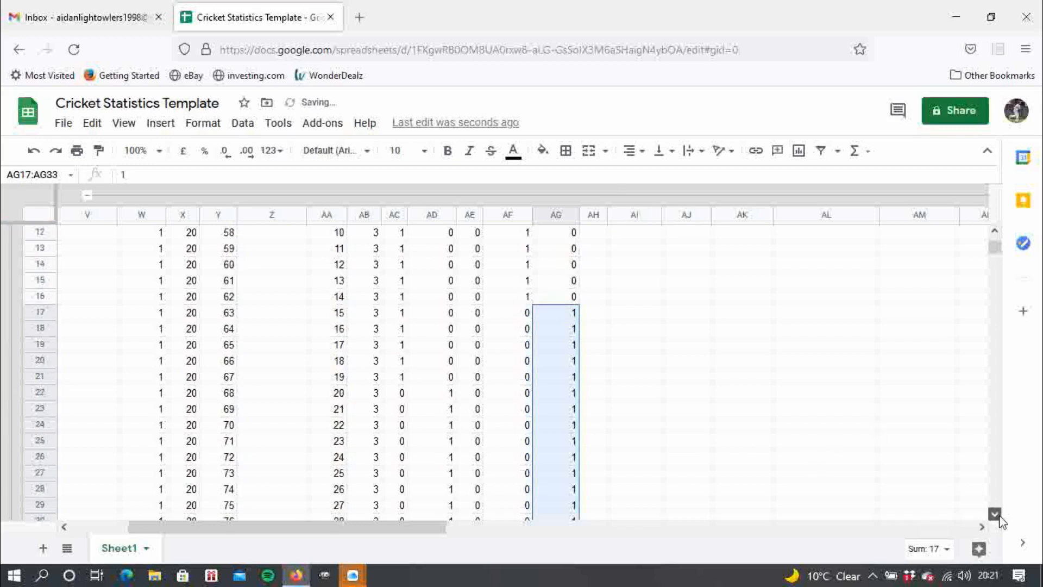
pyautogui.scroll(-4, 999, 521)
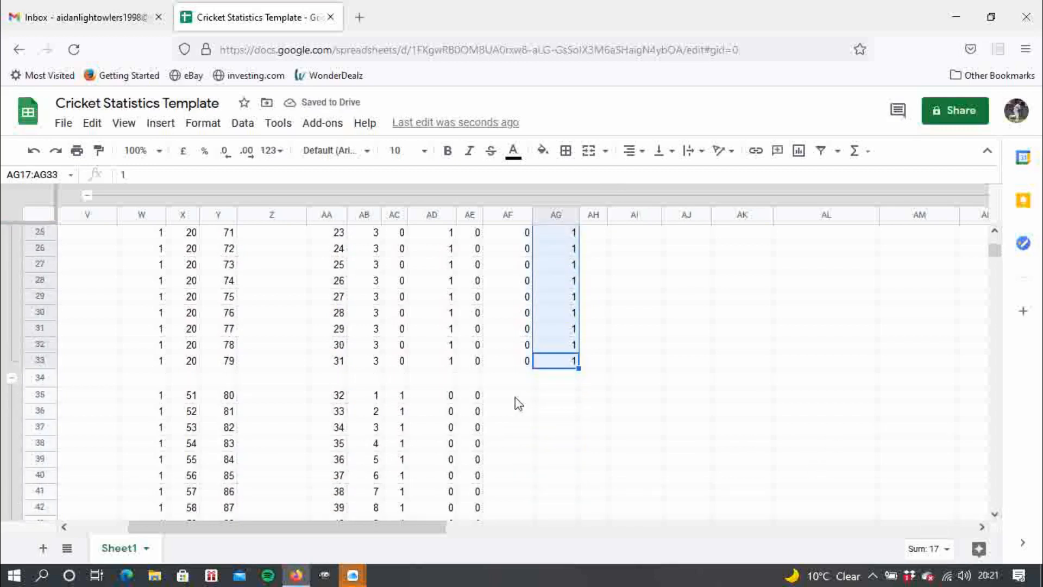
pyautogui.click(516, 397)
pyautogui.write('1')
pyautogui.press('Return')
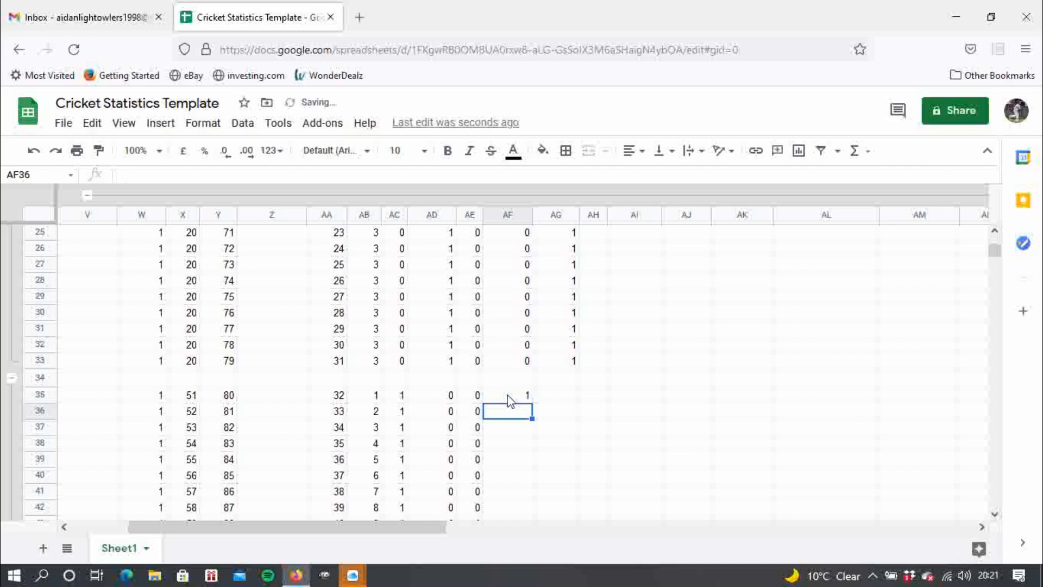
pyautogui.click(509, 396)
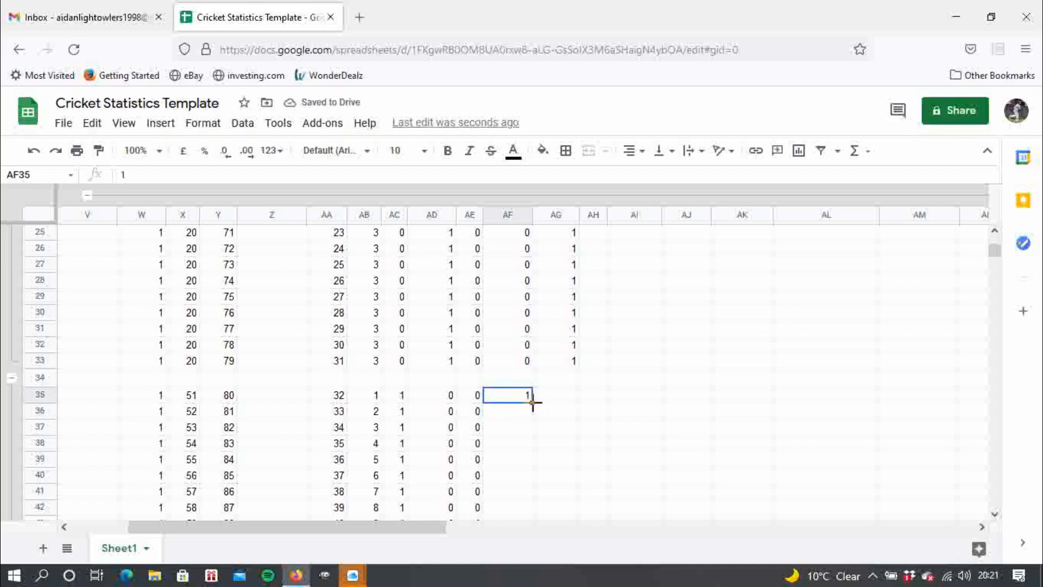
pyautogui.moveTo(532, 403); pyautogui.dragTo(517, 364)
# Enter 0 as CAUGHT in AG64 and fill it up the 2014 matches to AG35
pyautogui.click(559, 365)
pyautogui.write('0')
pyautogui.press('Return')
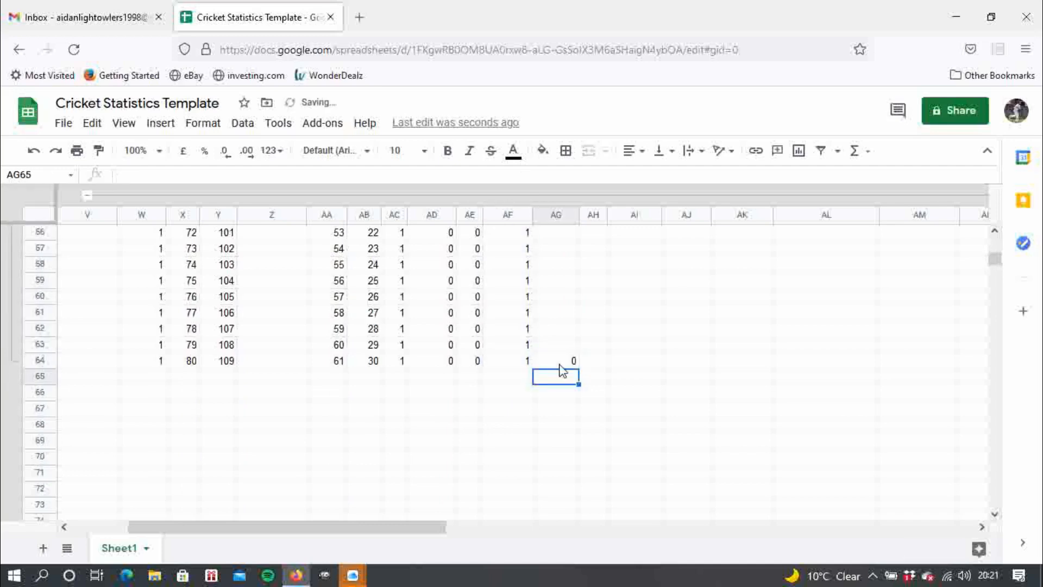
pyautogui.click(565, 363)
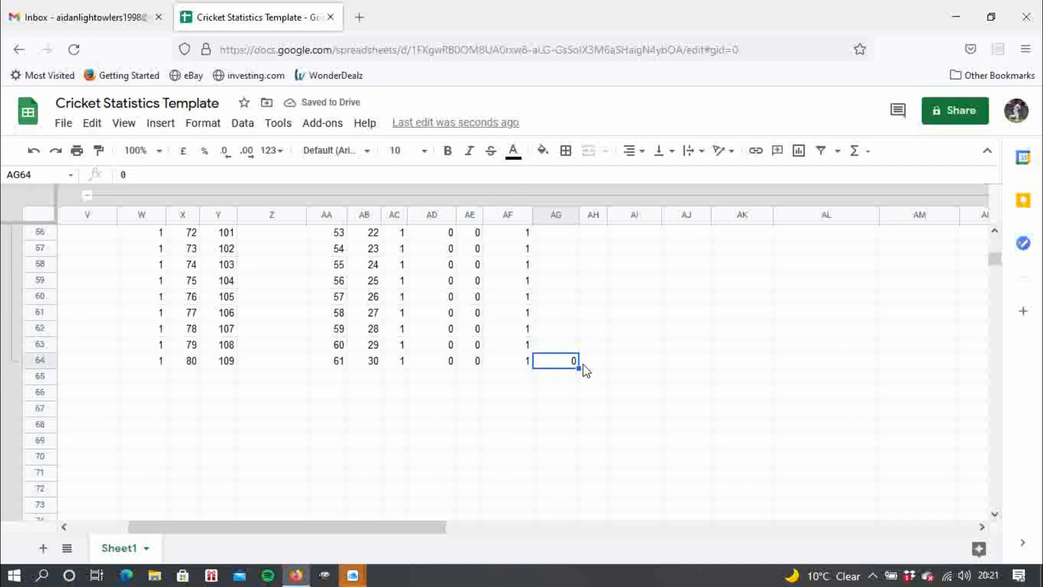
pyautogui.moveTo(579, 367)
pyautogui.mouseDown()
pyautogui.moveTo(622, 182)
pyautogui.moveTo(608, 336)
pyautogui.moveTo(589, 364)
pyautogui.moveTo(591, 351)
pyautogui.mouseUp()
# Fill 0 from the LBW cell AH4 across to the 100 column in AR4, and down the 2013 matches to row 33
pyautogui.moveTo(996, 253); pyautogui.dragTo(999, 237)
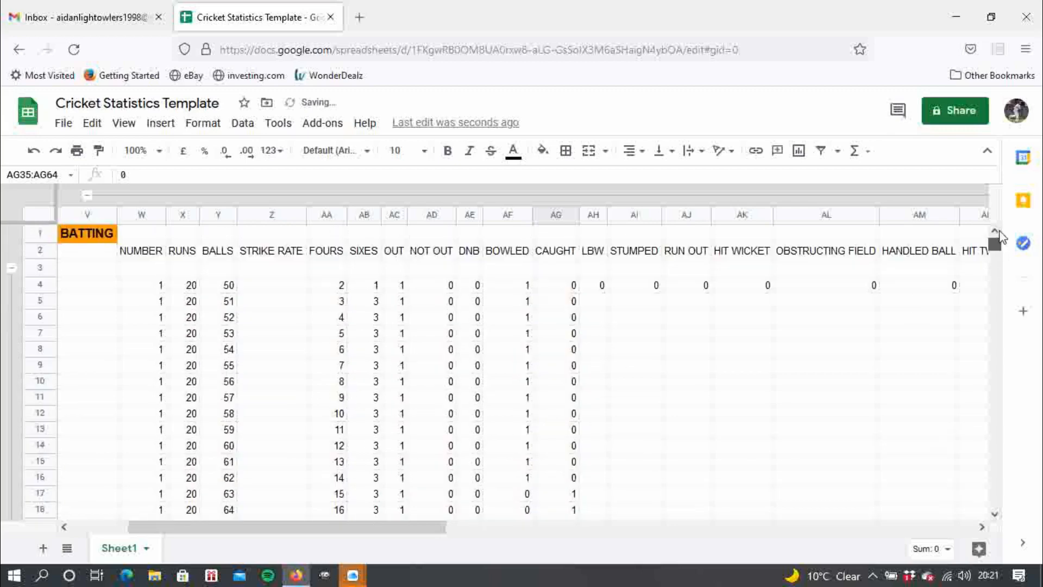
pyautogui.click(601, 287)
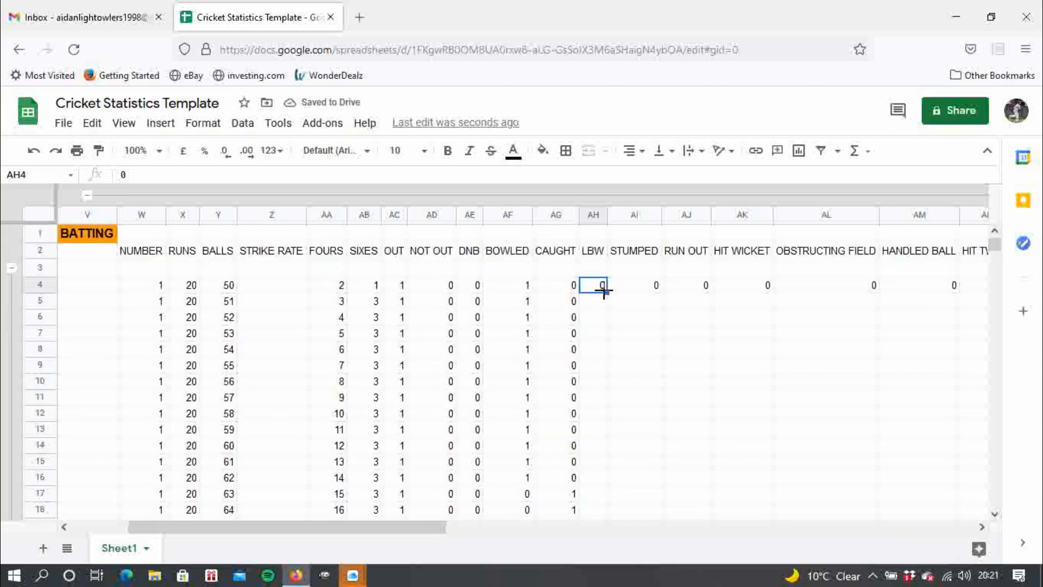
pyautogui.moveTo(606, 292); pyautogui.dragTo(720, 291)
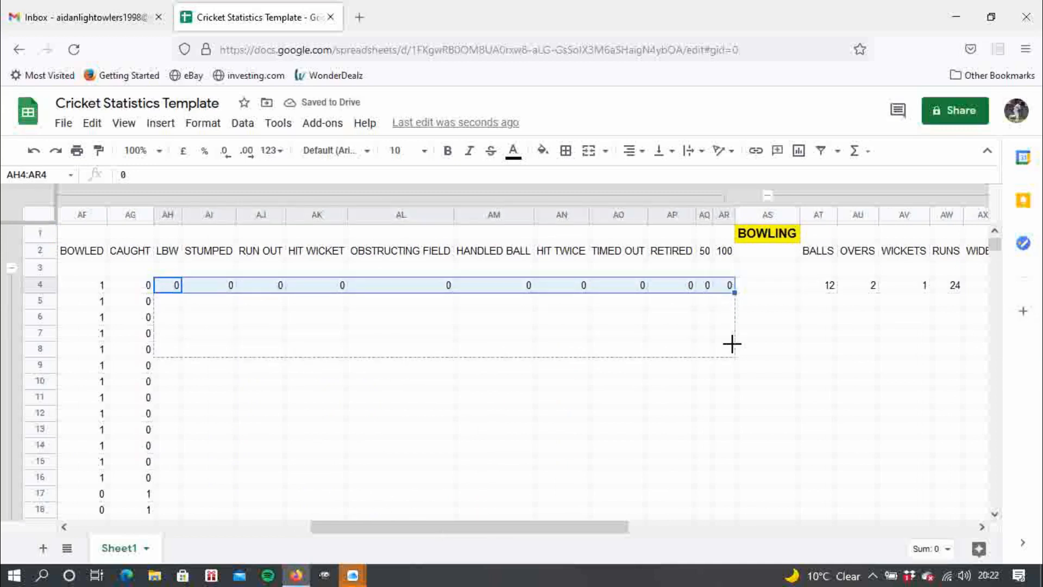
pyautogui.scroll(-2, 727, 499)
pyautogui.moveTo(731, 553); pyautogui.dragTo(723, 438)
# Enter 1 in the 50 column for all the 2014 matches in AQ35:AQ64
pyautogui.click(703, 463)
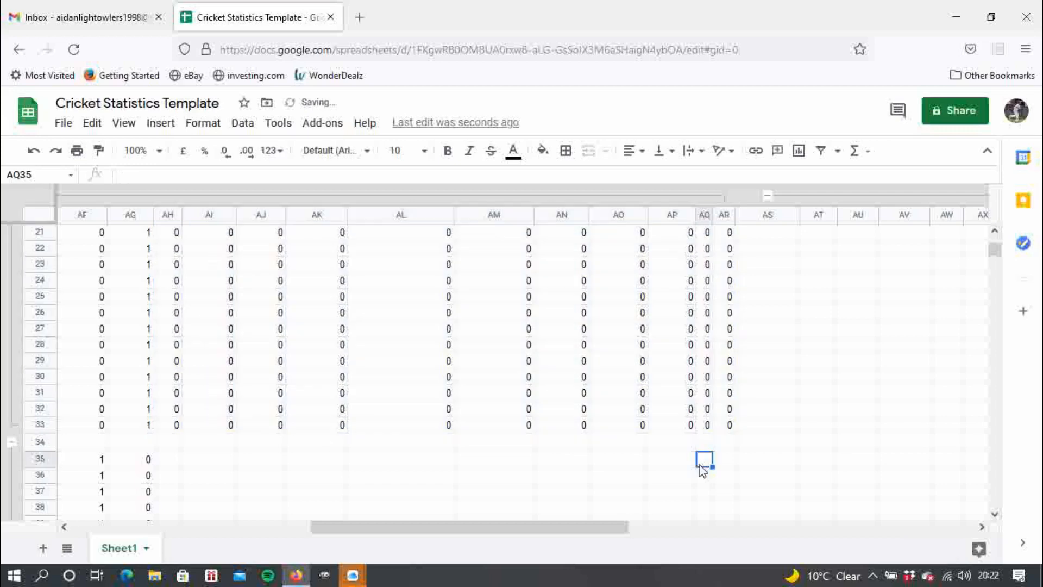
pyautogui.moveTo(502, 528); pyautogui.dragTo(522, 516)
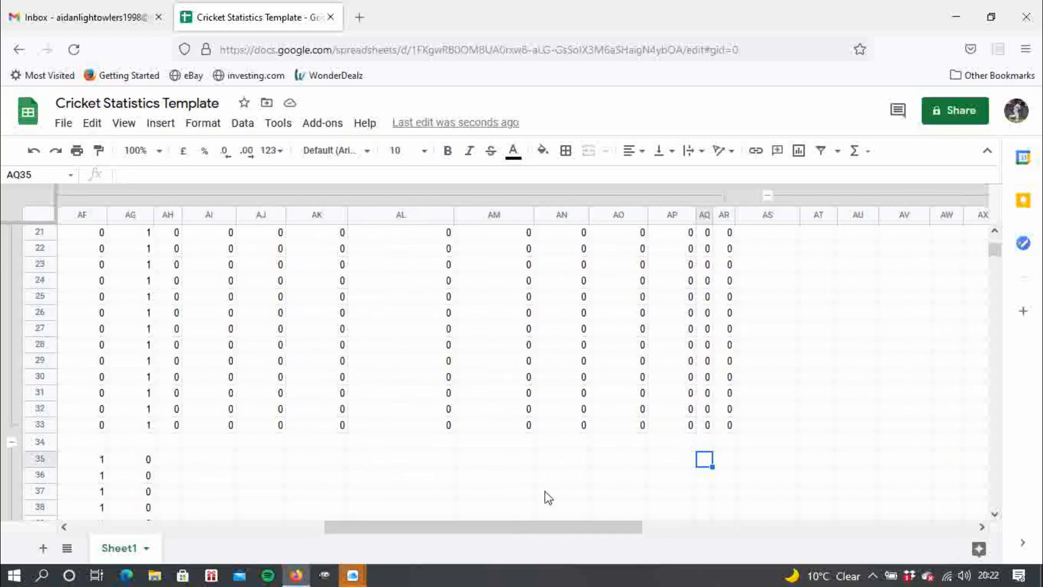
pyautogui.write('1')
pyautogui.press('Return')
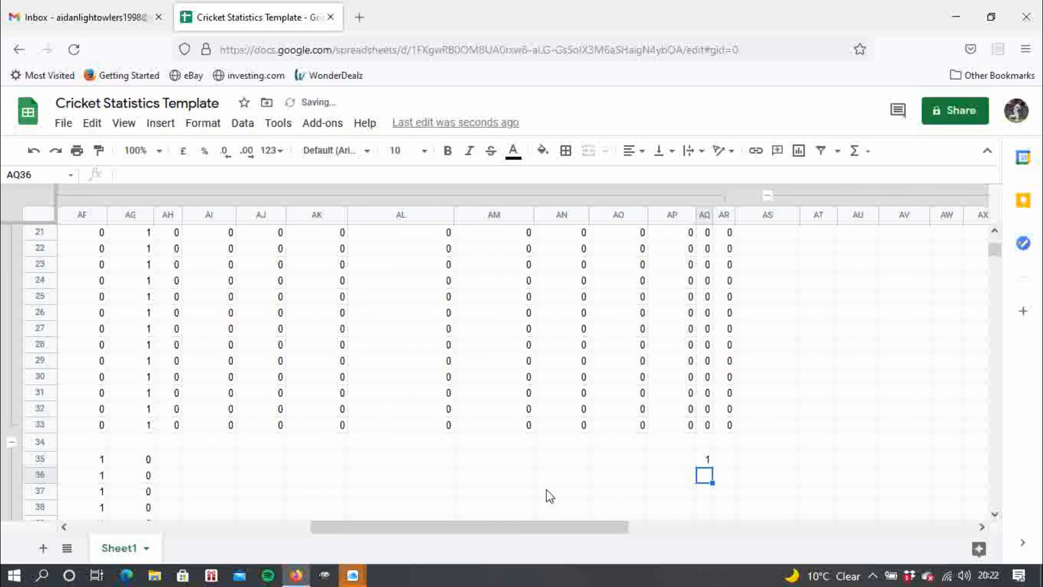
pyautogui.click(705, 459)
pyautogui.moveTo(712, 468); pyautogui.dragTo(712, 489)
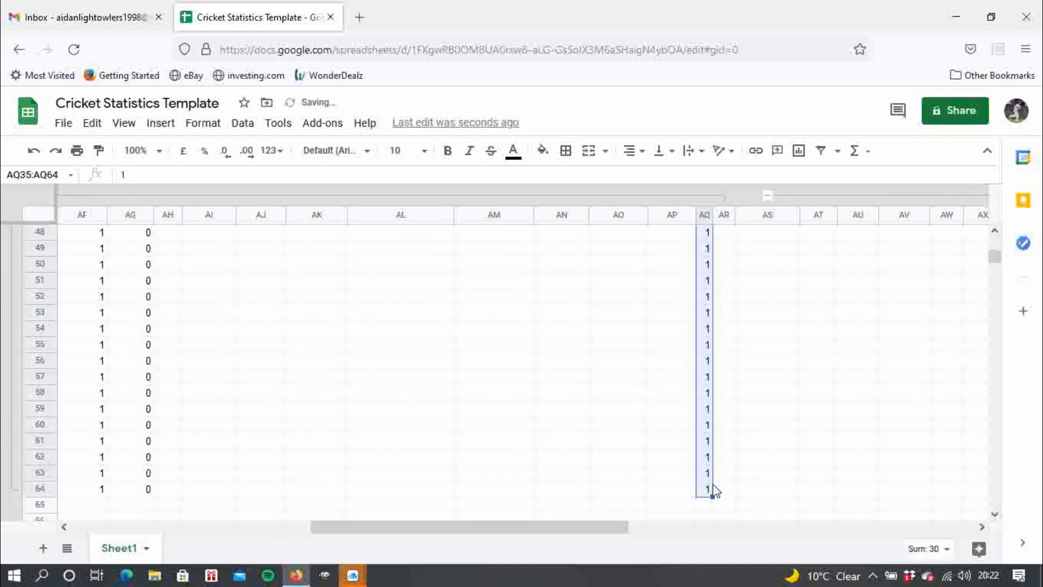
# Enter 0 in the 100 column at AR64 and fill it up the 2014 matches to AR35
pyautogui.click(733, 493)
pyautogui.write('0')
pyautogui.press('Return')
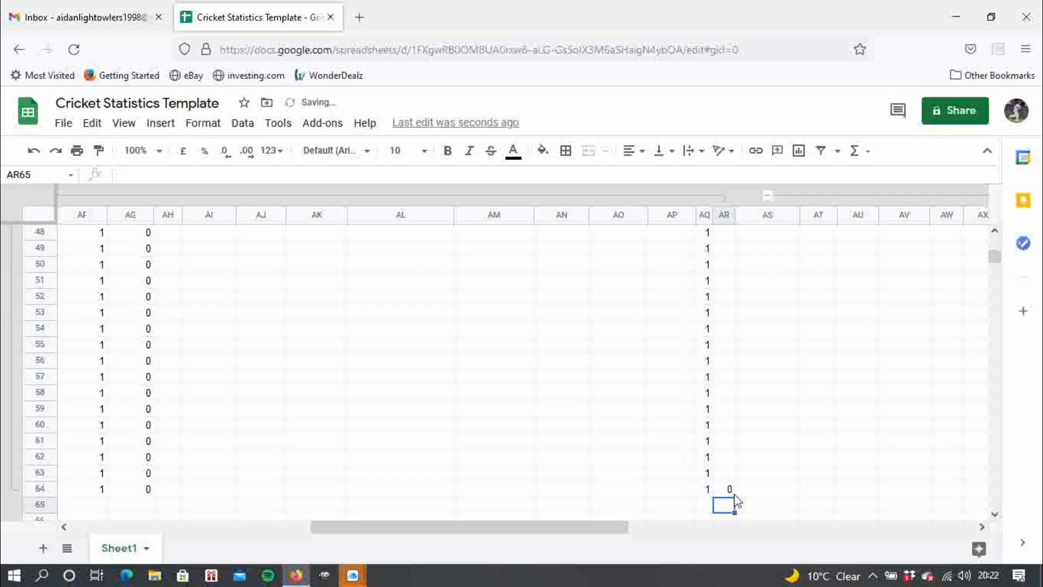
pyautogui.click(731, 493)
pyautogui.moveTo(734, 492); pyautogui.dragTo(738, 334)
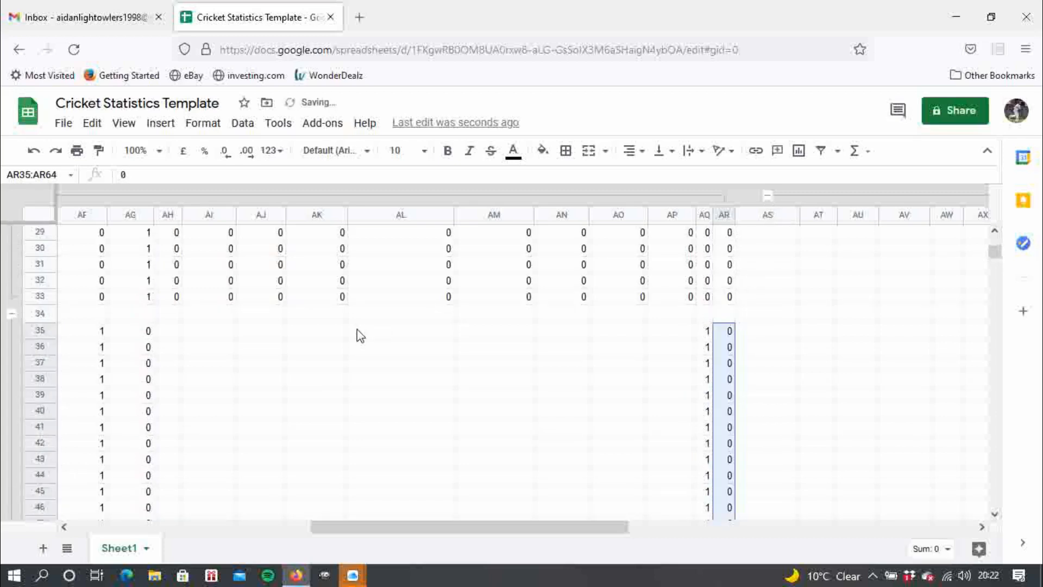
# Enter 0 in the LBW cell AH35 and fill it across to column AP and down the 2014 matches to row 64
pyautogui.click(165, 333)
pyautogui.write('0')
pyautogui.press('Return')
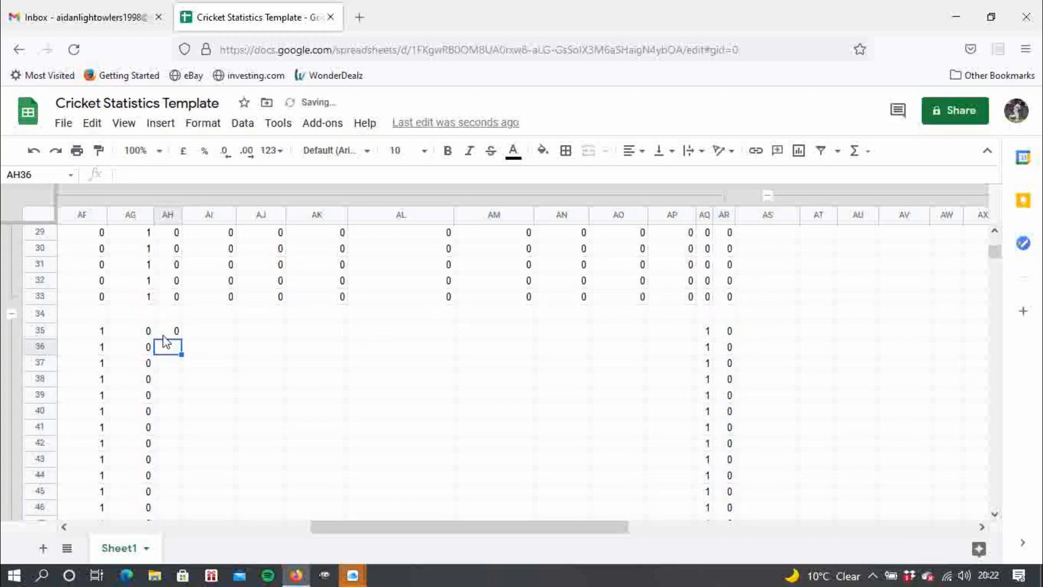
pyautogui.click(173, 334)
pyautogui.moveTo(181, 339); pyautogui.dragTo(697, 279)
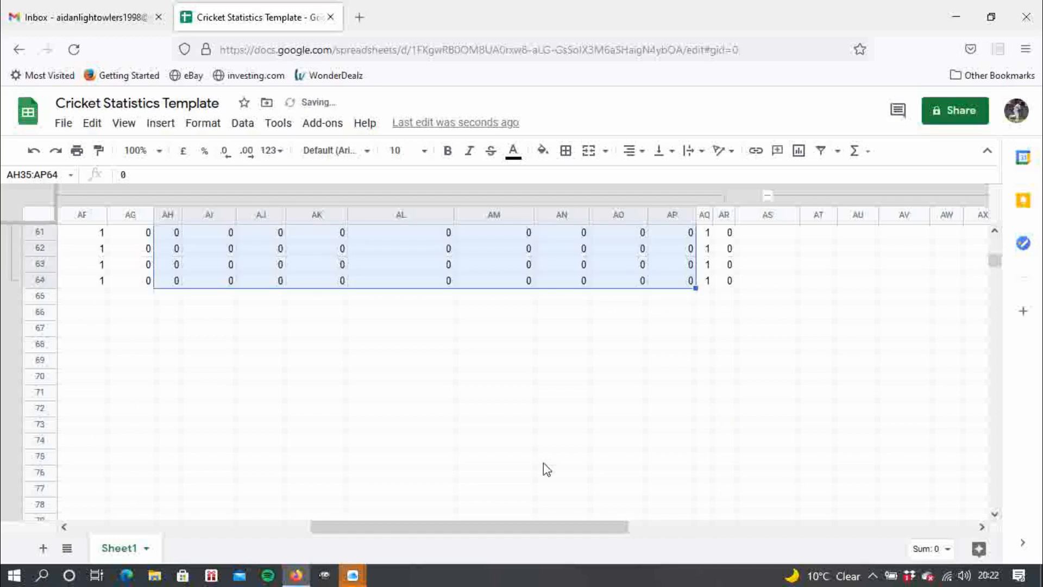
# Enter the strike rate formula =(X4*100)/Y4 in Z4 for the first 2013 match
pyautogui.click(534, 520)
pyautogui.moveTo(532, 526); pyautogui.dragTo(361, 513)
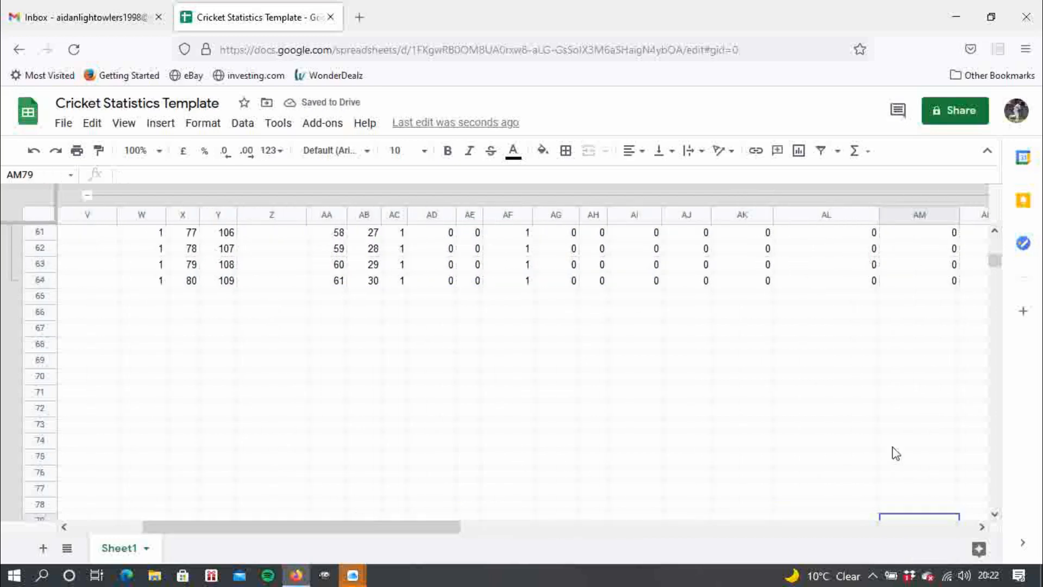
pyautogui.moveTo(996, 258); pyautogui.dragTo(999, 193)
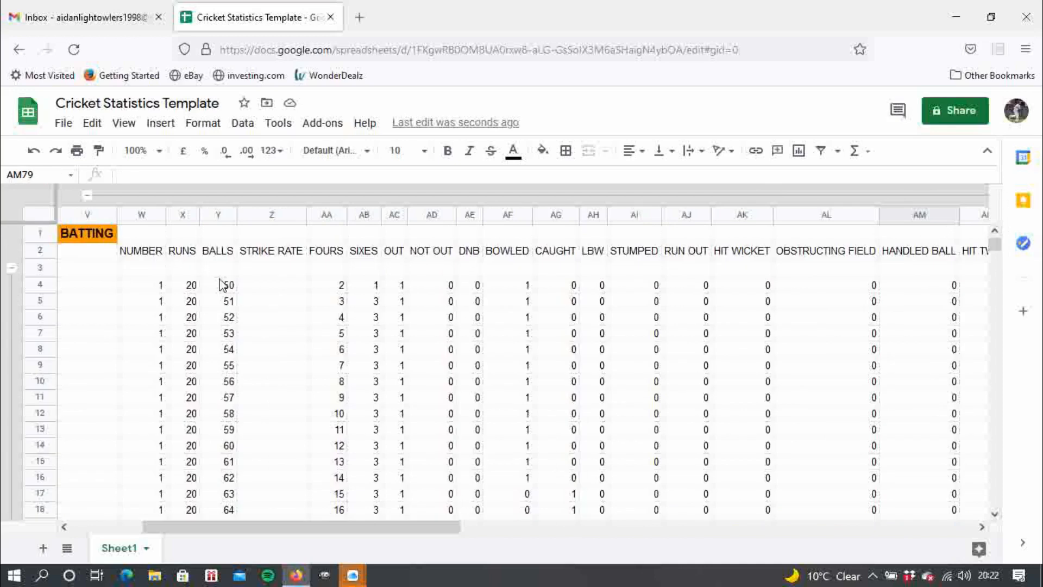
pyautogui.click(297, 290)
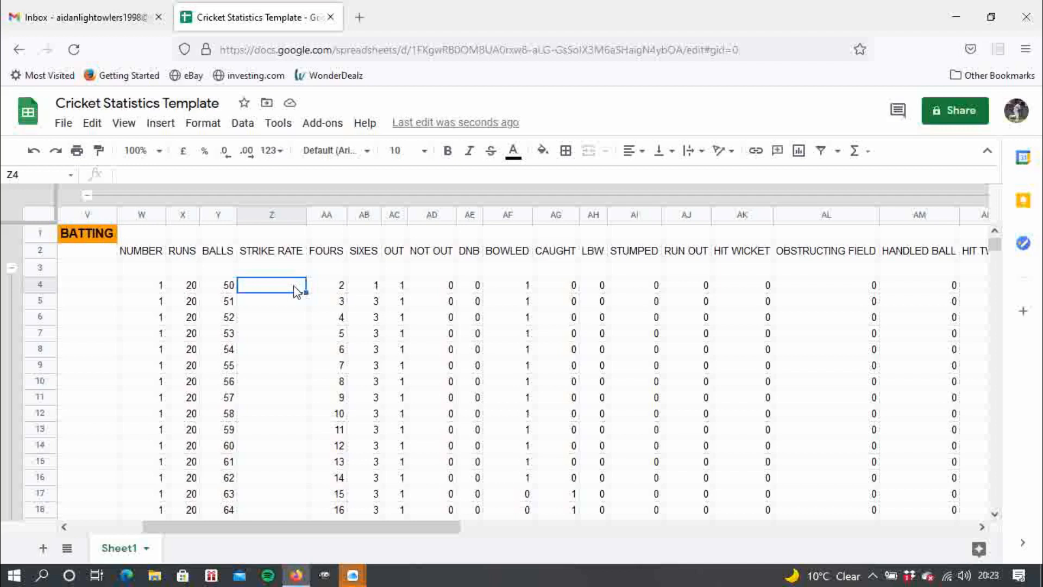
pyautogui.write('=(')
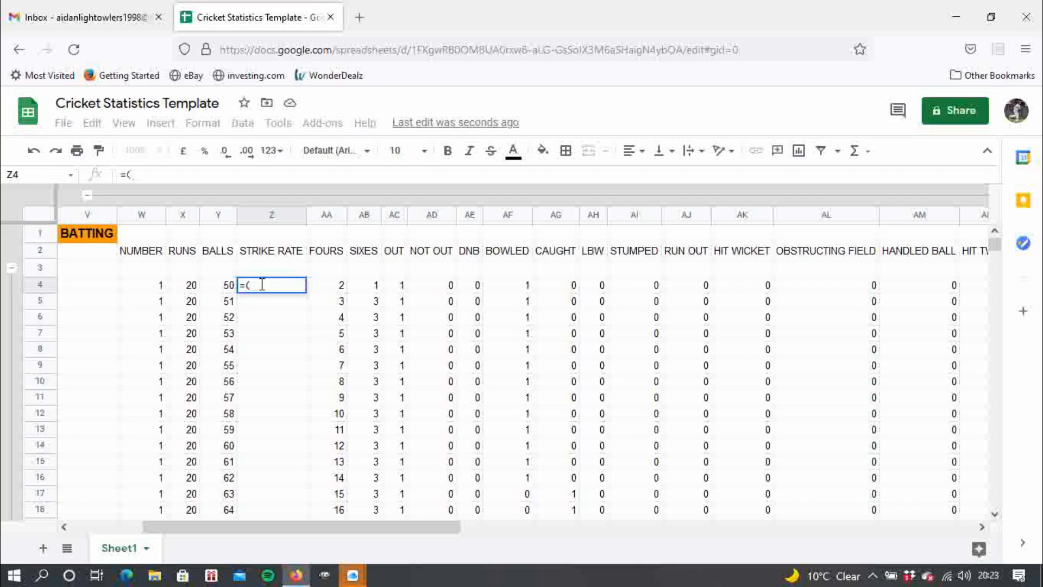
pyautogui.click(191, 285)
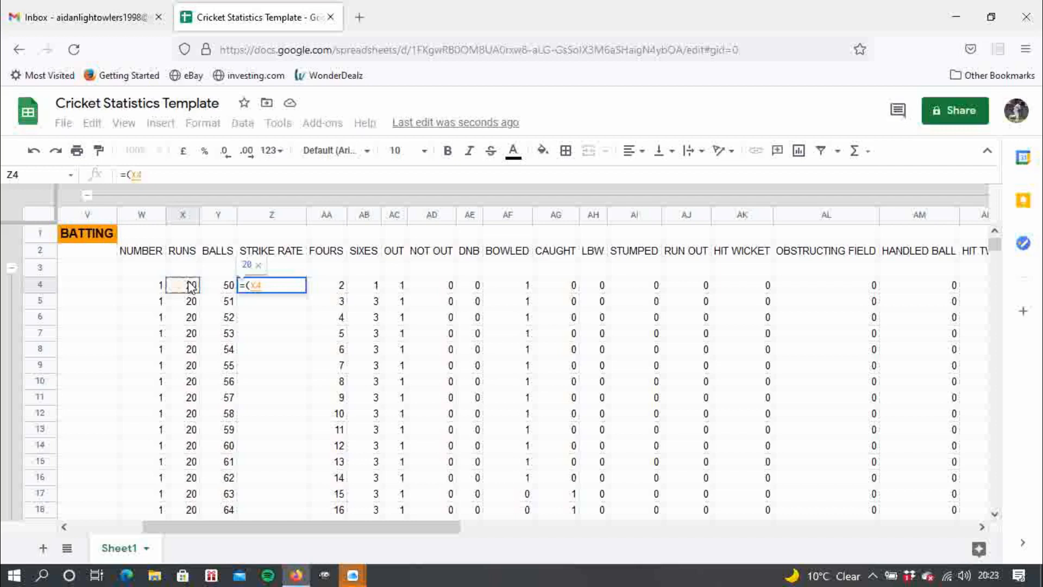
pyautogui.write('/')
pyautogui.write('100')
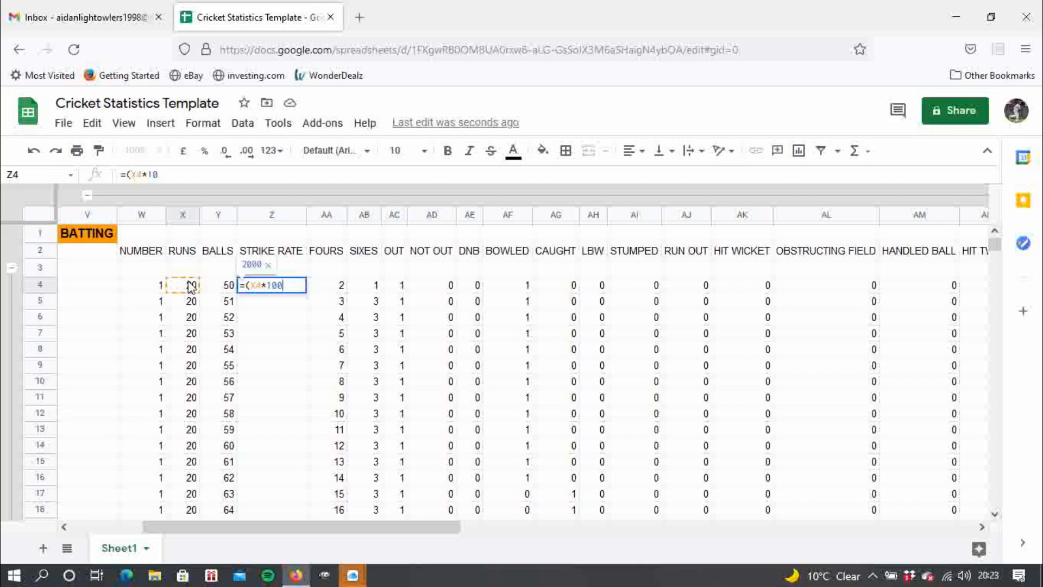
pyautogui.write(')/')
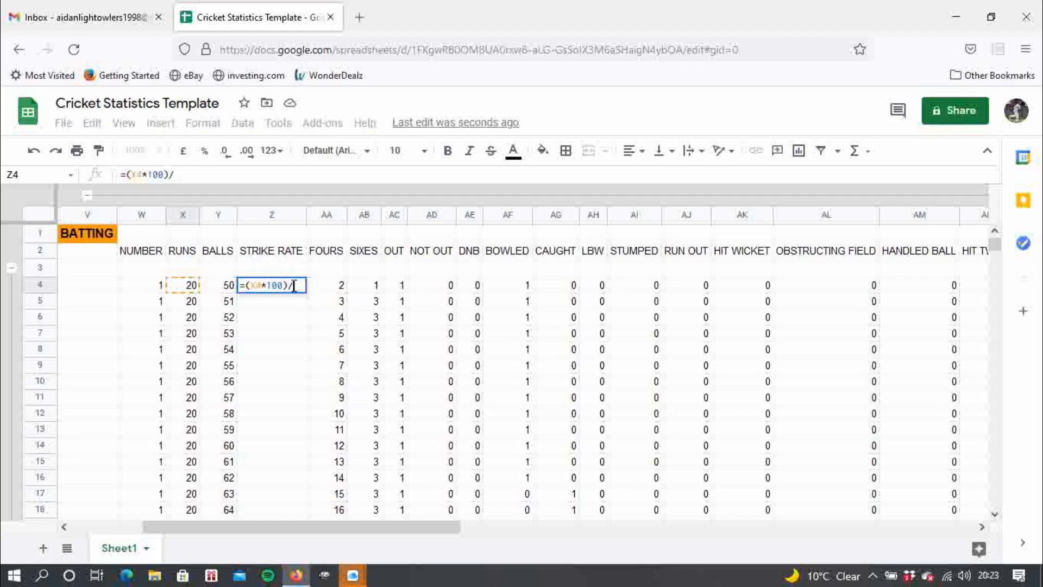
pyautogui.click(227, 294)
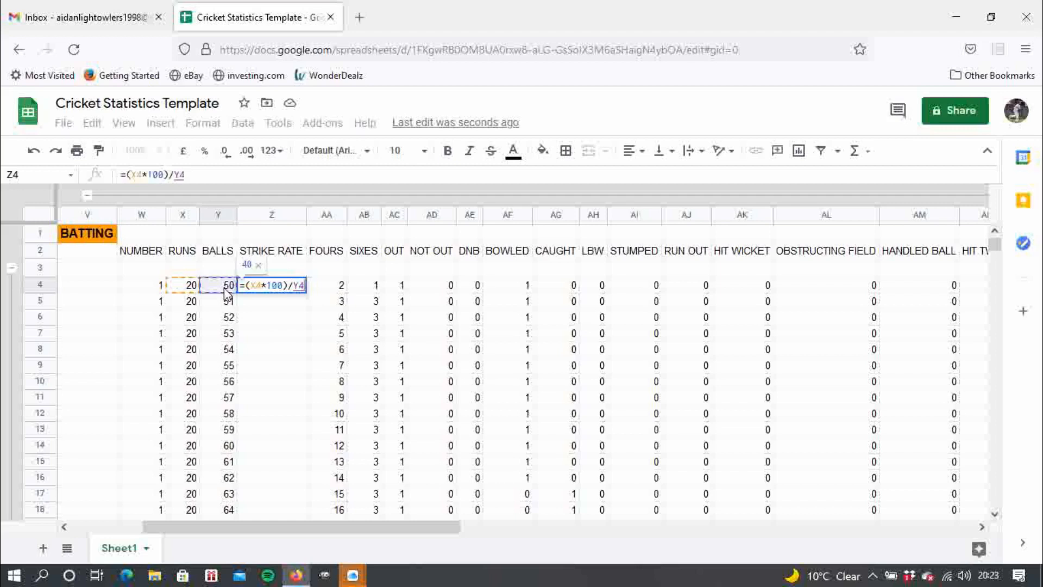
pyautogui.press('Return')
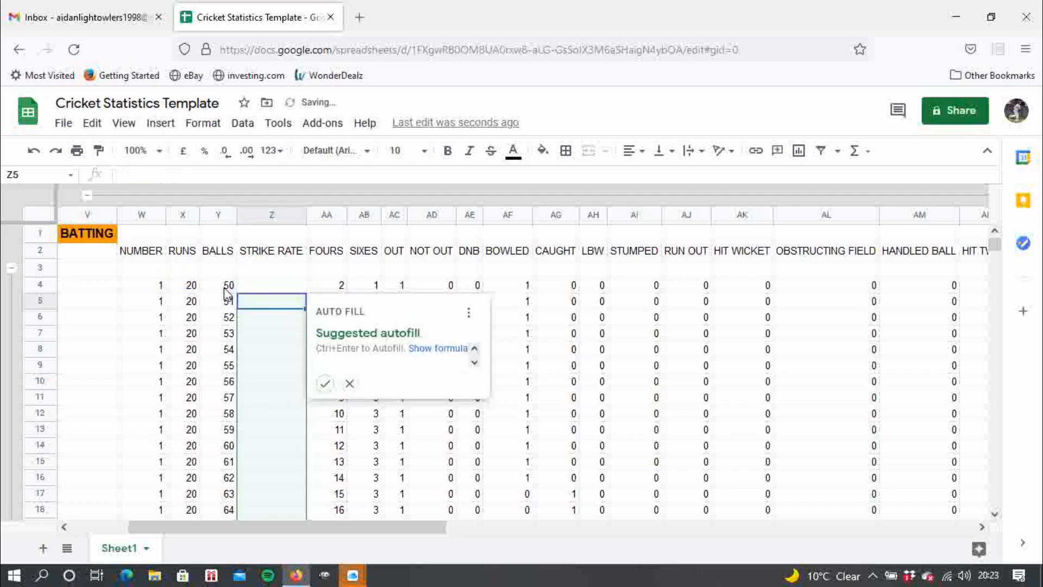
# Fill the strike rate formula from Z4 down the 2013 matches to Z33
pyautogui.click(265, 288)
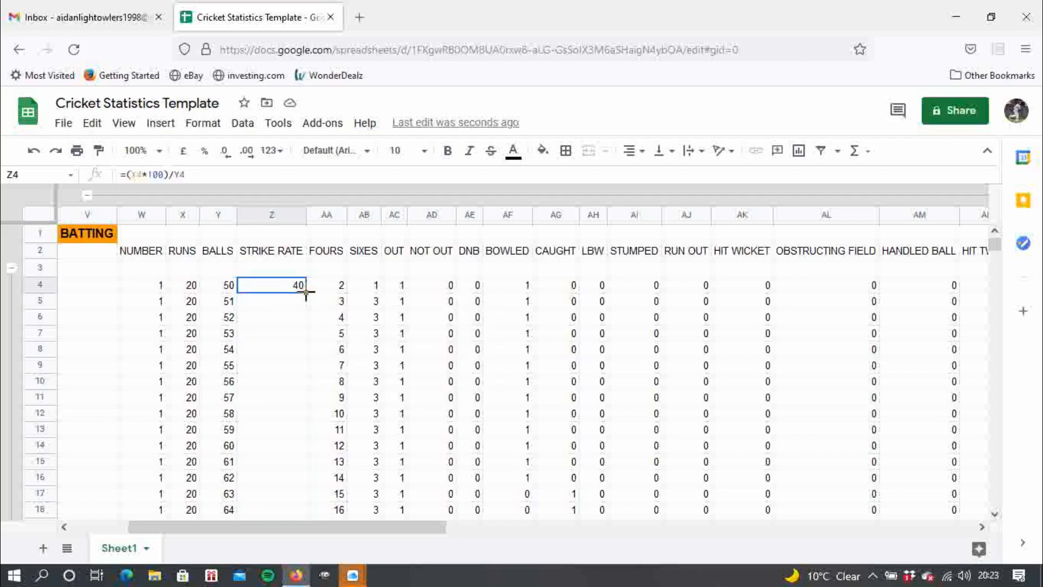
pyautogui.moveTo(306, 292); pyautogui.dragTo(295, 438)
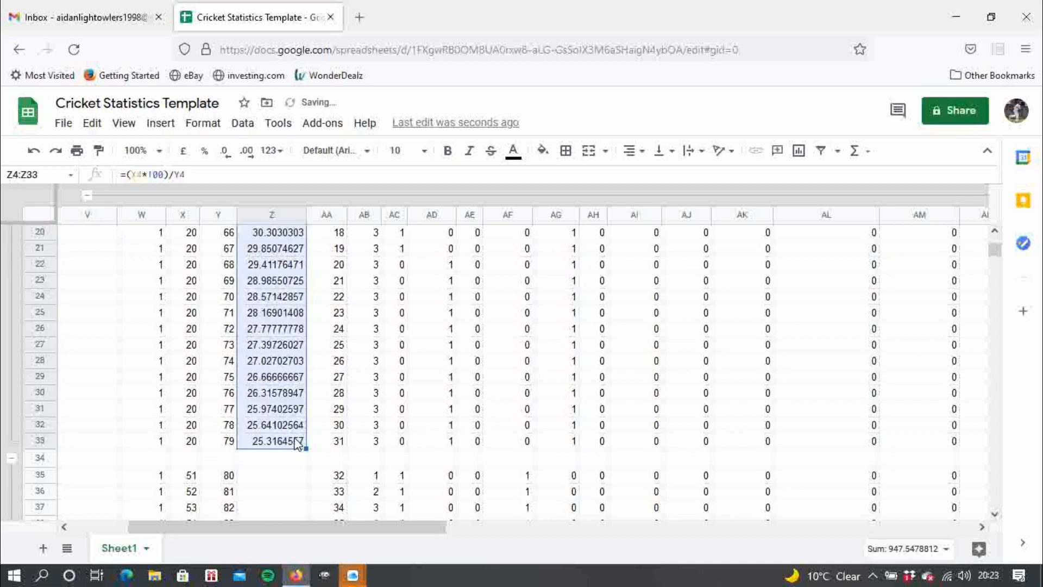
pyautogui.click(286, 449)
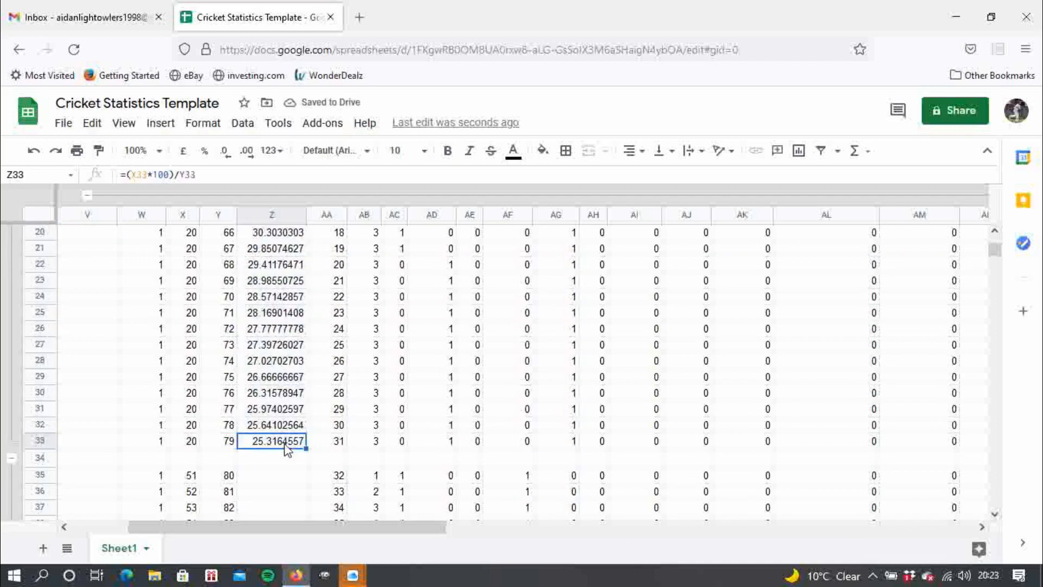
# Enter the strike rate formula =(X35*100)/Y35 in Z35 for the first 2014 match
pyautogui.click(277, 480)
pyautogui.write('=')
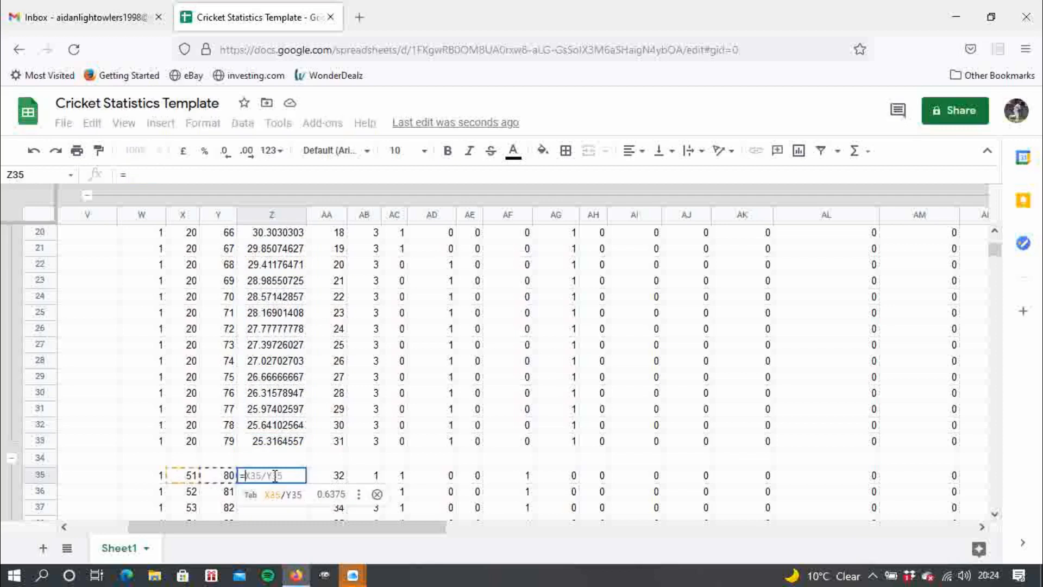
pyautogui.write('(')
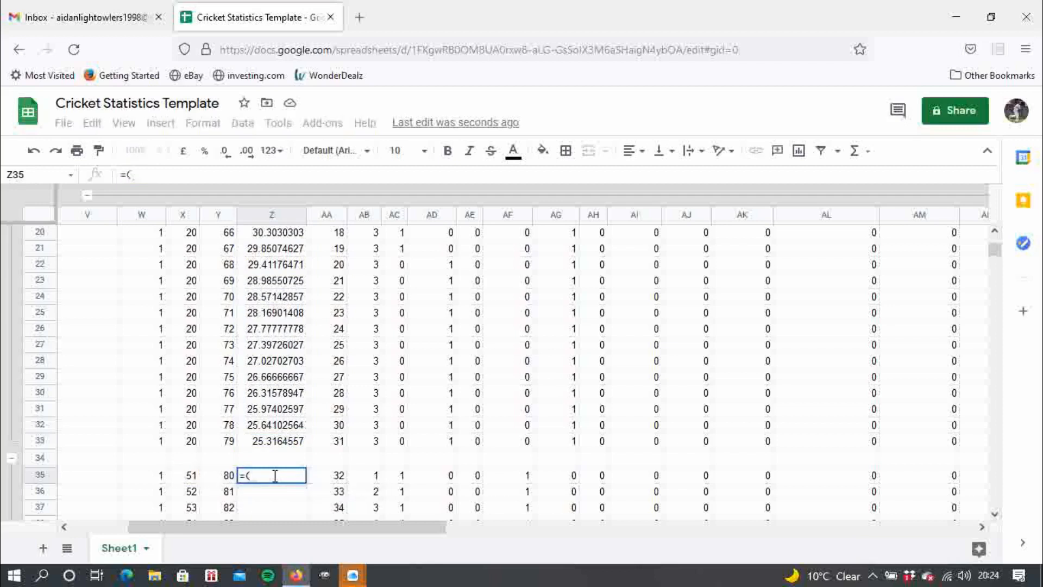
pyautogui.click(194, 479)
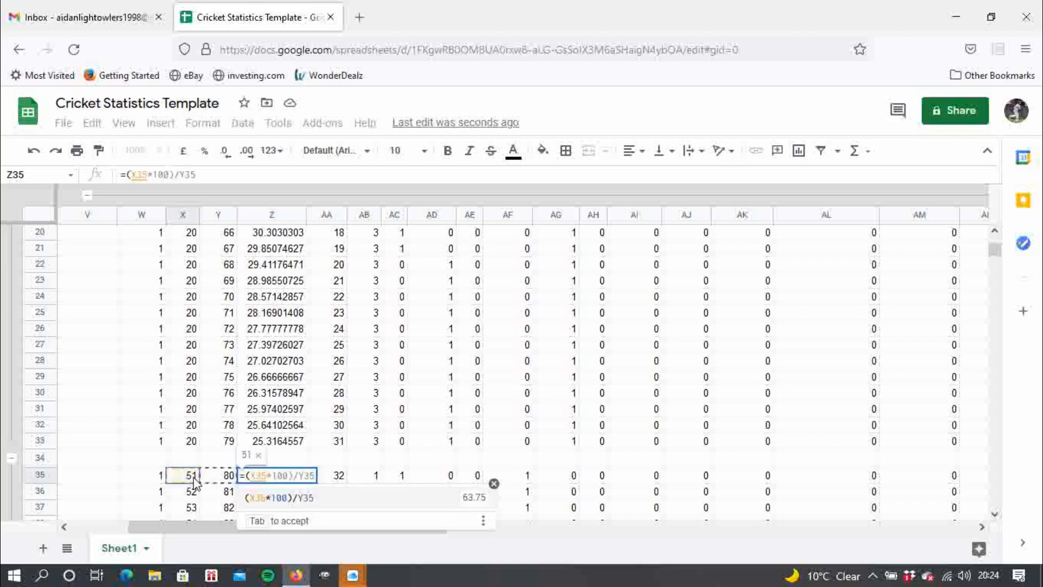
pyautogui.write('*1')
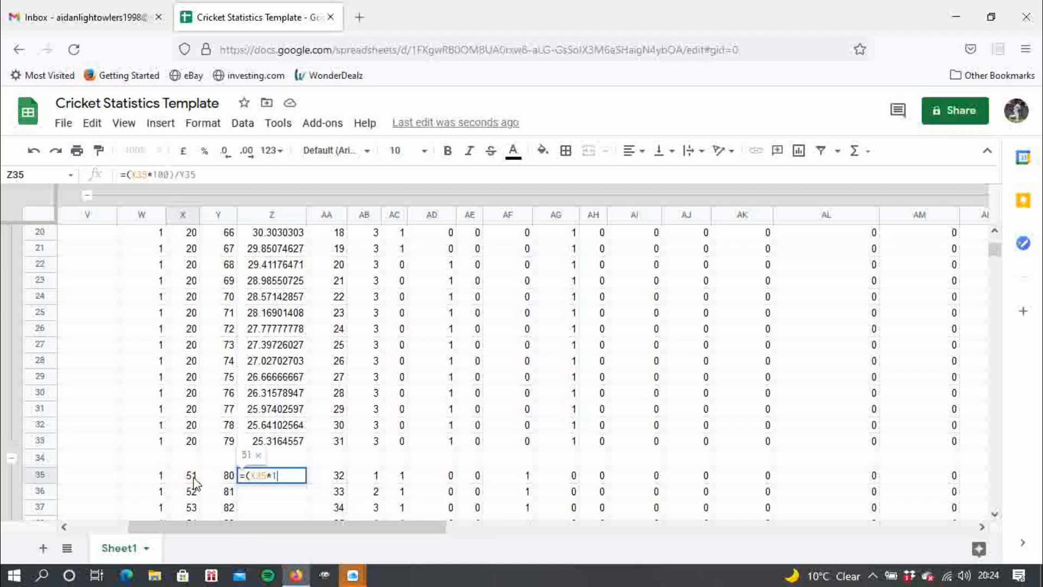
pyautogui.write('00)/Y35')
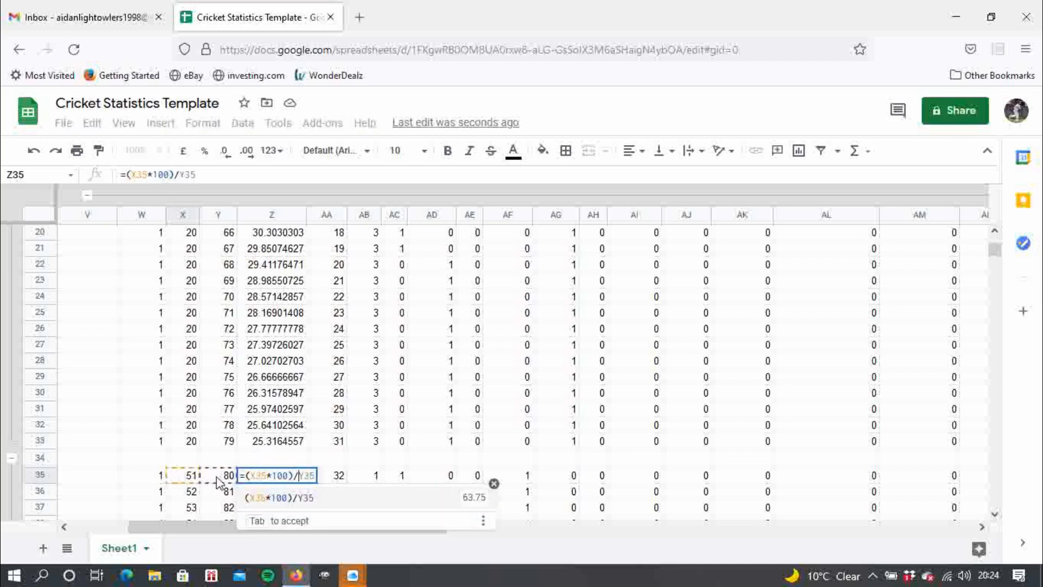
pyautogui.click(216, 477)
pyautogui.press('Return')
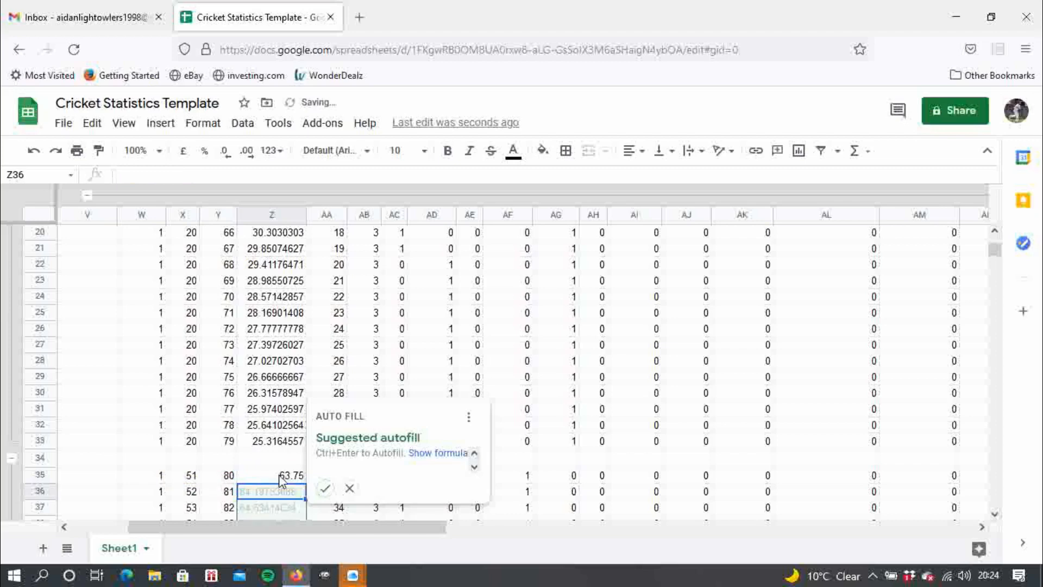
# Fill the strike rate formula from Z35 down the 2014 matches to Z64
pyautogui.click(279, 474)
pyautogui.moveTo(304, 485); pyautogui.dragTo(308, 417)
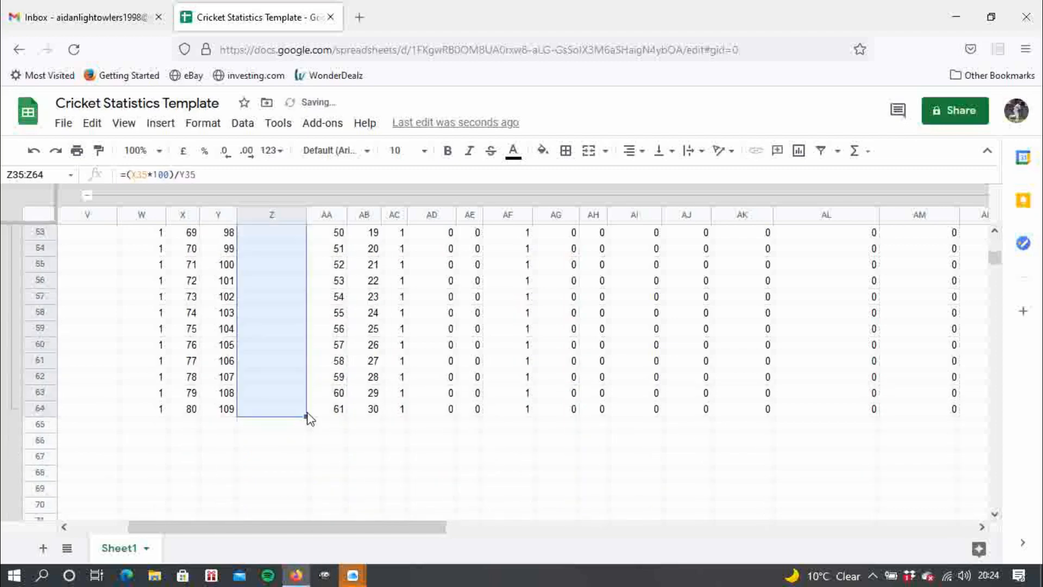
pyautogui.click(343, 443)
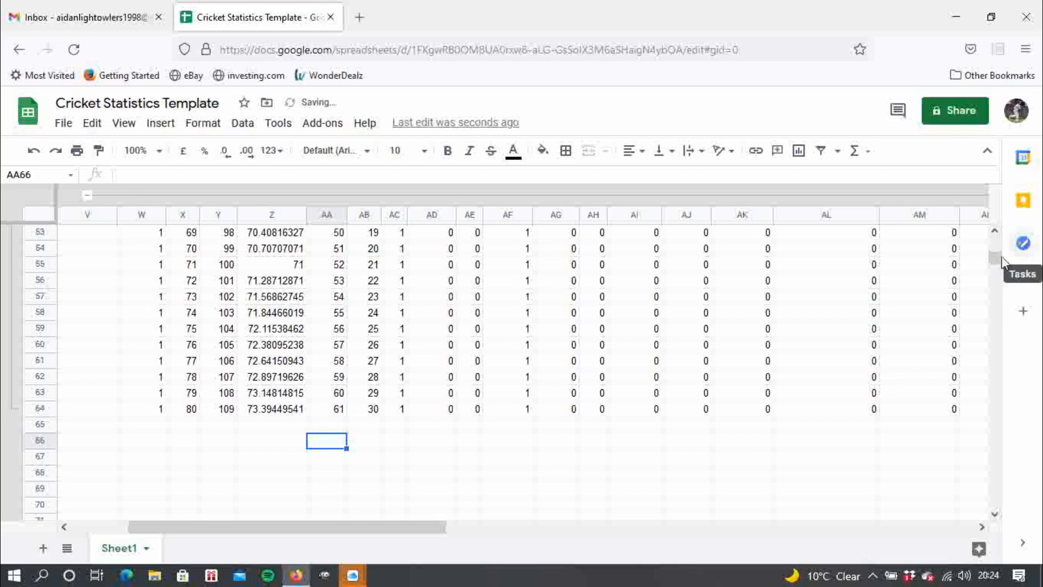
# Total the batting NUMBER column in W3 with =SUM(W4:W64)
pyautogui.moveTo(996, 257); pyautogui.dragTo(993, 230)
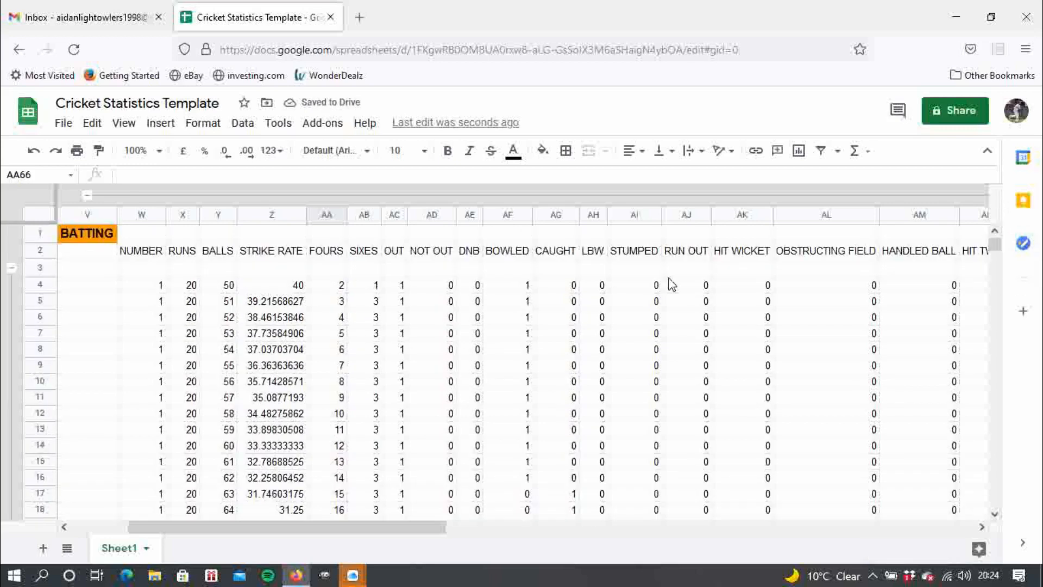
pyautogui.click(293, 266)
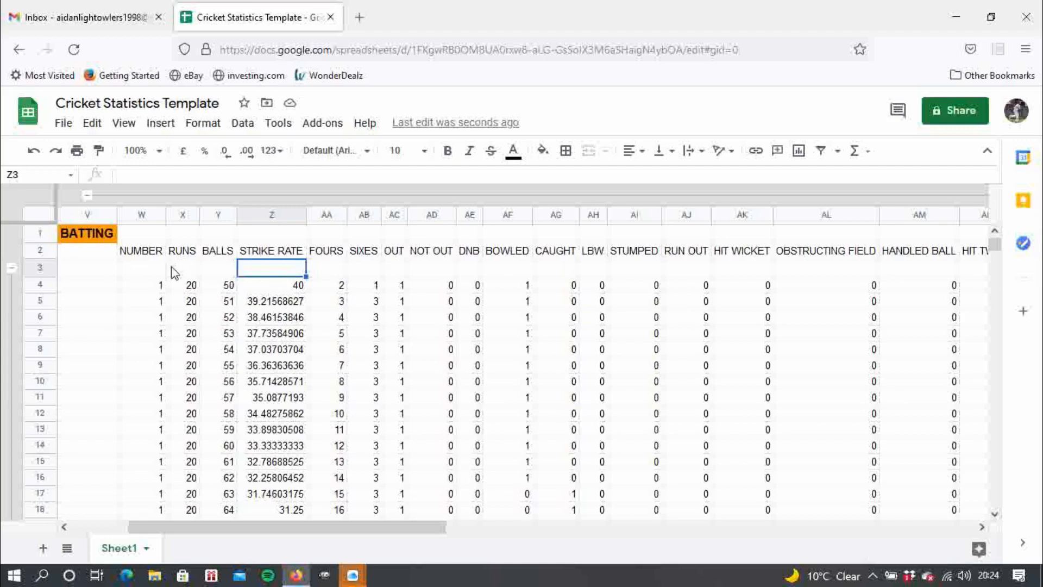
pyautogui.click(157, 272)
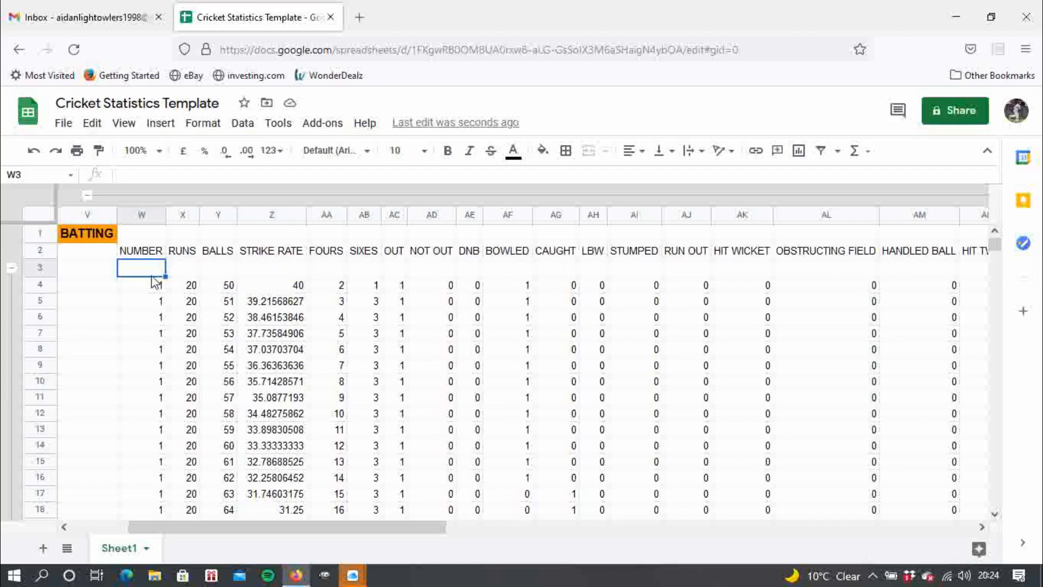
pyautogui.write('=')
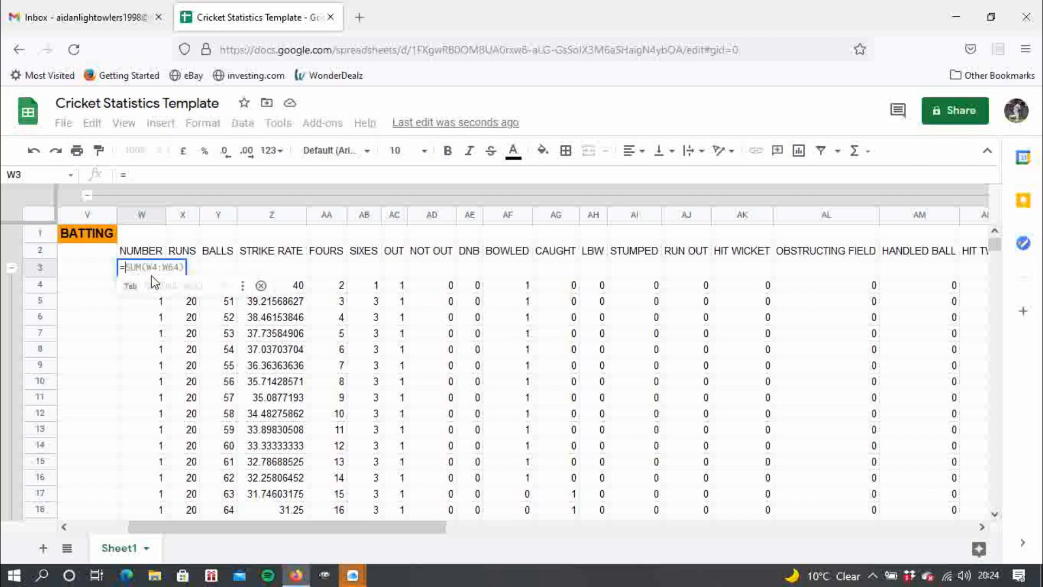
pyautogui.write('SUM')
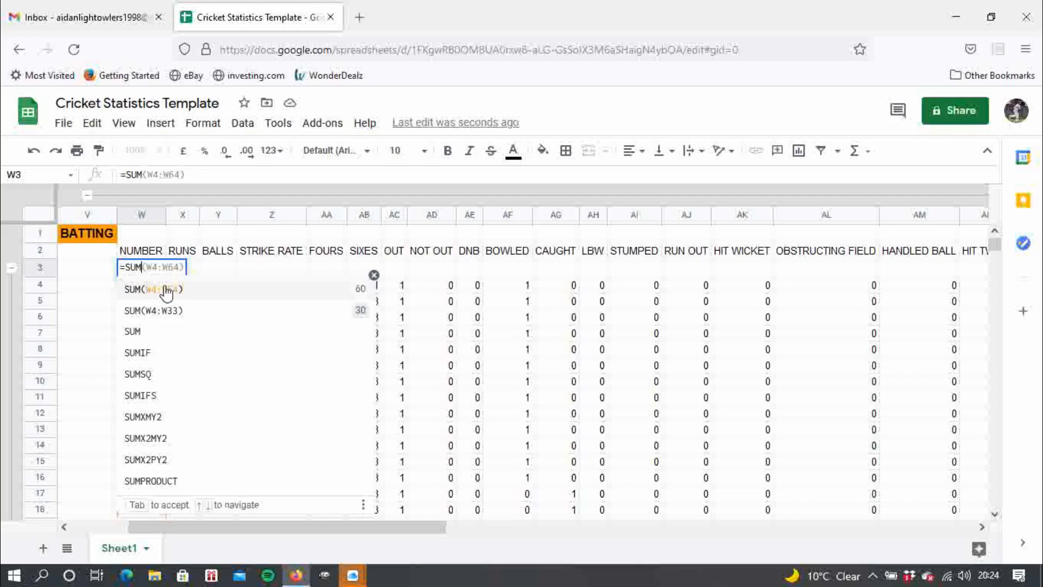
pyautogui.click(166, 290)
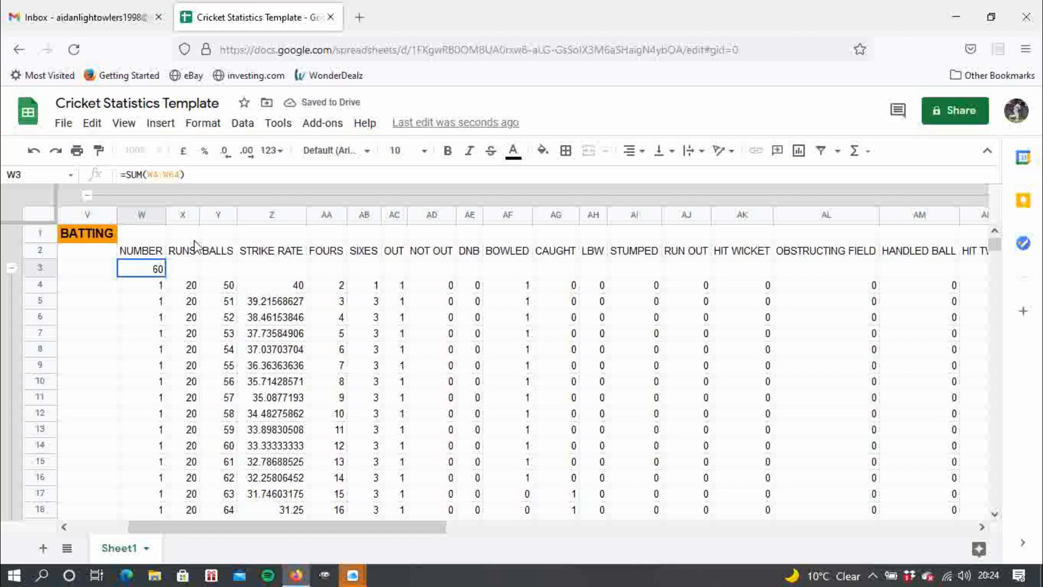
# Give the NUMBER total in W3 an orange fill and copy it across to the RUNS and BALLS totals in X3:Y3
pyautogui.click(543, 154)
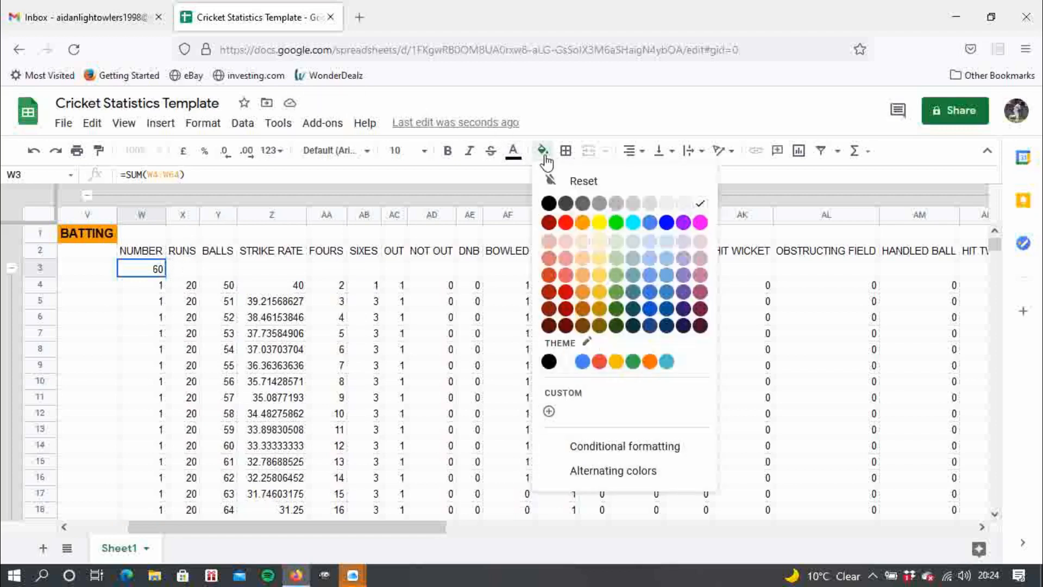
pyautogui.click(583, 220)
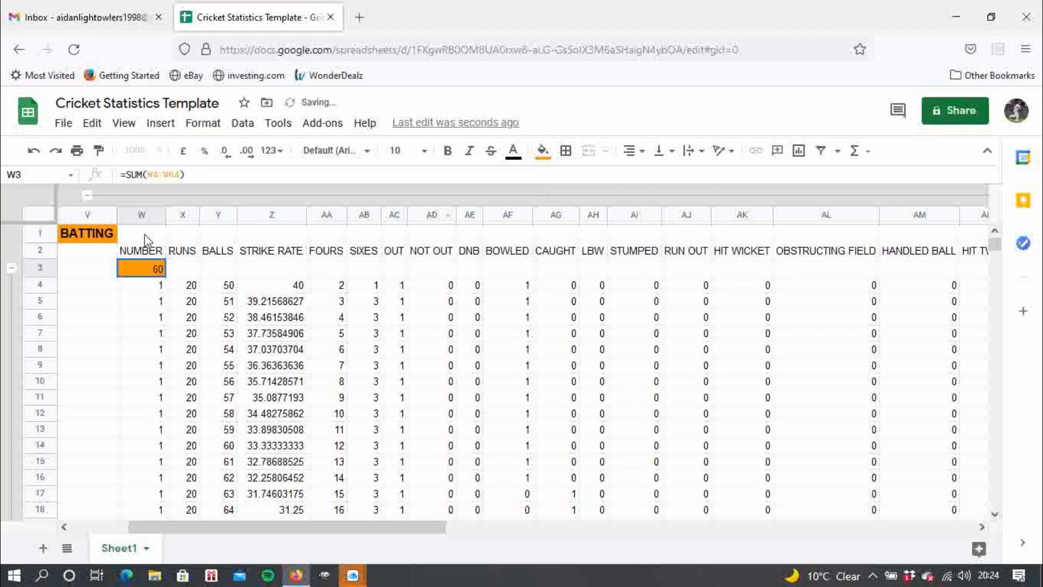
pyautogui.click(170, 271)
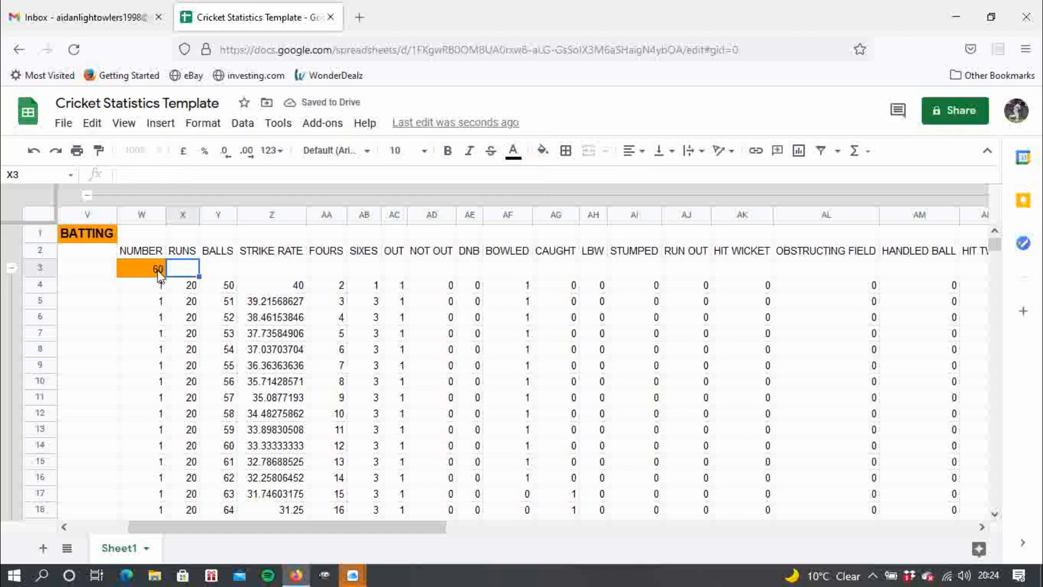
pyautogui.click(160, 275)
pyautogui.moveTo(166, 276); pyautogui.dragTo(219, 275)
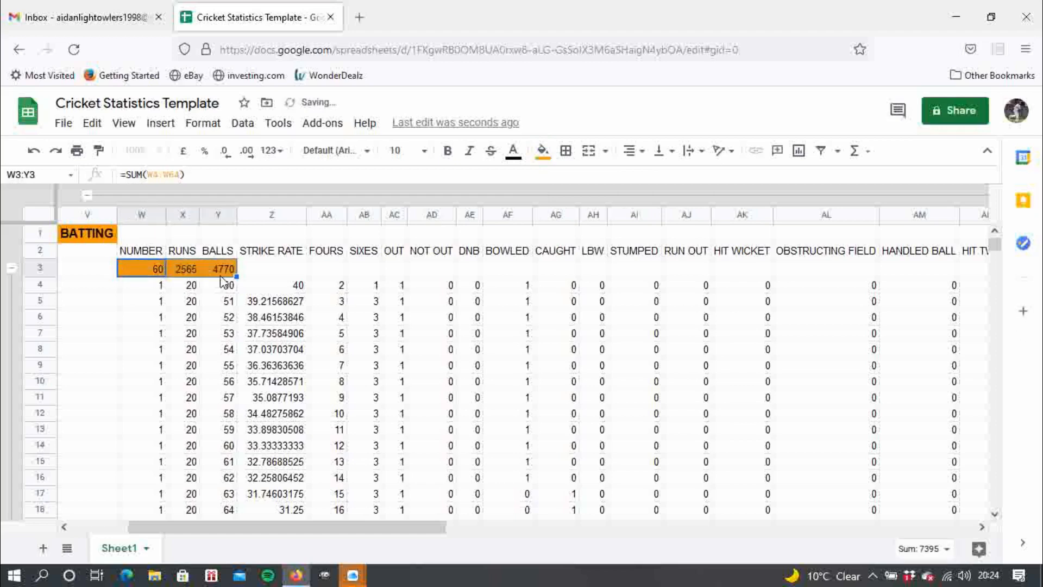
pyautogui.click(191, 265)
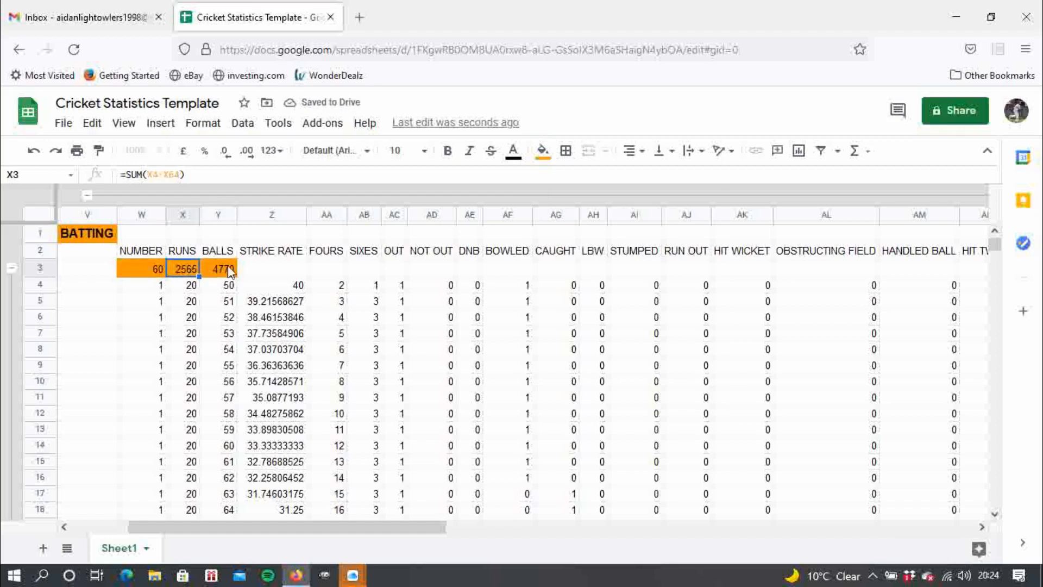
# Enter the 2013 overall strike rate formula =(X3*100)/Y3 in Z3
pyautogui.click(277, 269)
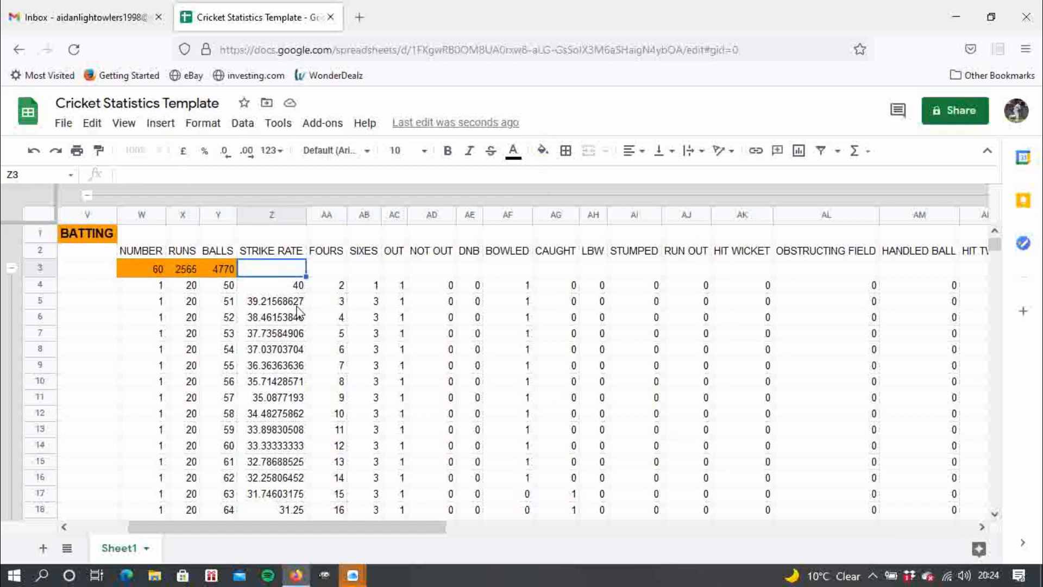
pyautogui.write('=s')
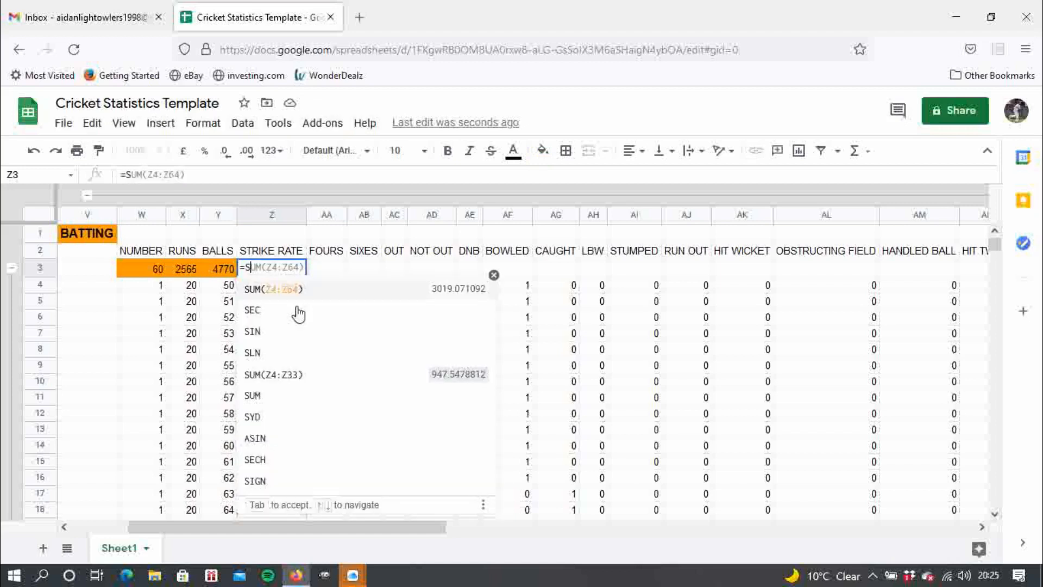
pyautogui.press('BackSpace')
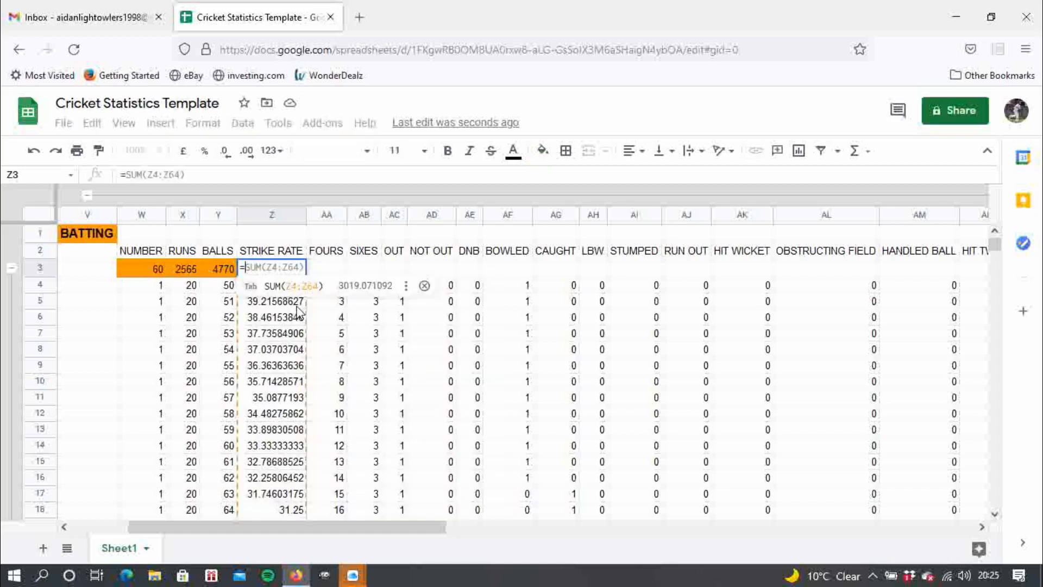
pyautogui.click(195, 270)
pyautogui.press('BackSpace')
pyautogui.press('BackSpace')
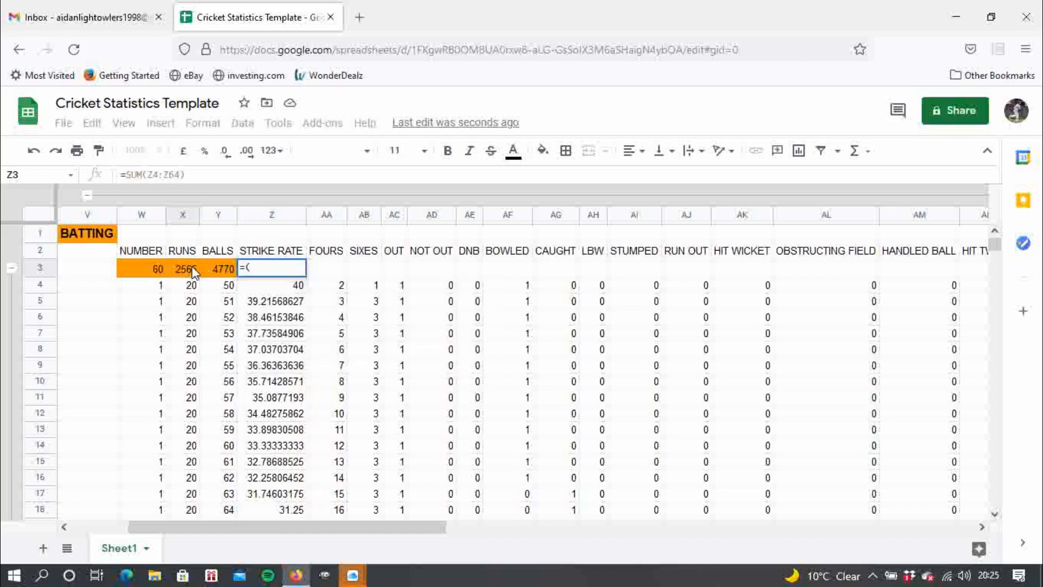
pyautogui.write('(')
pyautogui.click(194, 270)
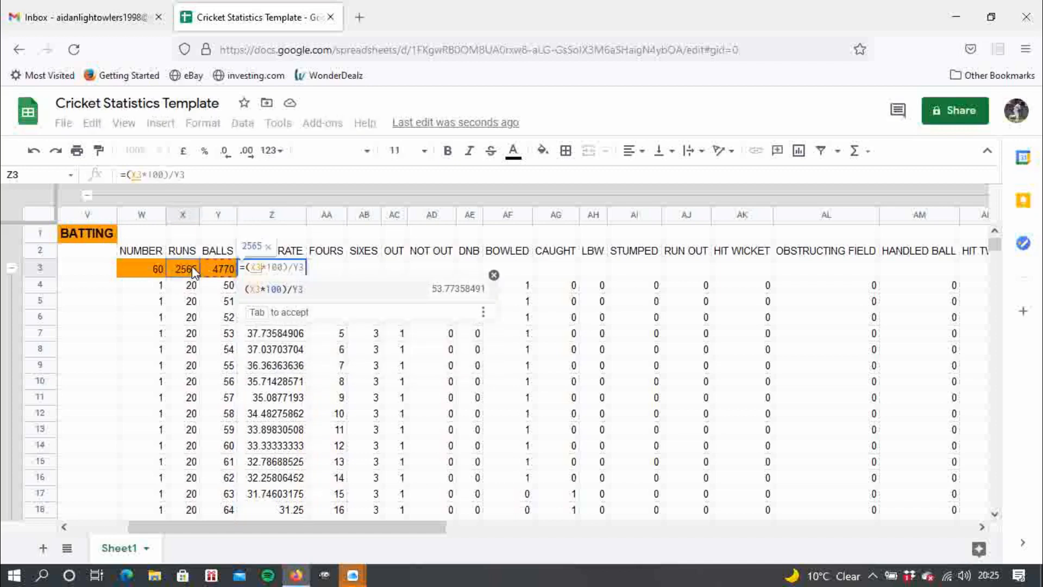
pyautogui.write('*100')
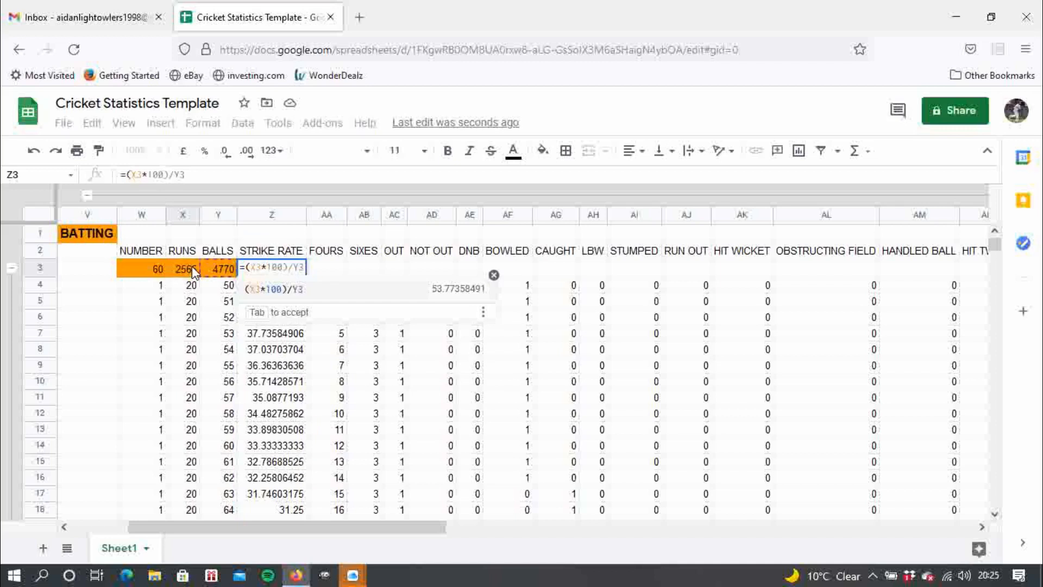
pyautogui.write(')/')
pyautogui.click(215, 274)
pyautogui.press('Return')
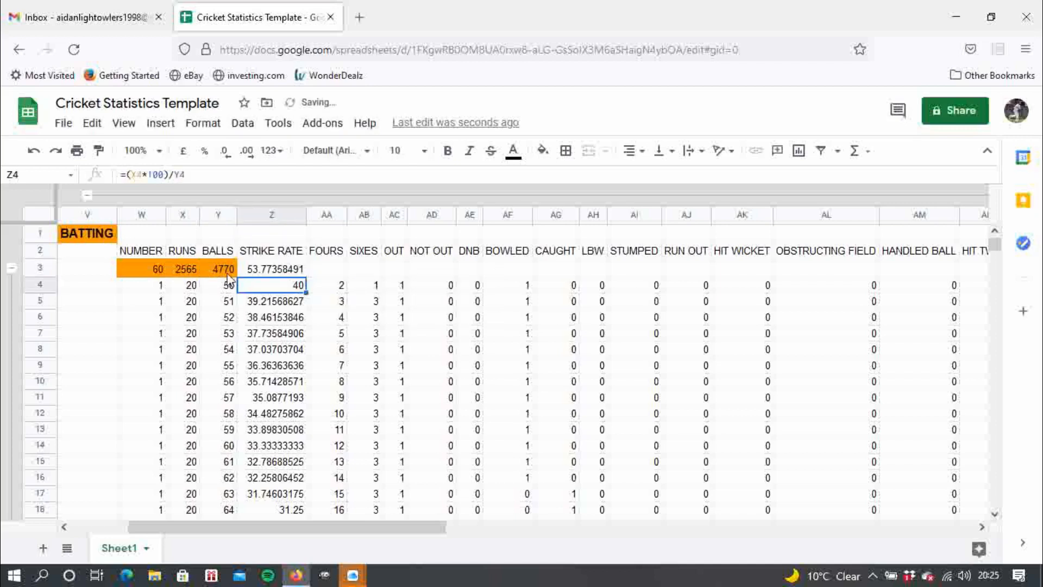
# Total the 2013 FOURS column in AA3 with =SUM(AA4:AA33) and give the cell an orange fill
pyautogui.click(327, 272)
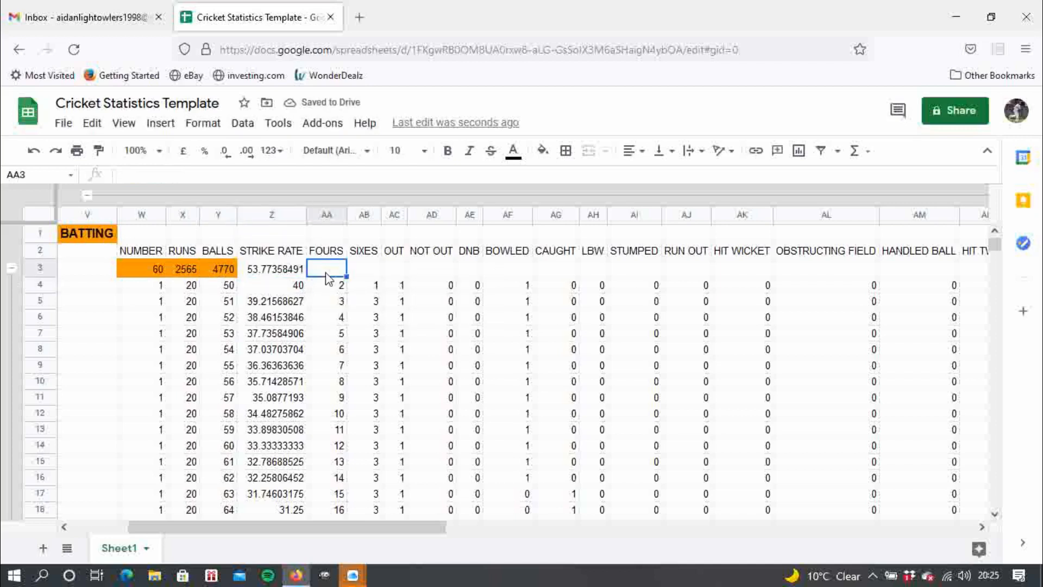
pyautogui.write('=')
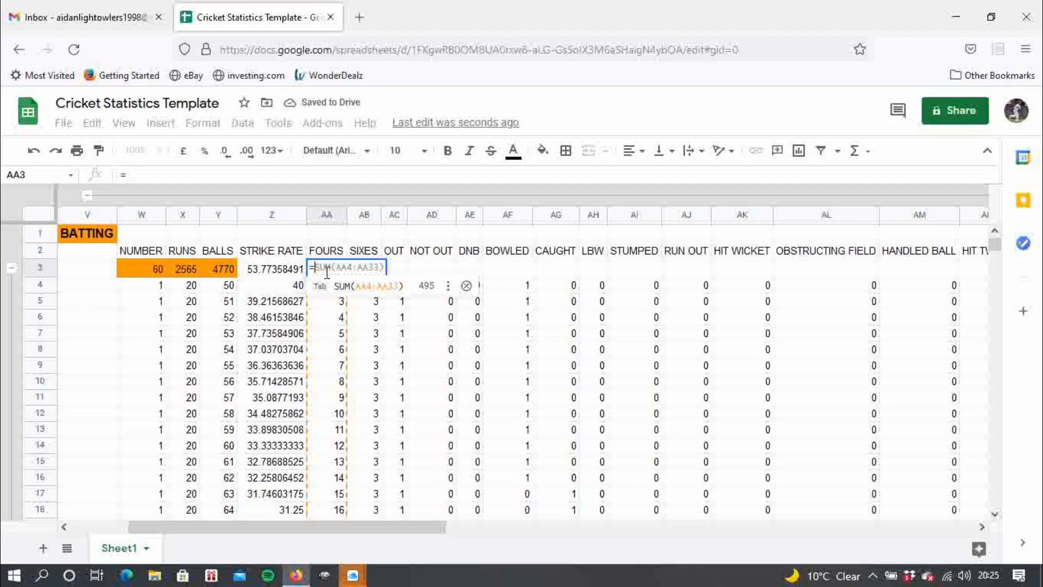
pyautogui.click(350, 286)
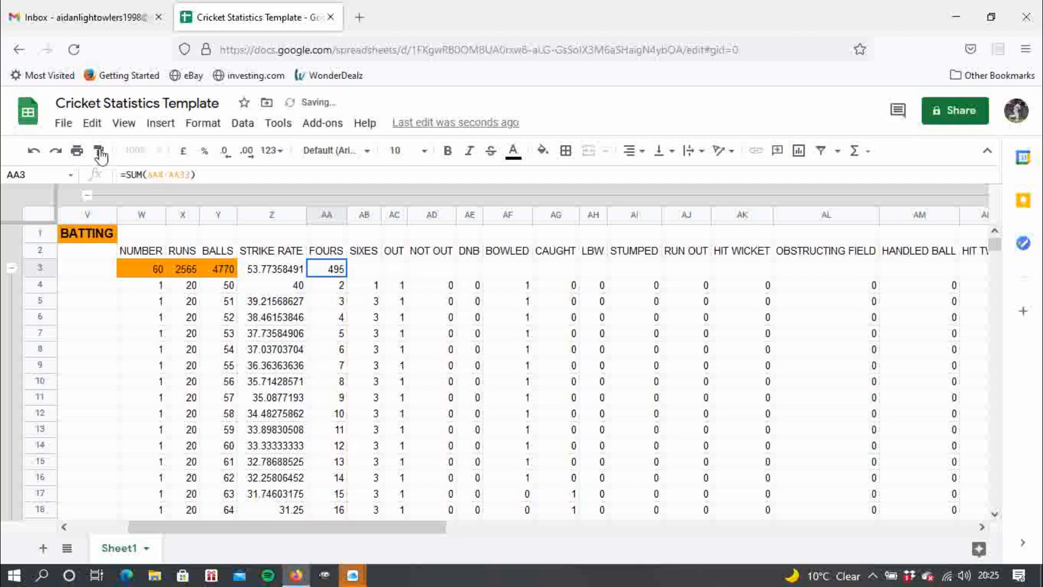
pyautogui.click(543, 151)
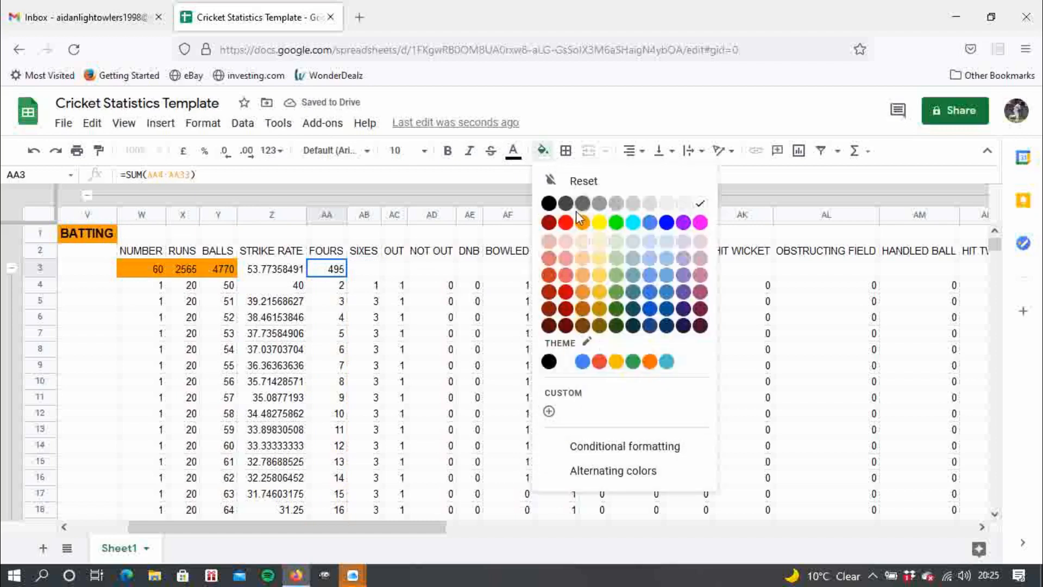
pyautogui.click(582, 223)
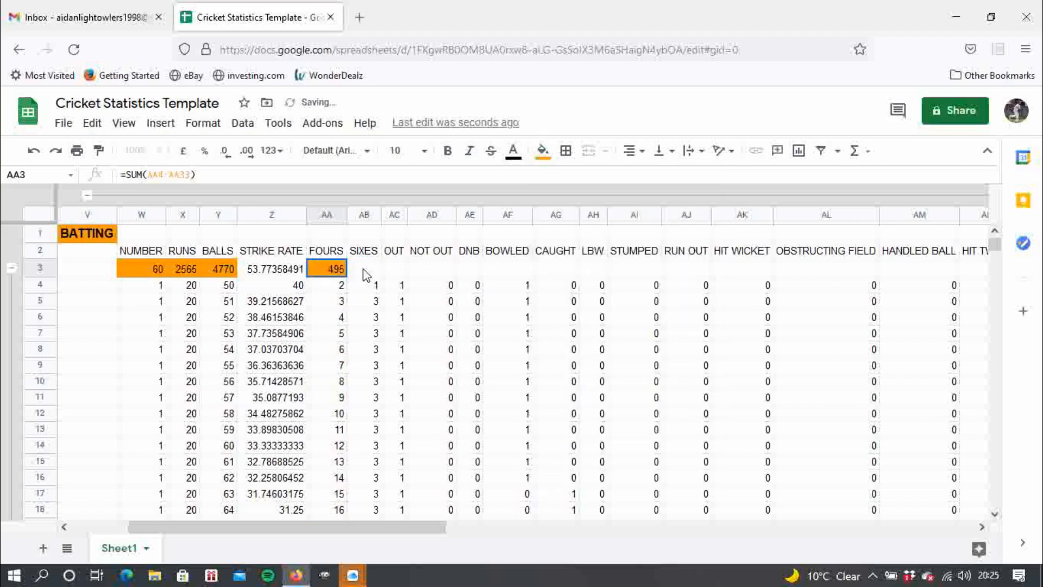
# Make the NUMBER, RUNS, BALLS and FOURS totals in row 3 bold
pyautogui.click(154, 263)
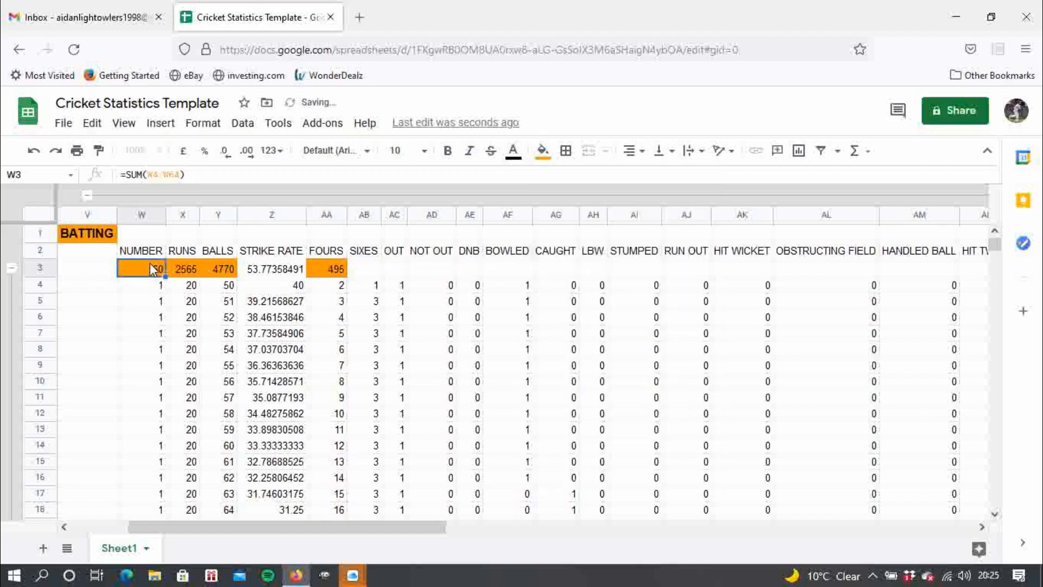
pyautogui.click(448, 159)
pyautogui.click(186, 270)
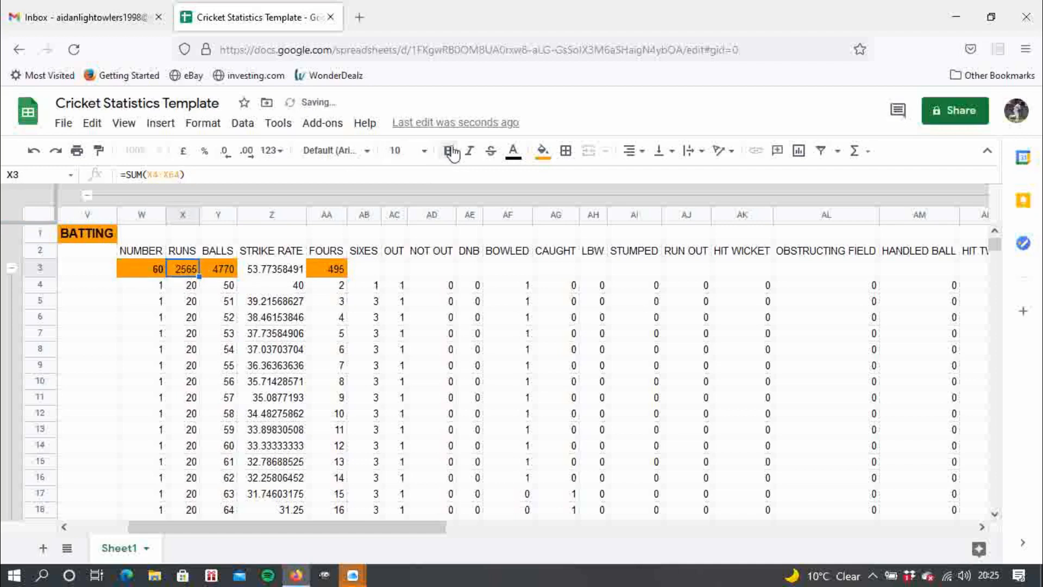
pyautogui.click(448, 151)
pyautogui.click(220, 268)
pyautogui.click(448, 151)
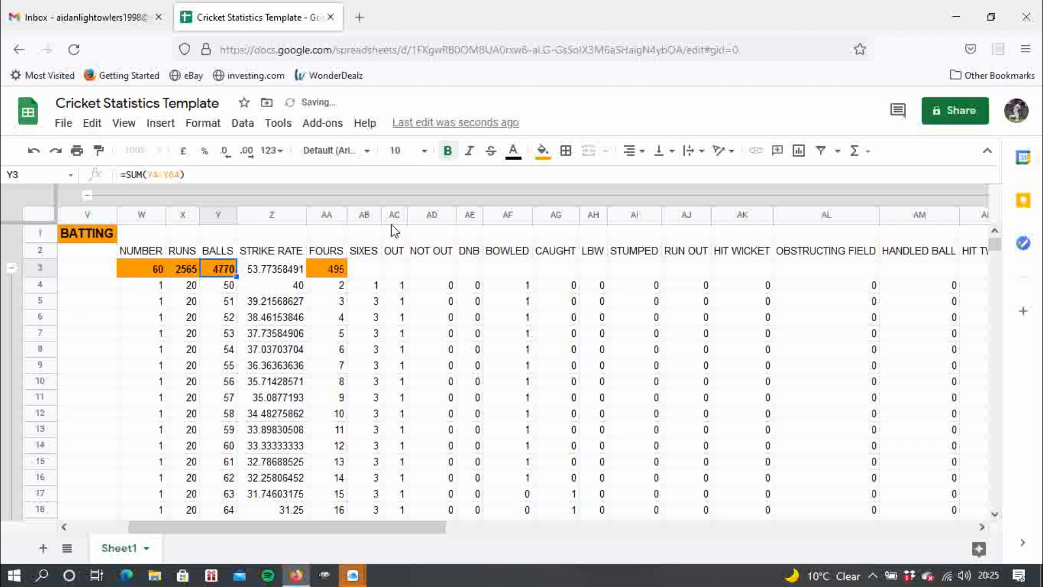
pyautogui.click(331, 266)
pyautogui.click(447, 151)
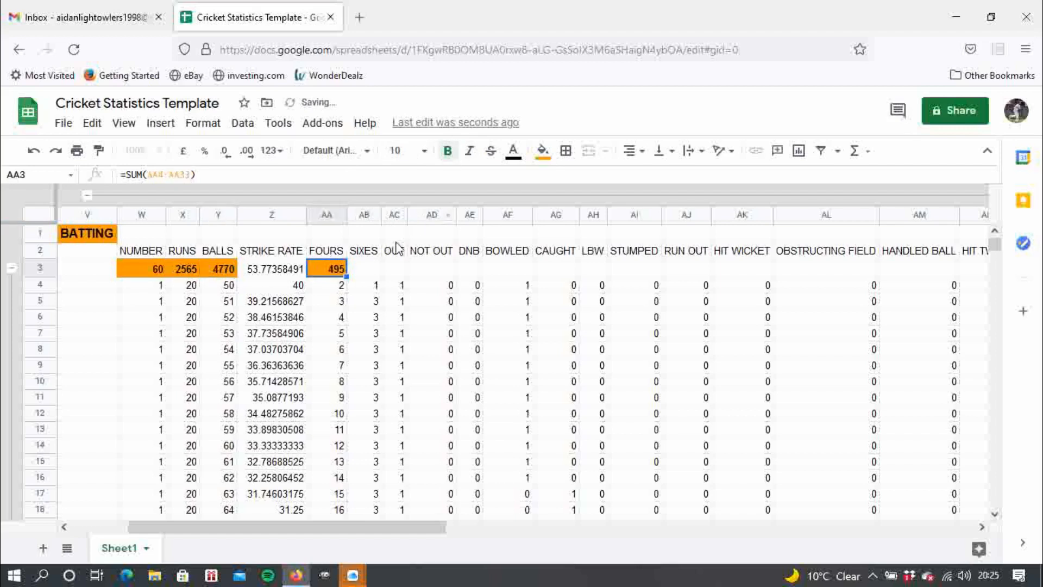
# Copy the formatted FOURS total in AA3 across row 3 to the 100 column in AR3
pyautogui.click(364, 270)
pyautogui.click(341, 271)
pyautogui.moveTo(346, 274); pyautogui.dragTo(684, 284)
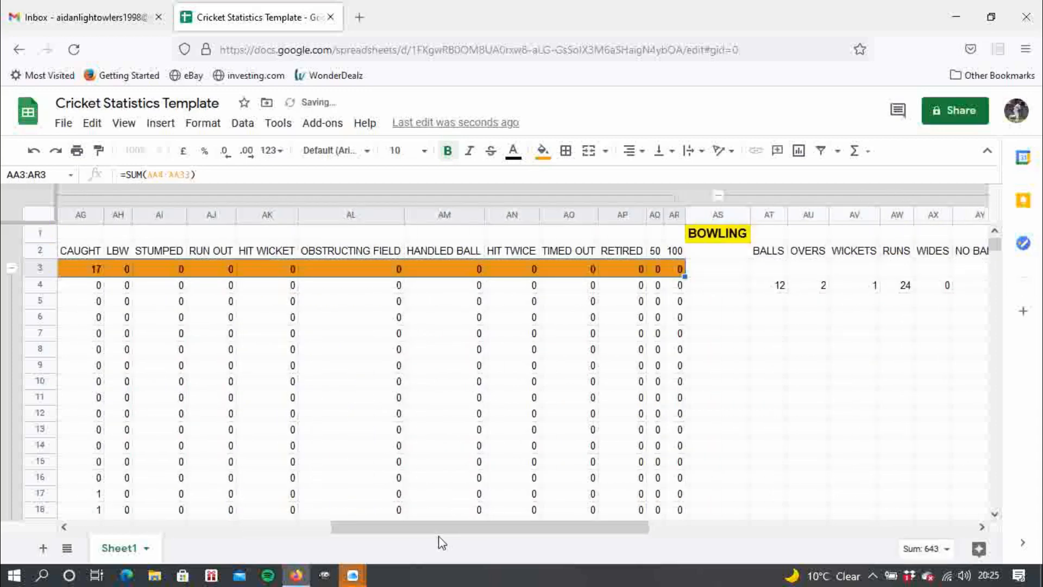
# Give the overall strike rate in Z3 an orange fill and bold text
pyautogui.moveTo(442, 528); pyautogui.dragTo(180, 522)
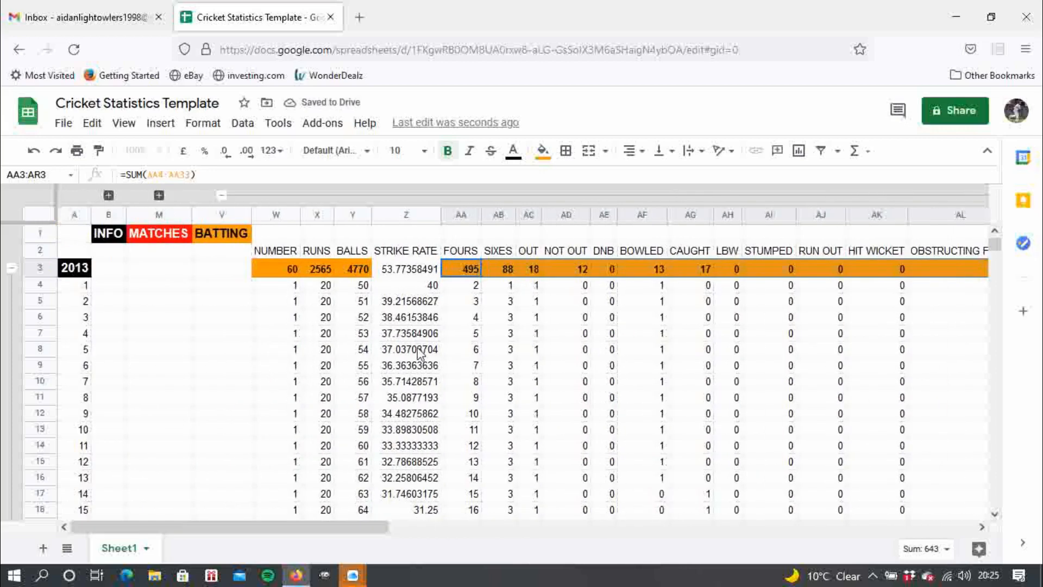
pyautogui.click(398, 271)
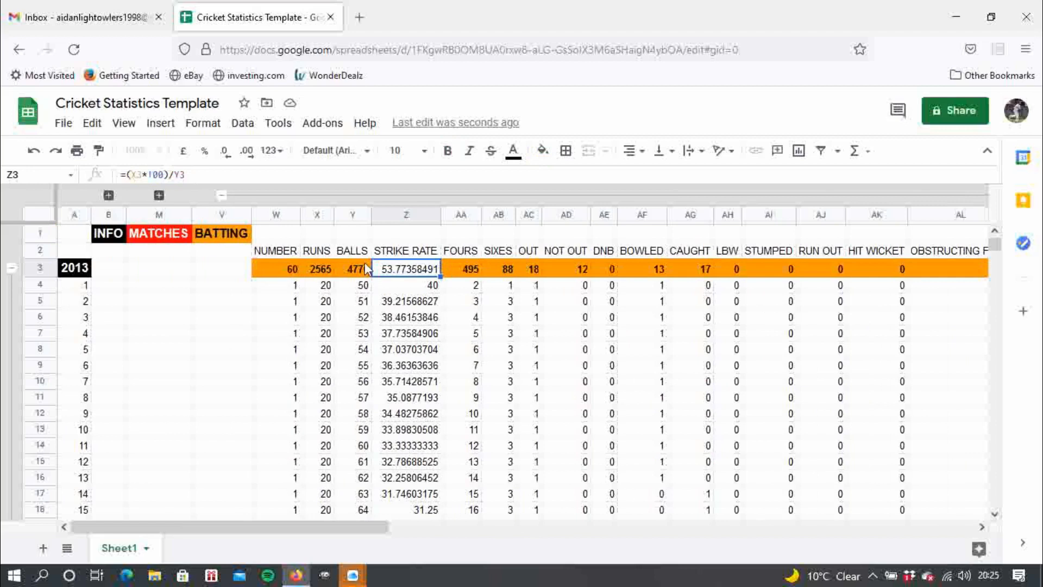
pyautogui.click(547, 154)
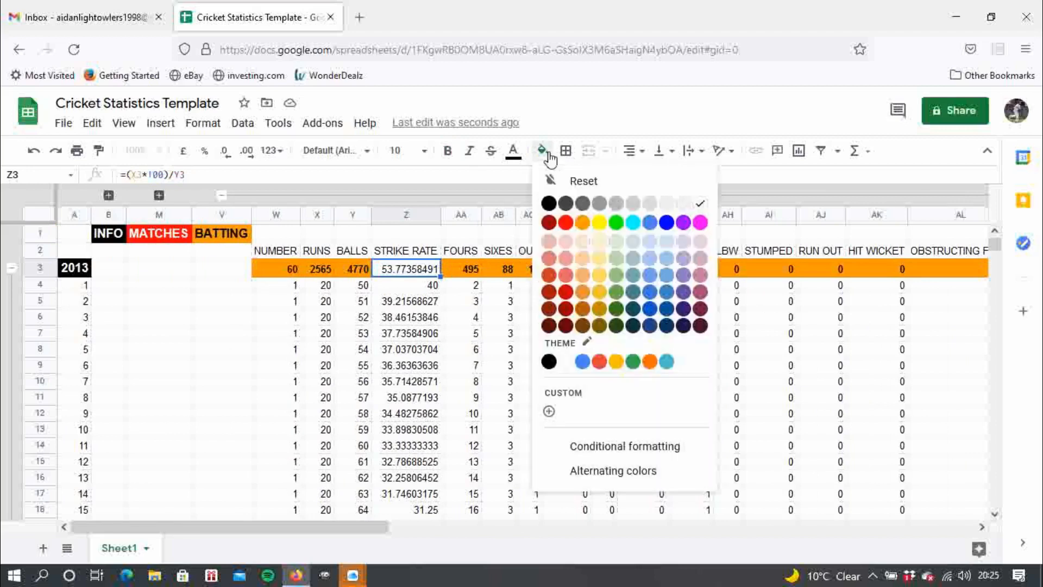
pyautogui.click(580, 221)
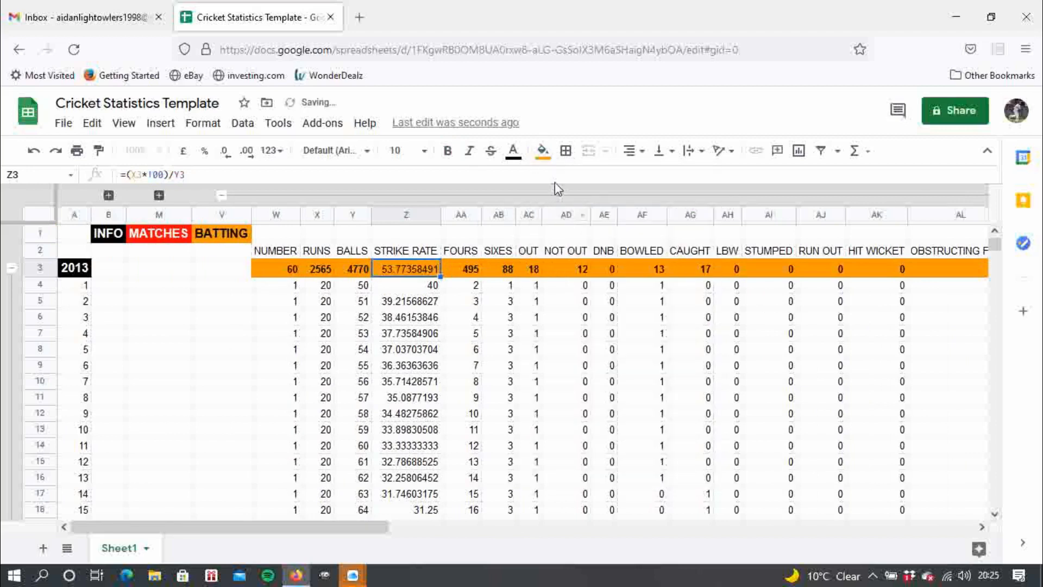
pyautogui.click(448, 150)
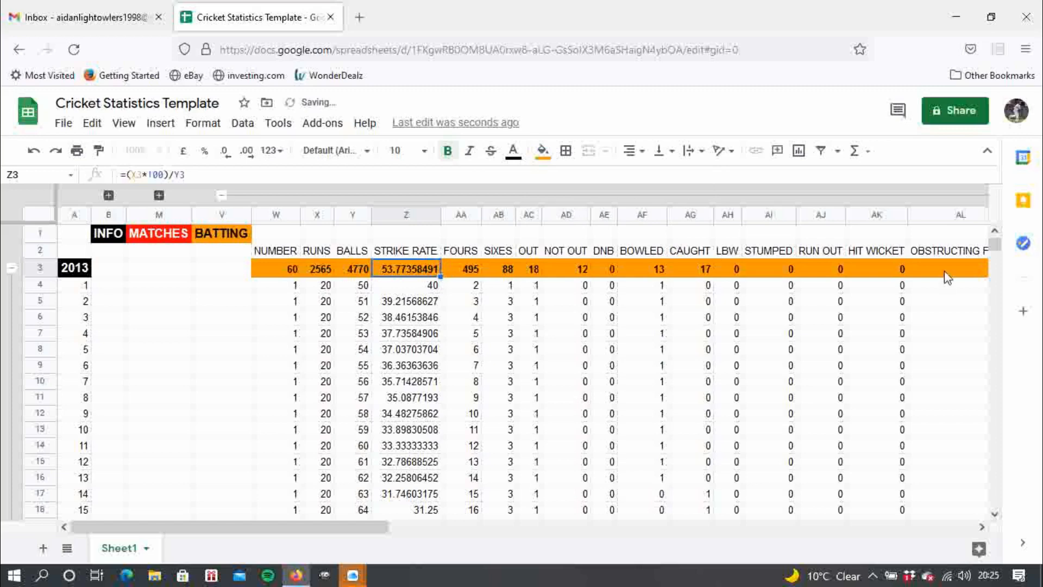
# Start a SUM formula for the 2014 batting NUMBER column in W34, with its range beginning at W35
pyautogui.moveTo(998, 247); pyautogui.dragTo(997, 255)
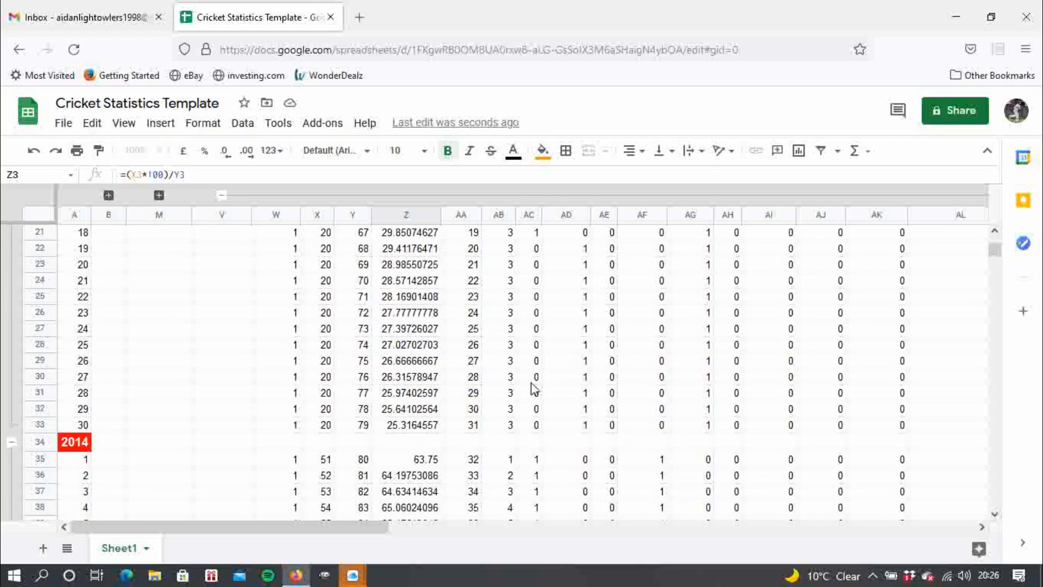
pyautogui.click(293, 446)
pyautogui.write('=SUM(')
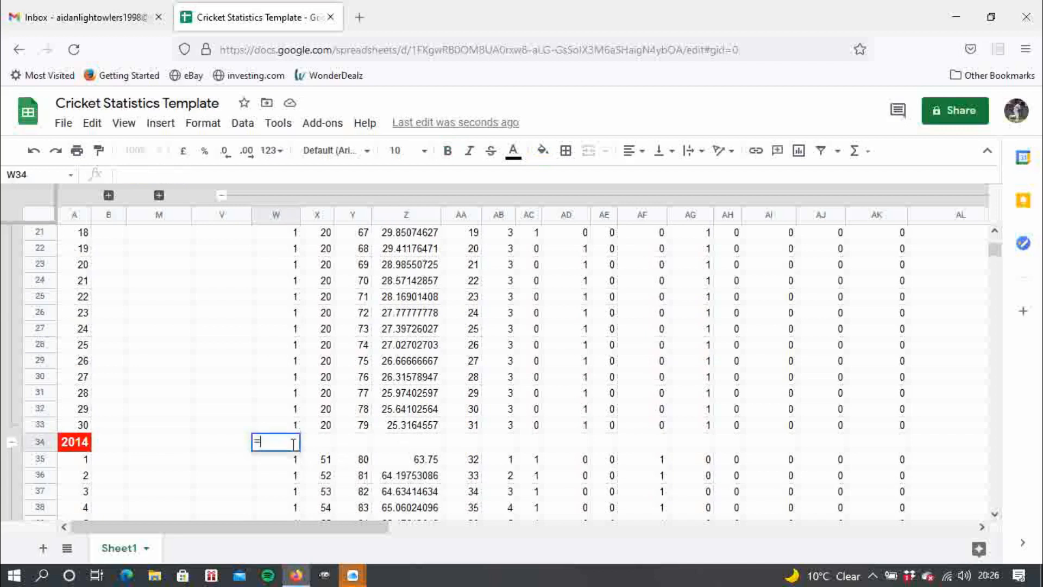
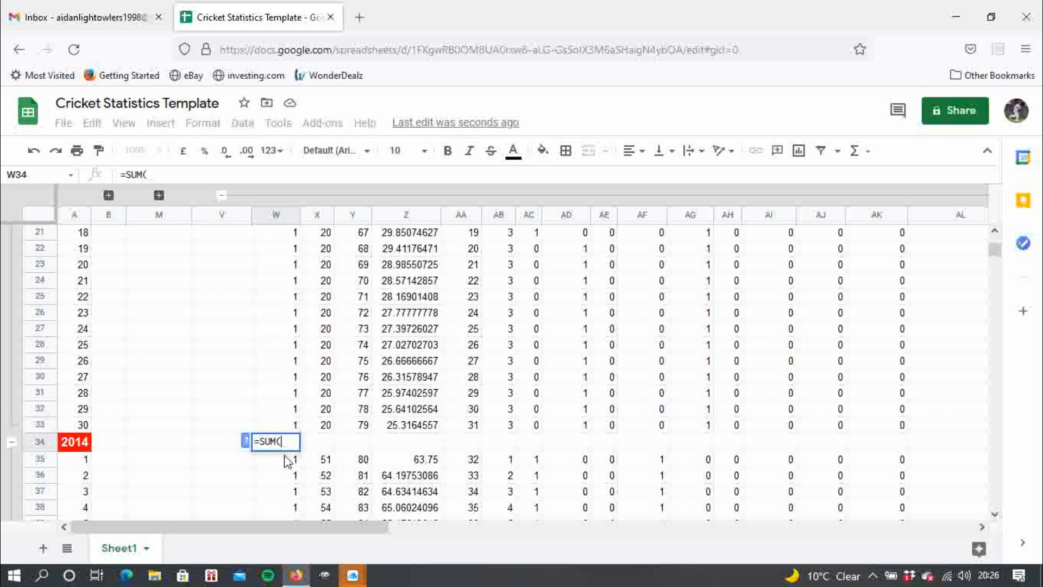
pyautogui.click(288, 461)
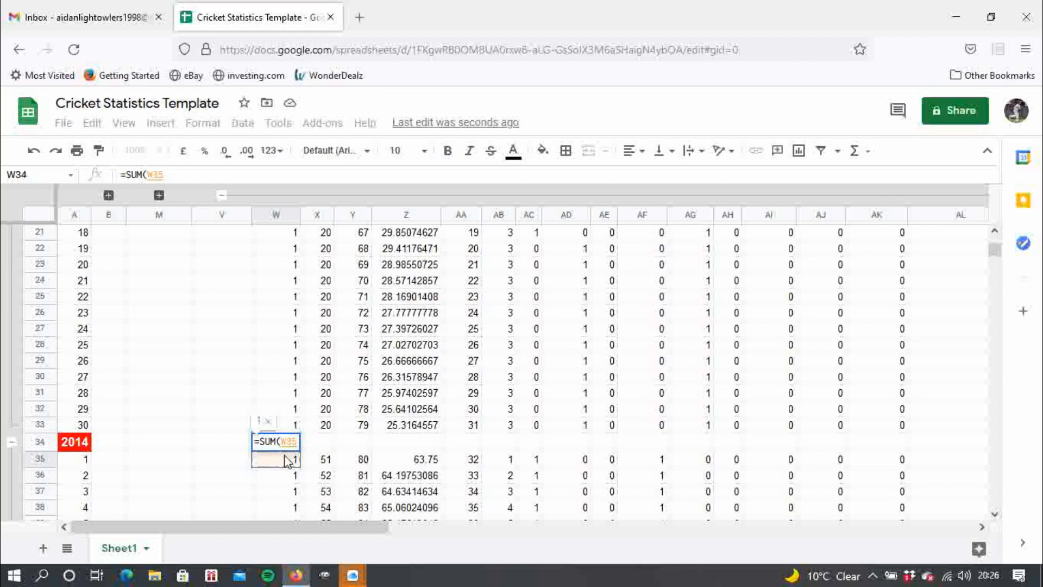
pyautogui.write(':')
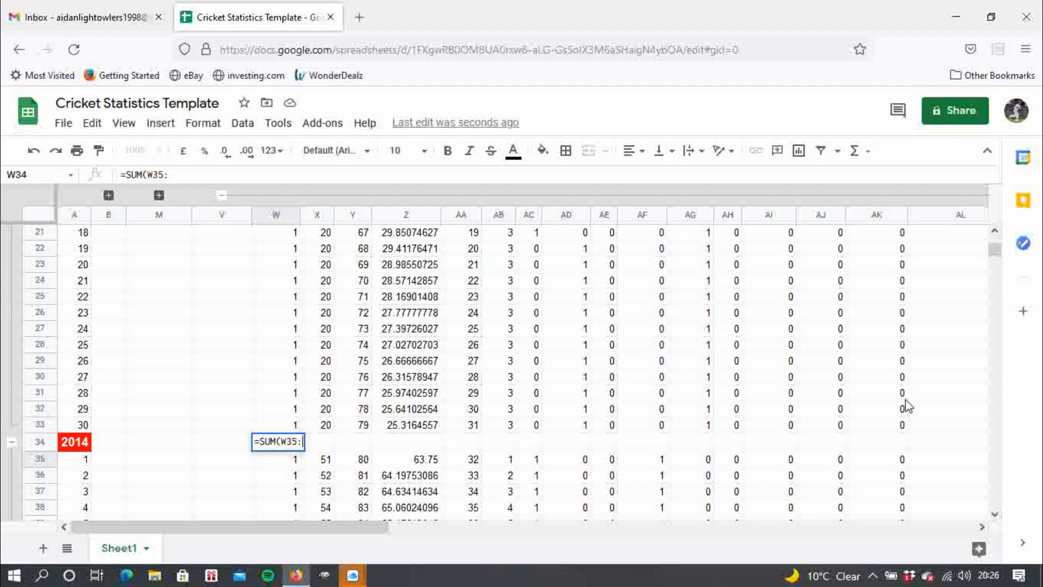
pyautogui.moveTo(994, 251); pyautogui.dragTo(1001, 268)
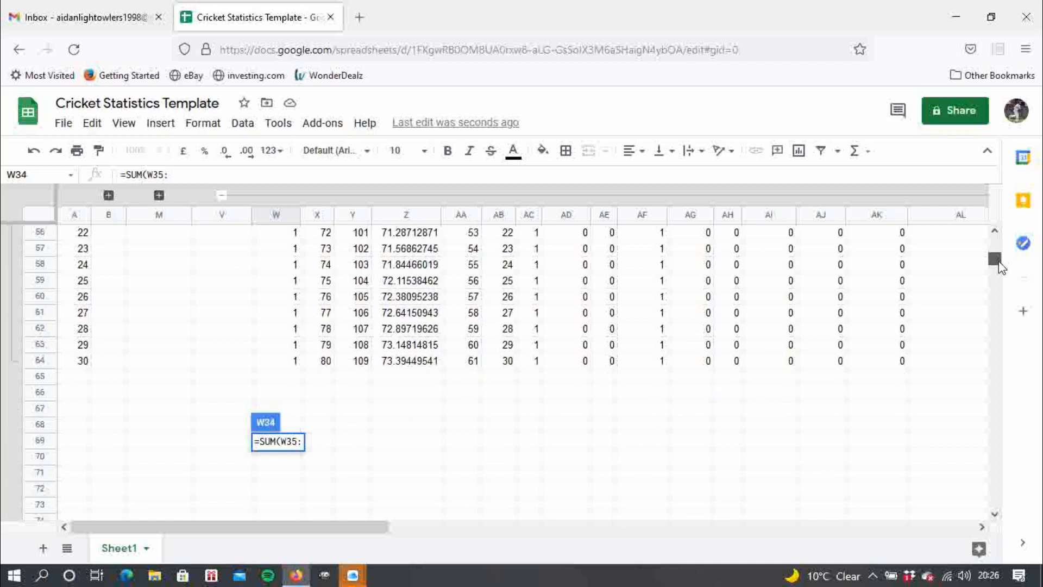
pyautogui.click(268, 362)
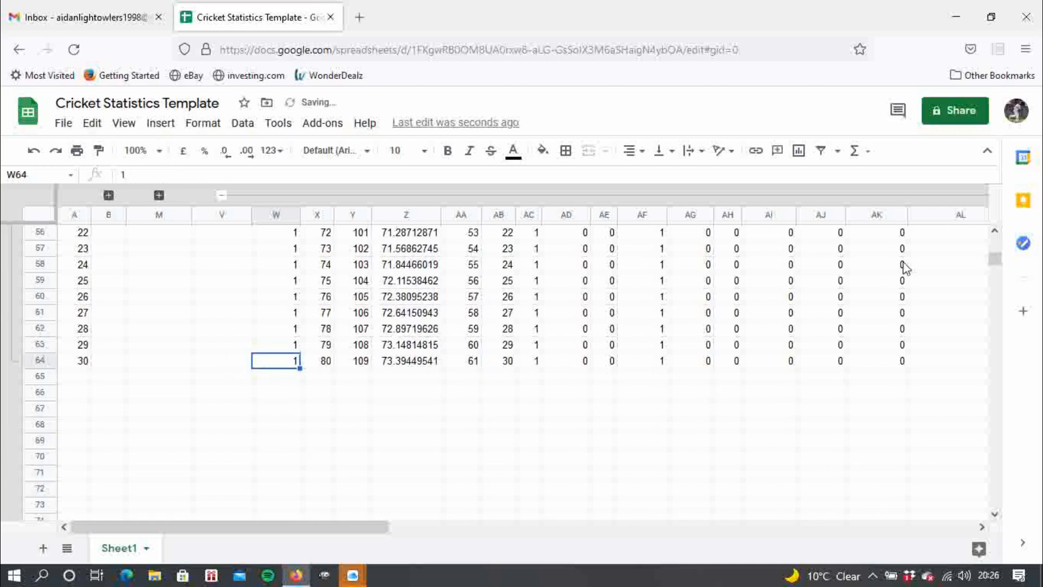
pyautogui.moveTo(995, 266); pyautogui.dragTo(995, 247)
# Complete the range in the 2014 NUMBER total in W34 so the formula is =SUM(W35:W64)
pyautogui.click(291, 490)
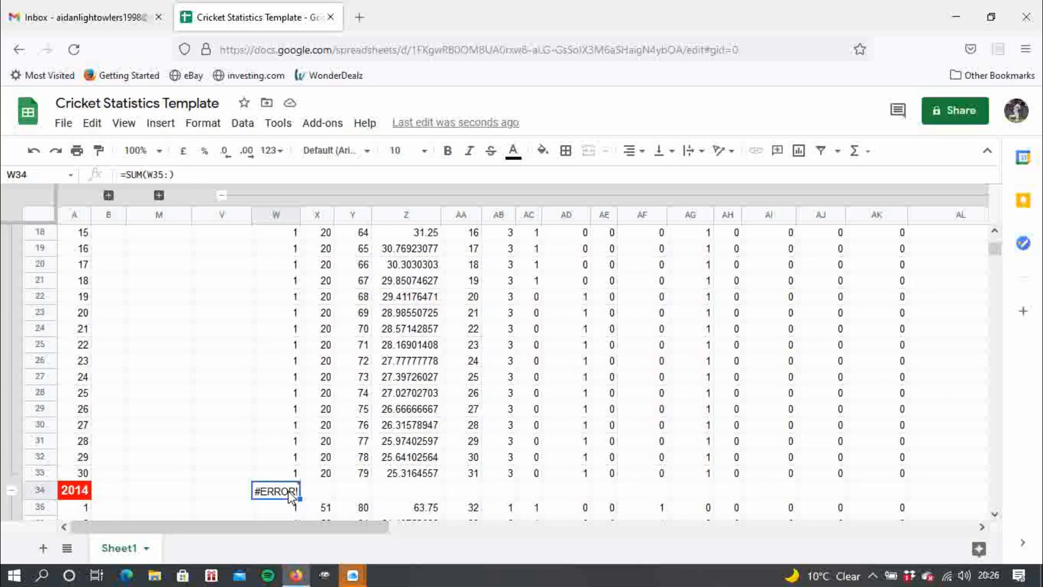
pyautogui.click(169, 174)
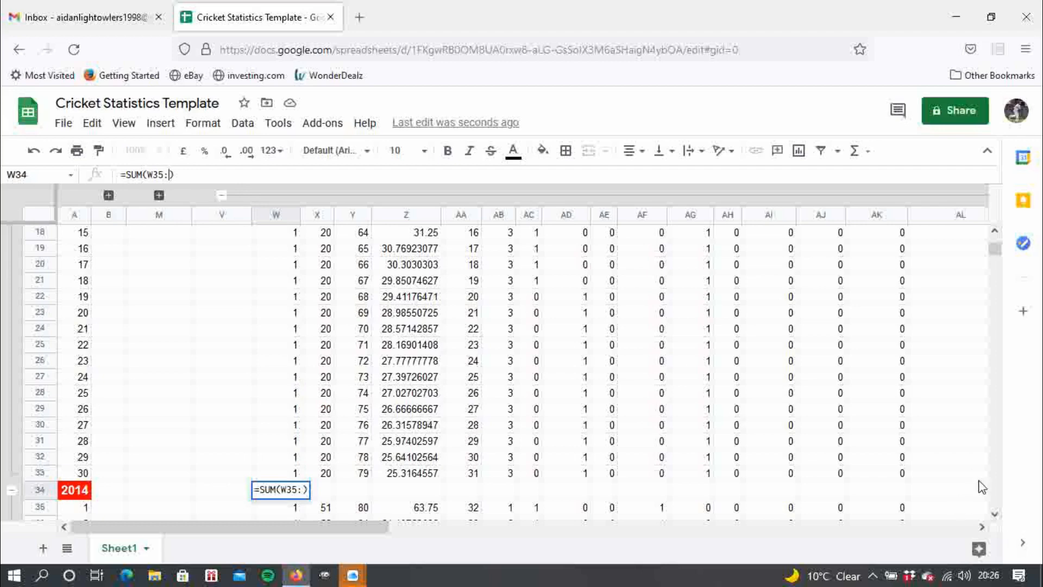
pyautogui.moveTo(994, 515); pyautogui.dragTo(994, 515)
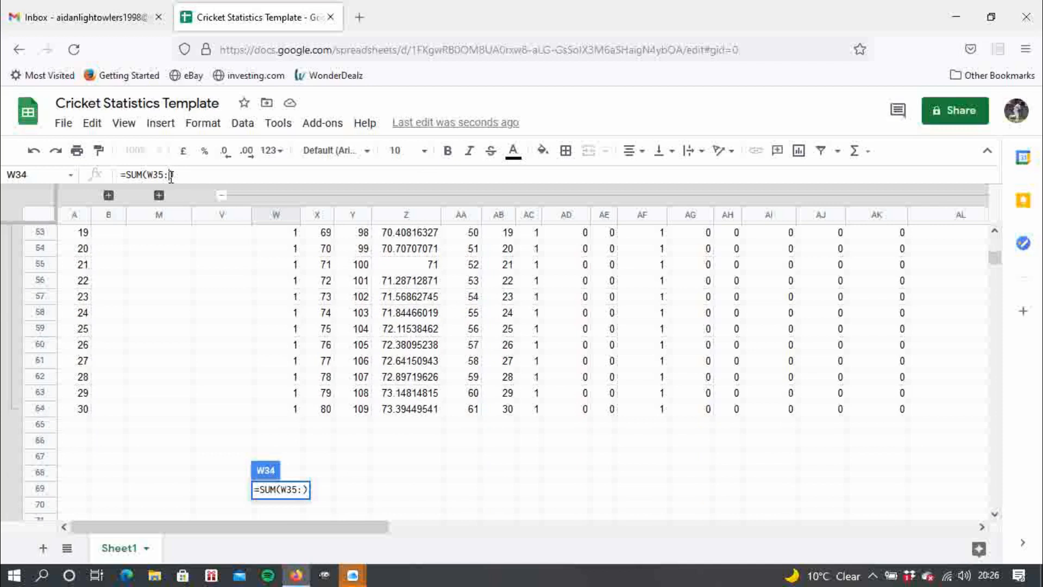
pyautogui.write('W64')
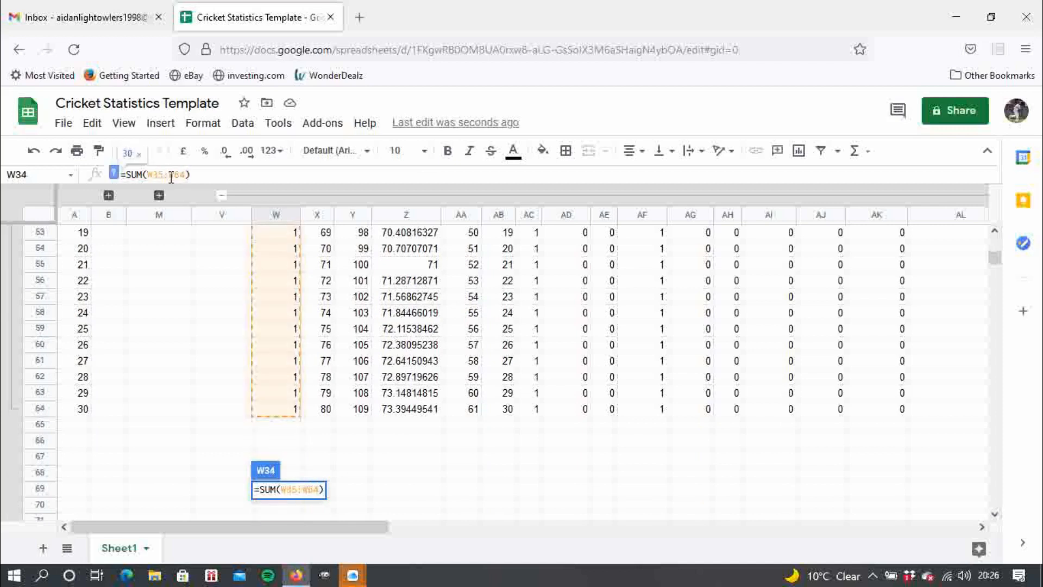
pyautogui.press('Return')
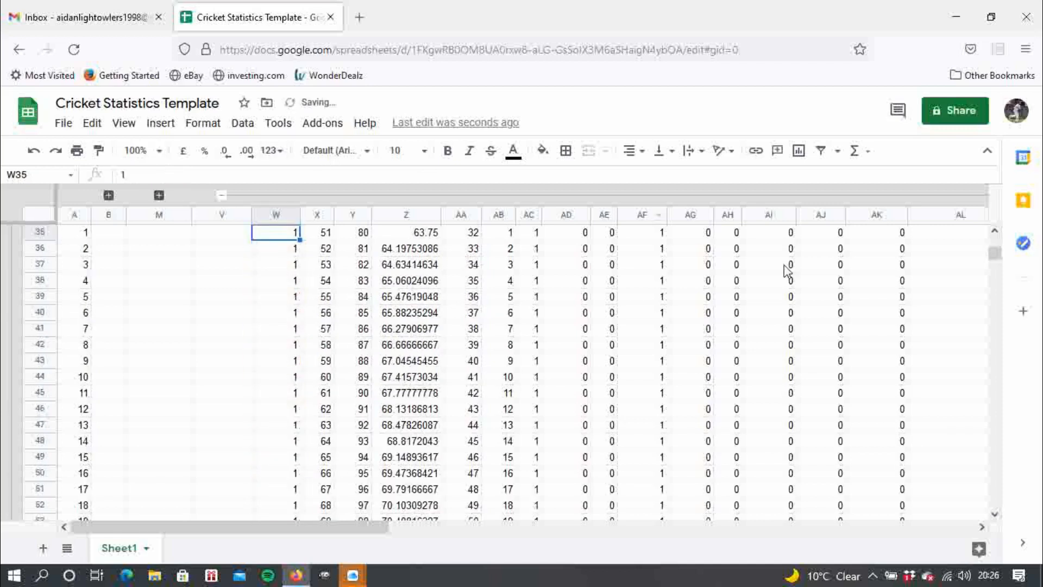
pyautogui.moveTo(994, 252); pyautogui.dragTo(995, 245)
pyautogui.press('Up')
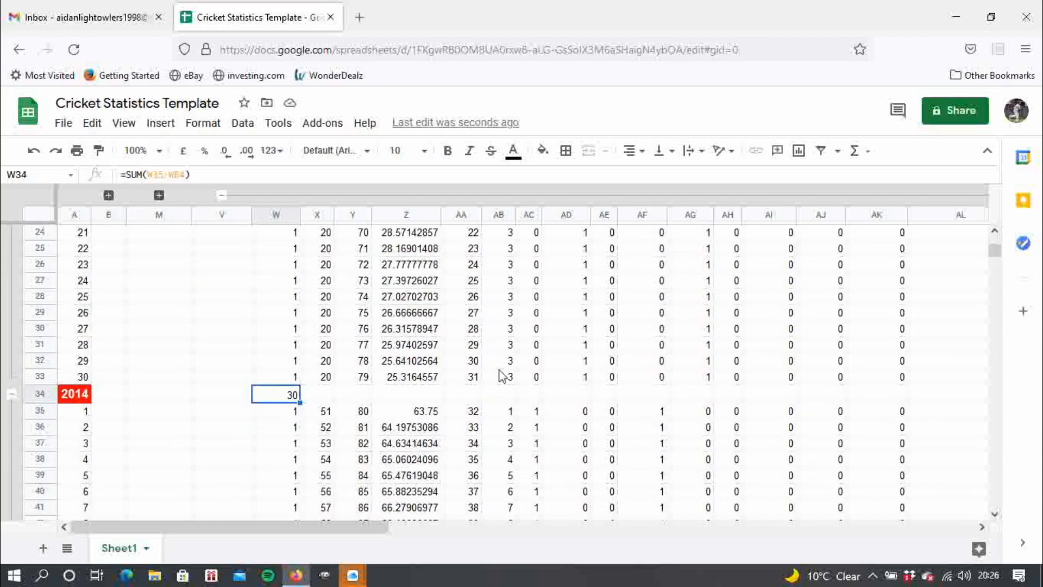
# Give the 2014 NUMBER total in W34 an orange fill and bold text, and copy it across row 34 to AK34
pyautogui.click(544, 154)
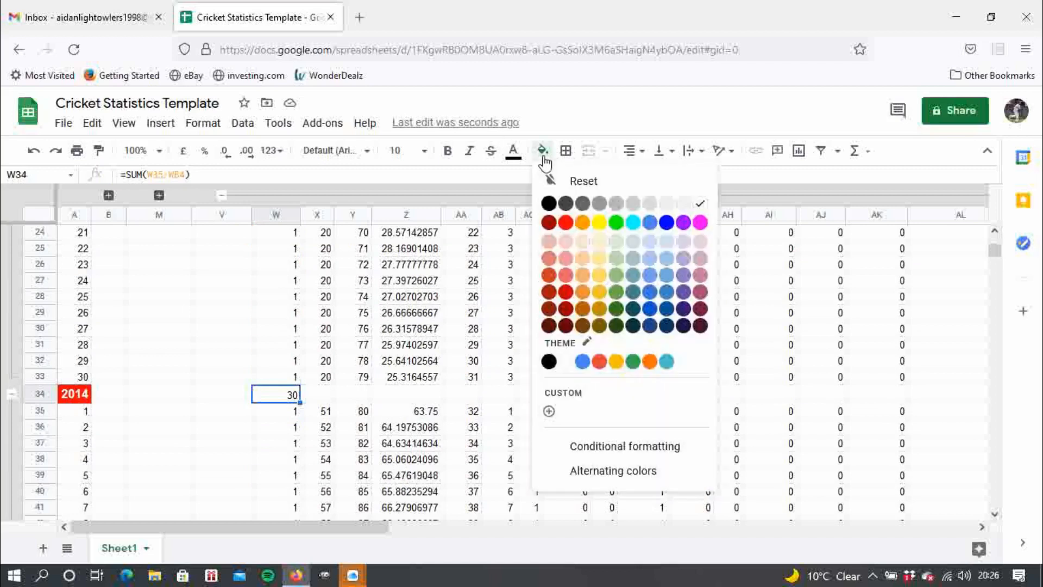
pyautogui.click(582, 223)
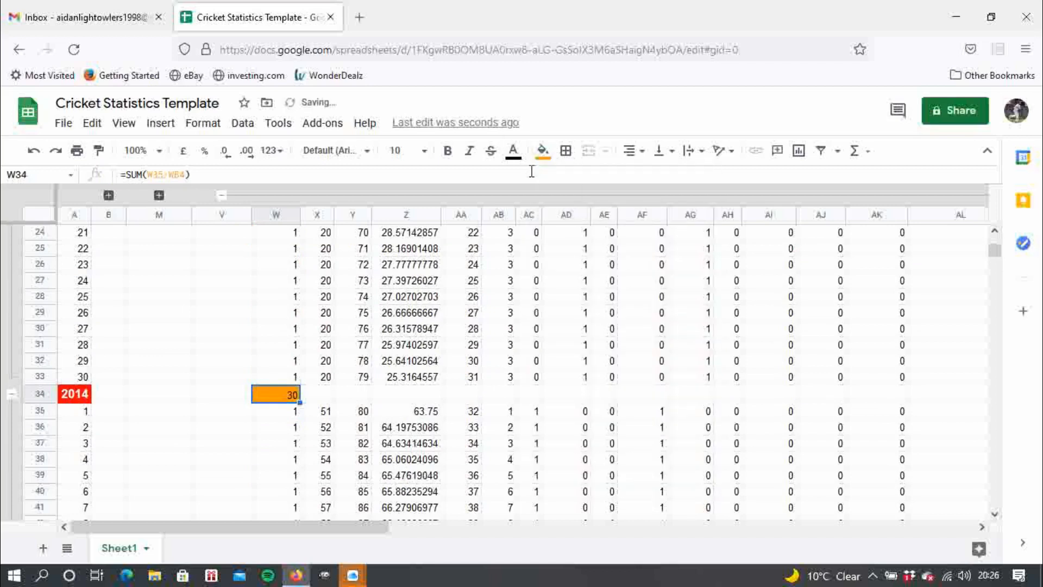
pyautogui.click(448, 152)
pyautogui.moveTo(296, 405); pyautogui.dragTo(885, 383)
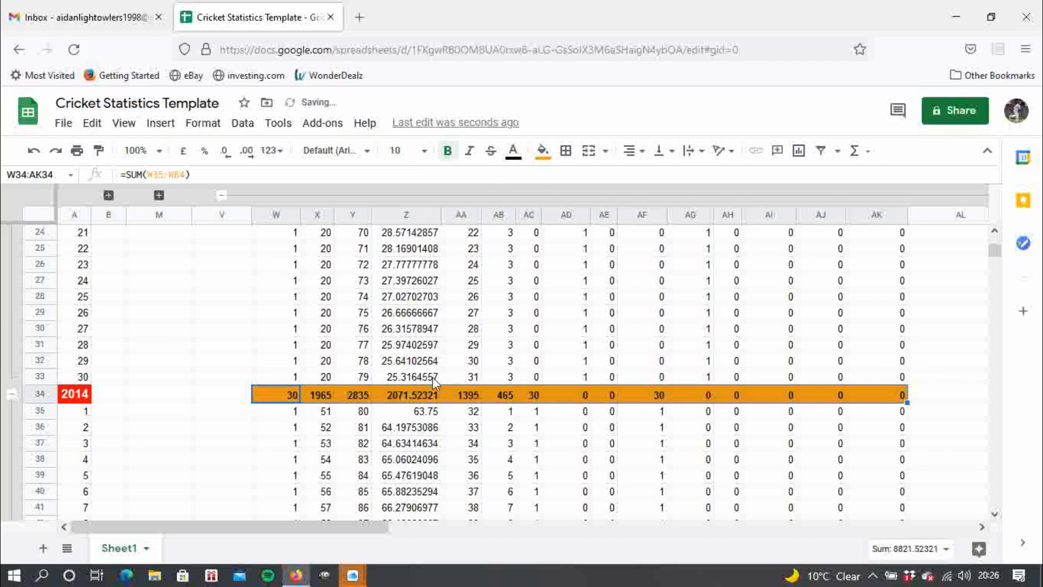
# Replace the sum in the 2014 STRIKE RATE cell Z34 with the formula =(X34*100)/Y34
pyautogui.click(413, 395)
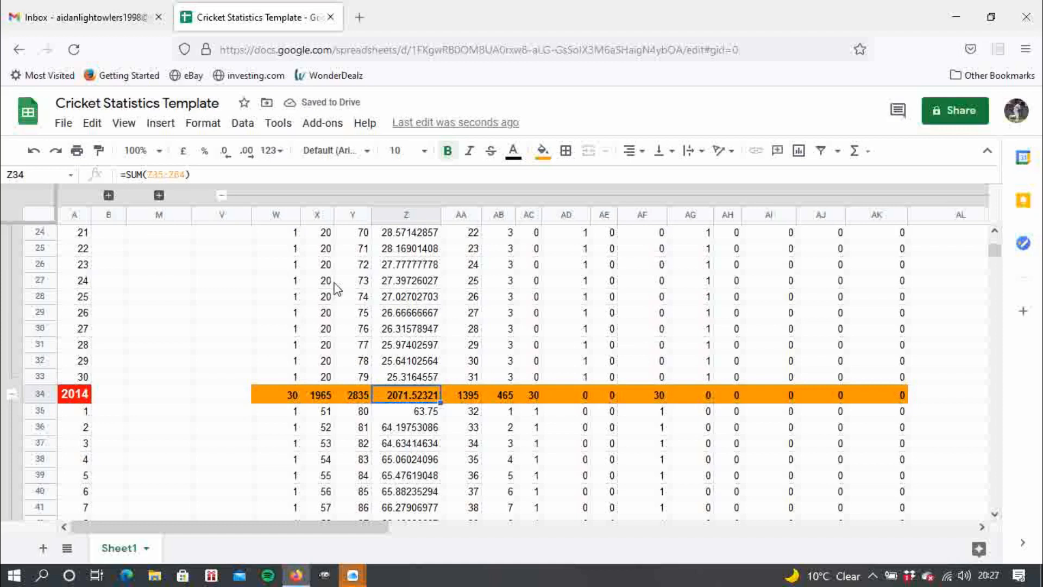
pyautogui.click(212, 175)
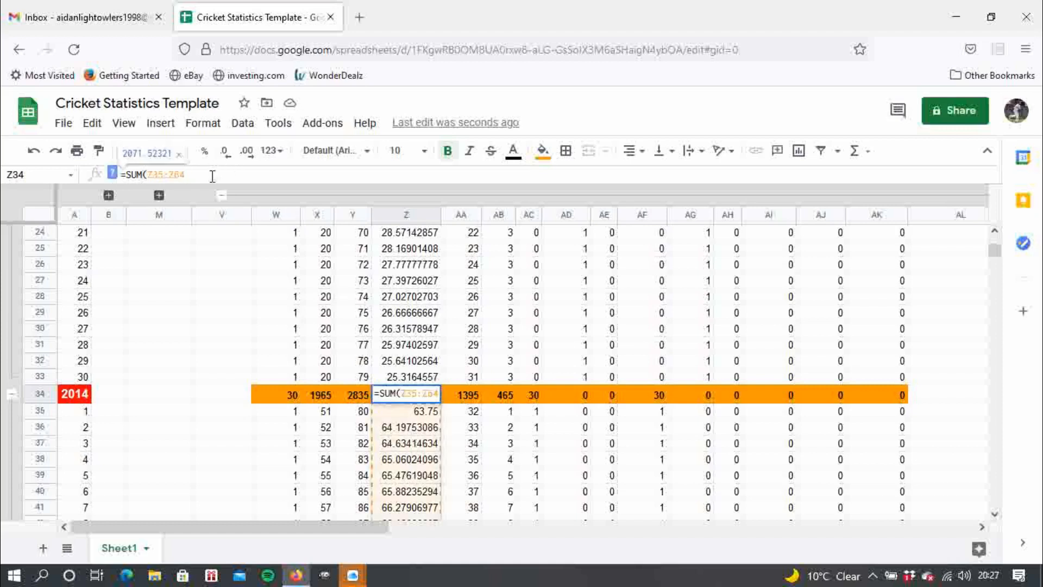
pyautogui.press('BackSpace')
pyautogui.press('BackSpace')
pyautogui.press('BackSpace')
pyautogui.press('BackSpace')
pyautogui.press('BackSpace')
pyautogui.press('BackSpace')
pyautogui.press('BackSpace')
pyautogui.press('BackSpace')
pyautogui.press('BackSpace')
pyautogui.press('BackSpace')
pyautogui.press('BackSpace')
pyautogui.press('BackSpace')
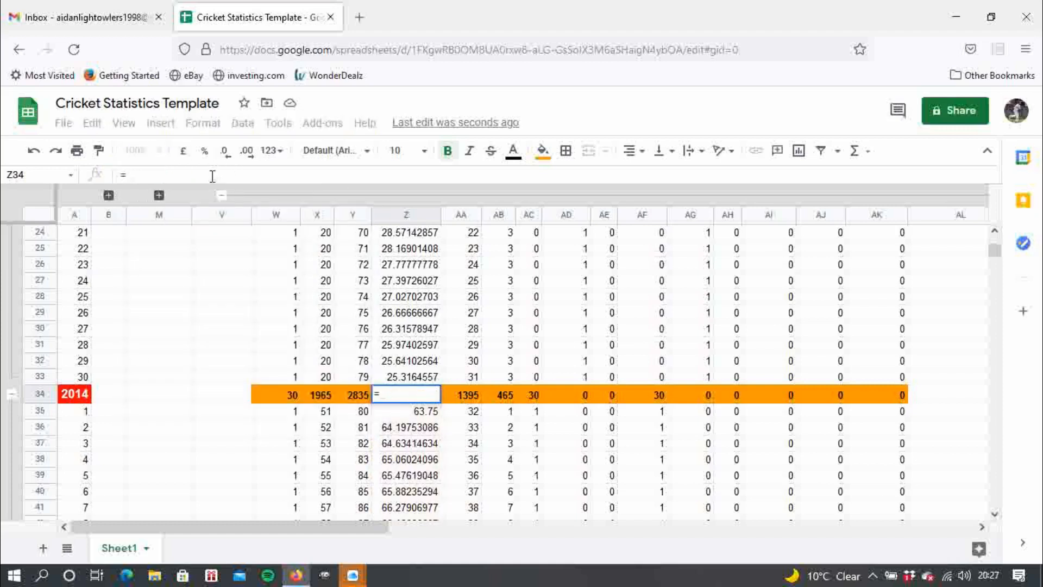
pyautogui.write('(')
pyautogui.click(315, 395)
pyautogui.write('*')
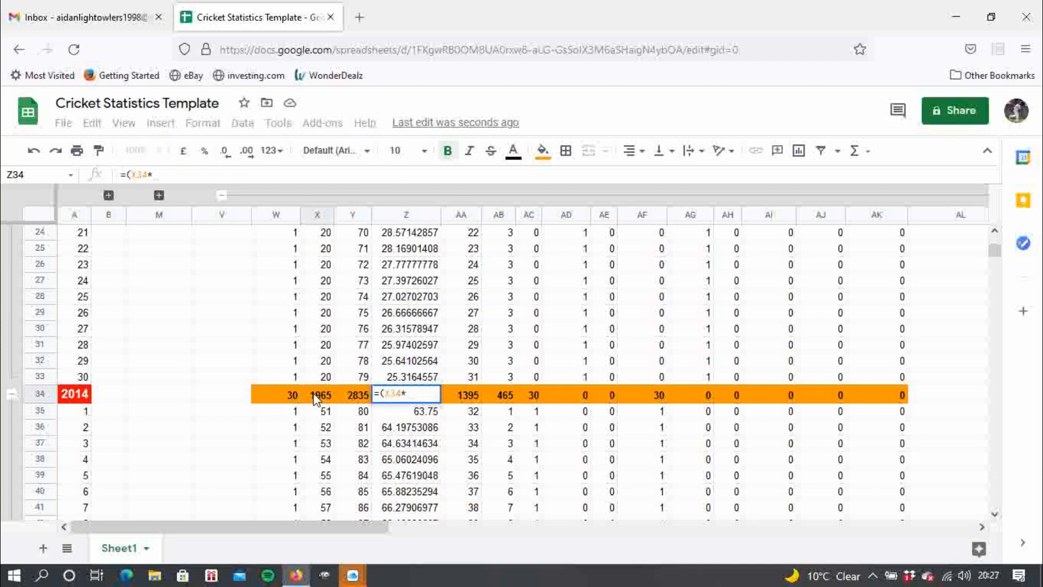
pyautogui.write('100')
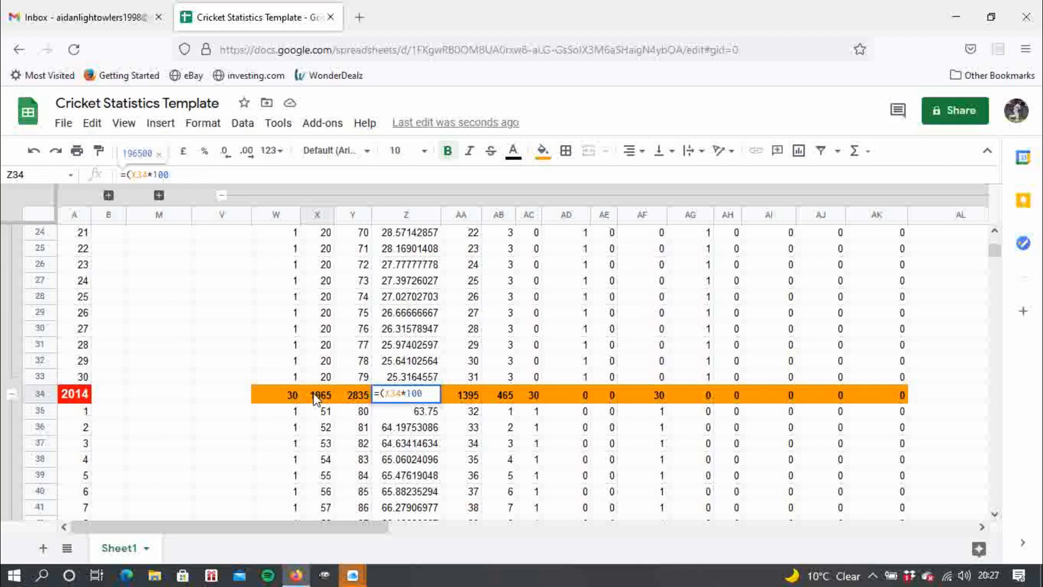
pyautogui.write(')/')
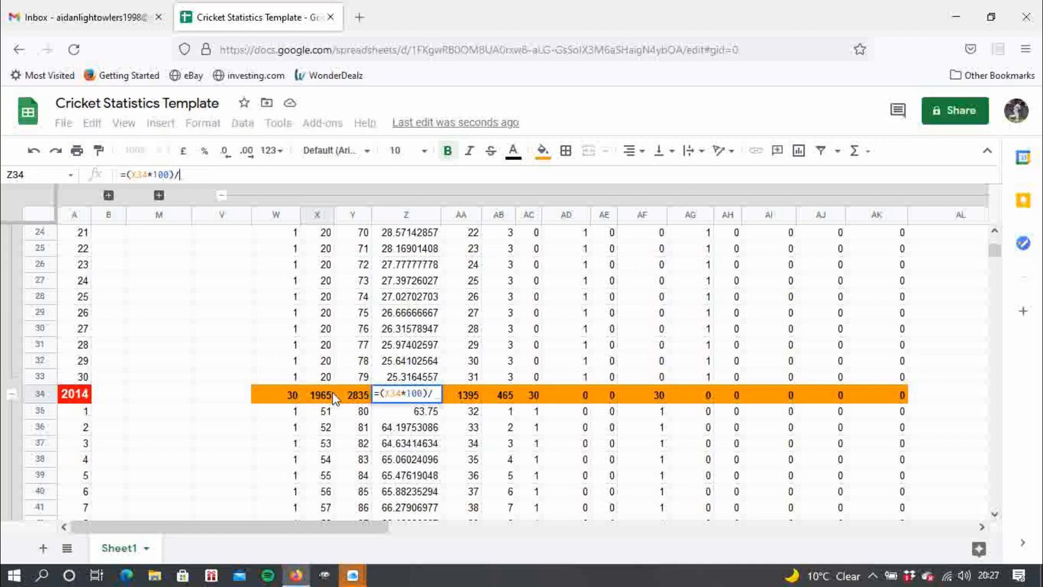
pyautogui.click(350, 399)
pyautogui.press('Return')
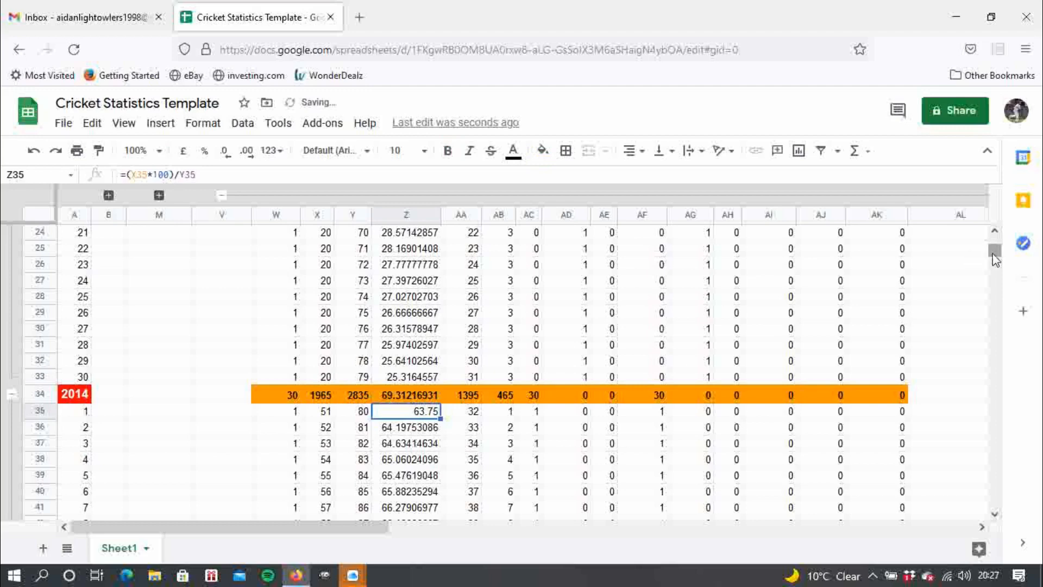
# Collapse the 2013 rows and enter a bold overall batting NUMBER total in W1 with the formula =SUM(W3,W34)
pyautogui.moveTo(994, 254); pyautogui.dragTo(994, 239)
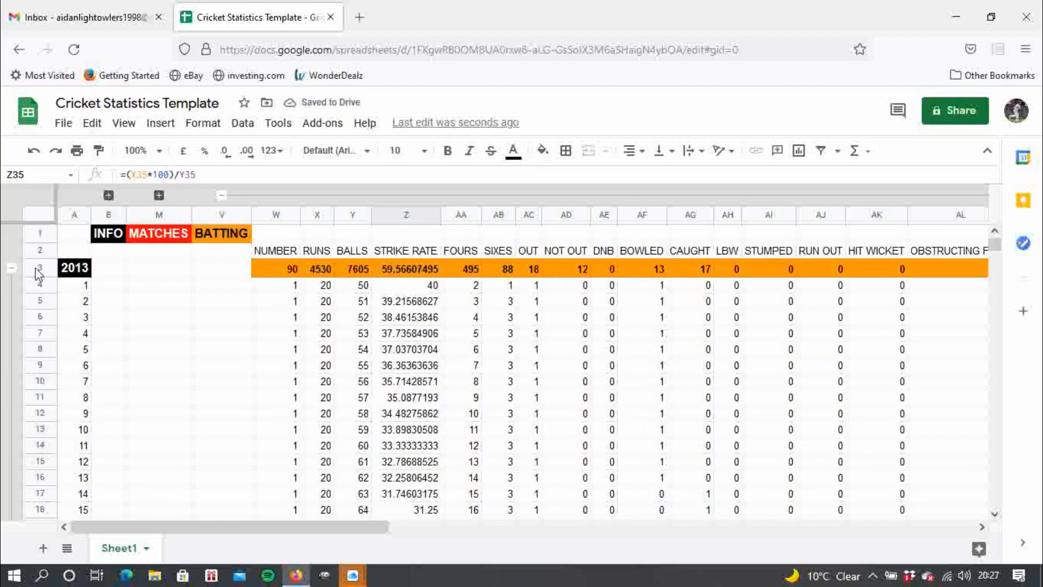
pyautogui.click(11, 267)
pyautogui.click(275, 236)
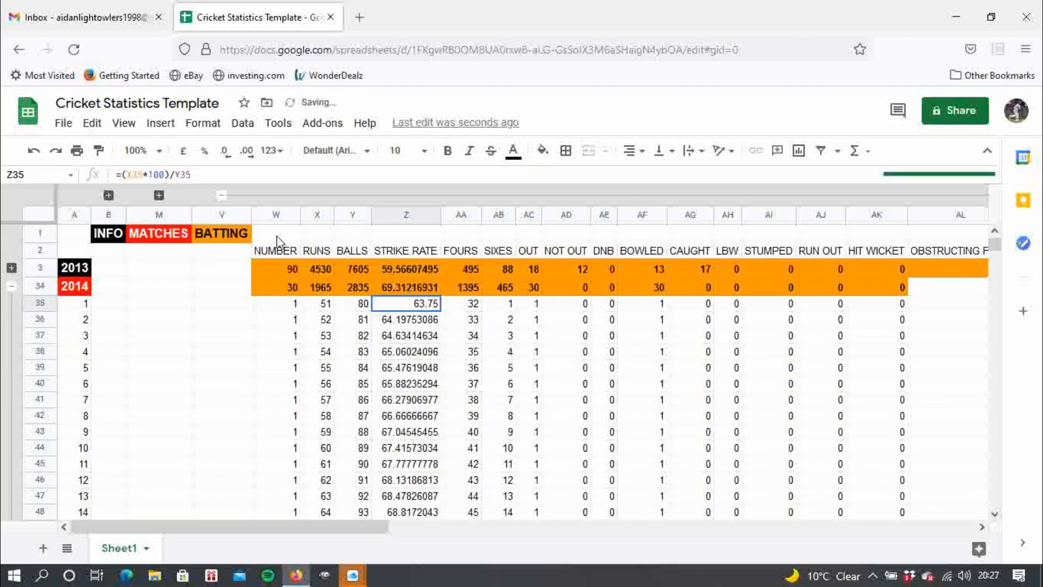
pyautogui.write('=')
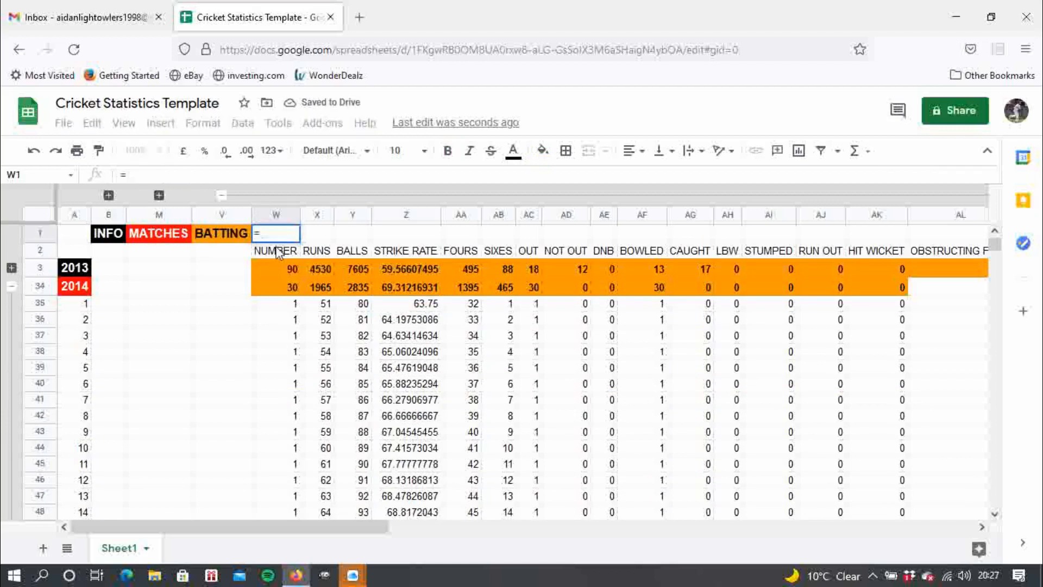
pyautogui.write('SUM(')
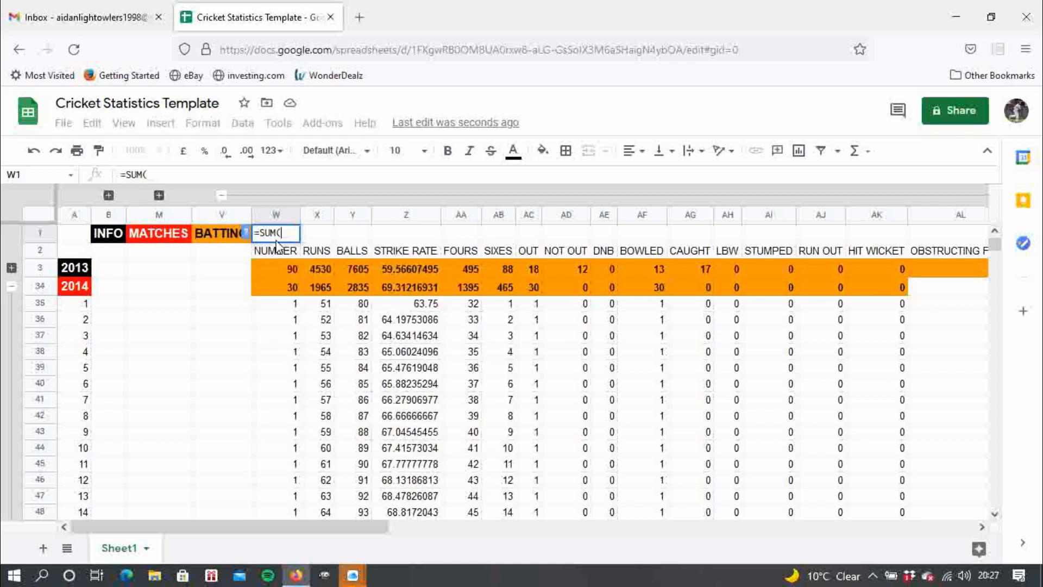
pyautogui.click(278, 268)
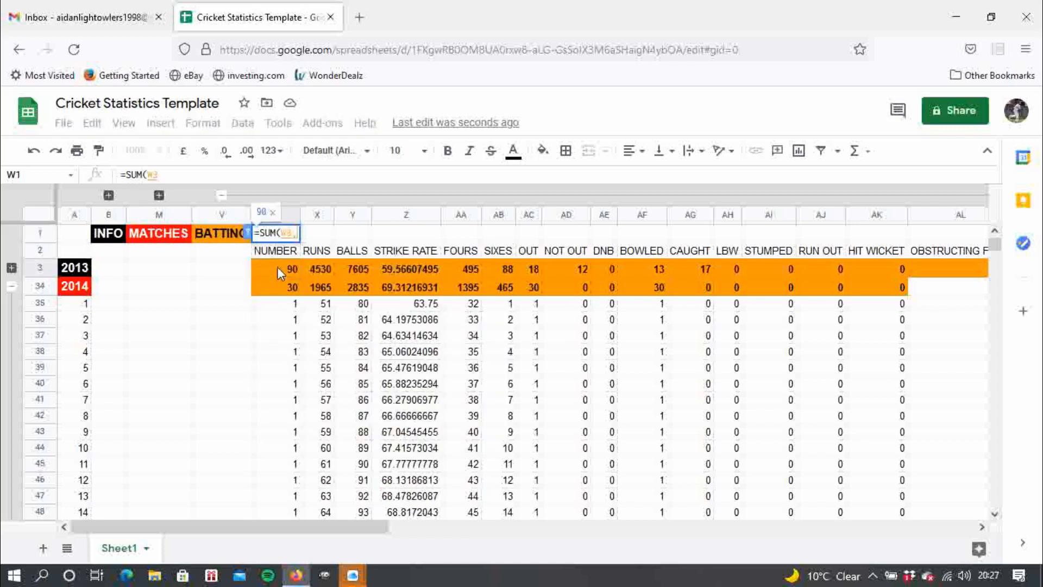
pyautogui.write(',')
pyautogui.click(278, 288)
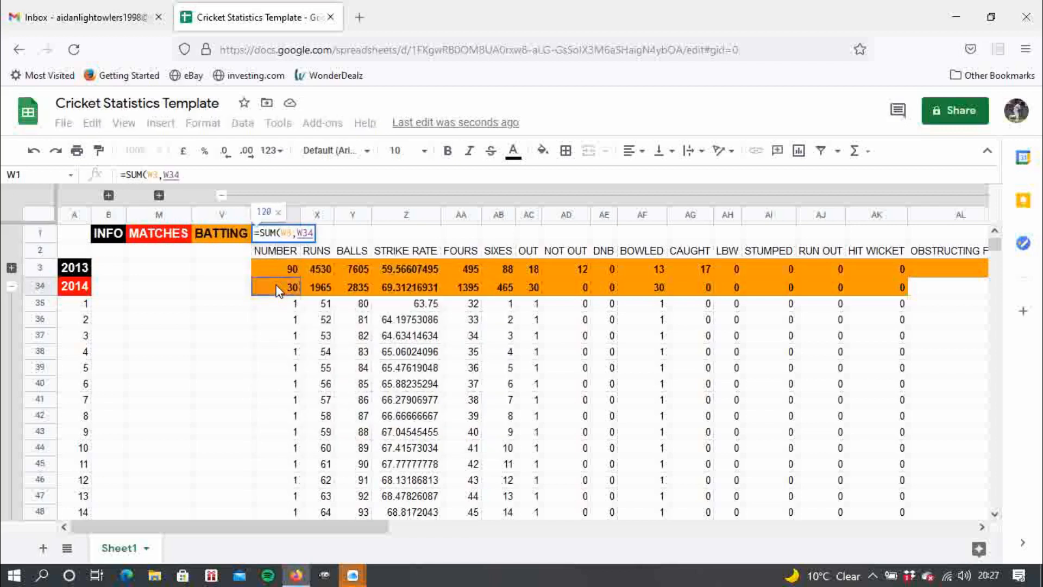
pyautogui.write(')')
pyautogui.press('Return')
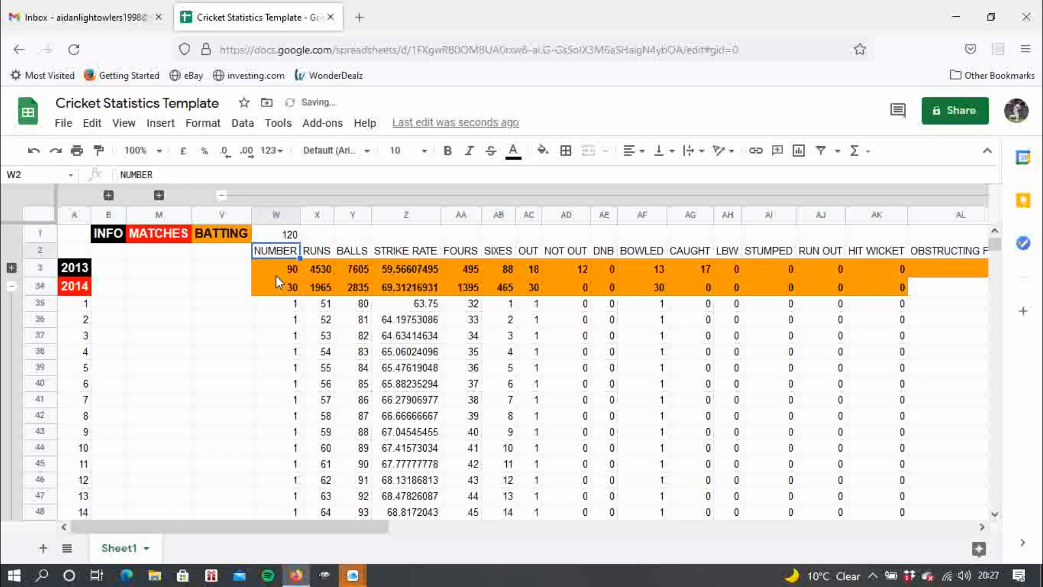
pyautogui.press('Up')
pyautogui.click(447, 150)
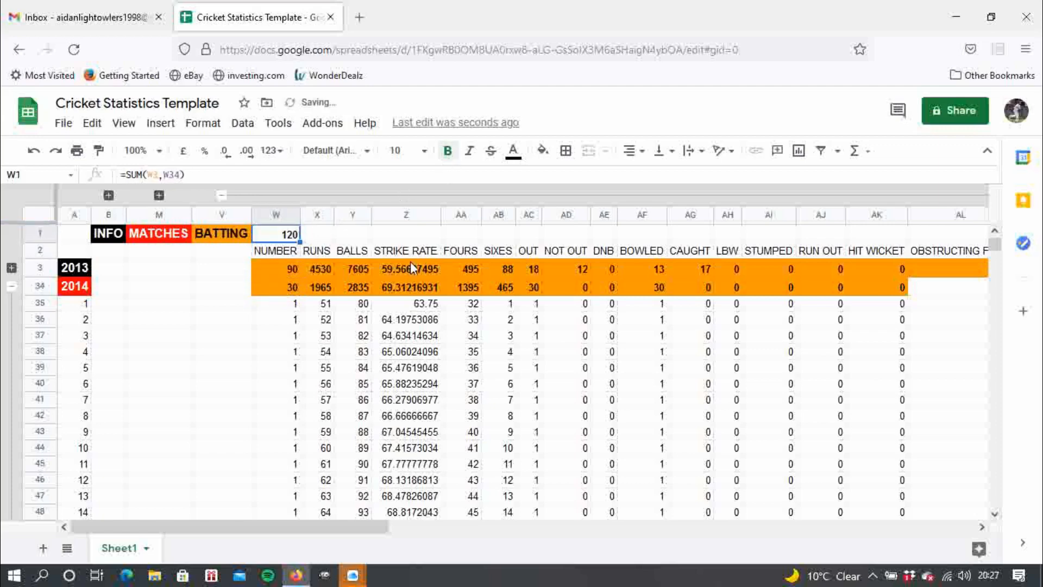
# Extend the formatted 2014 batting totals in row 34 from AK34 to the 100 column in AR34
pyautogui.click(471, 288)
pyautogui.moveTo(641, 276); pyautogui.dragTo(867, 296)
pyautogui.moveTo(481, 526); pyautogui.dragTo(262, 509)
# Copy the overall NUMBER total in W1 across row 1 to the 100 column in AR1
pyautogui.click(268, 234)
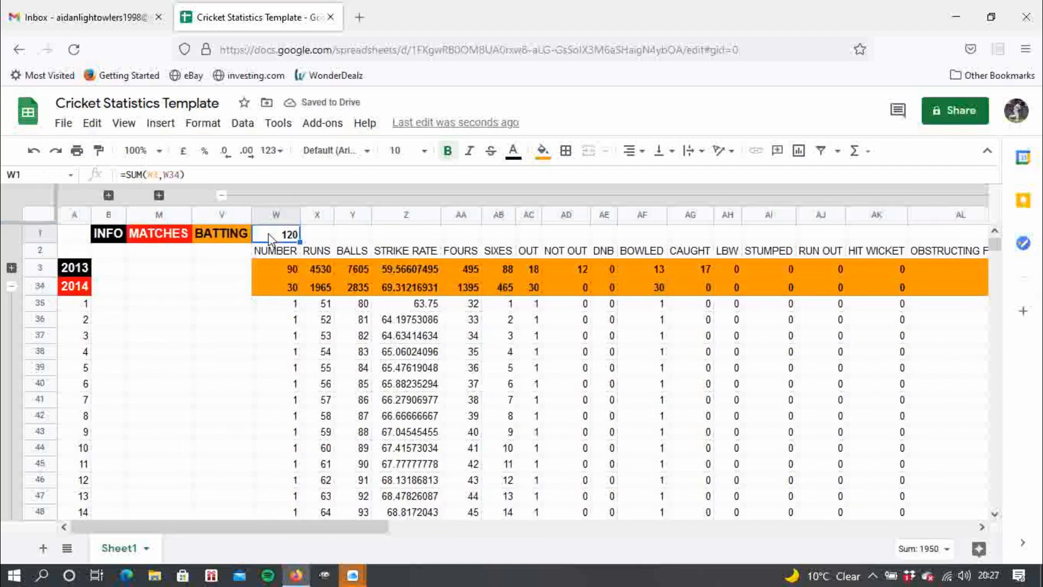
pyautogui.moveTo(298, 238); pyautogui.dragTo(971, 245)
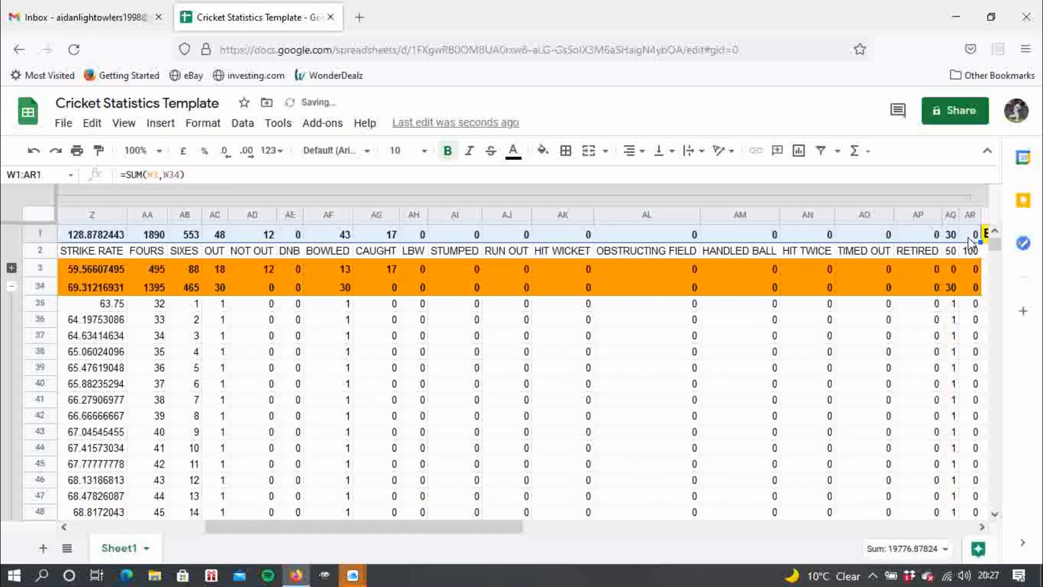
pyautogui.click(195, 235)
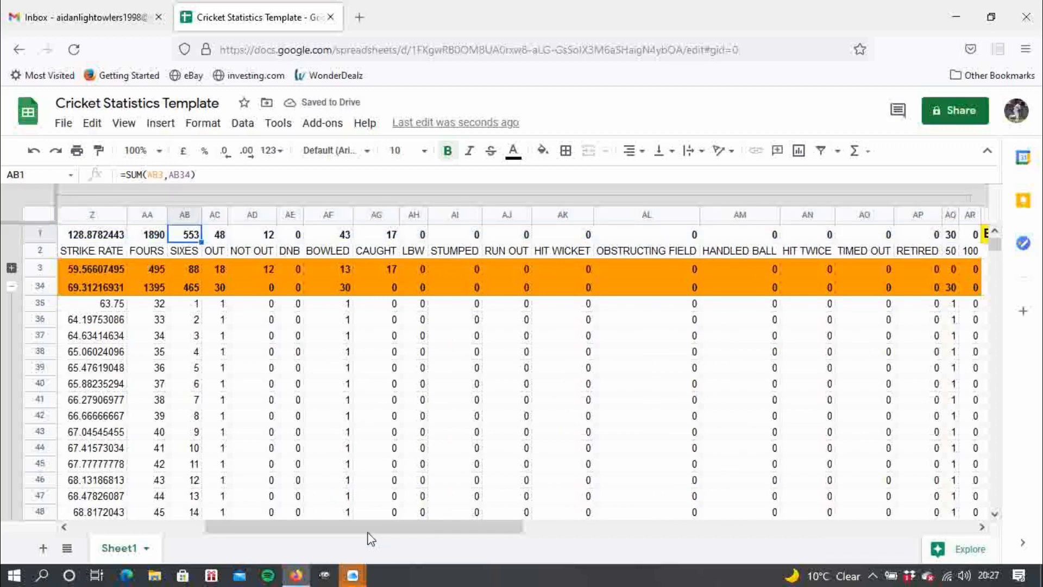
pyautogui.moveTo(369, 528); pyautogui.dragTo(197, 506)
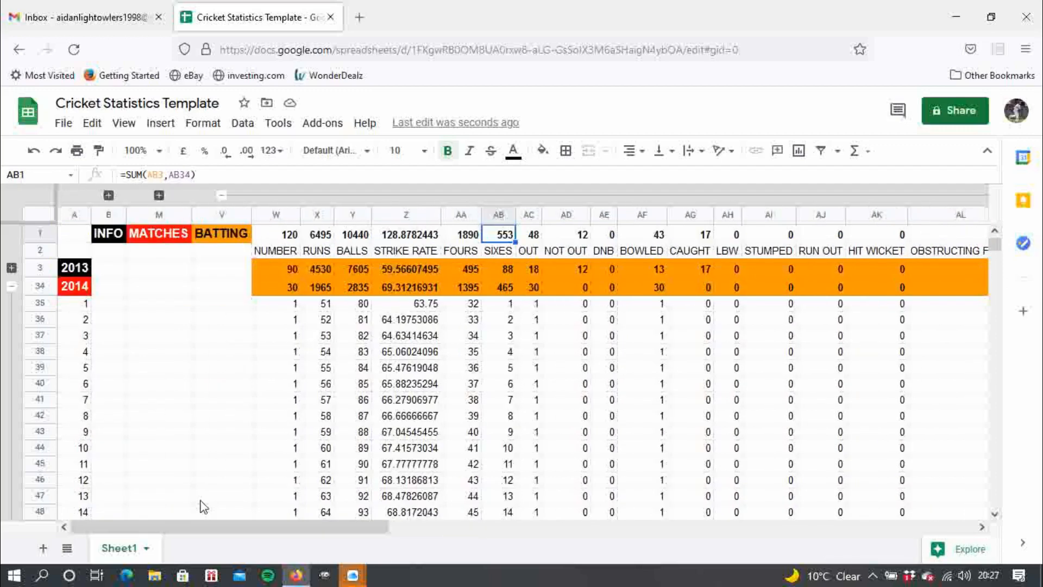
# Replace the sum in the overall STRIKE RATE cell Z1 with the formula =(X1*100)/Y1
pyautogui.click(405, 215)
pyautogui.click(402, 234)
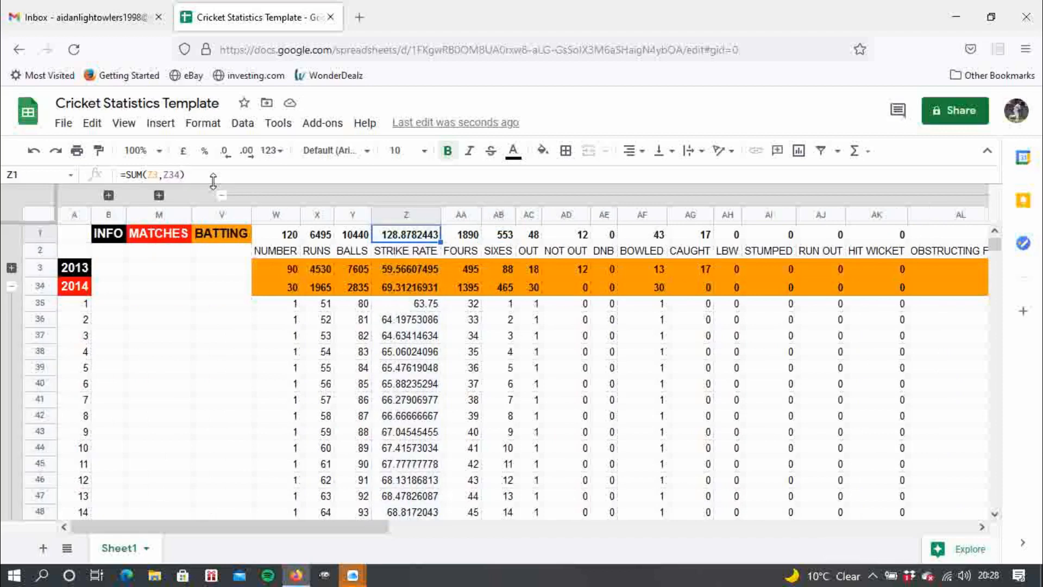
pyautogui.moveTo(212, 177); pyautogui.dragTo(47, 174)
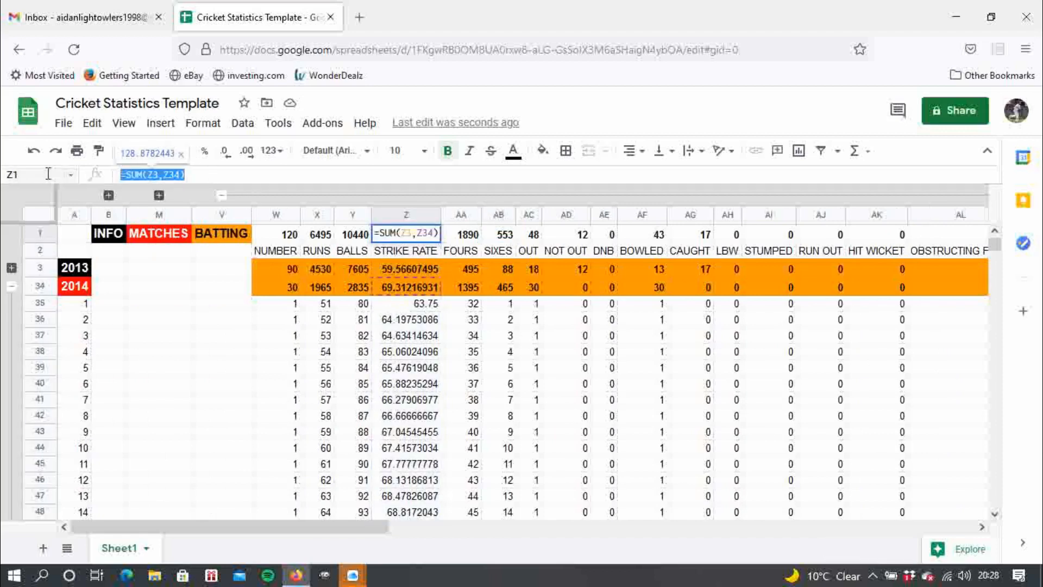
pyautogui.write('=')
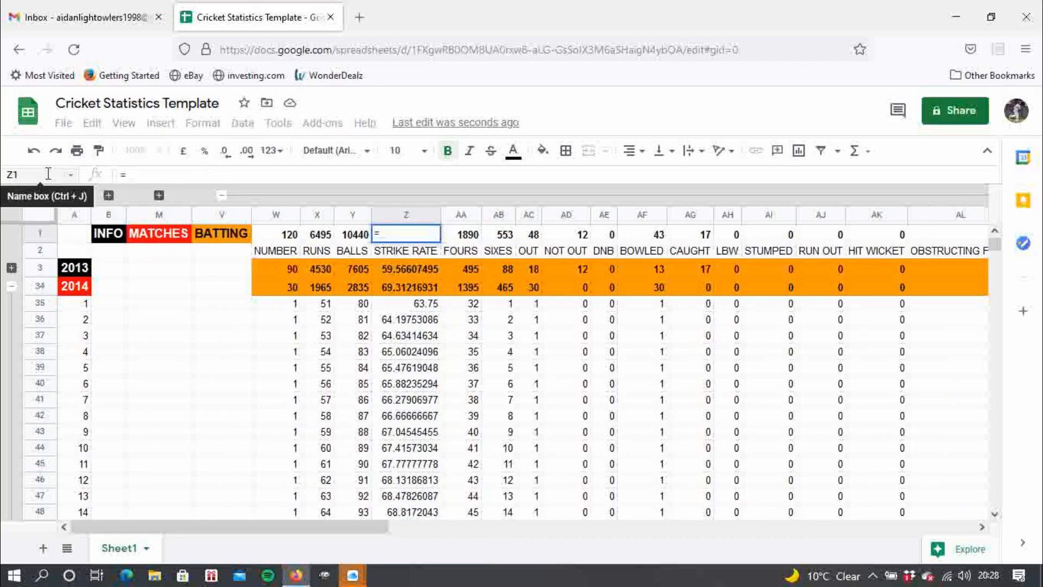
pyautogui.click(328, 235)
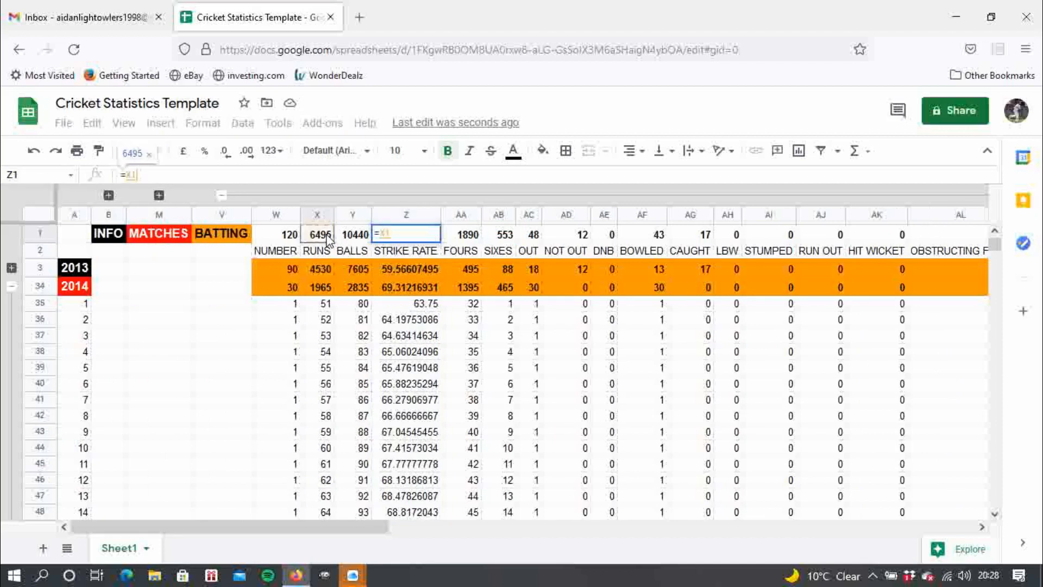
pyautogui.press('BackSpace')
pyautogui.press('BackSpace')
pyautogui.write('(')
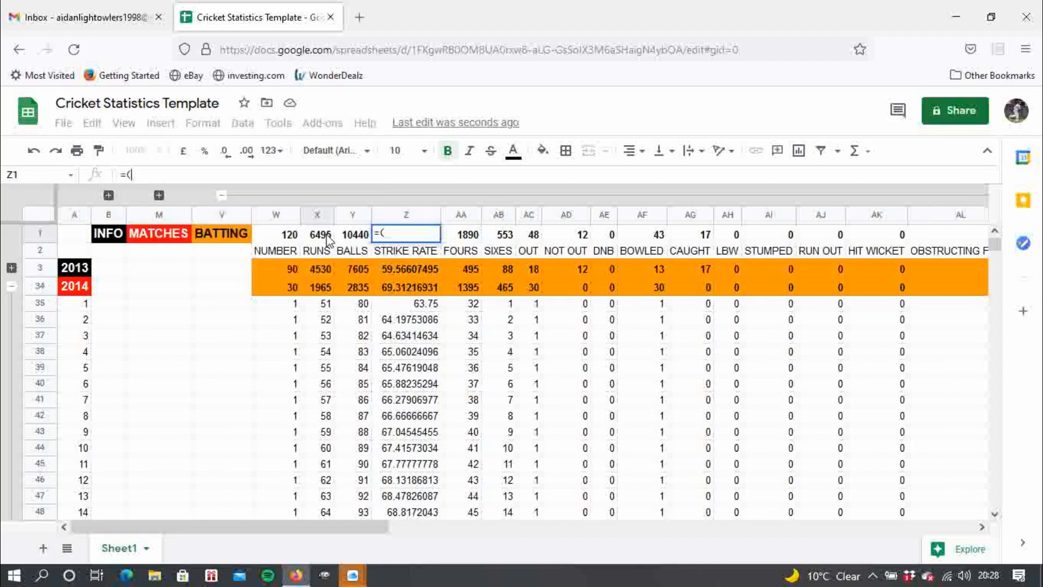
pyautogui.click(319, 236)
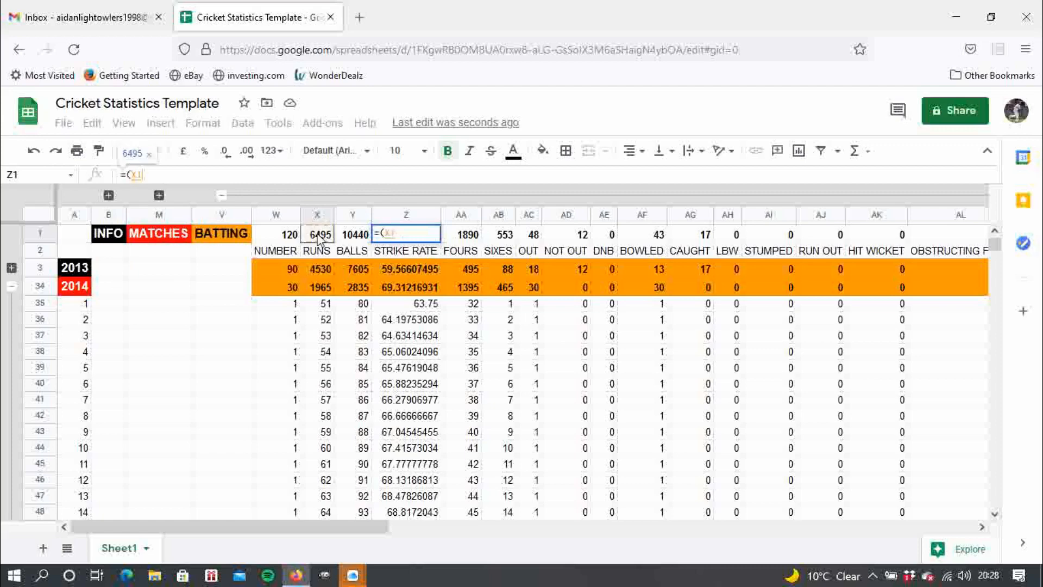
pyautogui.write('*100')
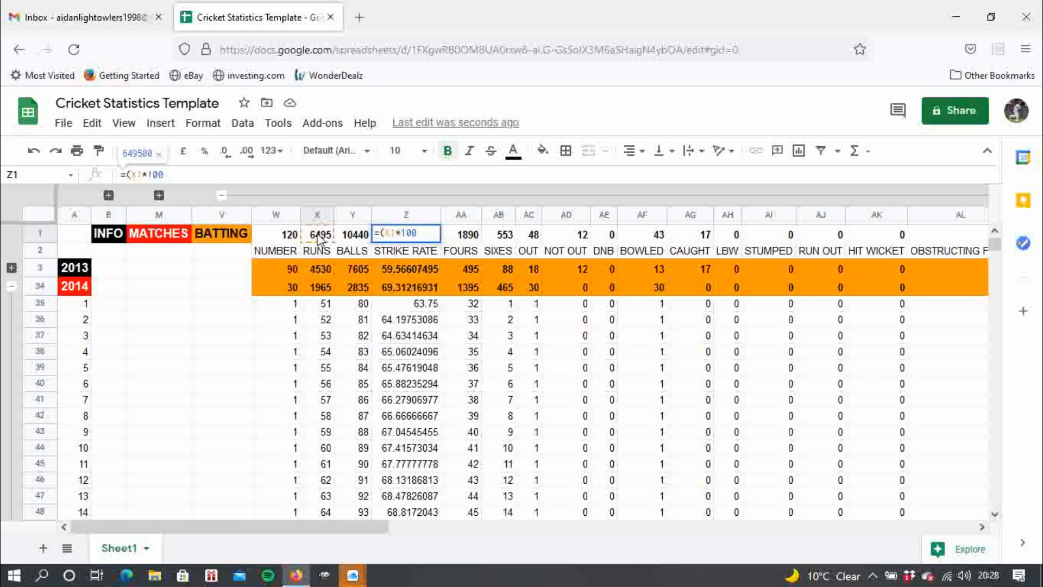
pyautogui.write(')/')
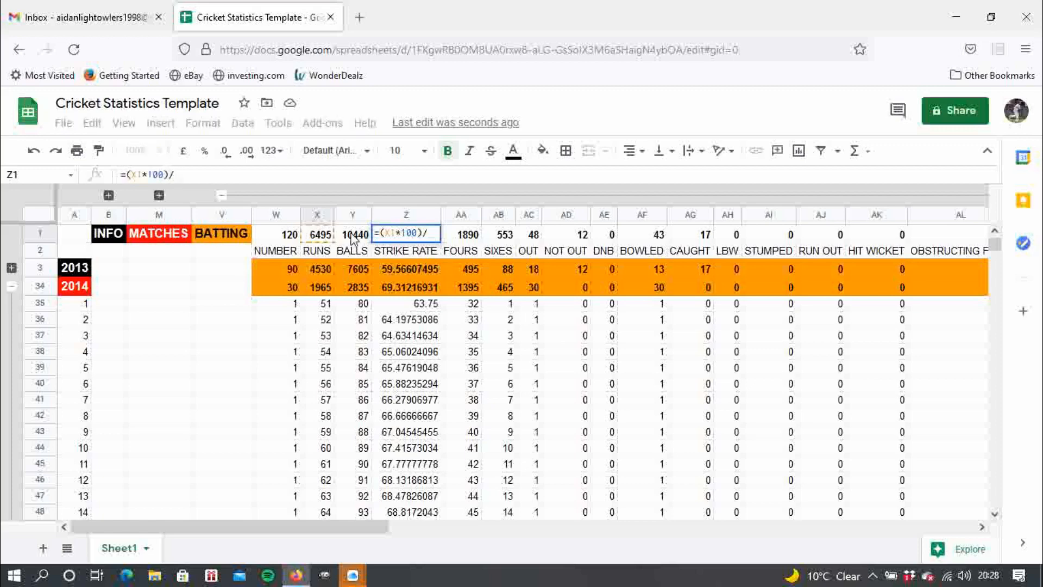
pyautogui.click(354, 237)
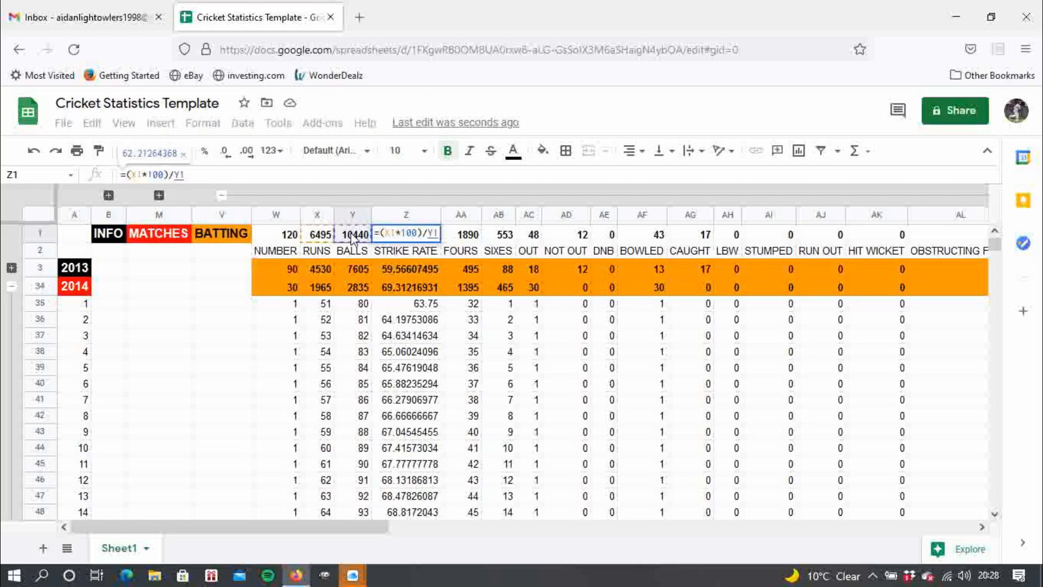
pyautogui.press('Return')
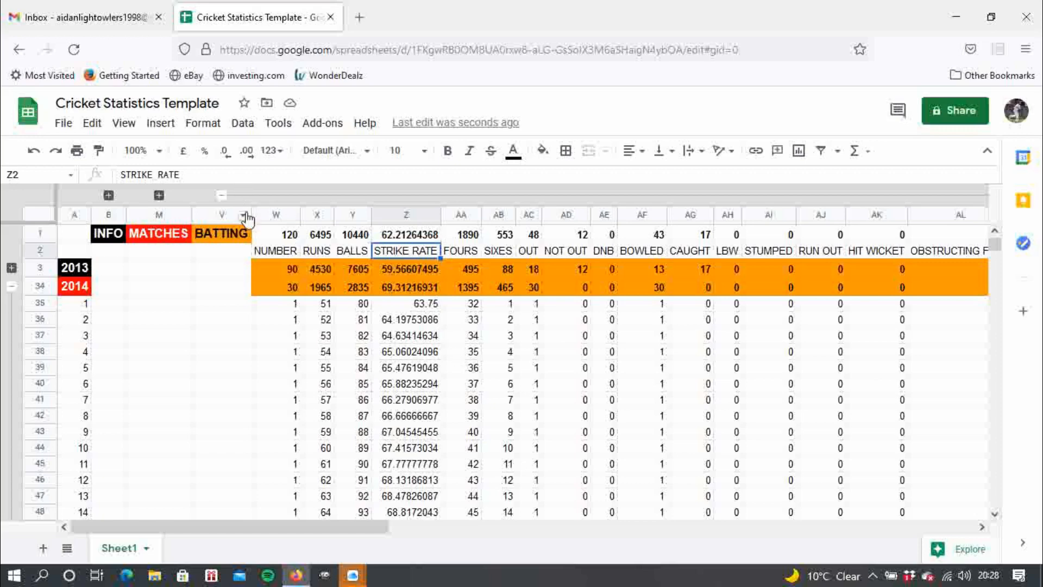
# Collapse the BATTING columns and expand the 2013 rows to reach cell AT5 in the bowling BALLS column
pyautogui.click(222, 195)
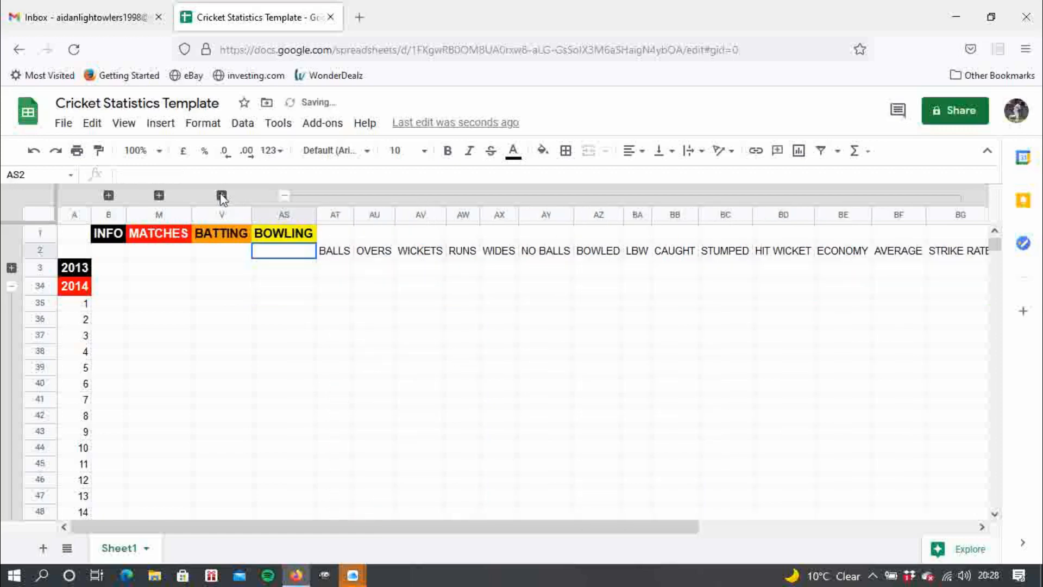
pyautogui.click(11, 267)
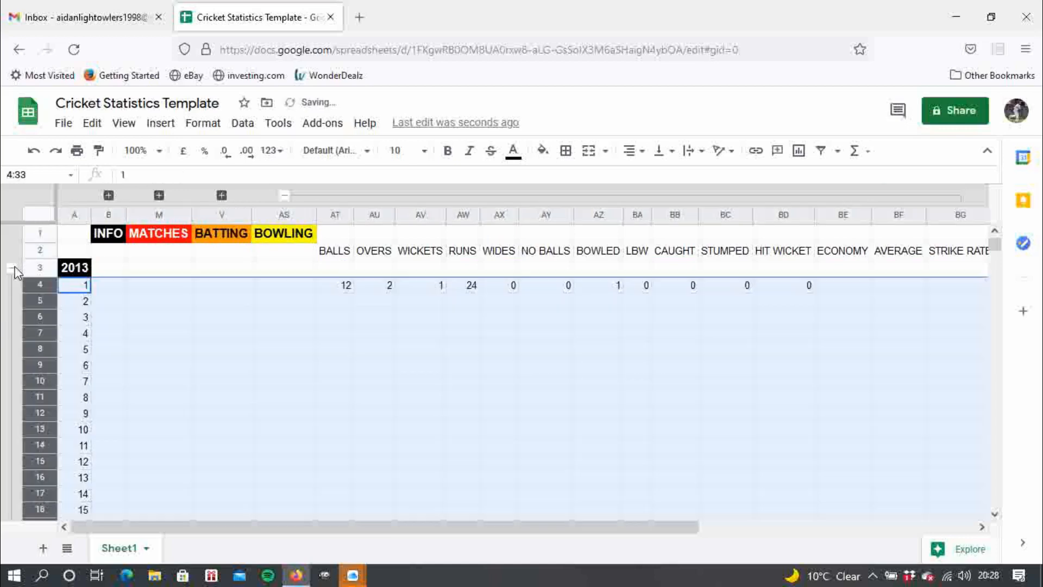
pyautogui.click(347, 301)
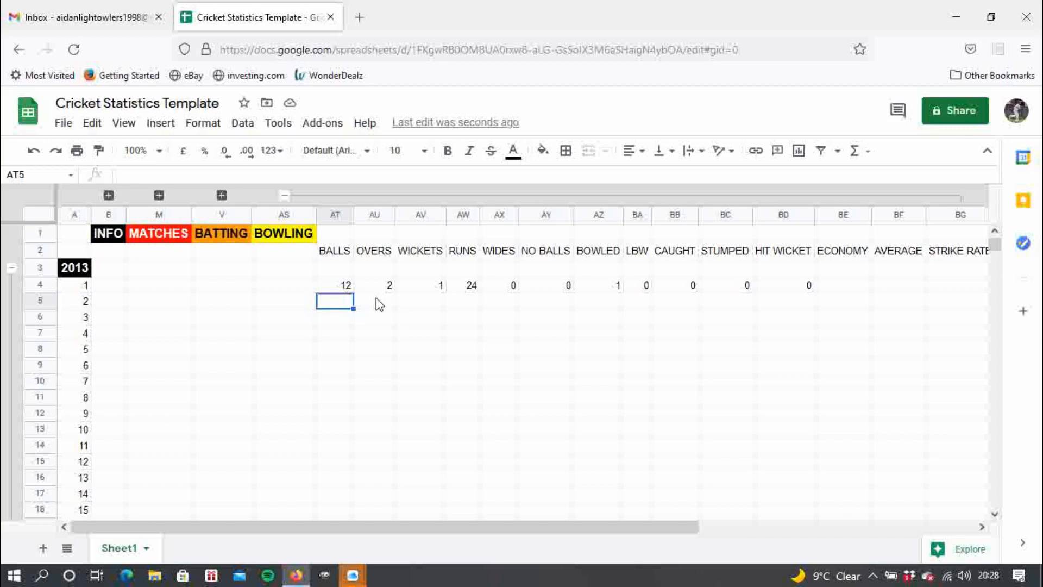
# Enter 14 in the BALLS cell AT5 and 2.2 in the OVERS cell AU5
pyautogui.write('14')
pyautogui.press('Tab')
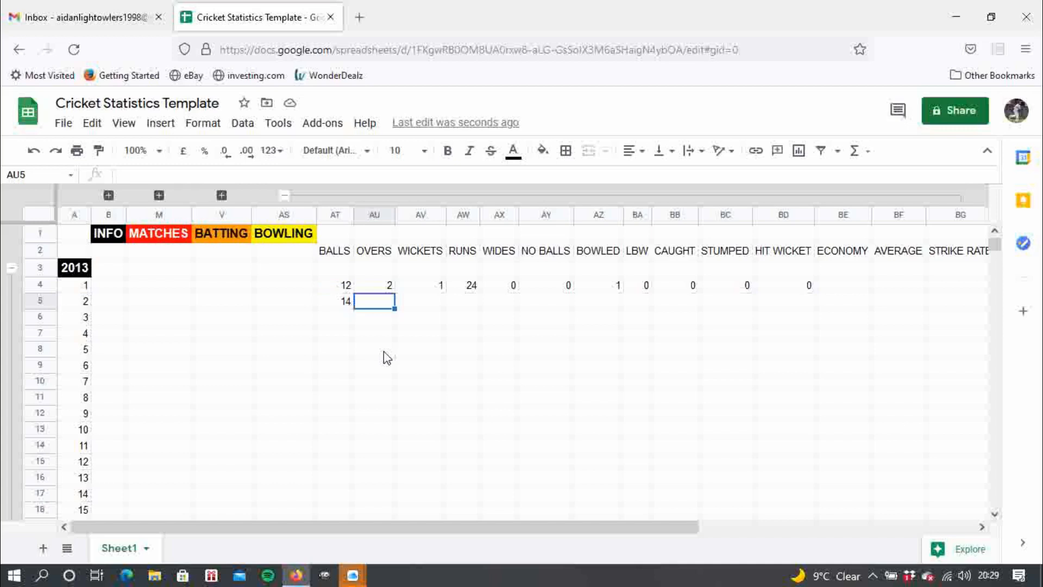
pyautogui.write('2.2')
pyautogui.press('Return')
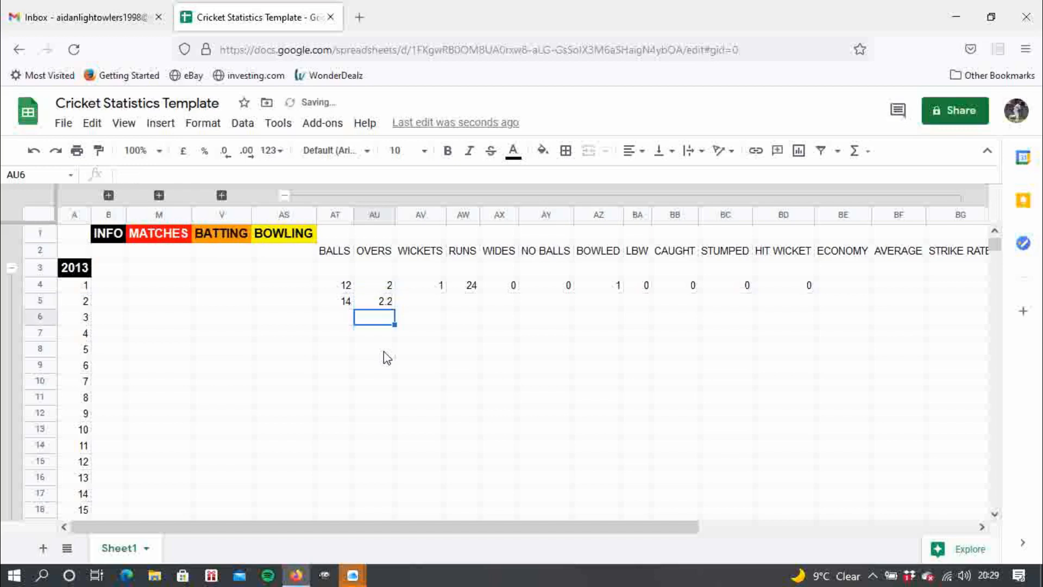
# Replace the value in the OVERS cell AU5 with 2
pyautogui.click(384, 305)
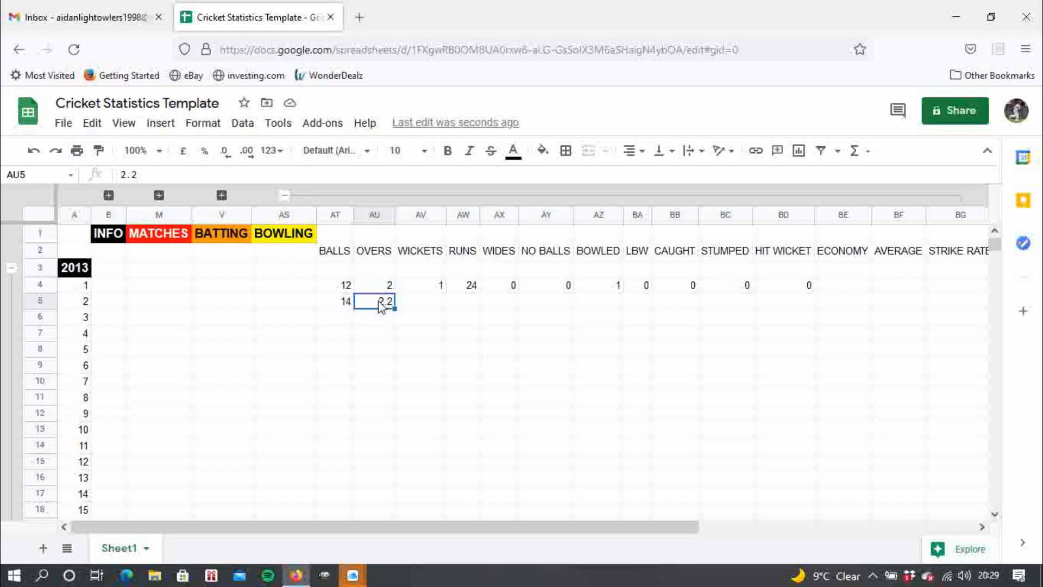
pyautogui.write('2')
pyautogui.press('Return')
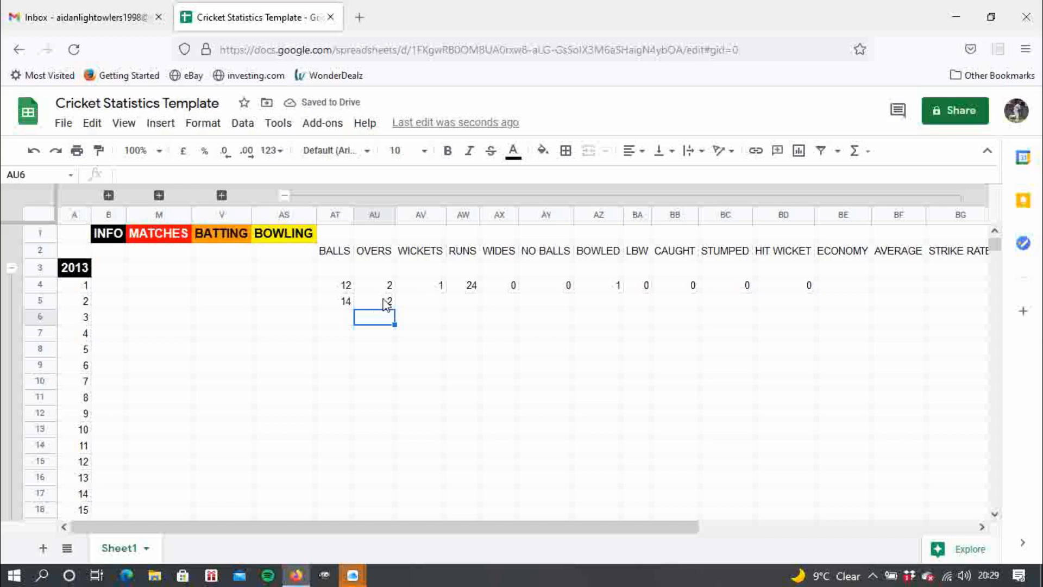
# Replace the value in the OVERS cell AU5 with a formula beginning =TRUNC(AT5/6,0) to count whole overs
pyautogui.click(385, 303)
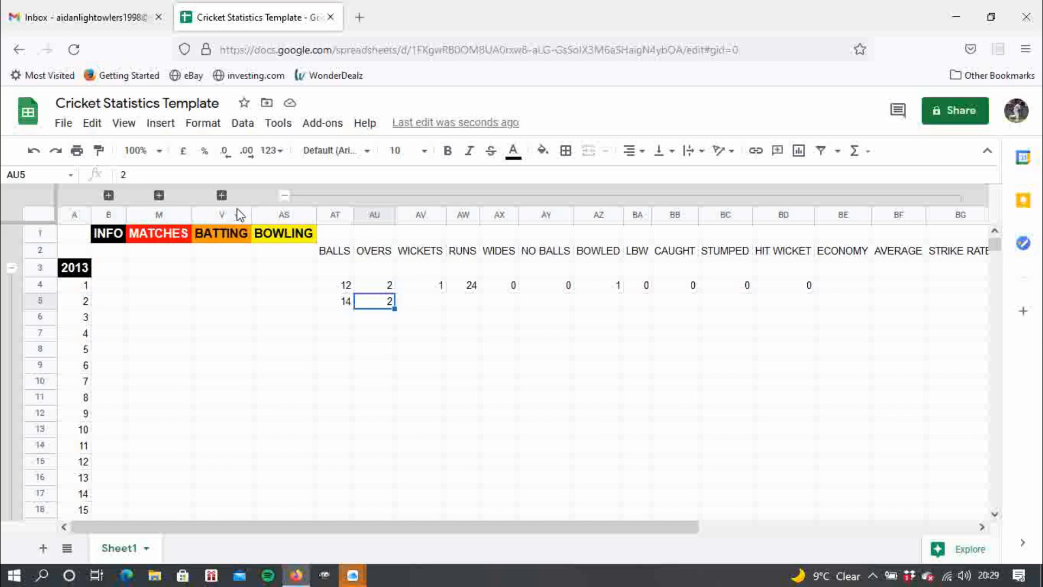
pyautogui.click(208, 177)
pyautogui.press('BackSpace')
pyautogui.write('=T')
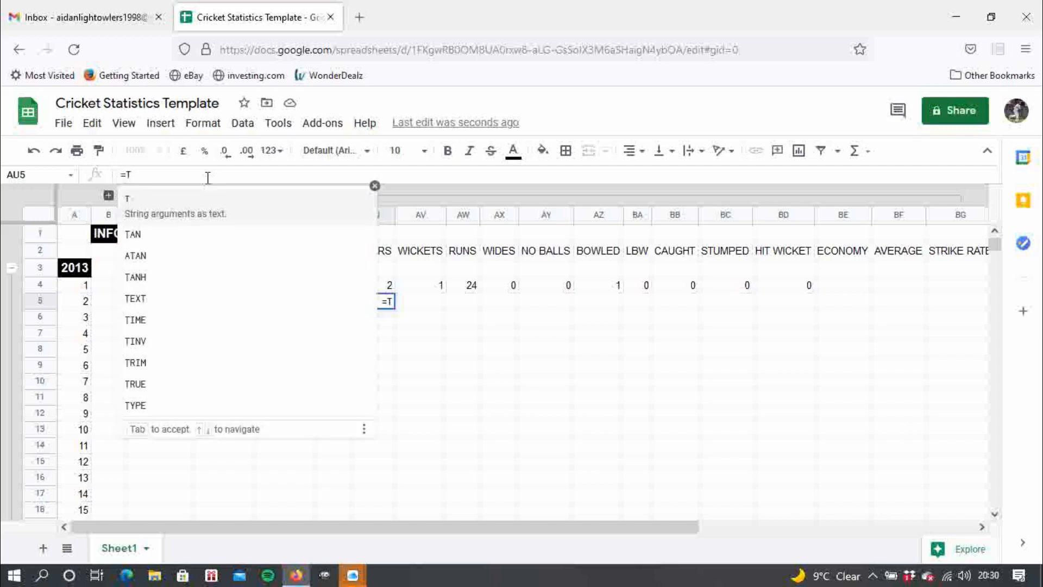
pyautogui.write('RU')
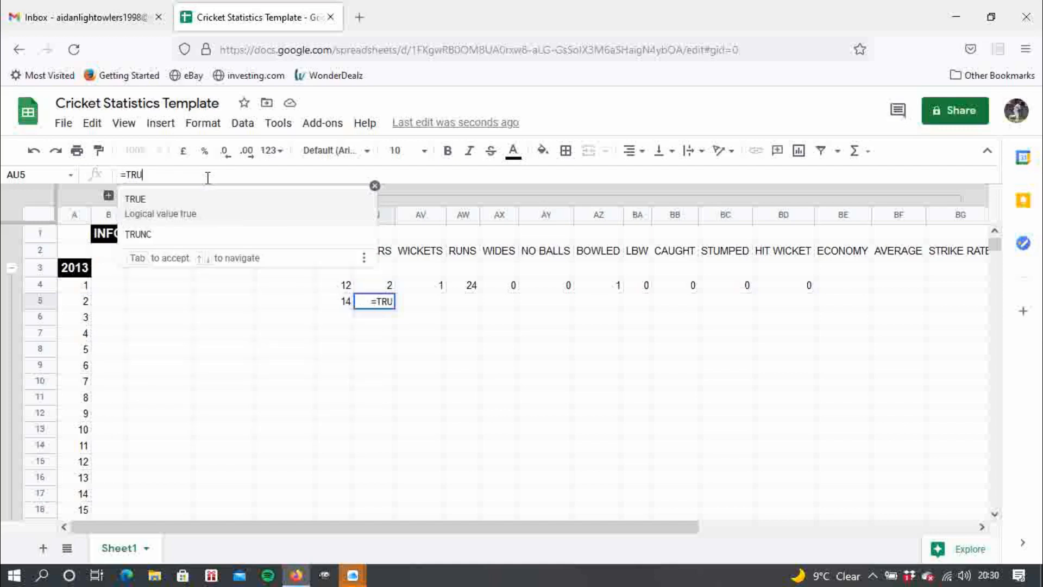
pyautogui.write('NC')
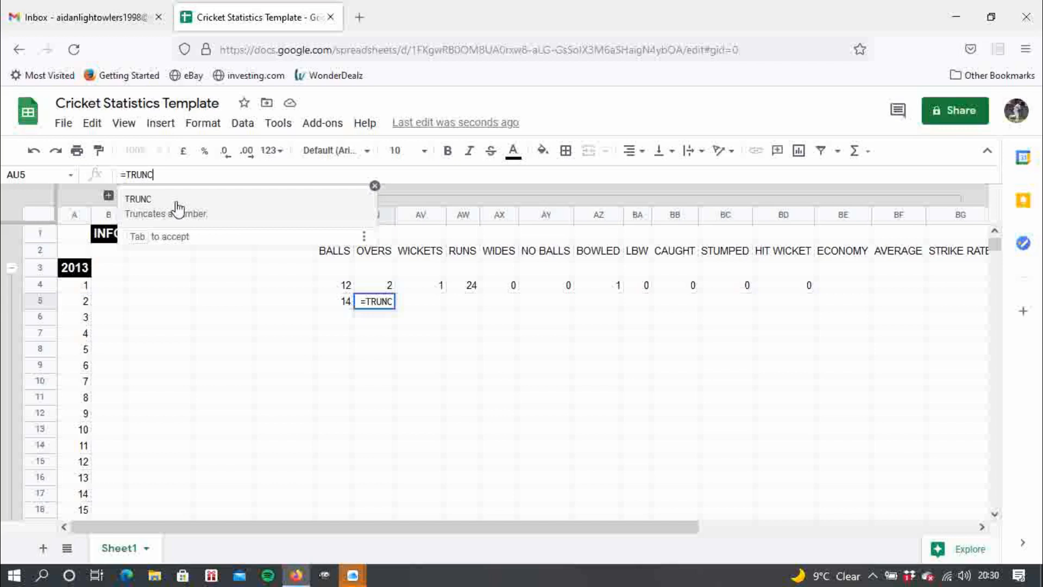
pyautogui.click(177, 208)
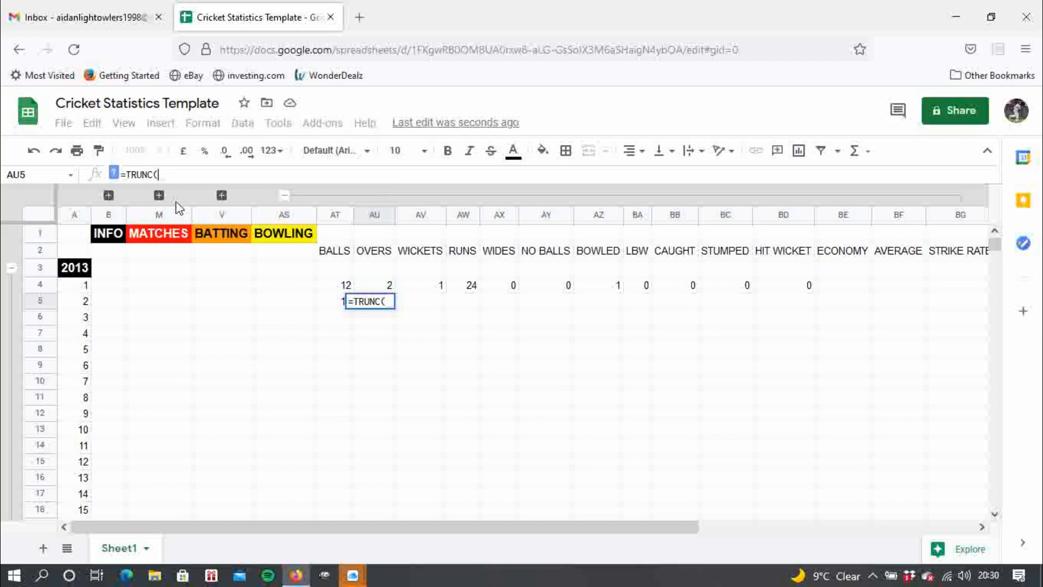
pyautogui.click(331, 301)
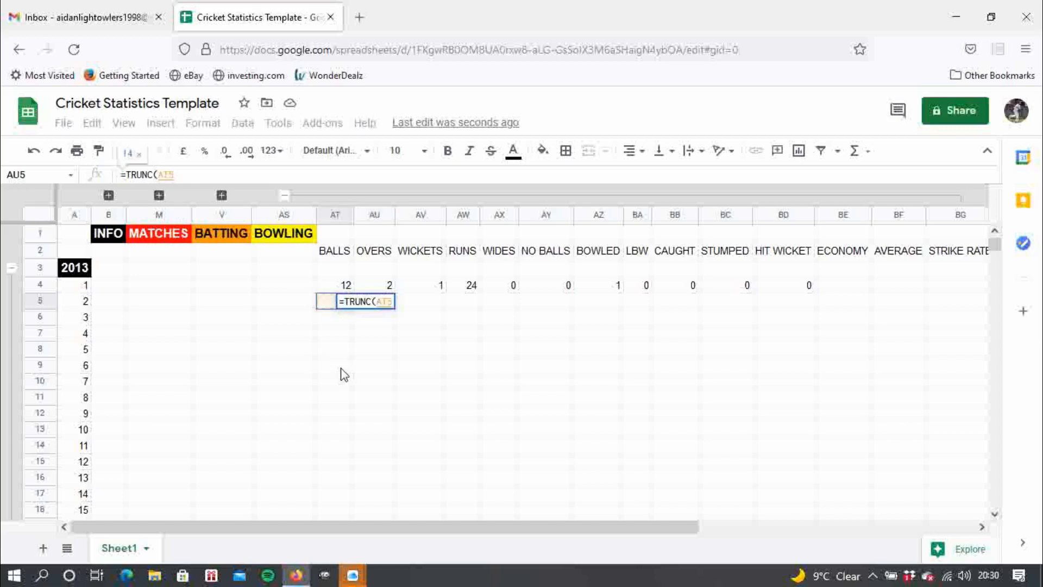
pyautogui.write('/')
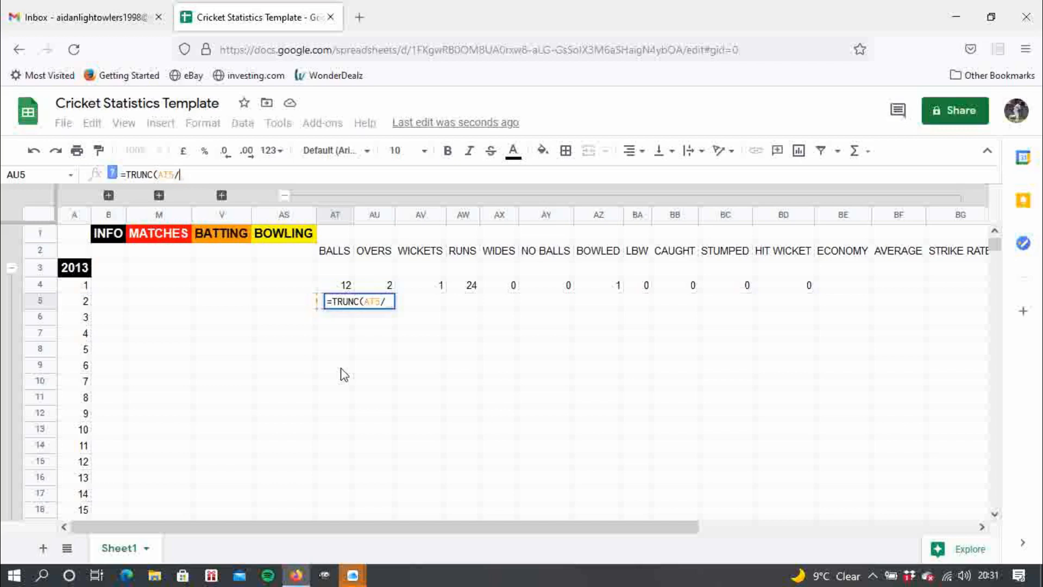
pyautogui.write('6,0')
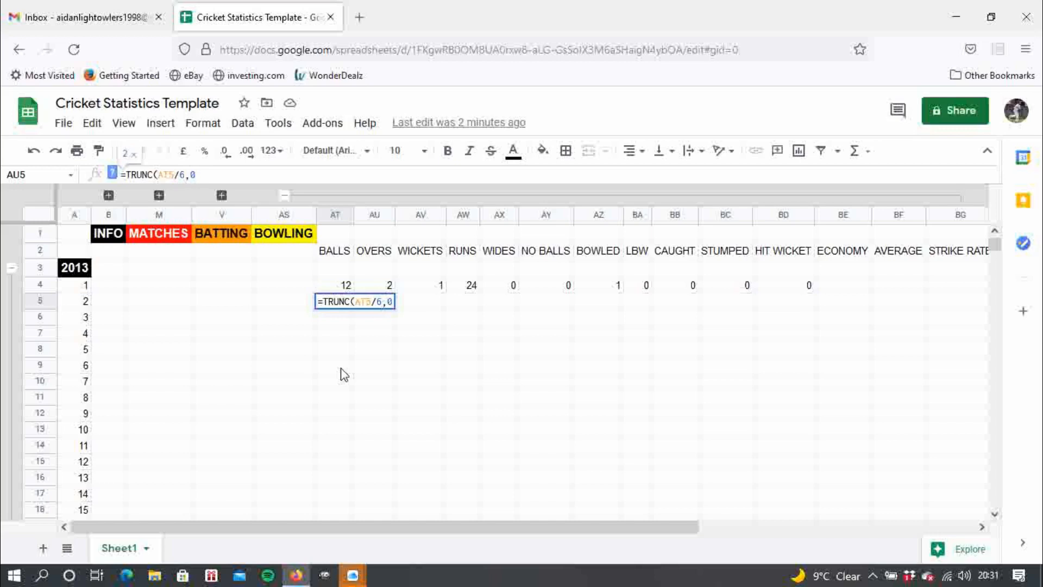
pyautogui.write(')')
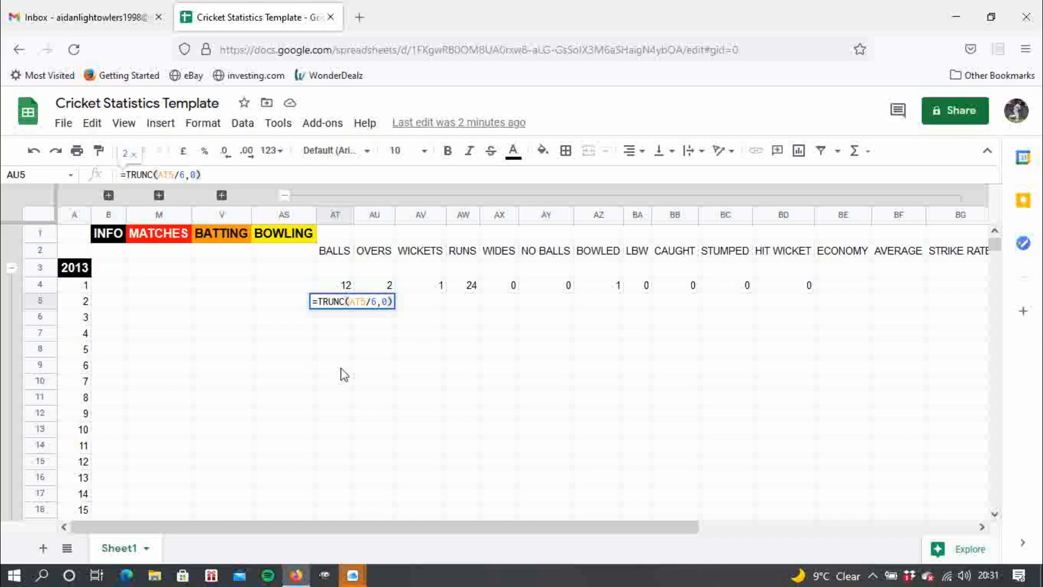
# Complete the AU5 overs formula by adding +MOD(AT5,6)/10 for the remaining balls
pyautogui.write('+')
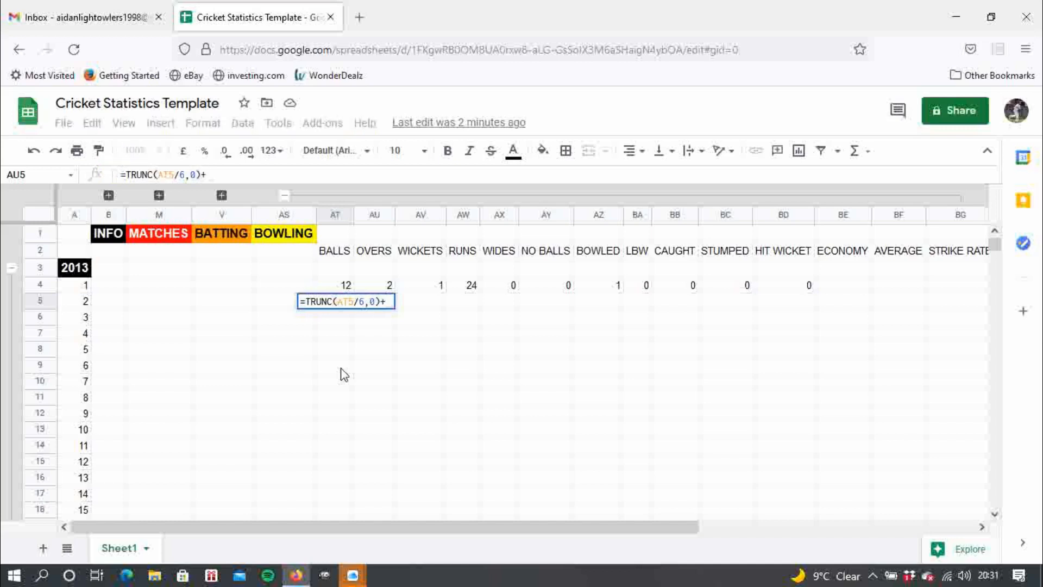
pyautogui.write('M')
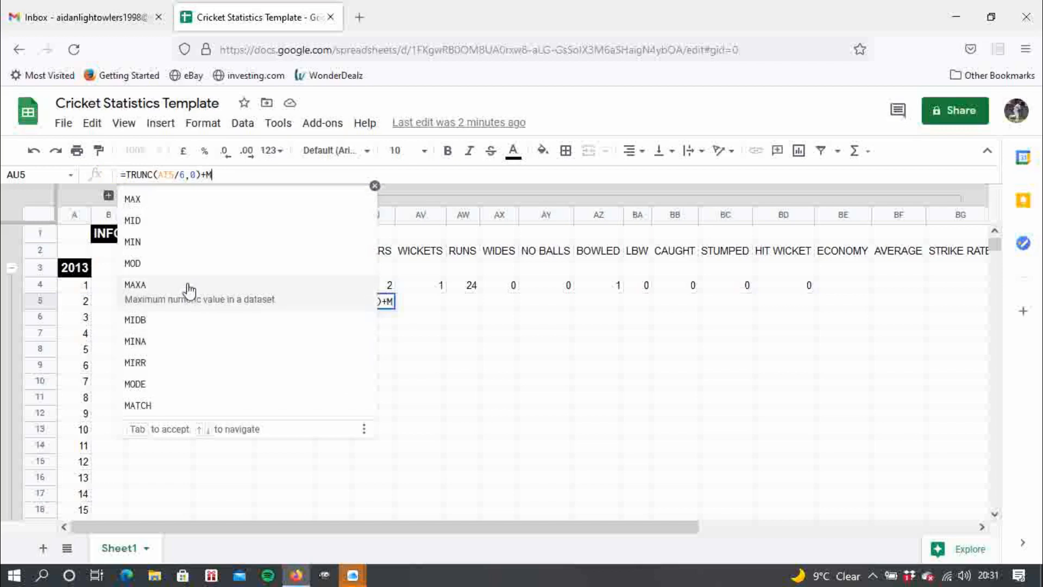
pyautogui.click(180, 275)
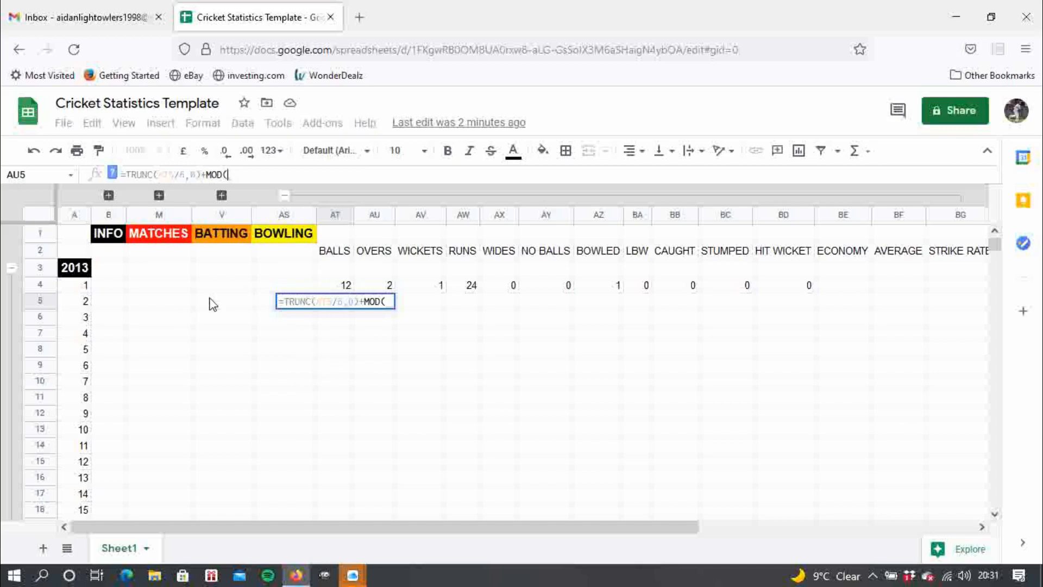
pyautogui.write('AT')
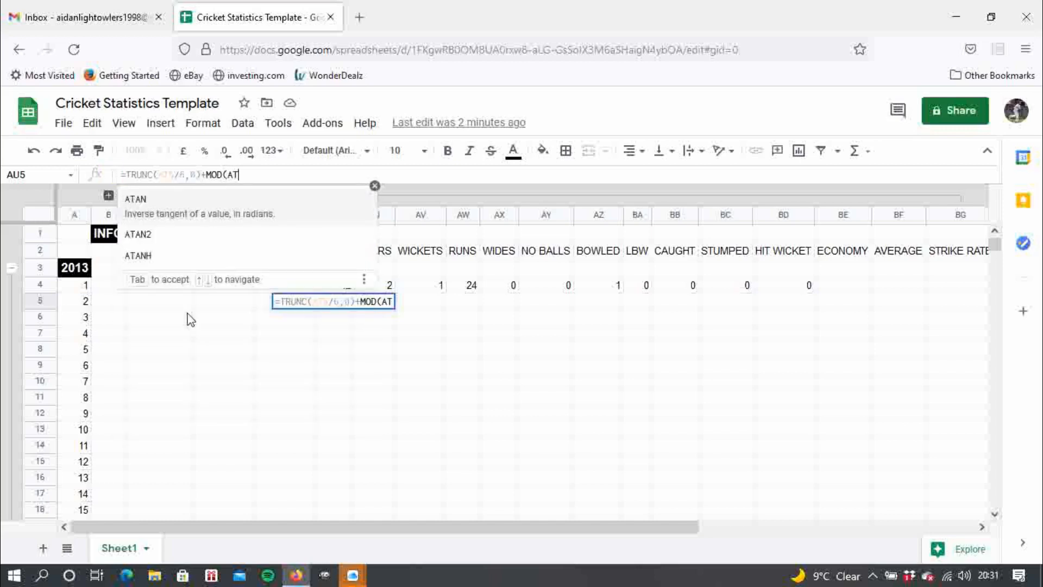
pyautogui.write('5')
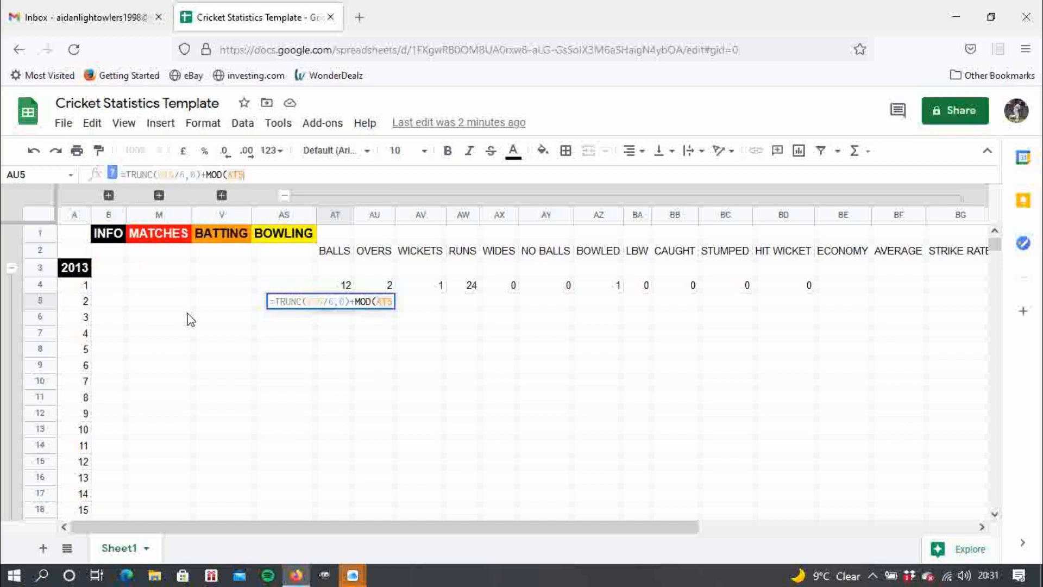
pyautogui.write(',6')
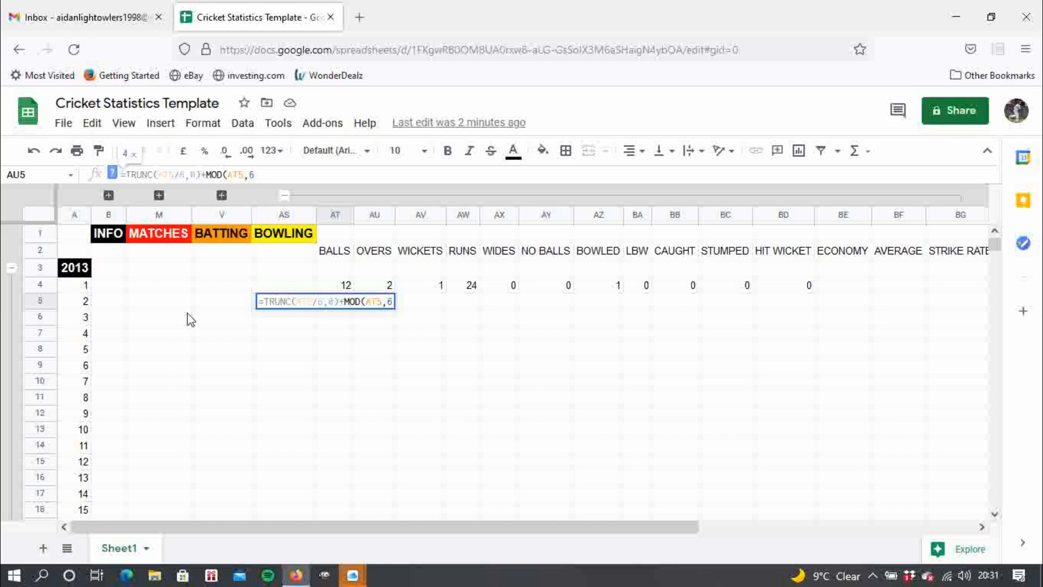
pyautogui.write(')')
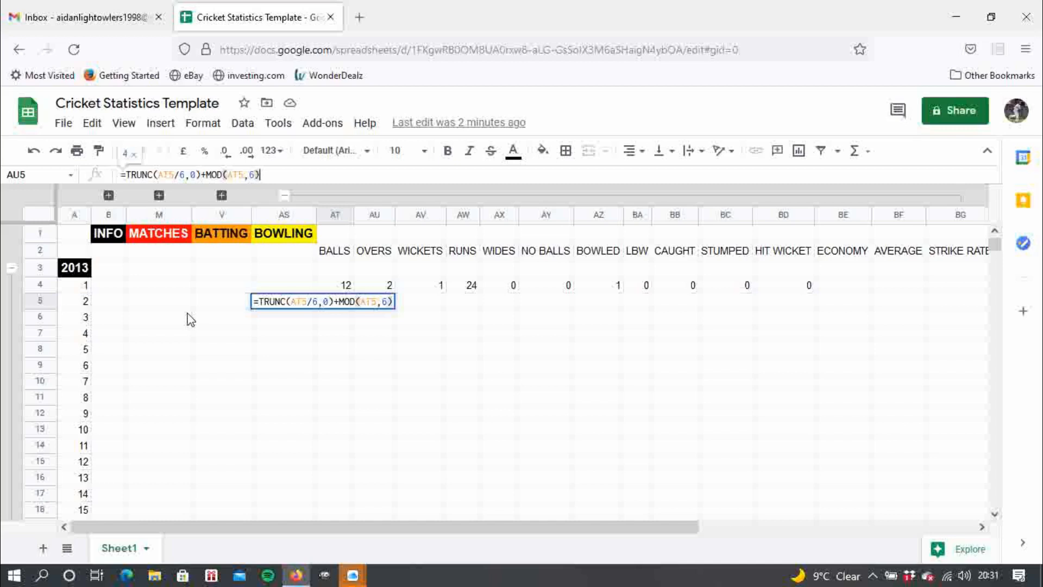
pyautogui.write('/')
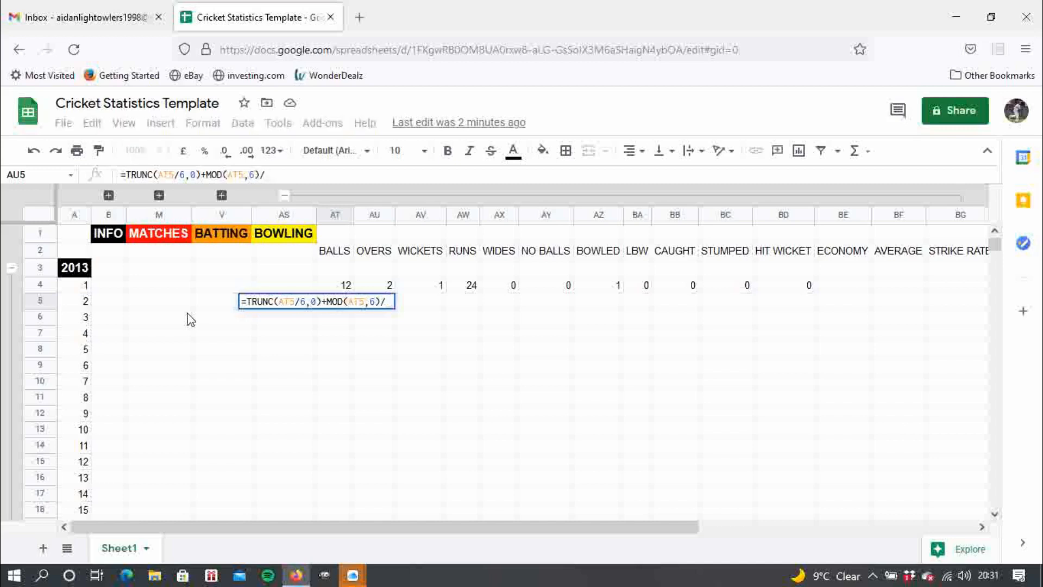
pyautogui.write('10')
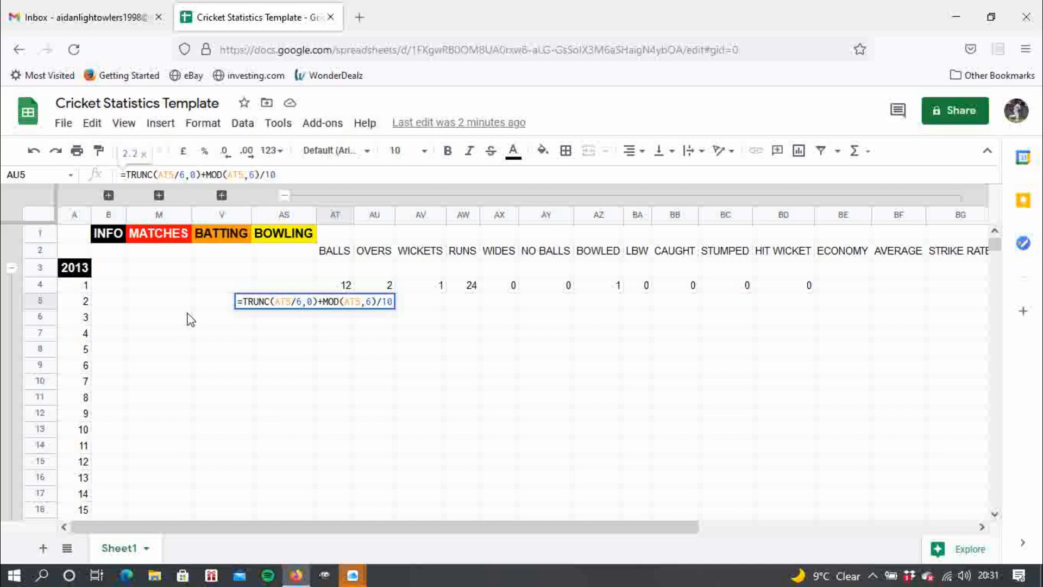
pyautogui.press('Return')
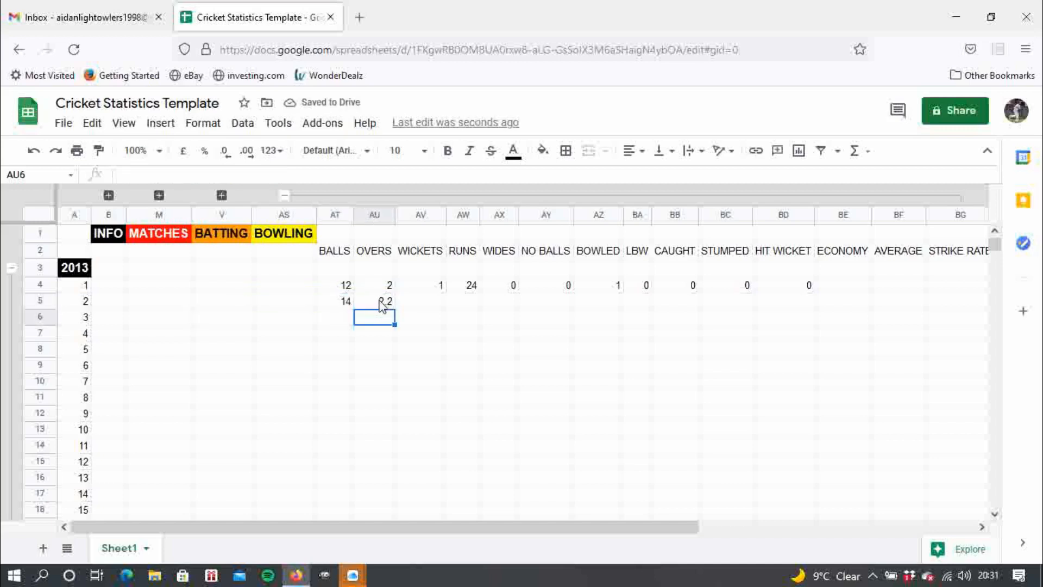
# Test the overs formula by setting the BALLS cell AT5 to 6, 7, 8, 9, 10 and 11 in turn
pyautogui.click(342, 303)
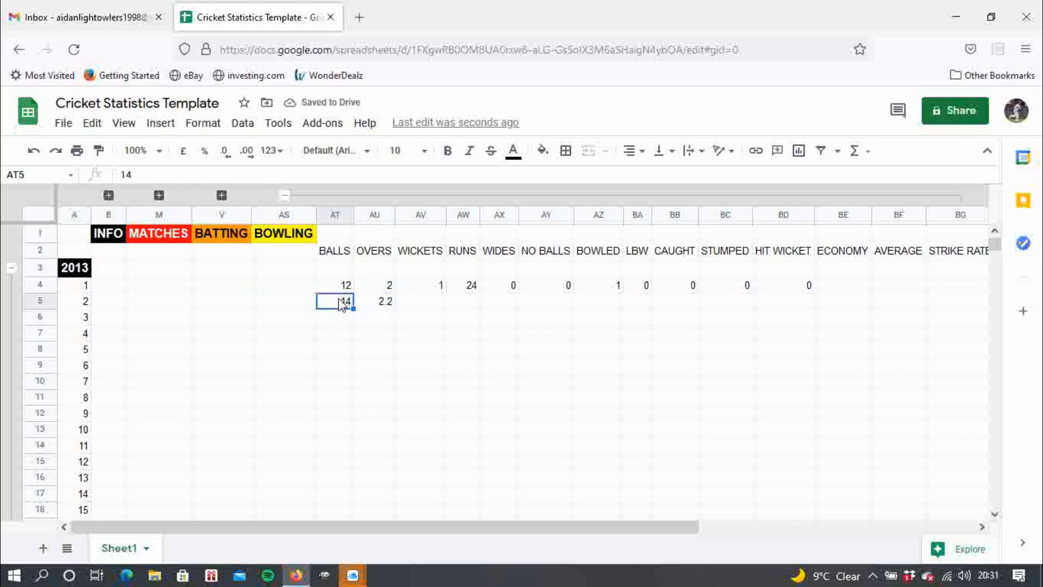
pyautogui.write('6')
pyautogui.press('Return')
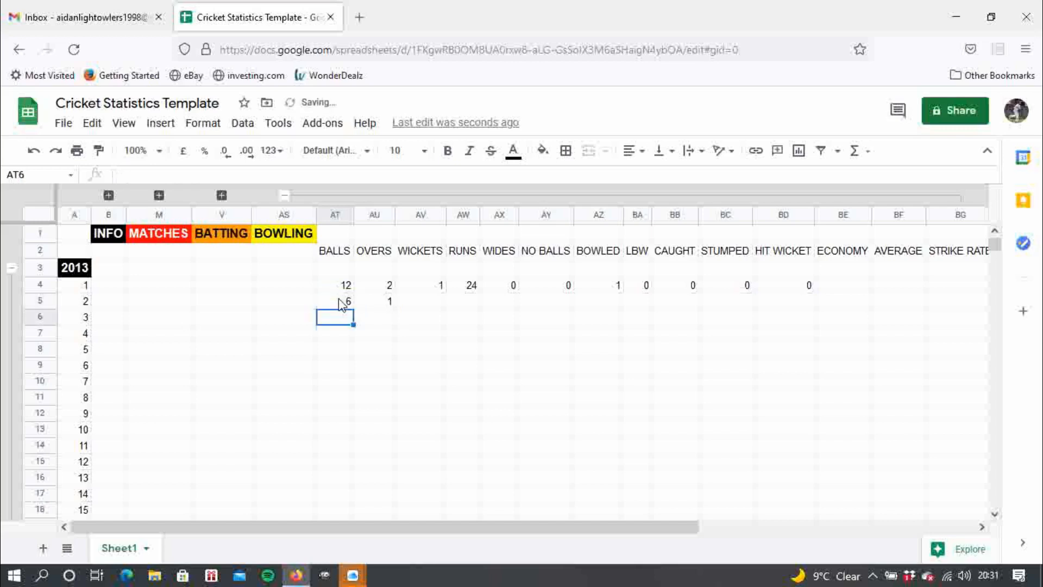
pyautogui.click(342, 303)
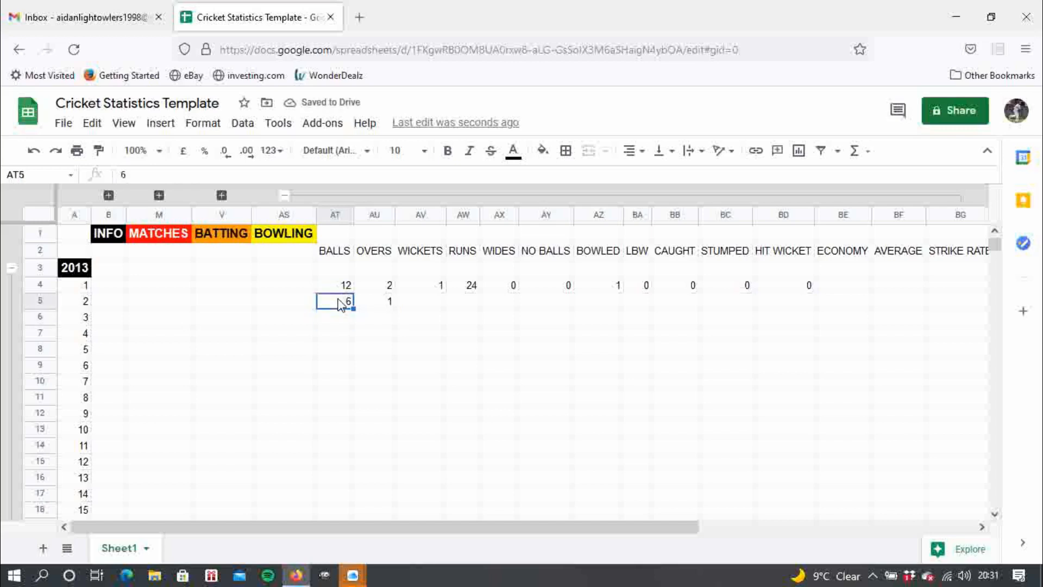
pyautogui.write('7')
pyautogui.press('Return')
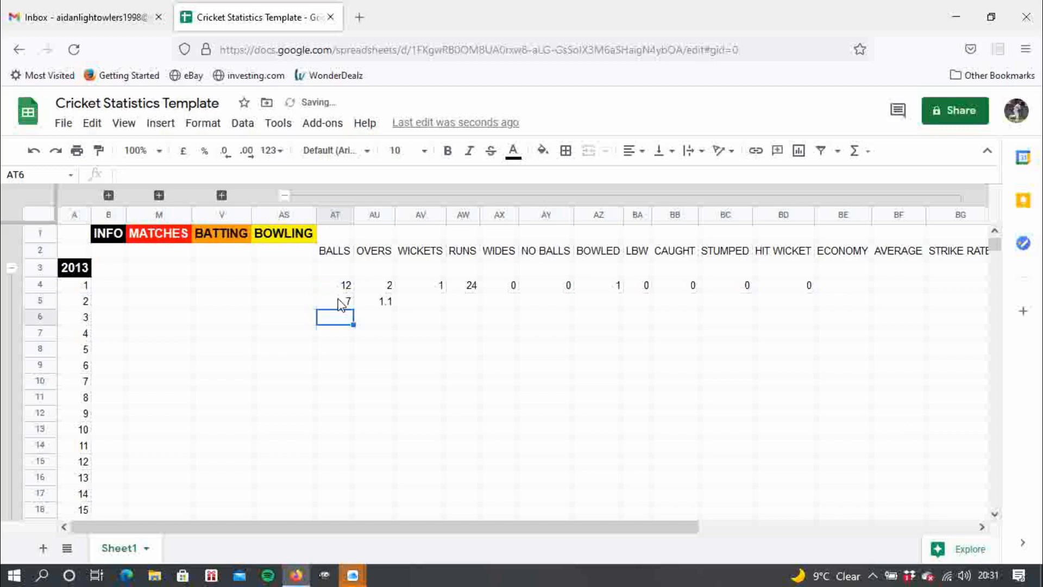
pyautogui.click(342, 303)
pyautogui.write('8')
pyautogui.press('Return')
pyautogui.click(341, 304)
pyautogui.write('9')
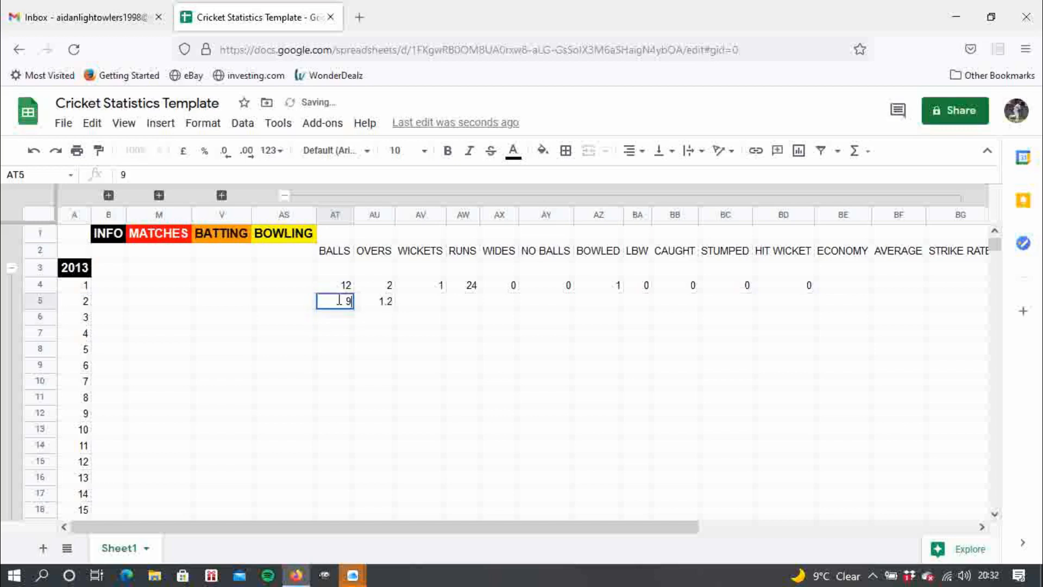
pyautogui.press('Return')
pyautogui.click(341, 304)
pyautogui.write('10')
pyautogui.press('Return')
pyautogui.click(340, 302)
pyautogui.write('11')
pyautogui.press('Return')
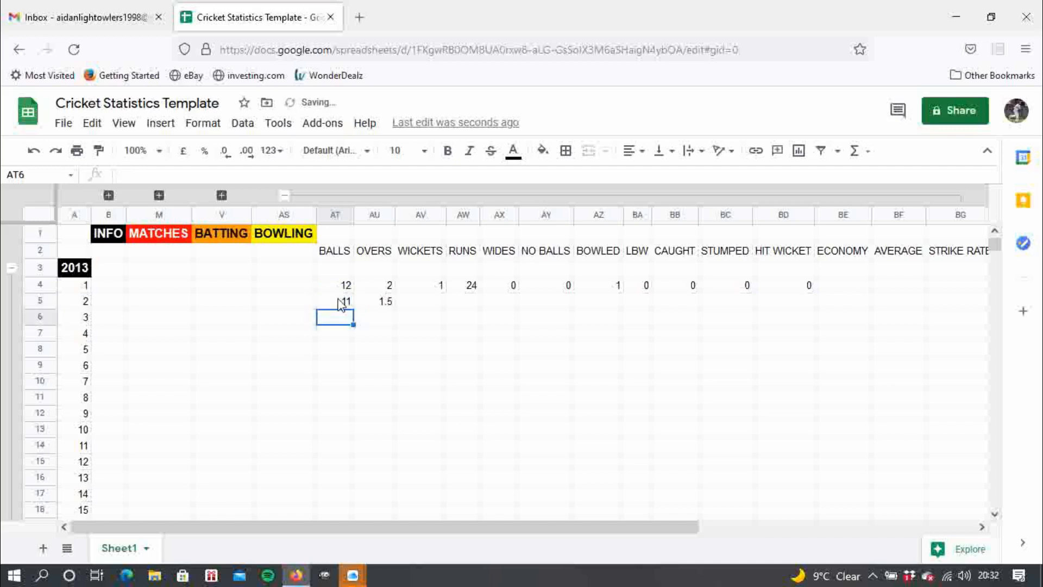
# Set the BALLS cell AT5 to 12 and select AU5 to check its overs formula
pyautogui.click(340, 302)
pyautogui.write('12')
pyautogui.press('Return')
pyautogui.click(374, 308)
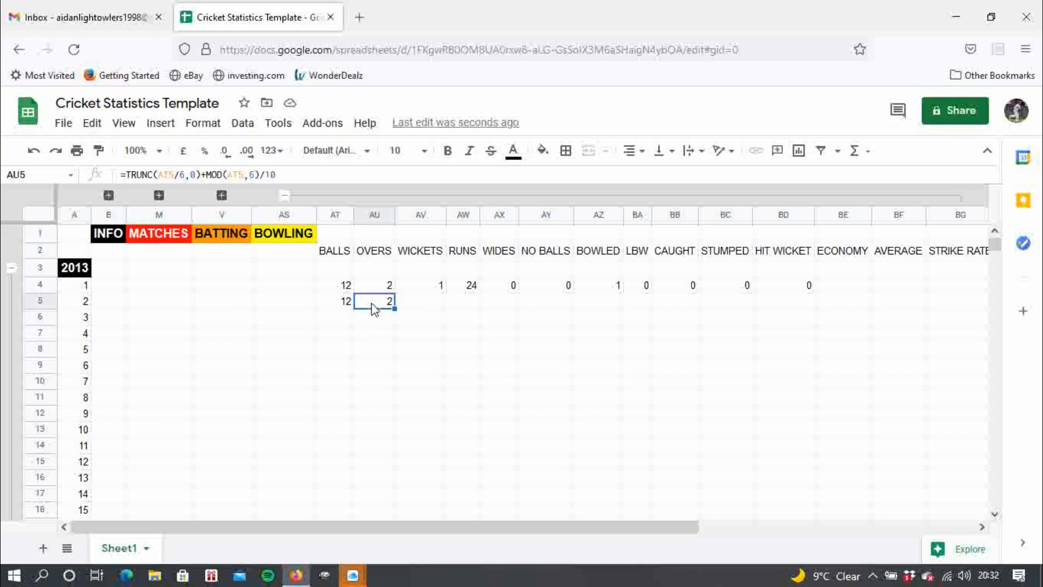
# Enter the WICKETS figures 1, 2, 4, 5 and 0 in cells AV5 to AV9
pyautogui.click(442, 305)
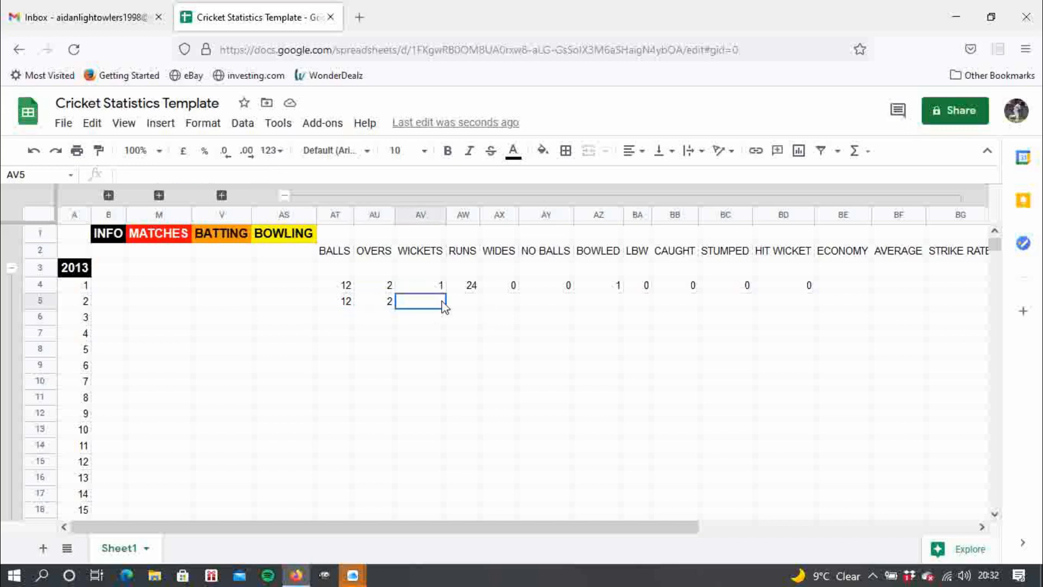
pyautogui.write('1')
pyautogui.press('Return')
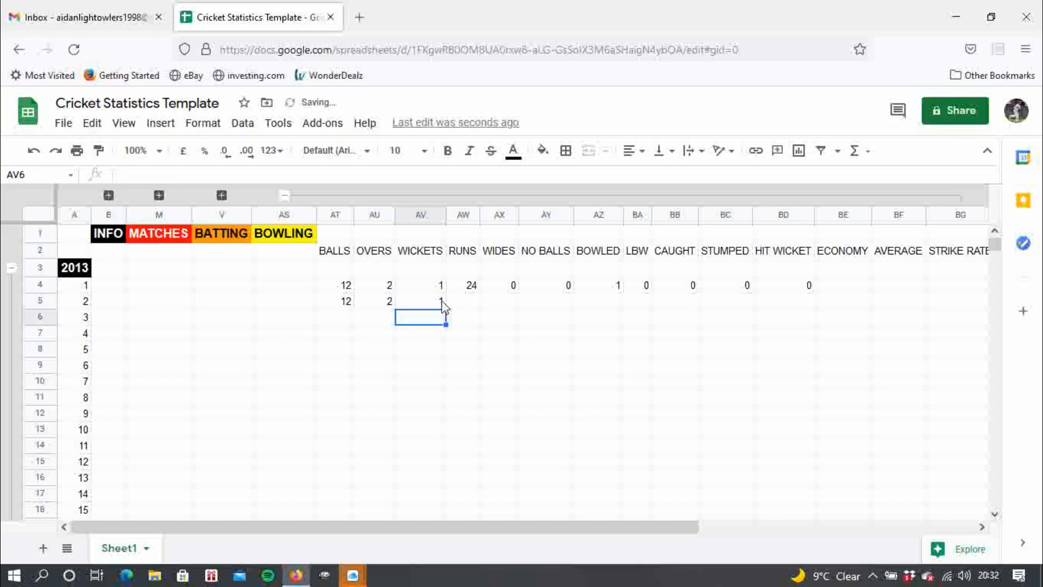
pyautogui.write('2')
pyautogui.press('Return')
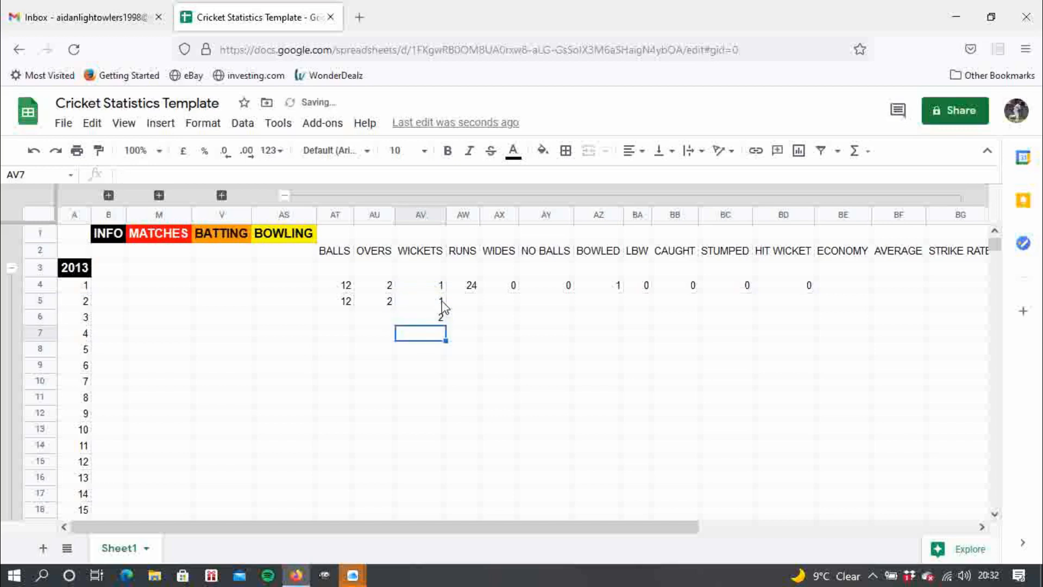
pyautogui.write('4')
pyautogui.press('Return')
pyautogui.write('5')
pyautogui.press('Return')
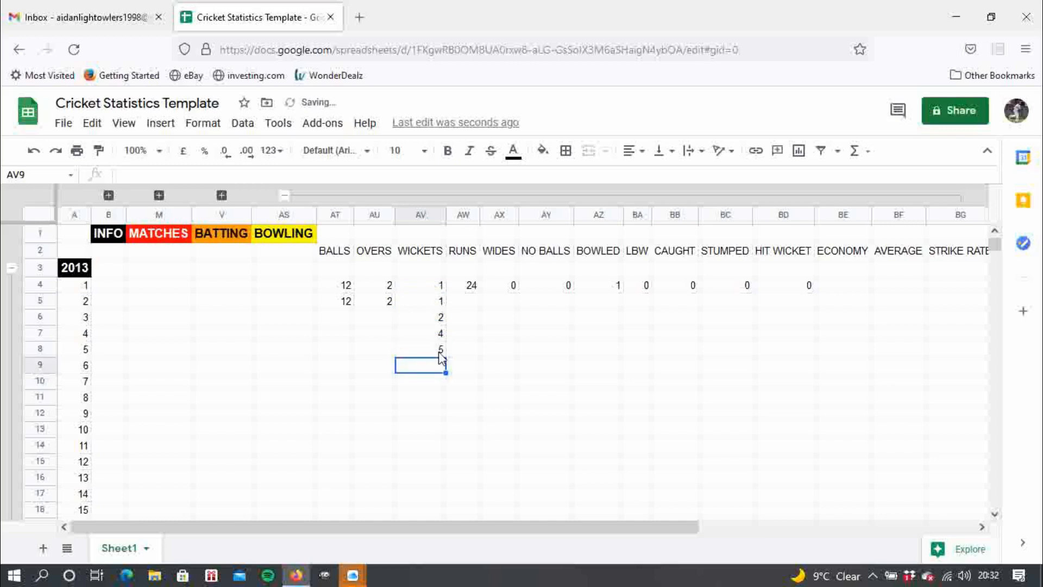
pyautogui.write('0')
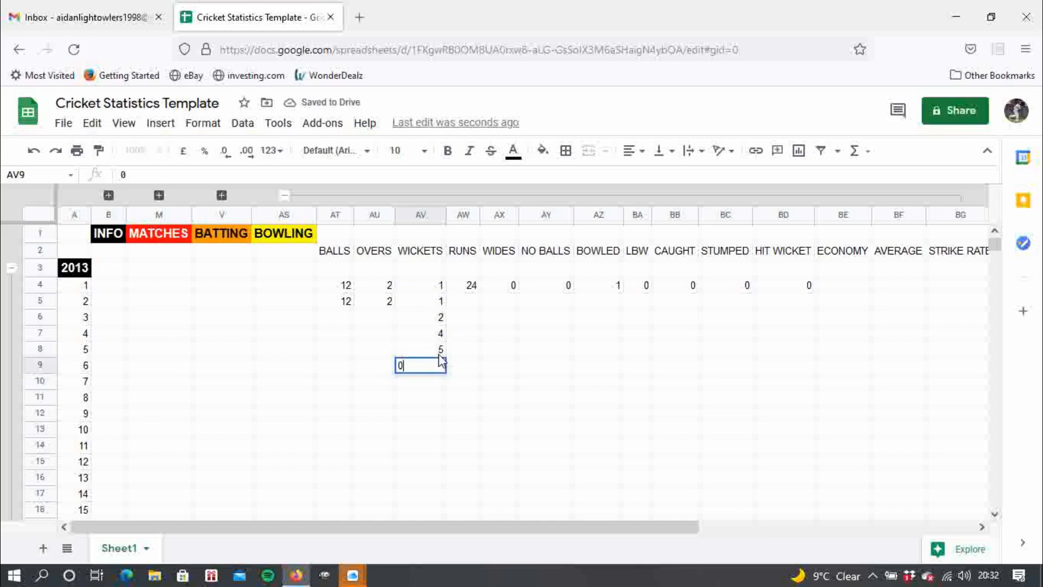
pyautogui.click(474, 373)
# Enter the RUNS figures 12, 13, 14, 15 and 16 in cells AW5 to AW9
pyautogui.click(467, 300)
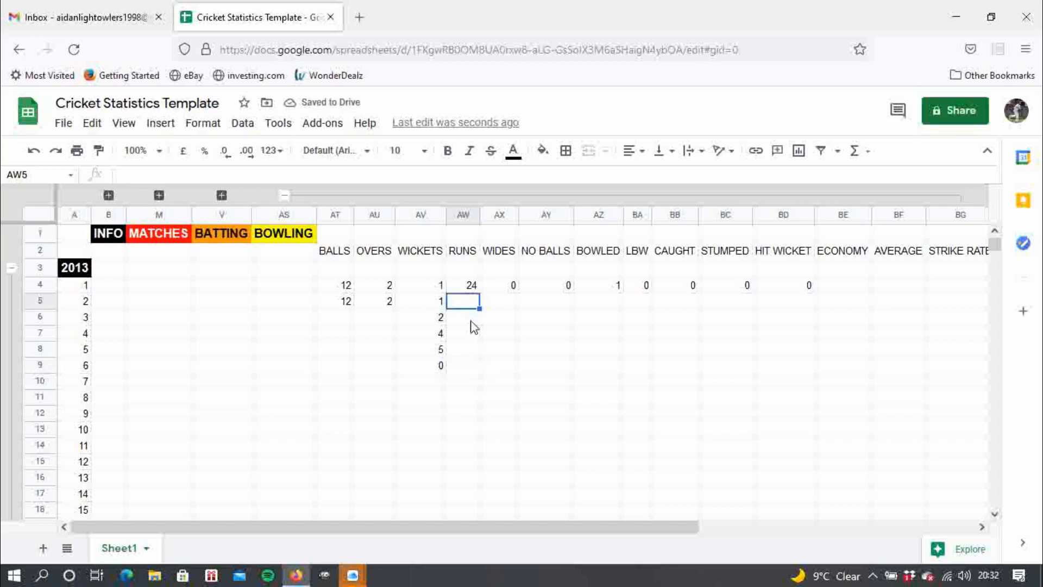
pyautogui.write('12')
pyautogui.press('Return')
pyautogui.write('13')
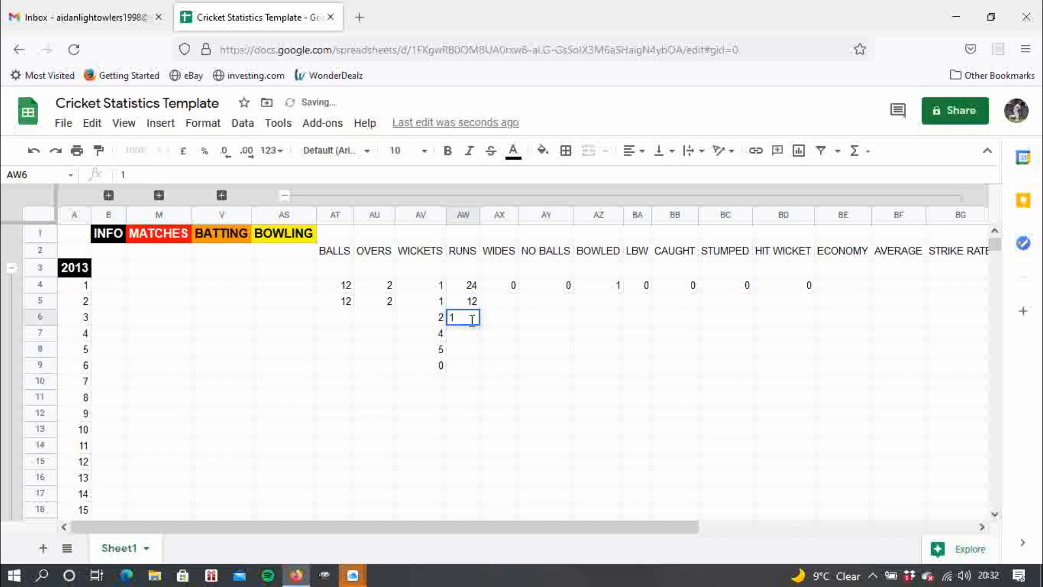
pyautogui.press('Return')
pyautogui.write('14')
pyautogui.press('Return')
pyautogui.write('15')
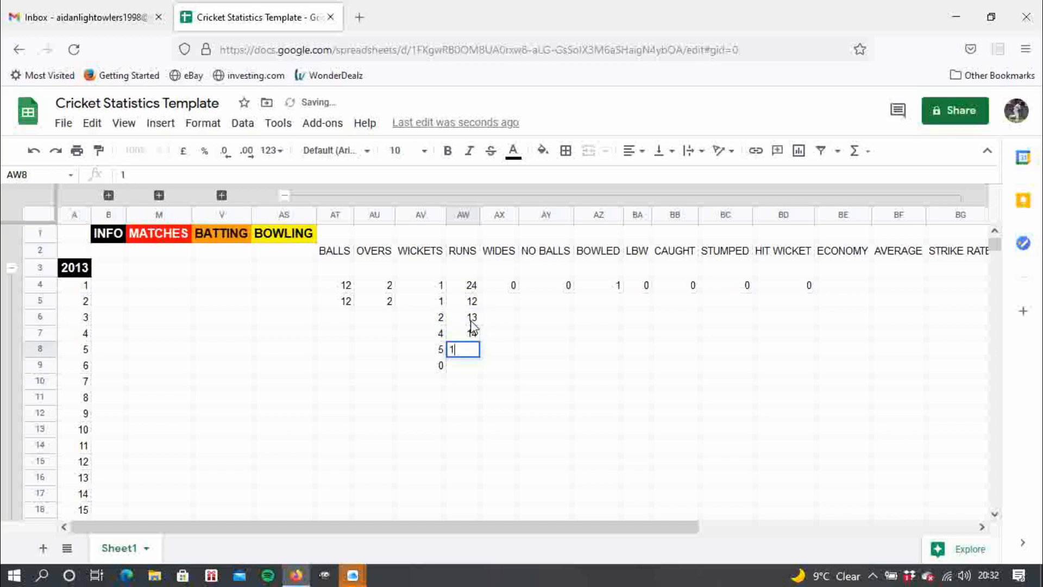
pyautogui.press('Return')
pyautogui.write('16')
pyautogui.press('Return')
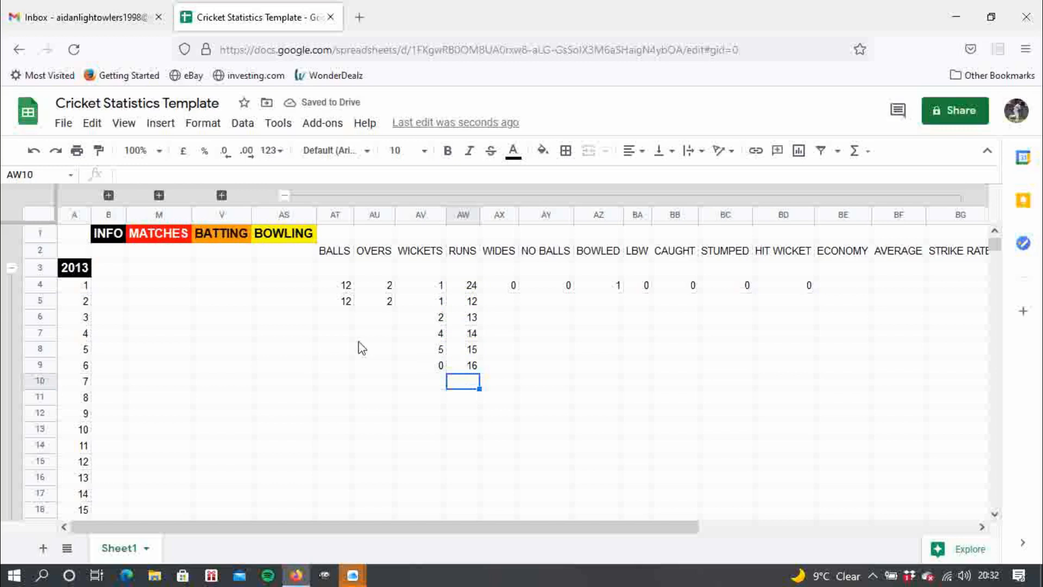
# Enter the BALLS figures 18, 19, 20, 22 and 13 in cells AT6 to AT10
pyautogui.click(345, 319)
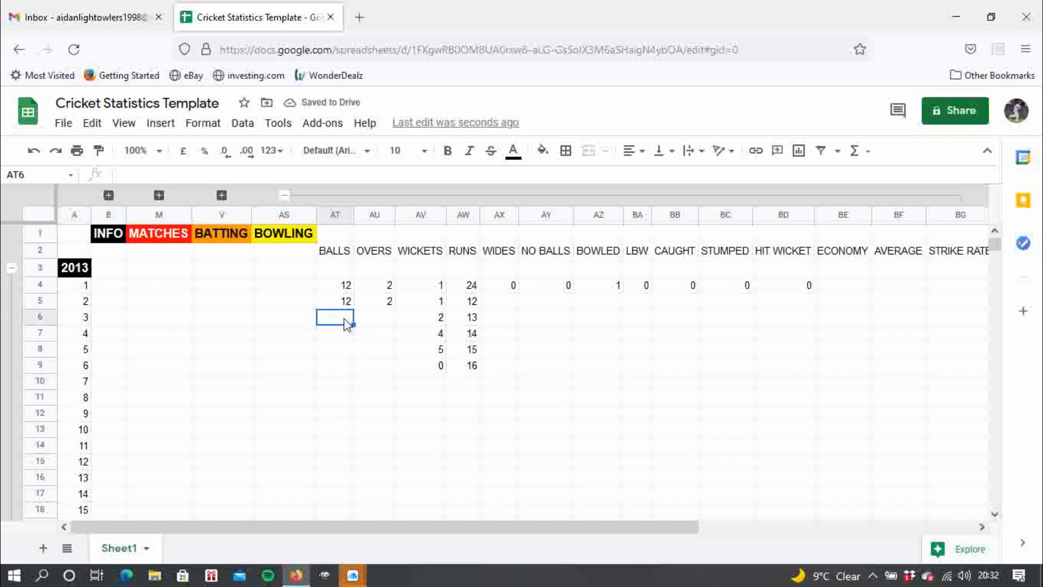
pyautogui.write('18')
pyautogui.press('Return')
pyautogui.write('19')
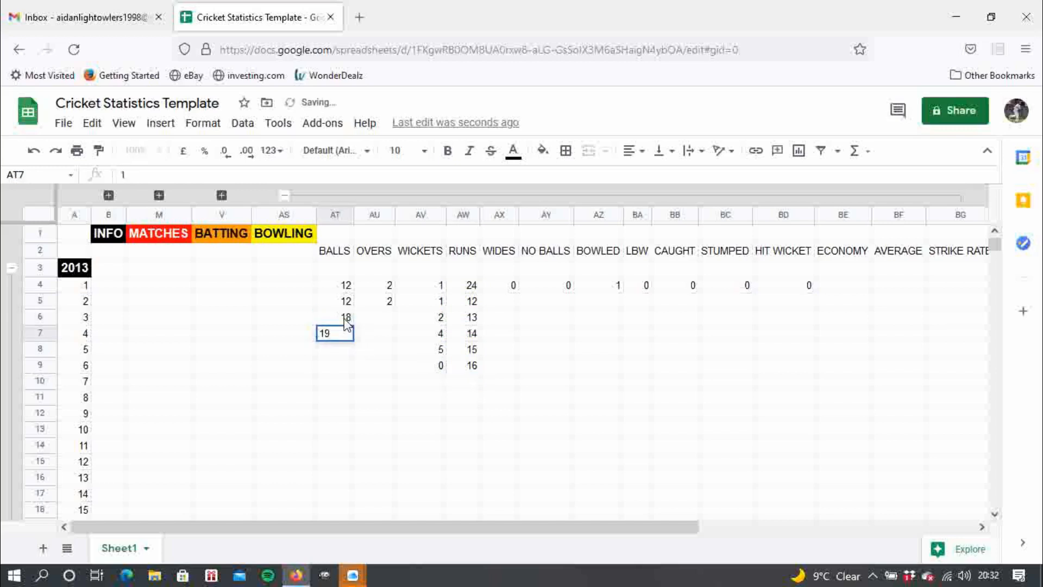
pyautogui.press('Return')
pyautogui.write('1')
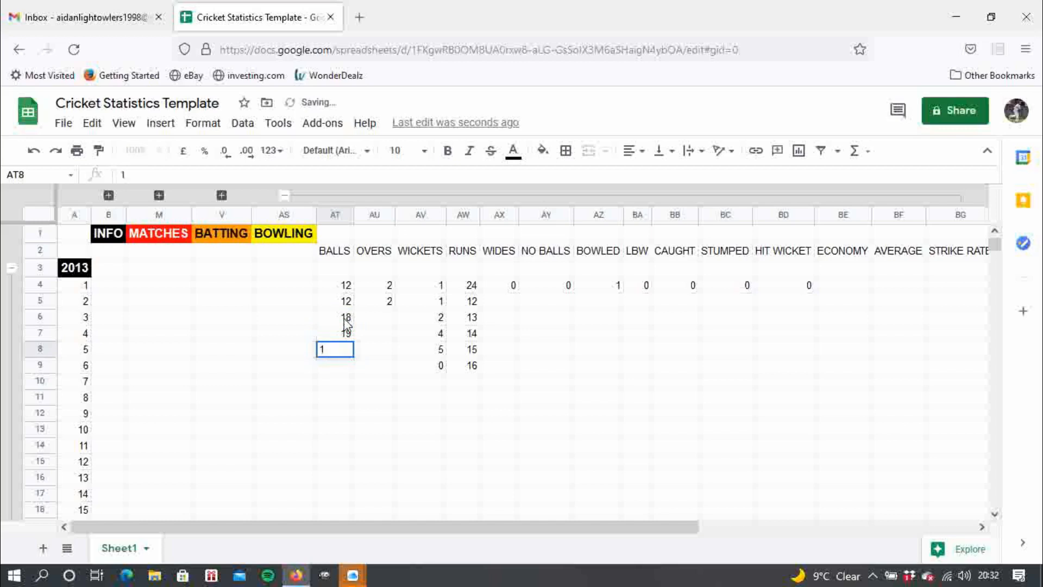
pyautogui.press('BackSpace')
pyautogui.write('20')
pyautogui.press('Return')
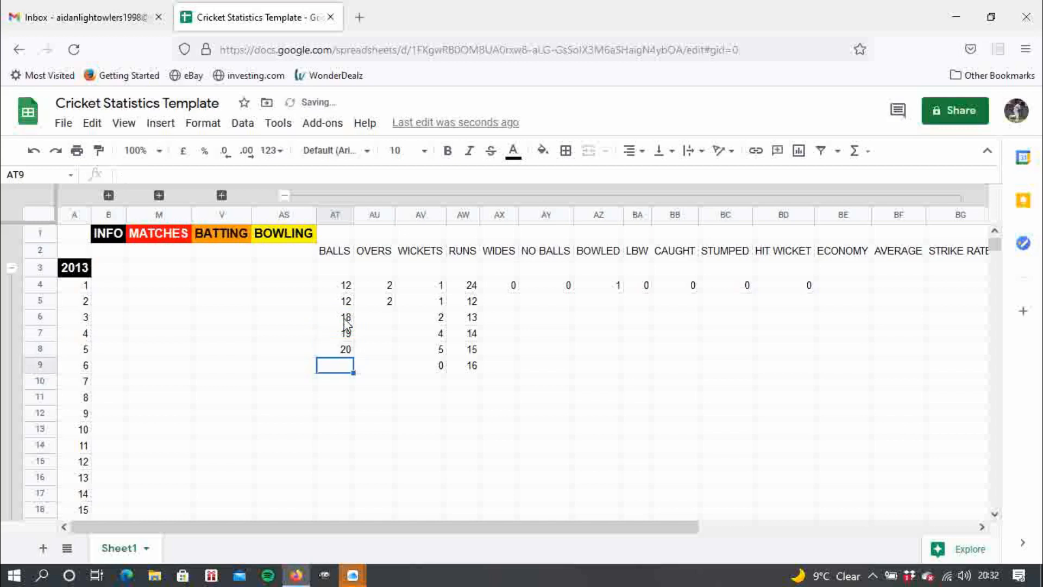
pyautogui.write('22')
pyautogui.press('Return')
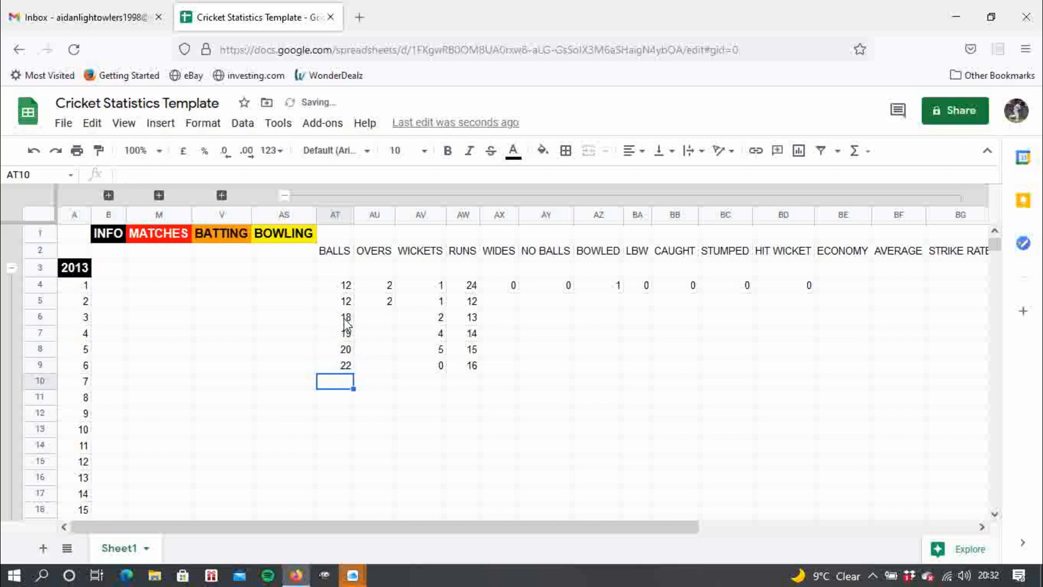
pyautogui.write('13')
pyautogui.press('Return')
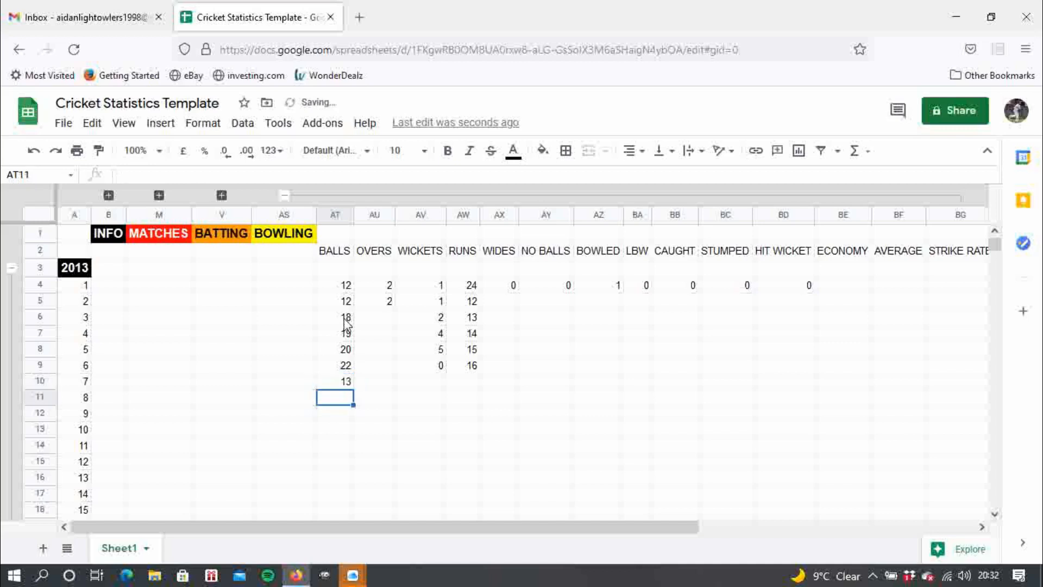
# Complete row 10 with 1 wicket in AV10 and 5 runs in AW10
pyautogui.click(433, 382)
pyautogui.write('1')
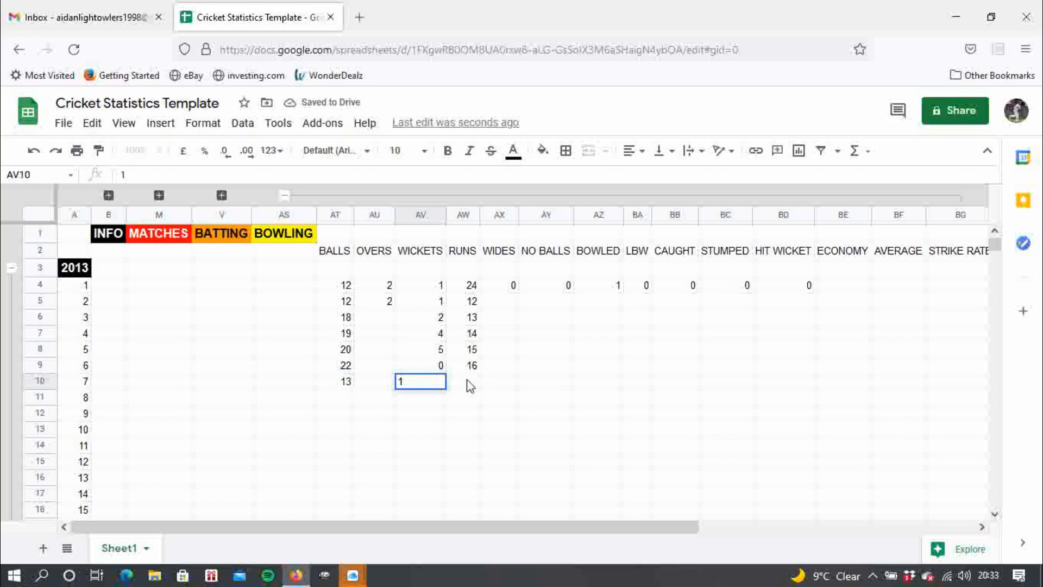
pyautogui.click(469, 385)
pyautogui.write('5')
pyautogui.press('Return')
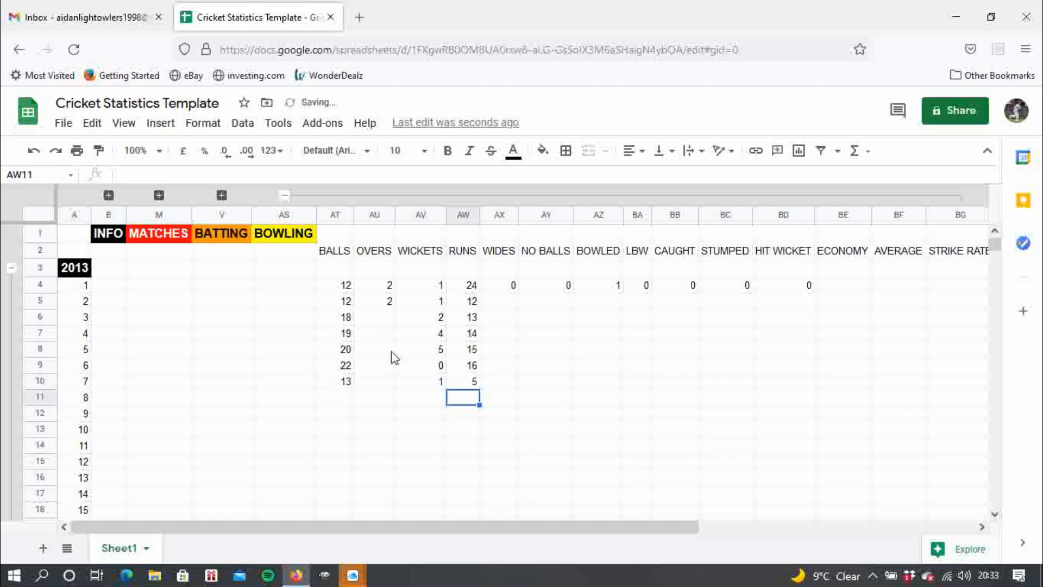
# Copy the overs formula from AU5 up to AU4 and down through AU10
pyautogui.click(383, 307)
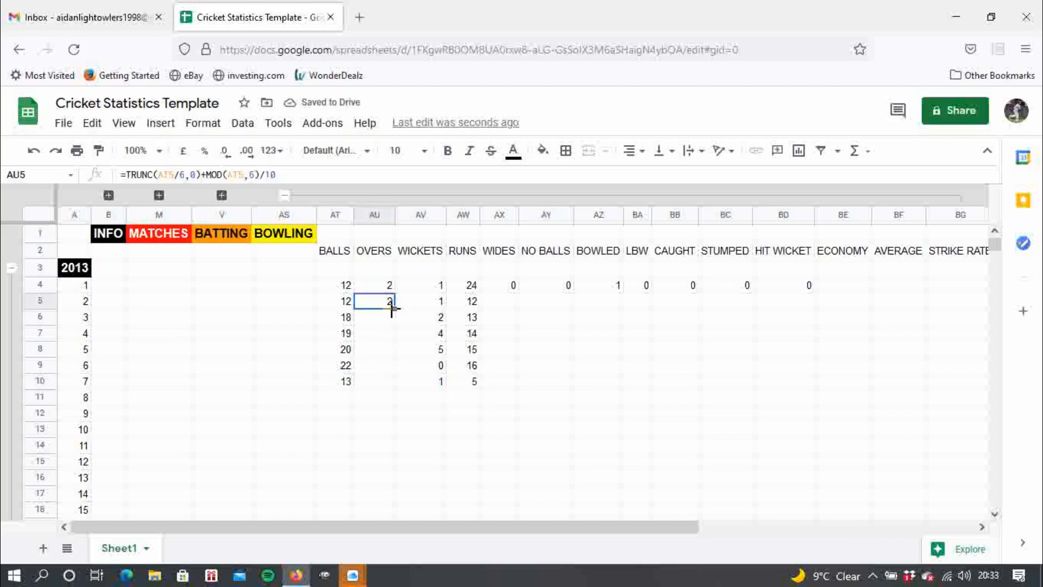
pyautogui.moveTo(393, 308); pyautogui.dragTo(396, 291)
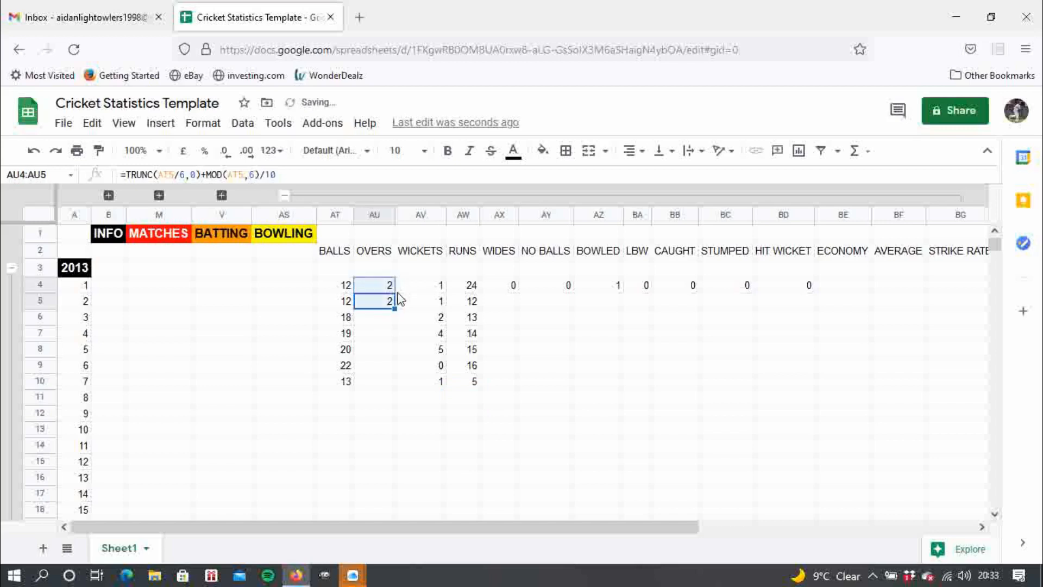
pyautogui.click(389, 303)
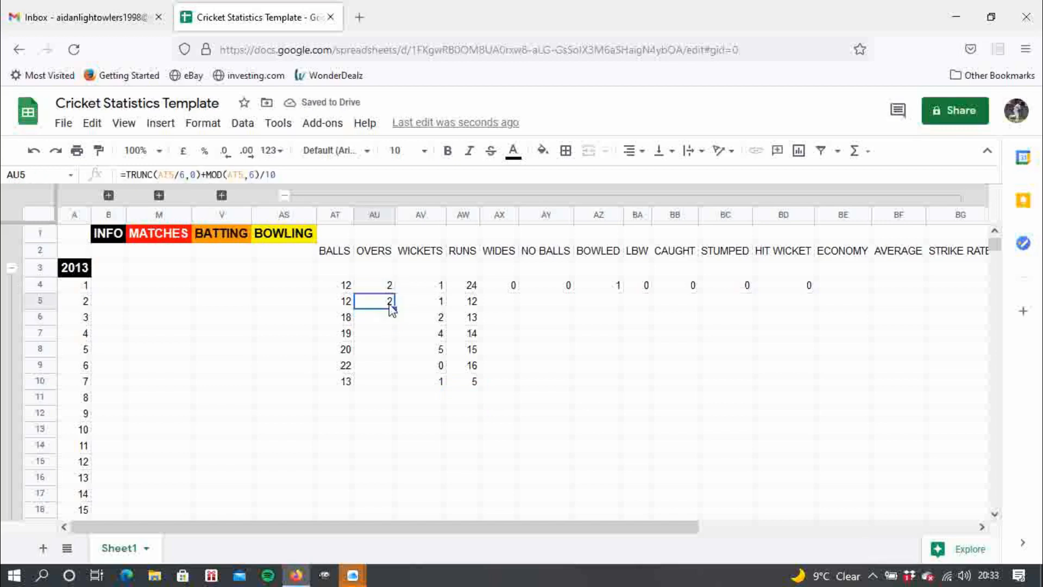
pyautogui.moveTo(394, 305); pyautogui.dragTo(392, 392)
pyautogui.click(389, 418)
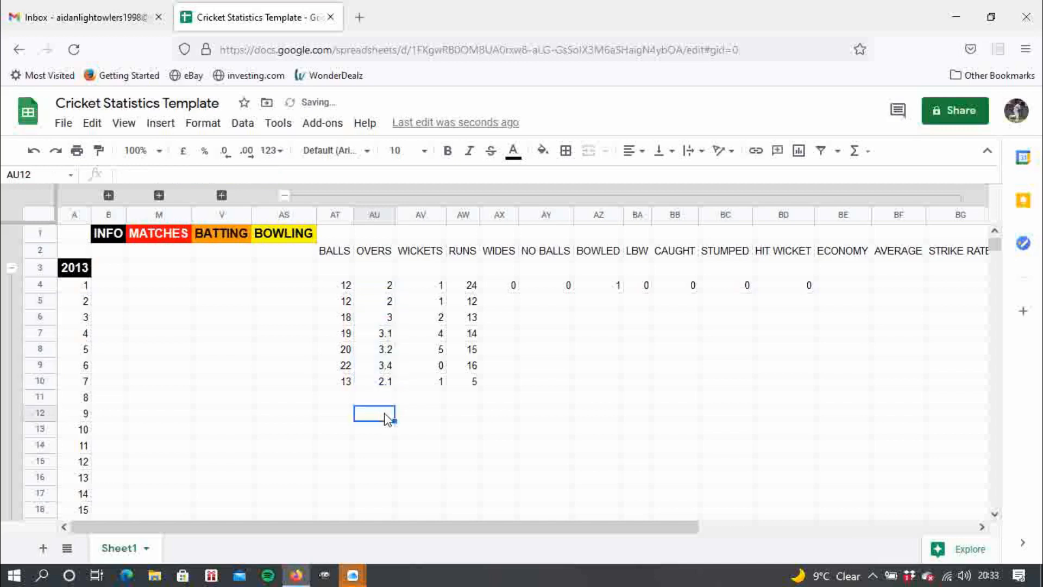
pyautogui.click(381, 304)
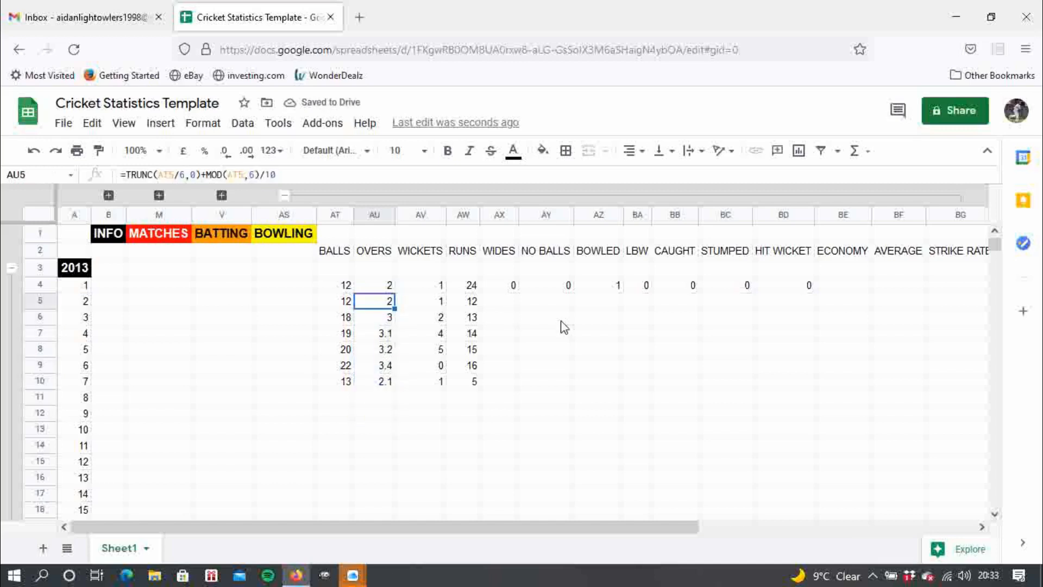
# Enter 0 for both WIDES and NO BALLS in rows 5 and 6
pyautogui.click(513, 306)
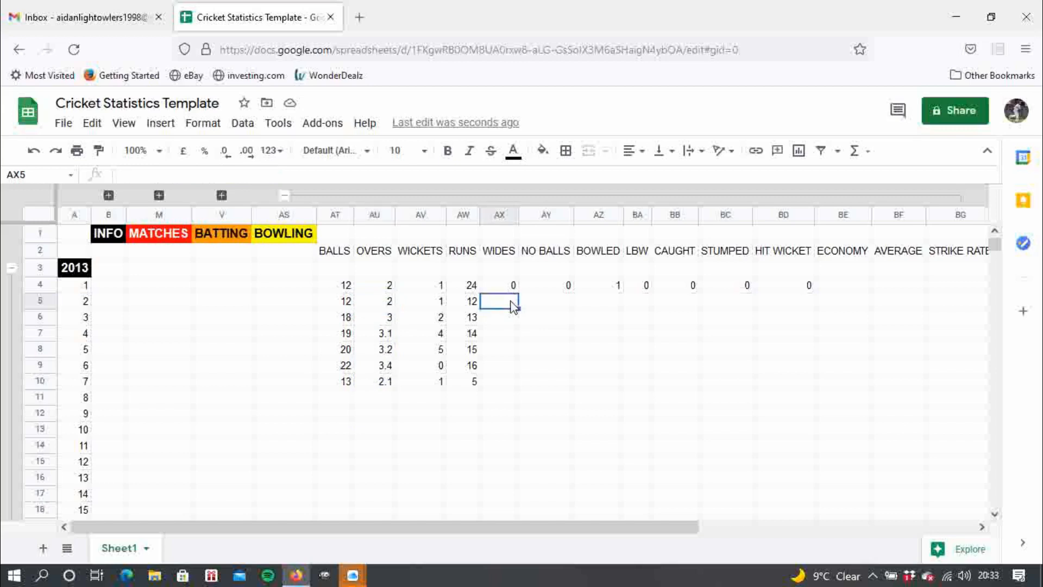
pyautogui.write('0')
pyautogui.press('Tab')
pyautogui.write('0')
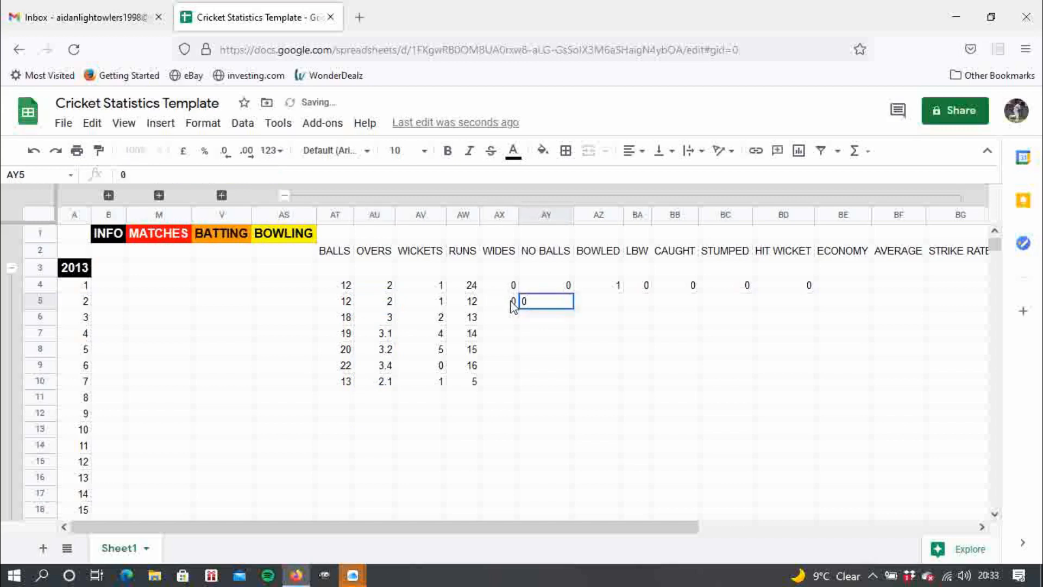
pyautogui.press('Return')
pyautogui.write('00')
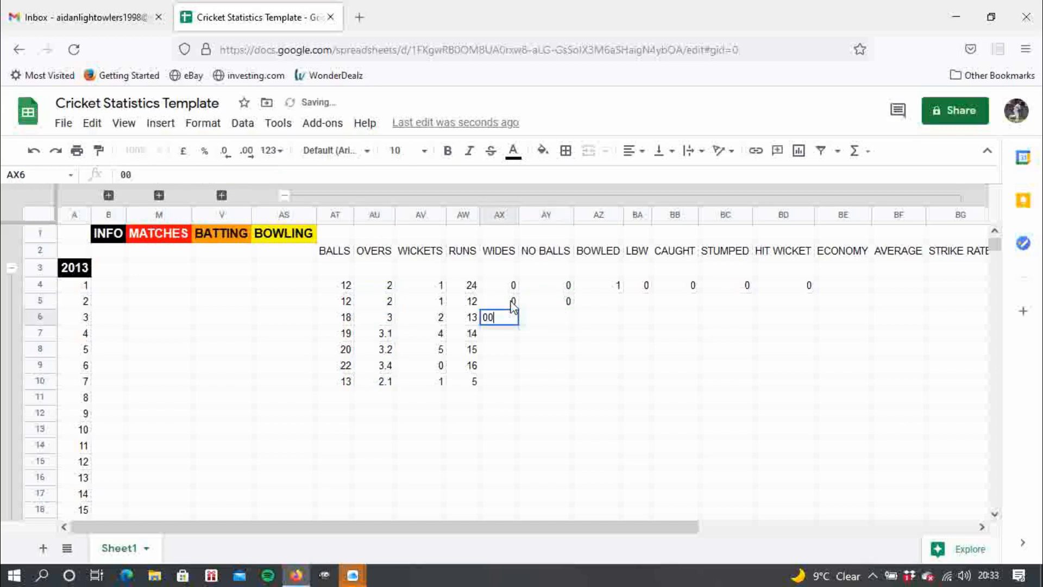
pyautogui.press('Tab')
pyautogui.write('0')
pyautogui.press('Return')
pyautogui.press('Left')
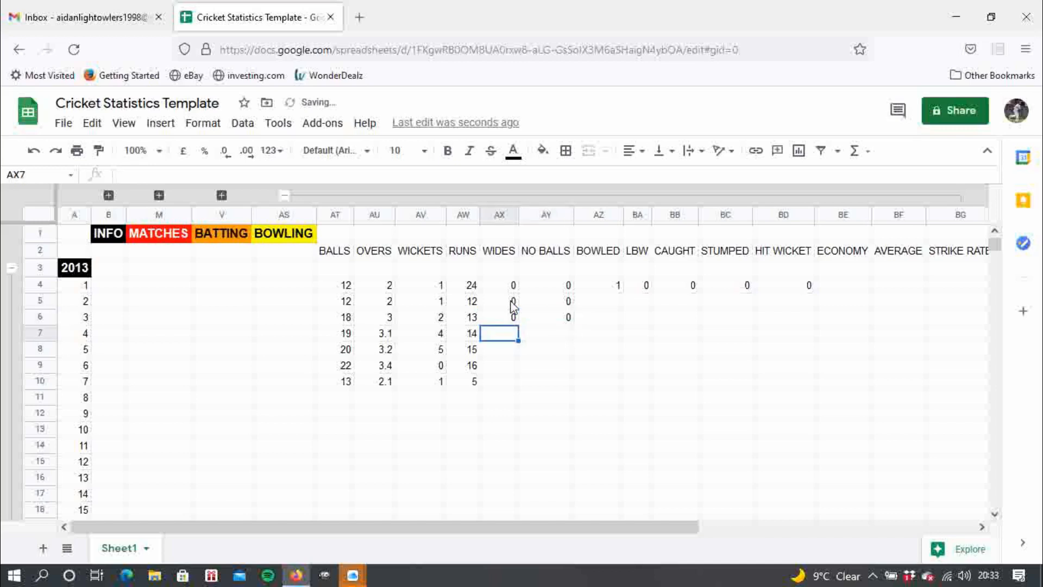
# Enter 1 in the WIDES cell AX7 for match 4
pyautogui.write('1')
pyautogui.press('Tab')
pyautogui.press('Left')
pyautogui.press('Right')
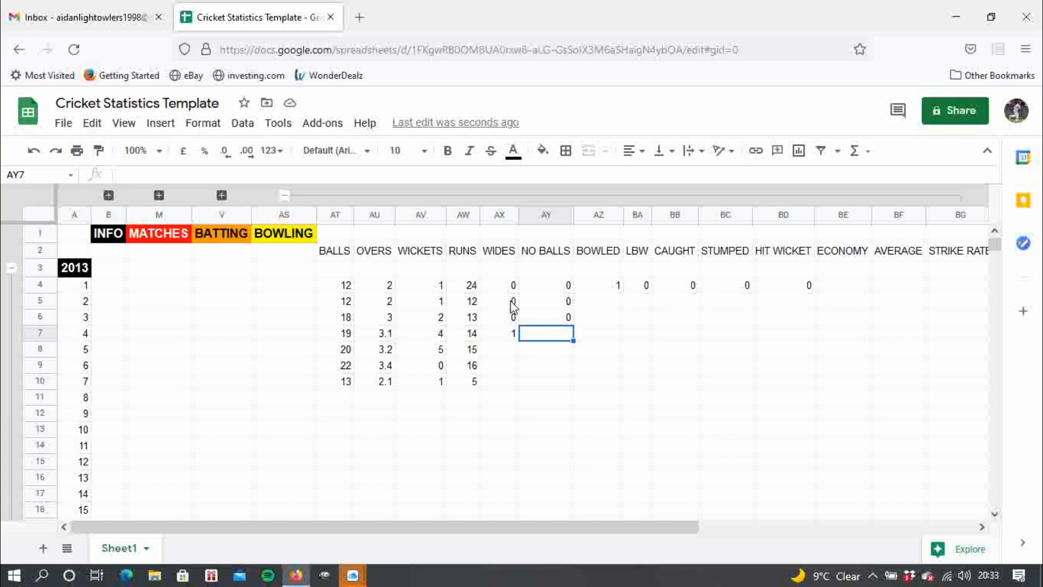
pyautogui.press('Left')
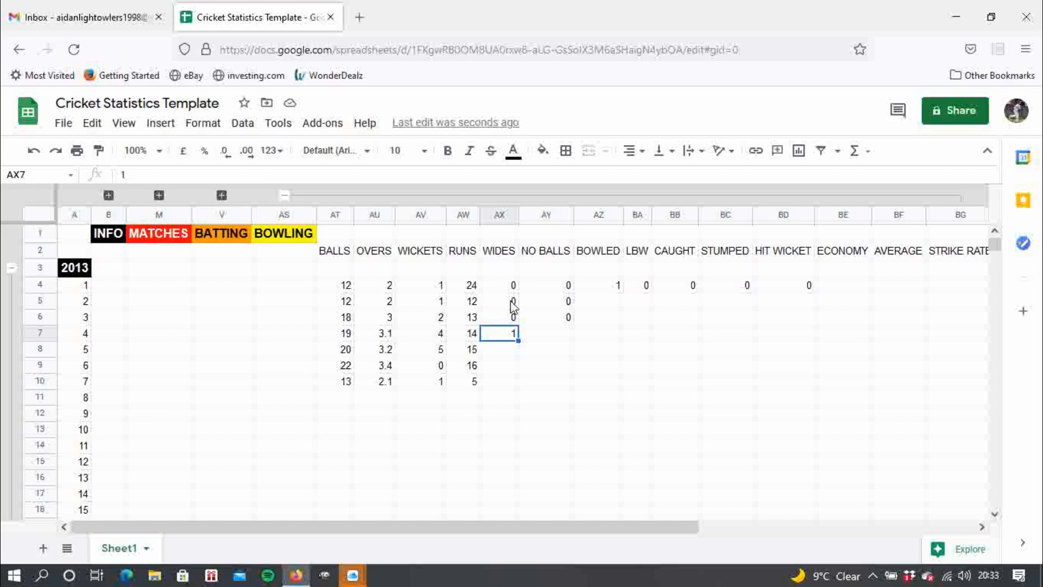
# Replace the overs formula in AU7 with the value 3 and compare the cell with the formulas in AU4 and AU6
pyautogui.click(375, 335)
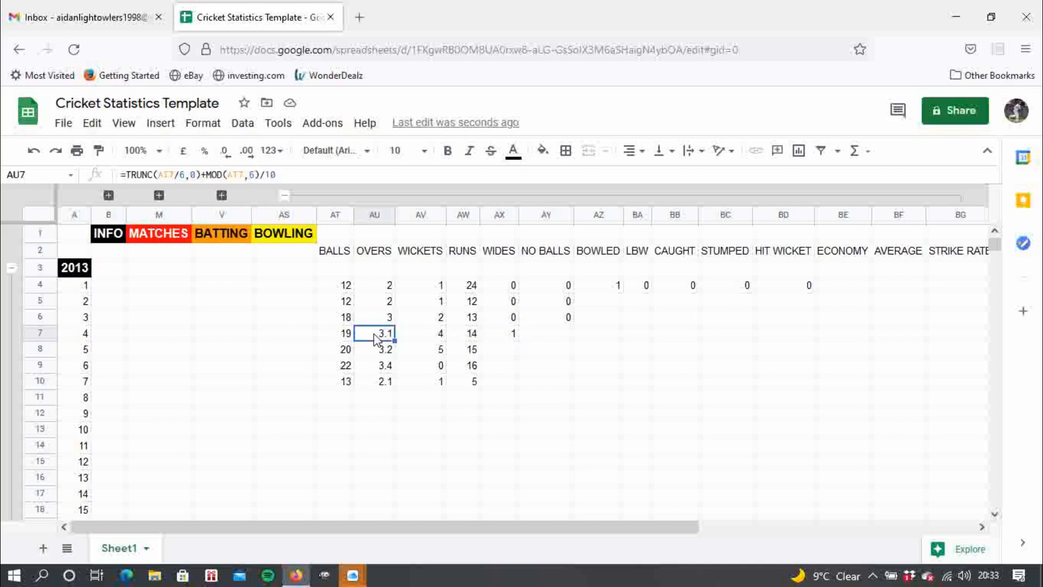
pyautogui.write('3')
pyautogui.press('Return')
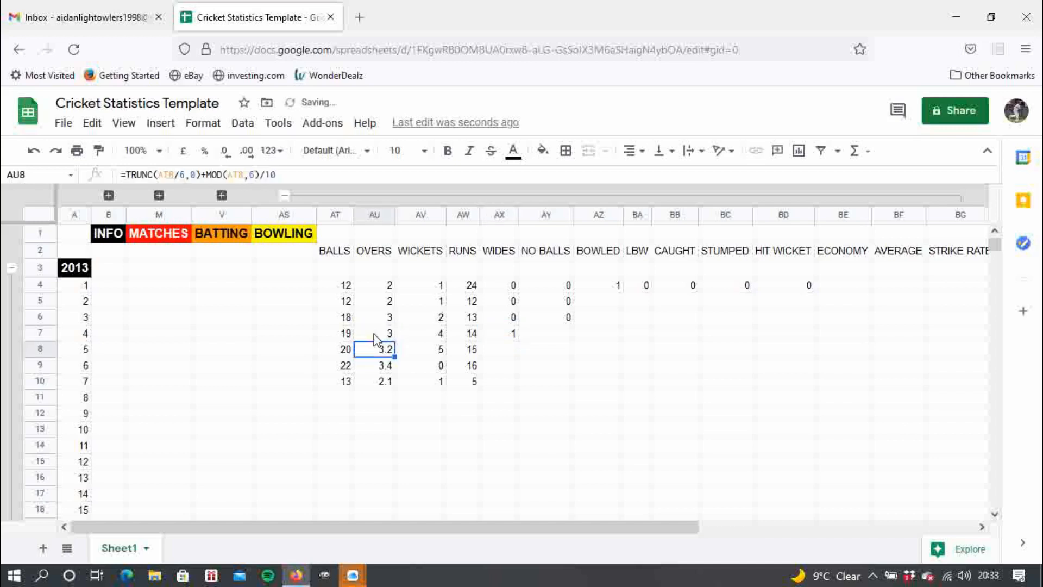
pyautogui.click(564, 337)
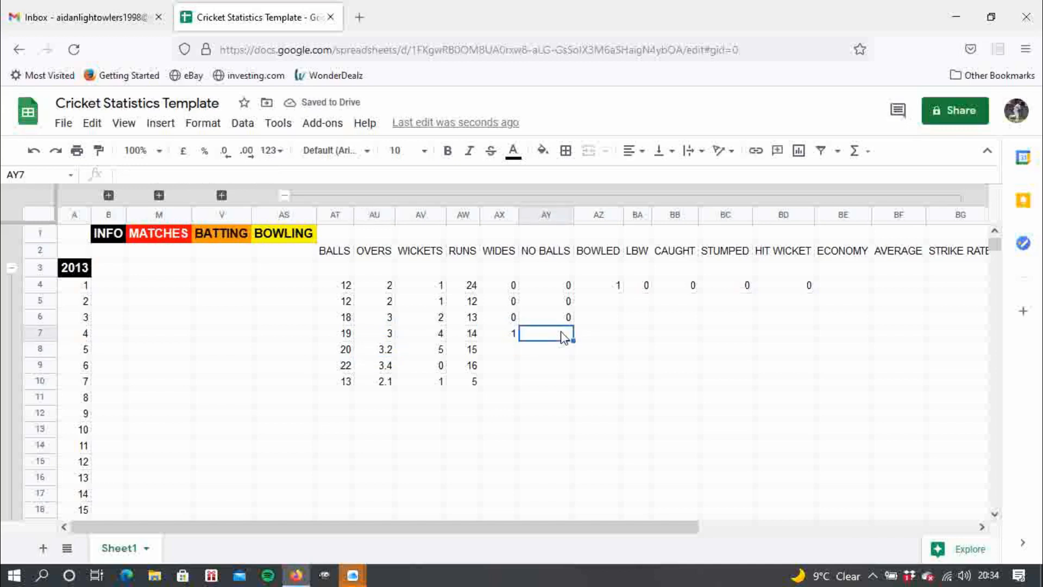
pyautogui.click(378, 287)
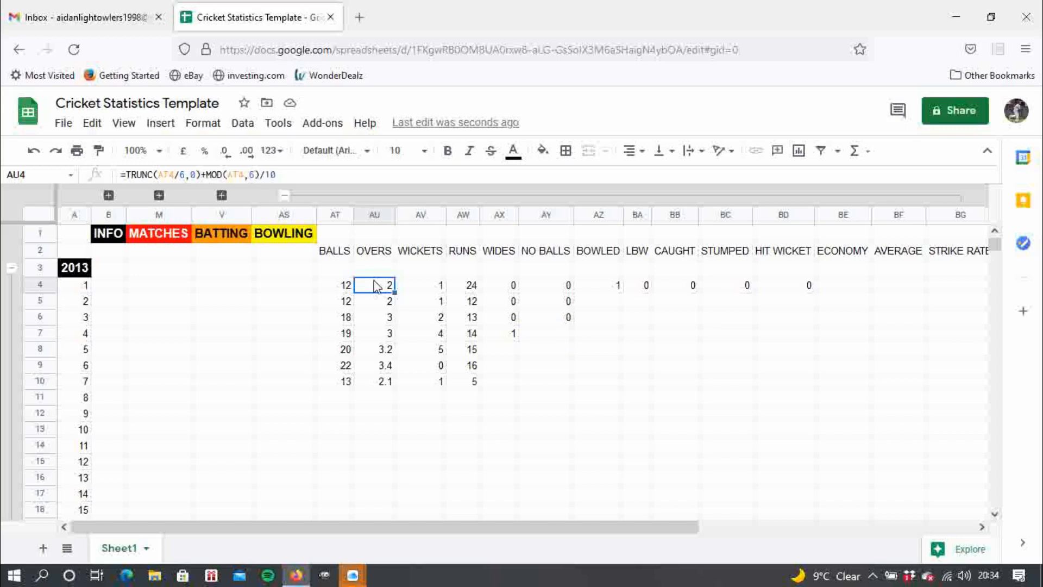
pyautogui.click(386, 336)
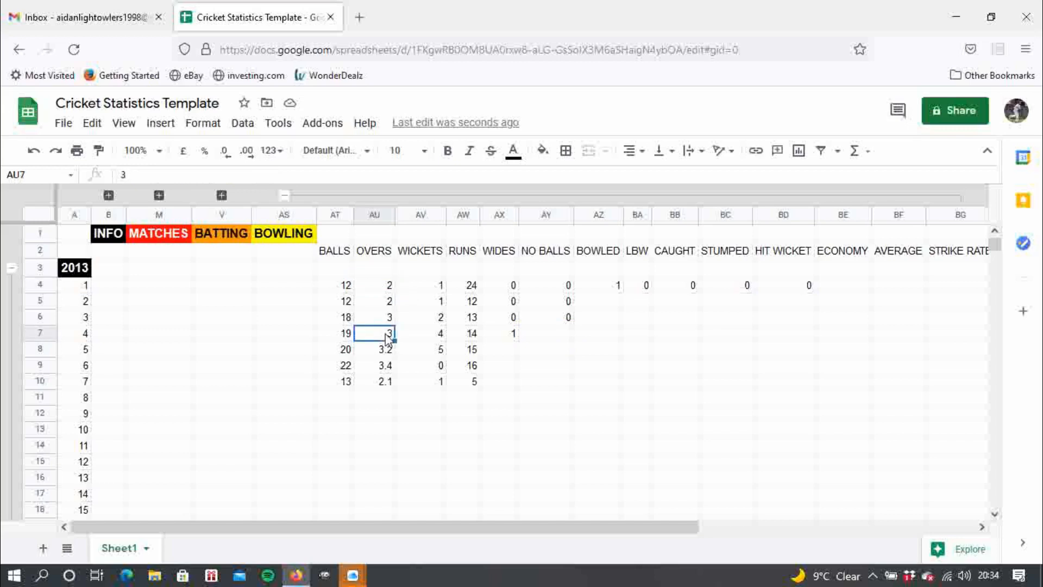
pyautogui.click(387, 320)
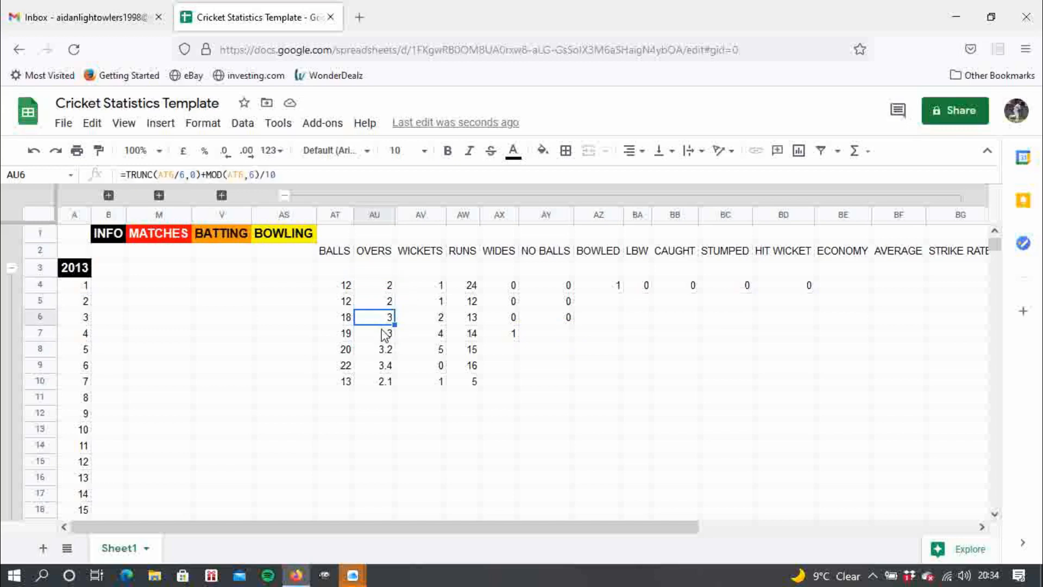
pyautogui.click(384, 334)
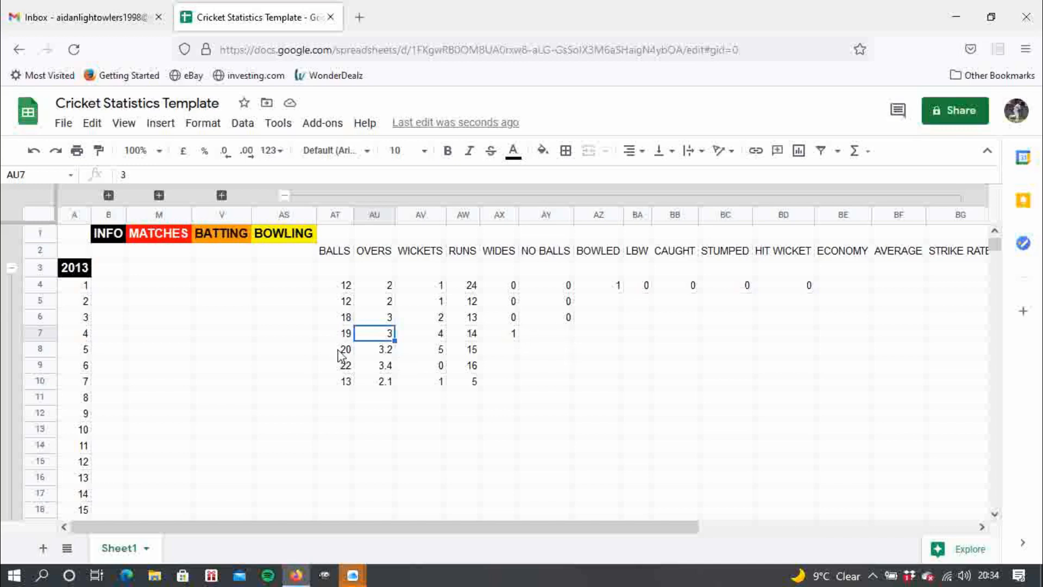
# Enter 0 for WIDES in AX8 and 0 for NO BALLS in AY8 and AY7
pyautogui.click(515, 354)
pyautogui.write('0')
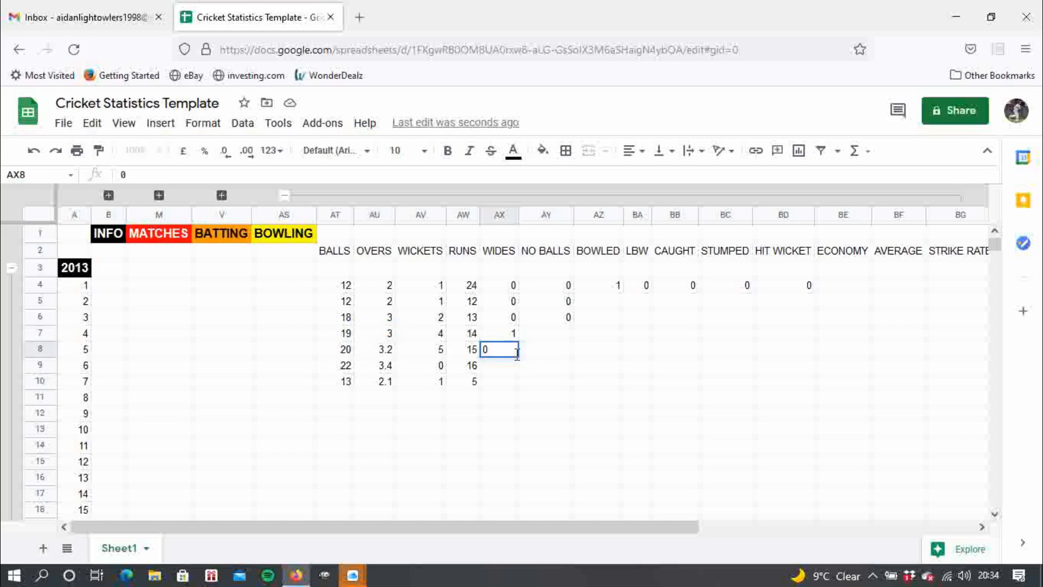
pyautogui.press('Tab')
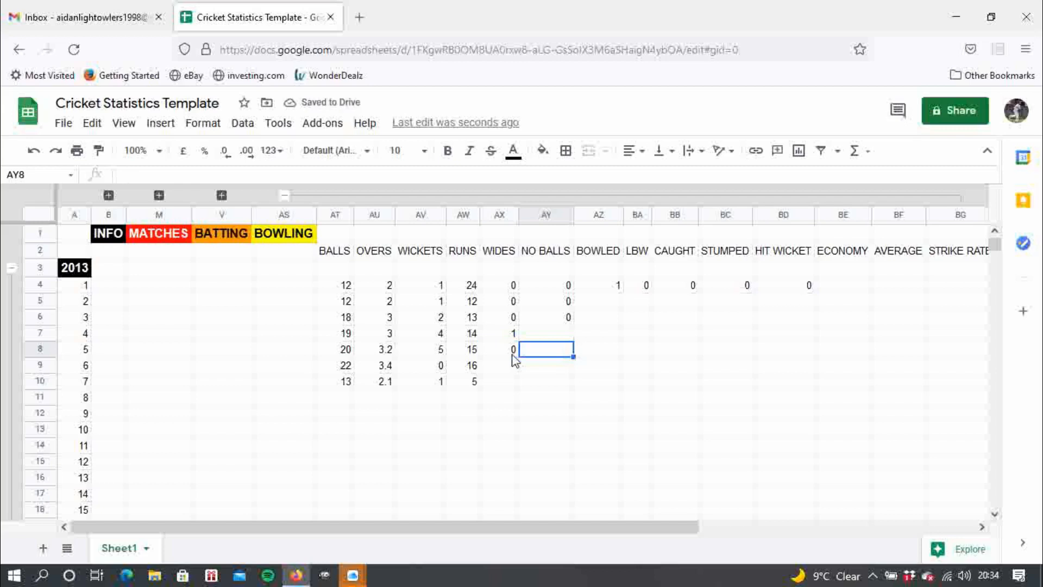
pyautogui.write('0')
pyautogui.press('Up')
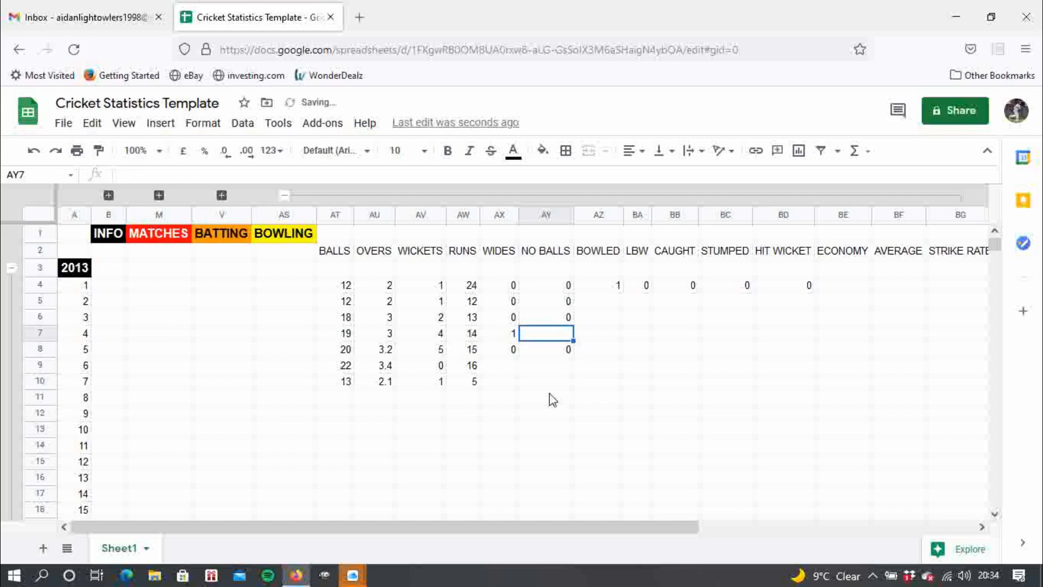
pyautogui.write('0')
pyautogui.press('Return')
# Enter 0 in the WIDES cell AX9 and 1 in AX10
pyautogui.press('Left')
pyautogui.press('Down')
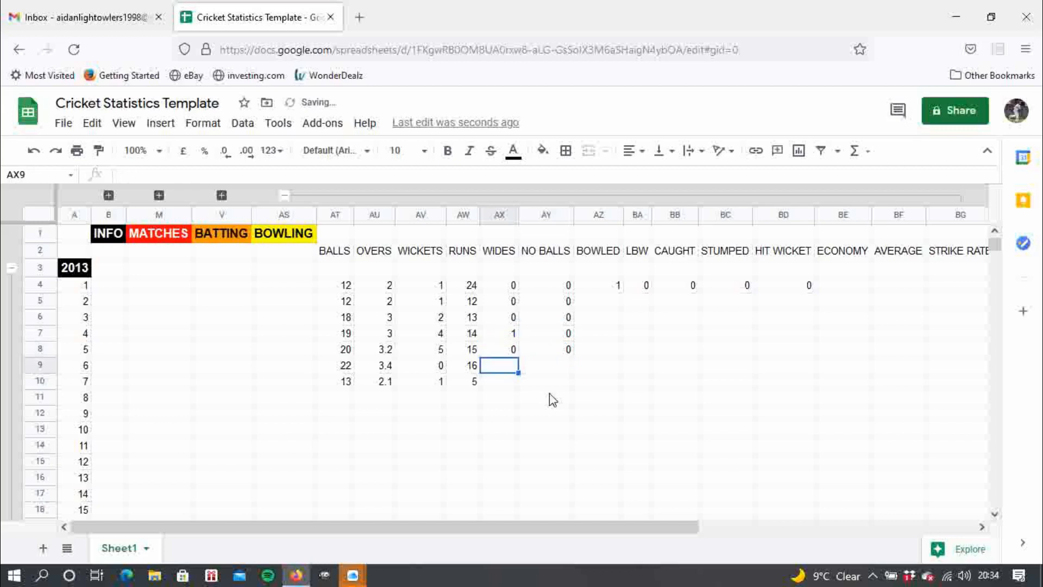
pyautogui.write('0')
pyautogui.press('Return')
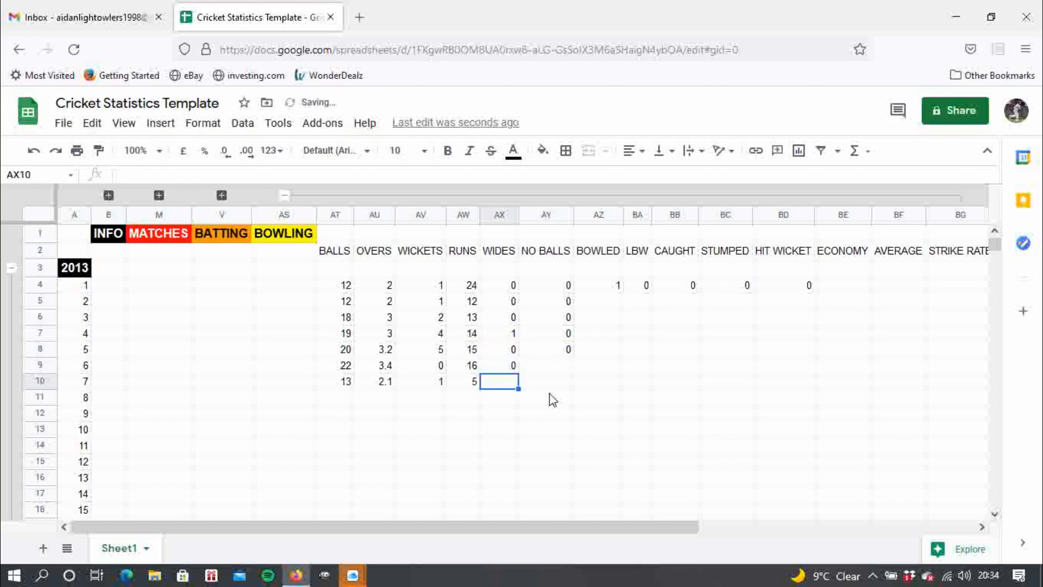
pyautogui.write('1')
# Replace the overs formula in AU10 with the value 2
pyautogui.press('Left')
pyautogui.press('Left')
pyautogui.press('Left')
pyautogui.write('2')
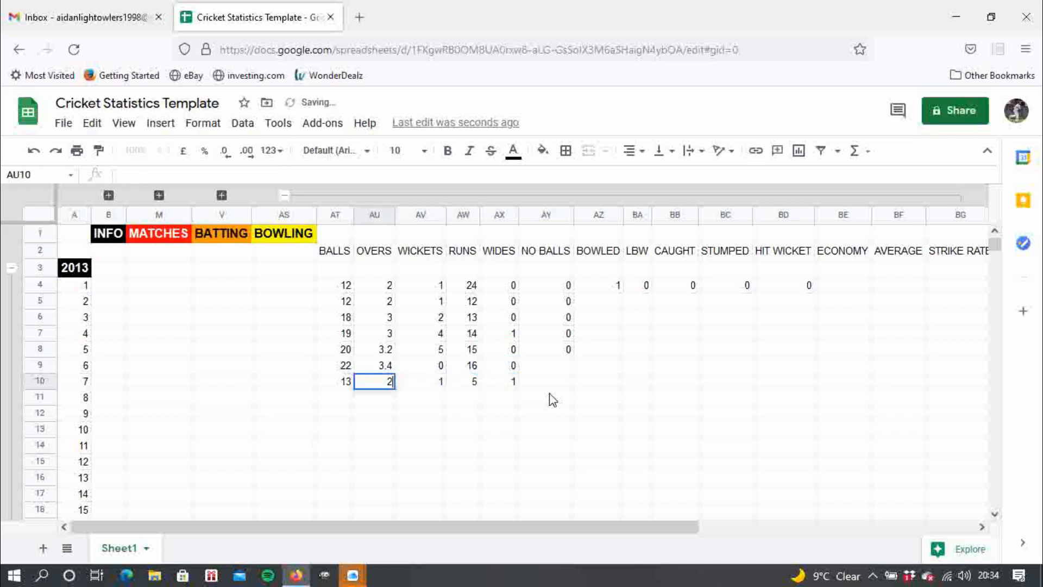
pyautogui.press('Return')
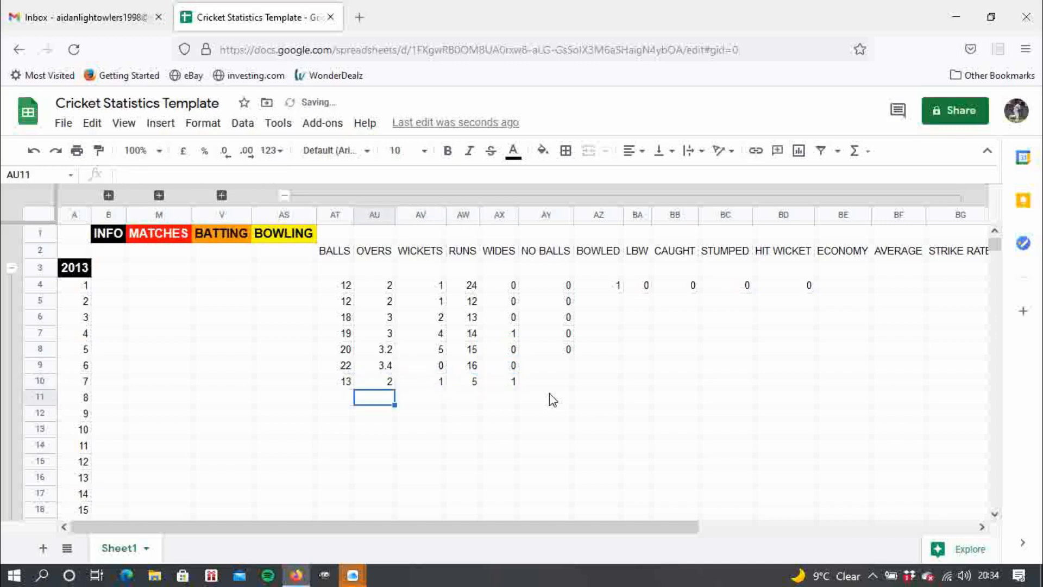
# Enter 0 for NO BALLS in AY10 and AY9
pyautogui.click(560, 387)
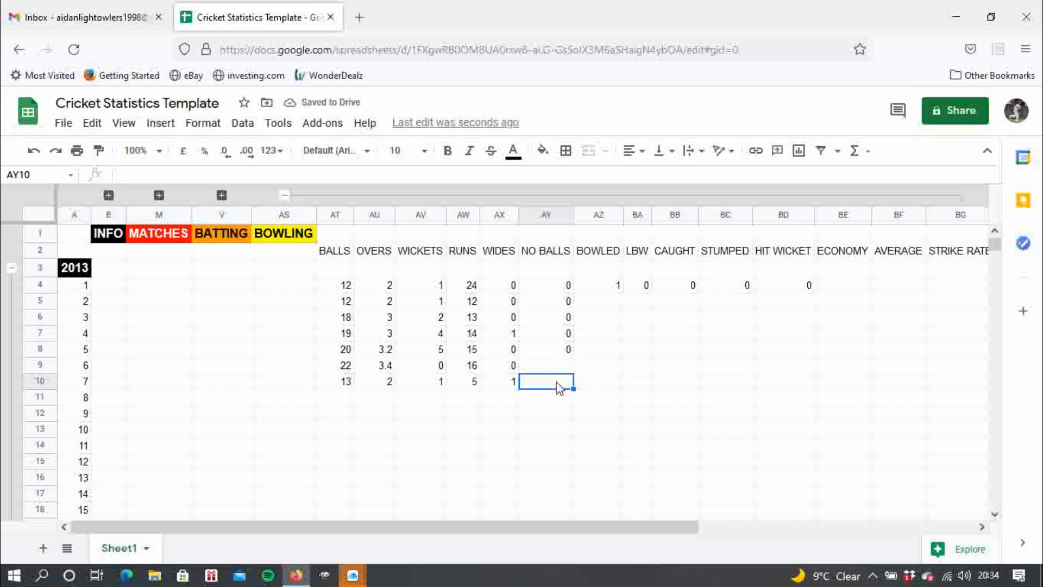
pyautogui.write('0')
pyautogui.press('Up')
pyautogui.write('0')
pyautogui.press('Up')
# Enter BOWLED figures of 1 in AZ5 and 2 in AZ6 for matches 2 and 3
pyautogui.press('Right')
pyautogui.press('Right')
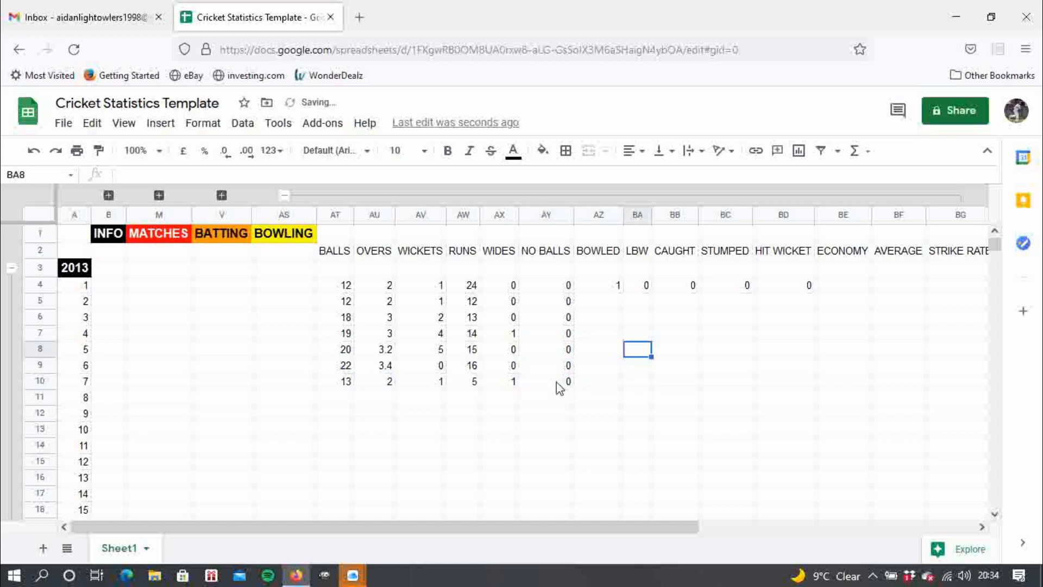
pyautogui.press('Up')
pyautogui.press('Up')
pyautogui.press('Up')
pyautogui.press('Left')
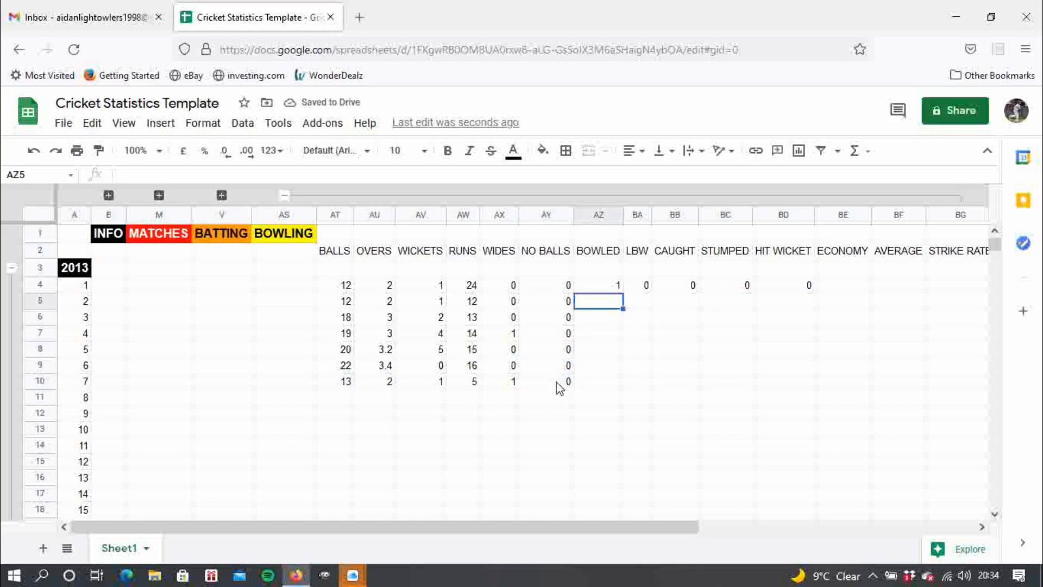
pyautogui.write('1')
pyautogui.press('Return')
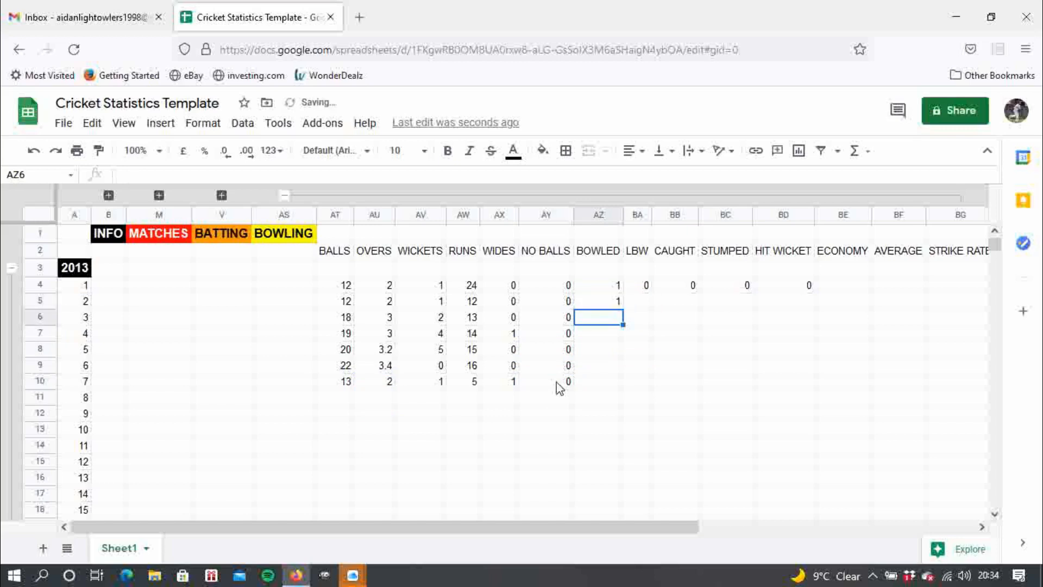
pyautogui.write('3')
pyautogui.press('Return')
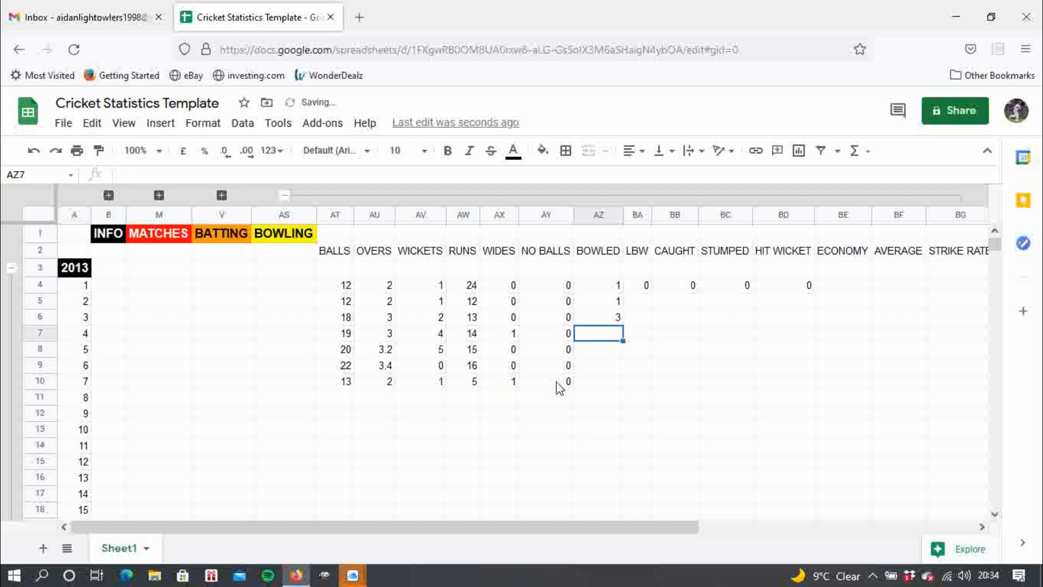
pyautogui.press('Up')
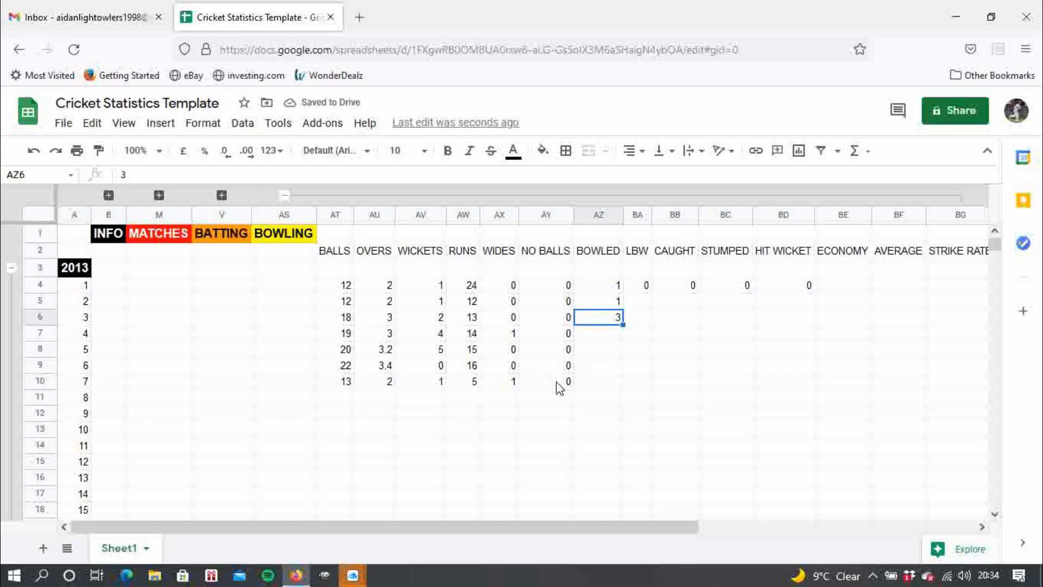
pyautogui.write('2')
pyautogui.press('Return')
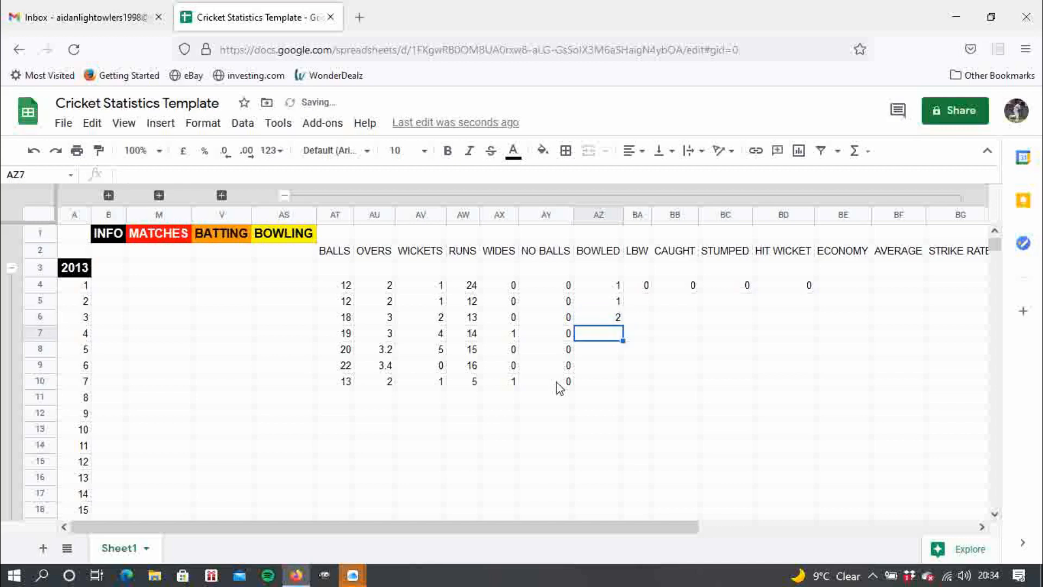
# Enter the BOWLED figures 4, 5, 0 and 1 in AZ7 through AZ10
pyautogui.write('4')
pyautogui.press('Return')
pyautogui.write('5')
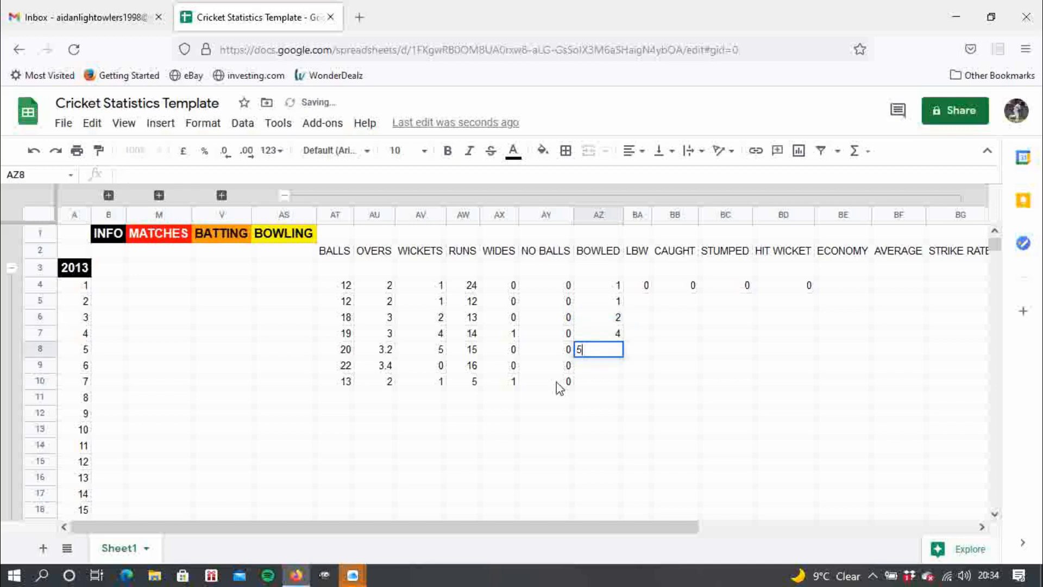
pyautogui.press('Return')
pyautogui.write('0')
pyautogui.press('Return')
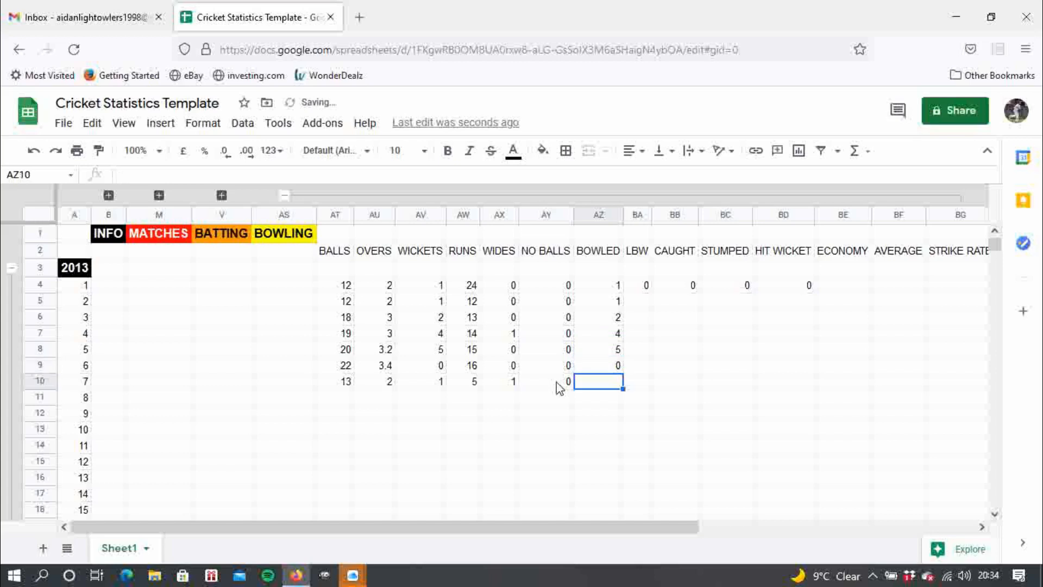
pyautogui.write('1')
pyautogui.press('Tab')
# Fill the 0 from BA4 across to column BD and down to row 33 for LBW through HIT WICKET
pyautogui.press('Up')
pyautogui.press('Up')
pyautogui.press('Up')
pyautogui.press('Up')
pyautogui.press('Up')
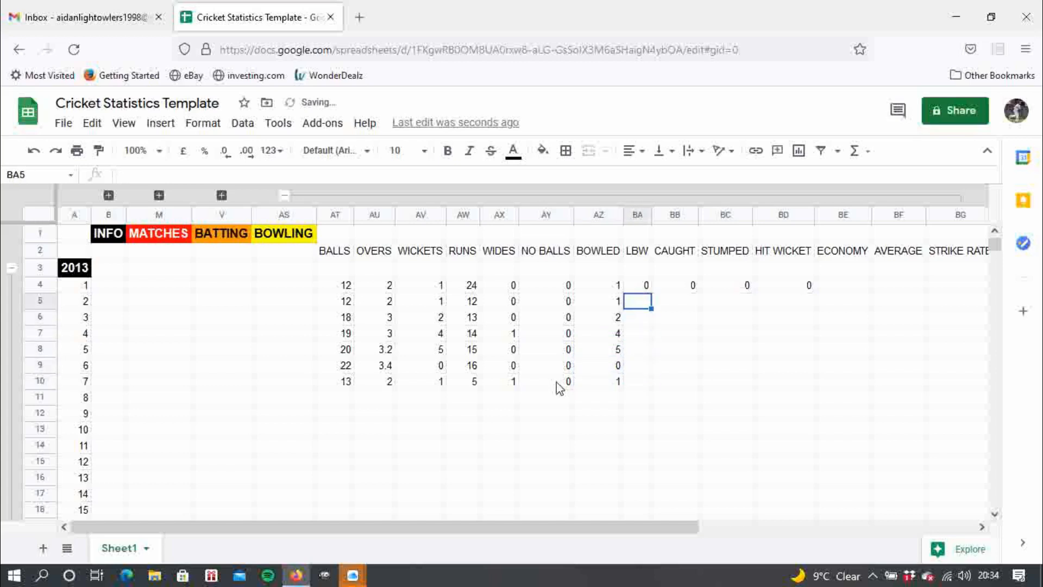
pyautogui.press('Down')
pyautogui.press('Up')
pyautogui.press('Up')
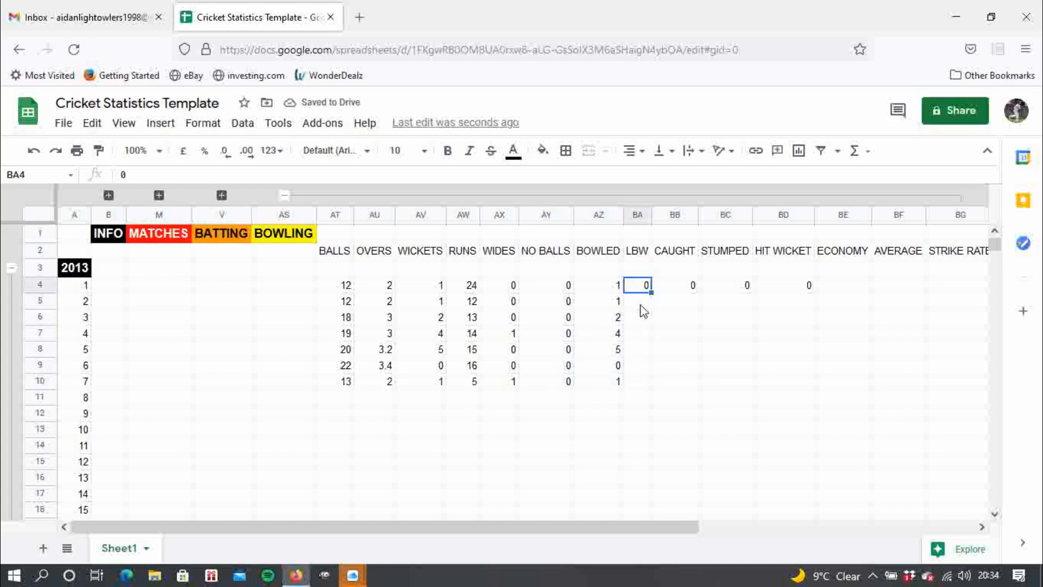
pyautogui.moveTo(651, 294); pyautogui.dragTo(810, 383)
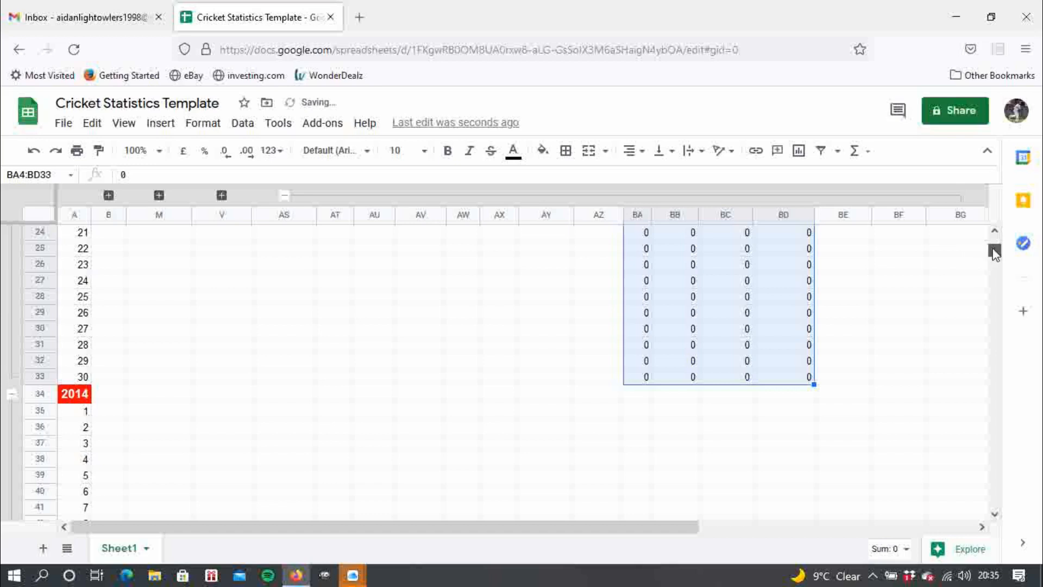
# Enter 0 in AT11 and fill it across the remaining 2013 bowling rows to cover AT11:AZ33
pyautogui.moveTo(994, 252); pyautogui.dragTo(994, 240)
pyautogui.click(344, 402)
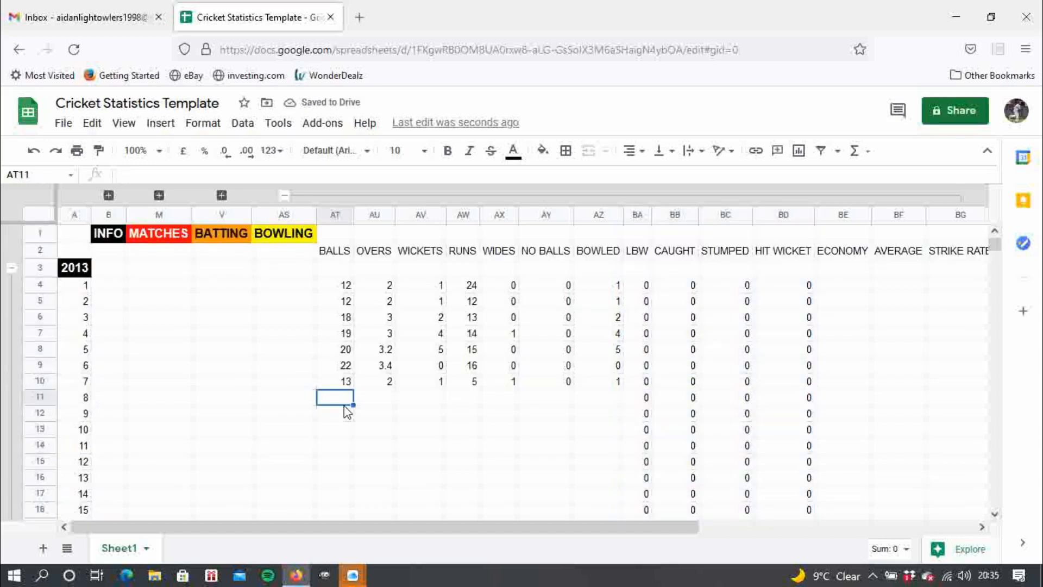
pyautogui.doubleClick(344, 404)
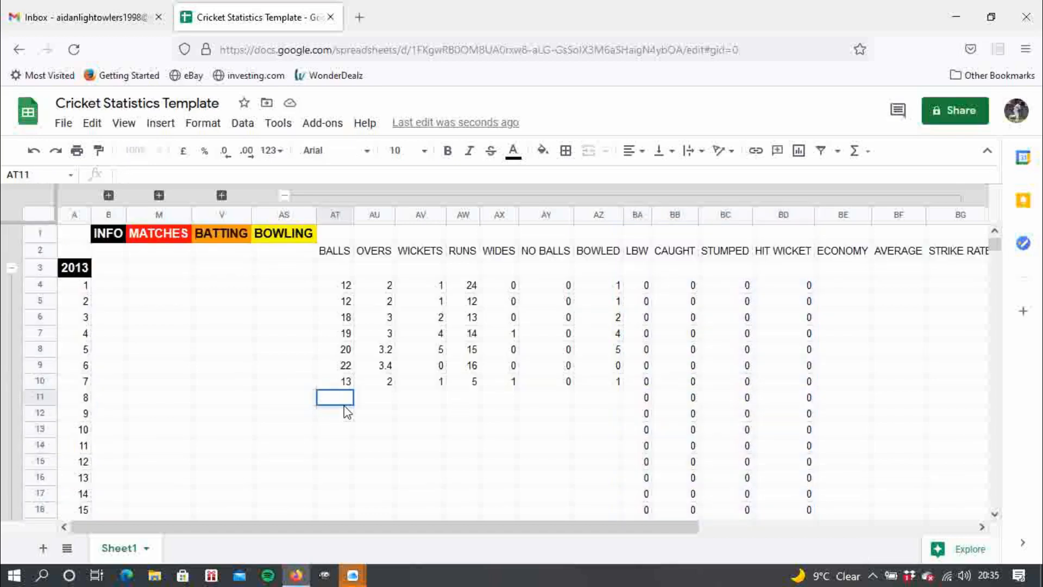
pyautogui.write('0')
pyautogui.press('Return')
pyautogui.click(345, 401)
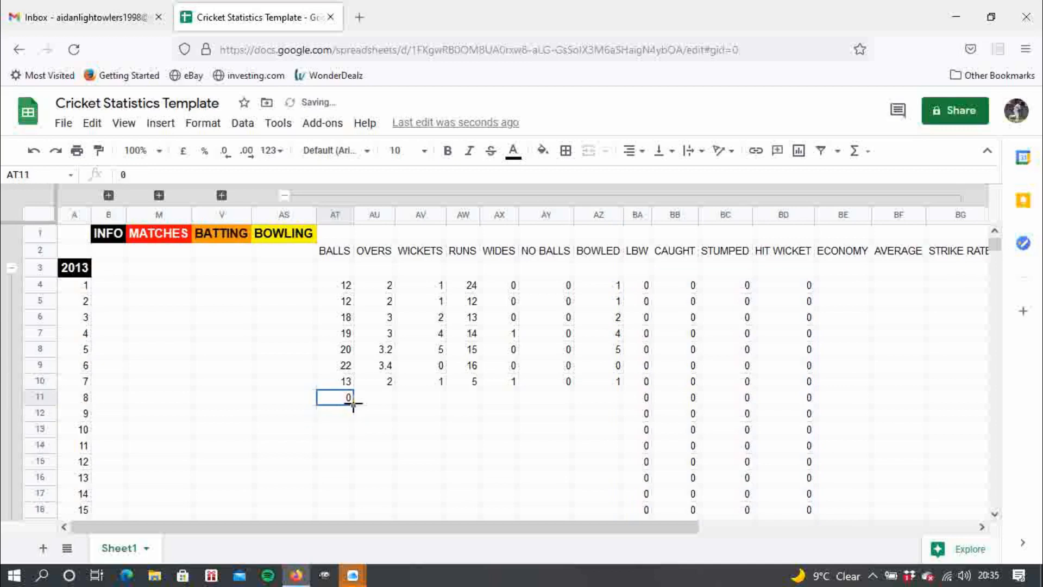
pyautogui.moveTo(353, 404); pyautogui.dragTo(632, 324)
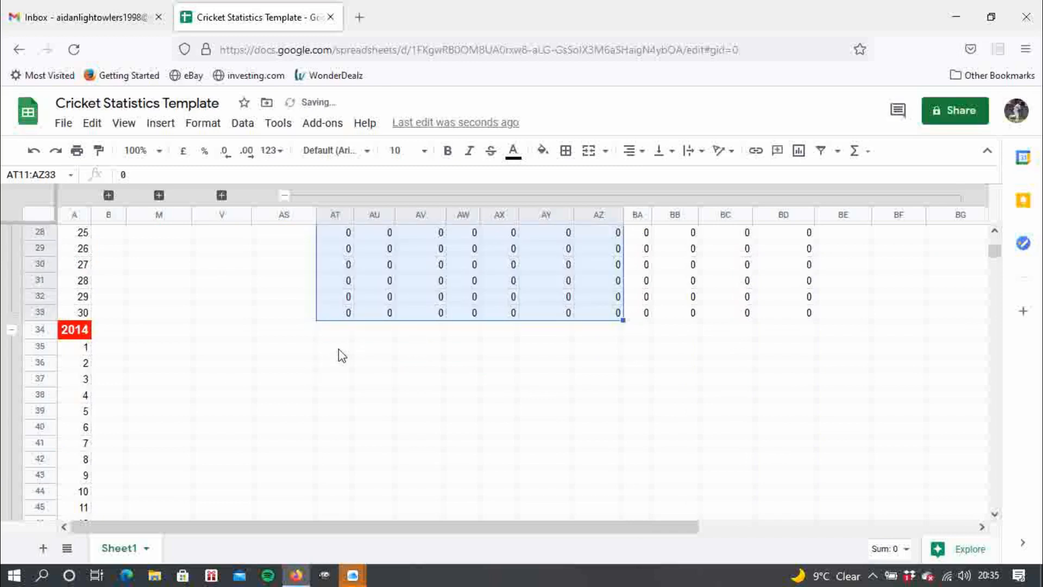
# Enter 0 in the first 2014 BALLS cell AT35 and fill it across AT35:BD64
pyautogui.click(339, 350)
pyautogui.write('0')
pyautogui.press('Return')
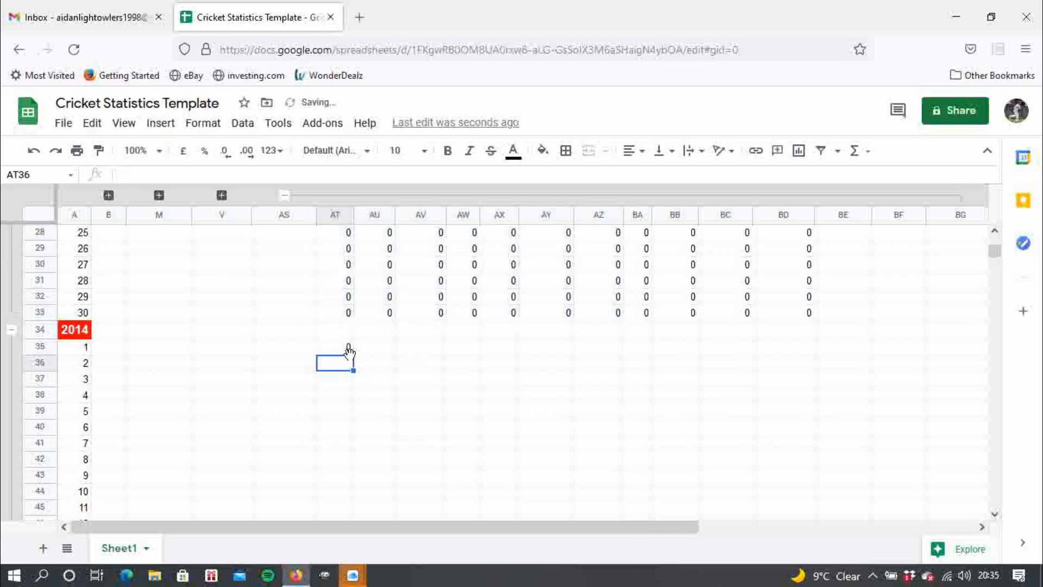
pyautogui.click(350, 352)
pyautogui.moveTo(351, 351); pyautogui.dragTo(820, 408)
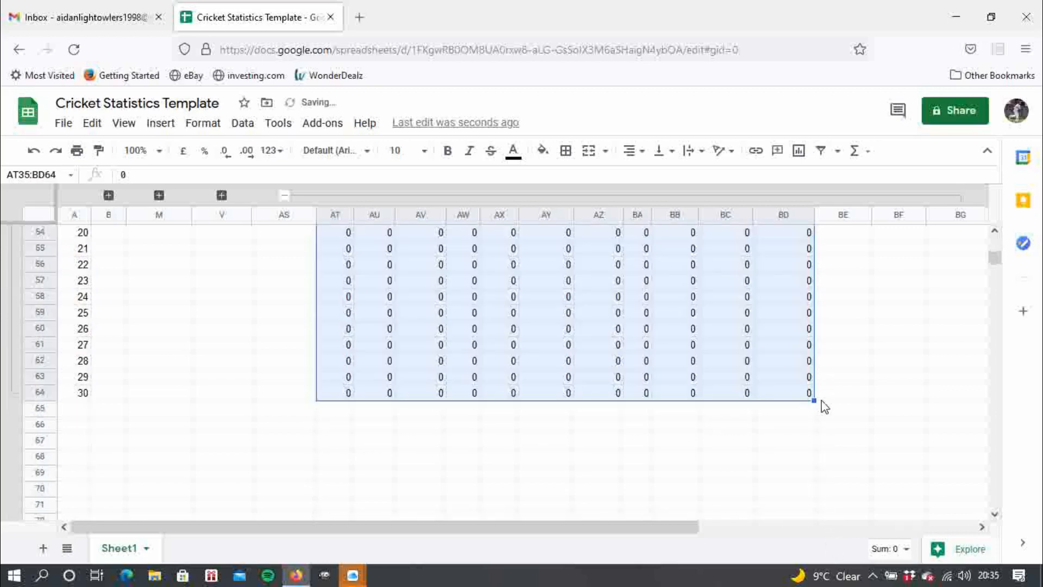
# Check the overs formula in AU4 and total the 2013 balls in AT3 with =SUM(AT4:AT33)
pyautogui.moveTo(993, 262); pyautogui.dragTo(1006, 200)
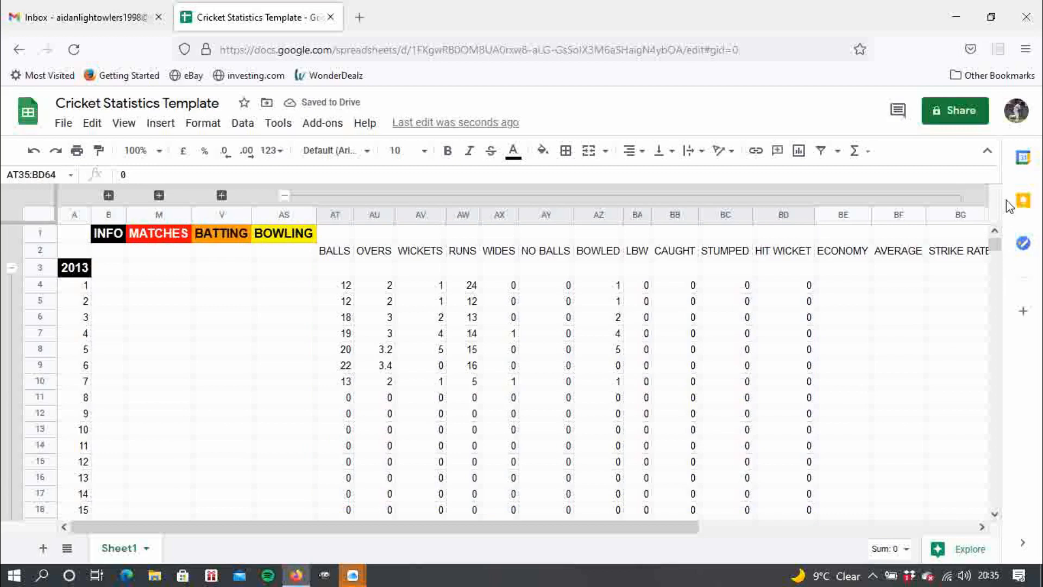
pyautogui.click(382, 288)
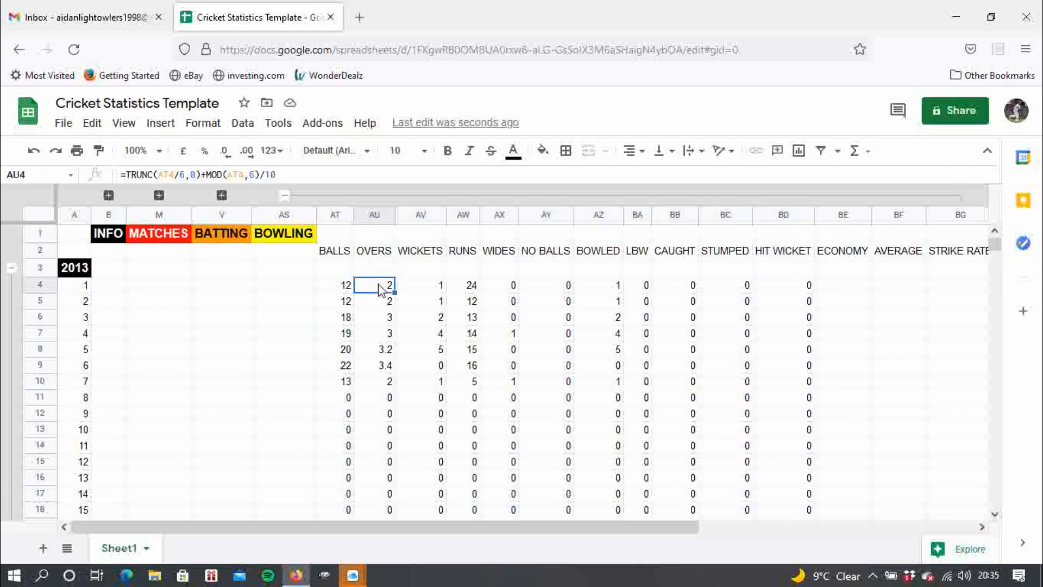
pyautogui.click(348, 269)
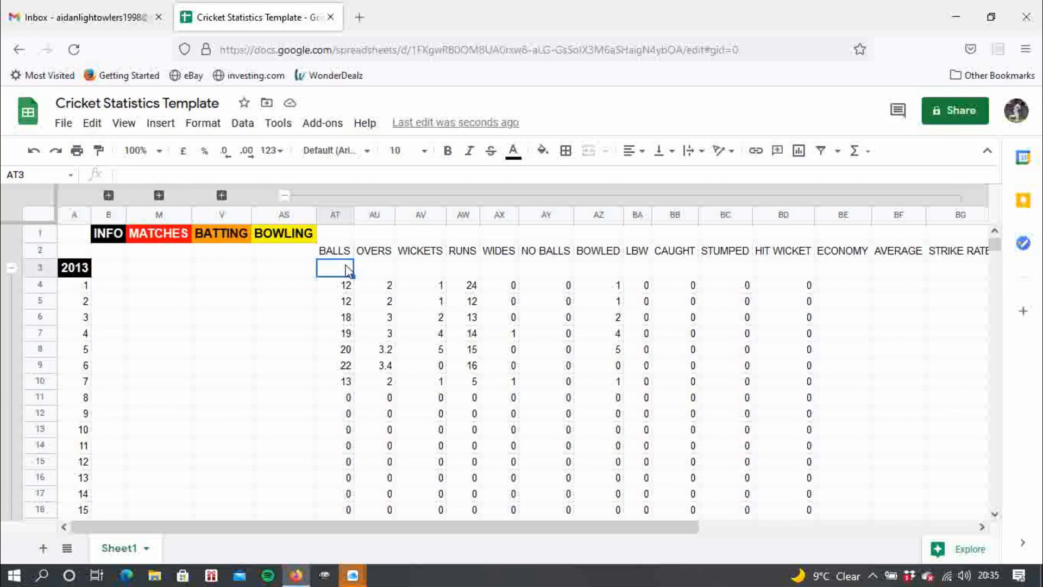
pyautogui.write('=')
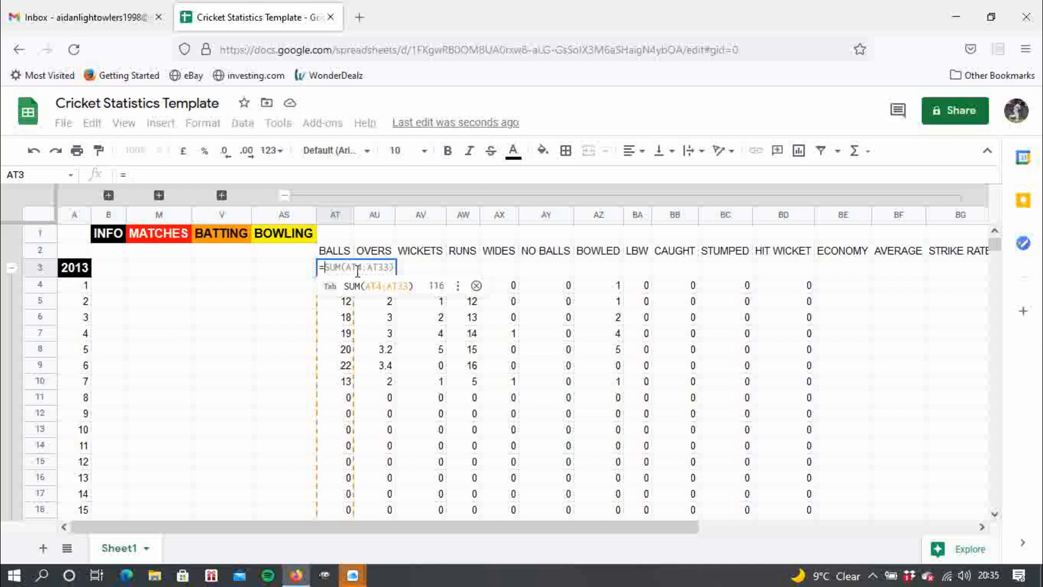
pyautogui.press('Tab')
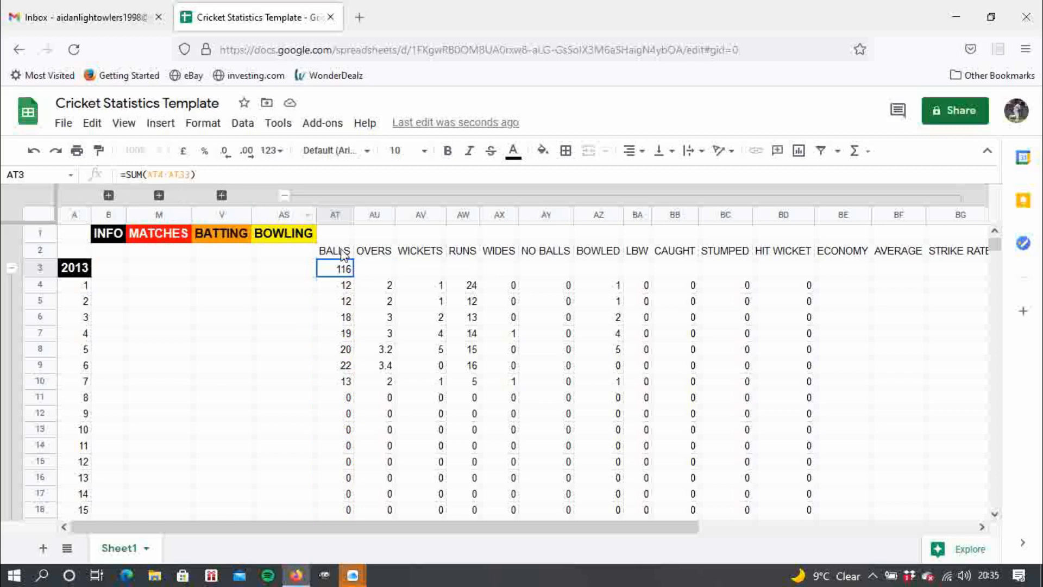
# Total the 2013 wickets in AV3 with =SUM(AV4:AV33), leaving AU3 empty, and select the RUNS total cell AW3
pyautogui.click(381, 272)
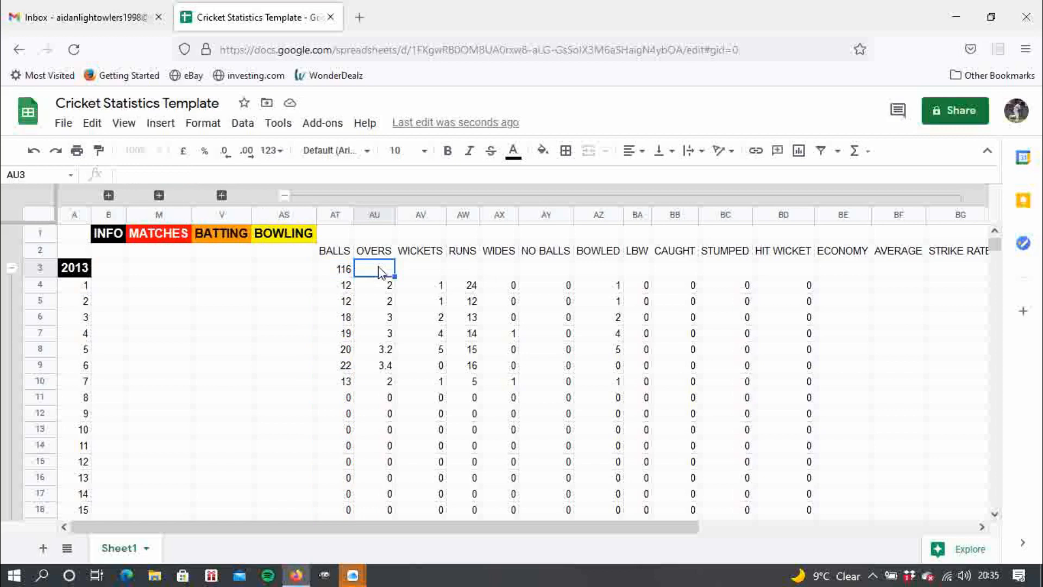
pyautogui.click(430, 274)
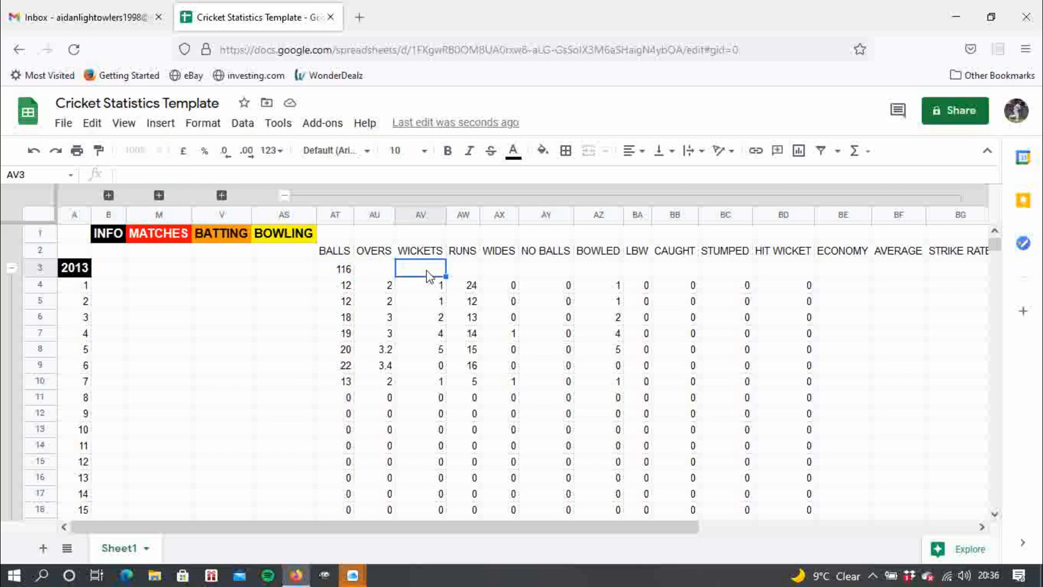
pyautogui.write('=SUM(')
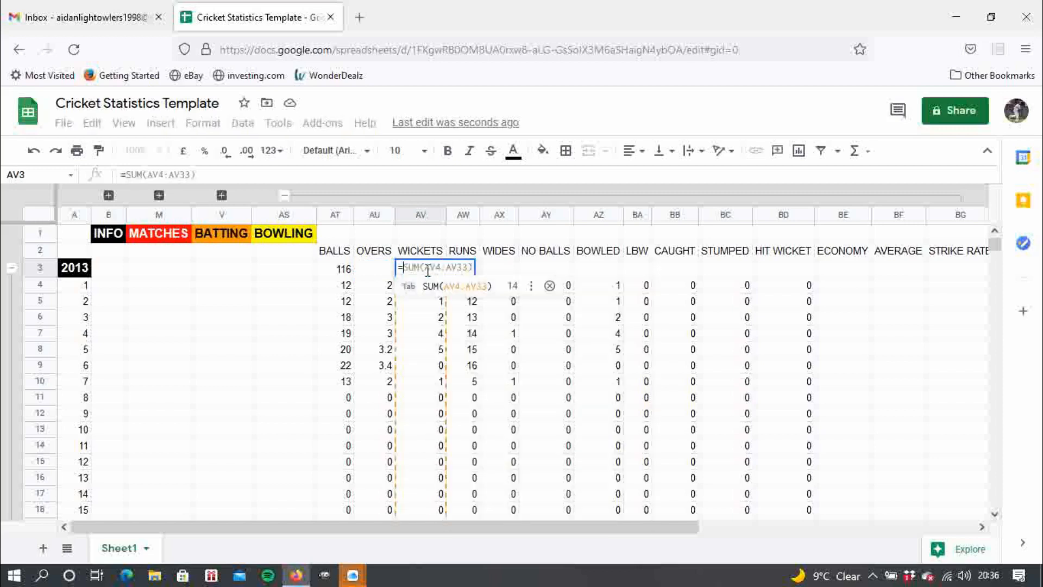
pyautogui.press('Tab')
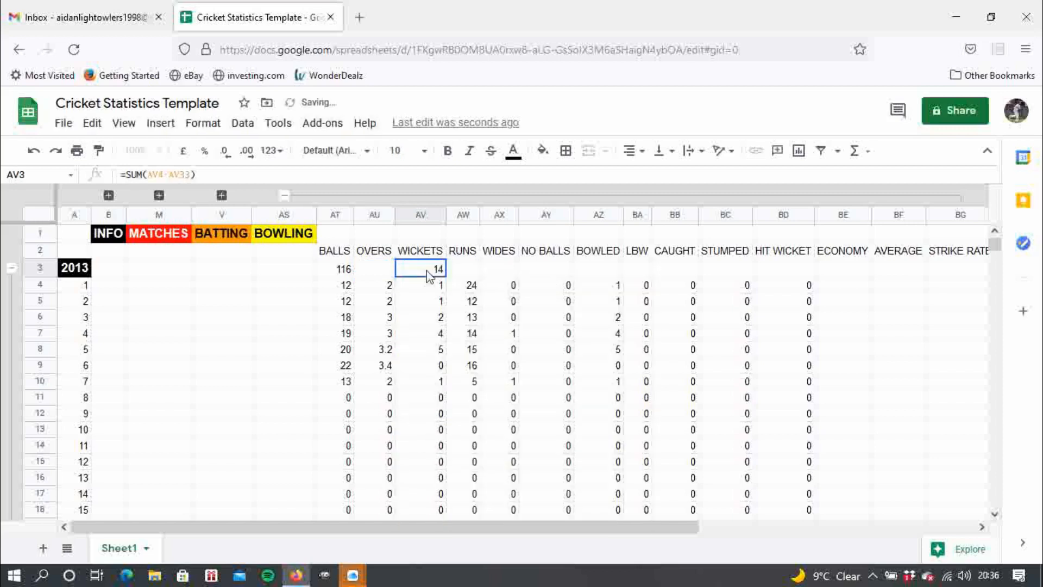
pyautogui.click(461, 268)
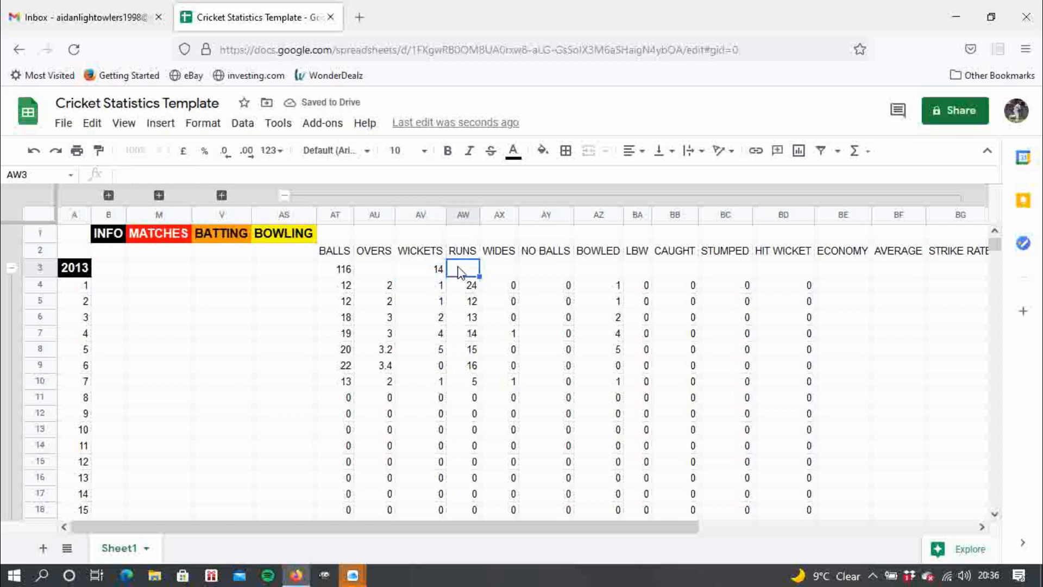
# Fill the 2013 wickets total formula from AV3 across to BD3
pyautogui.click(438, 269)
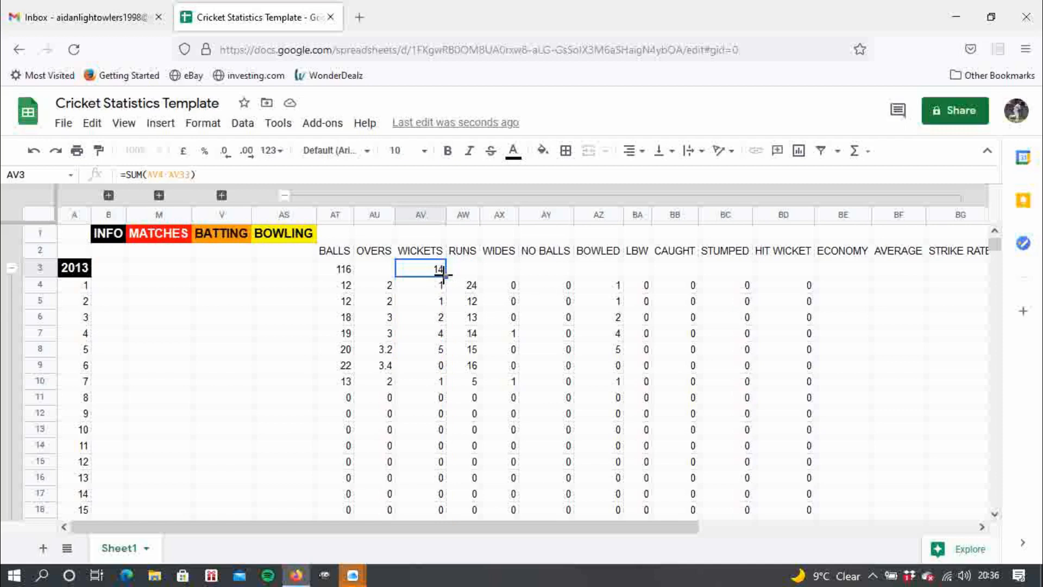
pyautogui.moveTo(444, 275); pyautogui.dragTo(778, 270)
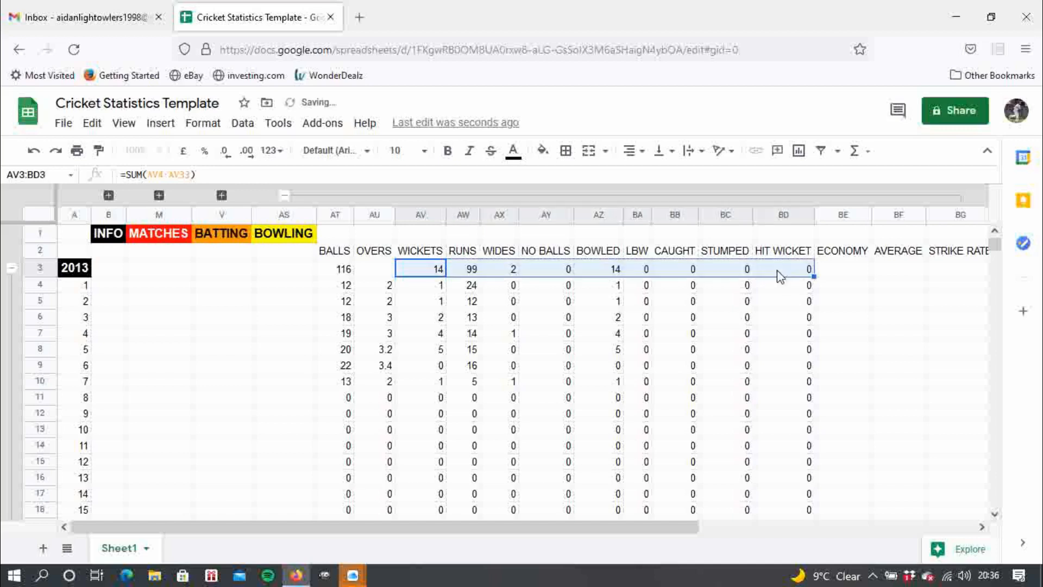
# Try to total the 2013 overs in AU3, first with the SUM formula from AT3 and then with the overs formula from AU4
pyautogui.click(383, 292)
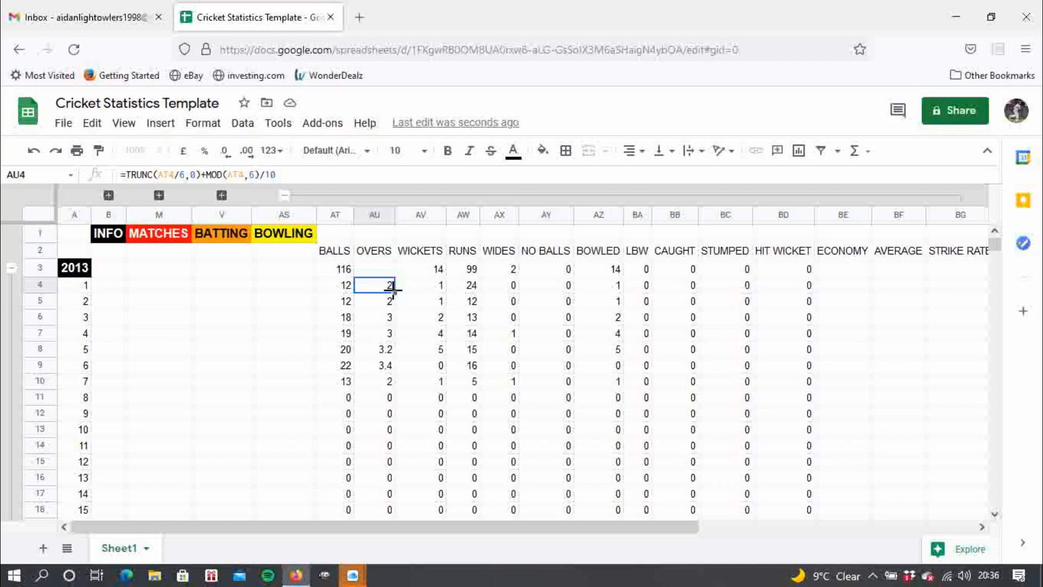
pyautogui.click(389, 275)
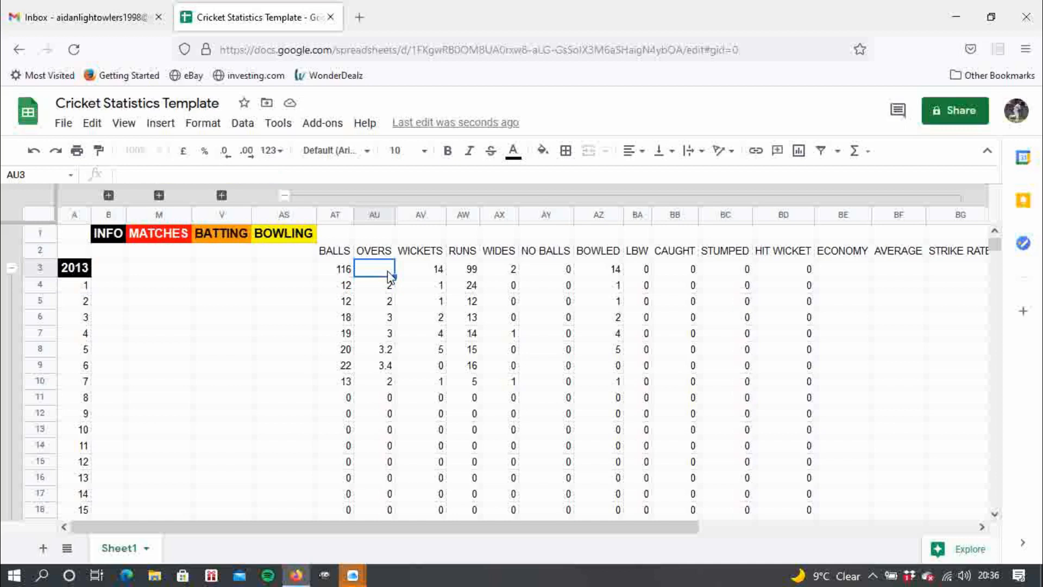
pyautogui.click(350, 269)
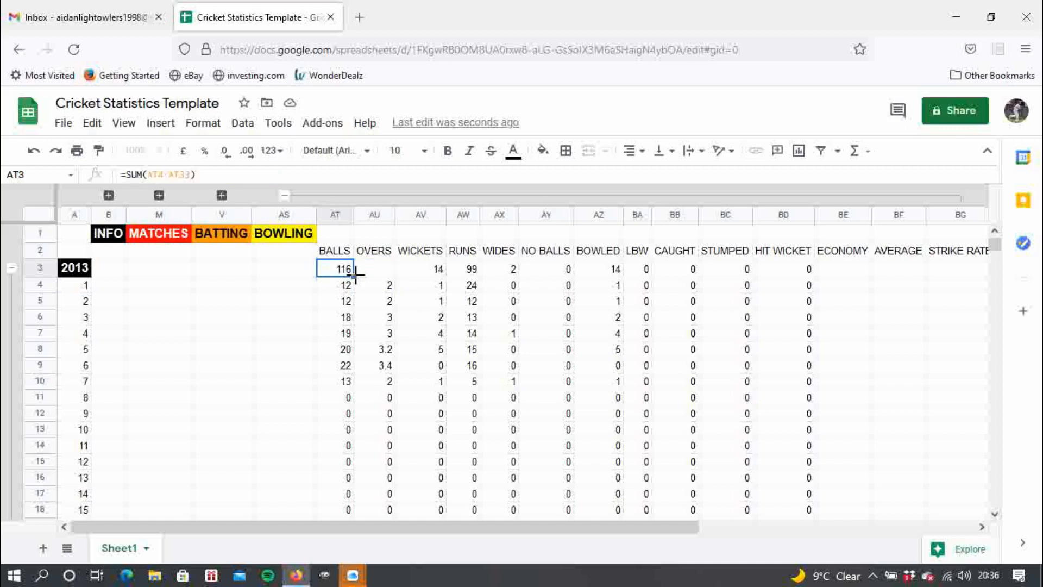
pyautogui.moveTo(354, 276); pyautogui.dragTo(383, 271)
pyautogui.click(408, 273)
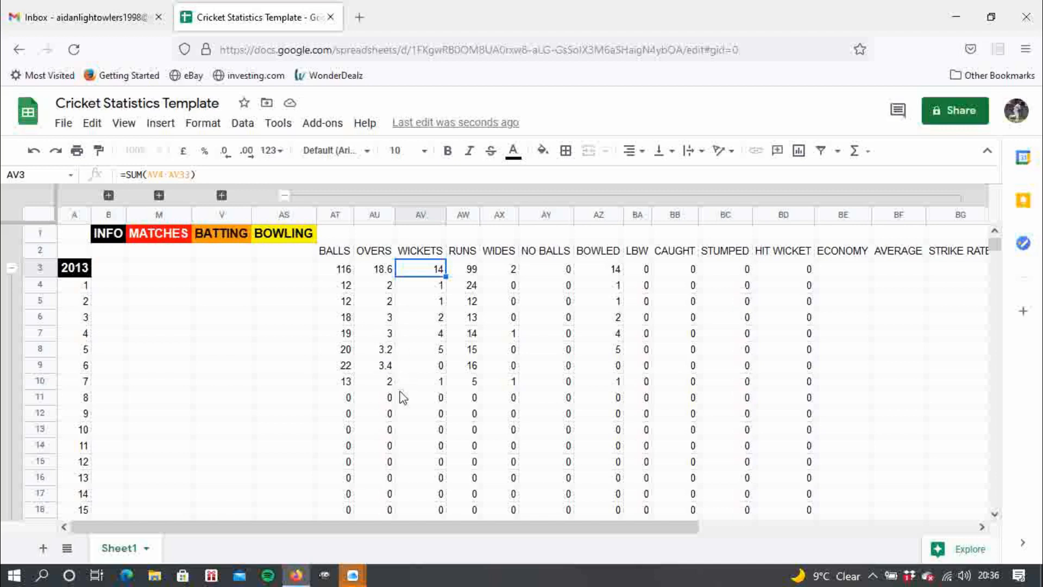
pyautogui.click(385, 273)
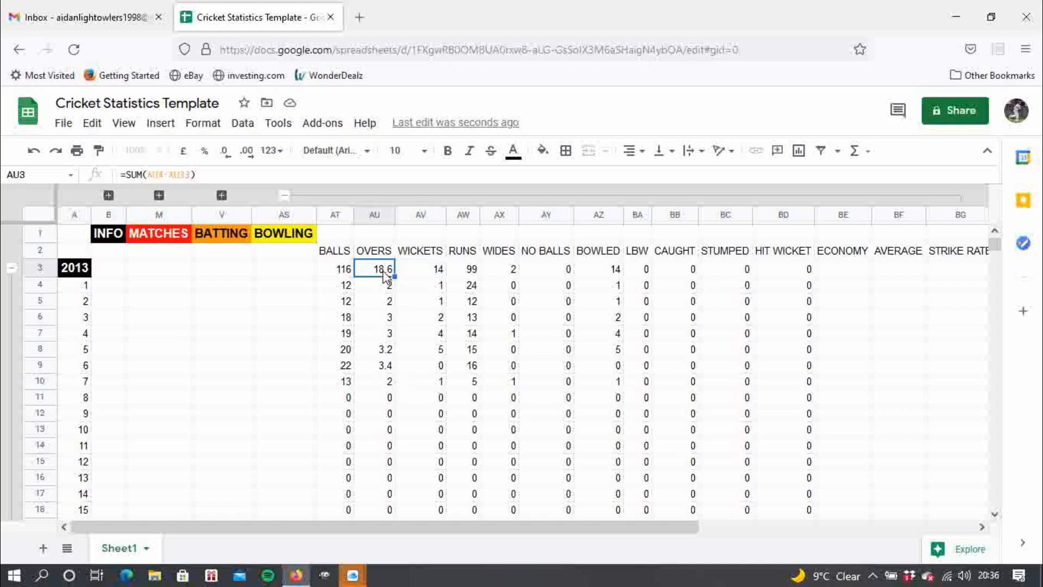
pyautogui.click(387, 287)
pyautogui.moveTo(395, 292); pyautogui.dragTo(400, 273)
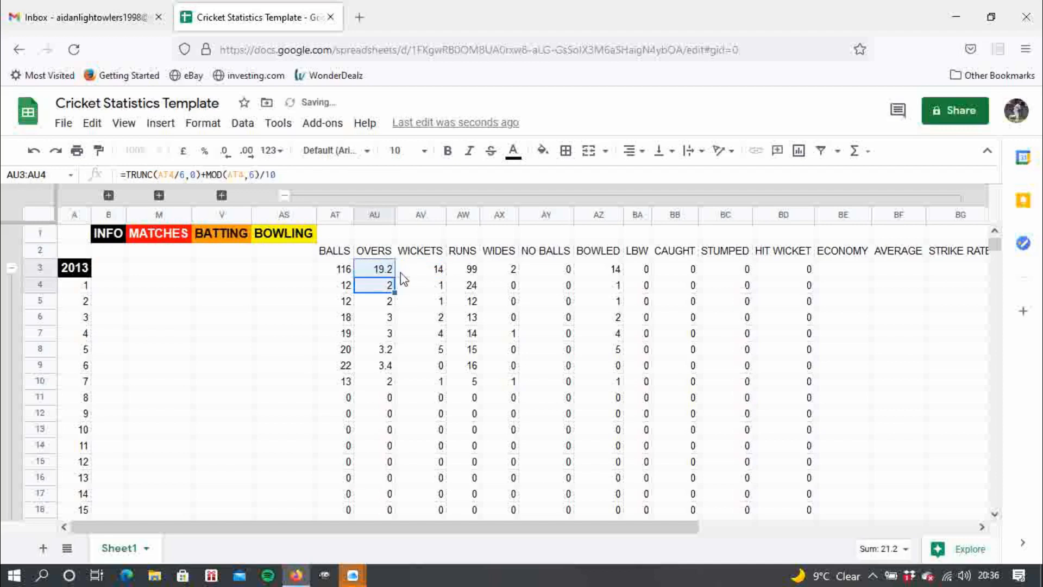
# Replace the formula in the 2013 overs total cell AU3 with 0
pyautogui.click(384, 272)
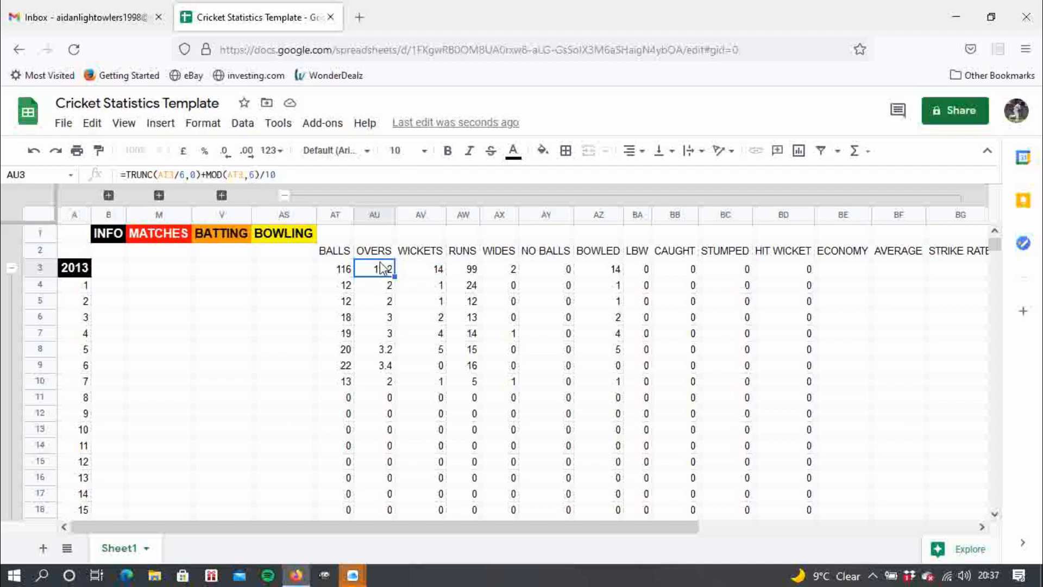
pyautogui.write('0')
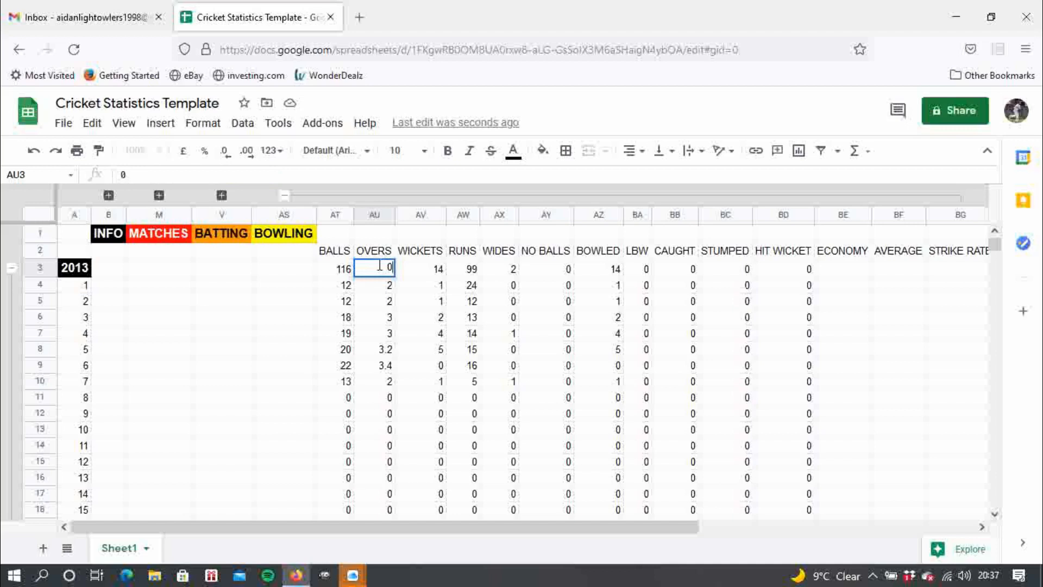
pyautogui.press('Return')
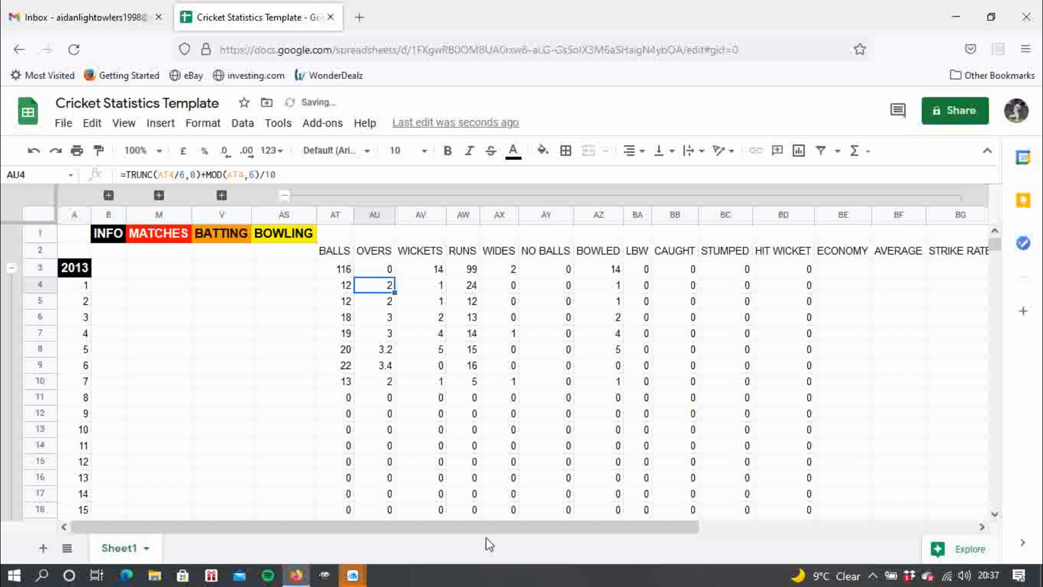
# Calculate the first 2013 bowling economy in BE4 as runs per over with =(AW4/AU4)
pyautogui.moveTo(505, 530); pyautogui.dragTo(547, 525)
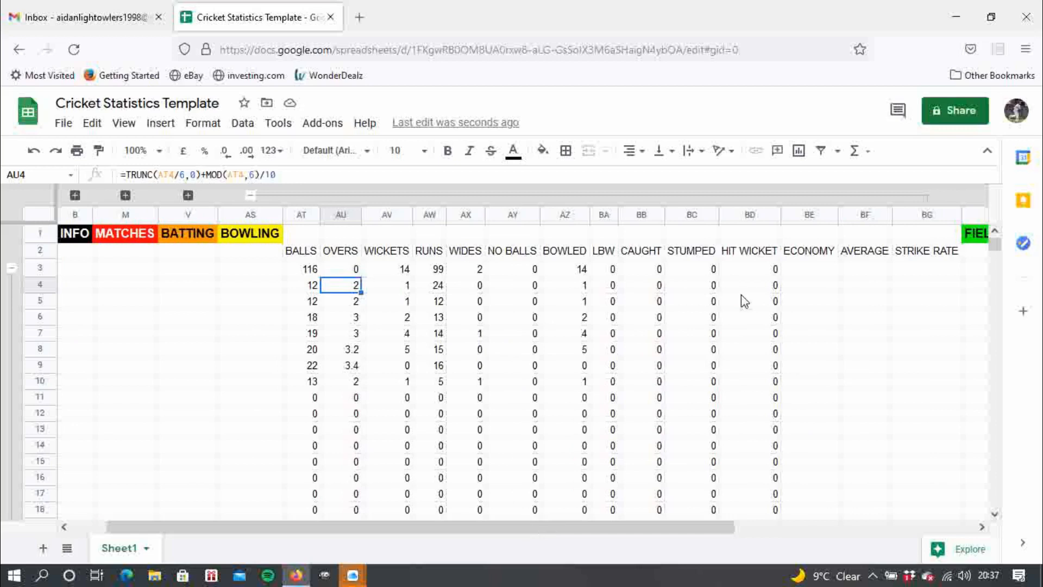
pyautogui.click(816, 296)
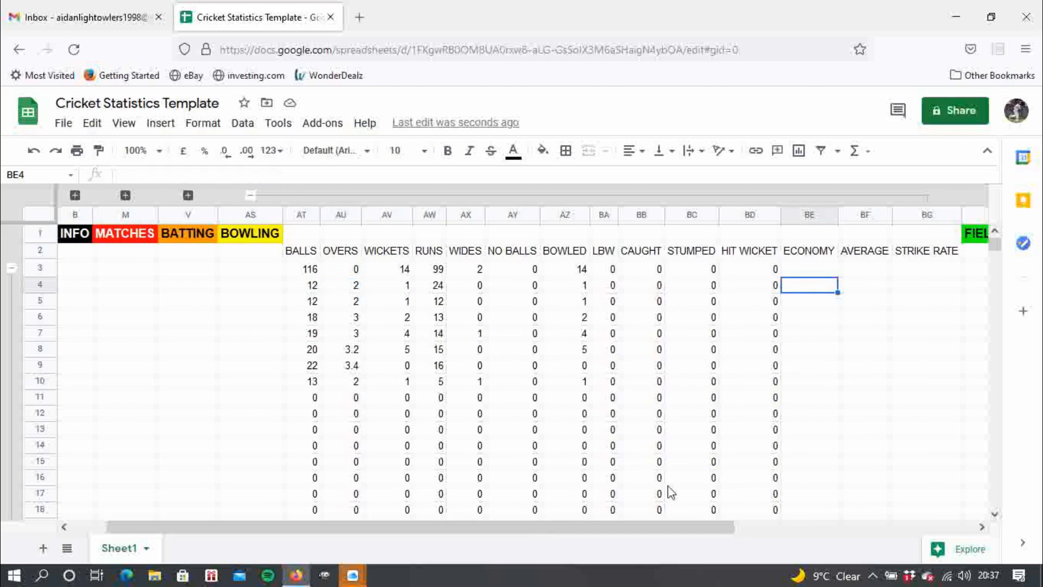
pyautogui.moveTo(630, 530); pyautogui.dragTo(752, 522)
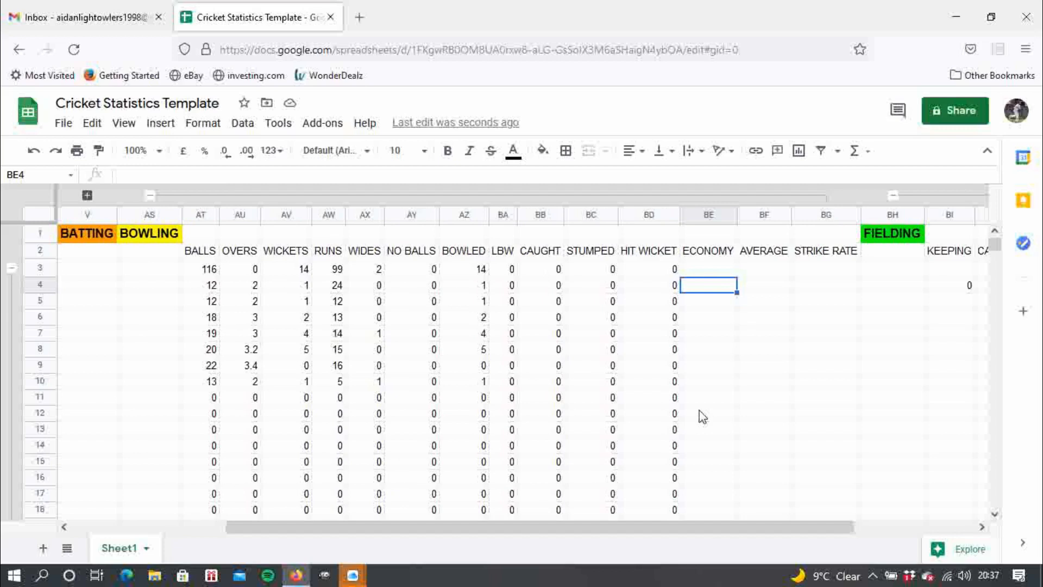
pyautogui.write('=')
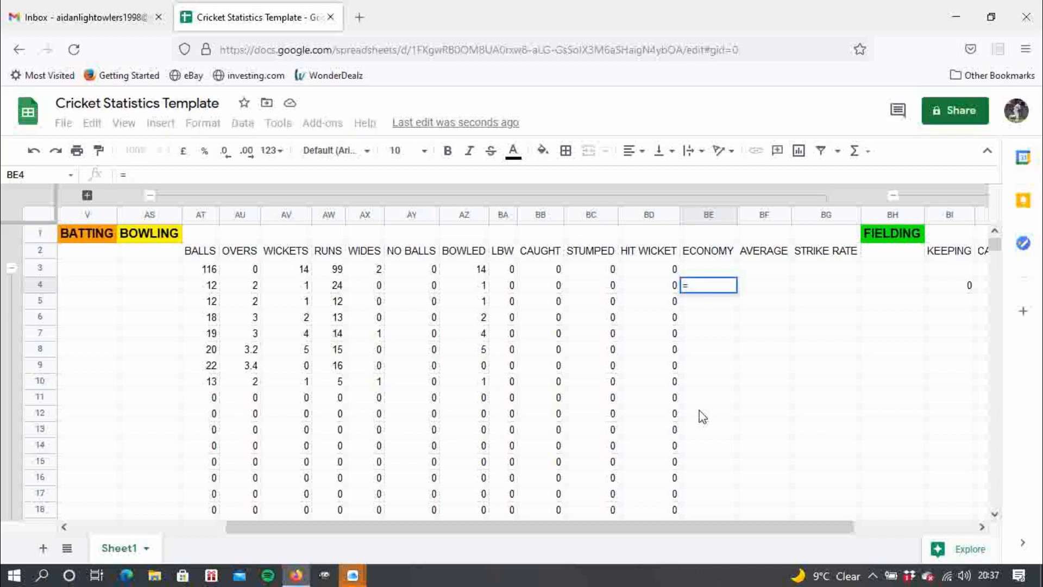
pyautogui.write('(')
pyautogui.click(338, 285)
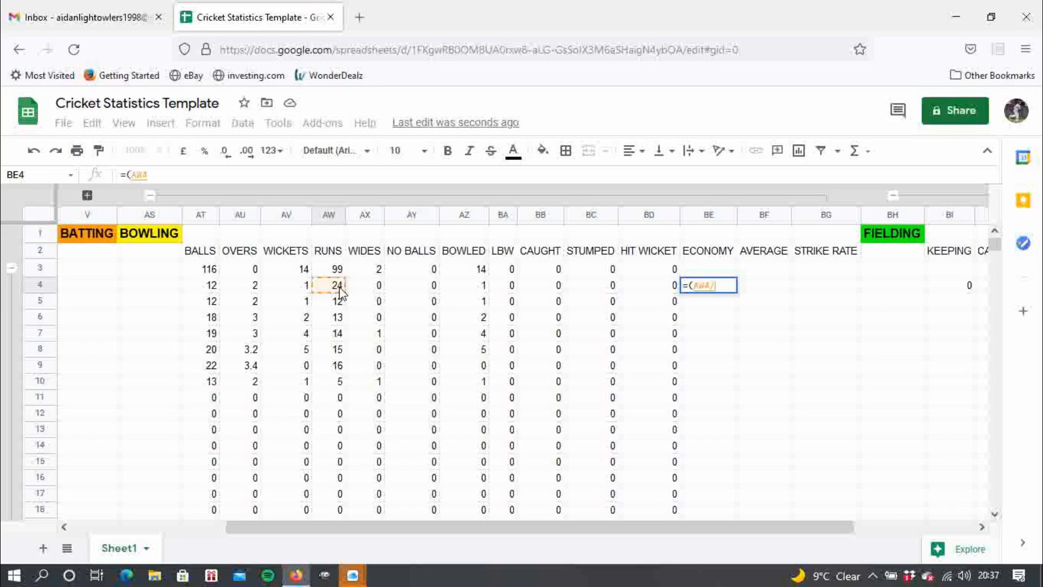
pyautogui.write('/')
pyautogui.click(255, 289)
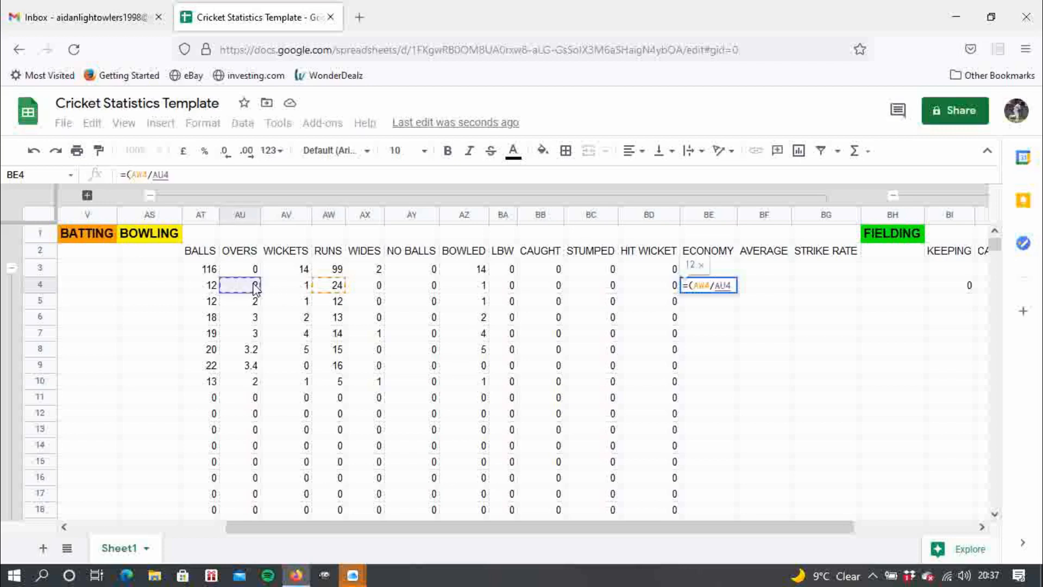
pyautogui.write(')')
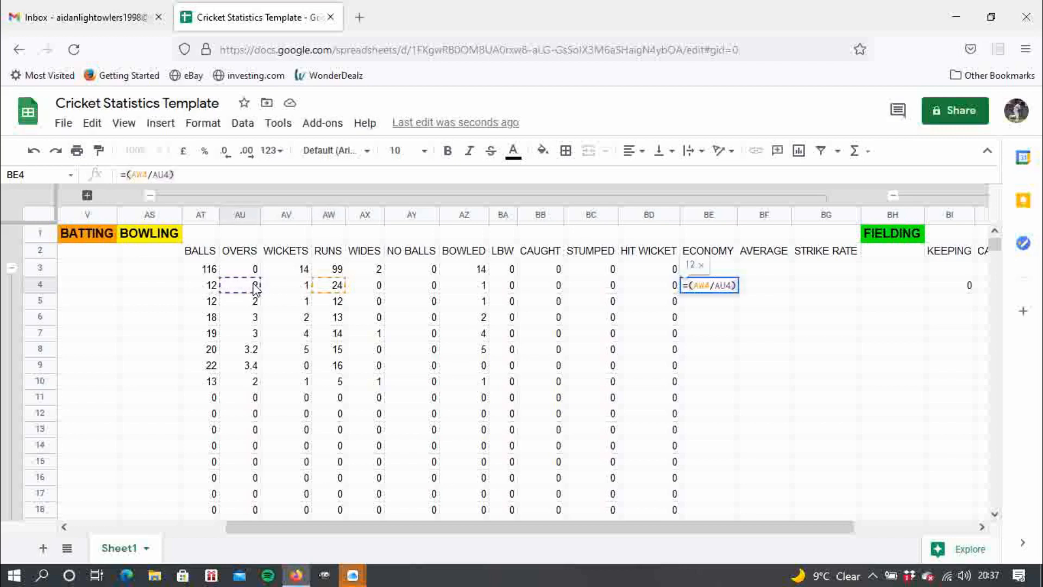
pyautogui.press('Return')
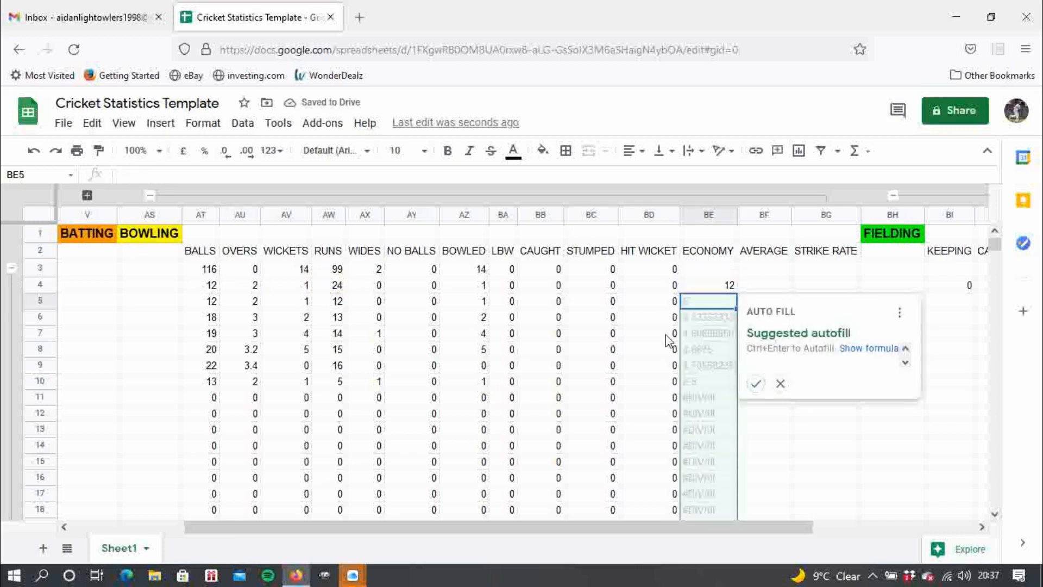
# Fill the economy formula from BE4 down the 2013 rows to BE33
pyautogui.click(718, 288)
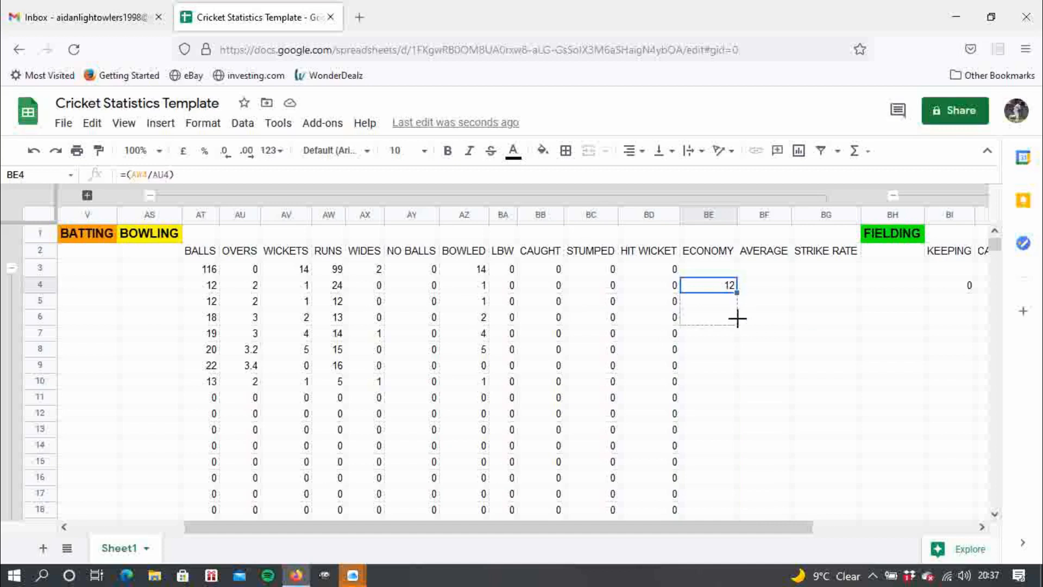
pyautogui.moveTo(737, 293); pyautogui.dragTo(737, 484)
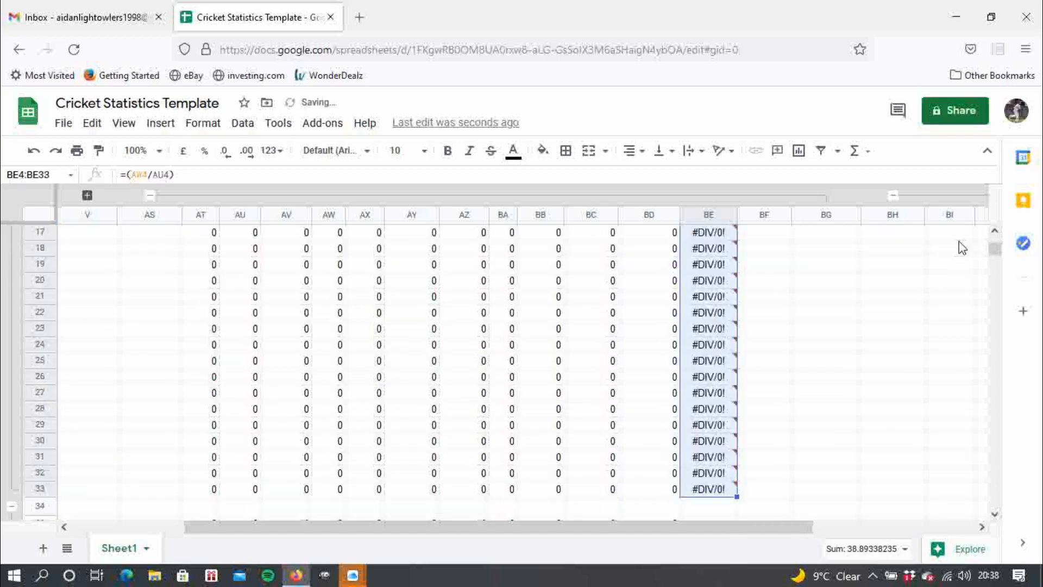
pyautogui.moveTo(998, 254); pyautogui.dragTo(997, 242)
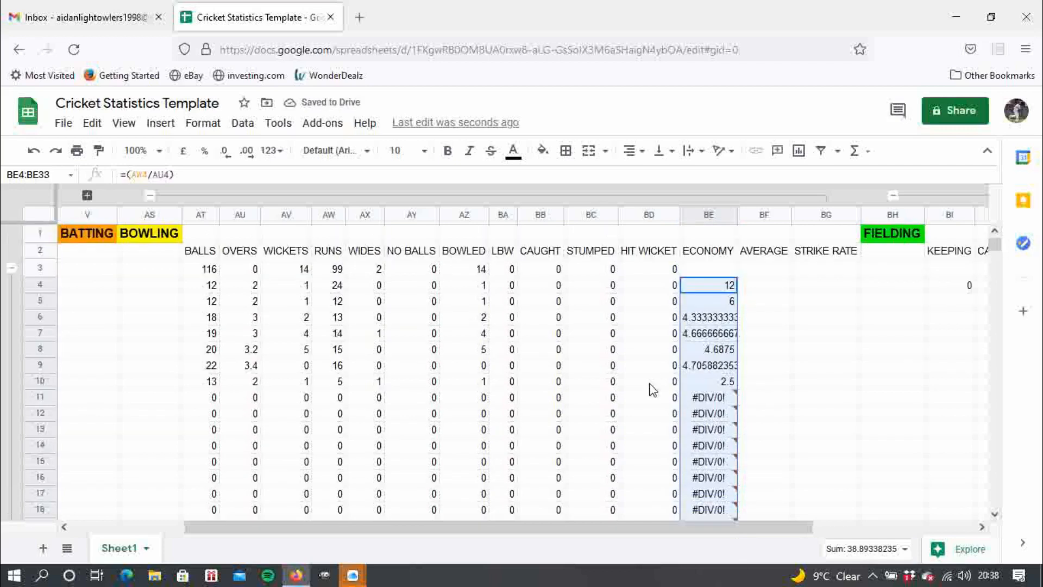
# Replace the economy formula in BE4 with =IFERROR(AW4/AU4,0) and fill it down to BE33
pyautogui.moveTo(712, 414)
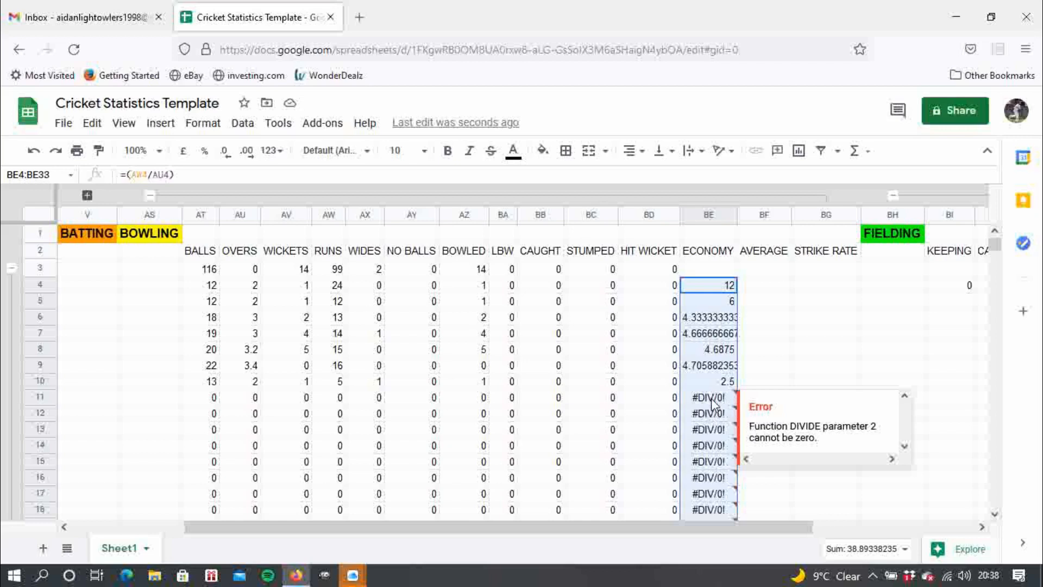
pyautogui.click(711, 289)
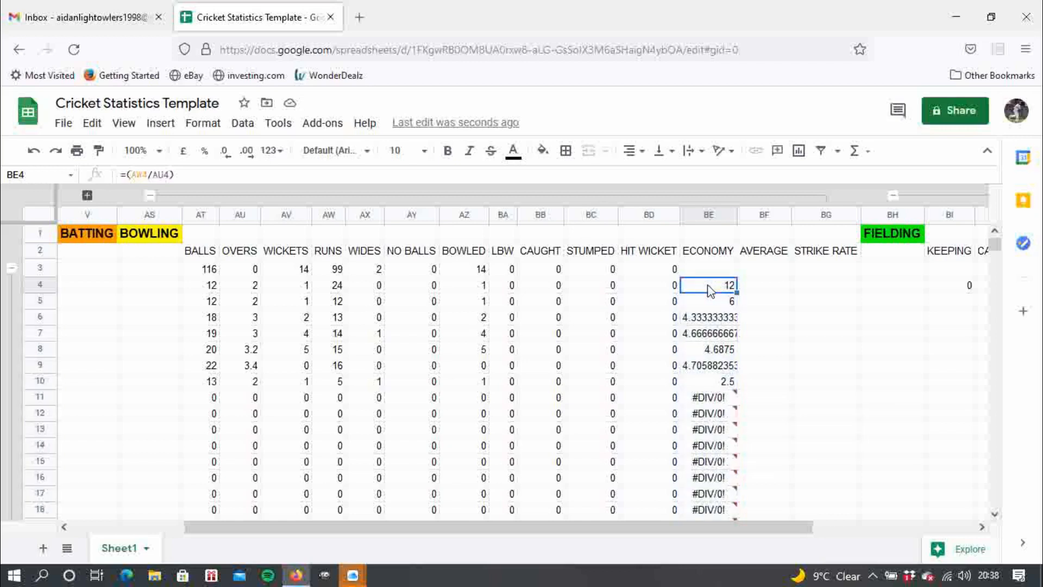
pyautogui.click(192, 172)
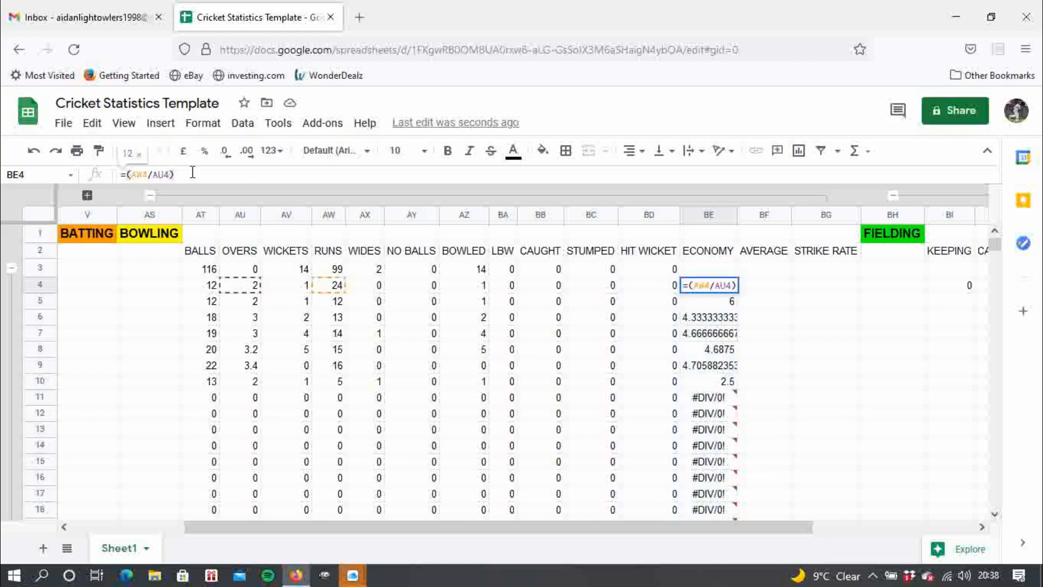
pyautogui.press('BackSpace')
pyautogui.press('BackSpace')
pyautogui.press('BackSpace')
pyautogui.press('BackSpace')
pyautogui.press('BackSpace')
pyautogui.press('BackSpace')
pyautogui.press('BackSpace')
pyautogui.press('BackSpace')
pyautogui.press('BackSpace')
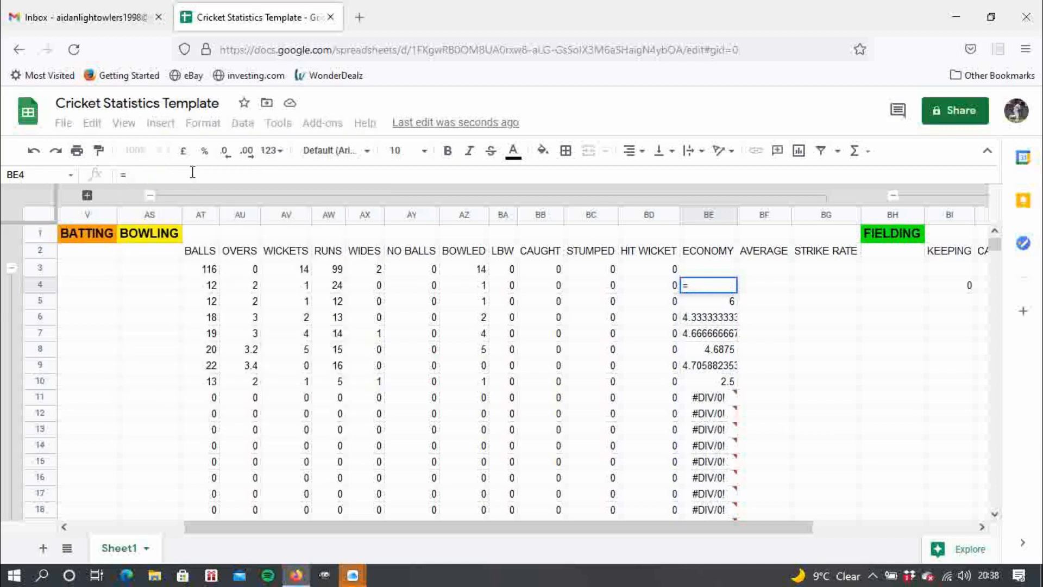
pyautogui.write('IFE')
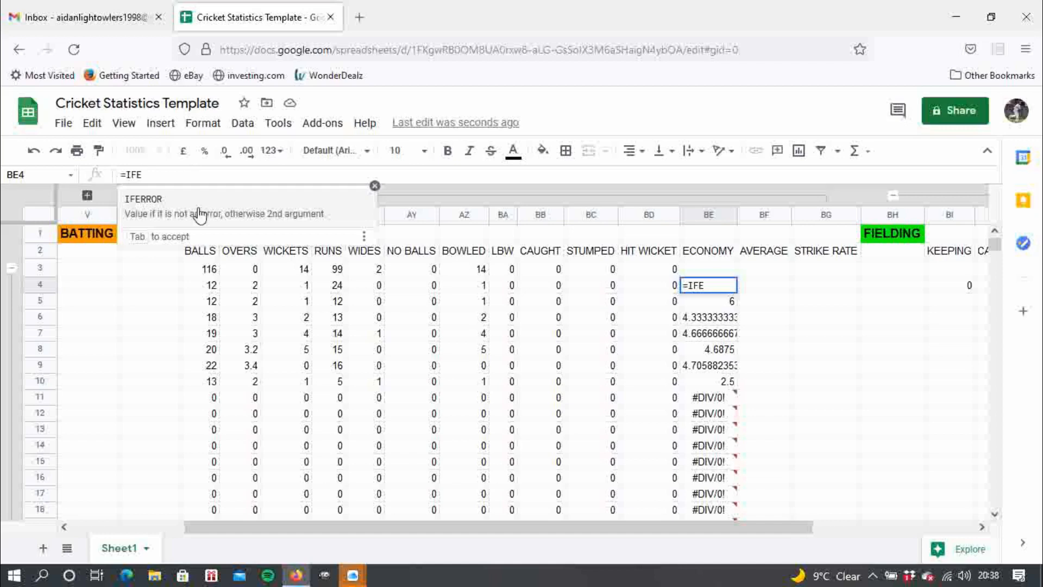
pyautogui.click(200, 213)
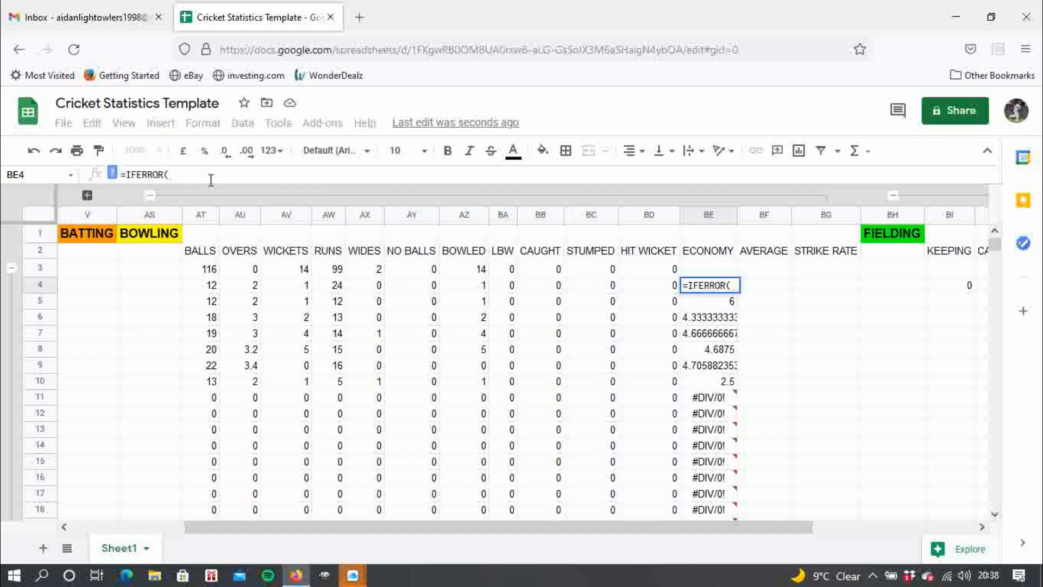
pyautogui.click(115, 174)
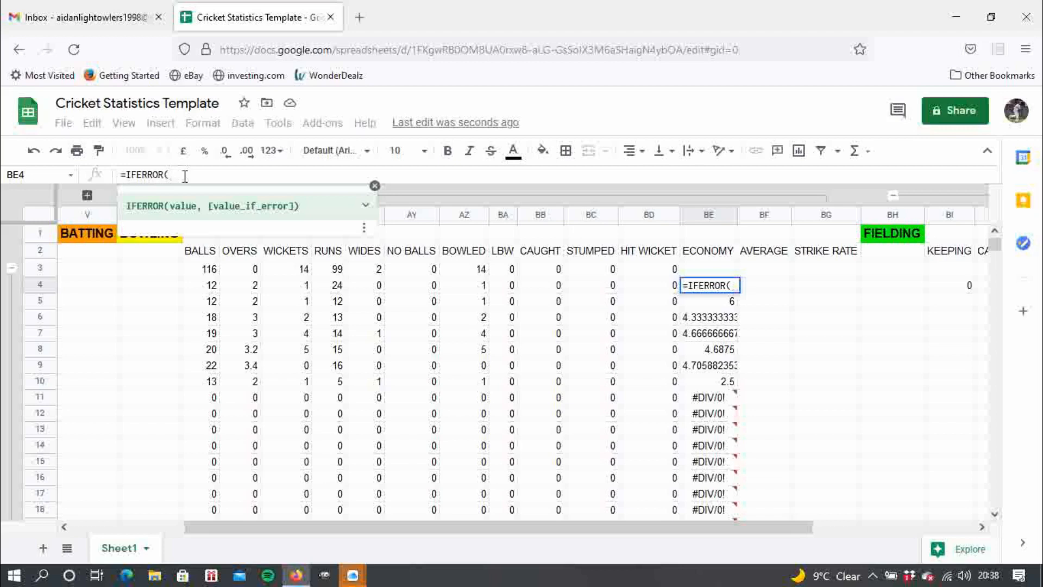
pyautogui.click(336, 287)
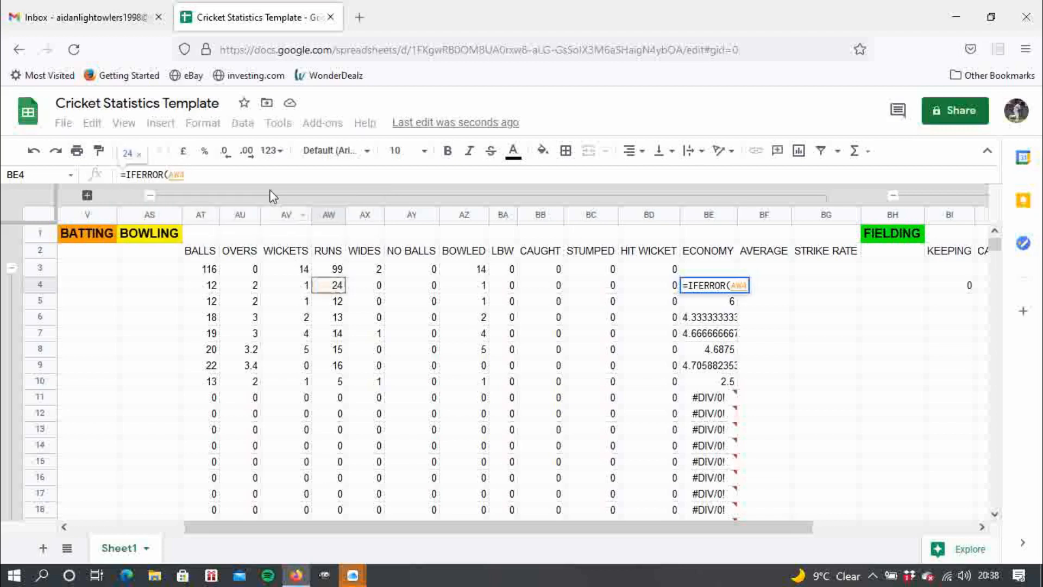
pyautogui.write('/')
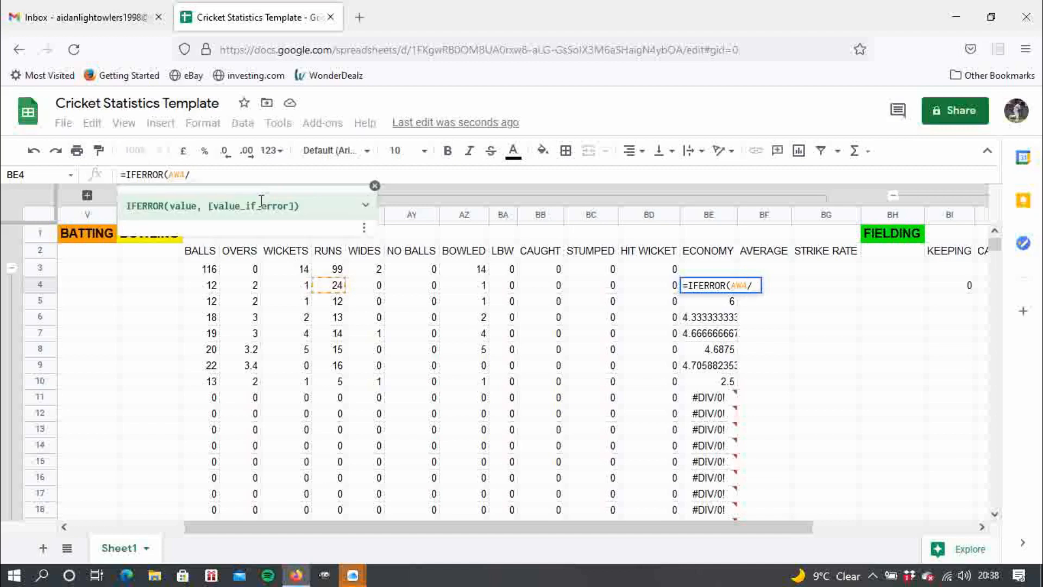
pyautogui.click(248, 288)
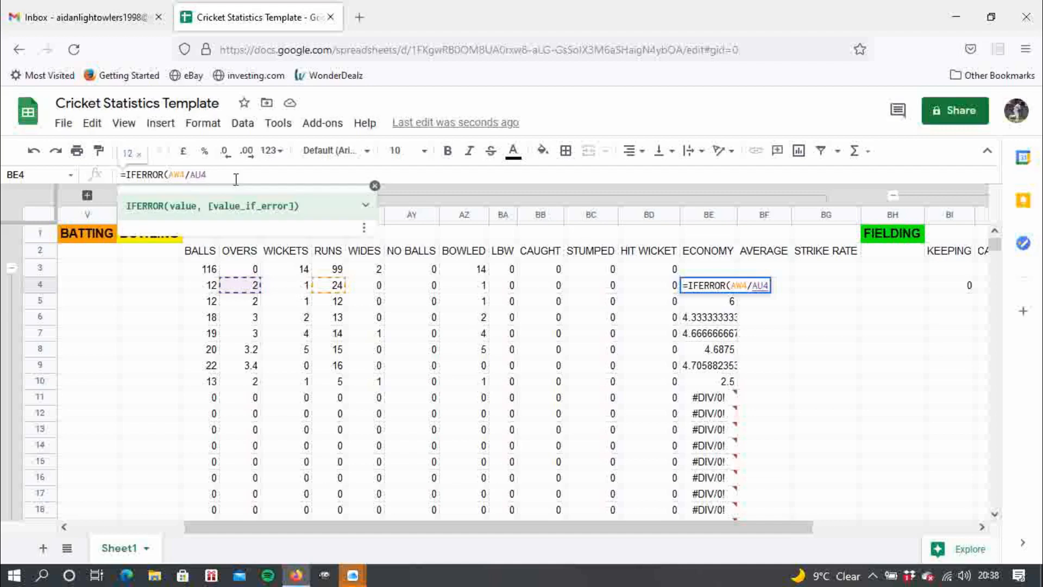
pyautogui.write(',')
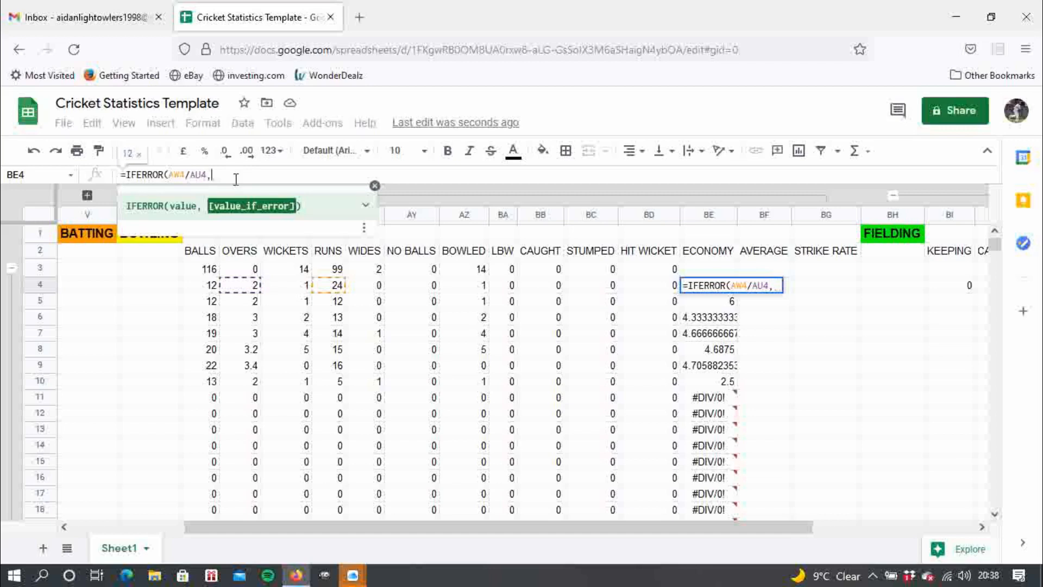
pyautogui.write('0')
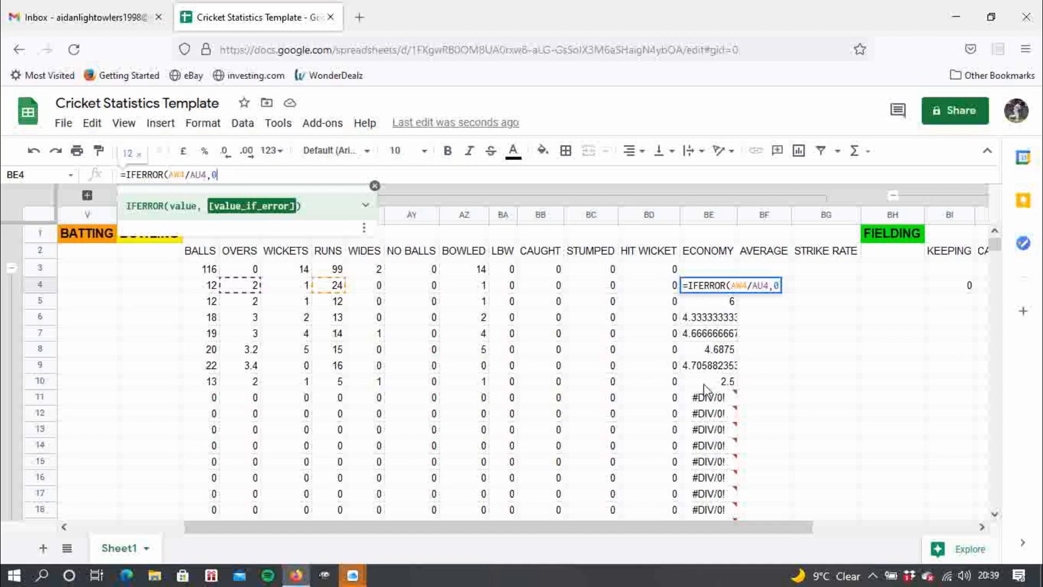
pyautogui.moveTo(707, 399)
pyautogui.write(')')
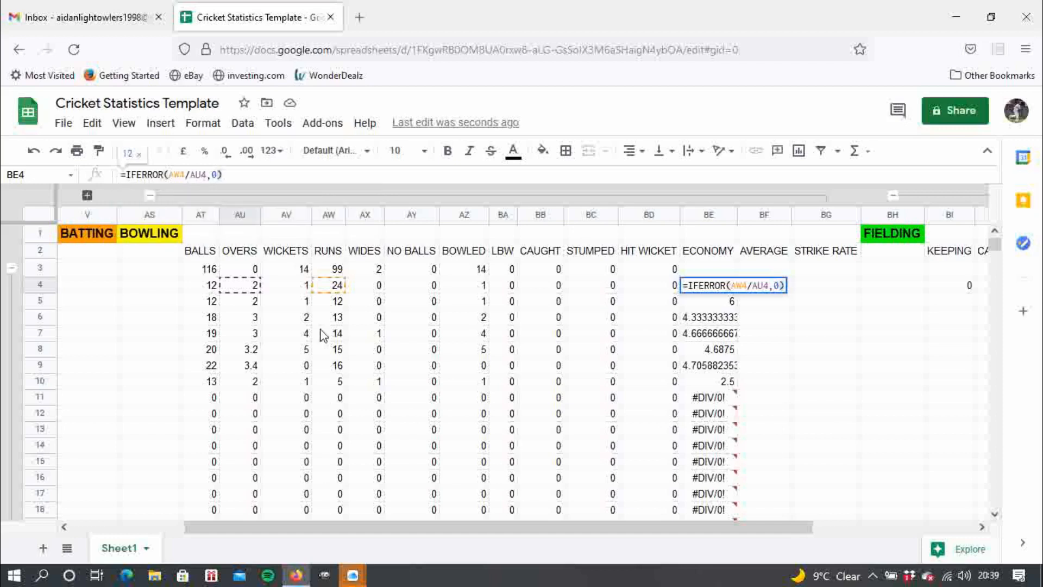
pyautogui.press('Return')
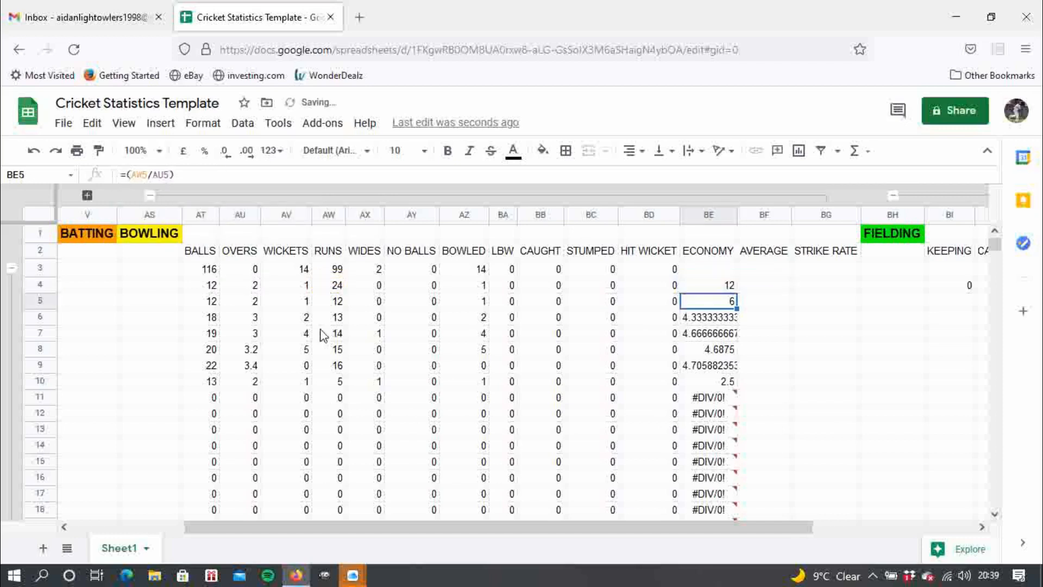
pyautogui.click(726, 287)
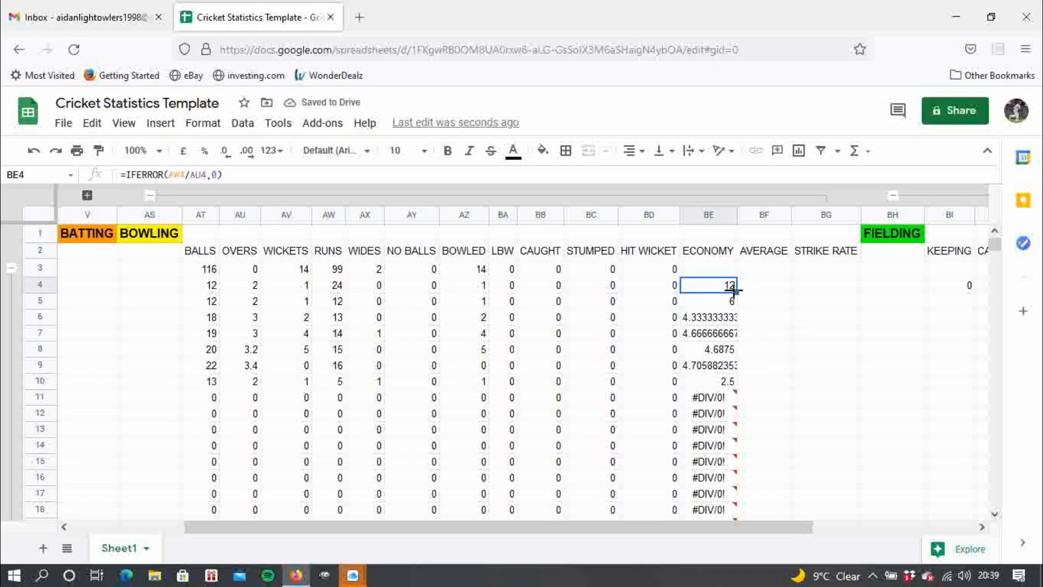
pyautogui.moveTo(736, 293); pyautogui.dragTo(736, 473)
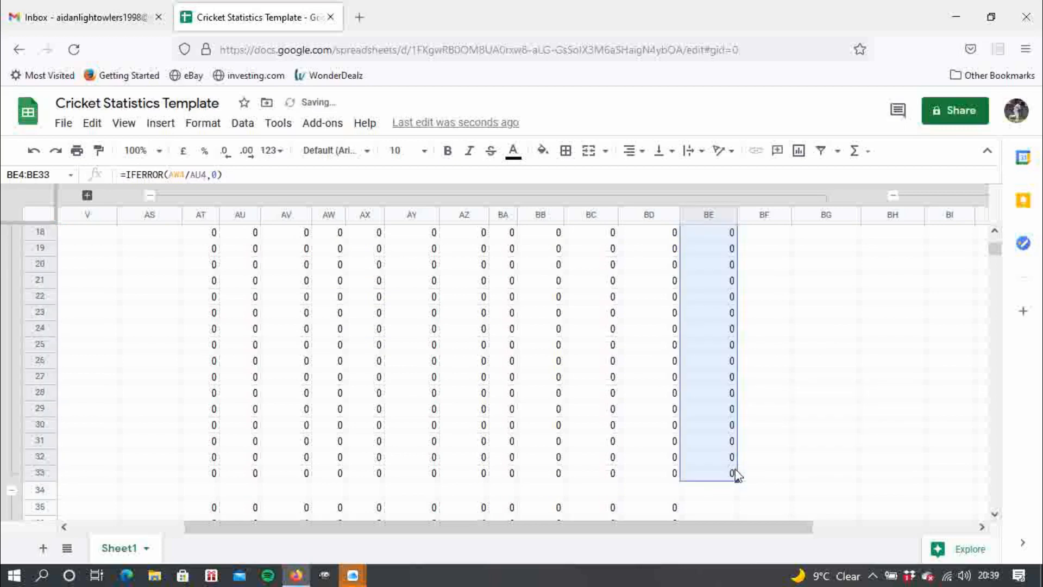
# Enter =IFERROR(AW4/AV4,0) in cell BF4 to calculate the bowling average from runs and wickets
pyautogui.click(796, 406)
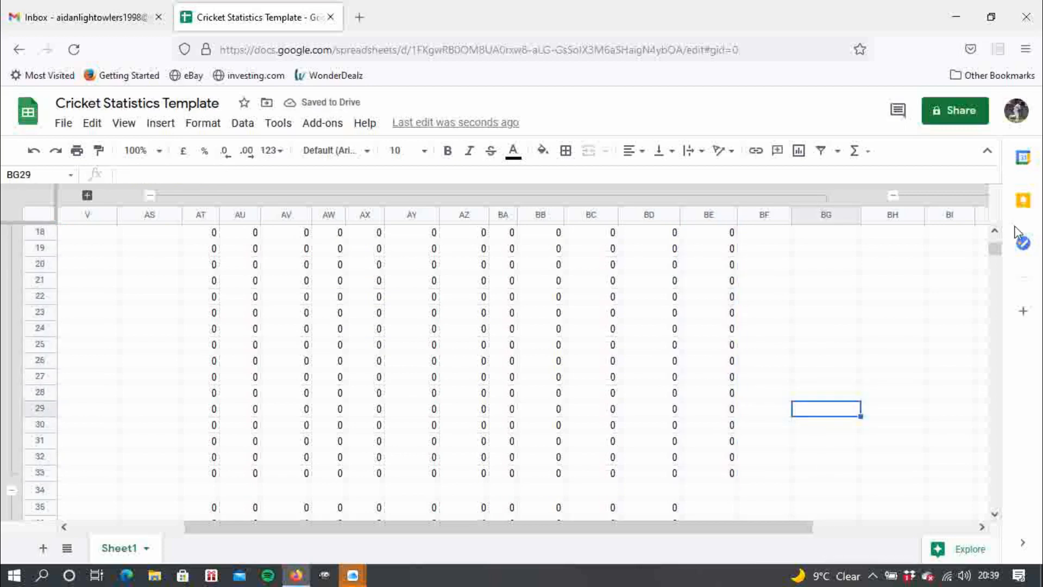
pyautogui.moveTo(996, 249); pyautogui.dragTo(999, 242)
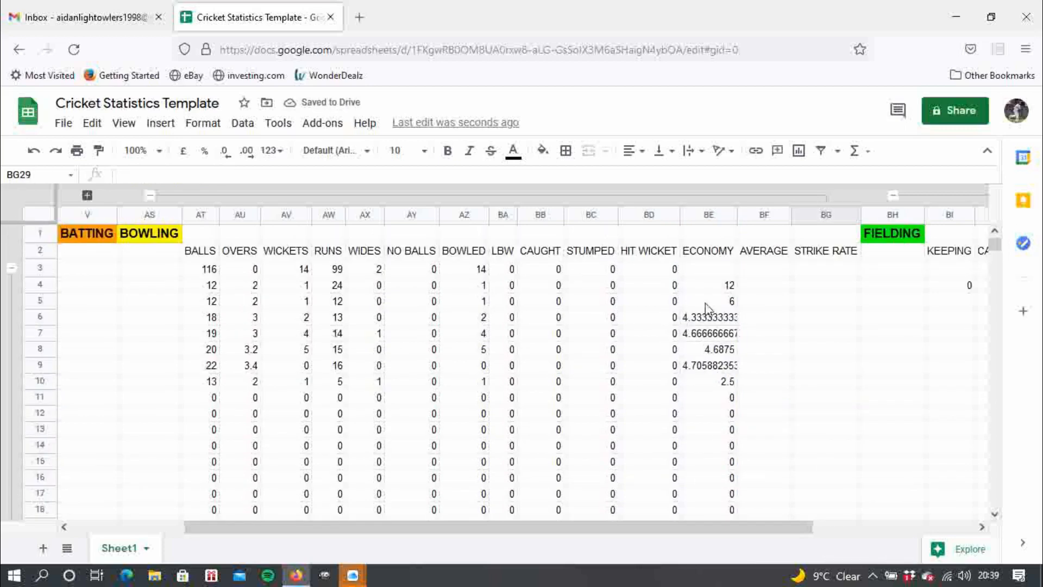
pyautogui.click(768, 293)
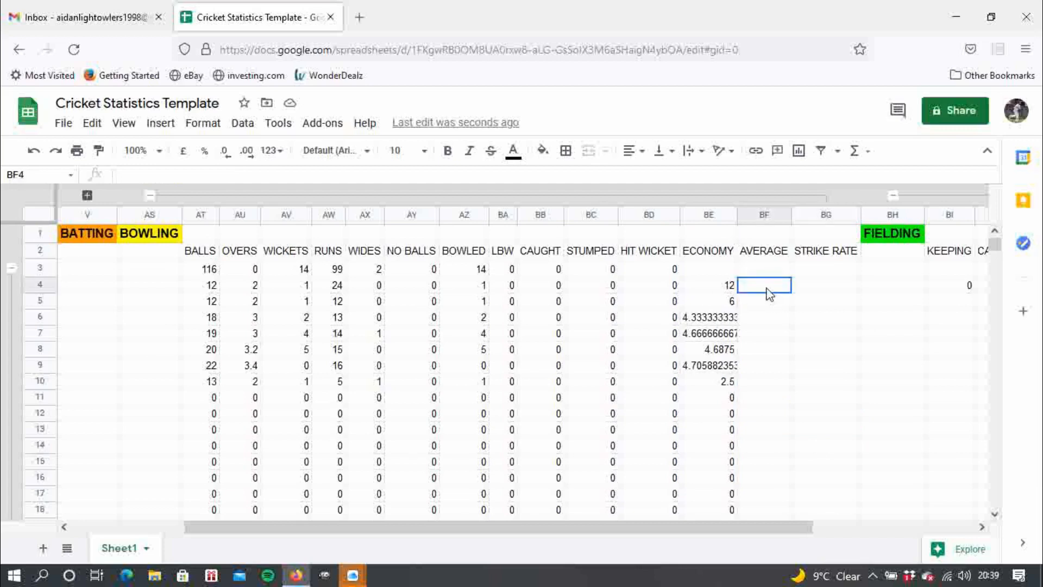
pyautogui.click(732, 288)
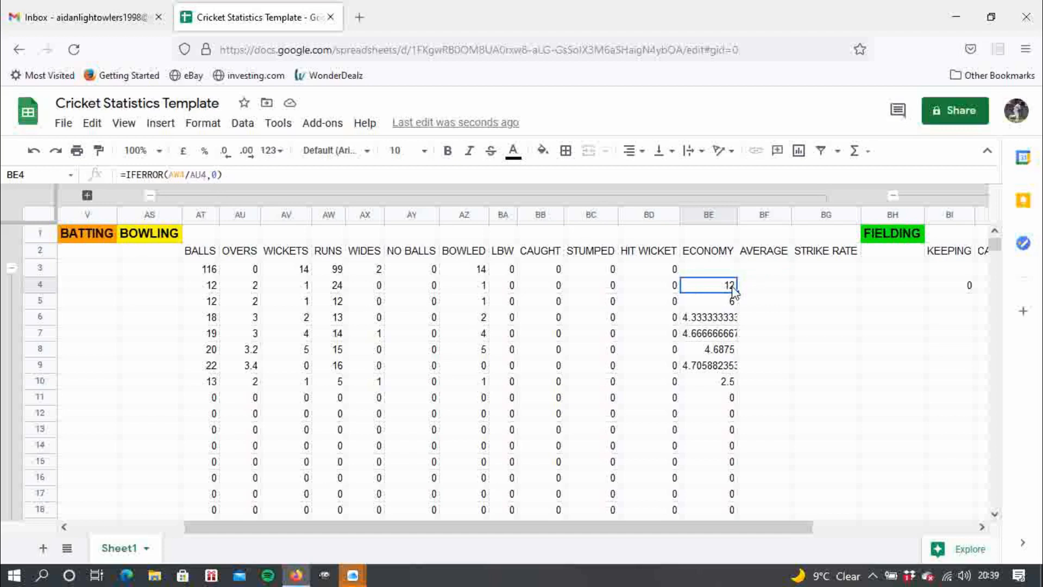
pyautogui.click(760, 289)
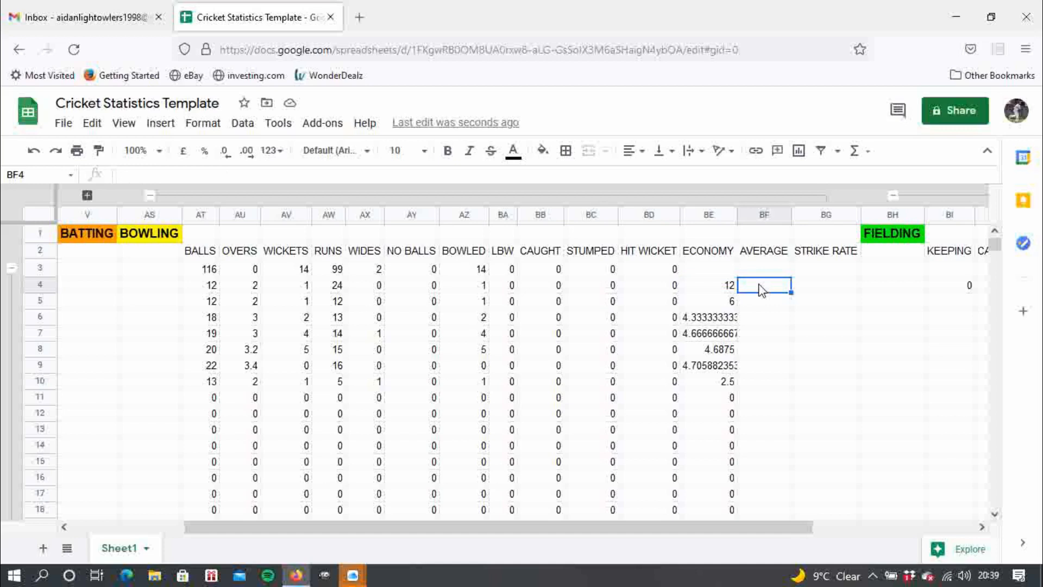
pyautogui.write('=I')
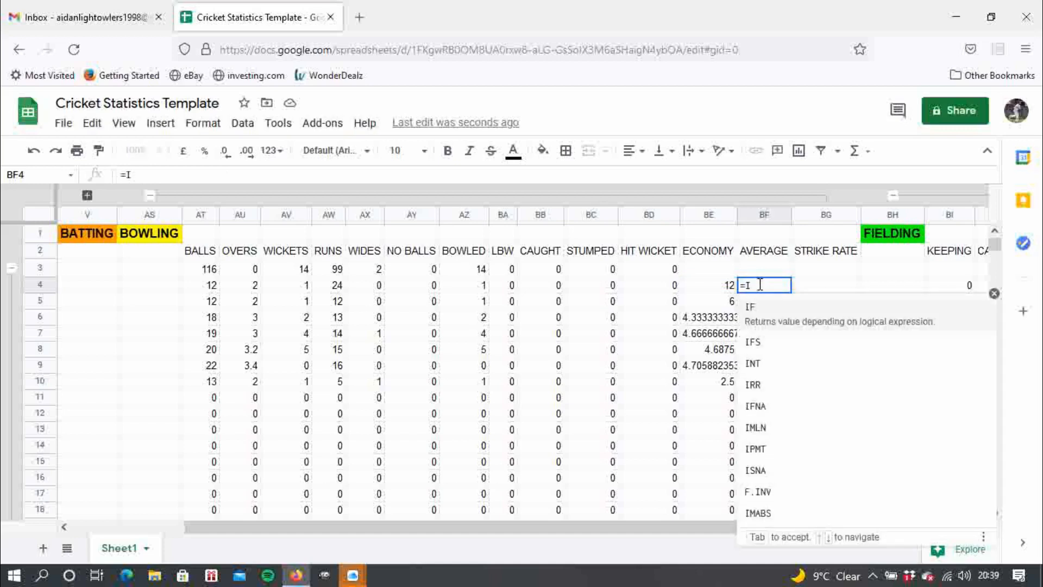
pyautogui.write('FE')
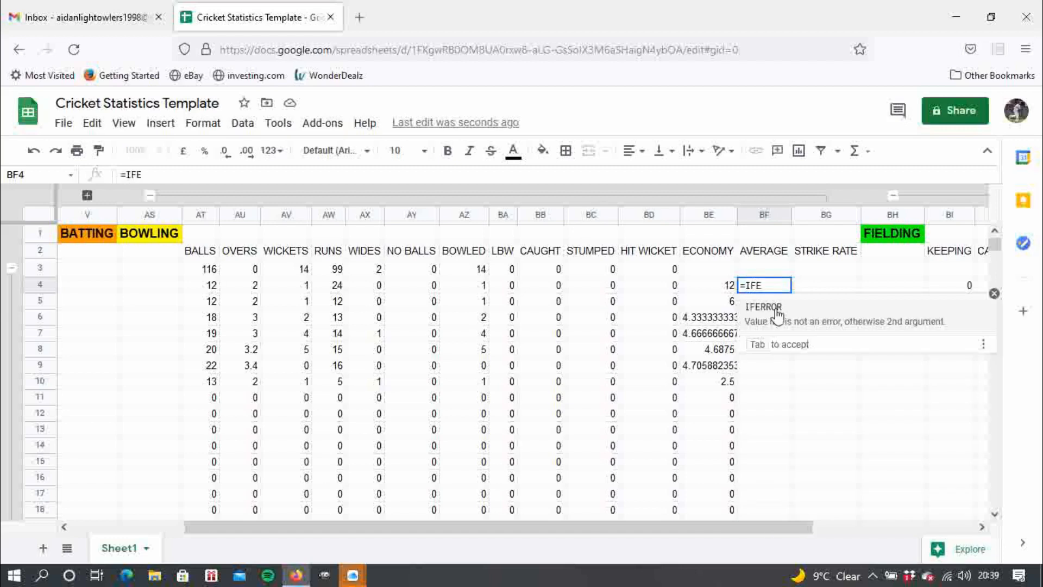
pyautogui.click(777, 314)
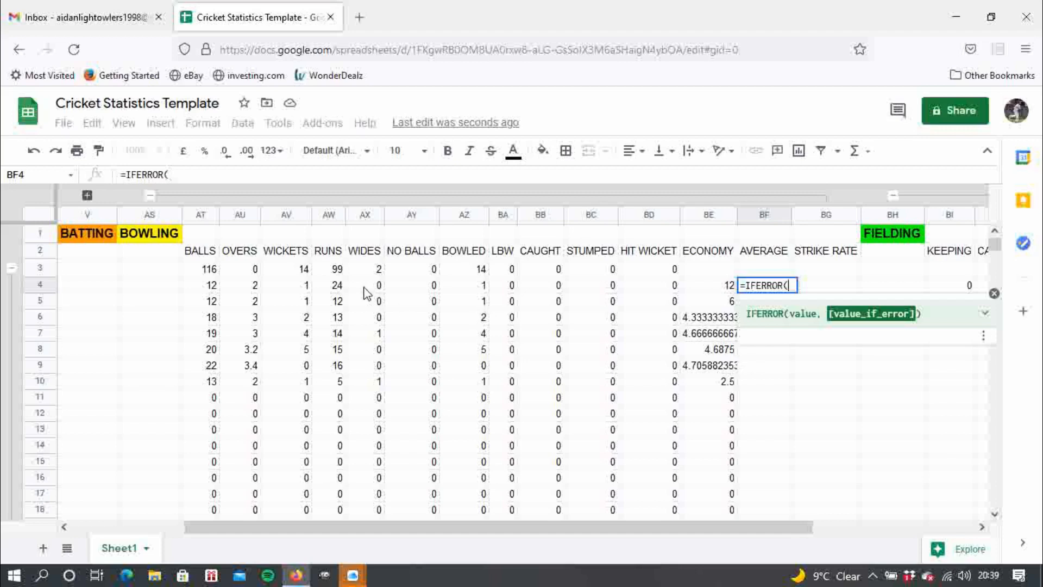
pyautogui.click(341, 287)
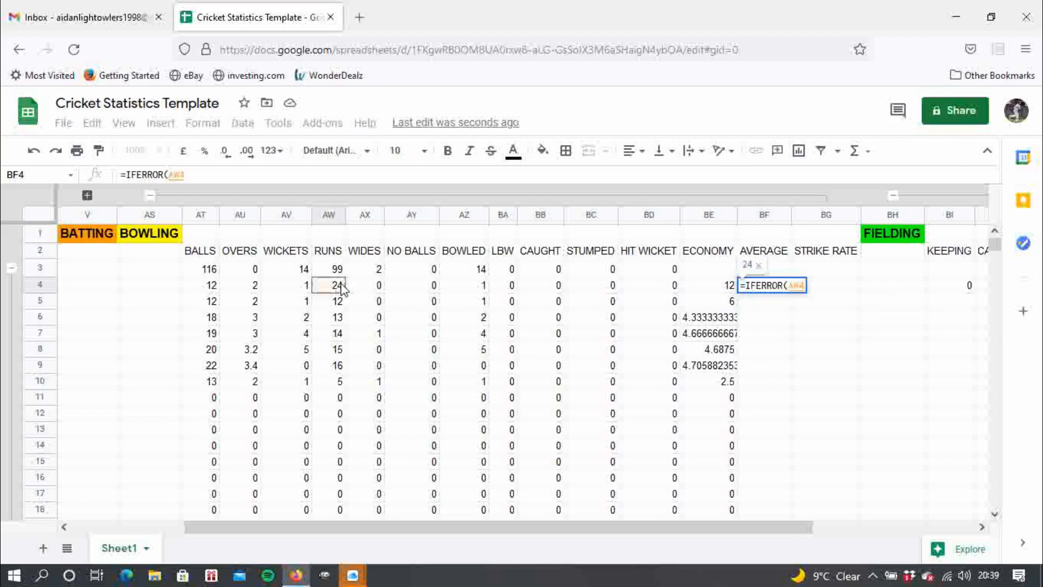
pyautogui.write('/')
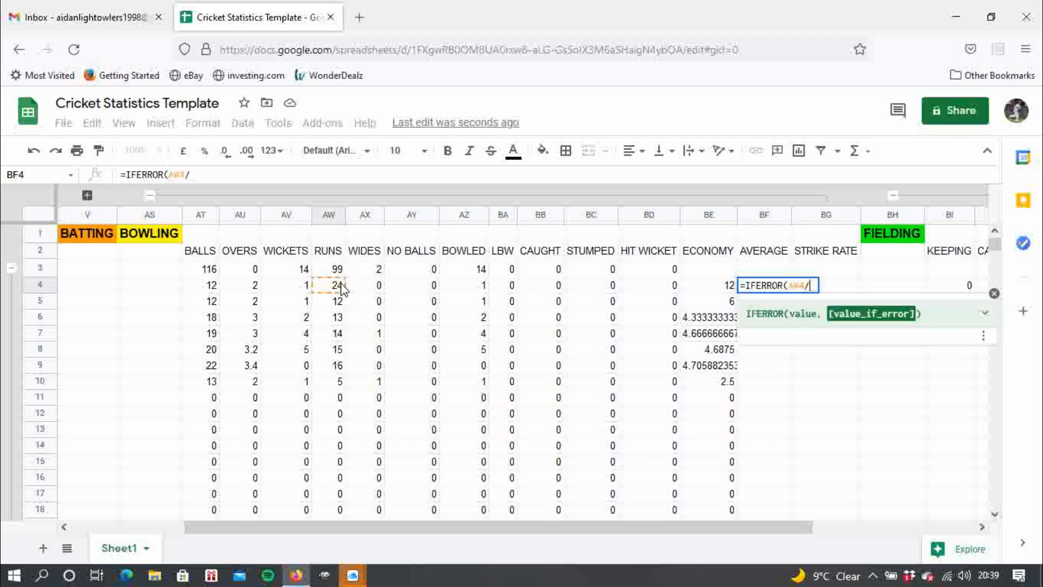
pyautogui.click(298, 289)
pyautogui.write(',')
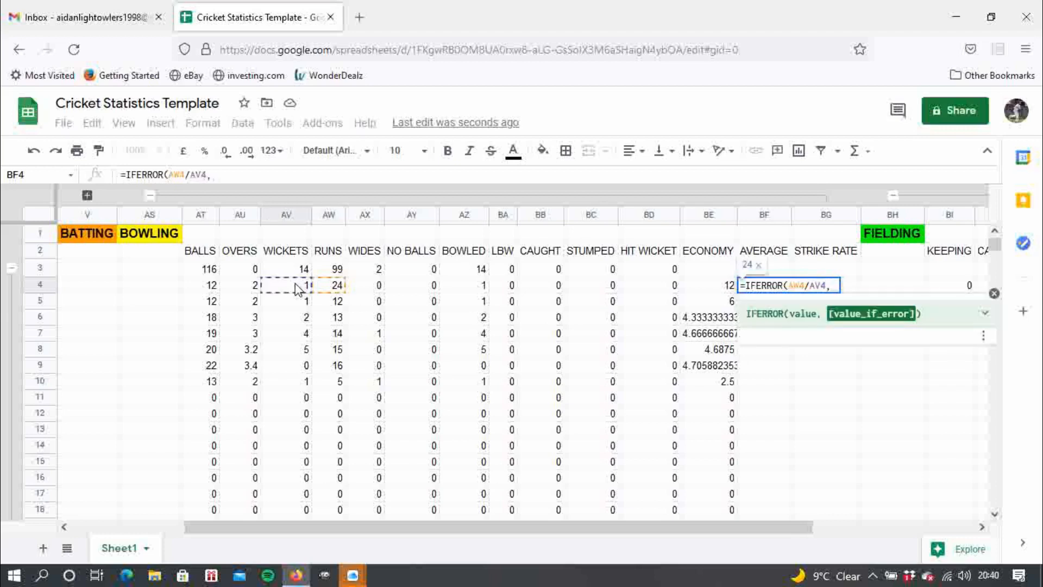
pyautogui.write('0')
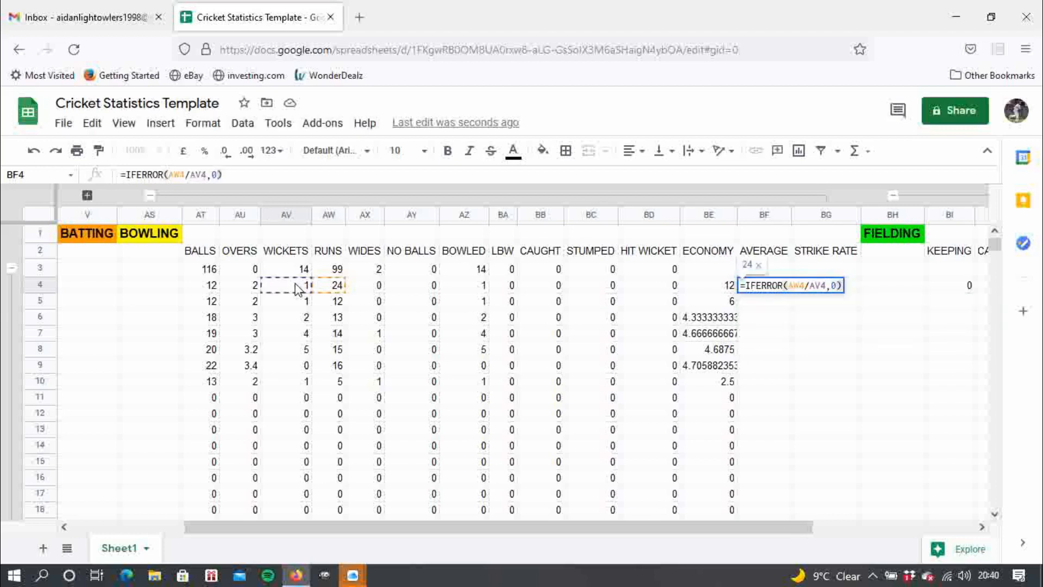
pyautogui.press('Return')
# Fill the bowling average formula from BF4 down through BF33
pyautogui.click(761, 287)
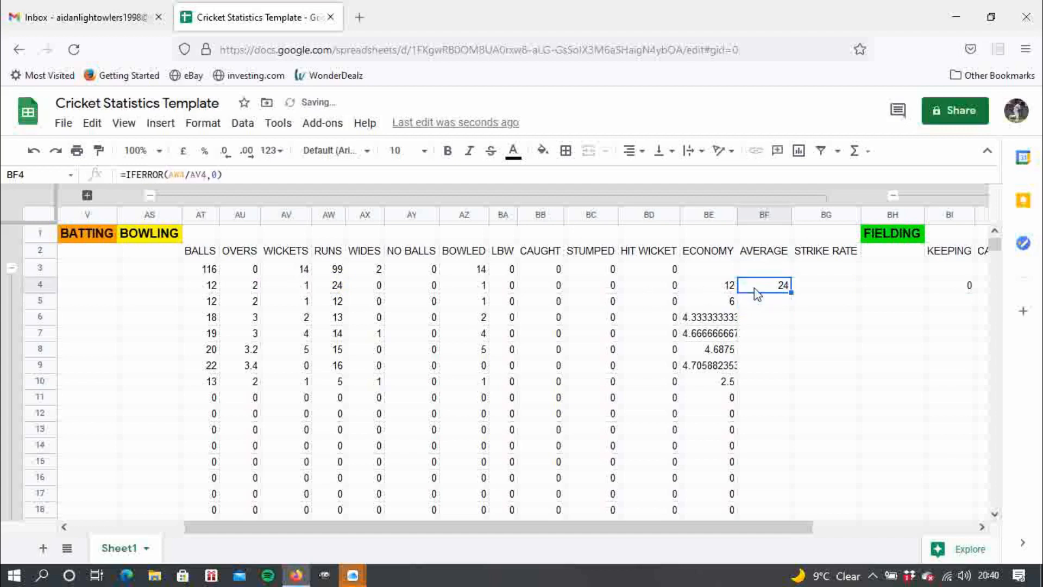
pyautogui.moveTo(791, 293); pyautogui.dragTo(788, 449)
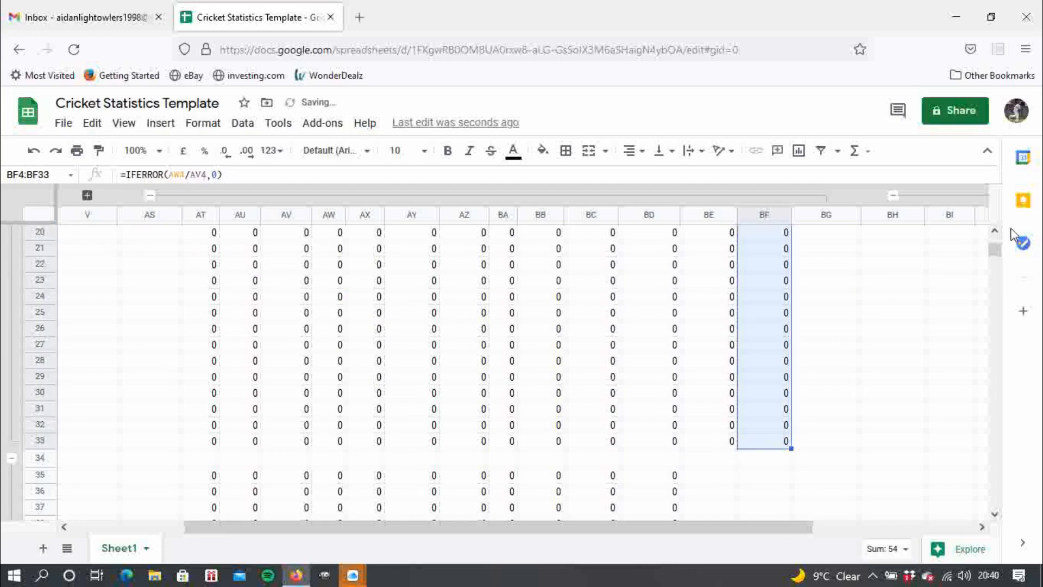
pyautogui.moveTo(995, 251); pyautogui.dragTo(1002, 233)
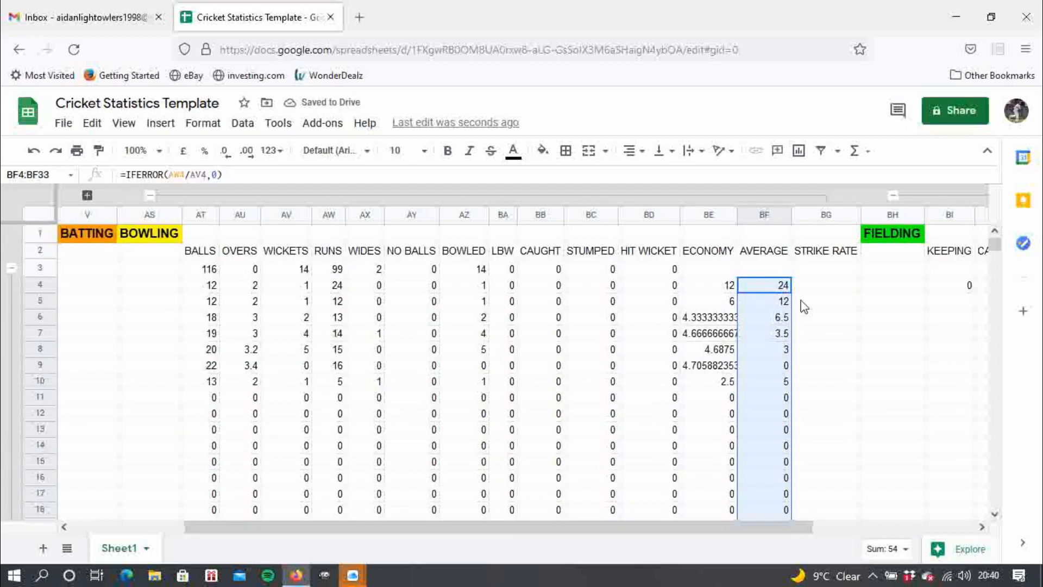
# Enter =IFERROR(AT4/AV4,0) in cell BG4 to calculate the bowling strike rate from balls and wickets
pyautogui.click(810, 285)
pyautogui.write('=')
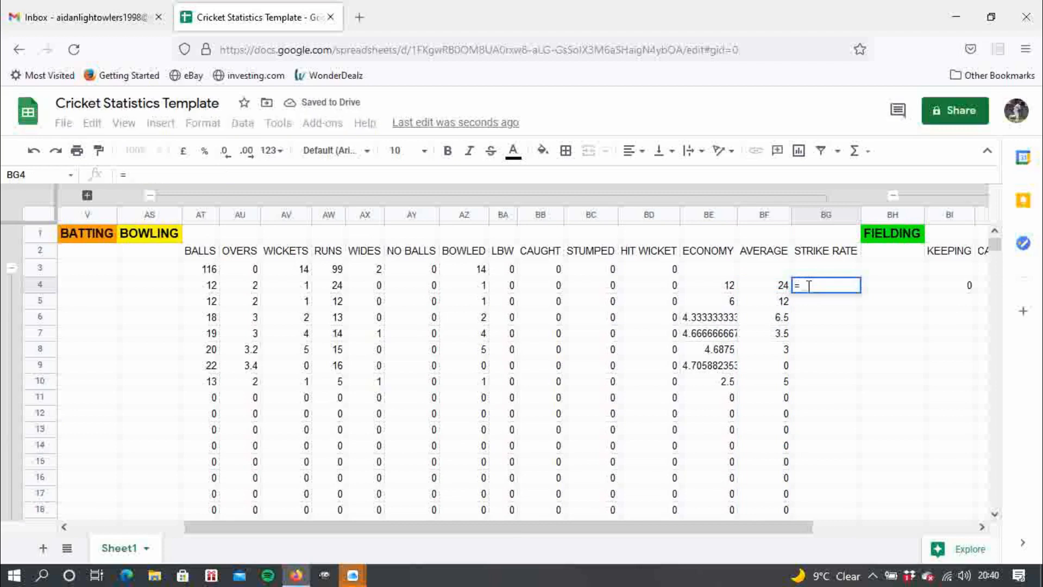
pyautogui.write('I')
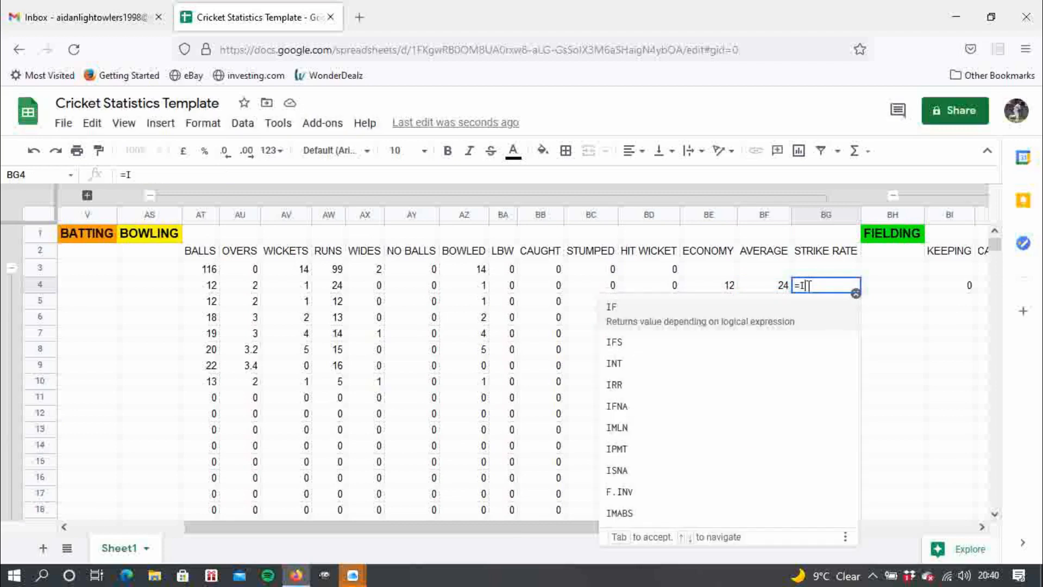
pyautogui.write('FERR')
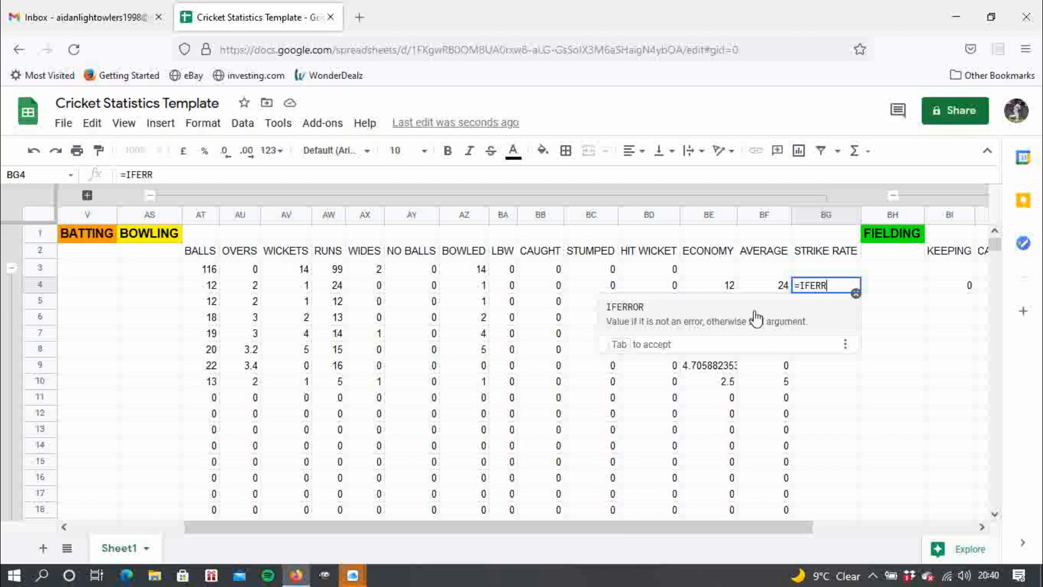
pyautogui.click(756, 319)
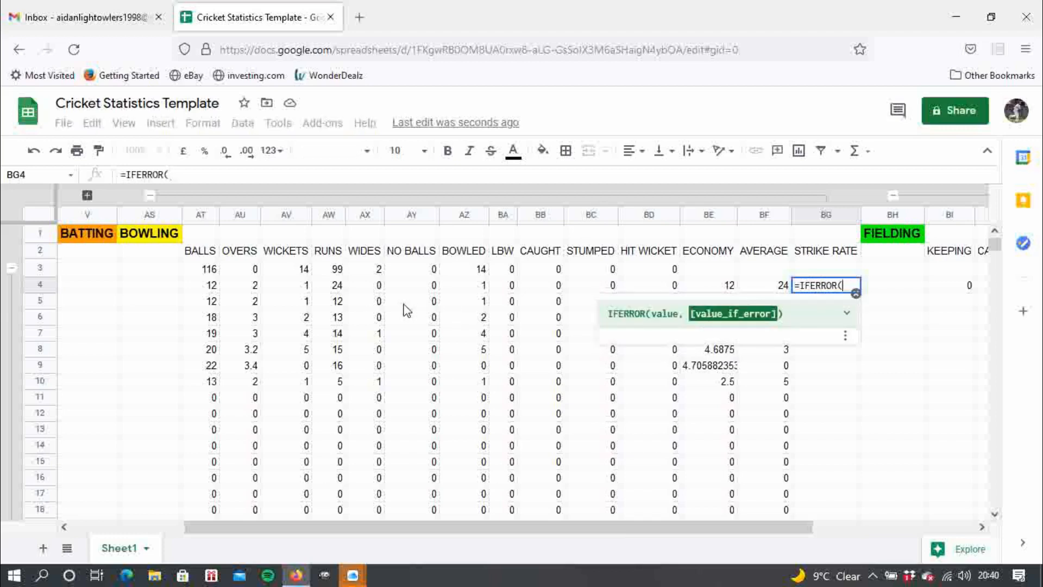
pyautogui.click(207, 288)
pyautogui.write('/')
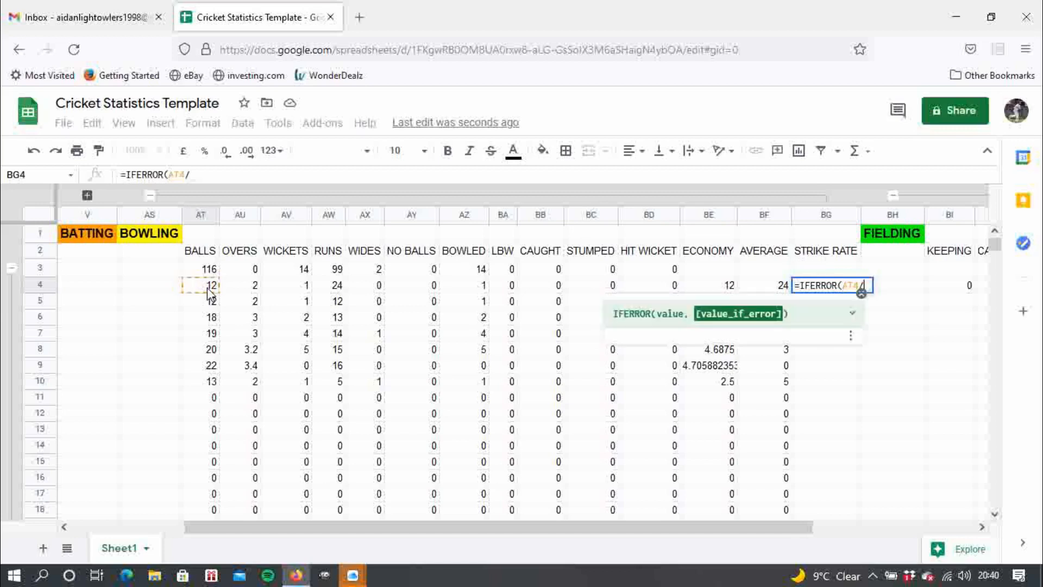
pyautogui.click(300, 289)
pyautogui.write(',0')
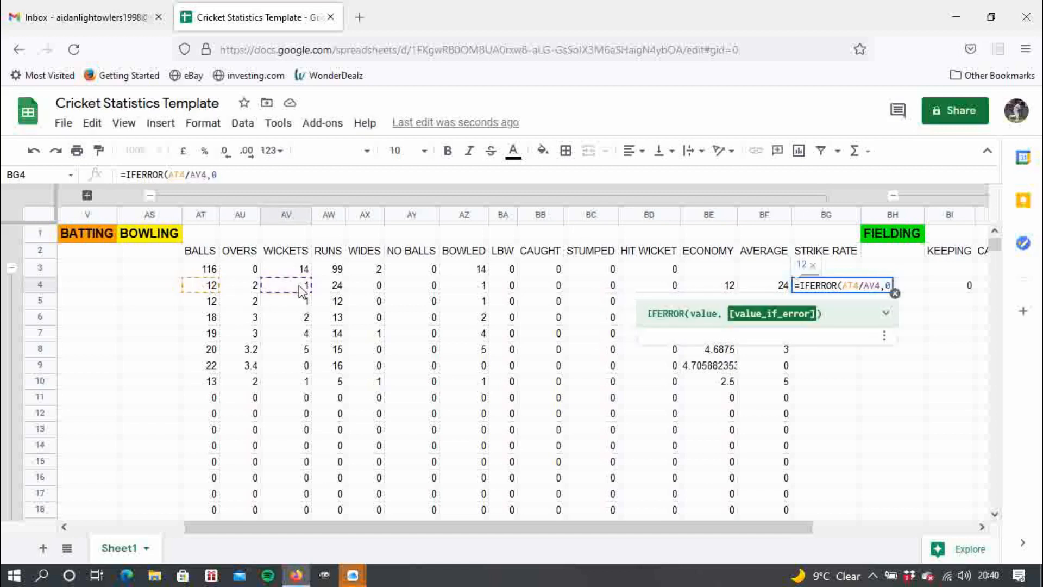
pyautogui.write(')')
pyautogui.press('Return')
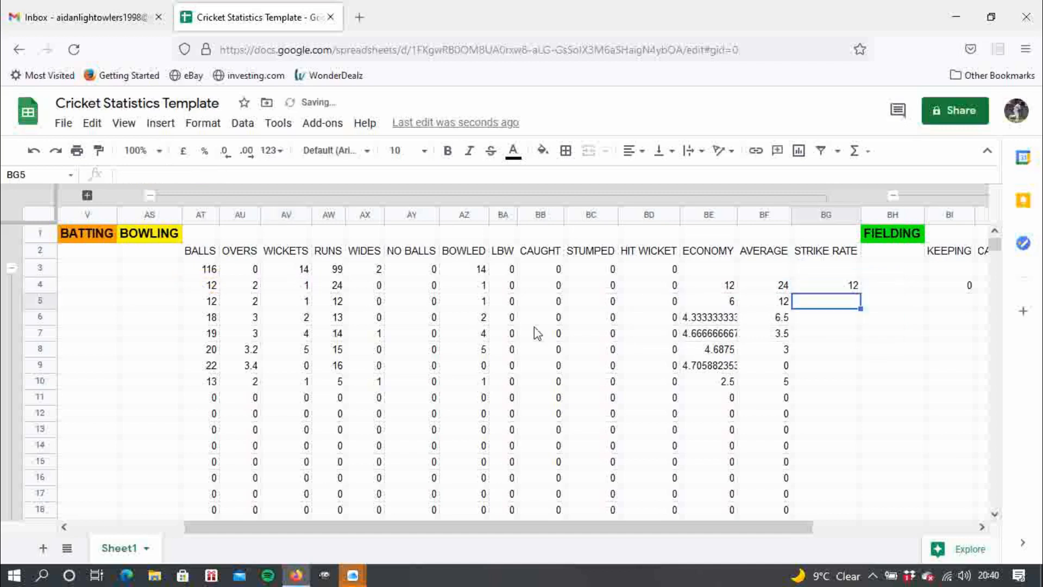
# Fill the bowling strike rate formula from BG4 down through BG33
pyautogui.click(818, 290)
pyautogui.moveTo(861, 293); pyautogui.dragTo(854, 272)
pyautogui.moveTo(995, 255); pyautogui.dragTo(996, 238)
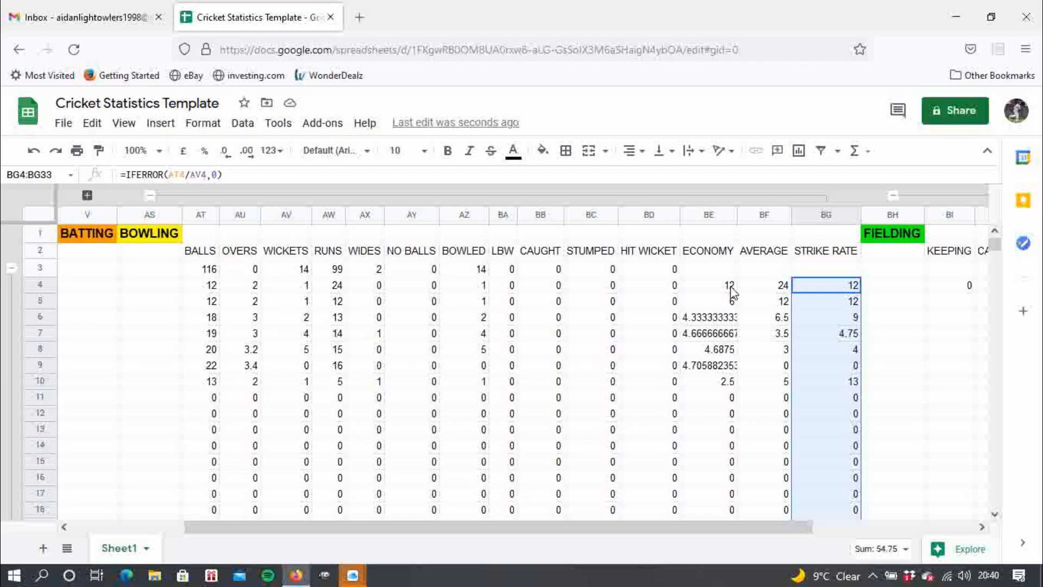
# Test row 4's bowling average and strike rate formulas by setting the wickets in AV4 to 2 and restoring them to 1
pyautogui.click(304, 294)
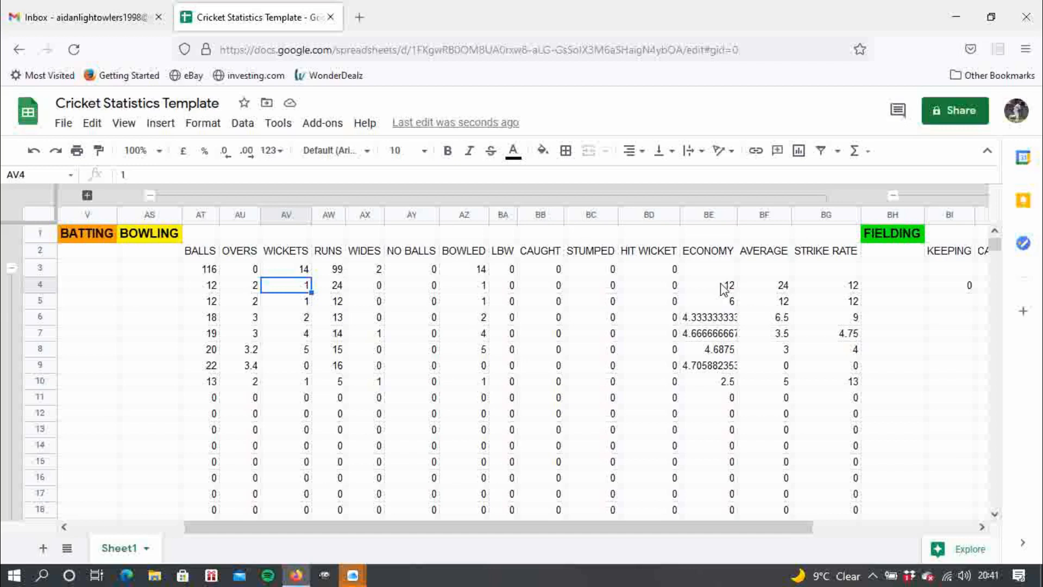
pyautogui.click(778, 292)
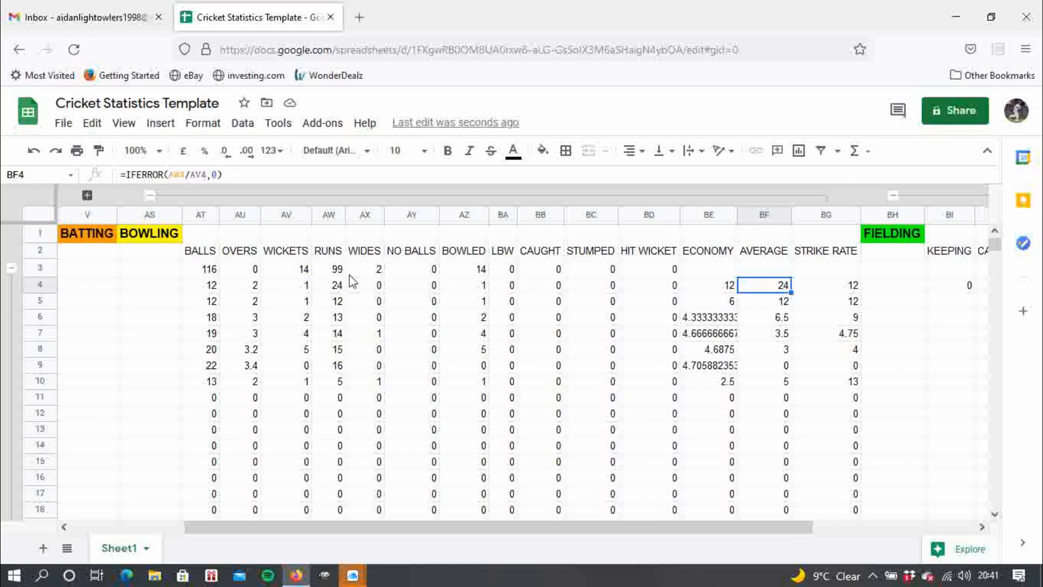
pyautogui.click(305, 287)
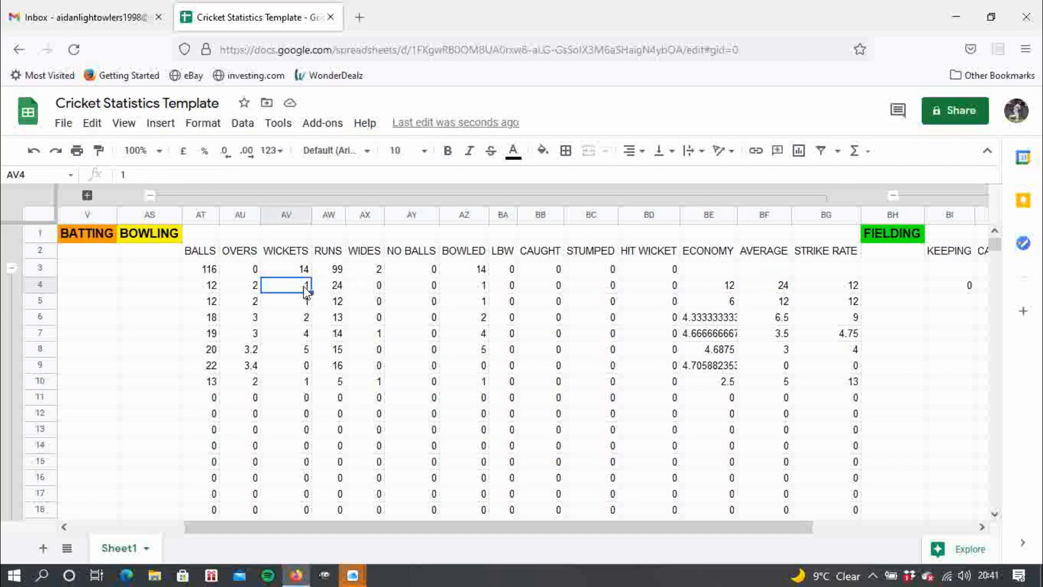
pyautogui.click(831, 285)
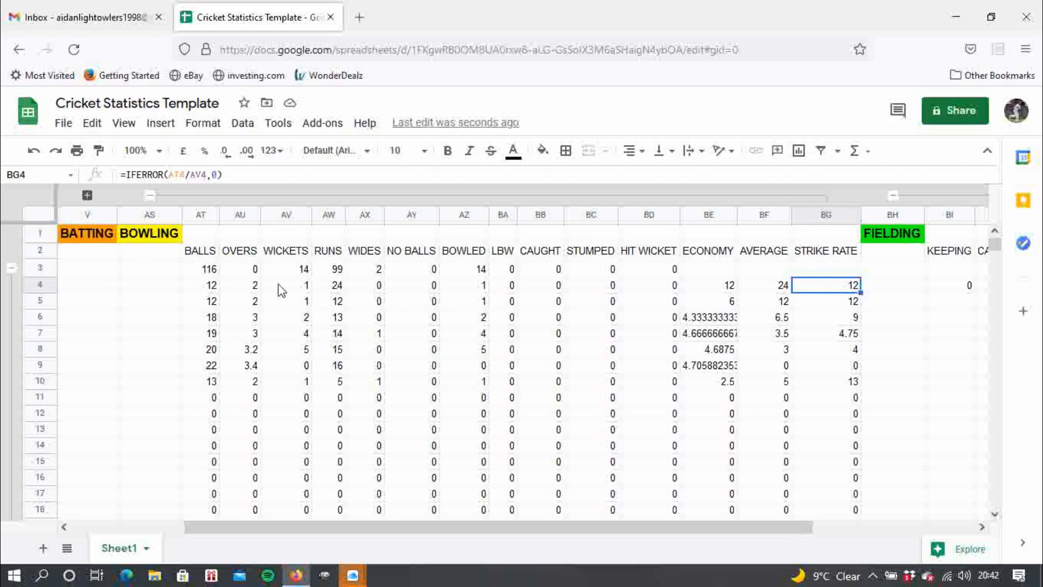
pyautogui.click(306, 291)
pyautogui.write('2')
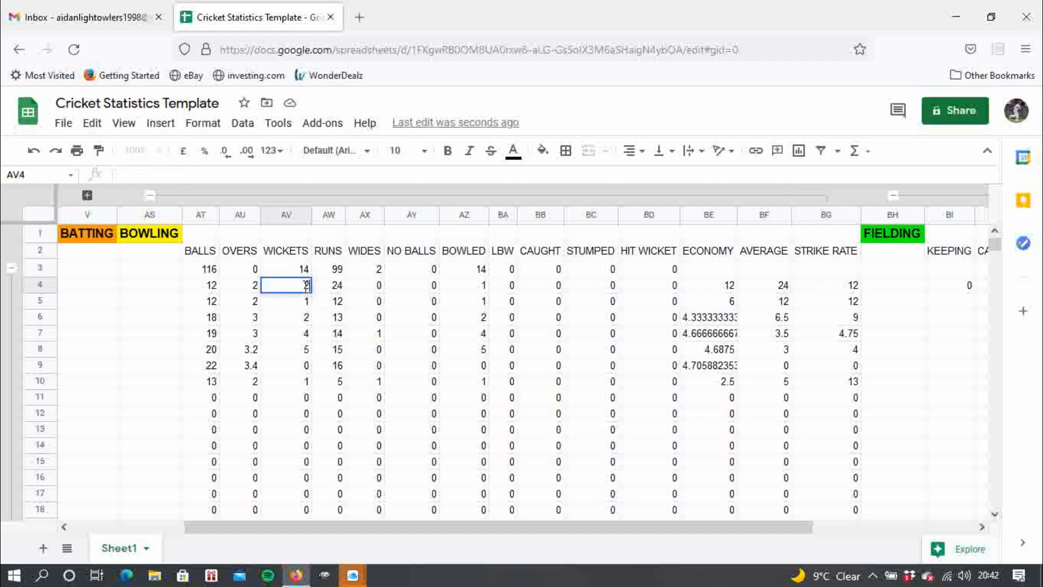
pyautogui.press('Return')
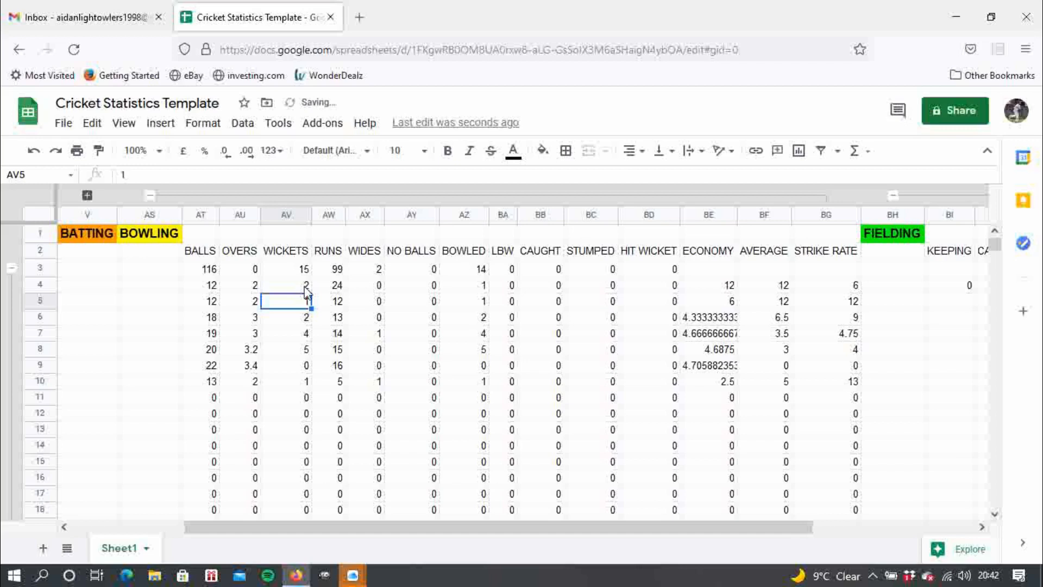
pyautogui.click(305, 288)
pyautogui.write('1')
pyautogui.press('Return')
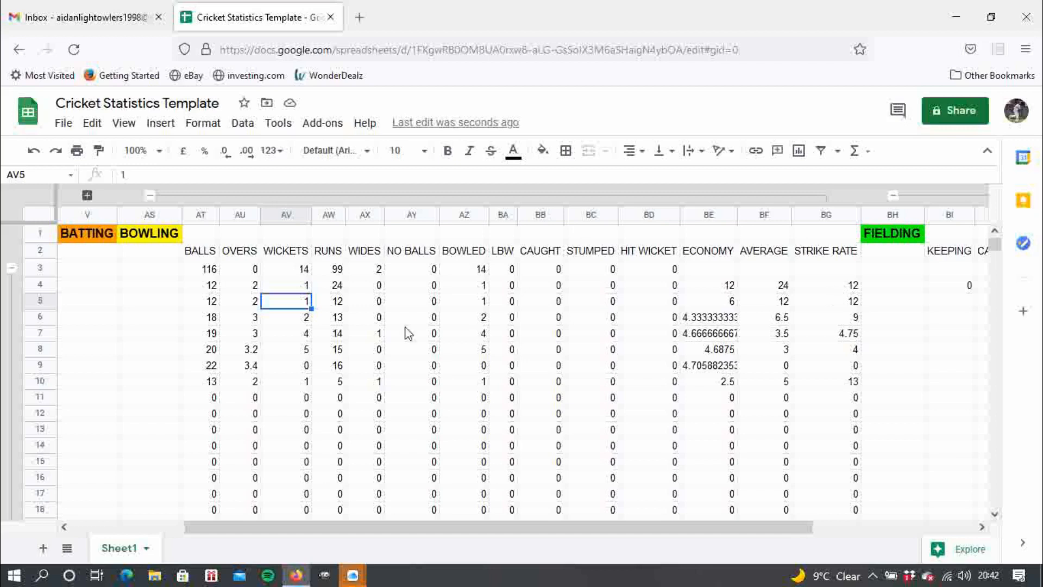
# Recheck how balls per wicket affects the strike rate by changing AV4 to 2 and returning it to 1
pyautogui.click(208, 289)
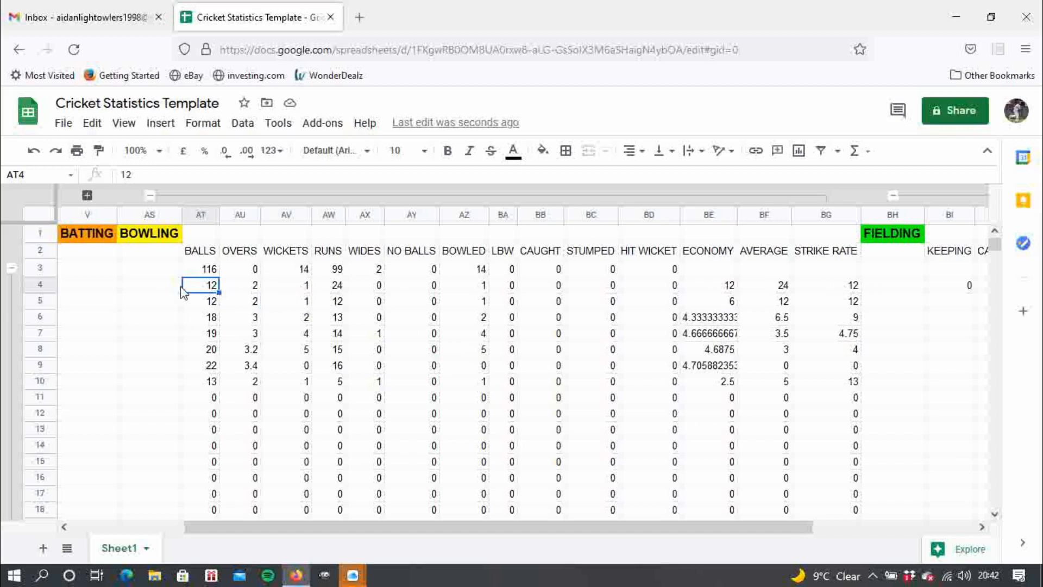
pyautogui.click(303, 288)
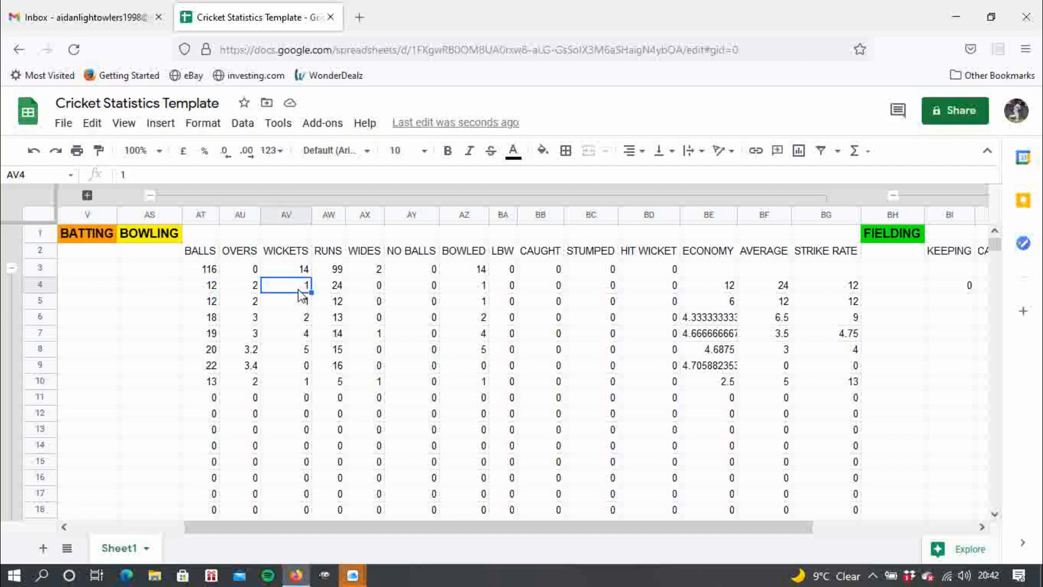
pyautogui.write('2')
pyautogui.press('Return')
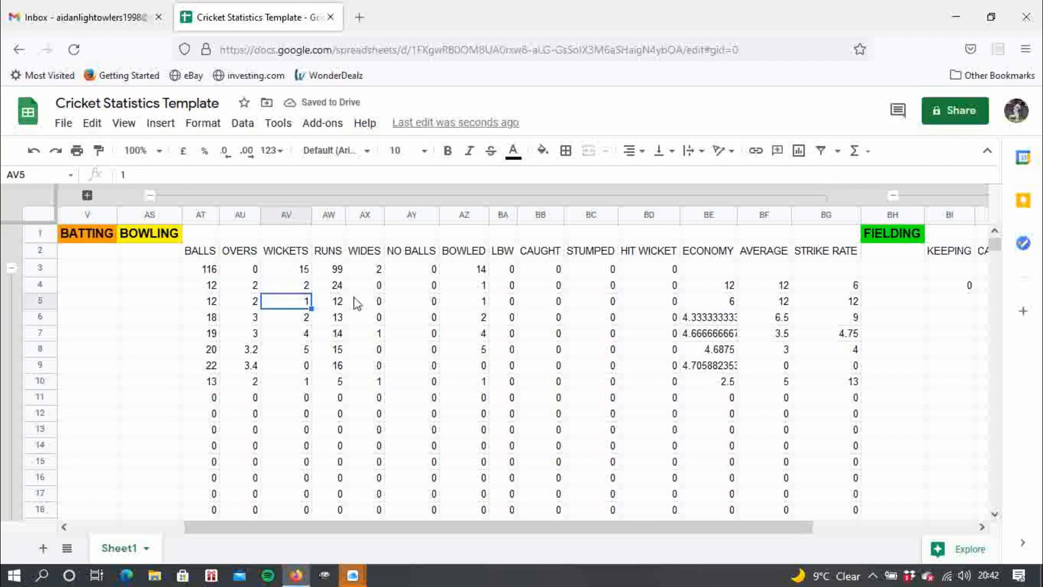
pyautogui.click(301, 286)
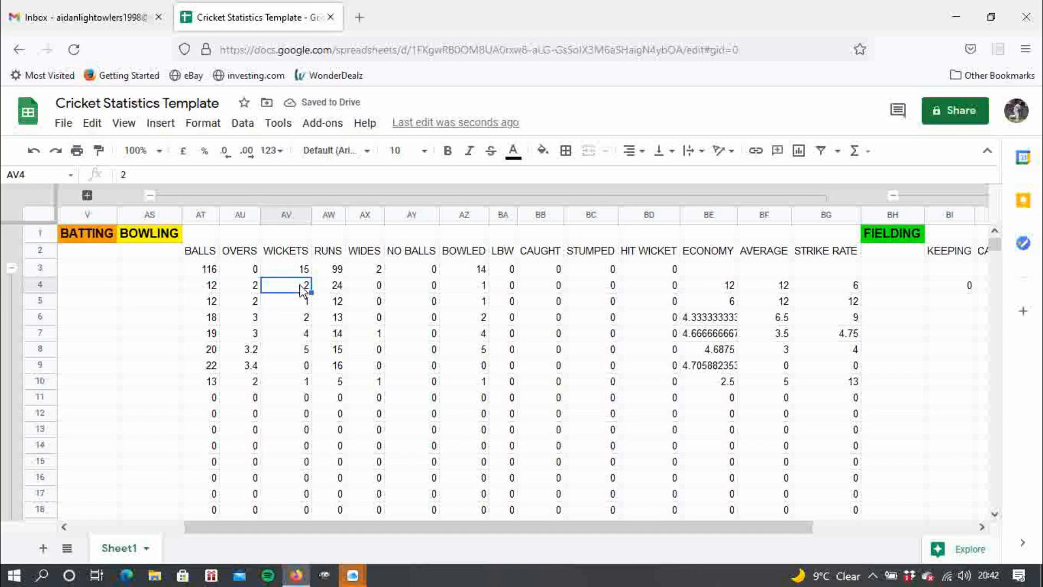
pyautogui.write('1')
pyautogui.press('Return')
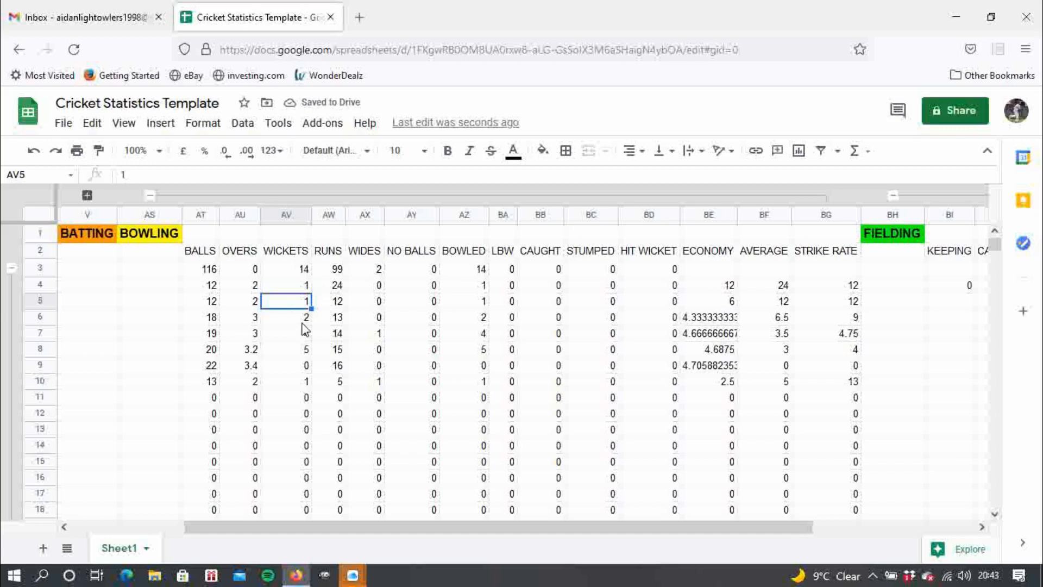
# Check the overs in AU8 and AU10, and test row 10's bowling formulas by setting wickets in AV10 to 2 and restoring them to 1
pyautogui.click(251, 353)
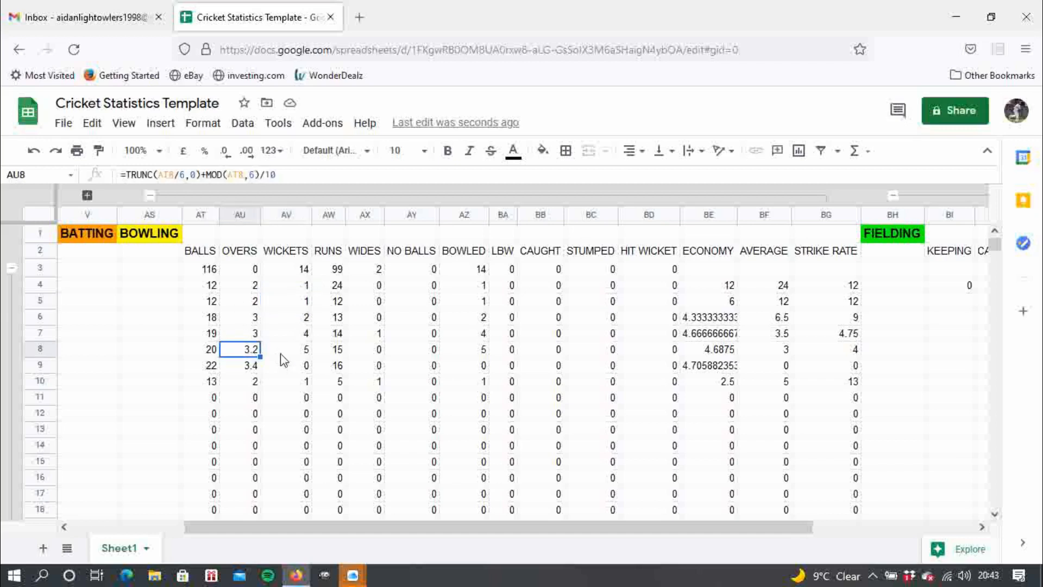
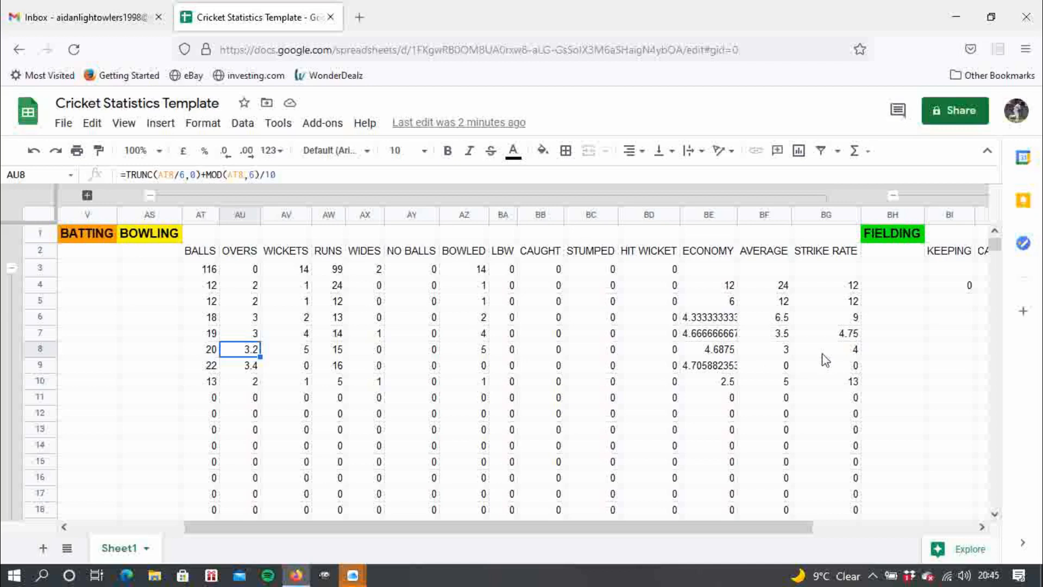
pyautogui.click(240, 385)
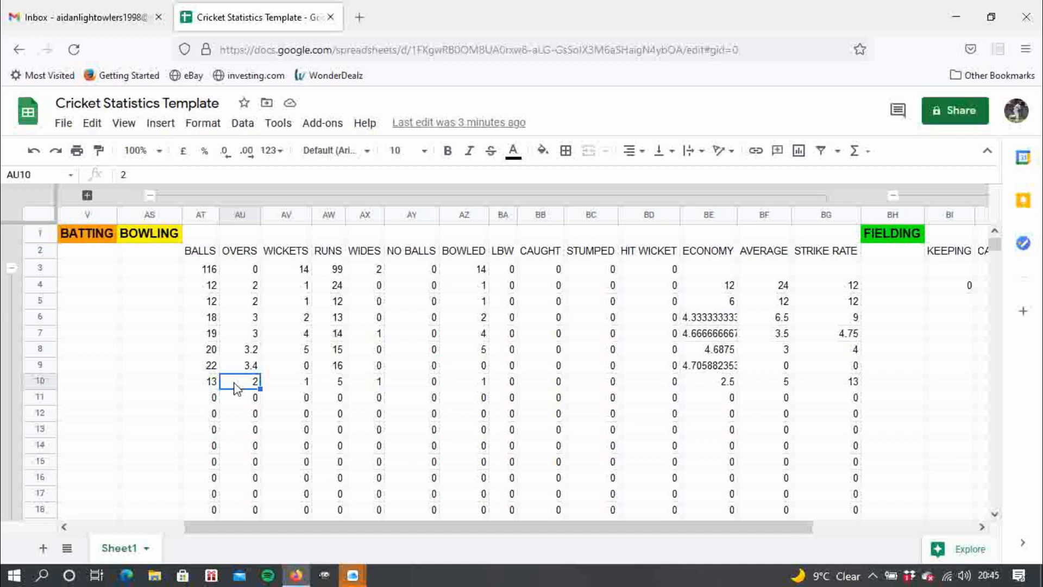
pyautogui.click(289, 386)
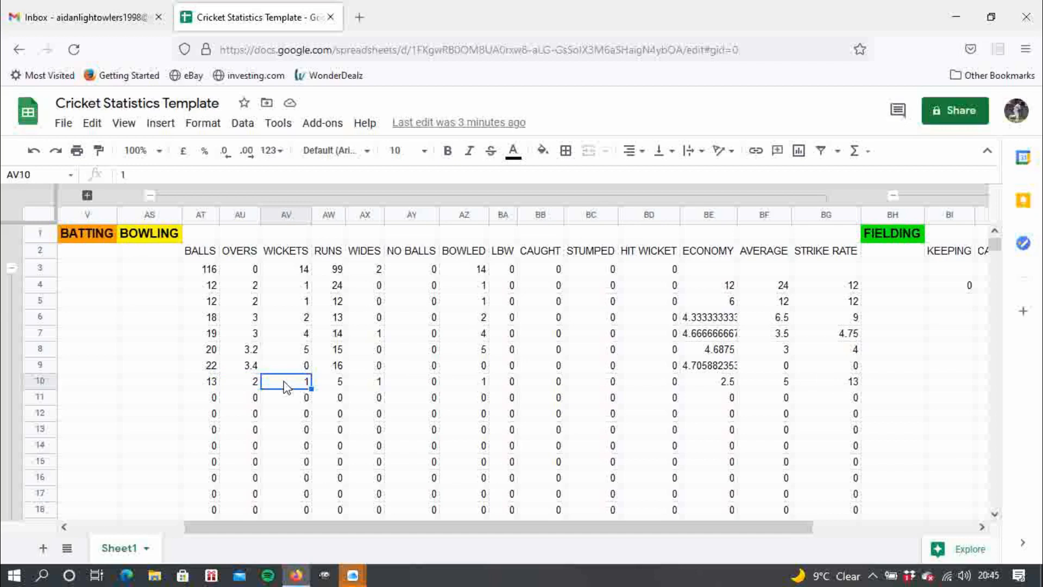
pyautogui.write('2')
pyautogui.press('Return')
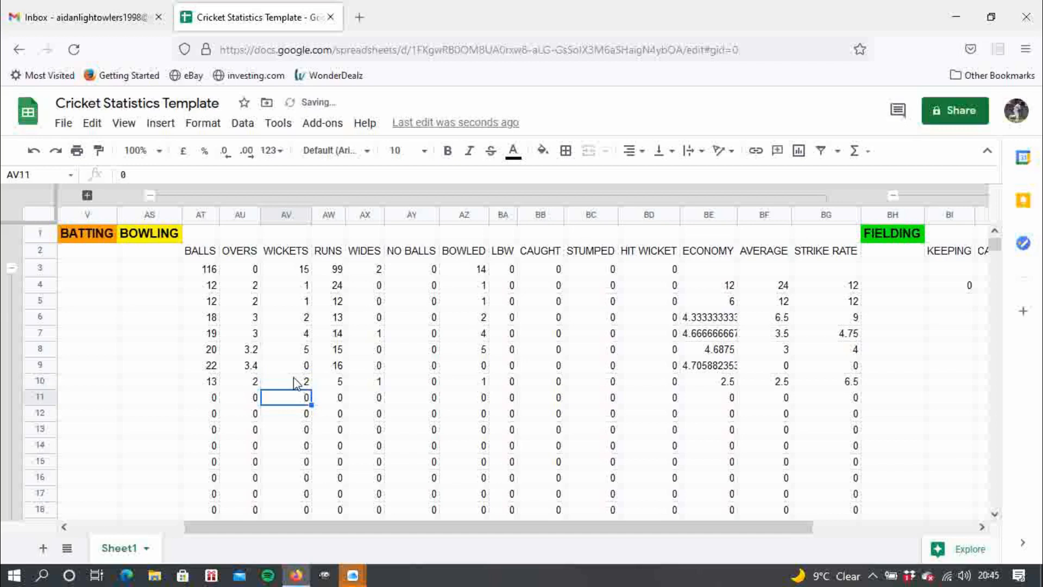
pyautogui.press('Up')
pyautogui.write('1')
pyautogui.press('Return')
# Copy the overs formula from AU4 up into the totals cell AU3
pyautogui.click(242, 273)
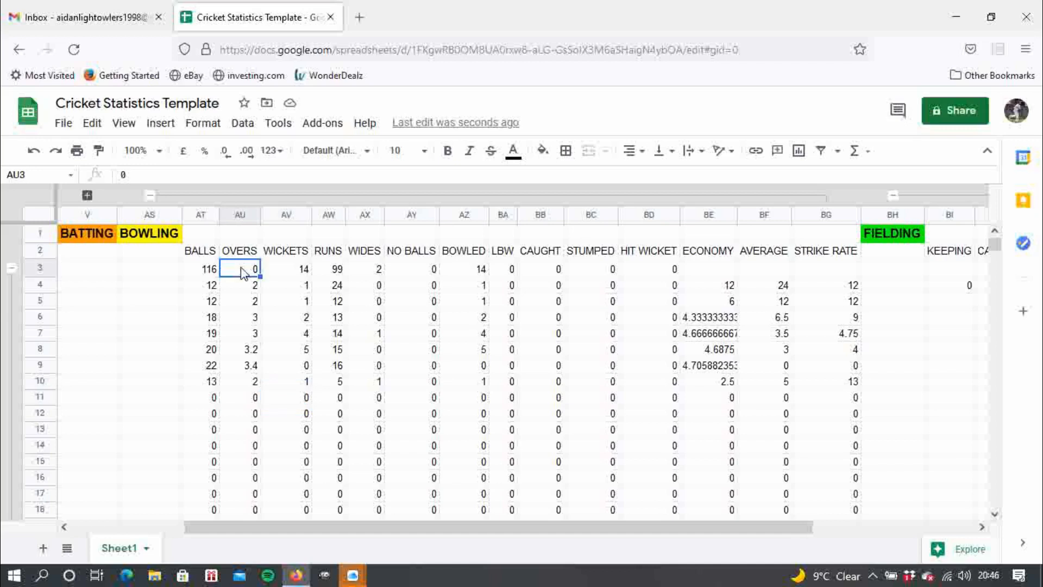
pyautogui.click(213, 273)
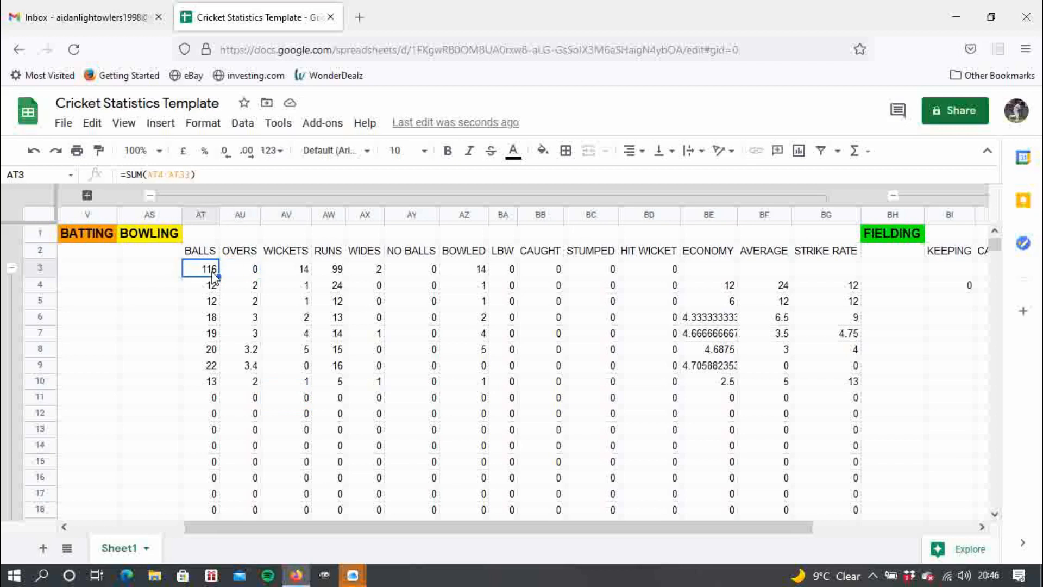
pyautogui.click(243, 276)
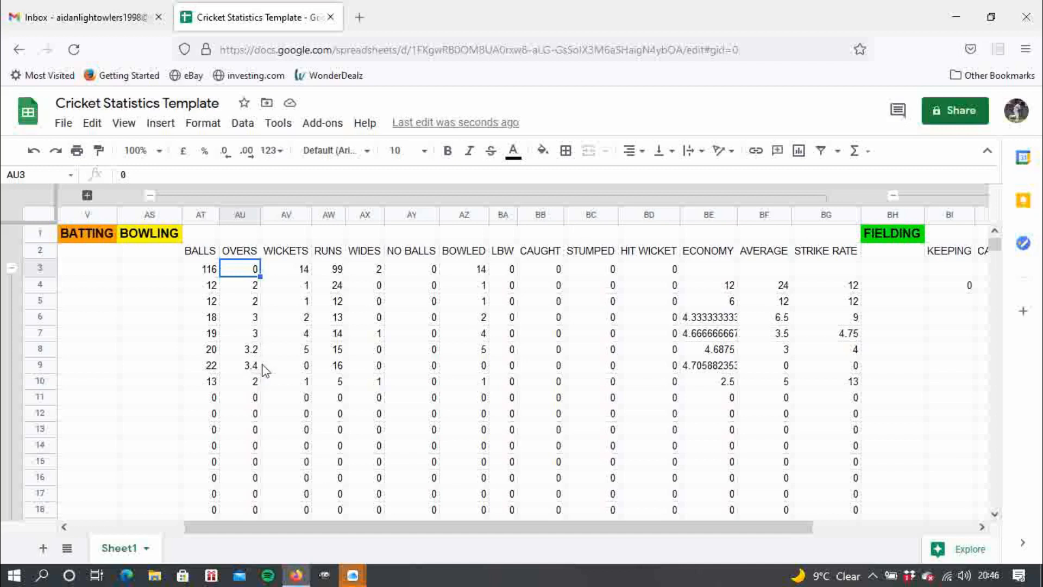
pyautogui.click(257, 289)
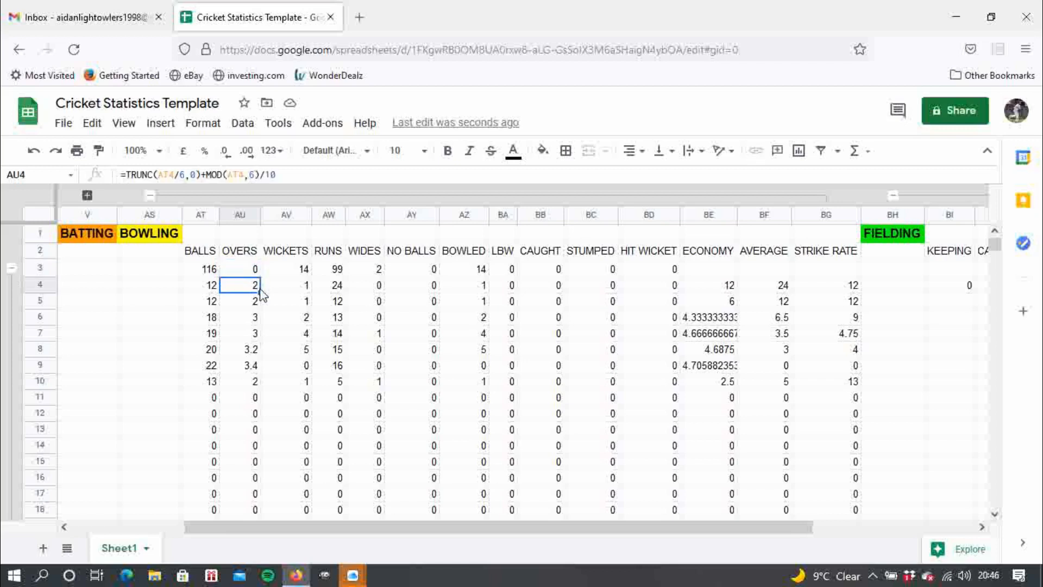
pyautogui.moveTo(260, 291); pyautogui.dragTo(262, 271)
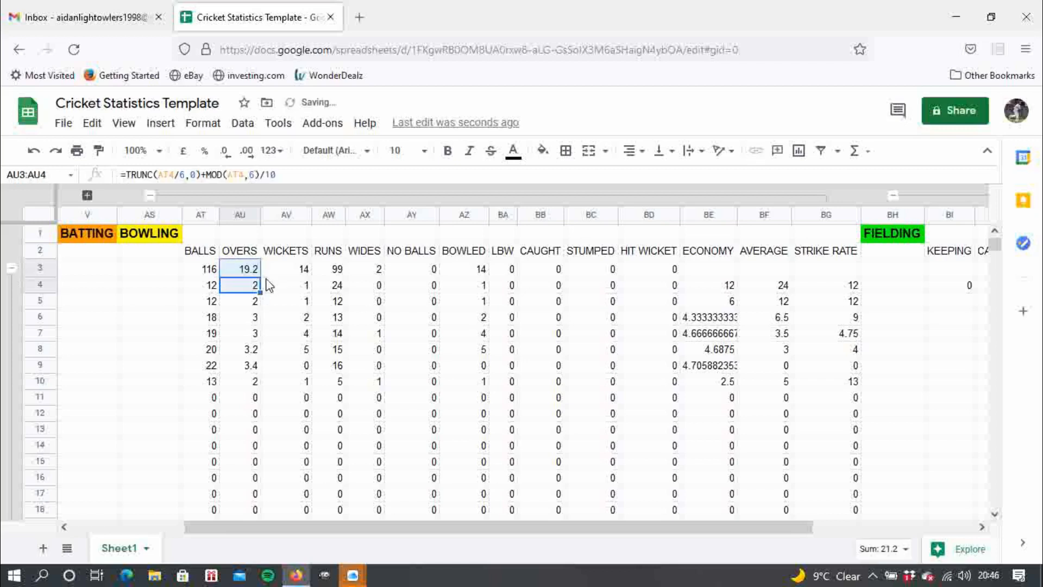
# Replace the overs formula in totals cell AU3 with the fixed value 19
pyautogui.click(252, 273)
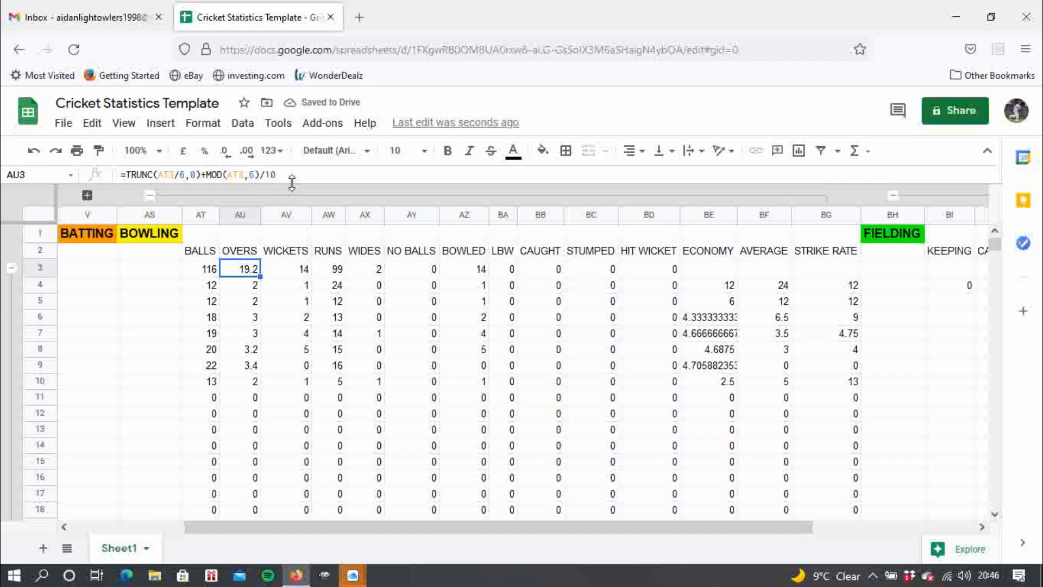
pyautogui.moveTo(276, 174); pyautogui.dragTo(106, 191)
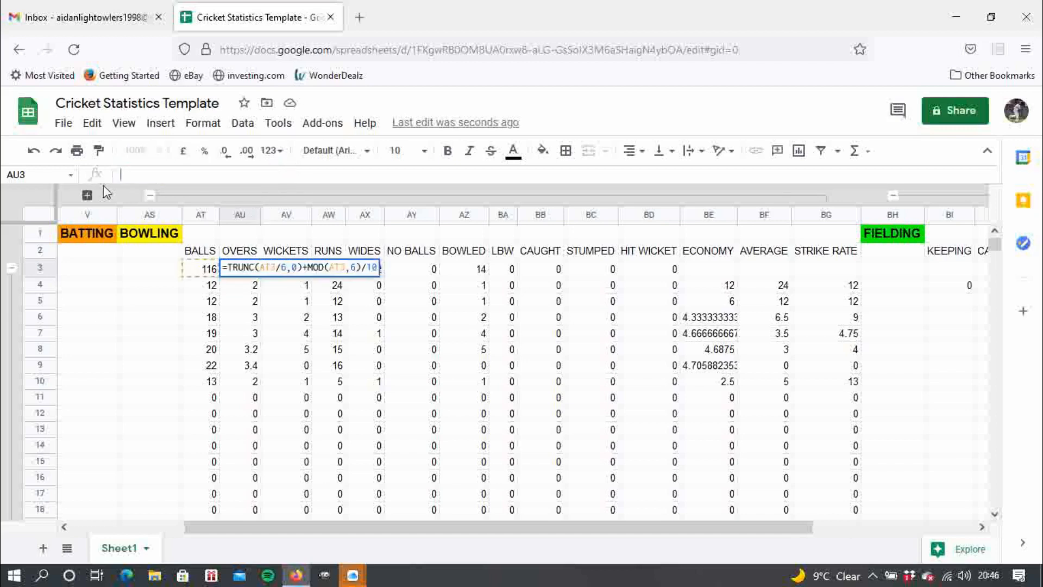
pyautogui.press('BackSpace')
pyautogui.write('19')
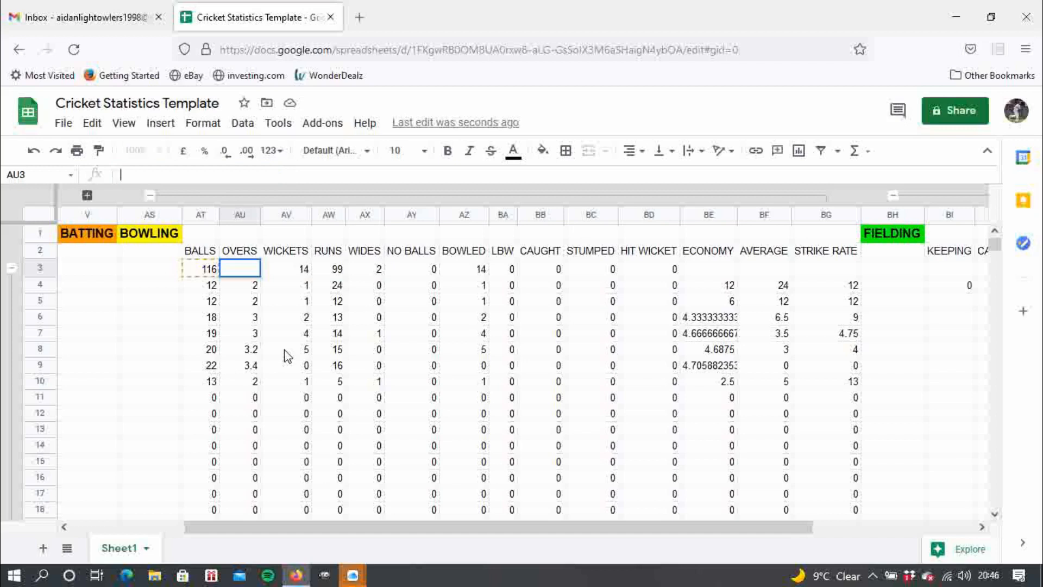
pyautogui.press('Return')
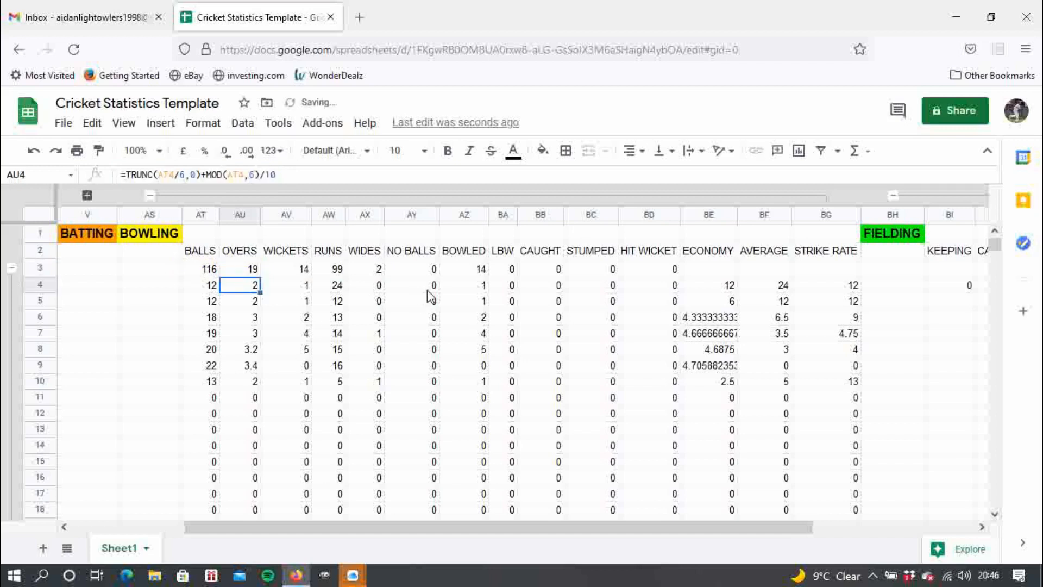
# Copy the economy, average and strike rate formulas from BE4, BF4 and BG4 up into totals row 3
pyautogui.click(716, 287)
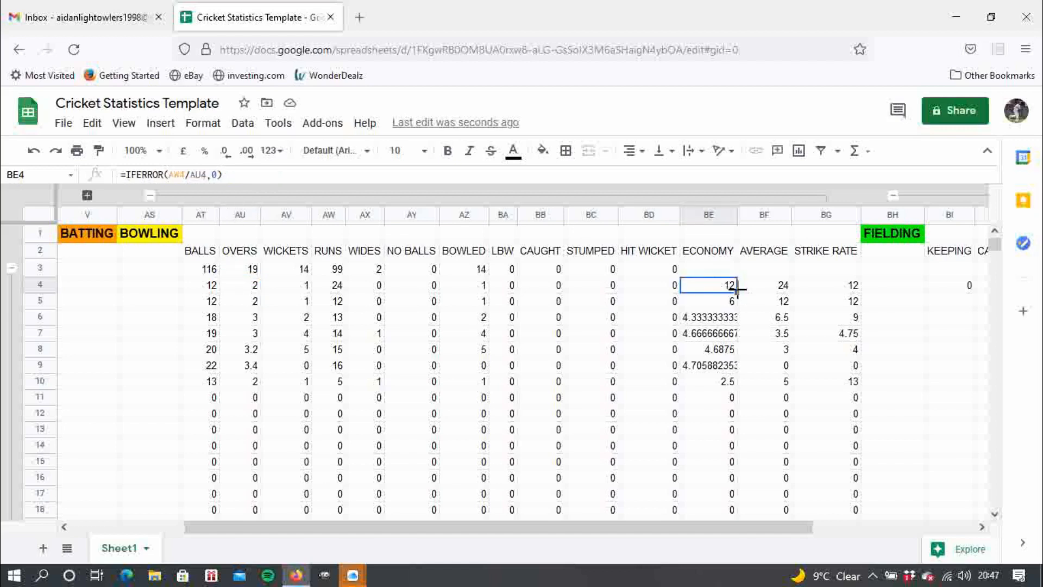
pyautogui.moveTo(733, 294); pyautogui.dragTo(738, 271)
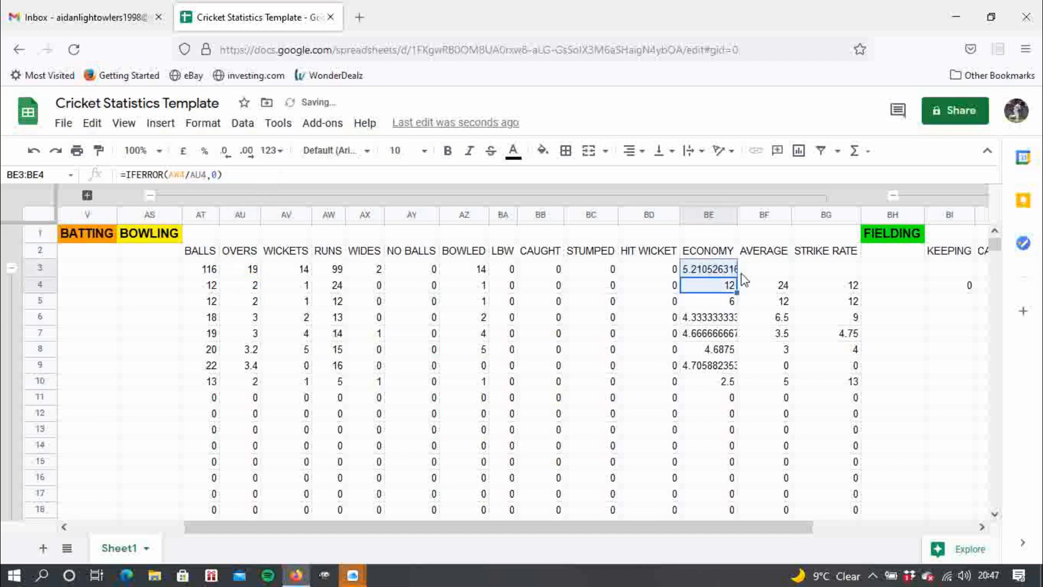
pyautogui.click(772, 289)
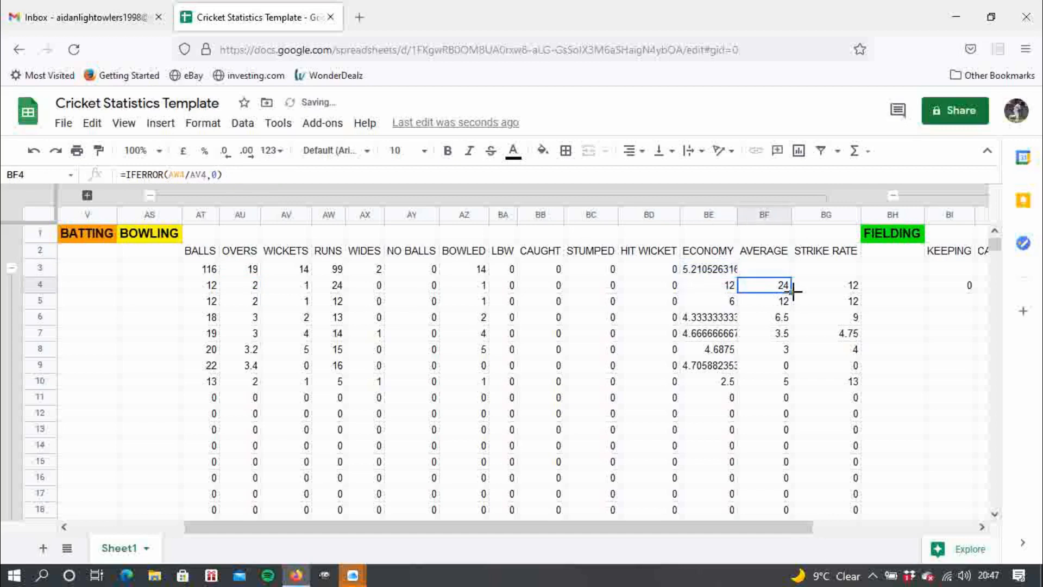
pyautogui.moveTo(793, 292); pyautogui.dragTo(792, 271)
pyautogui.click(851, 292)
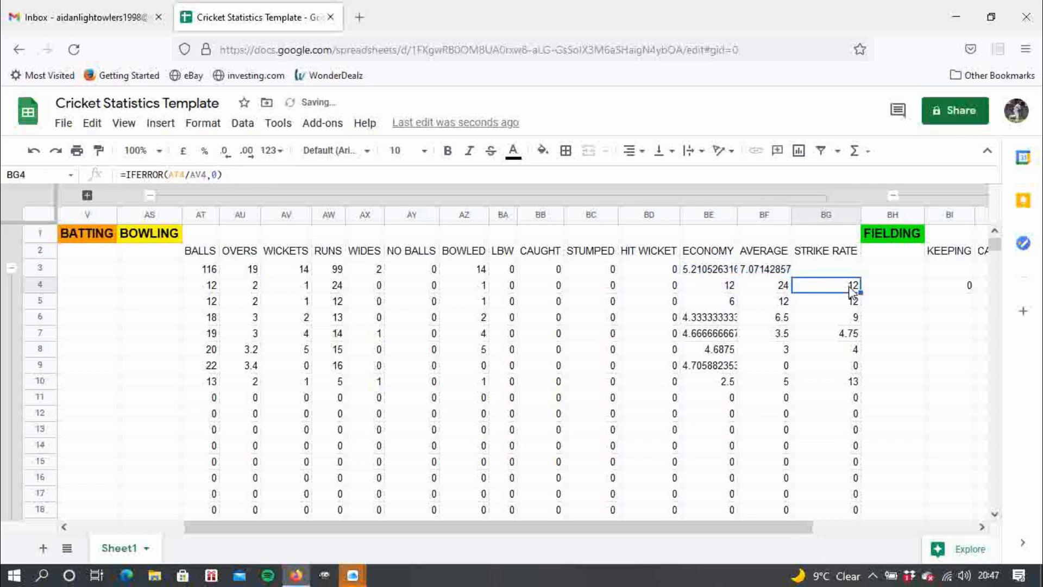
pyautogui.moveTo(860, 292); pyautogui.dragTo(862, 268)
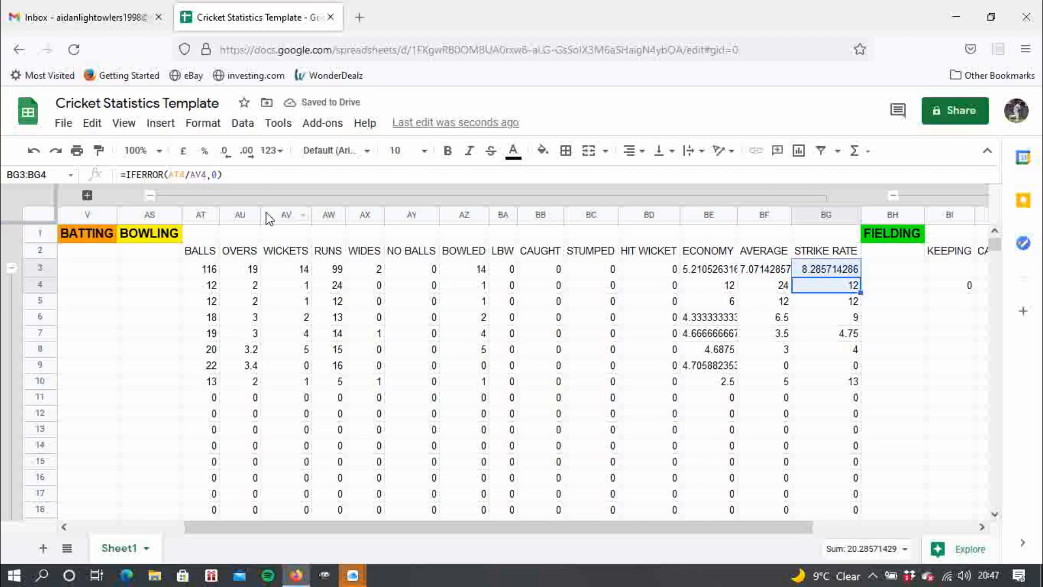
# Fit the widths of bowling columns AT through BG to their contents
pyautogui.click(211, 215)
pyautogui.rightClick(211, 215)
pyautogui.click(178, 273)
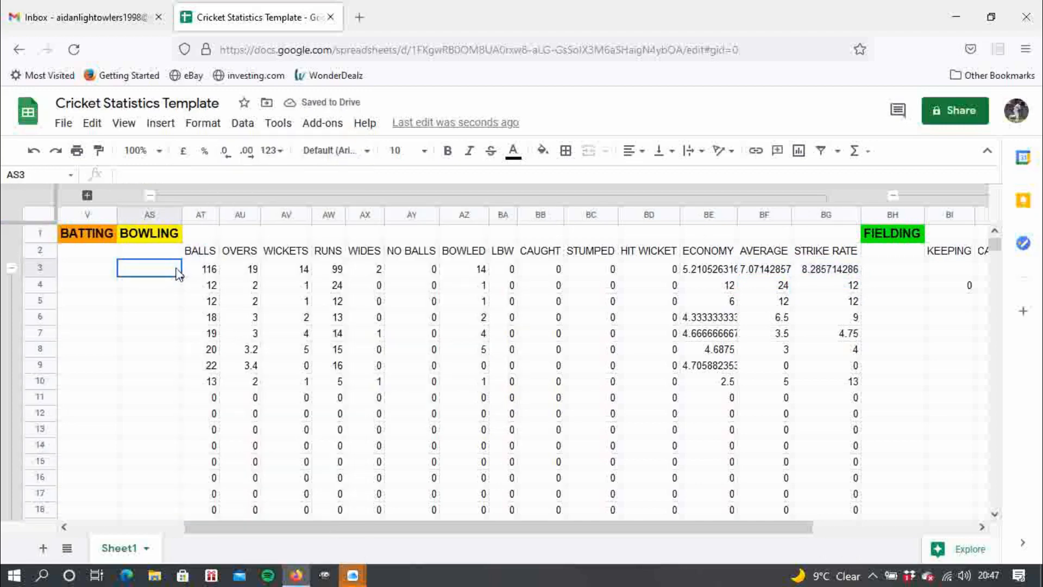
pyautogui.moveTo(201, 216); pyautogui.dragTo(503, 215)
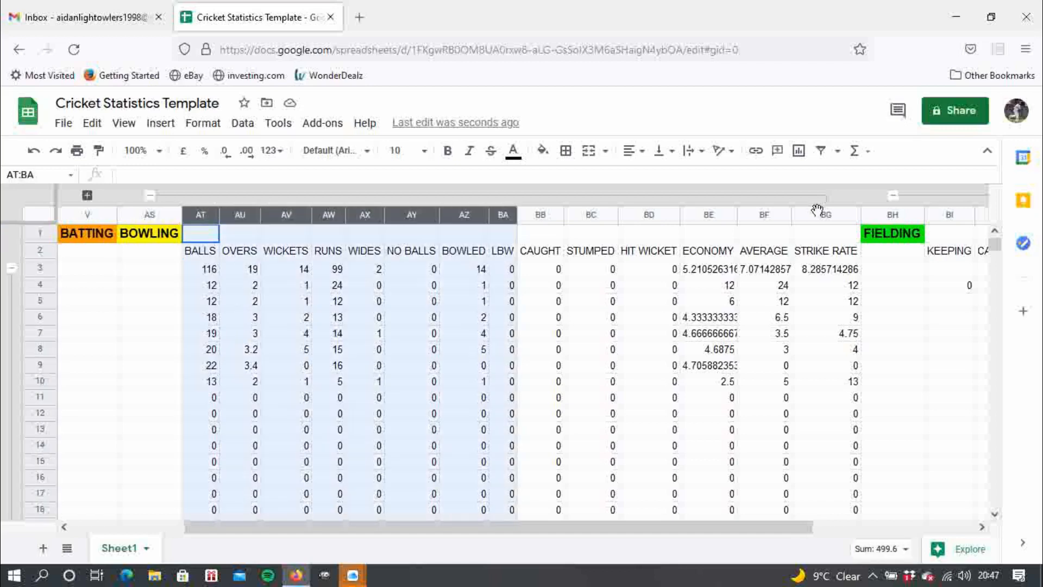
pyautogui.moveTo(817, 209); pyautogui.dragTo(791, 219)
pyautogui.doubleClick(791, 219)
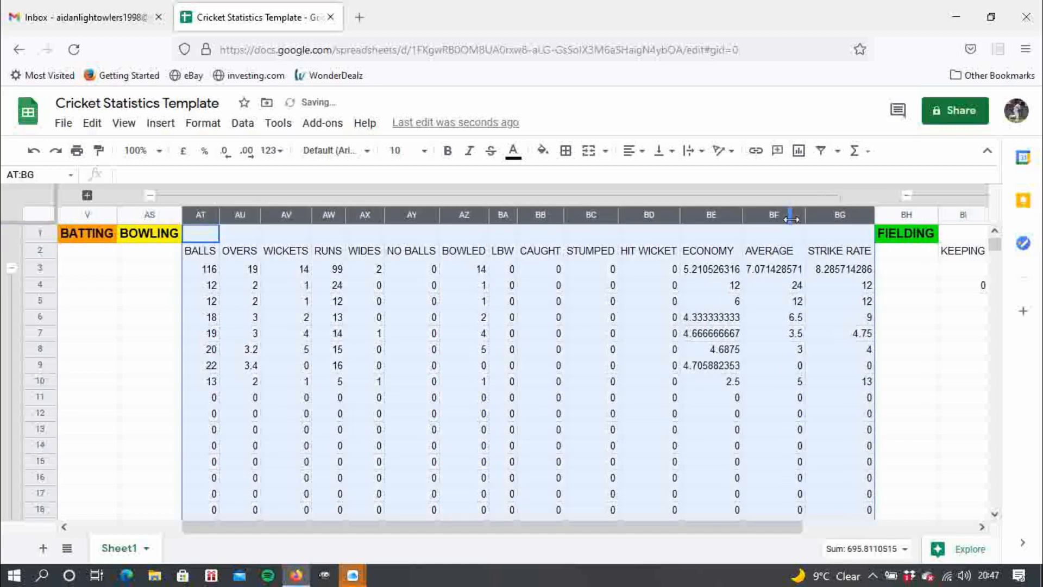
# Examine the overall economy formula in BE3 against the balls and overs entries in AU4, AT10, AU10 and AU3
pyautogui.click(709, 272)
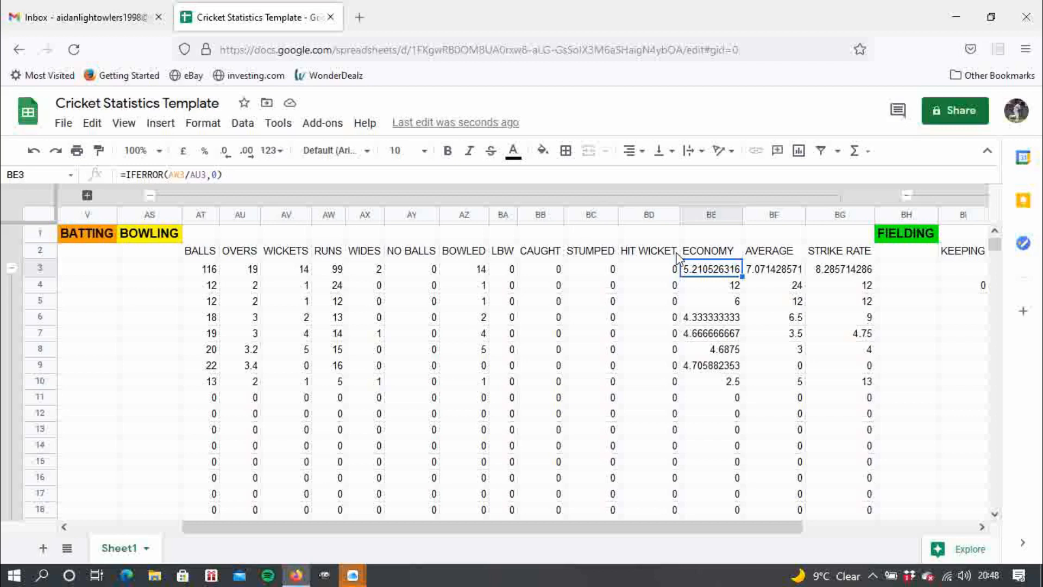
pyautogui.click(253, 293)
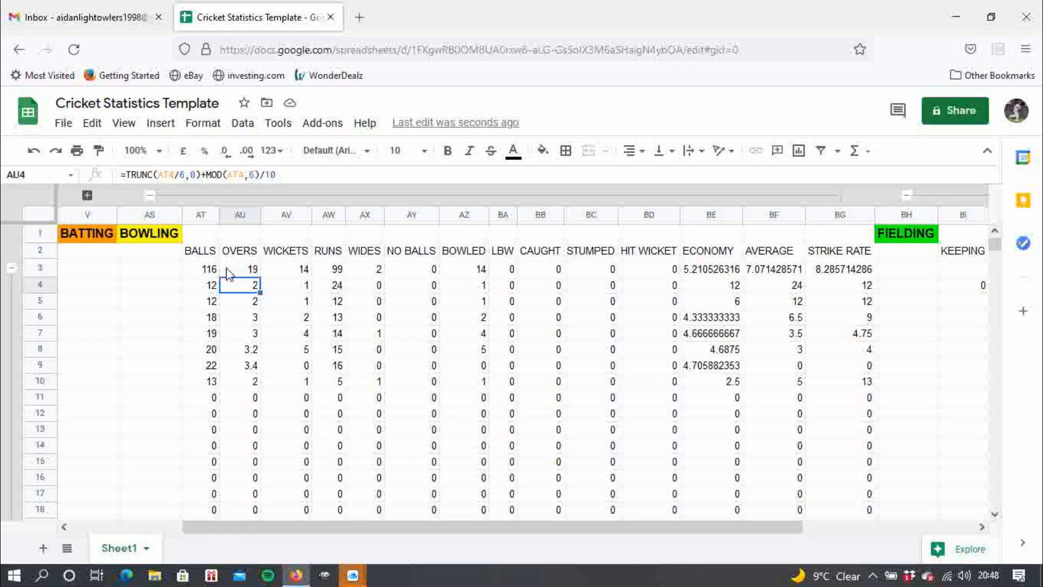
pyautogui.click(210, 384)
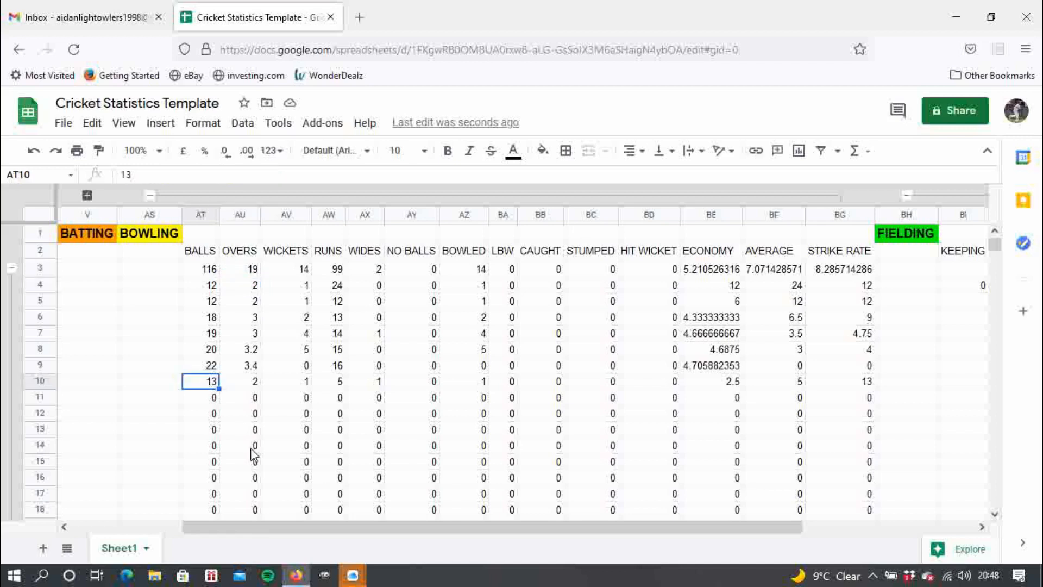
pyautogui.click(230, 385)
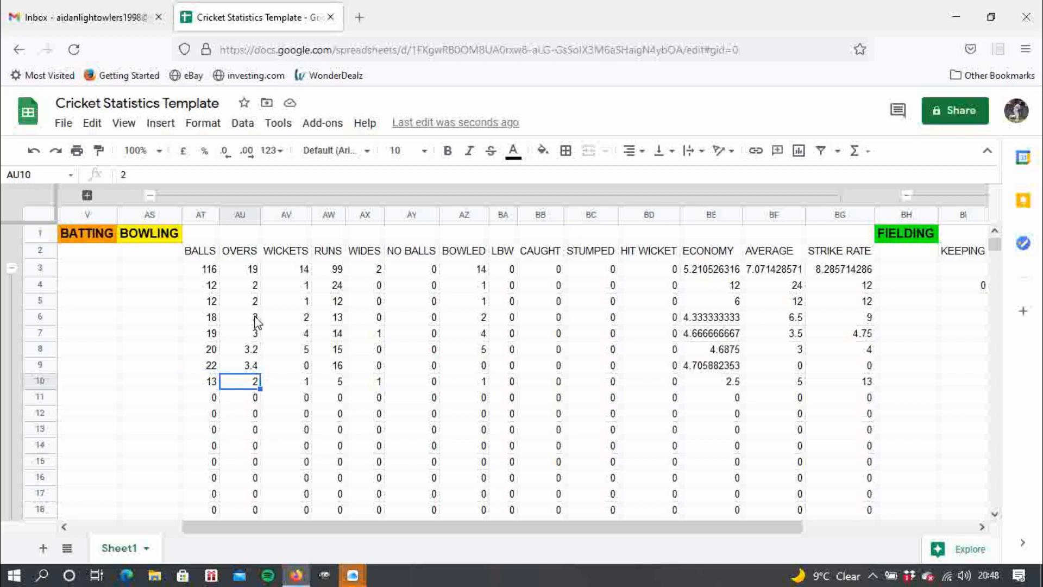
pyautogui.click(250, 268)
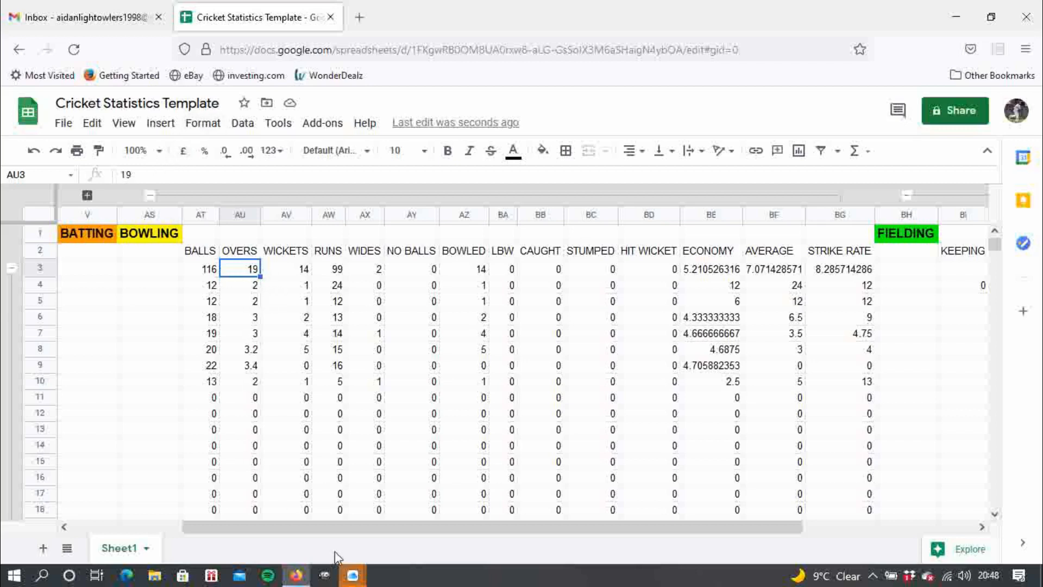
# Close the iCloud window that asks for a password
pyautogui.moveTo(340, 568)
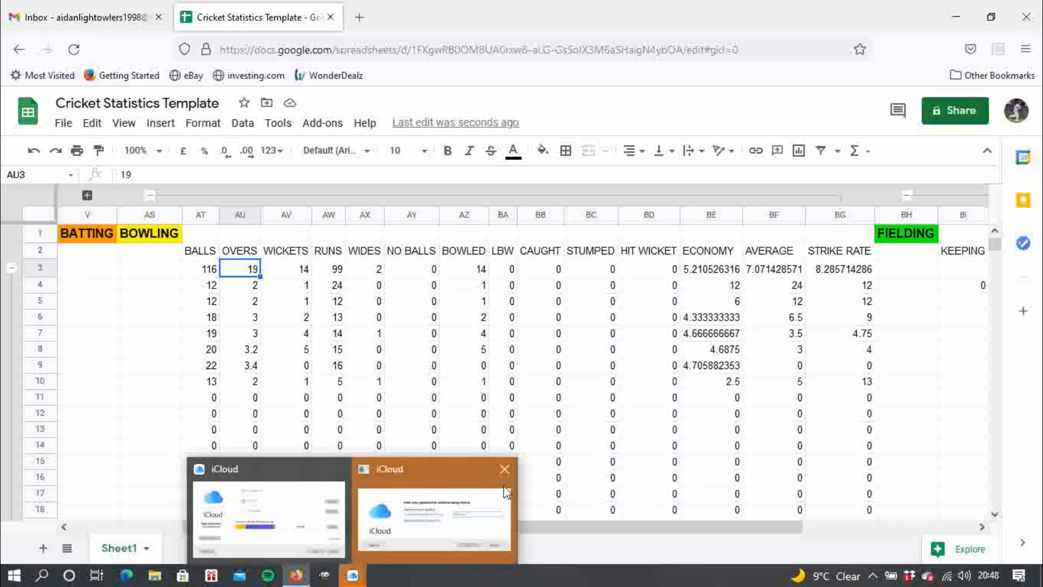
pyautogui.click(507, 469)
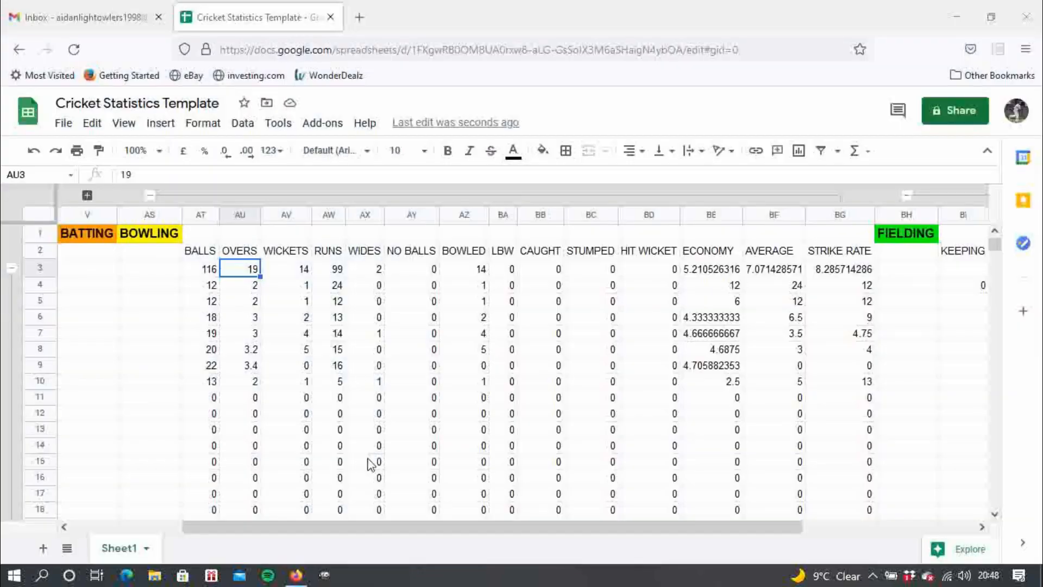
# Enter =AT1 in cell AT1 and collapse the row group covering match rows 4 to 33
pyautogui.click(208, 236)
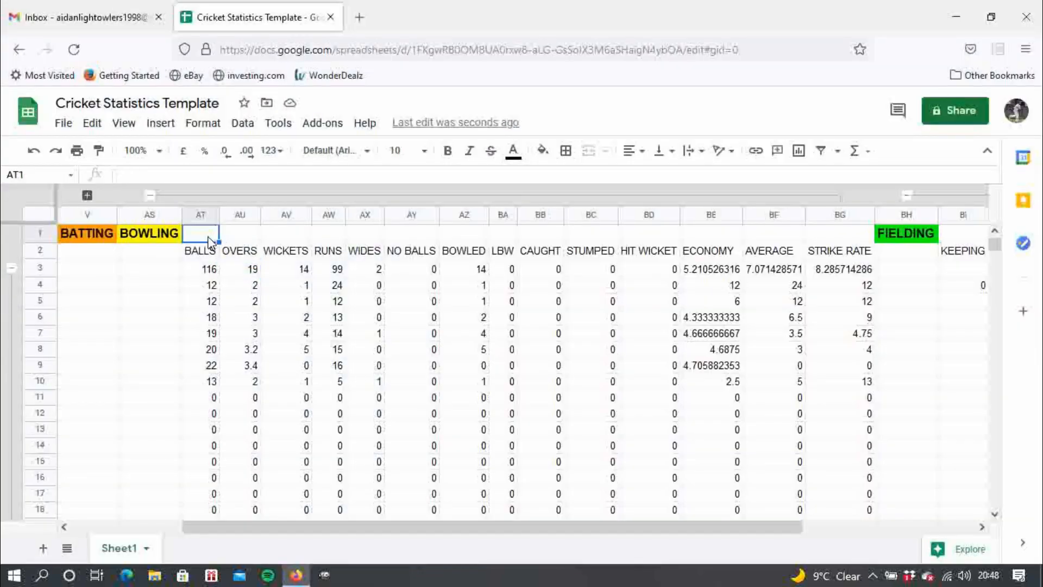
pyautogui.write('=')
pyautogui.click(209, 235)
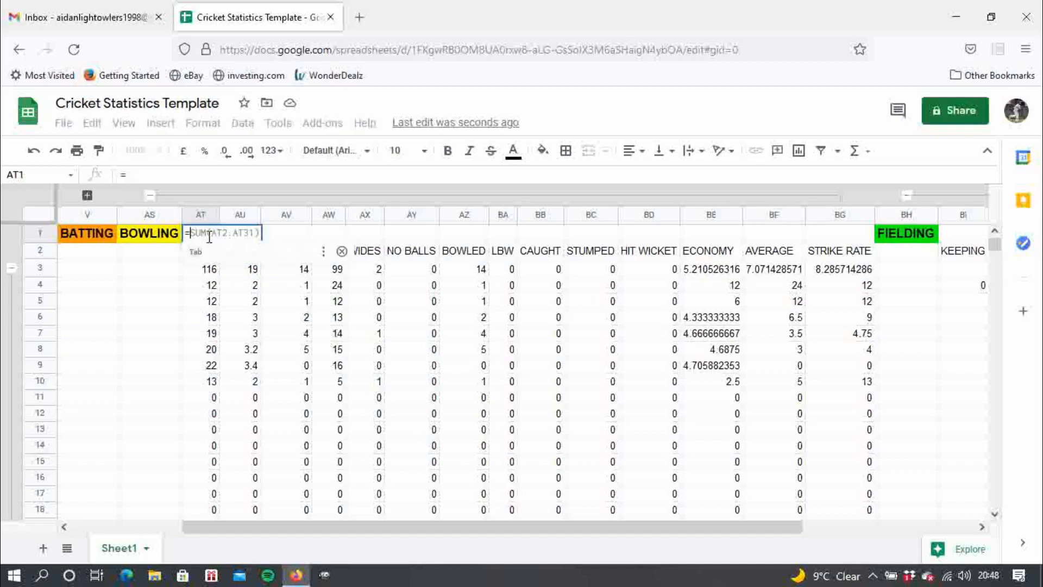
pyautogui.click(11, 267)
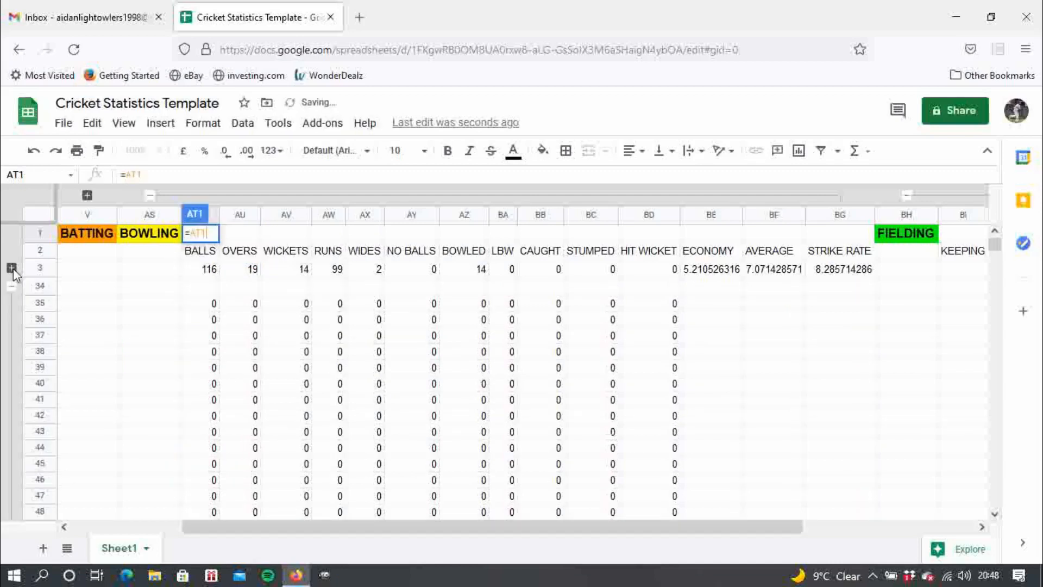
# Enter 0 in AT34 and fill it across the bowling columns to BG34
pyautogui.click(213, 287)
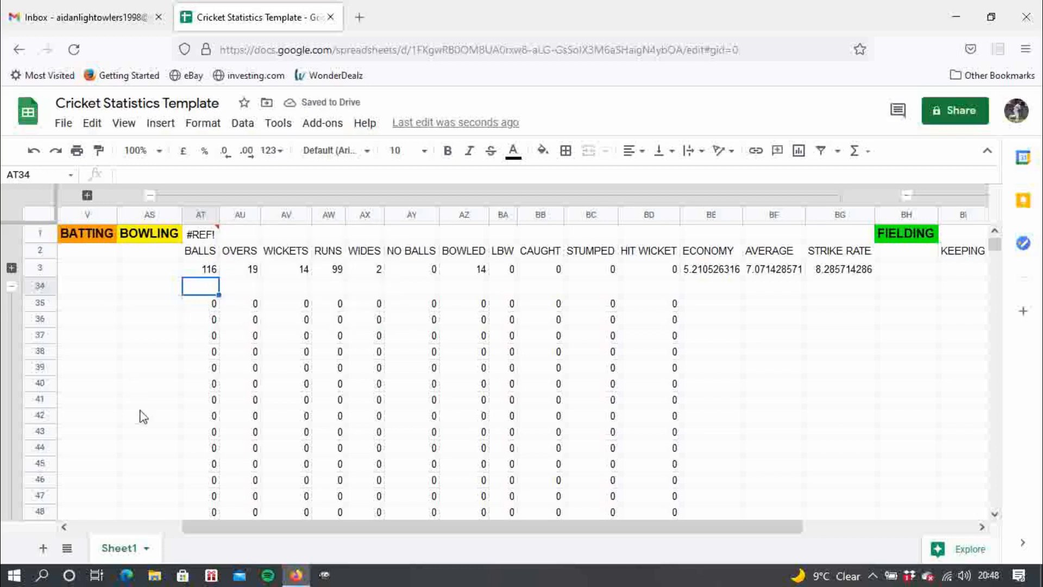
pyautogui.write('0')
pyautogui.press('Tab')
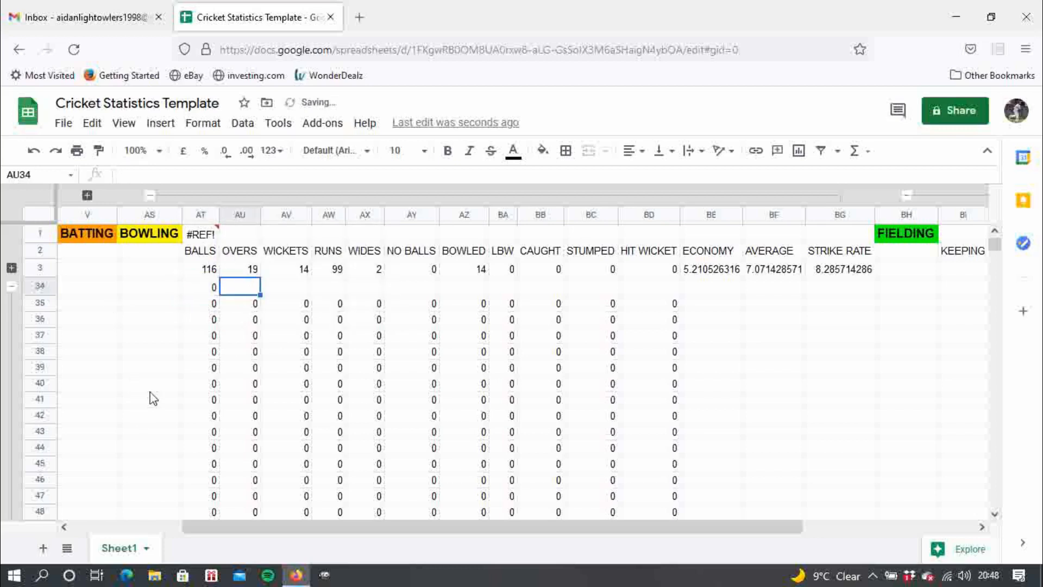
pyautogui.click(205, 291)
pyautogui.moveTo(218, 294); pyautogui.dragTo(855, 298)
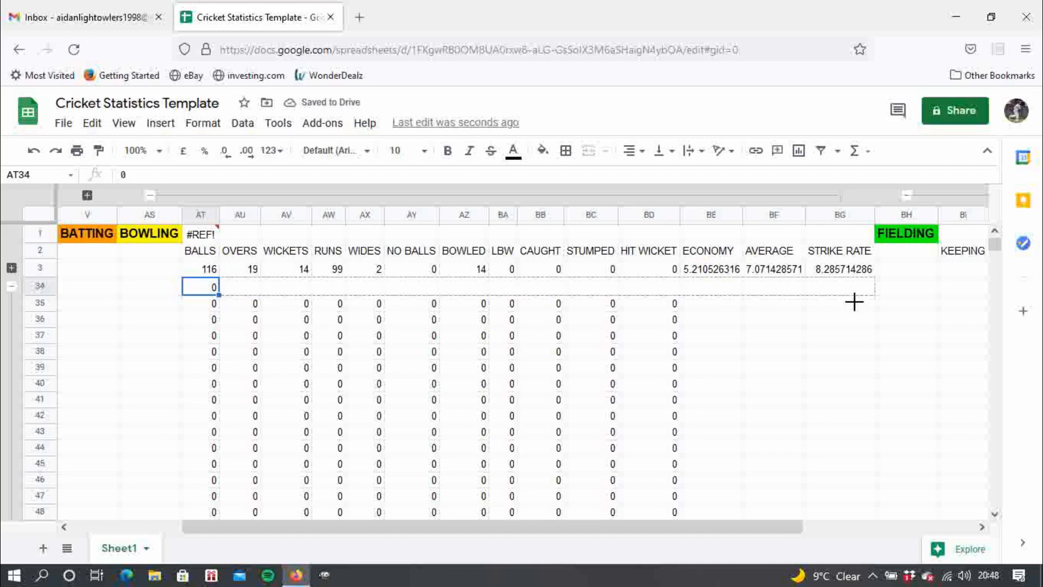
# Total the balls in AT1 with =SUM(AT3,AT34) and enter 19 in AU1 for the overall overs
pyautogui.click(211, 234)
pyautogui.write('=')
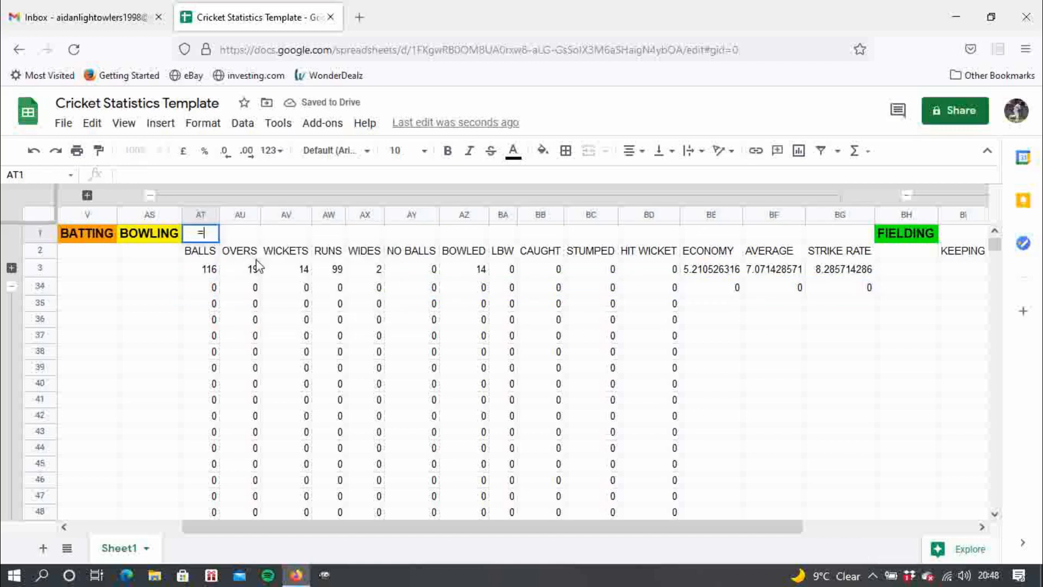
pyautogui.write('SUM')
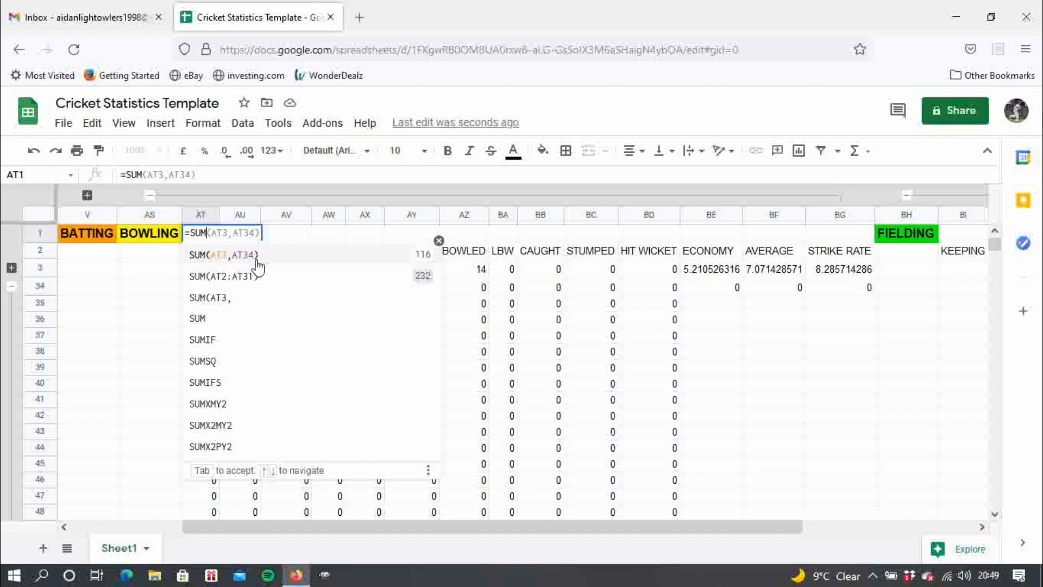
pyautogui.click(256, 258)
pyautogui.click(240, 233)
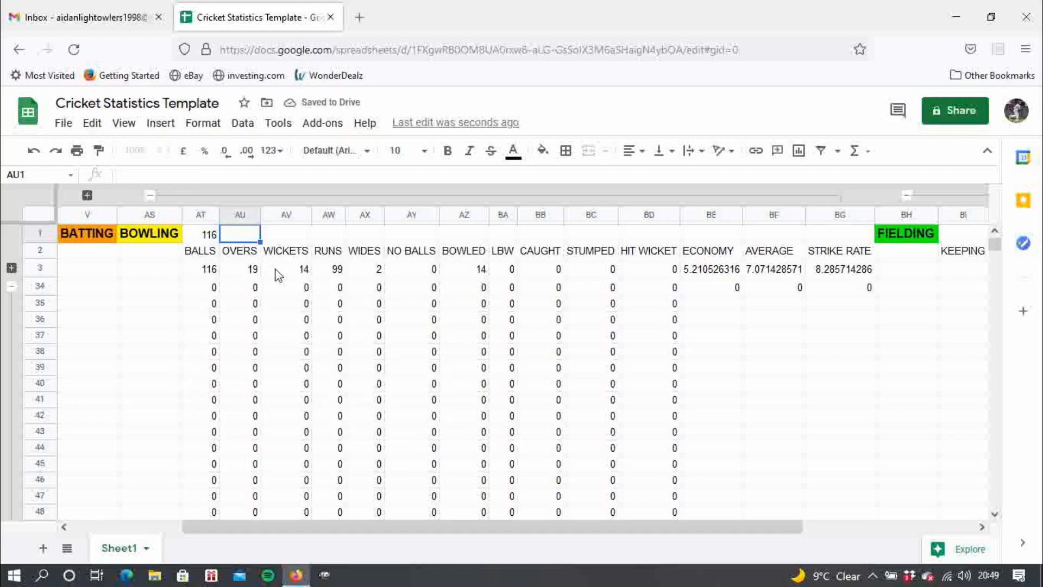
pyautogui.write('19')
# Enter =SUM(AV3,AV34) in AV1 for the overall wickets and fill it across to BD1
pyautogui.click(286, 231)
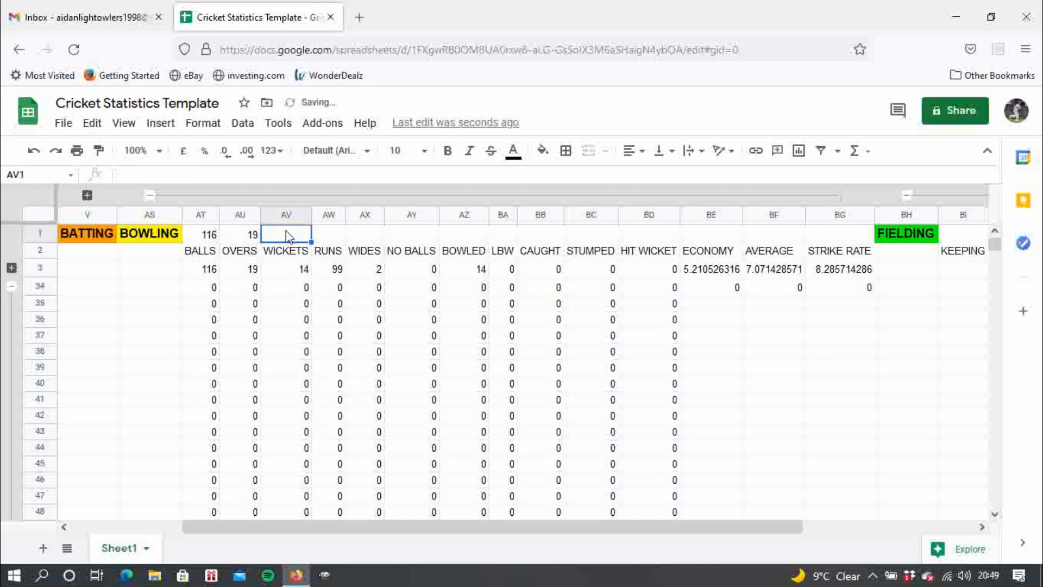
pyautogui.write('=SUM(')
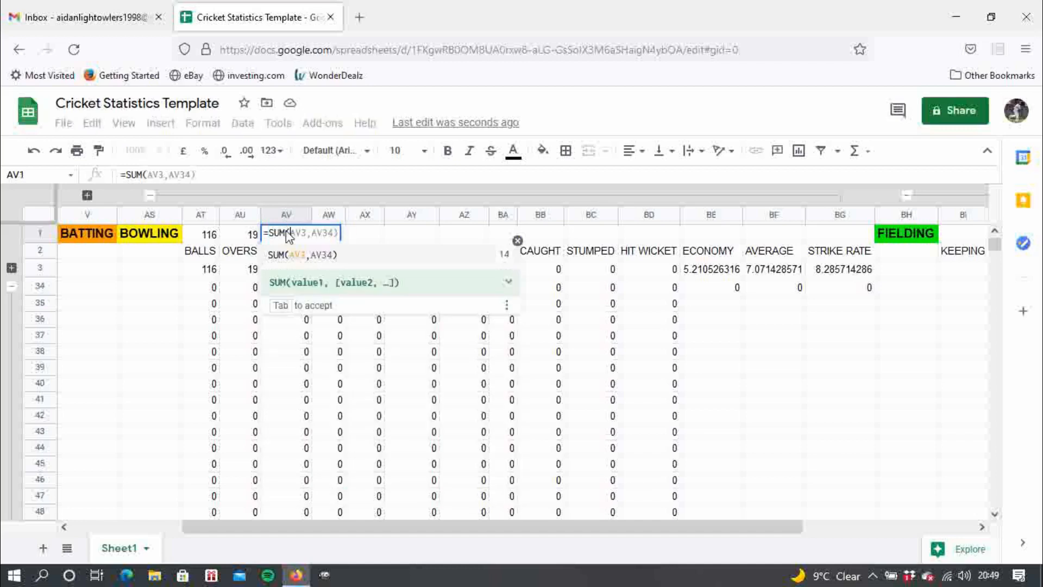
pyautogui.press('Tab')
pyautogui.click(321, 235)
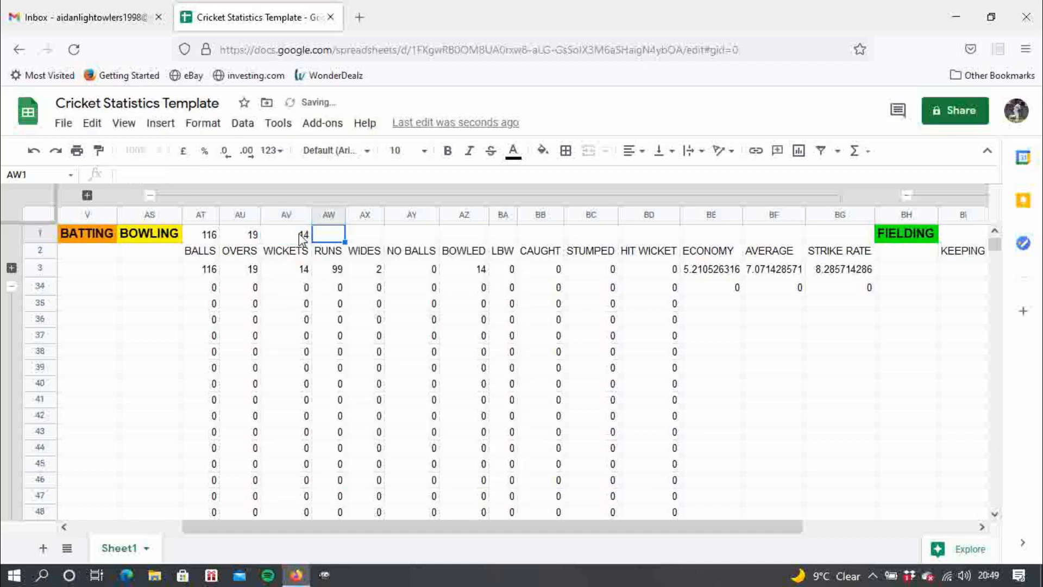
pyautogui.click(302, 236)
pyautogui.moveTo(311, 241); pyautogui.dragTo(658, 242)
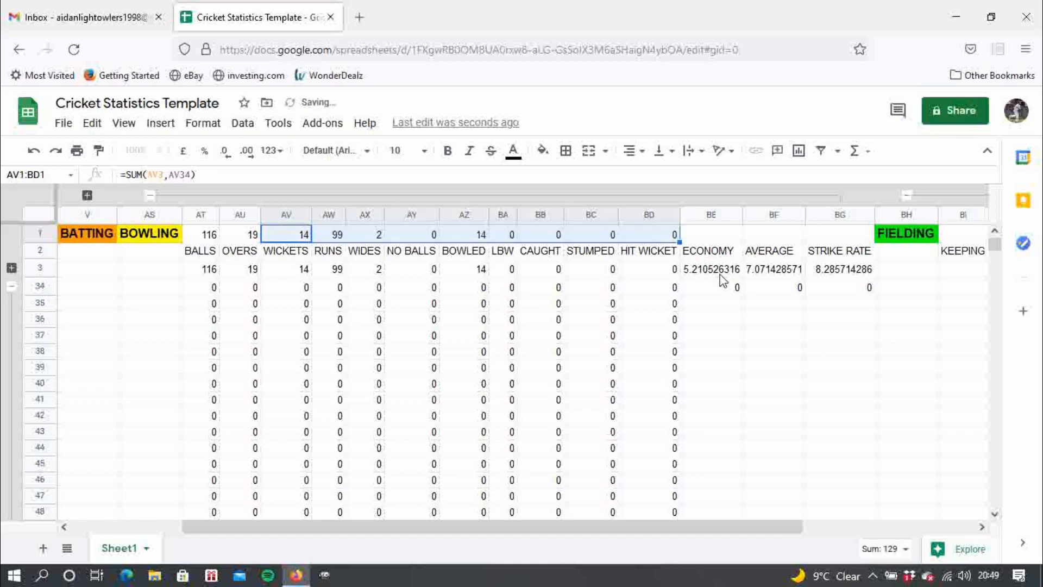
# Enter the overall economy formula =AW1/AU1 in BE1, using the economy formula in BE3 as reference
pyautogui.click(722, 239)
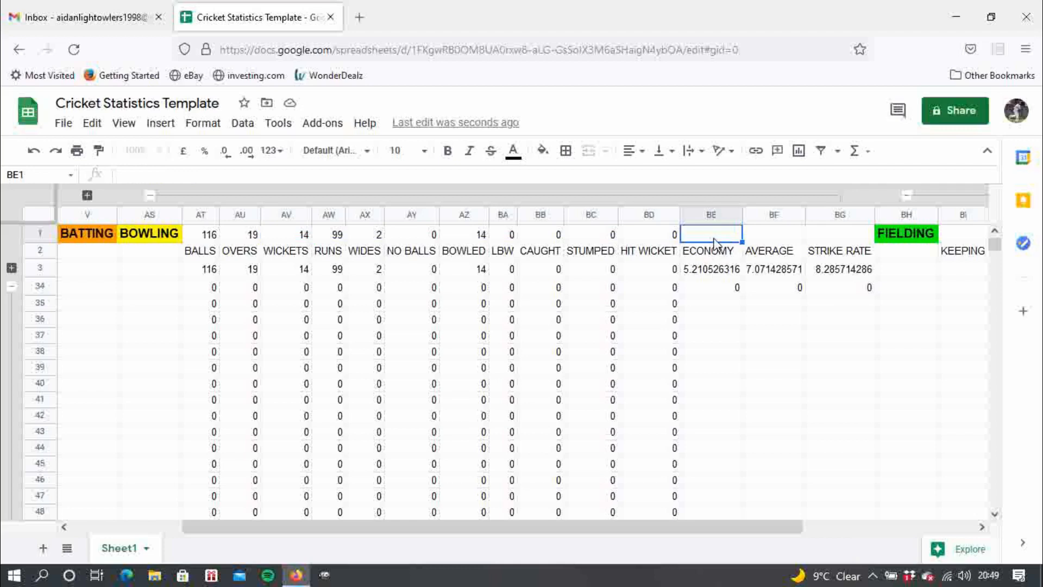
pyautogui.click(711, 272)
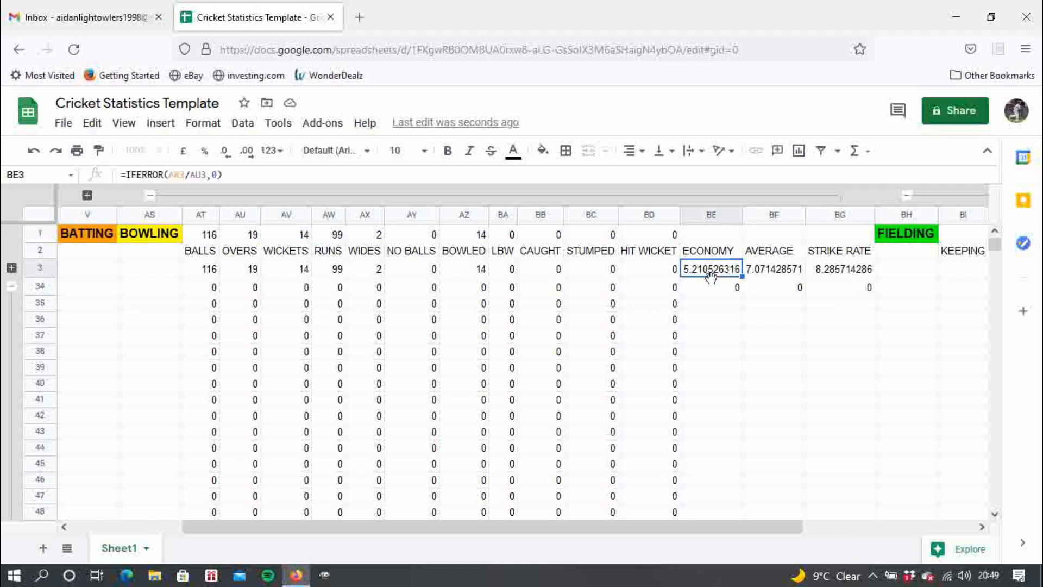
pyautogui.click(702, 234)
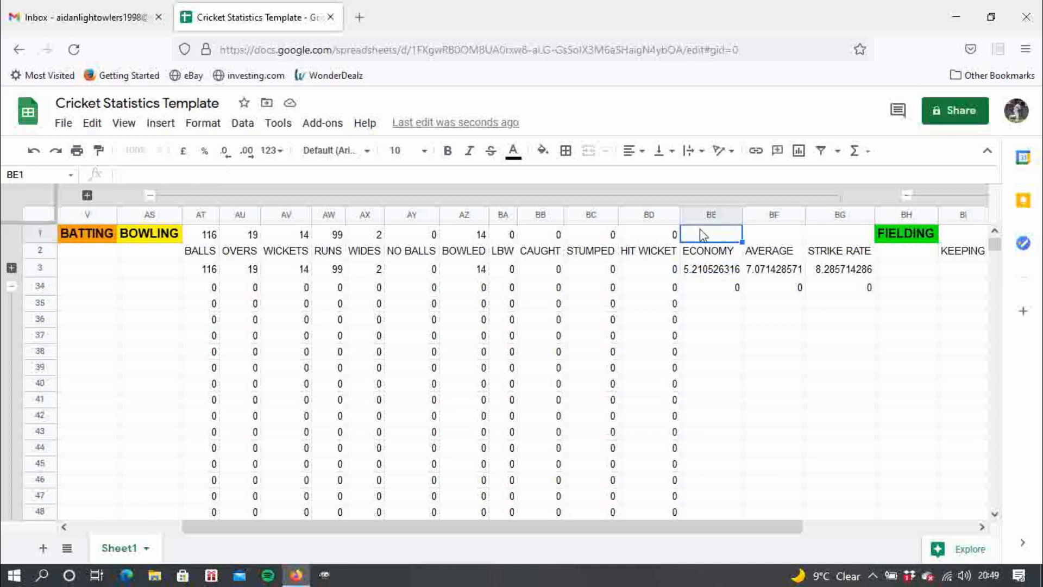
pyautogui.write('=')
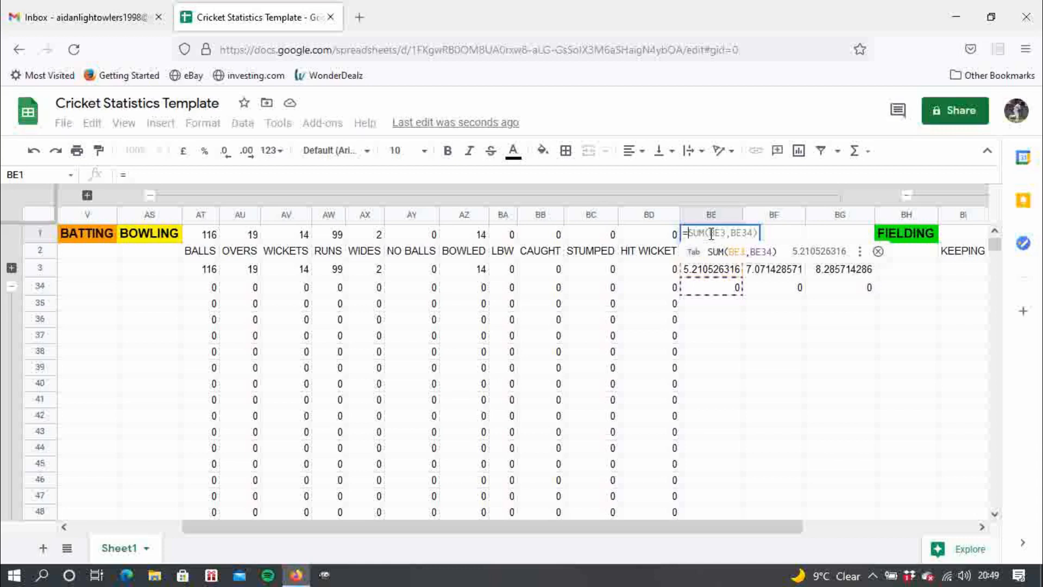
pyautogui.click(337, 235)
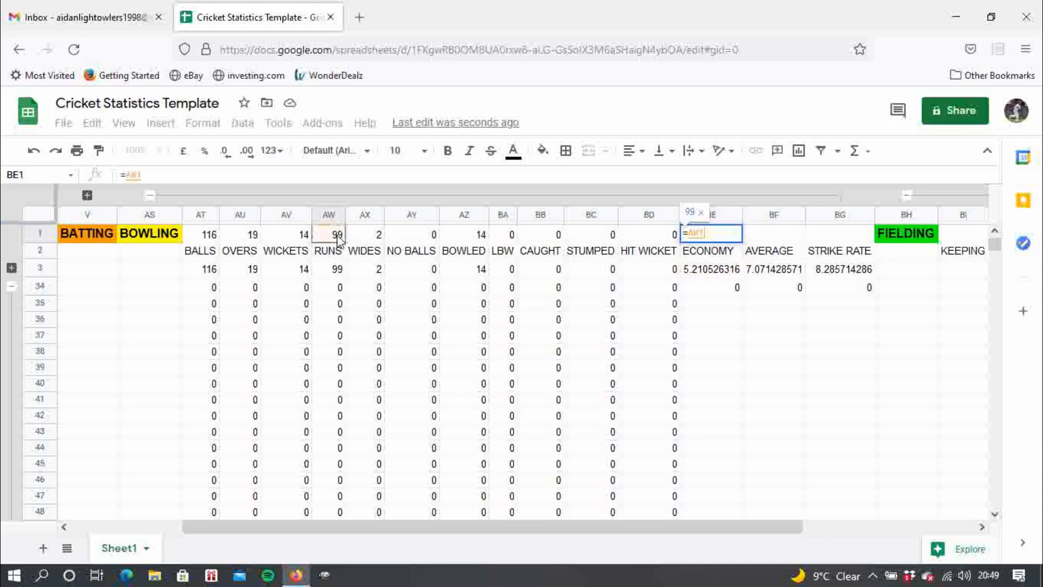
pyautogui.write('/')
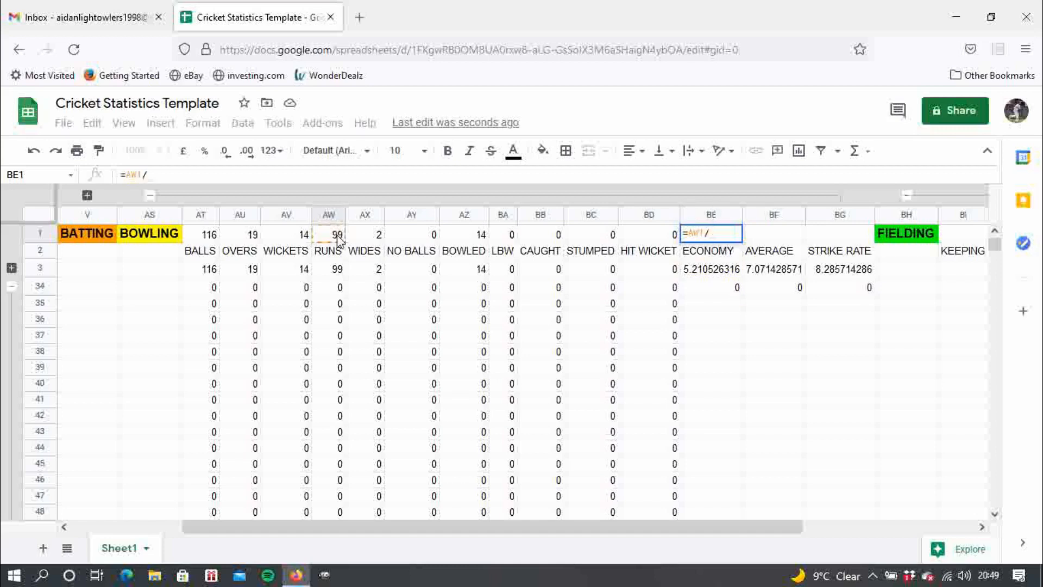
pyautogui.click(247, 236)
pyautogui.write(')')
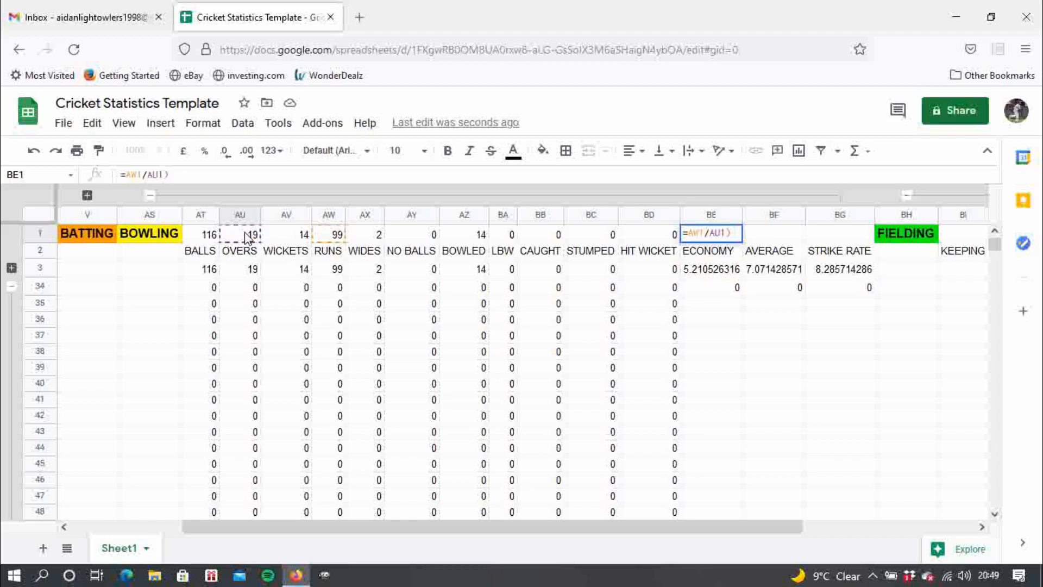
pyautogui.press('BackSpace')
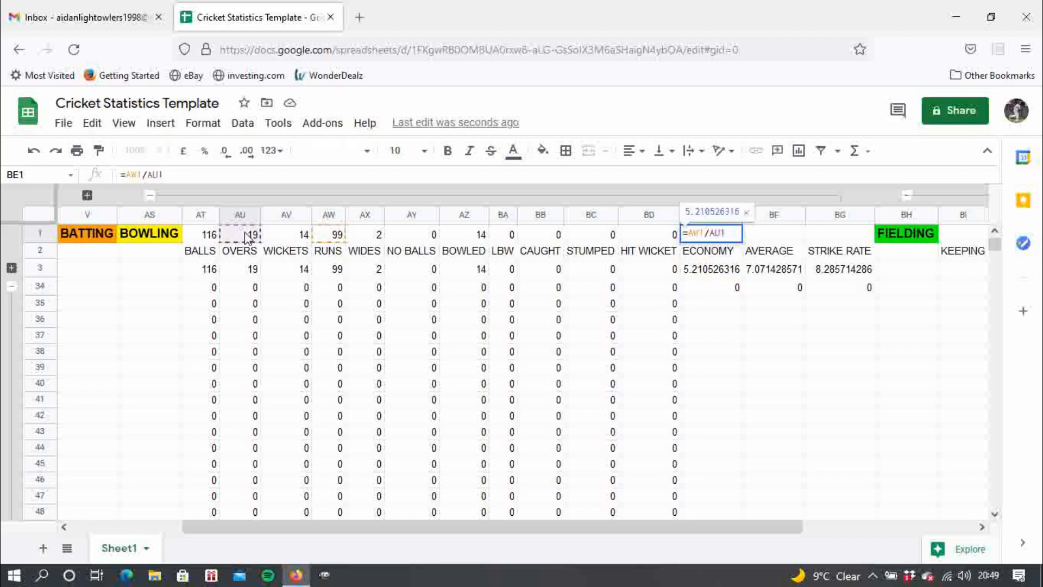
pyautogui.press('Return')
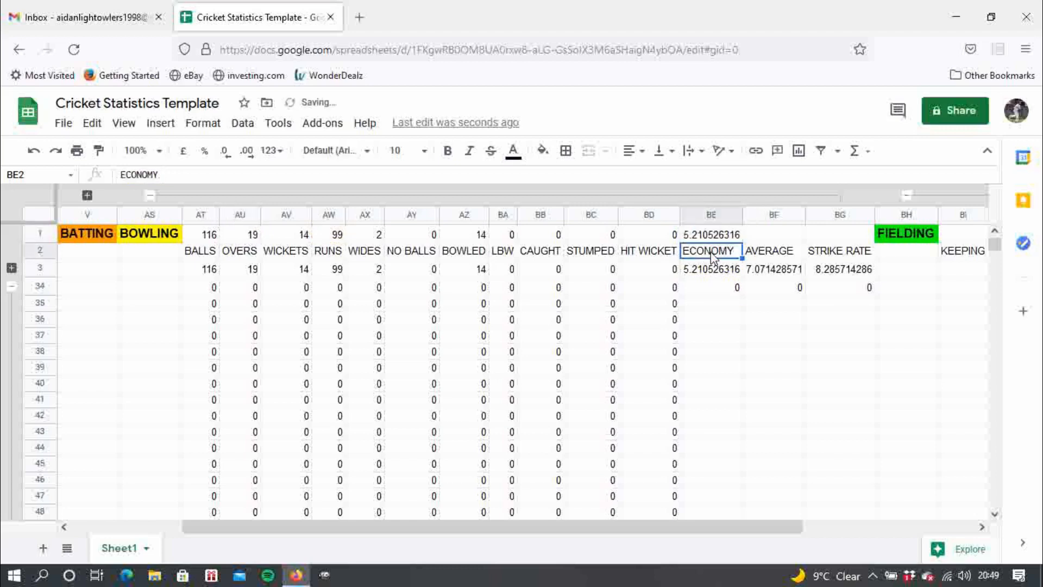
# Test the overall economy by setting BE34 to 7, and restore BE34 to 0
pyautogui.click(801, 239)
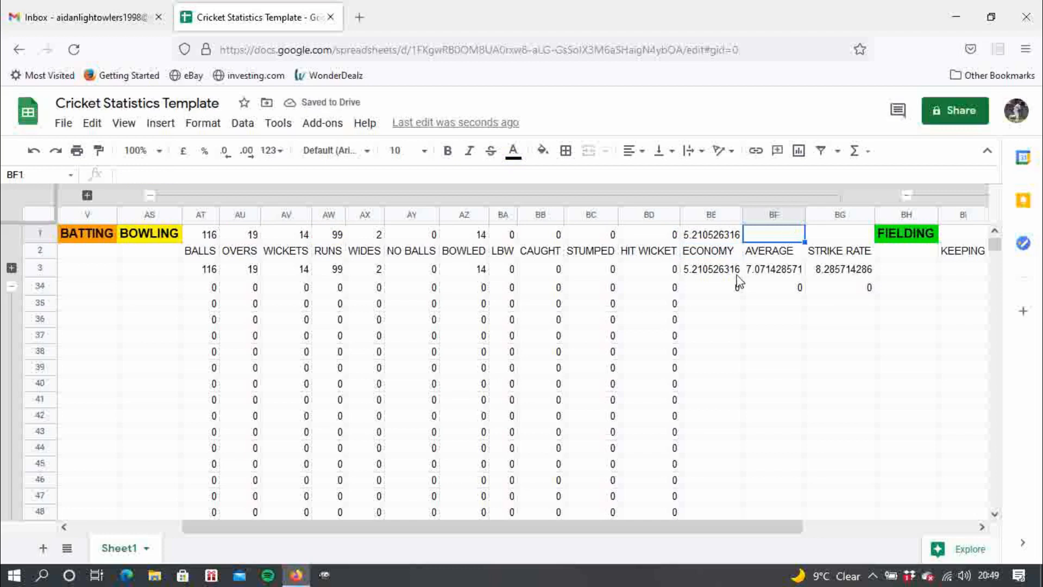
pyautogui.click(728, 293)
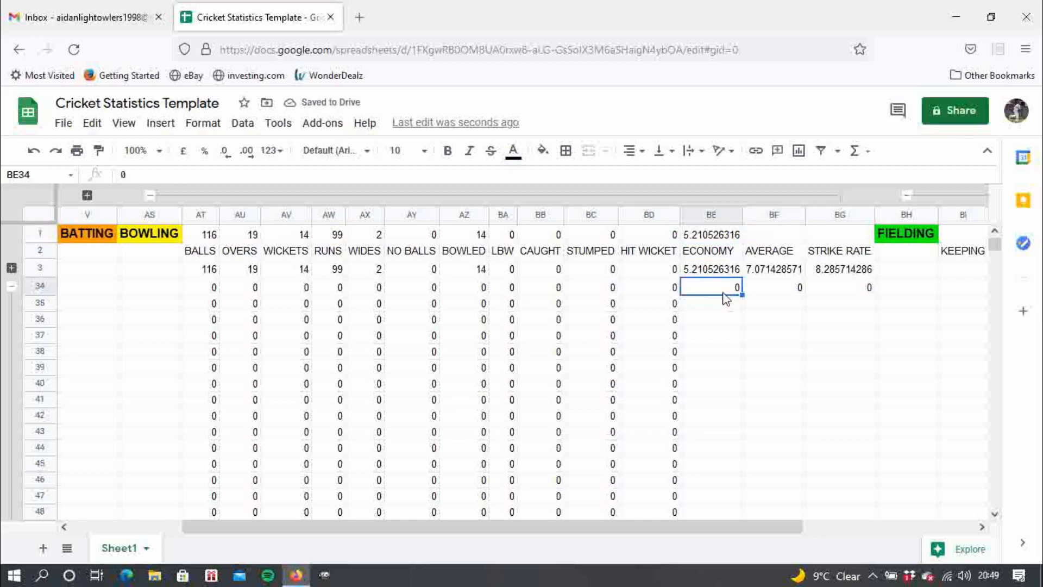
pyautogui.write('7')
pyautogui.press('Return')
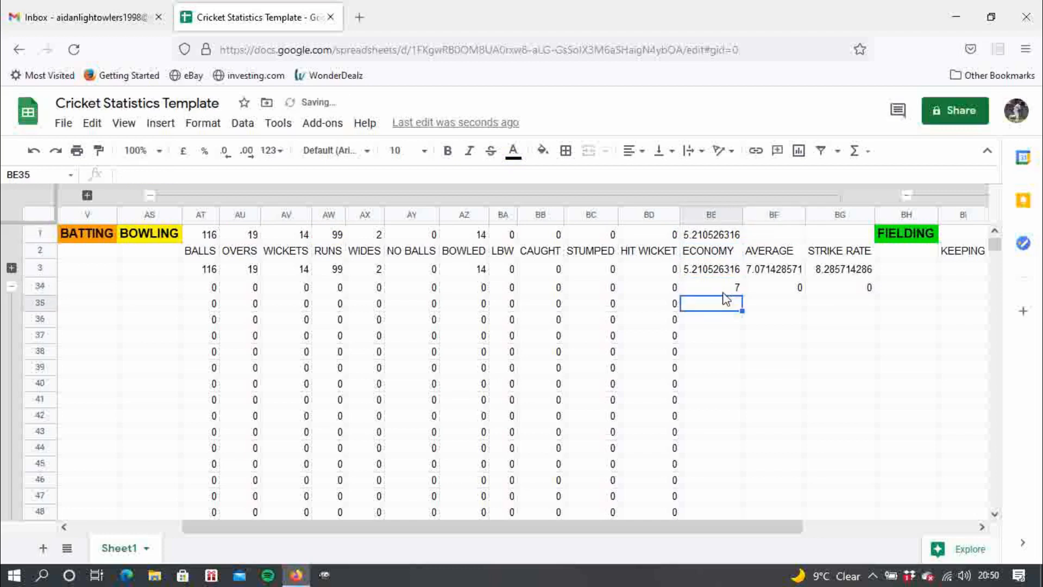
pyautogui.click(727, 292)
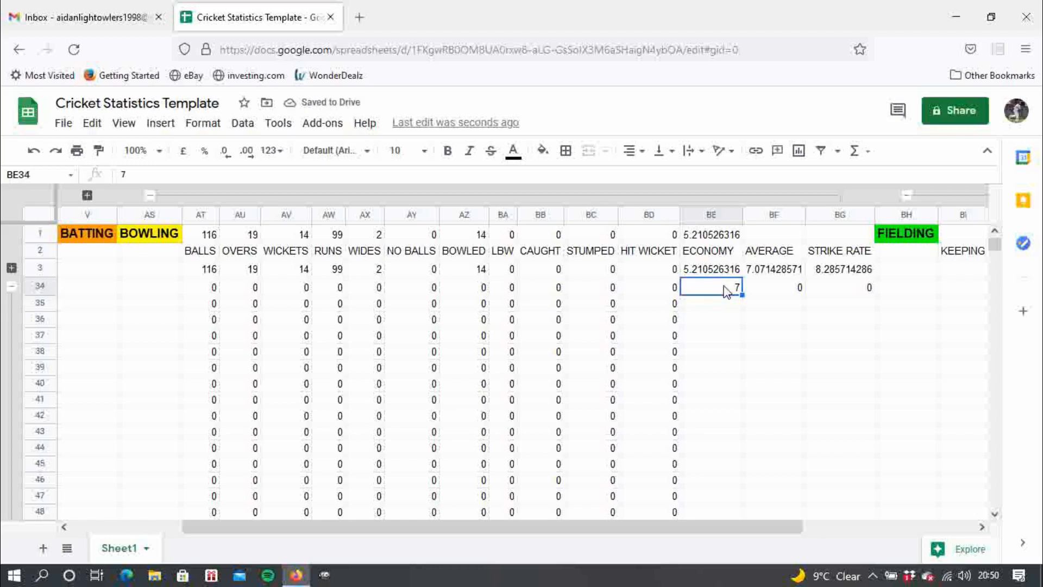
pyautogui.press('Delete')
pyautogui.write('0')
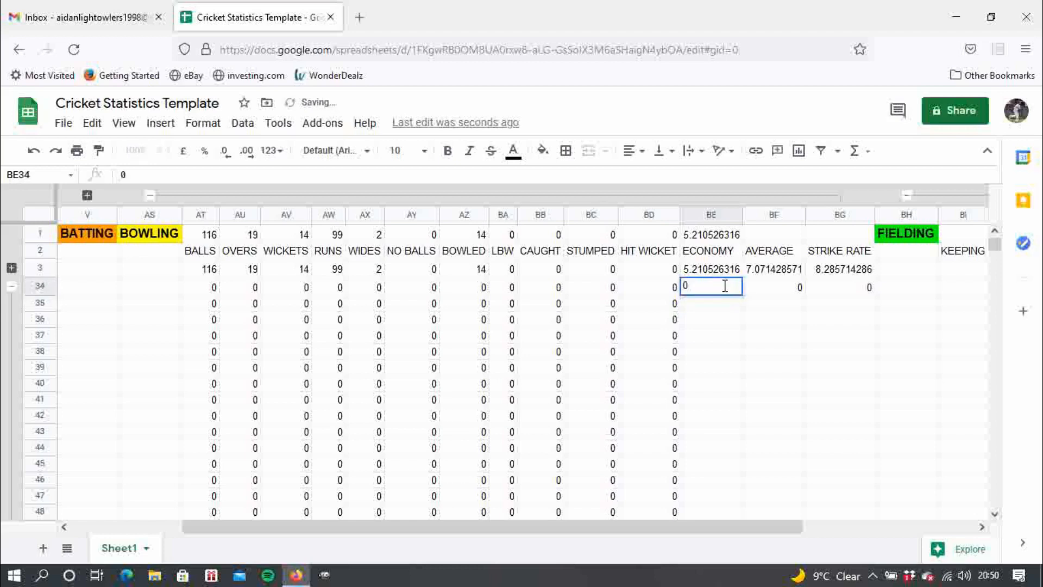
pyautogui.press('Return')
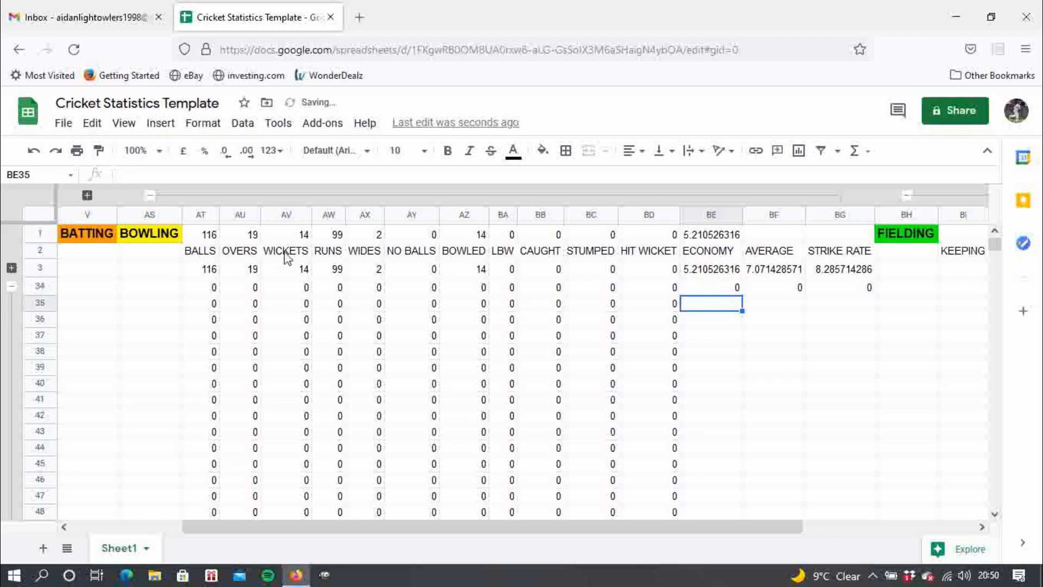
# Expand the row group covering match rows 4 to 33 and set the first match's runs in AW4 to 25
pyautogui.click(11, 268)
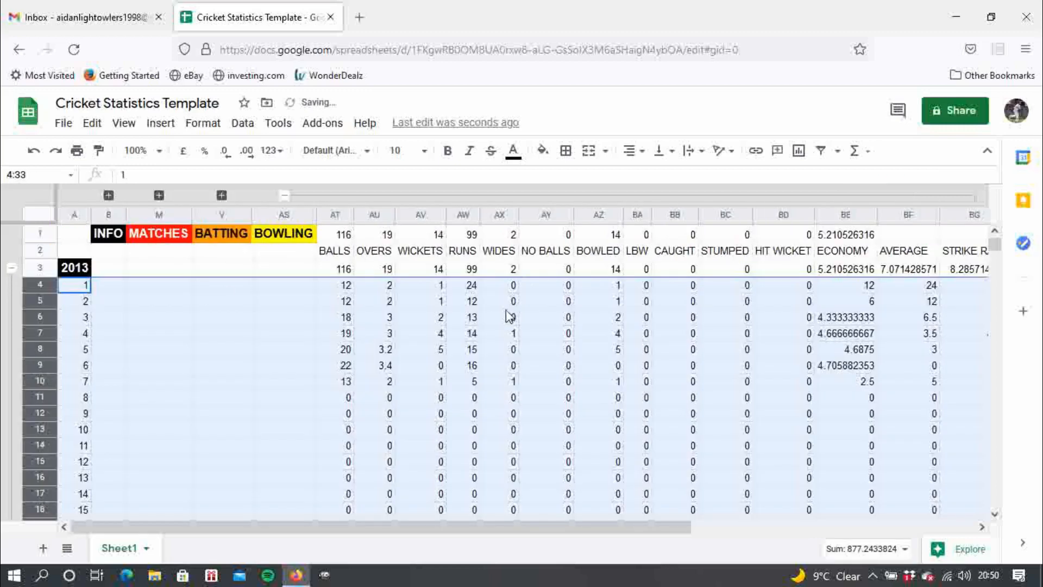
pyautogui.click(456, 290)
pyautogui.write('25')
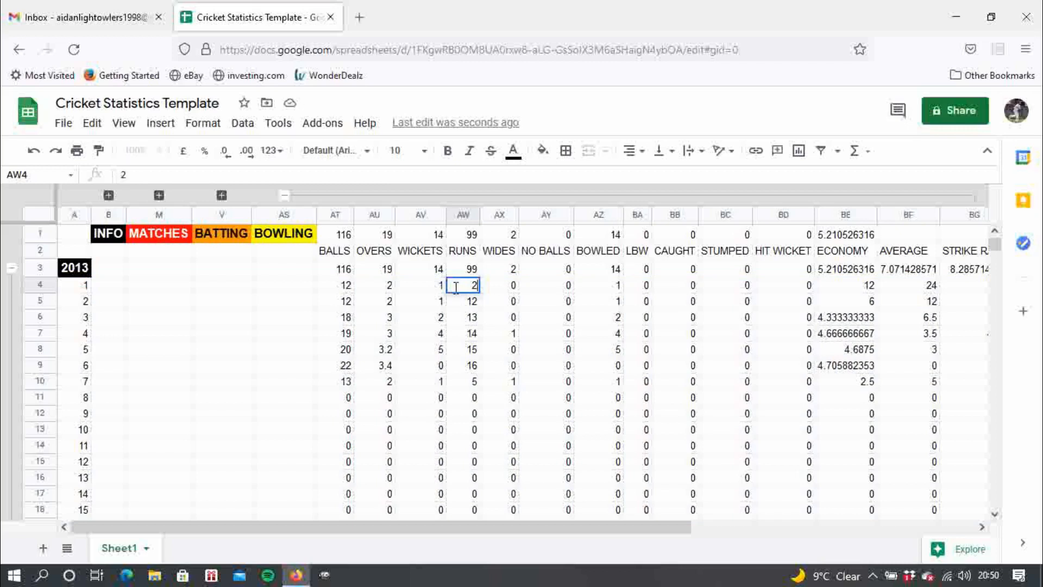
pyautogui.press('Return')
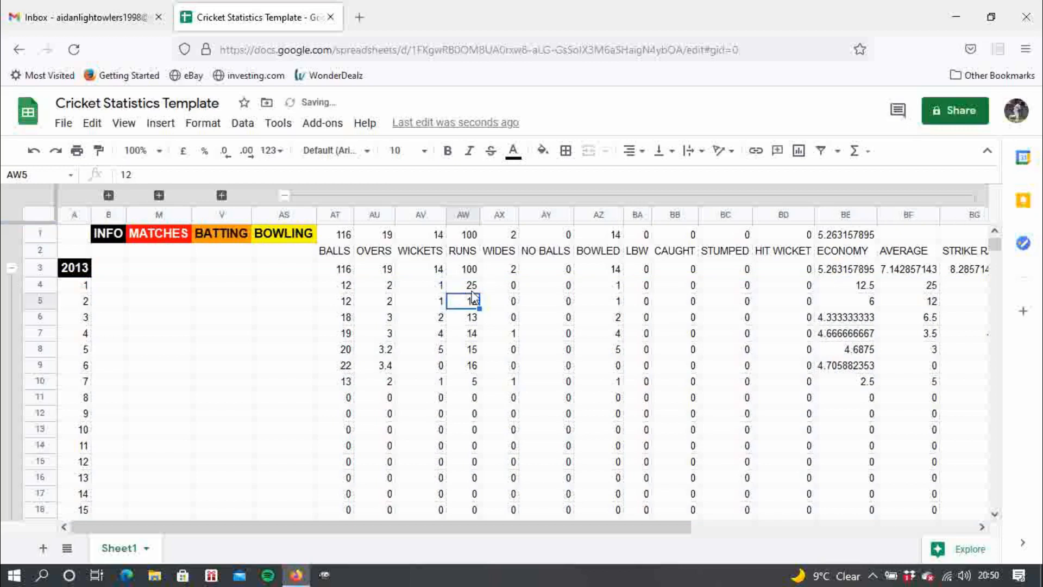
pyautogui.click(459, 288)
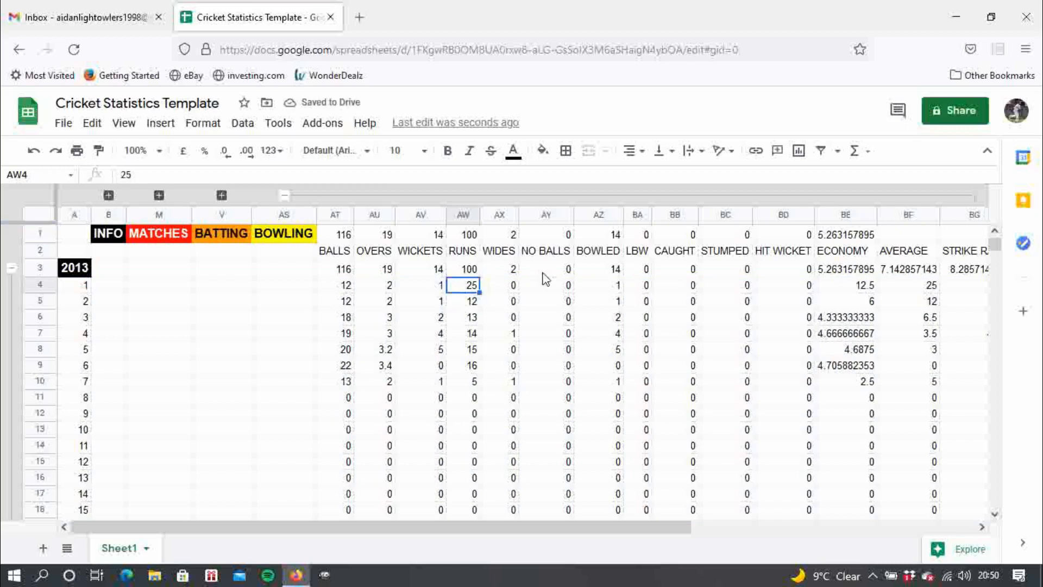
# Enter the overall bowling average formula =AW1/AV1 in BF1
pyautogui.click(918, 235)
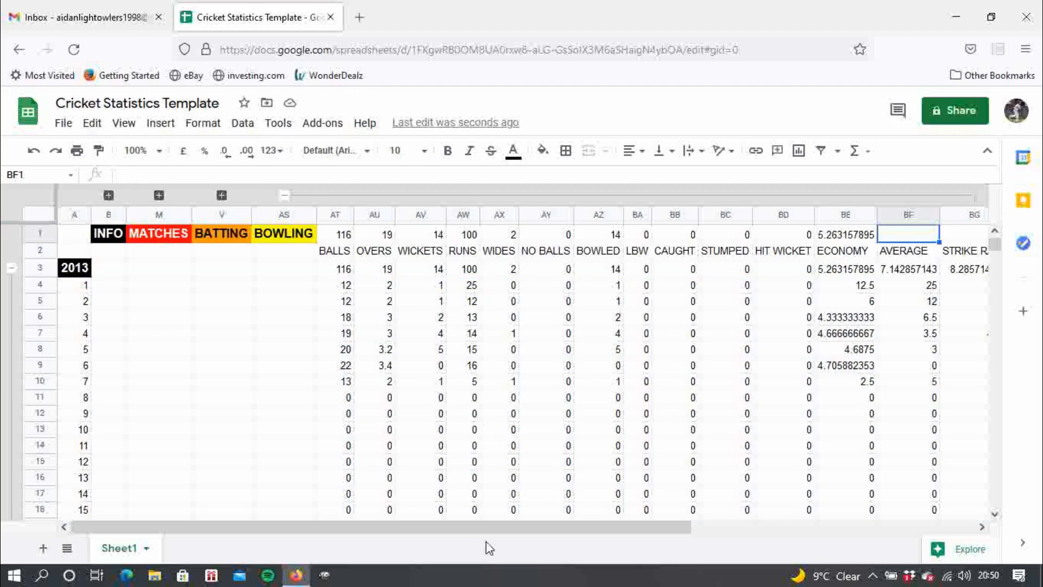
pyautogui.moveTo(490, 531); pyautogui.dragTo(691, 494)
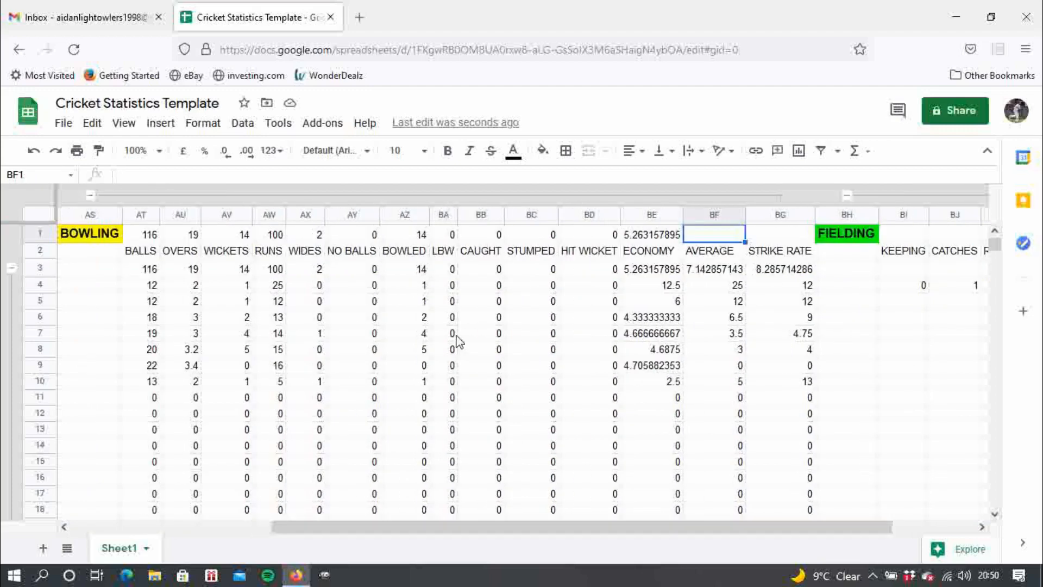
pyautogui.write('=')
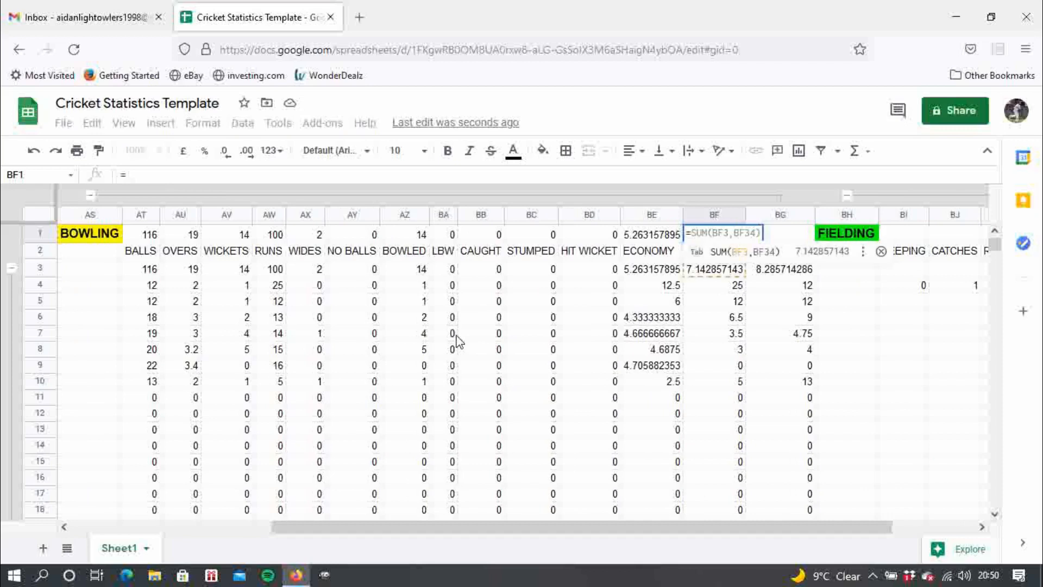
pyautogui.click(268, 217)
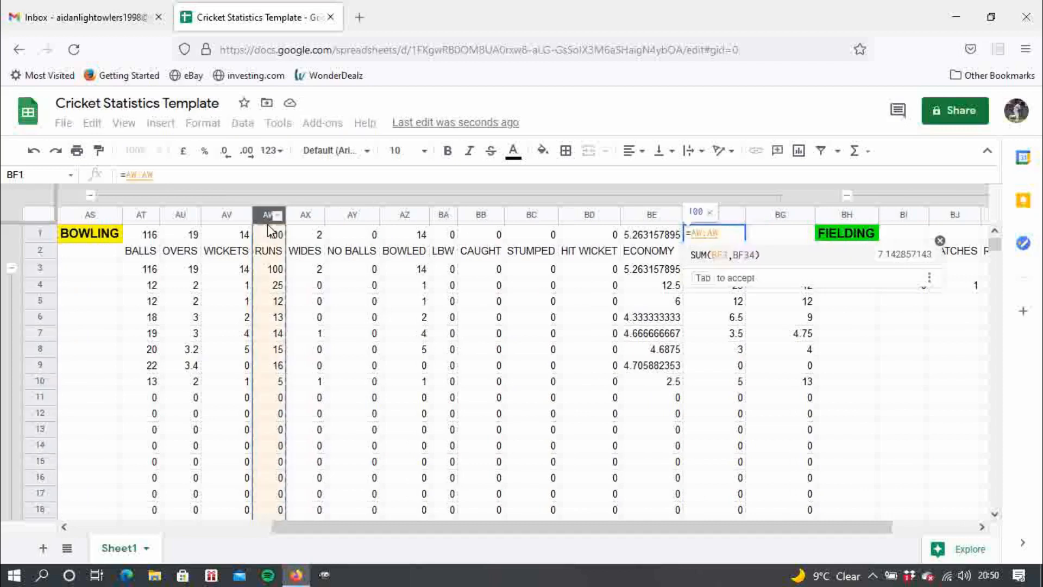
pyautogui.click(274, 233)
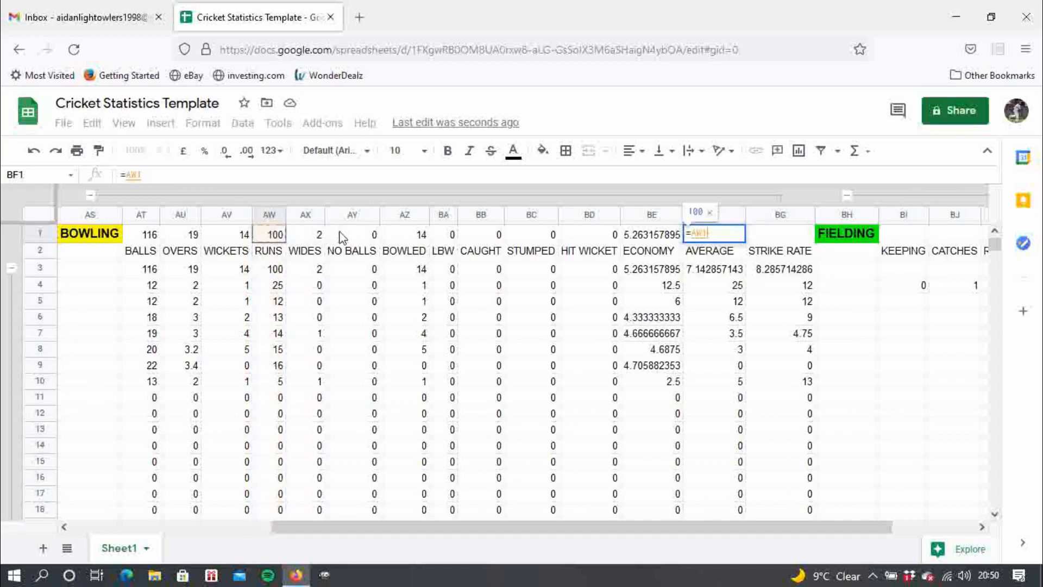
pyautogui.write('/')
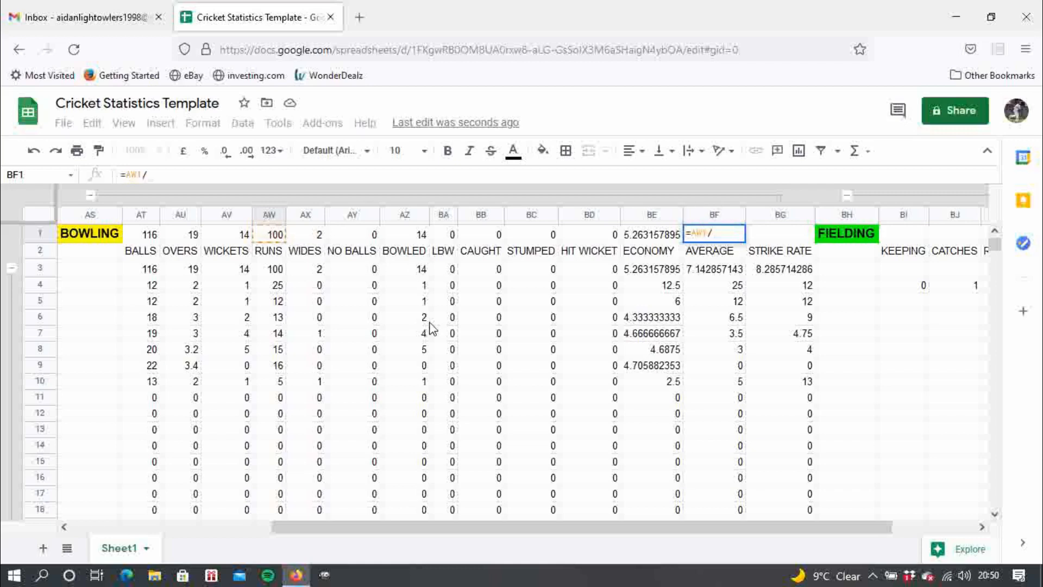
pyautogui.click(220, 232)
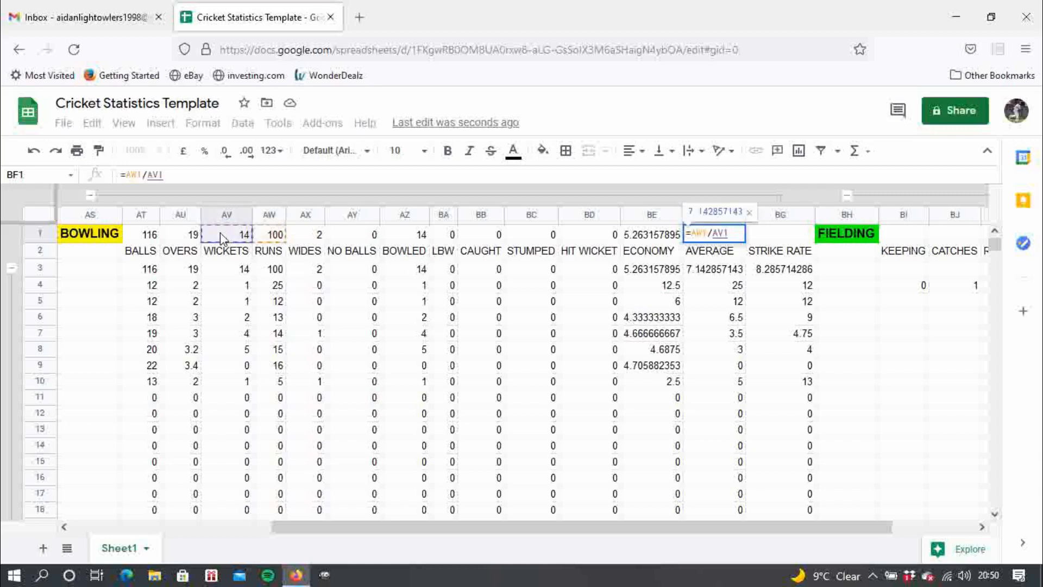
pyautogui.press('Tab')
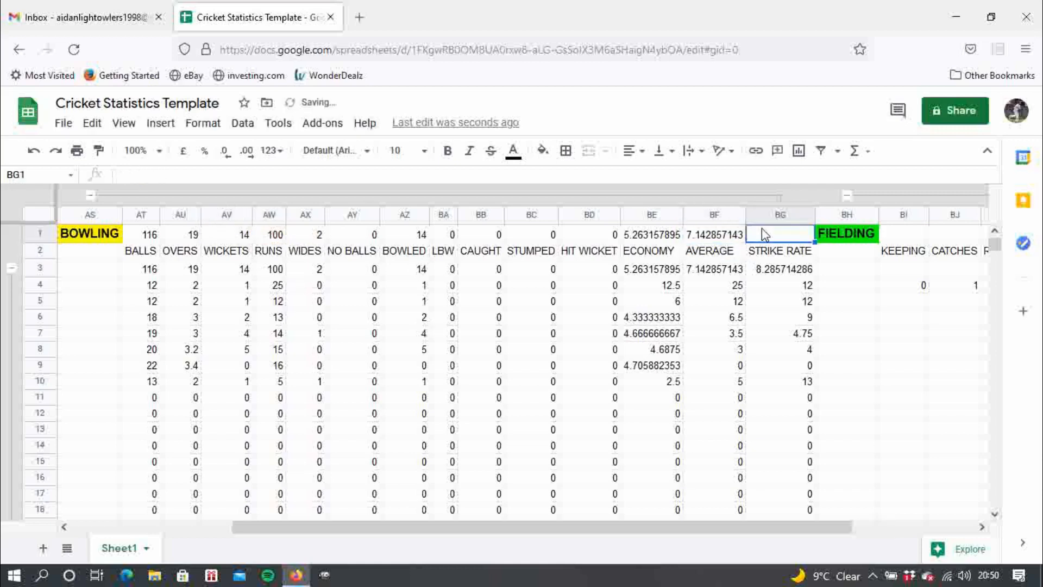
# Enter the overall bowling strike rate formula =AT1/AV1 in BG1
pyautogui.write('=')
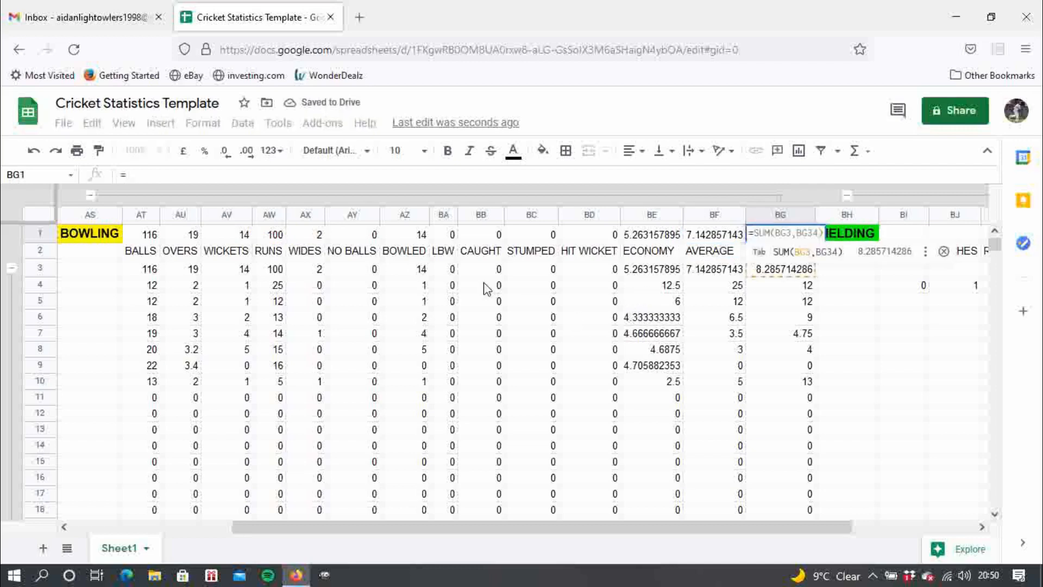
pyautogui.click(148, 235)
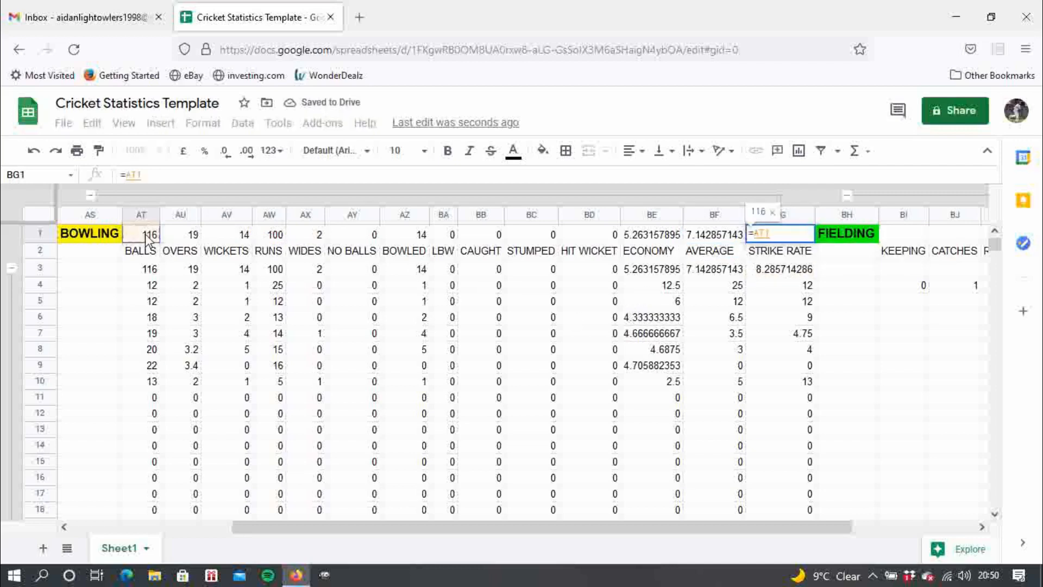
pyautogui.write('/')
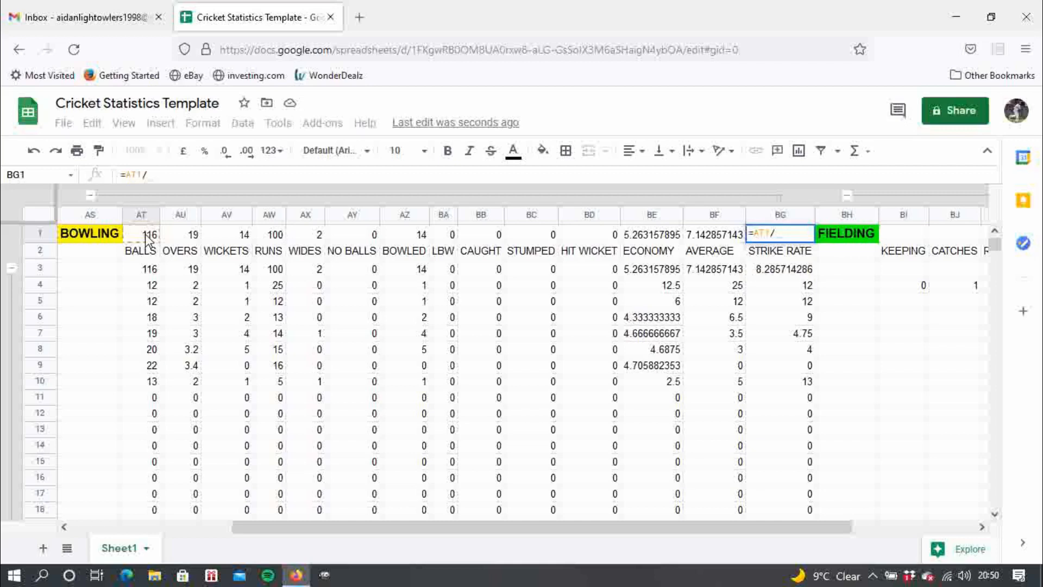
pyautogui.click(230, 239)
pyautogui.press('Return')
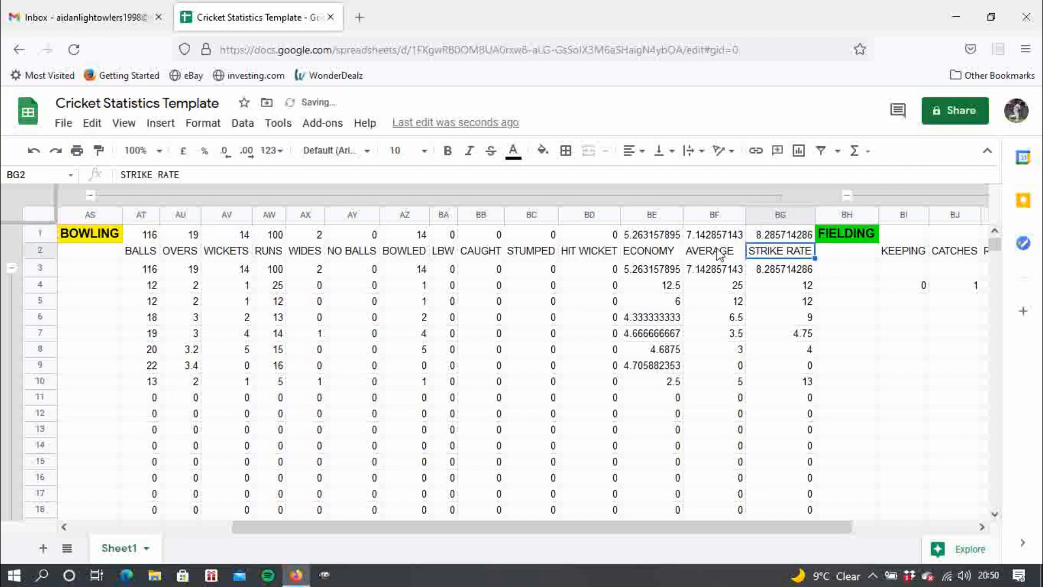
# Enter 0 in BI5 and fill it through the fielding columns and match rows to BM34
pyautogui.moveTo(684, 532); pyautogui.dragTo(807, 531)
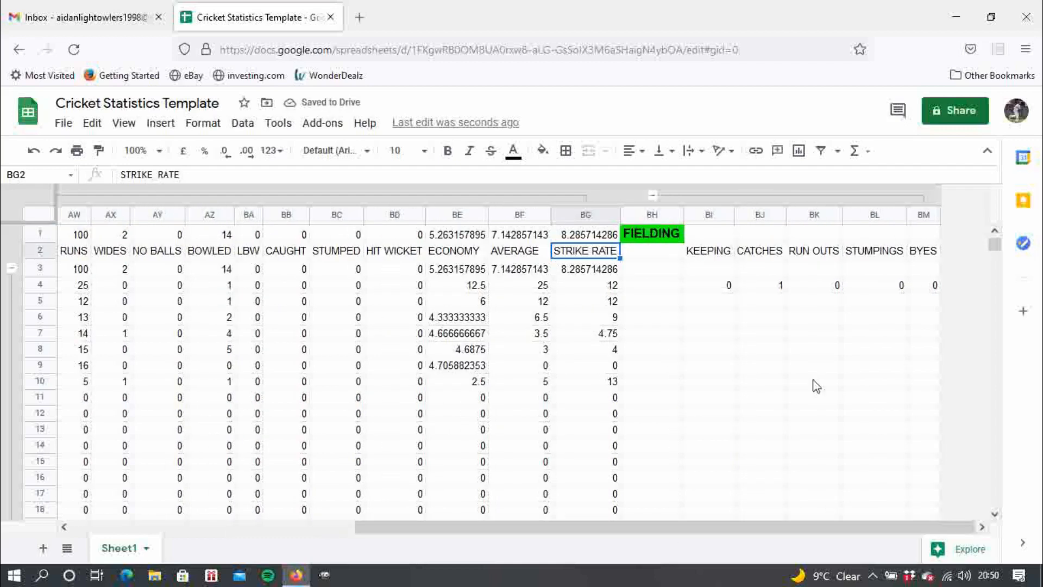
pyautogui.click(723, 292)
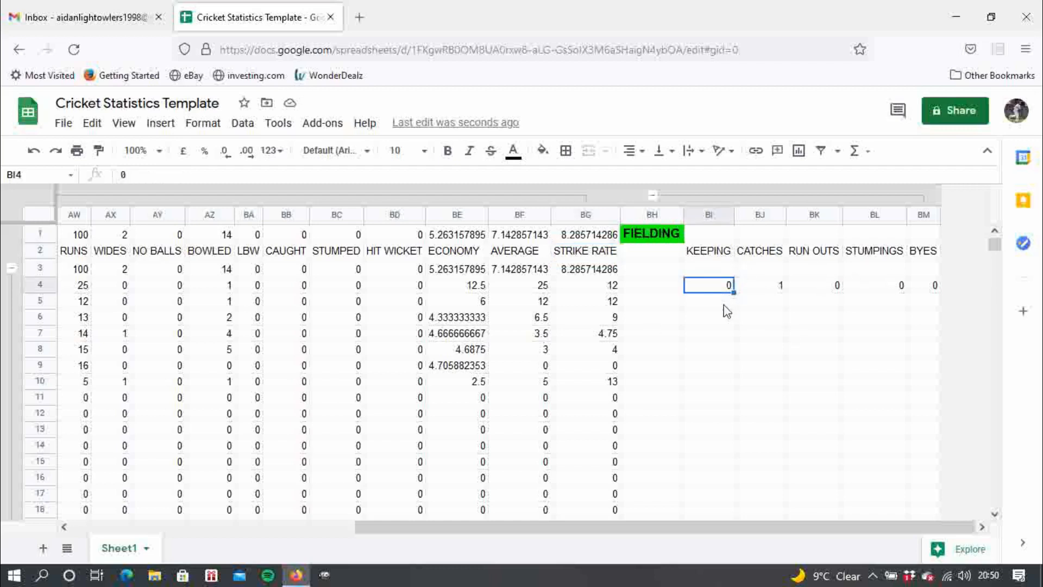
pyautogui.click(723, 300)
pyautogui.write('0')
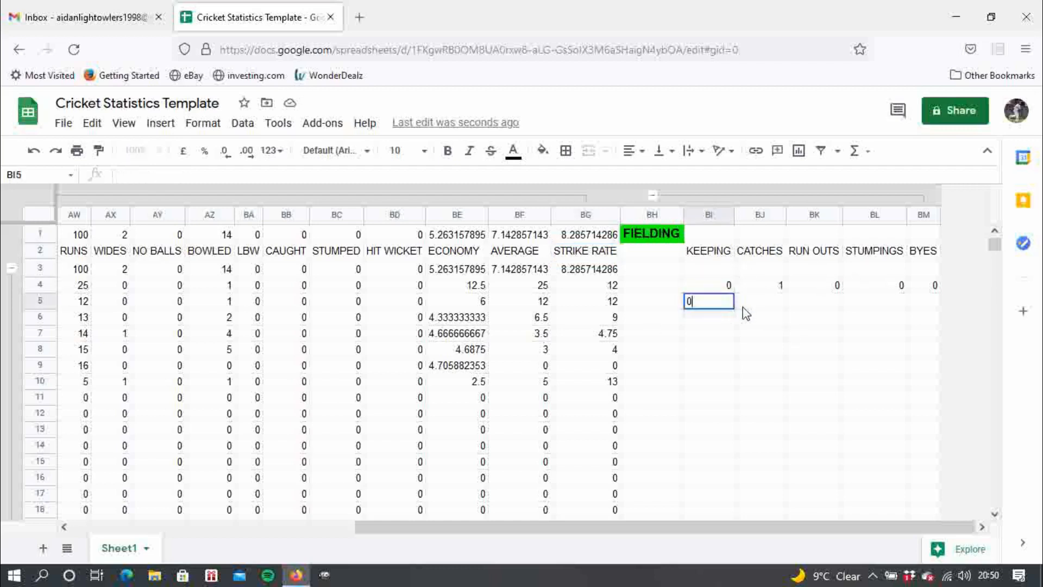
pyautogui.press('Return')
pyautogui.press('Up')
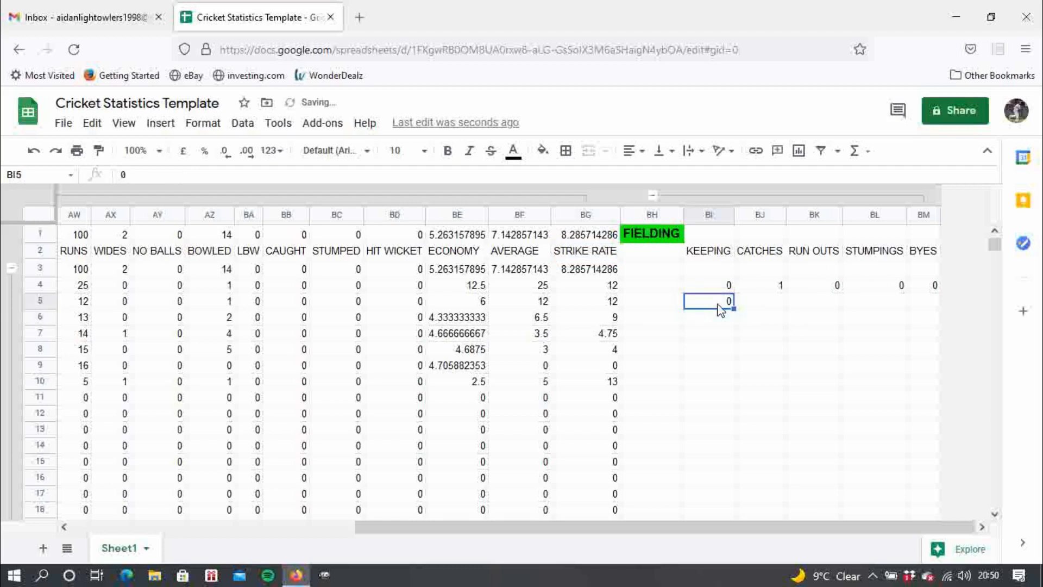
pyautogui.moveTo(733, 308); pyautogui.dragTo(933, 383)
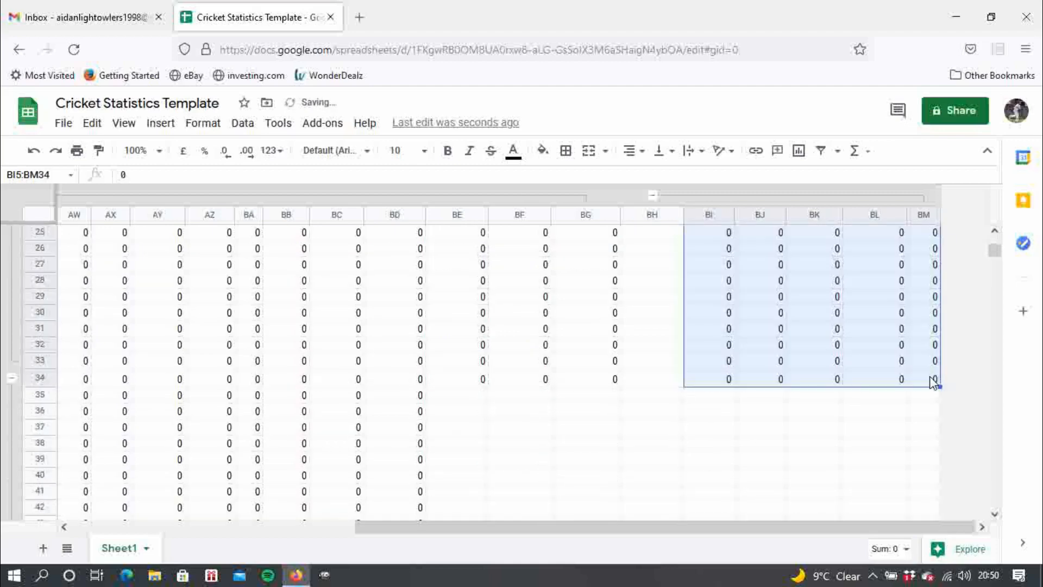
pyautogui.moveTo(995, 252); pyautogui.dragTo(1002, 205)
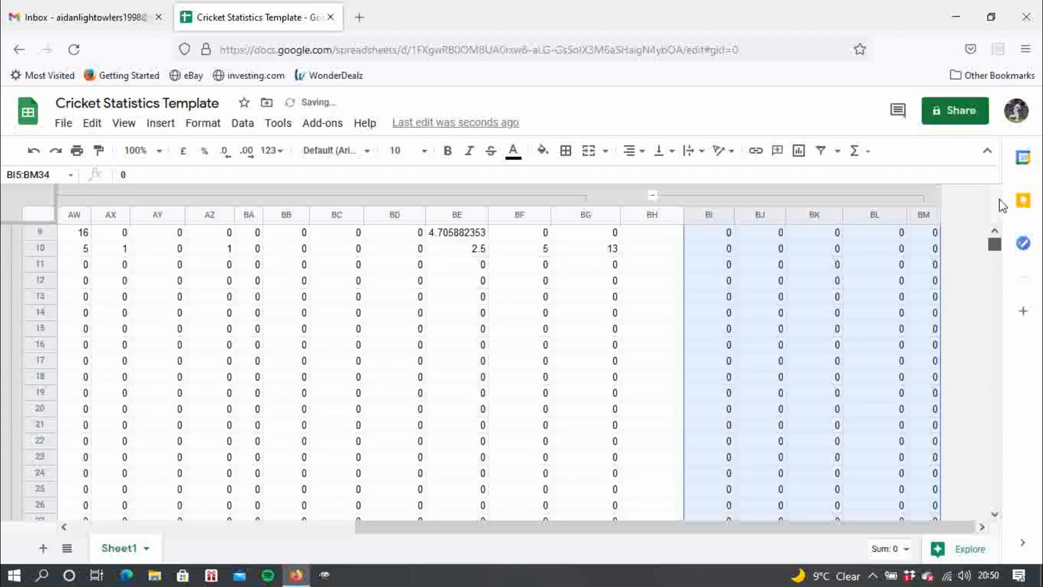
pyautogui.click(717, 235)
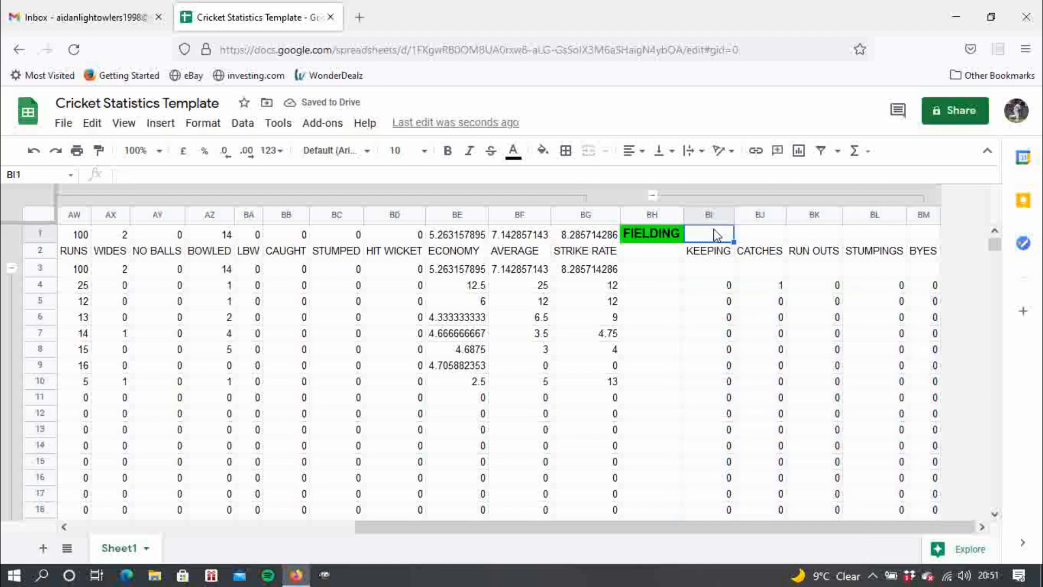
pyautogui.write('=')
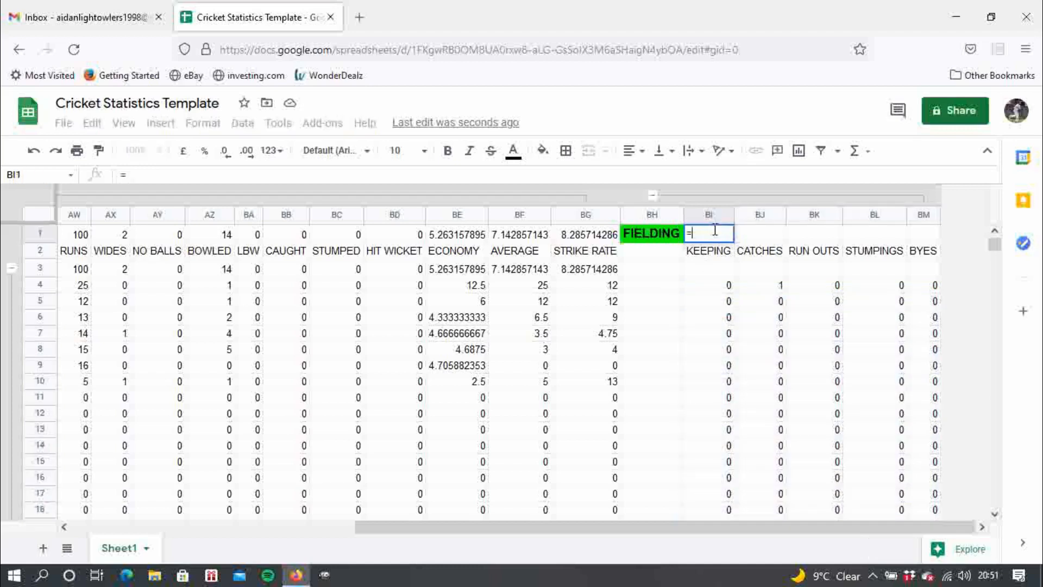
pyautogui.press('Escape')
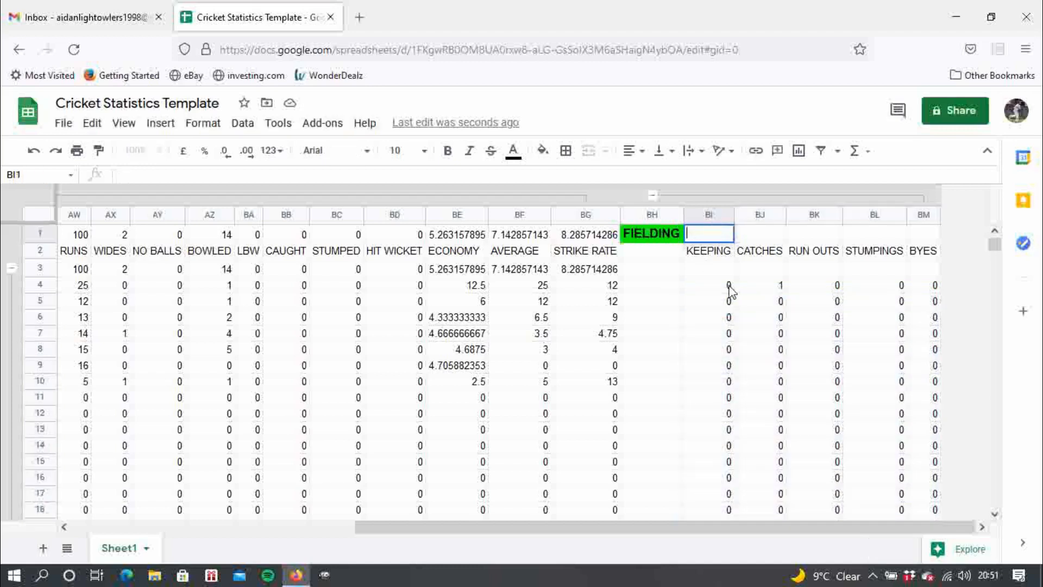
# Enter the 2013 keeping total =SUM(BI4:BI33) in BI3 and fill it across the fielding columns to BM3
pyautogui.click(702, 272)
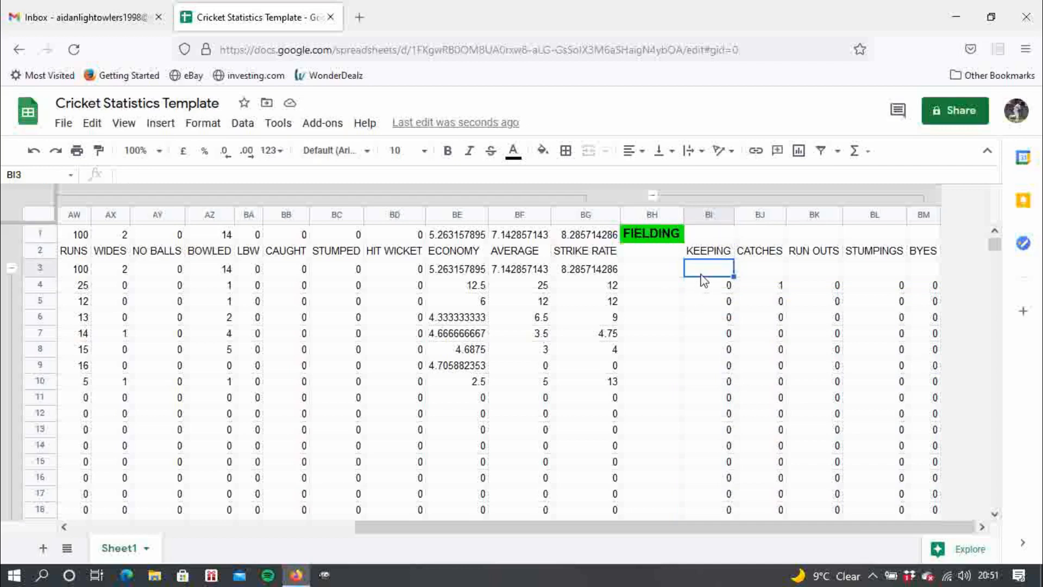
pyautogui.write('=SUM')
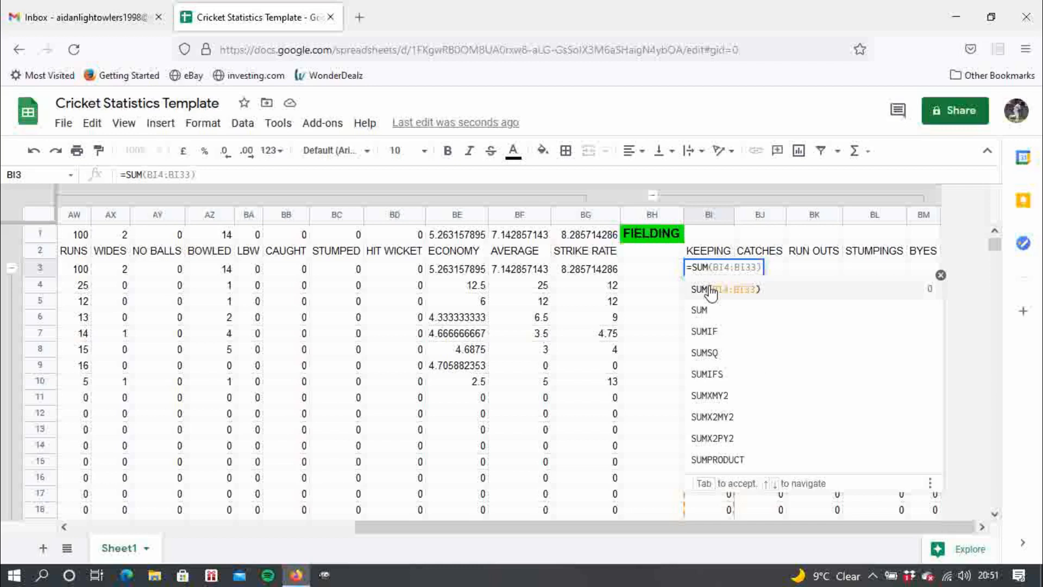
pyautogui.click(710, 292)
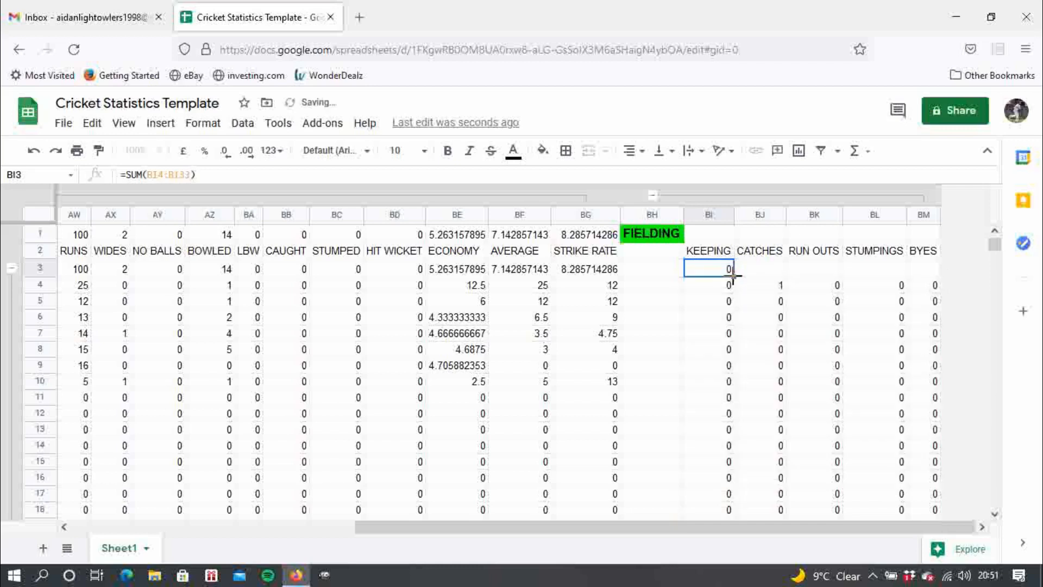
pyautogui.moveTo(732, 276); pyautogui.dragTo(922, 274)
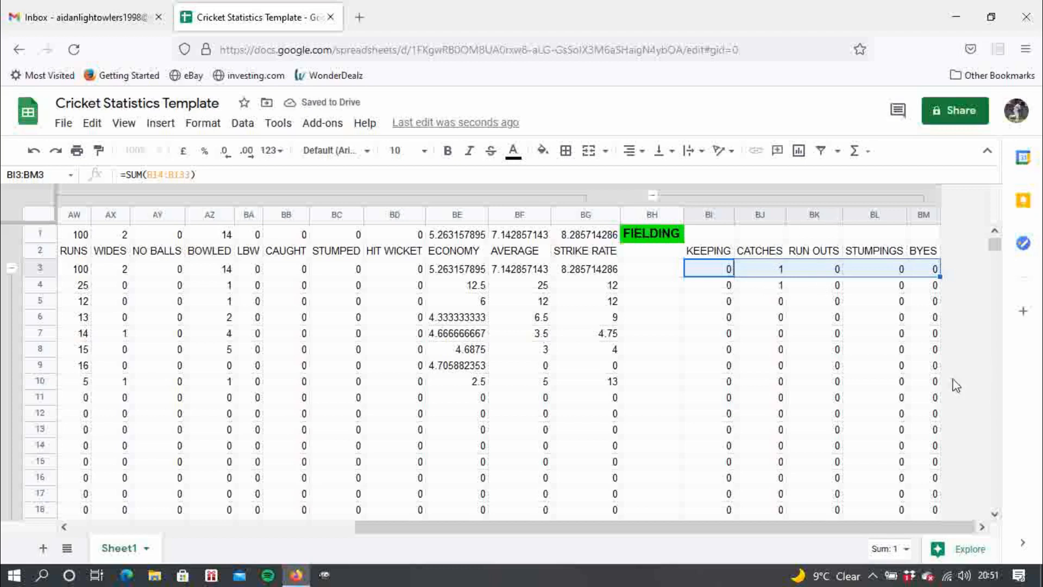
# With the 2013 match rows collapsed, enter the overall total =SUM(BI3,BI34) in BI1 and fill it across to BM1
pyautogui.click(11, 267)
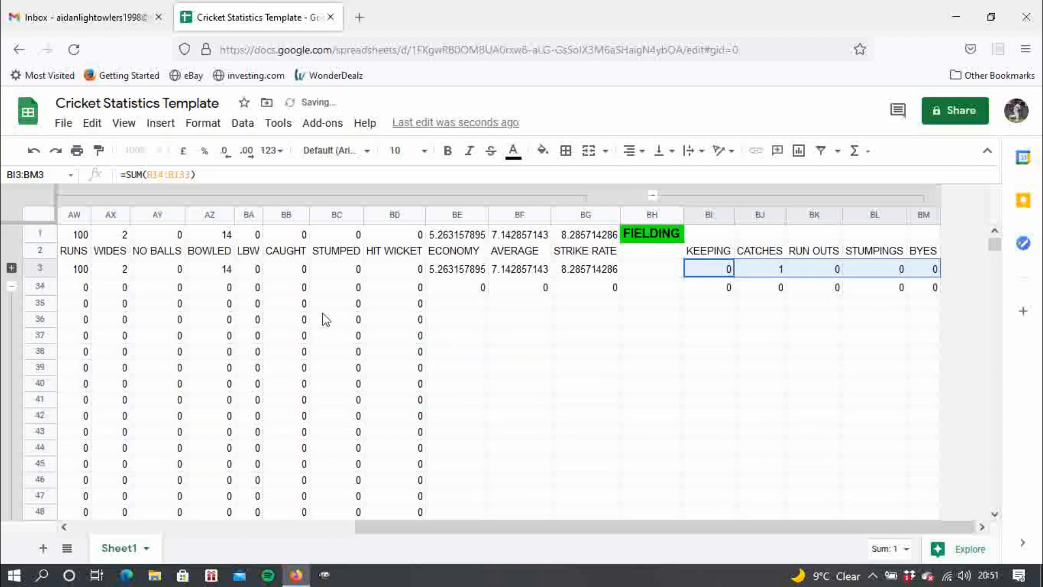
pyautogui.click(720, 288)
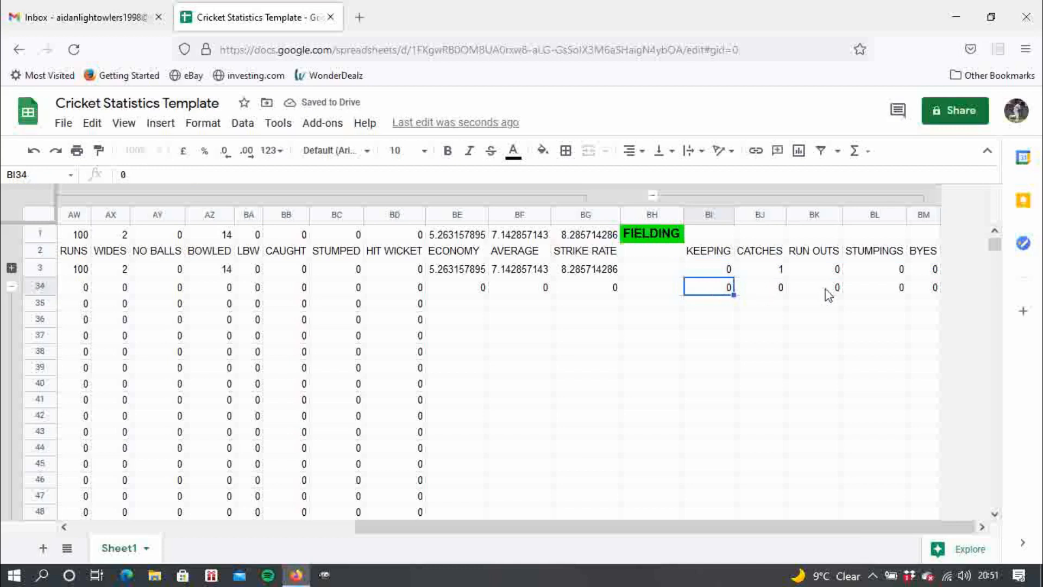
pyautogui.click(701, 307)
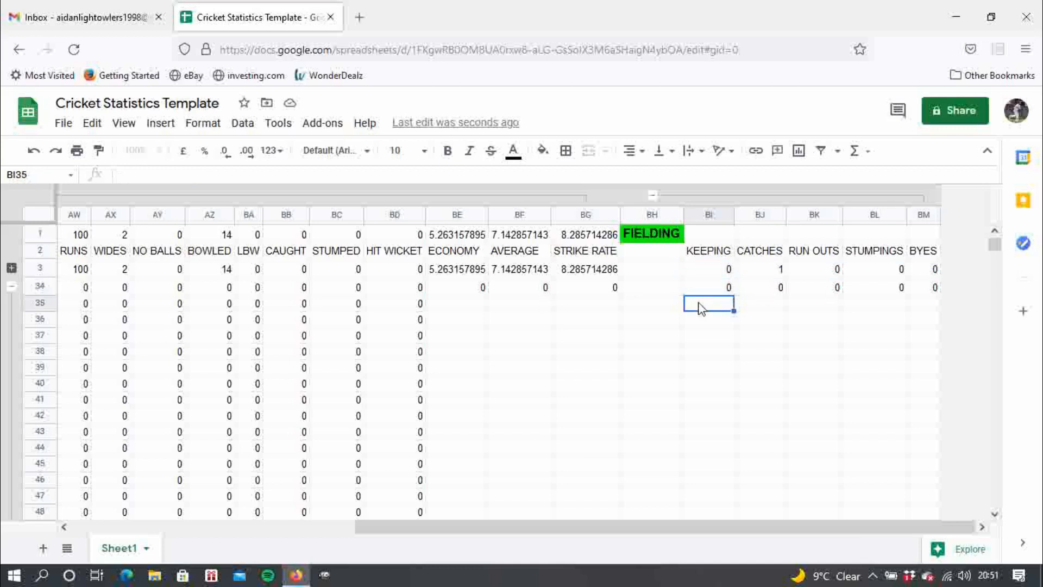
pyautogui.click(716, 234)
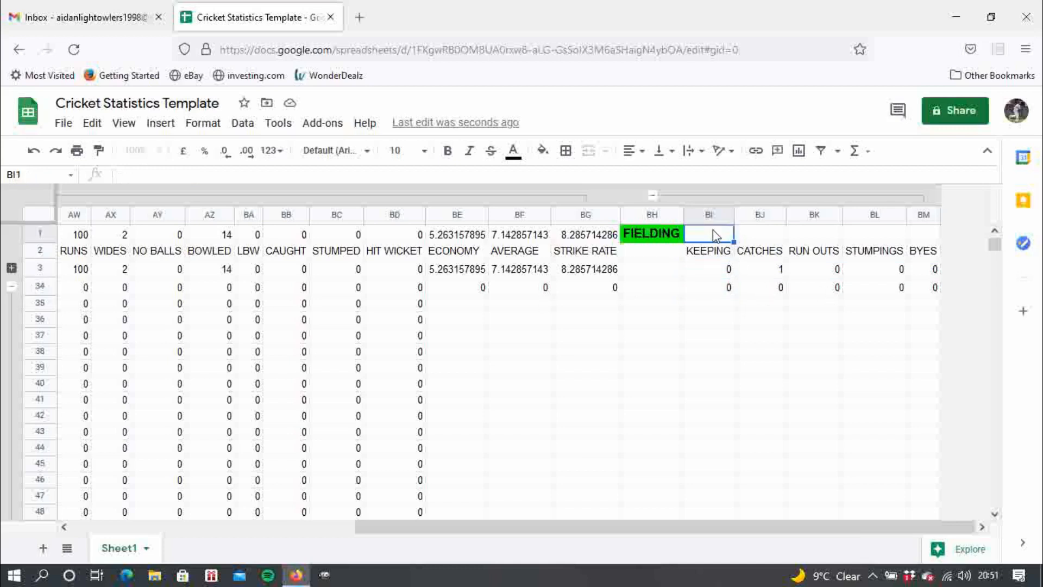
pyautogui.write('=')
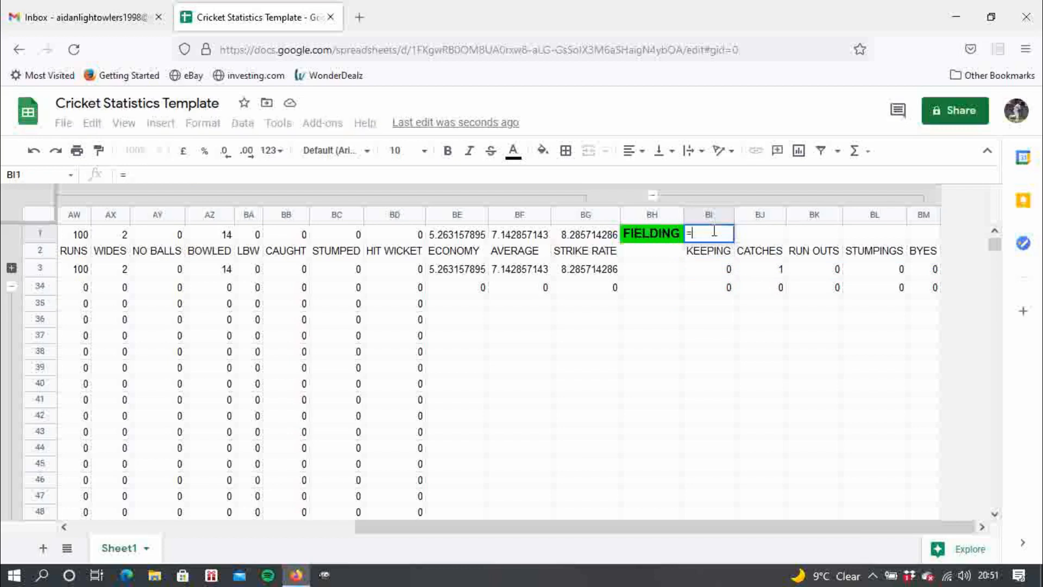
pyautogui.write('SUM')
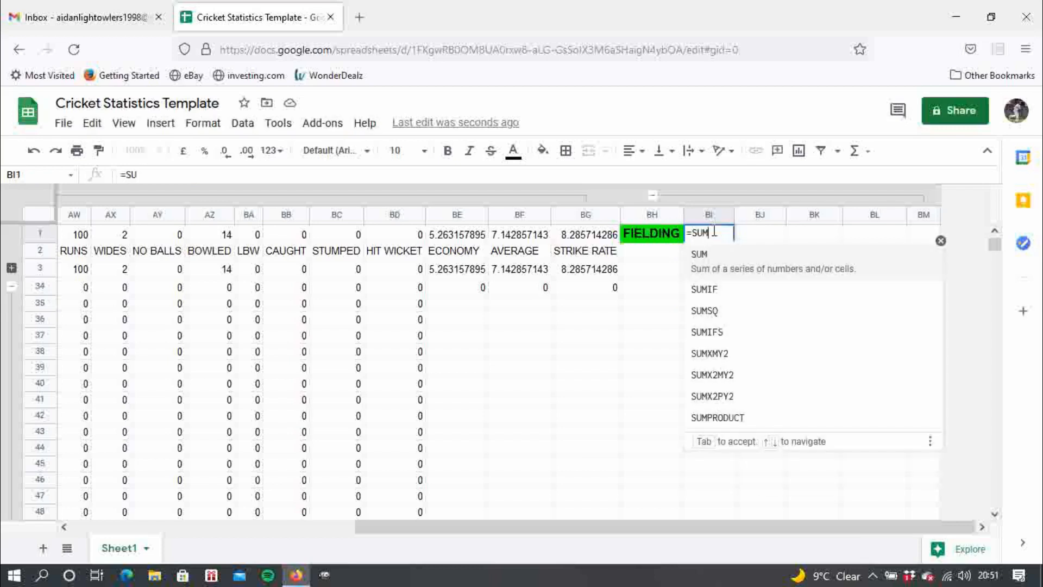
pyautogui.write('(')
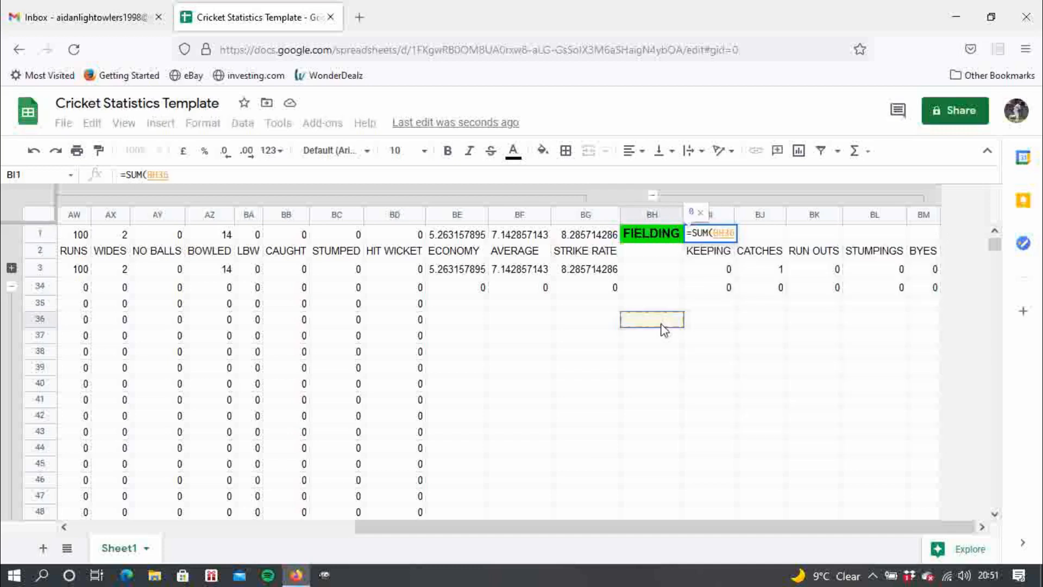
pyautogui.click(709, 269)
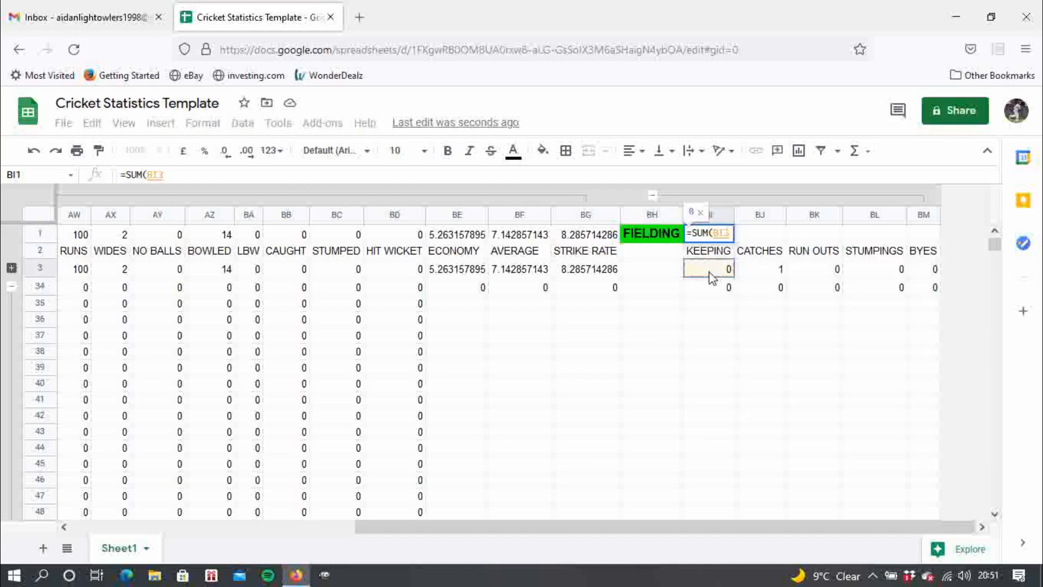
pyautogui.write(',')
pyautogui.click(726, 320)
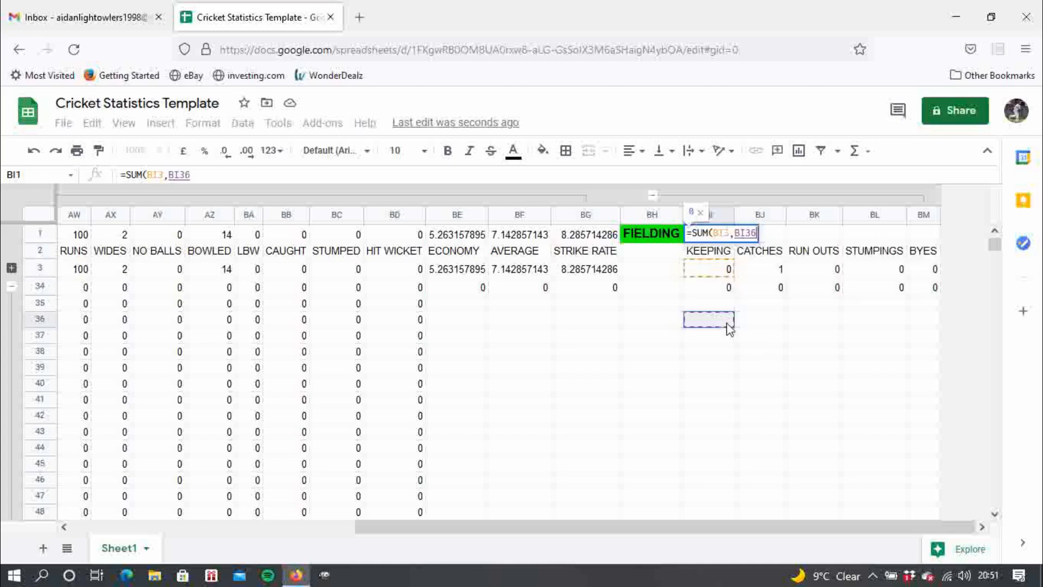
pyautogui.click(716, 288)
pyautogui.write(')')
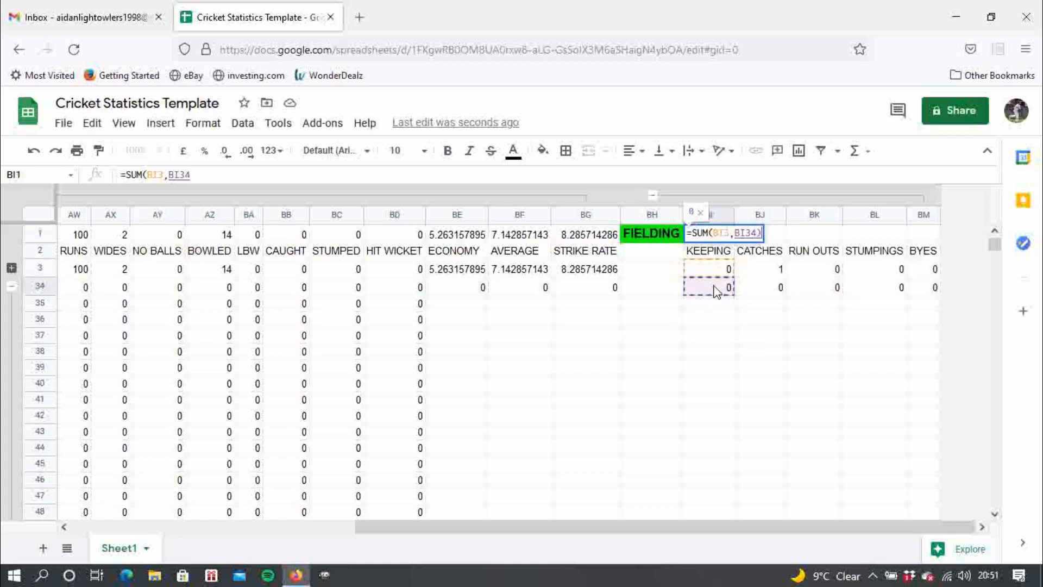
pyautogui.press('Return')
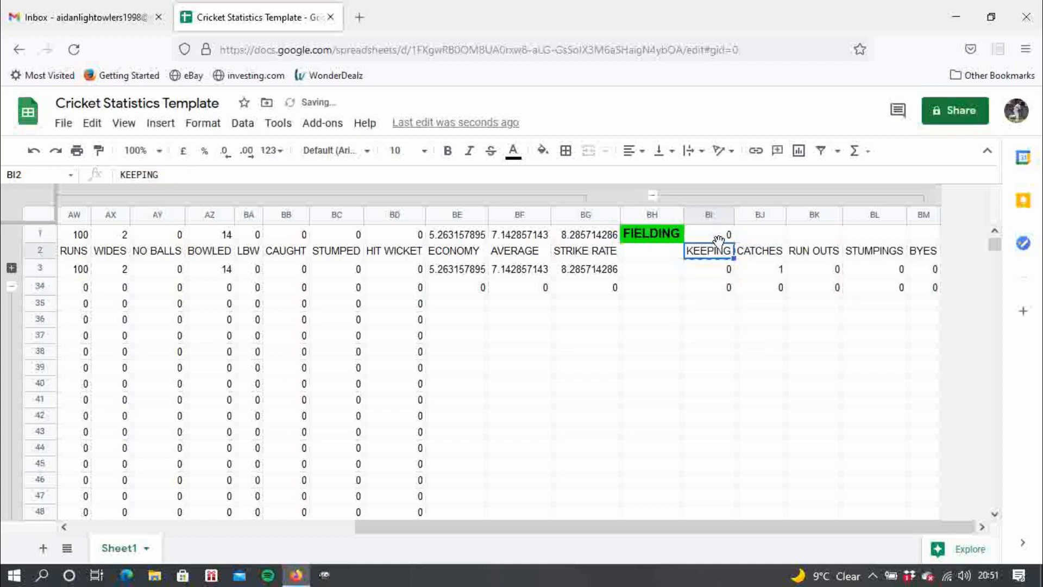
pyautogui.click(725, 235)
pyautogui.moveTo(733, 242); pyautogui.dragTo(930, 234)
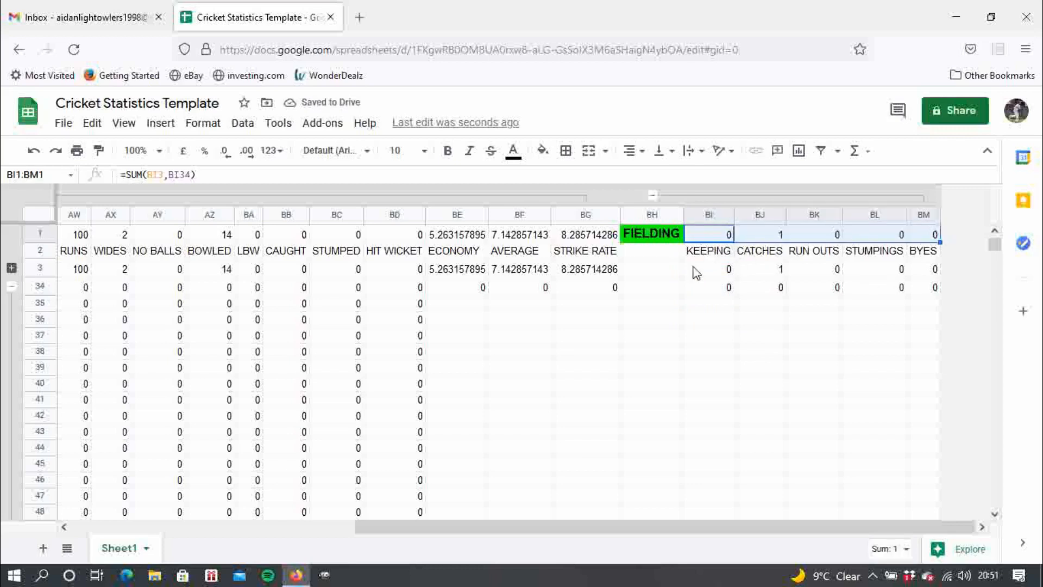
# Collapse the FIELDING and BOWLING column groups and the 2014 match row group
pyautogui.click(651, 195)
pyautogui.click(11, 285)
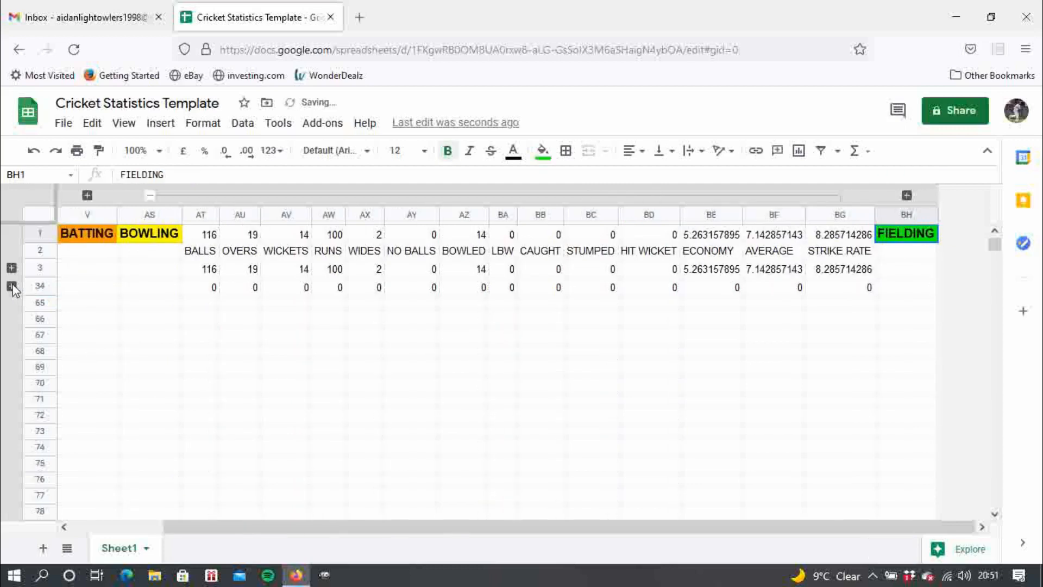
pyautogui.click(151, 196)
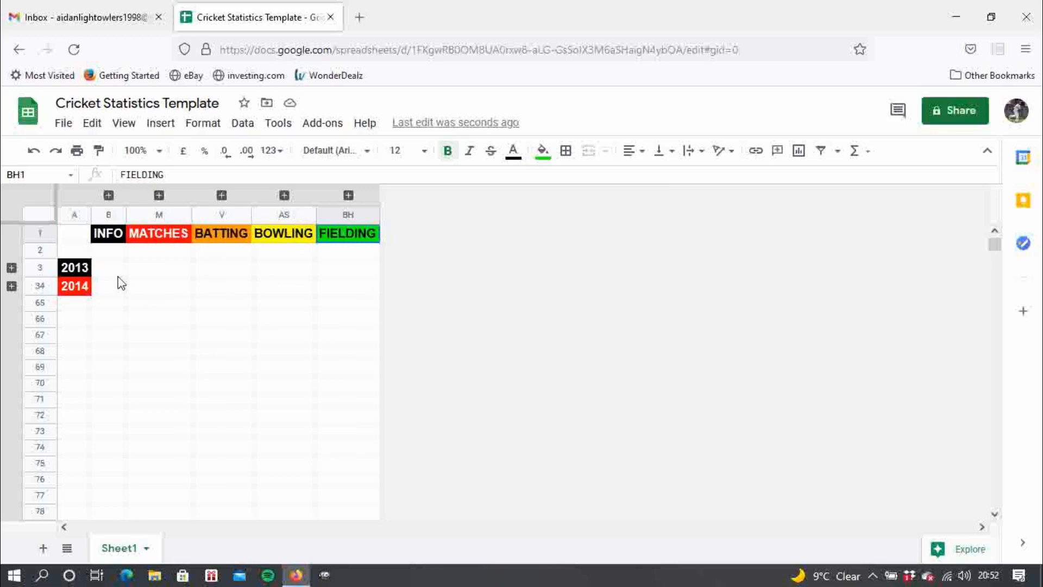
# Expand the MATCHES and BATTING column groups and look over their overall and season total rows
pyautogui.click(158, 195)
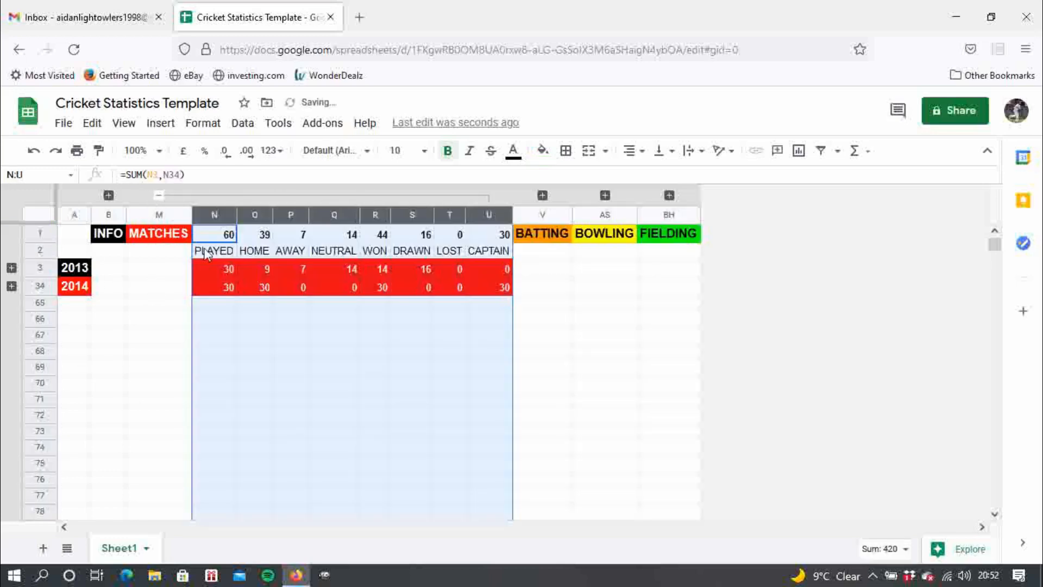
pyautogui.click(122, 284)
pyautogui.click(164, 289)
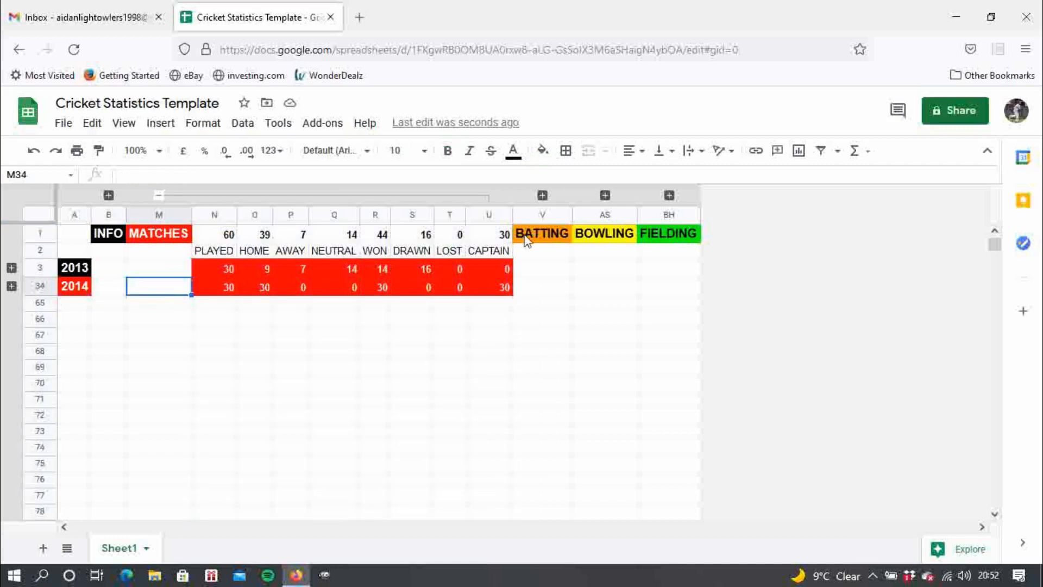
pyautogui.click(542, 196)
pyautogui.moveTo(529, 527); pyautogui.dragTo(407, 444)
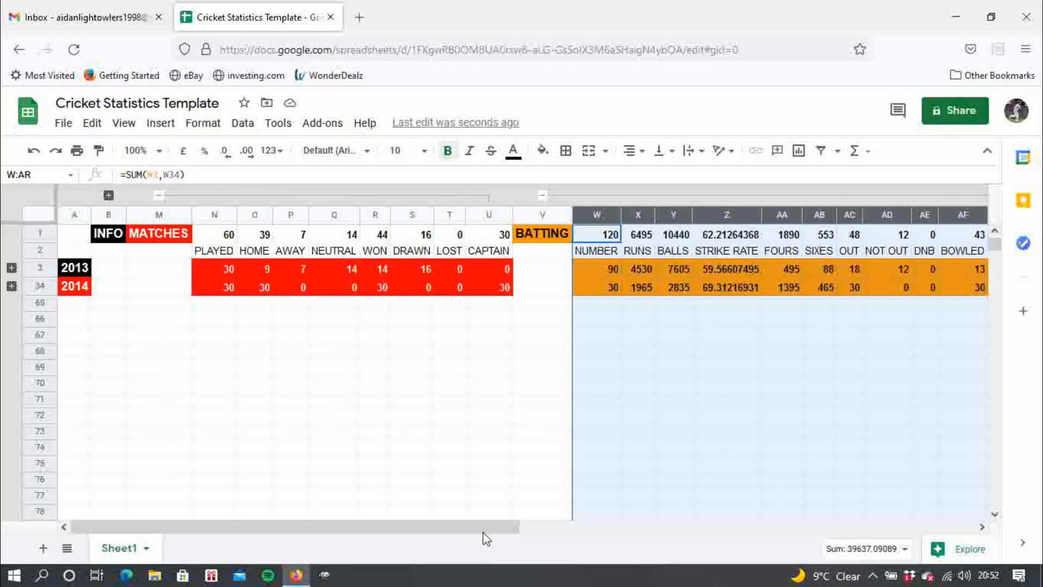
pyautogui.moveTo(483, 528); pyautogui.dragTo(978, 530)
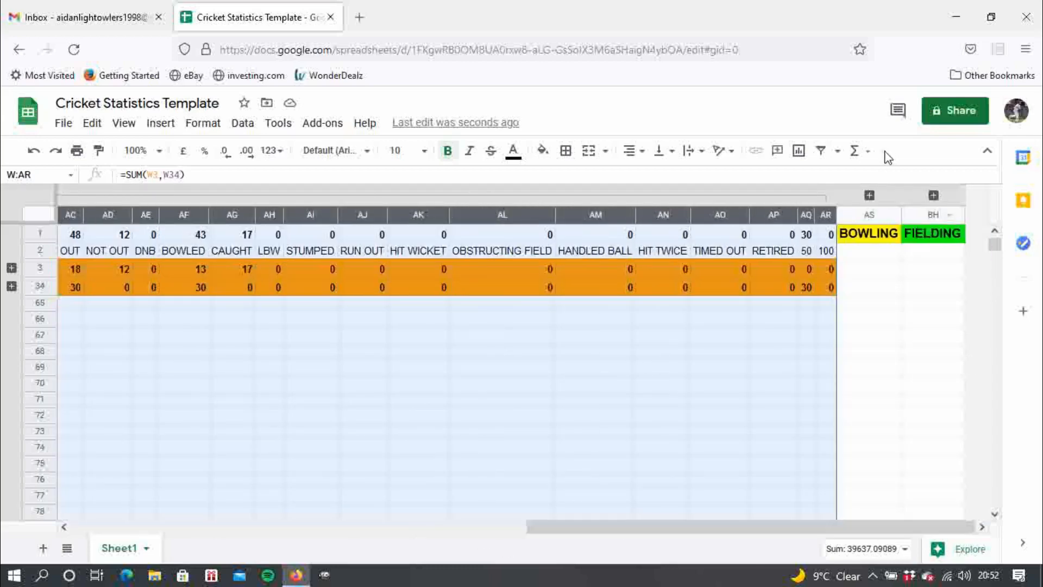
# Expand the BOWLING and FIELDING column groups and look over the overall and season total rows
pyautogui.click(869, 195)
pyautogui.moveTo(612, 529); pyautogui.dragTo(609, 462)
pyautogui.moveTo(1, 341); pyautogui.dragTo(2, 340)
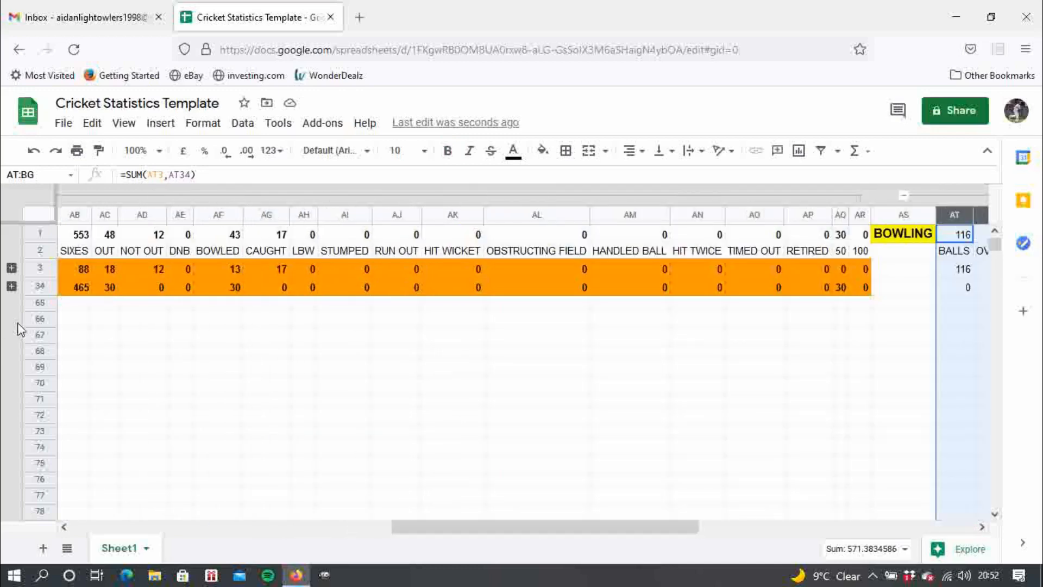
pyautogui.click(11, 267)
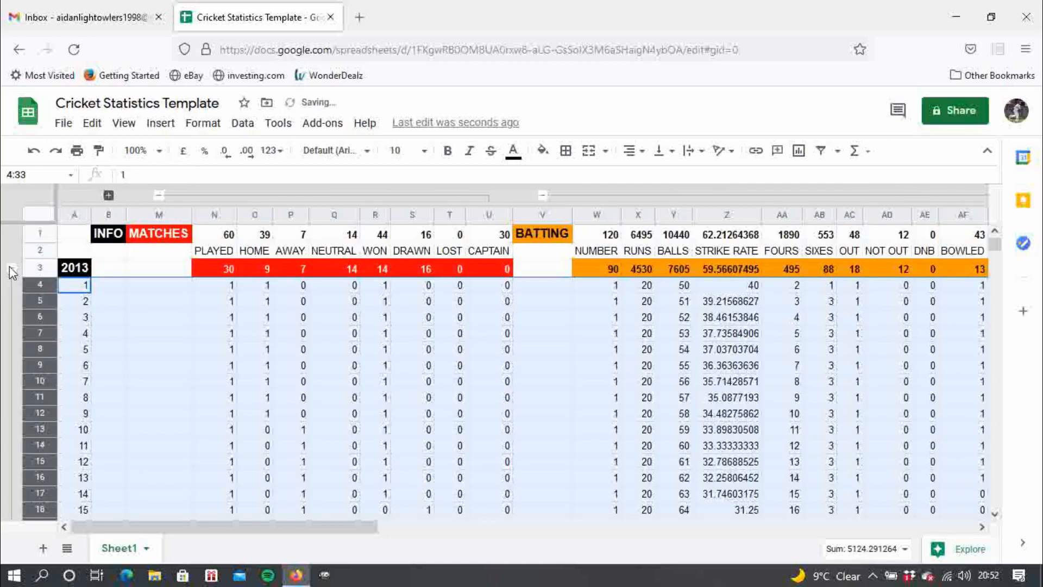
pyautogui.click(12, 269)
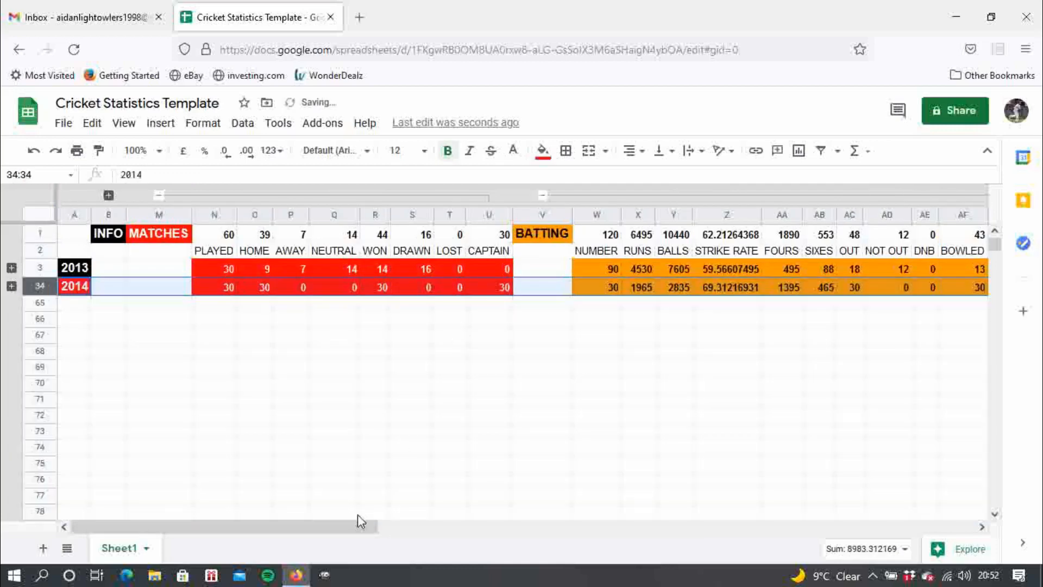
pyautogui.moveTo(337, 527); pyautogui.dragTo(997, 509)
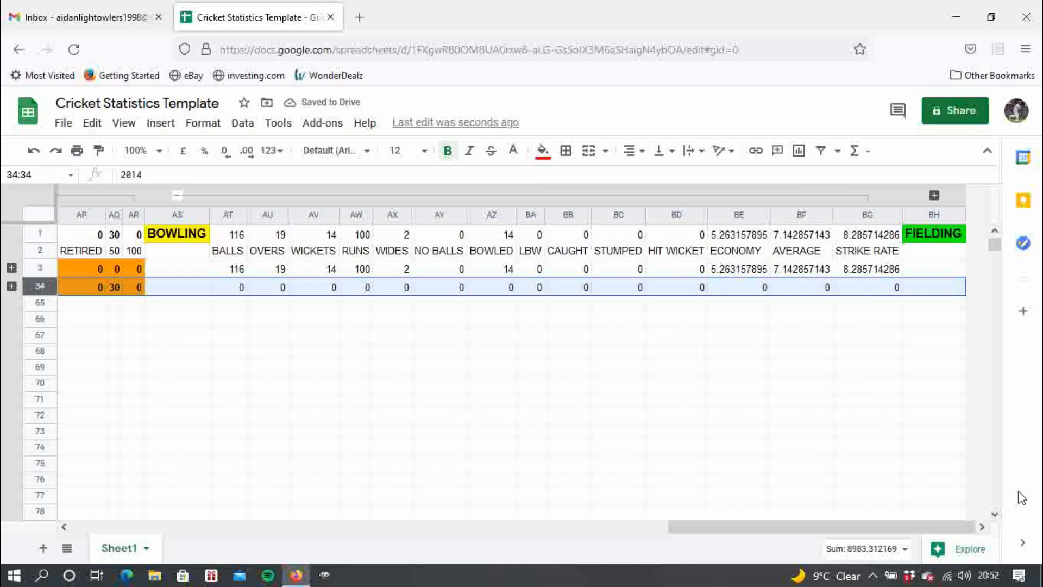
pyautogui.click(934, 196)
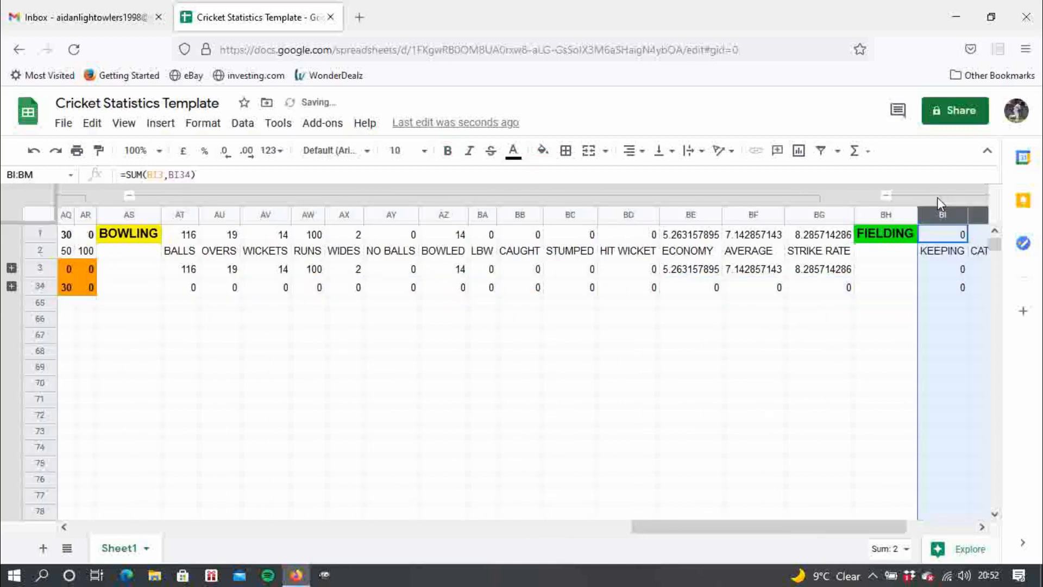
# Expand the 2013 match row group and bring its batting figures into view
pyautogui.hscroll(-15, 549, 524)
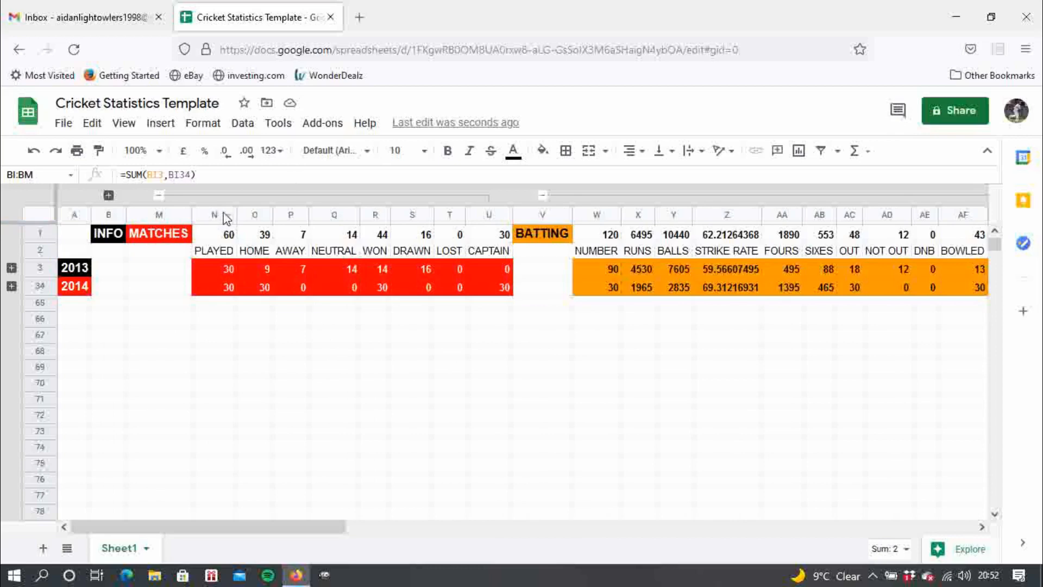
pyautogui.click(12, 268)
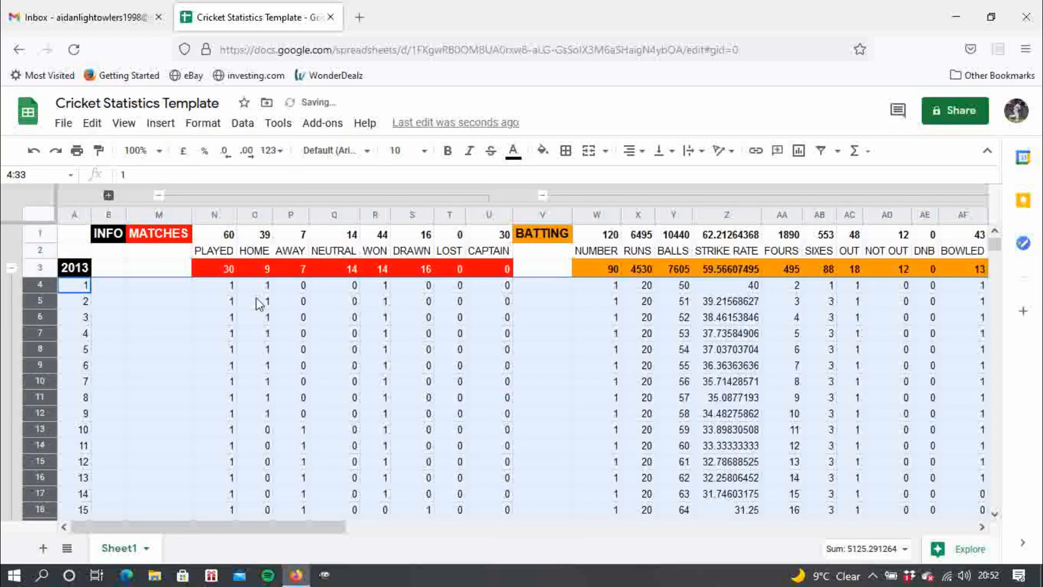
pyautogui.click(279, 301)
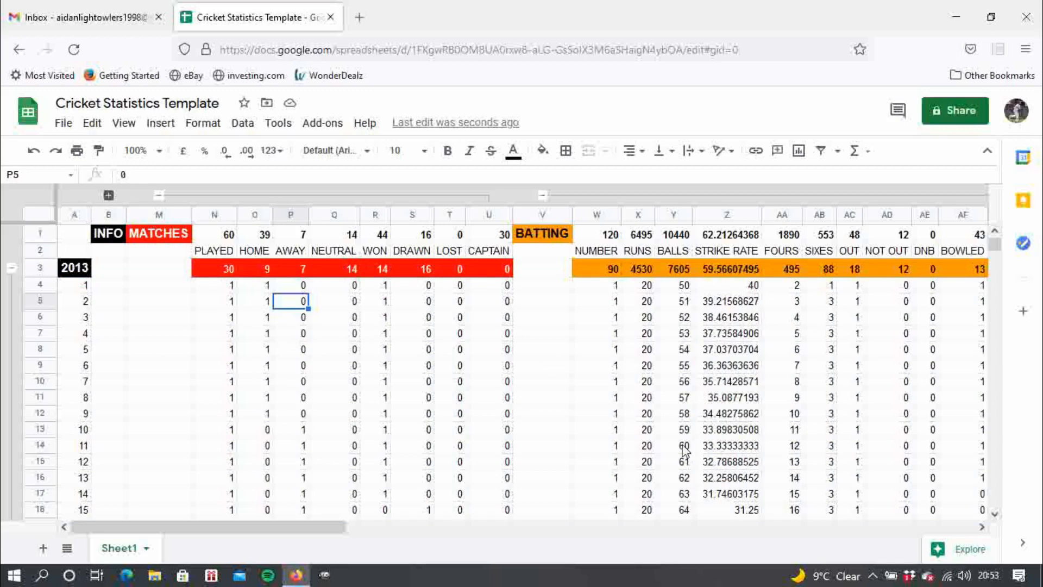
pyautogui.moveTo(337, 527); pyautogui.dragTo(395, 529)
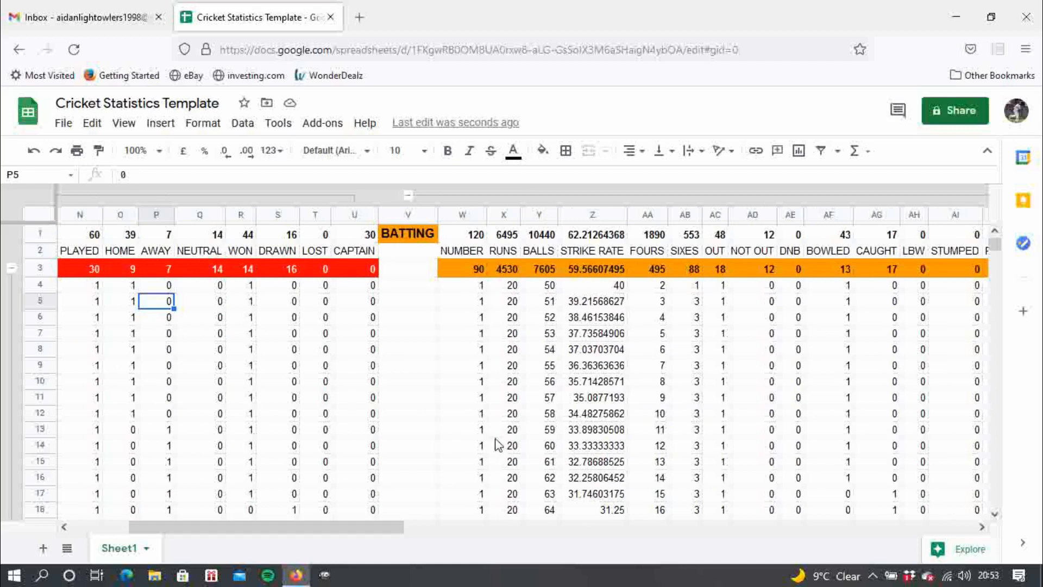
# Start a conditional formatting rule for the whole batting RUNS column X
pyautogui.click(503, 213)
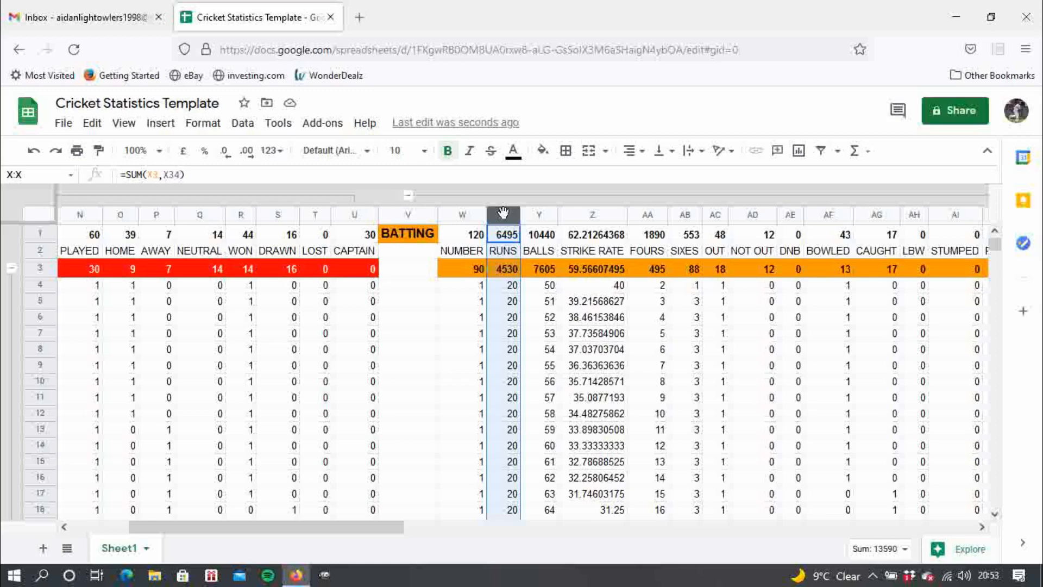
pyautogui.click(198, 130)
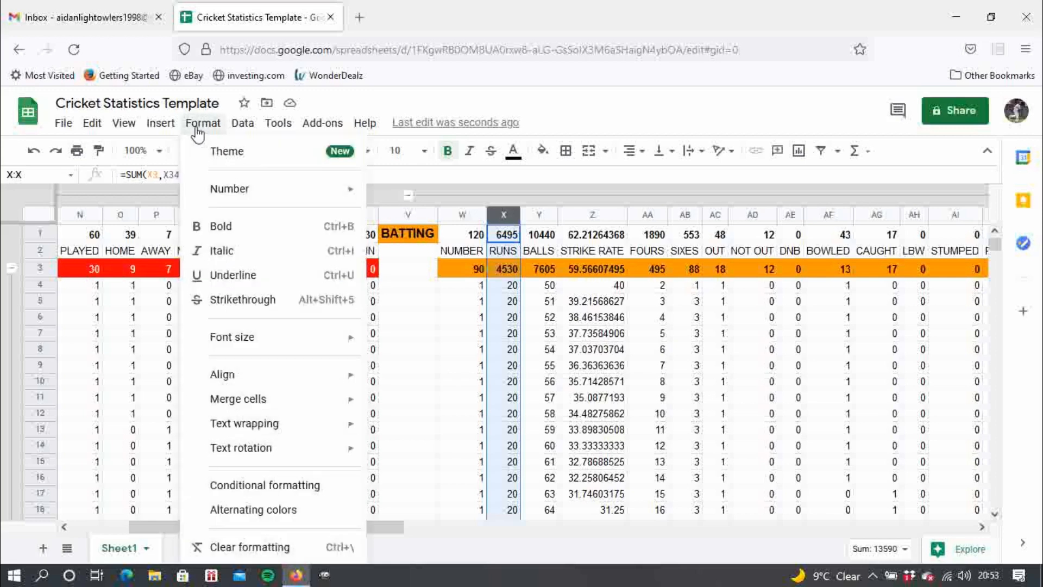
pyautogui.click(503, 217)
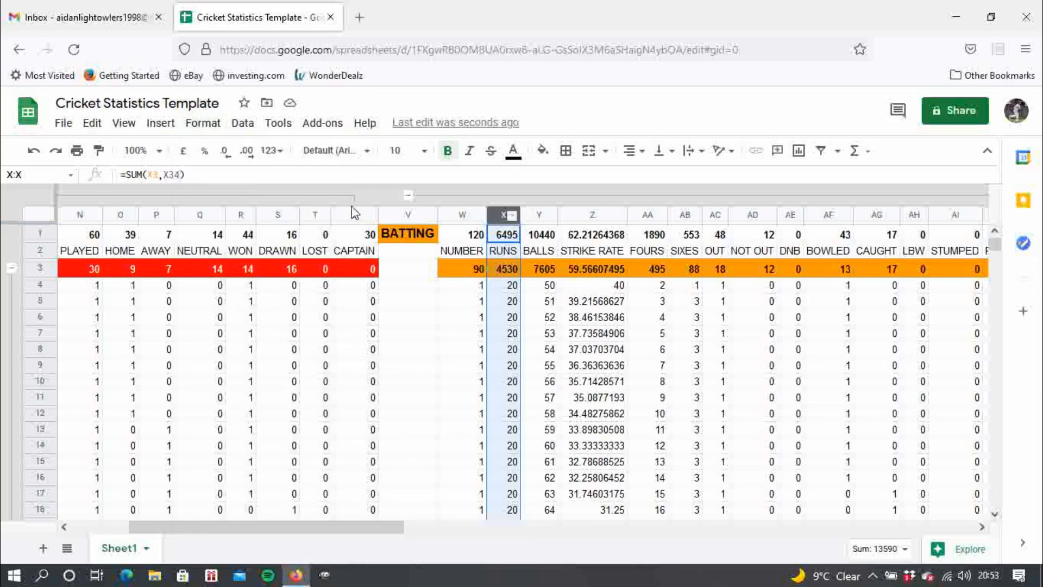
pyautogui.click(209, 128)
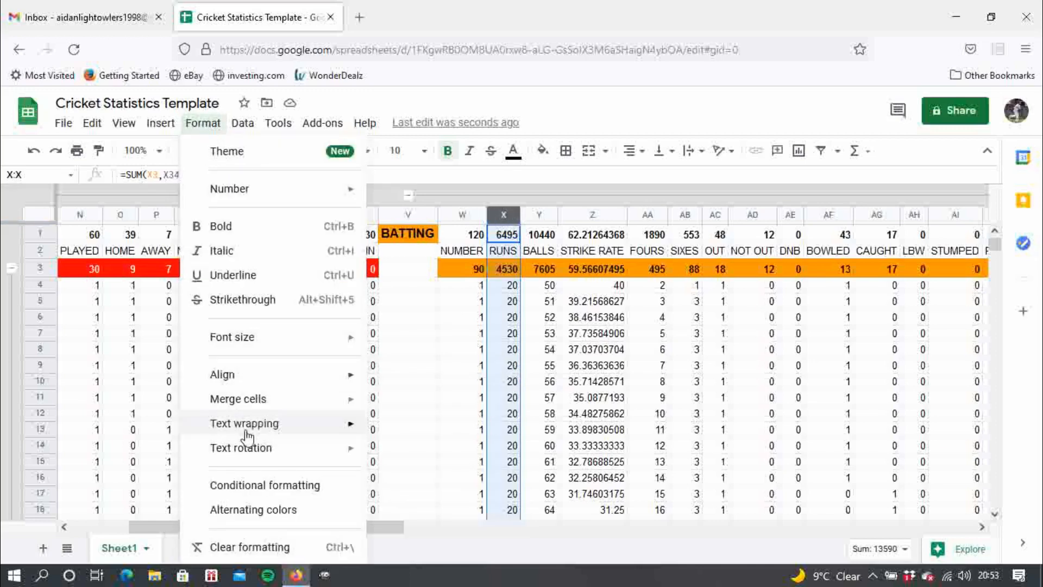
pyautogui.click(253, 485)
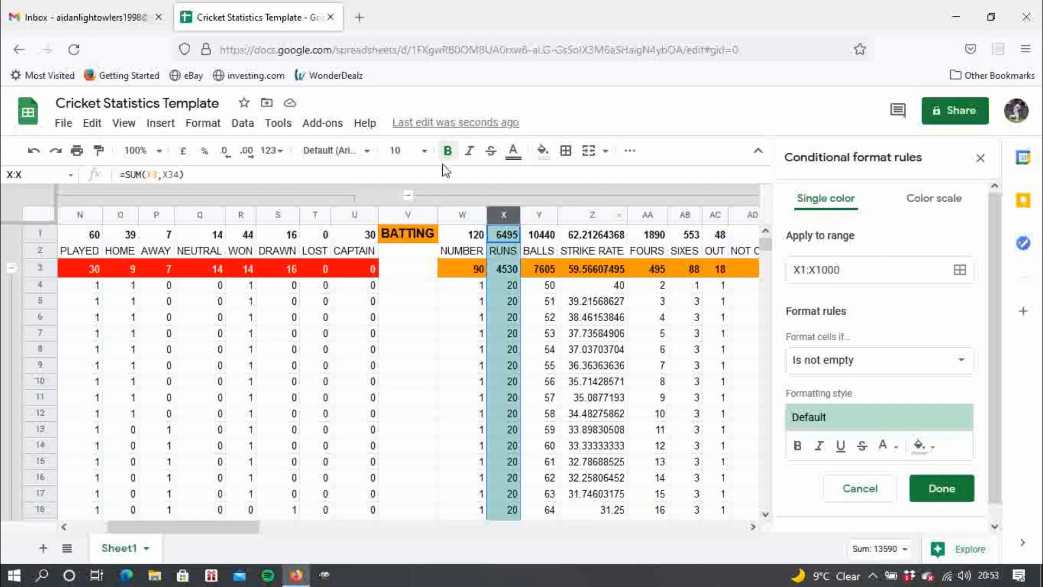
# Set the RUNS rule's condition to less than or equal to 24
pyautogui.click(880, 364)
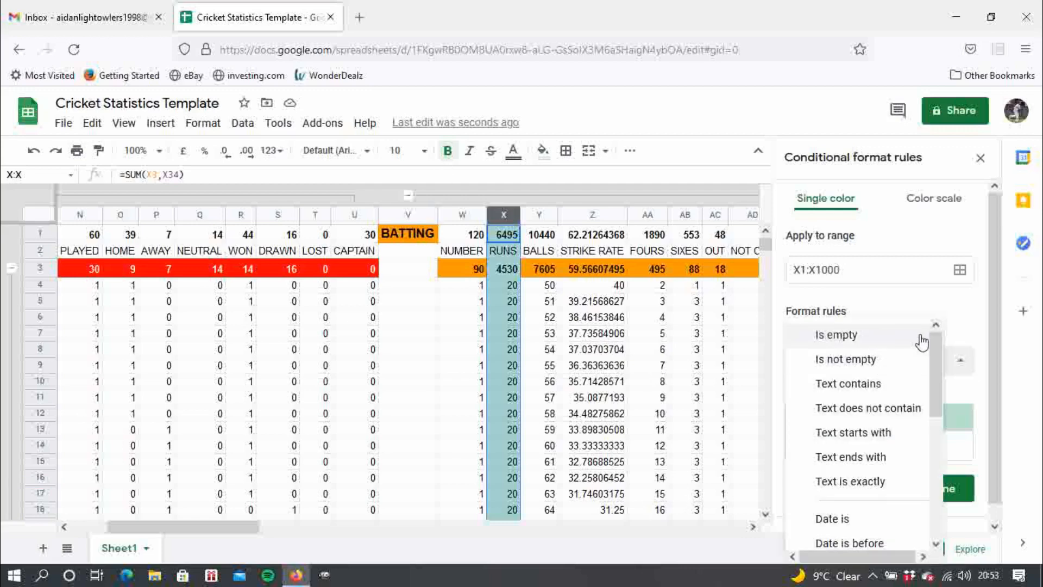
pyautogui.moveTo(931, 357); pyautogui.dragTo(929, 485)
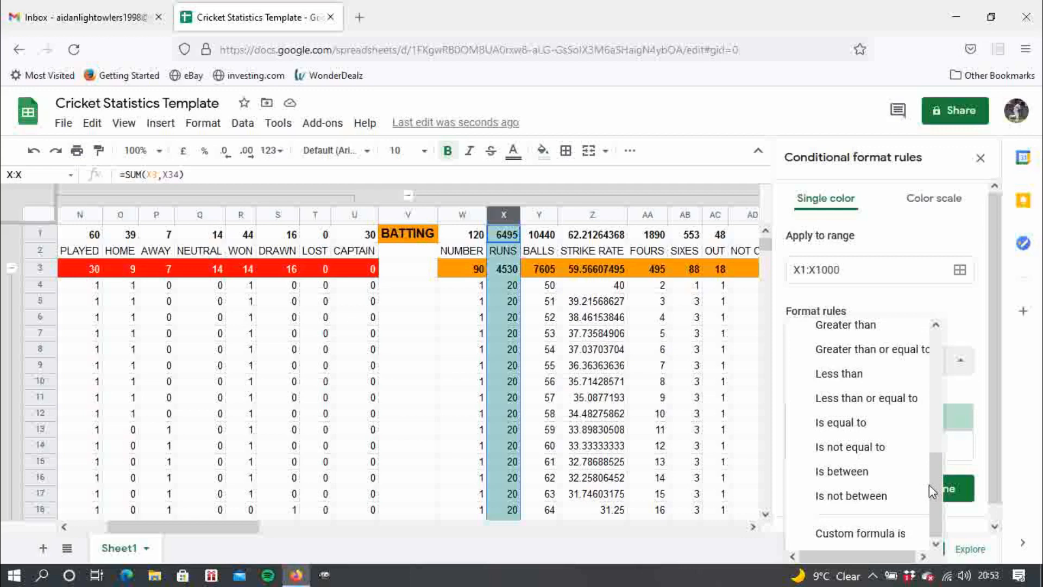
pyautogui.click(888, 402)
pyautogui.click(862, 401)
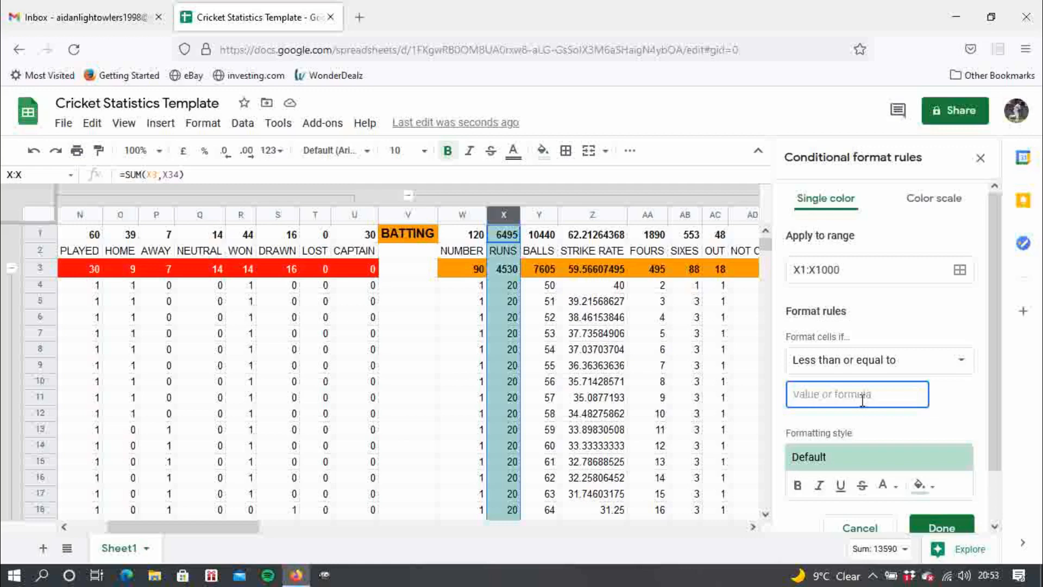
pyautogui.write('25')
pyautogui.scroll(-2, 999, 445)
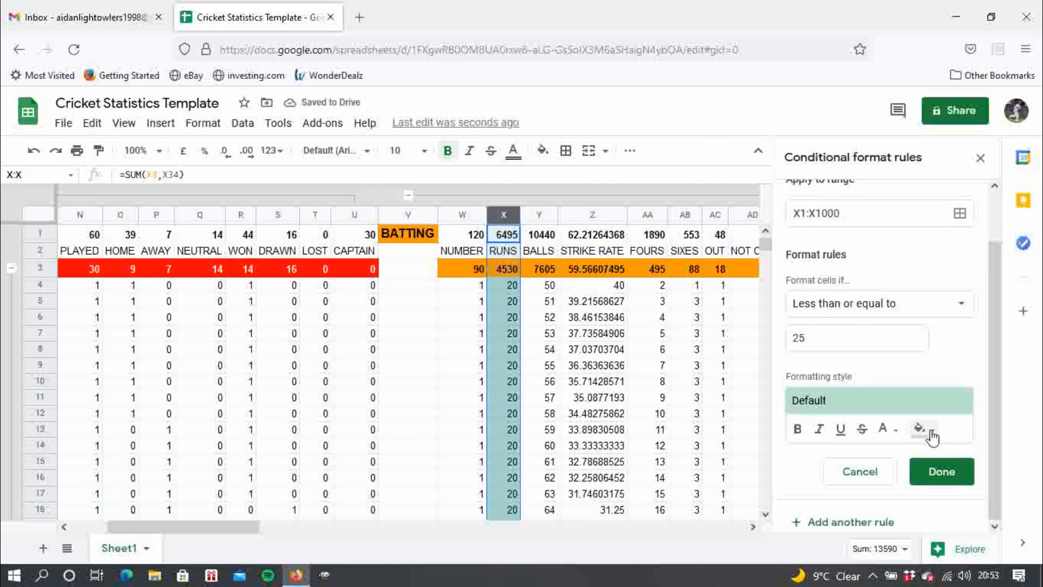
pyautogui.click(844, 339)
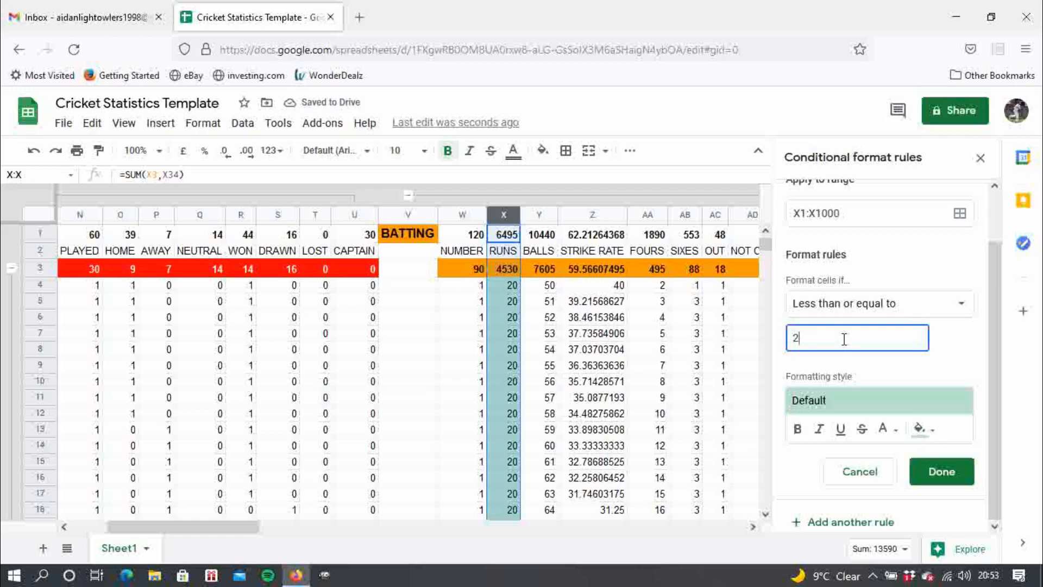
pyautogui.write('4')
# Give the low-score RUNS rule a red fill with white text and save it
pyautogui.click(930, 431)
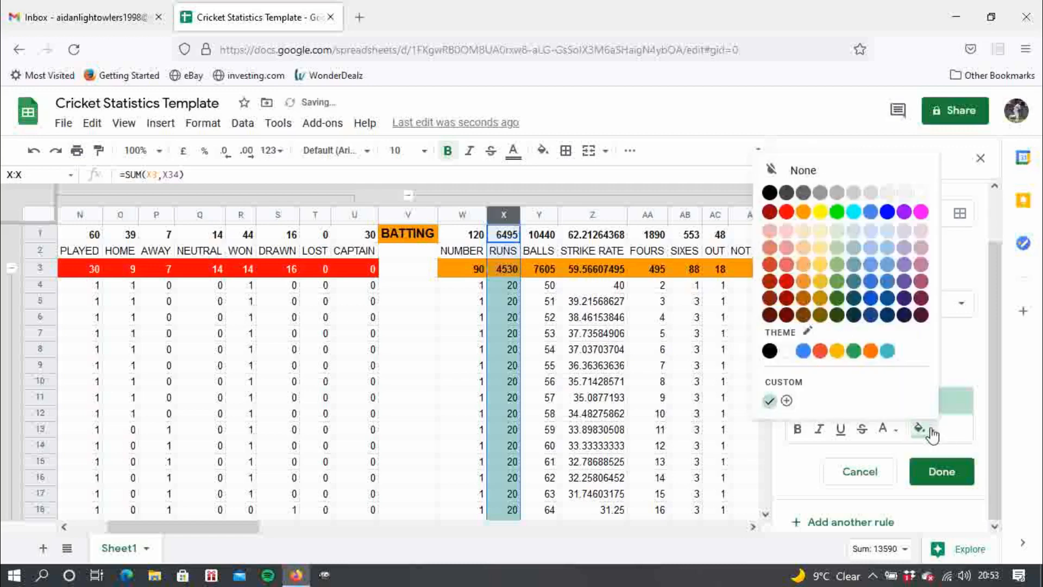
pyautogui.click(786, 211)
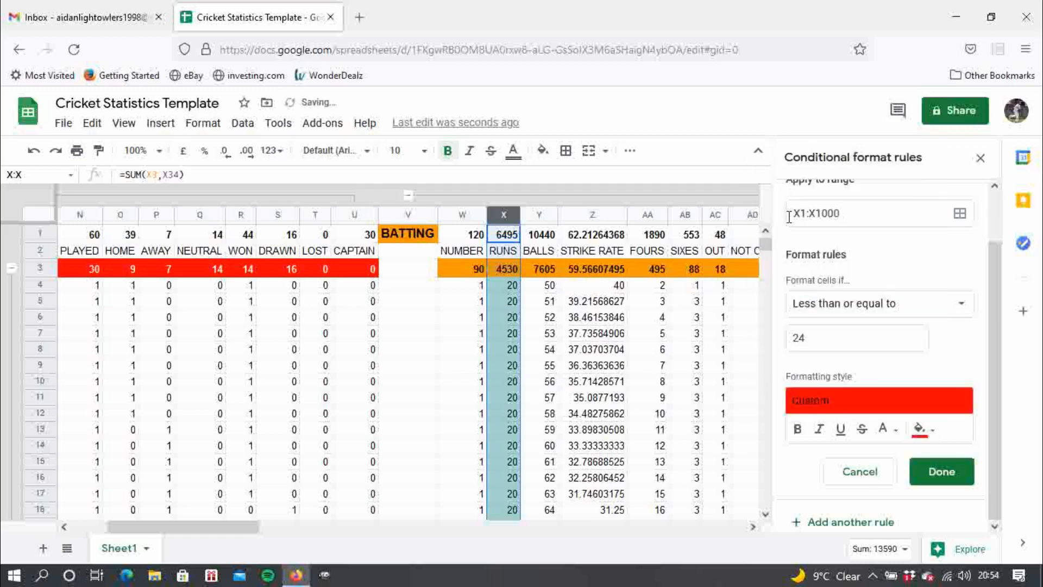
pyautogui.click(886, 430)
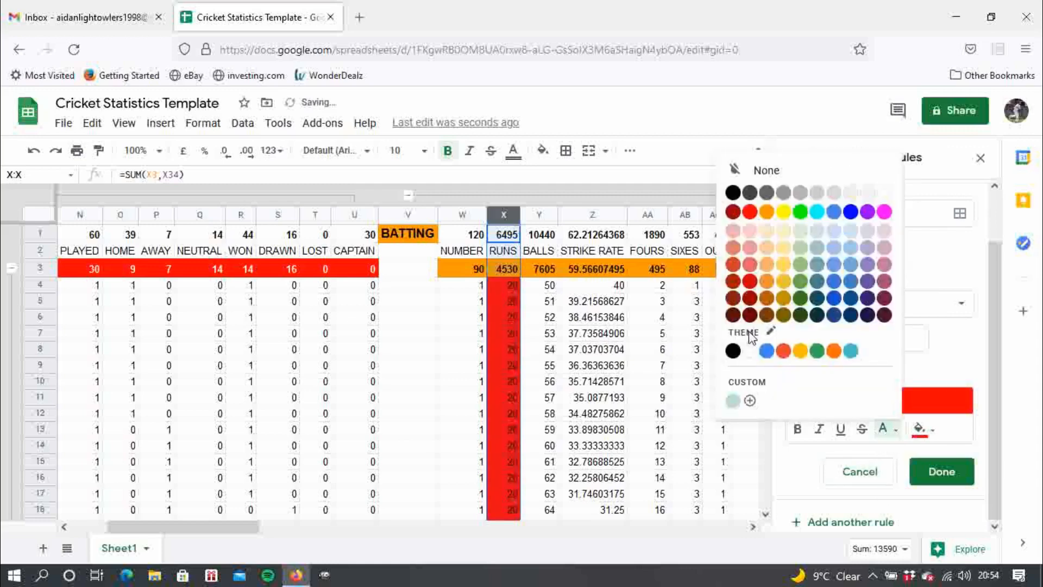
pyautogui.click(883, 195)
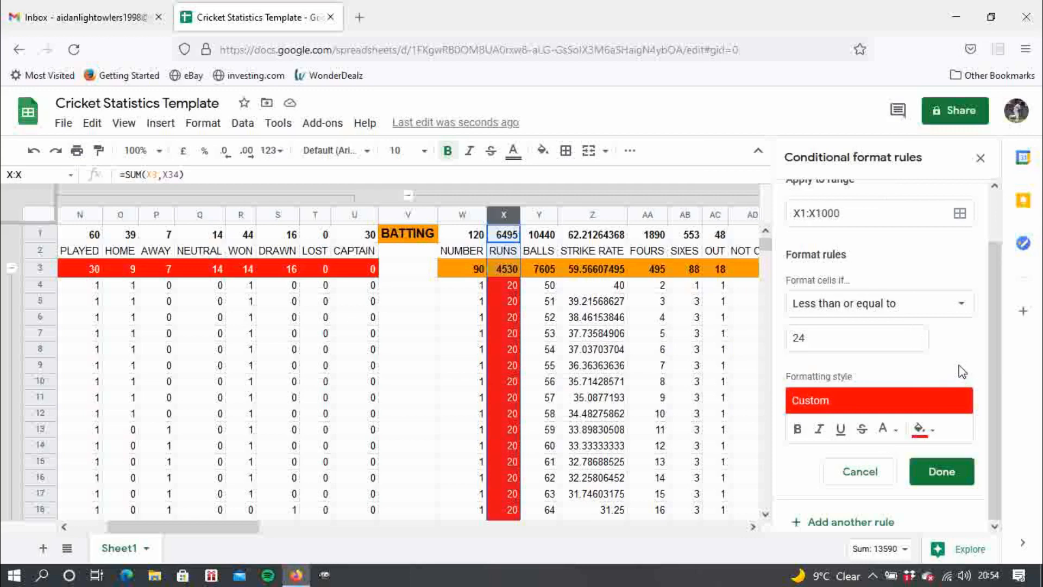
pyautogui.click(948, 475)
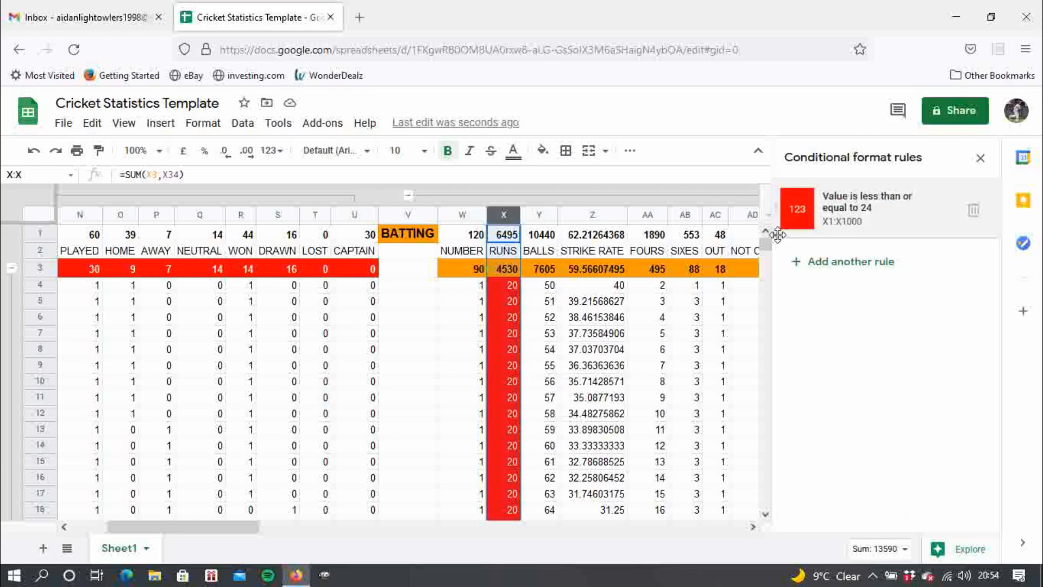
# Add a second conditional formatting rule to the RUNS column for values between 25 and 49
pyautogui.click(865, 262)
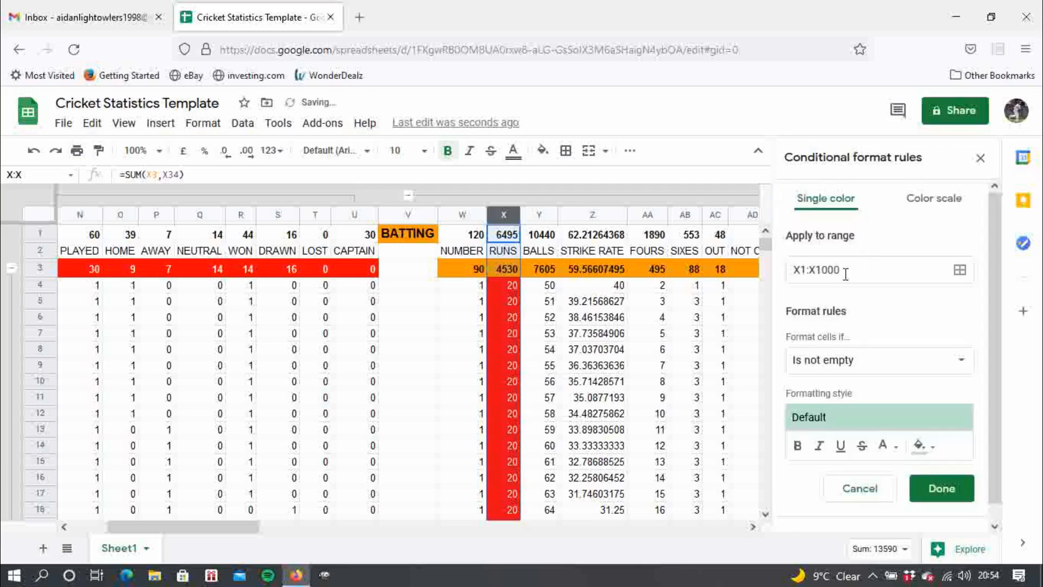
pyautogui.click(869, 359)
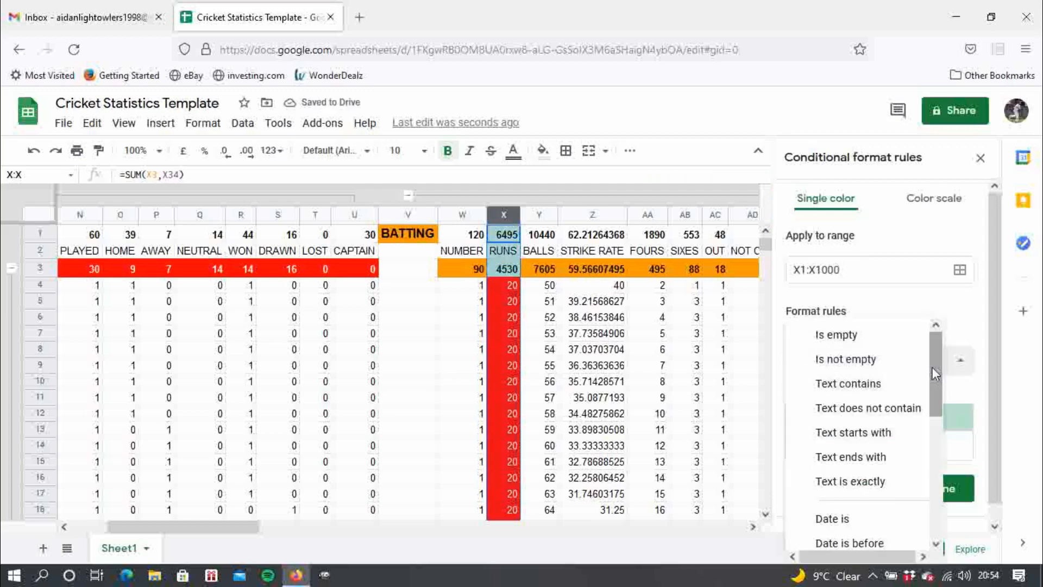
pyautogui.moveTo(931, 366); pyautogui.dragTo(936, 503)
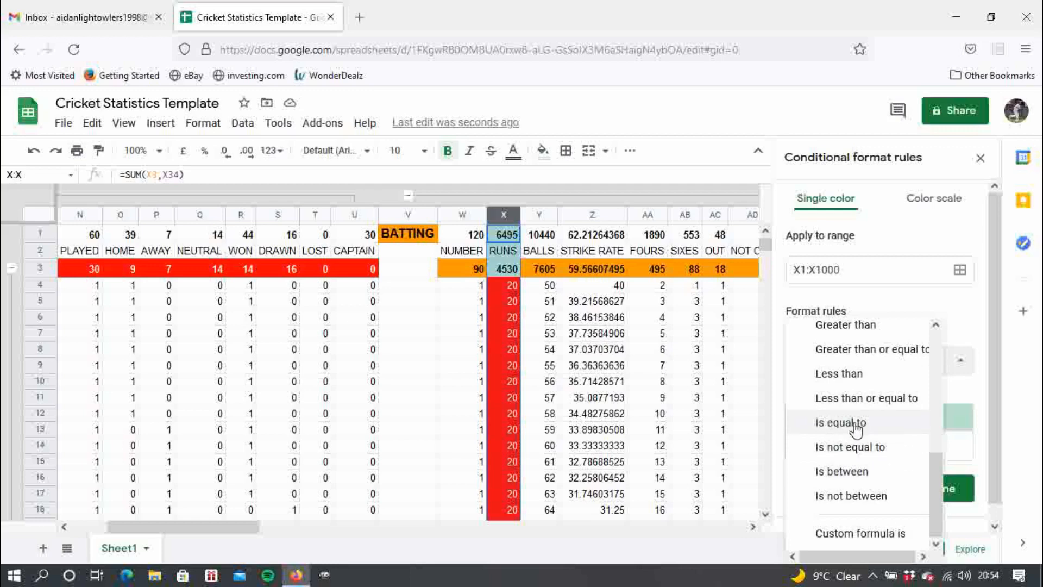
pyautogui.click(865, 473)
pyautogui.click(847, 393)
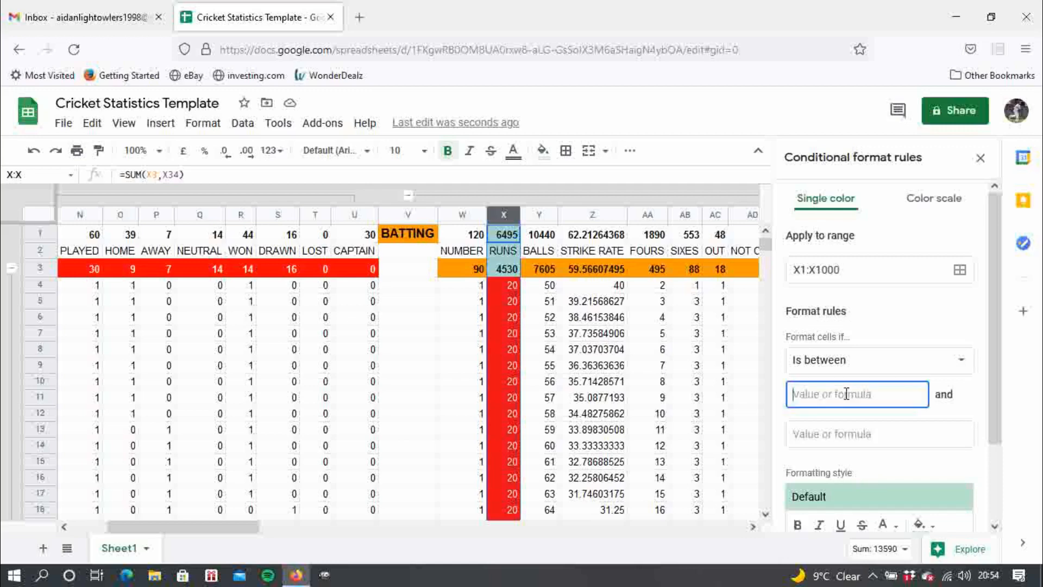
pyautogui.write('25')
pyautogui.click(833, 438)
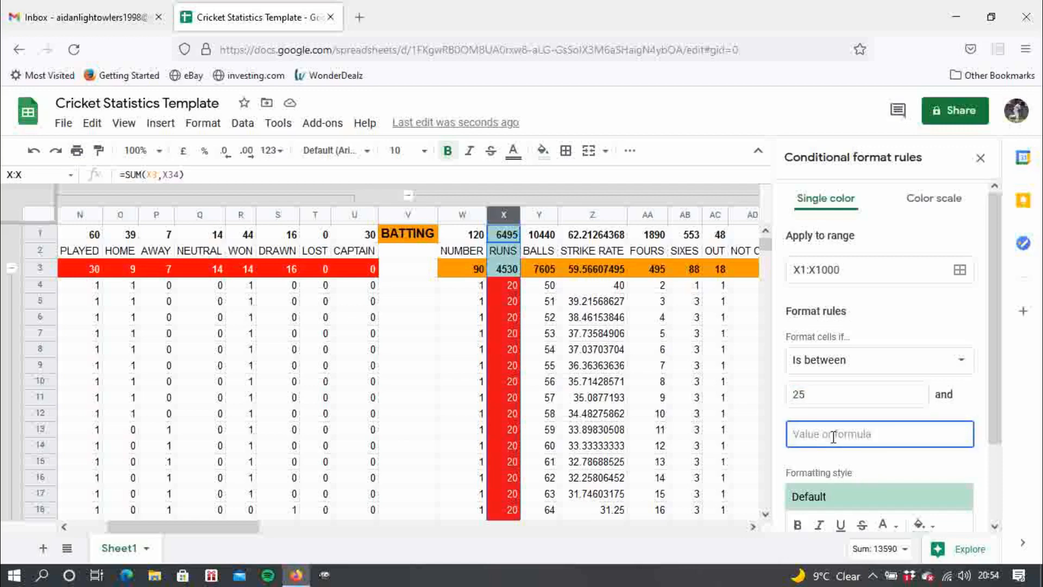
pyautogui.write('49')
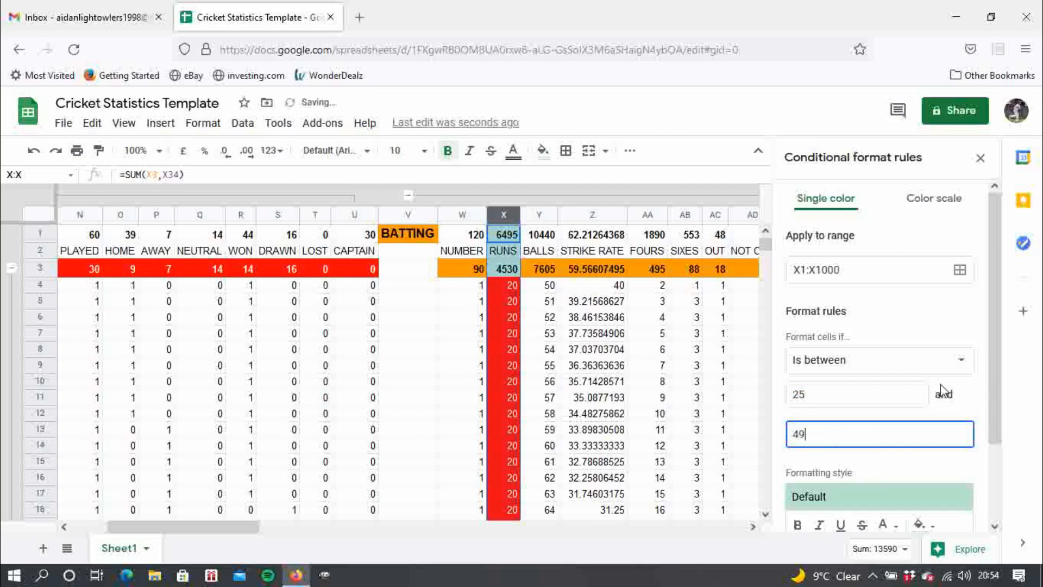
# Give the 25 to 49 RUNS rule an orange fill and save it
pyautogui.moveTo(993, 370); pyautogui.dragTo(993, 490)
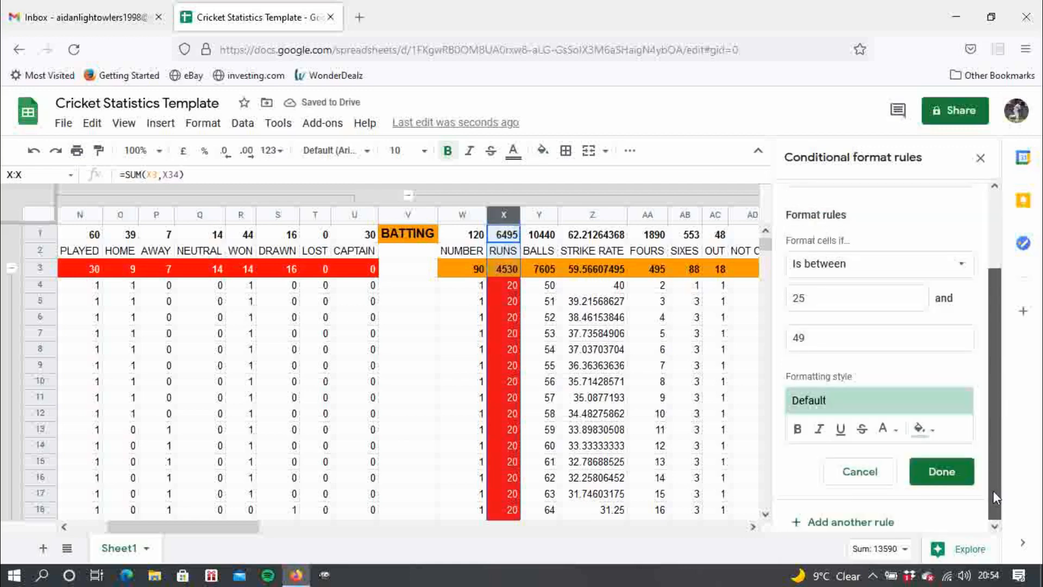
pyautogui.click(923, 429)
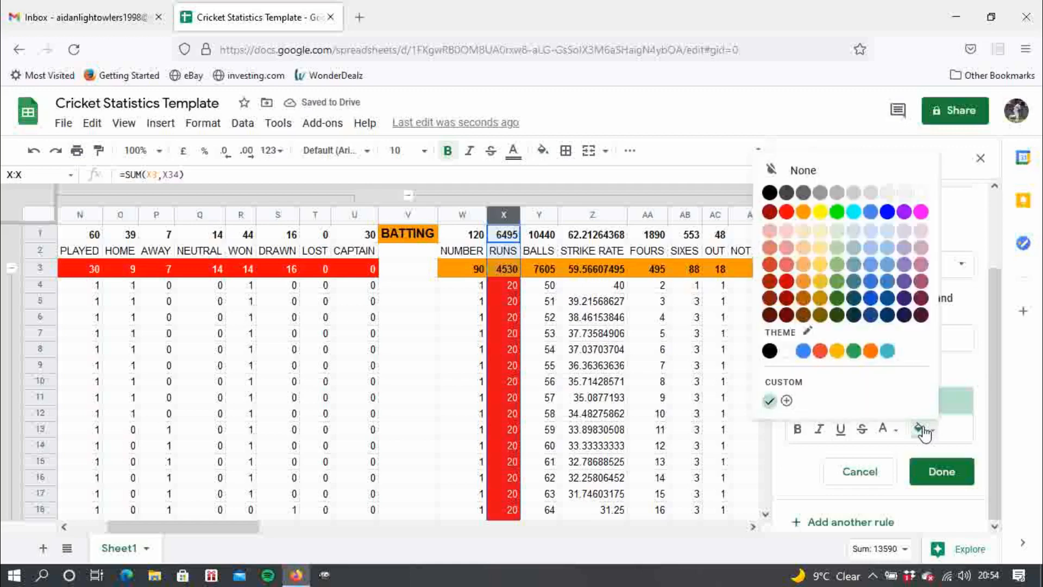
pyautogui.click(803, 211)
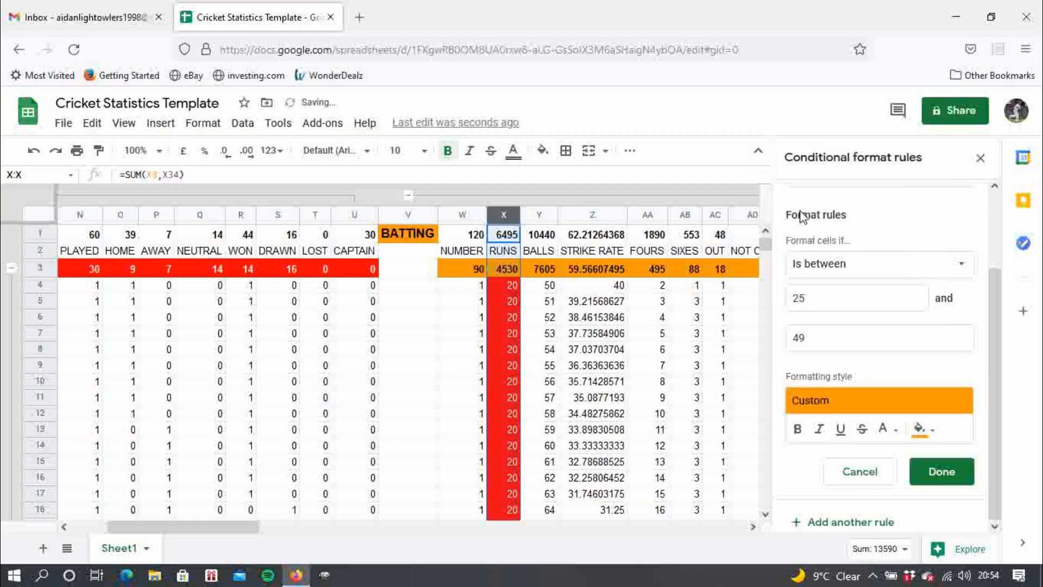
pyautogui.click(954, 485)
# Add a third conditional formatting rule to the RUNS column for values greater than or equal to 50
pyautogui.click(867, 325)
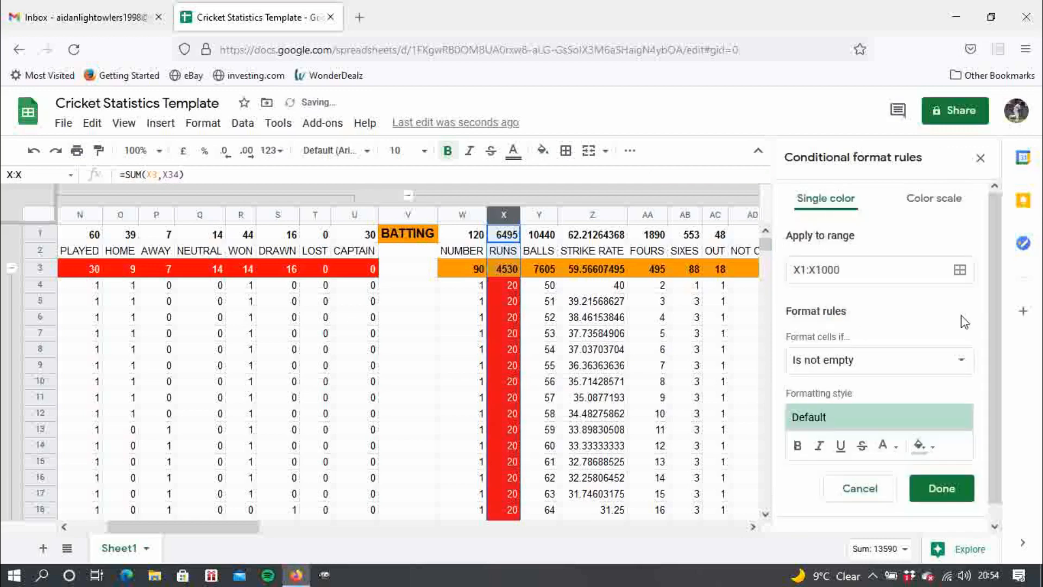
pyautogui.click(896, 363)
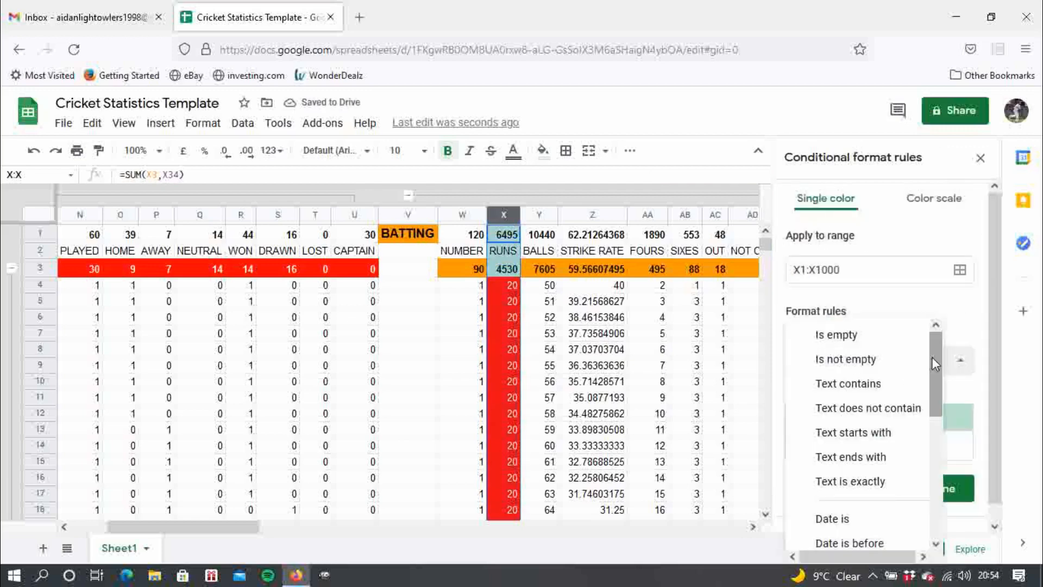
pyautogui.moveTo(931, 357); pyautogui.dragTo(935, 496)
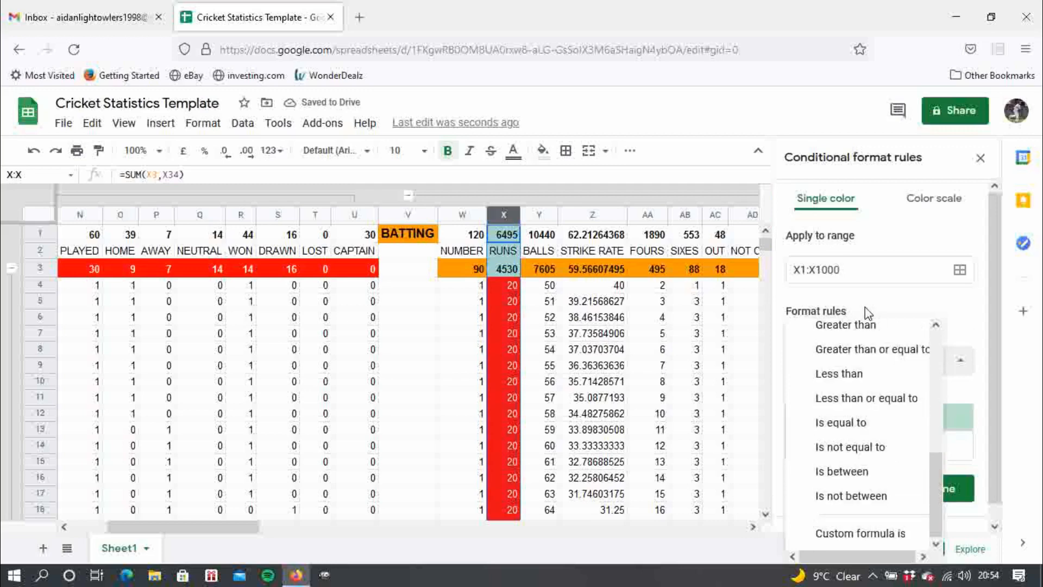
pyautogui.click(864, 349)
pyautogui.click(828, 393)
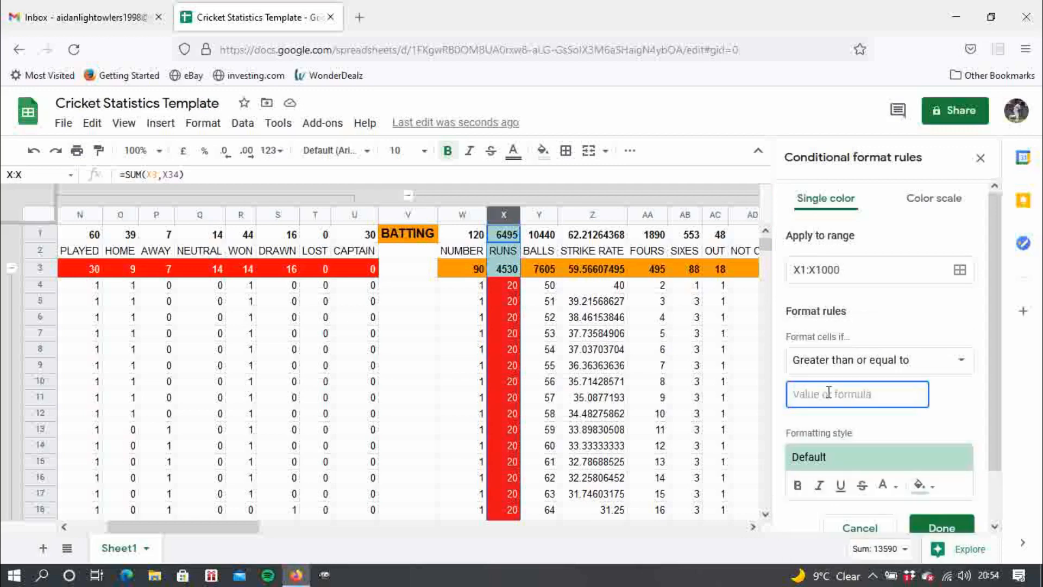
pyautogui.write('50')
# Give the 50-and-over RUNS rule a green fill and save it
pyautogui.click(993, 408)
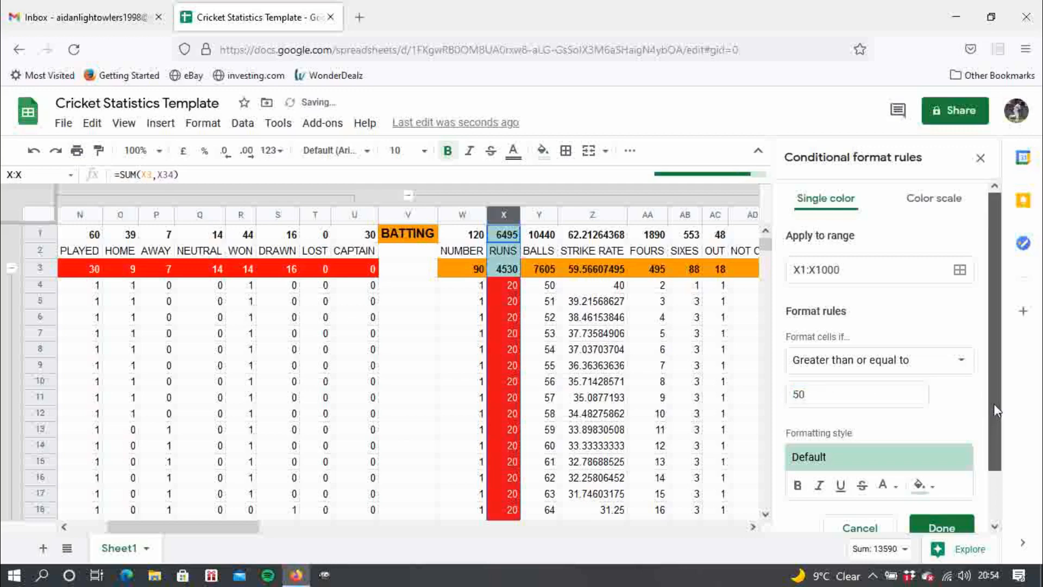
pyautogui.scroll(-2, 993, 408)
pyautogui.click(921, 427)
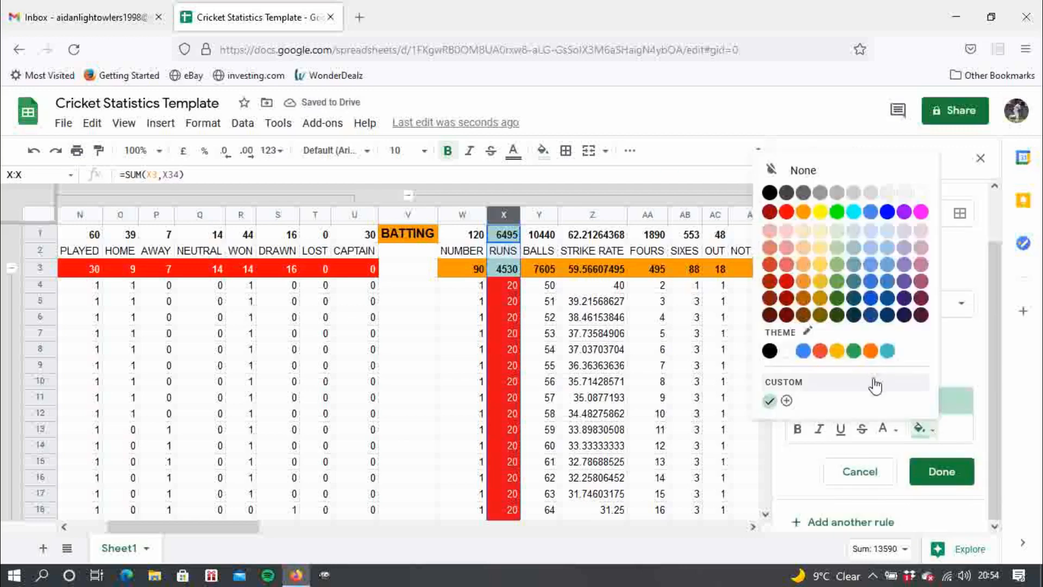
pyautogui.click(853, 350)
pyautogui.click(941, 470)
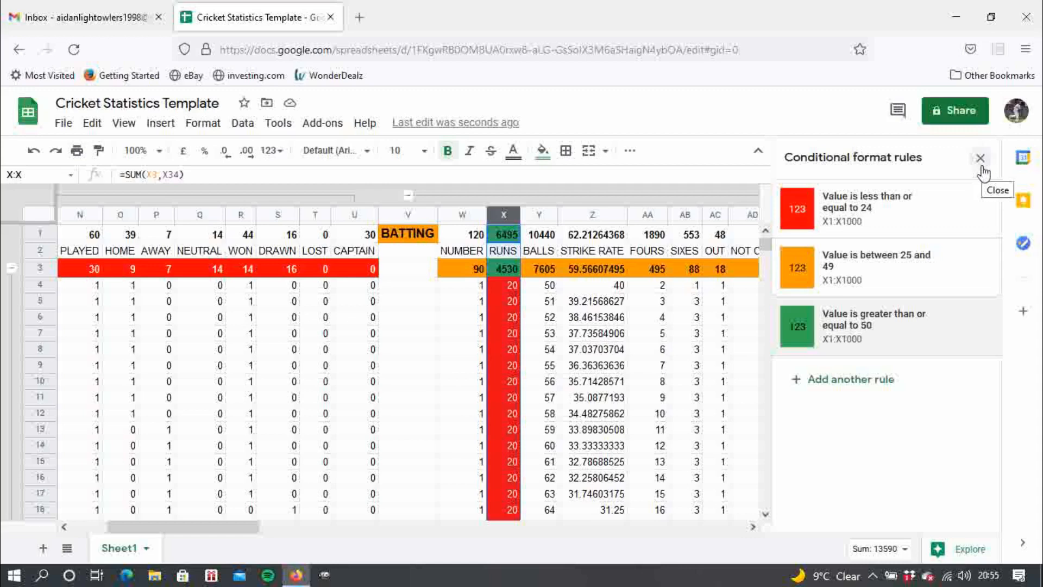
# Change the range of the RUNS rule for values up to 24 to X4:X1000
pyautogui.click(902, 207)
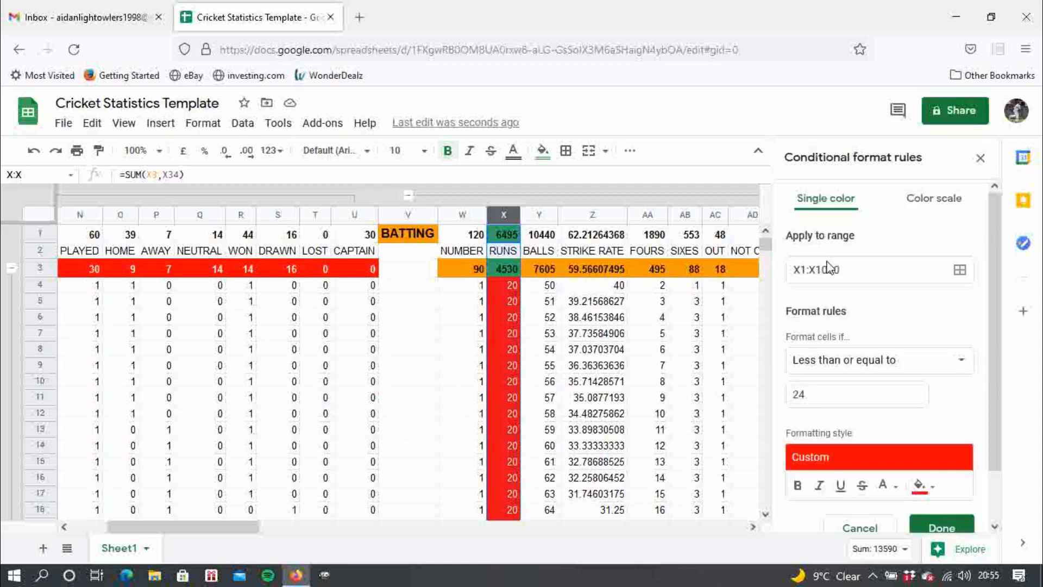
pyautogui.click(805, 269)
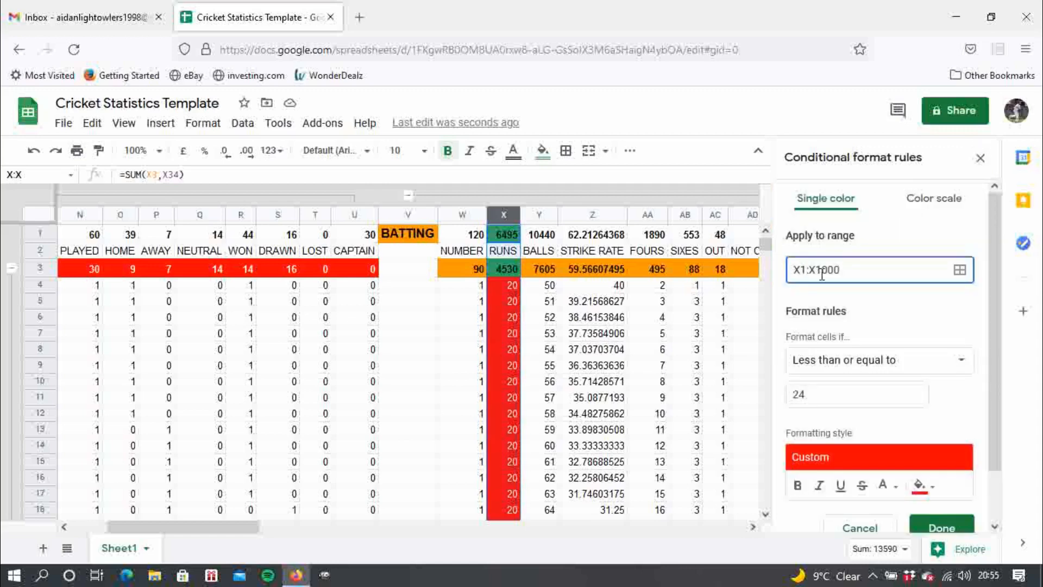
pyautogui.write('4:')
pyautogui.click(980, 158)
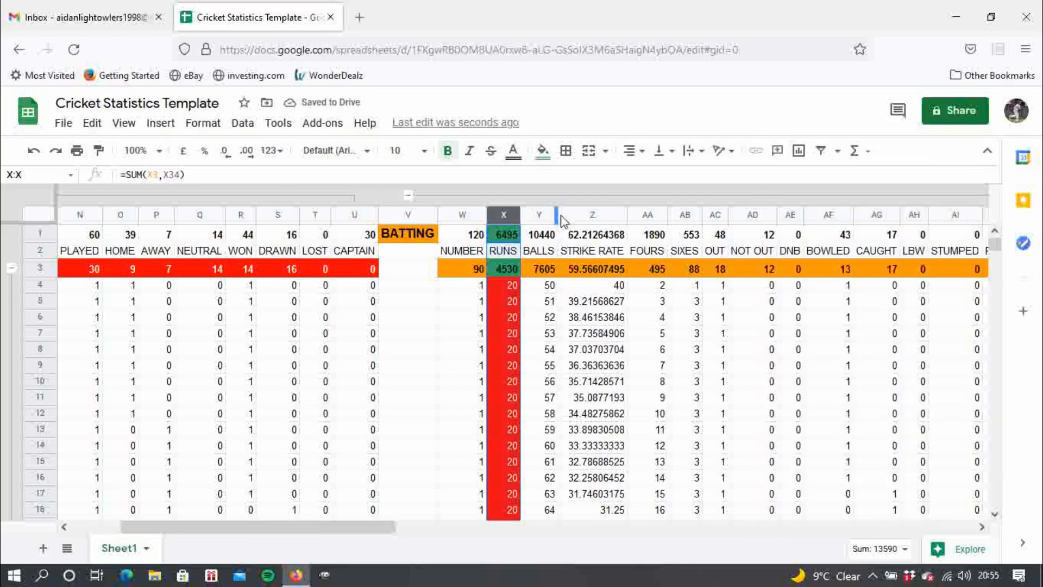
# Change the range of the RUNS rule for values of 50 and over to X4:X1000 and save it
pyautogui.click(215, 131)
pyautogui.click(249, 484)
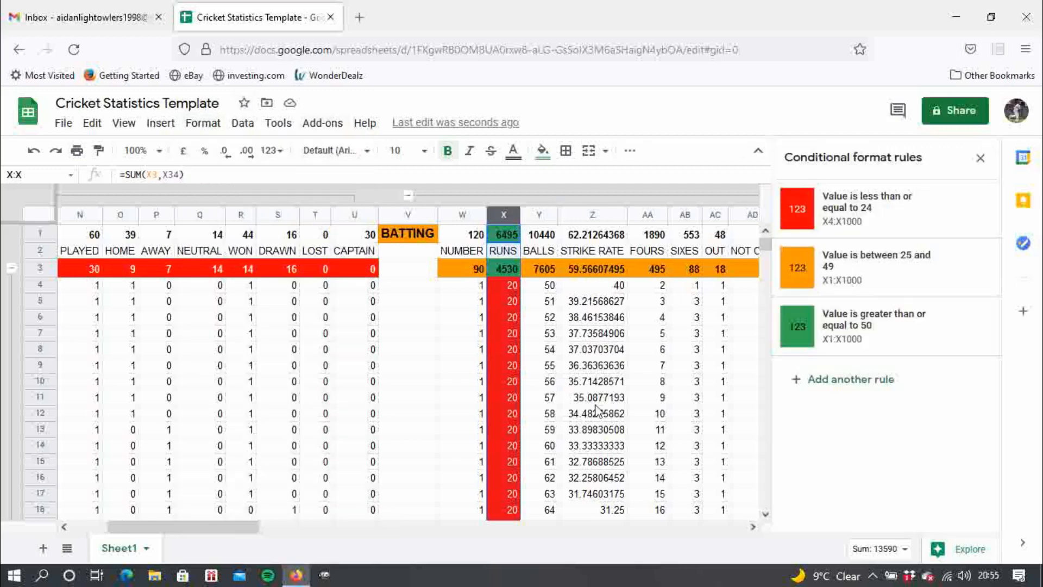
pyautogui.click(906, 326)
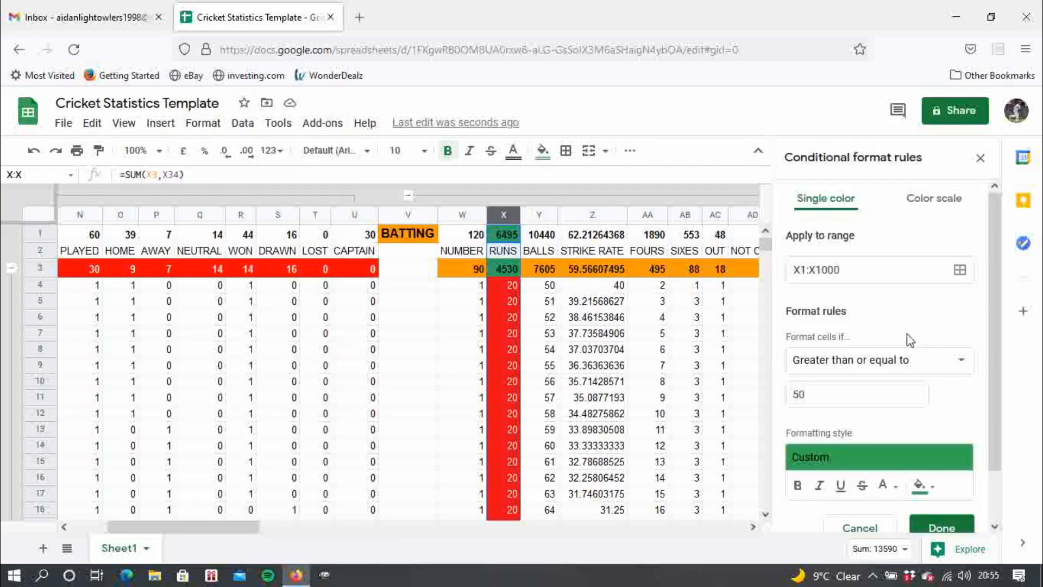
pyautogui.click(803, 269)
pyautogui.press('Delete')
pyautogui.write('4')
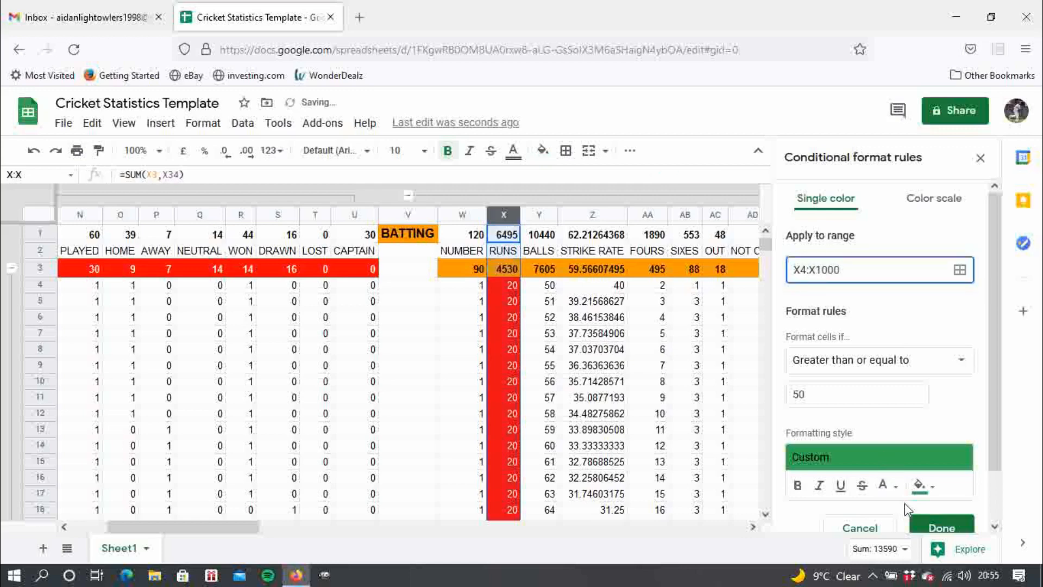
pyautogui.click(927, 524)
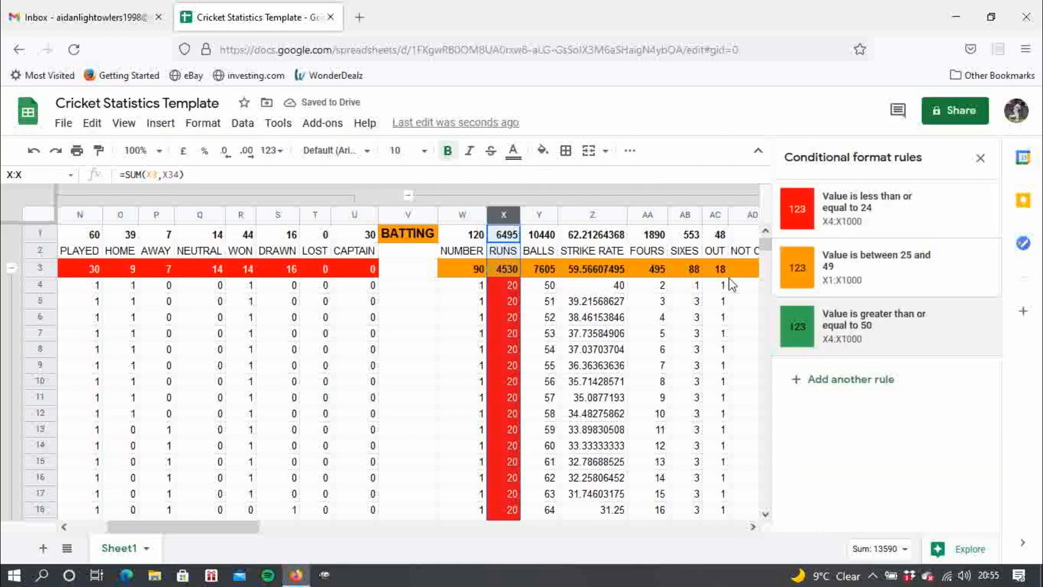
pyautogui.click(981, 158)
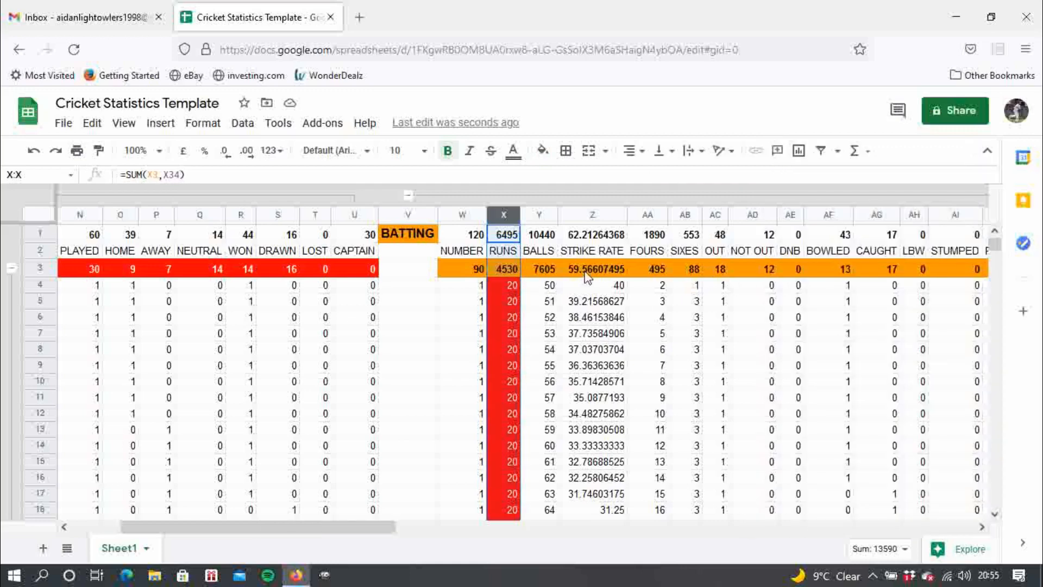
# Test the RUNS colour rules by entering 25 and then 50 as the first match's runs in X4
pyautogui.click(513, 284)
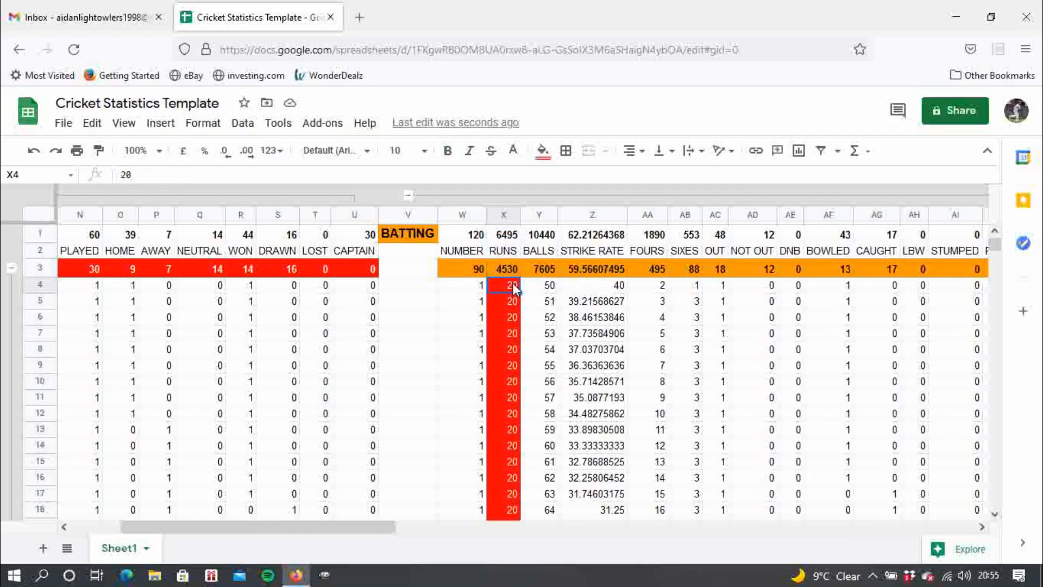
pyautogui.write('25')
pyautogui.press('Return')
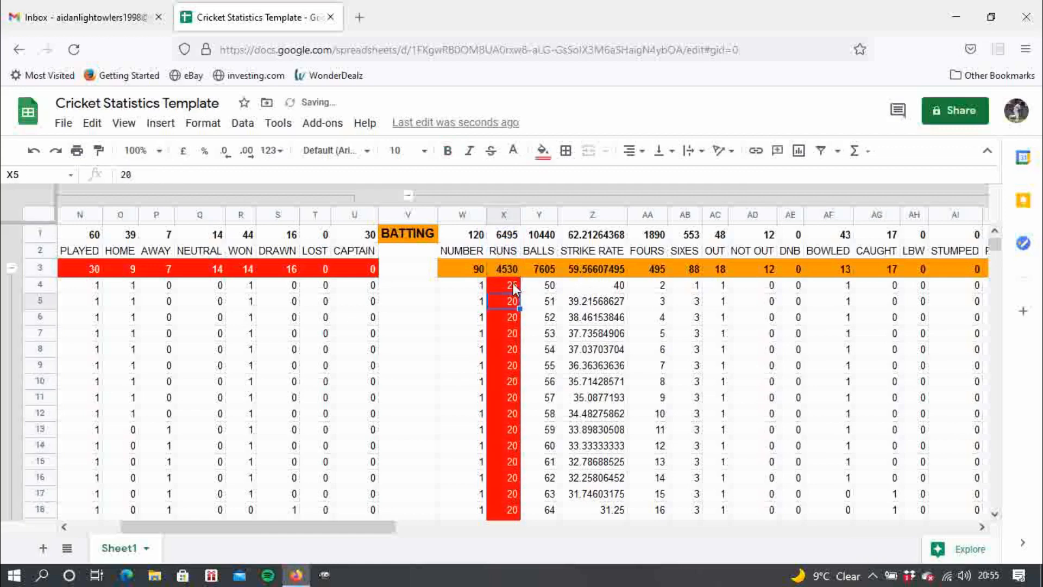
pyautogui.click(513, 284)
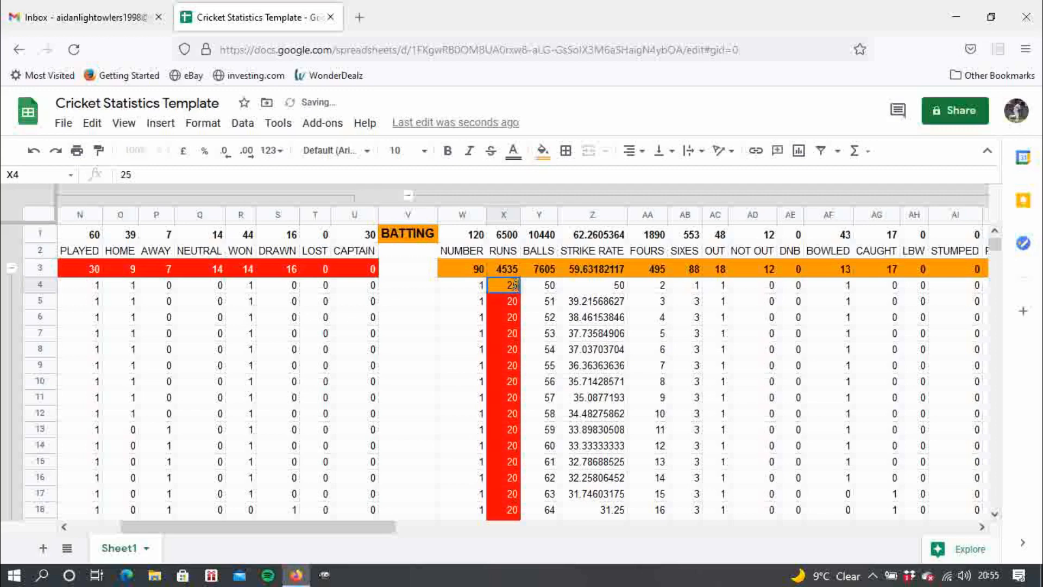
pyautogui.press('BackSpace')
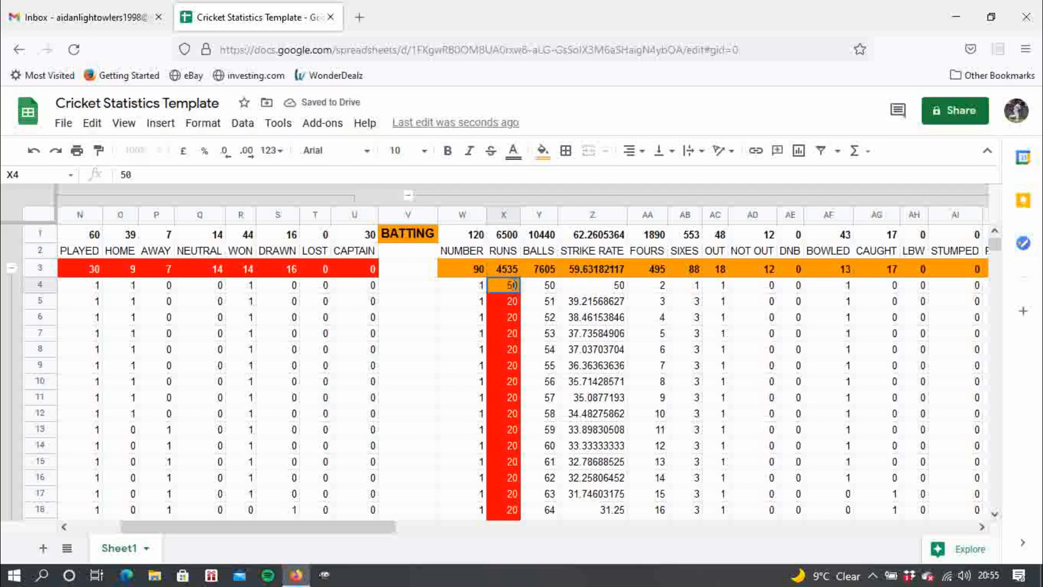
pyautogui.press('Return')
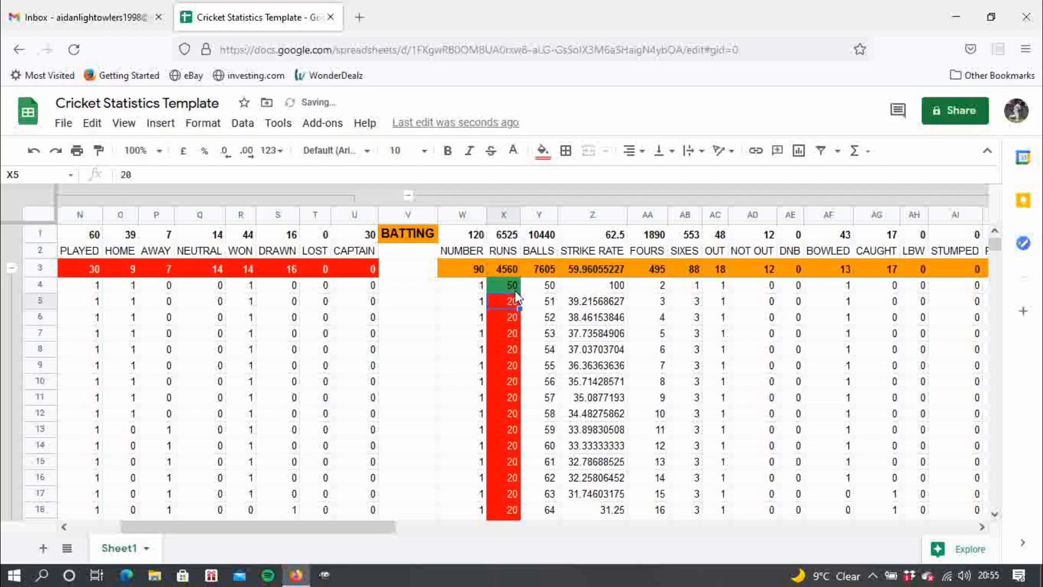
# Set the first match's runs in X4 back to 20
pyautogui.click(513, 287)
pyautogui.write('2')
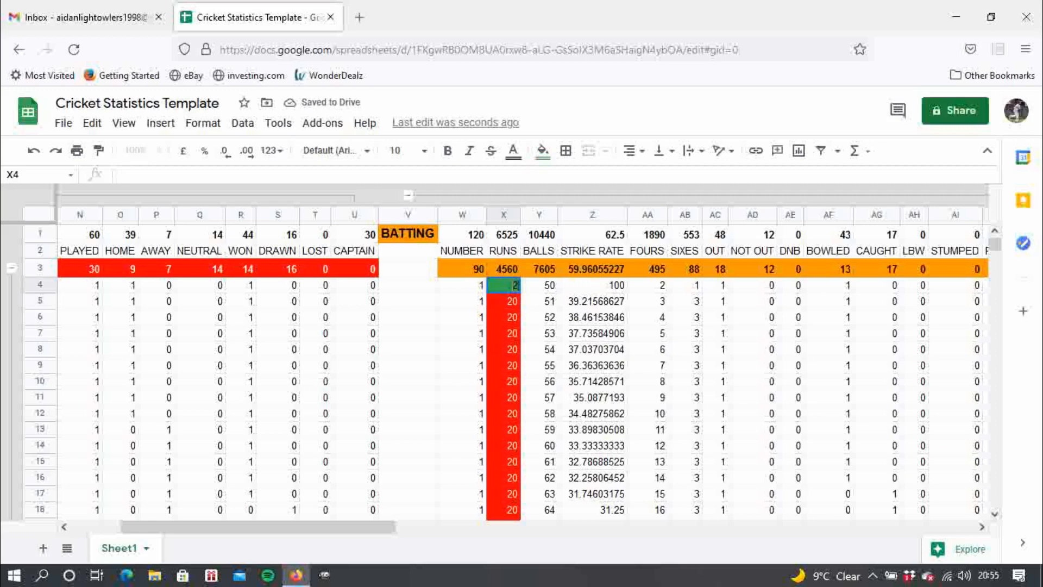
pyautogui.press('Return')
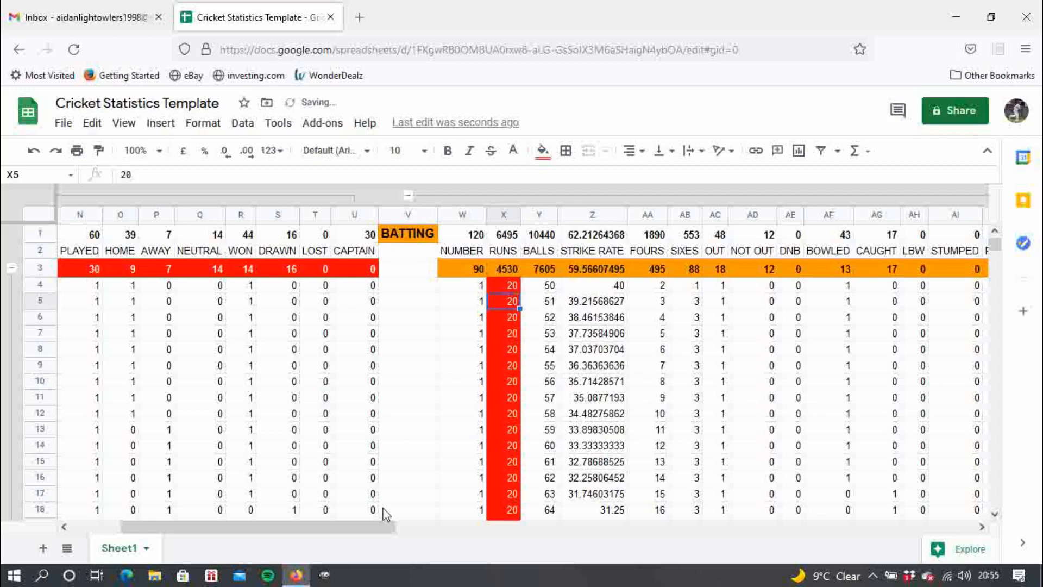
# Start a conditional formatting rule for the PLAYED column with the range N4:N1000
pyautogui.moveTo(360, 525); pyautogui.dragTo(315, 517)
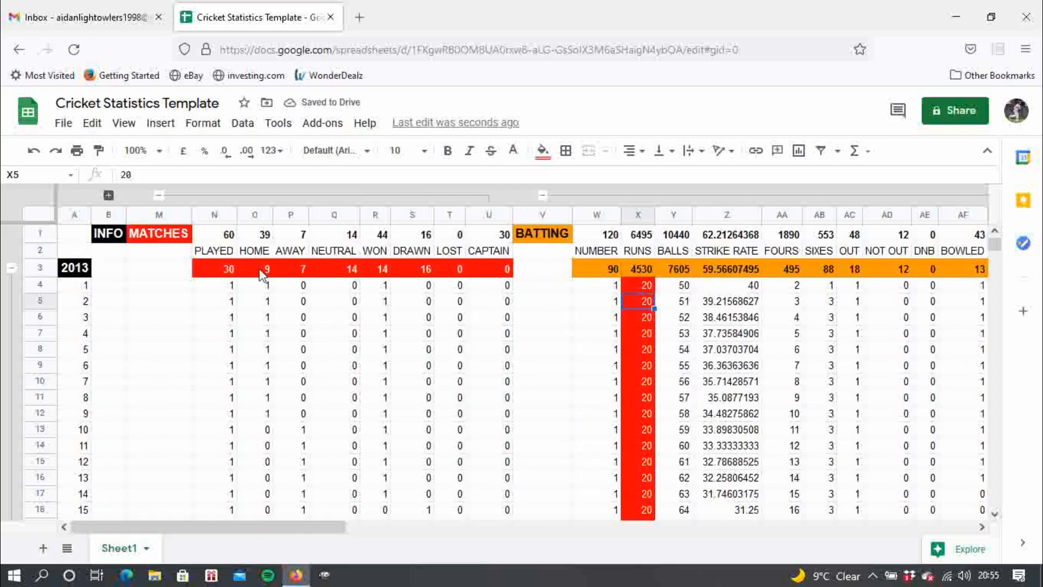
pyautogui.click(215, 217)
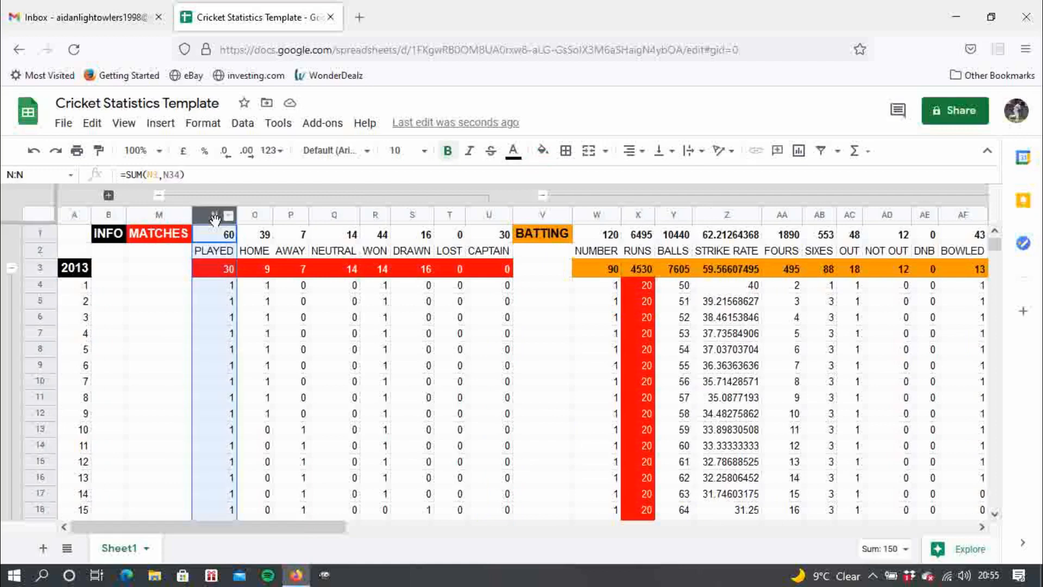
pyautogui.click(202, 122)
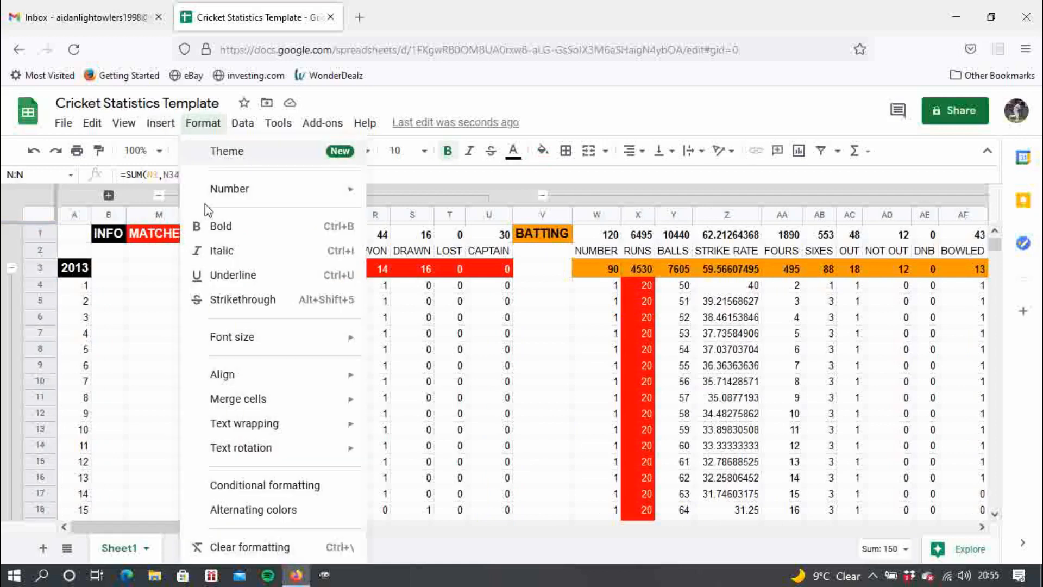
pyautogui.click(264, 485)
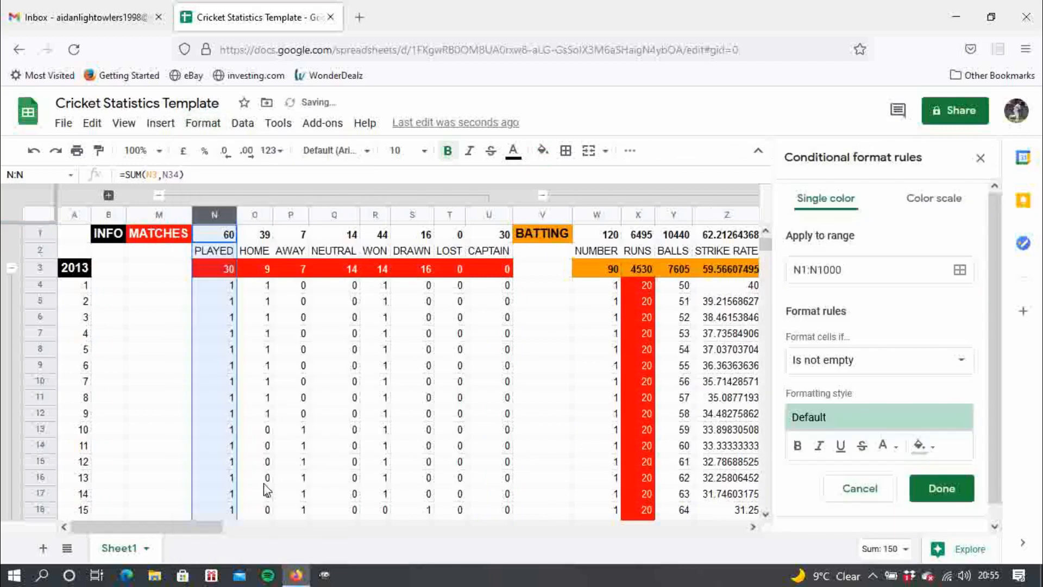
pyautogui.click(805, 271)
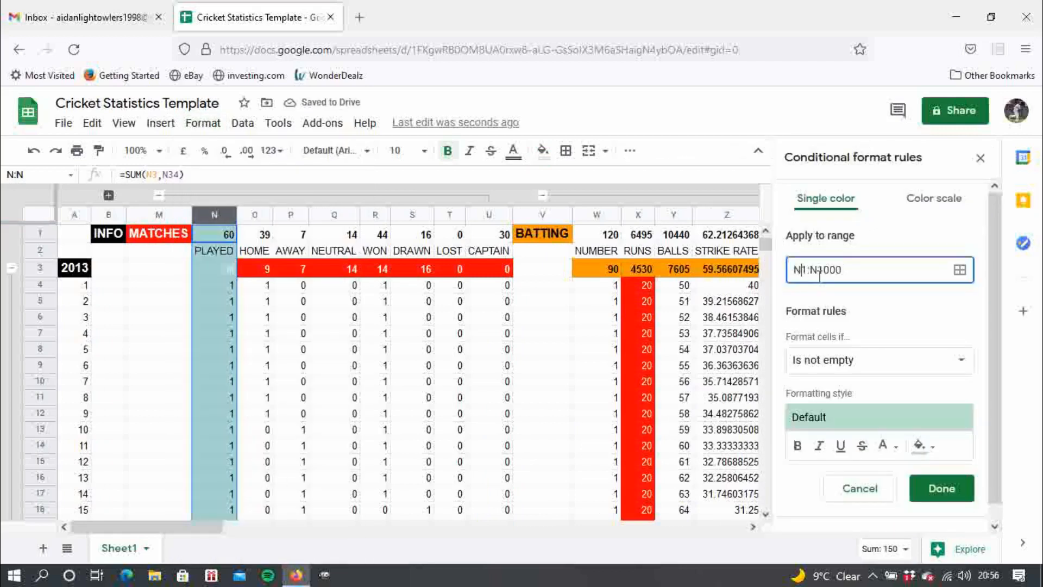
pyautogui.press('BackSpace')
pyautogui.write('4')
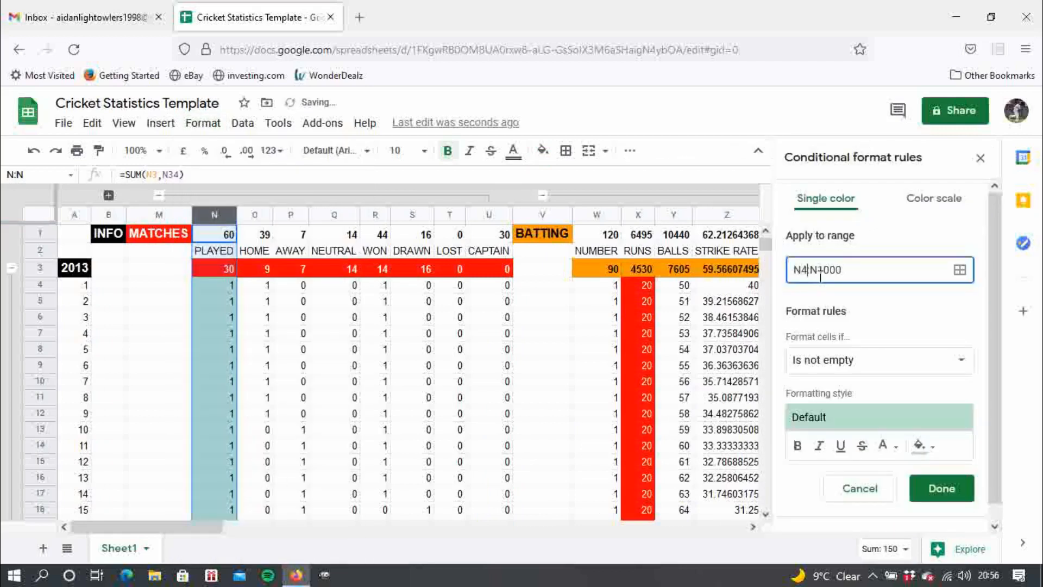
# Set the PLAYED rule's condition to greater than or equal to 1
pyautogui.click(858, 361)
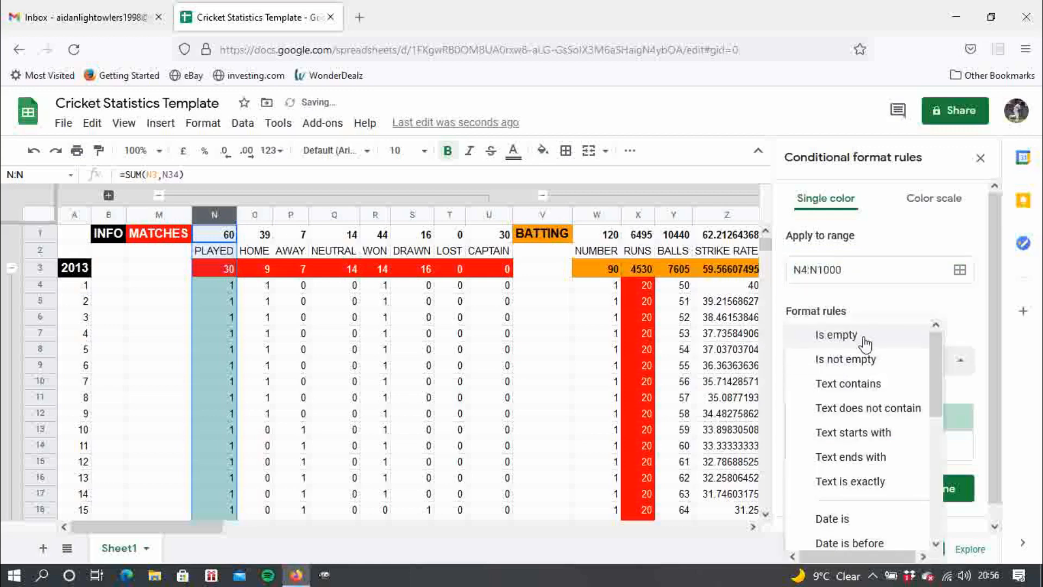
pyautogui.moveTo(935, 380); pyautogui.dragTo(944, 334)
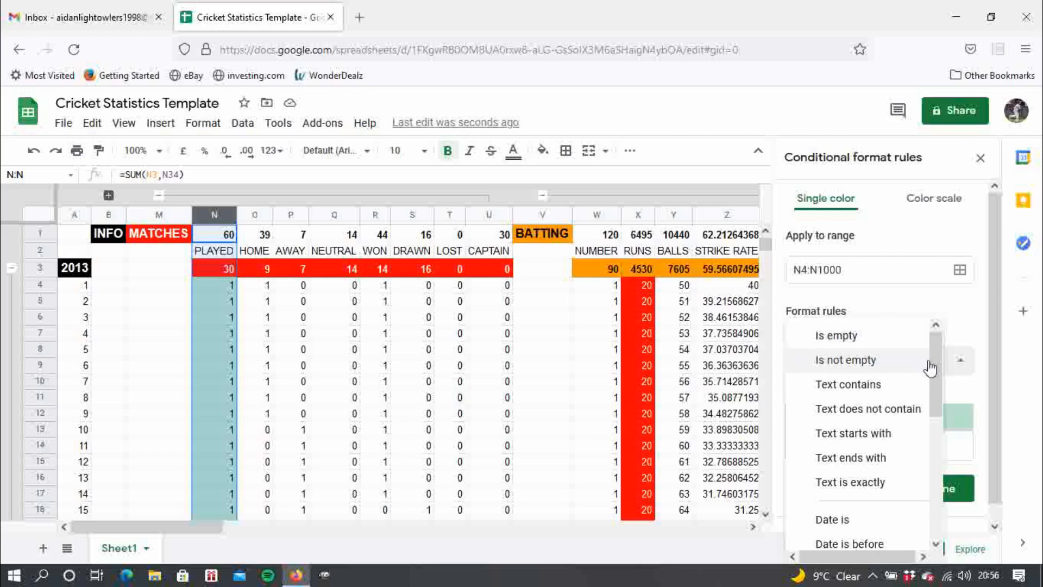
pyautogui.moveTo(936, 363); pyautogui.dragTo(941, 462)
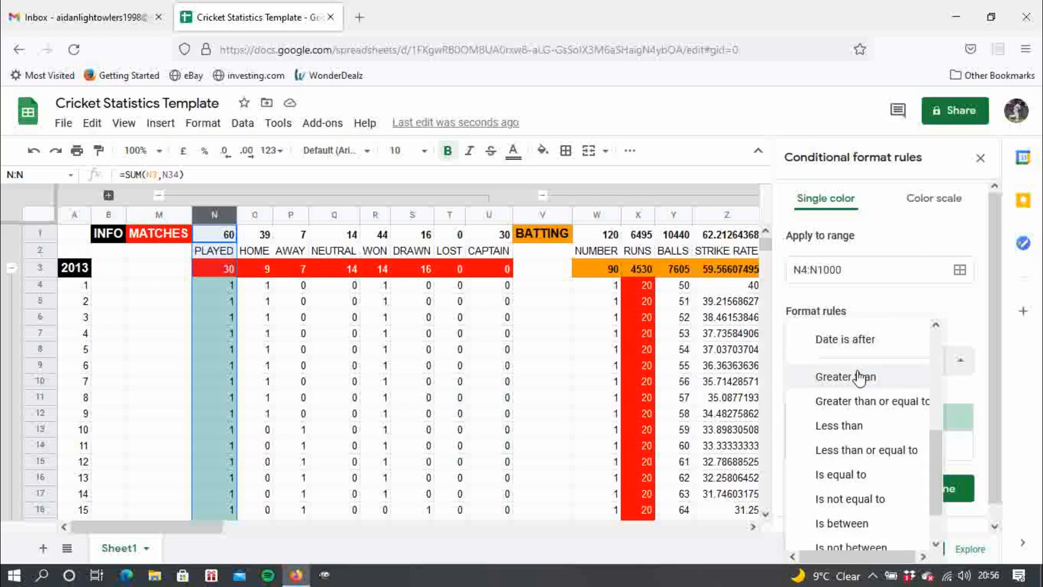
pyautogui.click(848, 402)
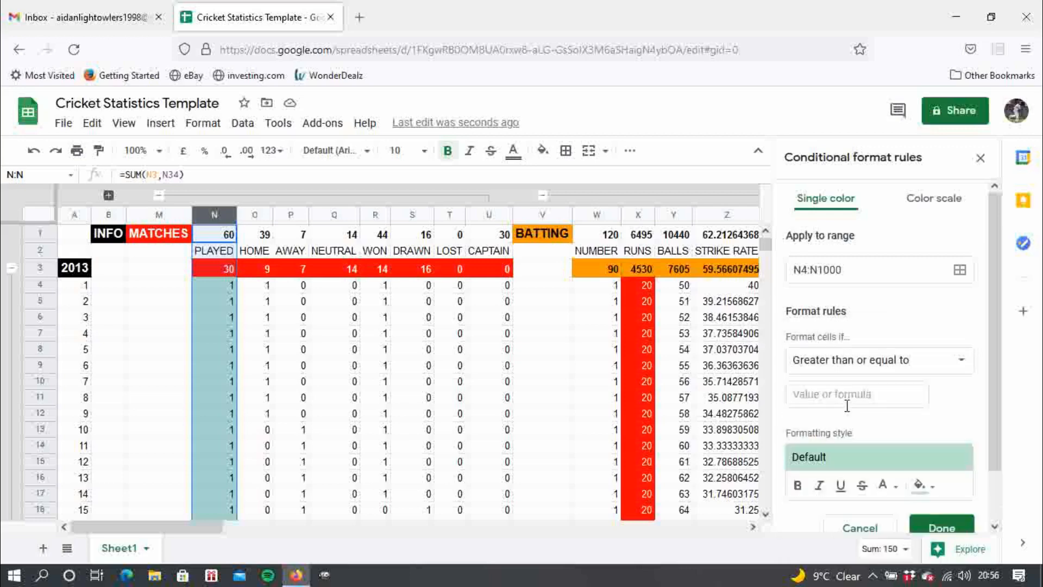
pyautogui.click(835, 398)
pyautogui.write('1')
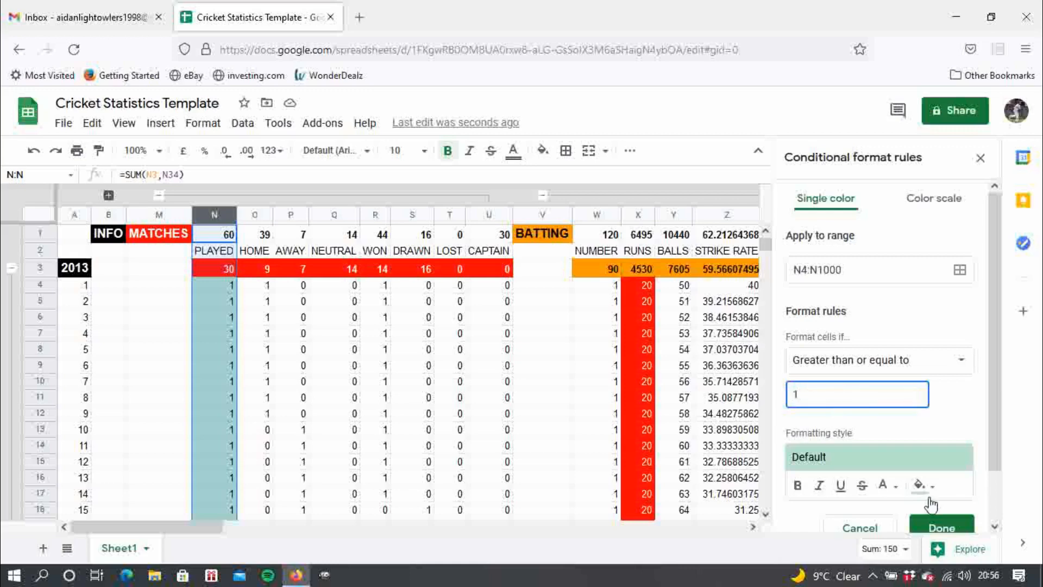
# Give the PLAYED column's conditional formatting rule a green fill with black text, then save the rule and close the rule settings
pyautogui.click(925, 494)
pyautogui.click(888, 486)
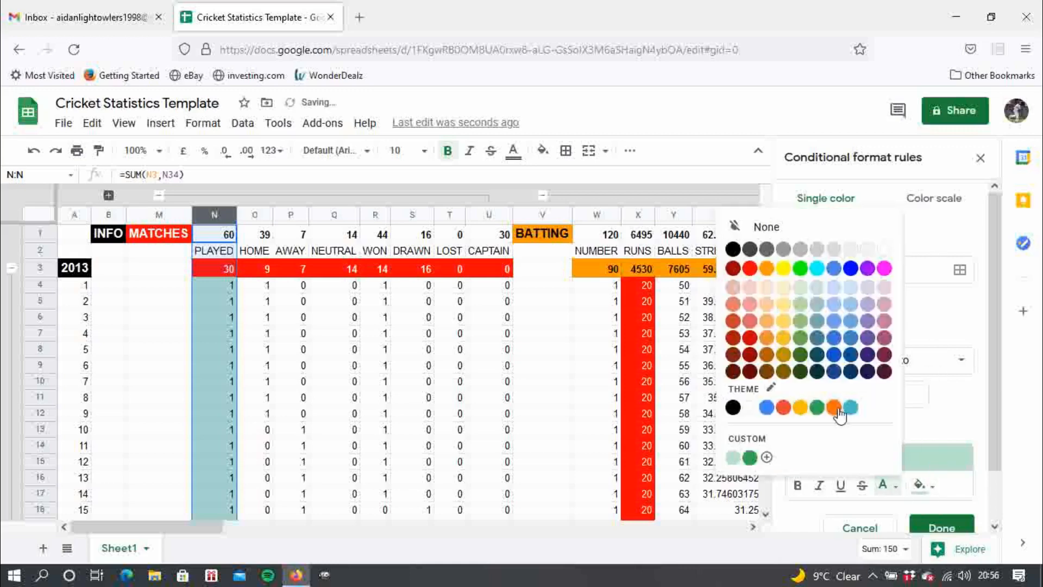
pyautogui.click(817, 408)
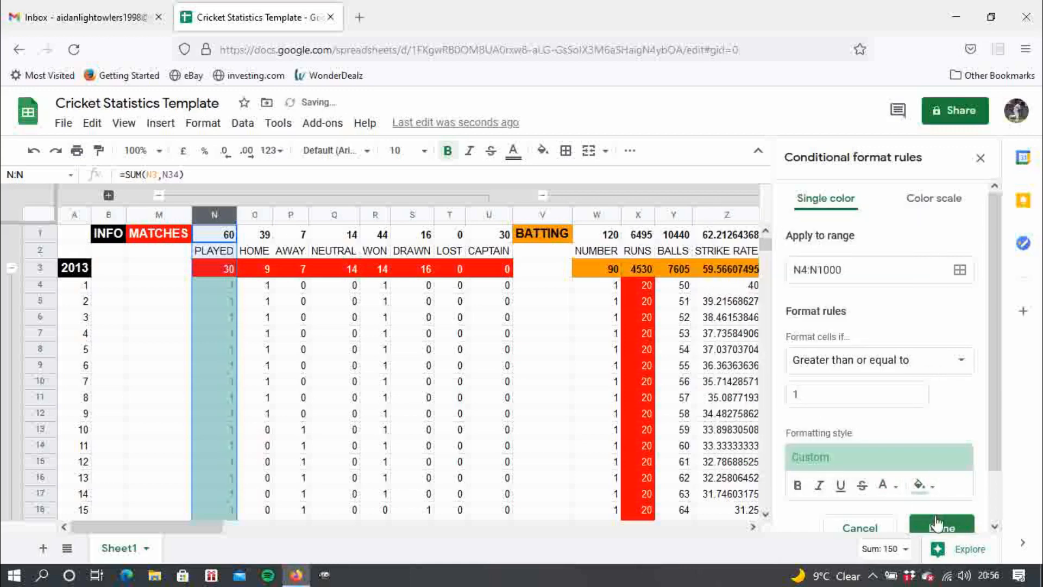
pyautogui.click(919, 485)
pyautogui.click(854, 407)
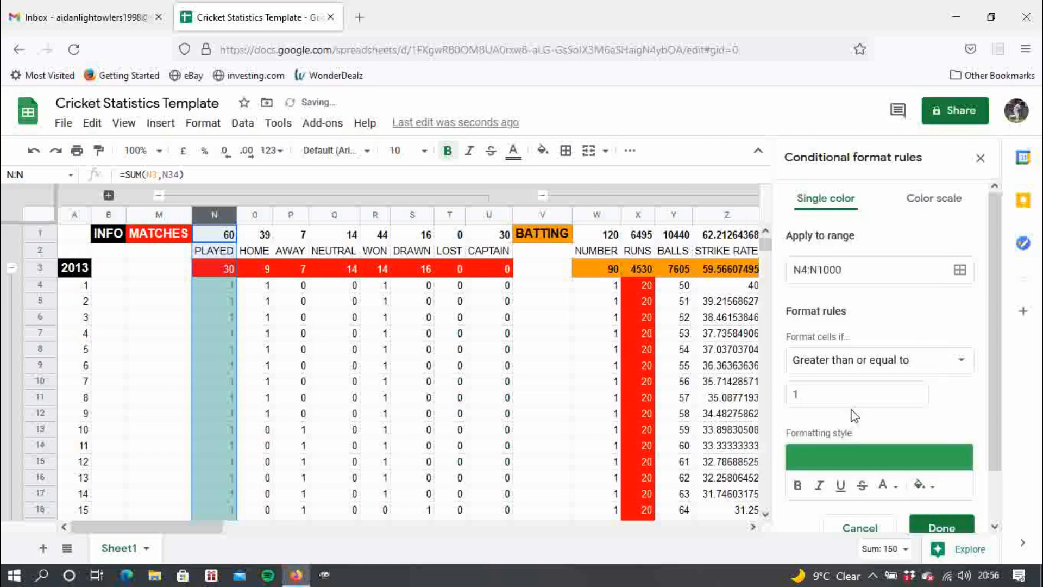
pyautogui.click(886, 485)
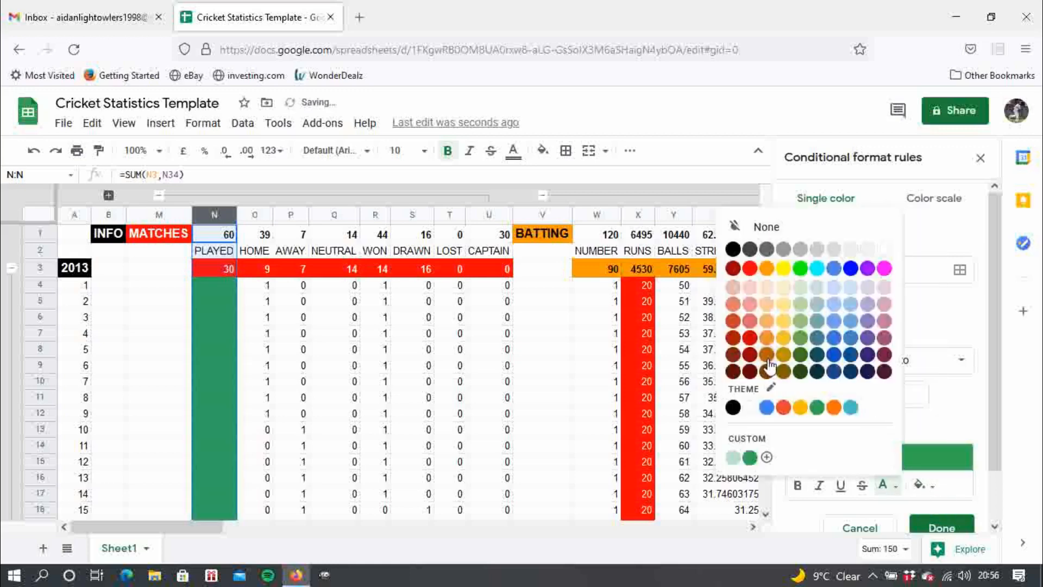
pyautogui.click(738, 407)
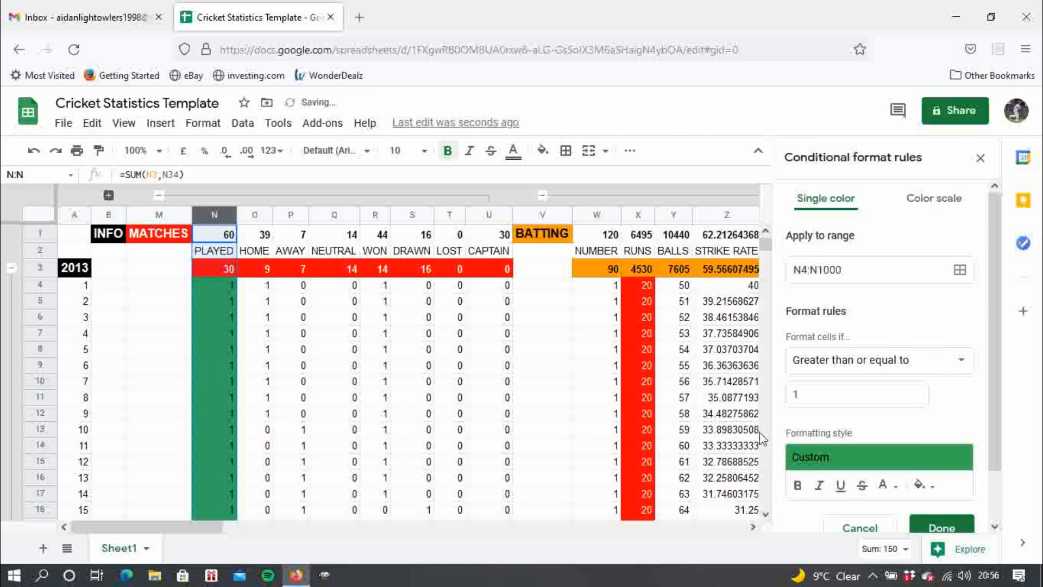
pyautogui.click(964, 528)
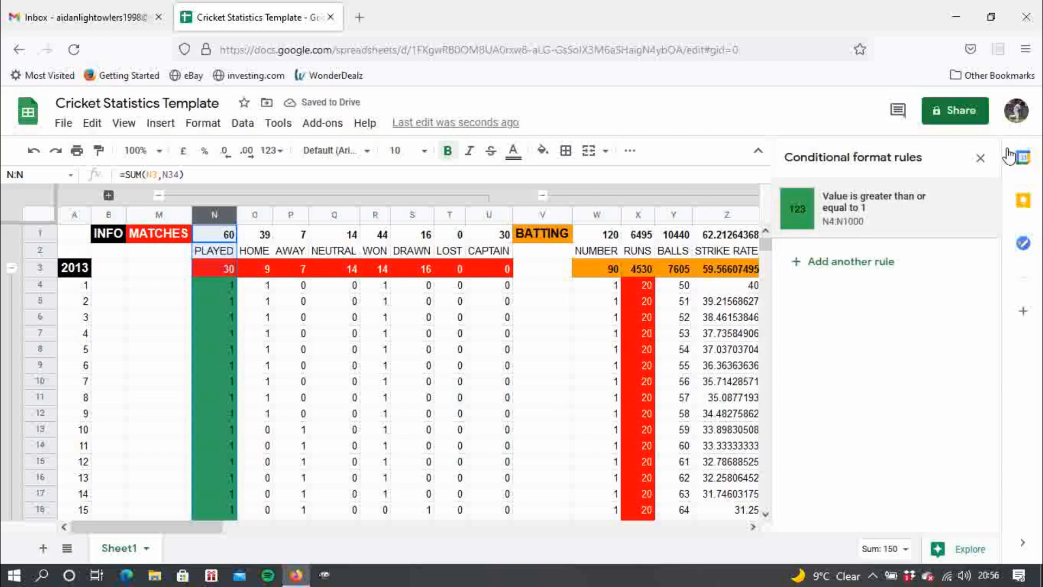
pyautogui.click(980, 158)
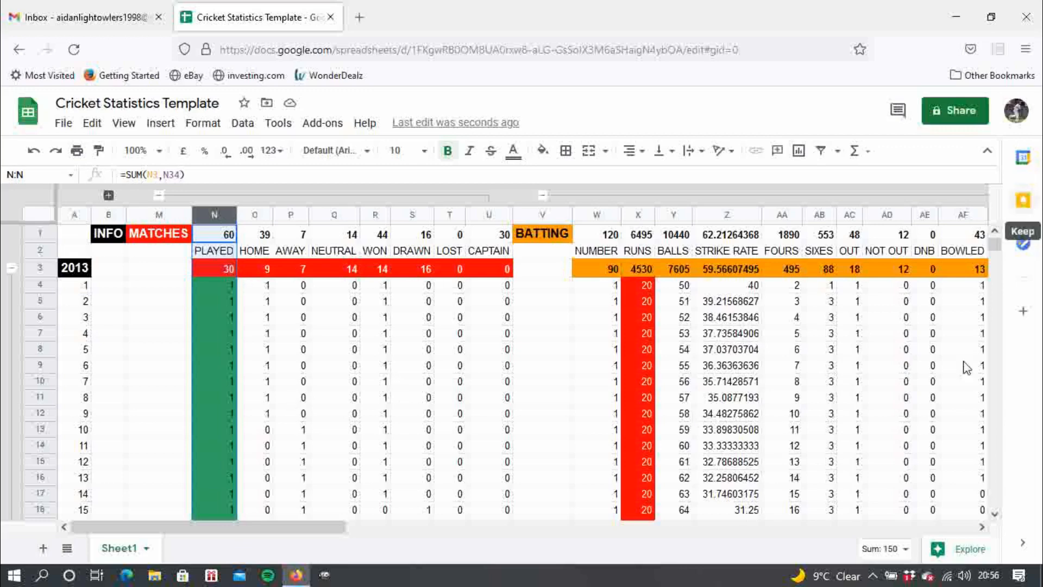
# Collapse the BATTING, BOWLING, FIELDING and MATCHES column groups and the 2013 row group
pyautogui.click(544, 196)
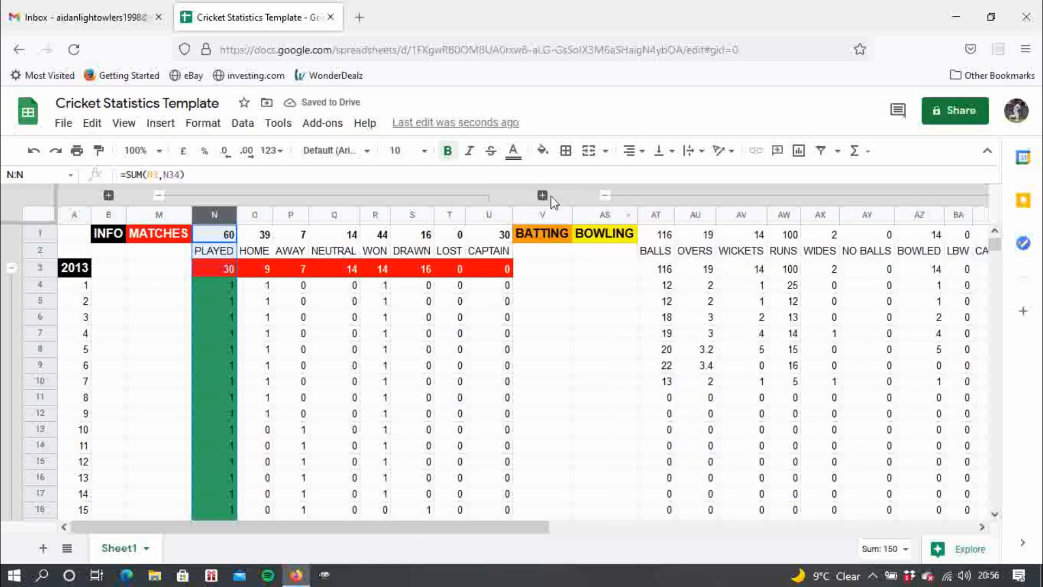
pyautogui.click(606, 195)
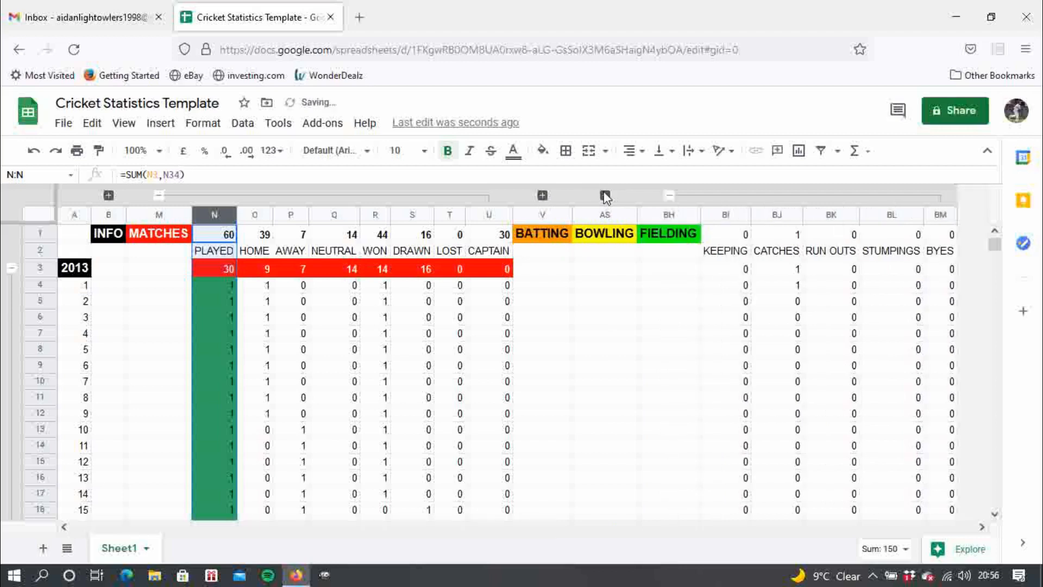
pyautogui.click(669, 195)
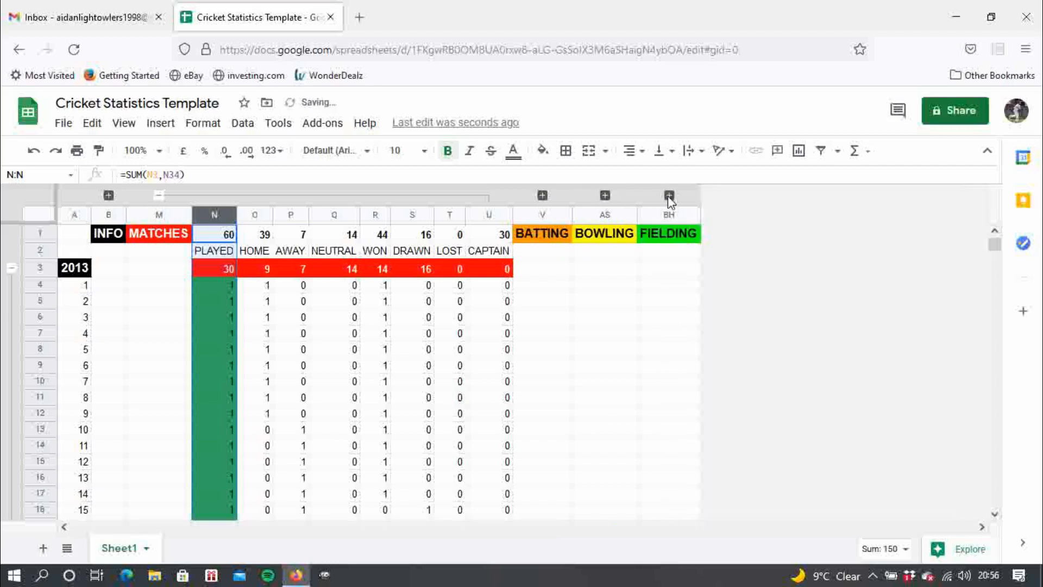
pyautogui.click(158, 195)
pyautogui.click(11, 268)
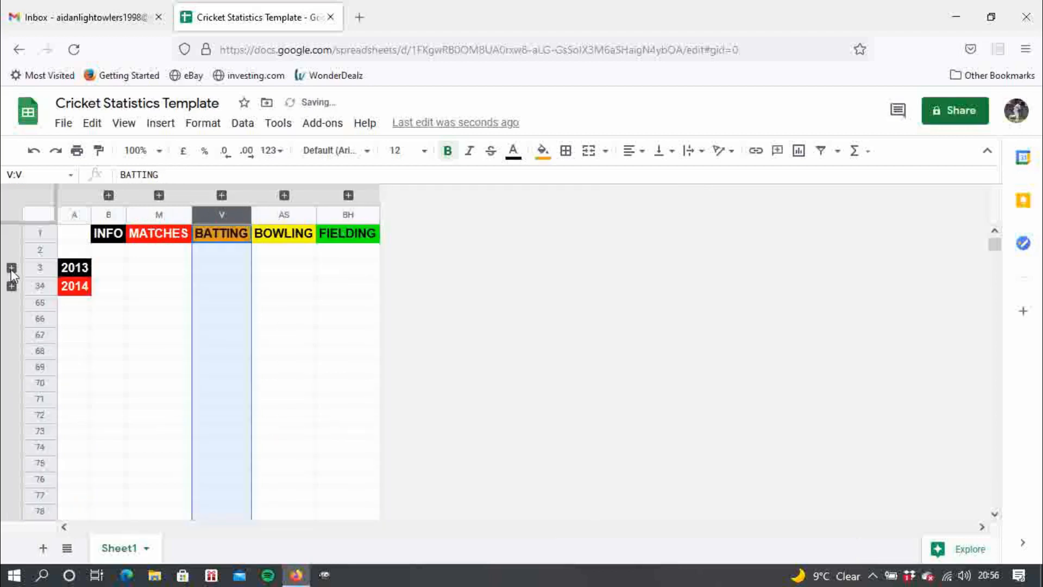
pyautogui.click(11, 285)
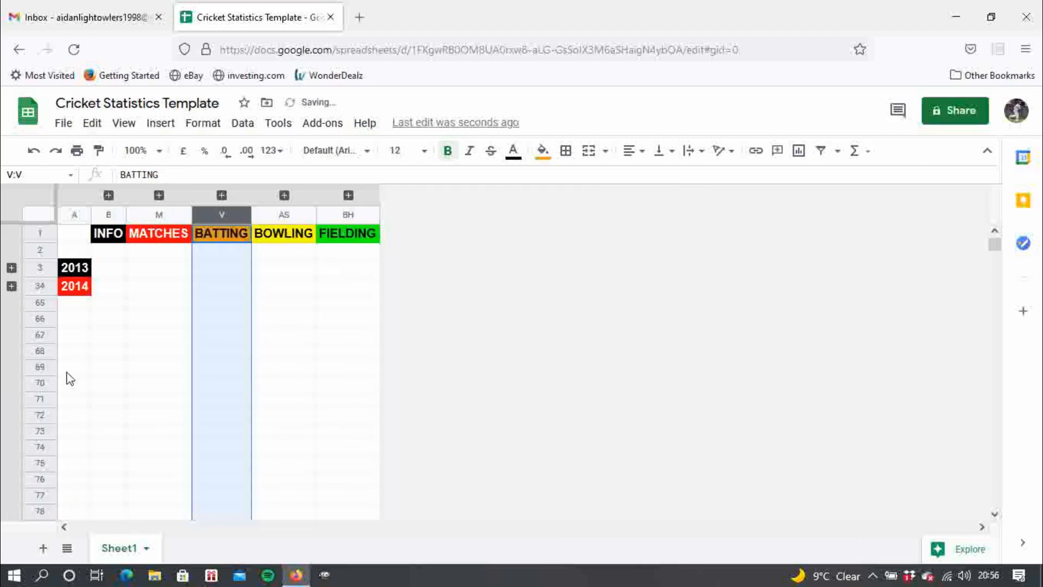
# Rename the statistics sheet from Sheet1 to Stats
pyautogui.doubleClick(130, 549)
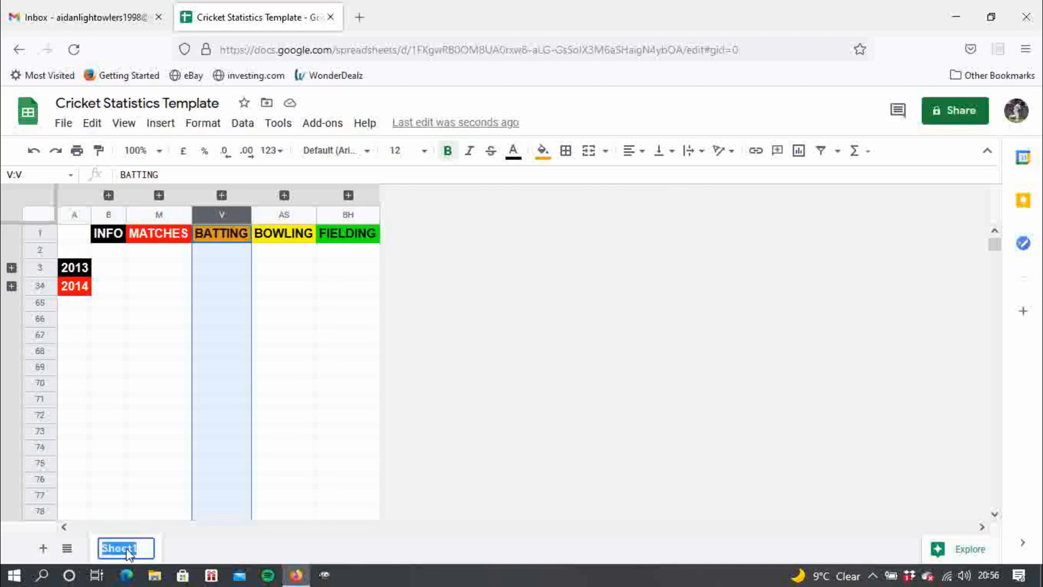
pyautogui.press('BackSpace')
pyautogui.write('Stats')
pyautogui.press('Return')
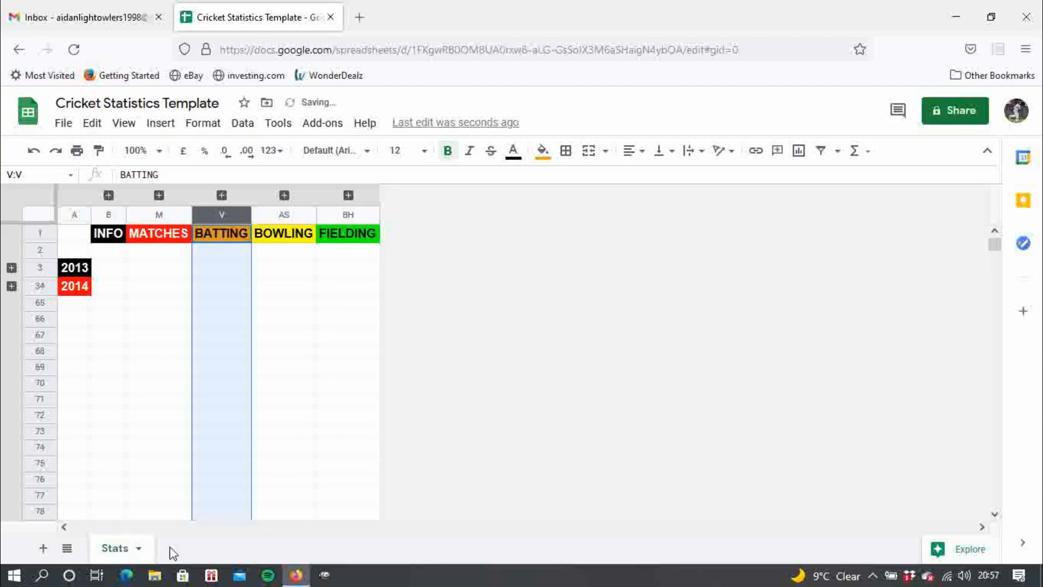
# Add a second sheet to the spreadsheet and name it Career
pyautogui.click(44, 549)
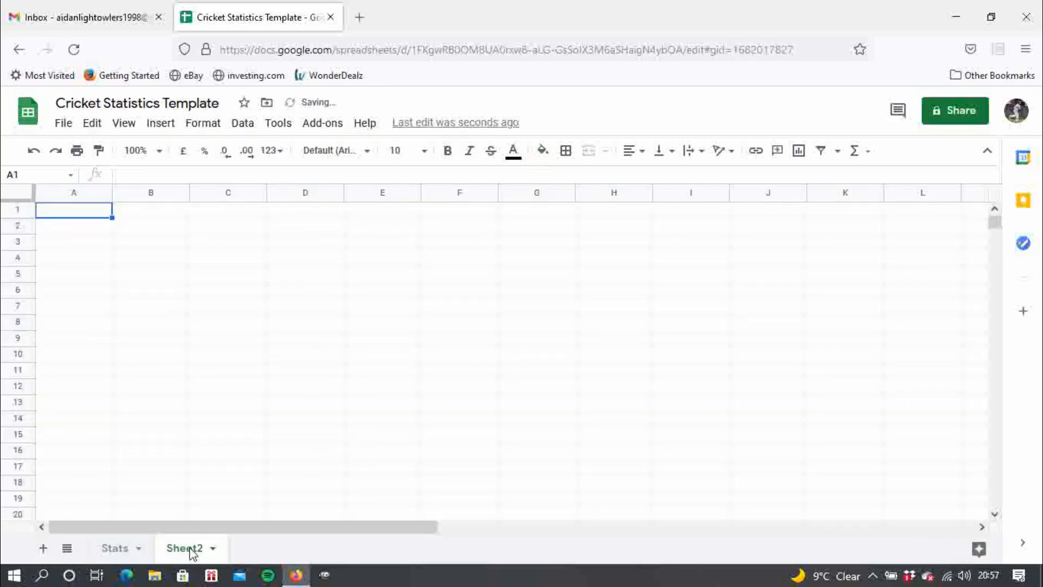
pyautogui.doubleClick(191, 548)
pyautogui.write('C')
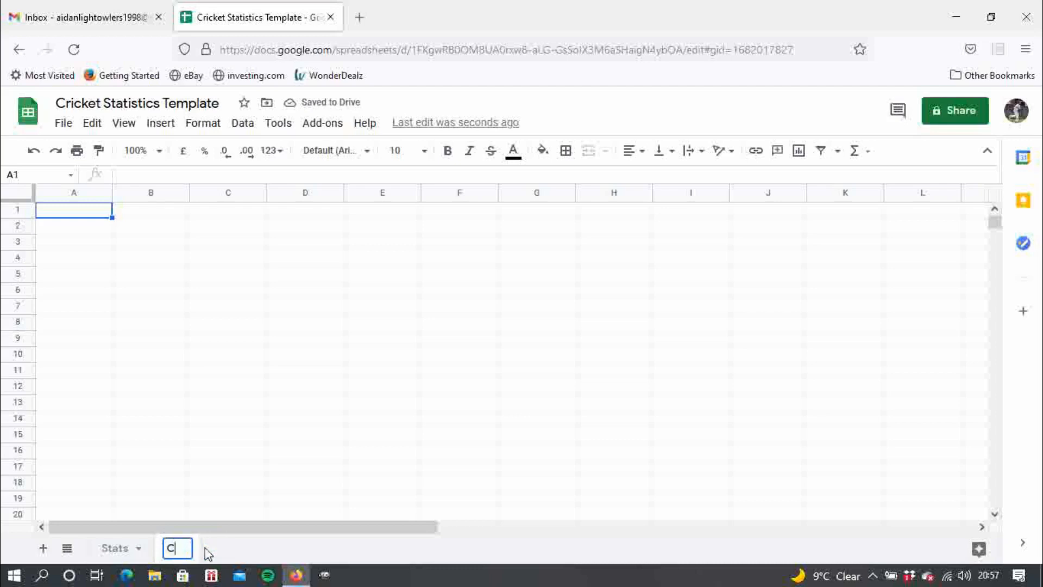
pyautogui.write('areer')
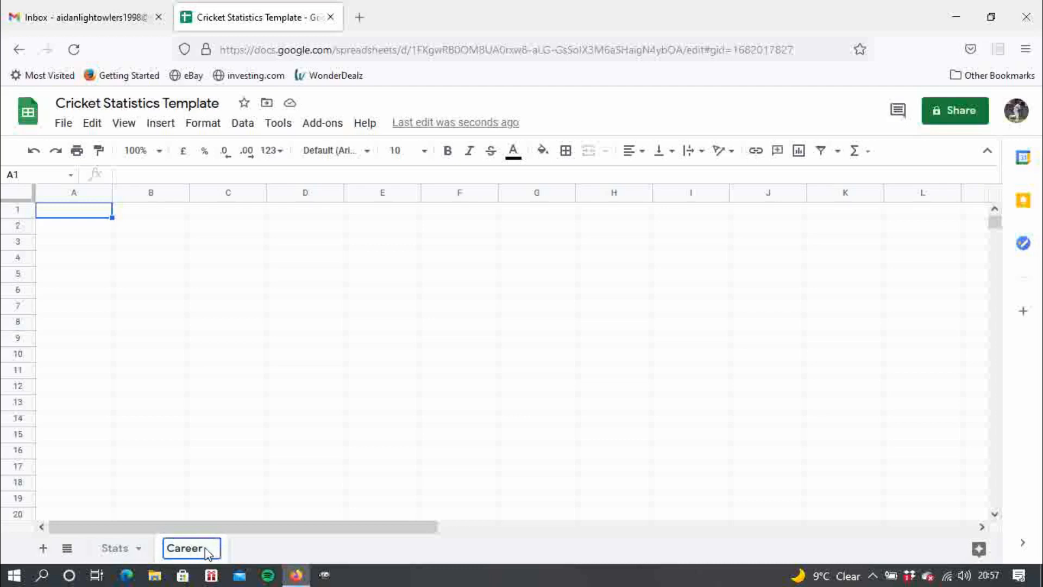
pyautogui.press('Return')
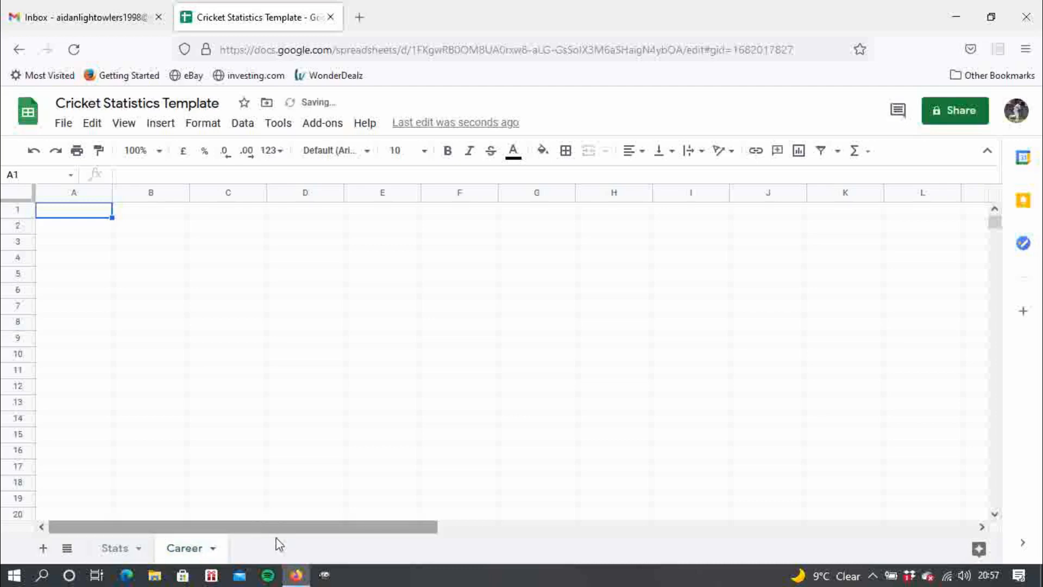
# Enter the heading MATCHES in cell A1 of the Career sheet
pyautogui.click(91, 215)
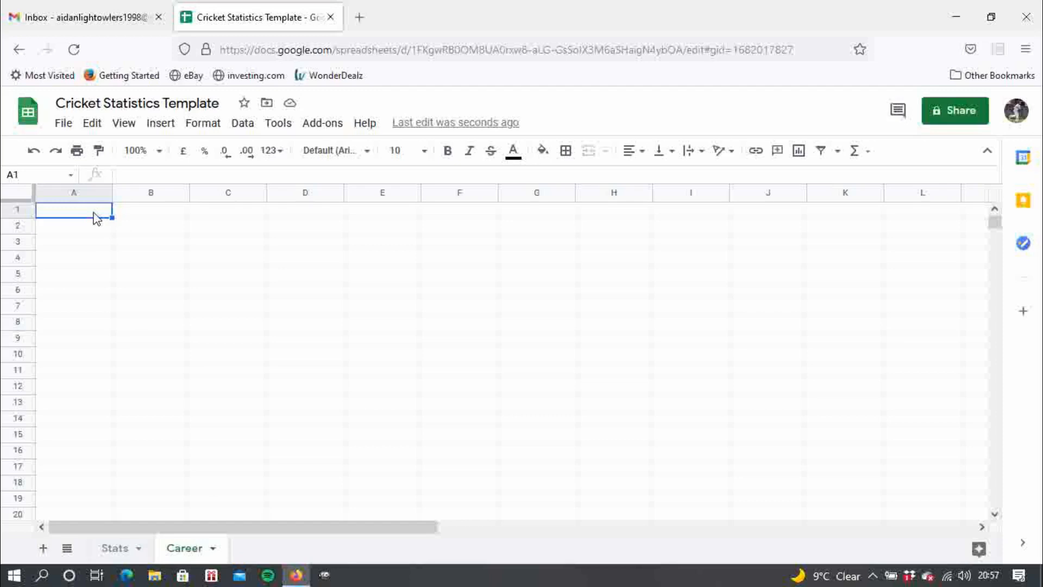
pyautogui.write('MA')
pyautogui.press('BackSpace')
pyautogui.write('A')
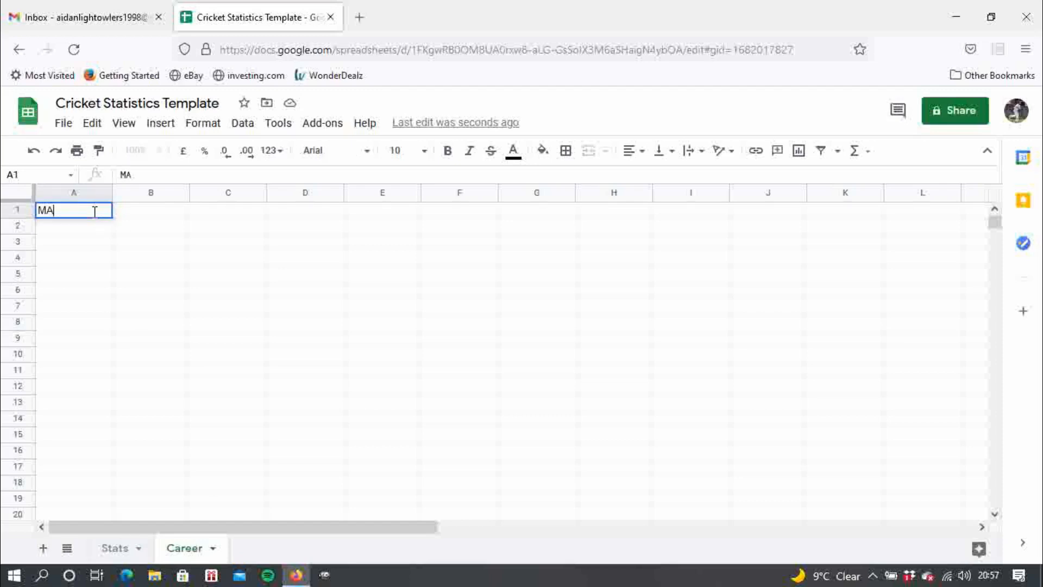
pyautogui.write('TCHES')
pyautogui.press('Return')
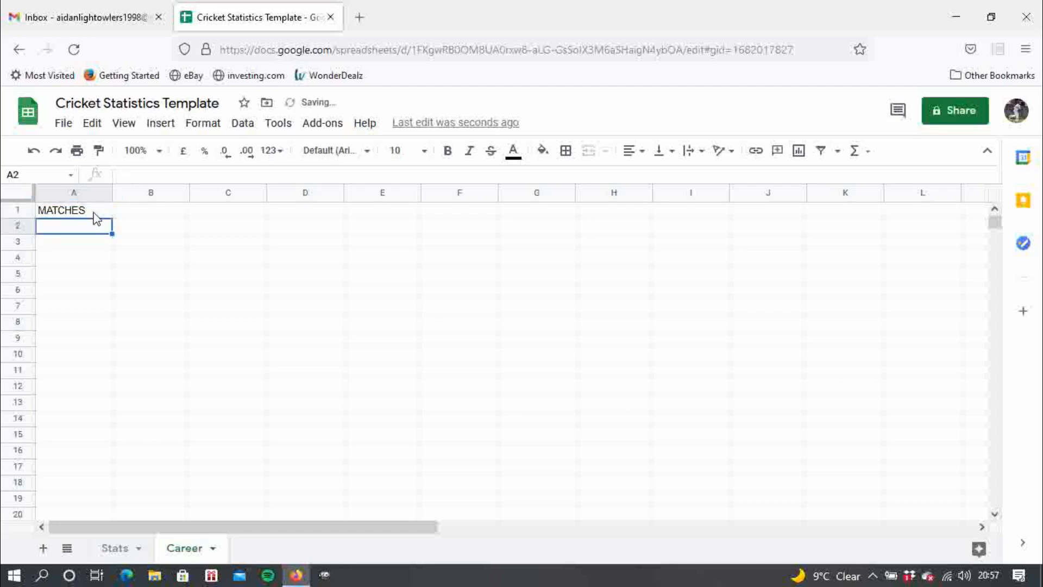
# List the match labels Played, Won, Drawn and Lost in cells A2 to A5, below the MATCHES heading
pyautogui.write('Played')
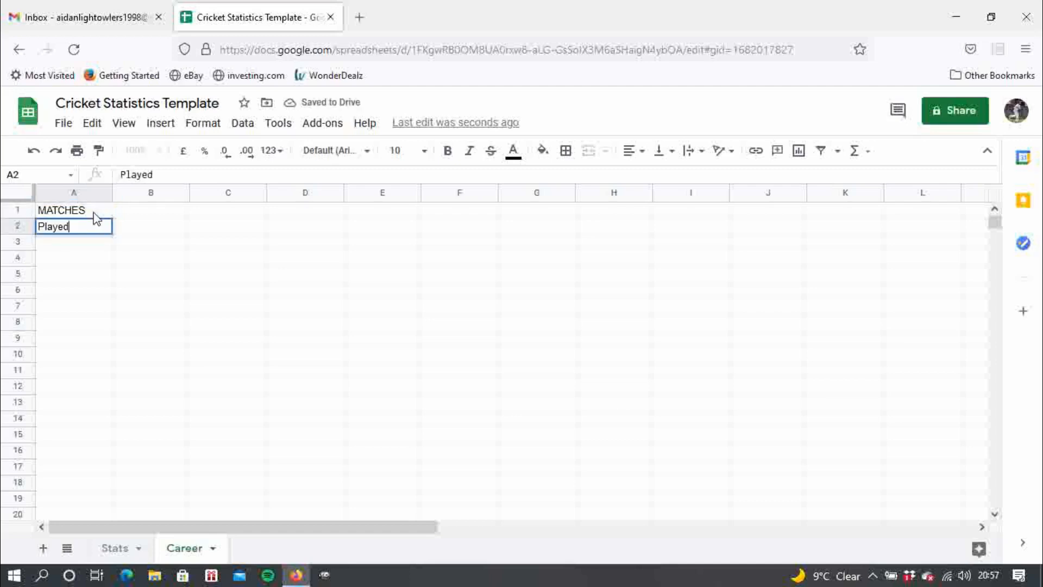
pyautogui.press('Return')
pyautogui.write('Won')
pyautogui.press('Return')
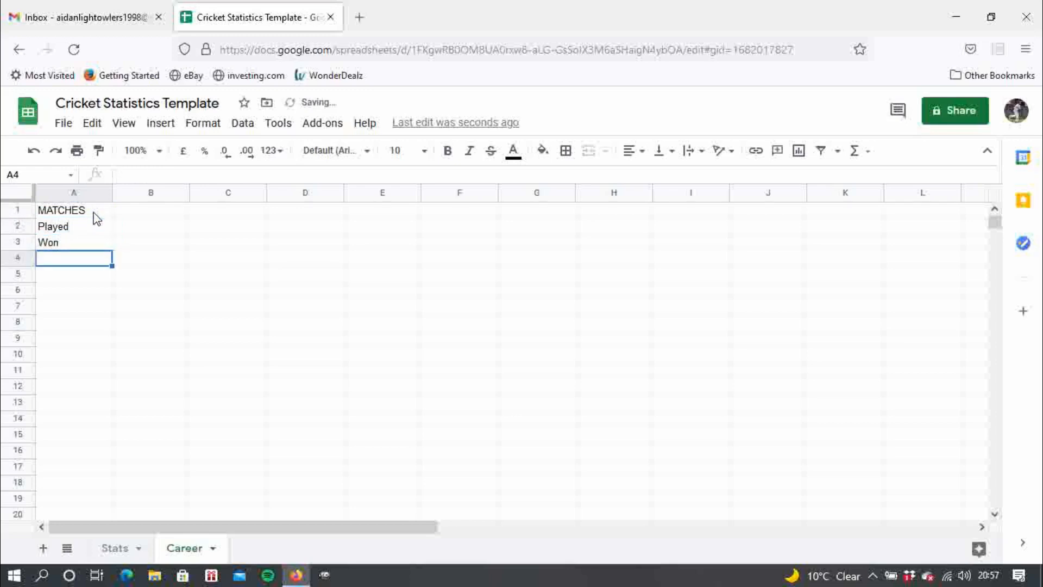
pyautogui.write('Drawn')
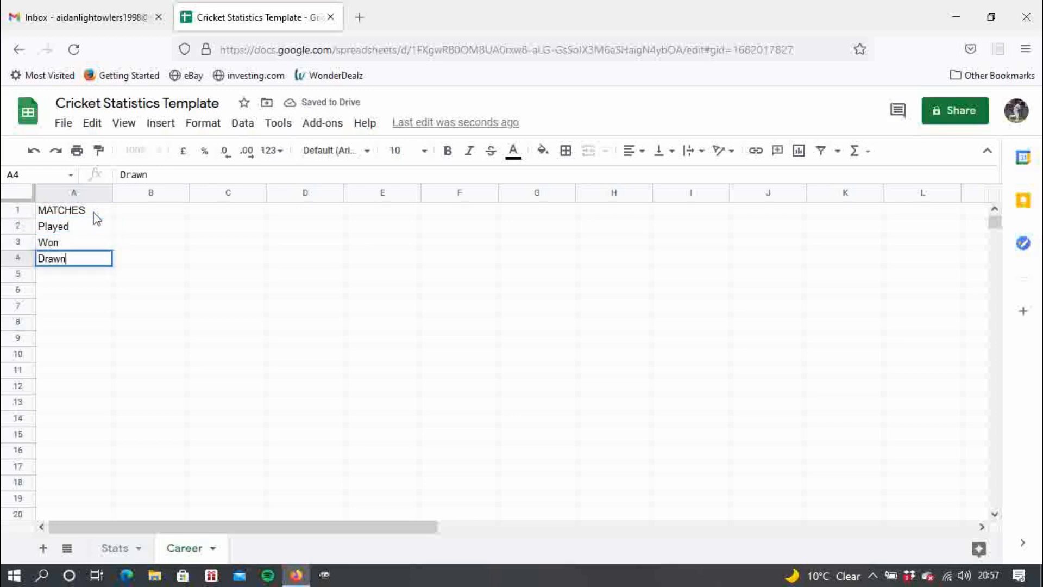
pyautogui.press('Return')
pyautogui.write('Lost')
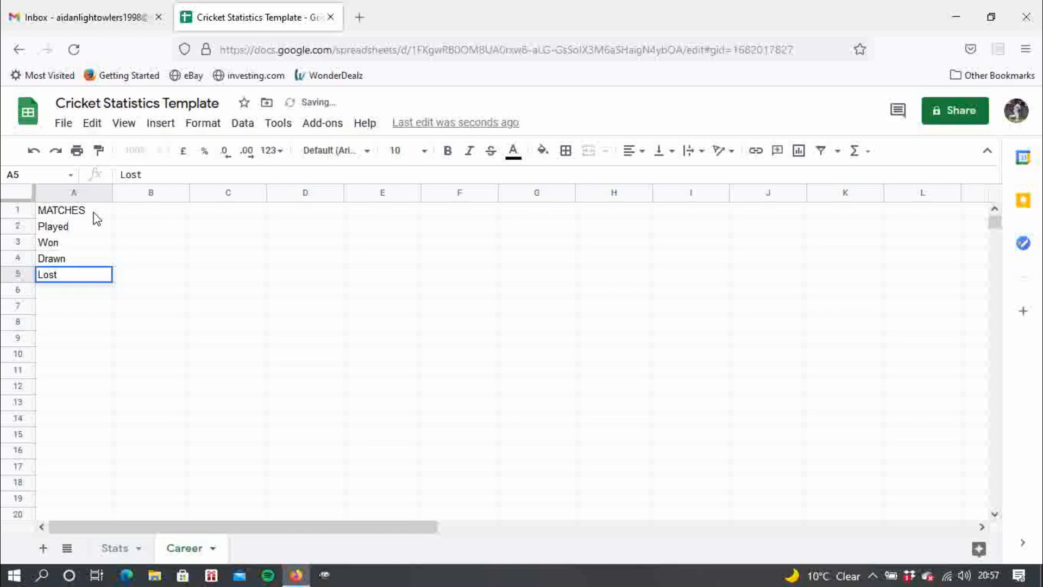
pyautogui.press('Return')
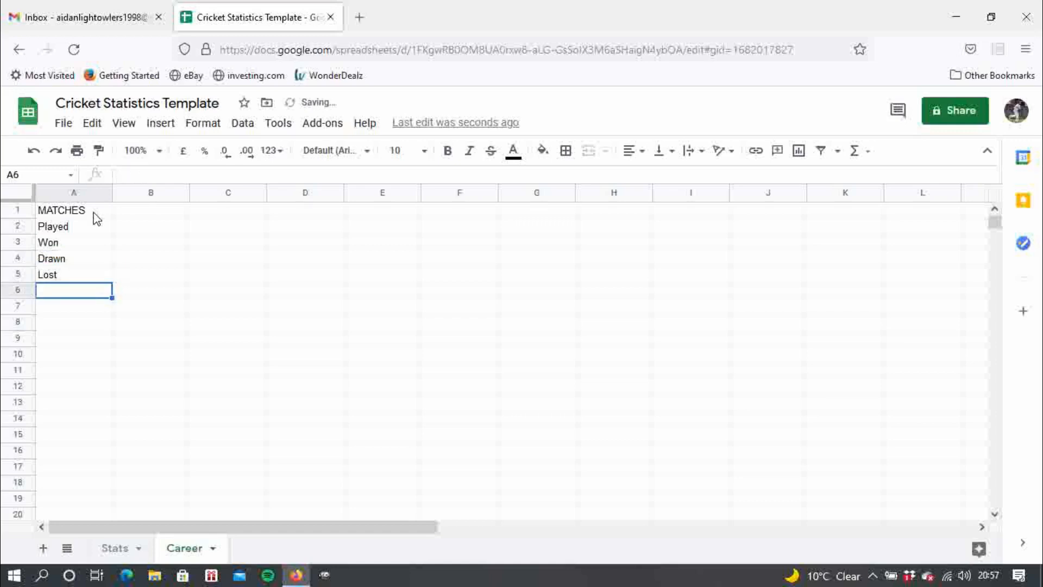
pyautogui.write('BATII')
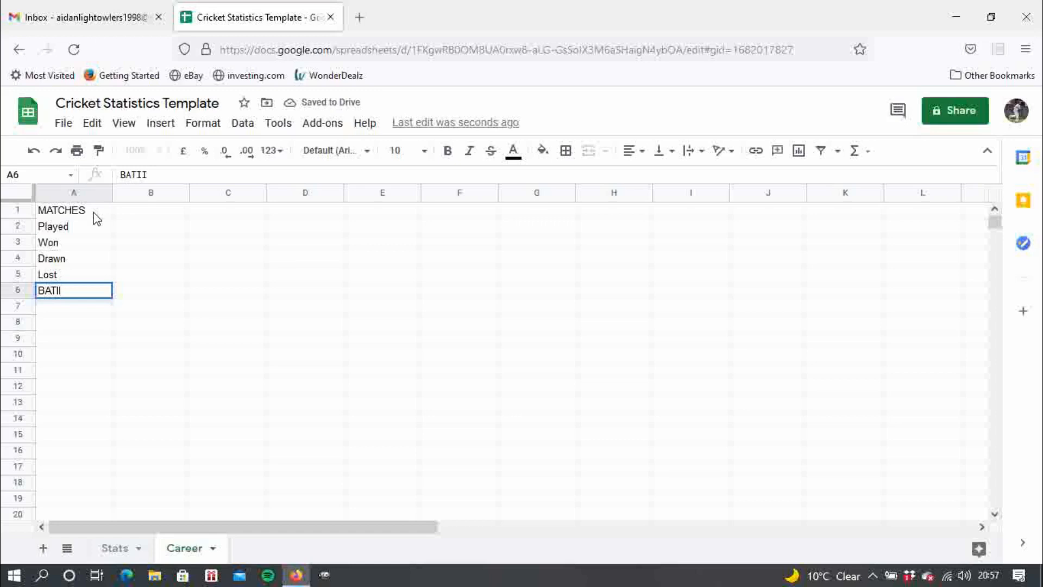
pyautogui.hotkey('shift', 'Up')
pyautogui.press('Delete')
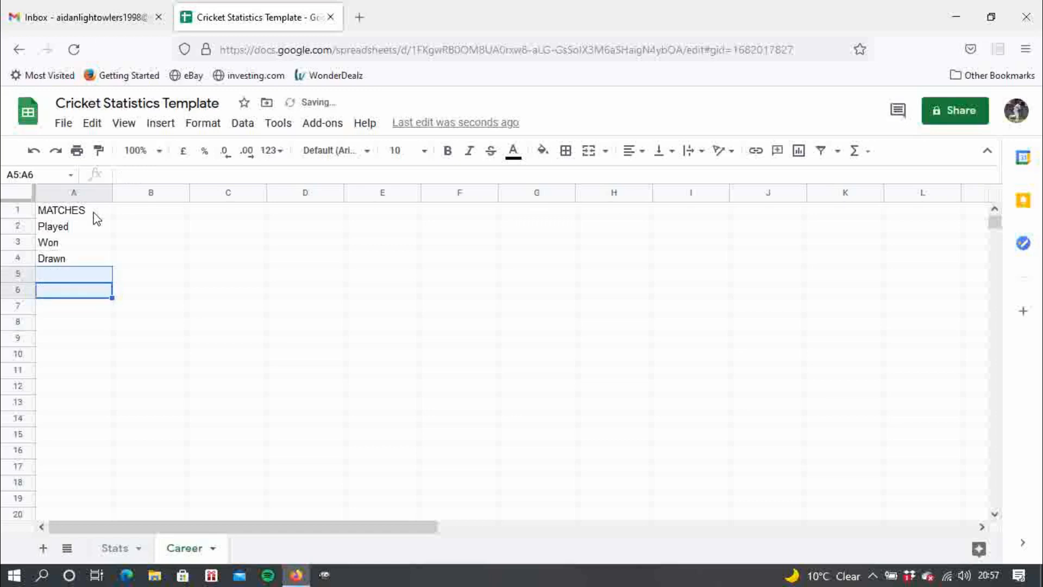
pyautogui.click(65, 276)
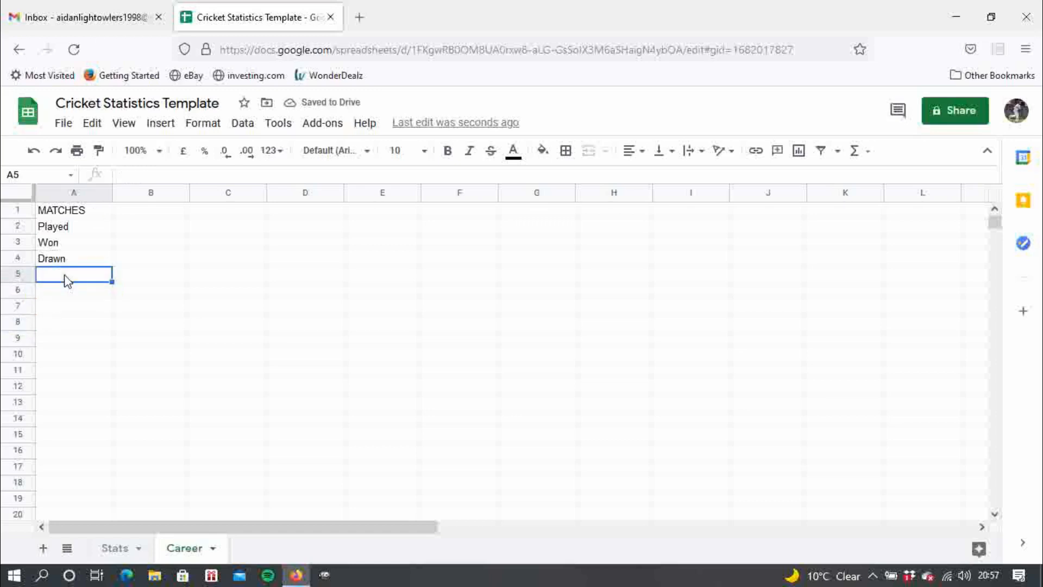
pyautogui.write('Lost')
pyautogui.press('Return')
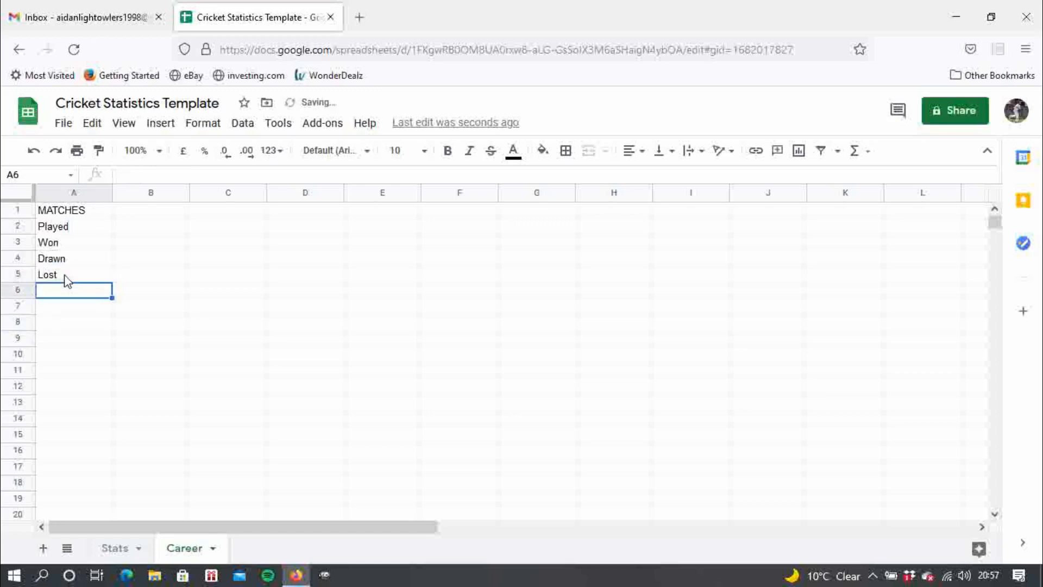
# Enter the heading BATTING in cell A6 of the Career sheet, with Innings, Runs and Top Score in A7 to A9
pyautogui.write('BATTING')
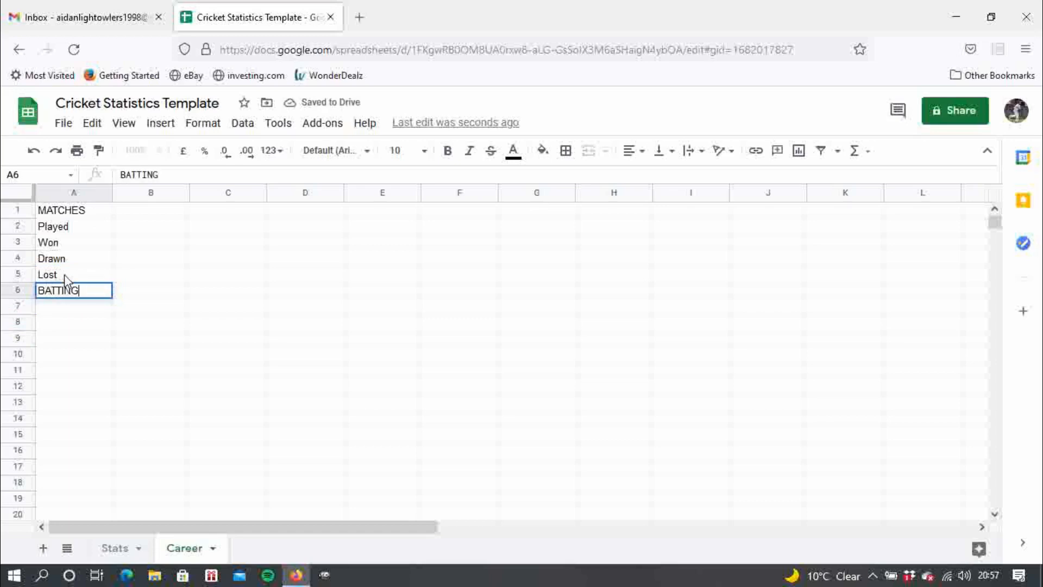
pyautogui.press('Return')
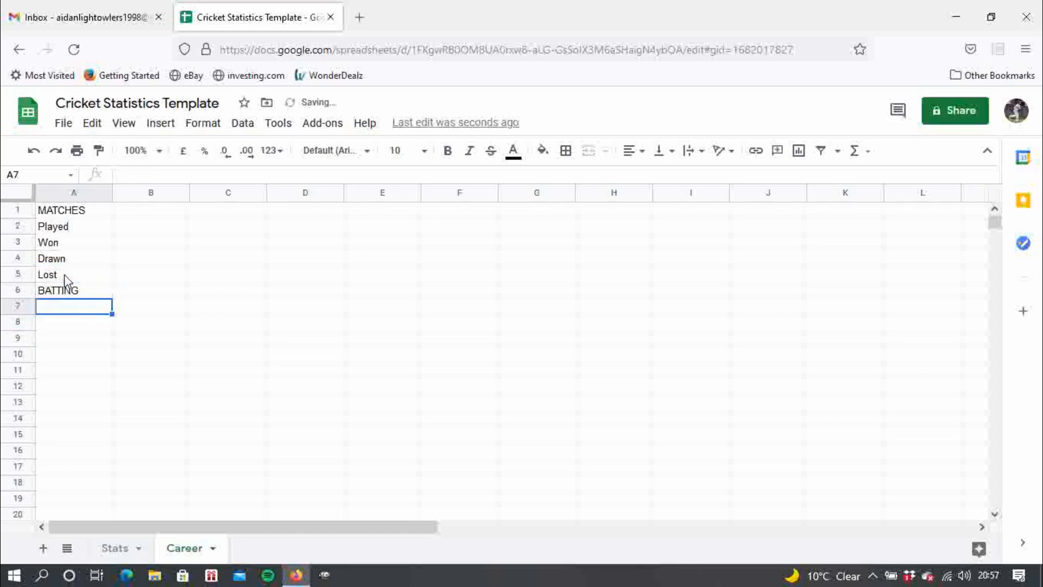
pyautogui.write('I')
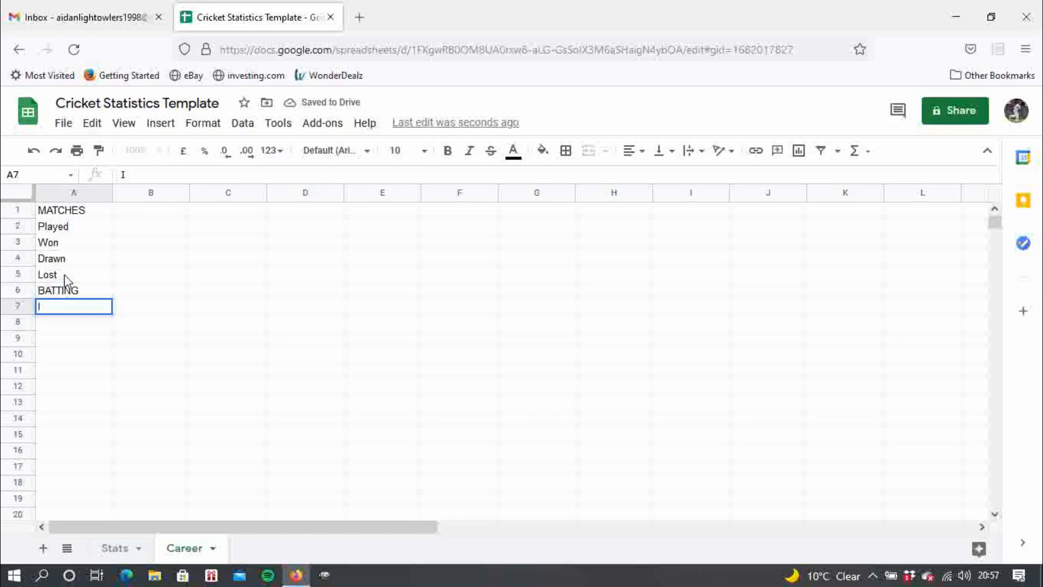
pyautogui.write('nnings')
pyautogui.press('Return')
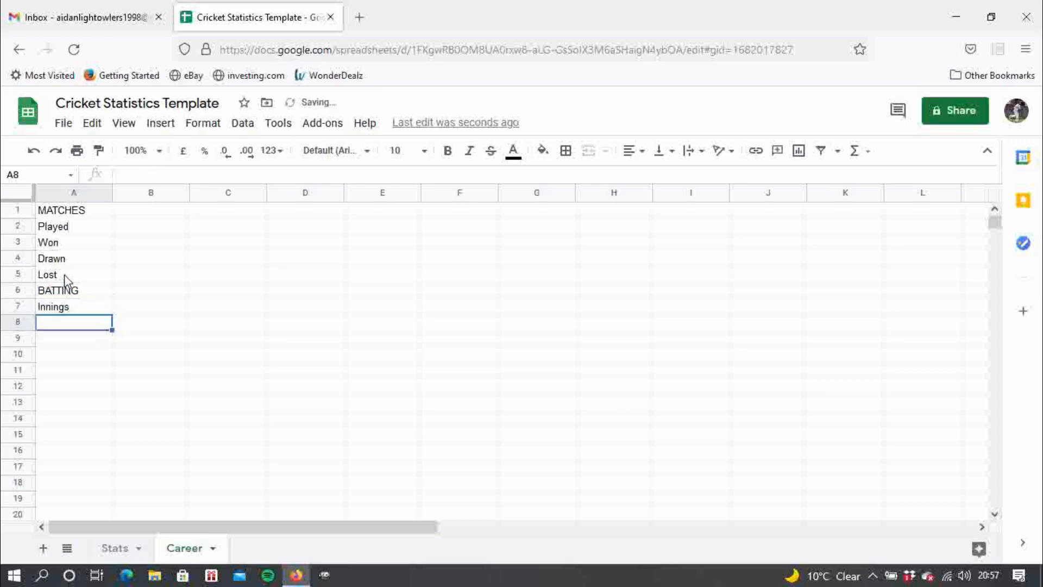
pyautogui.write('Runs')
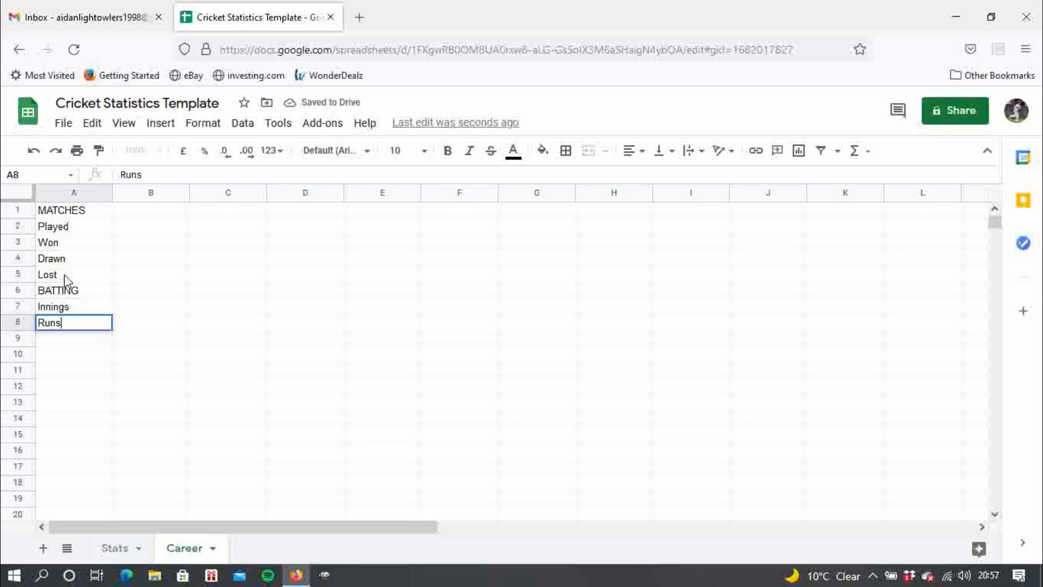
pyautogui.press('Return')
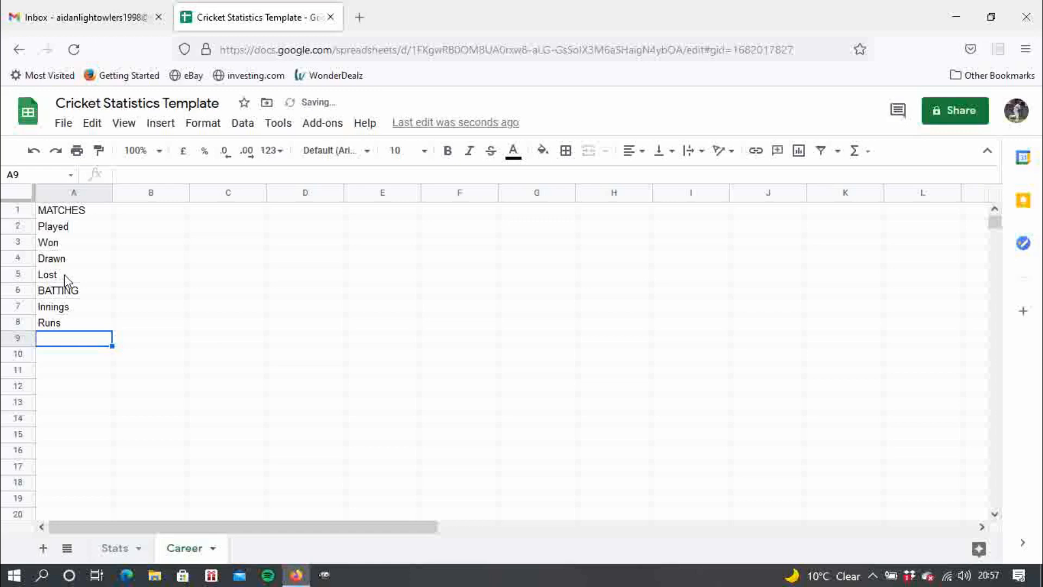
pyautogui.write('Top Sco')
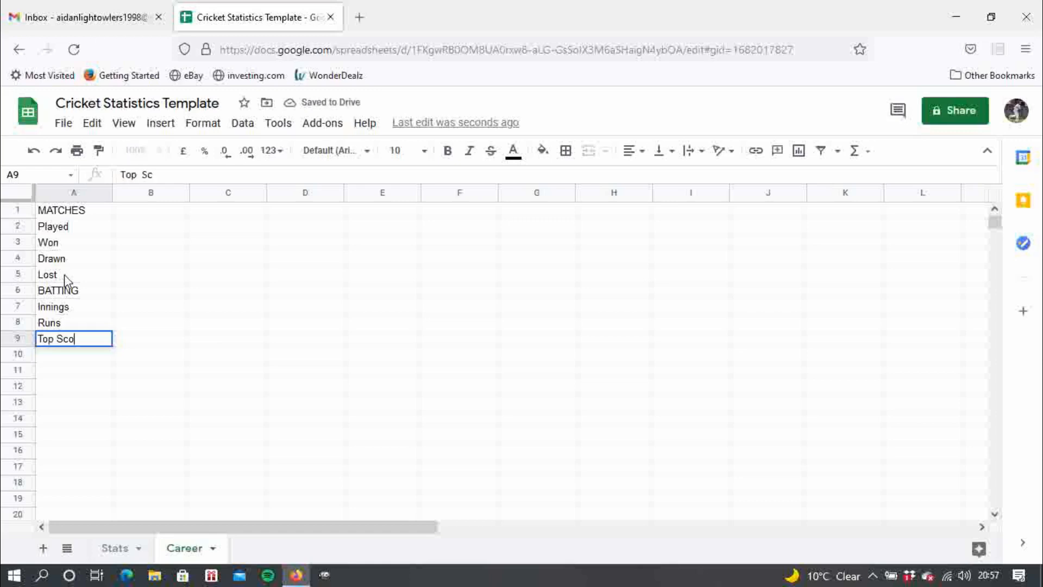
pyautogui.write('re')
pyautogui.press('Return')
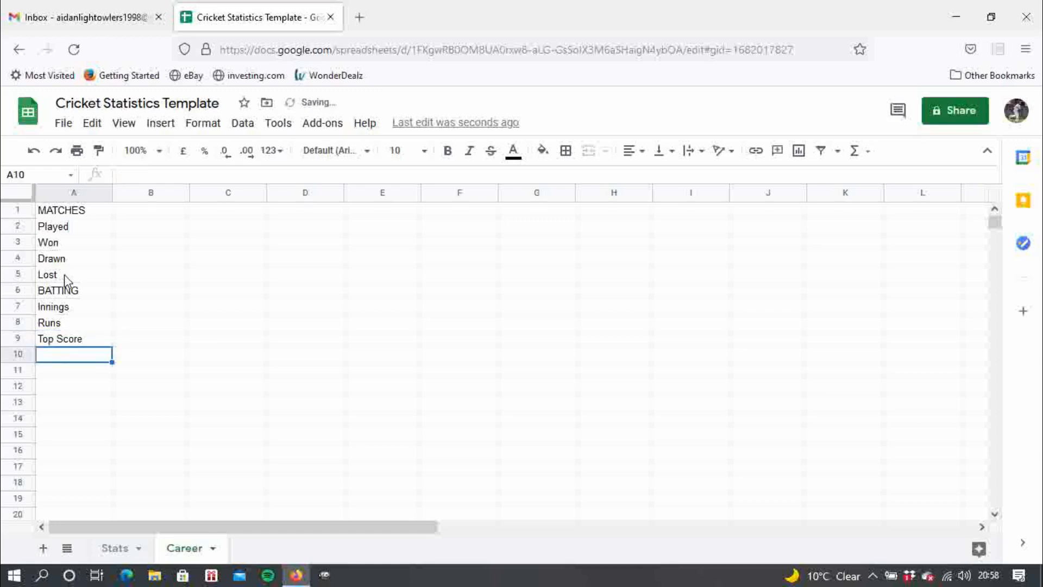
# Continue the batting labels with Fours, Sixes and Strike Rate in cells A10 to A12
pyautogui.write('Fours')
pyautogui.press('Return')
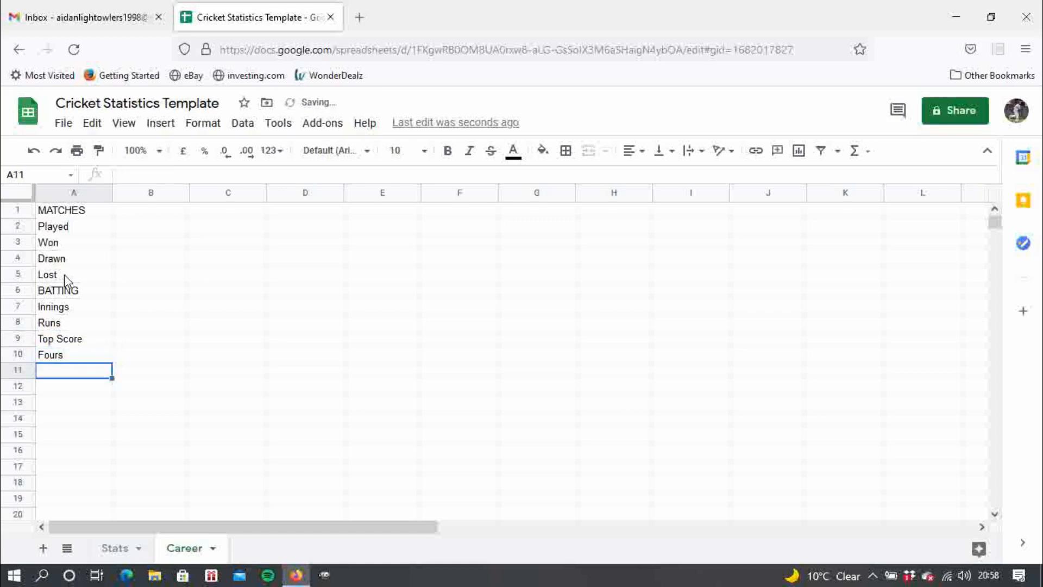
pyautogui.write('Sixes')
pyautogui.press('Return')
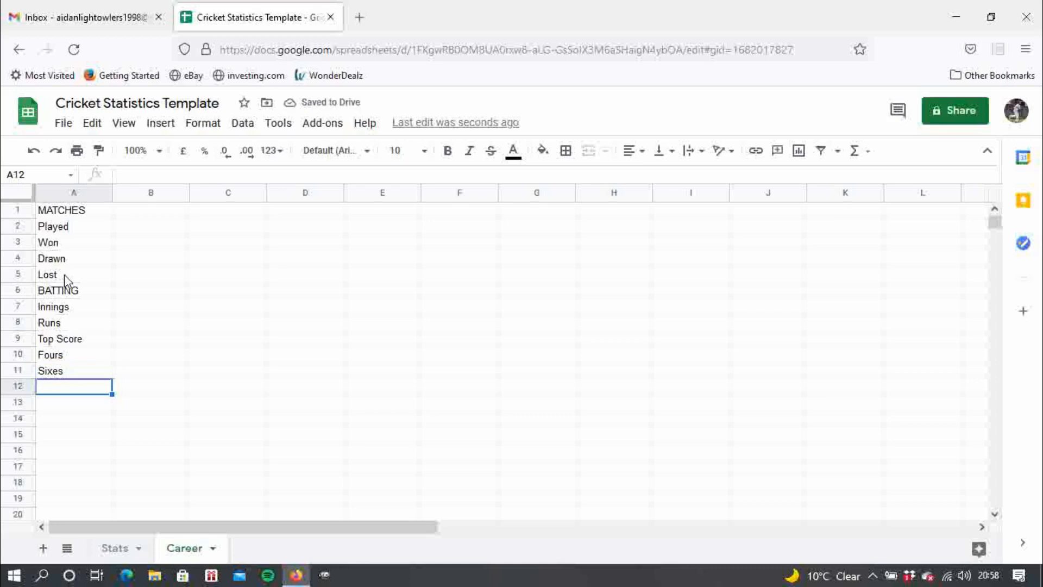
pyautogui.write('Strike')
pyautogui.press('Return')
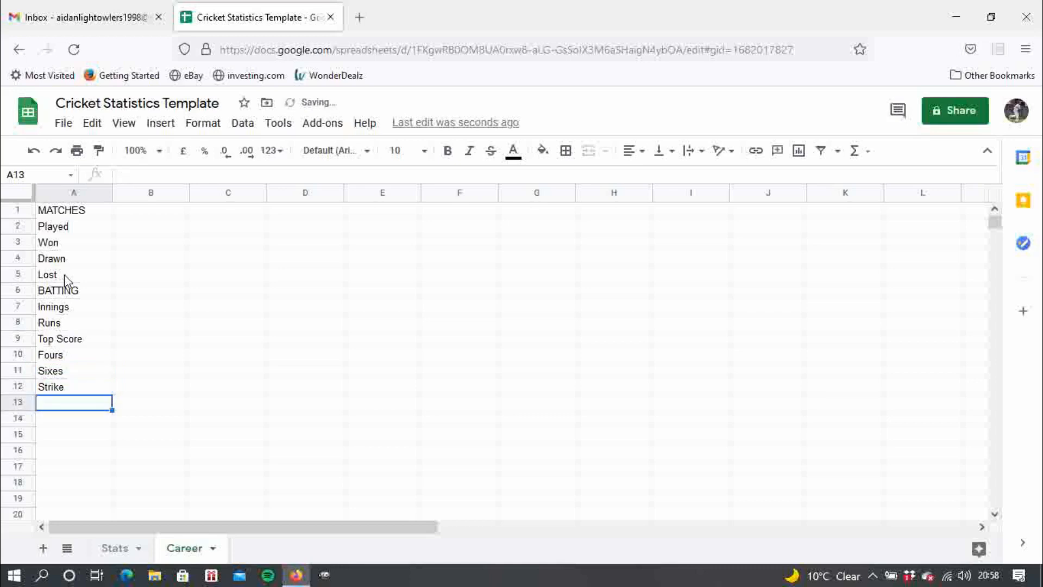
pyautogui.click(82, 391)
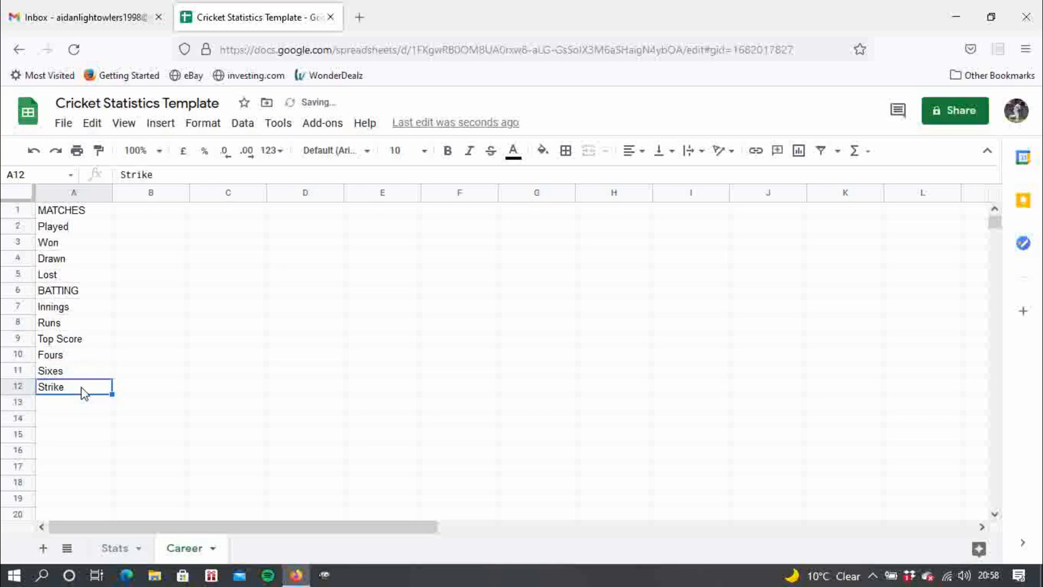
pyautogui.doubleClick(82, 388)
pyautogui.write('Strike')
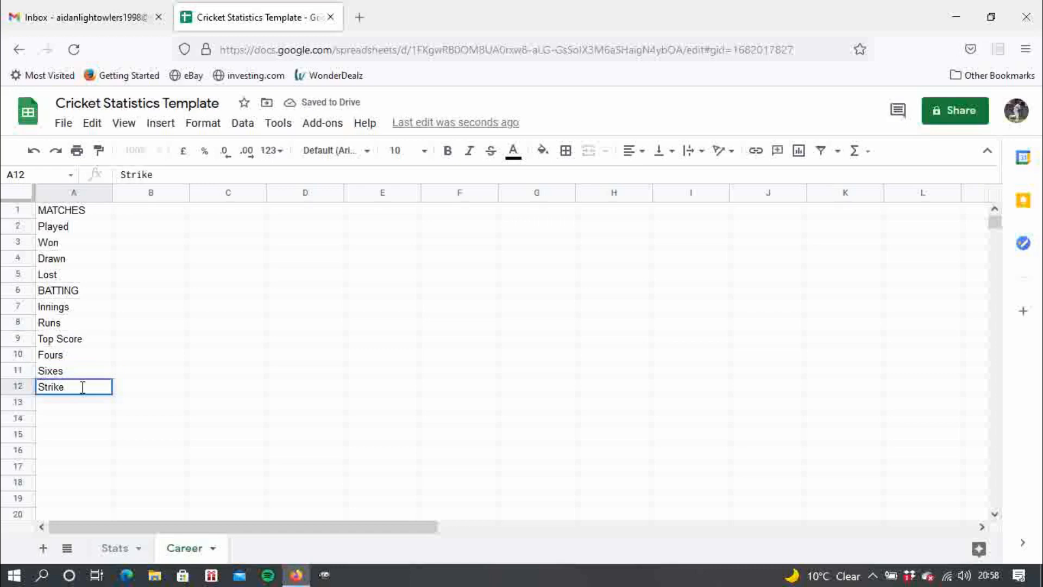
pyautogui.write(' Rate')
pyautogui.press('Return')
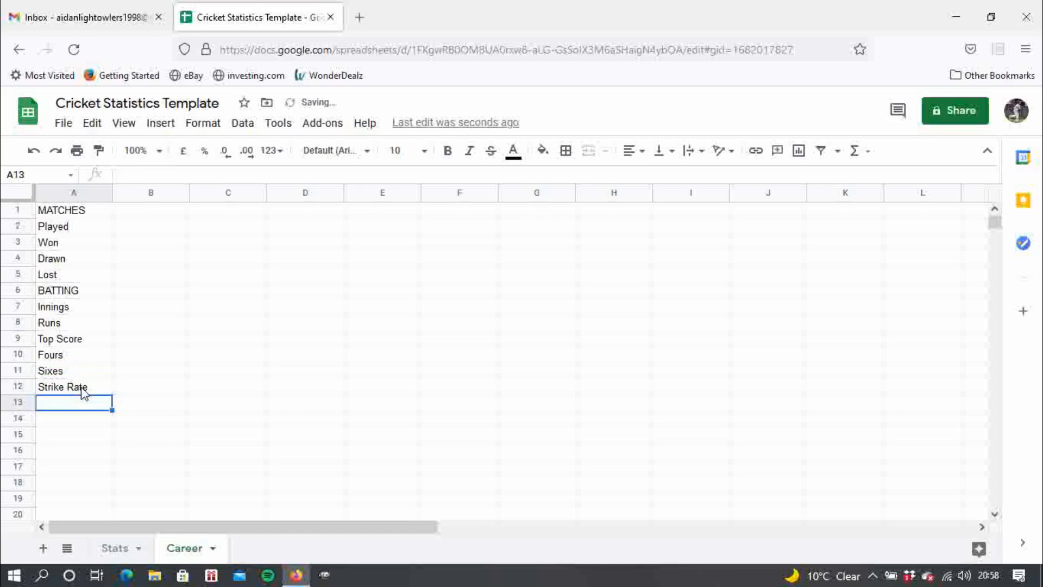
# Complete the batting labels with Average, 50s and 100s in cells A13 to A15
pyautogui.write('A')
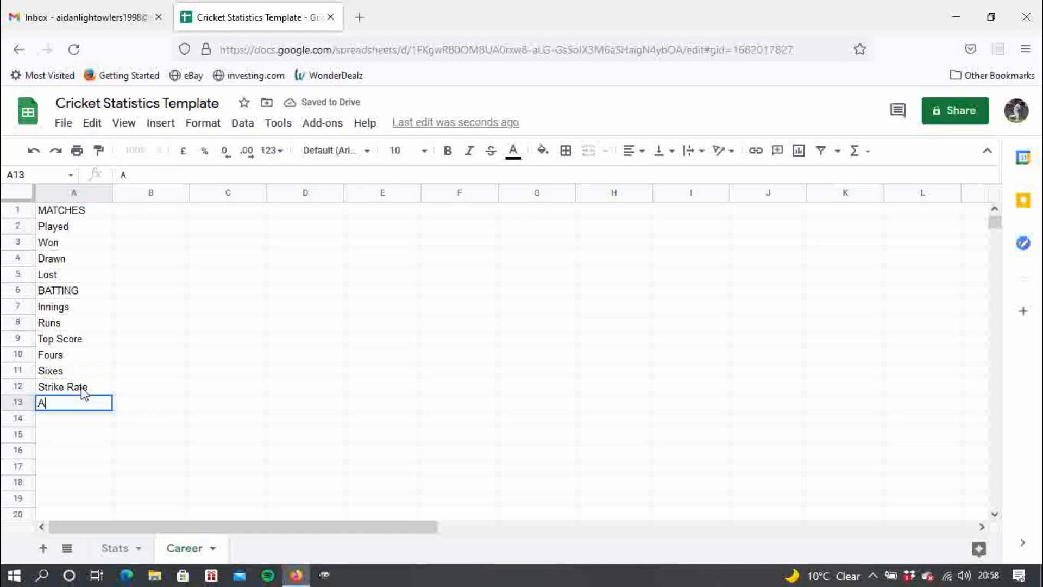
pyautogui.write('verage')
pyautogui.press('Return')
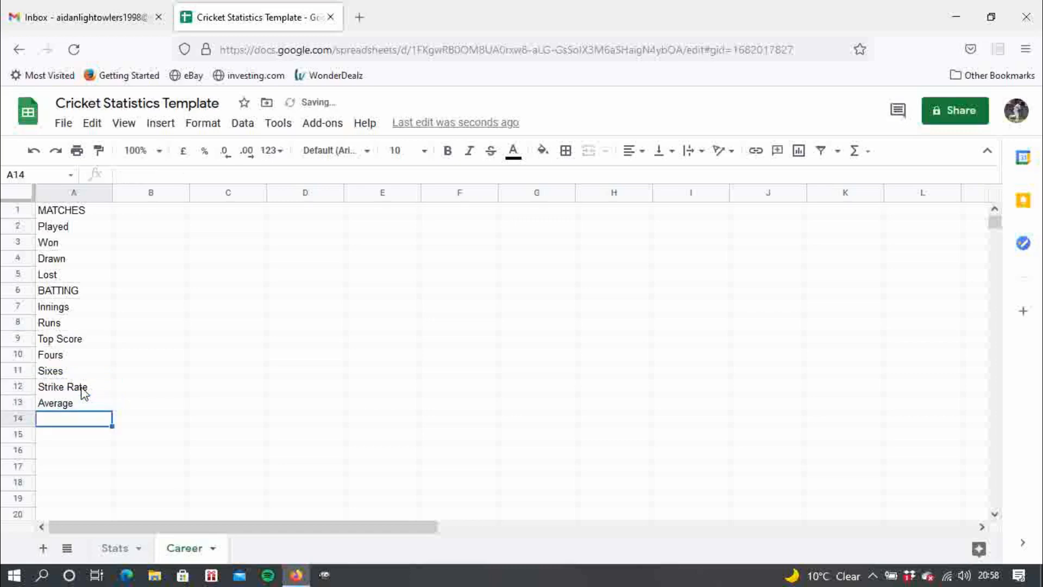
pyautogui.write('50s')
pyautogui.press('Return')
pyautogui.write('1')
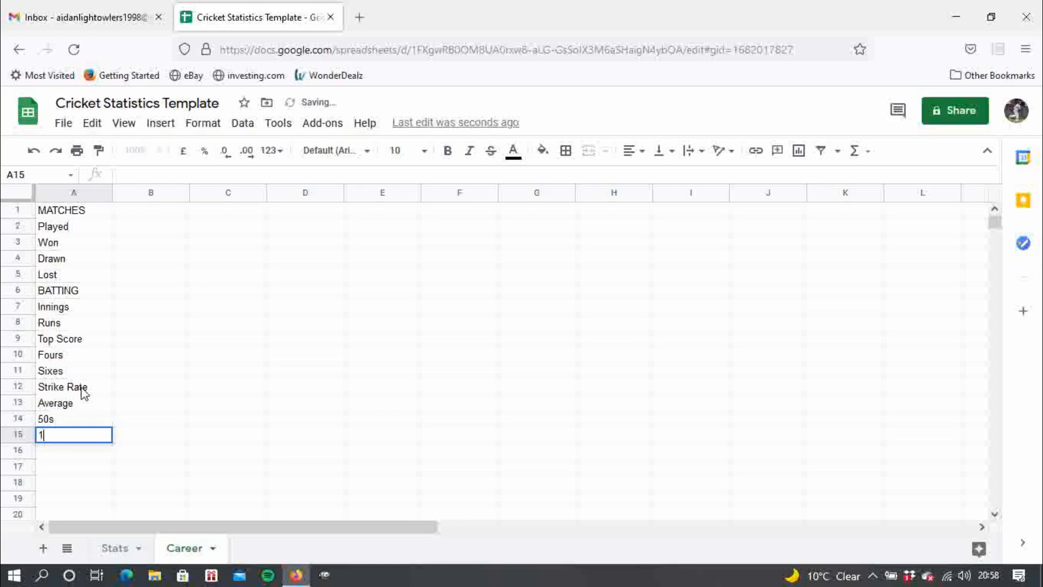
pyautogui.write('00s')
pyautogui.press('Return')
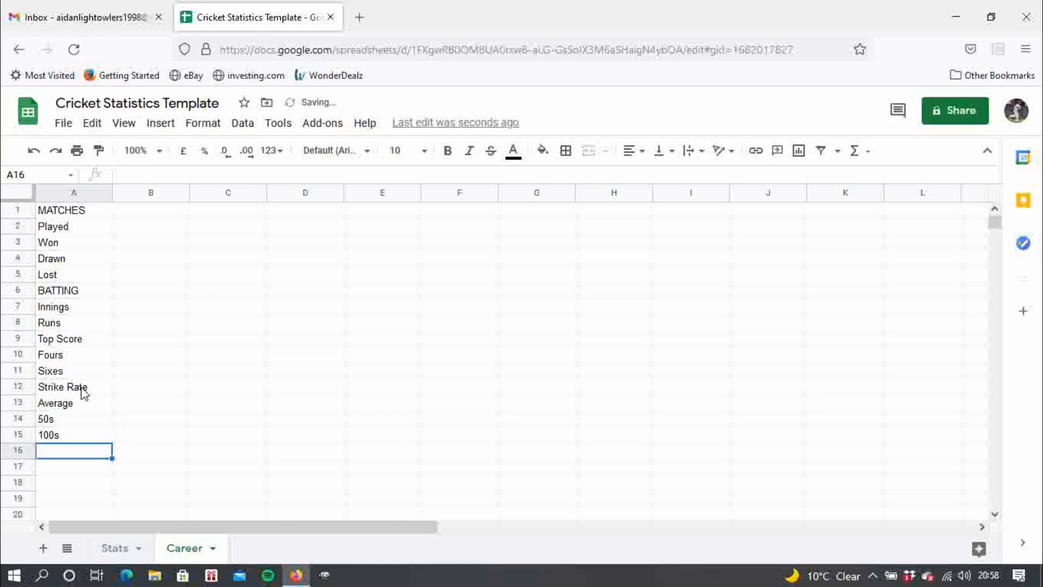
# Enter the heading BOWLING in cell A16, with the labels Wickets and Strike Rate in A17 and A18
pyautogui.write('BOWLING')
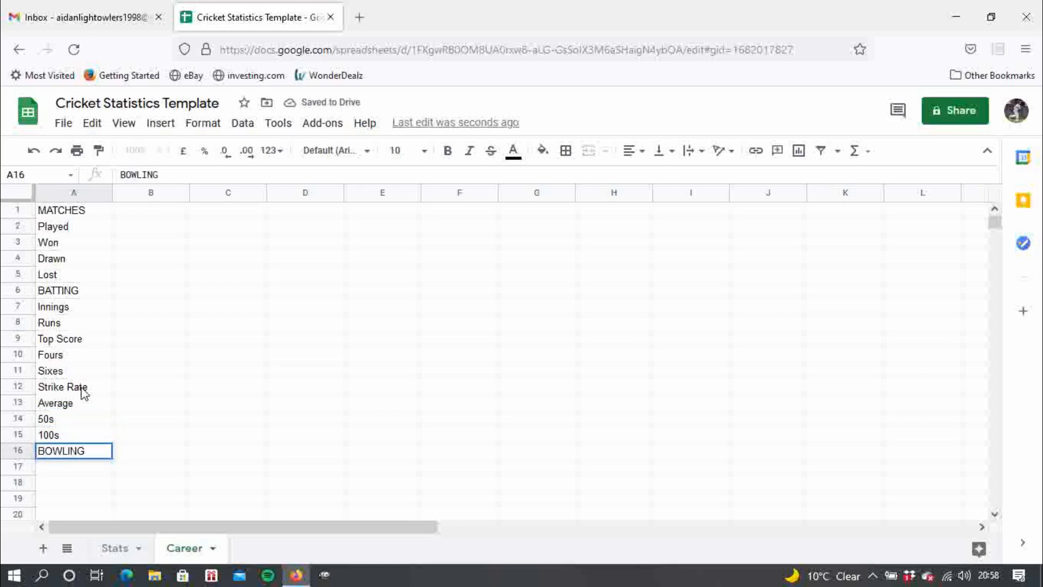
pyautogui.press('Return')
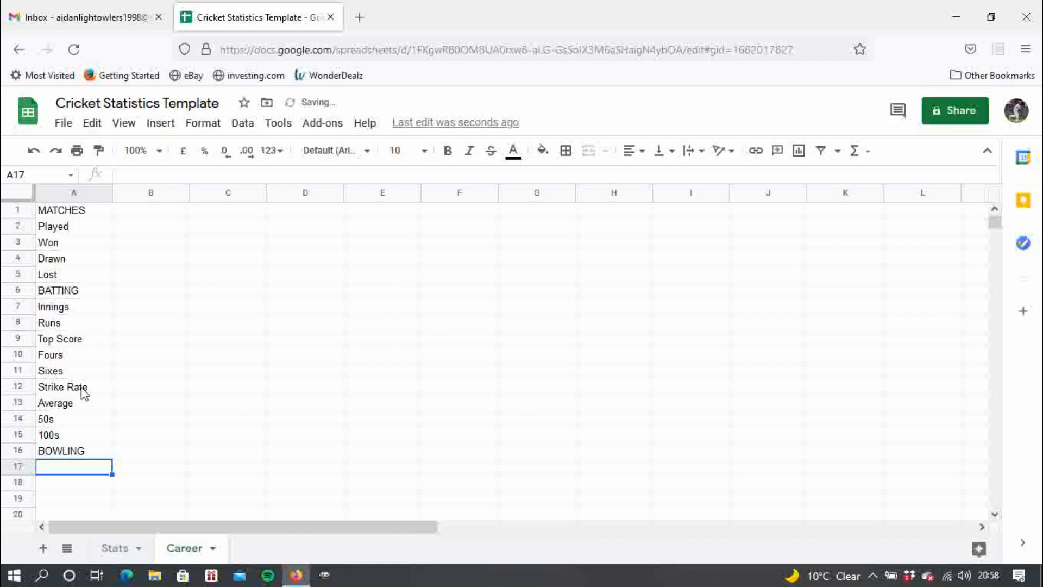
pyautogui.write('Wickets')
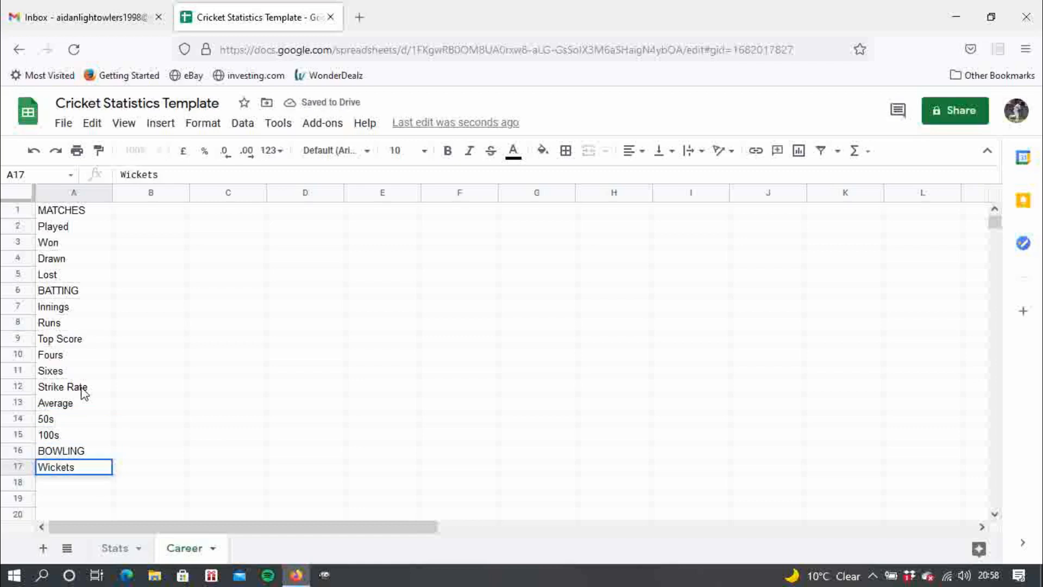
pyautogui.press('Return')
pyautogui.write('St')
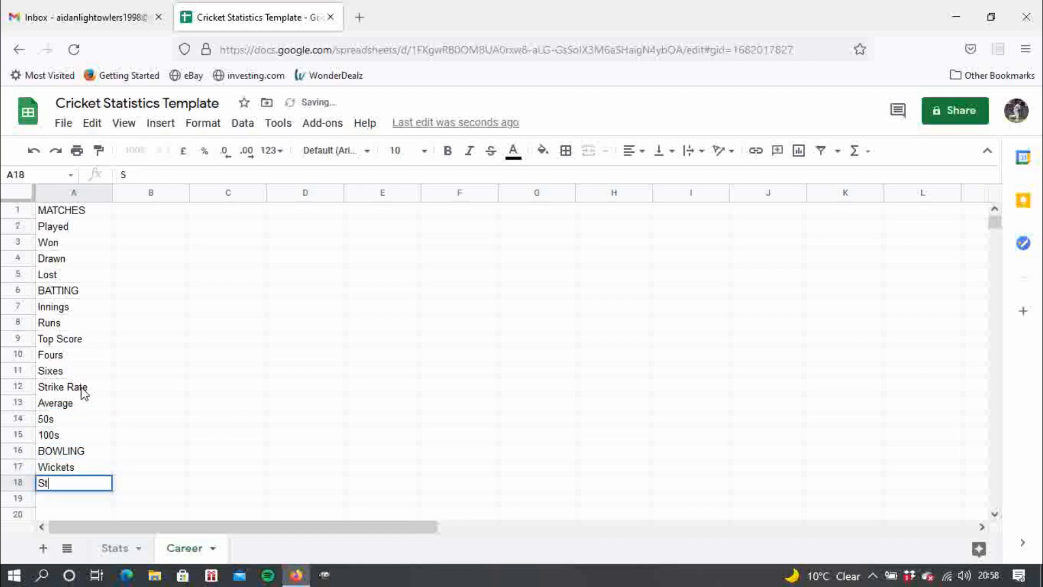
pyautogui.write('rike Rat')
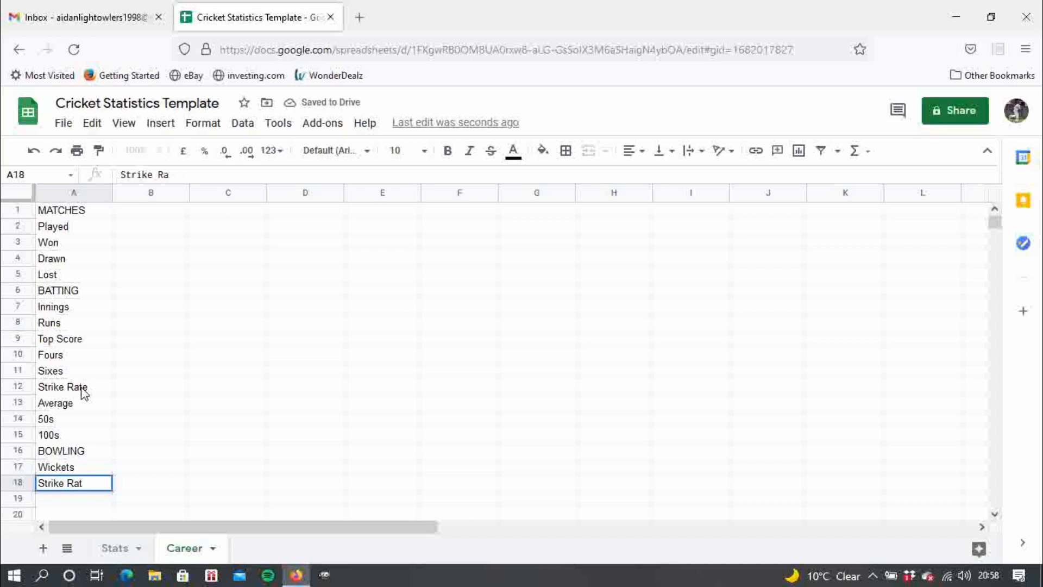
pyautogui.write('e')
pyautogui.press('Return')
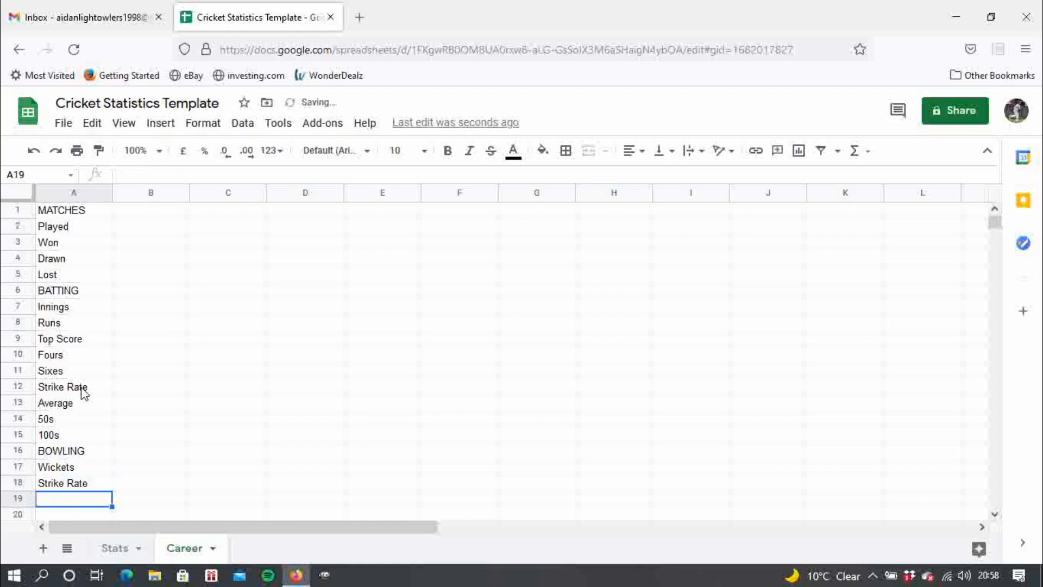
# Add the bowling labels Economy and Best Figures in cells A19 and A20
pyautogui.write('Economo')
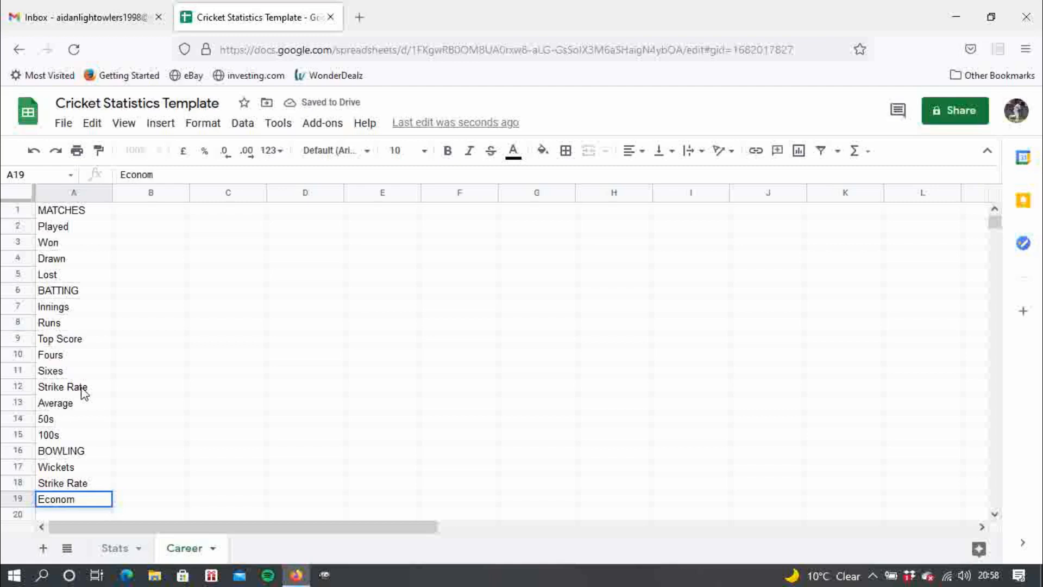
pyautogui.press('BackSpace')
pyautogui.press('BackSpace')
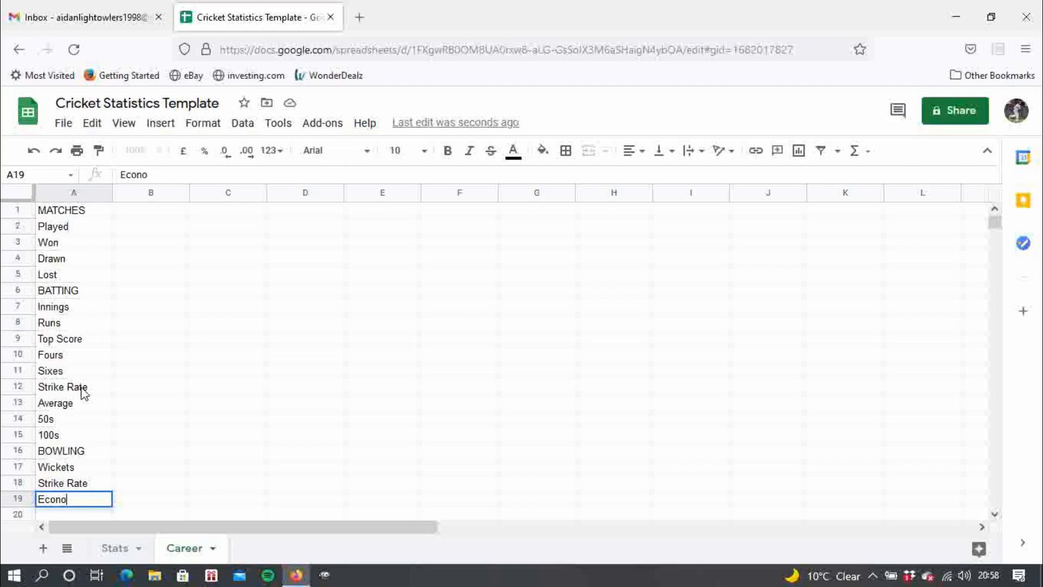
pyautogui.write('my')
pyautogui.press('Return')
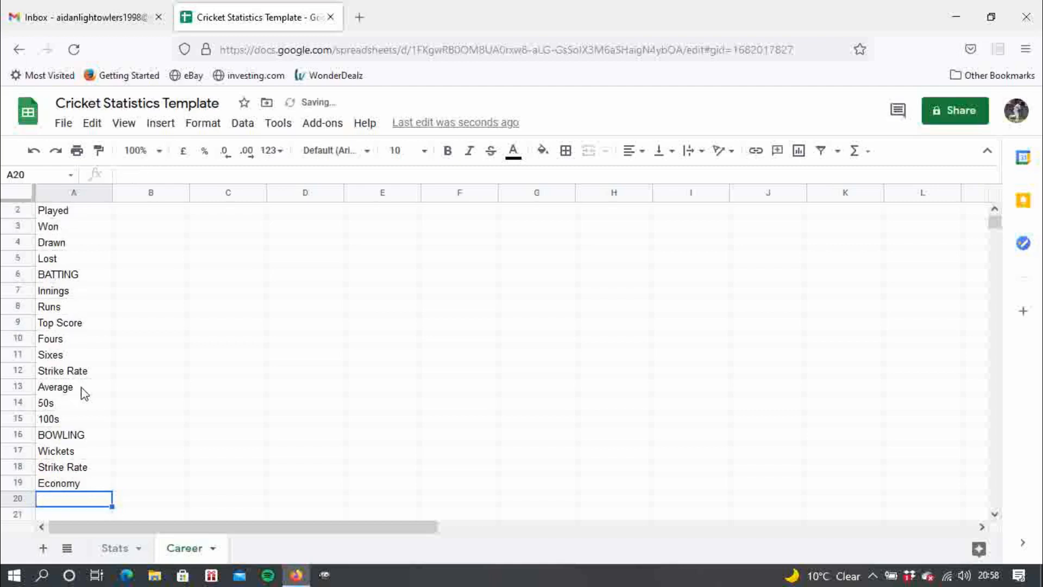
pyautogui.write('Best ')
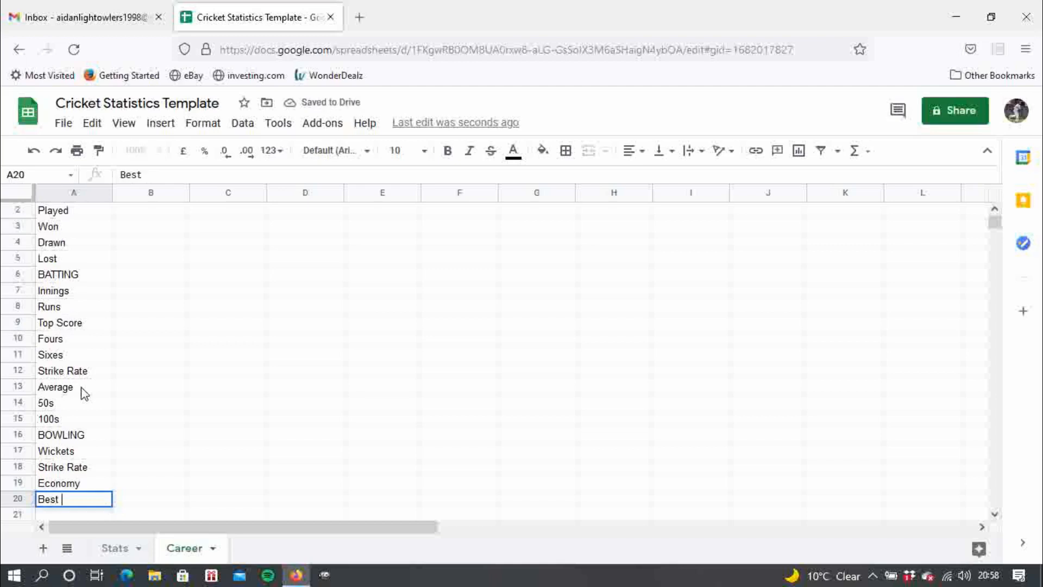
pyautogui.write('Figues')
pyautogui.press('BackSpace')
pyautogui.press('BackSpace')
pyautogui.write('res')
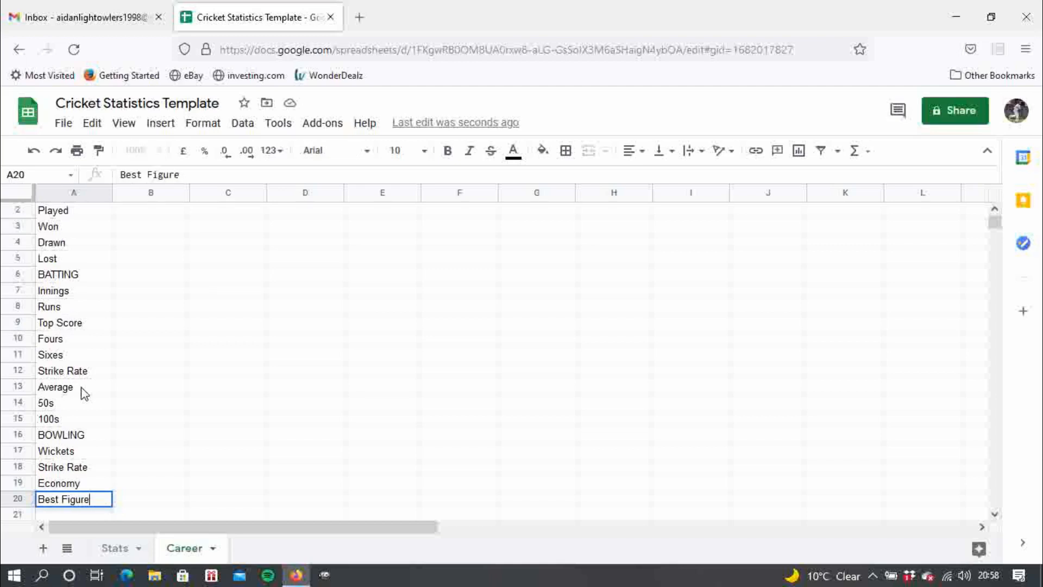
pyautogui.press('Return')
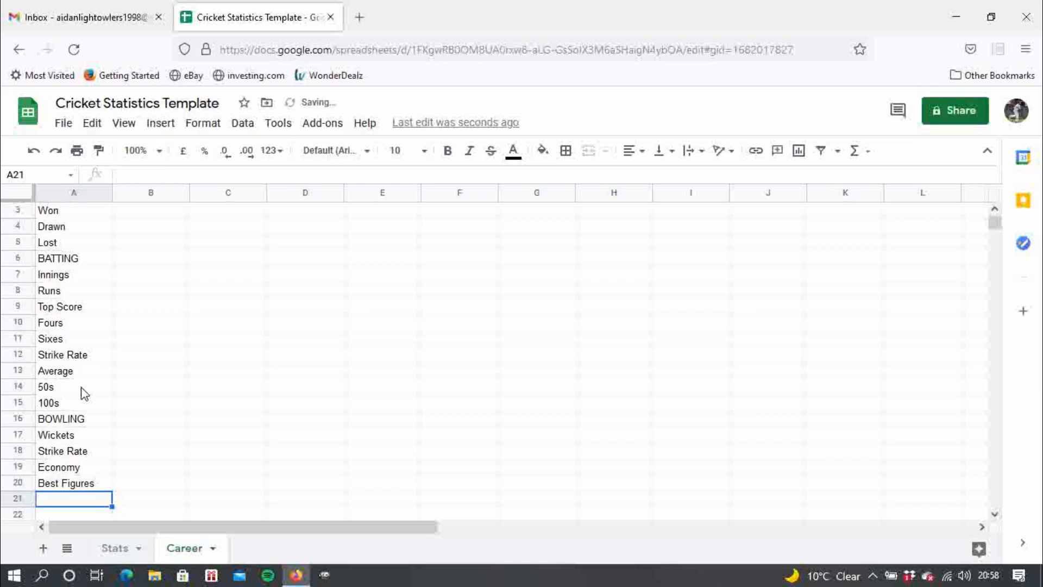
# Enter the heading FIELDING in cell A21, with the labels Catches, Run Outs and Stumpings in A22 to A24
pyautogui.write('FIELDING')
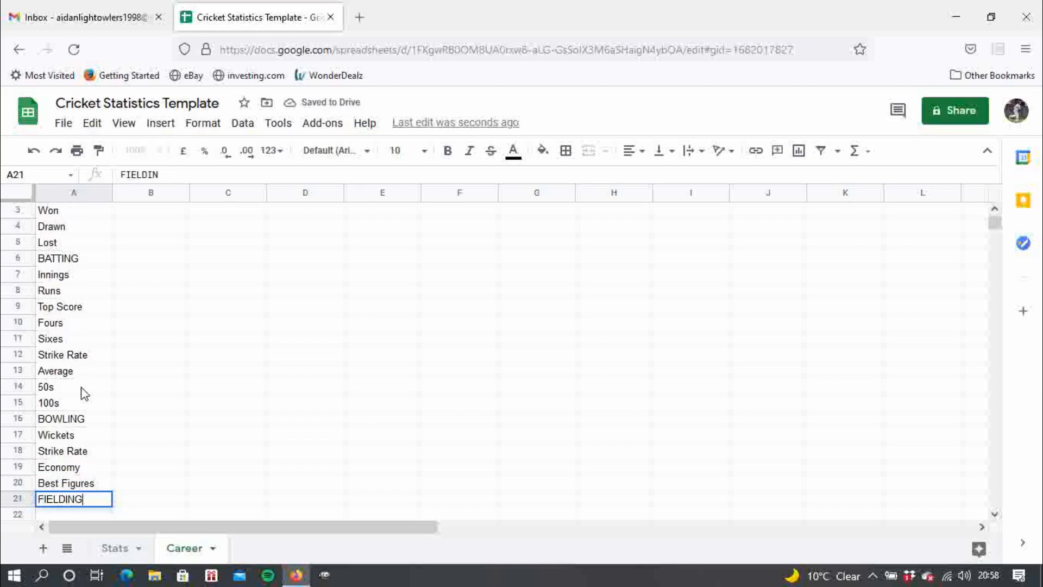
pyautogui.press('Return')
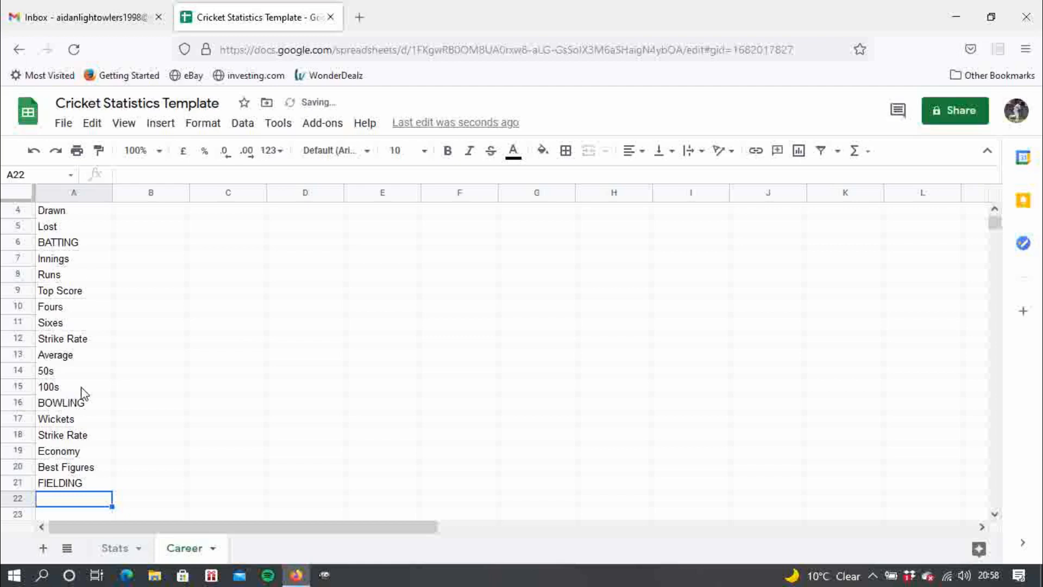
pyautogui.write('Catch')
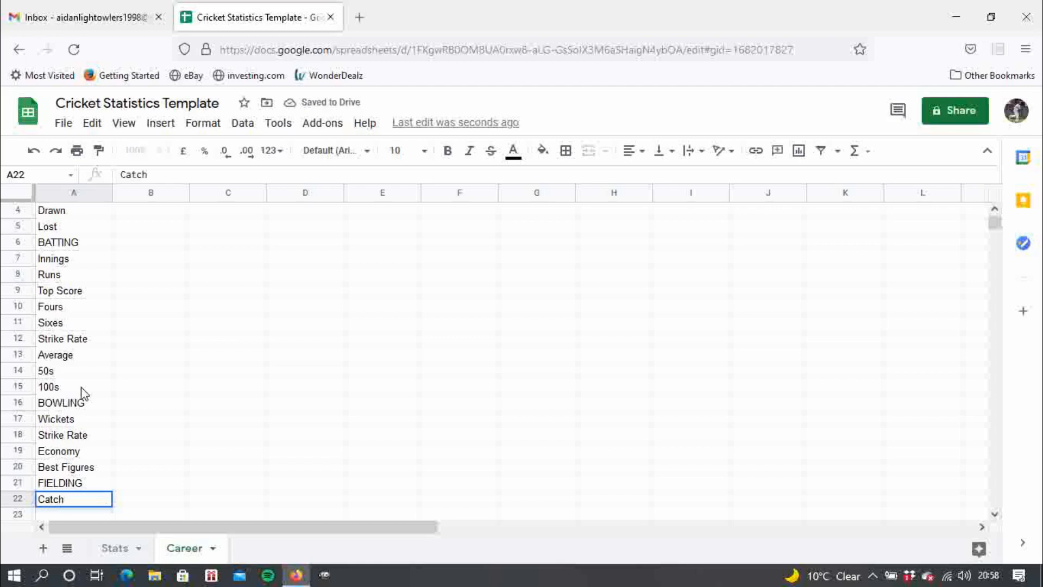
pyautogui.write('es')
pyautogui.press('Return')
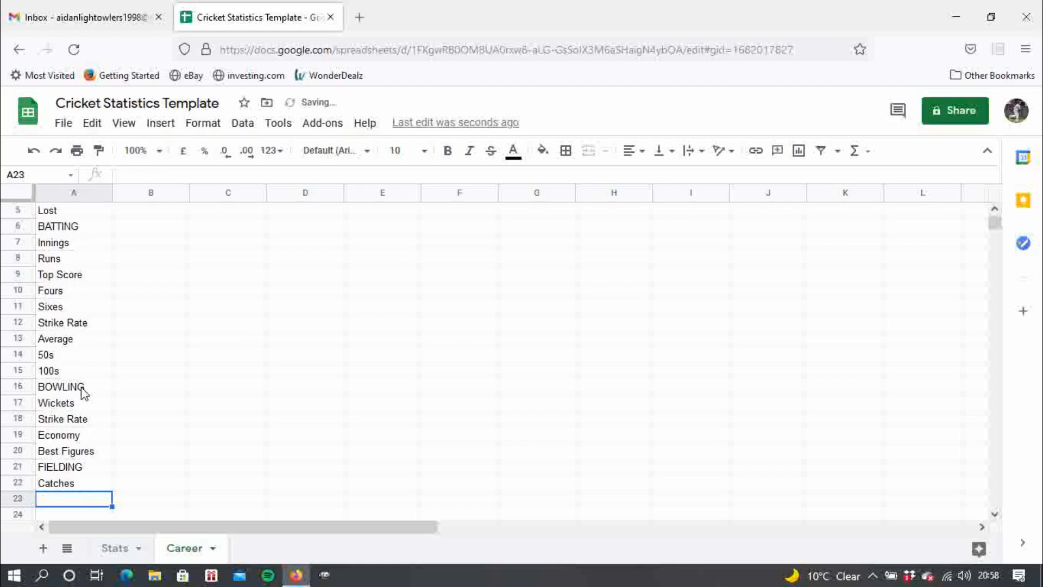
pyautogui.write('Run Outs')
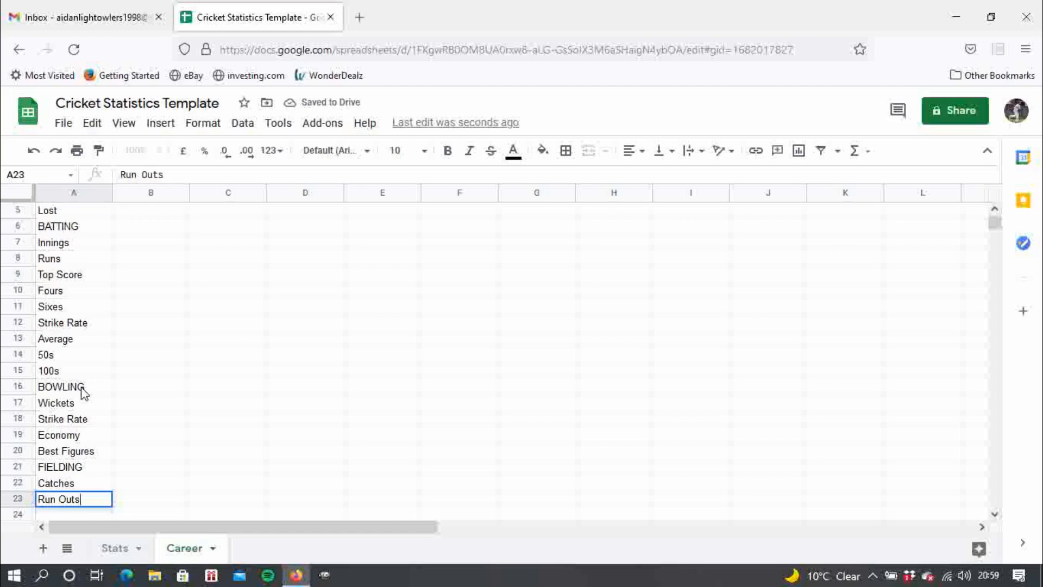
pyautogui.press('Return')
pyautogui.write('Stumpings')
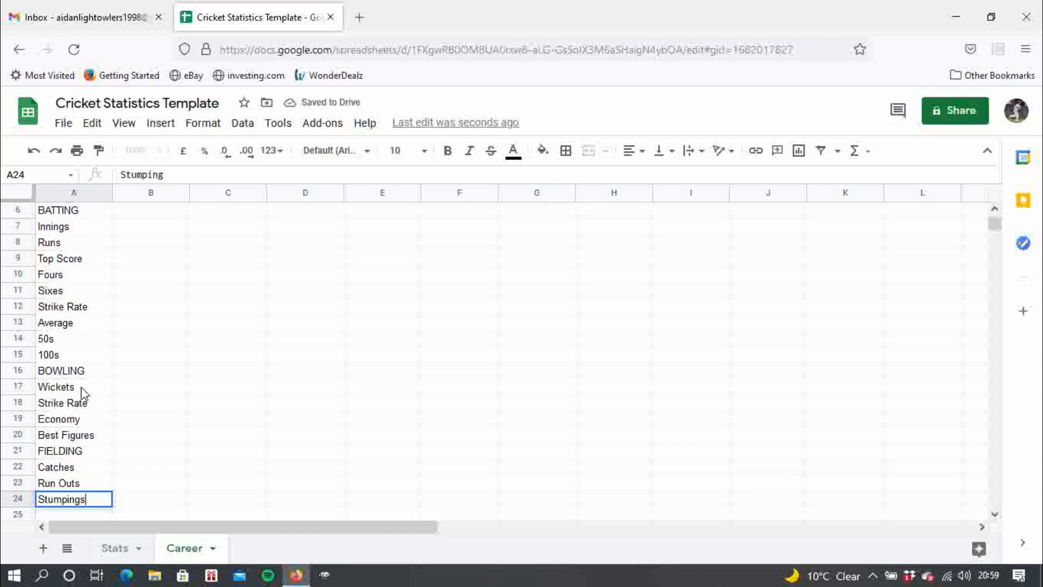
pyautogui.press('Return')
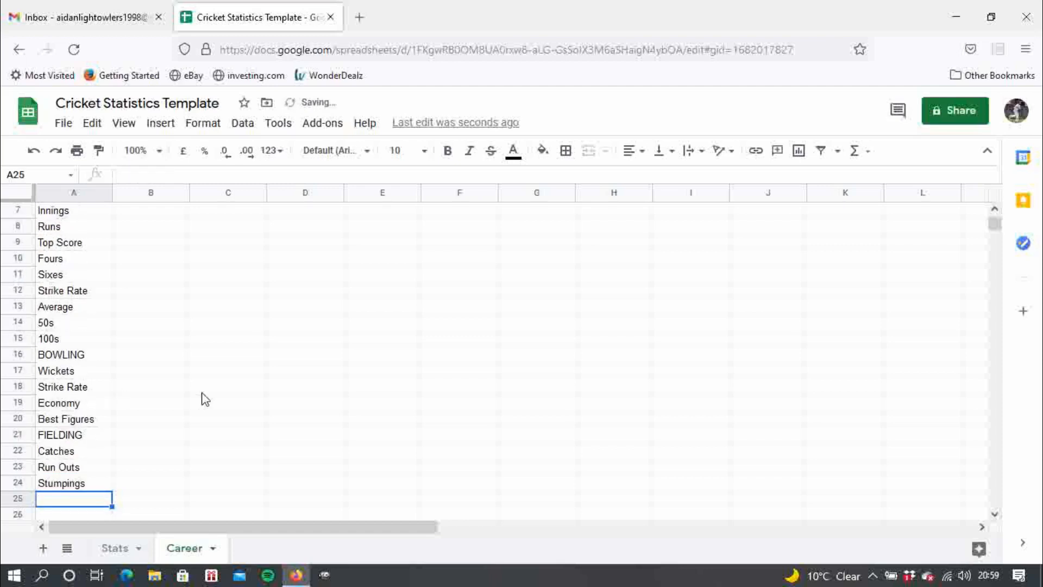
# Expand the MATCHES columns on the Stats sheet and link Career cell B2 (Played) to the career total in Stats!N1
pyautogui.moveTo(996, 228); pyautogui.dragTo(996, 224)
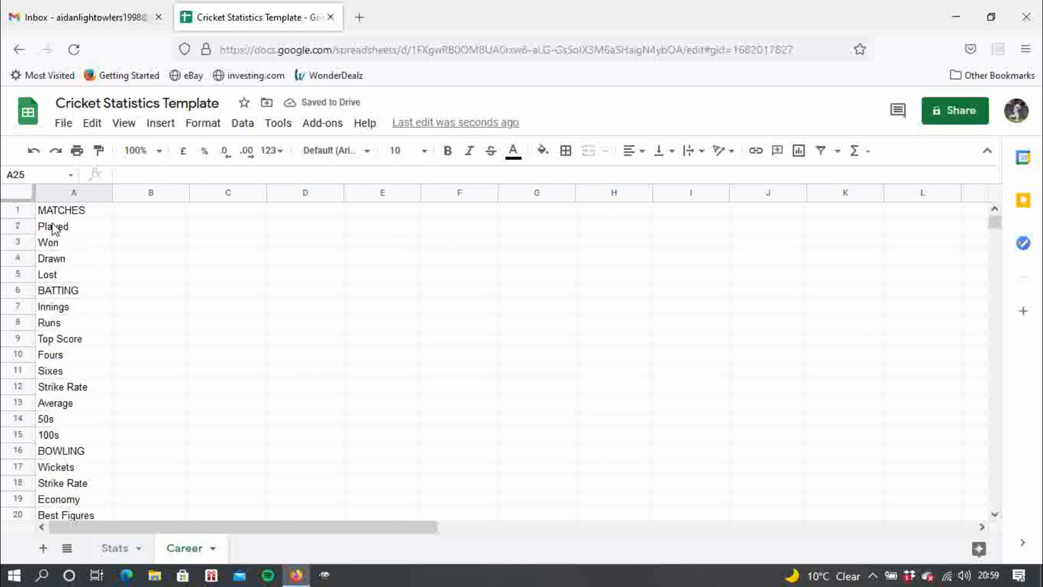
pyautogui.click(121, 228)
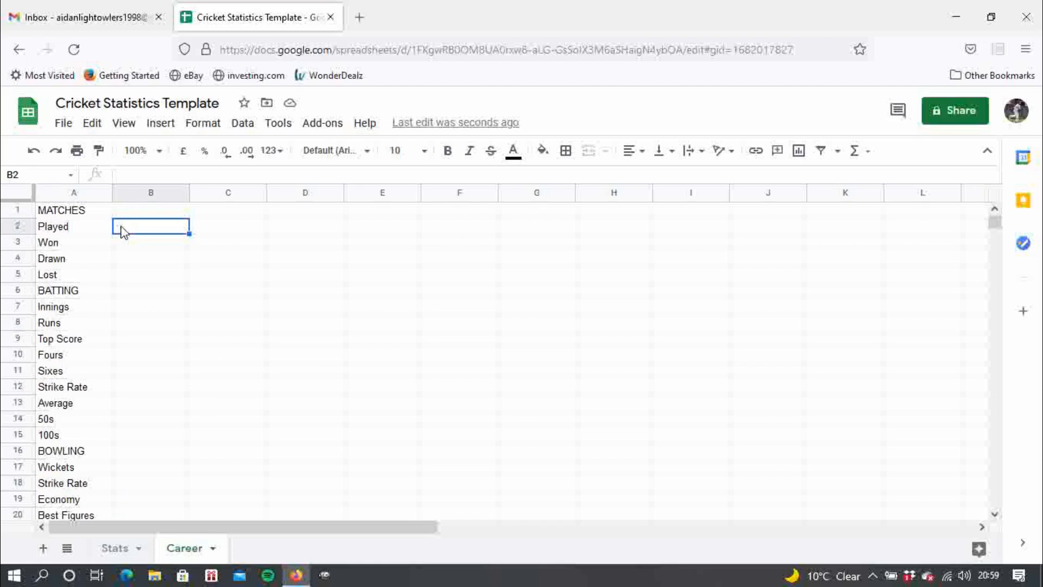
pyautogui.click(122, 549)
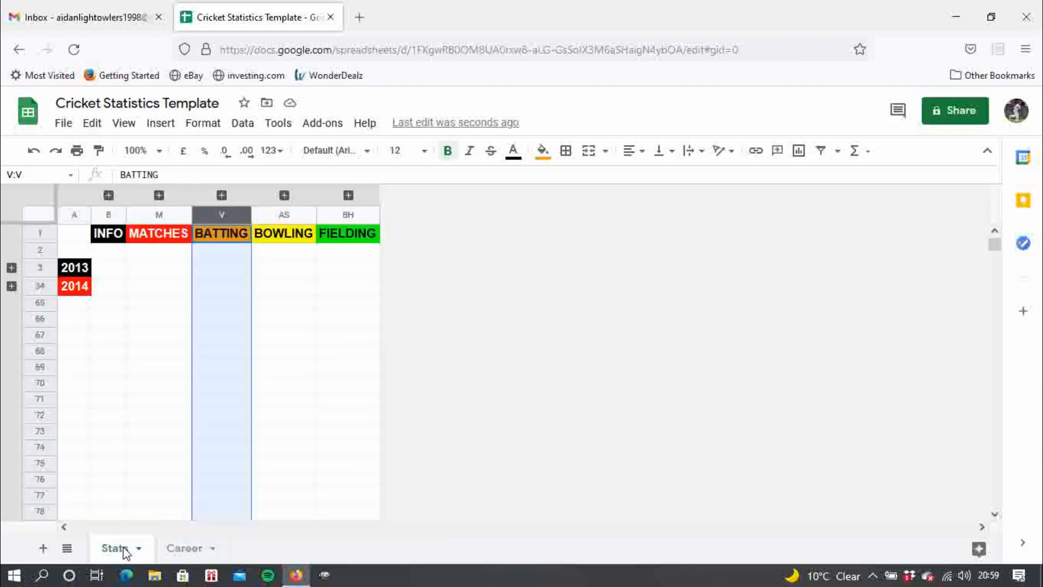
pyautogui.click(159, 195)
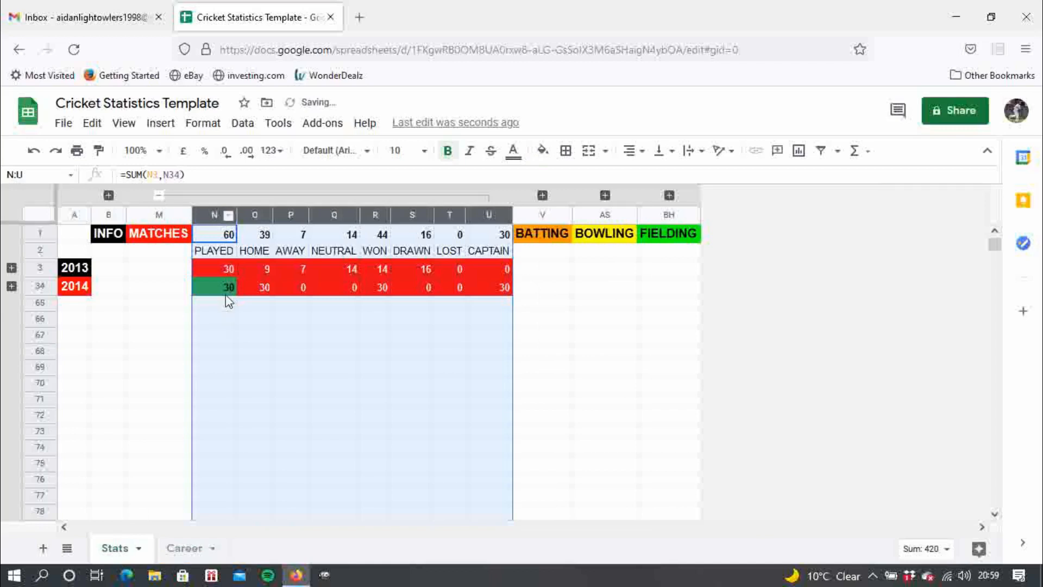
pyautogui.click(224, 337)
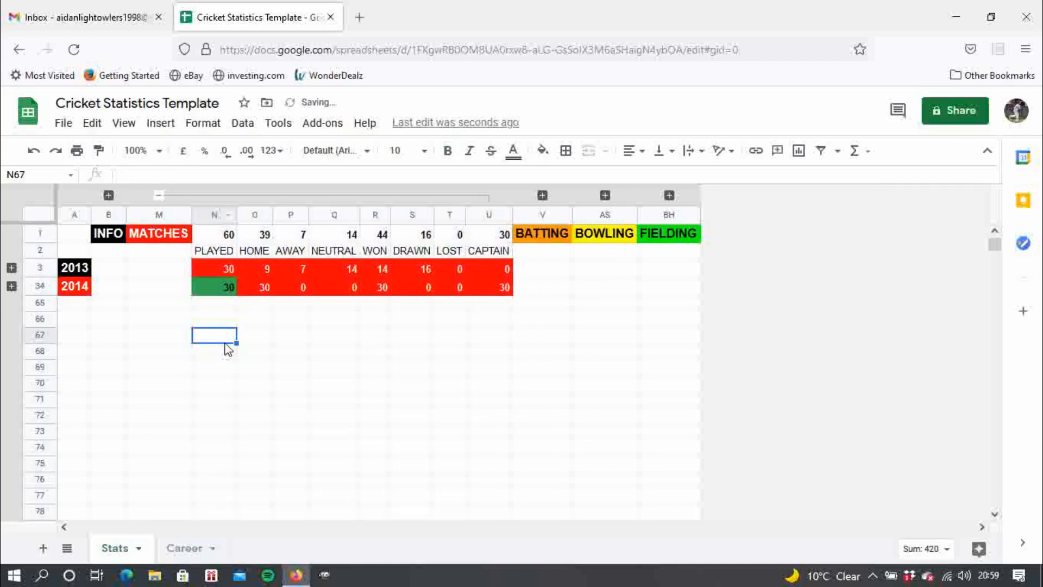
pyautogui.click(184, 548)
pyautogui.write('=')
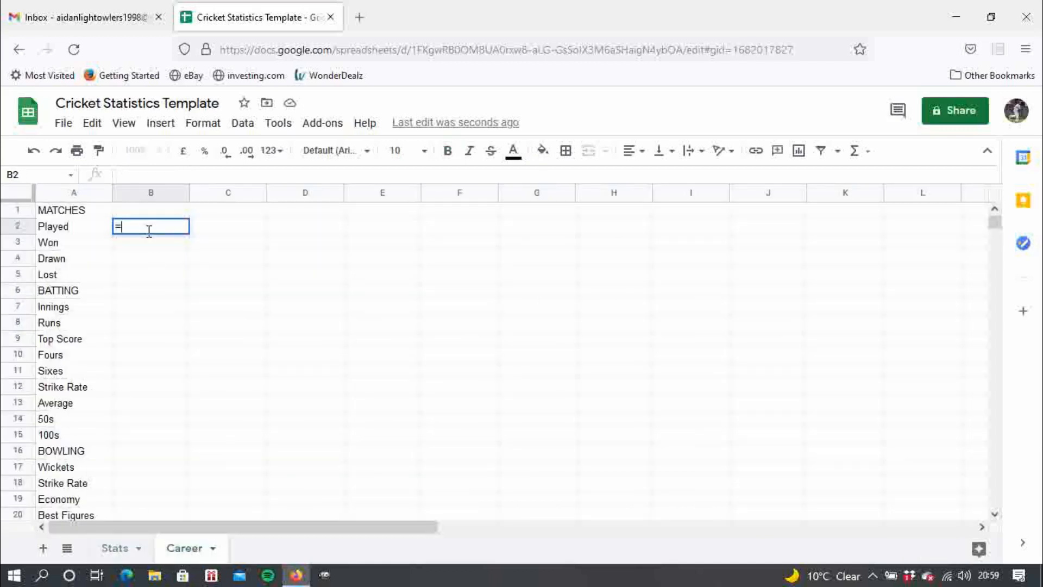
pyautogui.click(115, 548)
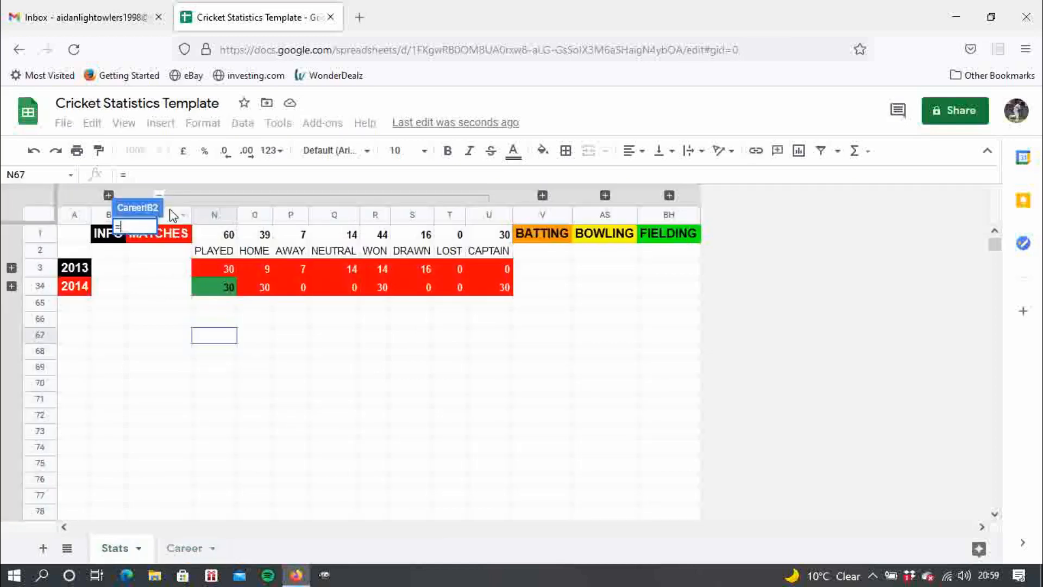
pyautogui.click(227, 235)
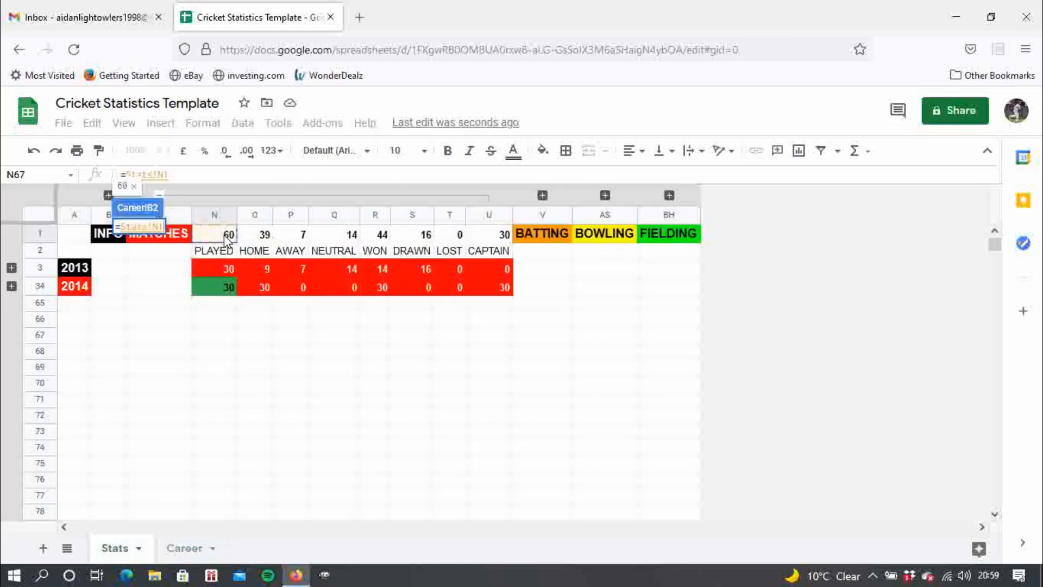
pyautogui.press('Return')
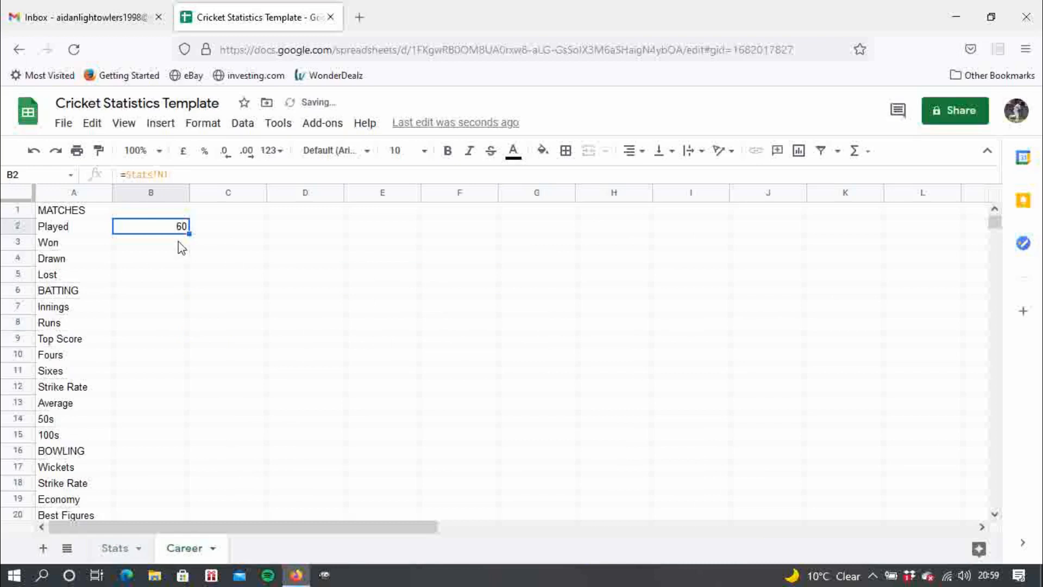
# Link the Won figure in Career cell B3 to the total in Stats!R1
pyautogui.click(174, 246)
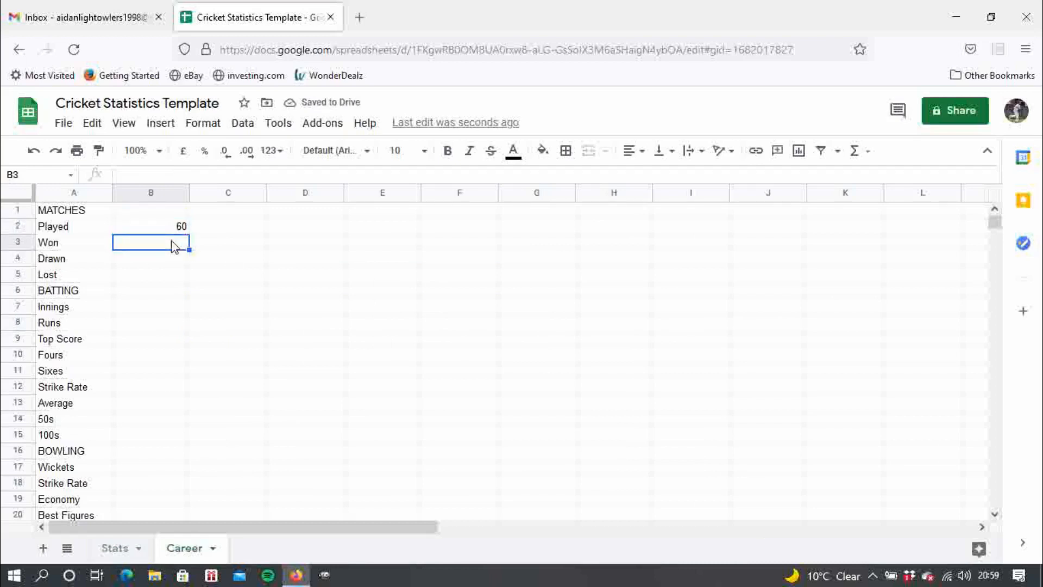
pyautogui.write('=')
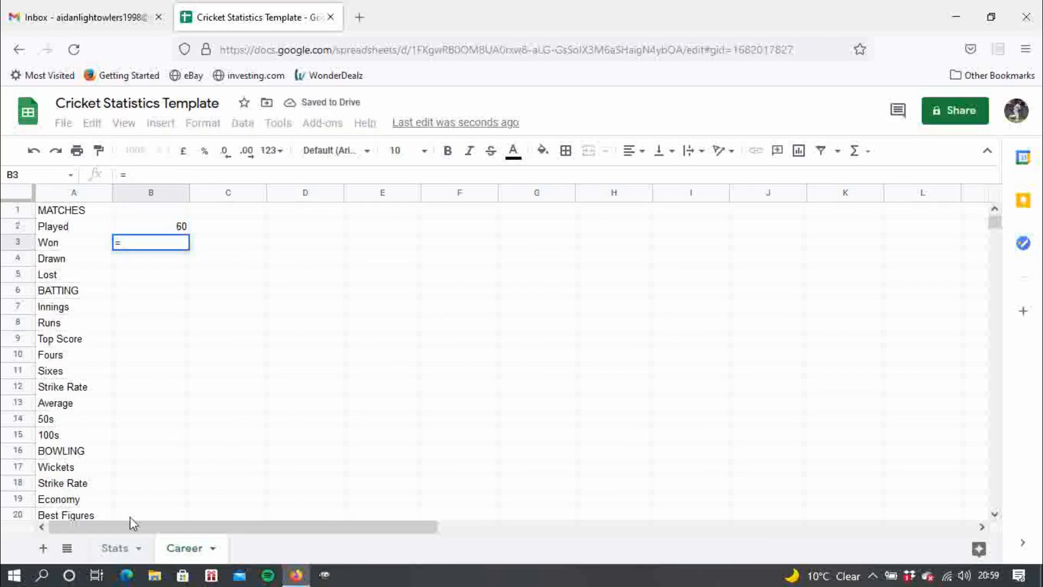
pyautogui.click(122, 549)
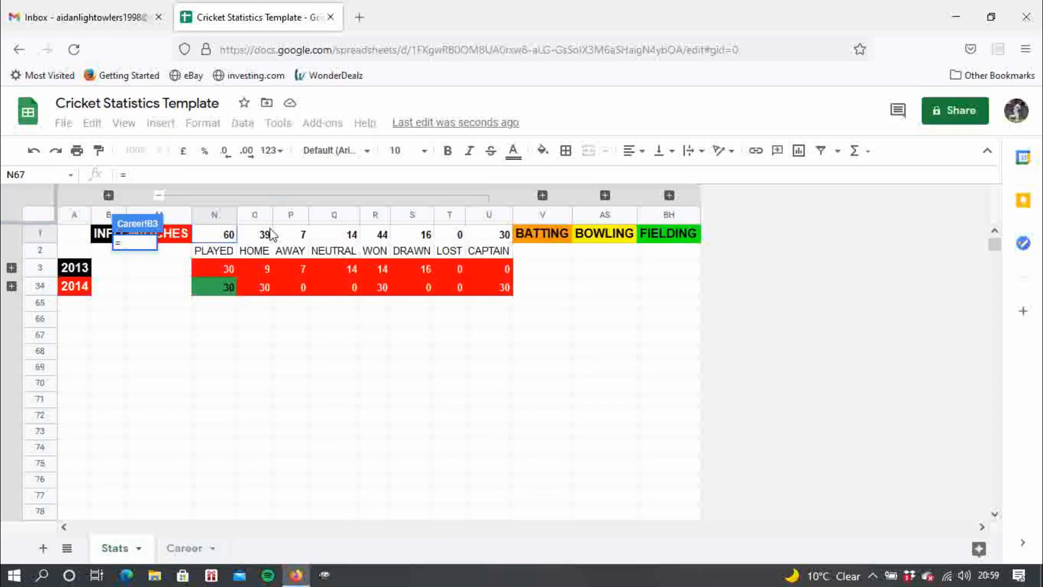
pyautogui.click(380, 236)
pyautogui.press('Return')
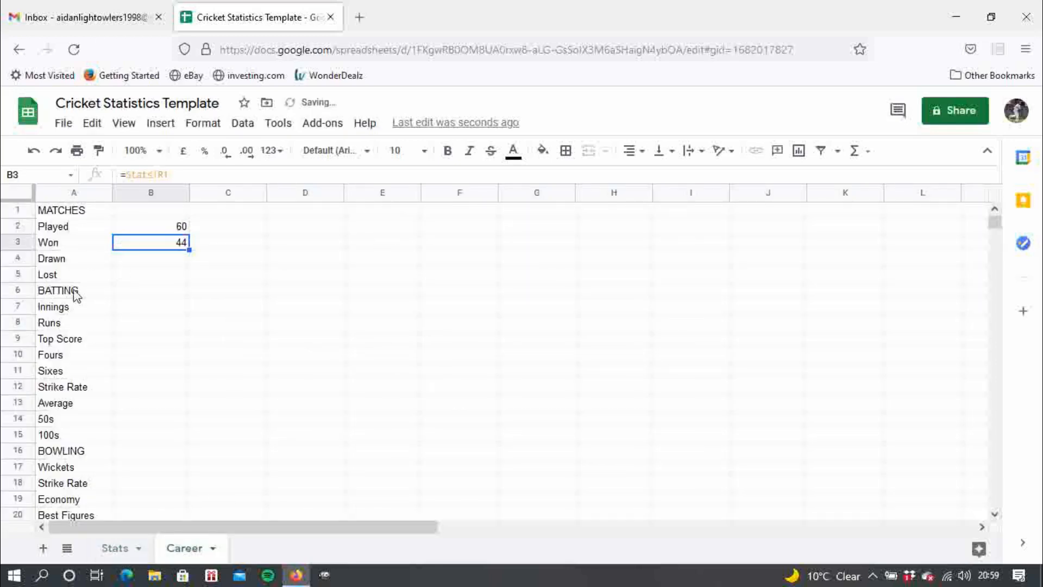
# Expand the BATTING columns on the Stats sheet and enter 80 as the Top Score in Career cell B9
pyautogui.click(135, 340)
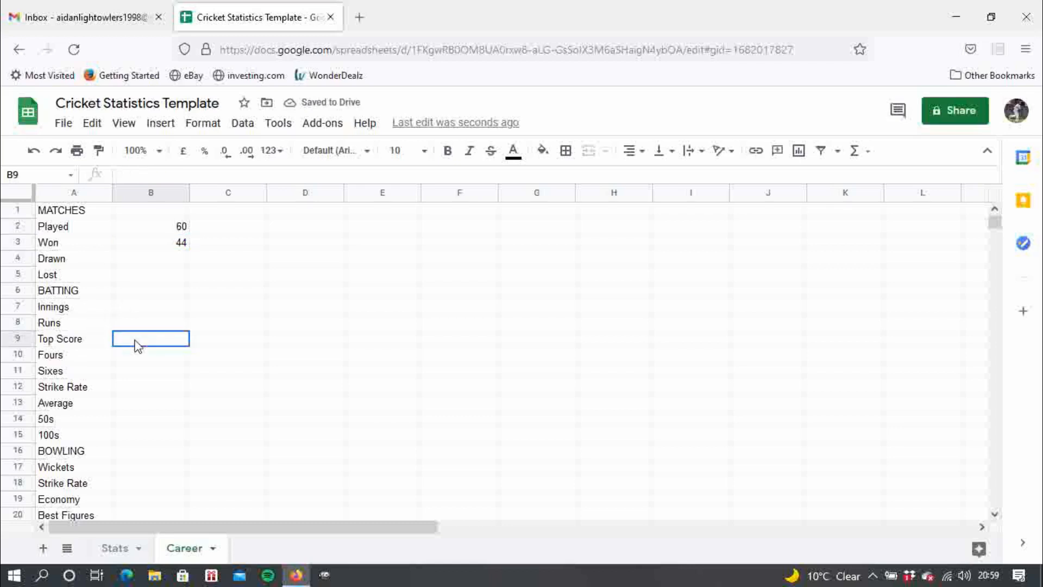
pyautogui.click(114, 550)
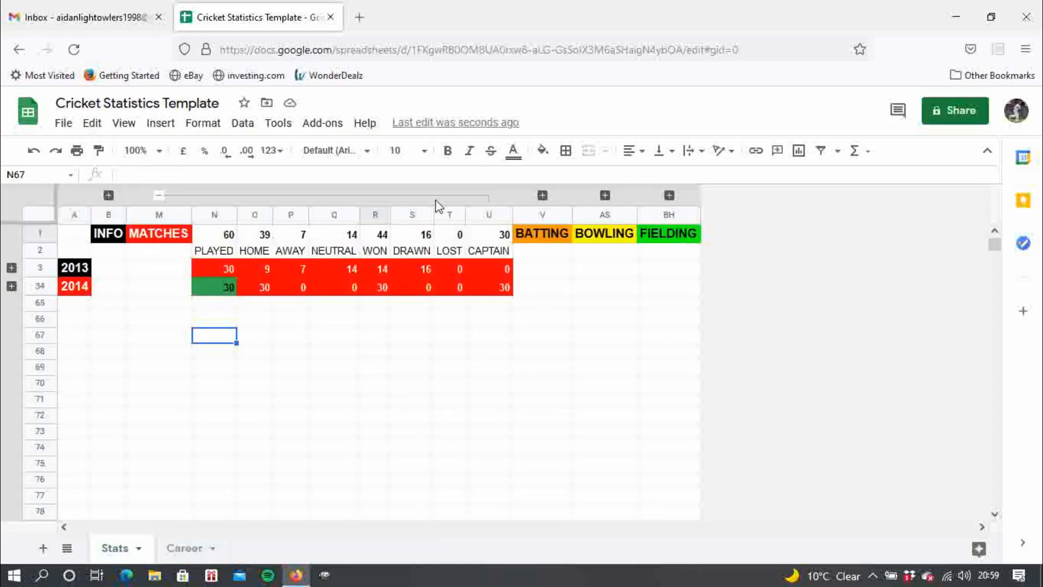
pyautogui.click(555, 215)
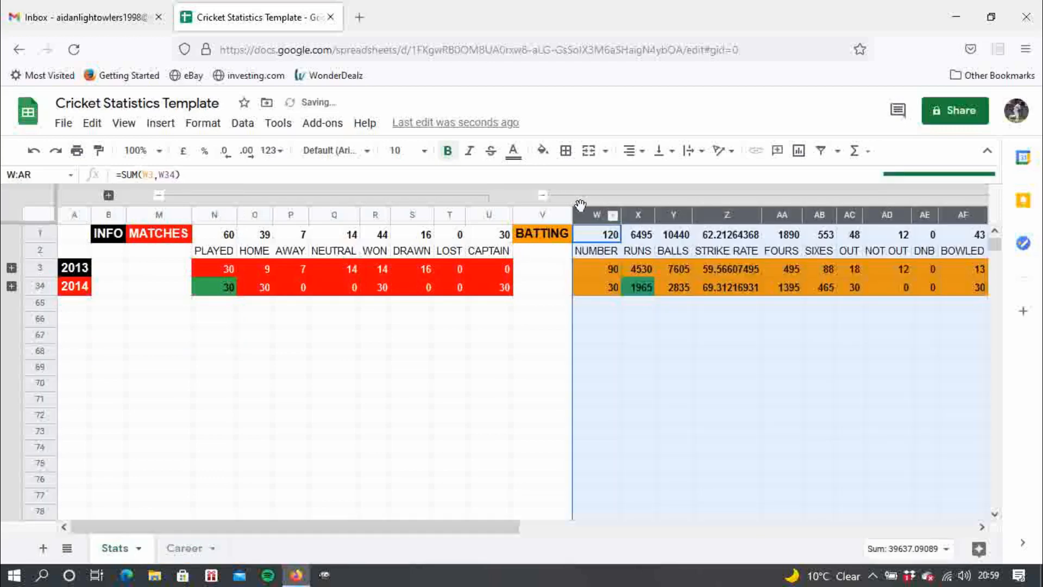
pyautogui.click(11, 269)
pyautogui.click(11, 269)
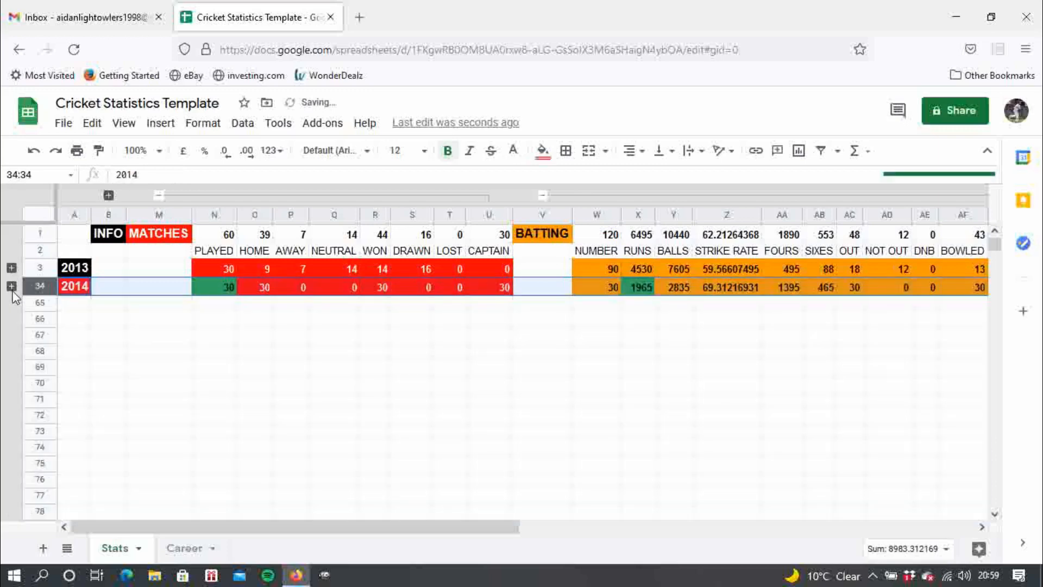
pyautogui.click(204, 549)
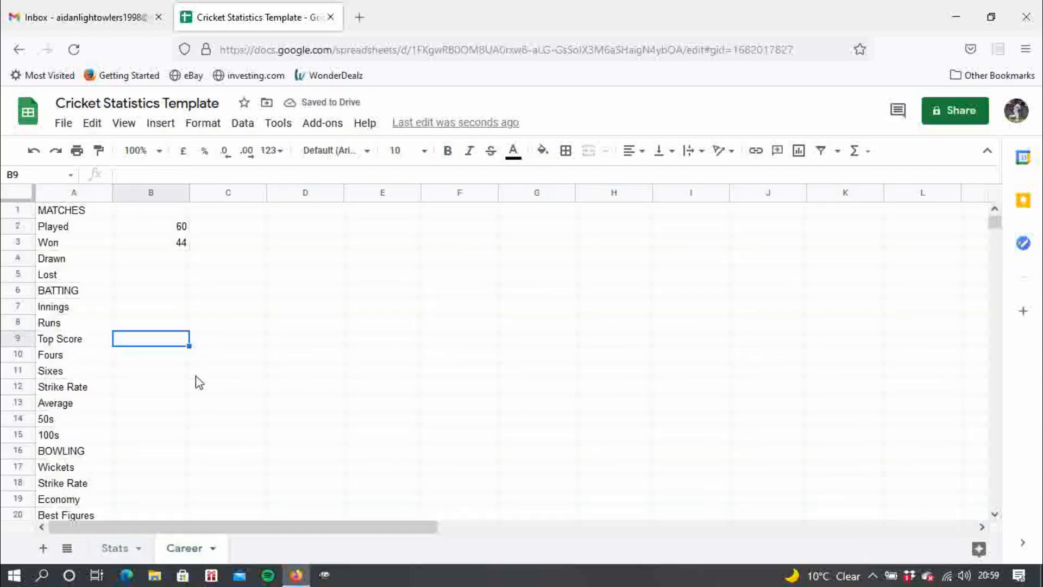
pyautogui.write('80')
pyautogui.press('Return')
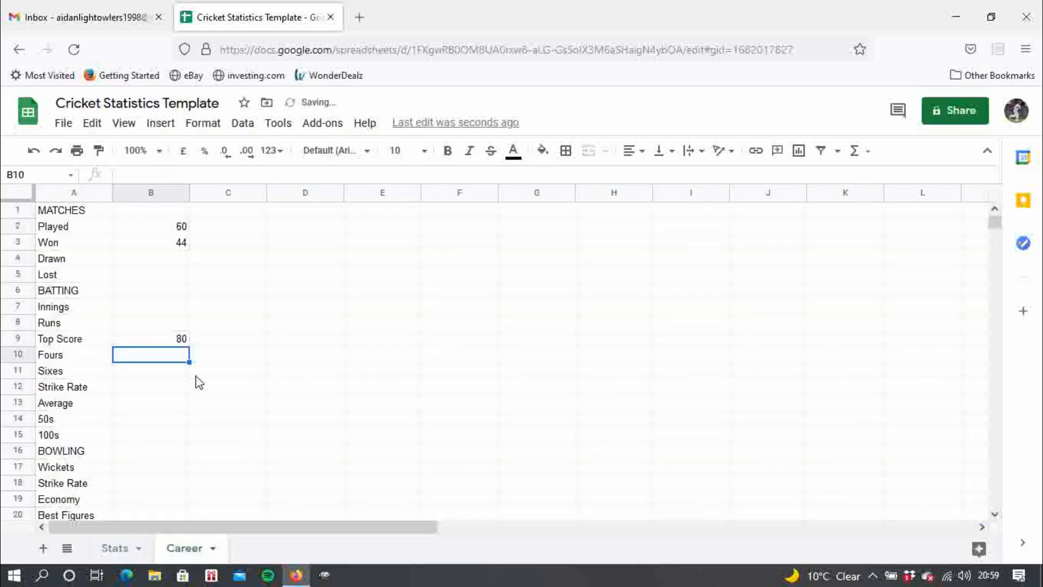
# Calculate the batting Average in Career cell B13 by dividing total runs by times out with =Stats!X1/Stats!AC1
pyautogui.click(162, 388)
pyautogui.click(148, 407)
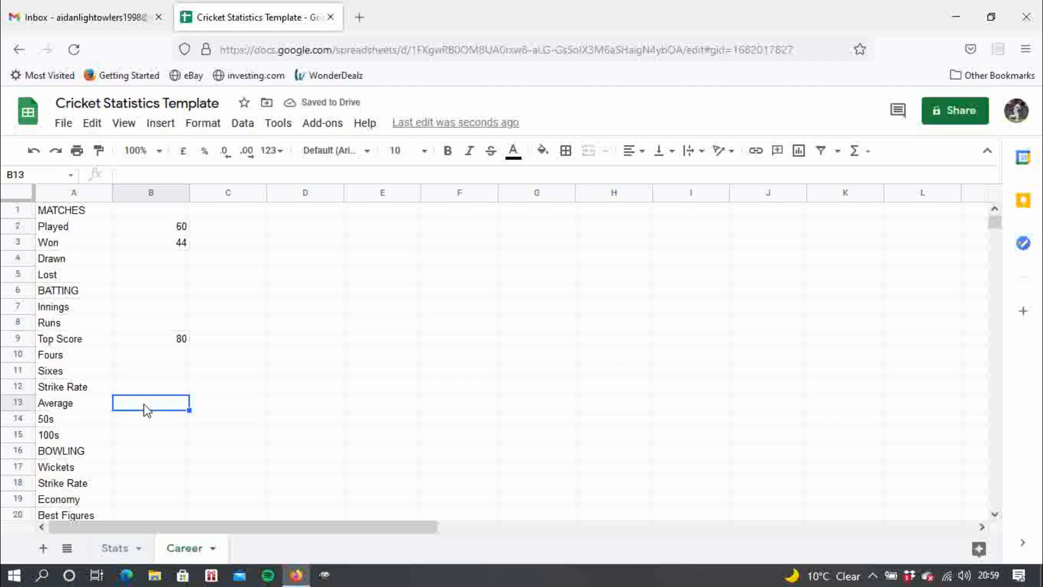
pyautogui.write('=')
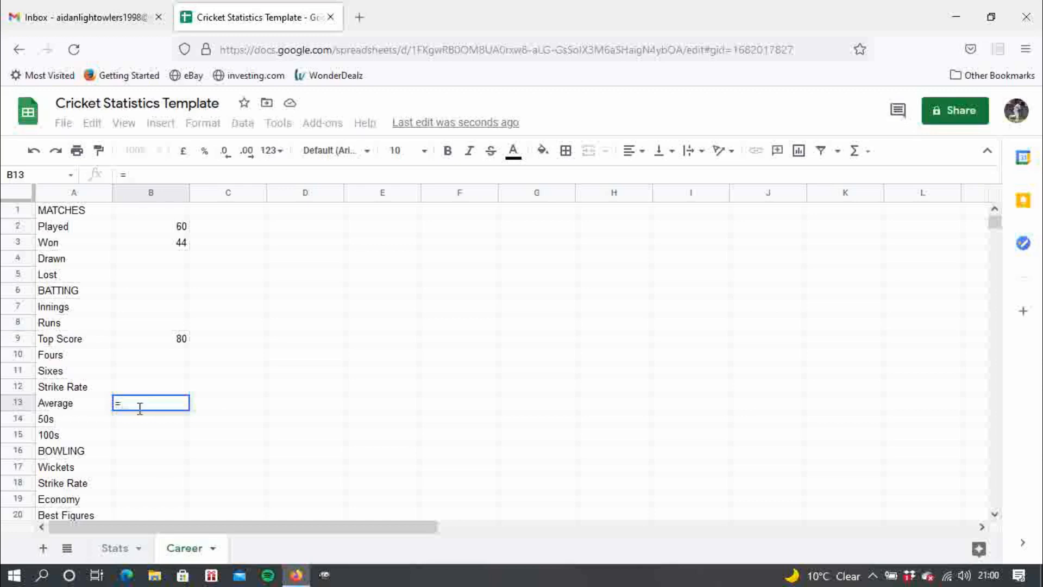
pyautogui.click(115, 546)
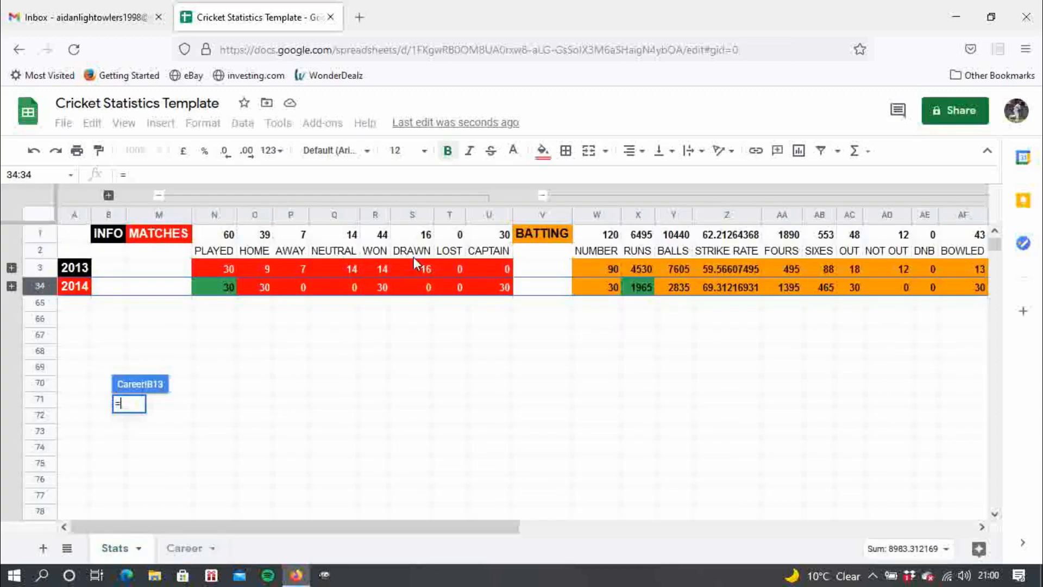
pyautogui.click(651, 238)
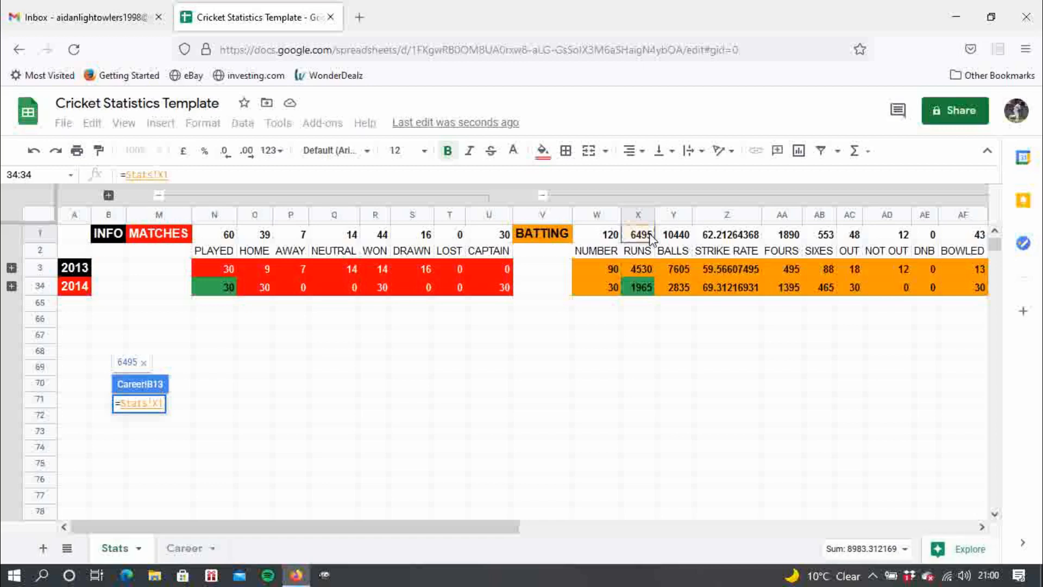
pyautogui.write('/')
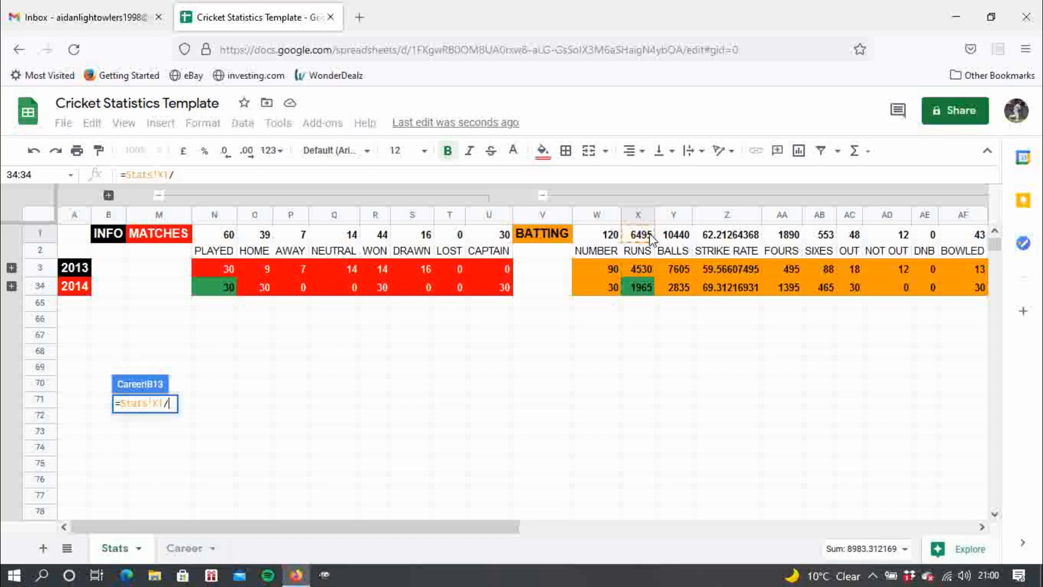
pyautogui.click(854, 239)
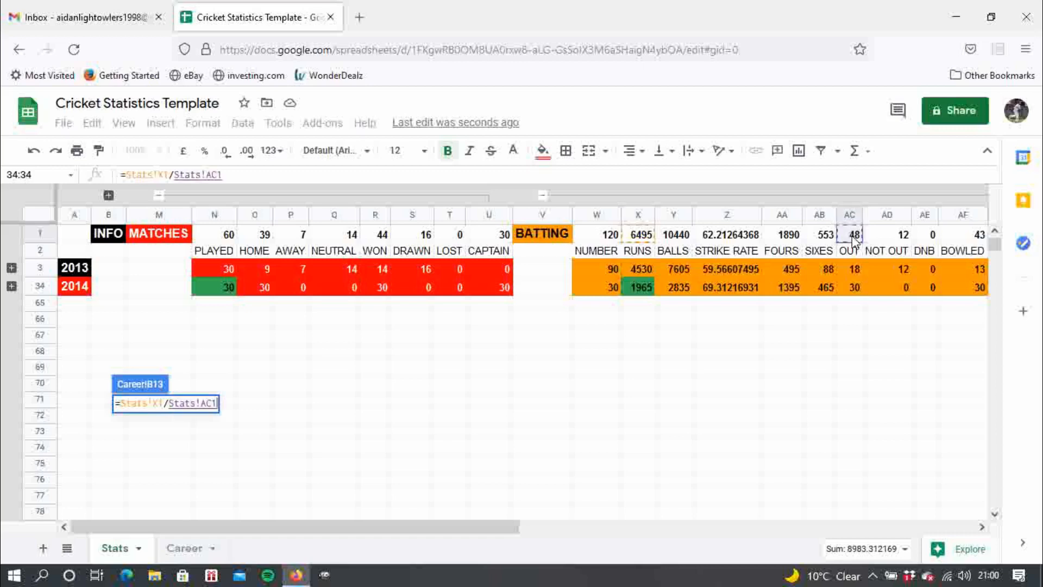
pyautogui.press('Return')
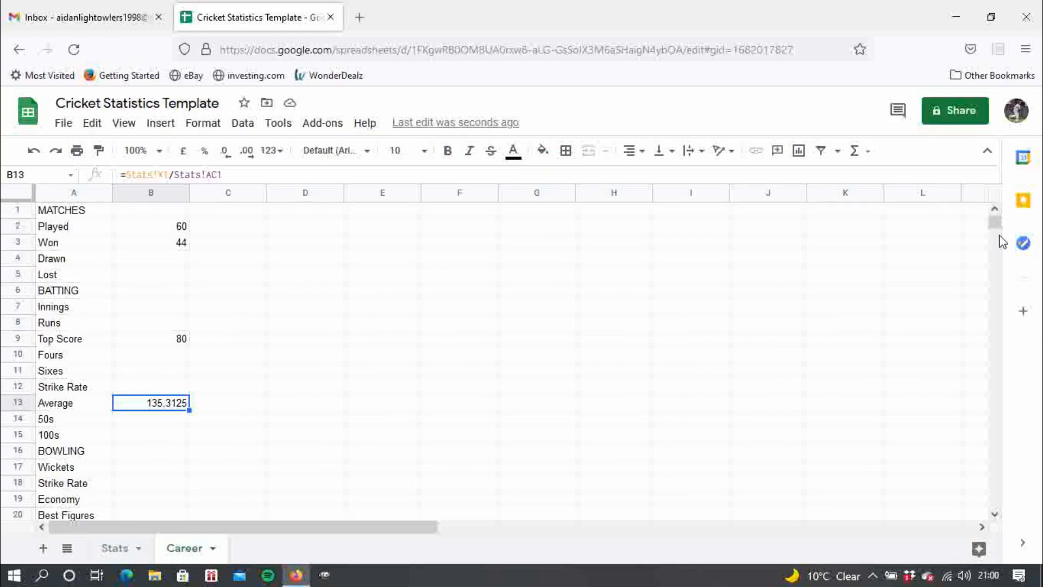
pyautogui.click(993, 514)
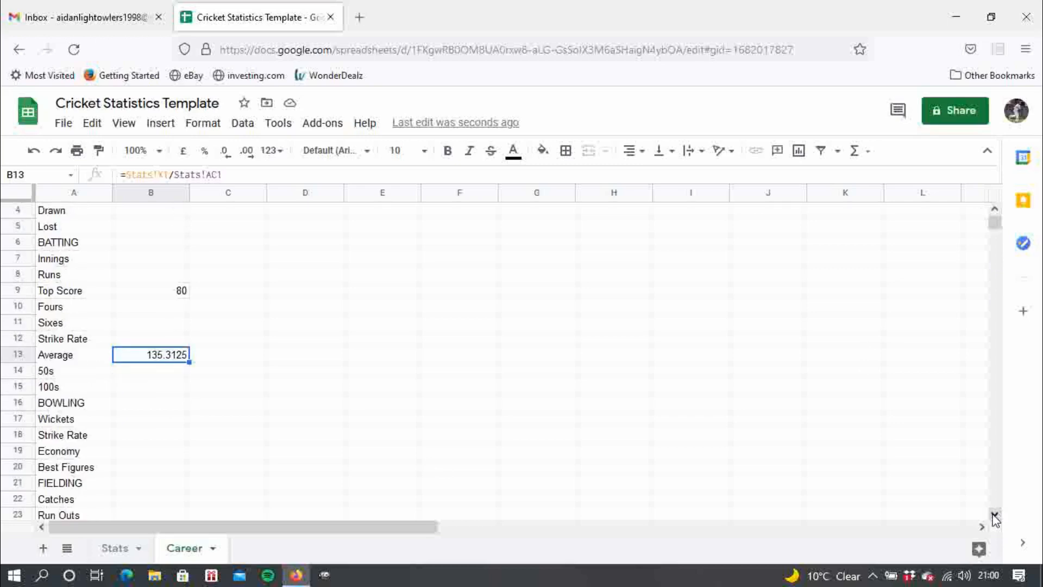
pyautogui.click(994, 515)
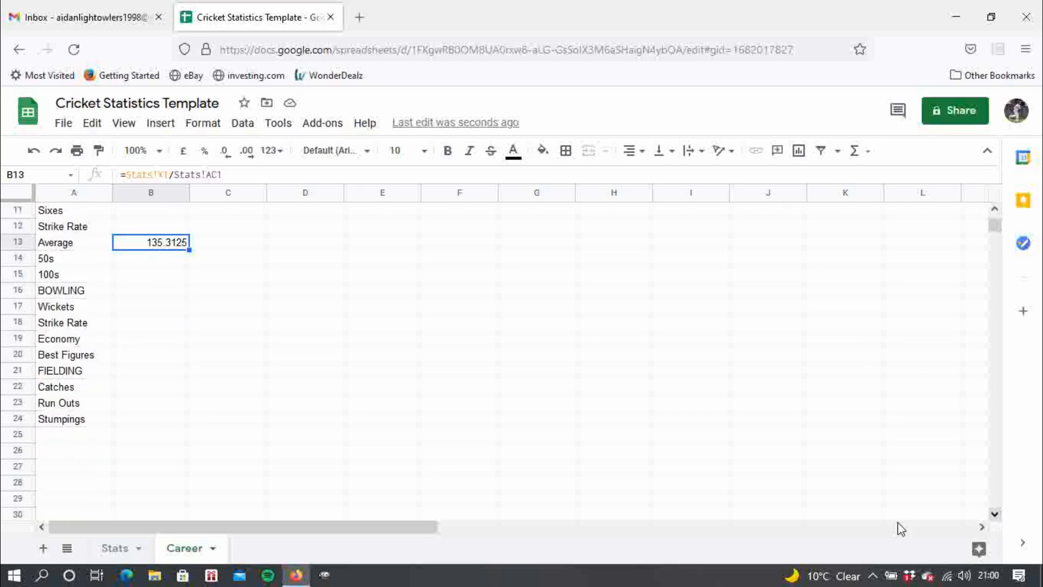
# Show the BOWLING columns instead of BATTING and the 2013 rows on the Stats sheet, and enter 5-15 as Best Figures in Career cell B20
pyautogui.click(154, 356)
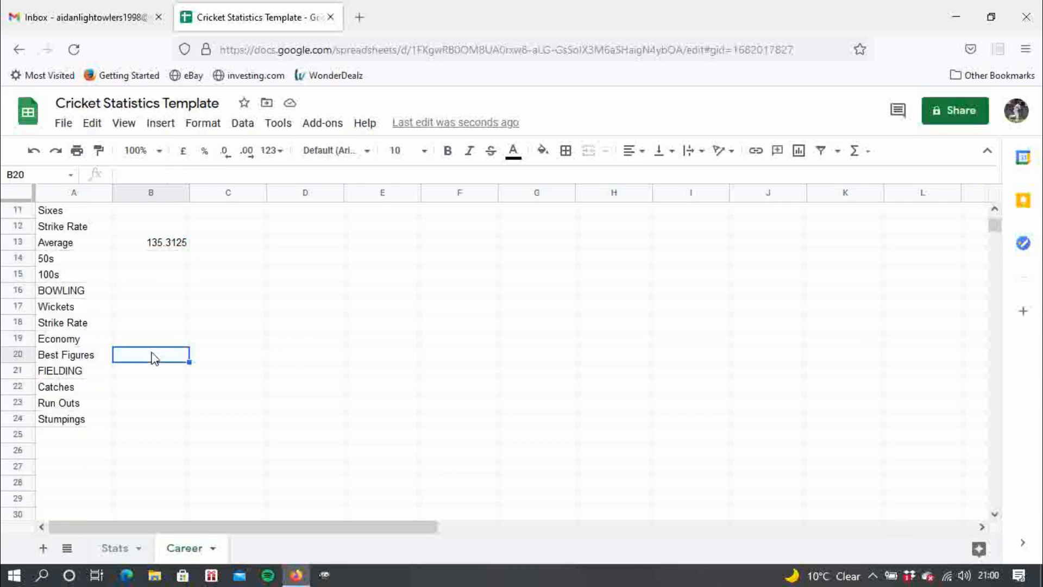
pyautogui.click(120, 548)
pyautogui.click(542, 195)
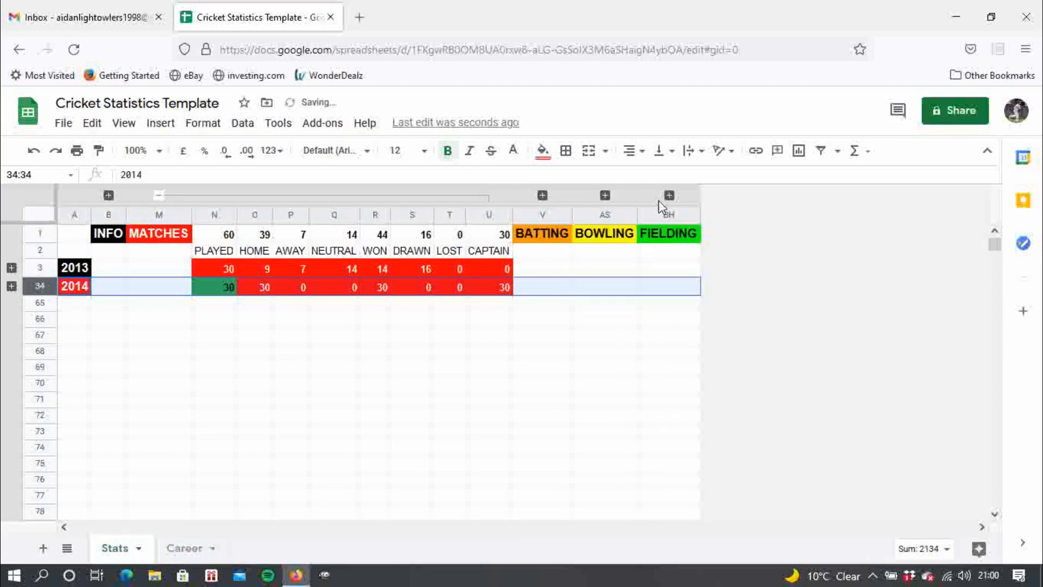
pyautogui.click(605, 195)
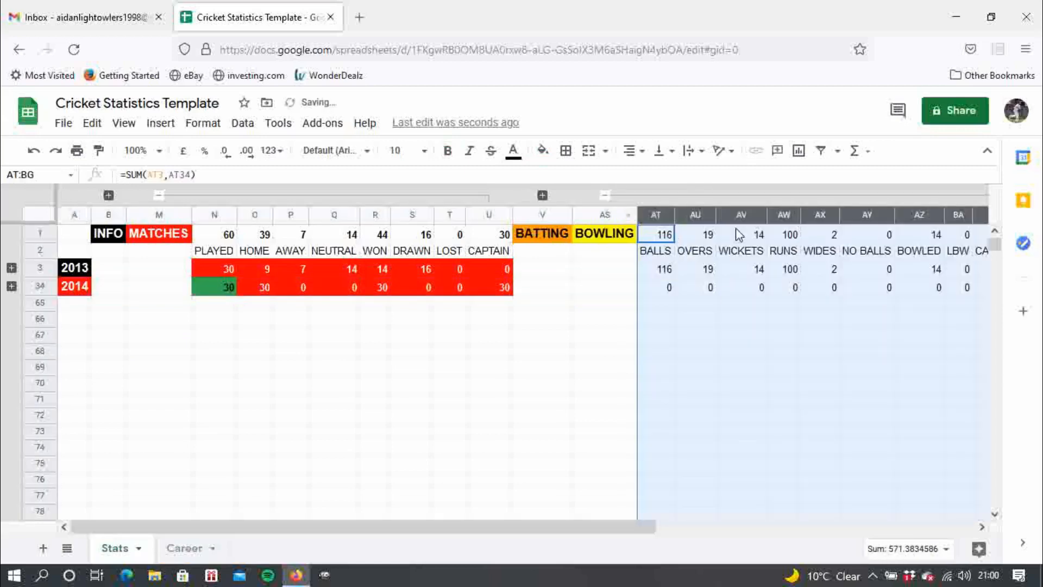
pyautogui.click(11, 267)
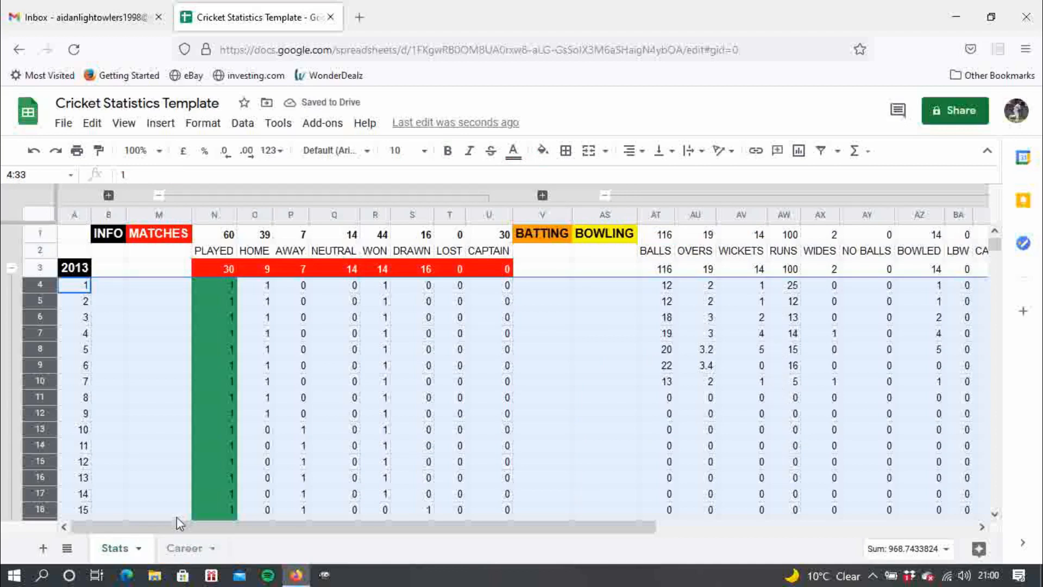
pyautogui.click(185, 554)
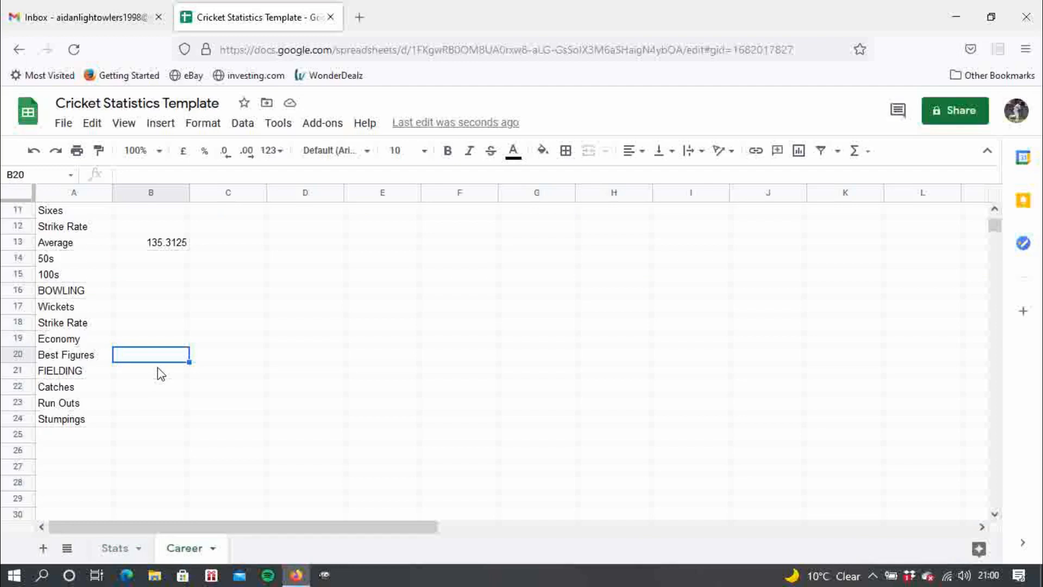
pyautogui.write('5-15')
pyautogui.press('Return')
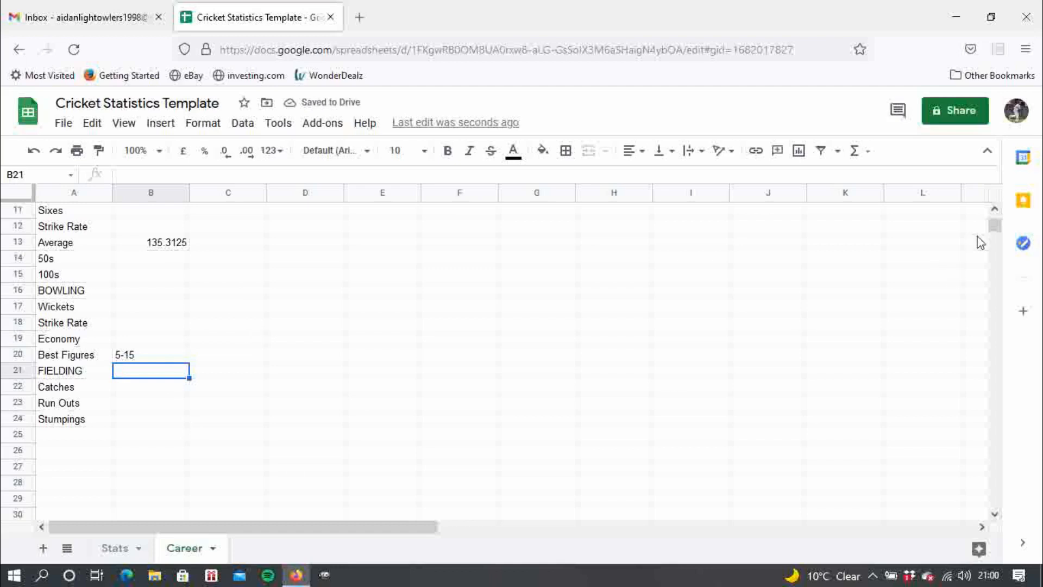
pyautogui.moveTo(994, 226); pyautogui.dragTo(996, 204)
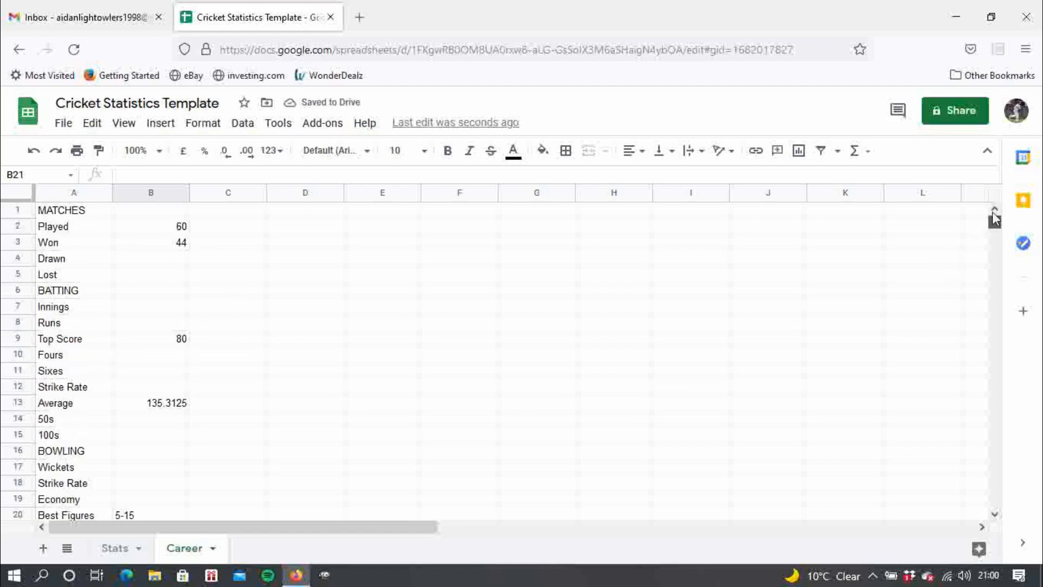
pyautogui.scroll(-4, 994, 223)
pyautogui.scroll(4, 989, 196)
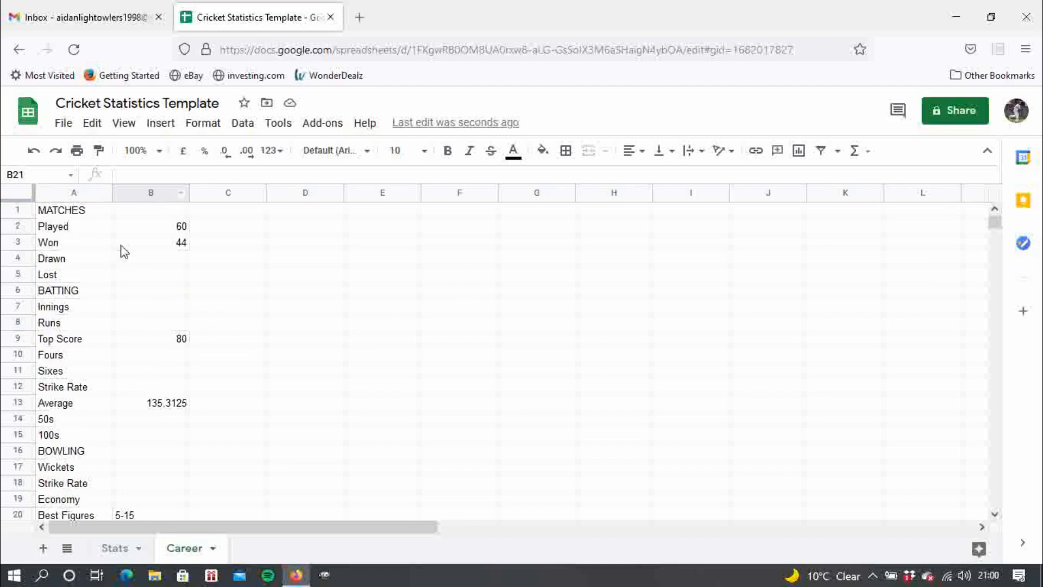
pyautogui.click(90, 211)
pyautogui.click(94, 293)
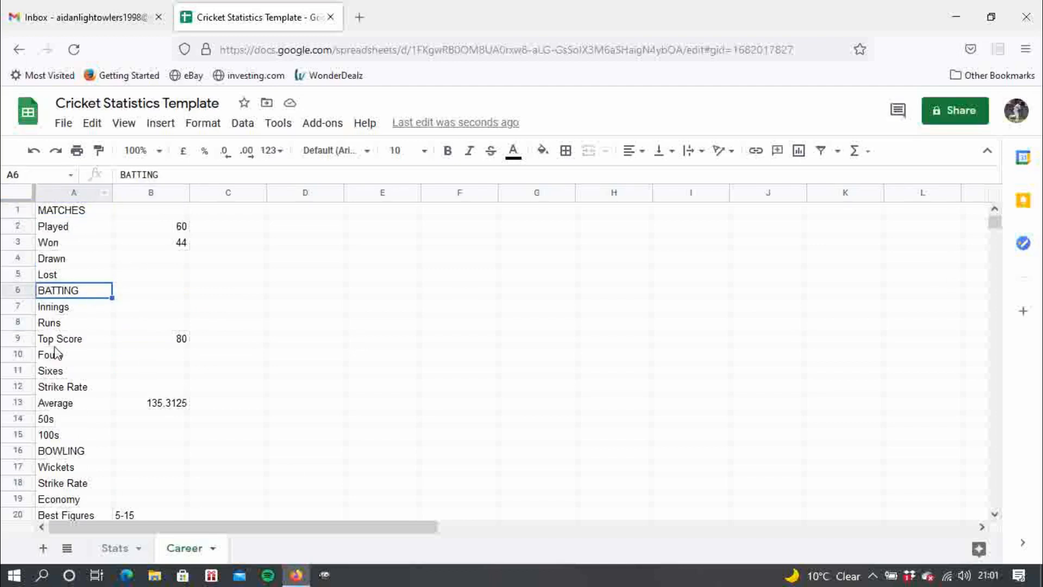
# Add a new sheet to the spreadsheet and name it Info
pyautogui.click(44, 548)
pyautogui.doubleClick(270, 554)
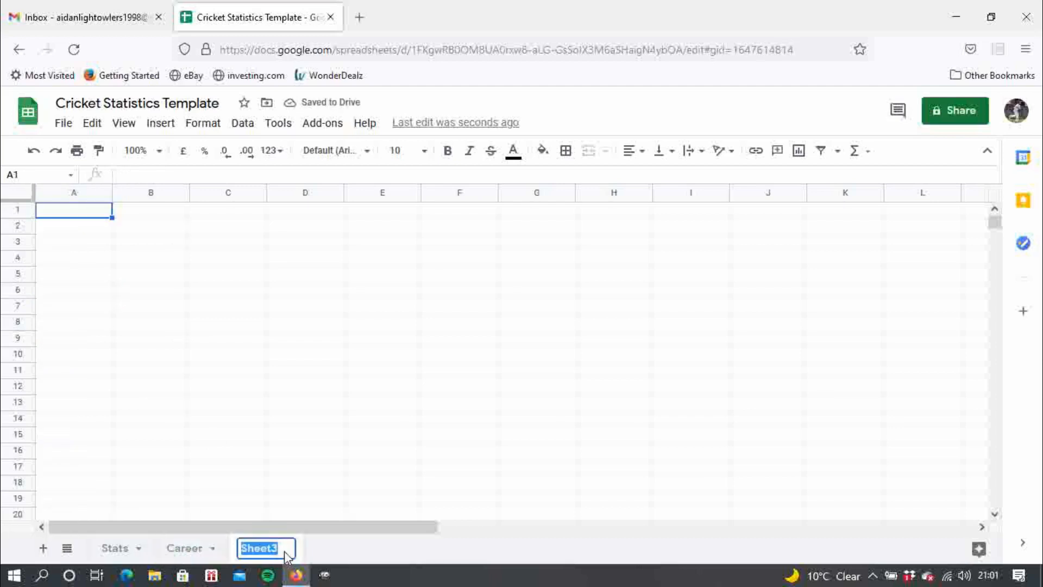
pyautogui.write('Info')
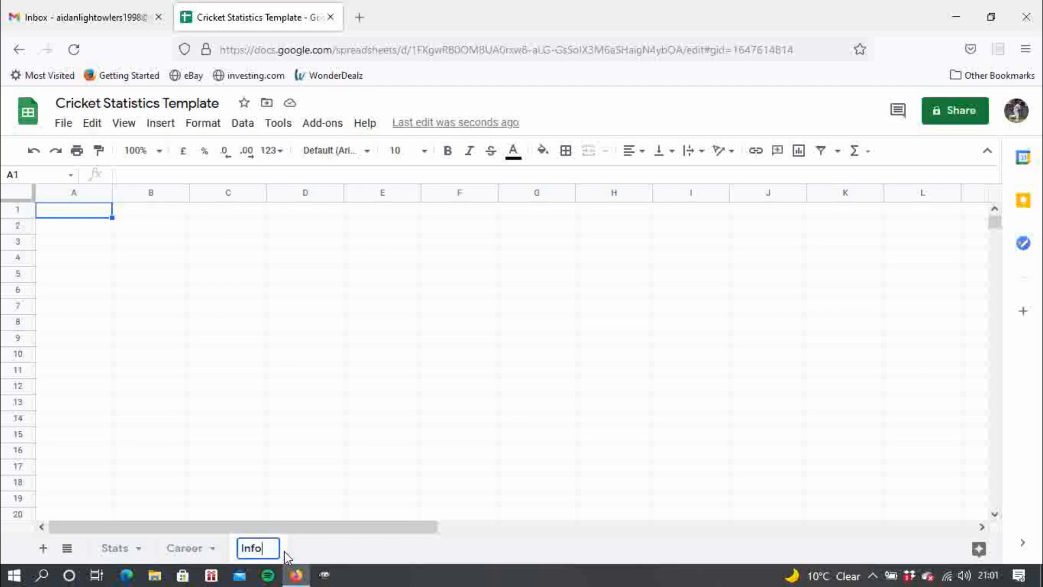
pyautogui.press('Return')
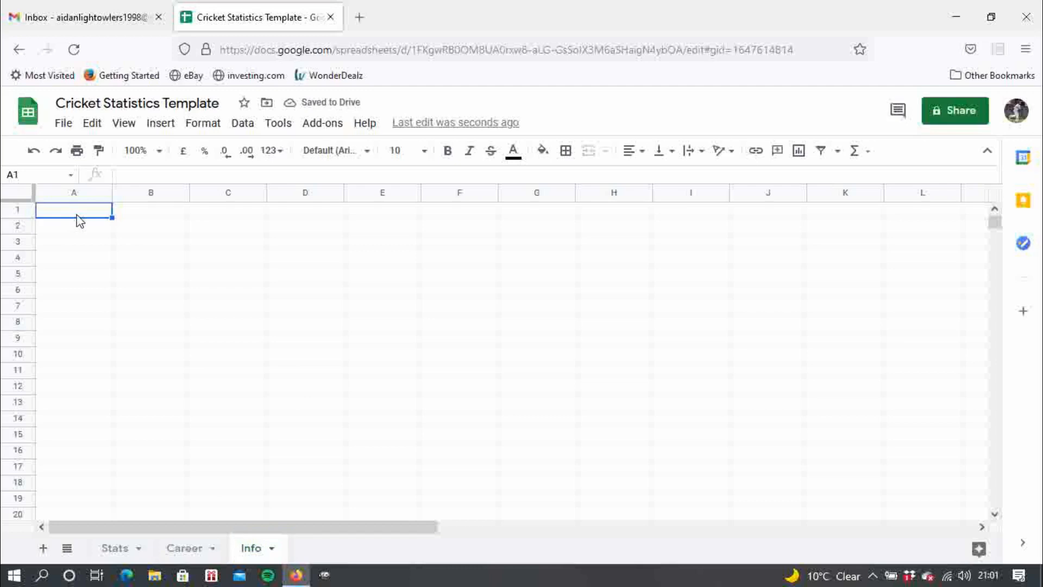
# Enter the heading CAREER HISTORY in cell A1 of the Info sheet
pyautogui.write('C')
pyautogui.write('H')
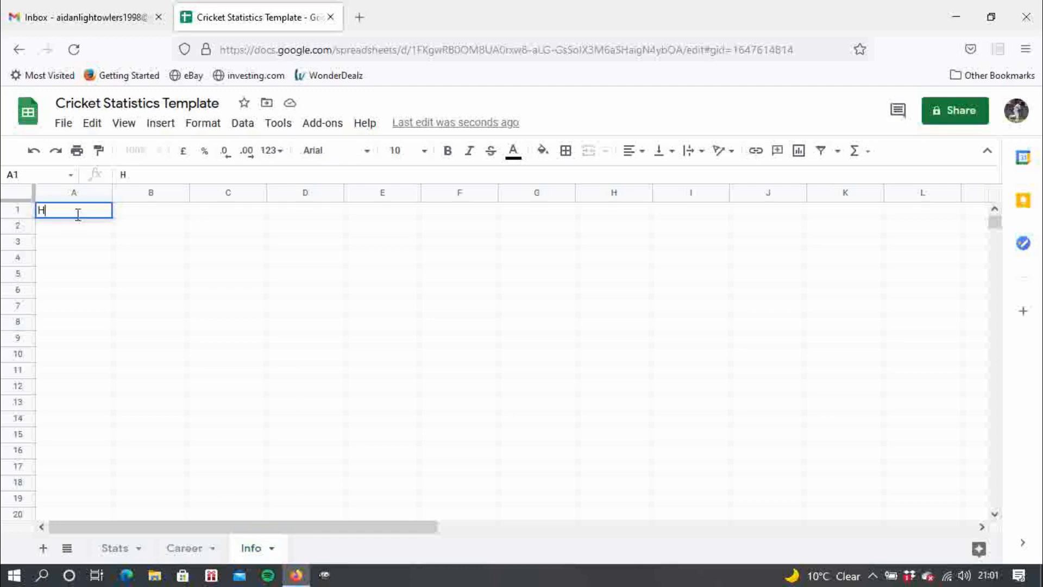
pyautogui.press('BackSpace')
pyautogui.press('BackSpace')
pyautogui.write('CAREER HISTORY')
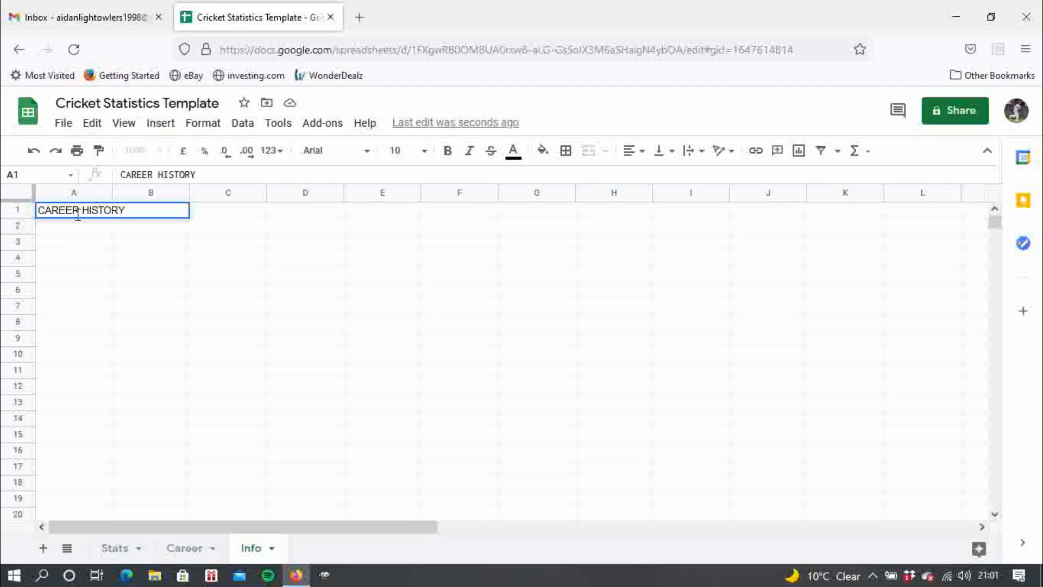
pyautogui.press('Return')
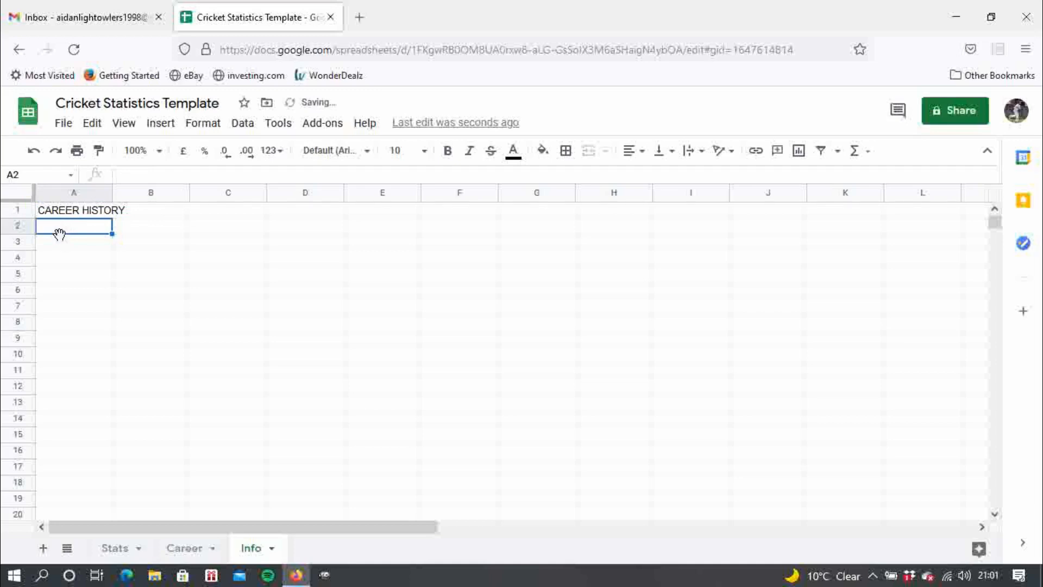
# Add the first career history entry with the date 01/01/2013 in A2 and Debut in B2
pyautogui.write('01')
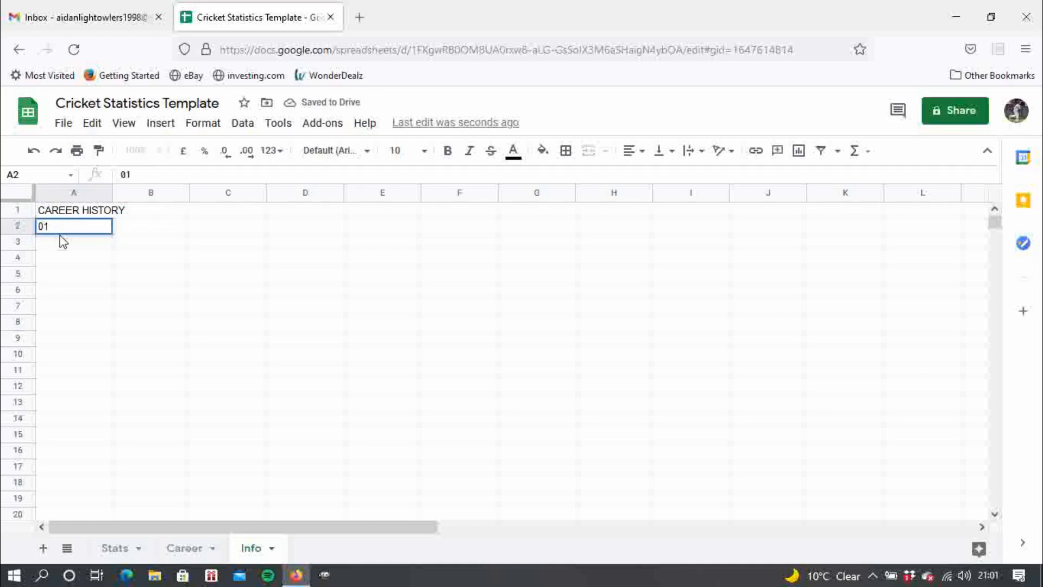
pyautogui.write('/01/2013')
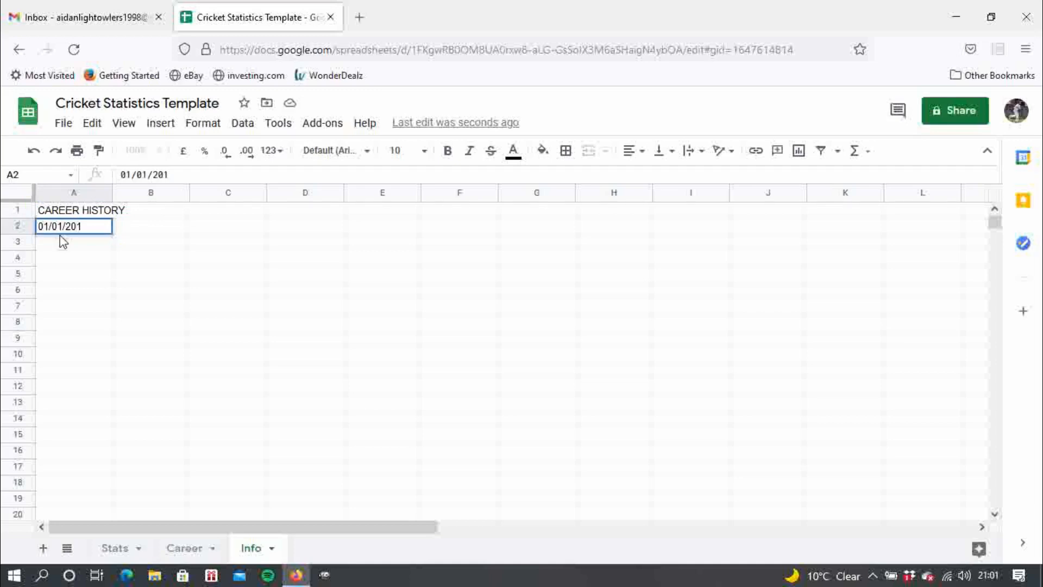
pyautogui.click(137, 226)
pyautogui.write('DE')
pyautogui.press('BackSpace')
pyautogui.write('ebut')
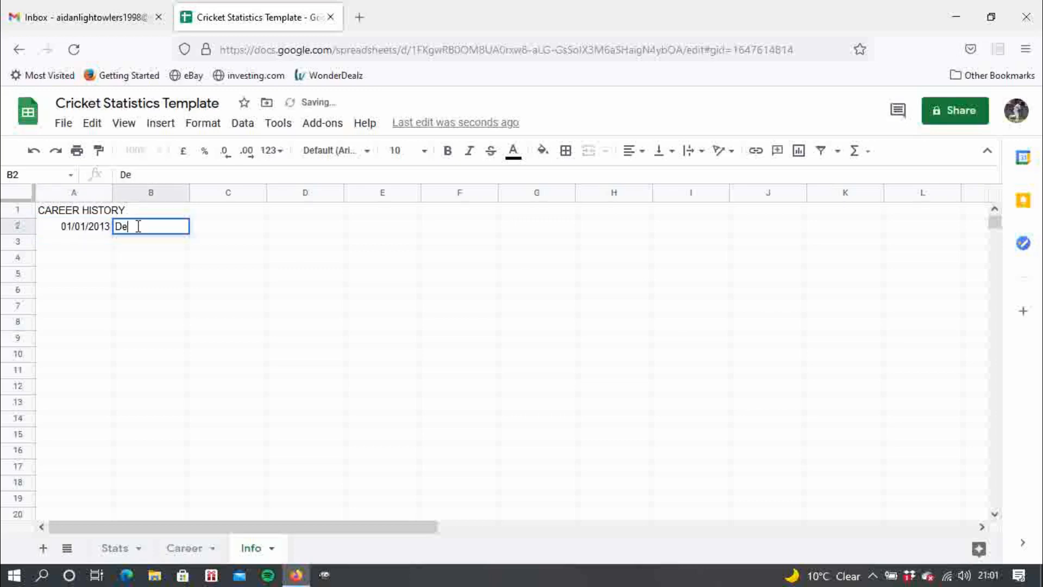
pyautogui.press('Return')
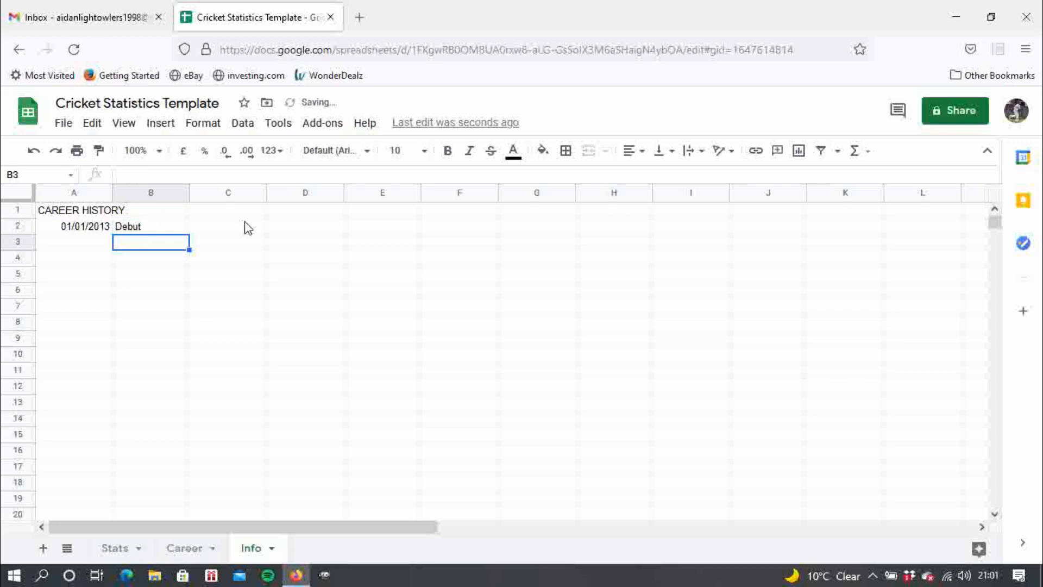
# Enter the heading CLUB HISTORY in cell D1 of the Info sheet
pyautogui.click(287, 210)
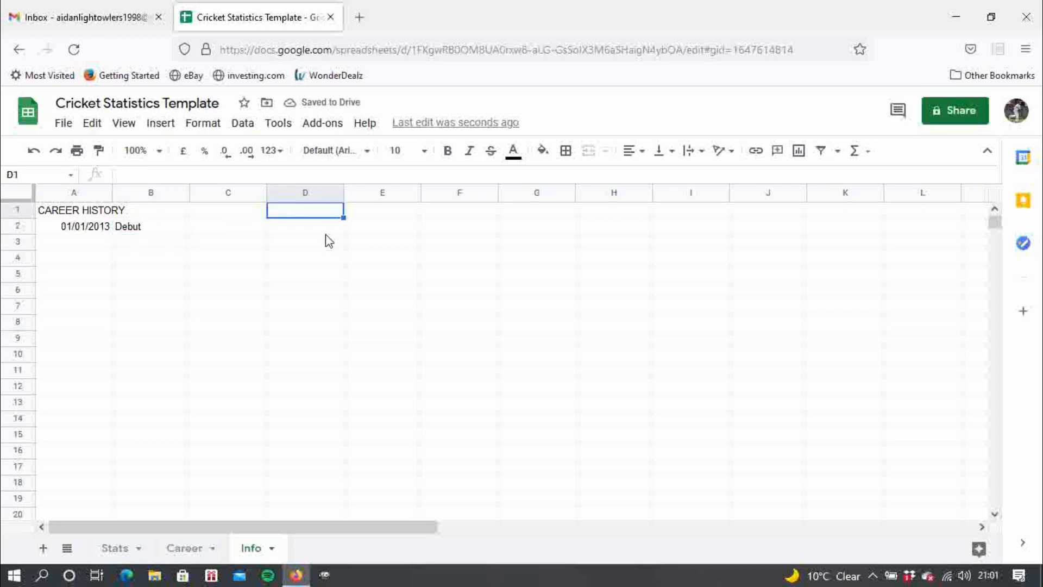
pyautogui.write('CLUB ')
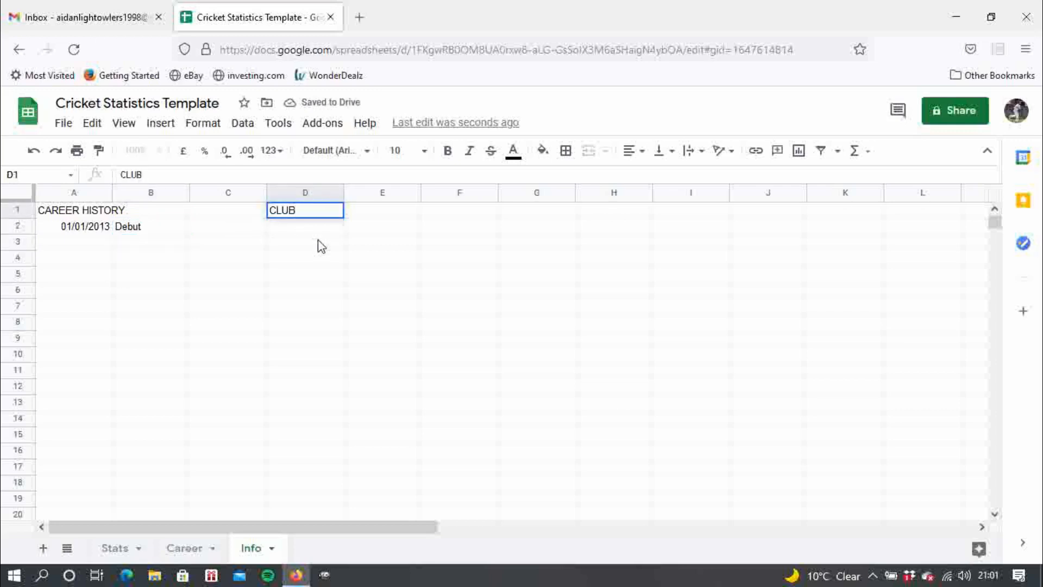
pyautogui.write('HISTORY')
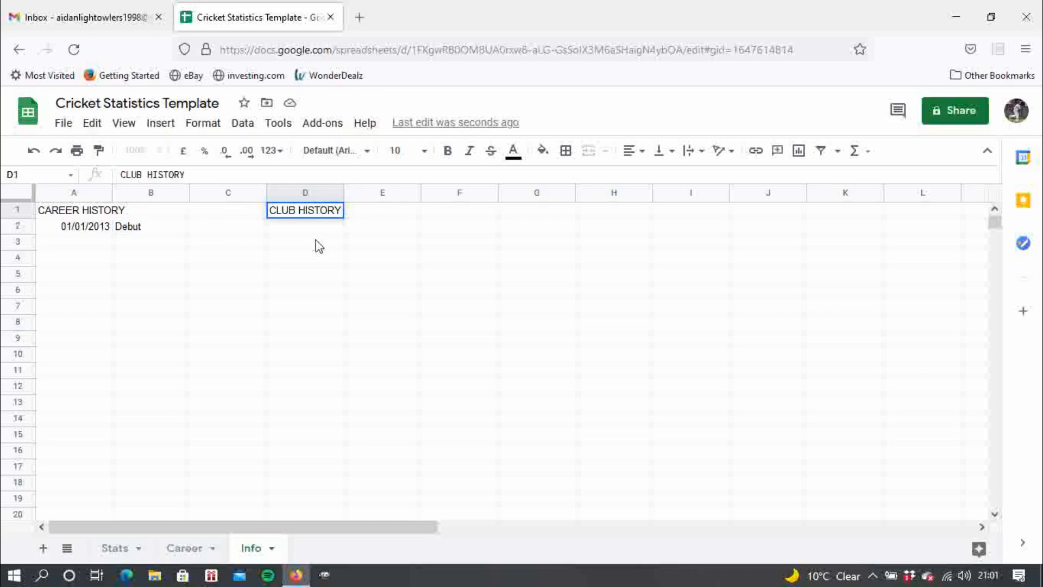
# Add the first club history entry with 2013-Present in D2 and Babbacombe in E2
pyautogui.doubleClick(311, 225)
pyautogui.write('2')
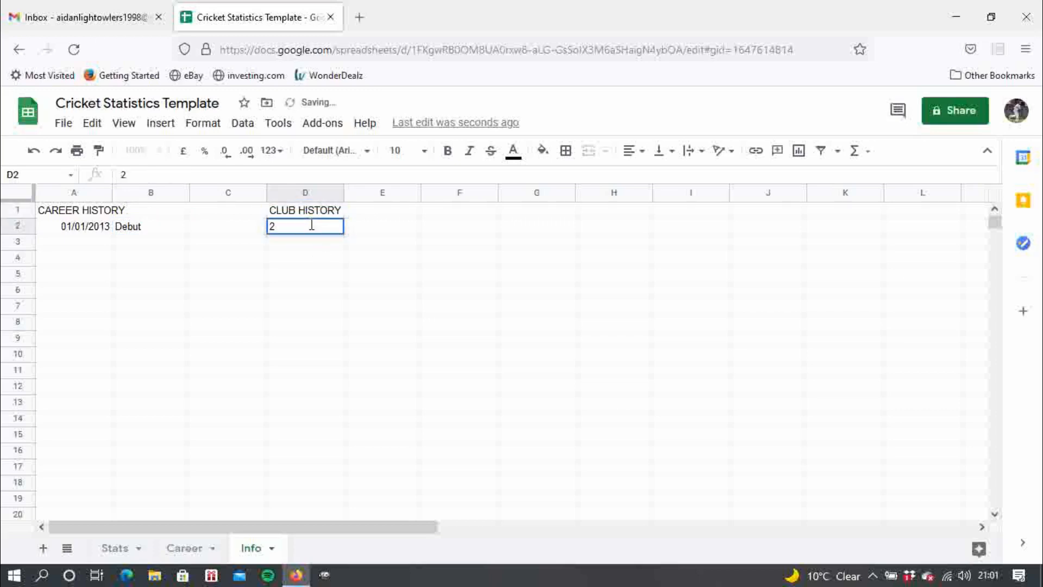
pyautogui.write('013-')
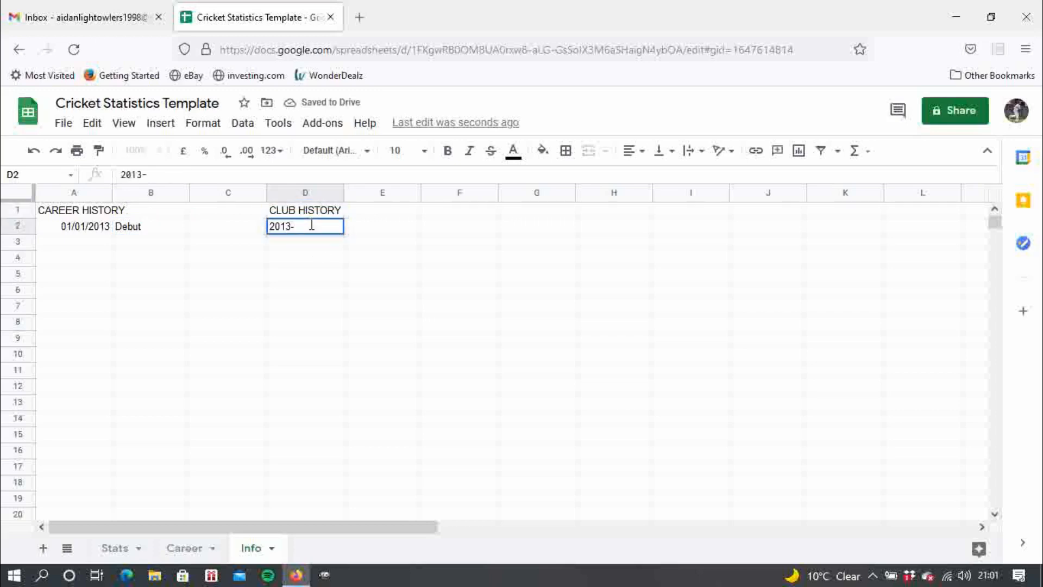
pyautogui.write('Present')
pyautogui.click(368, 227)
pyautogui.write('B')
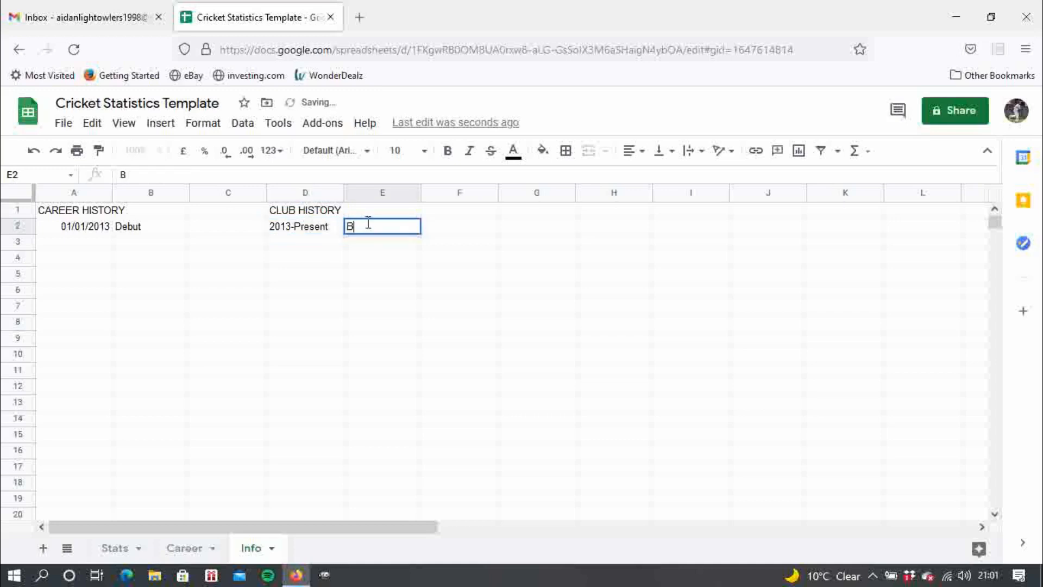
pyautogui.write('abbacombe')
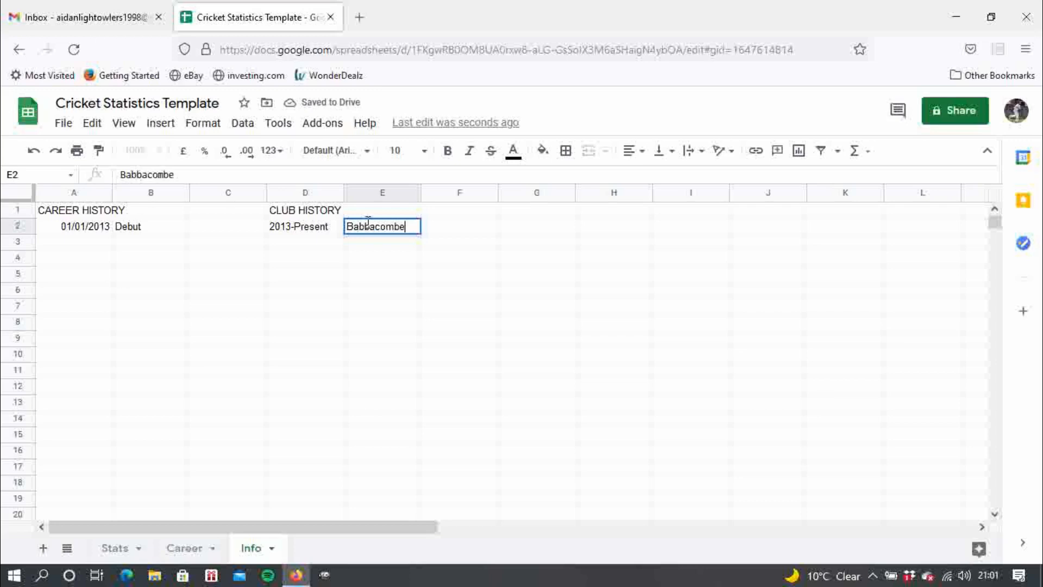
pyautogui.press('Return')
# Enter the heading ACHIEVEMENTS in cell G1 of the Info sheet, correcting its spelling
pyautogui.click(553, 213)
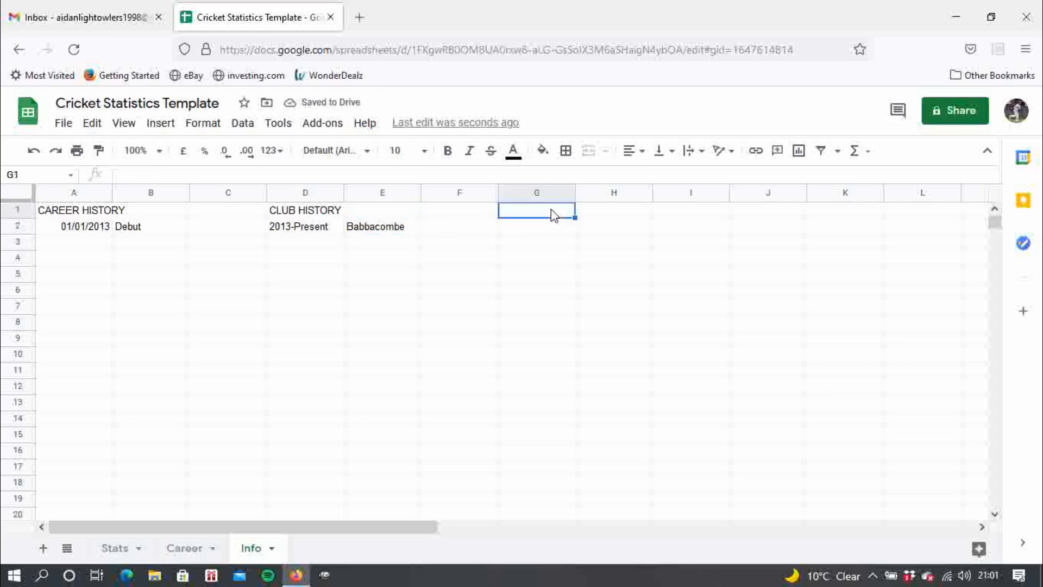
pyautogui.write('ACHIEBV')
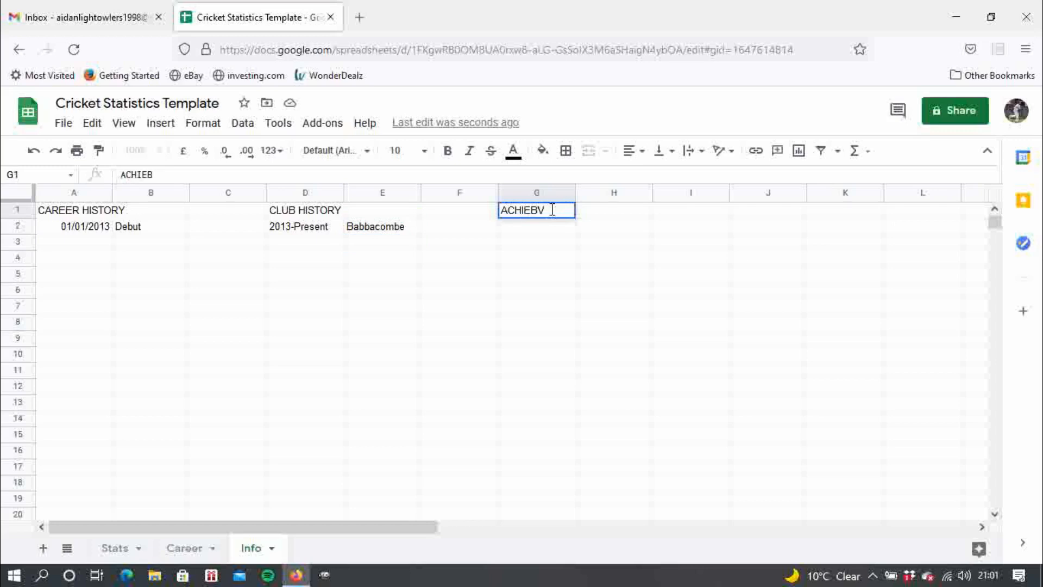
pyautogui.press('BackSpace')
pyautogui.press('BackSpace')
pyautogui.press('BackSpace')
pyautogui.write('EVMENTS')
pyautogui.press('Return')
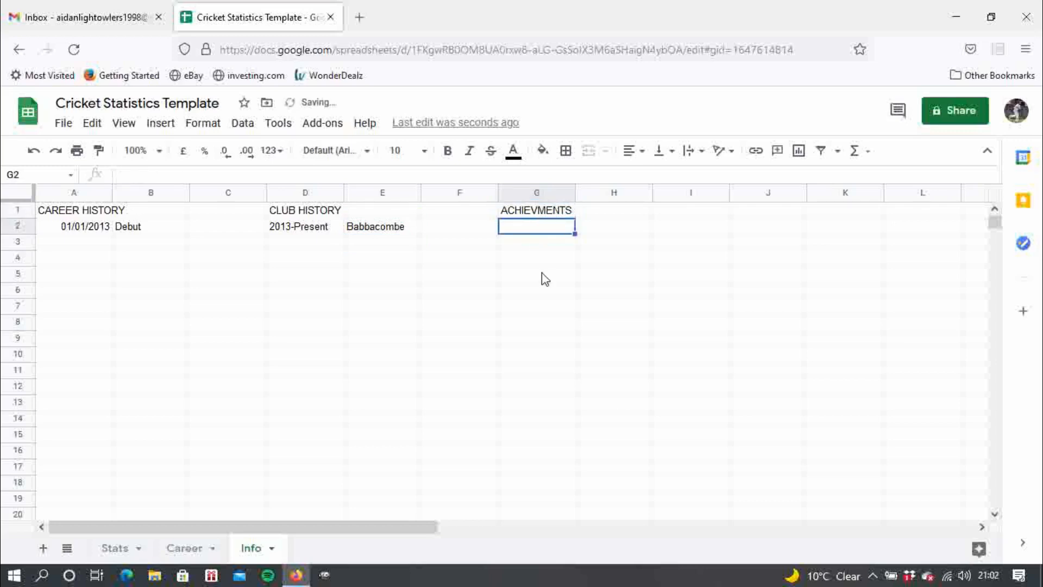
pyautogui.doubleClick(537, 212)
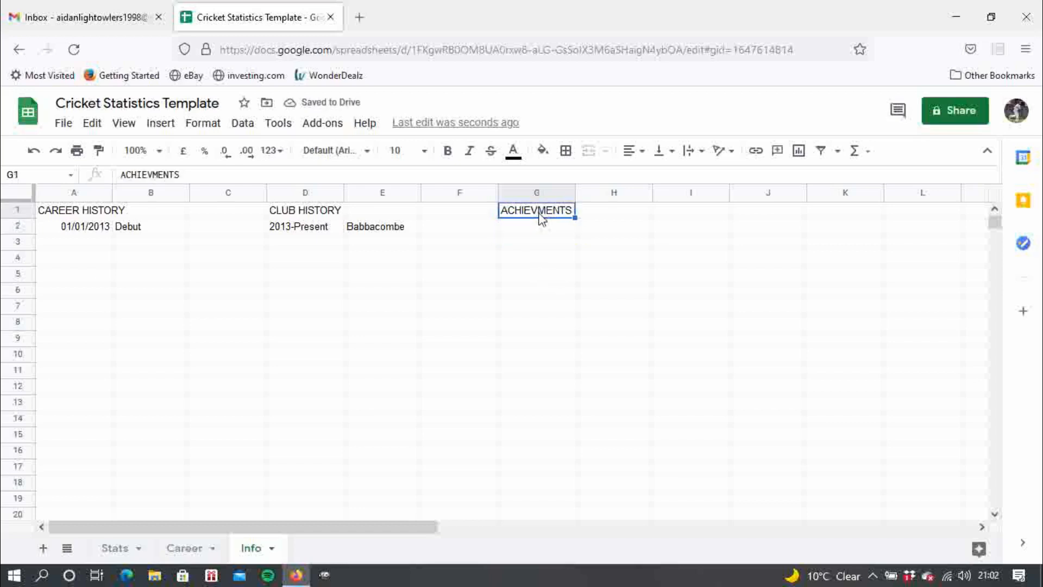
pyautogui.click(540, 213)
pyautogui.write('E')
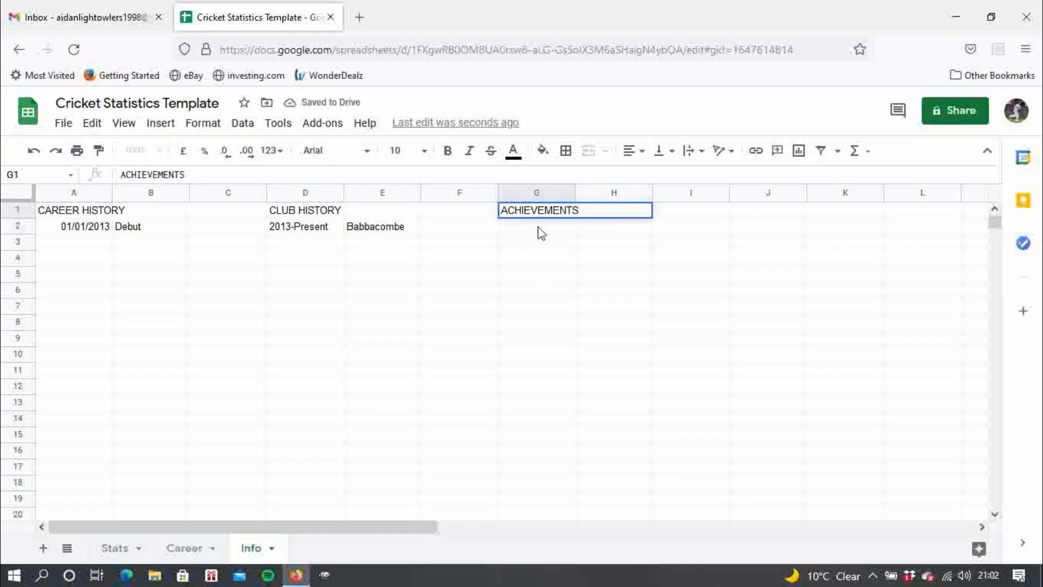
pyautogui.press('Return')
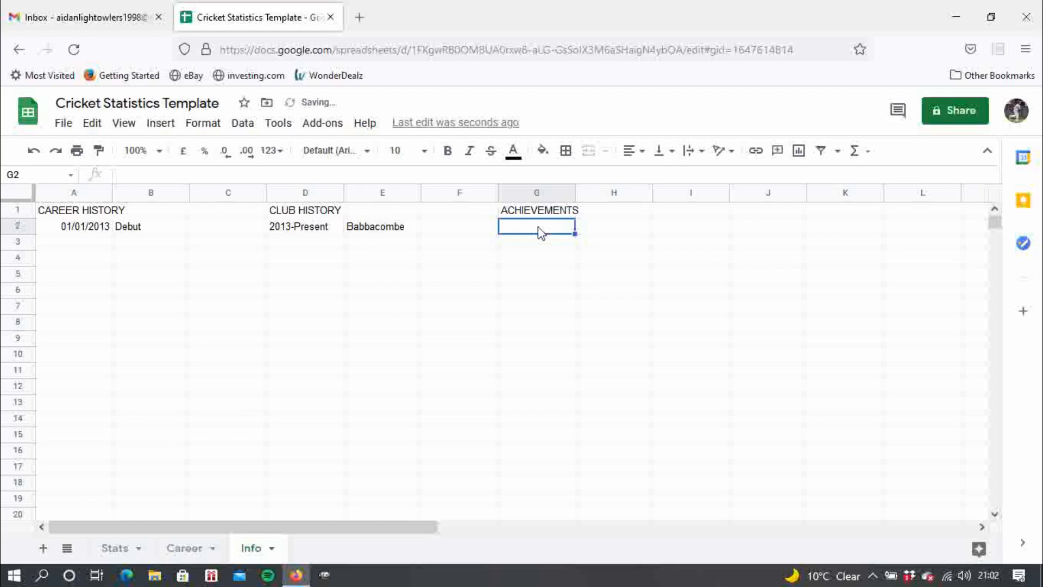
# List Titles, Cups and Promotions under the ACHIEVEMENTS heading in cells G2 to G4 of the Info sheet
pyautogui.write('Titles')
pyautogui.press('Return')
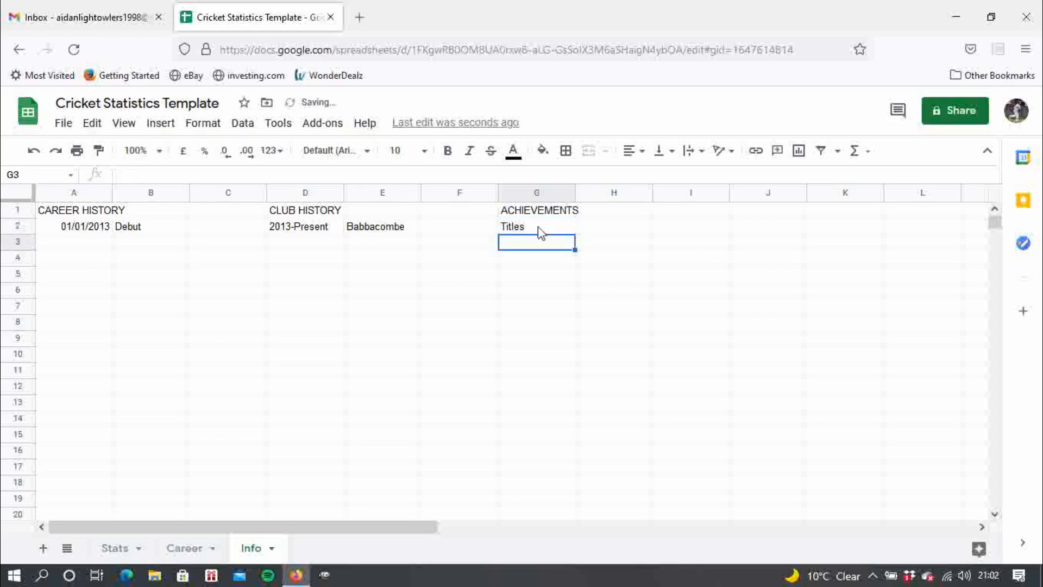
pyautogui.write('Cups')
pyautogui.press('Return')
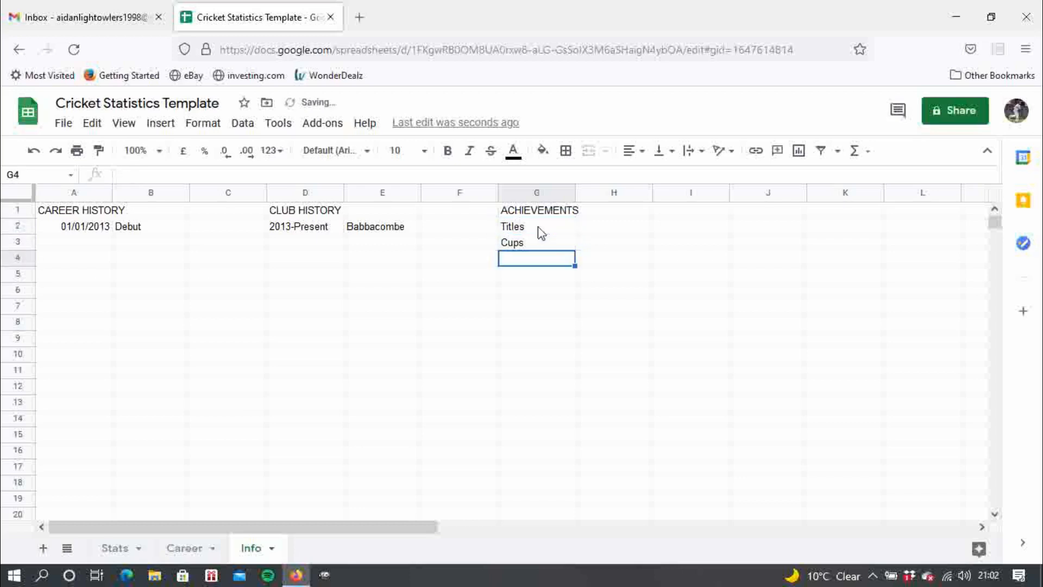
pyautogui.write('Promotions')
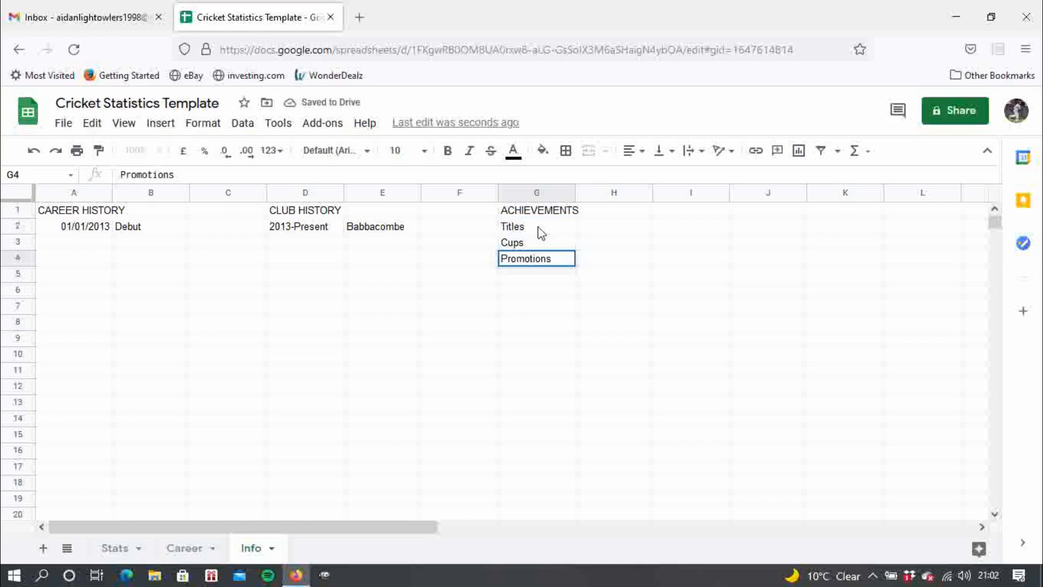
pyautogui.press('Return')
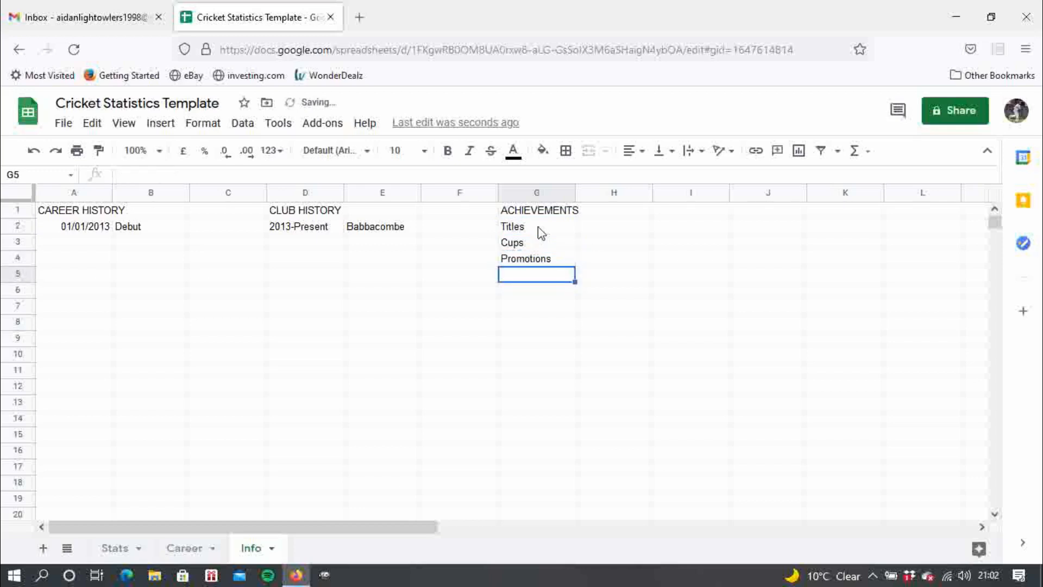
# Add Relegations in cell G5 below Promotions, correcting its capitalisation and spelling
pyautogui.write('RElagatio')
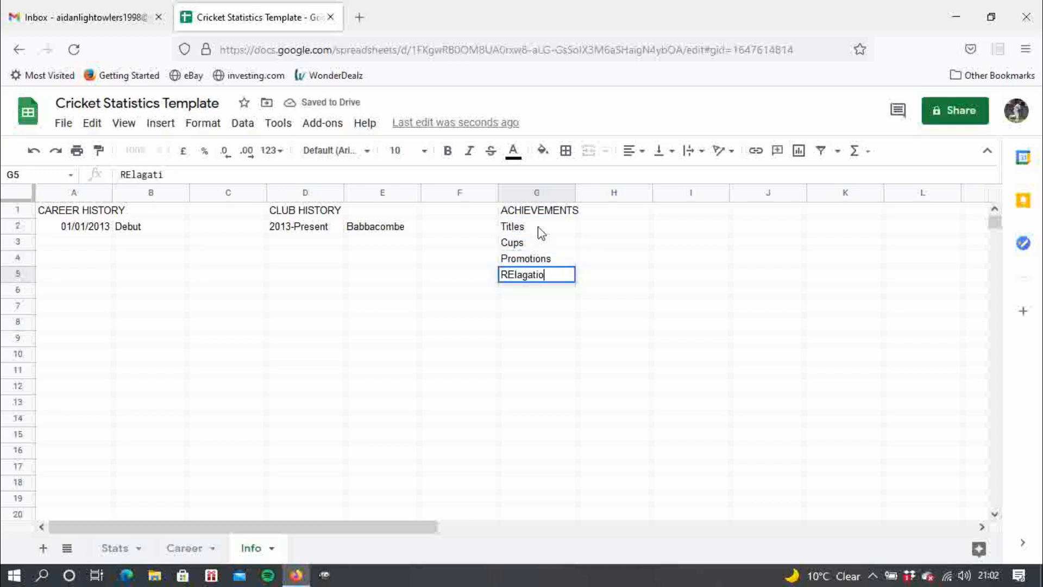
pyautogui.write('ns')
pyautogui.press('BackSpace')
pyautogui.press('BackSpace')
pyautogui.press('BackSpace')
pyautogui.press('BackSpace')
pyautogui.press('BackSpace')
pyautogui.press('BackSpace')
pyautogui.press('BackSpace')
pyautogui.press('BackSpace')
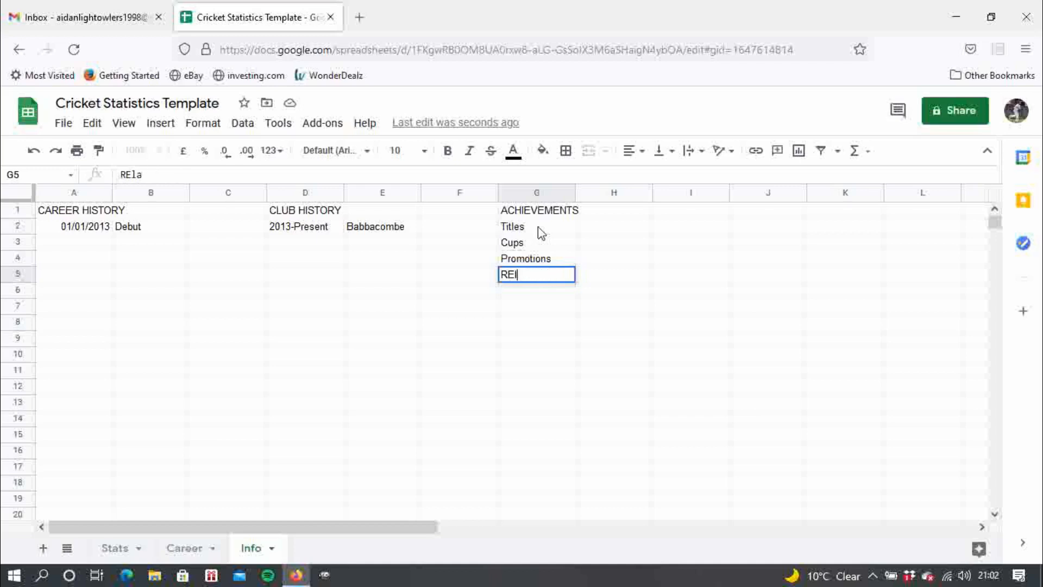
pyautogui.press('BackSpace')
pyautogui.press('BackSpace')
pyautogui.write('elegat')
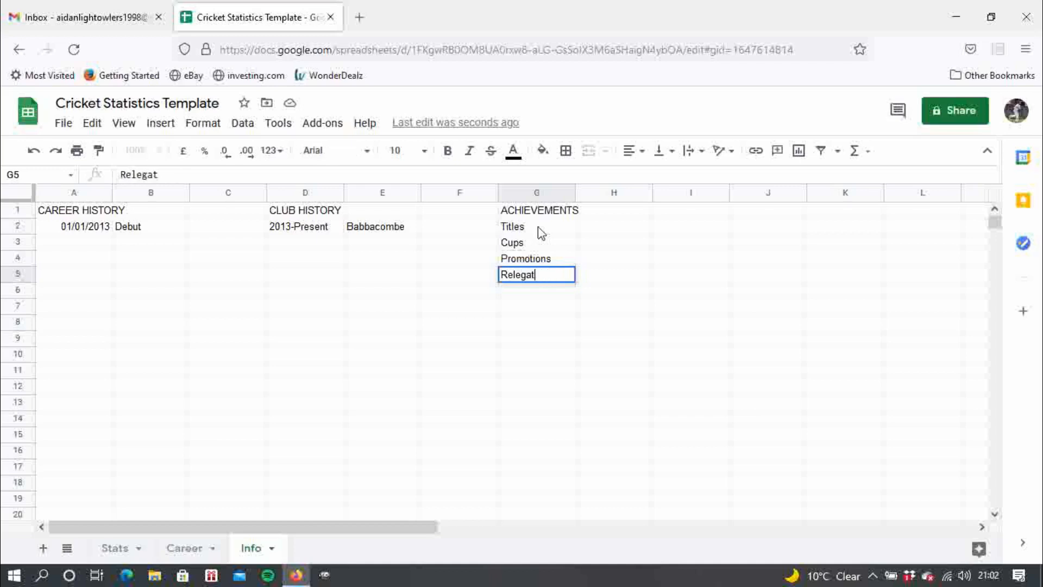
pyautogui.write('ions')
pyautogui.press('Return')
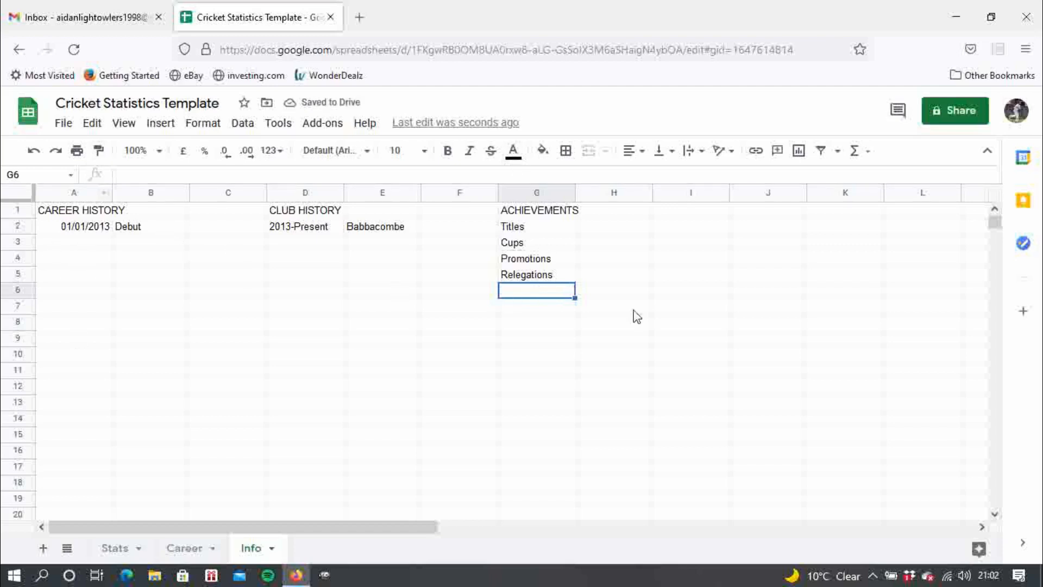
# Auto-fit the widths of columns G, D and A on the Info sheet to their contents
pyautogui.doubleClick(573, 195)
pyautogui.doubleClick(342, 192)
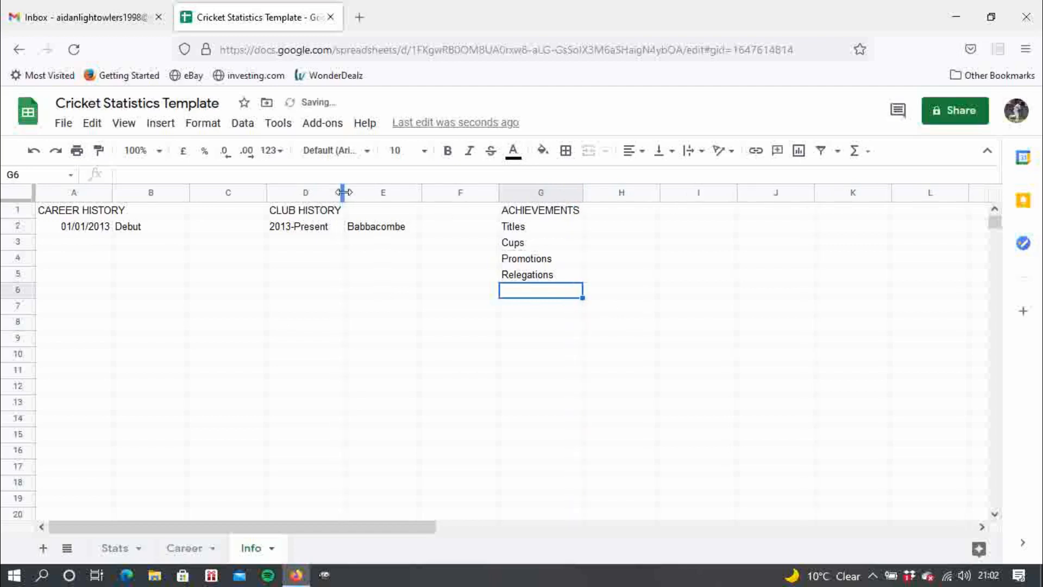
pyautogui.doubleClick(112, 193)
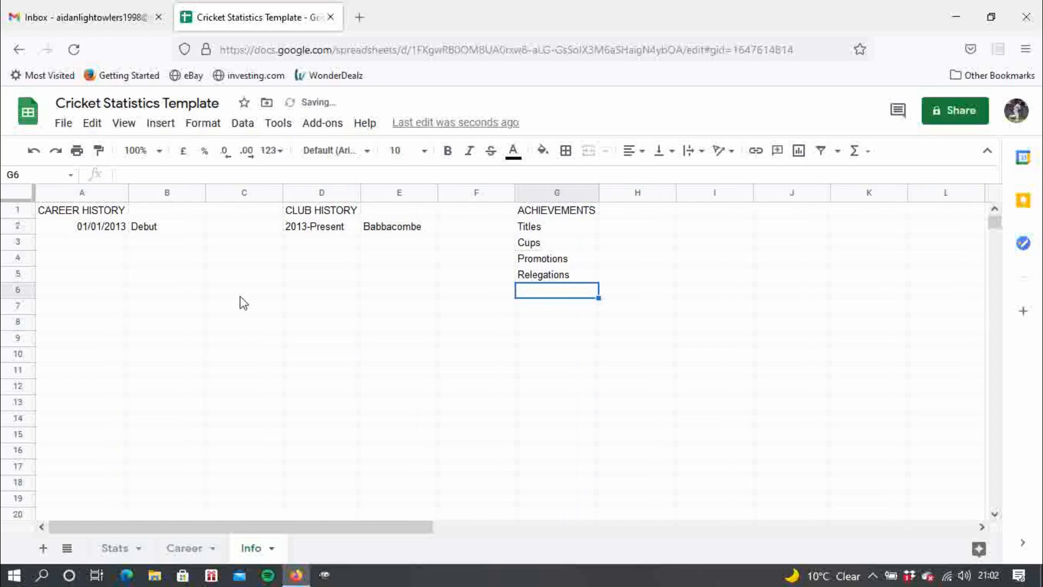
# On the Stats sheet, collapse the expanded MATCHES and BOWLING column groups and the 2013 row group
pyautogui.click(114, 548)
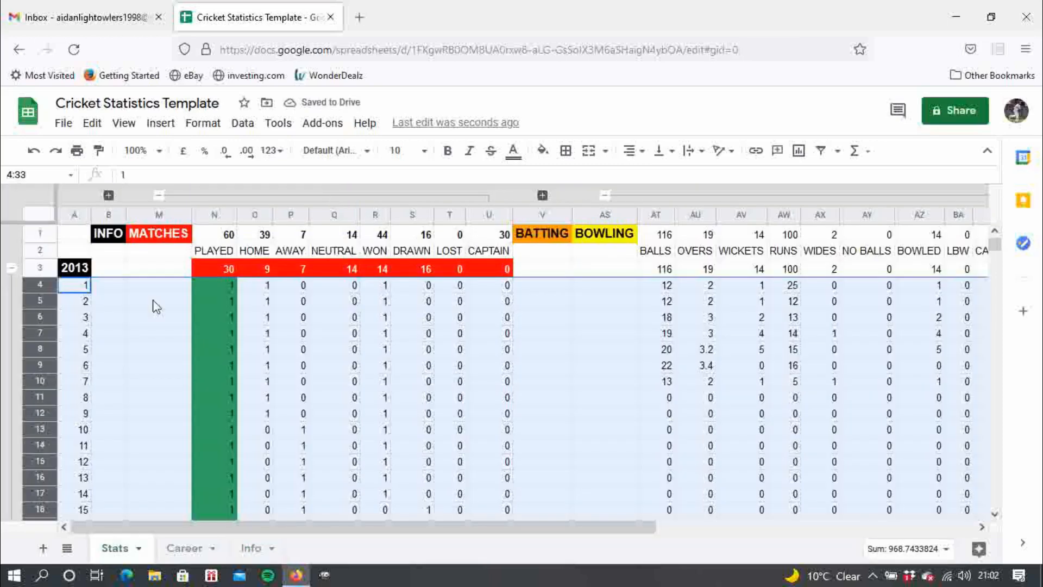
pyautogui.click(158, 196)
pyautogui.click(283, 196)
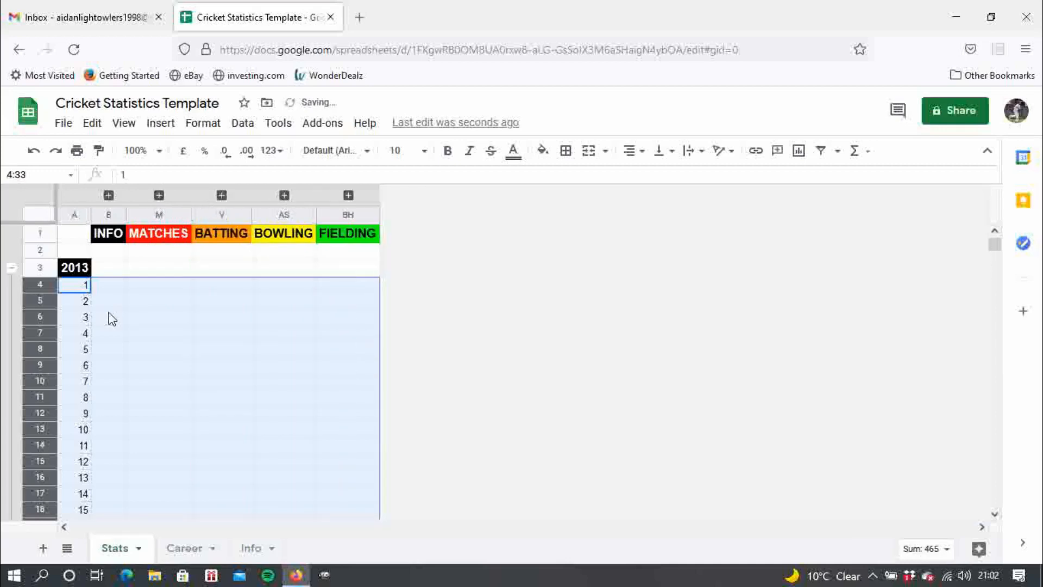
pyautogui.click(11, 267)
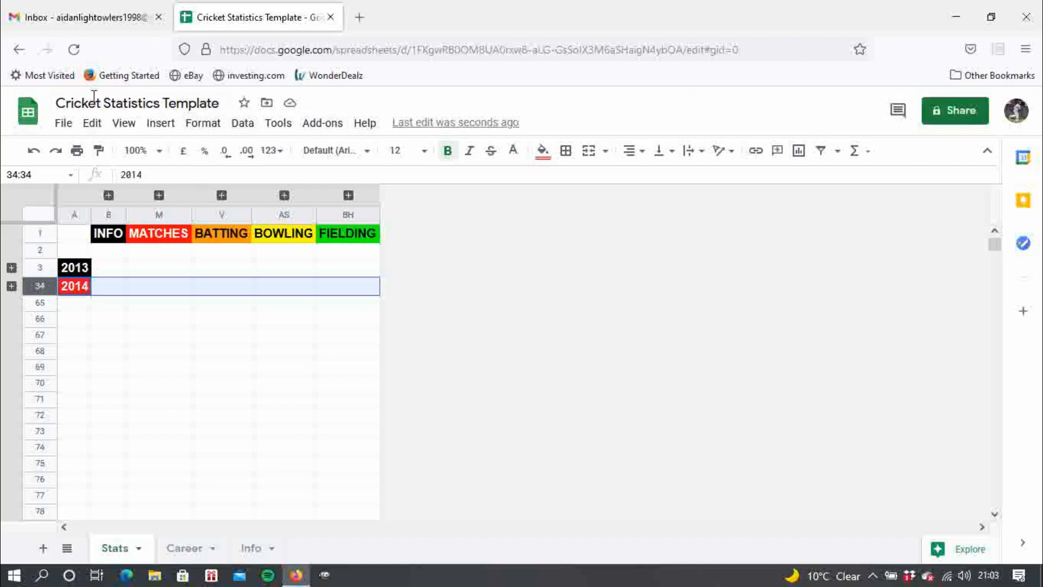
# Download the spreadsheet as a Microsoft Excel (.xlsx) file and save it to the computer
pyautogui.click(62, 125)
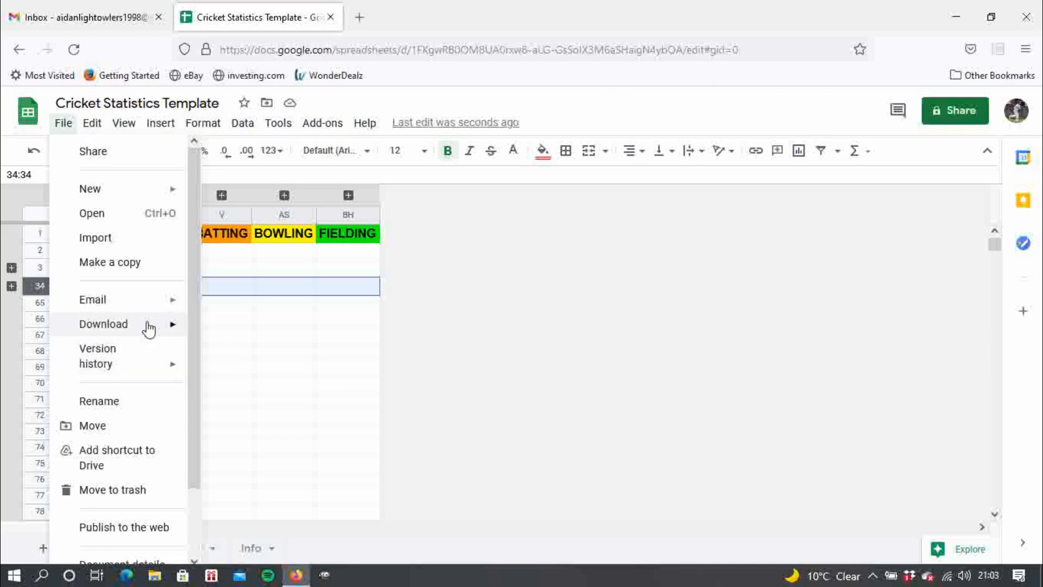
pyautogui.moveTo(132, 328)
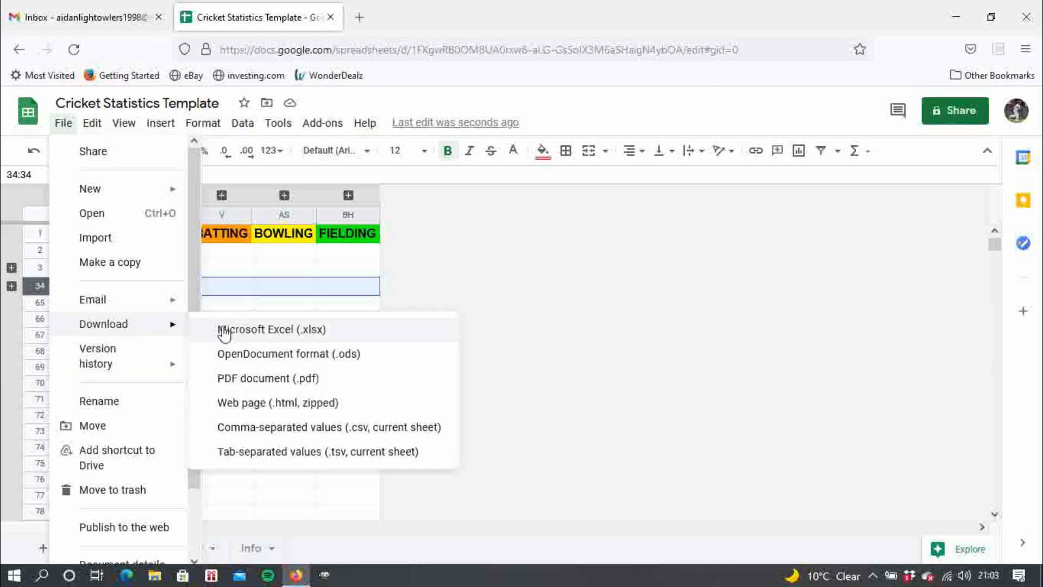
pyautogui.click(258, 330)
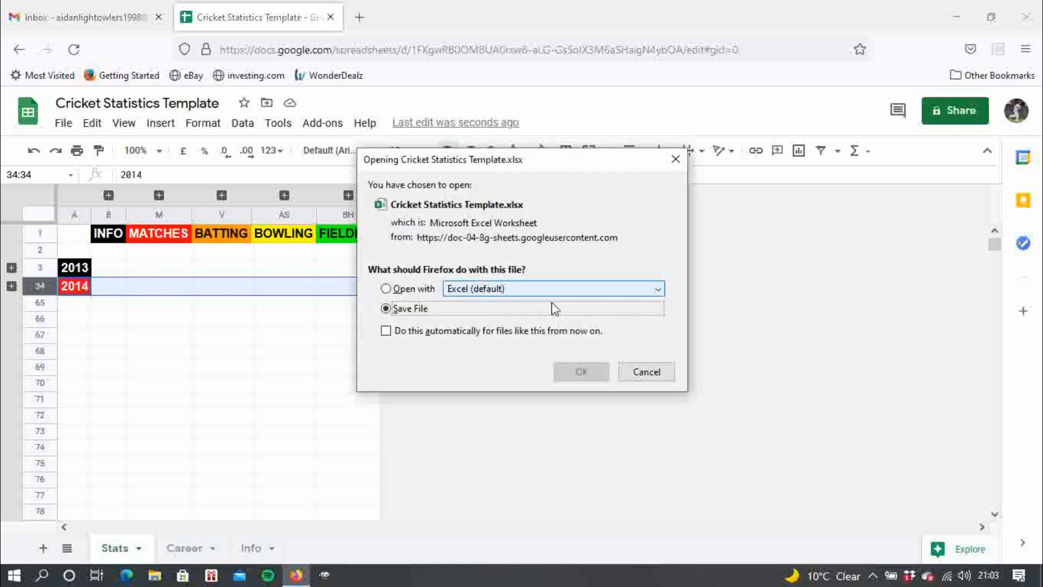
pyautogui.click(581, 375)
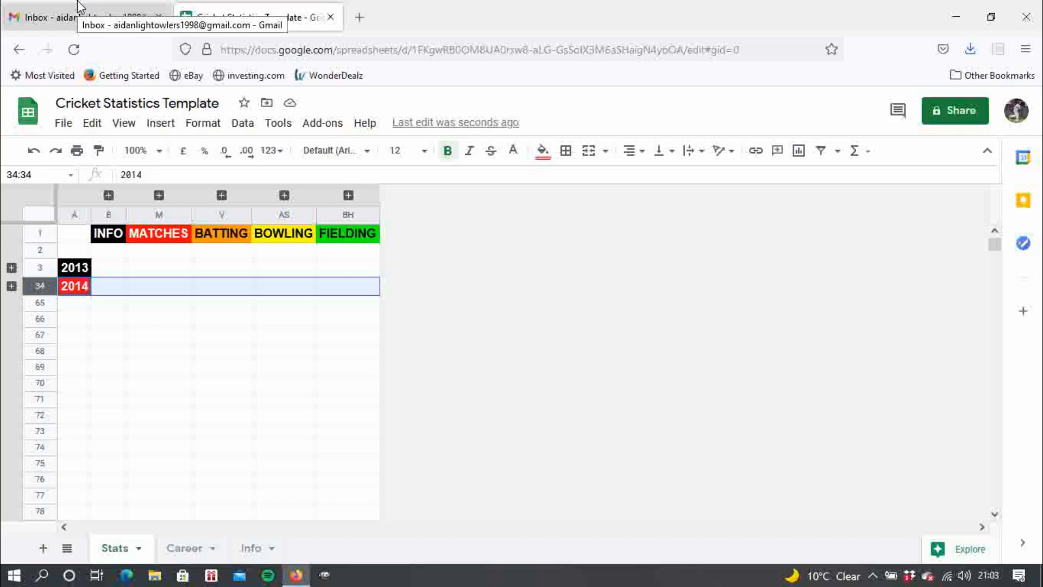
# Switch to Gmail and start a new message to the user's own e-mail address with the subject Stats
pyautogui.click(79, 8)
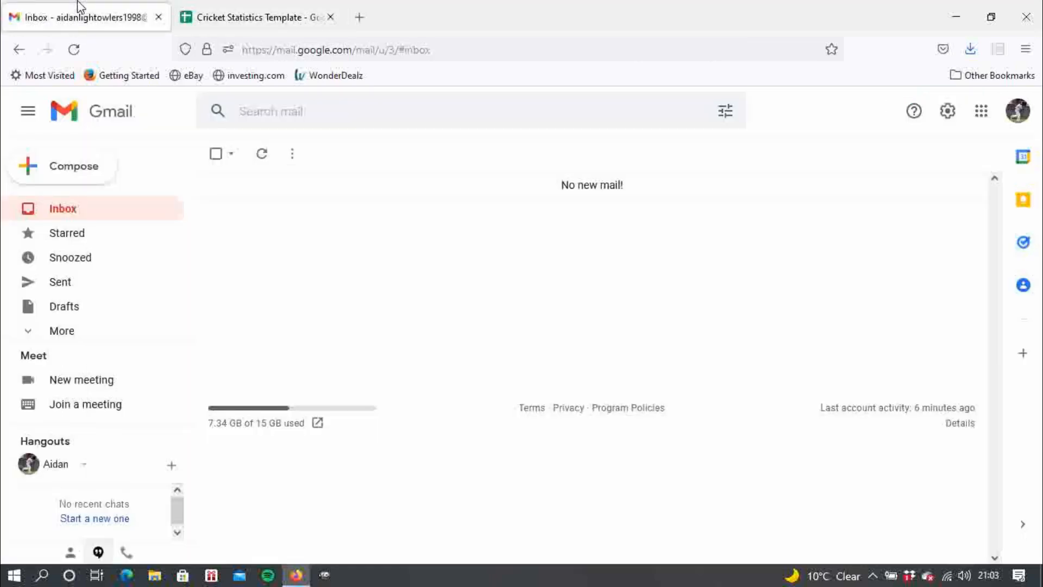
pyautogui.click(54, 175)
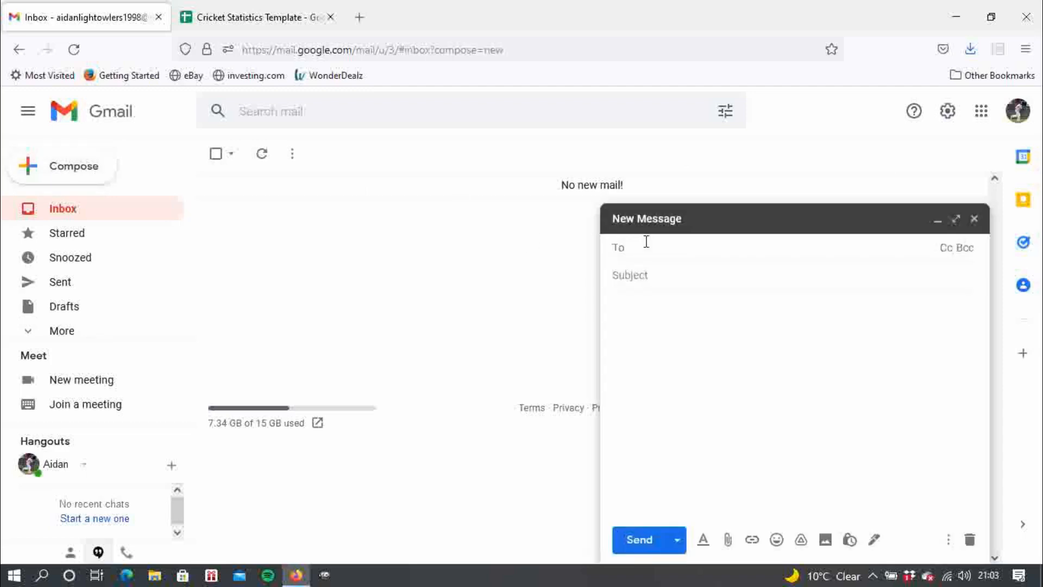
pyautogui.write('aidan')
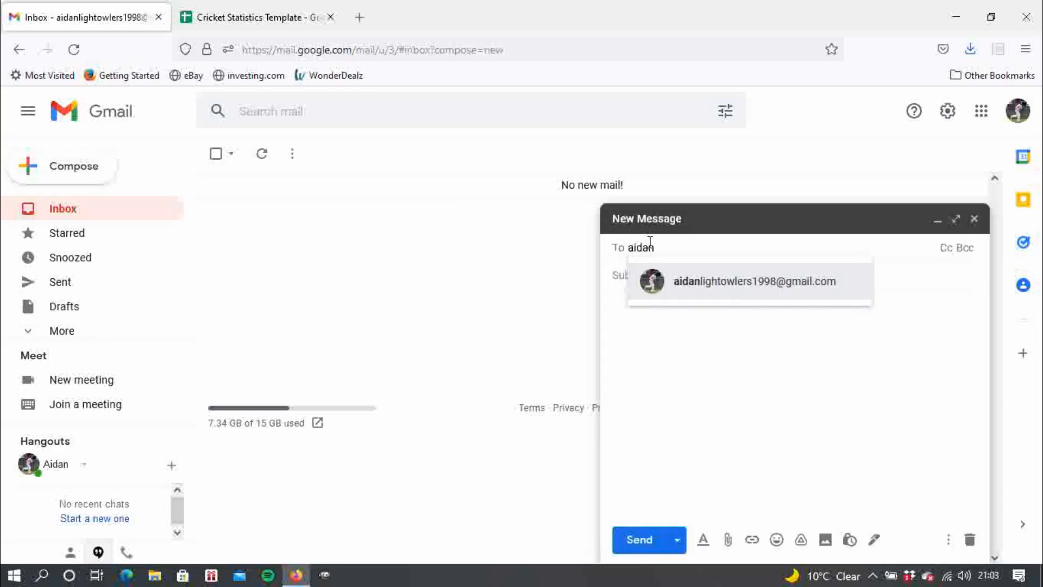
pyautogui.click(682, 277)
pyautogui.click(679, 274)
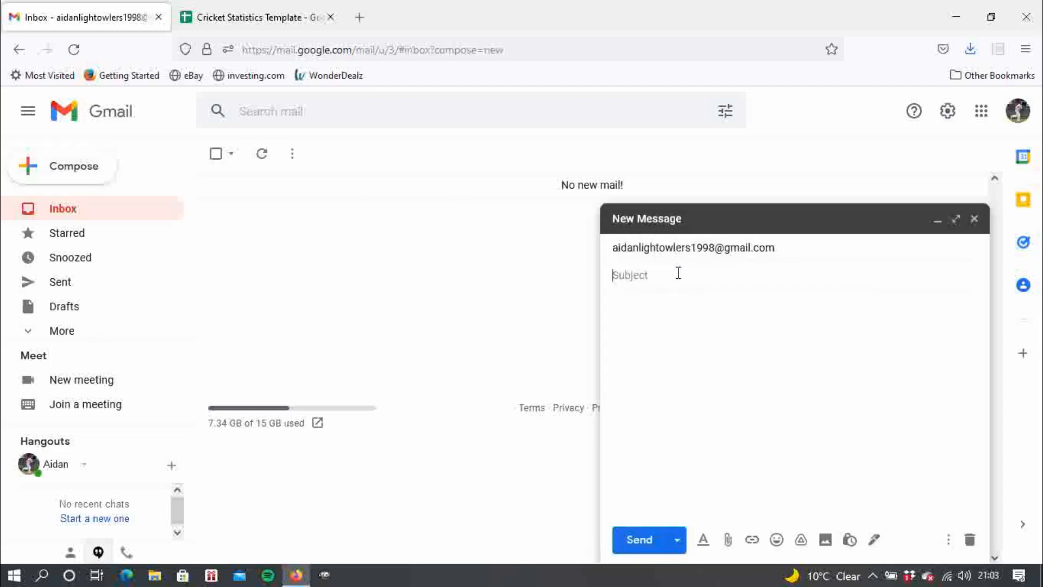
pyautogui.write('Stats')
pyautogui.press('Tab')
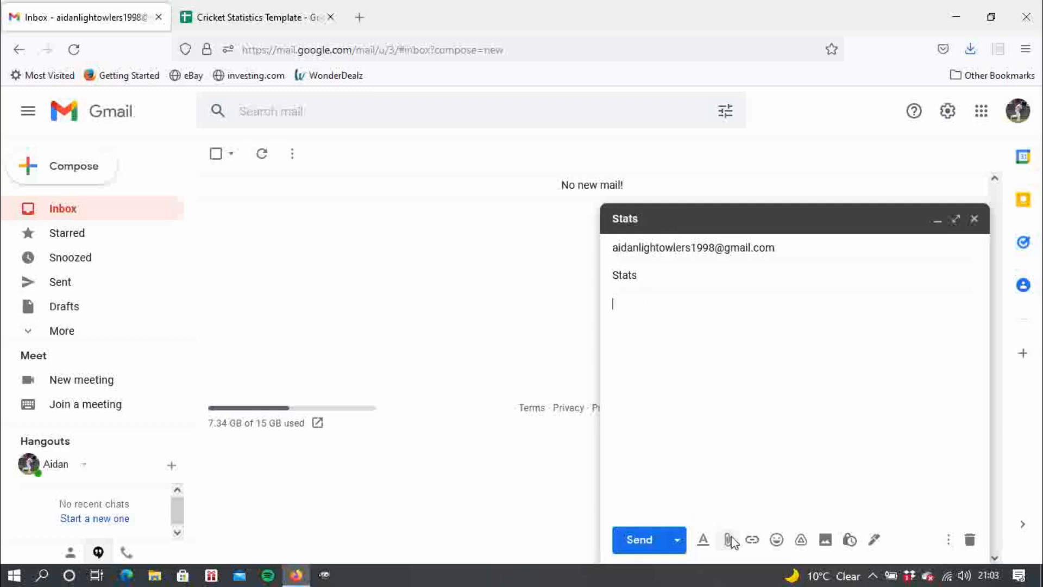
# Attach the downloaded Cricket Statistics Template file to the message and send it
pyautogui.click(728, 539)
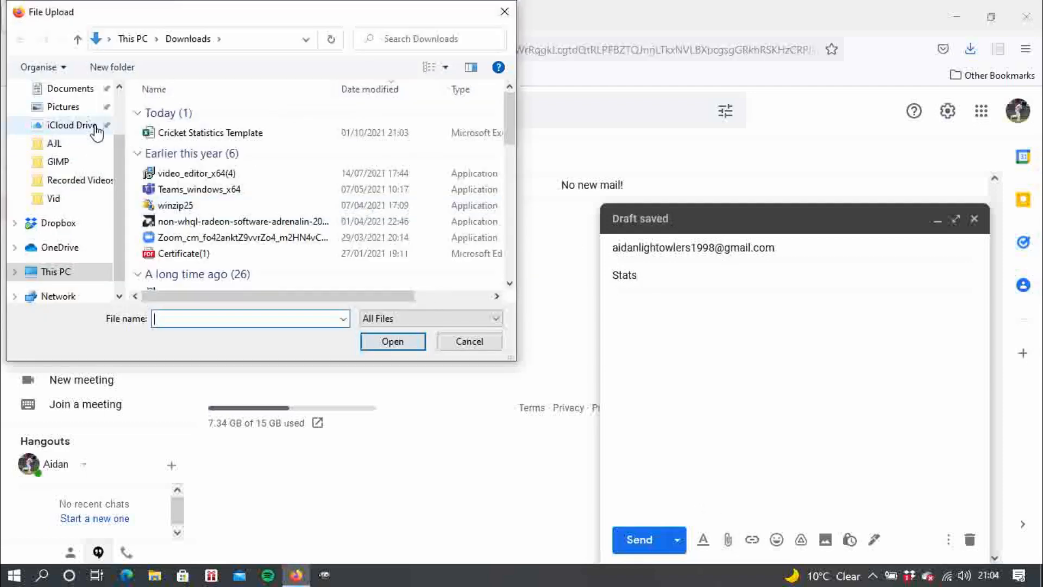
pyautogui.doubleClick(266, 136)
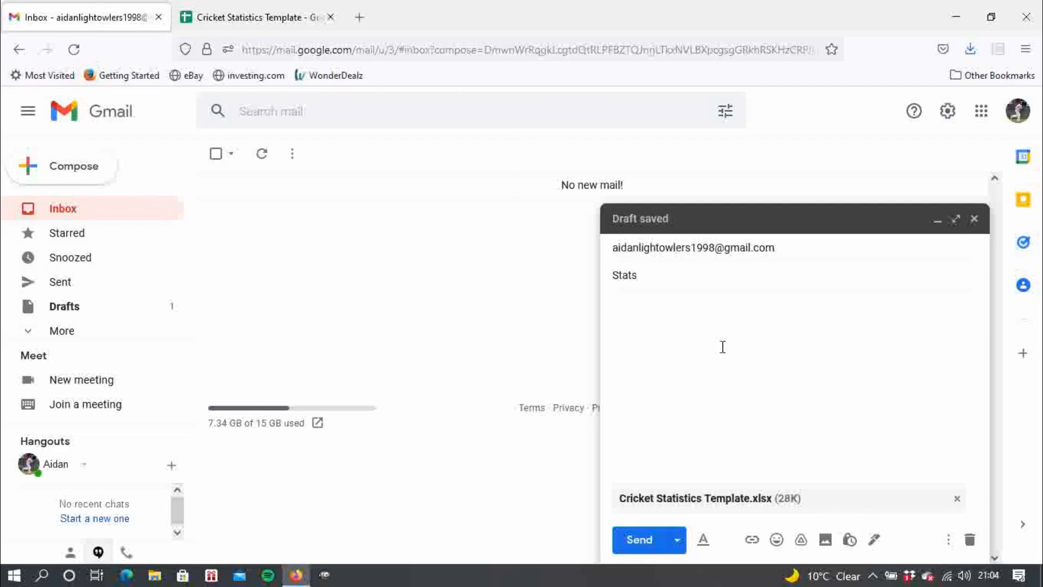
pyautogui.click(639, 539)
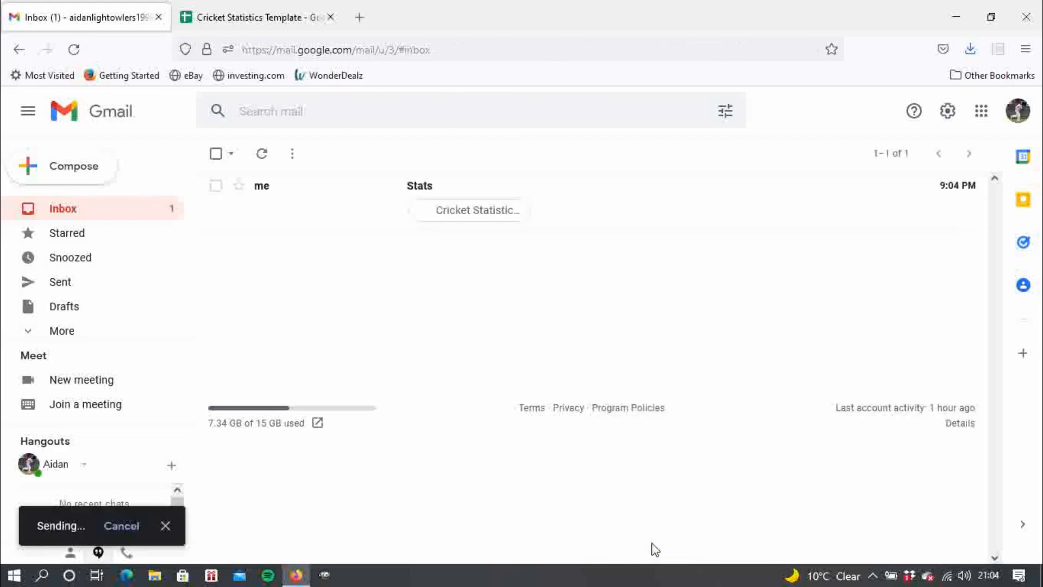
# Open the received Stats e-mail and preview its Cricket Statistics Template attachment
pyautogui.click(688, 219)
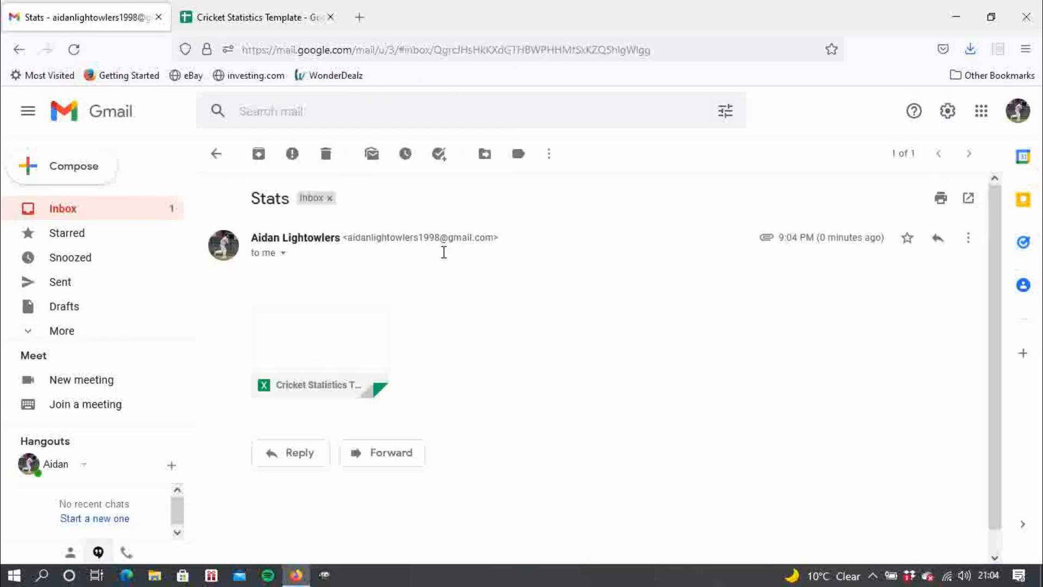
pyautogui.moveTo(302, 364)
pyautogui.click(304, 343)
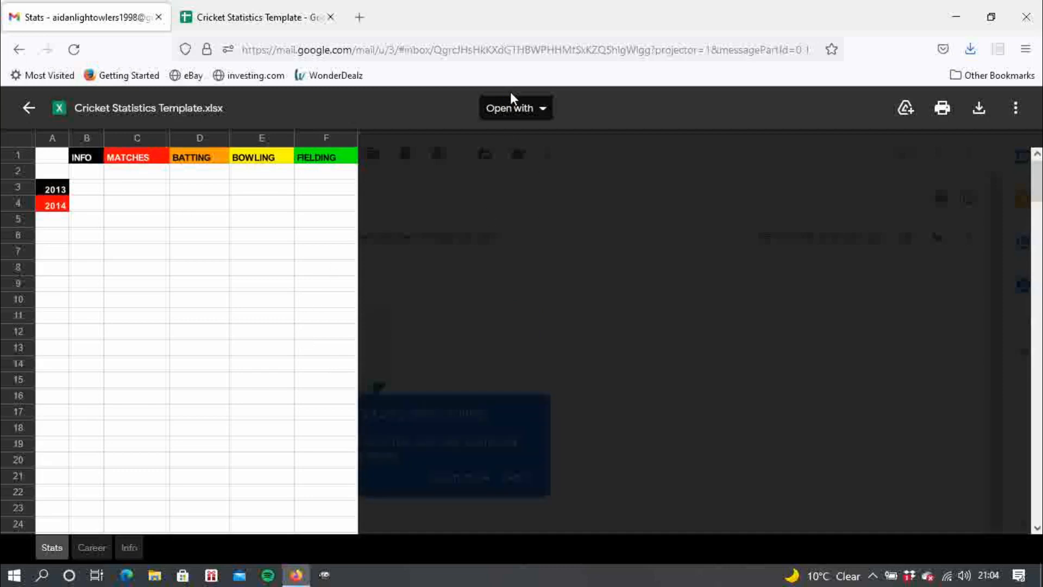
pyautogui.click(510, 103)
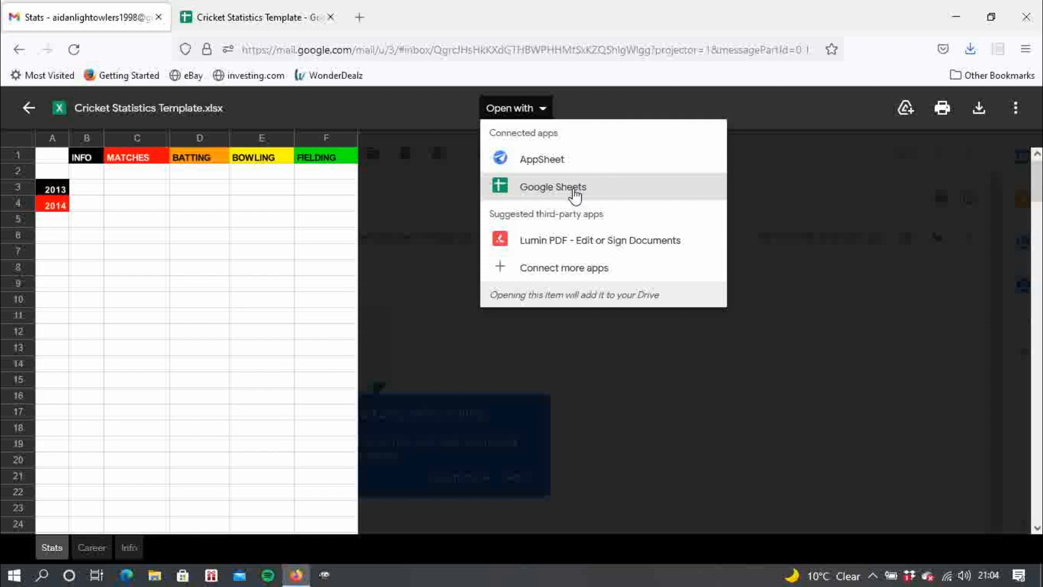
pyautogui.click(929, 168)
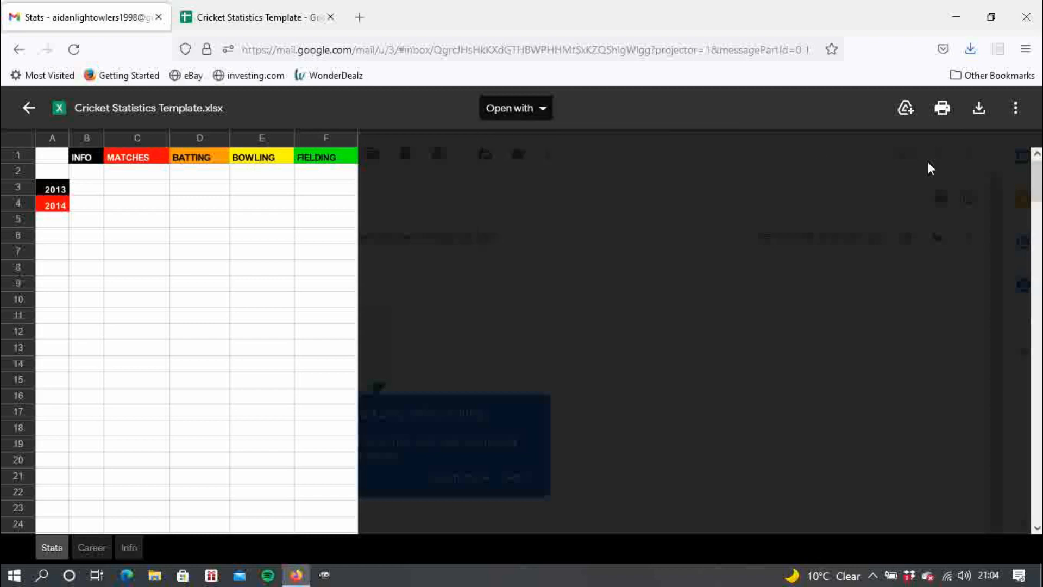
pyautogui.click(1019, 108)
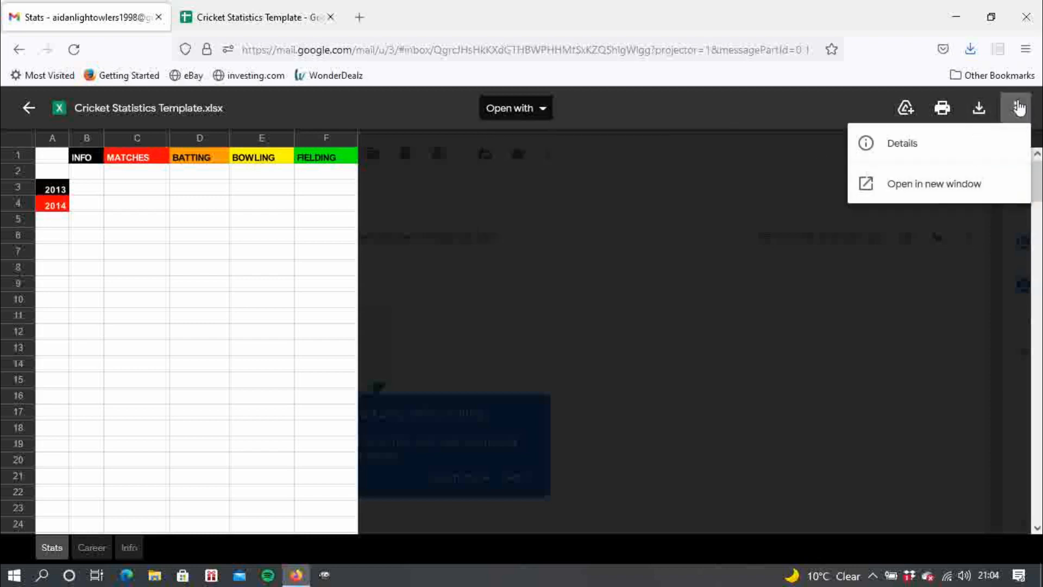
pyautogui.click(1016, 108)
# Download the previewed attachment, opening it directly in Excel, and look across its Stats sheet
pyautogui.click(991, 114)
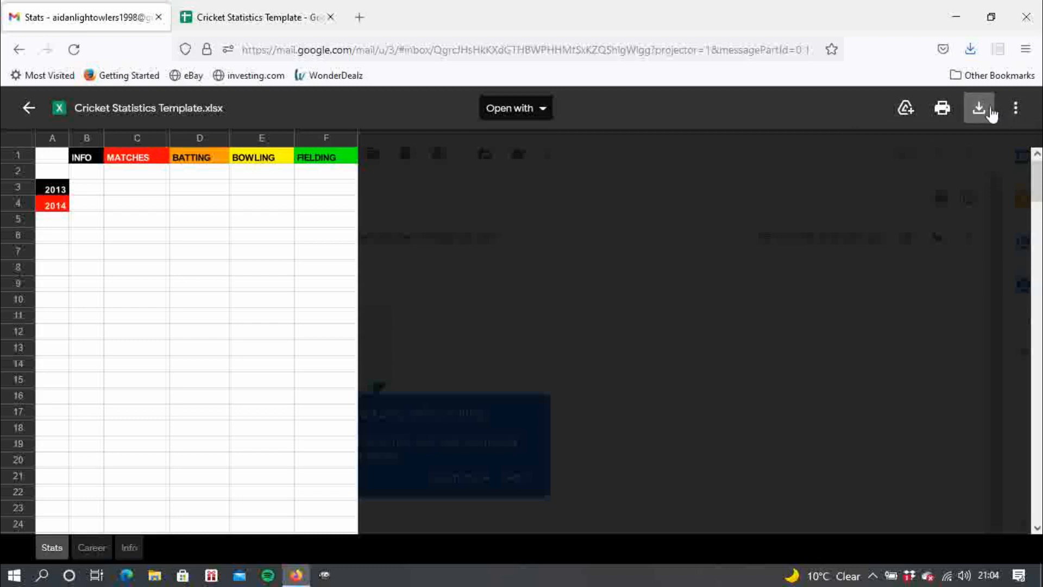
pyautogui.click(387, 289)
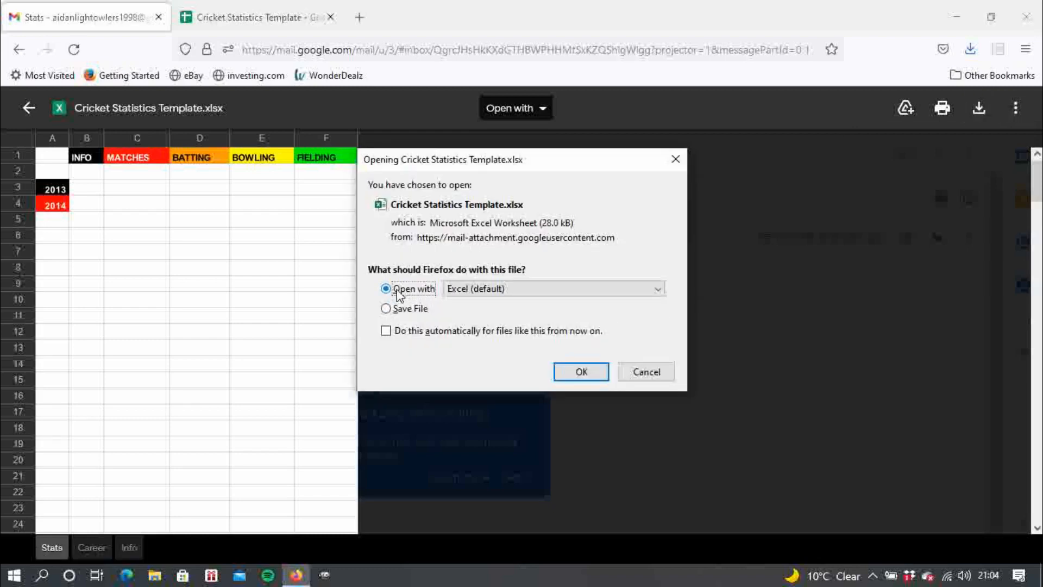
pyautogui.click(579, 371)
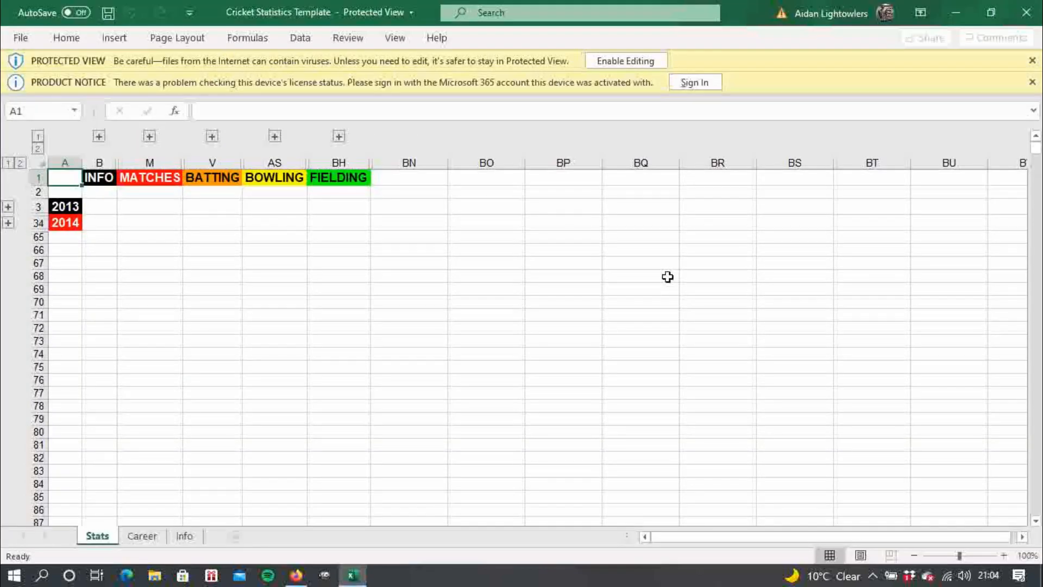
pyautogui.hscroll(2, 163, 156)
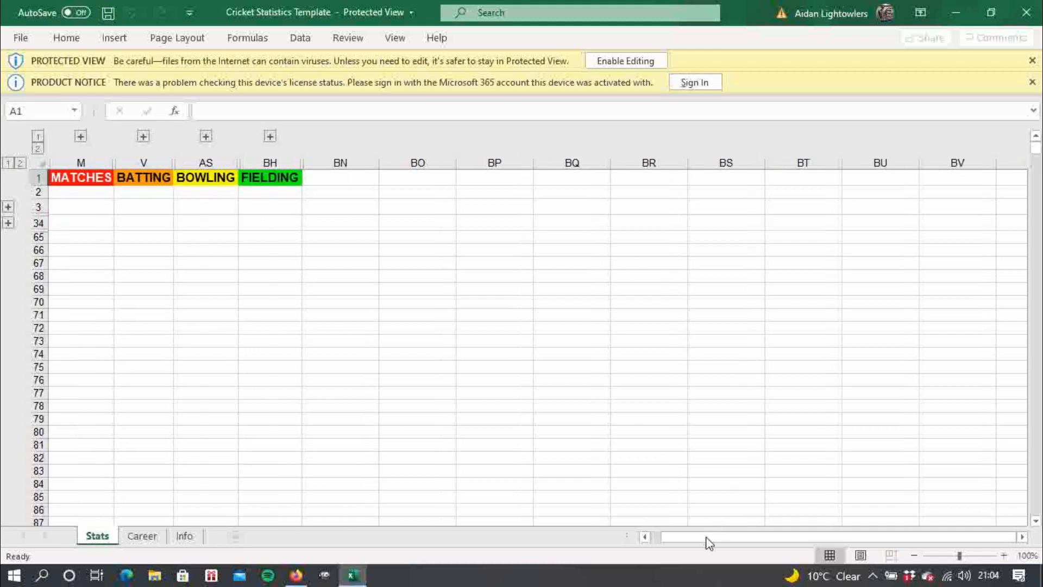
pyautogui.moveTo(708, 538); pyautogui.dragTo(578, 538)
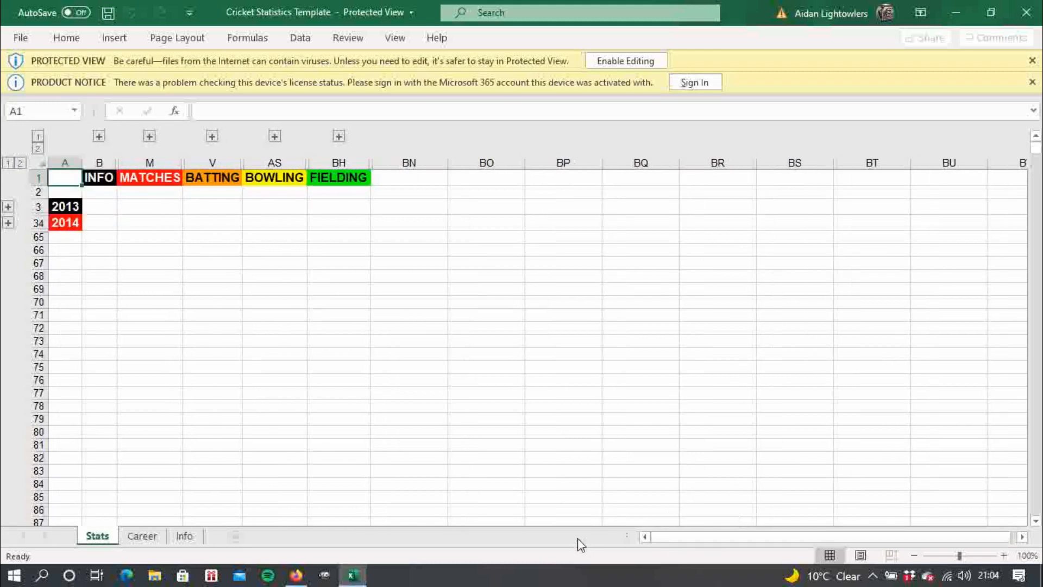
# Enable editing for the workbook and expand the INFO columns, the 2013 rows and the MATCHES columns on the Stats sheet
pyautogui.click(623, 61)
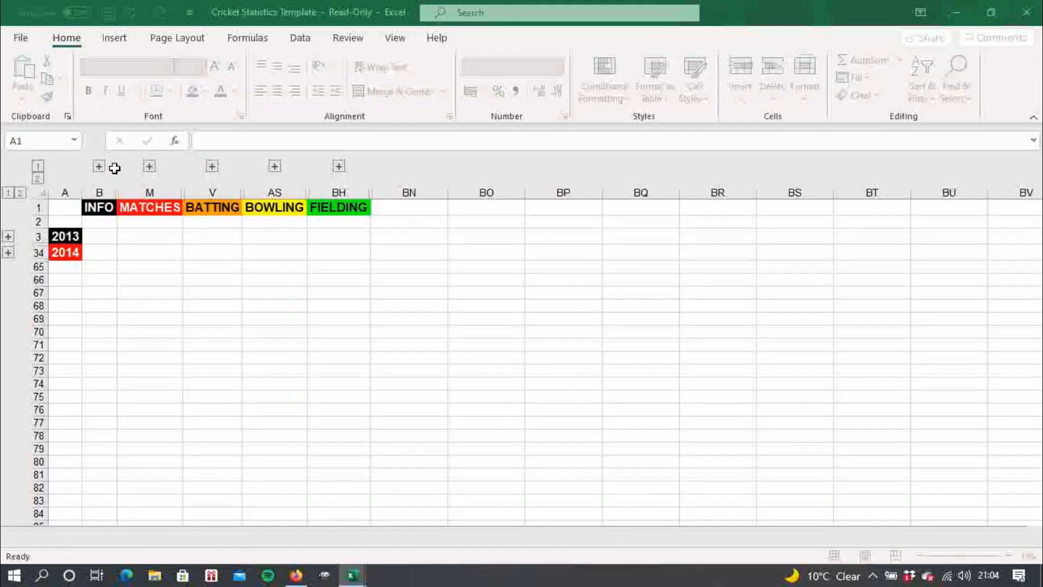
pyautogui.click(100, 188)
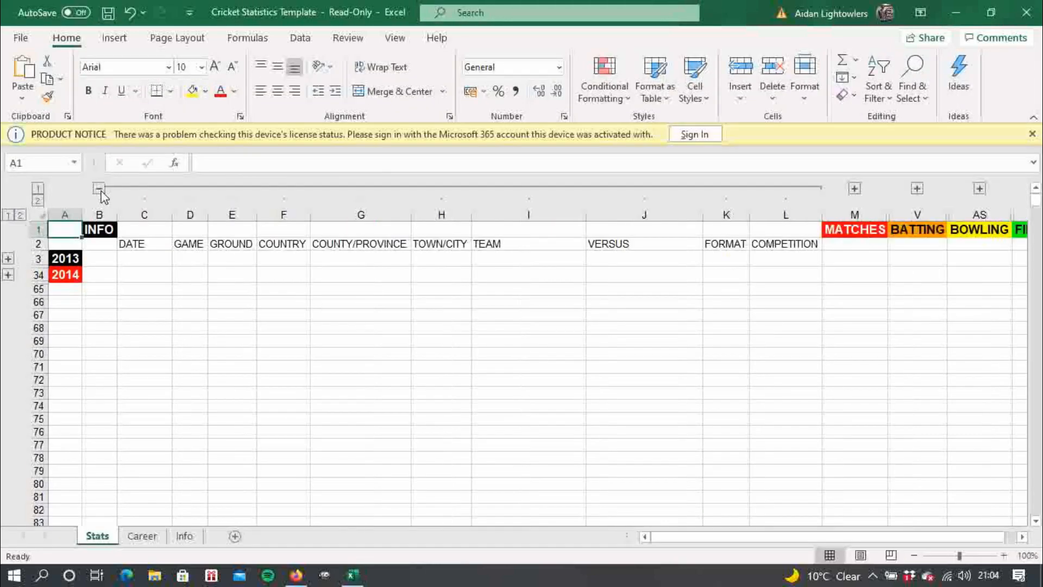
pyautogui.click(7, 259)
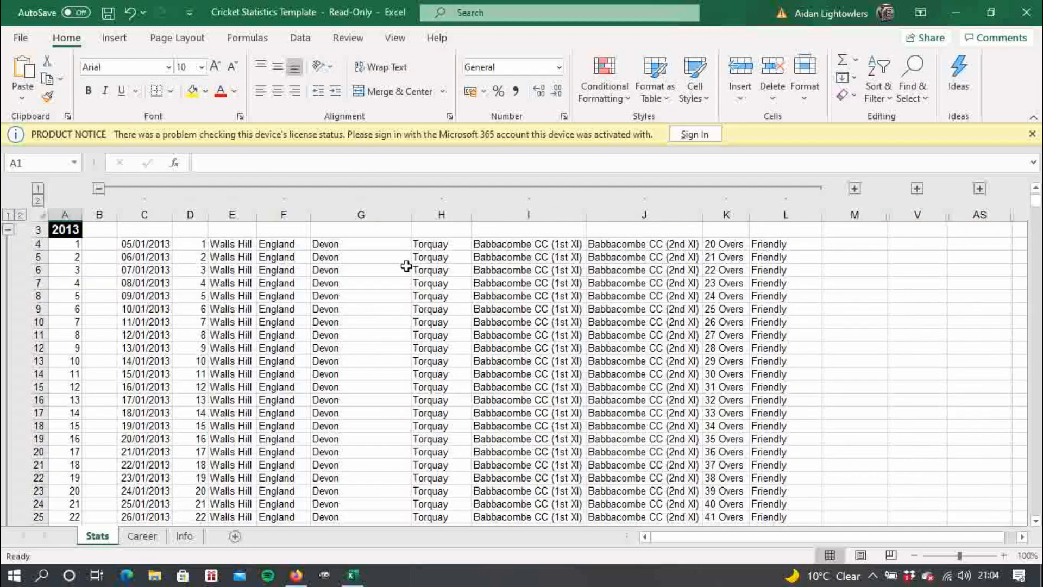
pyautogui.scroll(1, 1035, 205)
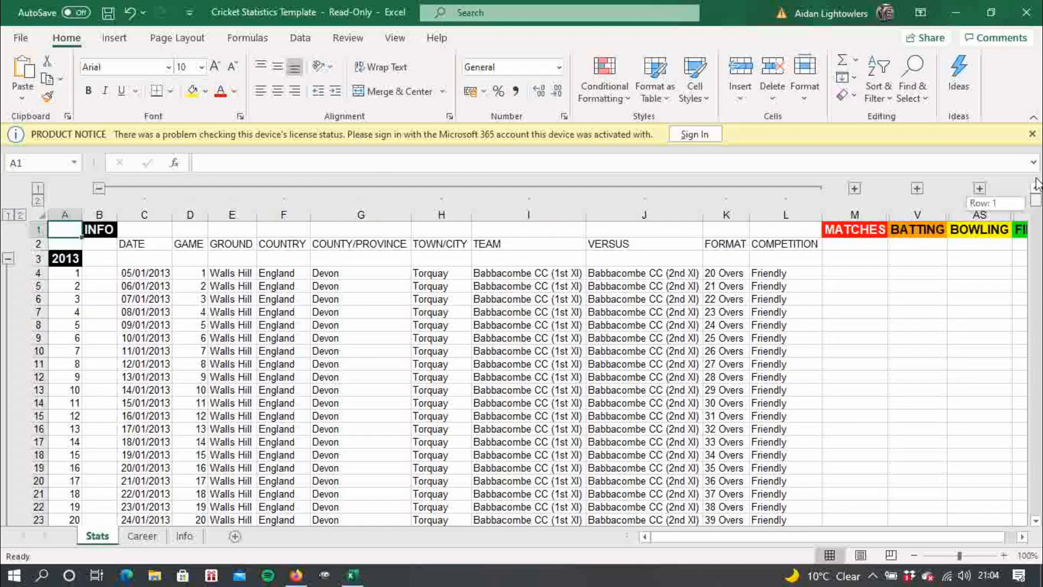
pyautogui.click(854, 188)
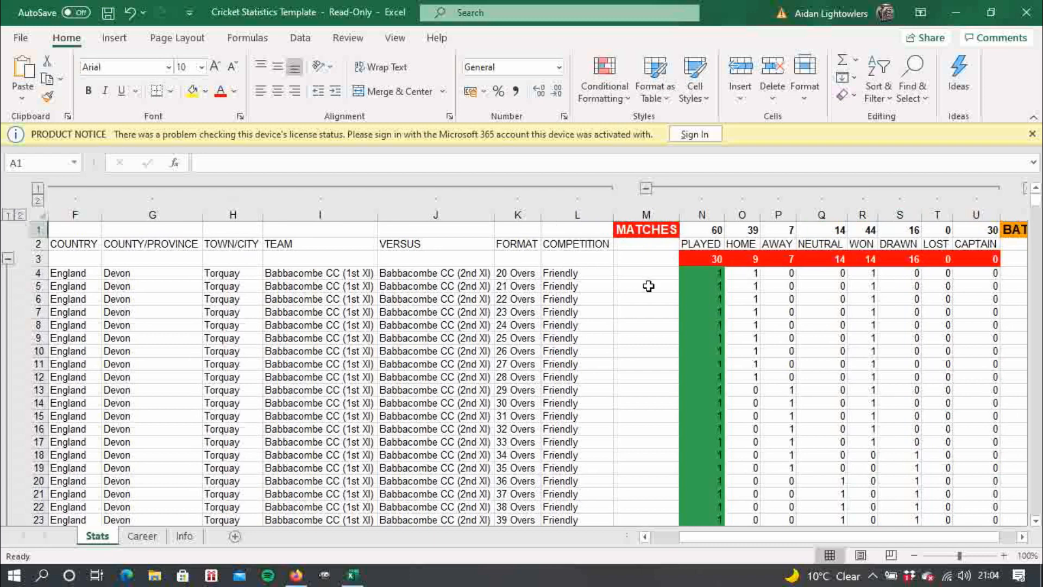
# Set the PLAYED values in N4 to N7 to 0 and close the workbook without saving the changes
pyautogui.click(703, 273)
pyautogui.write('0')
pyautogui.press('Return')
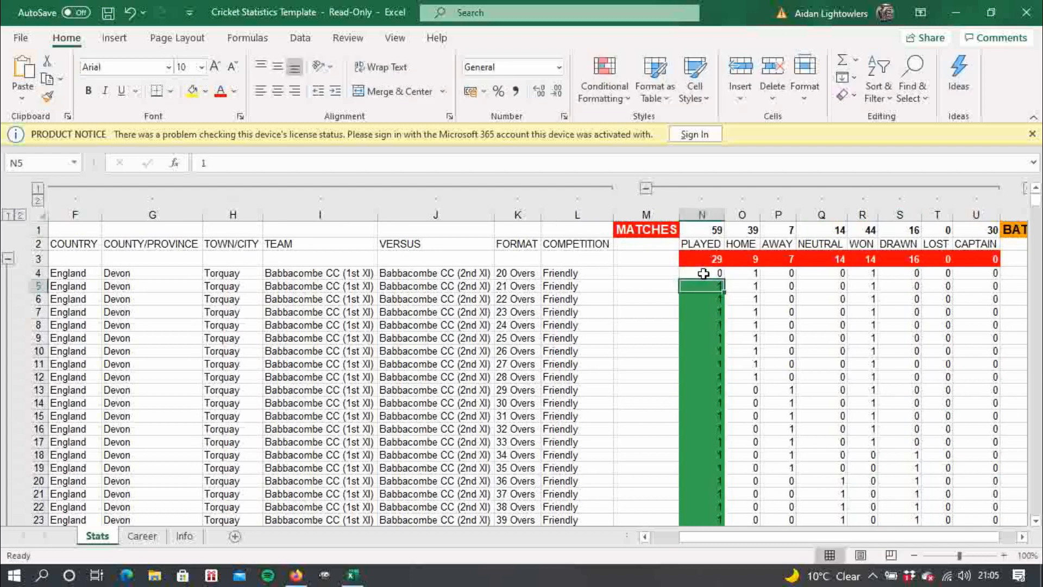
pyautogui.write('0')
pyautogui.press('Return')
pyautogui.write('0')
pyautogui.press('Return')
pyautogui.write('0')
pyautogui.press('Return')
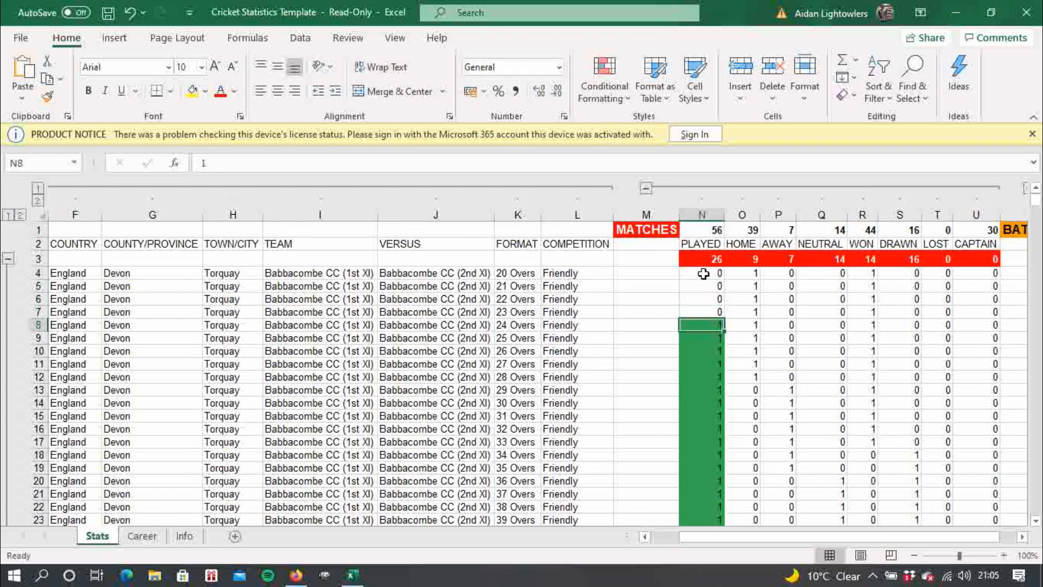
pyautogui.click(1026, 12)
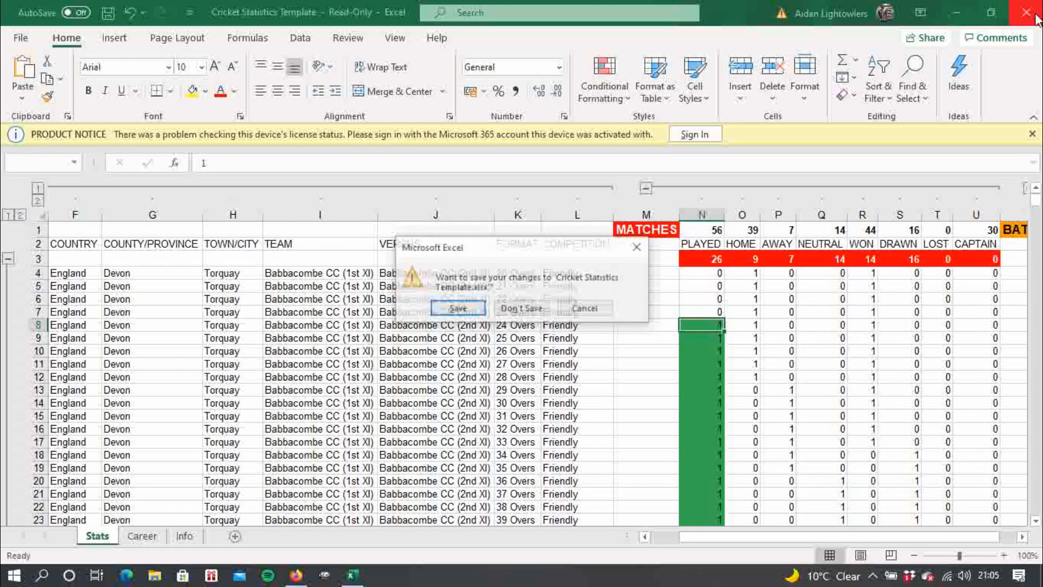
pyautogui.click(539, 309)
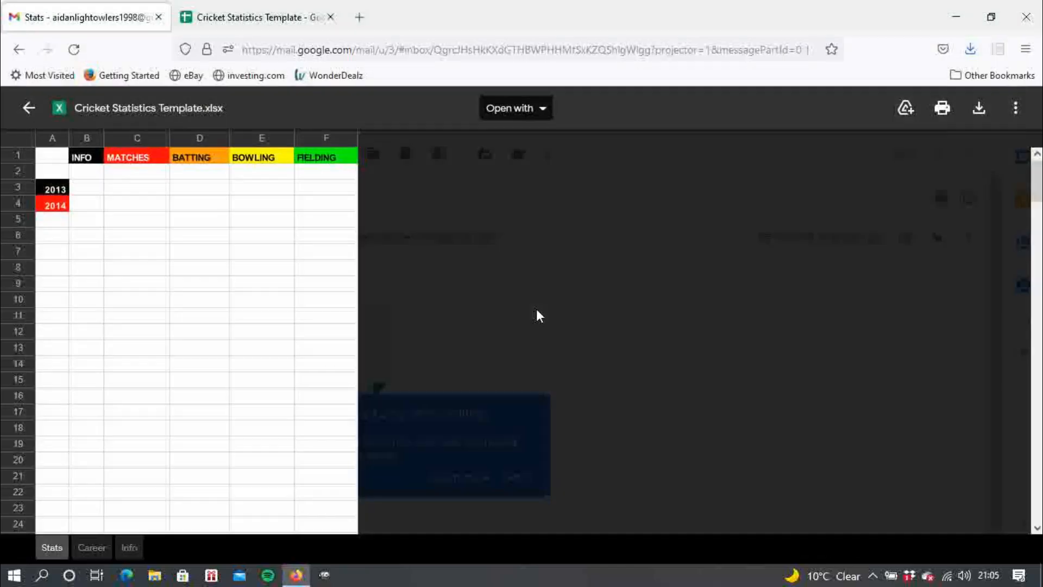
# Open the previewed Cricket Statistics Template attachment with Google Sheets and dismiss the Office Editing welcome message
pyautogui.click(508, 107)
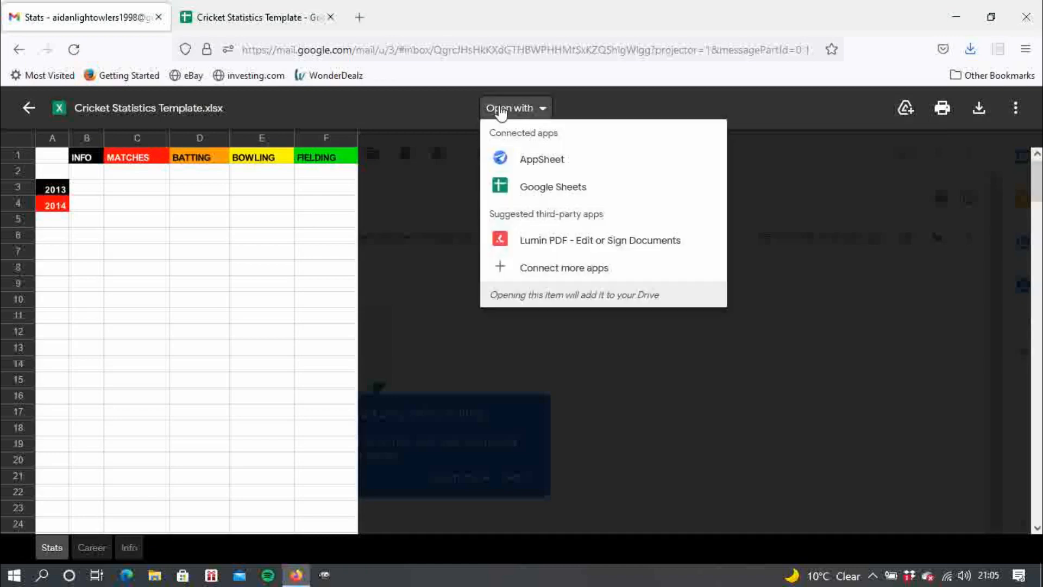
pyautogui.click(530, 190)
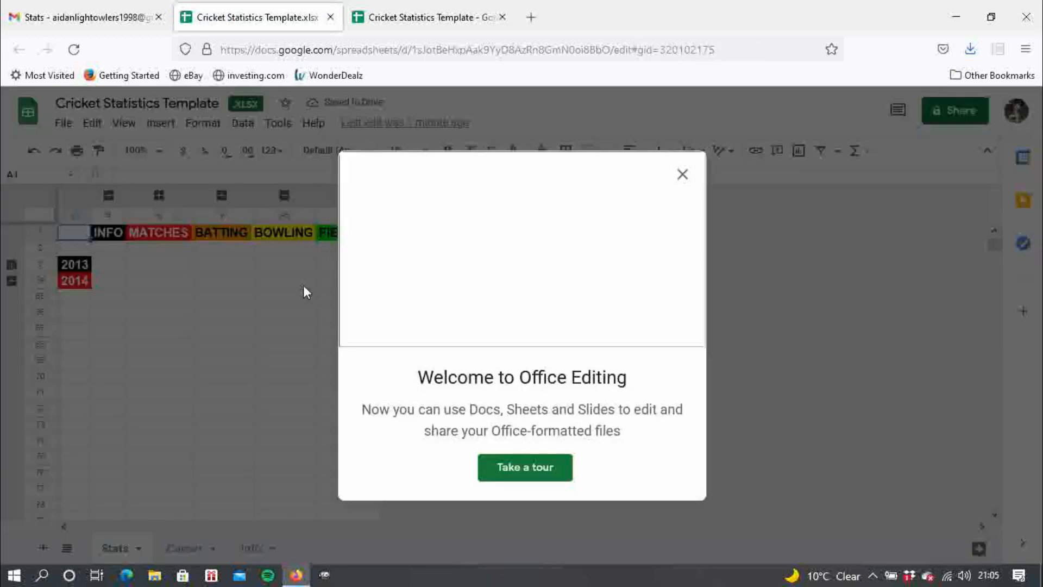
pyautogui.click(683, 175)
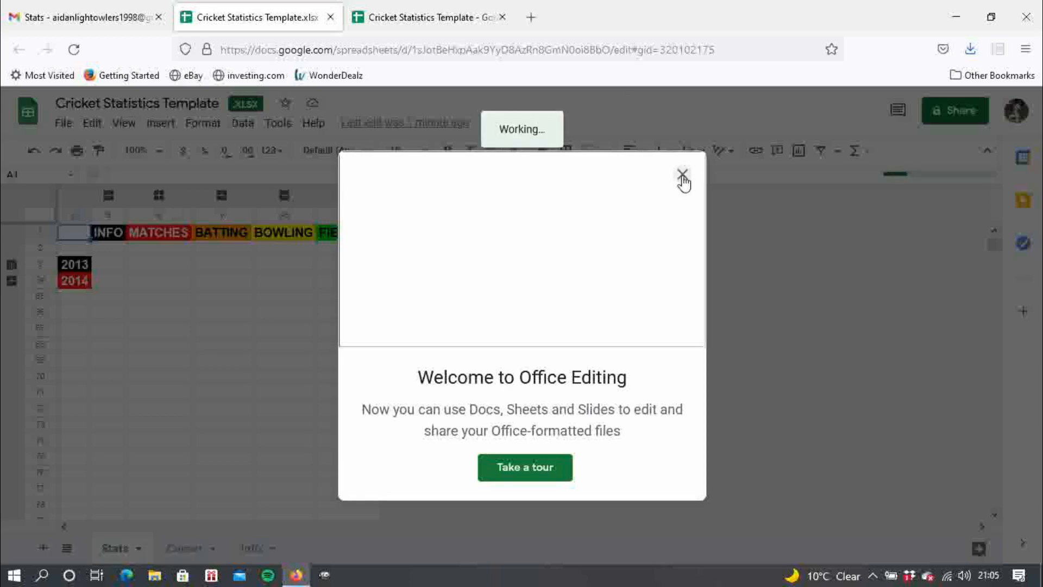